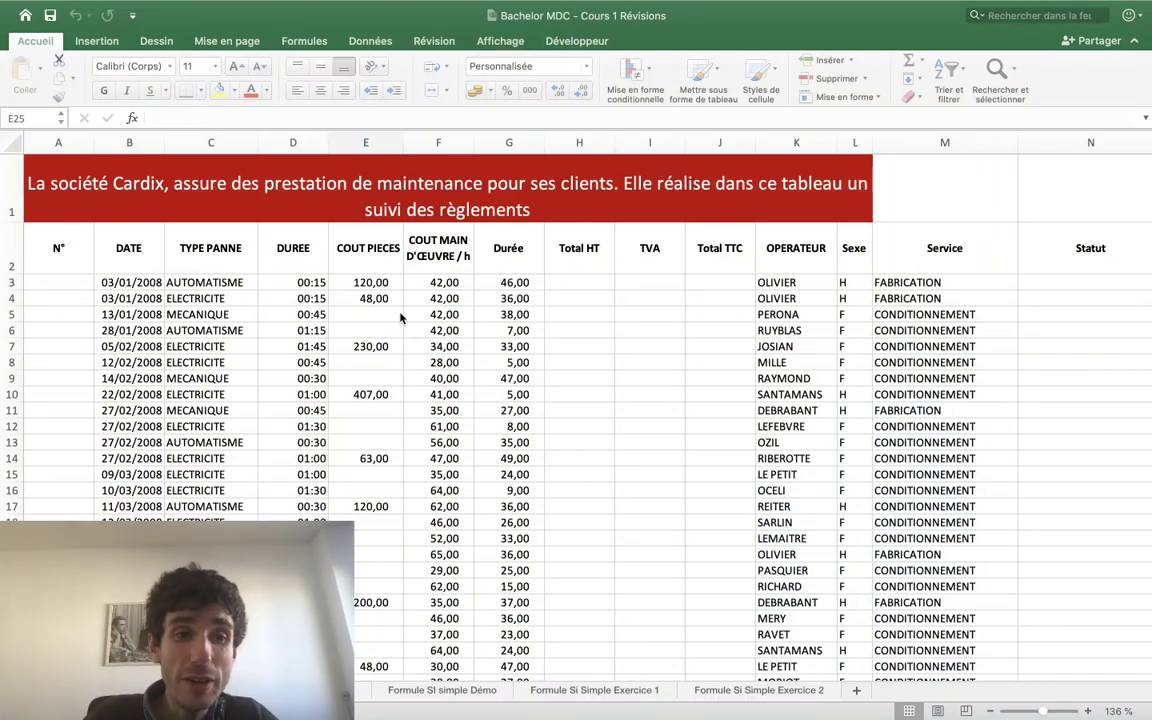
- Add a throwaway blank sheet and delete it, then add Feuil2 from the Cardix sheet
scroll(390, 300, "down", 2)
scroll(363, 260, "up", 2)
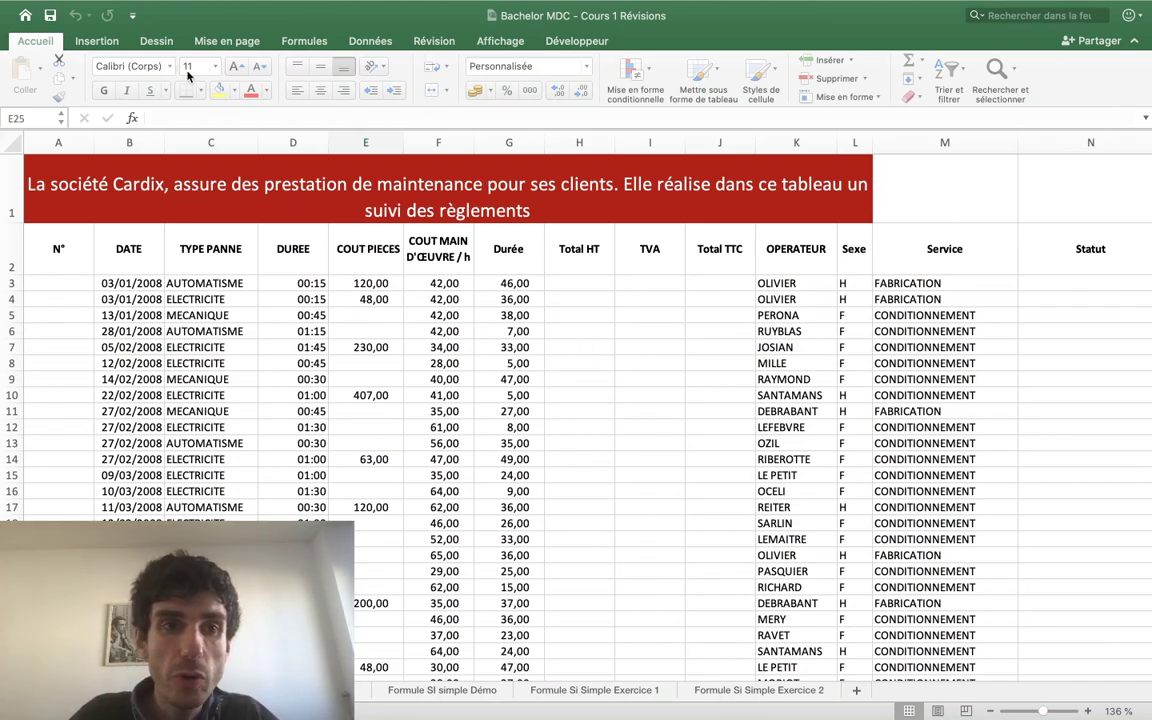
scroll(440, 374, "right", 1)
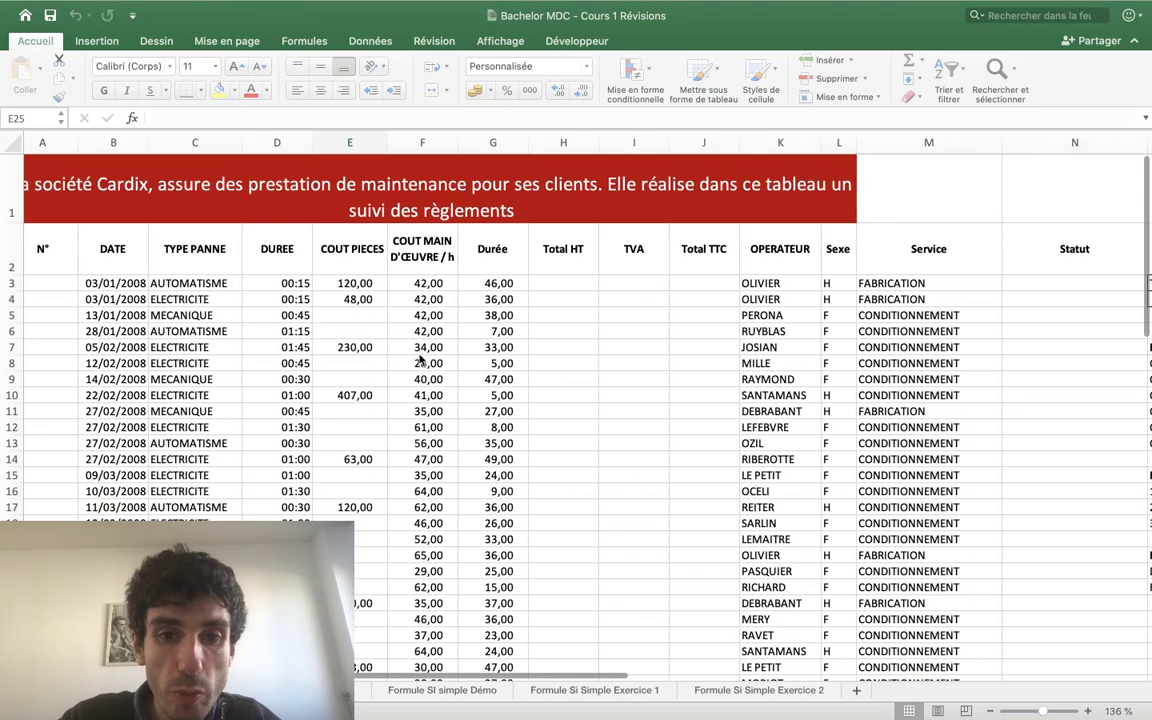
scroll(420, 357, "up", 5)
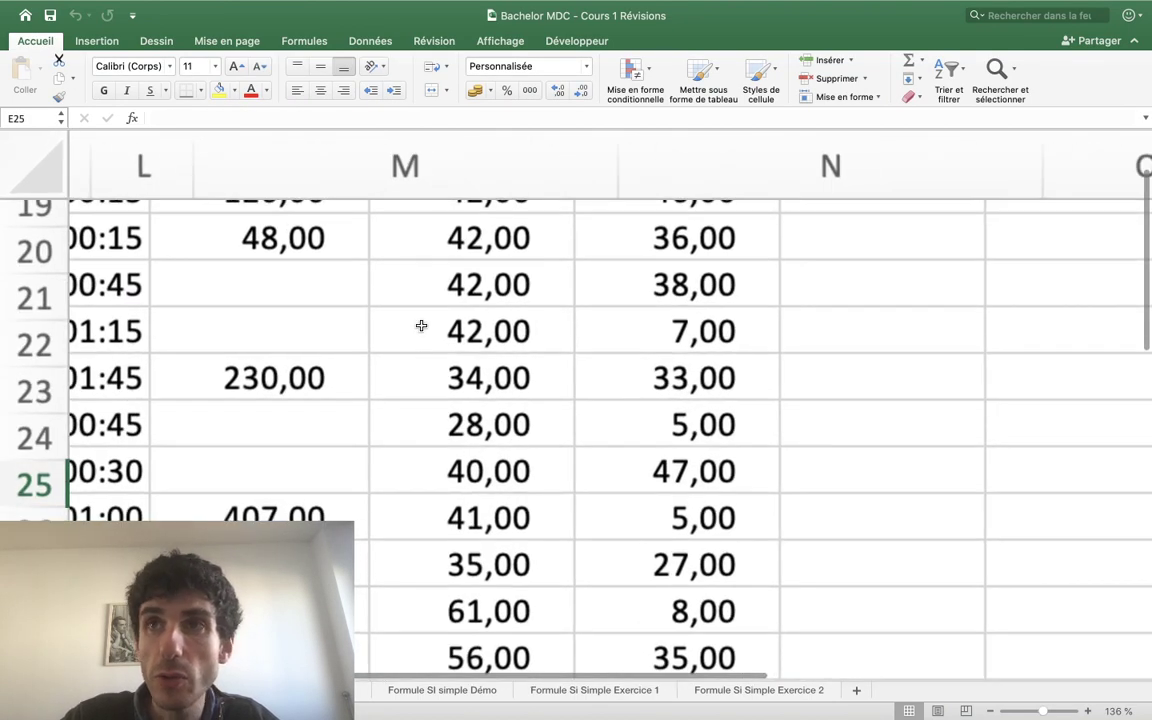
scroll(421, 326, "down", 3)
scroll(421, 326, "up", 10)
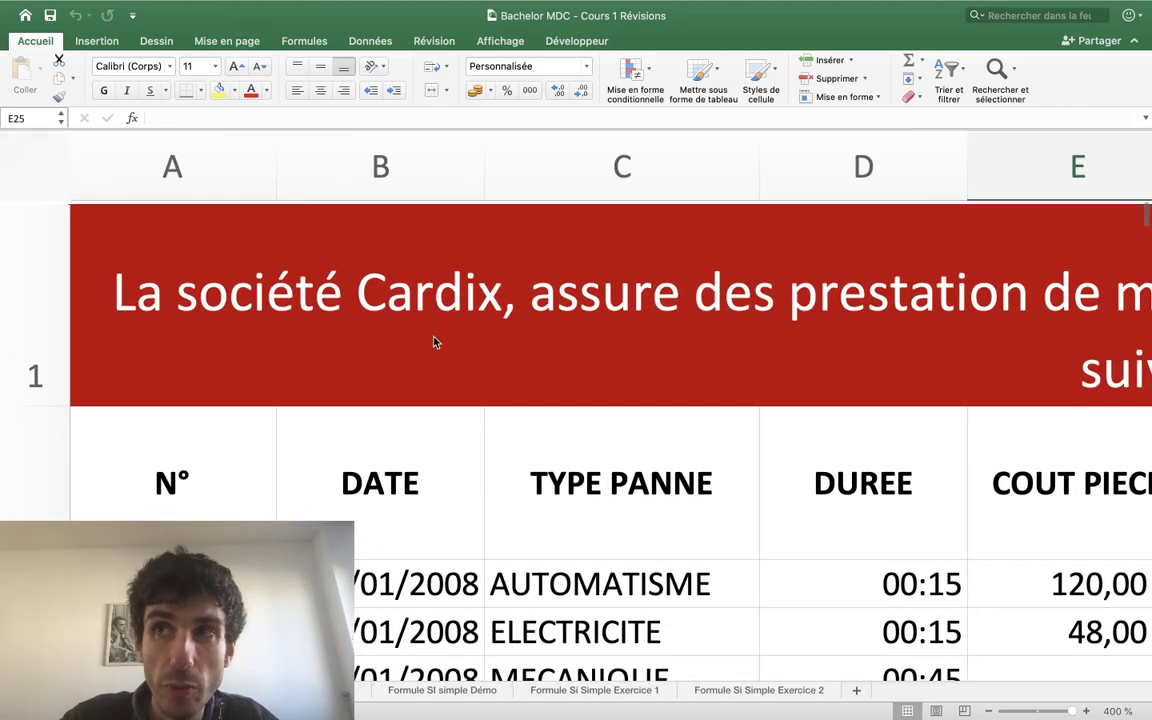
scroll(430, 343, "down", 2)
scroll(428, 341, "down", 5)
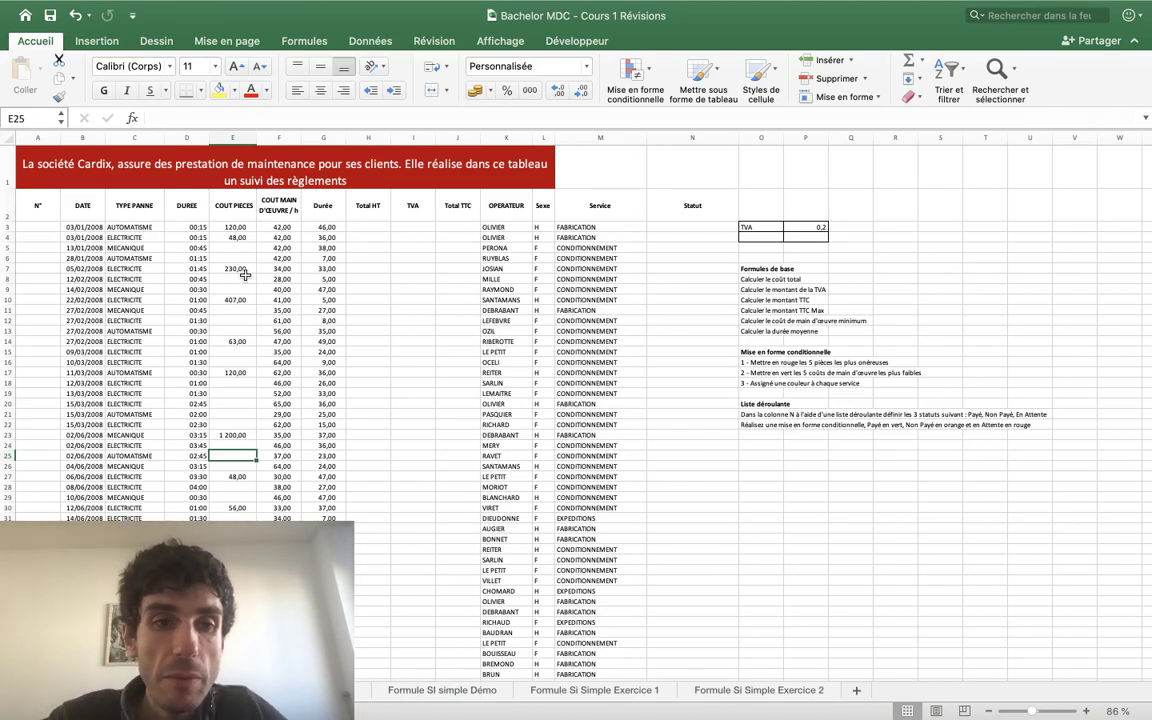
scroll(244, 274, "up", 5)
scroll(242, 262, "up", 5)
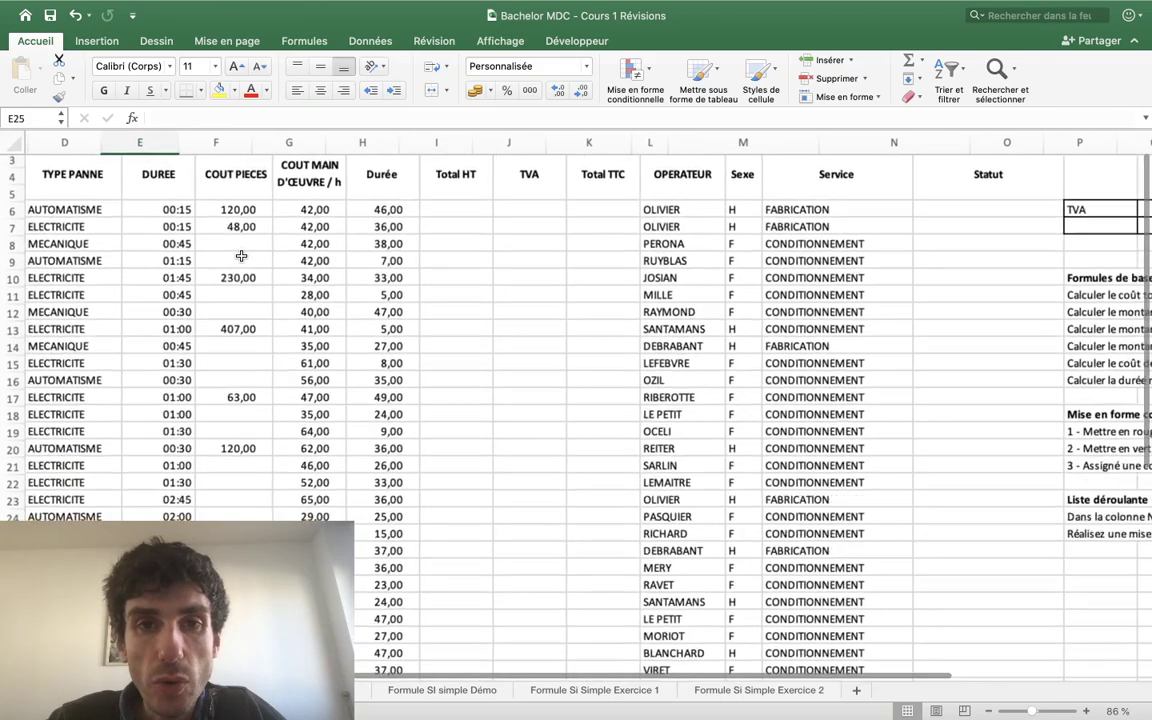
scroll(424, 272, "up", 3)
scroll(426, 342, "up", 5)
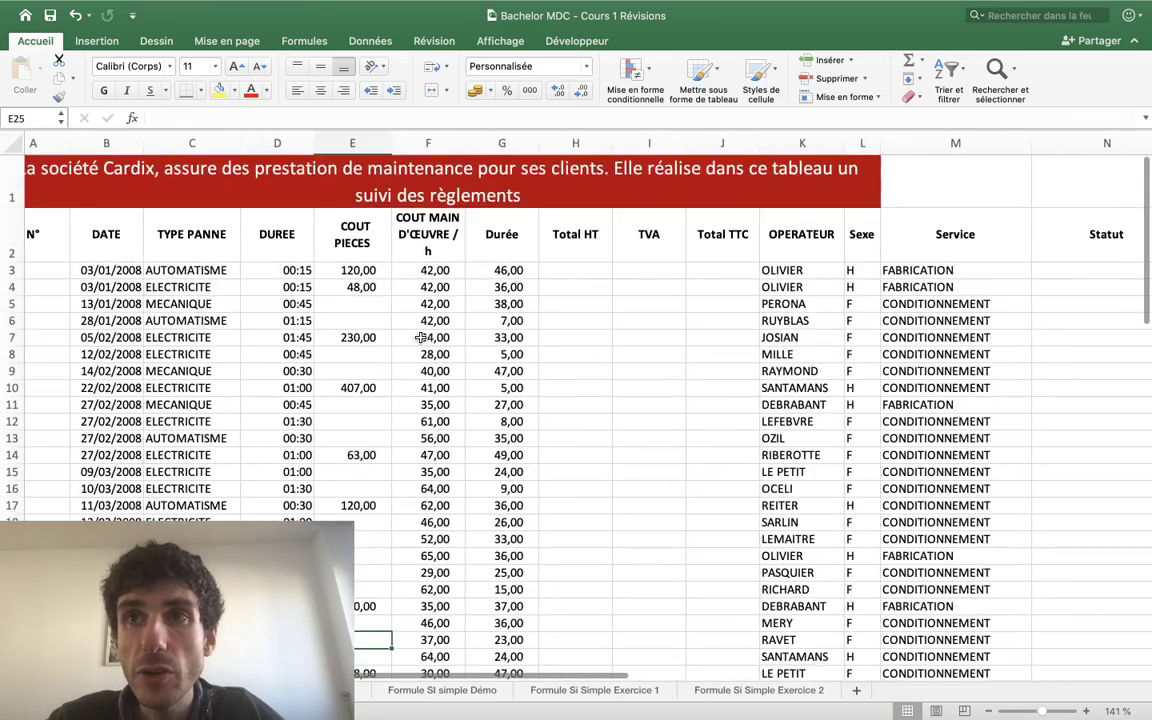
scroll(420, 337, "up", 1)
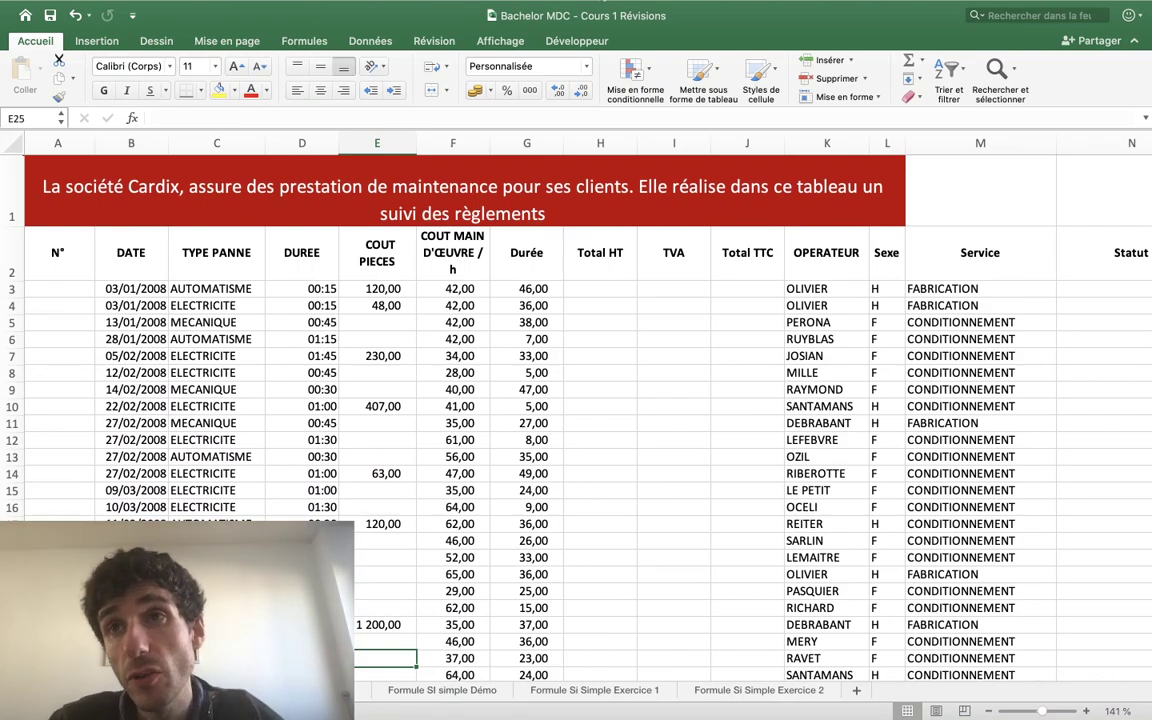
scroll(905, 220, "right", 10)
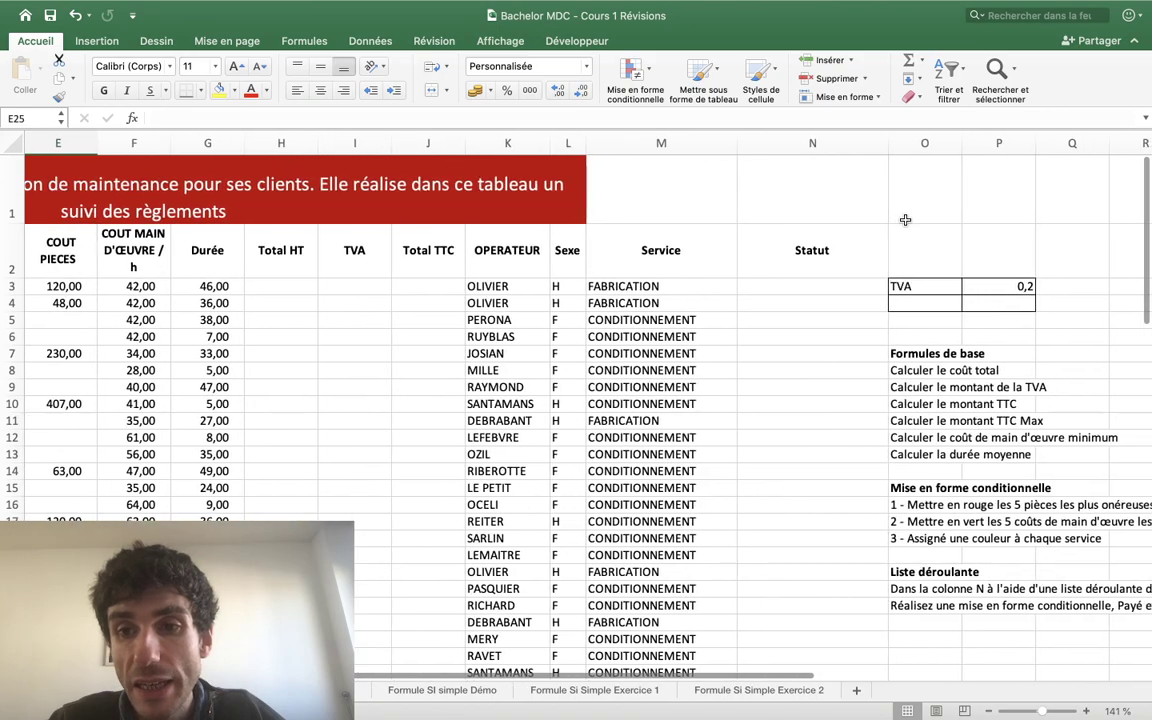
scroll(905, 365, "down", 5)
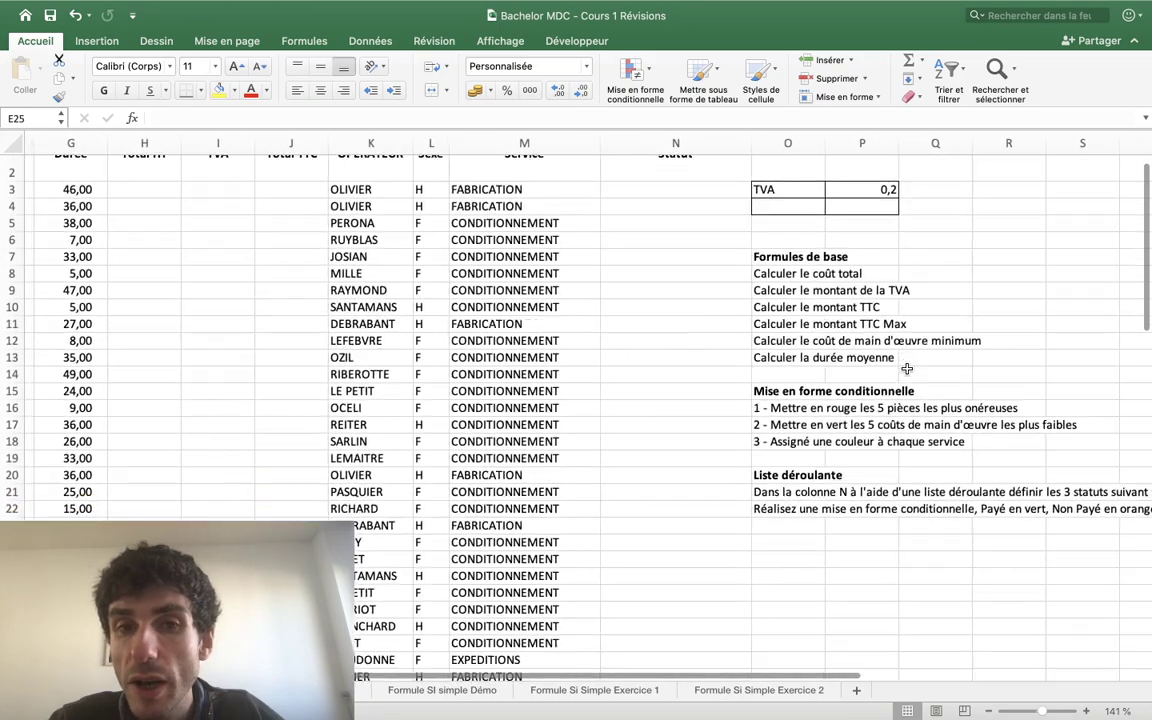
scroll(906, 368, "up", 4)
scroll(906, 368, "right", 6)
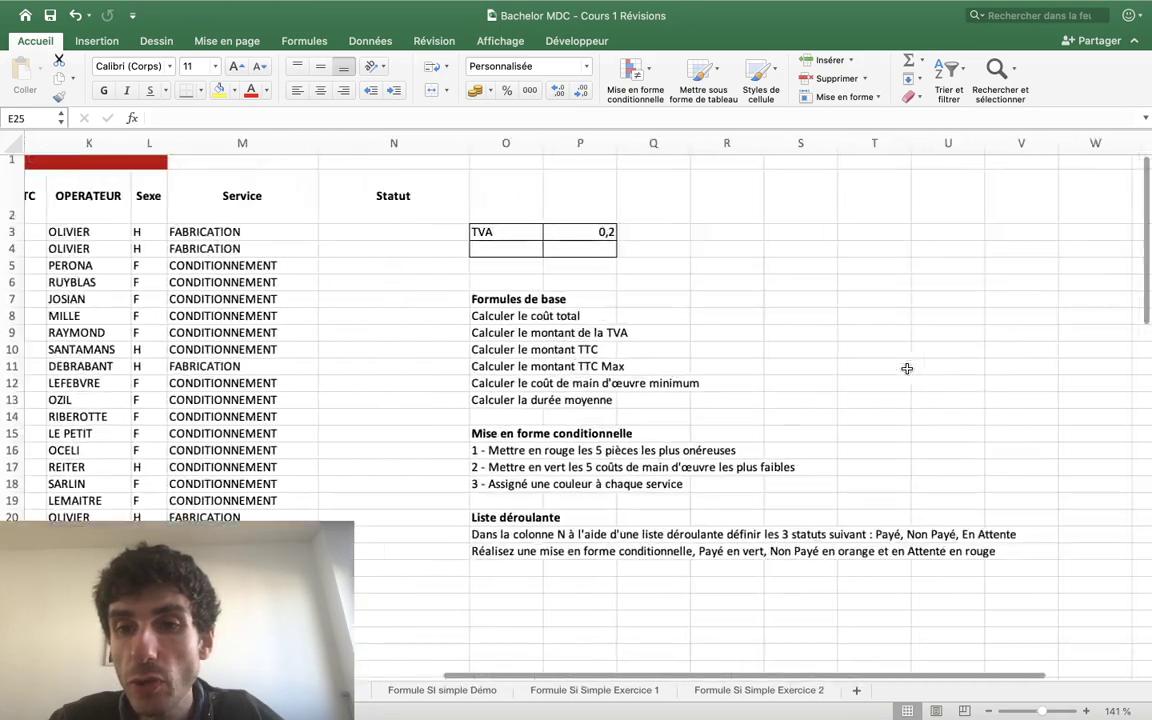
scroll(906, 368, "up", 3)
scroll(907, 369, "right", 5)
scroll(907, 369, "down", 4)
scroll(907, 369, "left", 4)
scroll(907, 369, "up", 3)
scroll(907, 369, "down", 3)
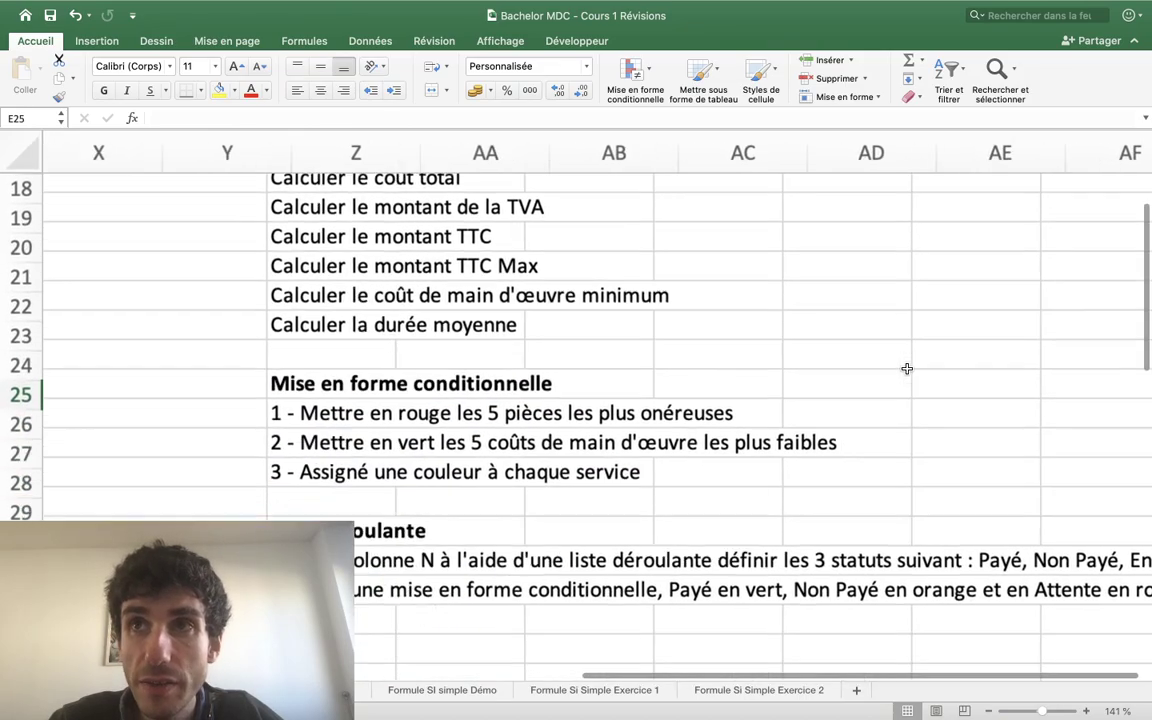
scroll(907, 369, "up", 2)
scroll(657, 345, "up", 4)
scroll(657, 345, "left", 5)
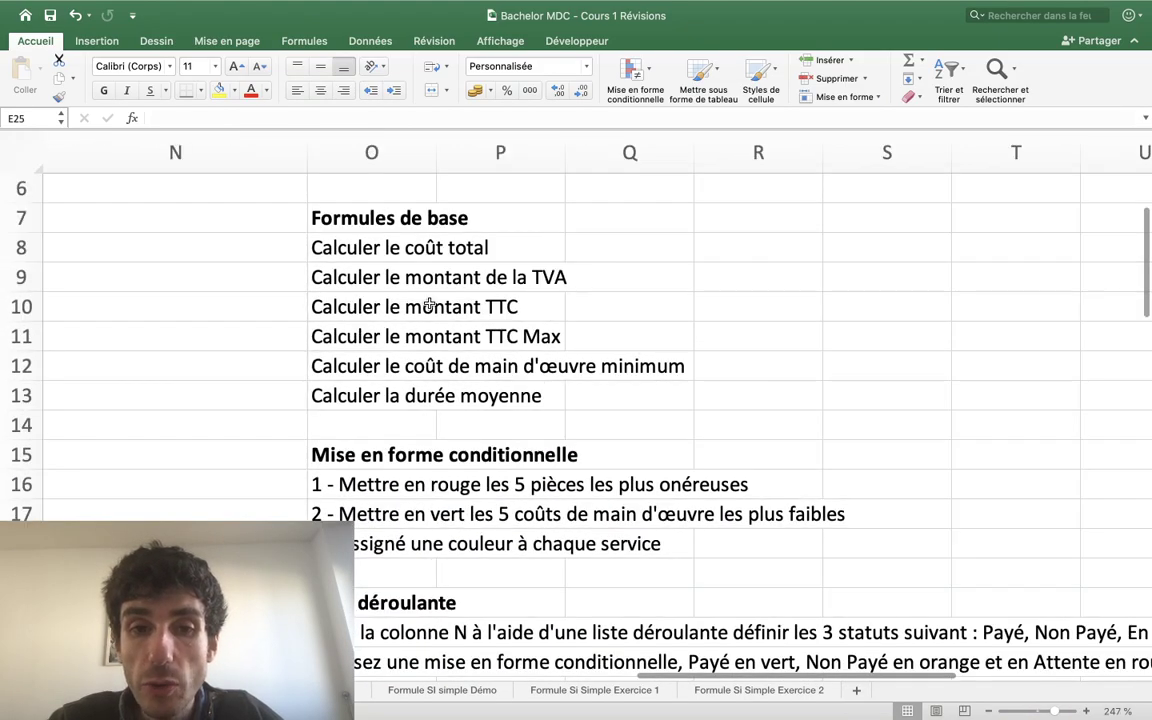
scroll(447, 424, "left", 5)
scroll(447, 426, "up", 3)
scroll(447, 426, "down", 4)
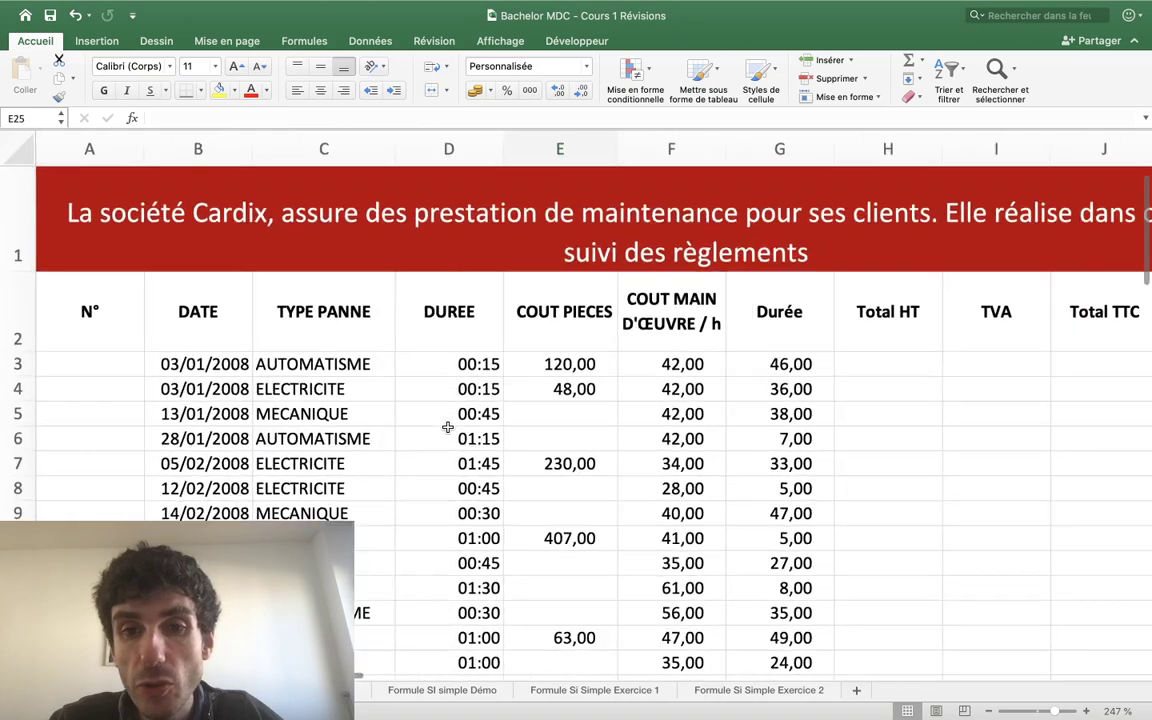
scroll(447, 427, "down", 2)
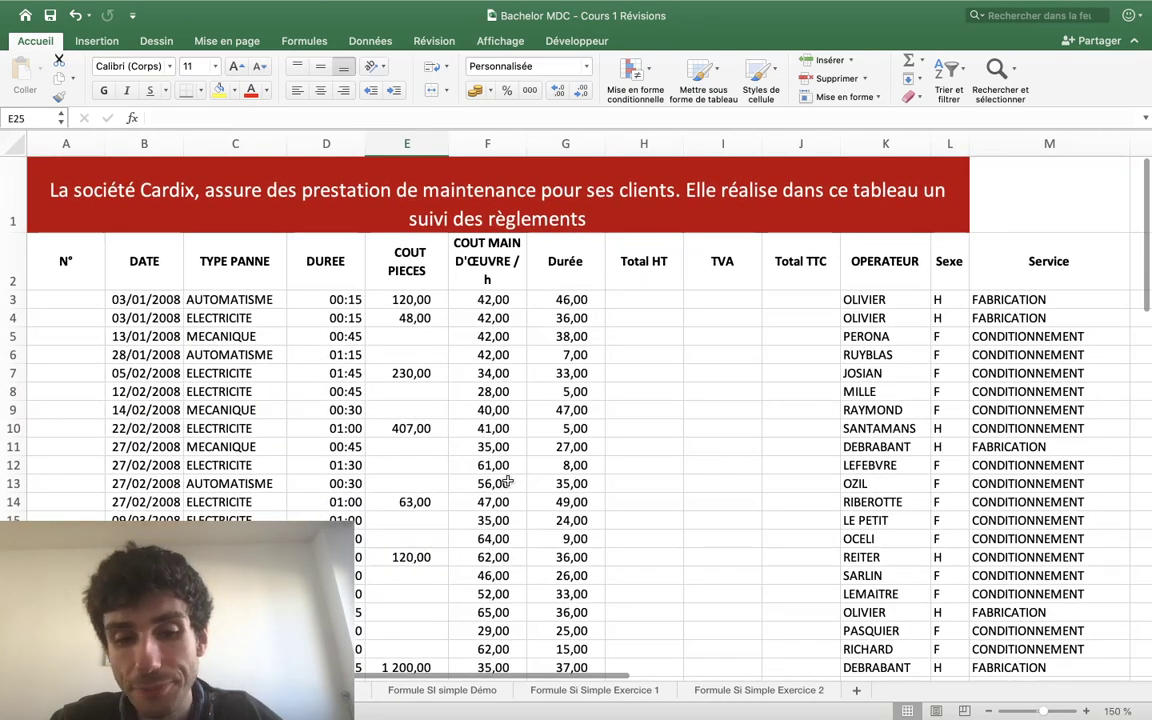
left_click(820, 690)
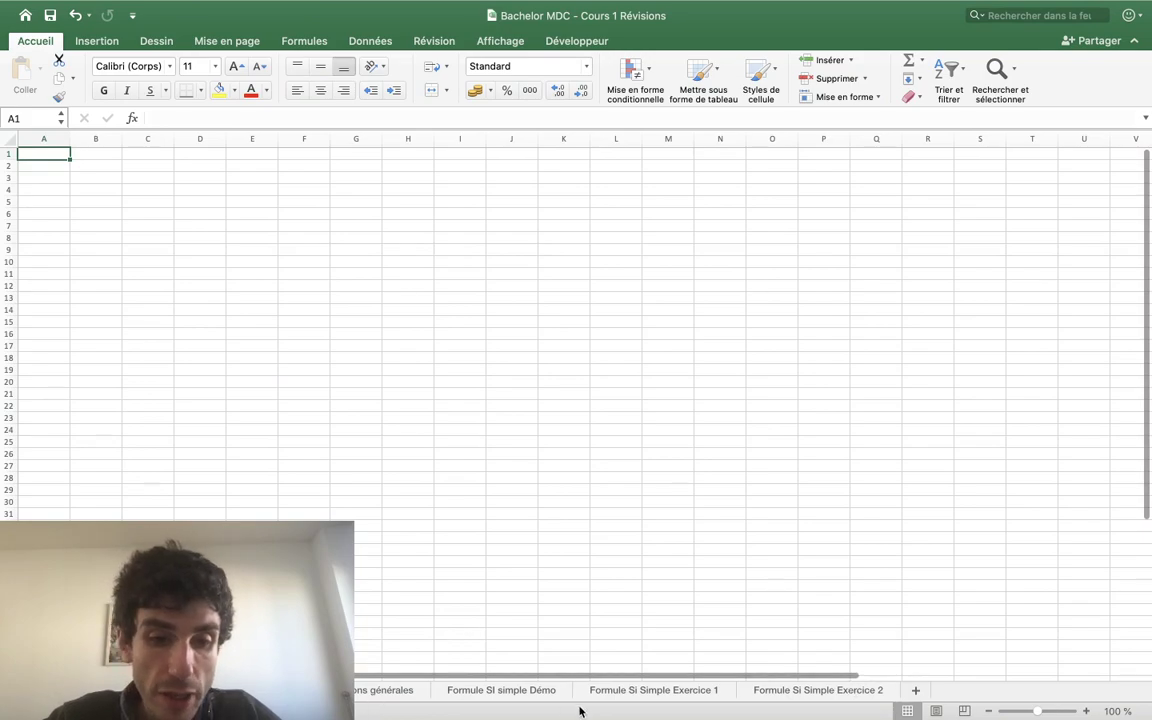
right_click(222, 690)
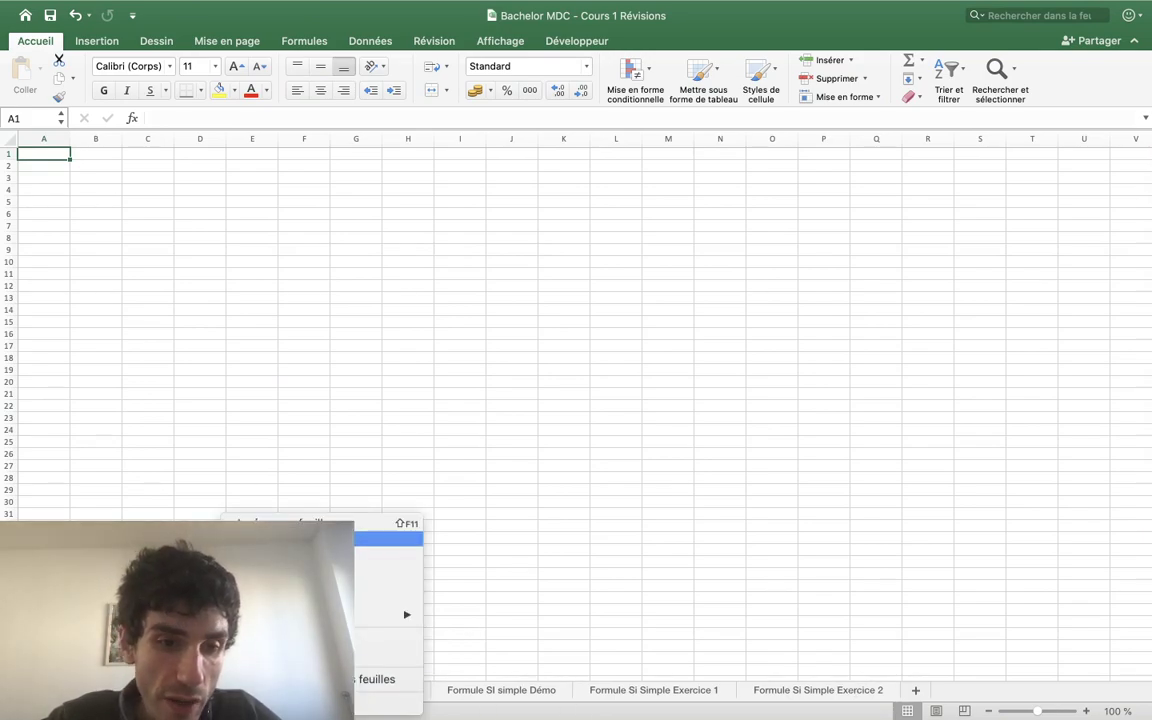
left_click(380, 538)
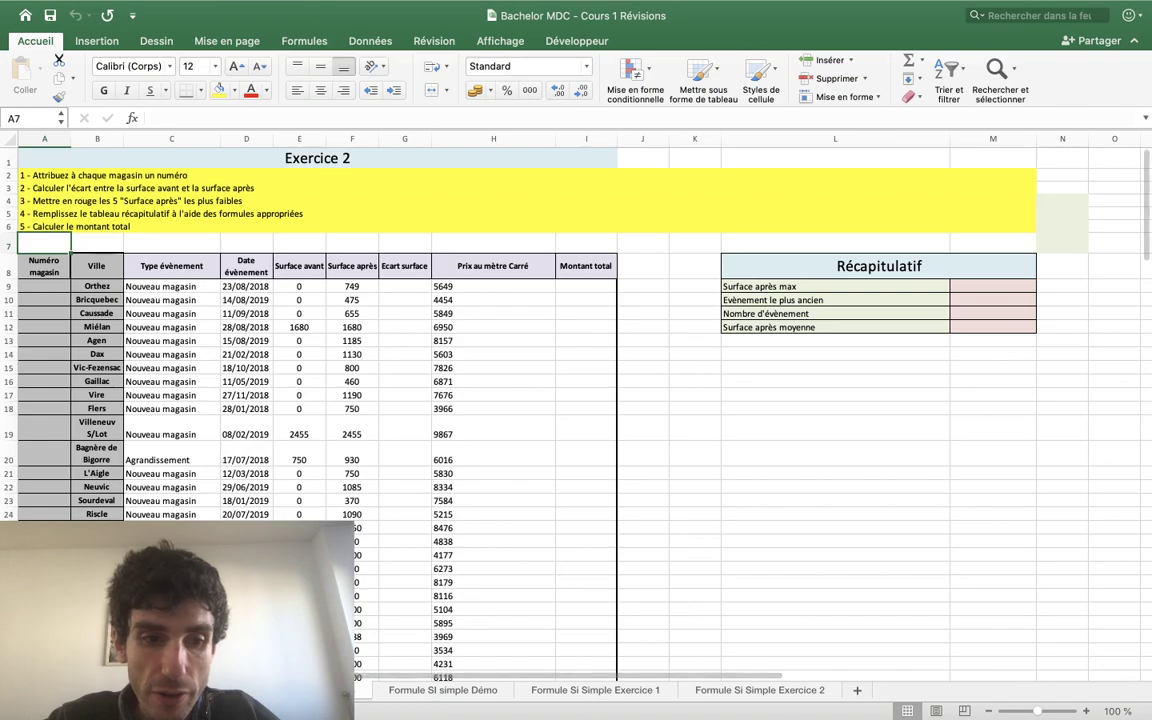
key("ctrl+Page_Down")
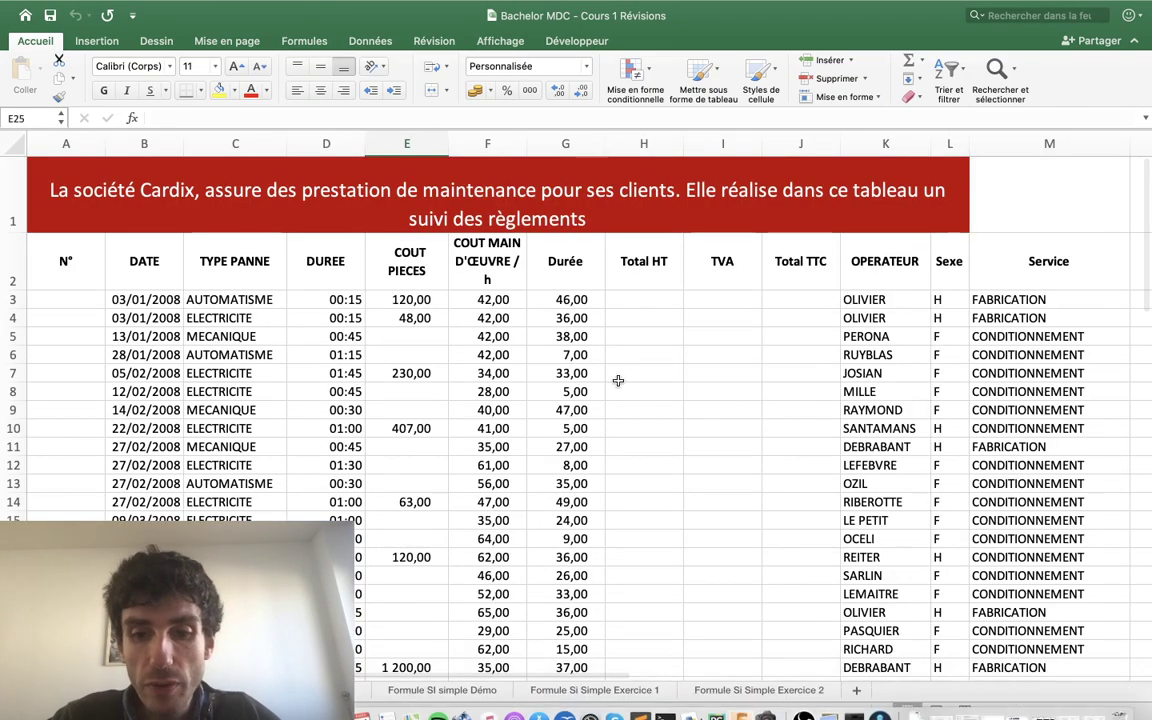
left_click(855, 691)
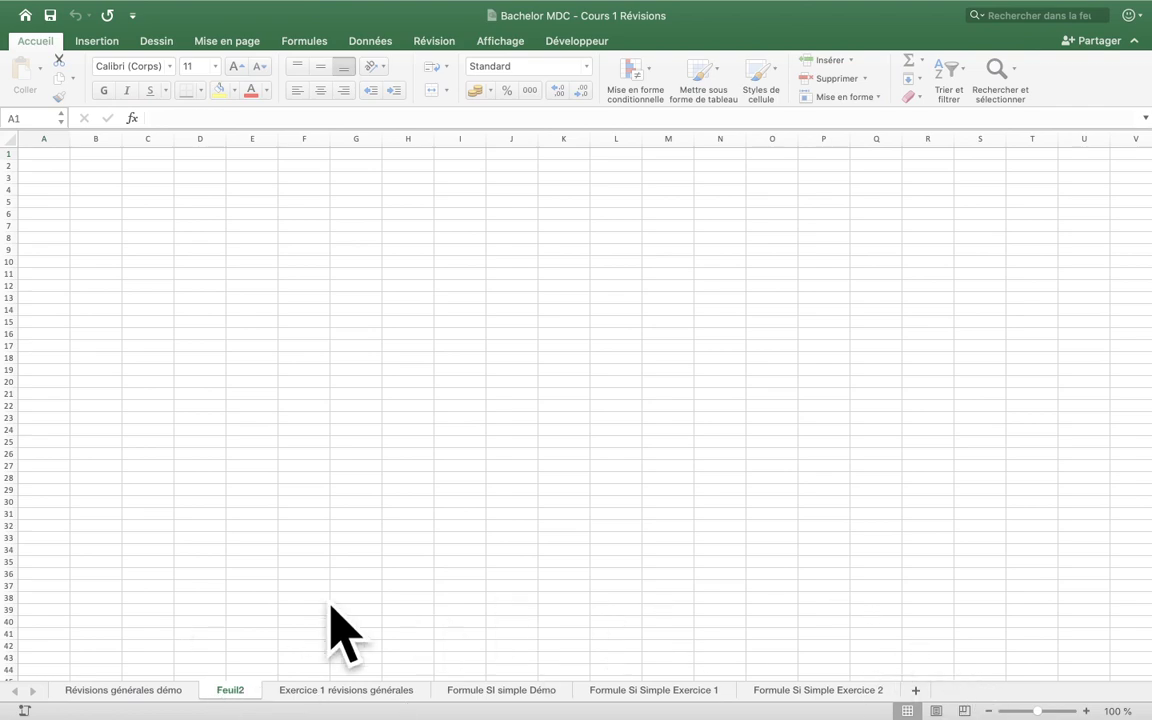
- Rename the Feuil2 sheet tab to 'feuille test'
double_click(246, 694)
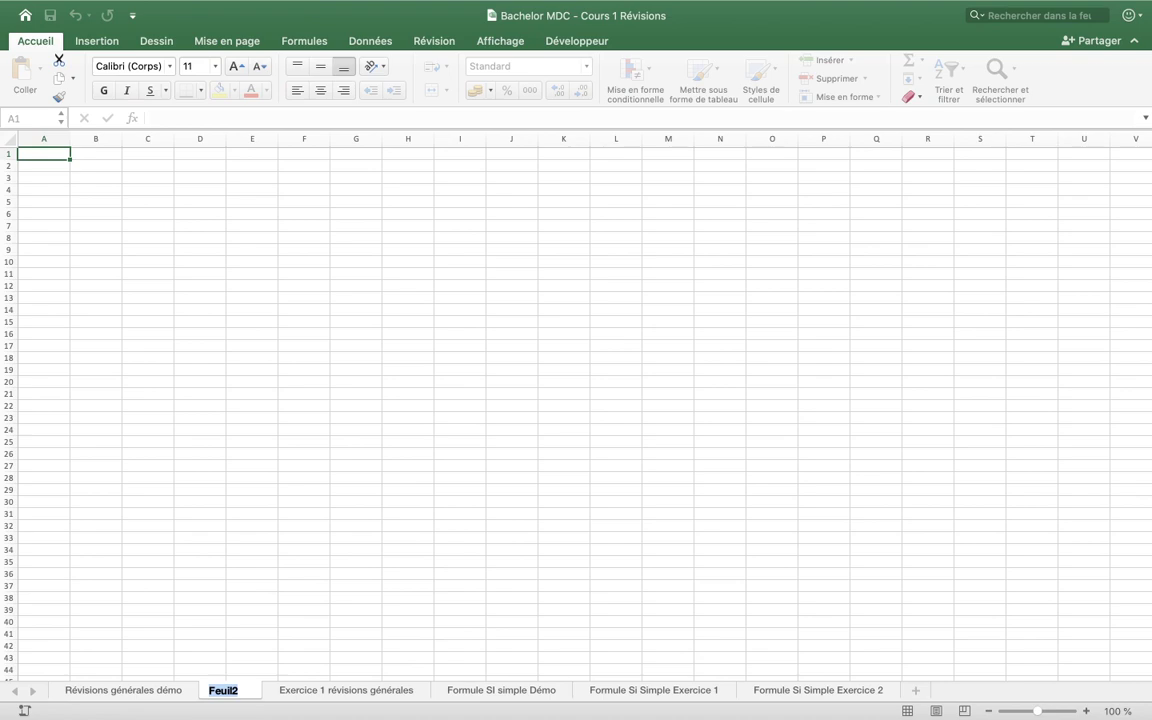
type("le test")
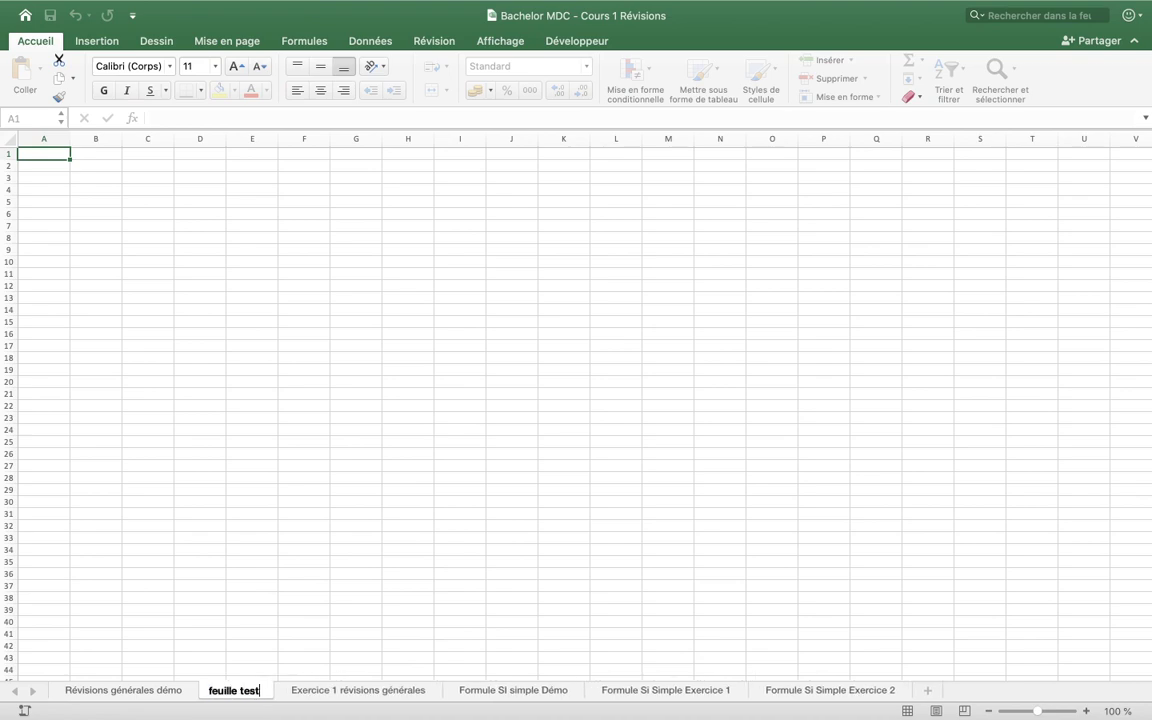
key("Return")
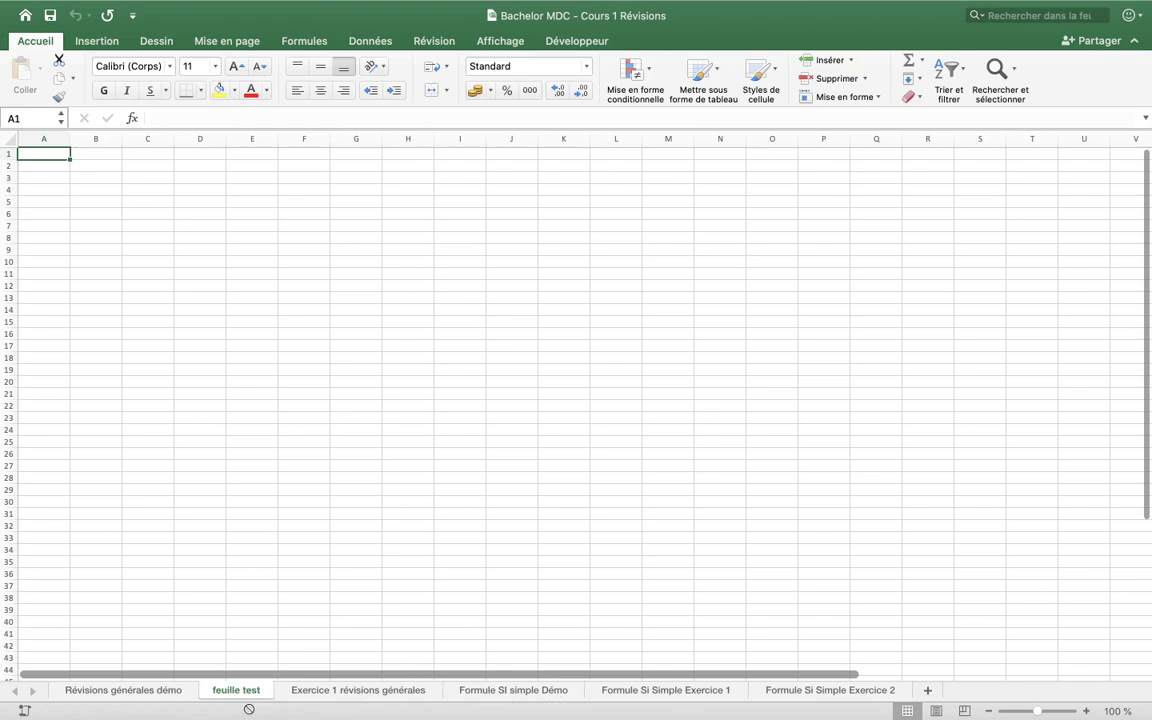
- Move the 'feuille test' tab to the leftmost position and show the Insertion ribbon
left_click_drag(80, 692, 78, 692)
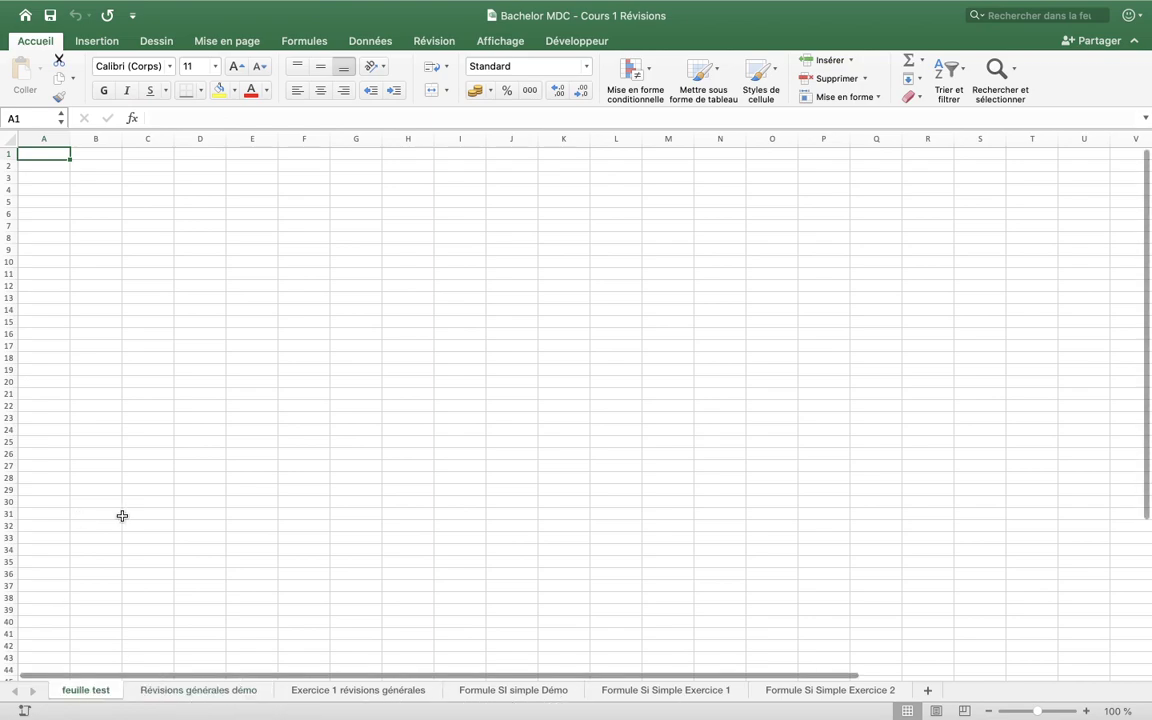
scroll(234, 422, "down", 10)
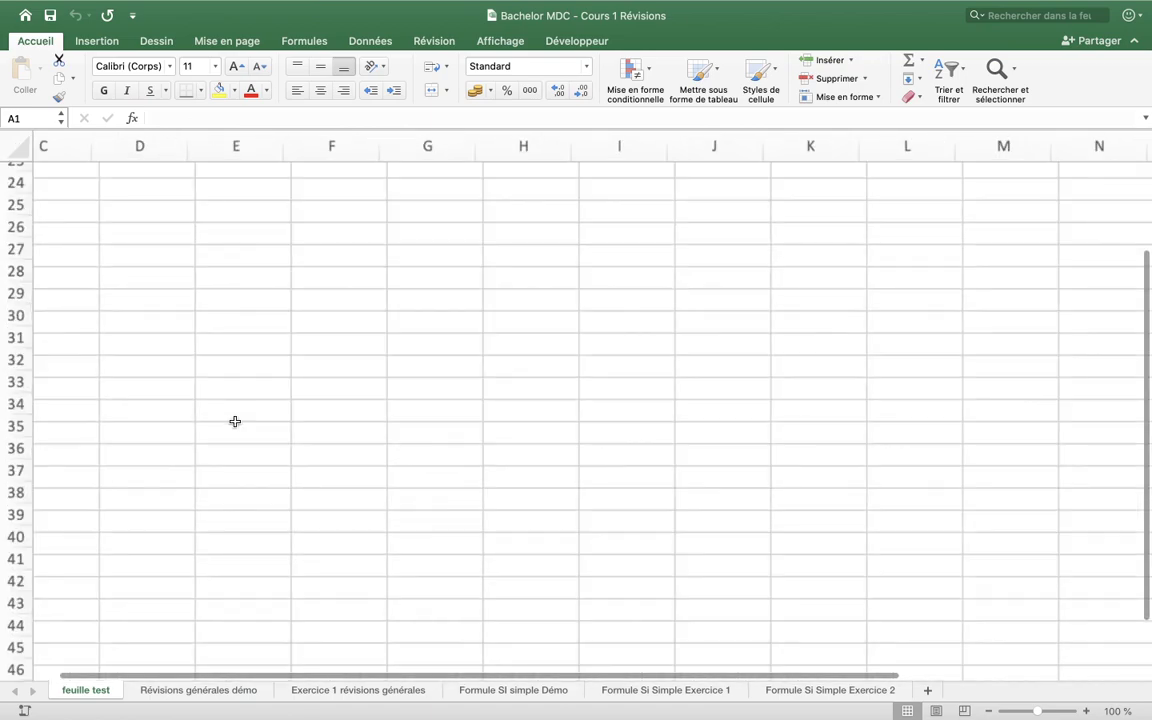
scroll(249, 411, "up", 5)
scroll(249, 411, "up", 10)
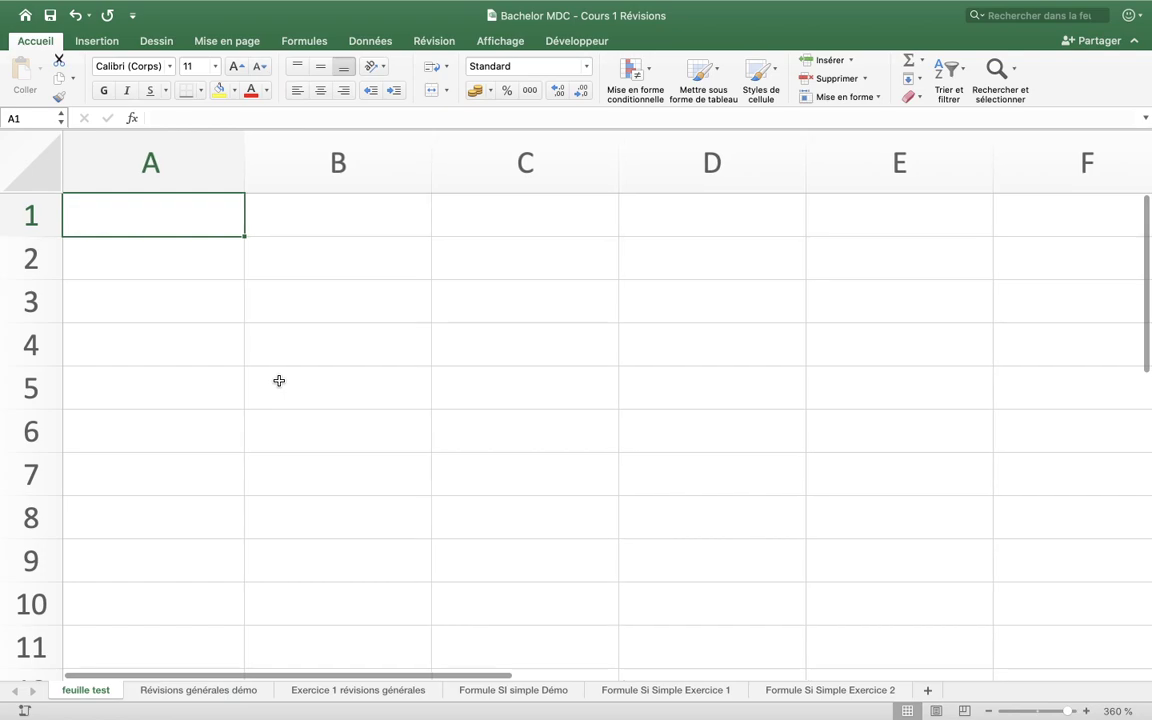
scroll(279, 381, "down", 3)
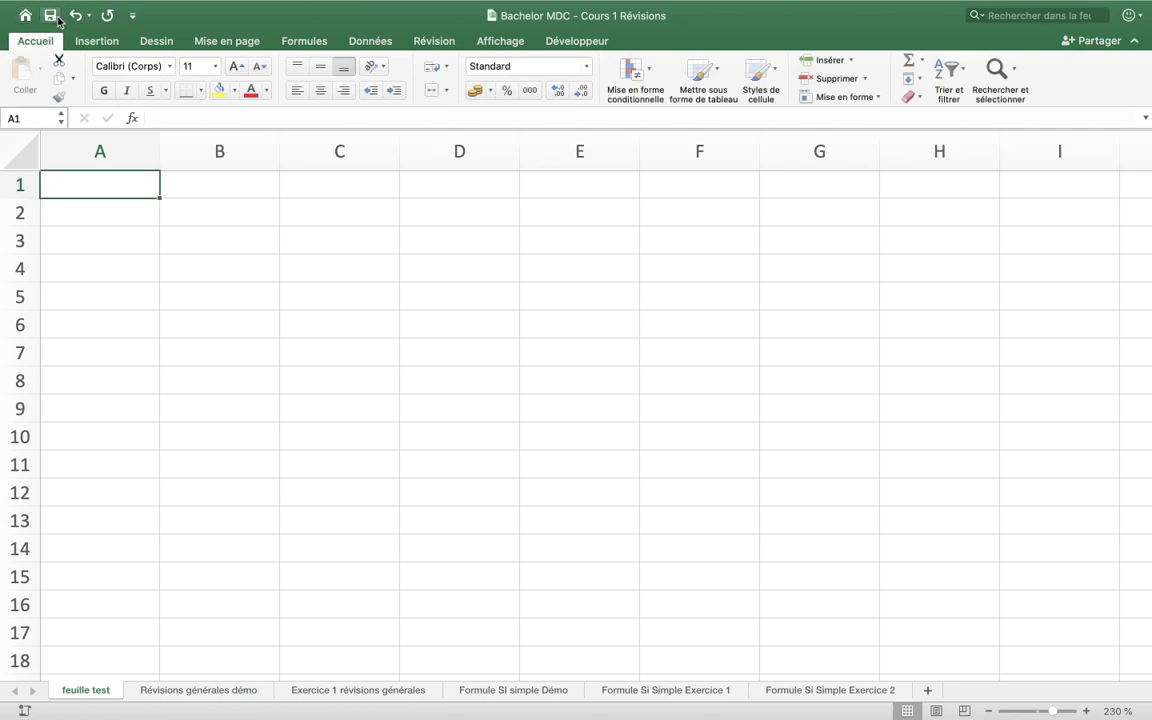
mouse_move(100, 2)
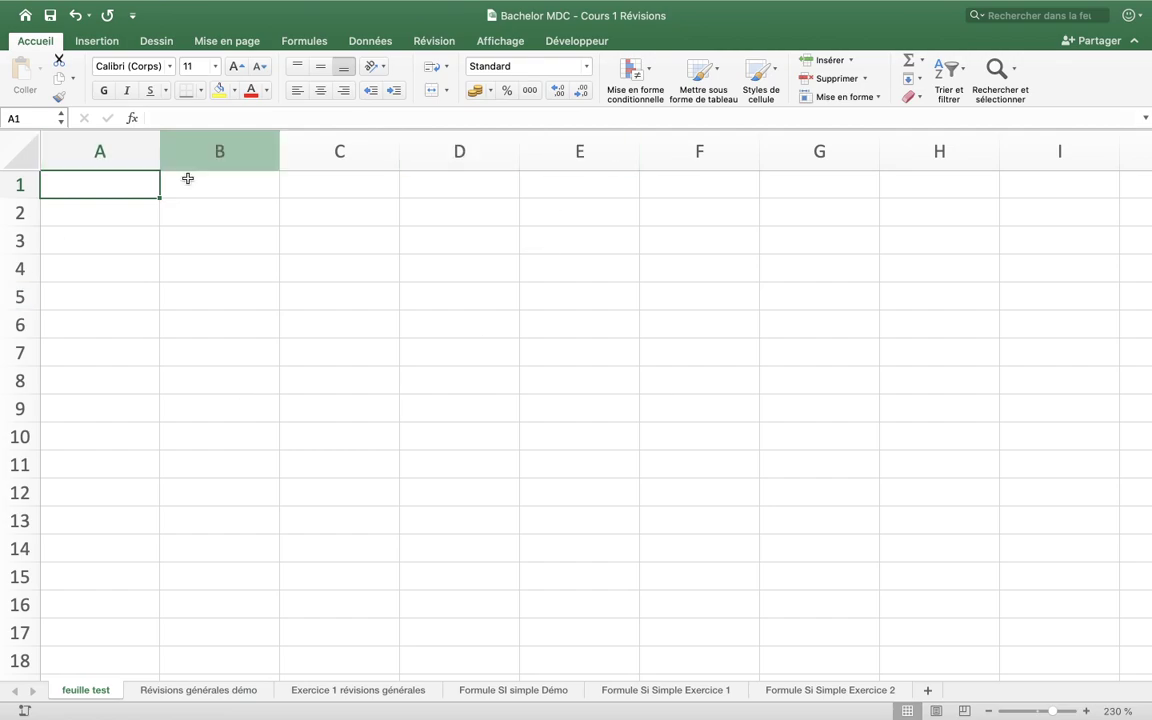
left_click(90, 40)
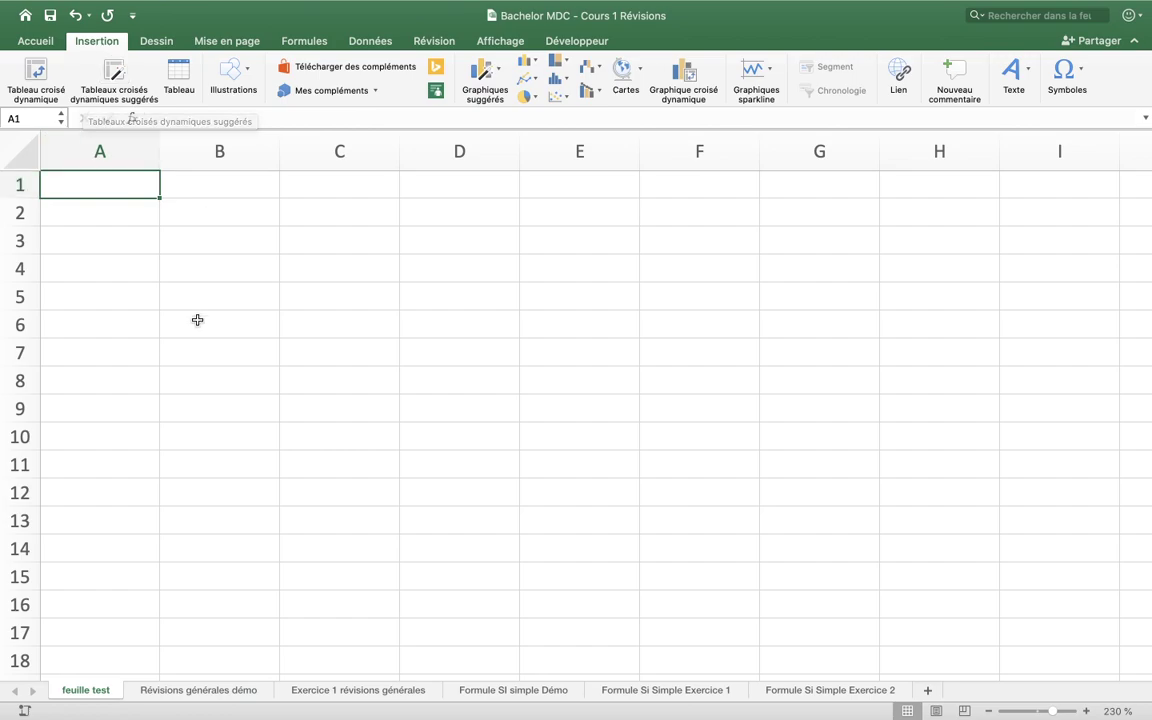
- Turn on 'Dessiner avec le Trackpad' on the Dessin ribbon and scribble on the sheet
left_click(160, 42)
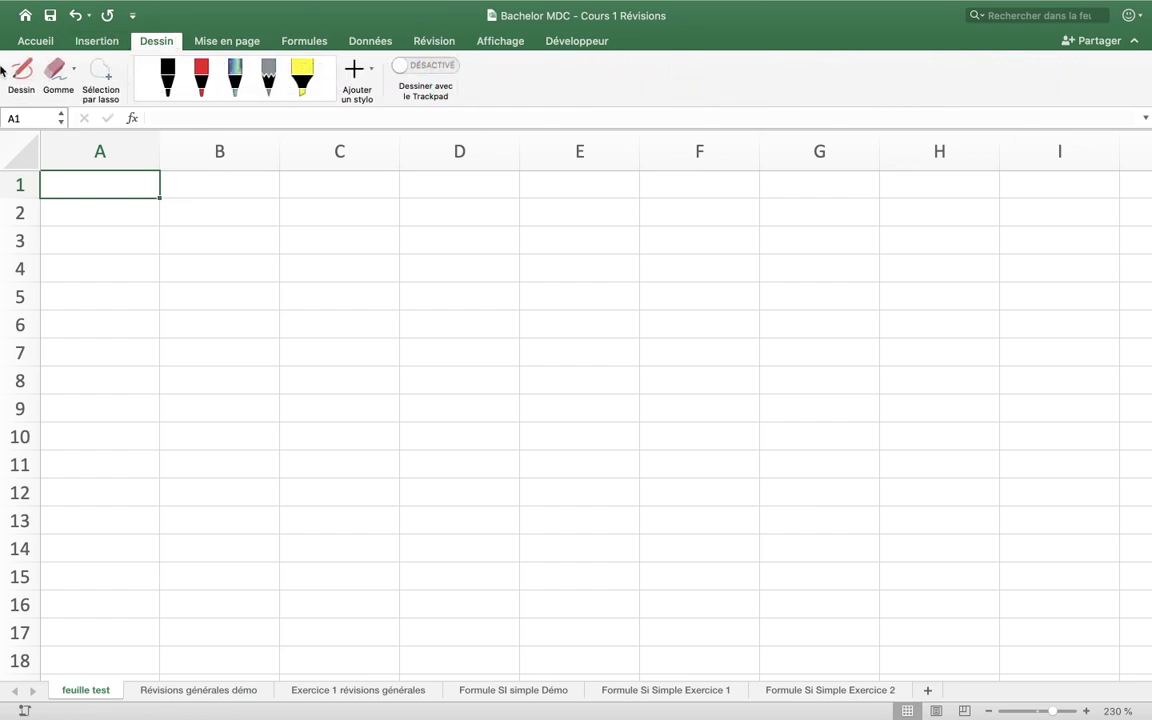
left_click(428, 66)
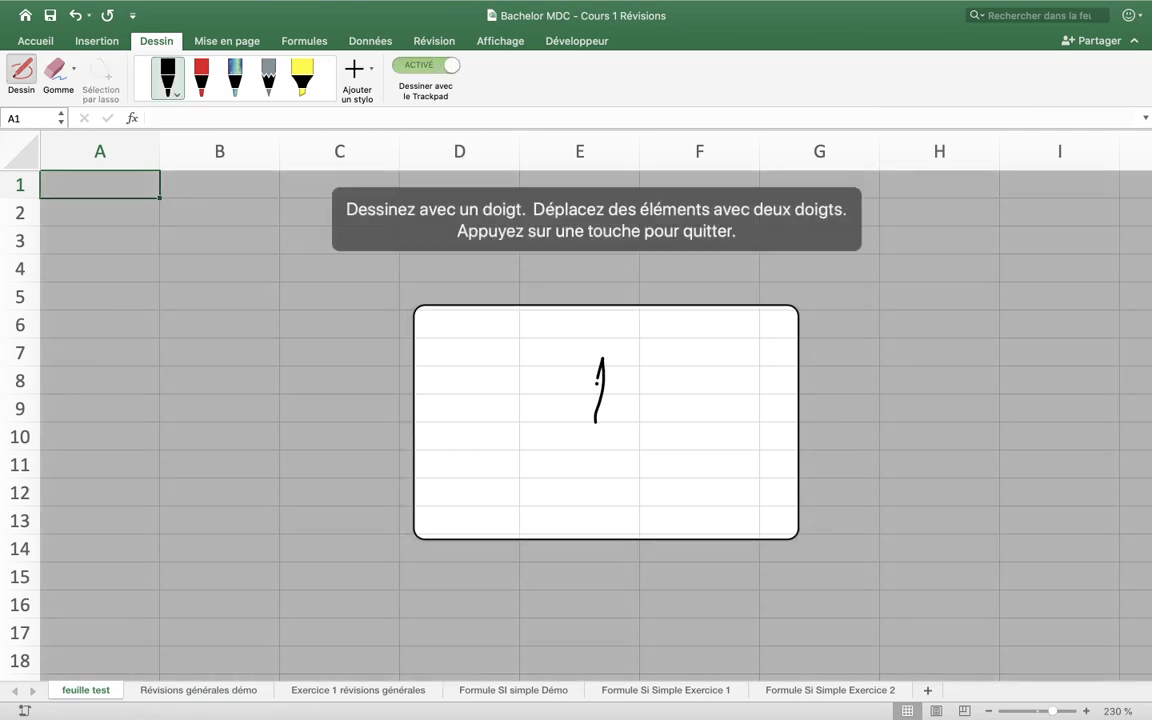
mouse_move(600, 360)
left_mouse_down()
mouse_move(540, 420)
mouse_move(600, 345)
mouse_move(560, 435)
mouse_move(630, 400)
mouse_move(620, 410)
mouse_move(610, 325)
mouse_move(630, 410)
left_mouse_up()
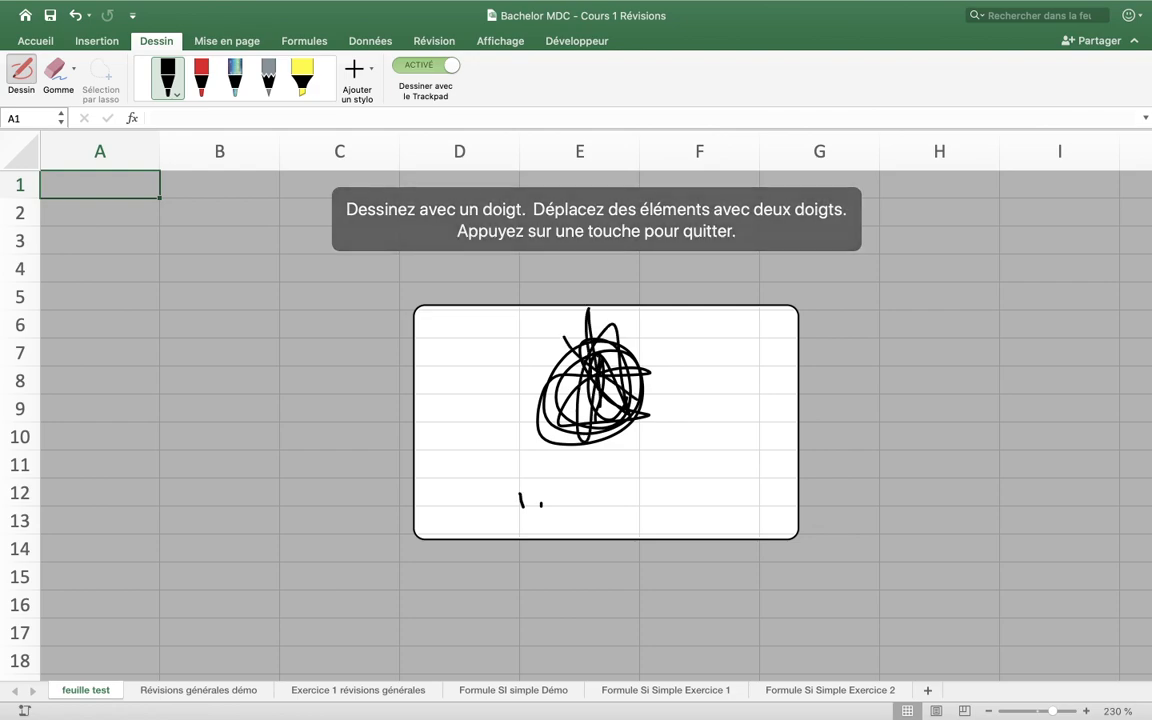
key("Escape")
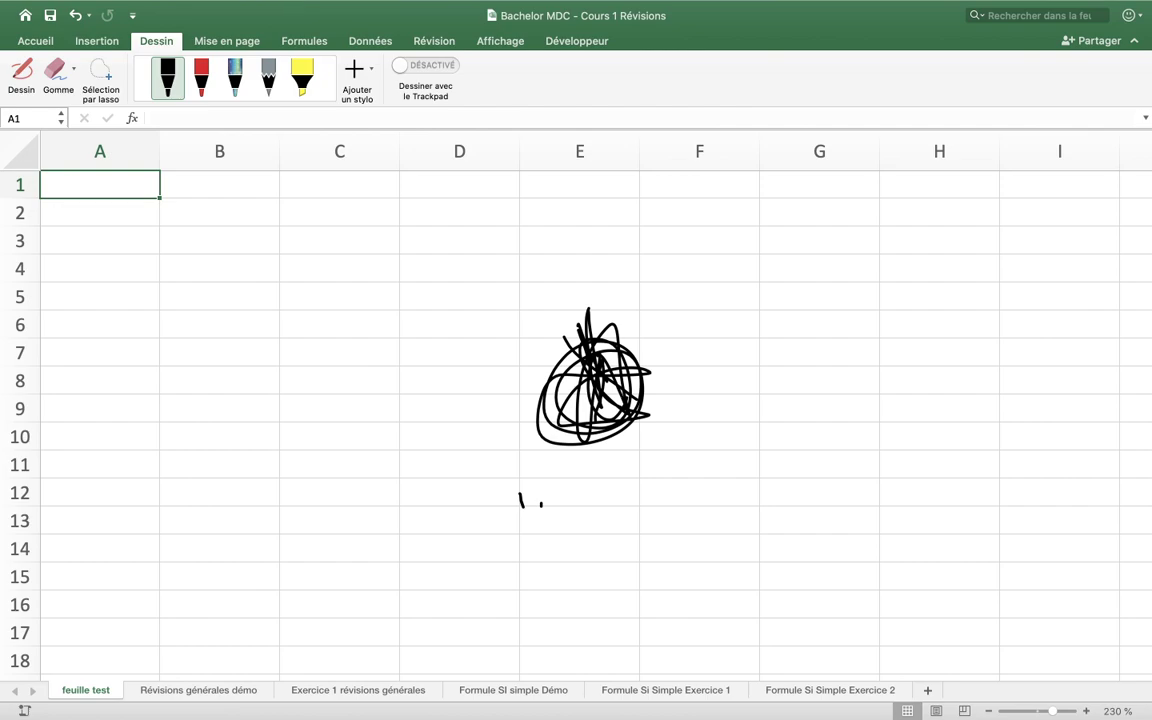
- Undo and delete the ink scribble so the sheet is blank again
key("ctrl+z")
left_click(77, 14)
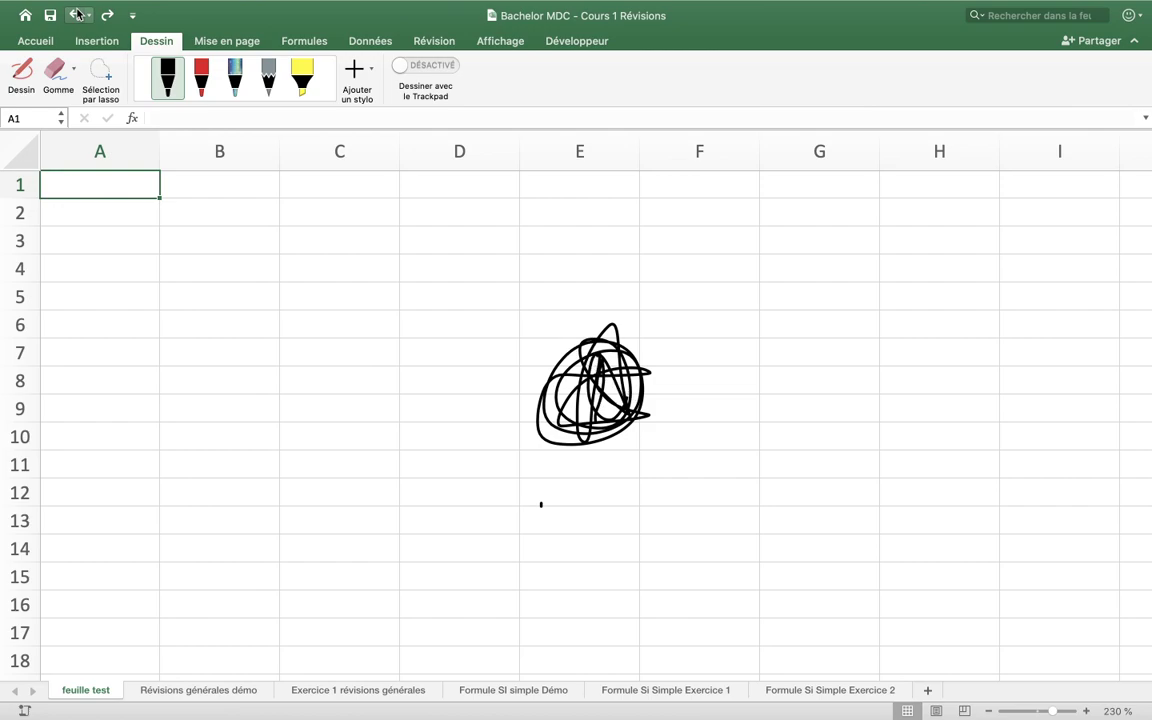
key("super+y")
left_click(571, 276)
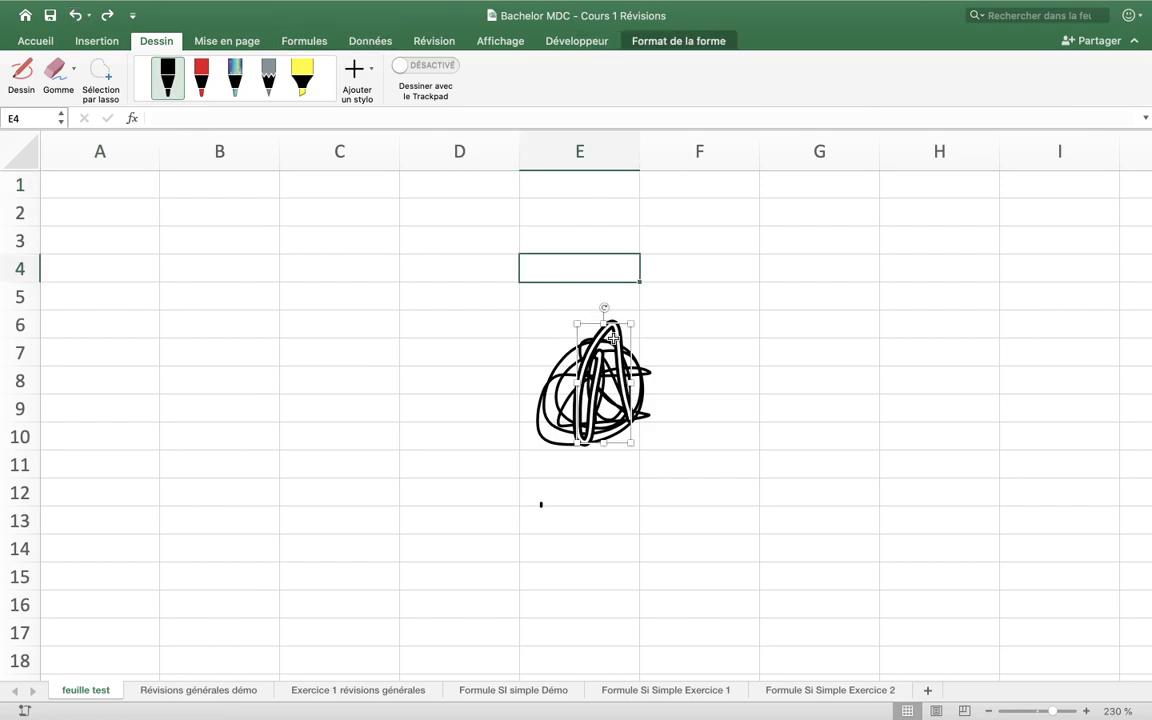
left_click(622, 352)
key("super+z")
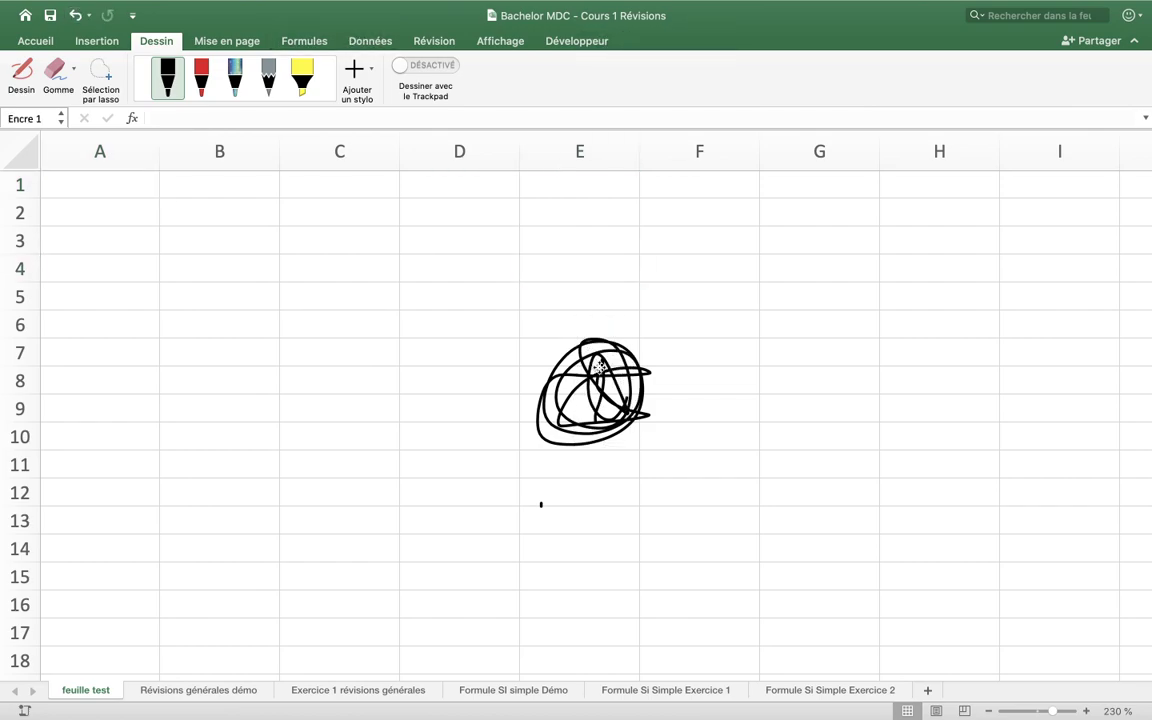
key("super+y")
key("Delete")
key("super+z")
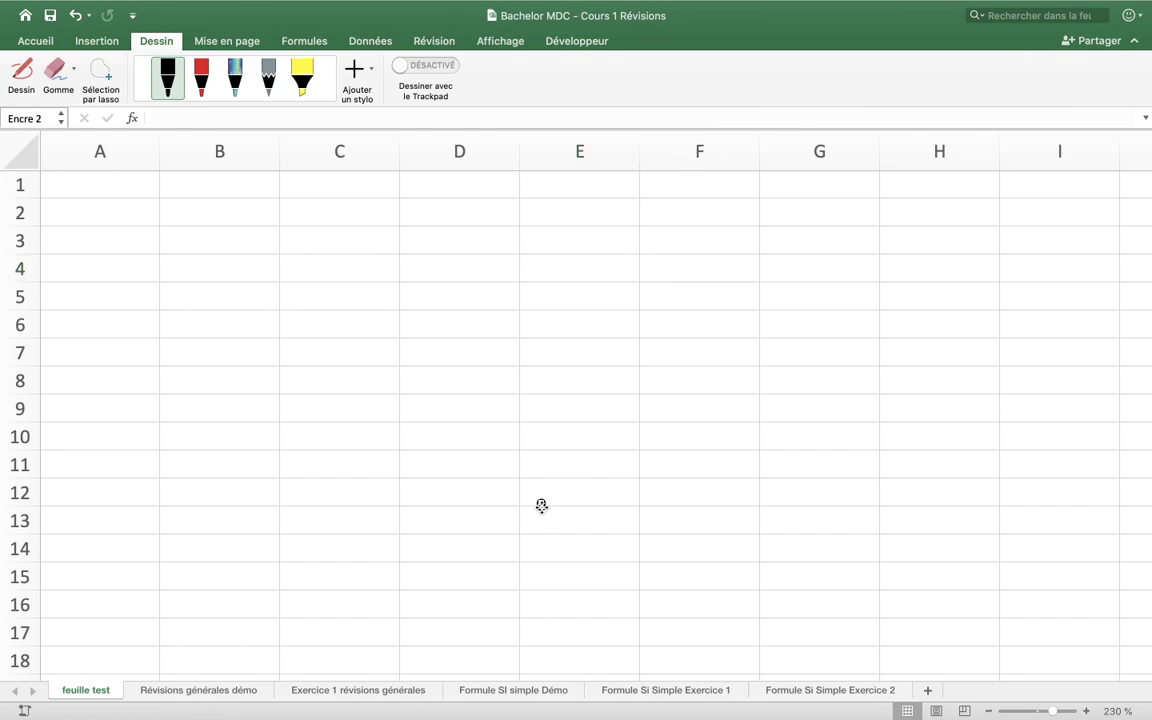
key("super+y")
left_click(213, 45)
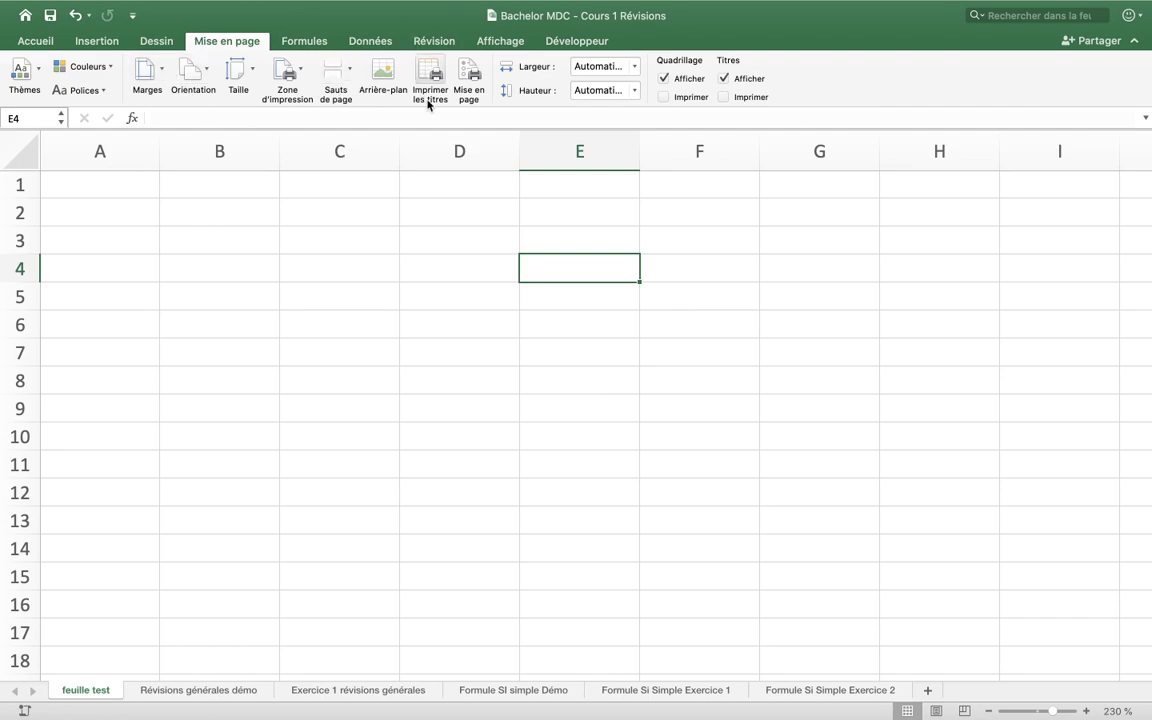
- Show the Formules ribbon tools above the empty test sheet
scroll(300, 265, "right", 1)
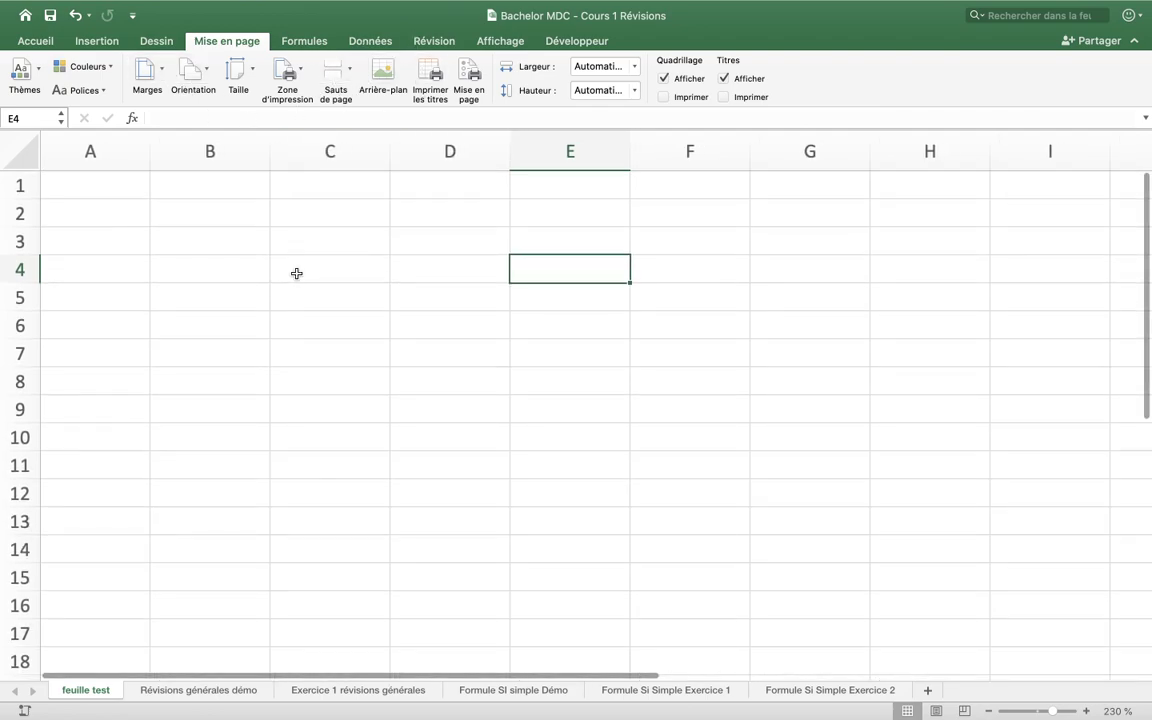
scroll(297, 273, "left", 1)
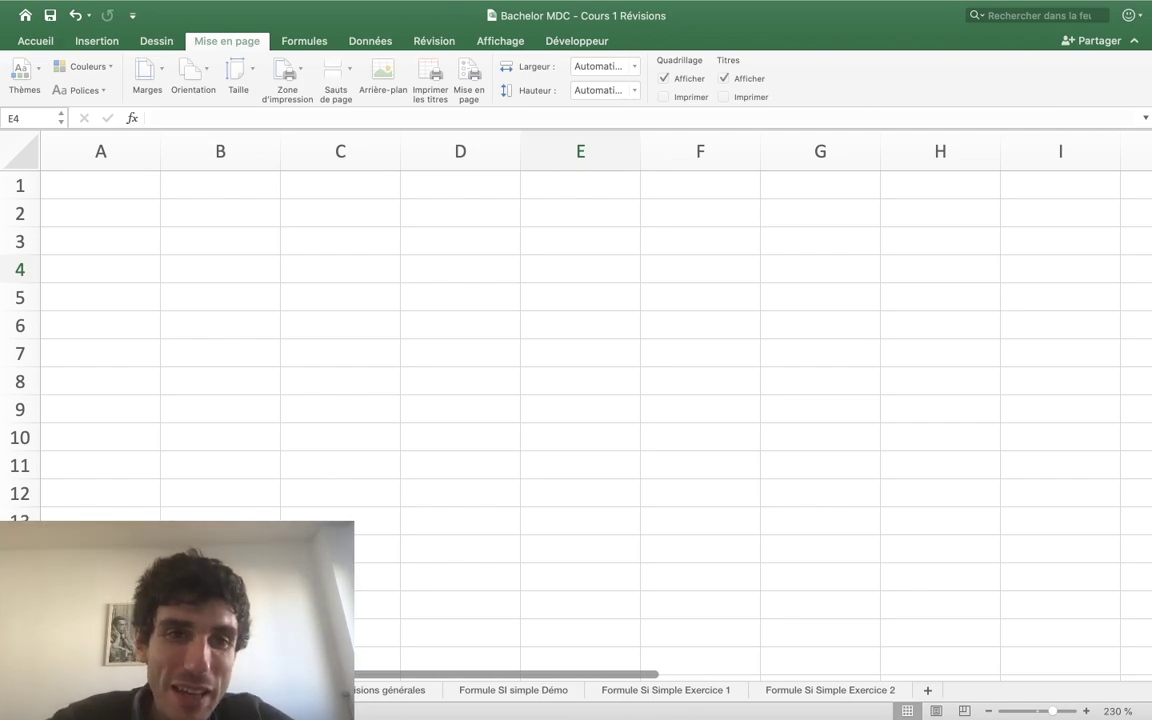
left_click(298, 41)
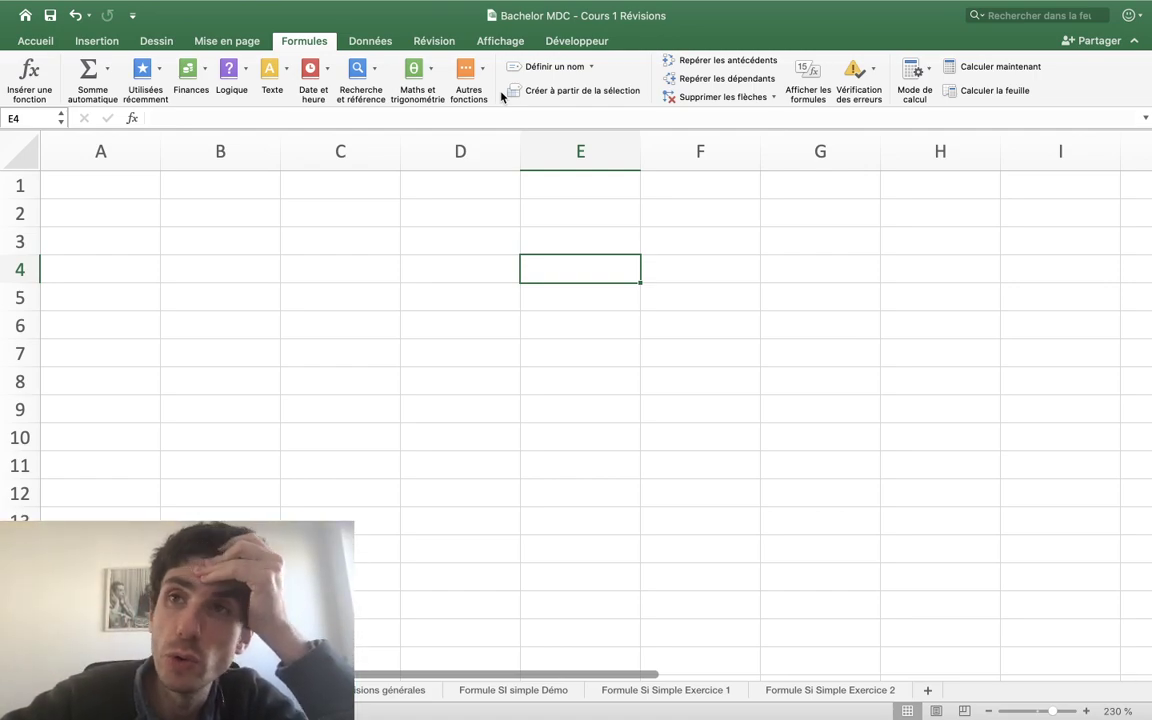
- Switch between the Données and Insertion ribbons, ending on Données
left_click(364, 44)
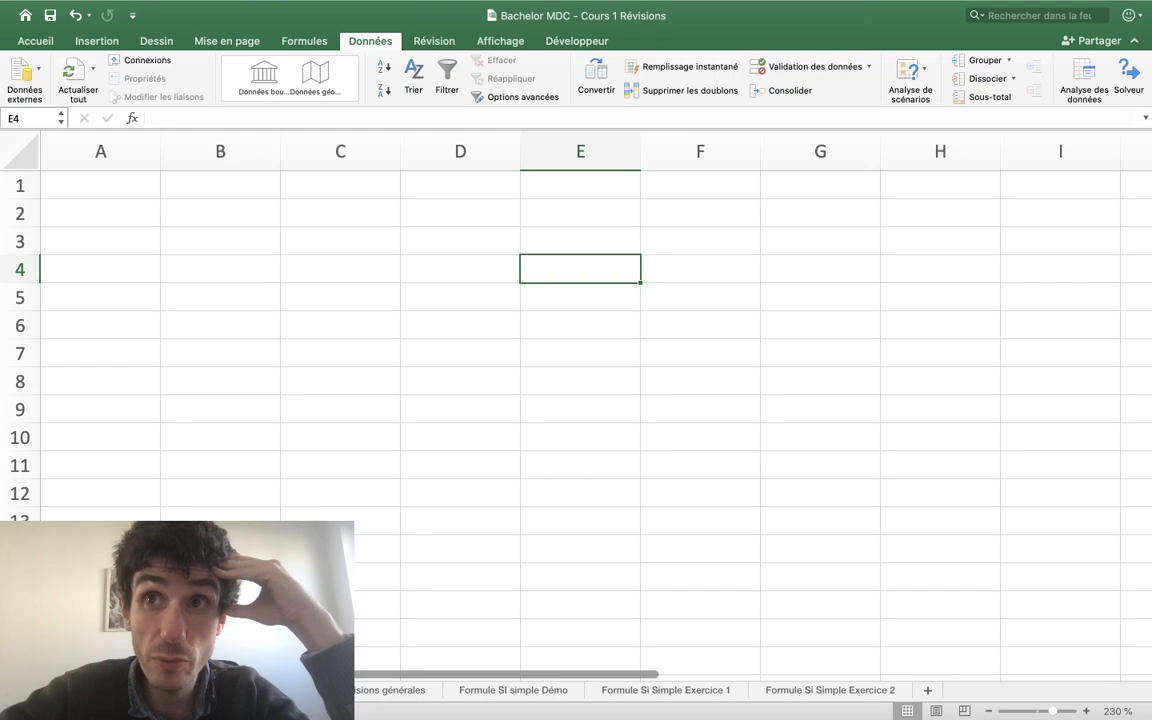
left_click(95, 45)
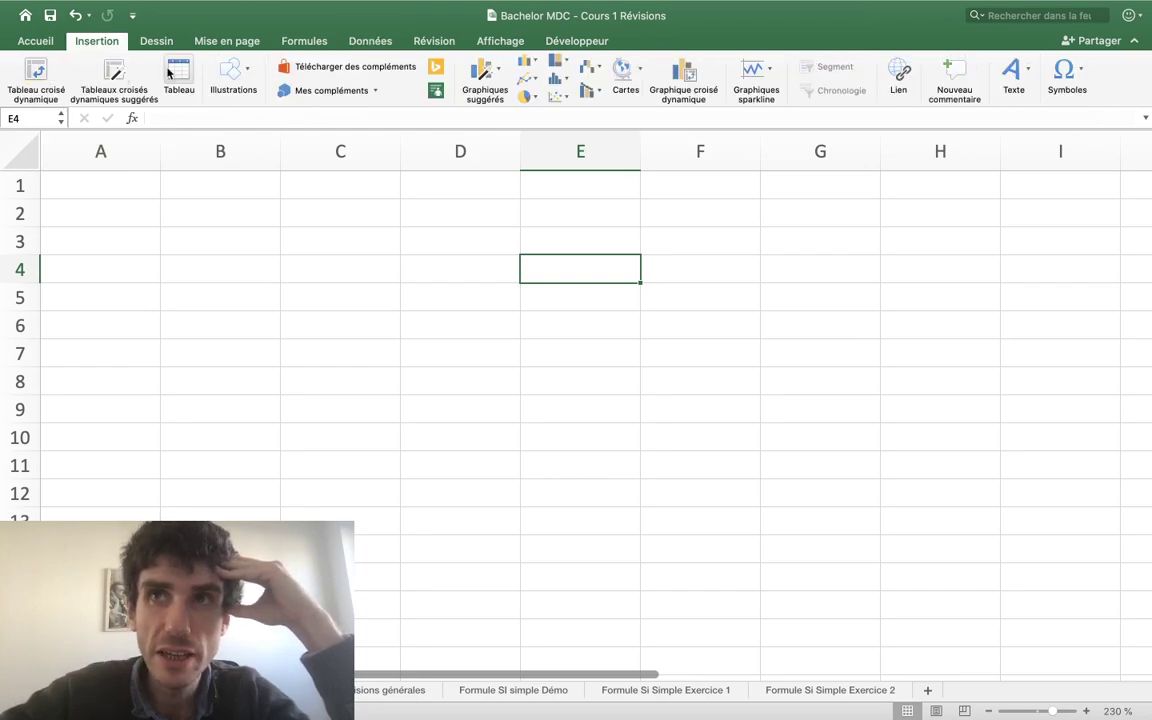
left_click(385, 44)
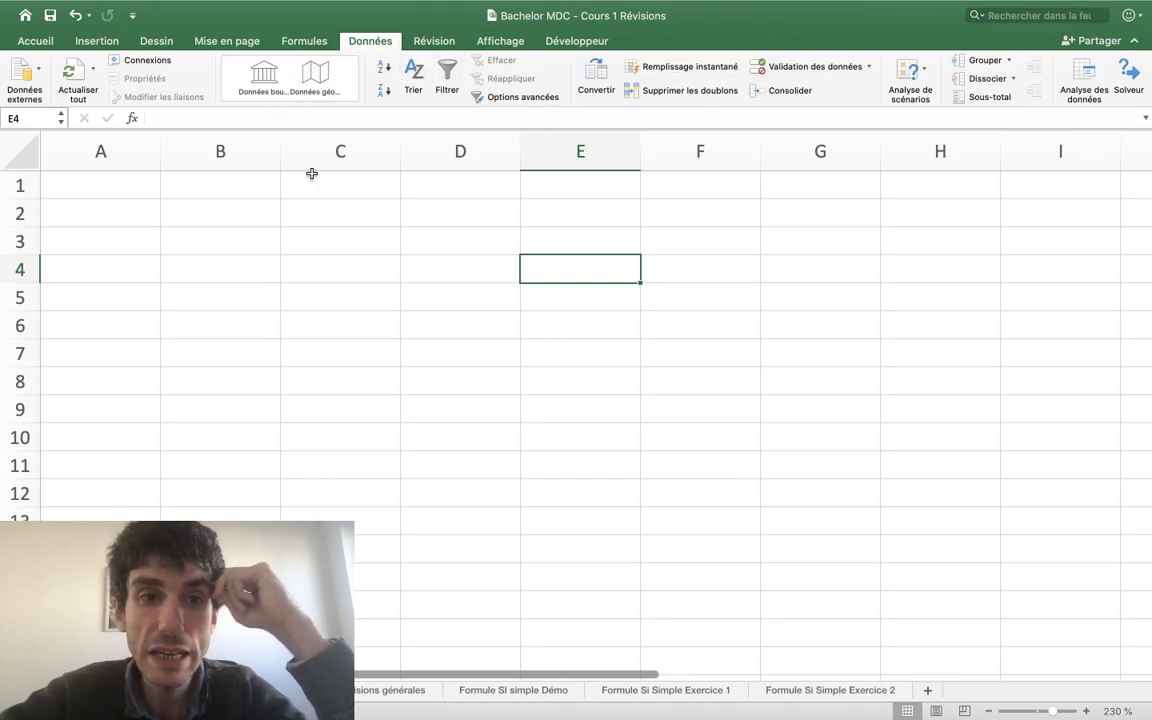
- Select B1:B10 and show the Révision ribbon tools
mouse_move(255, 188)
left_mouse_down()
mouse_move(247, 468)
mouse_move(247, 430)
left_mouse_up()
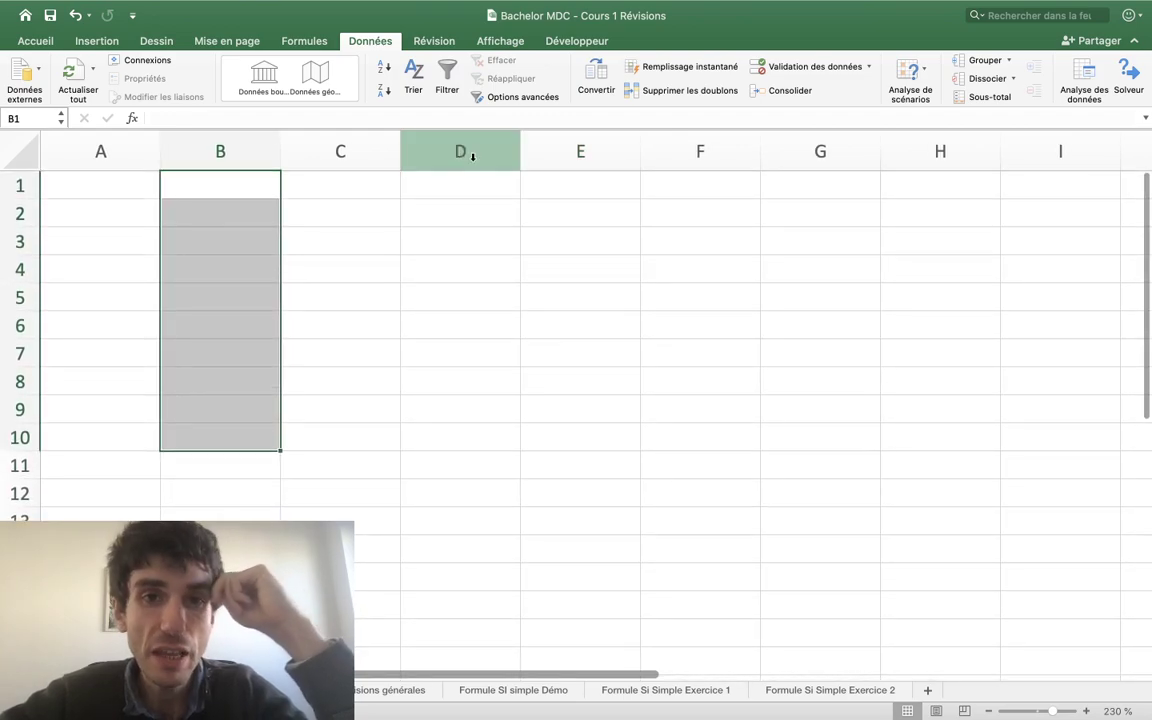
left_click(445, 44)
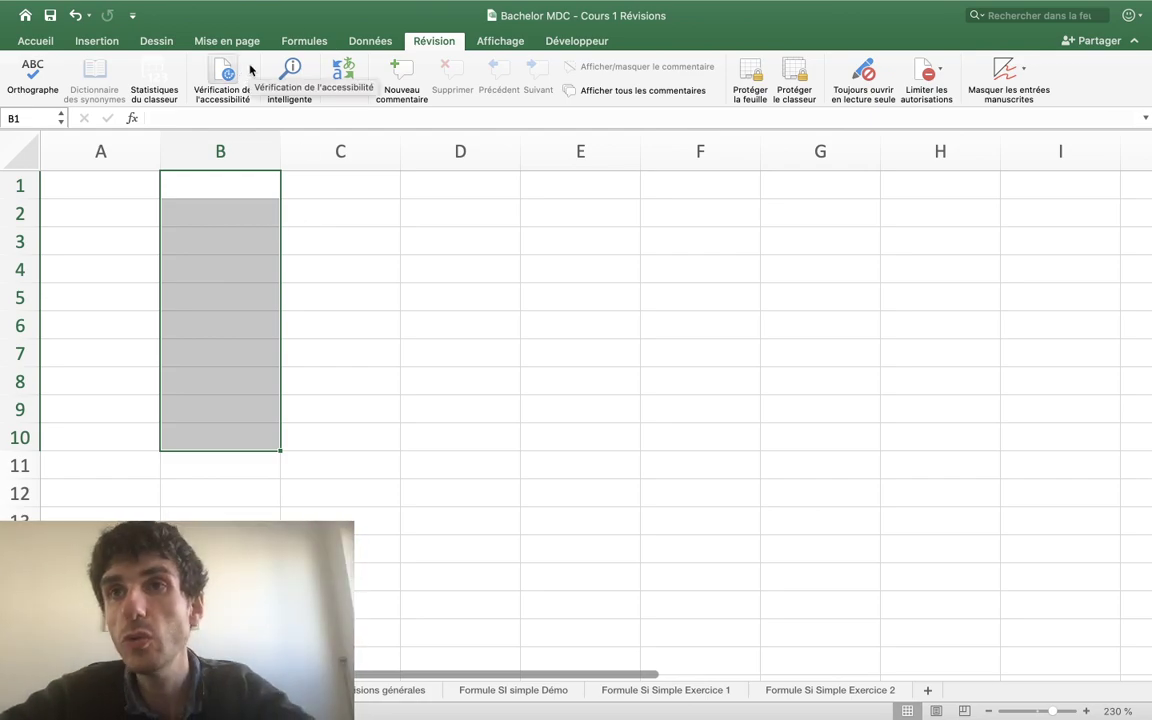
- Browse the Affichage, Mise en page and Développeur ribbons, then select cell C3
left_click(495, 41)
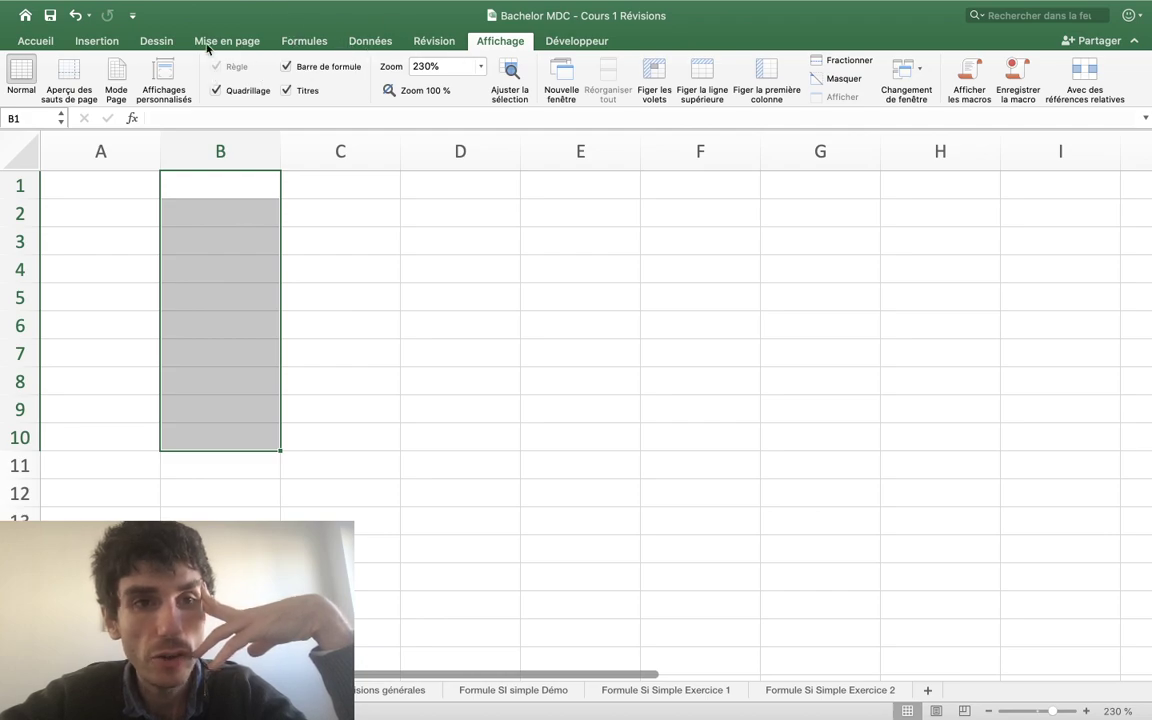
left_click(220, 41)
left_click(515, 41)
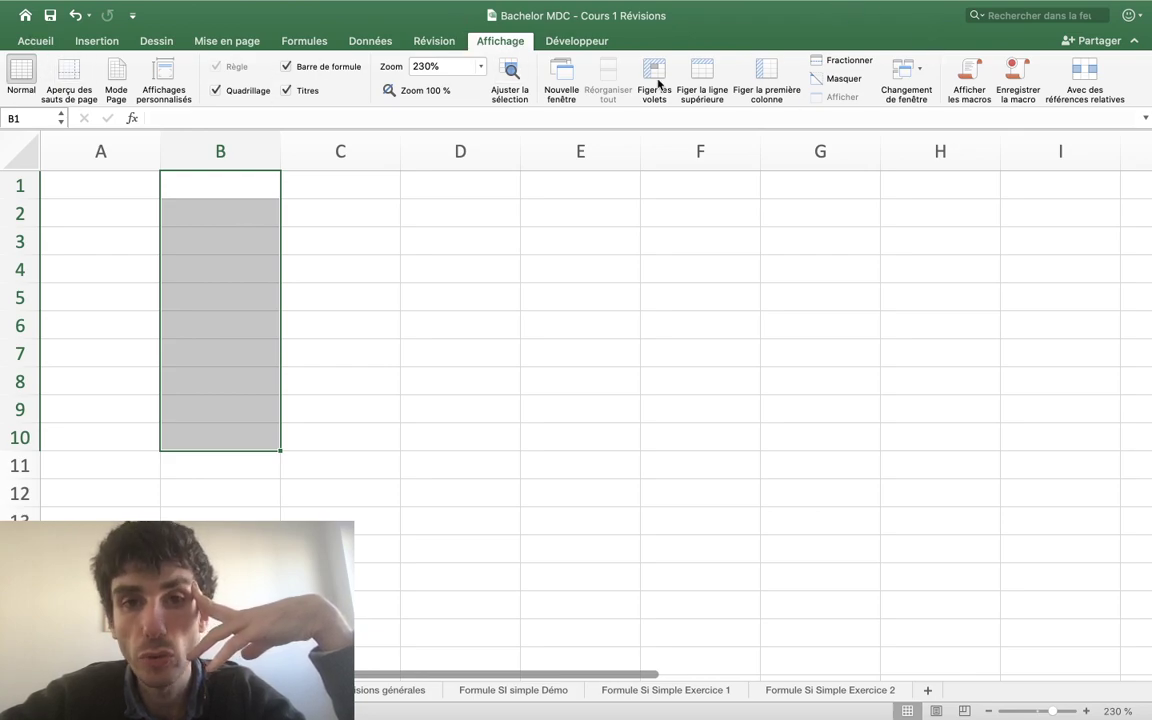
left_click(582, 44)
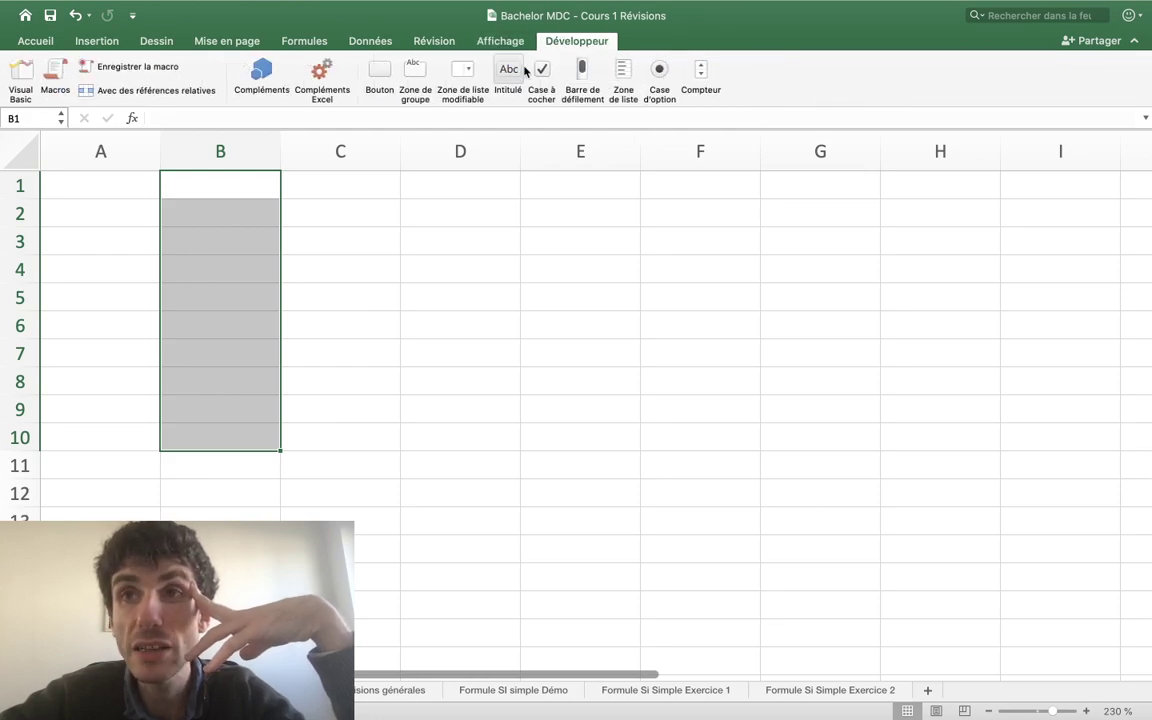
left_click(352, 245)
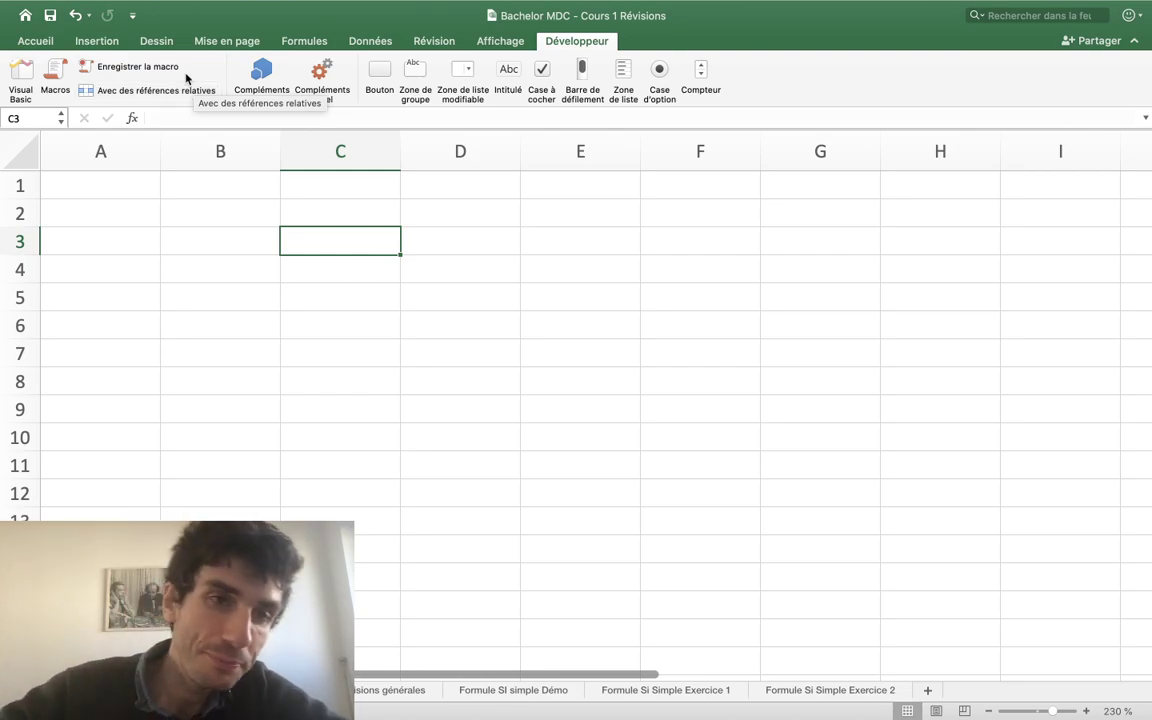
- Cycle through Accueil, Insertion, Dessin, Formules, Données and Révision, ending on Accueil
left_click(36, 43)
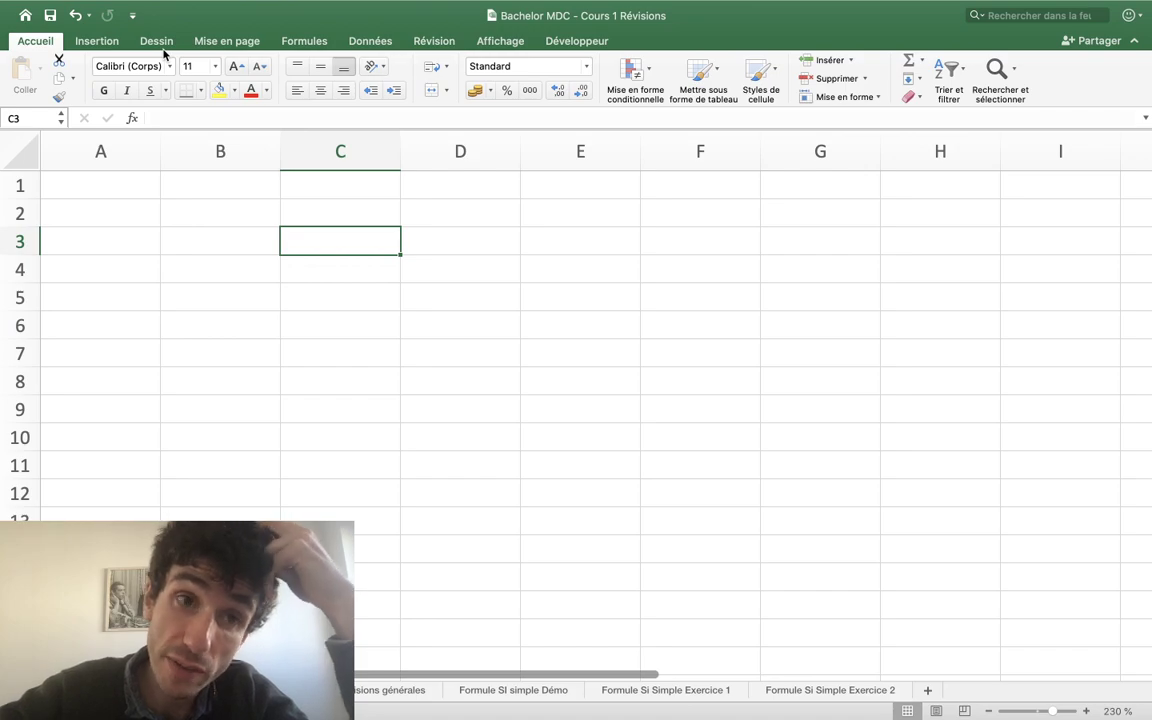
left_click(114, 46)
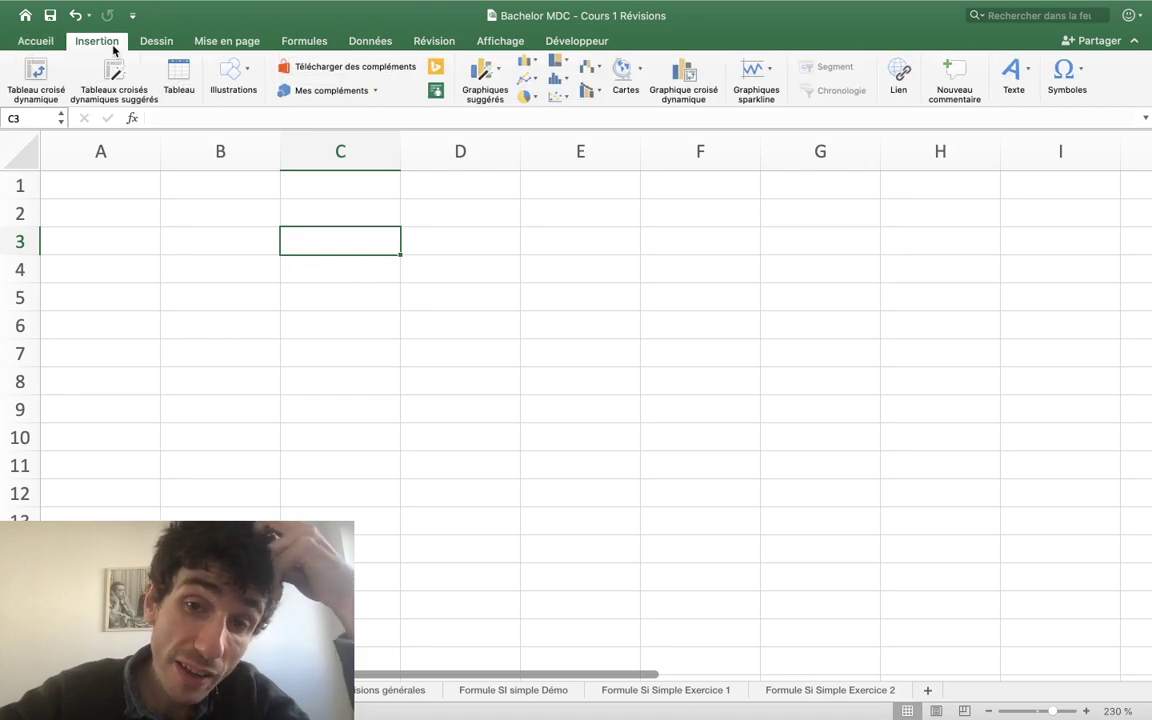
left_click(164, 46)
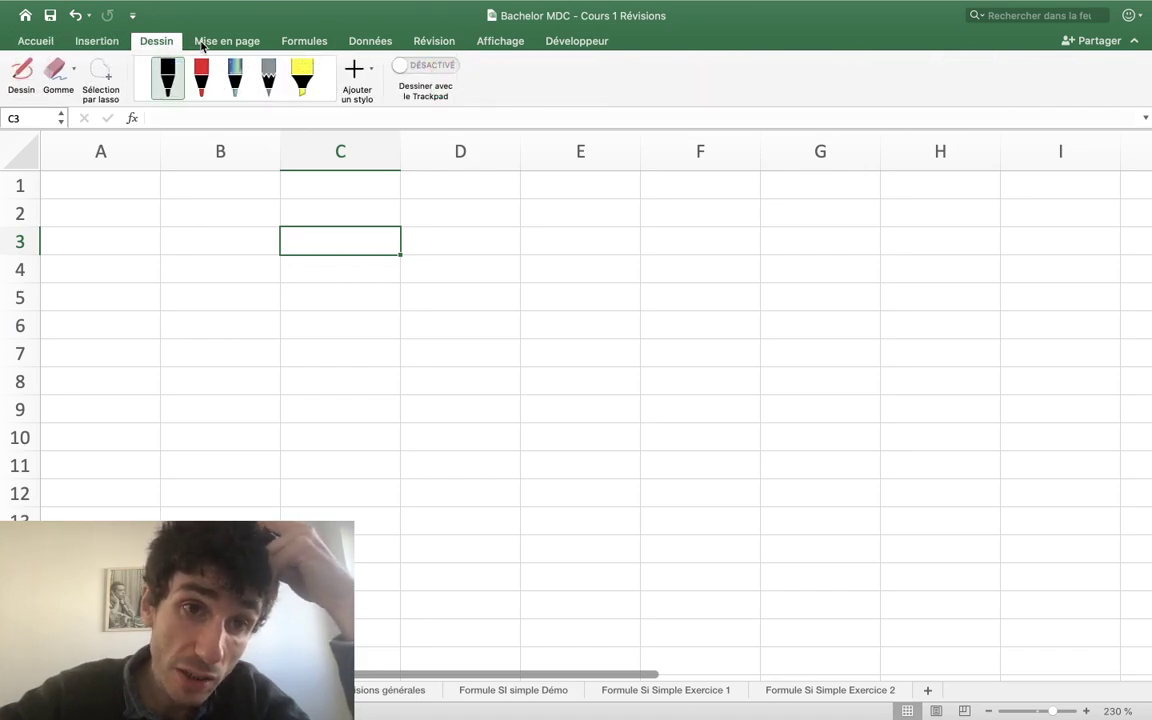
left_click(201, 45)
left_click(290, 43)
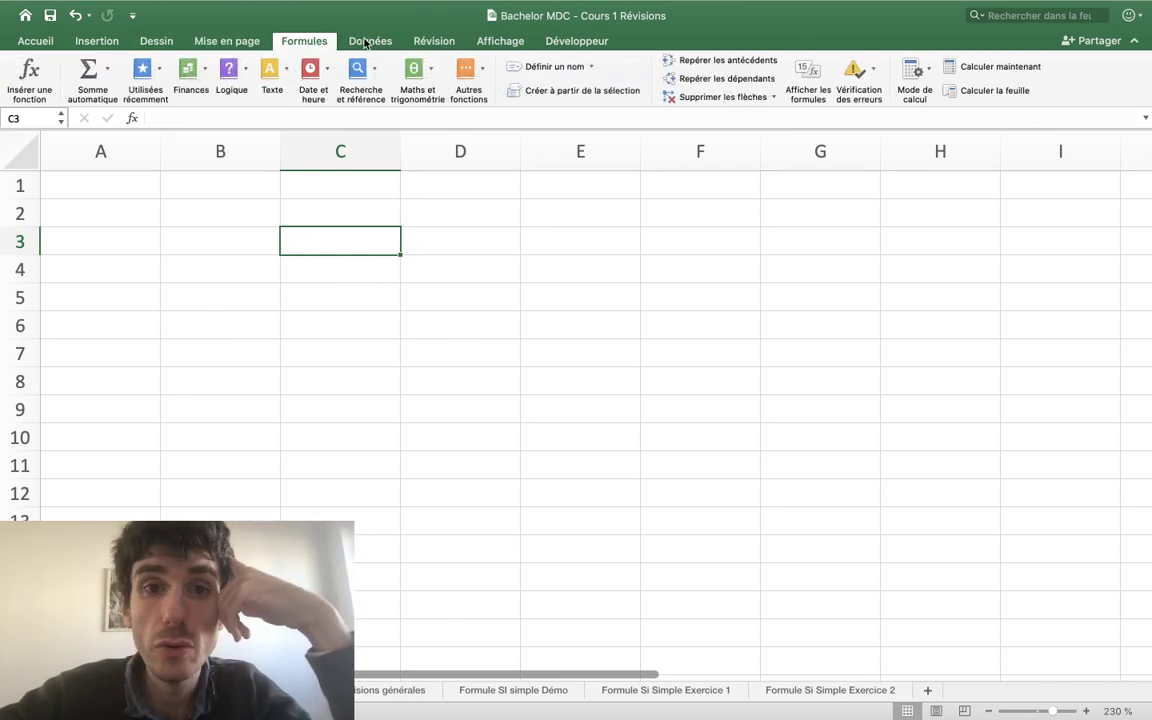
left_click(376, 43)
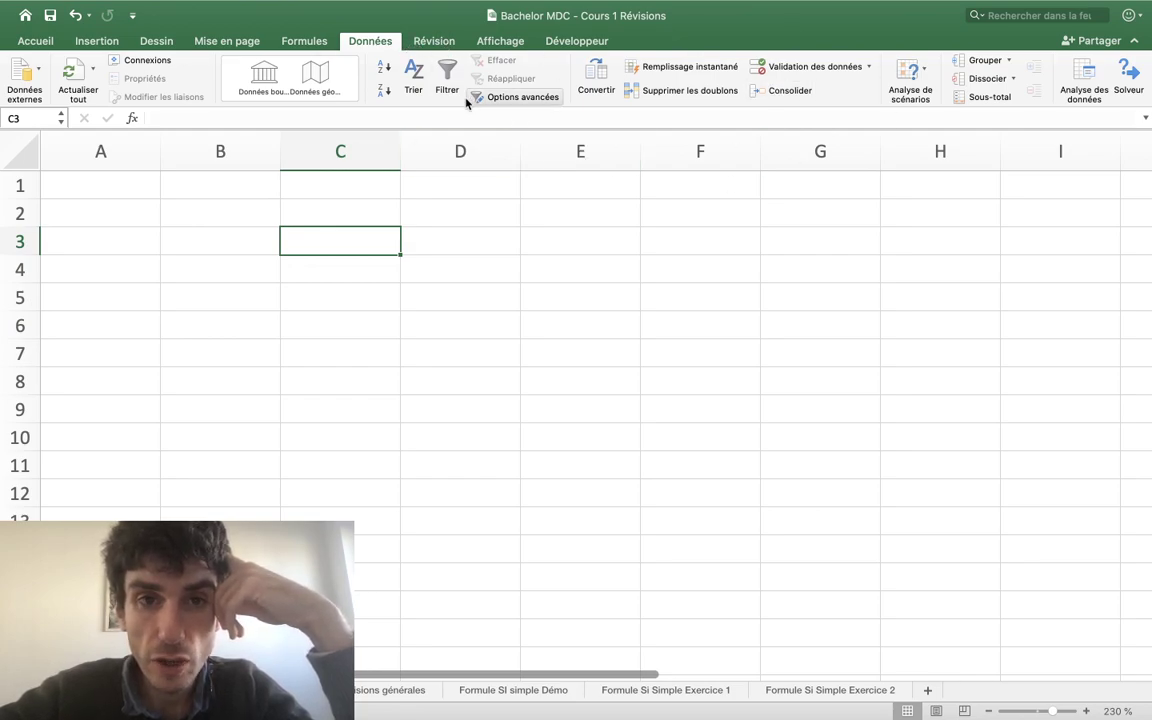
left_click(416, 43)
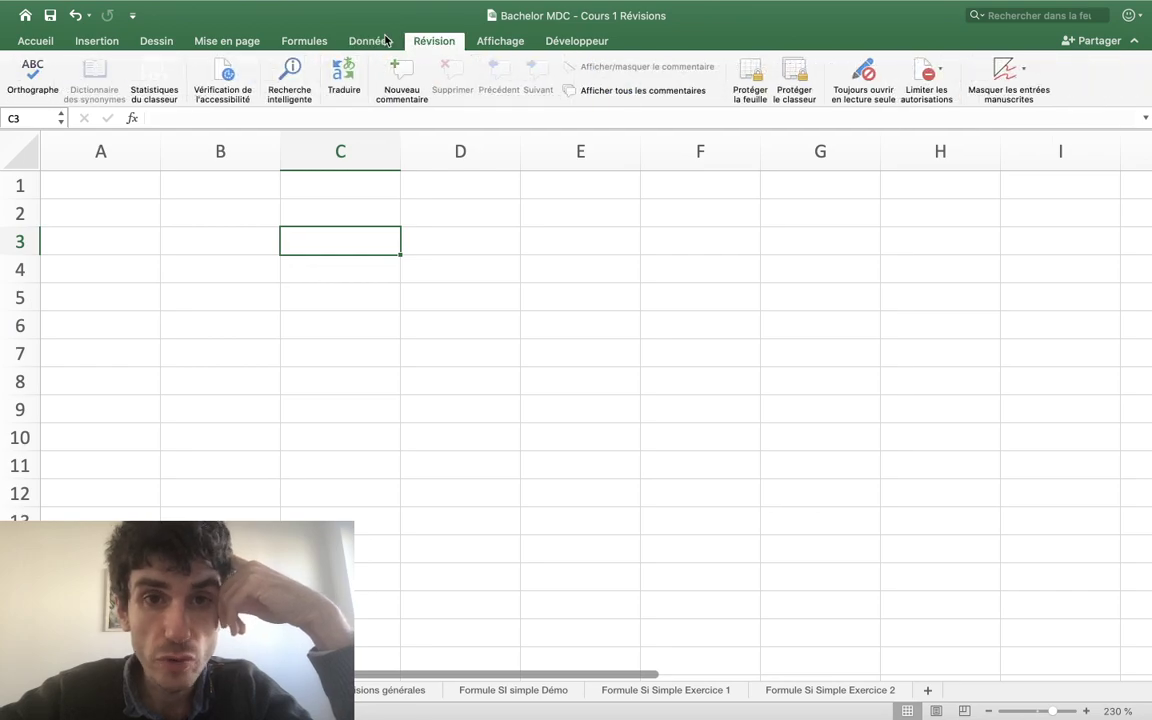
left_click(380, 42)
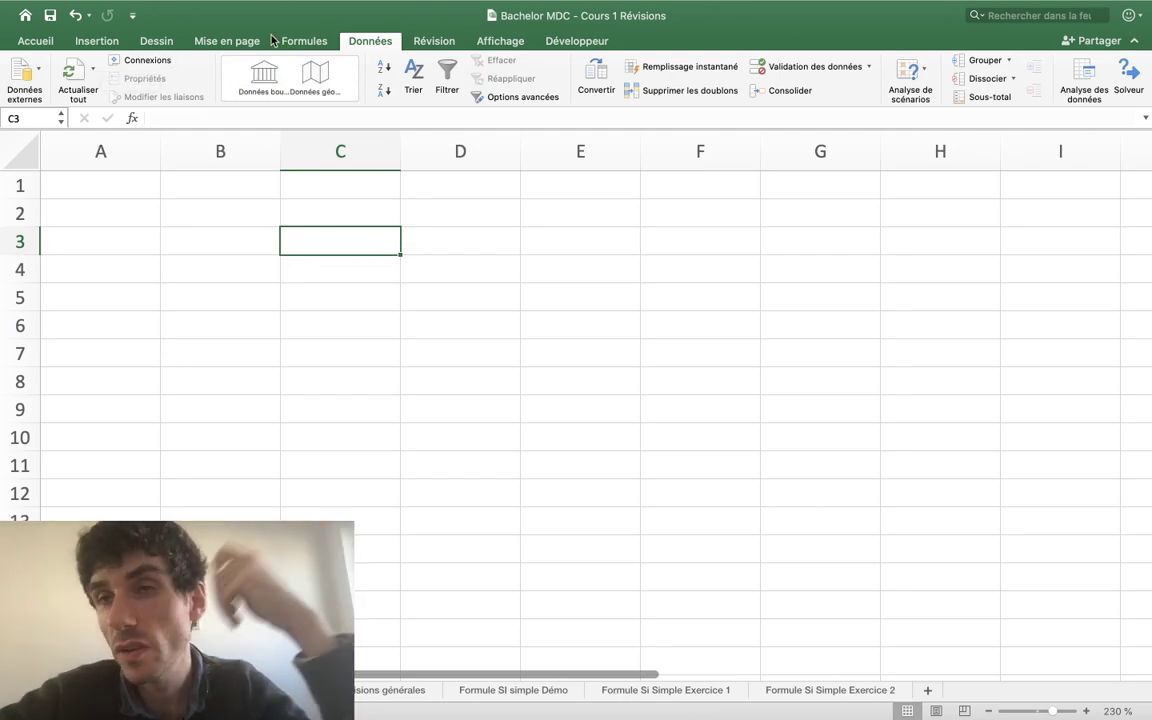
left_click(33, 41)
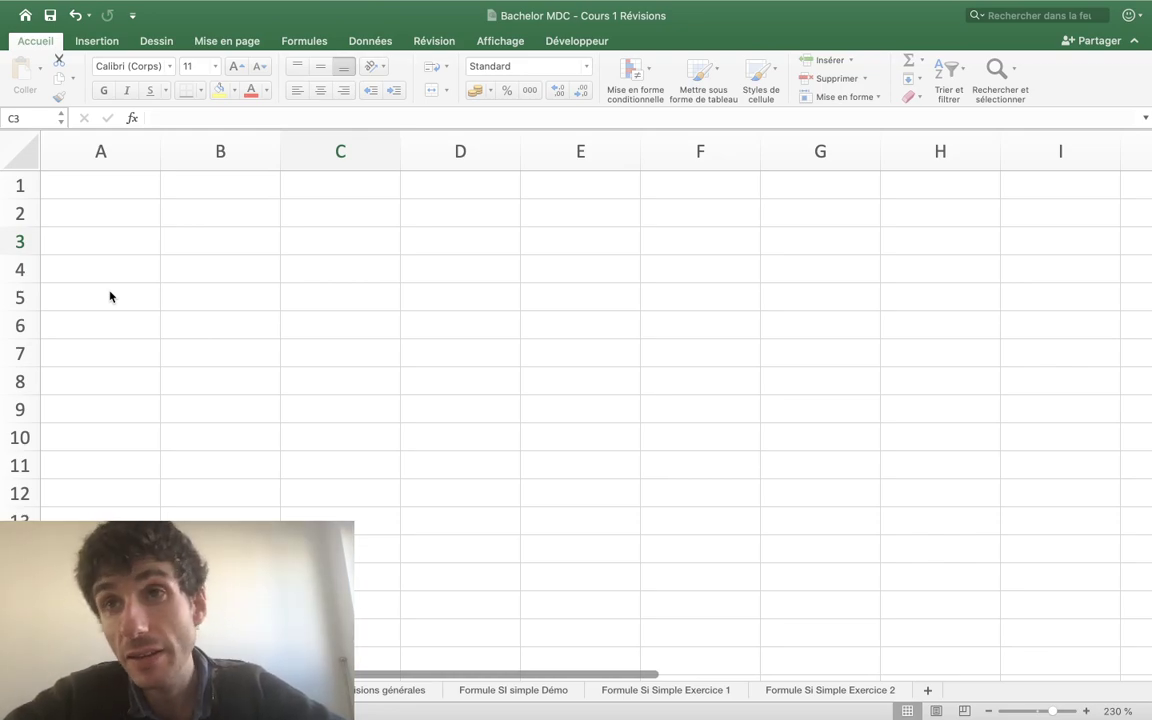
- Select columns B, A and C, then rows 2, 4 and 5, by their headers
scroll(110, 297, "up", 2)
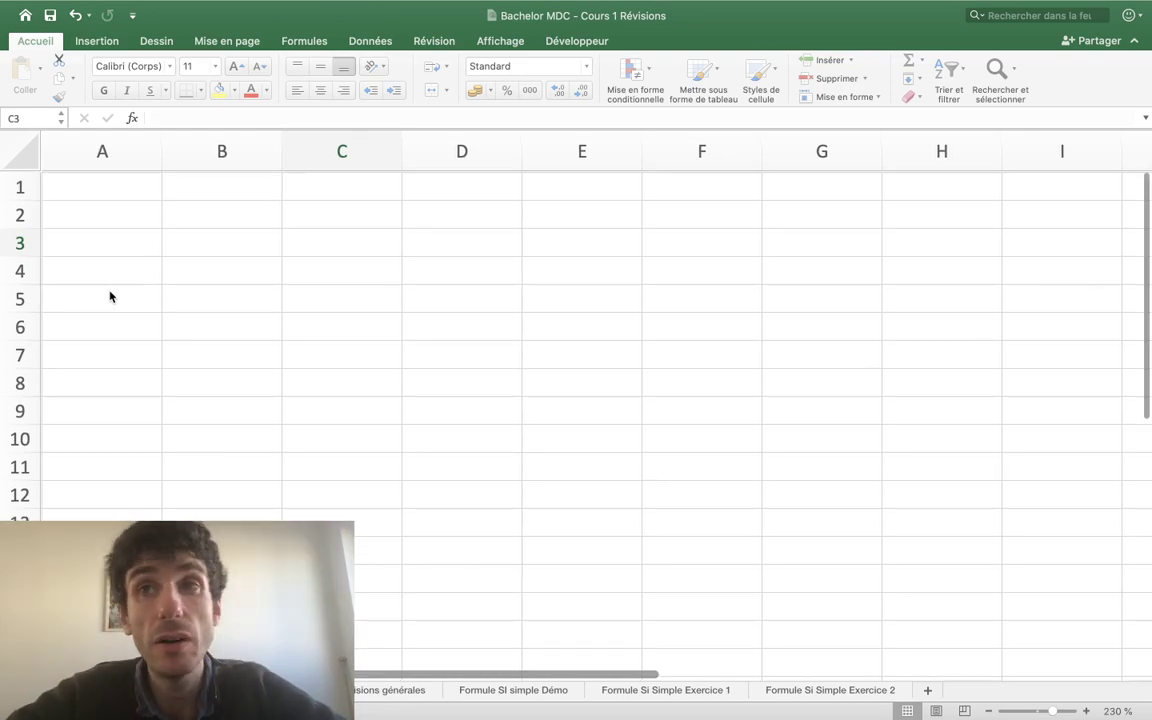
left_click(177, 157)
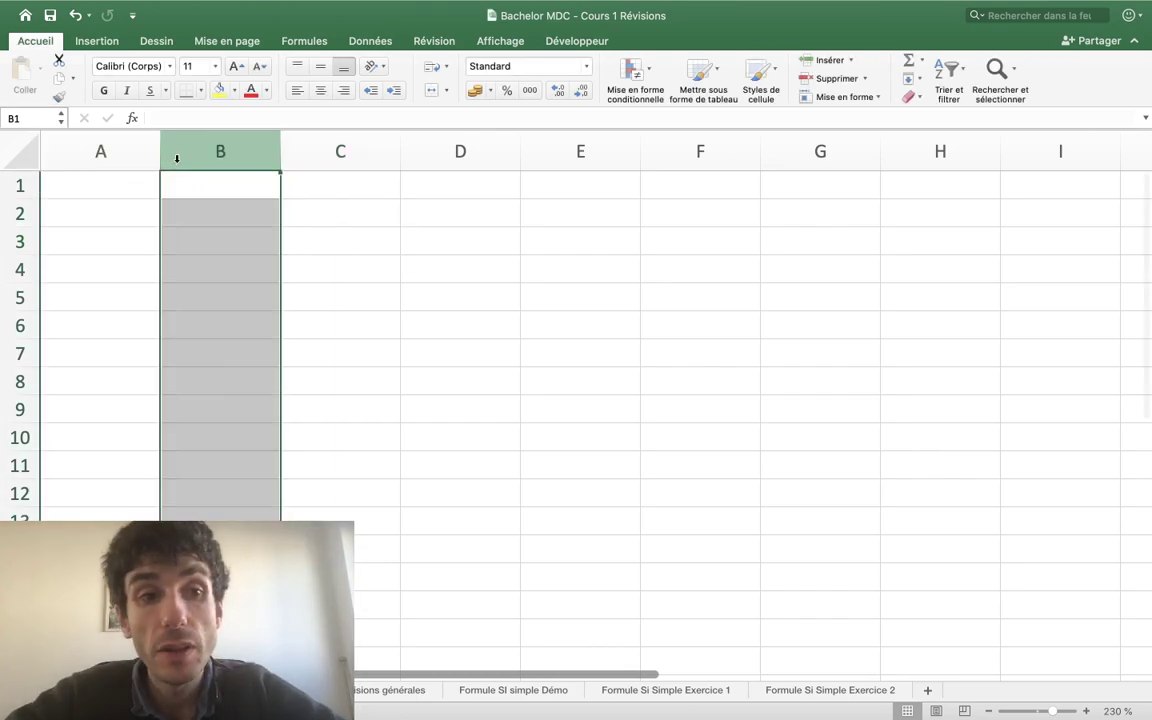
left_click(116, 150)
left_click(348, 140)
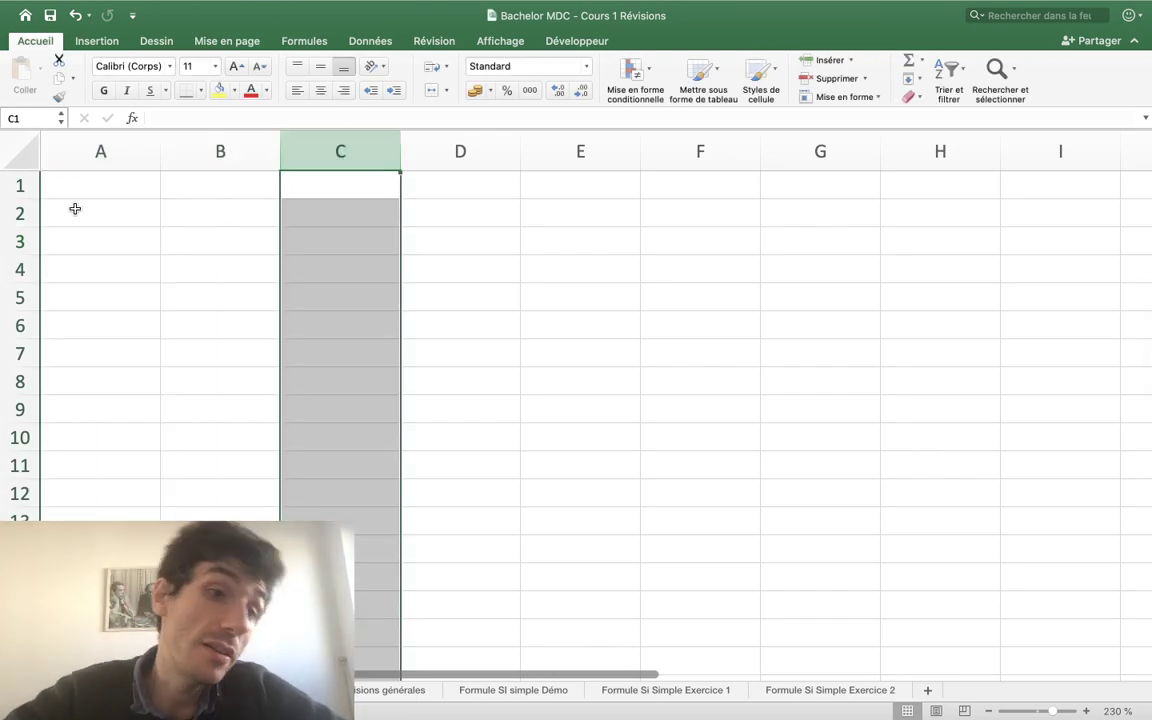
left_click(20, 213)
left_click(16, 272)
left_click(19, 298)
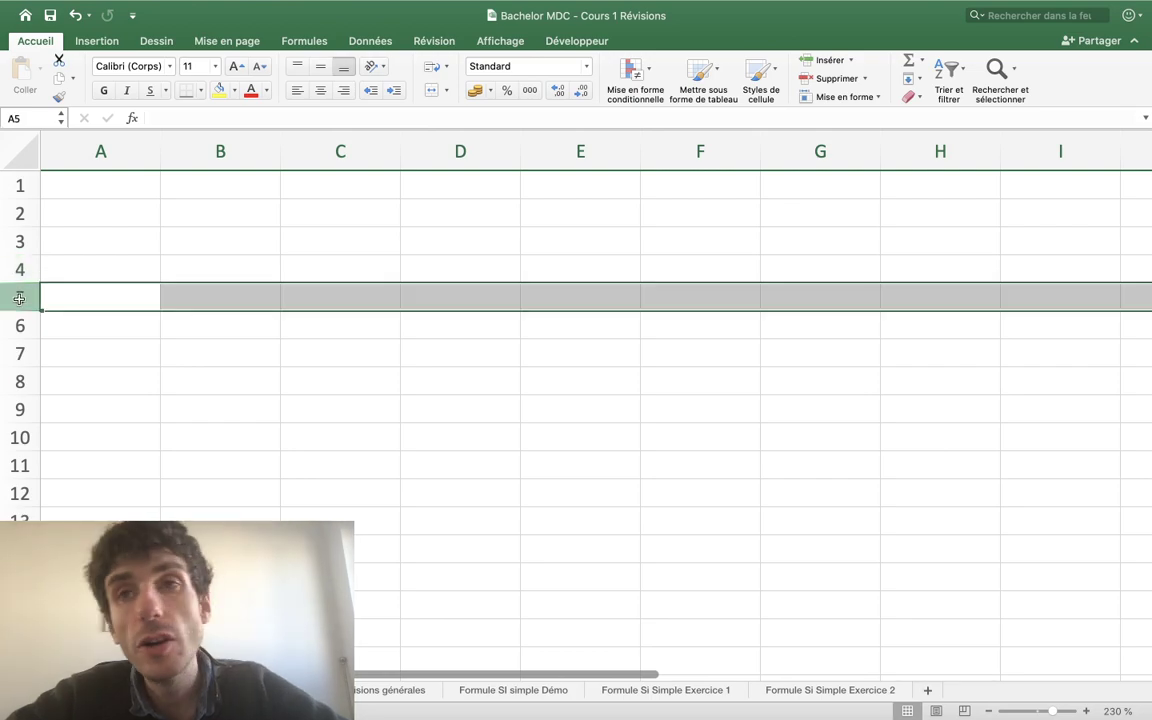
- Enter 'cellules' in B2, then overwrite it with 'bonjour'
left_click(212, 210)
type("ccellule")
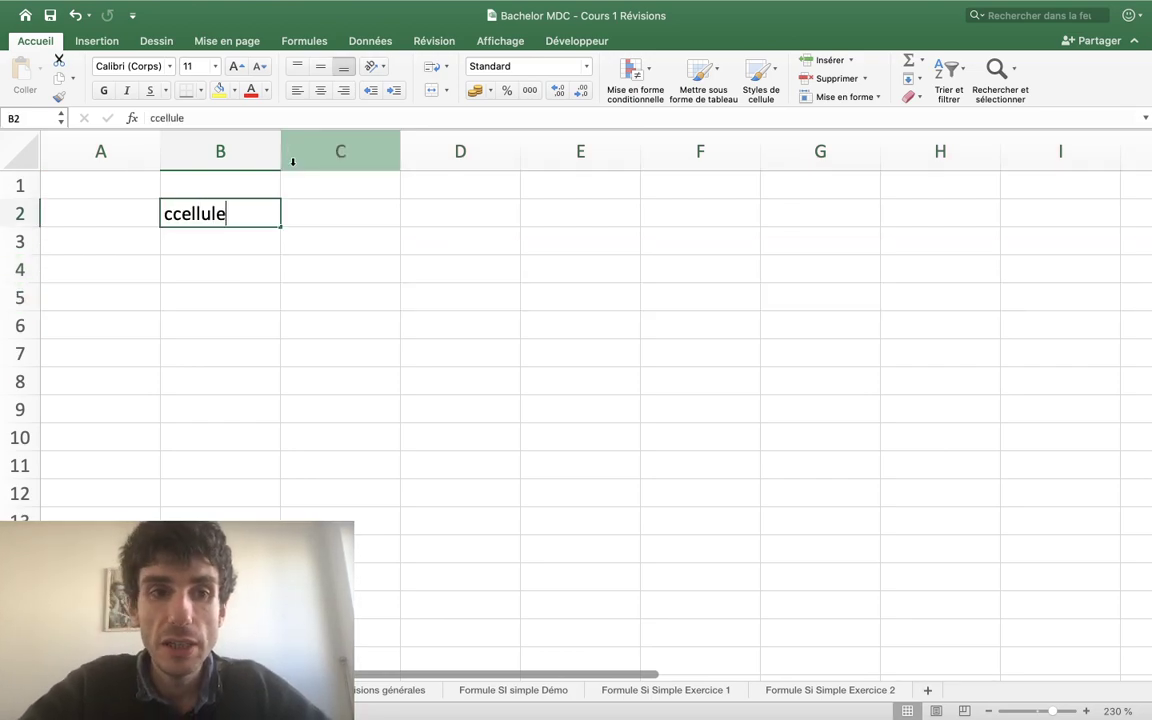
key("BackSpace")
key("BackSpace")
key("BackSpace")
key("BackSpace")
key("BackSpace")
key("BackSpace")
key("BackSpace")
type("ellul")
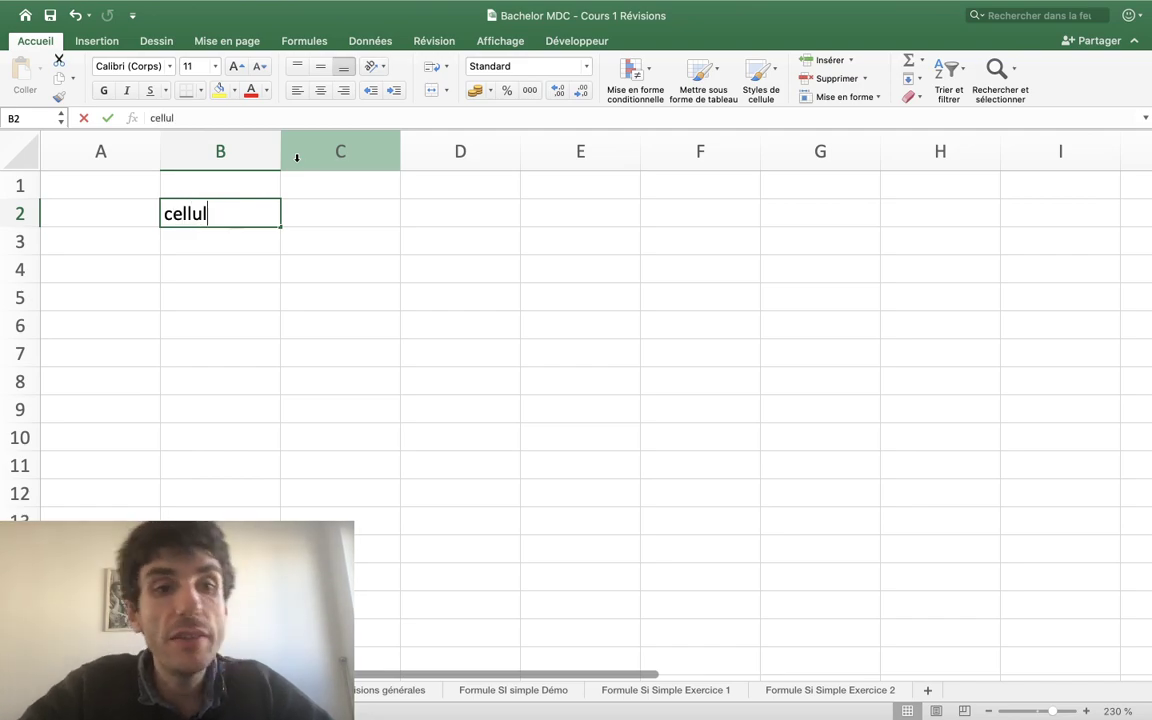
key("Return")
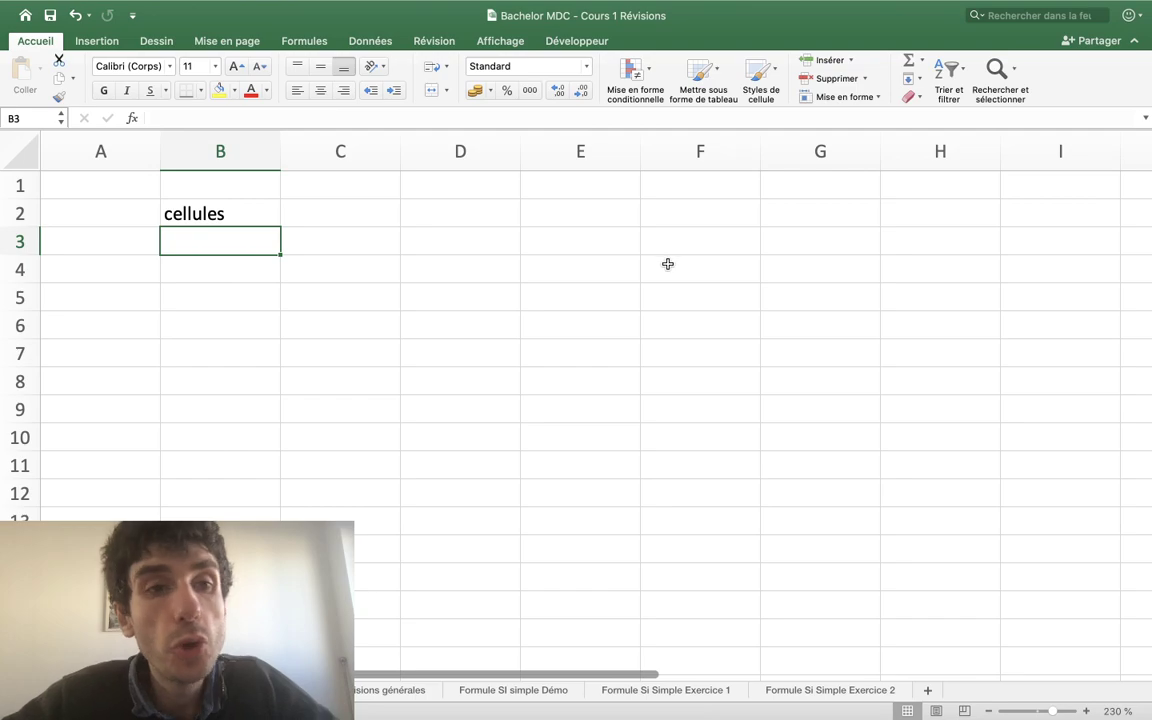
key("Up")
key("Right")
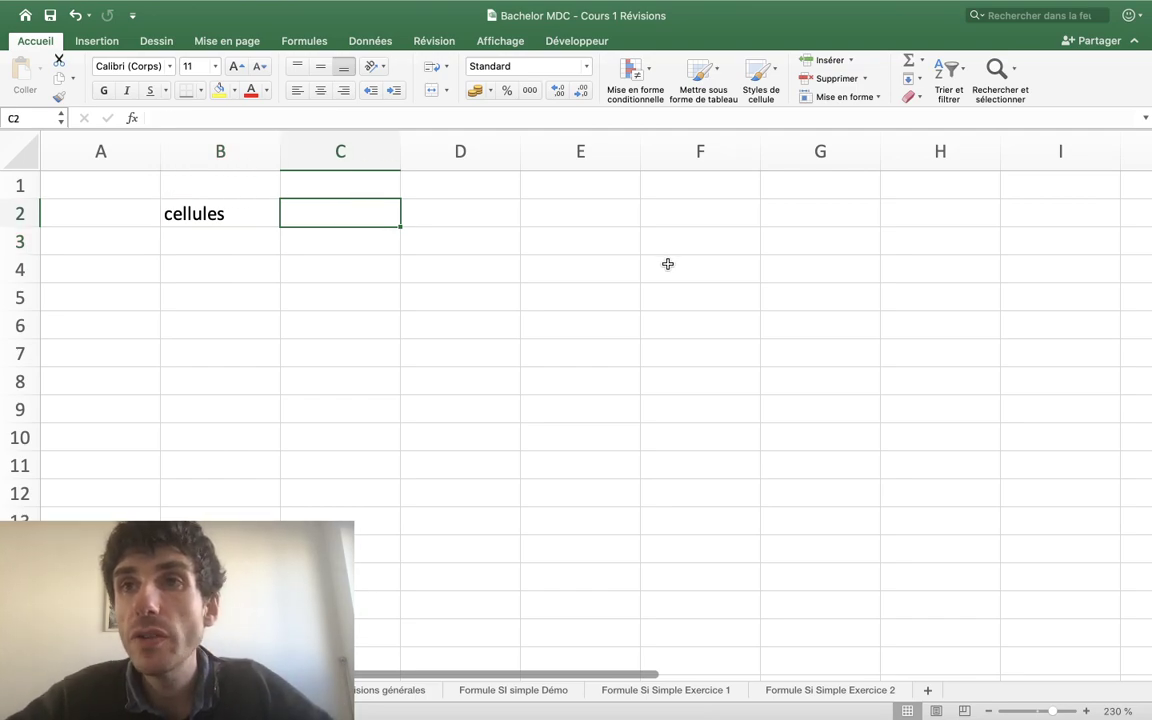
key("Left")
key("Left")
key("Right")
key("Right")
key("Left")
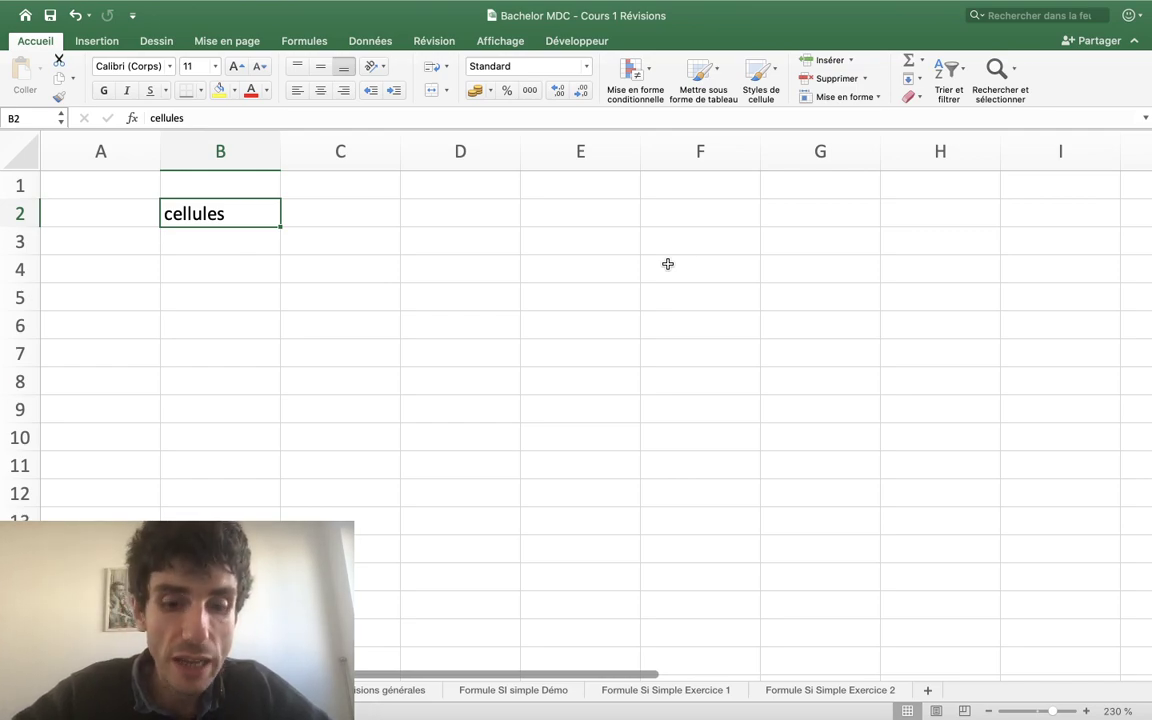
type("bon")
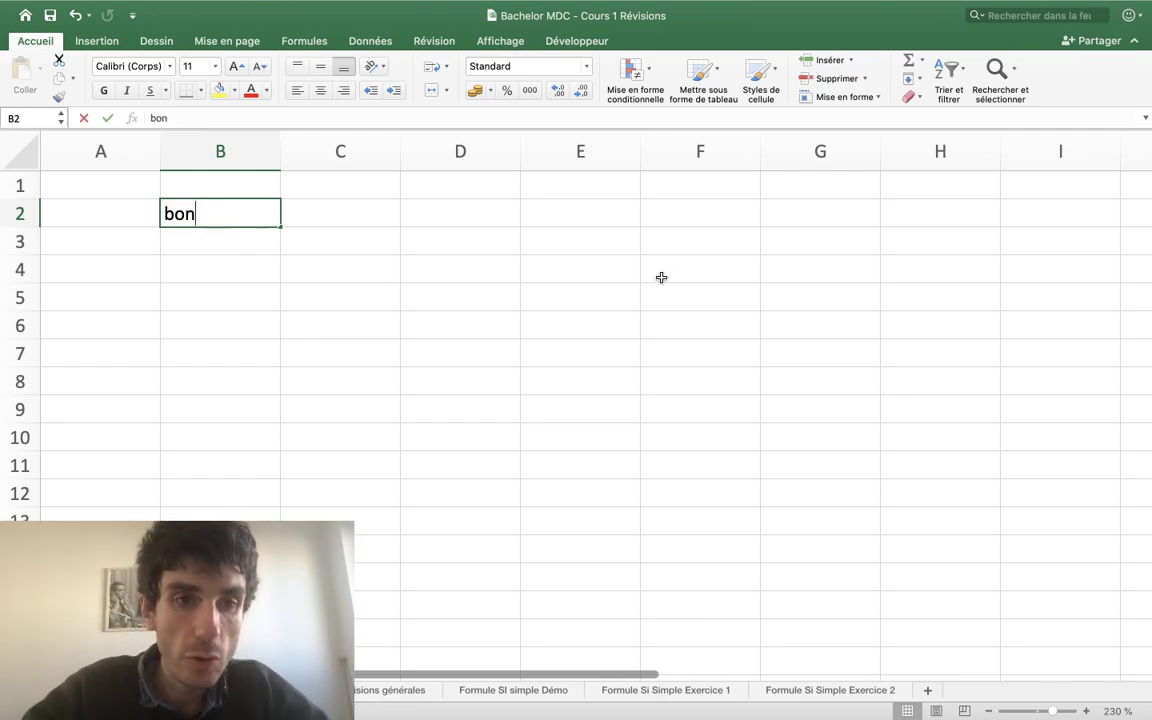
type("jour")
key("Return")
- Replace B2 with 'Je suis un beau goss' and autofit column B to the text
key("Up")
key("Return")
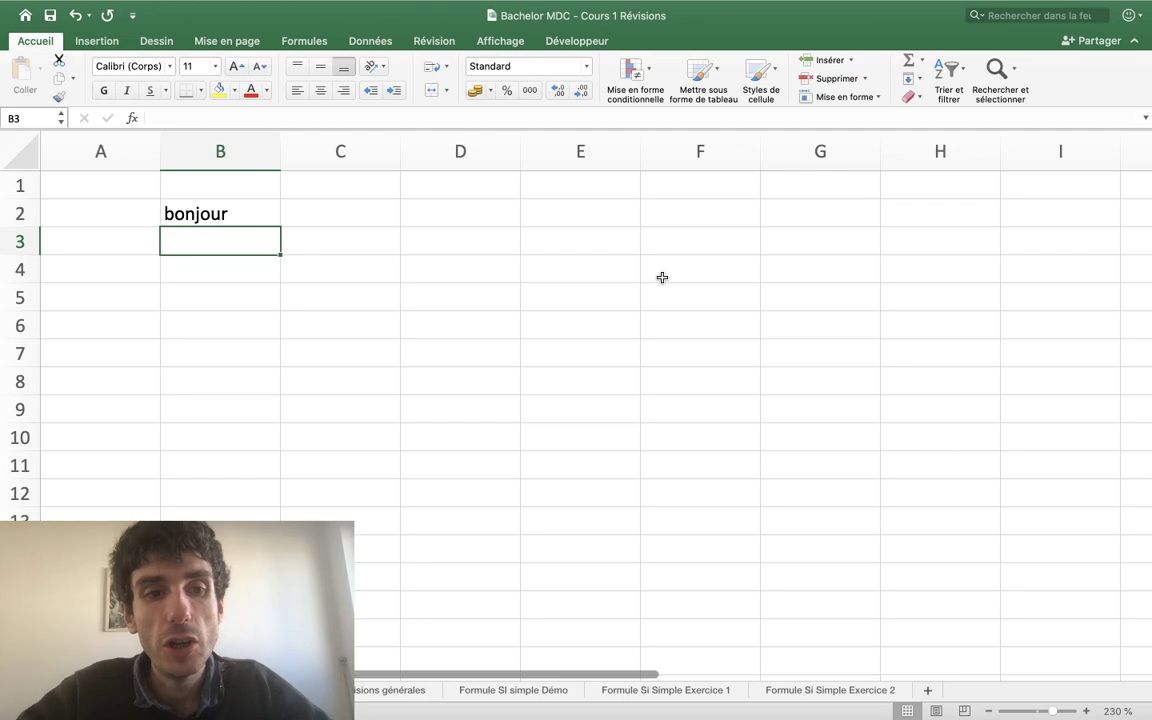
key("Up")
type("Je suis")
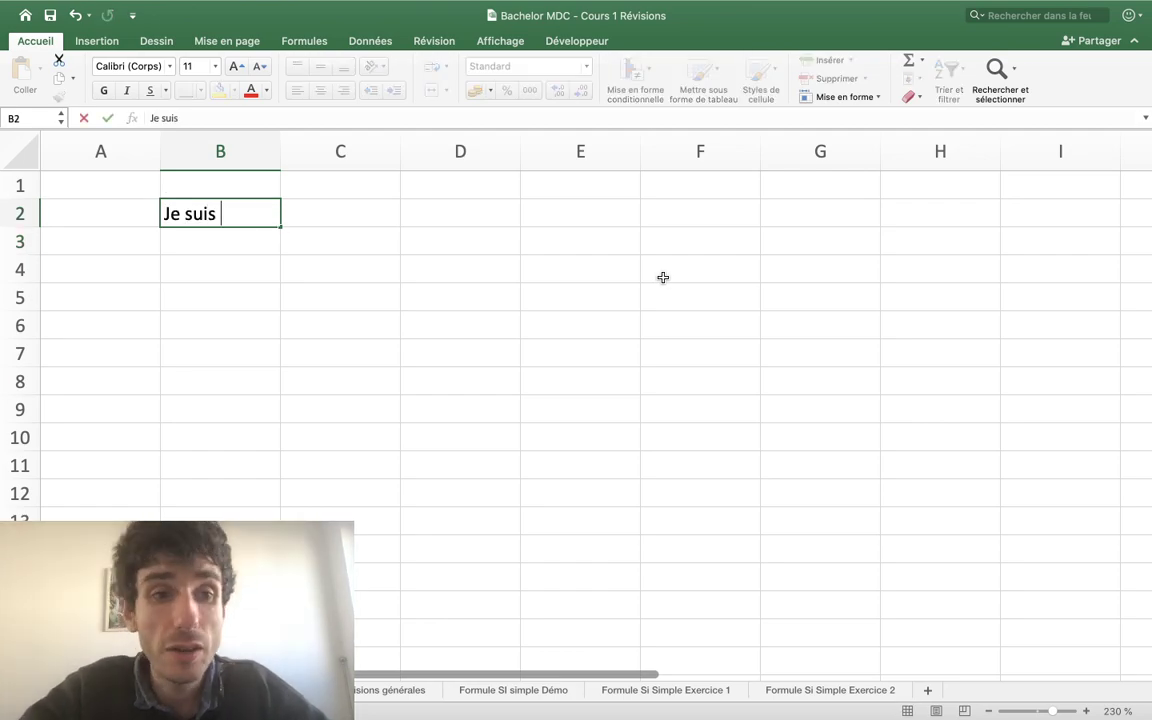
type(" un bu")
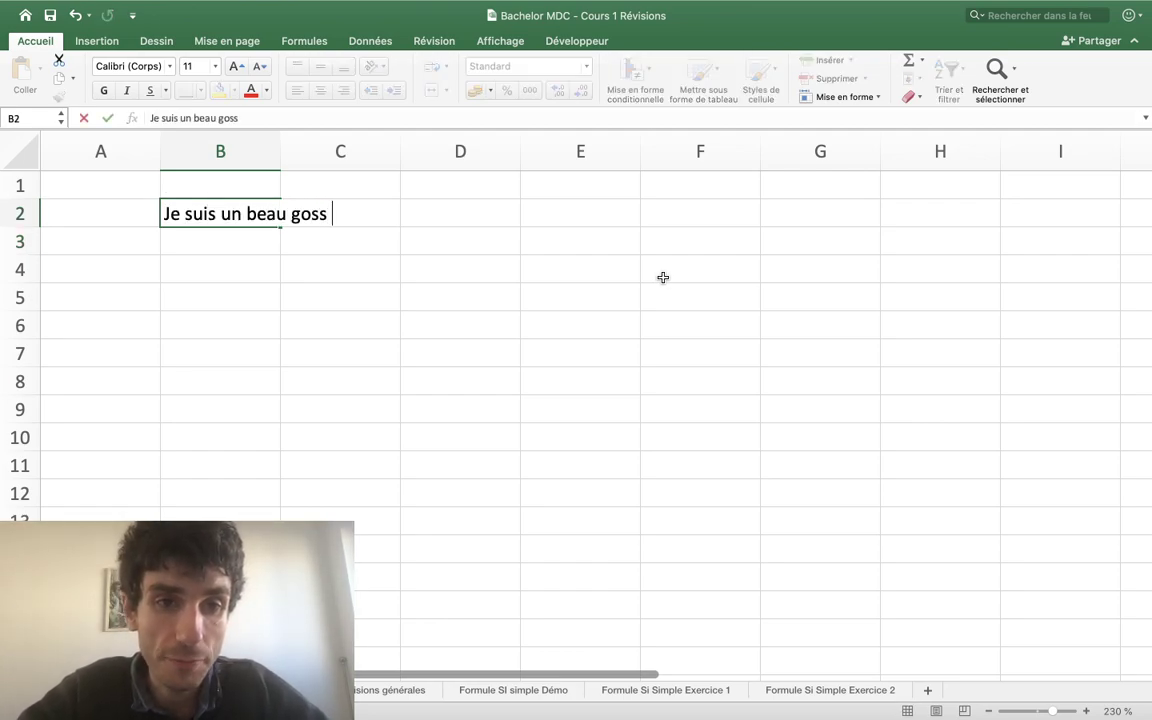
key("Return")
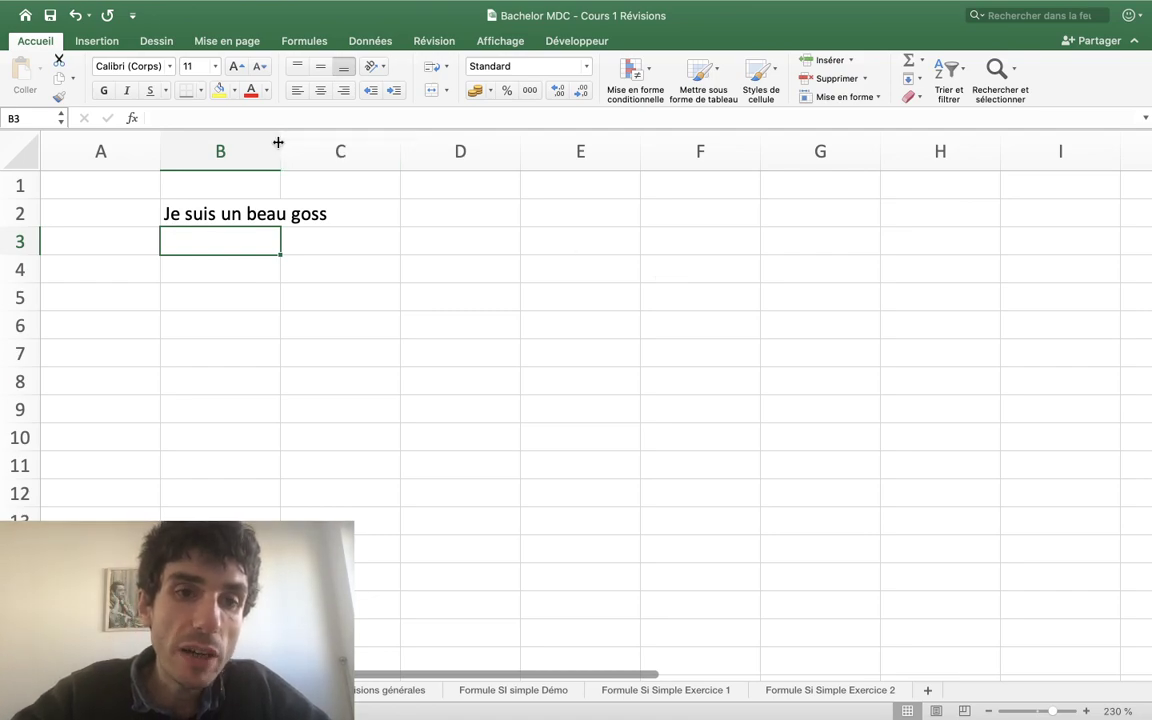
double_click(279, 143)
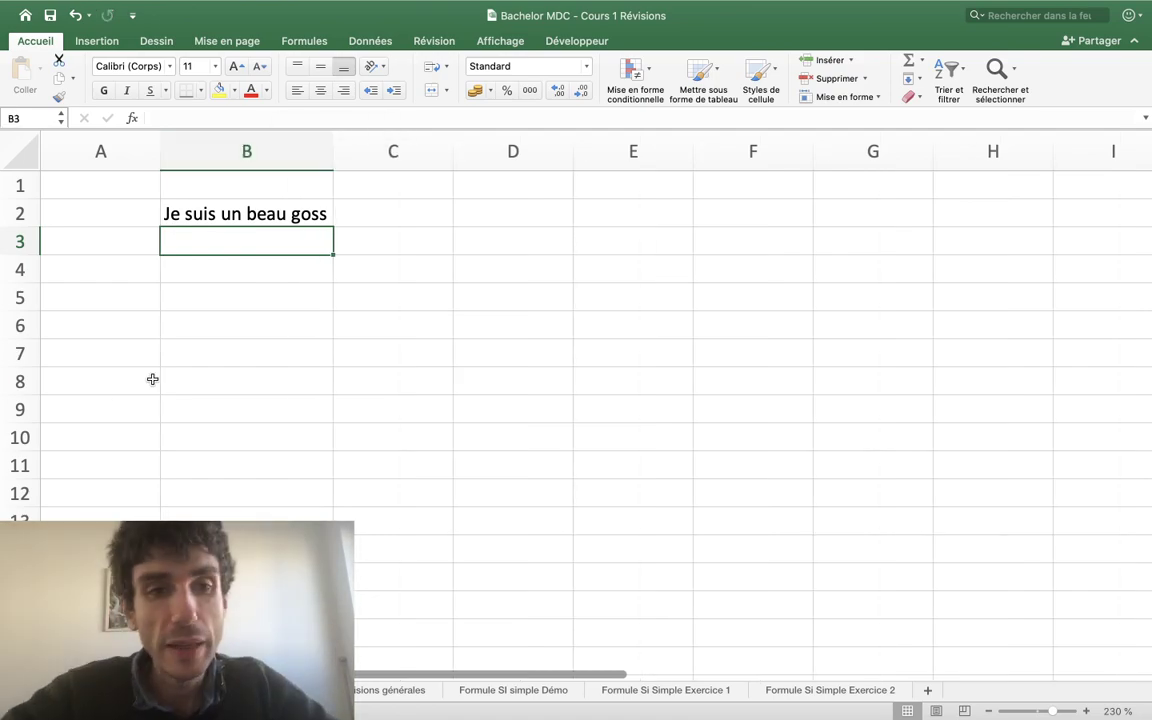
- Clear the sentence from B2 and try the values 1 and 2 there
left_click(303, 220)
key("Delete")
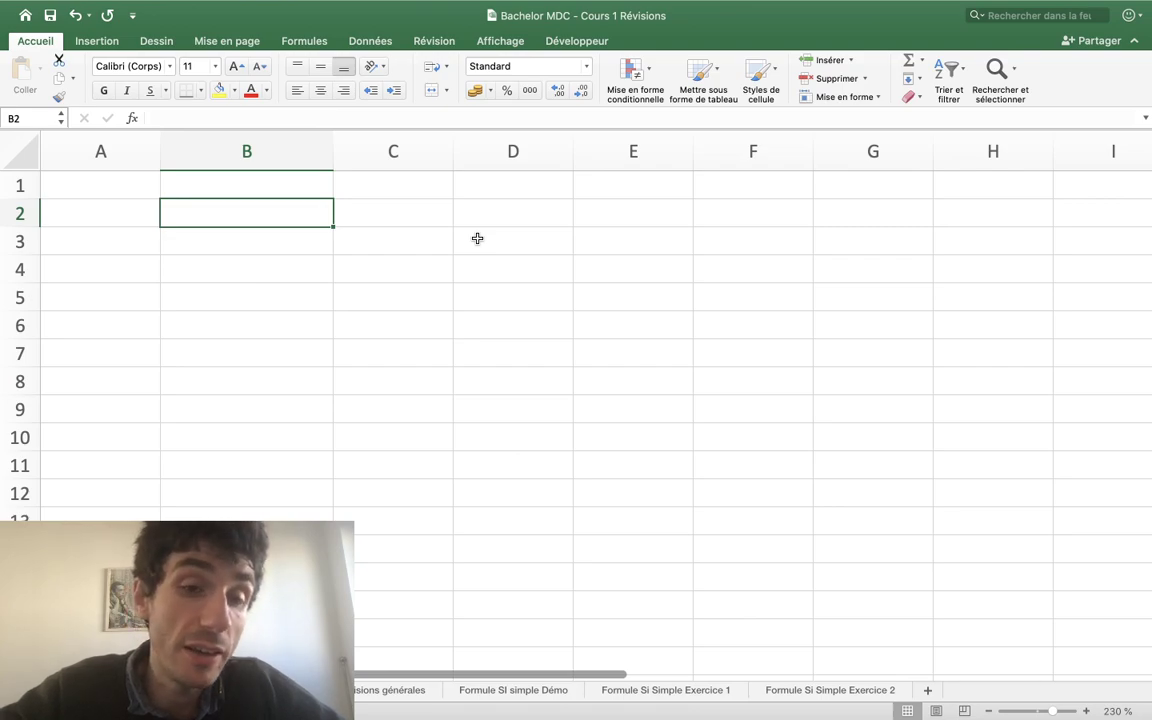
type("1")
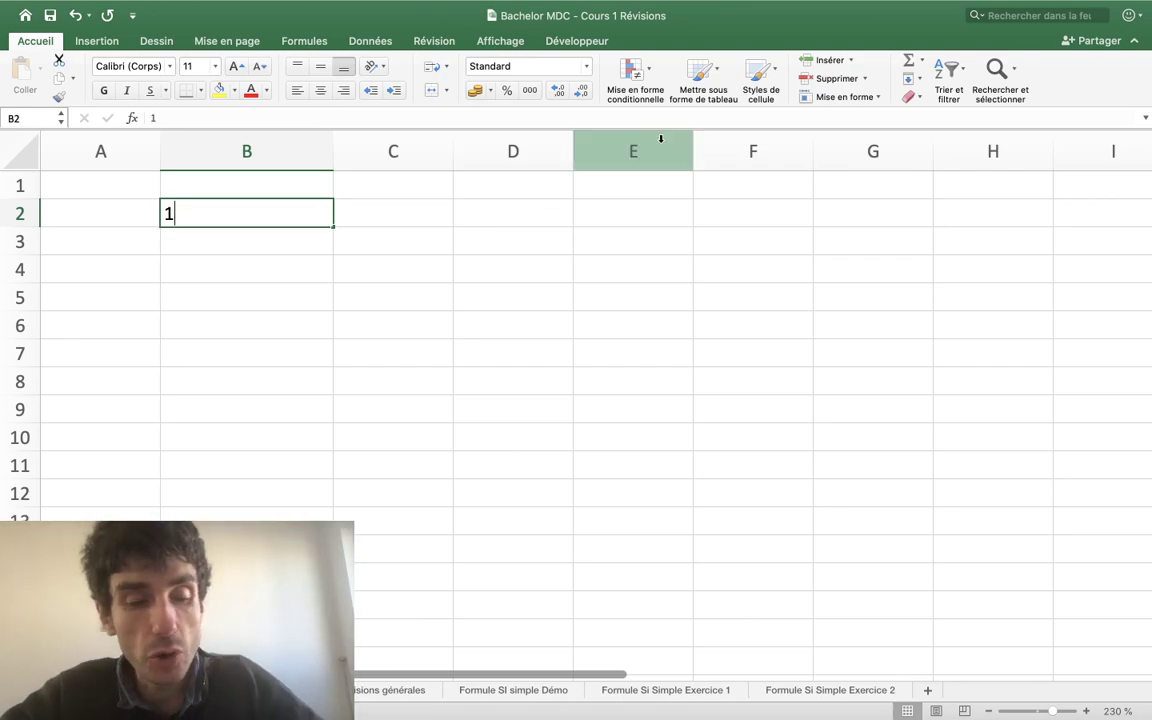
key("Return")
key("Return")
key("Up")
key("Up")
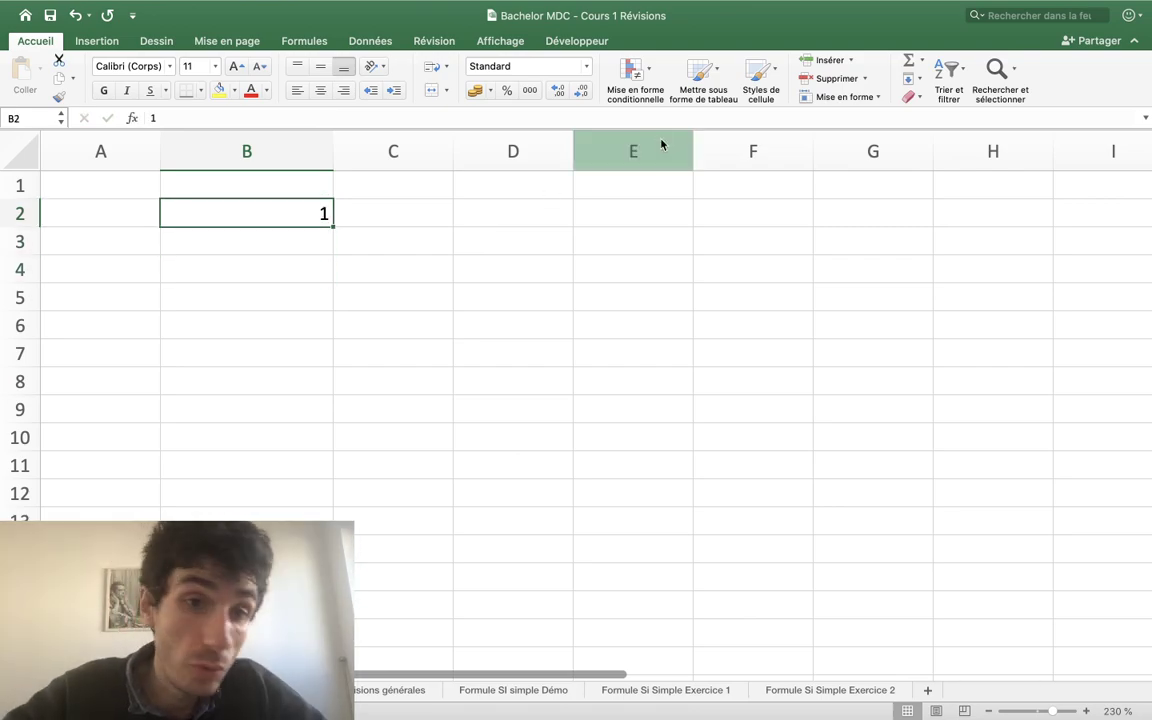
type("2")
key("Return")
key("Up")
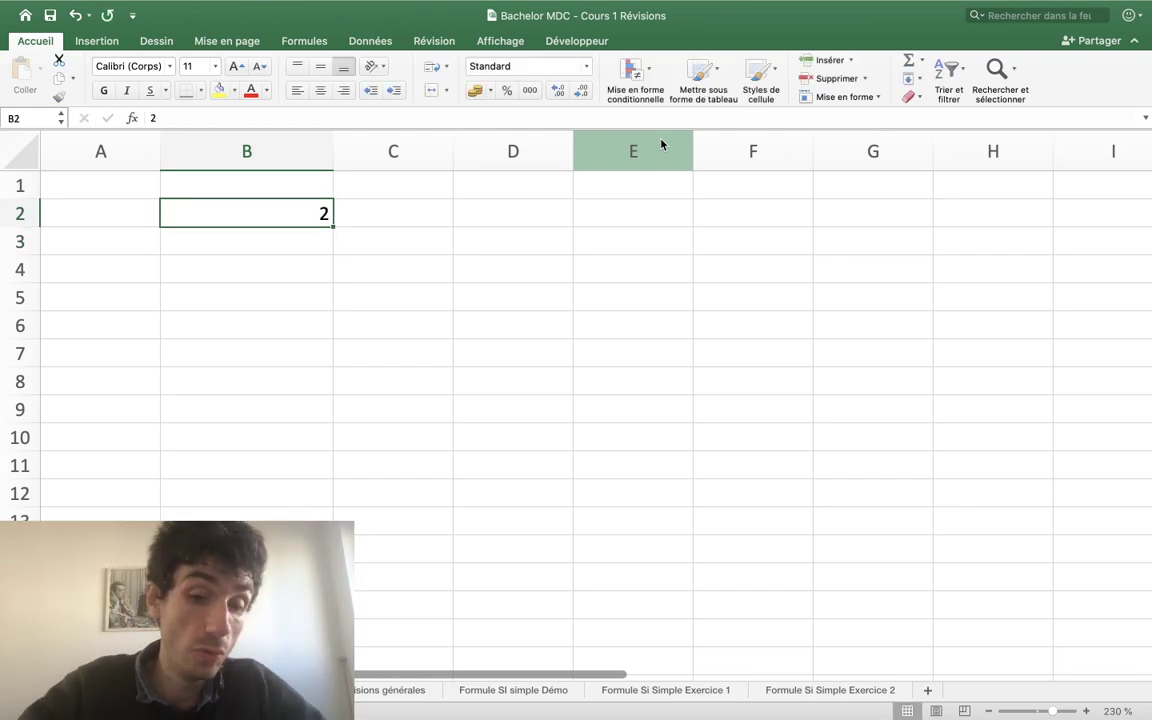
type("\"éç\"àé\"çé")
key("BackSpace")
key("BackSpace")
key("BackSpace")
key("BackSpace")
key("BackSpace")
key("BackSpace")
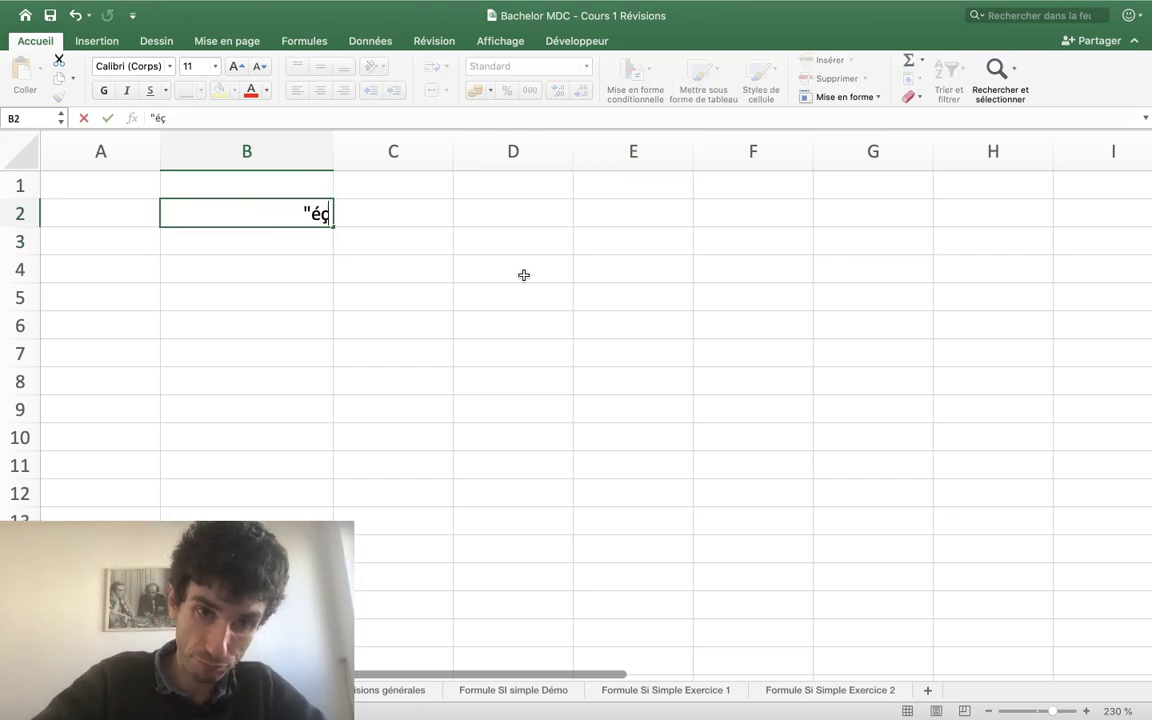
key("BackSpace")
key("BackSpace")
key("BackSpace")
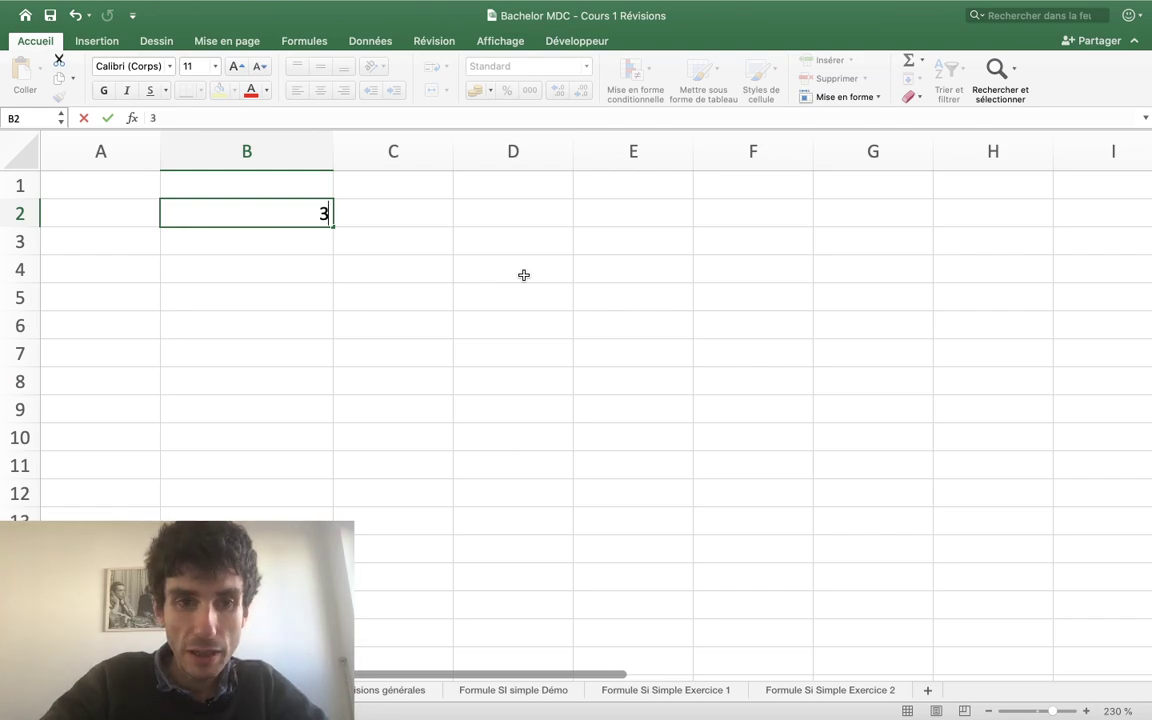
type("904343294023")
key("Return")
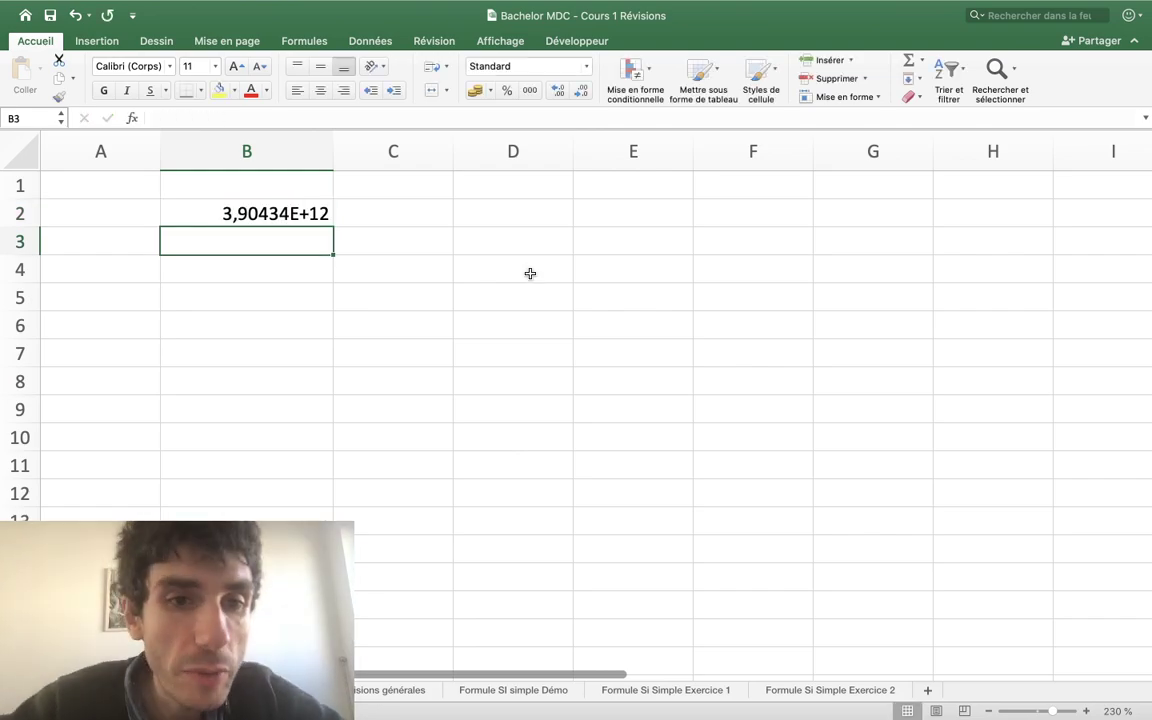
key("Up")
key("Delete")
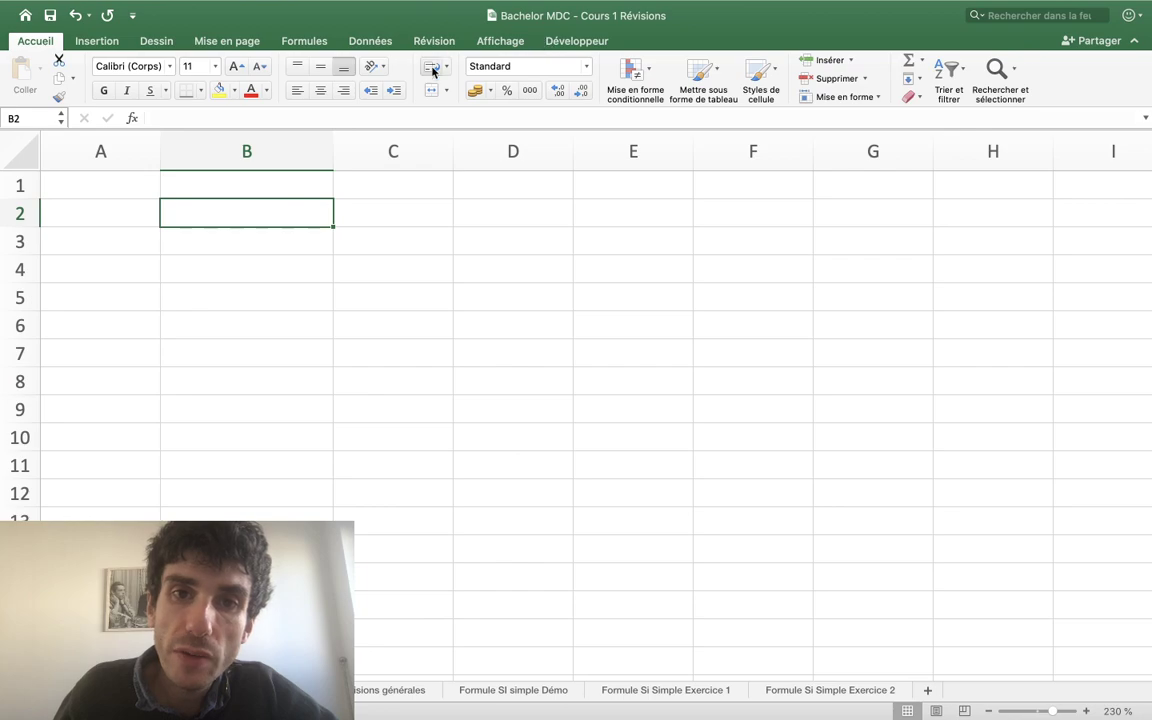
left_click(586, 67)
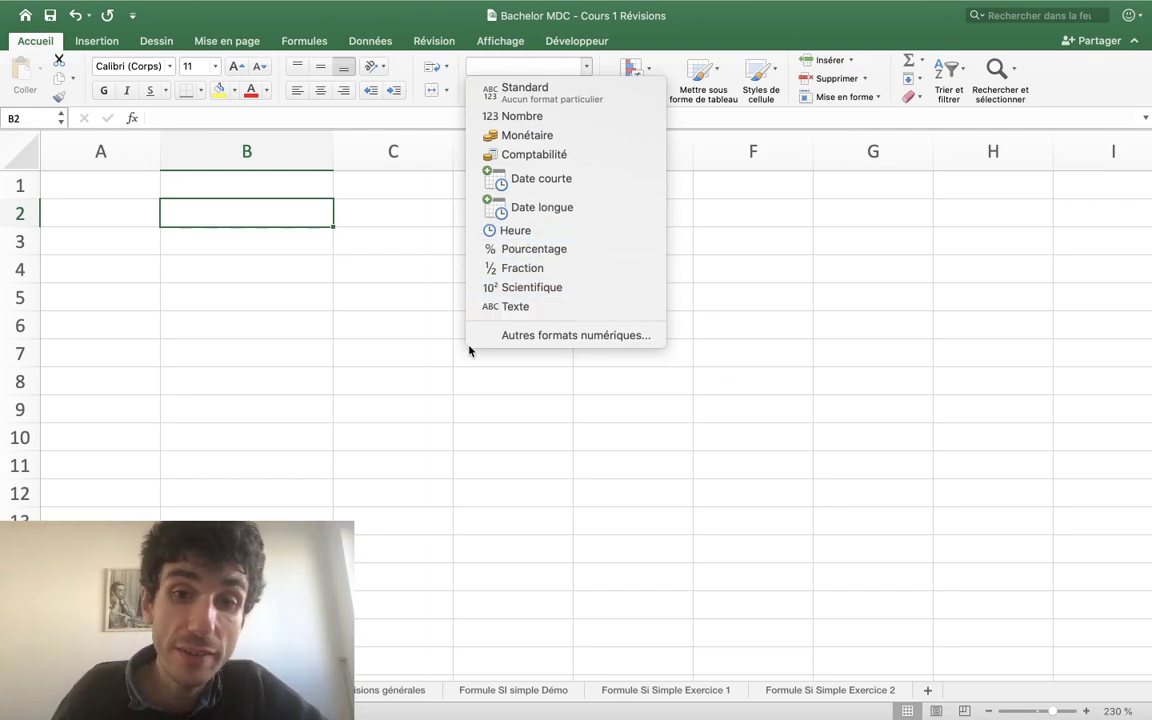
left_click(549, 337)
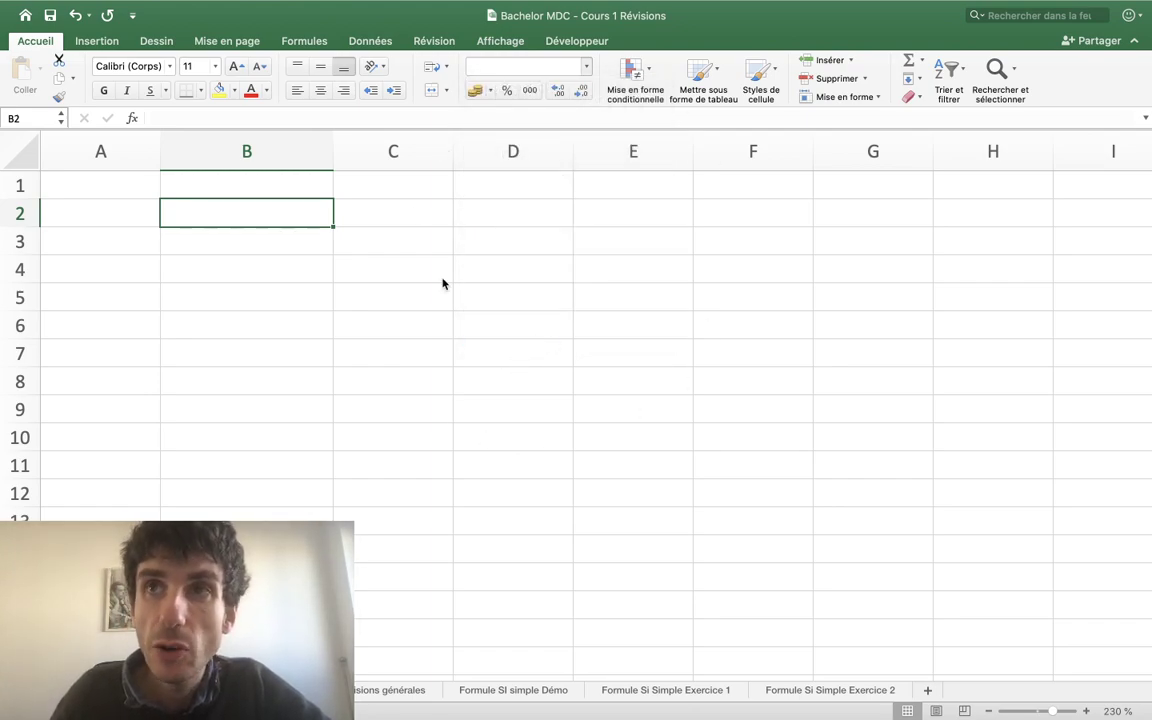
key("super+1")
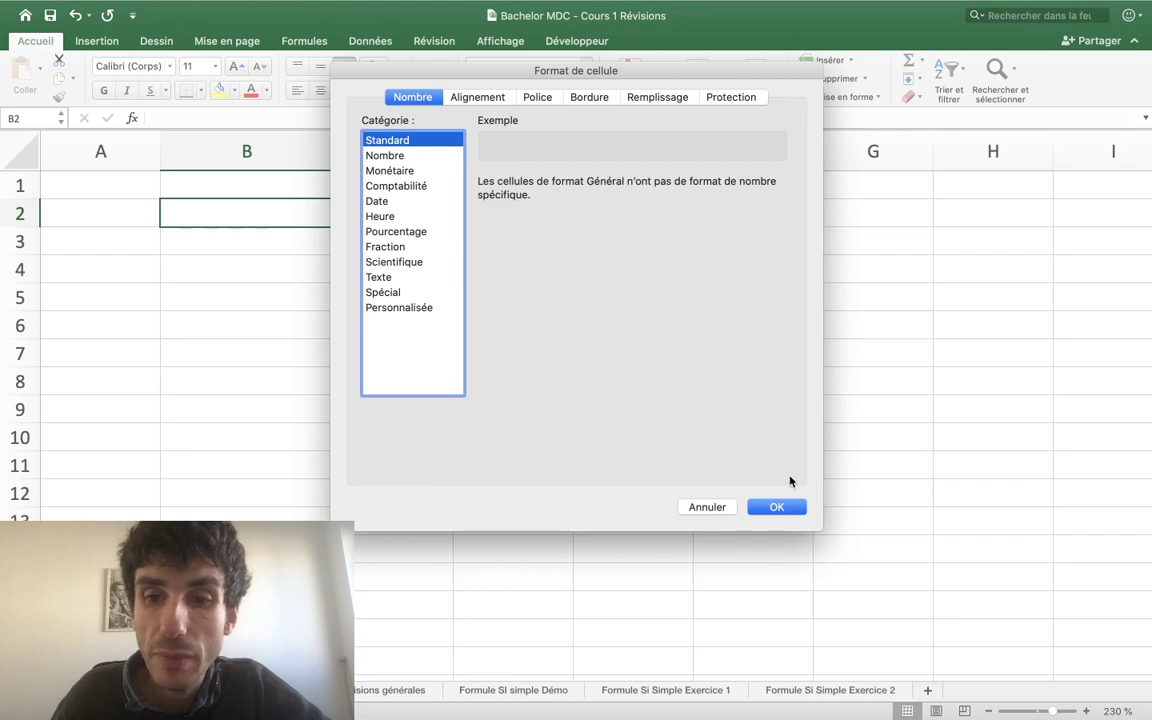
left_click(786, 507)
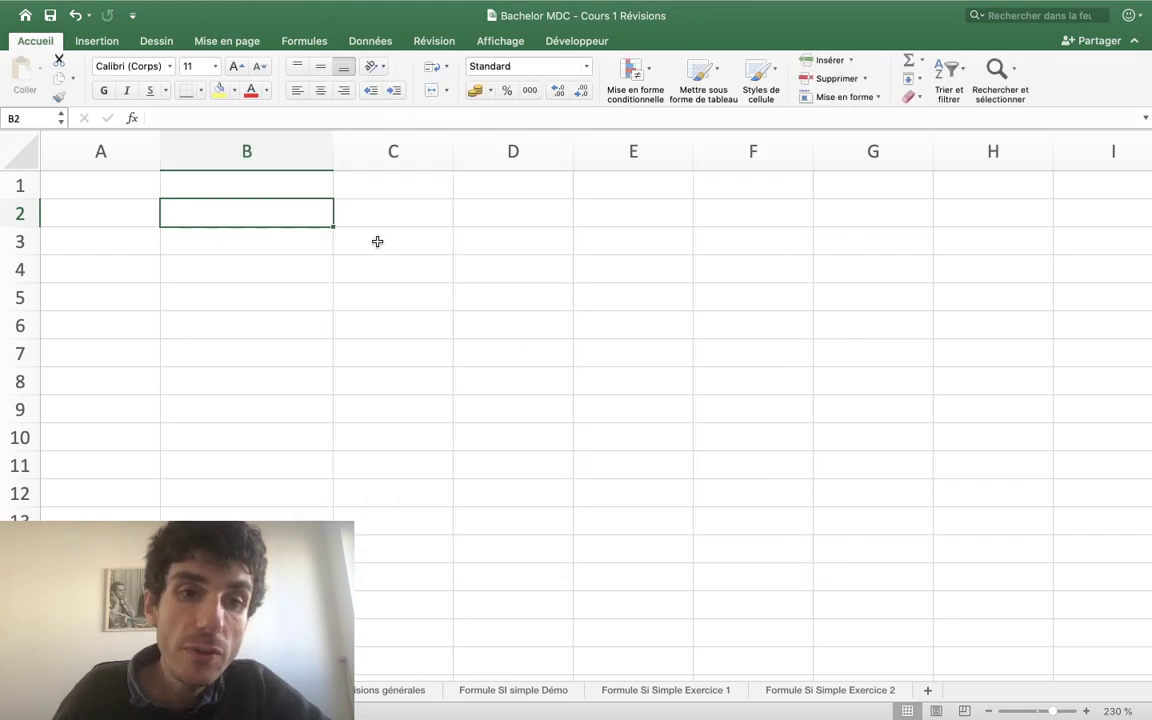
- Enter Bonjour in B2 and format that cell as Texte
type("Bon")
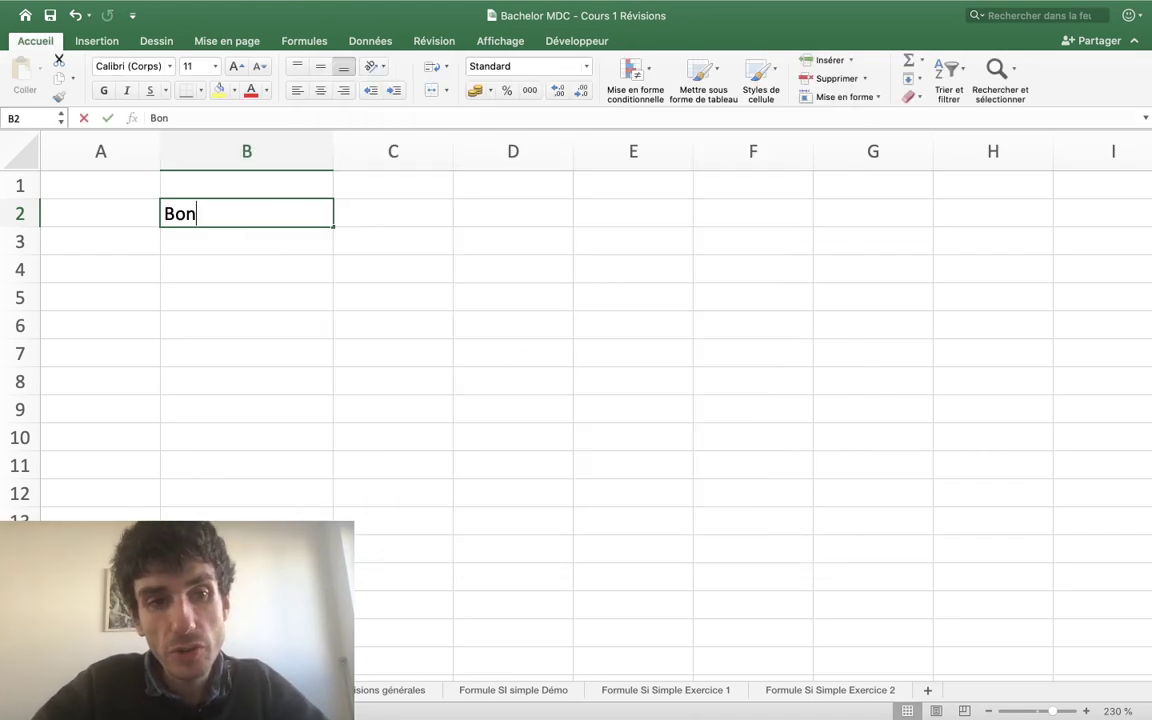
type("jour")
key("Return")
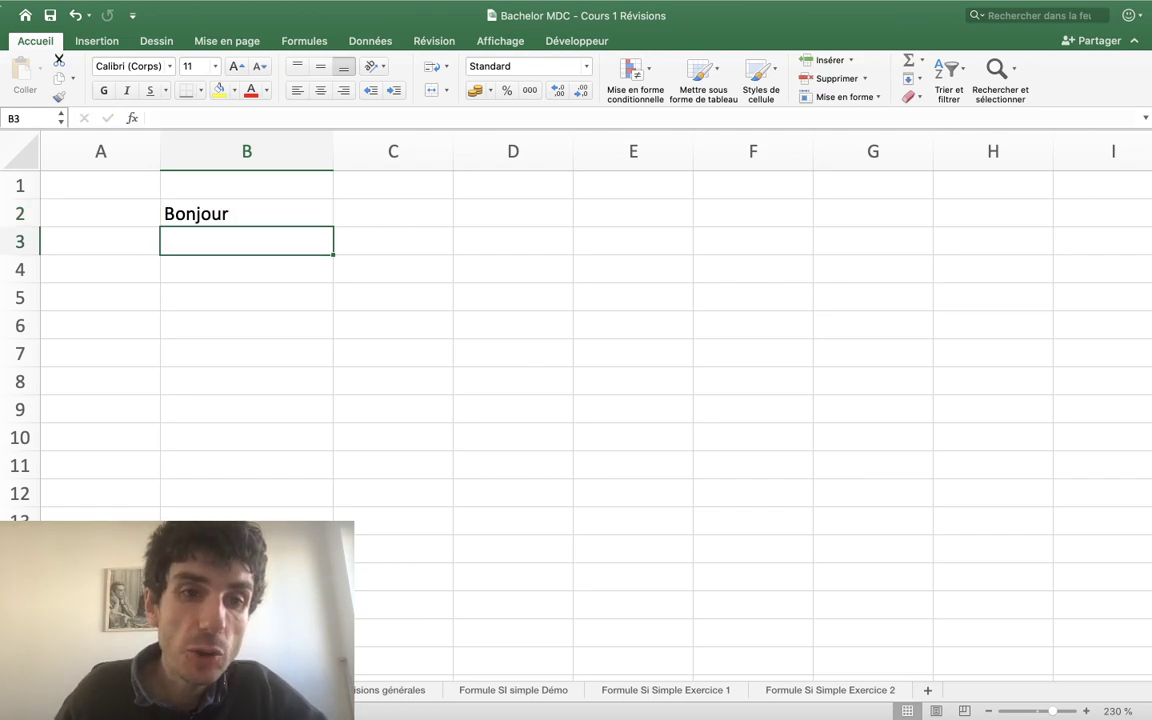
left_click(221, 207)
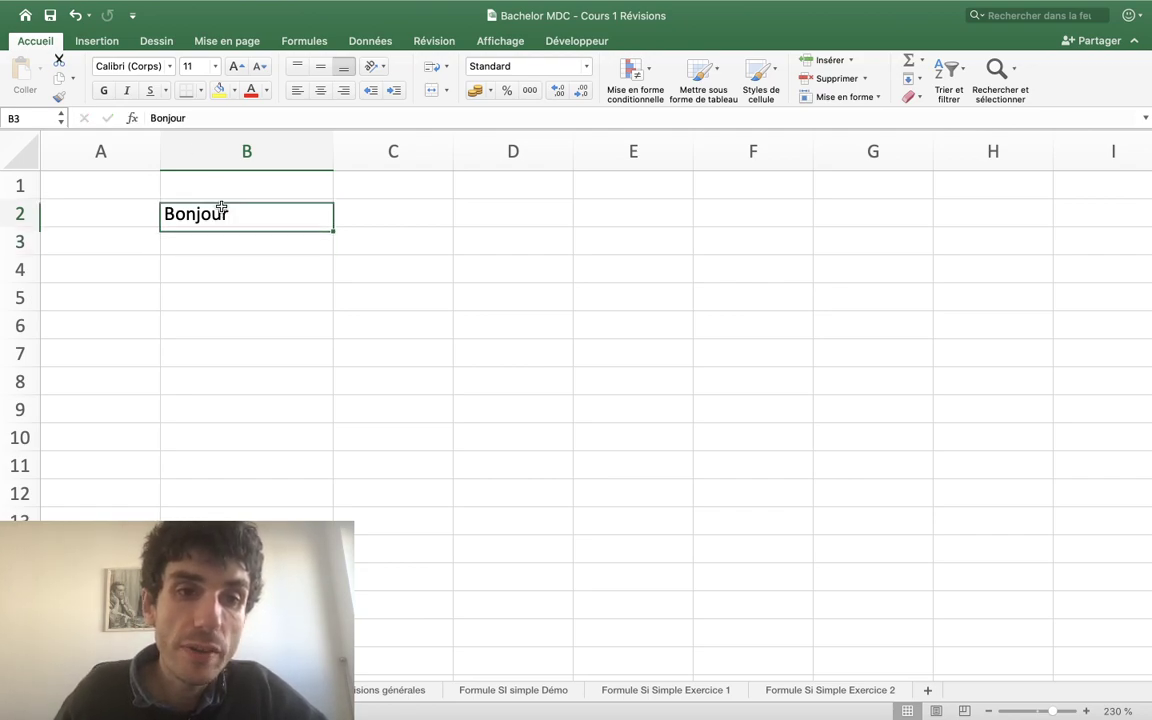
left_click(584, 68)
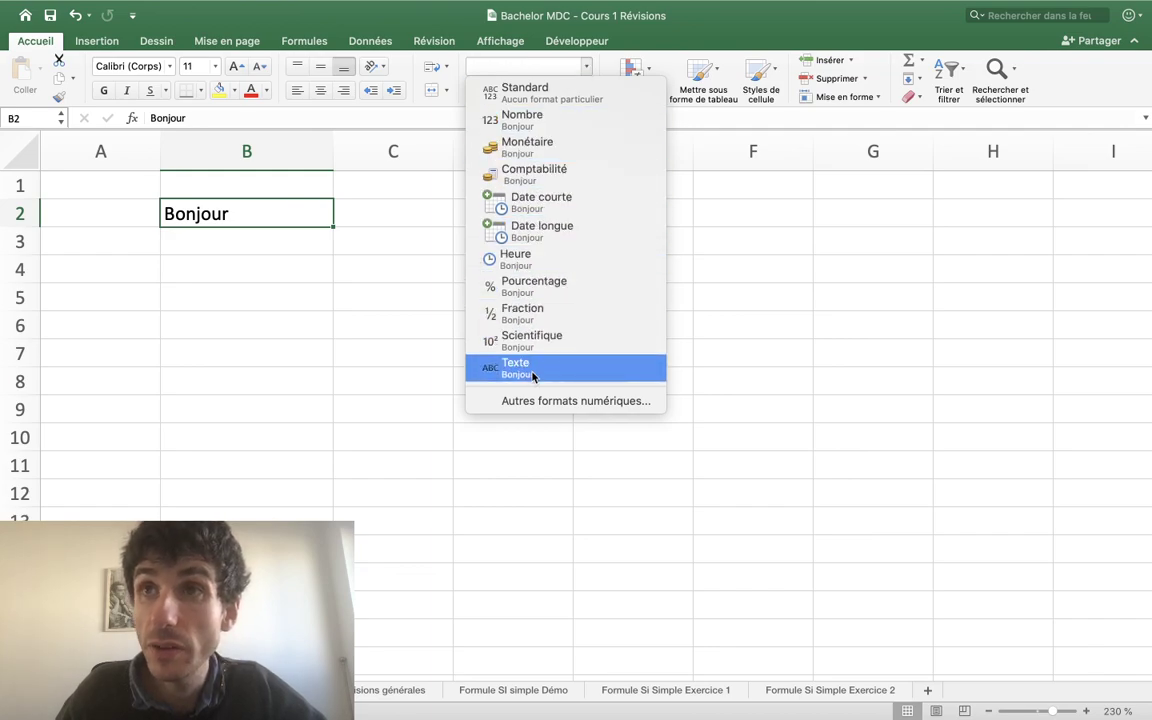
left_click(498, 364)
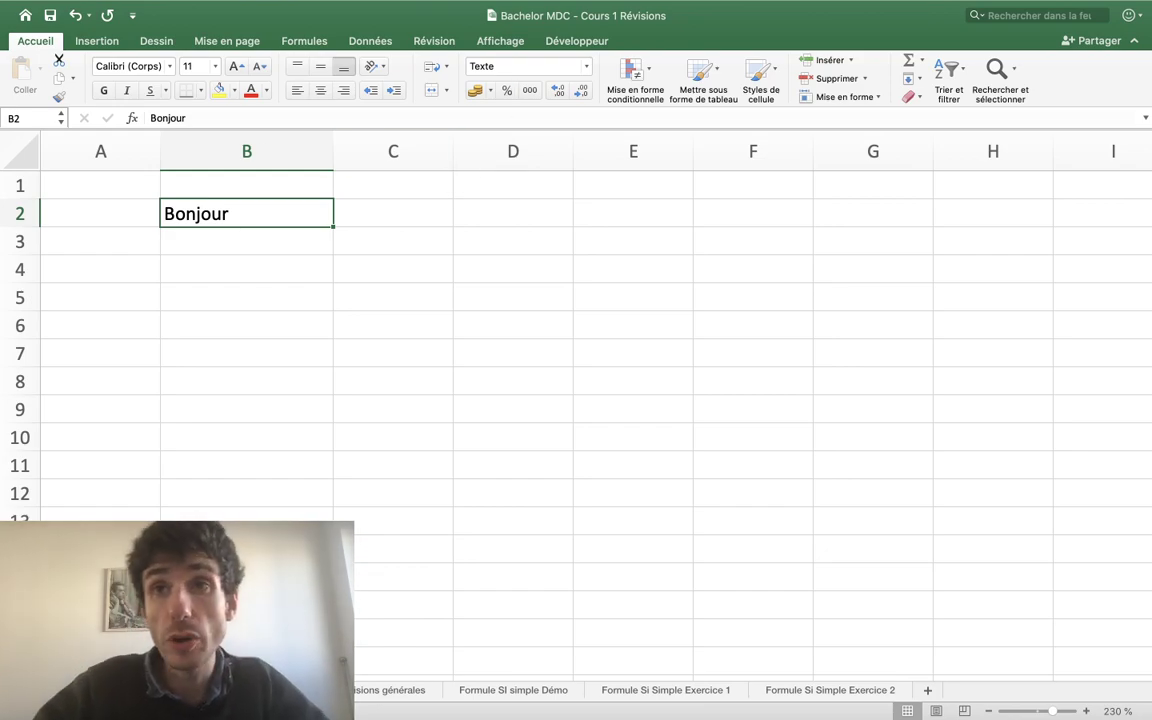
key("Right")
- Enter 283$ in B3, try the Standard and Nombre formats, then set it to Texte
left_click(246, 241)
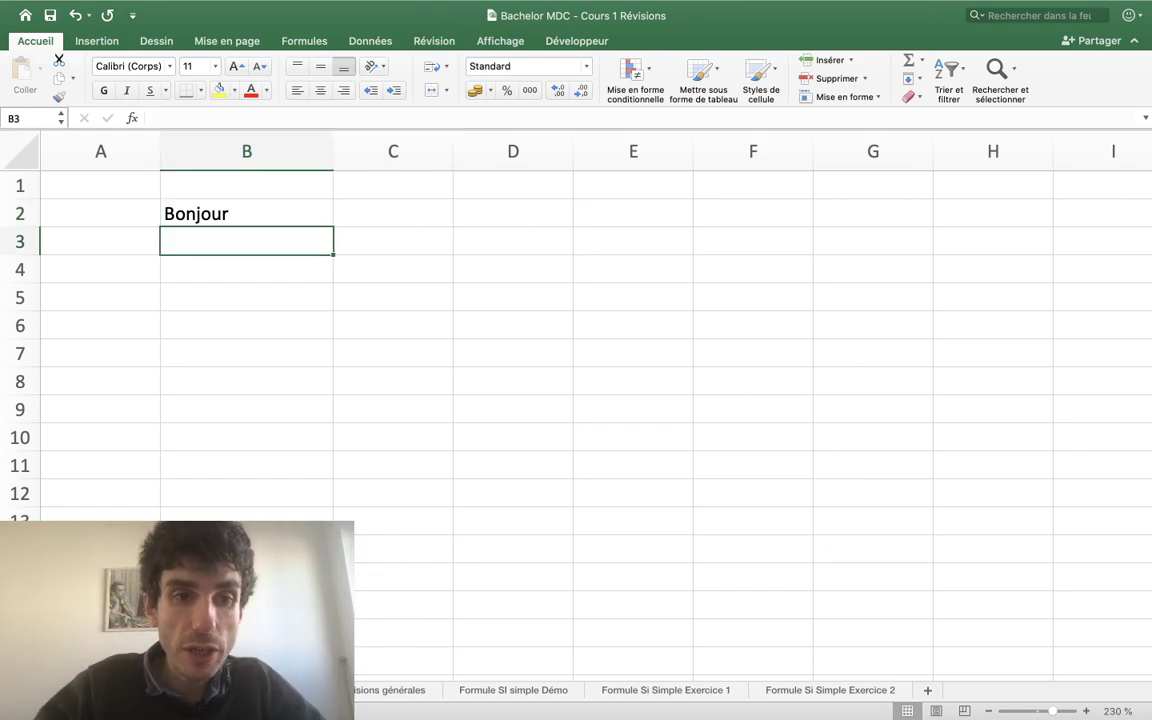
type("283$")
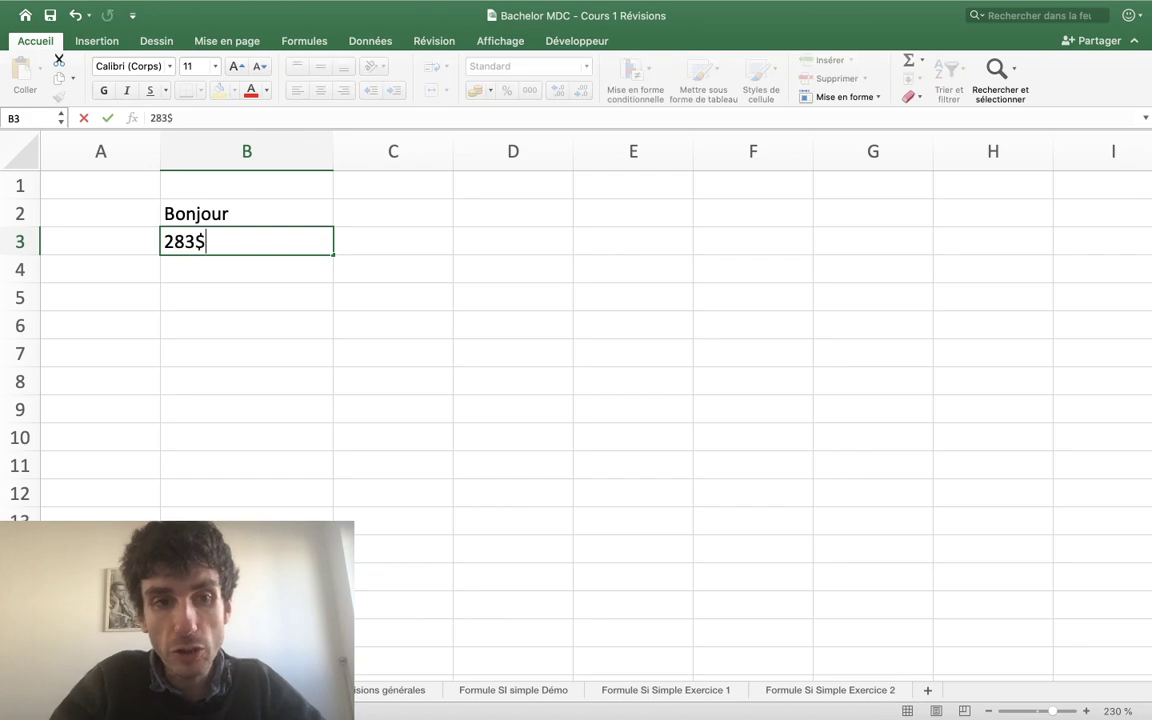
key("Return")
key("Up")
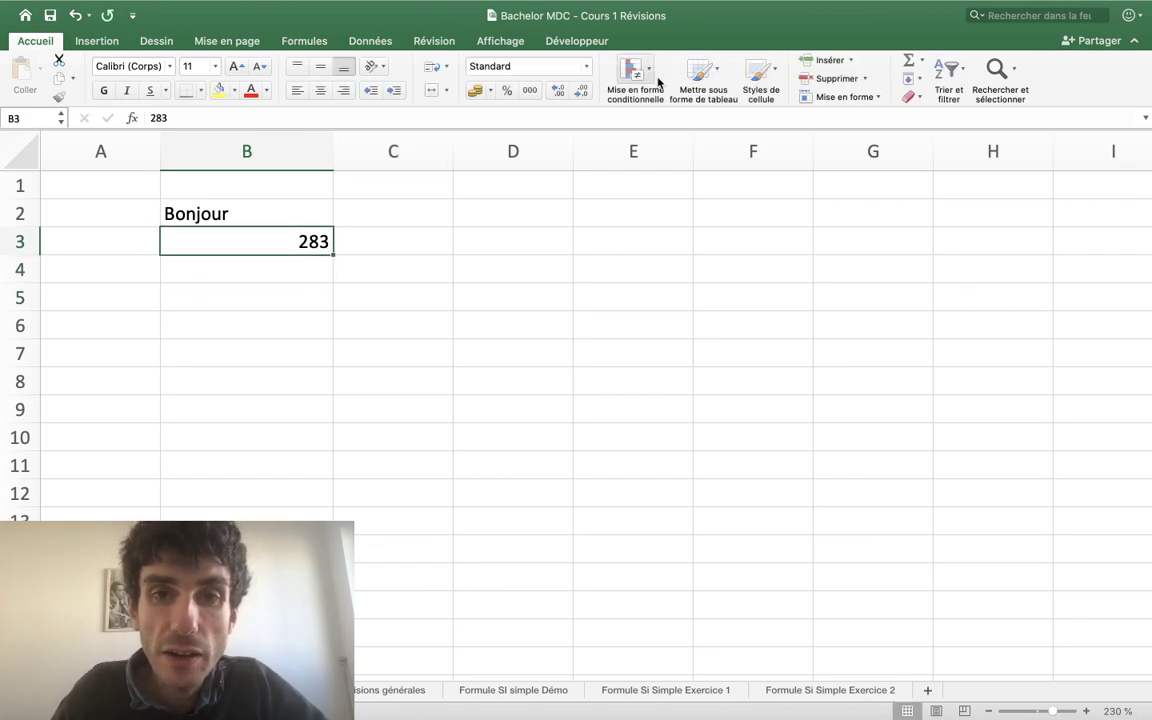
left_click(588, 68)
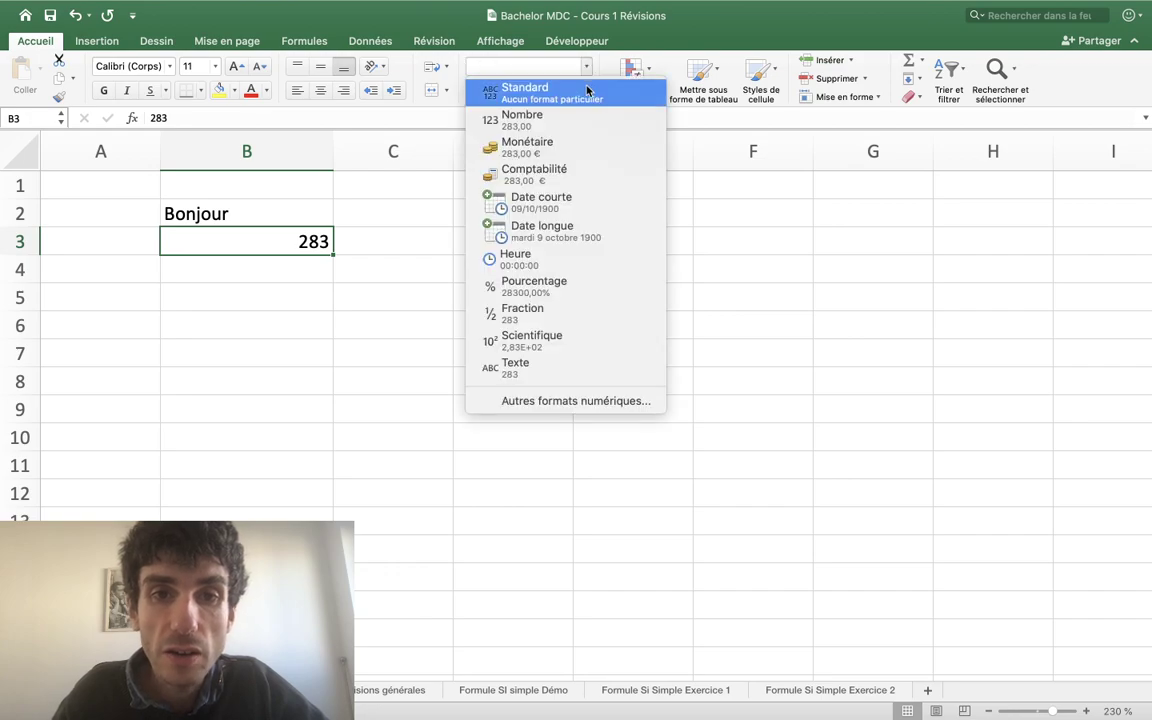
left_click(586, 90)
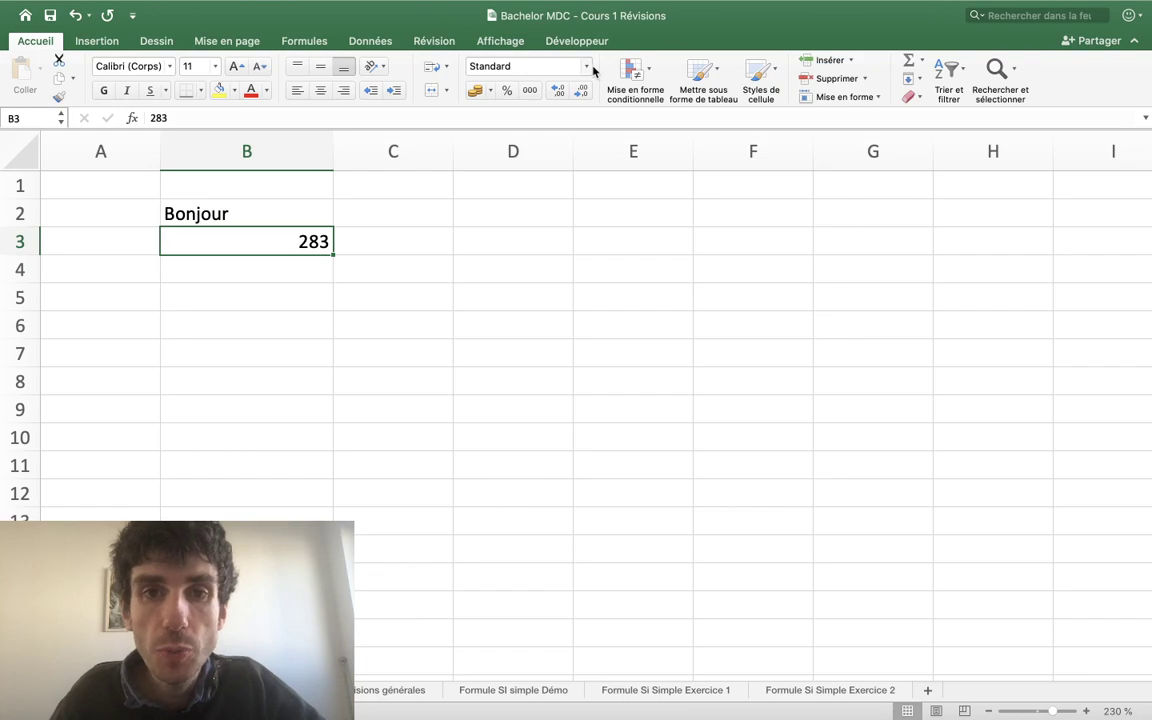
left_click(588, 67)
left_click(548, 120)
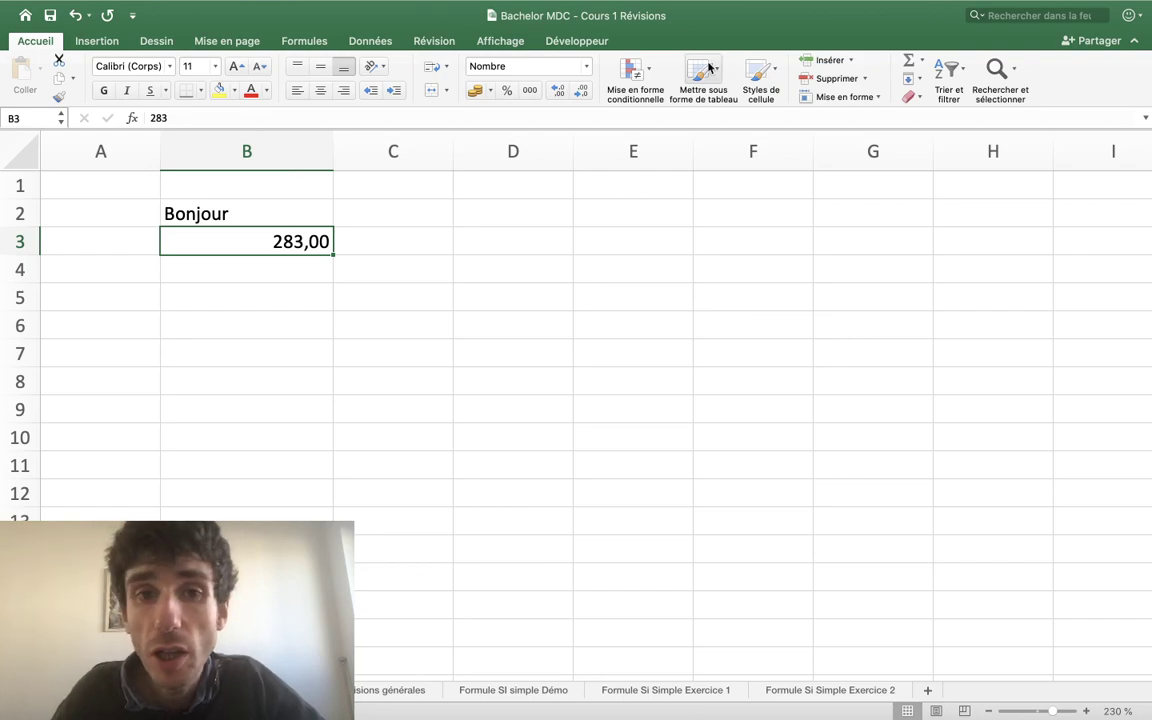
left_click(587, 66)
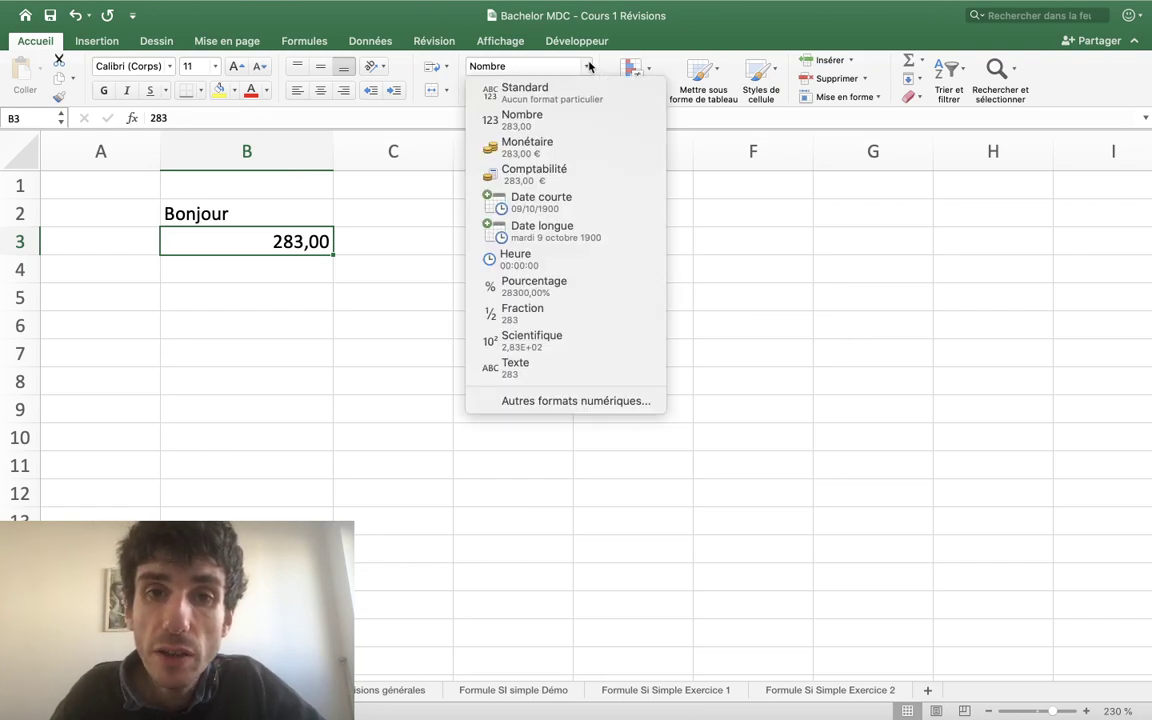
left_click(560, 368)
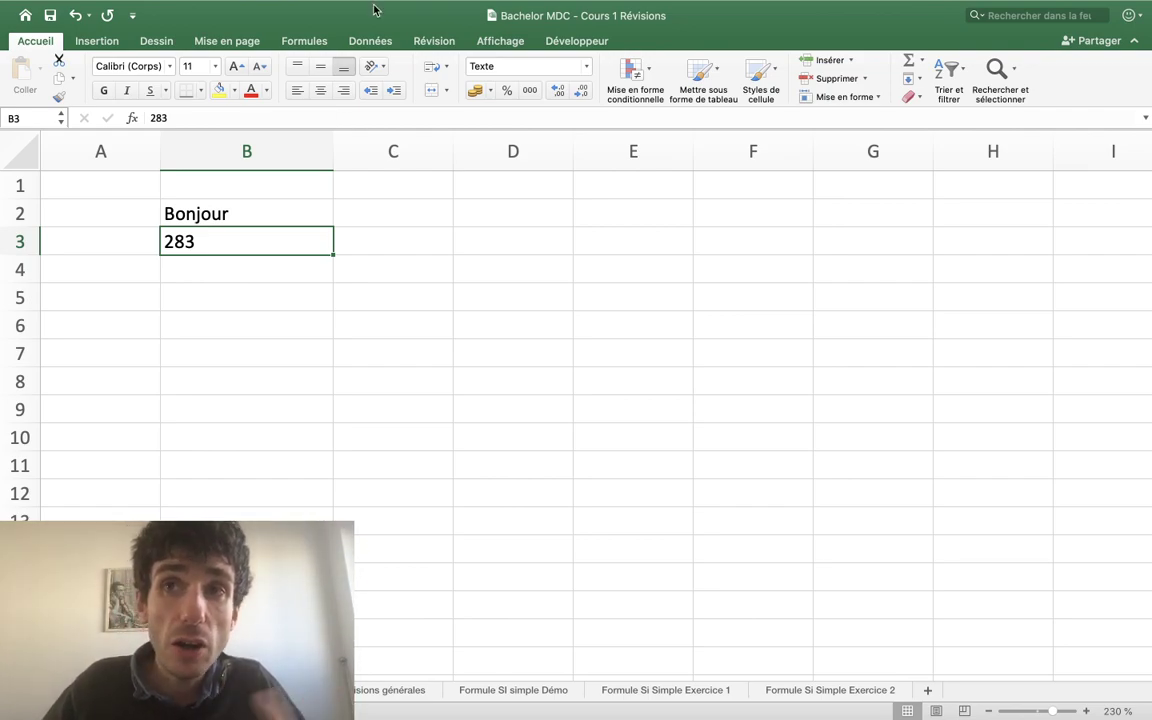
- Type 'au revoir' in cell C2 beside Bonjour
key("Up")
key("Right")
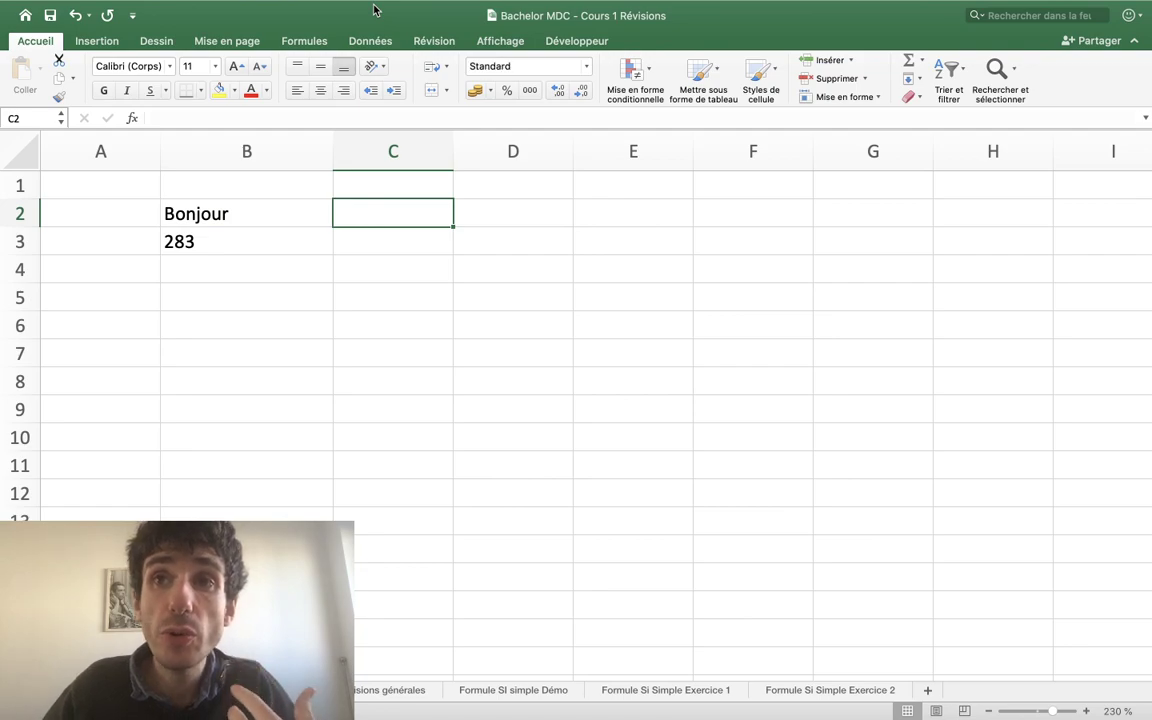
key("Left")
key("Right")
key("Down")
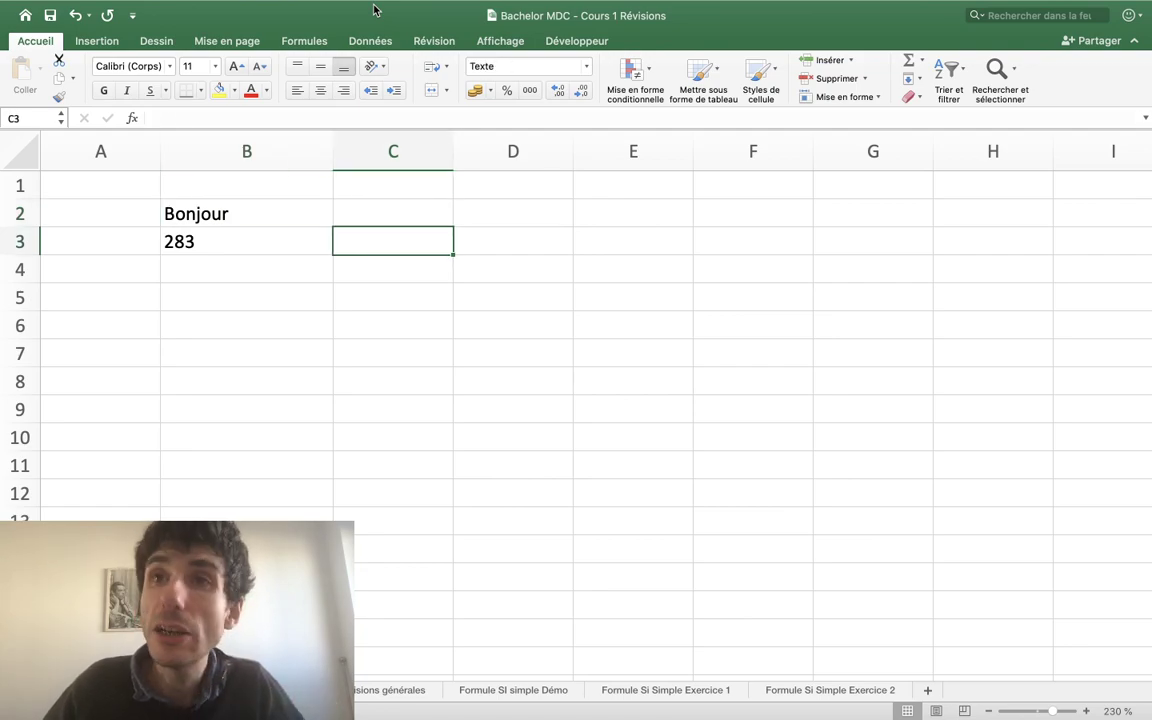
key("Left")
key("Right")
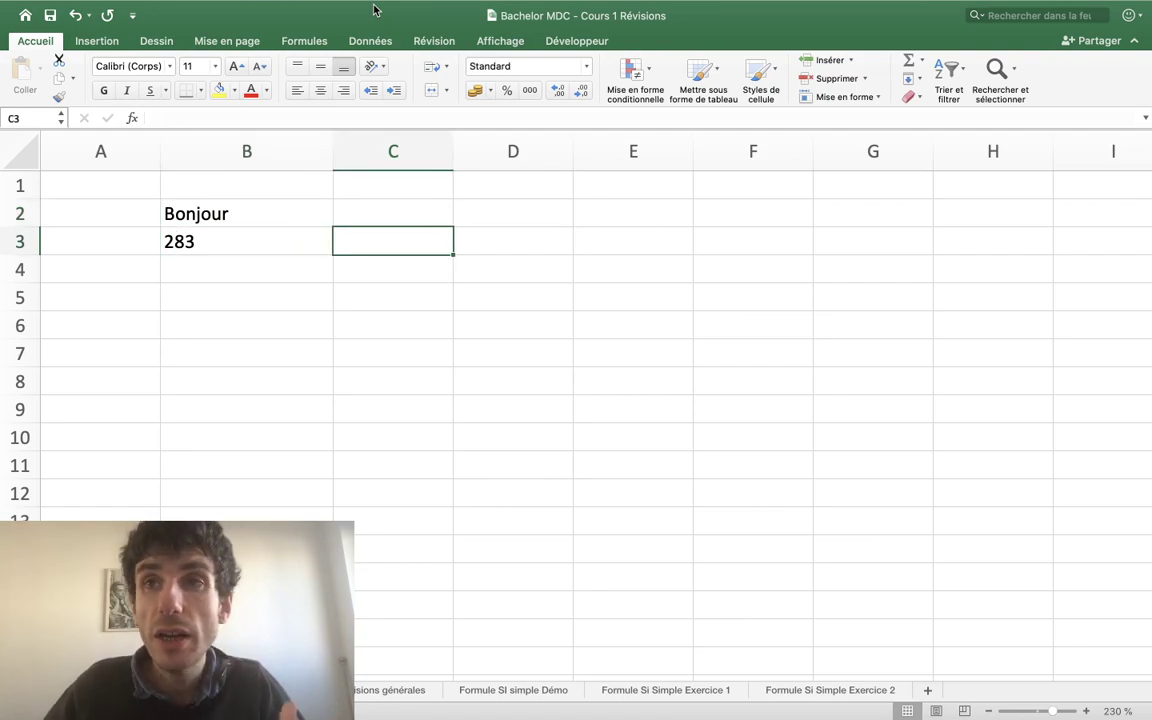
key("Left")
key("Up")
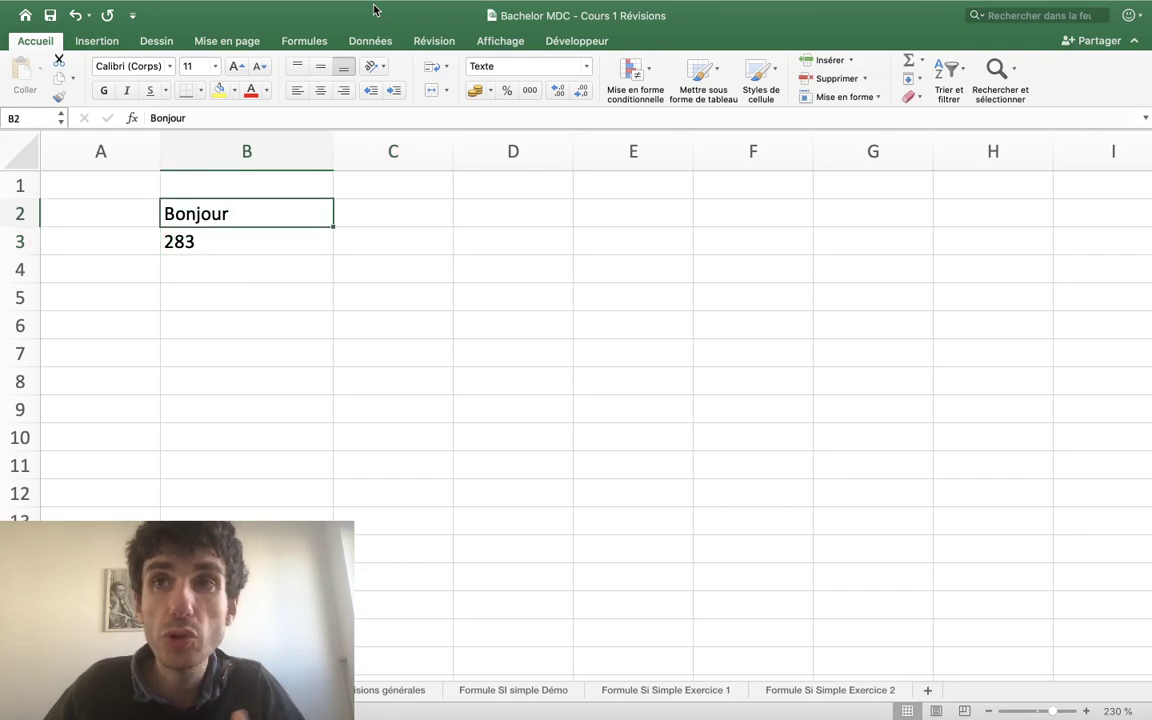
key("Right")
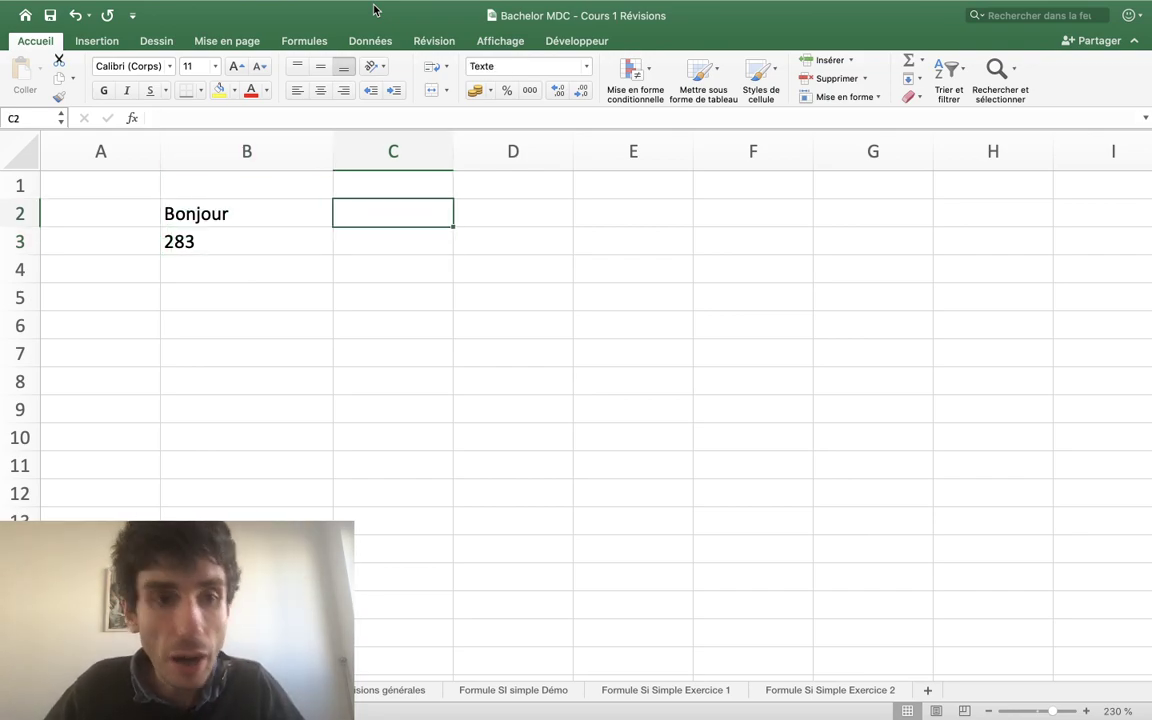
type("au revb")
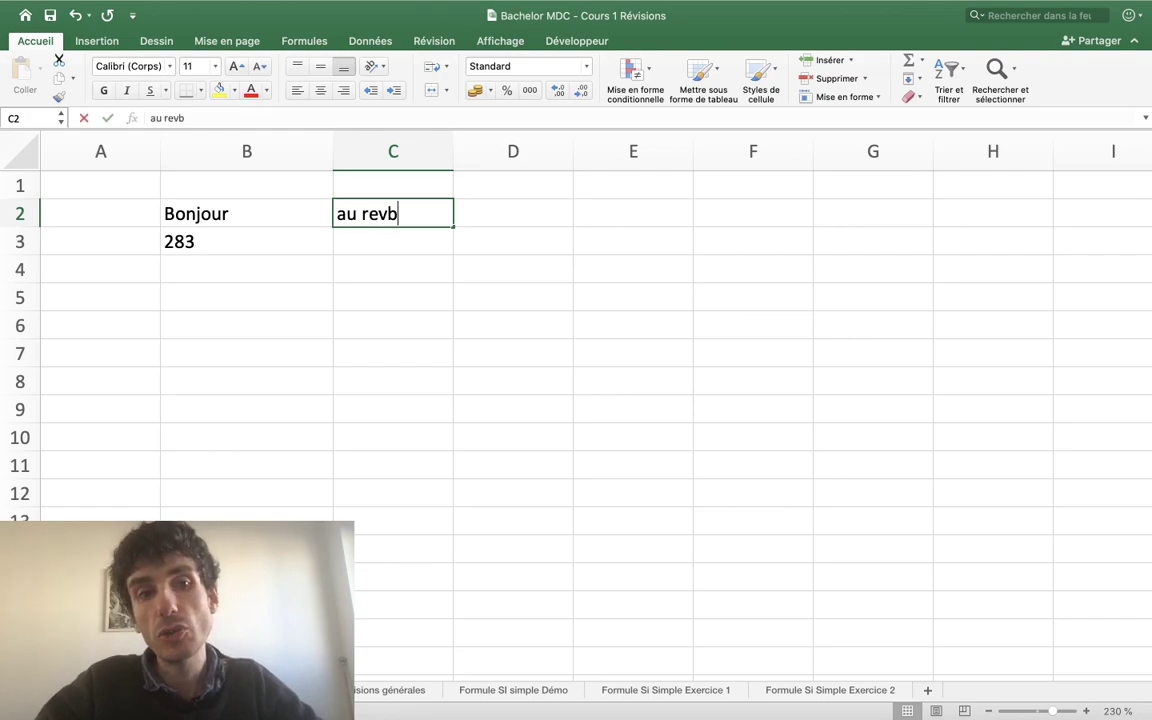
key("BackSpace")
key("BackSpace")
type("voir")
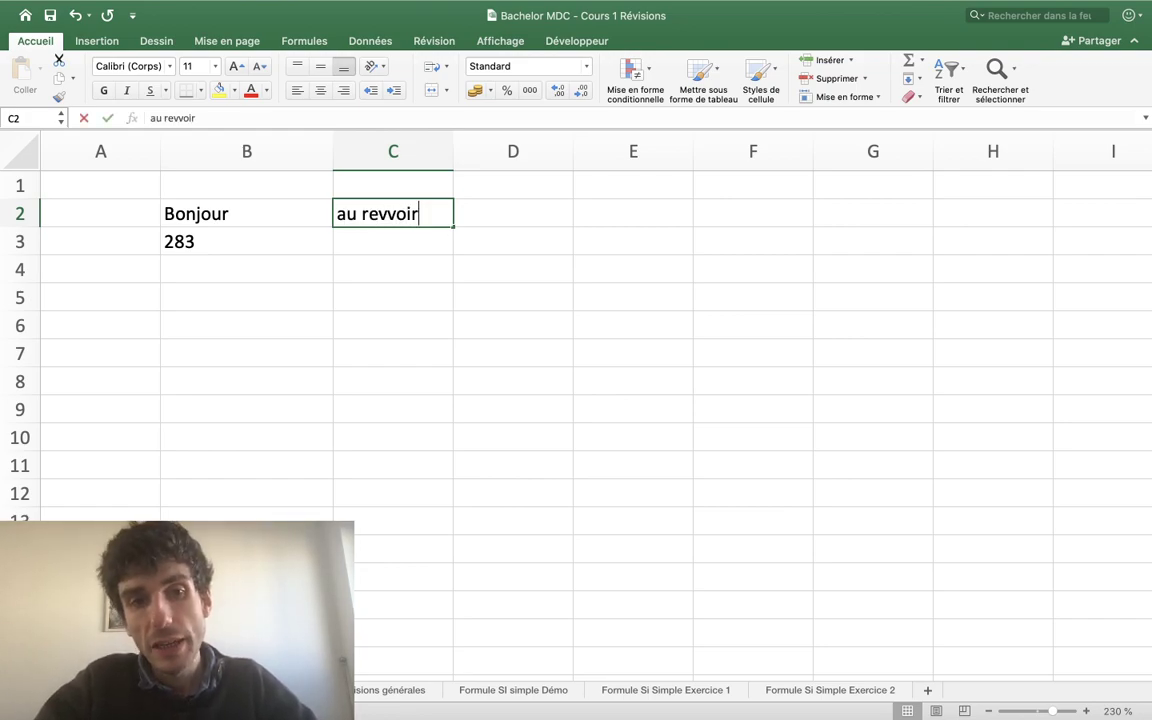
key("BackSpace")
key("BackSpace")
key("BackSpace")
key("BackSpace")
type("oir")
key("Return")
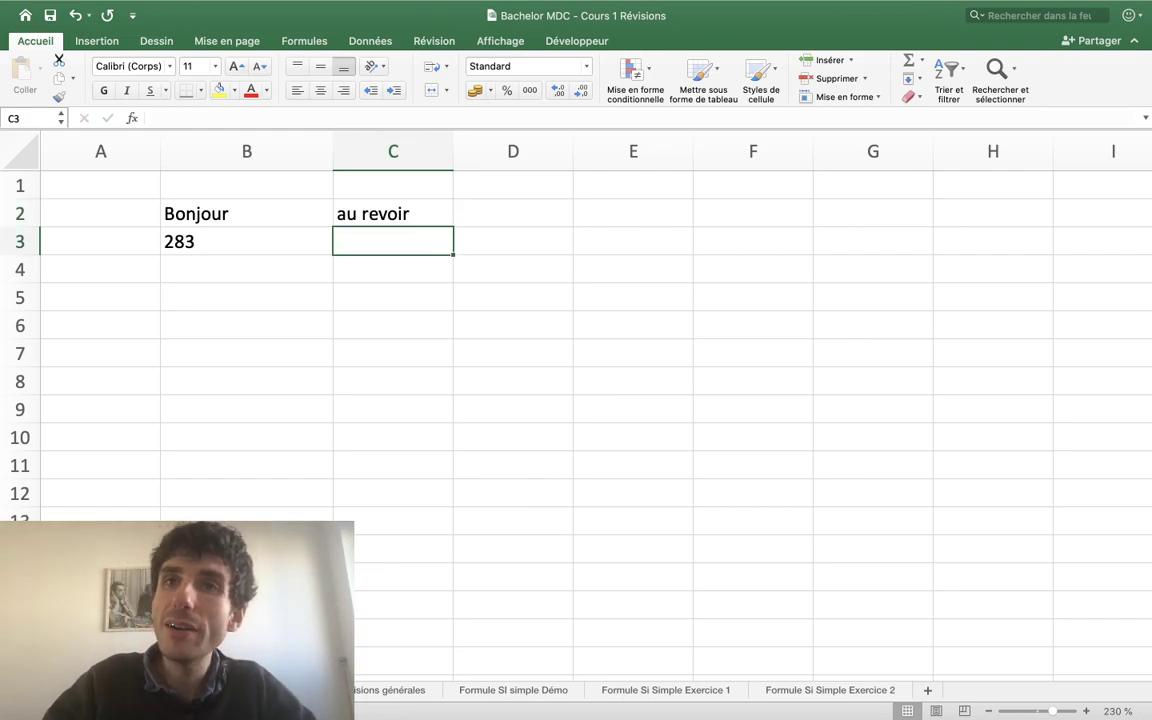
key("Right")
key("Up")
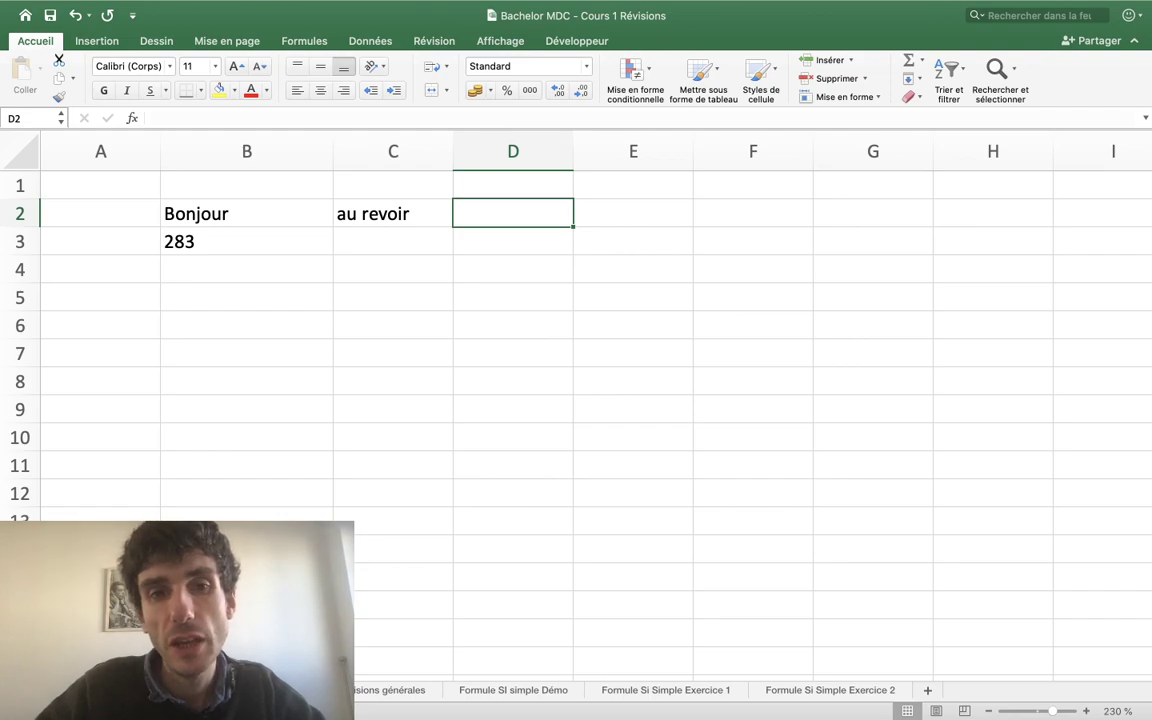
- Clear 'au revoir' from C2 and Bonjour from B2
left_click(393, 213)
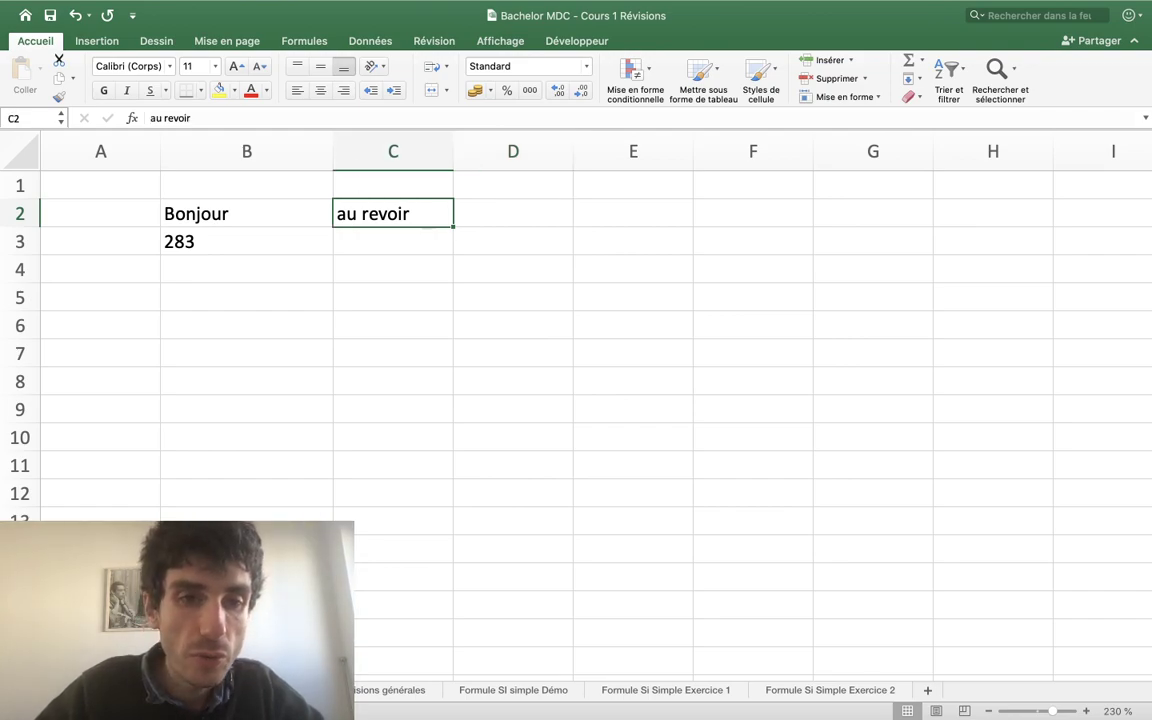
key("Left")
key("Right")
key("Left")
key("Right")
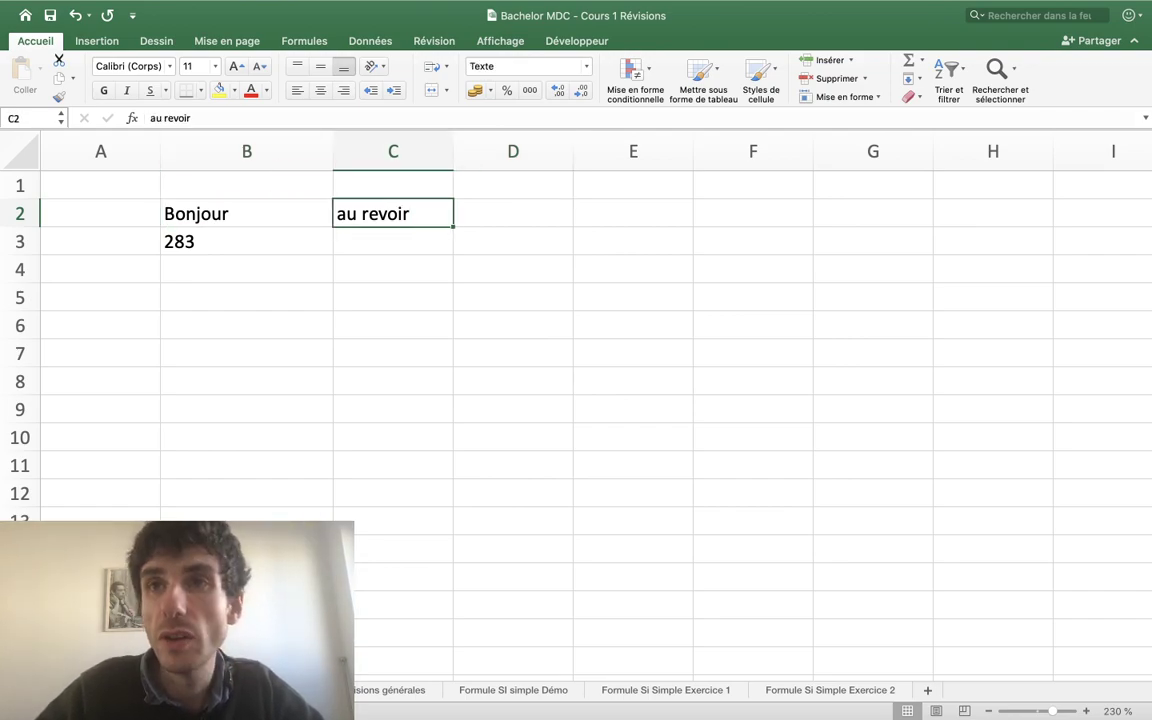
key("BackSpace")
key("Left")
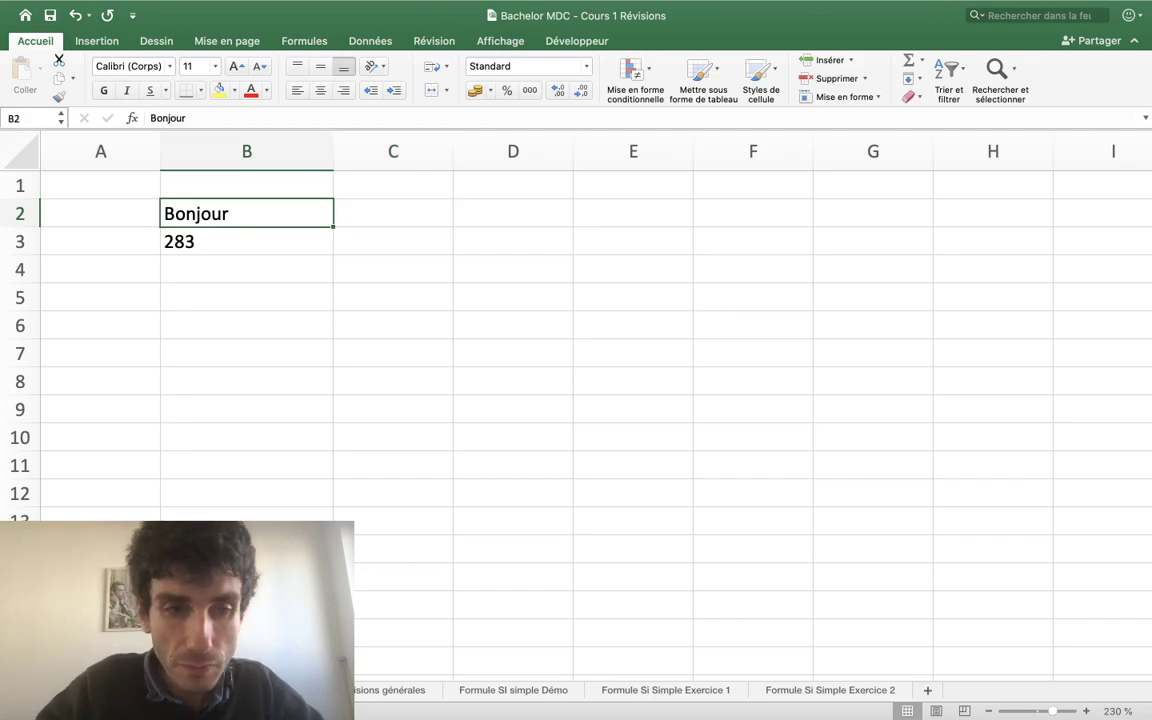
key("Down")
key("Up")
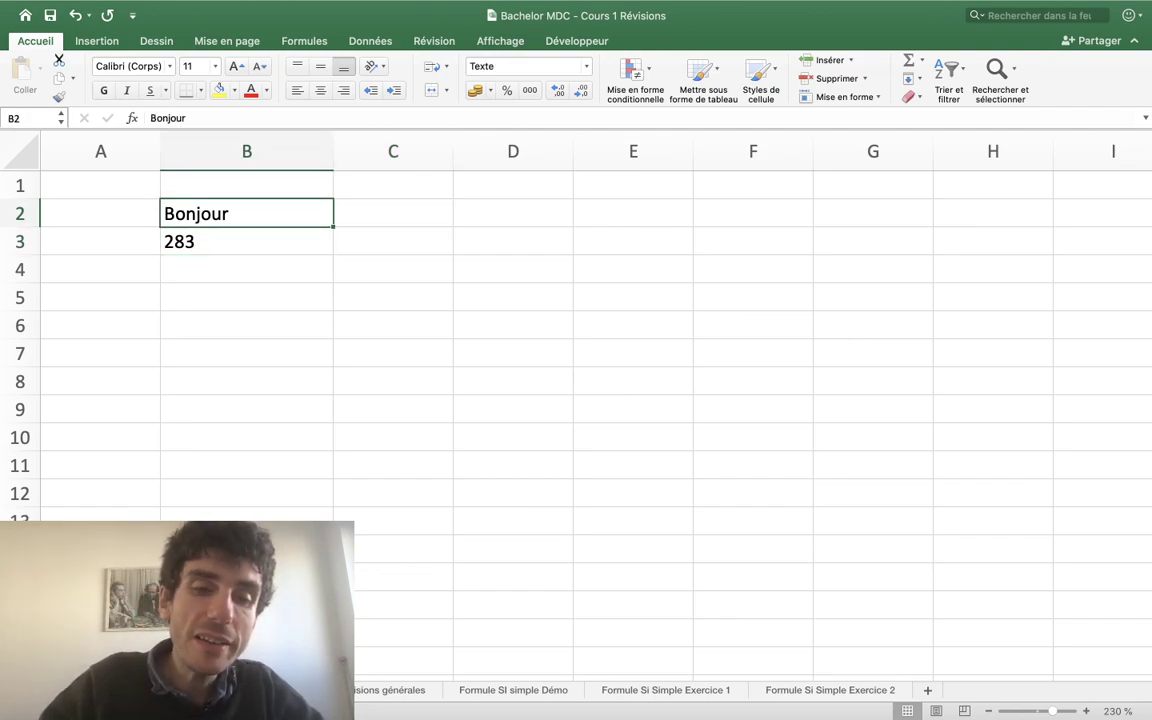
key("BackSpace")
key("Down")
key("BackSpace")
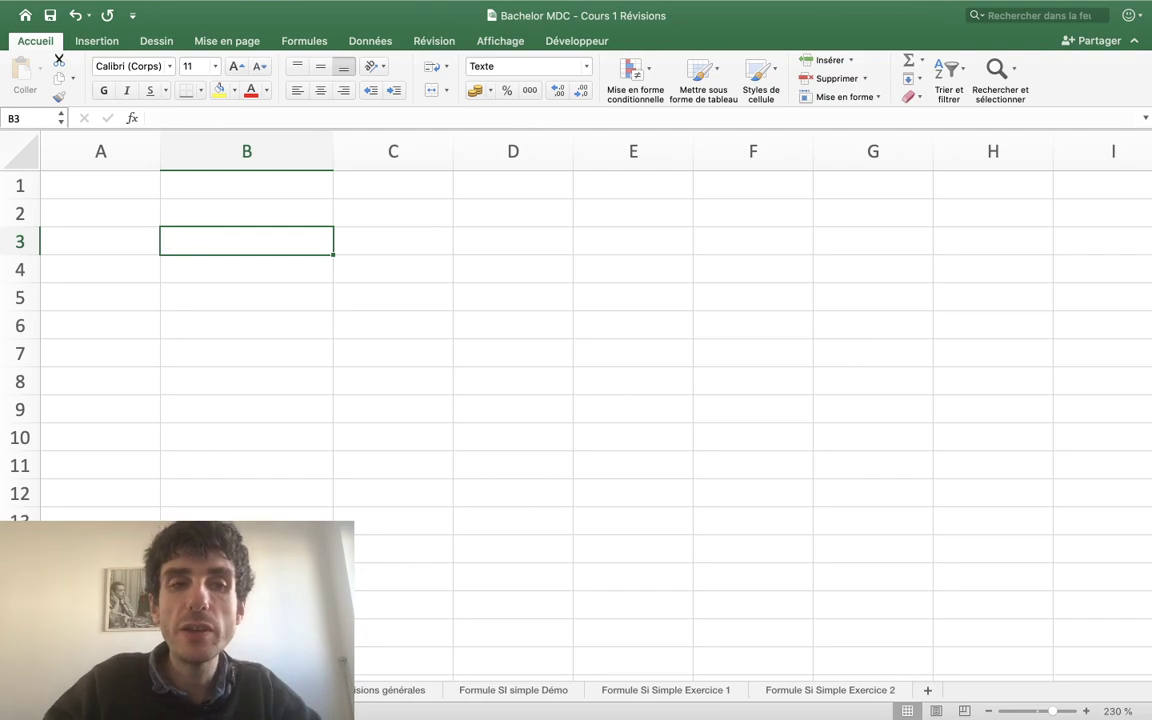
key("Up")
key("Up")
key("Left")
key("Down")
key("Right")
key("Down")
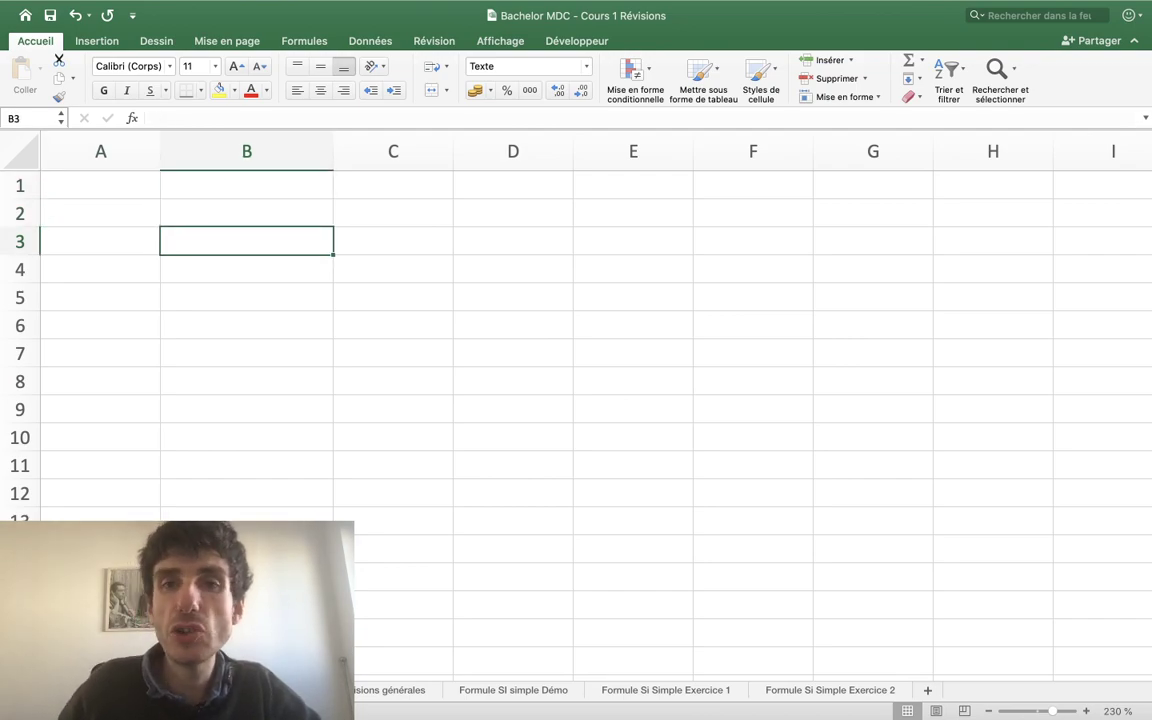
left_click_drag(222, 207, 244, 231)
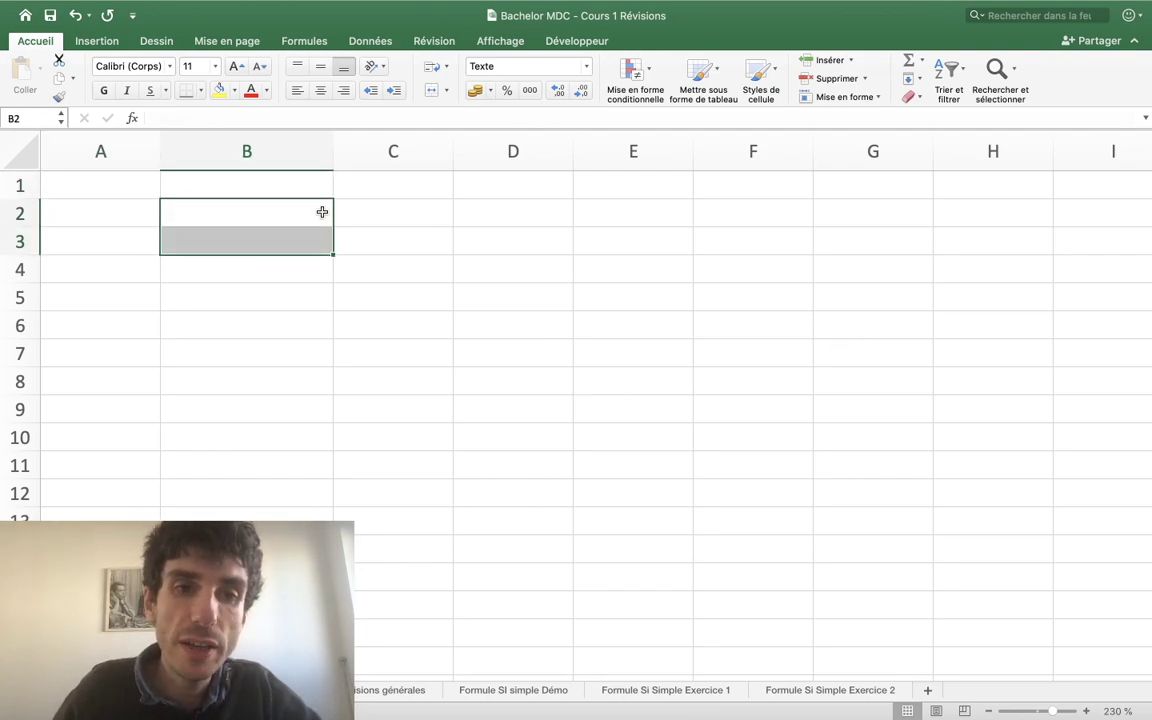
left_click(532, 66)
left_click(547, 97)
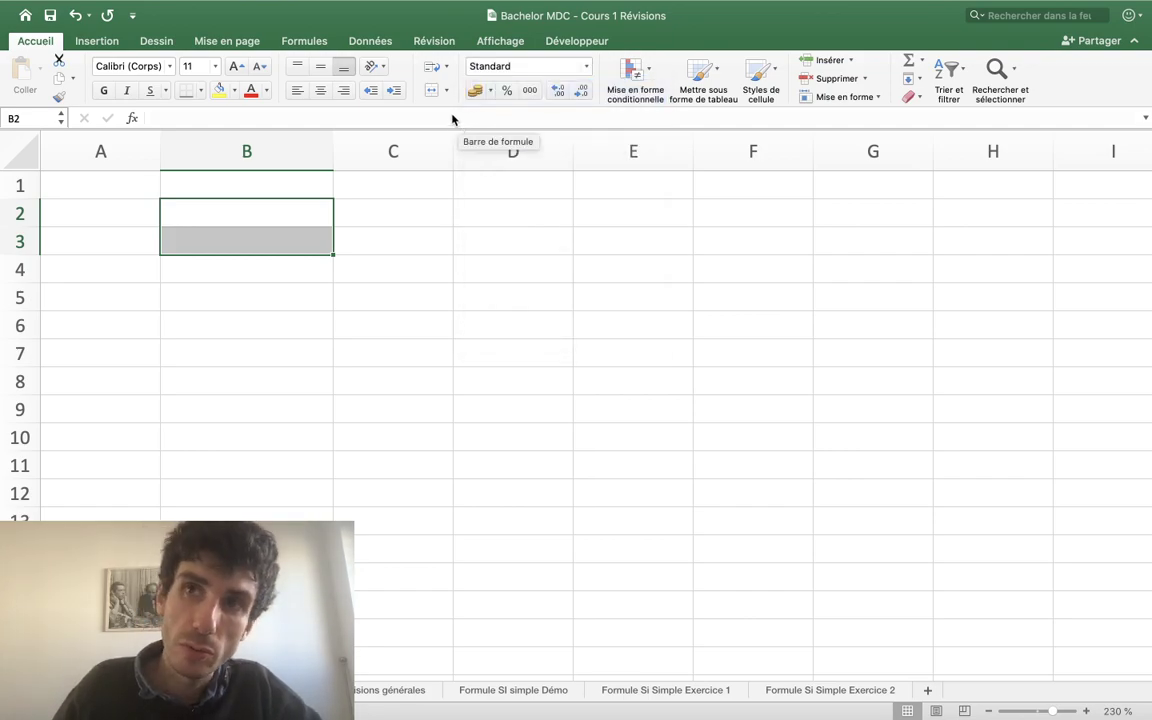
left_click(246, 213)
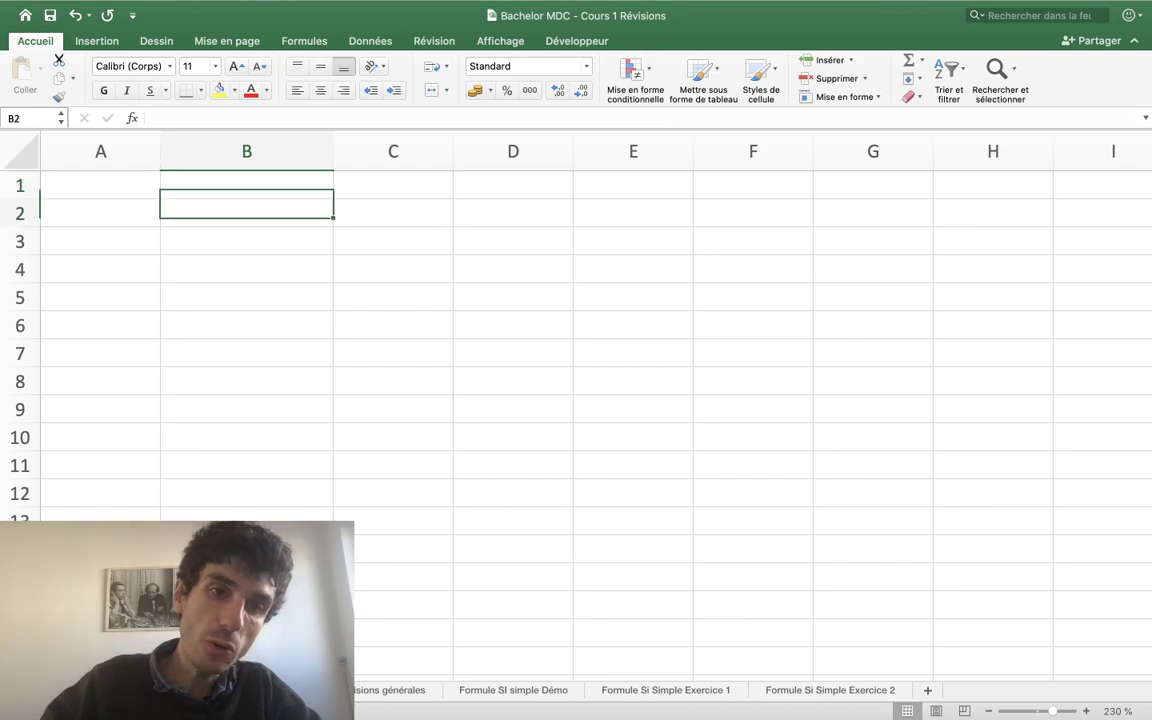
type("format")
key("Return")
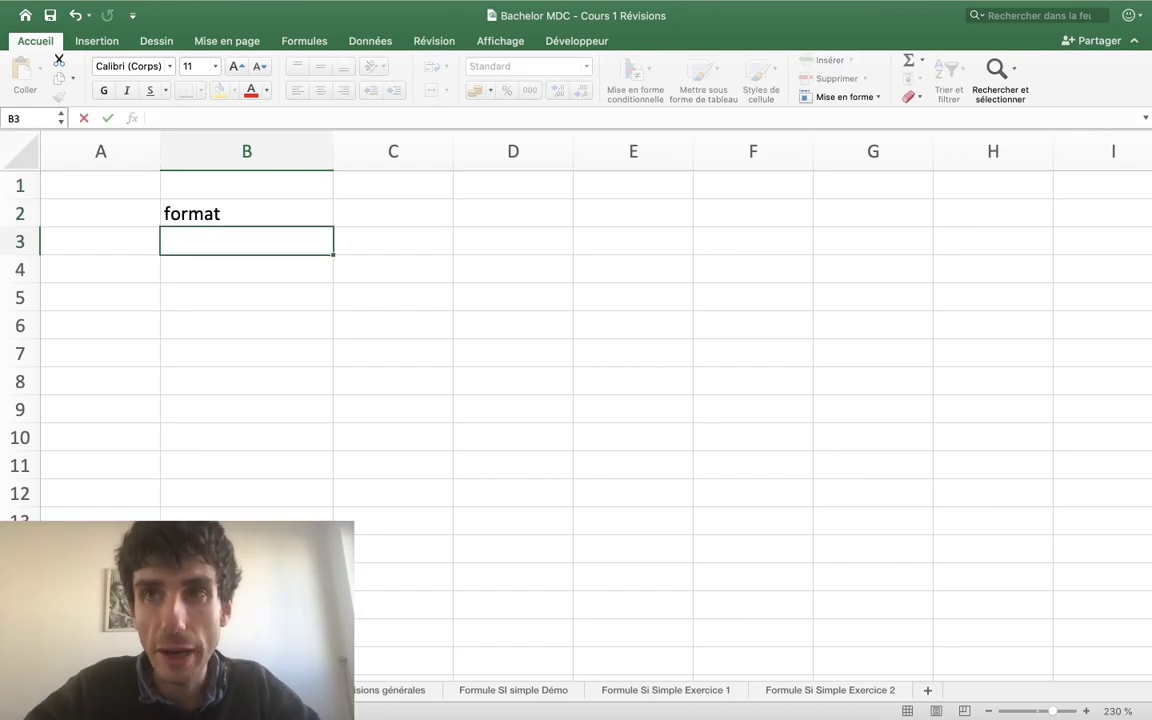
left_click(246, 213)
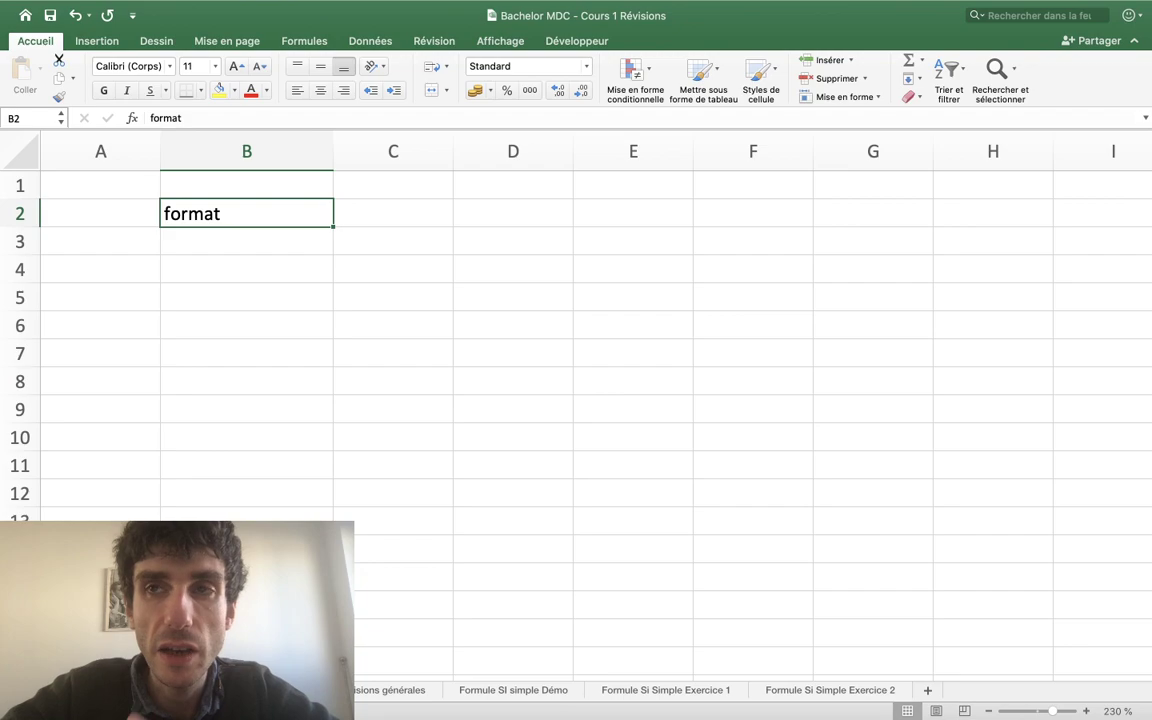
key("Delete")
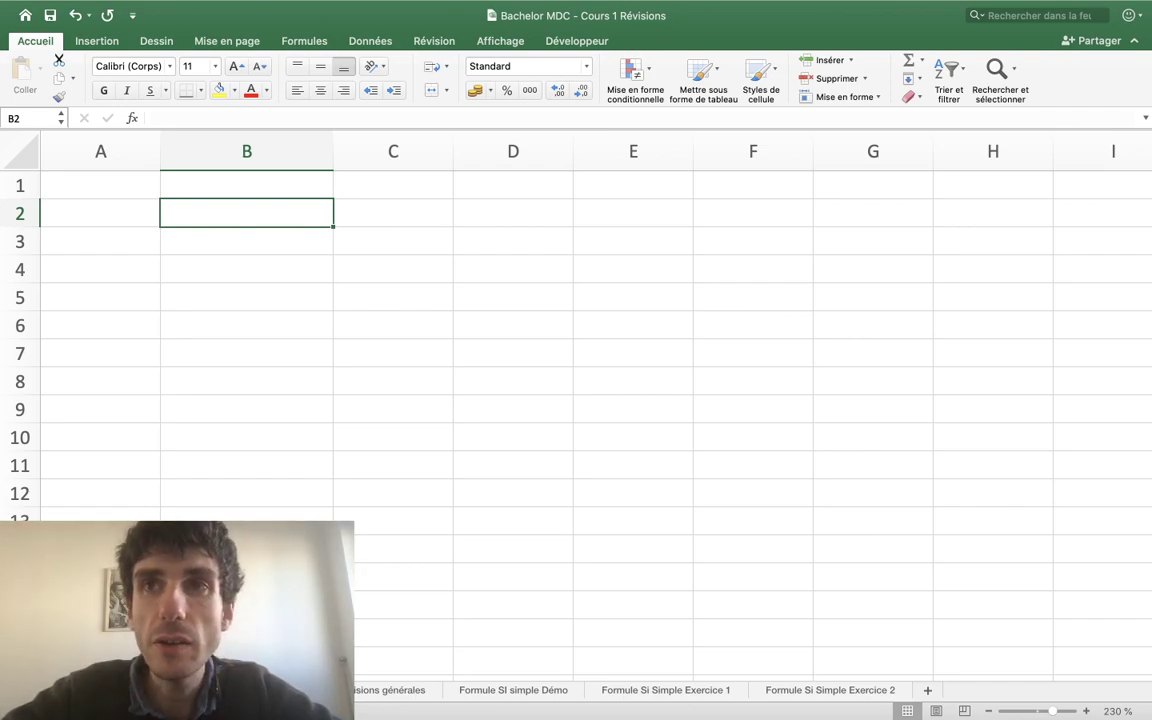
- Clear stray entries, then put the header Nom in A1 and Points in B1
left_click(100, 213)
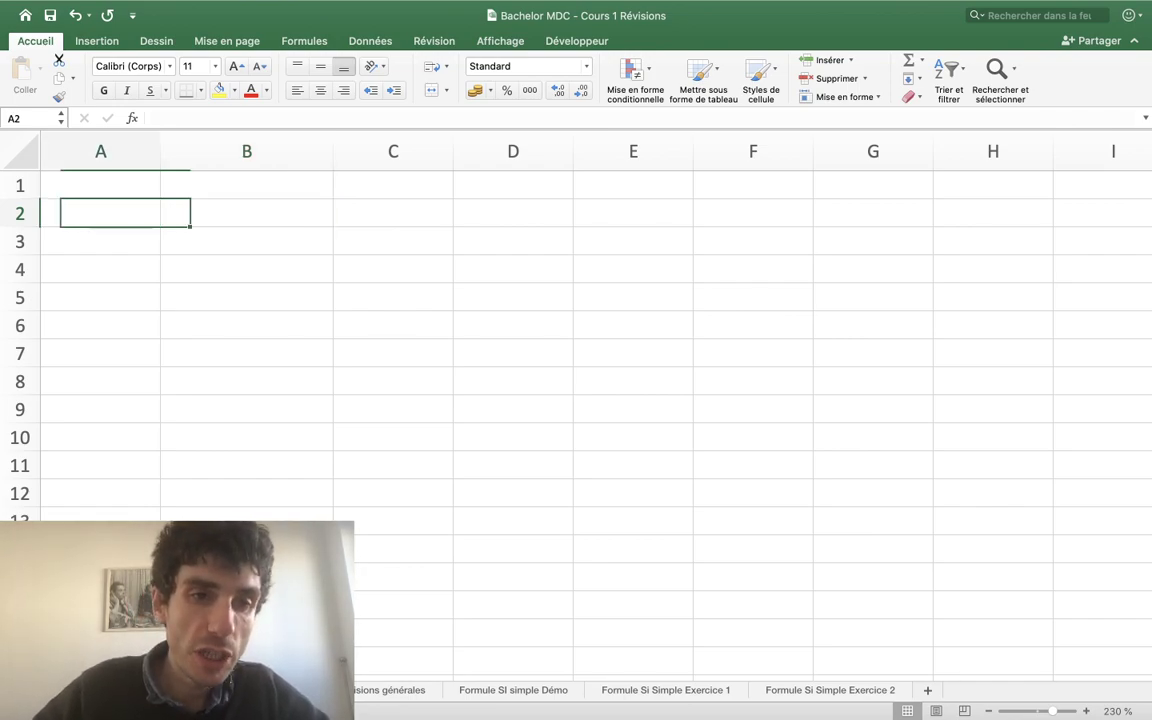
left_click(100, 185)
type("T")
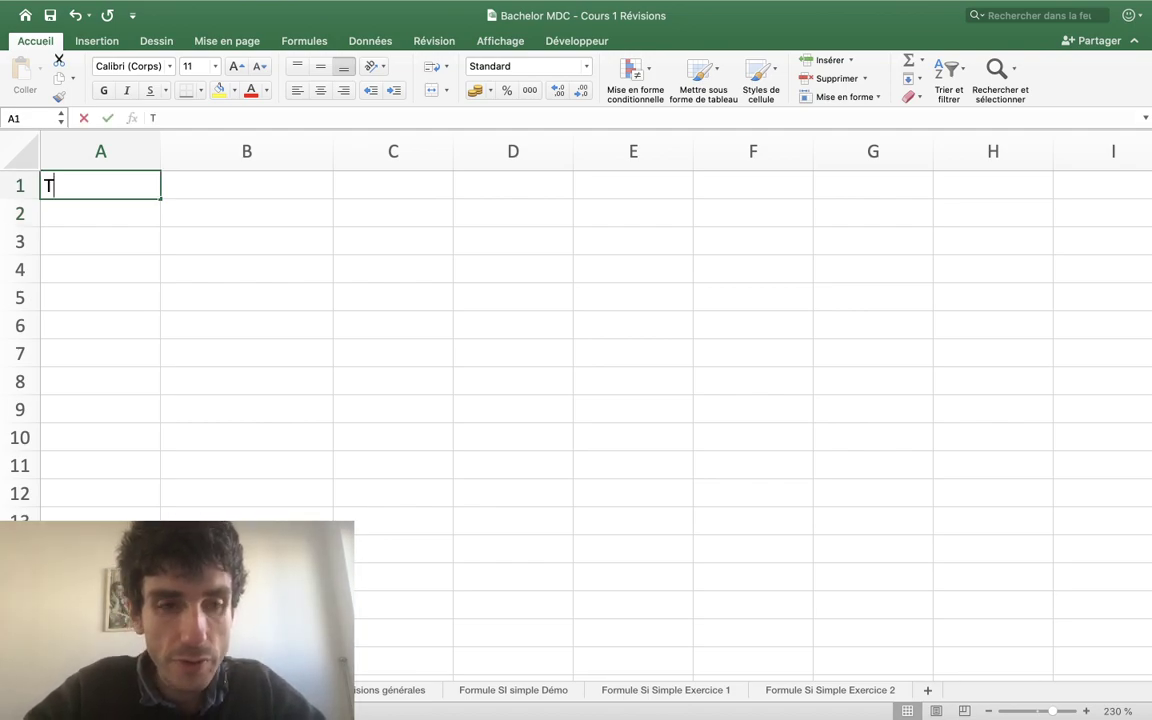
type("hierry")
key("Return")
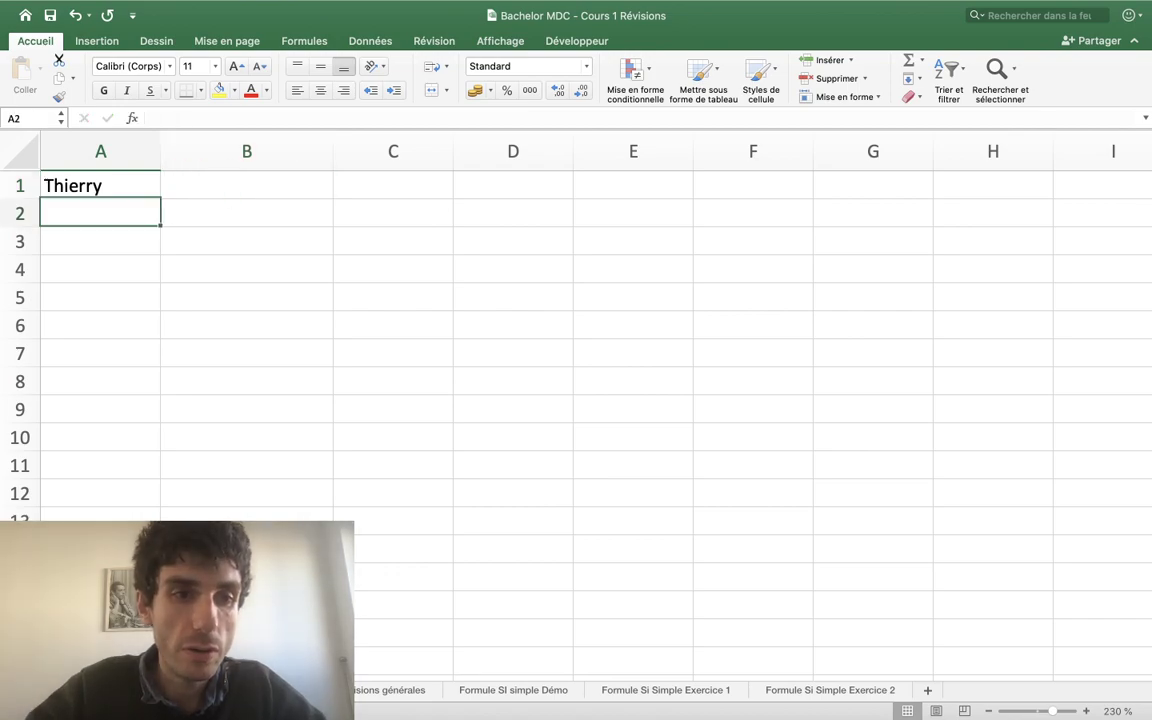
left_click(100, 185)
key("Delete")
left_click(241, 185)
left_click(100, 185)
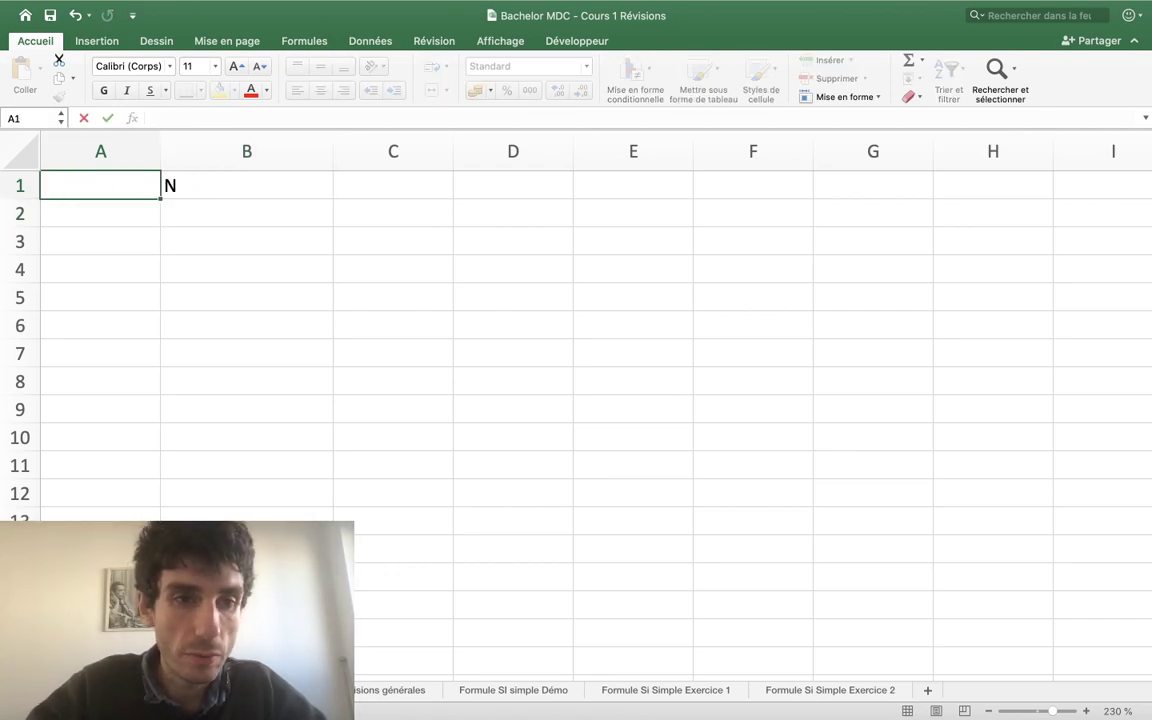
left_click(246, 185)
key("Delete")
double_click(100, 185)
type("Nom")
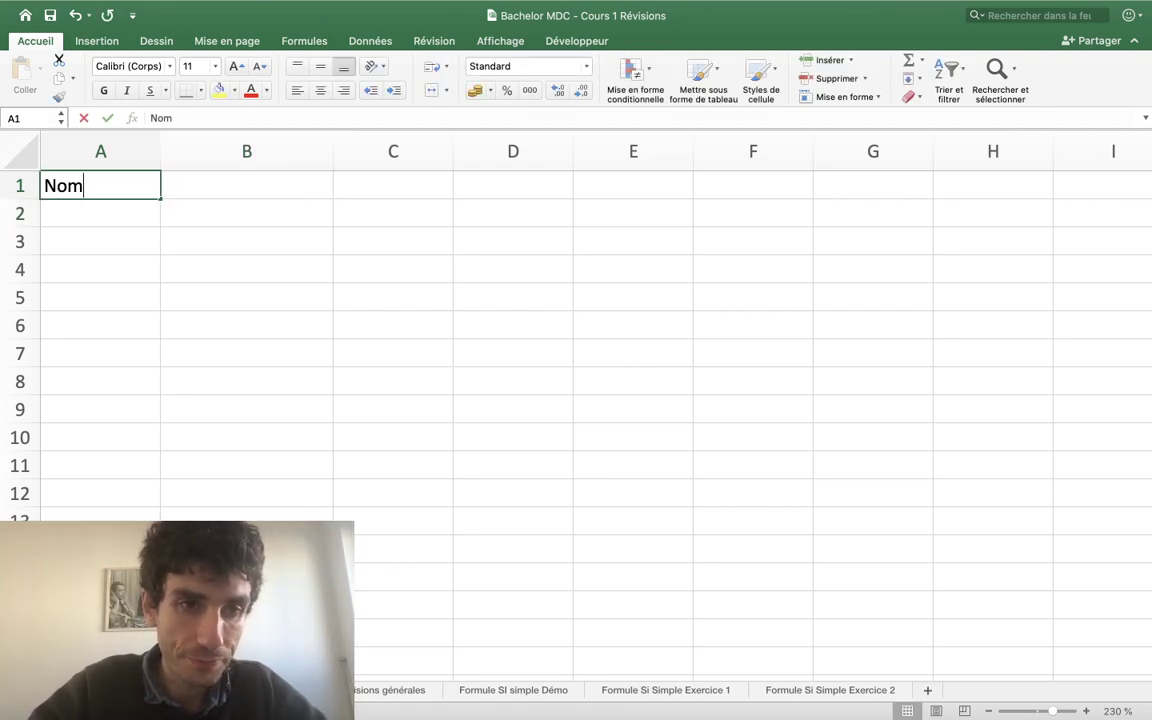
key("Return")
left_click(246, 185)
type("P")
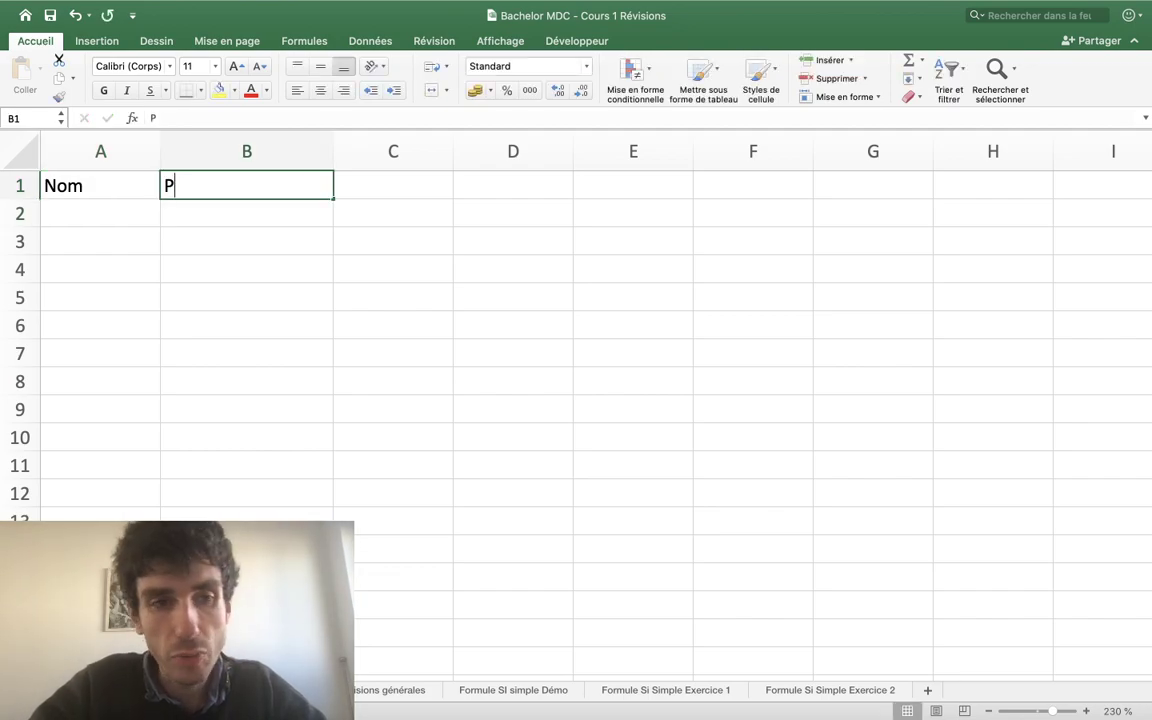
type("oints")
key("Return")
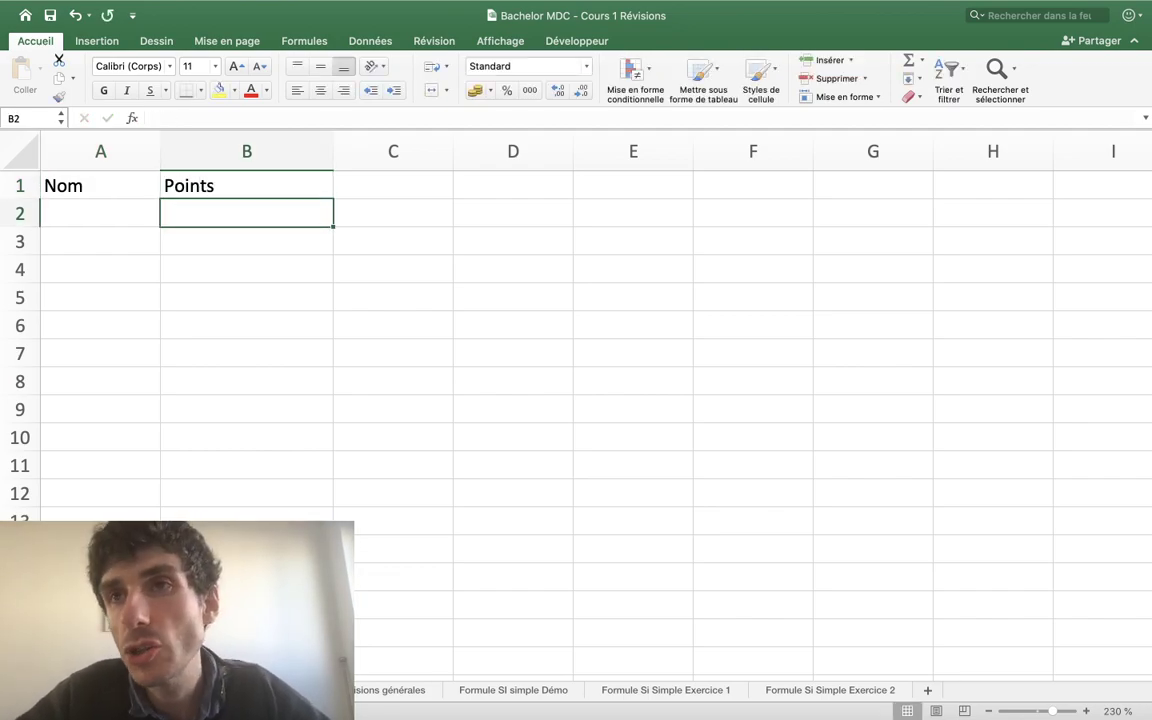
- Enter the two player names in A2:A3 with first-round scores 15 and 25
left_click(100, 213)
type("Thierry M")
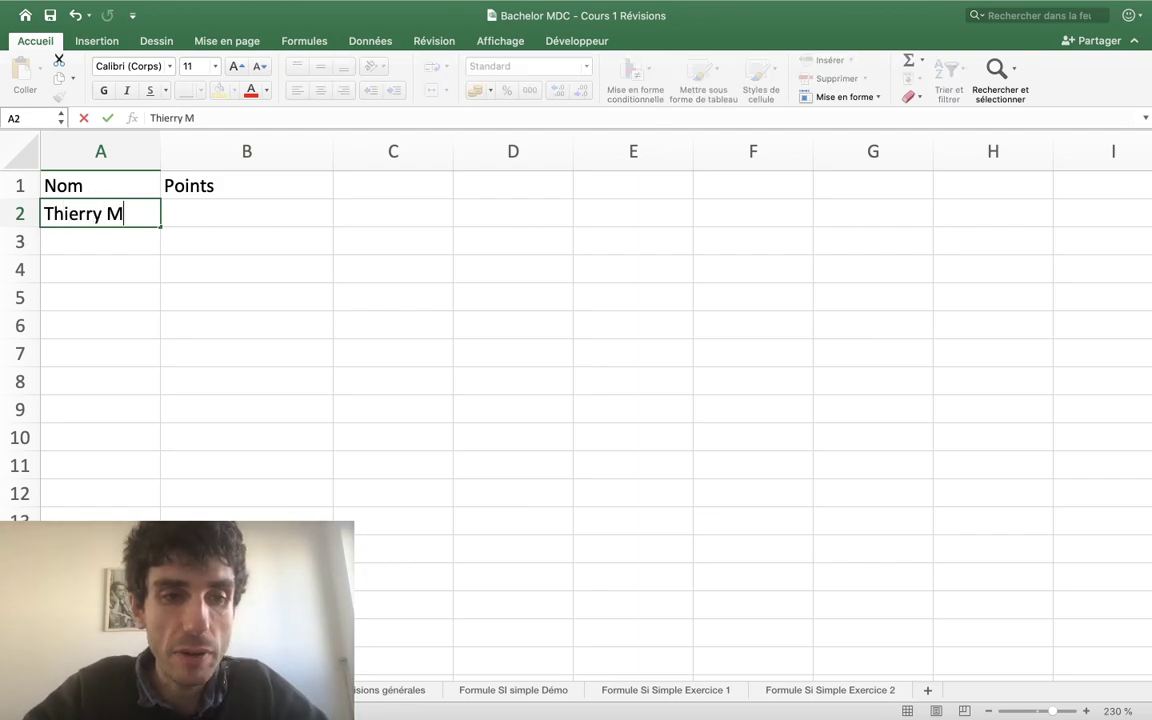
key("Tab")
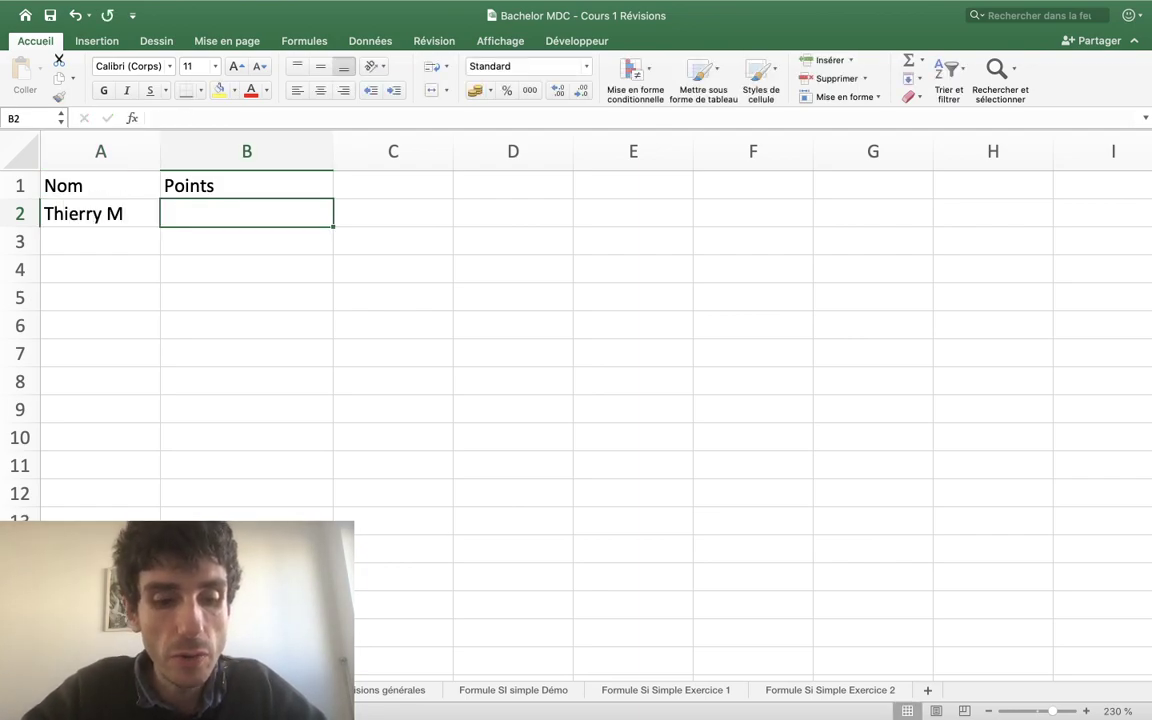
type("15")
key("Return")
type("M")
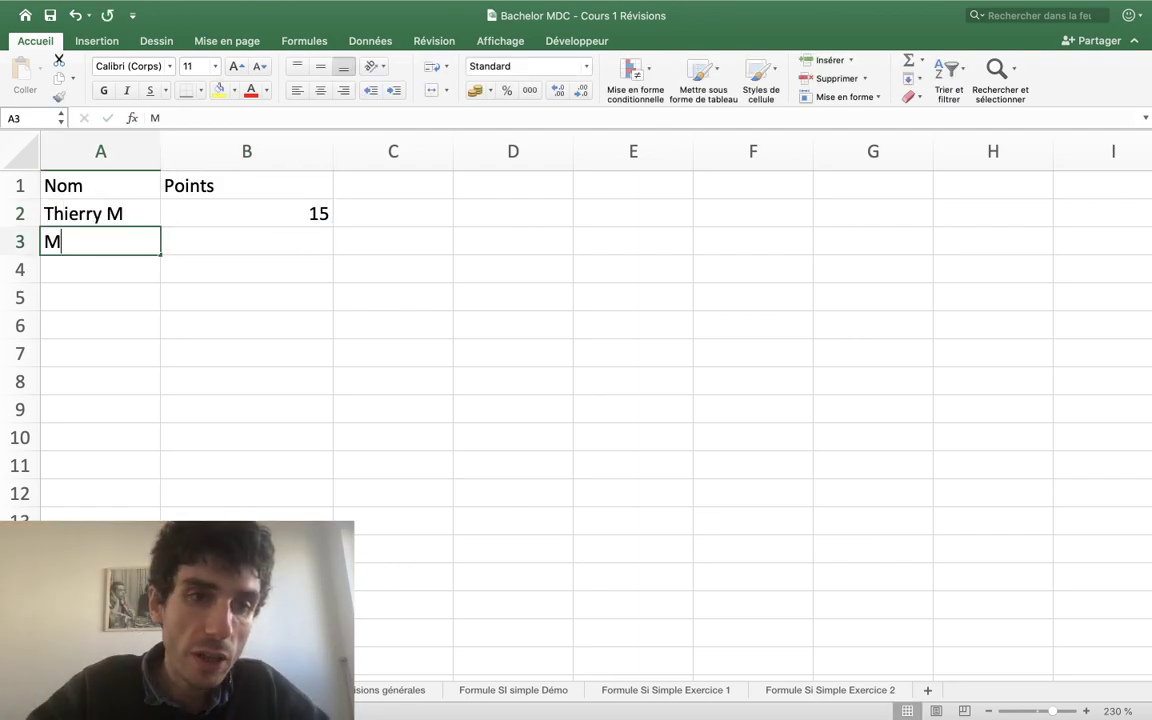
type("arc J.")
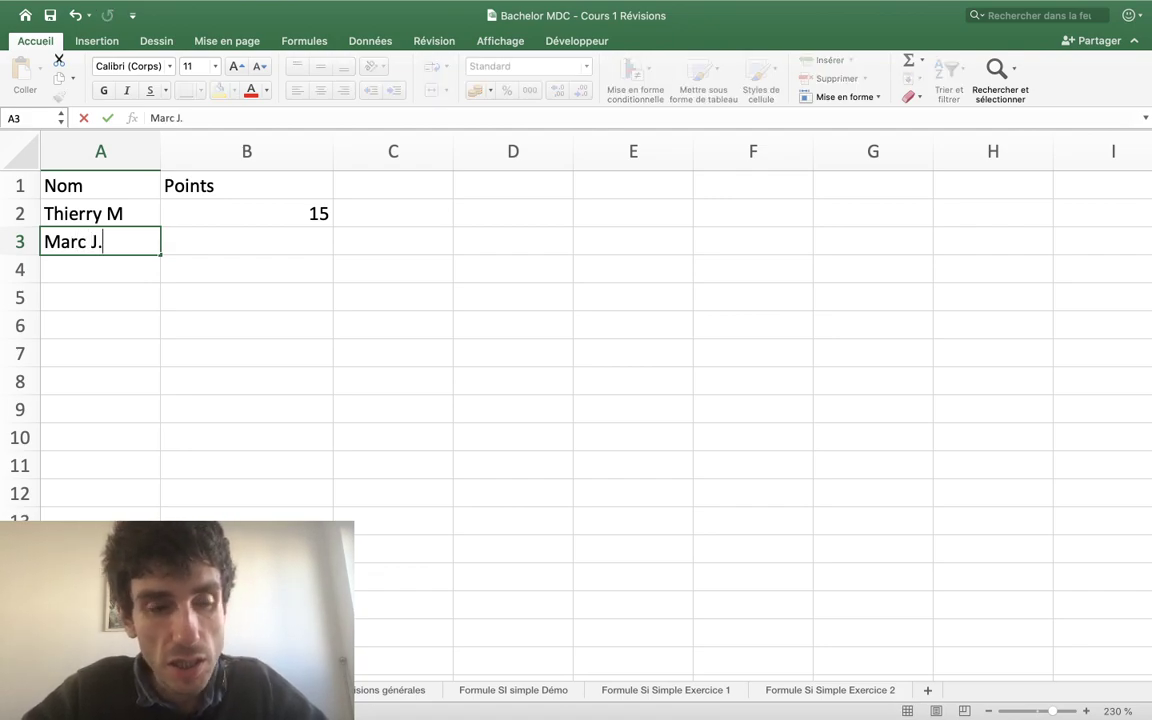
key("BackSpace")
key("Tab")
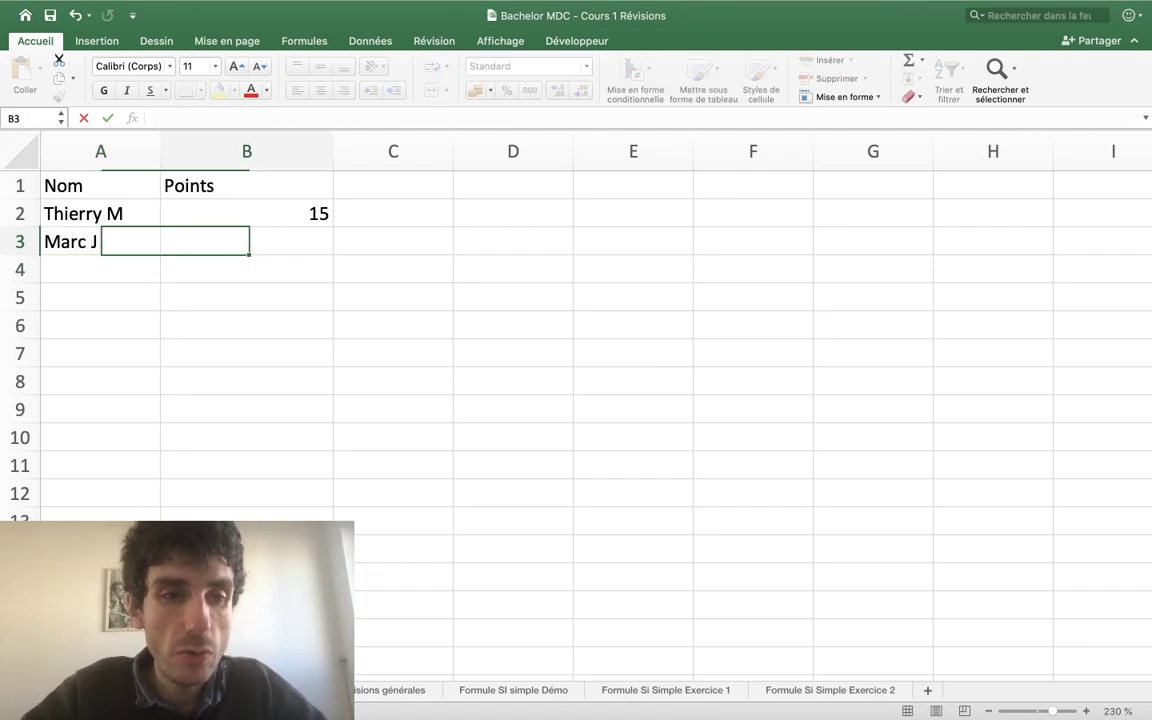
type("25")
key("Return")
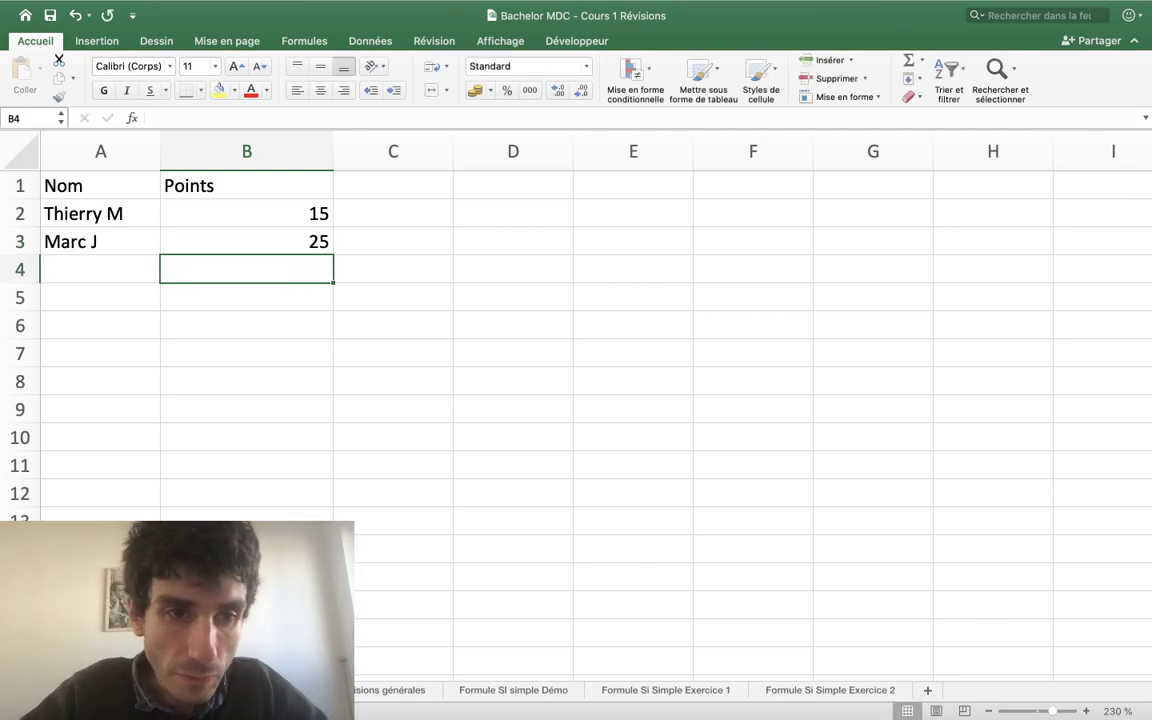
- Rename B1 to Manche 1, add Manche 2 in C1 with scores 30 and 22
key("Up")
key("Up")
key("Up")
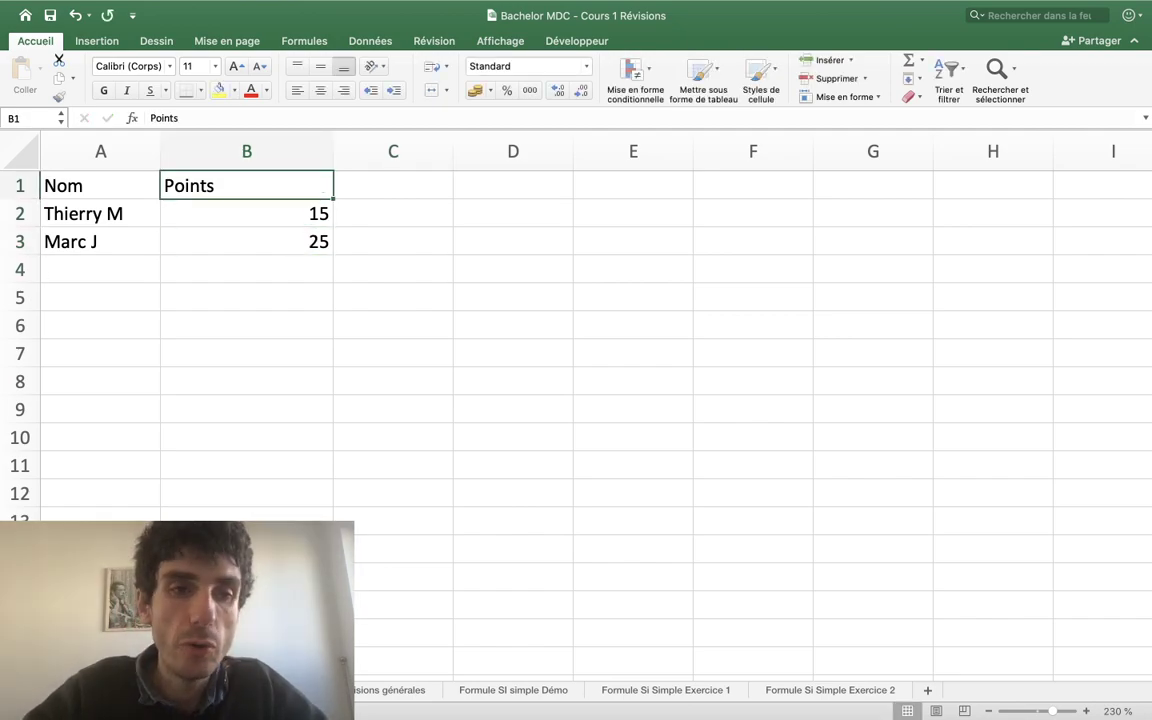
type("Manche")
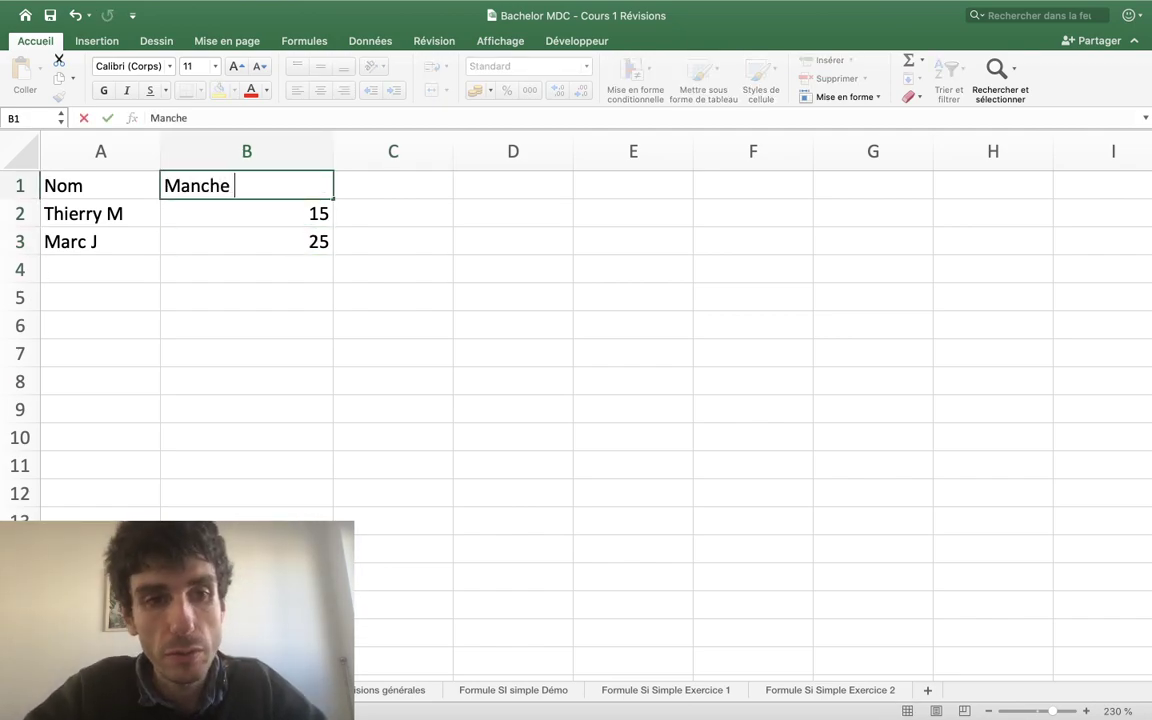
type(" 1")
key("Return")
left_click(393, 185)
type("Manche")
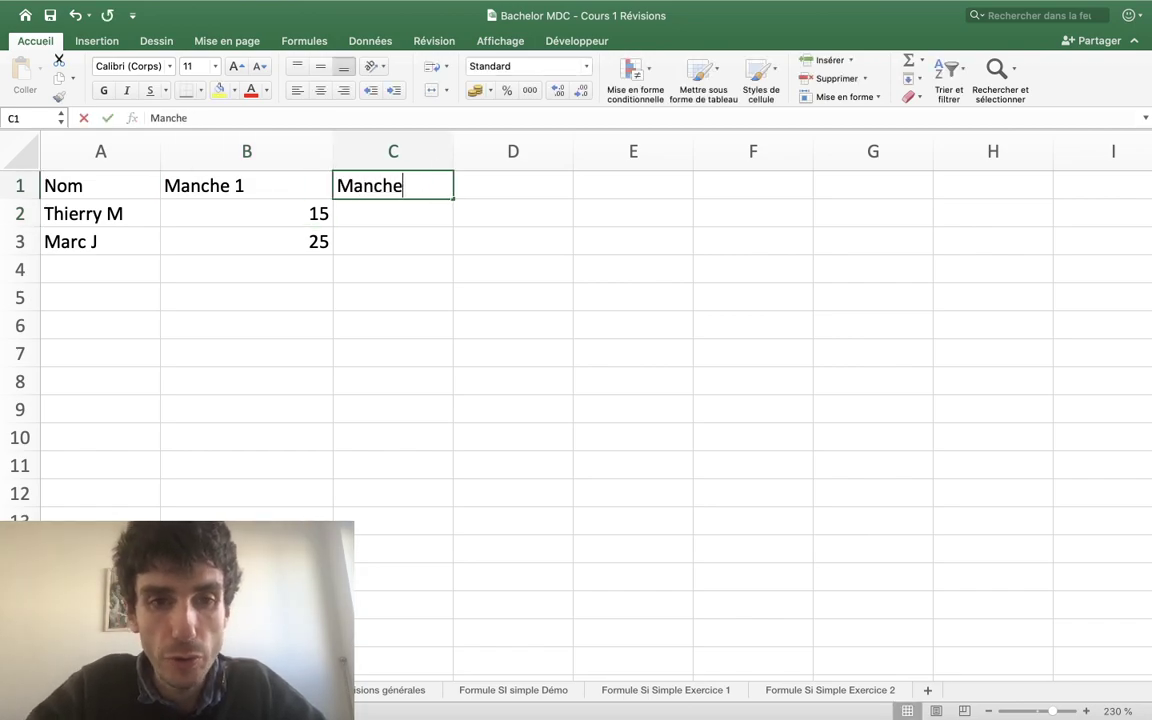
type(" 2")
key("Tab")
left_click(248, 213)
left_click(393, 213)
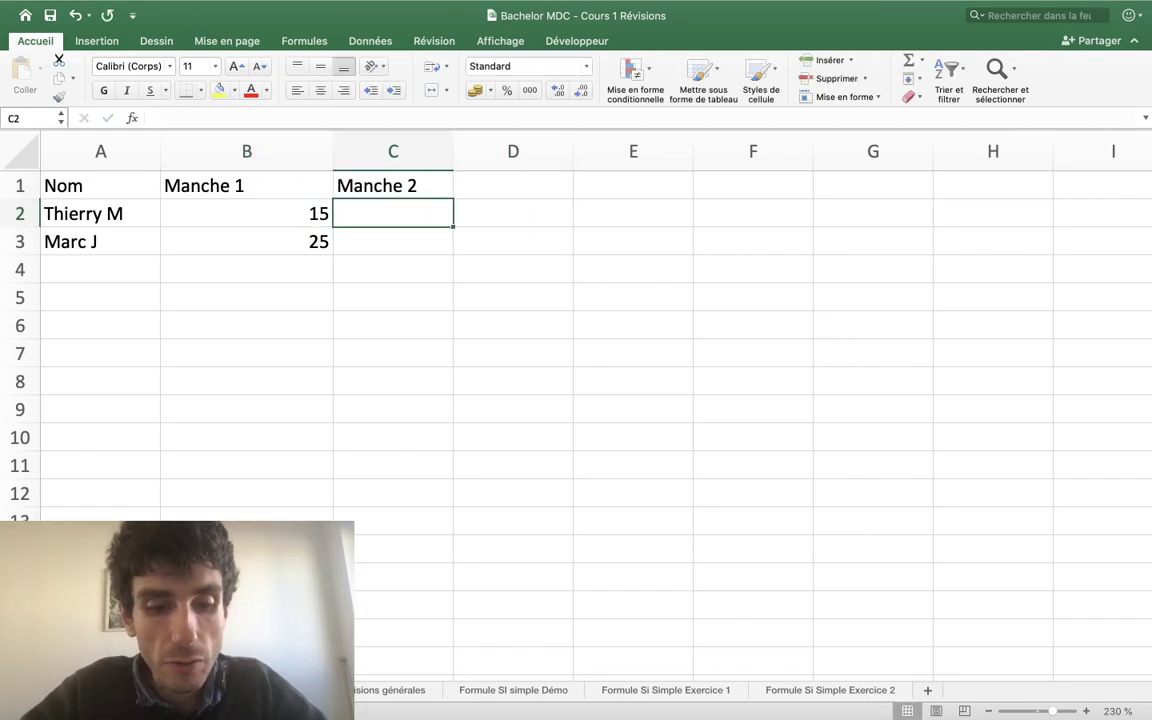
type("30")
key("Return")
type("22")
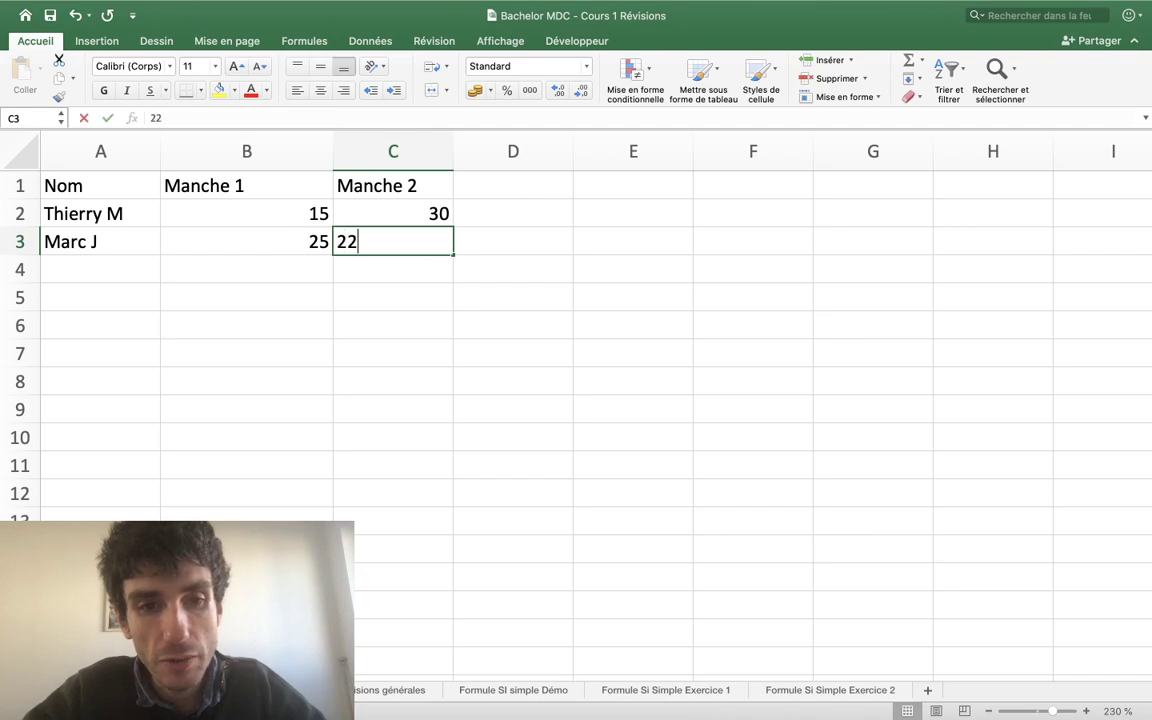
key("Return")
- Add the Total header in D1 and select the empty Total cell D2
key("Up")
key("Up")
key("Up")
key("Right")
type("Tot")
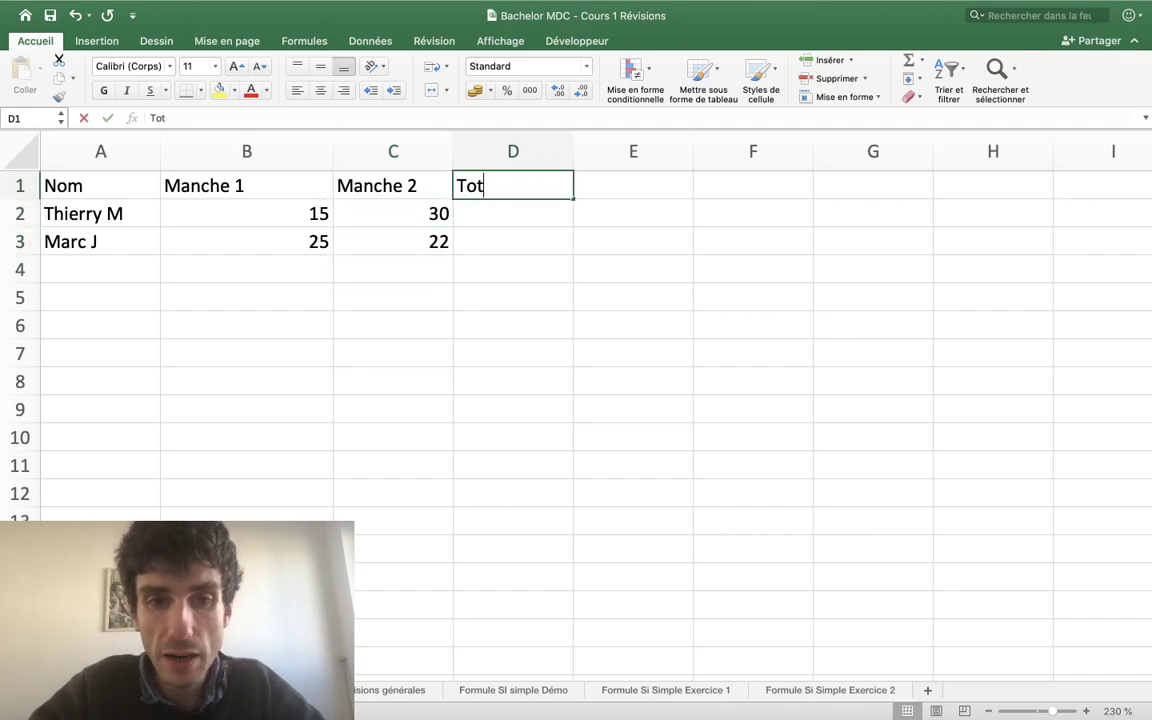
key("Return")
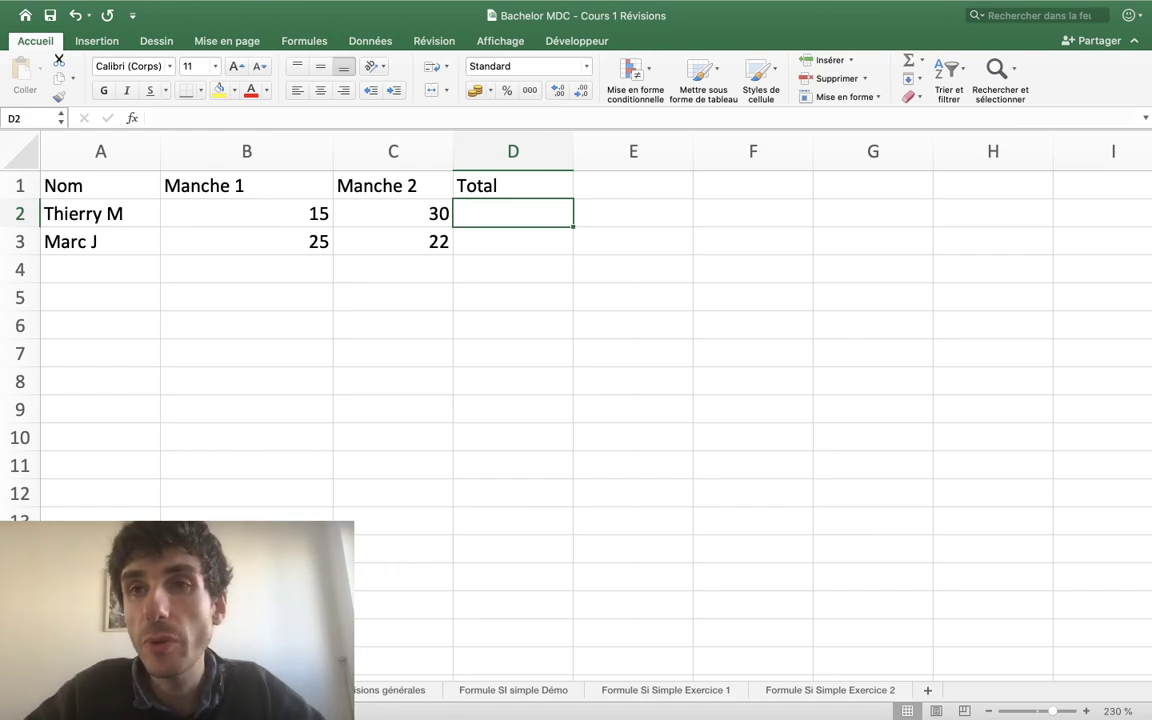
left_click(64, 213)
left_click(246, 213)
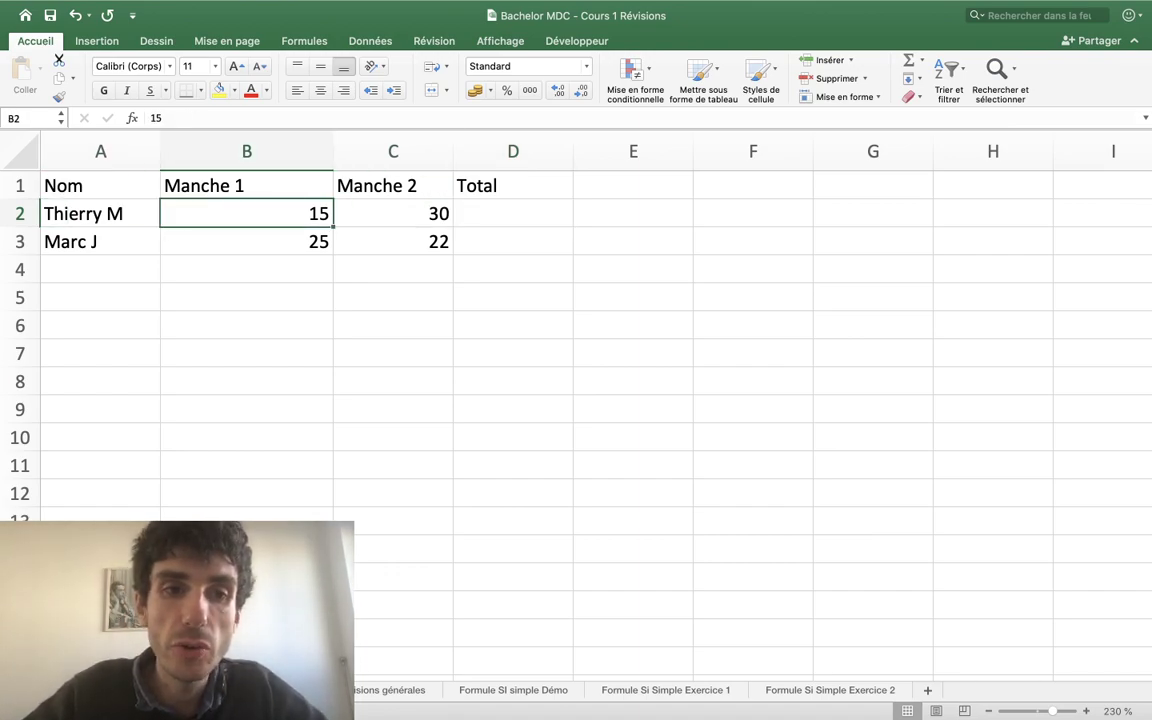
left_click(393, 213)
left_click(513, 213)
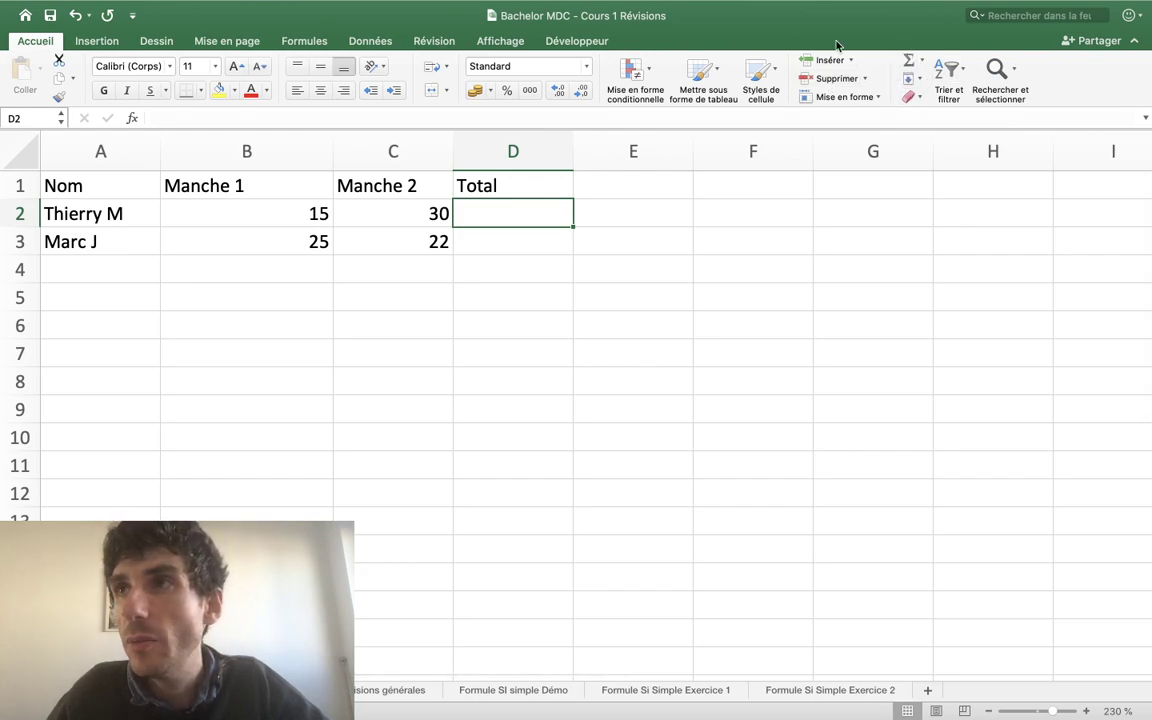
mouse_move(1108, 3)
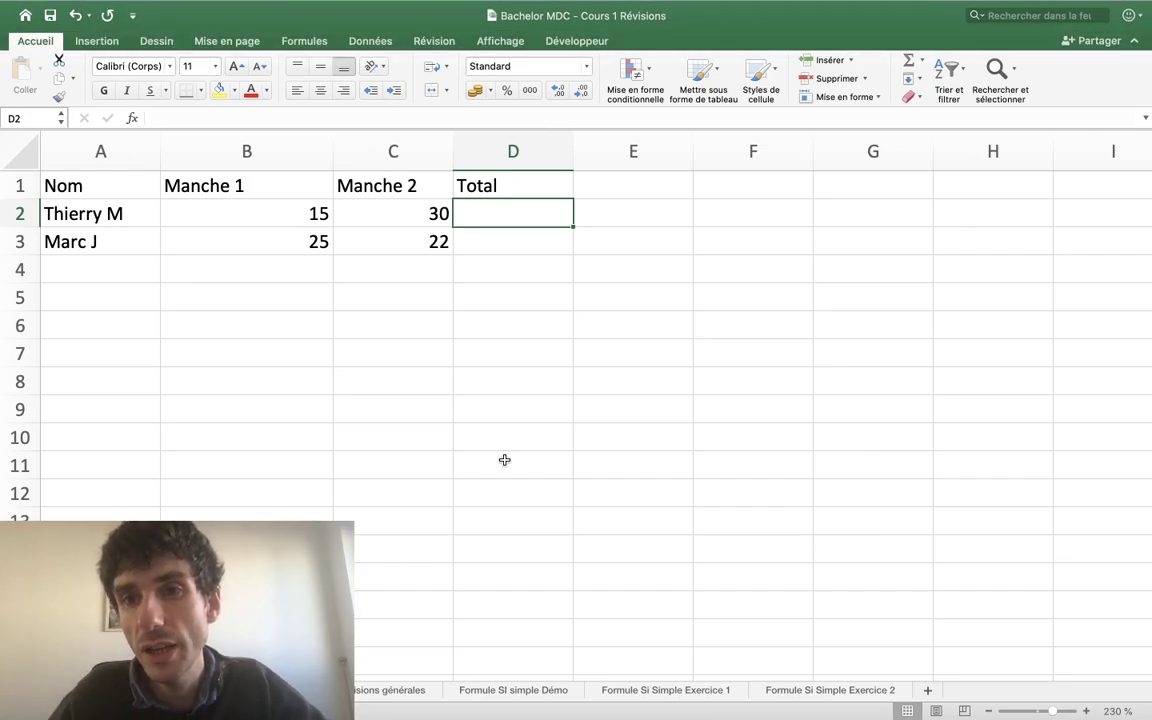
- Insert =SOMME(B2:C2) in D2 with AutoSum, giving a total of 45
left_click(910, 60)
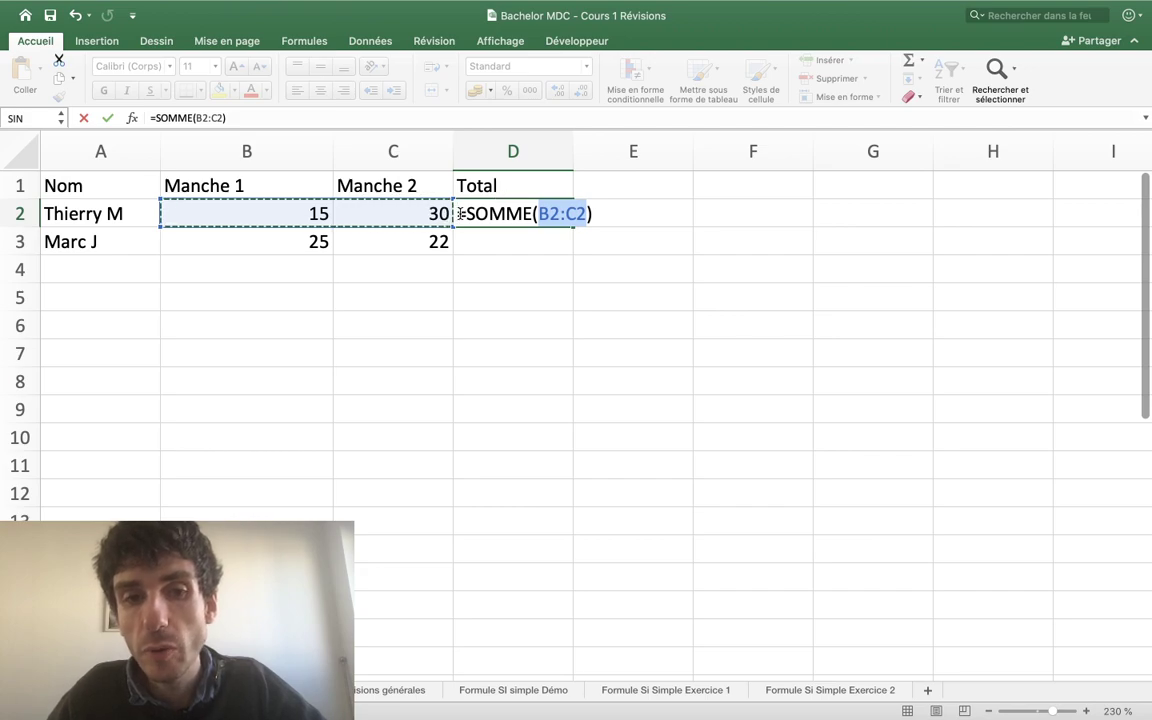
left_click_drag(460, 213, 582, 213)
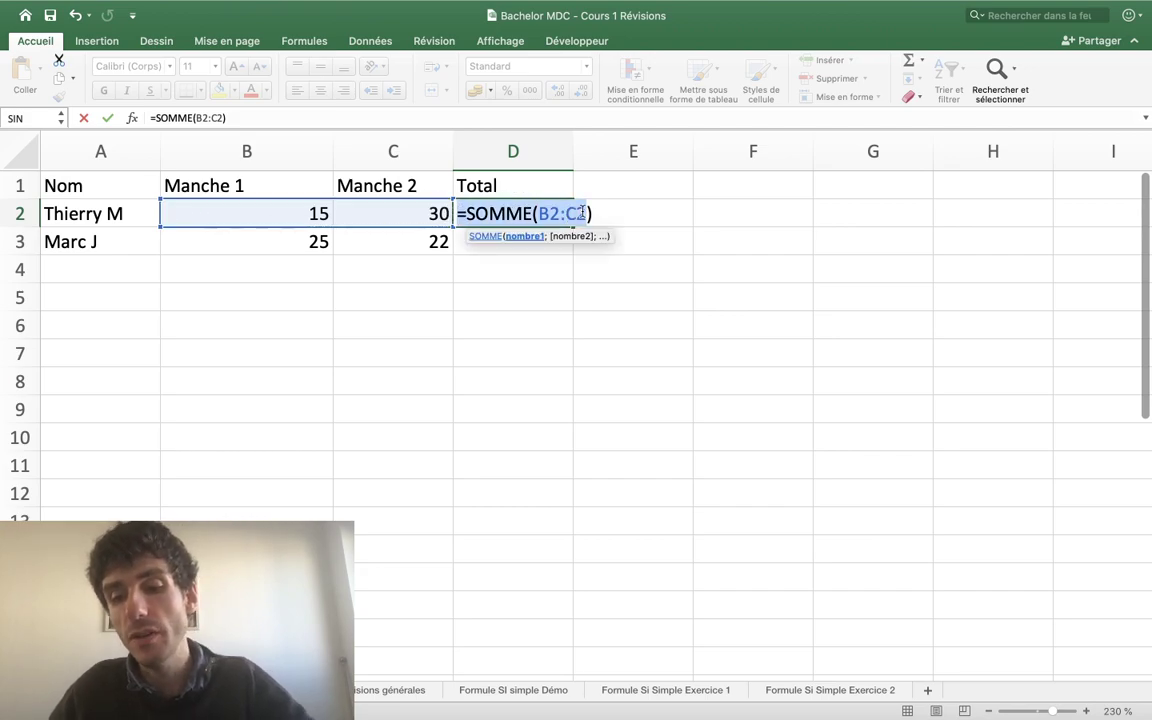
key("Return")
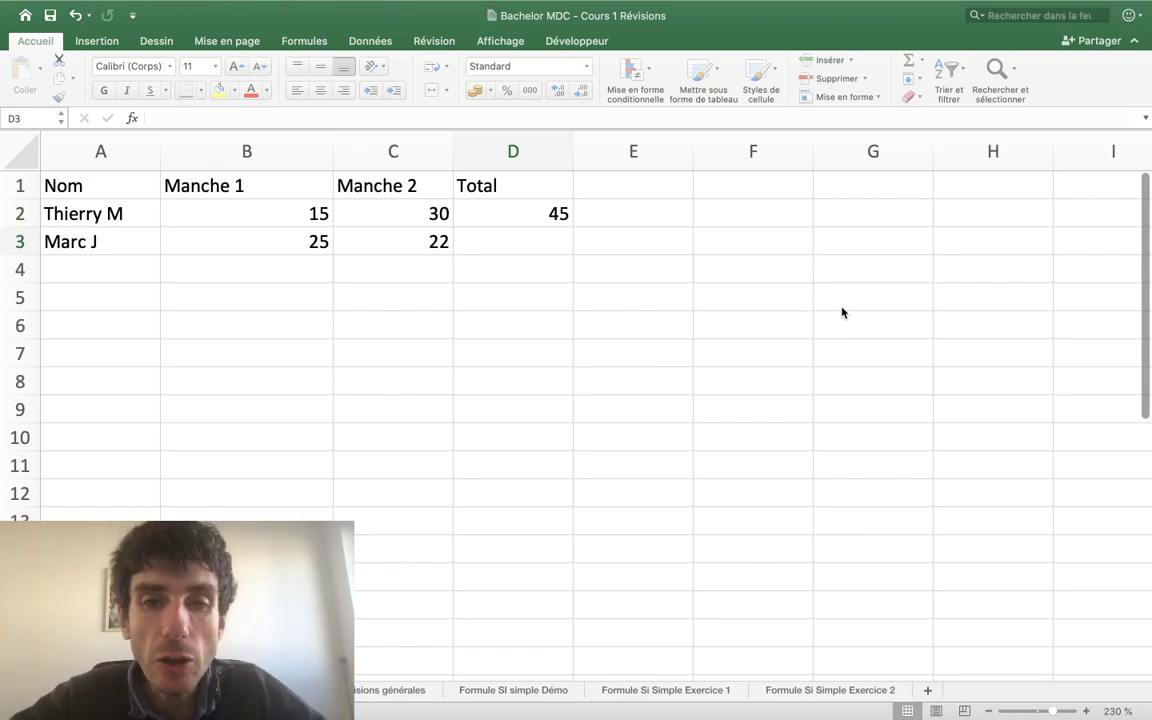
left_click(530, 237)
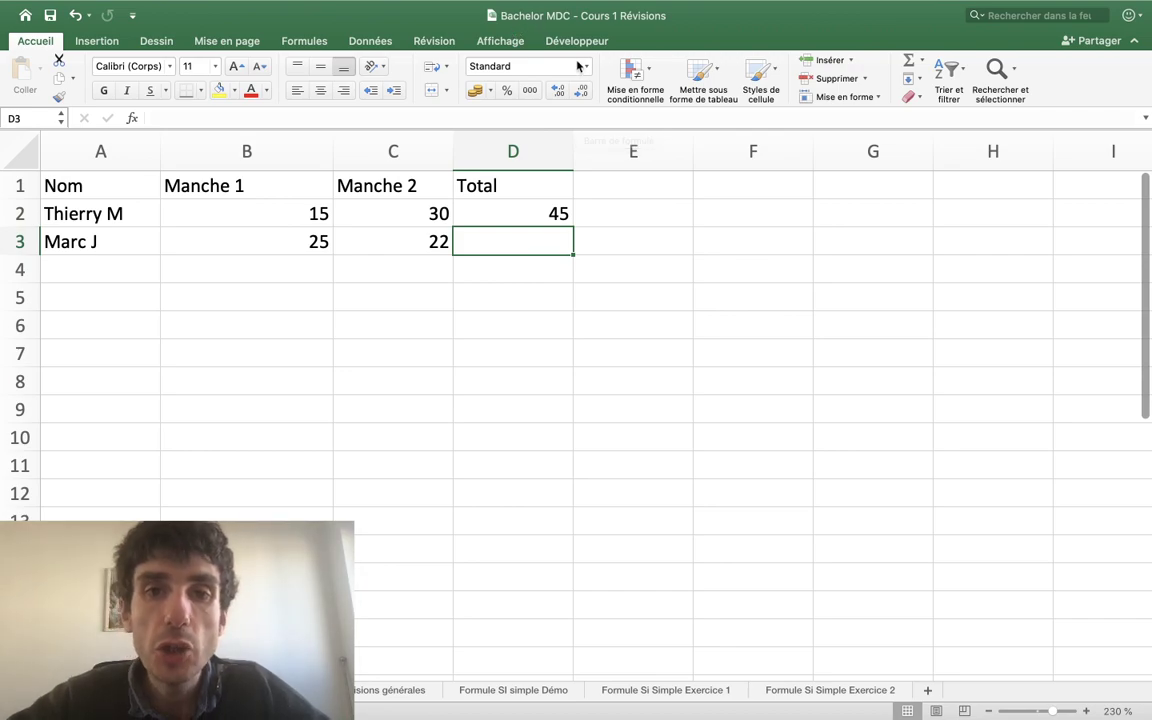
left_click(524, 64)
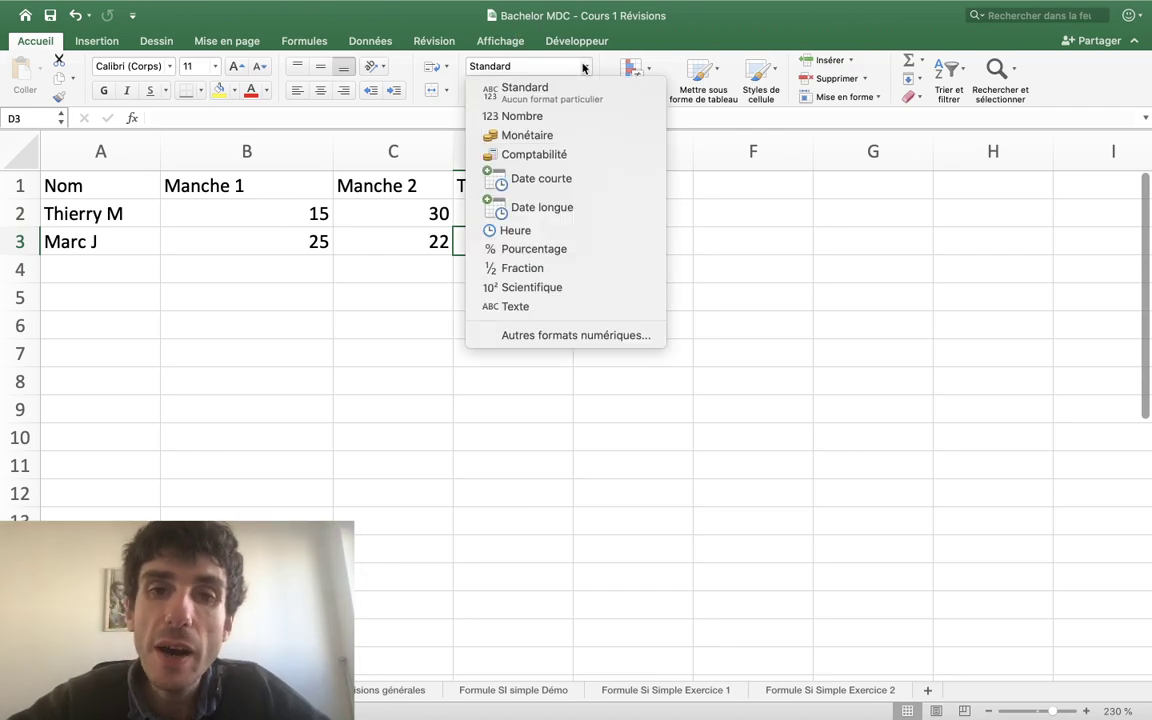
left_click(341, 128)
type("bonjour")
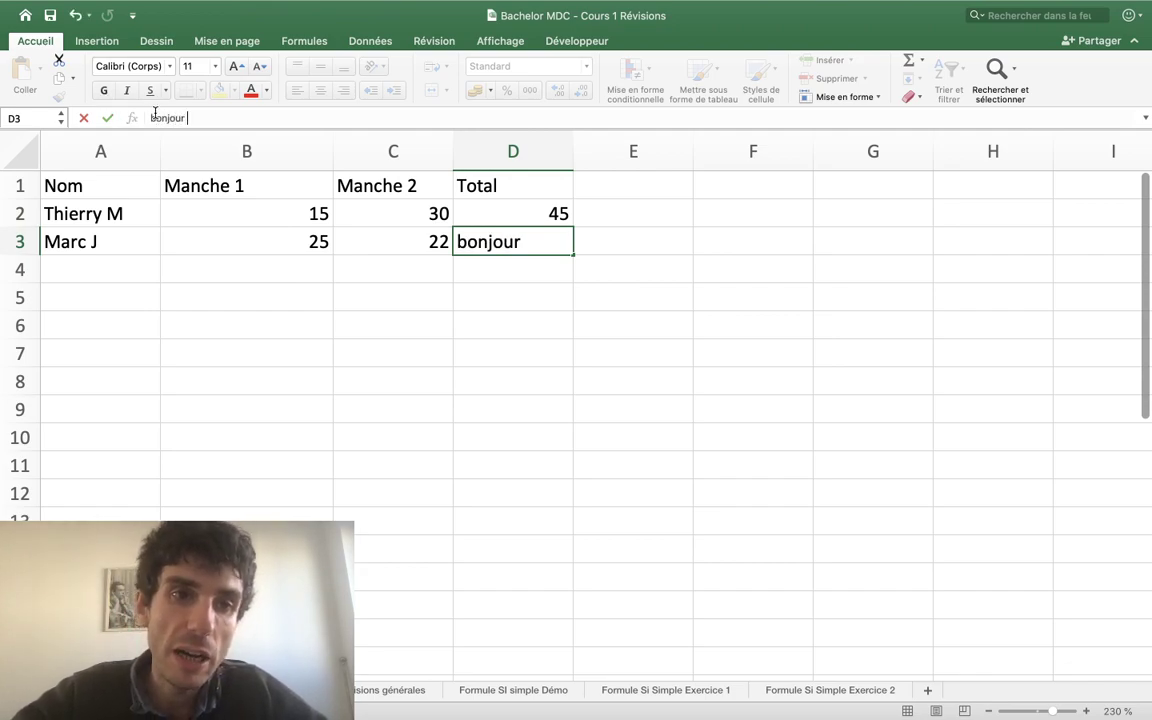
key("Return")
key("Up")
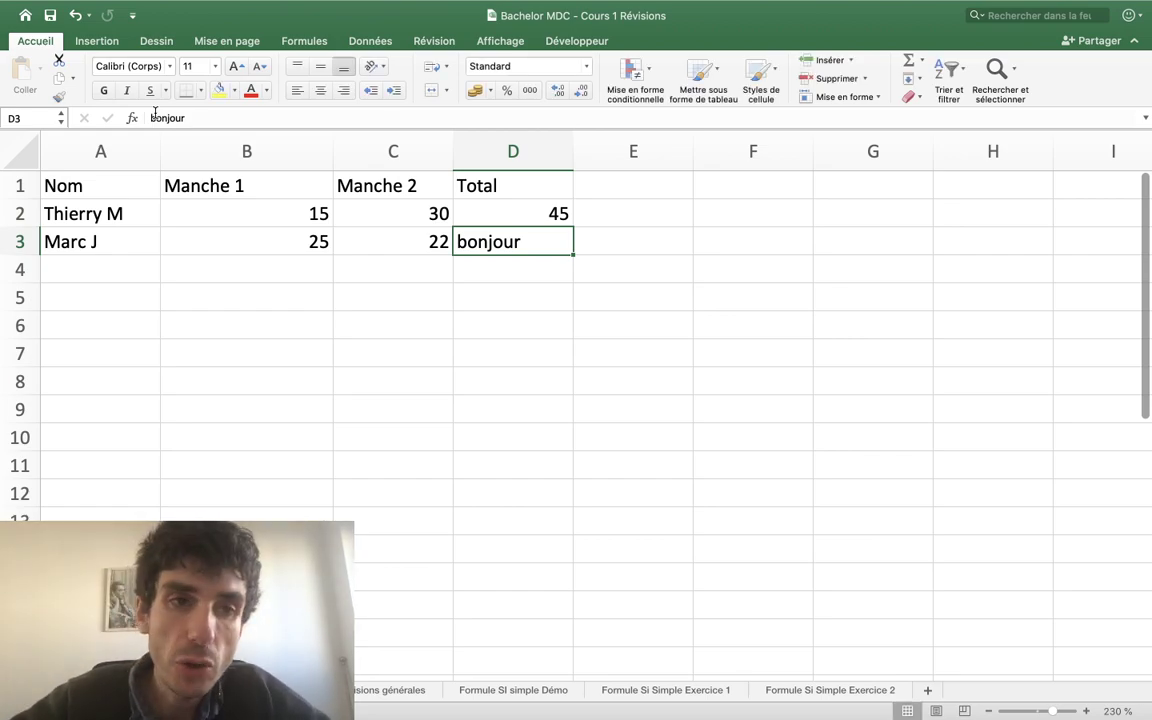
type("=")
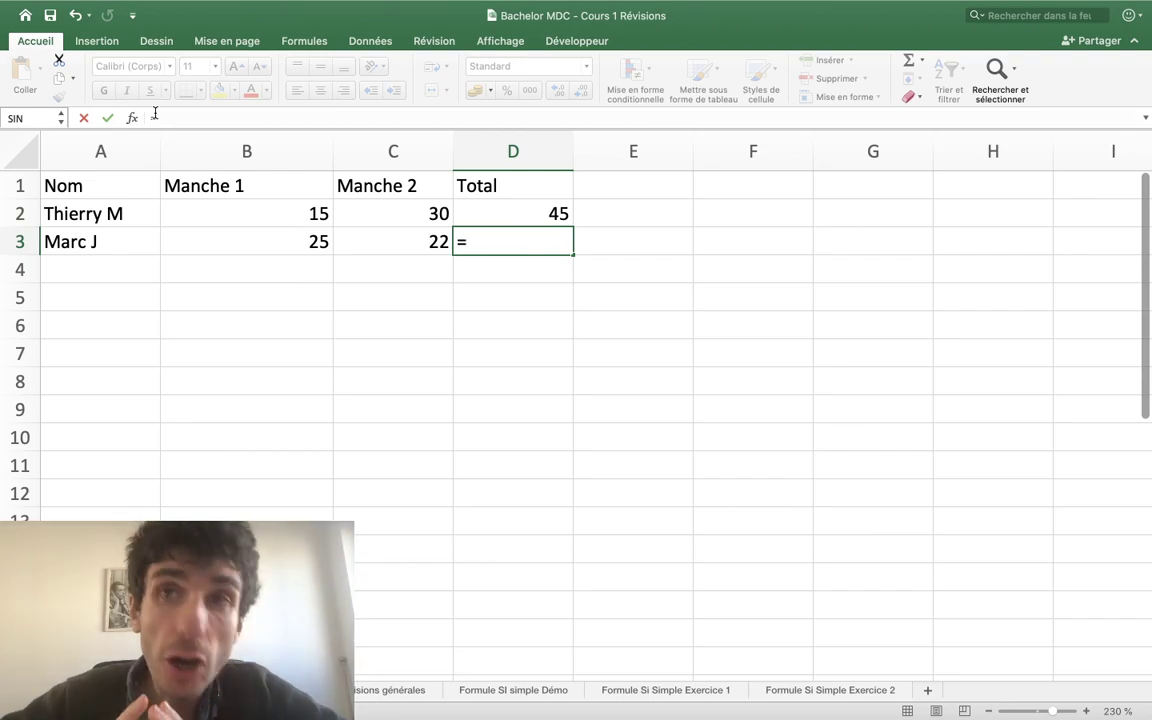
key("BackSpace")
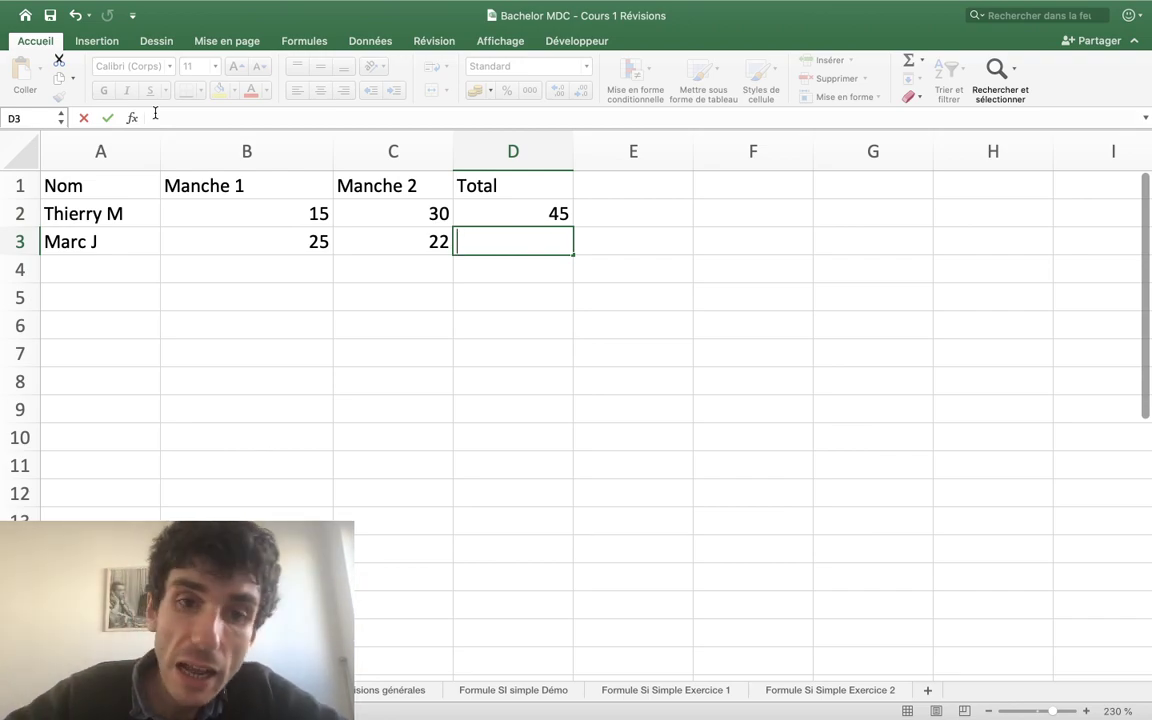
key("Escape")
key("Down")
key("Up")
type("Bon")
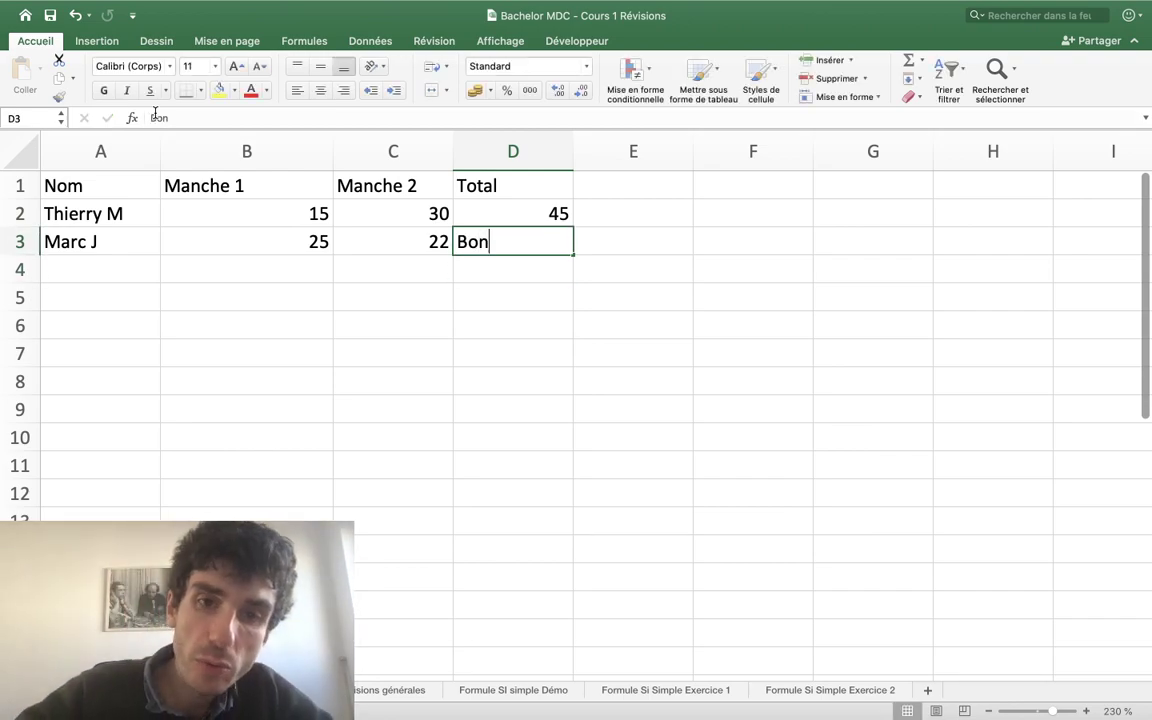
type("jour")
key("Return")
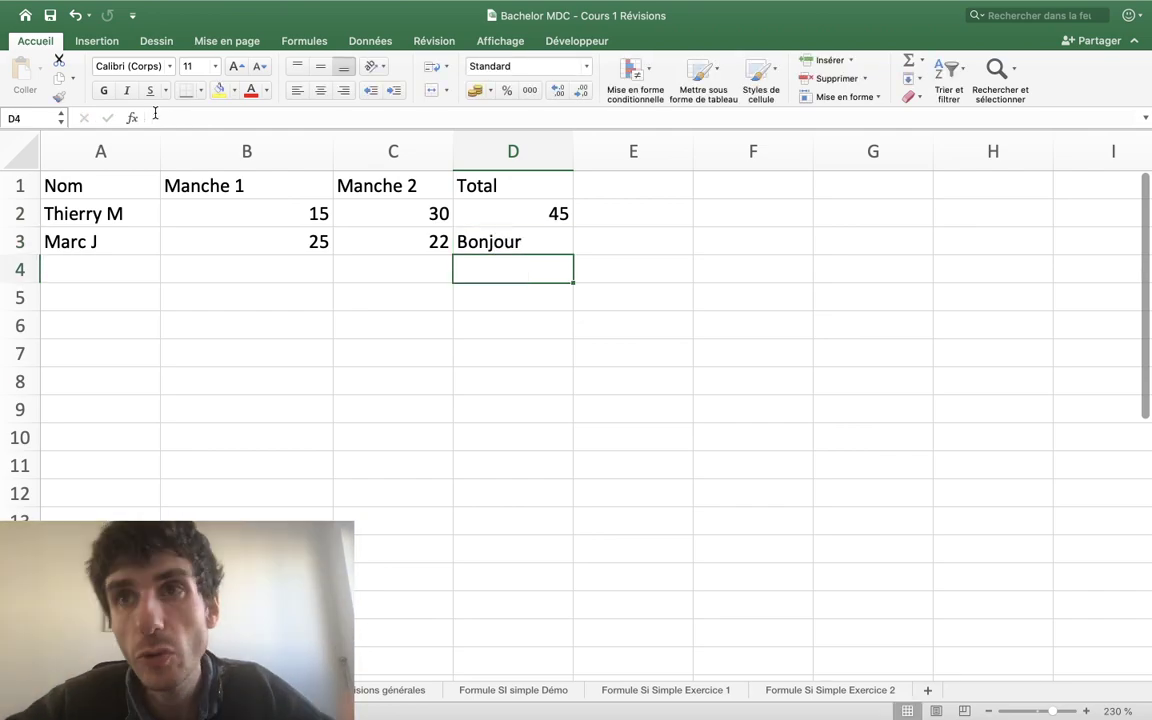
key("Up")
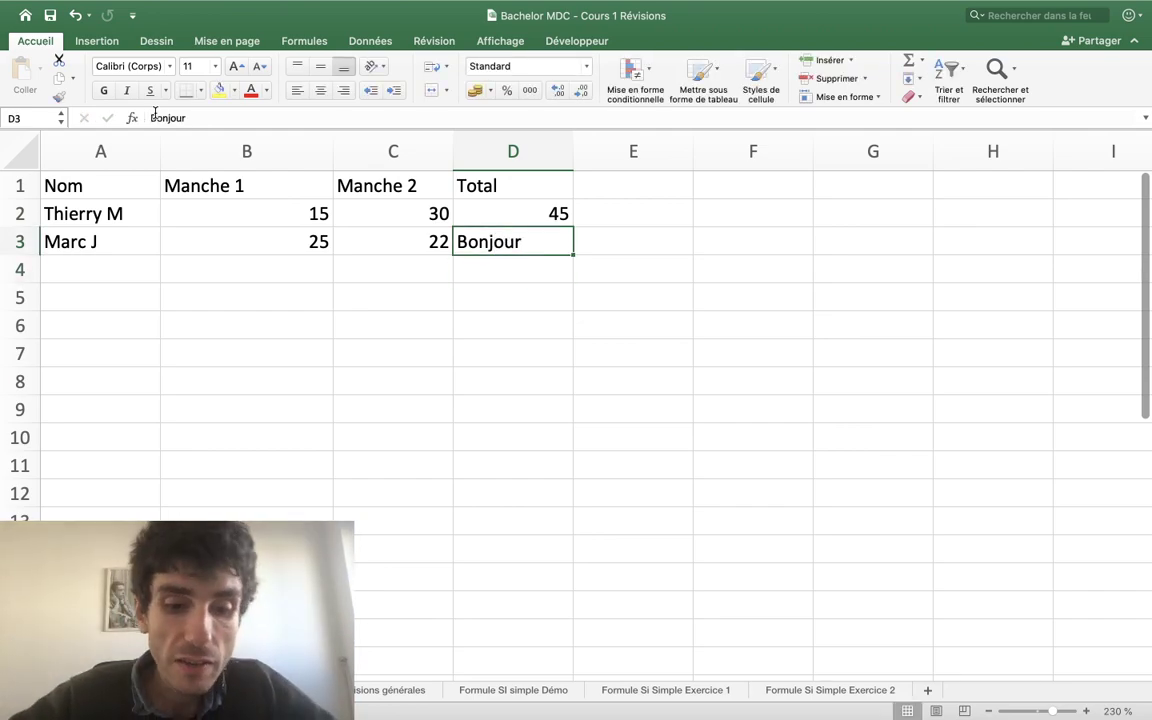
type("232")
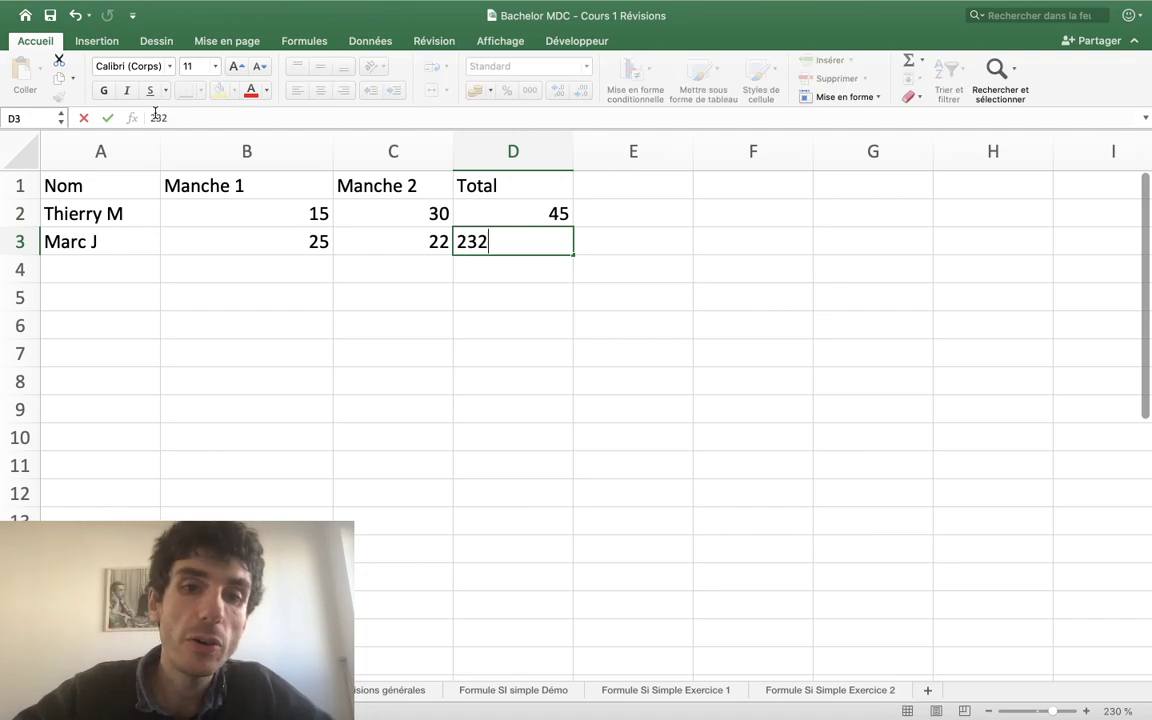
type("32")
key("Return")
key("super+z")
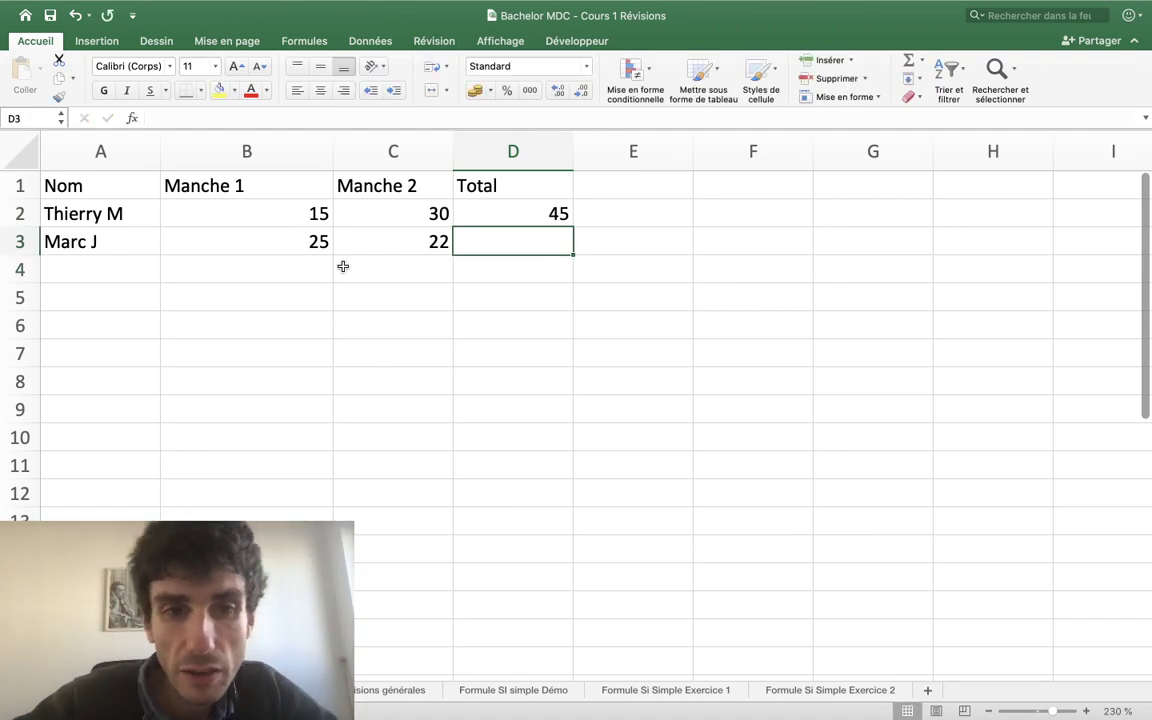
- Enter =SOMME(B3) in the second player's Total cell D3, showing 25
scroll(342, 210, "up", 1)
scroll(342, 210, "up", 1)
scroll(342, 208, "up", 1)
scroll(341, 206, "up", 1)
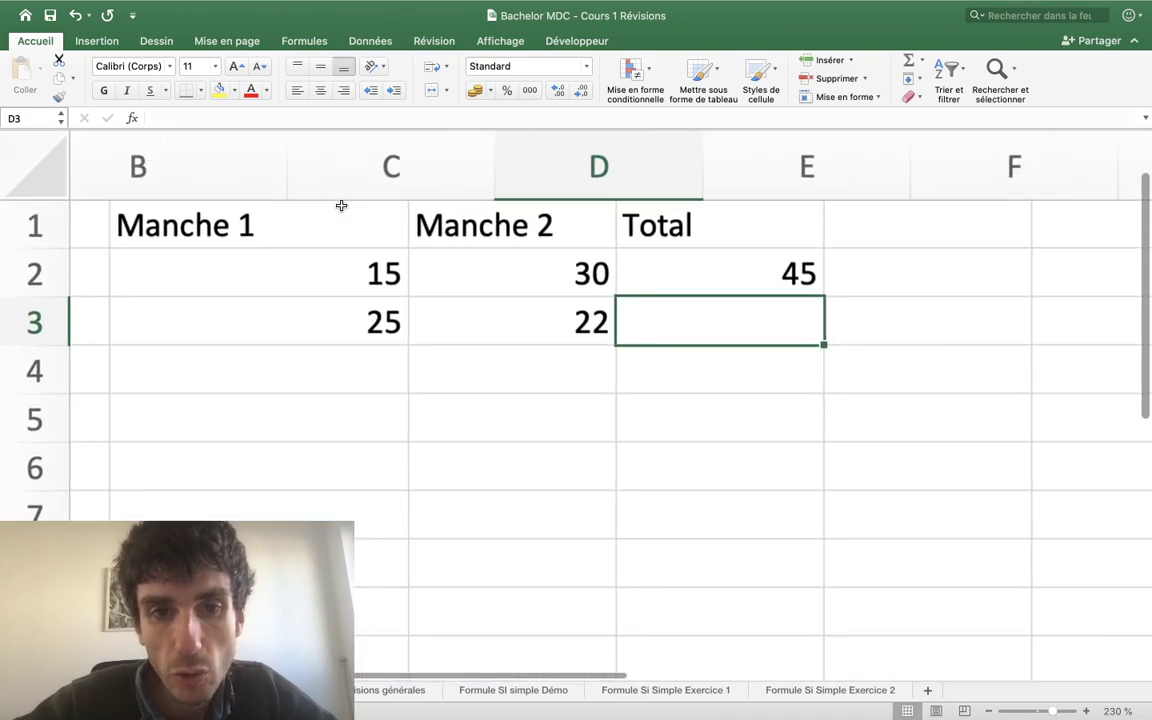
scroll(341, 205, "up", 1)
scroll(341, 206, "up", 2)
type("=")
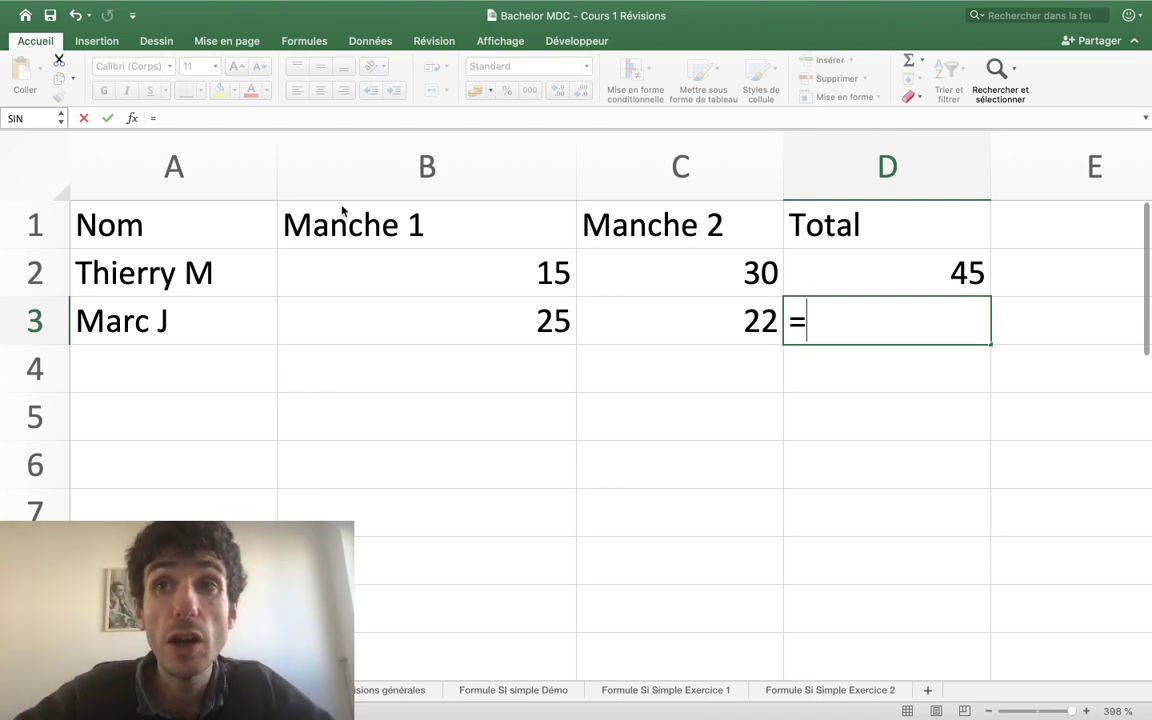
type("somm")
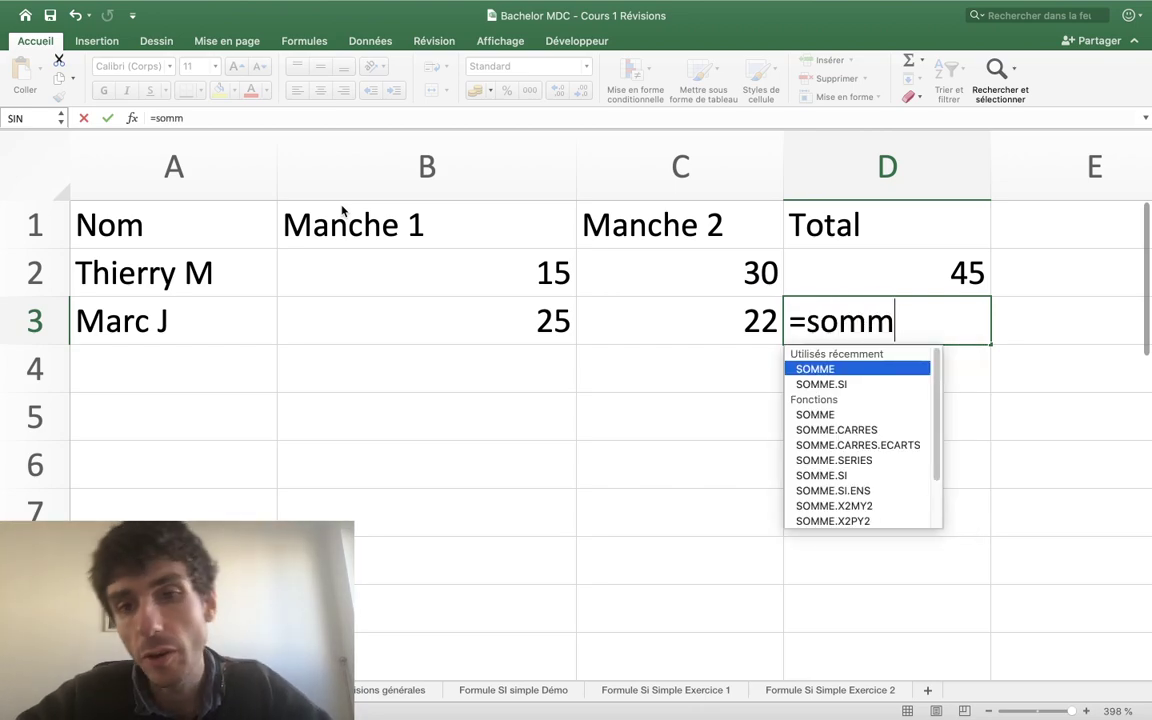
type("e(")
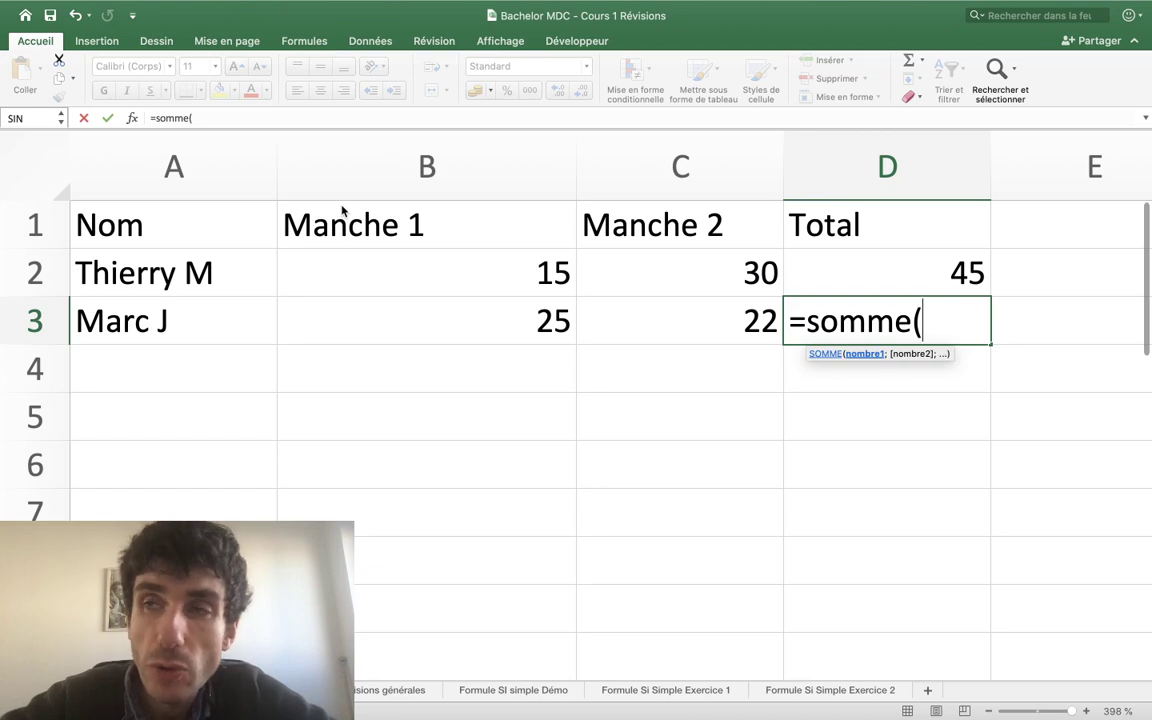
key("BackSpace")
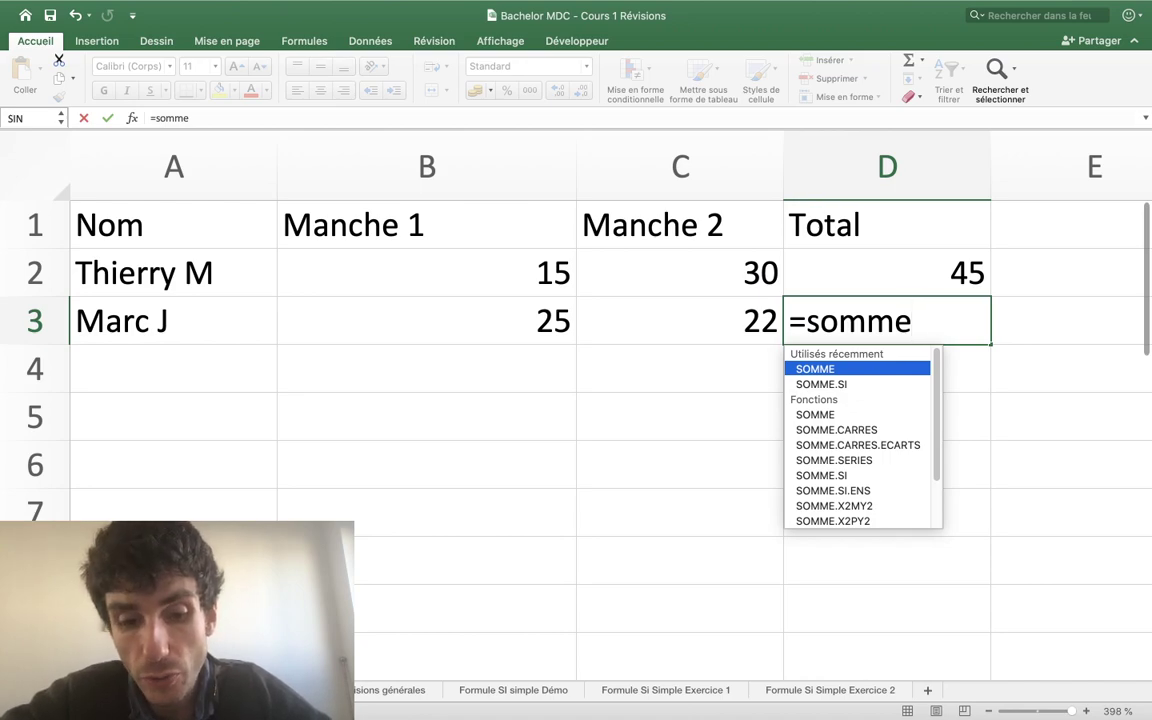
type("(")
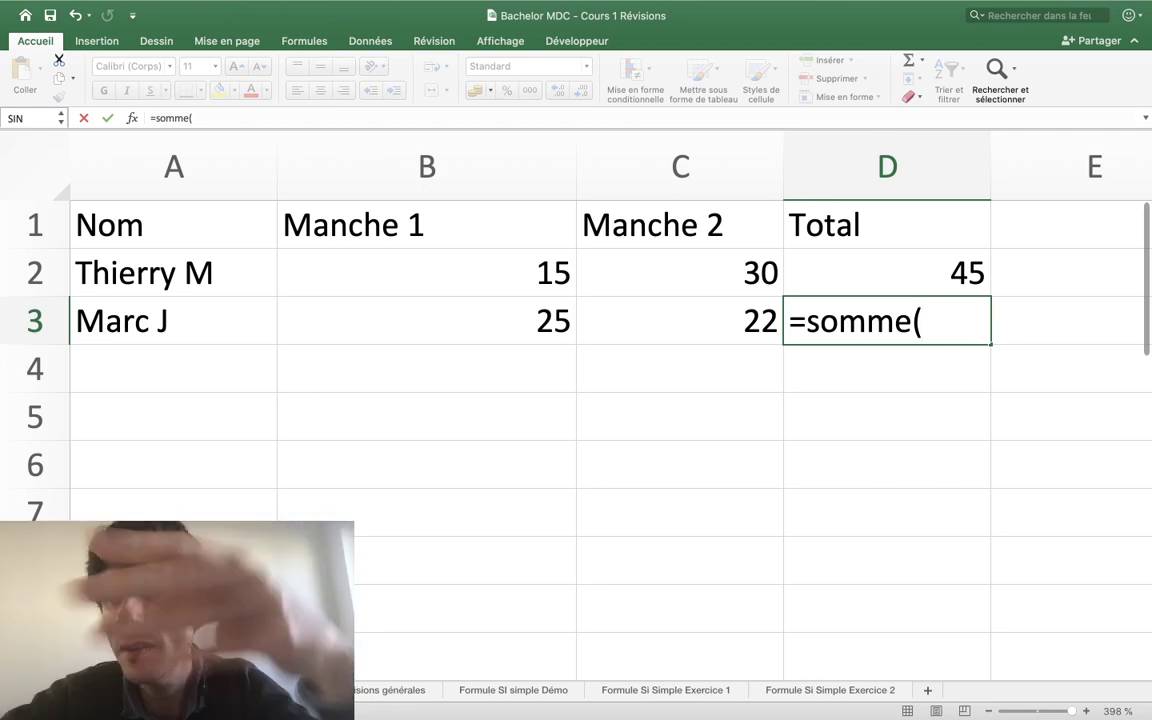
left_click(519, 329)
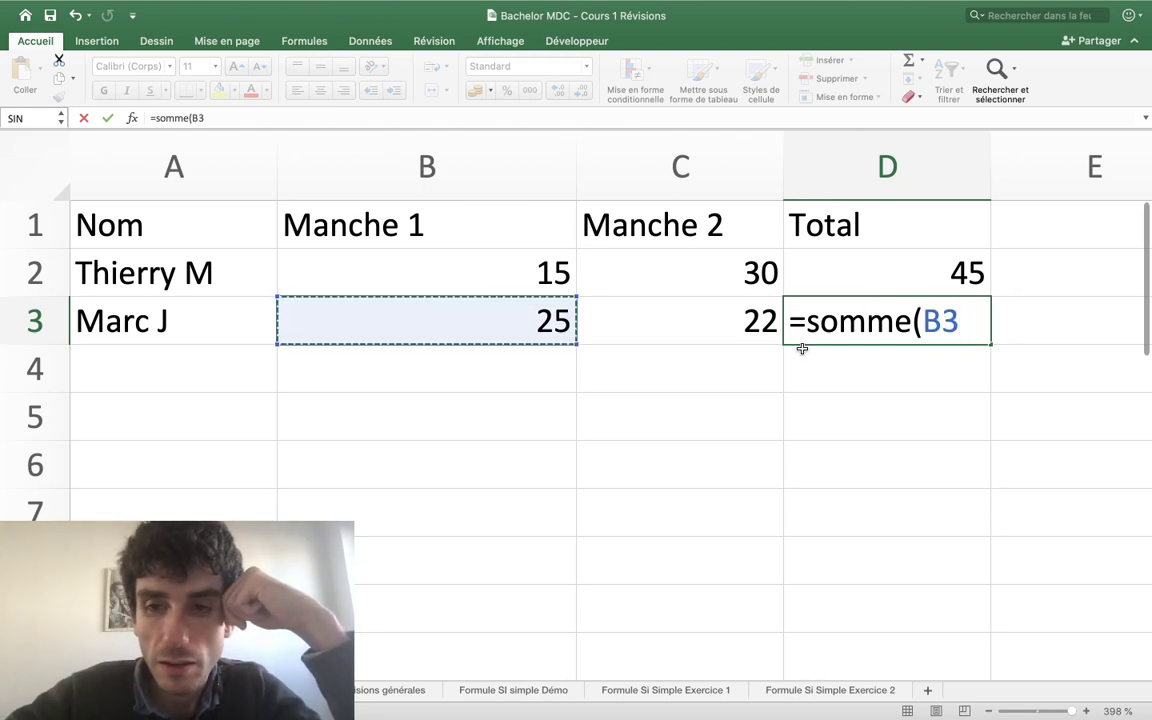
type(")")
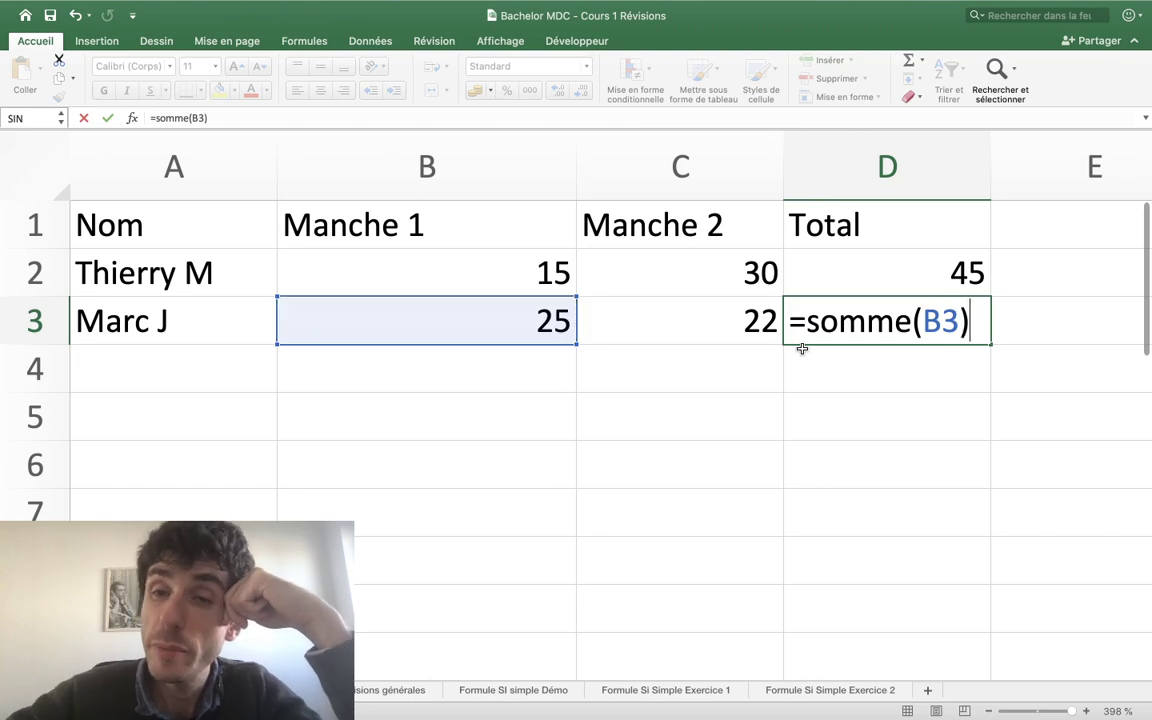
key("Return")
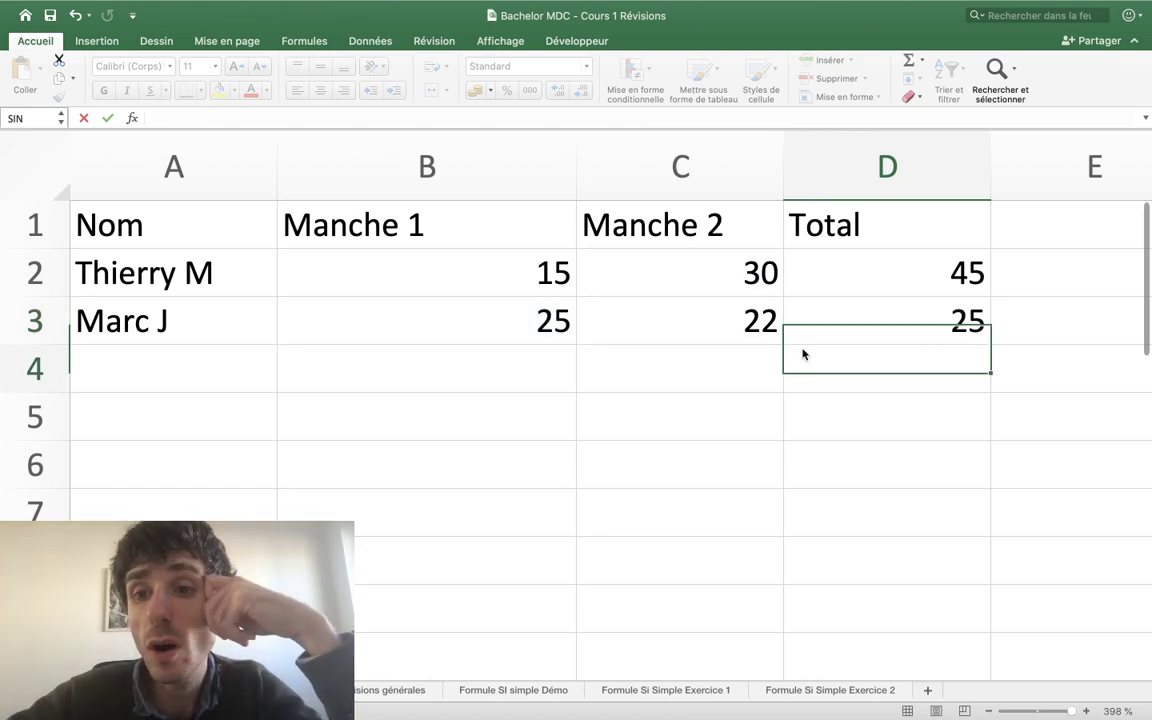
key("Up")
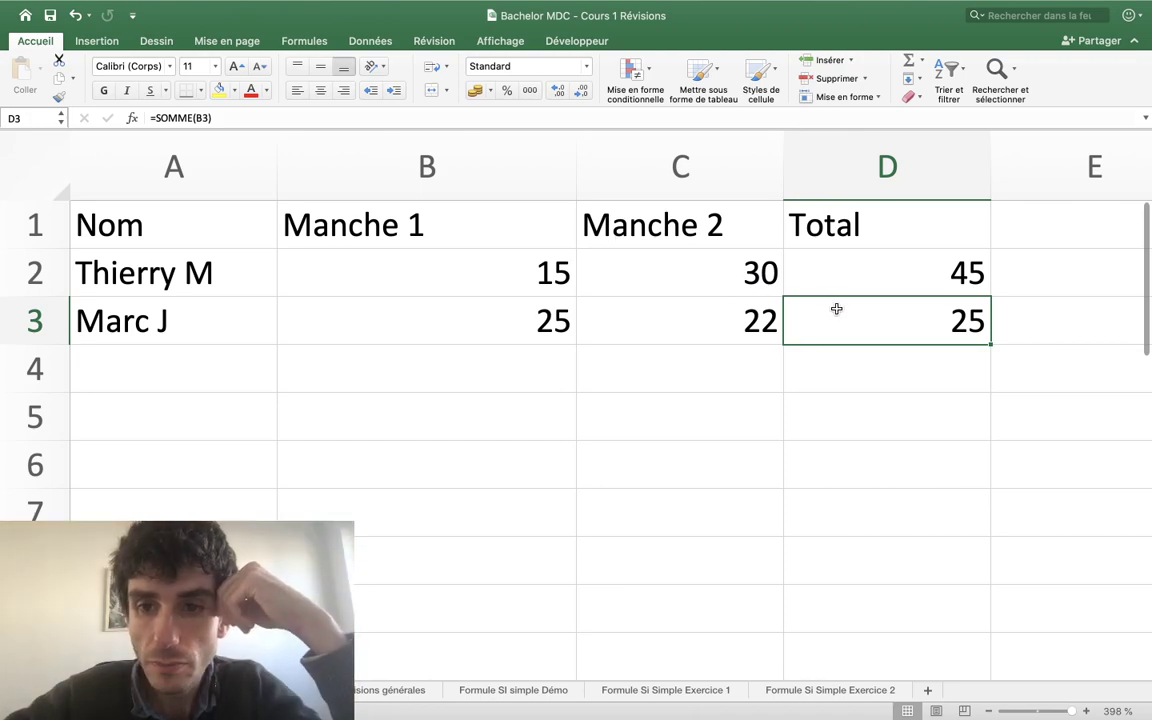
- Extend D3's formula to =SOMME(B3;C3) giving 47, then delete D3's contents
double_click(837, 314)
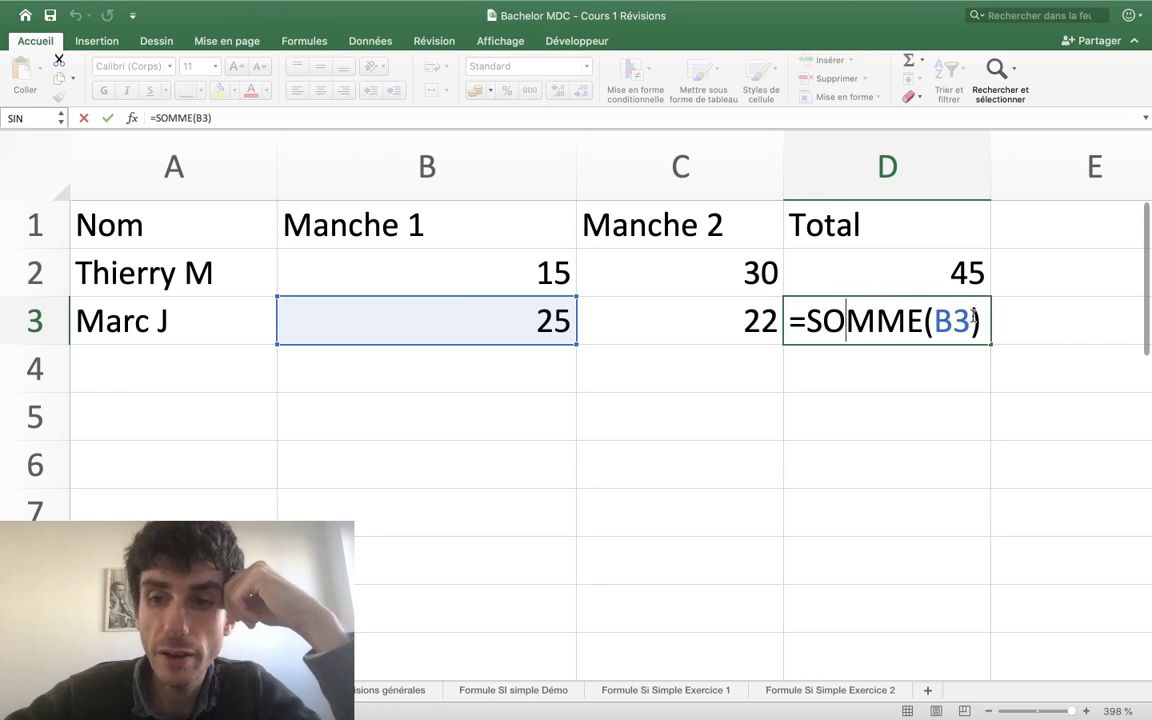
left_click(974, 318)
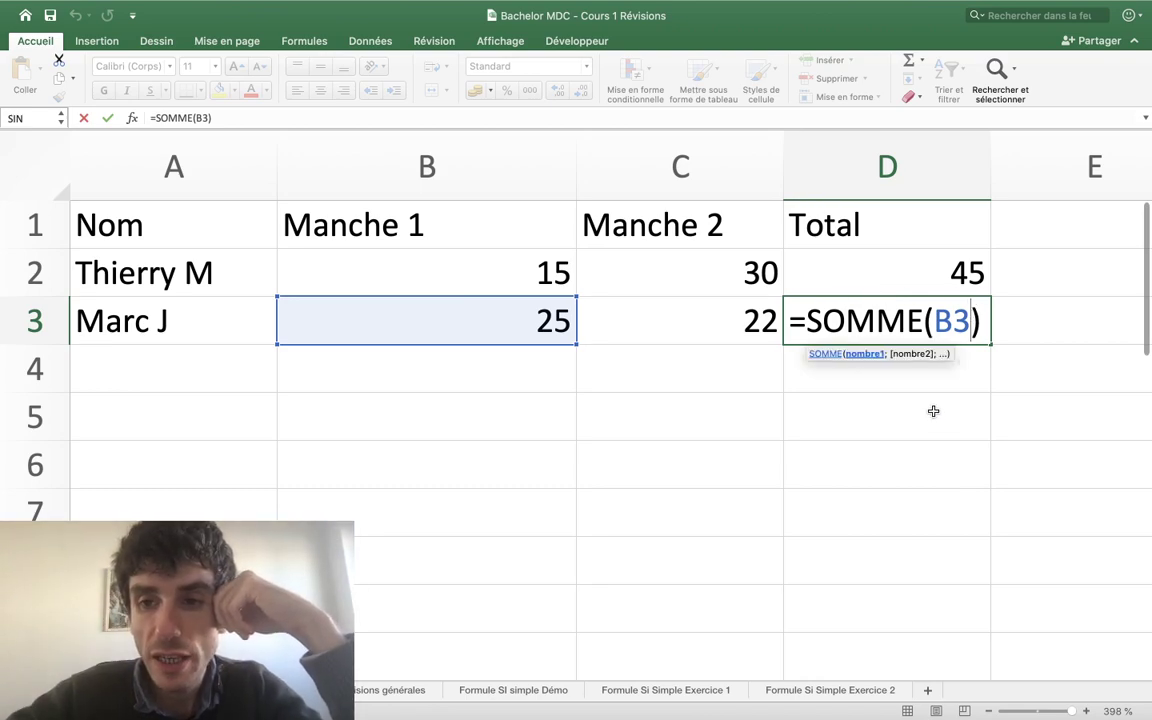
type(";")
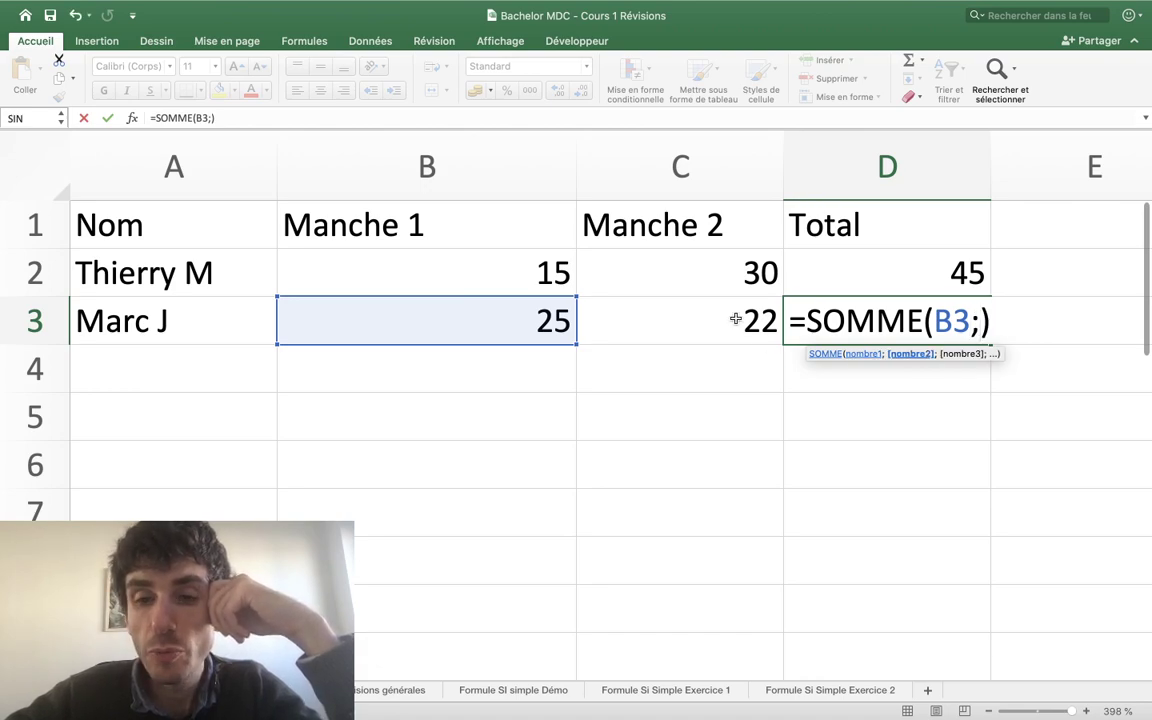
left_click(735, 318)
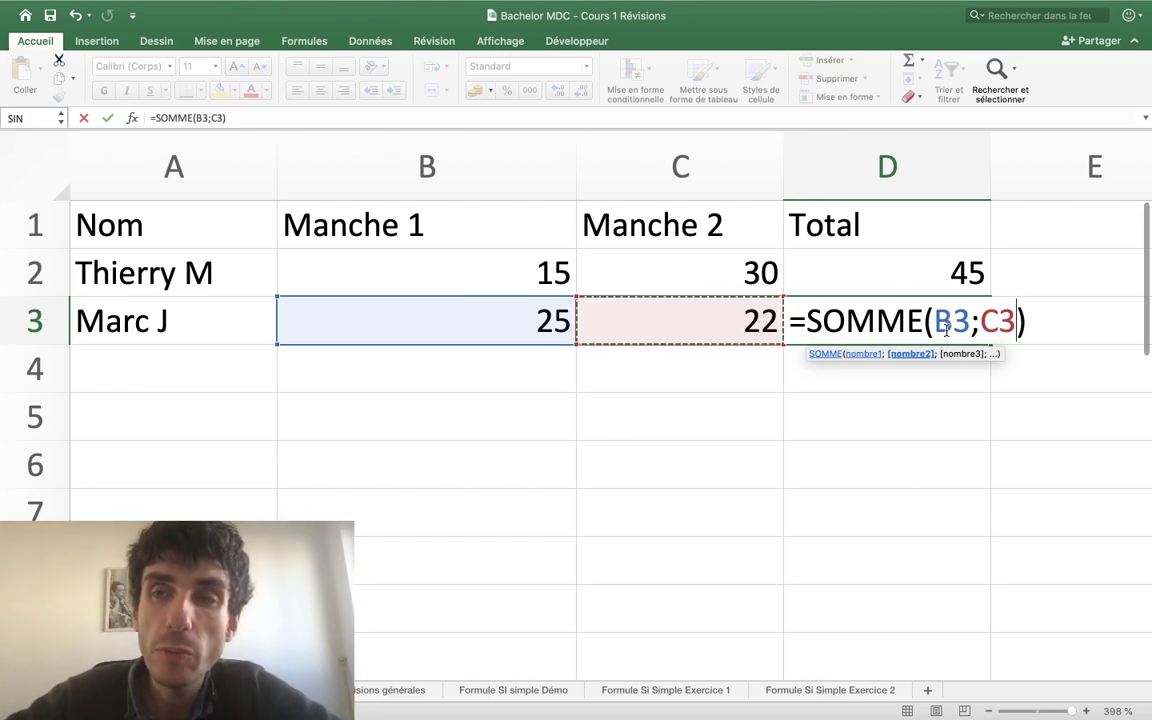
key("Return")
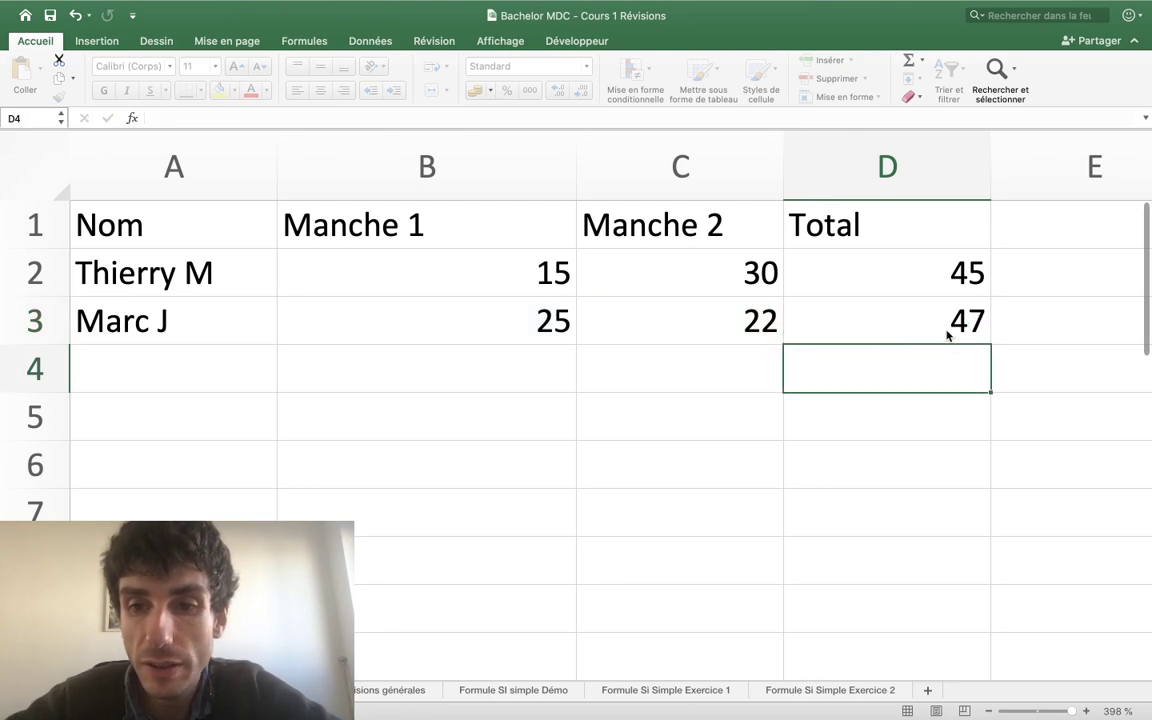
left_click(947, 336)
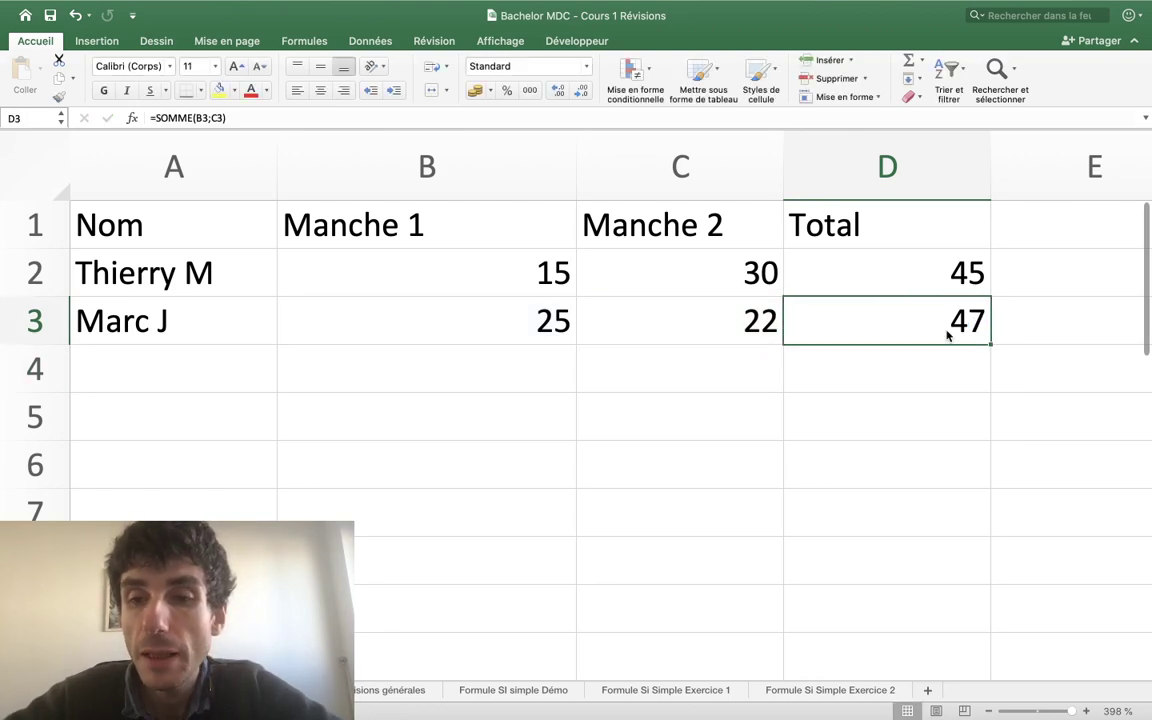
key("Delete")
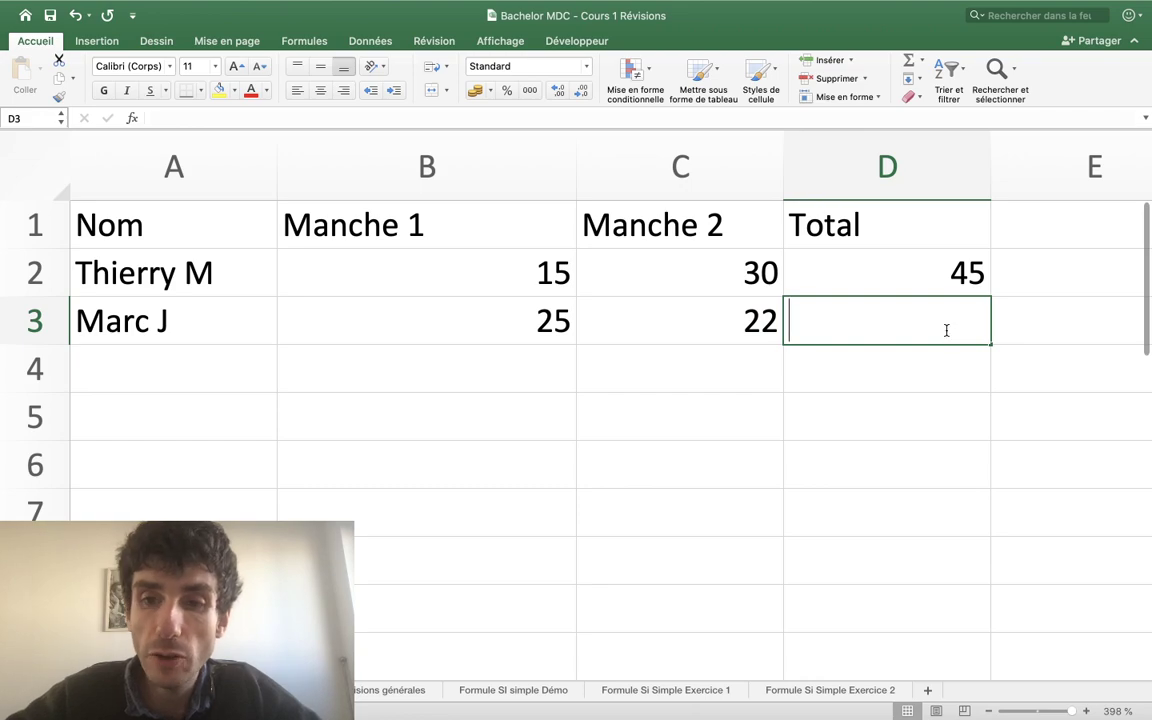
- Enter =B3+C3 in D3 to add the second player's two rounds
type("=")
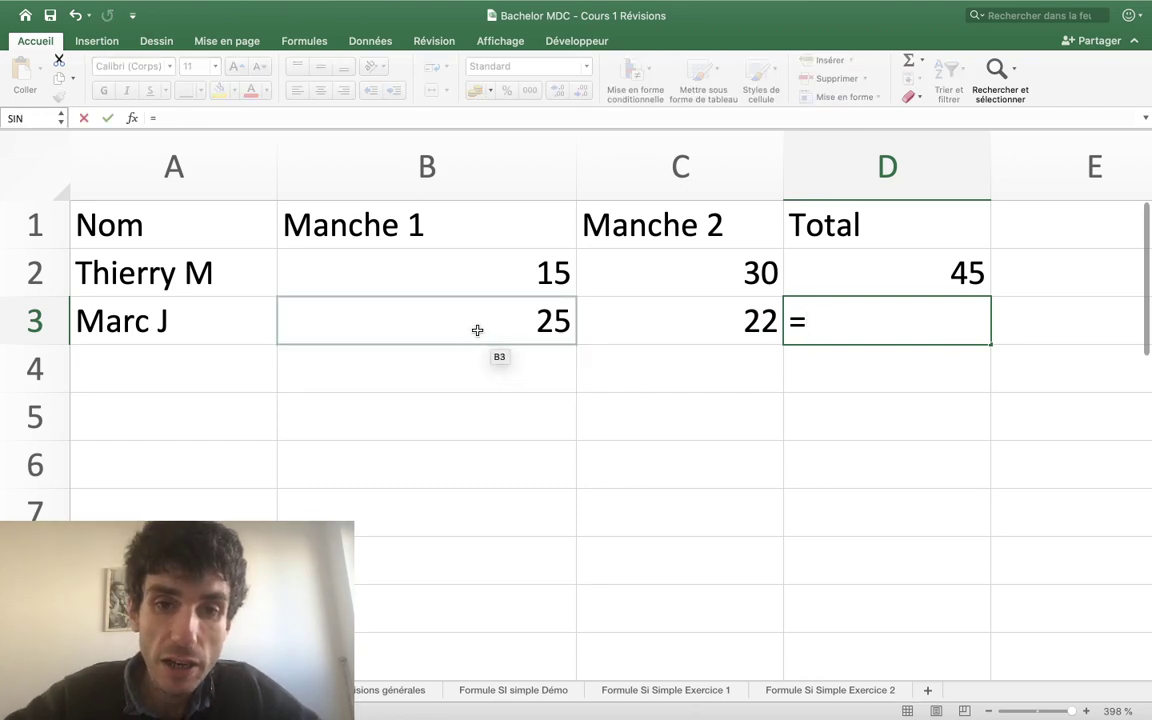
left_click(478, 330)
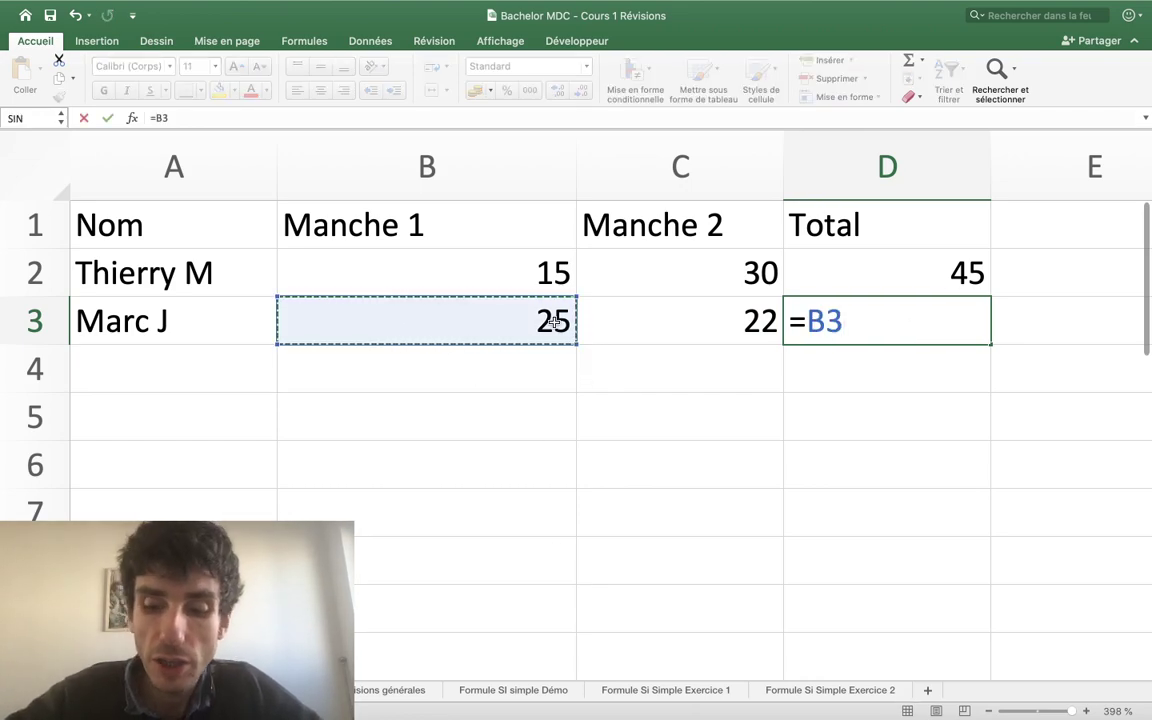
type("+")
left_click(695, 325)
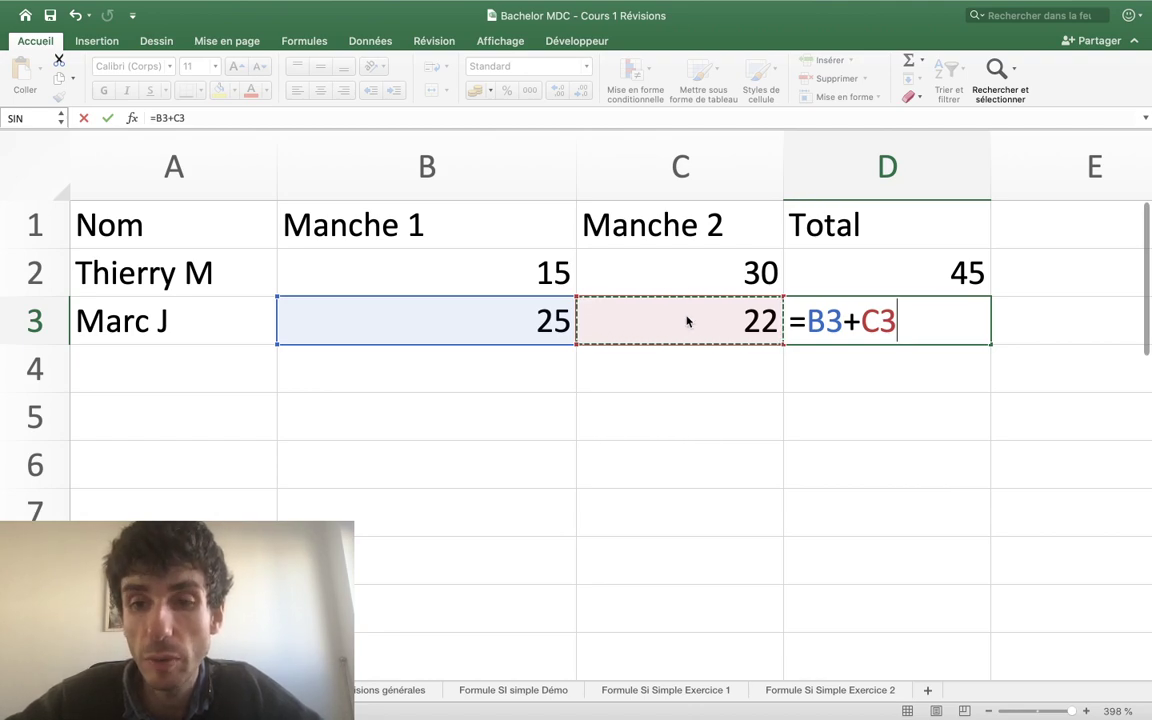
key("Return")
key("Up")
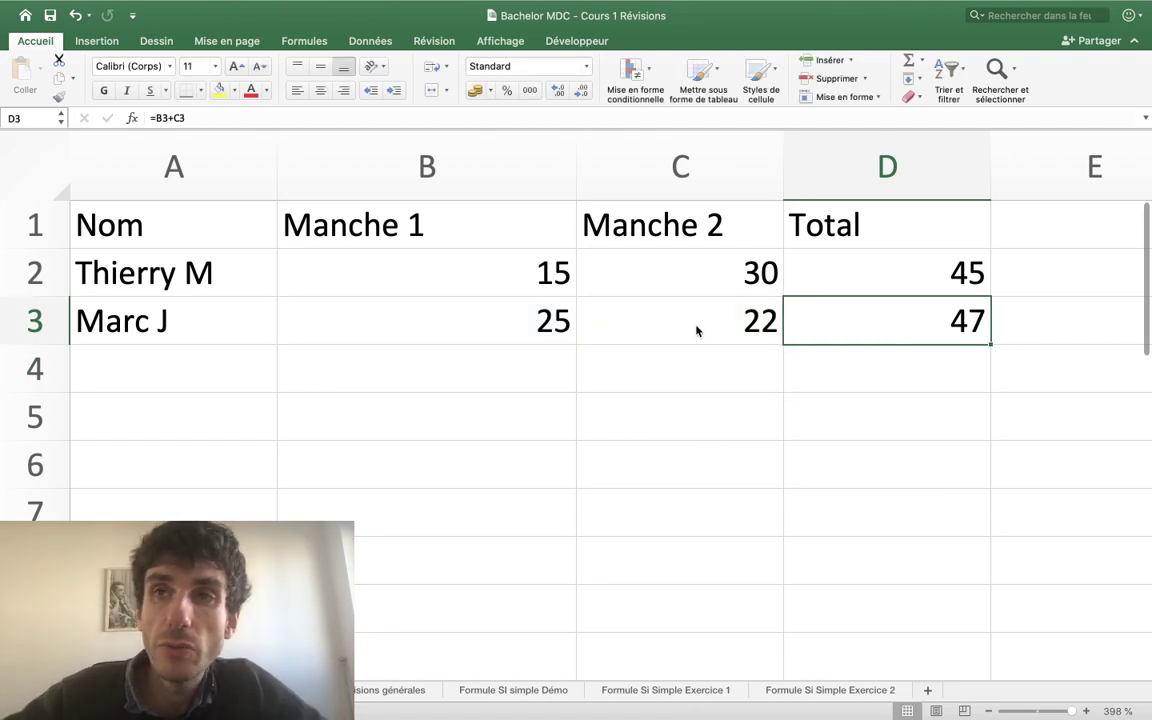
- Replace D3's formula with =SOMME(B3;C3), using a semicolon separator, showing 47
type("=")
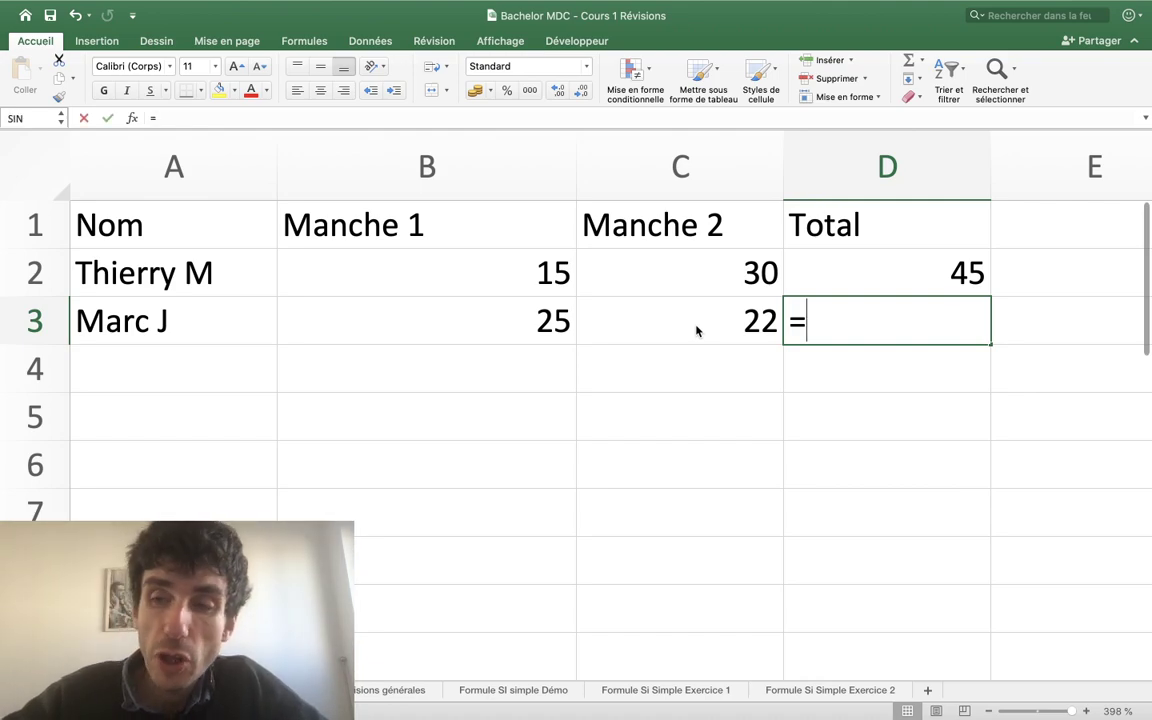
type("somme(")
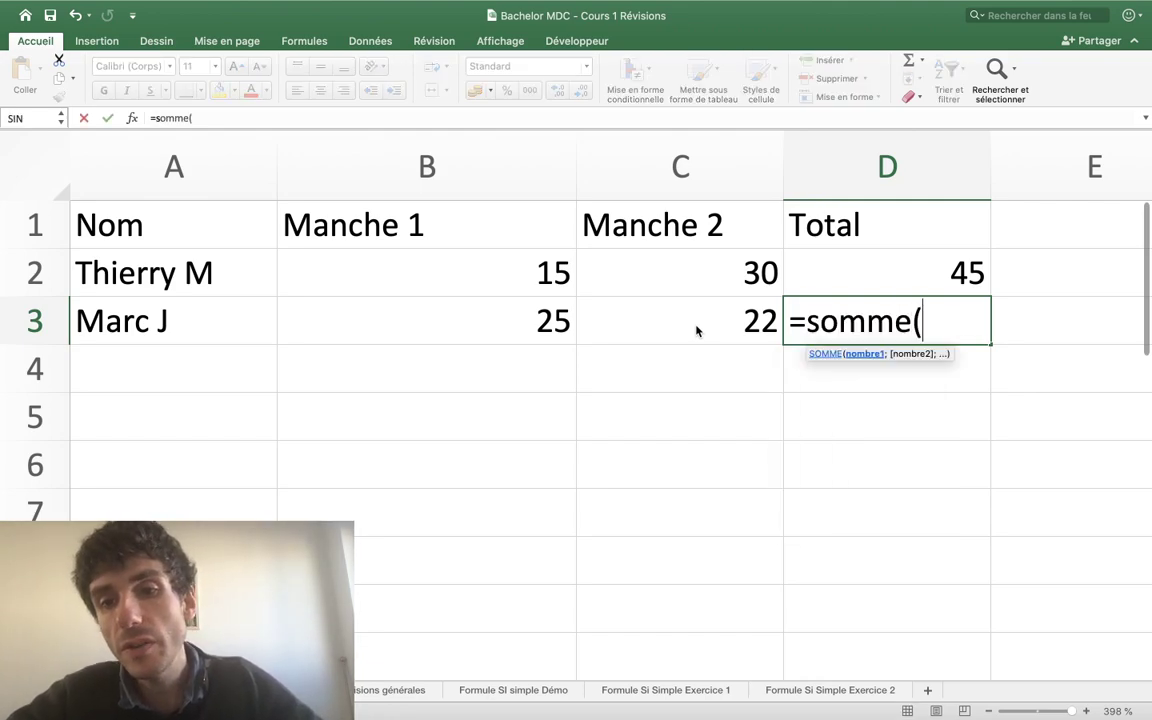
left_click(526, 314)
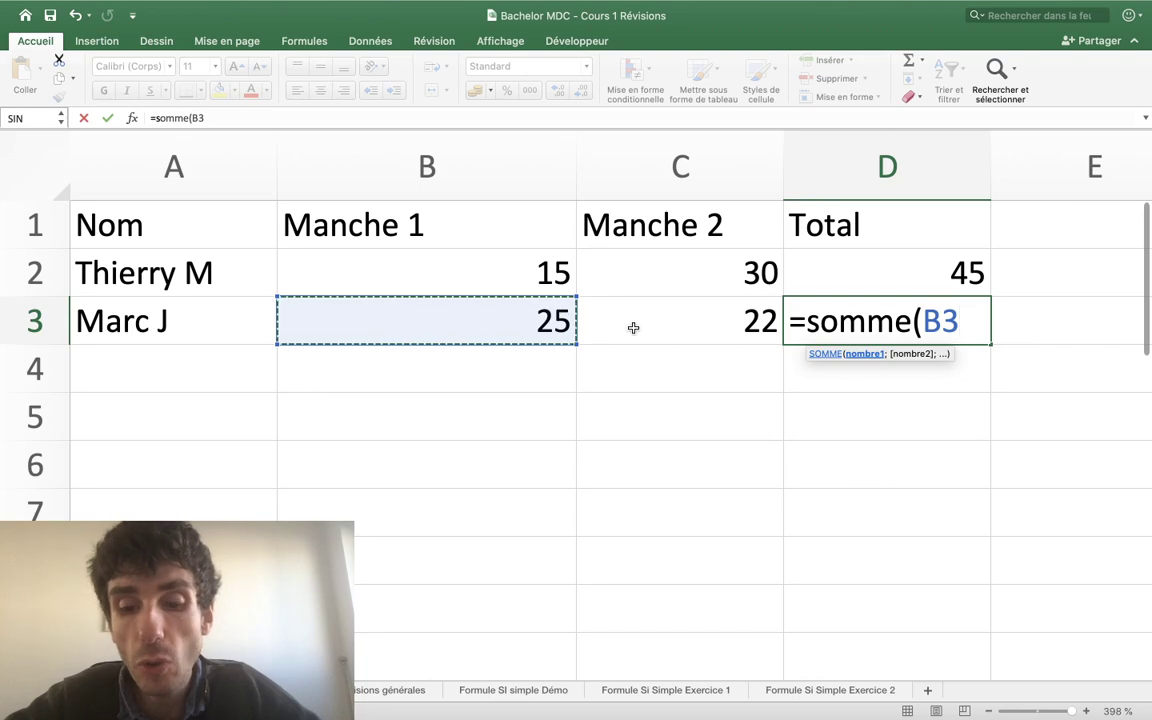
type("+")
left_click(683, 309)
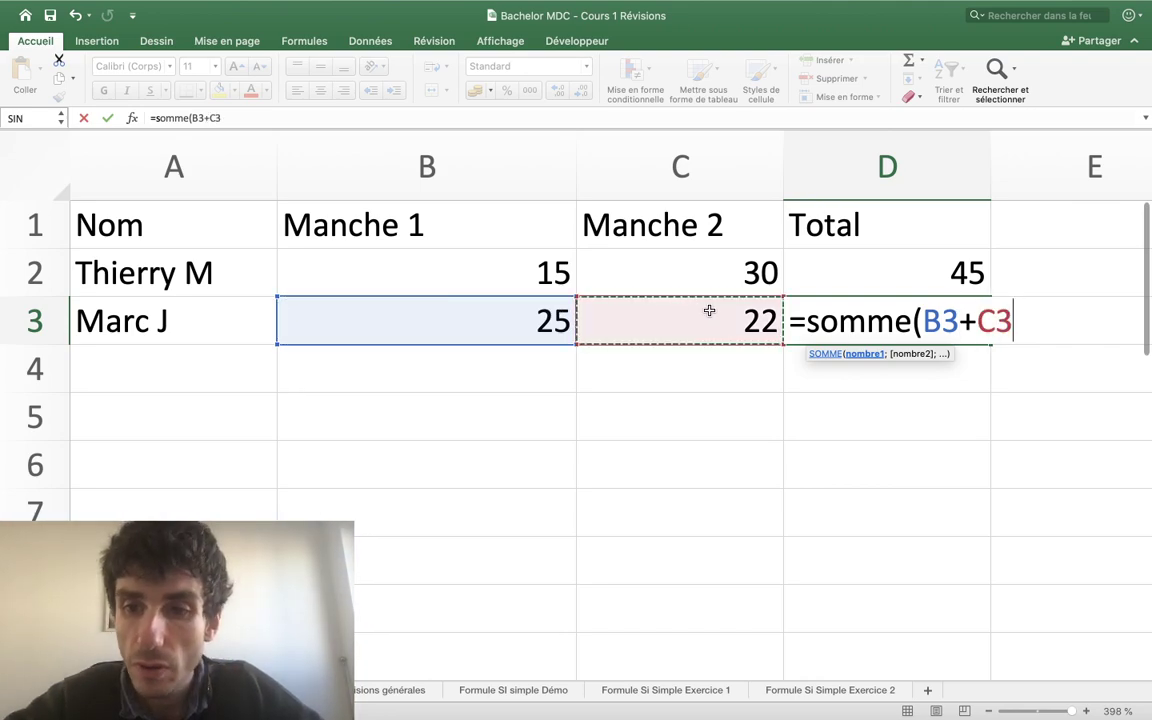
type(")")
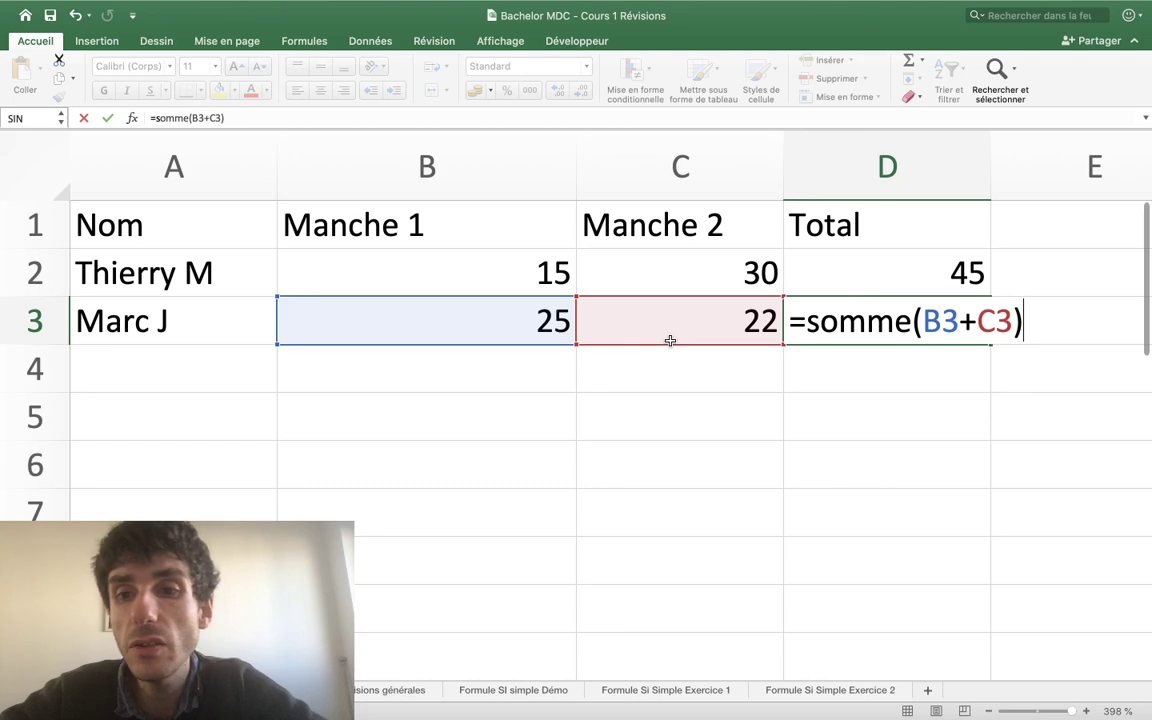
double_click(970, 321)
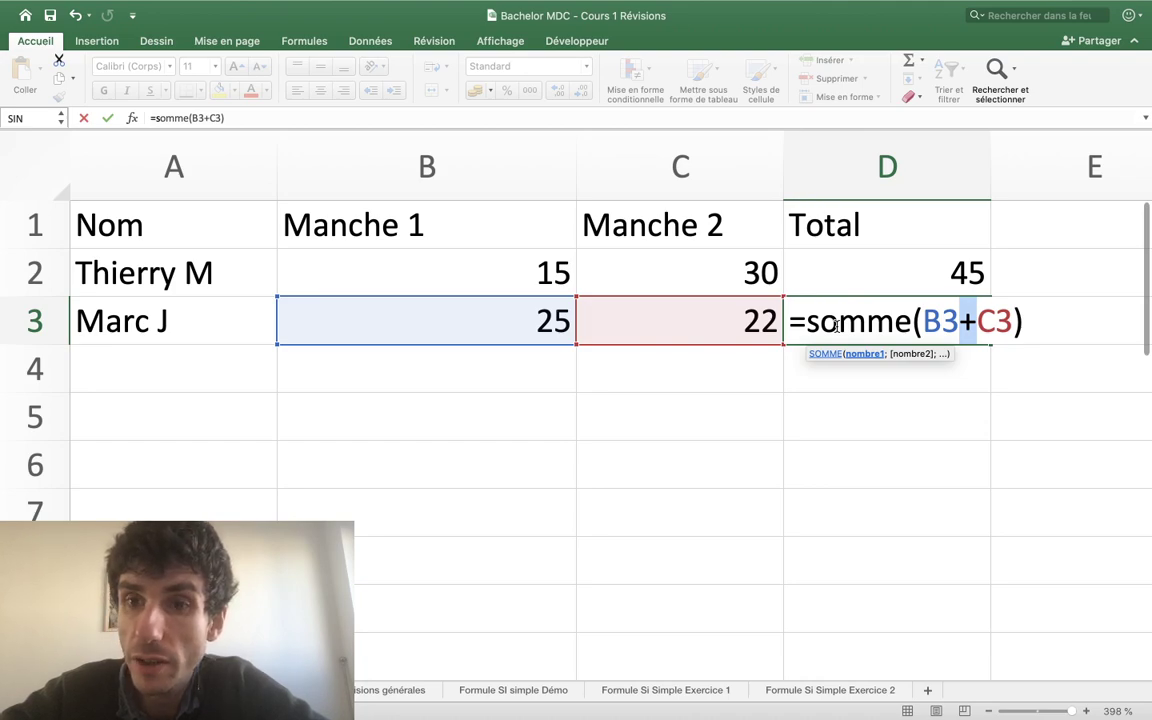
key("BackSpace")
type(";")
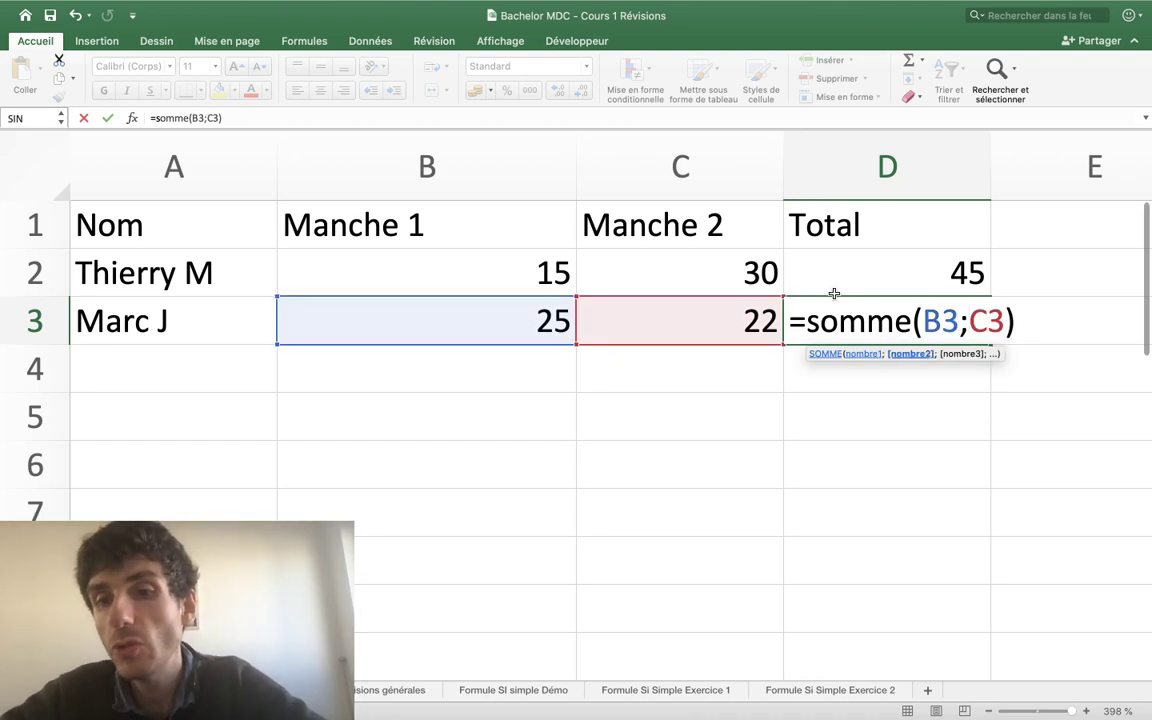
key("Return")
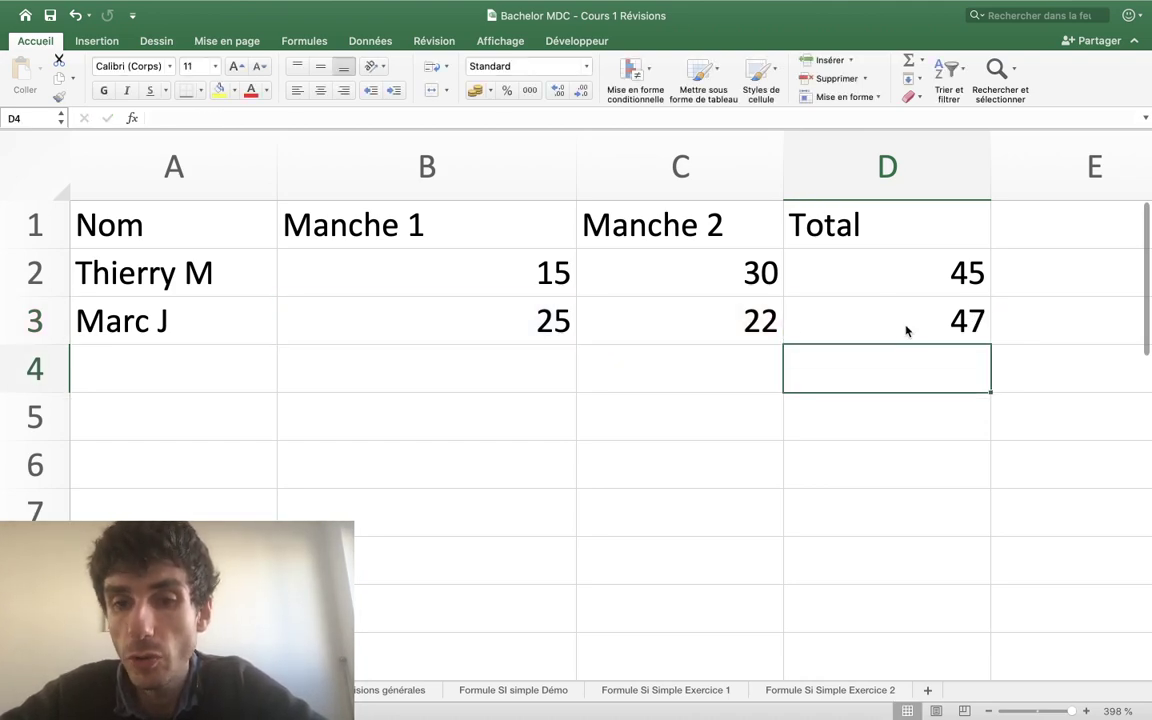
left_click(907, 331)
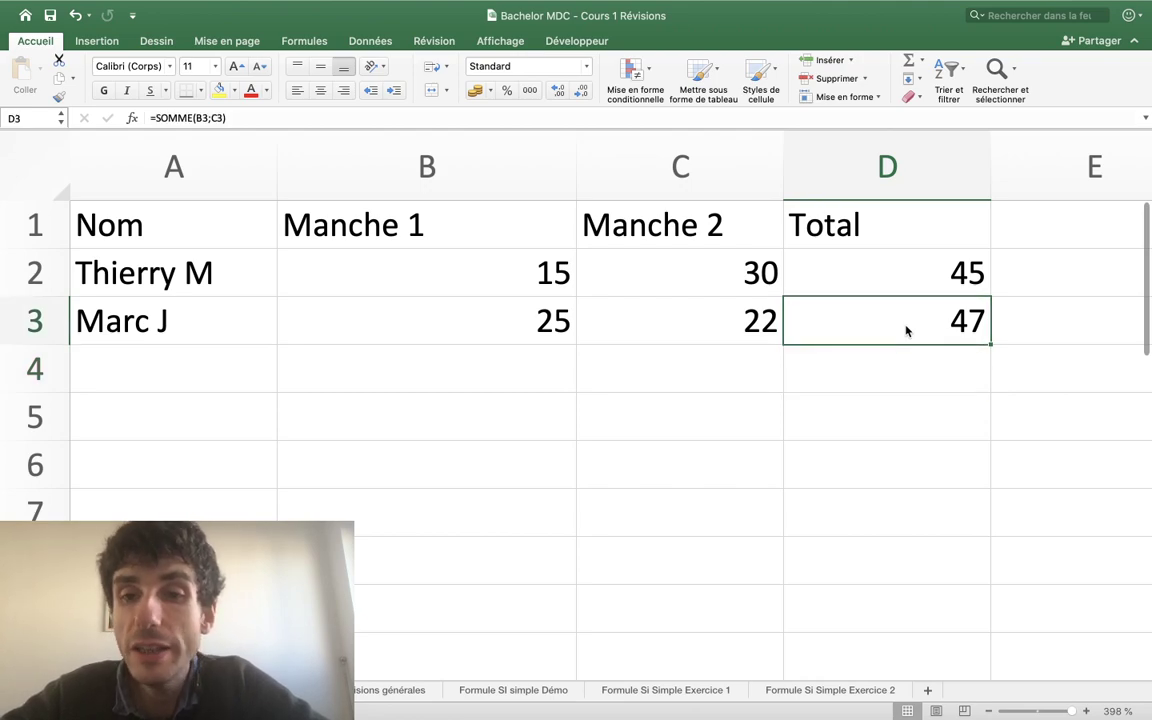
key("Down")
key("Left")
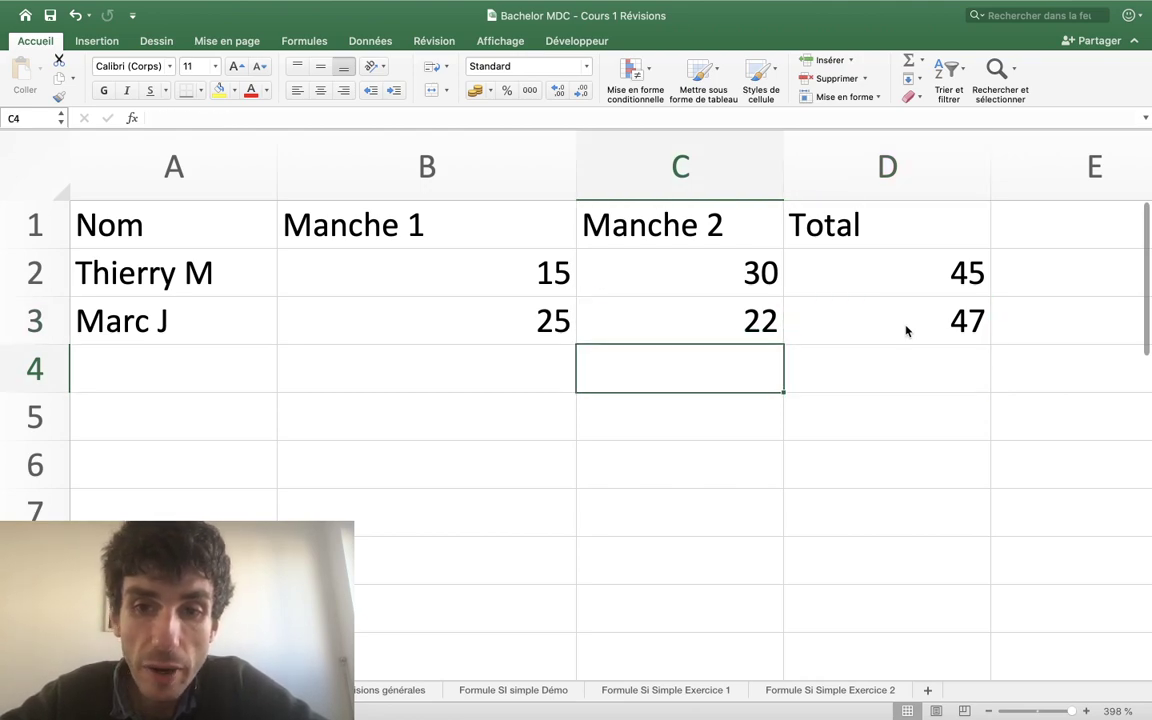
key("Down")
key("Left")
key("Left")
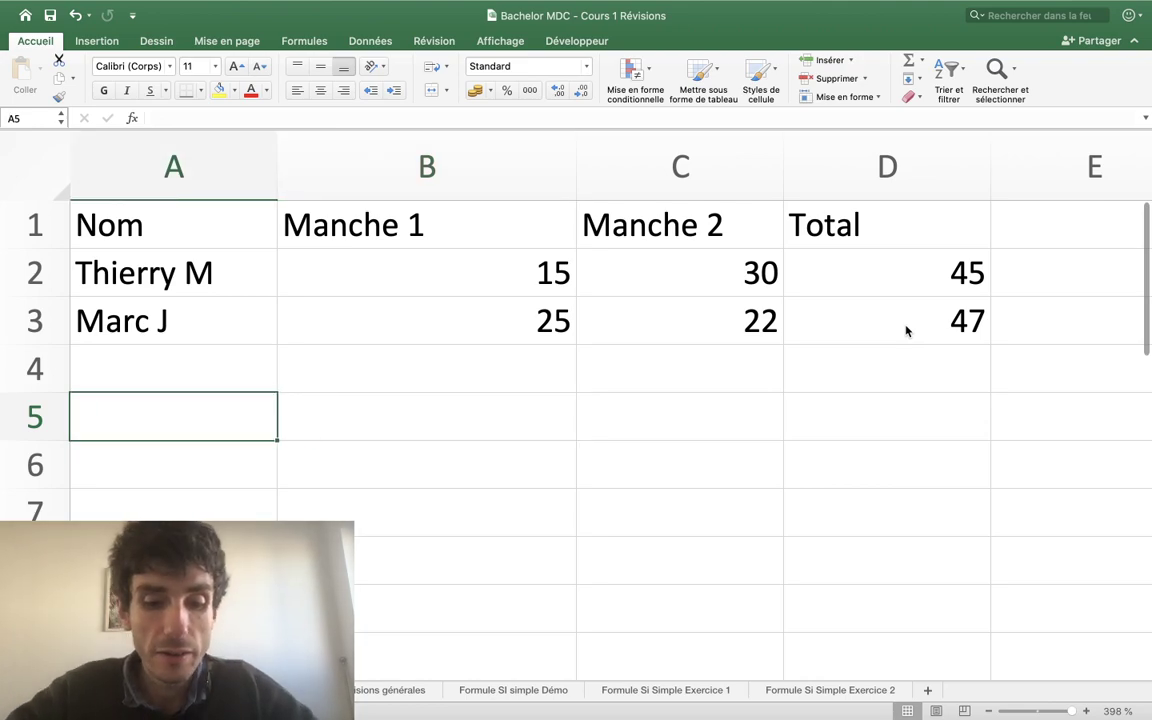
- Label cell A5 'Total de tous les joueurs', correcting typos along the way
type("Total det")
key("BackSpace")
type("t")
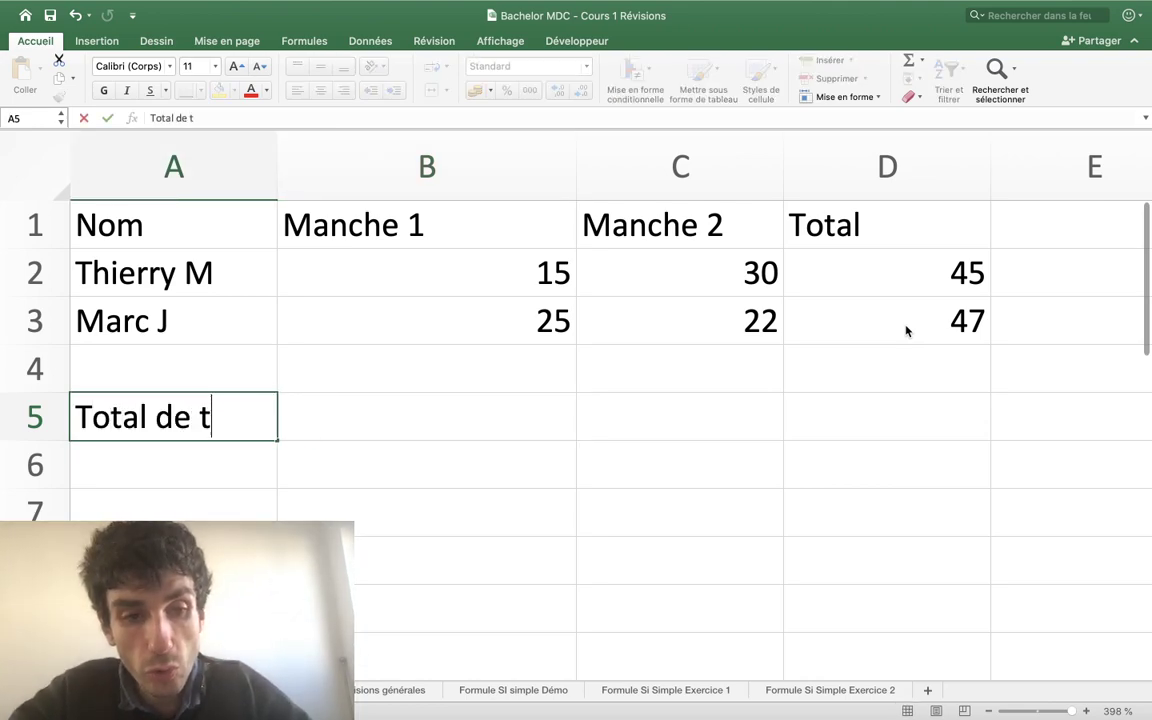
type("our")
key("BackSpace")
type("s les jou")
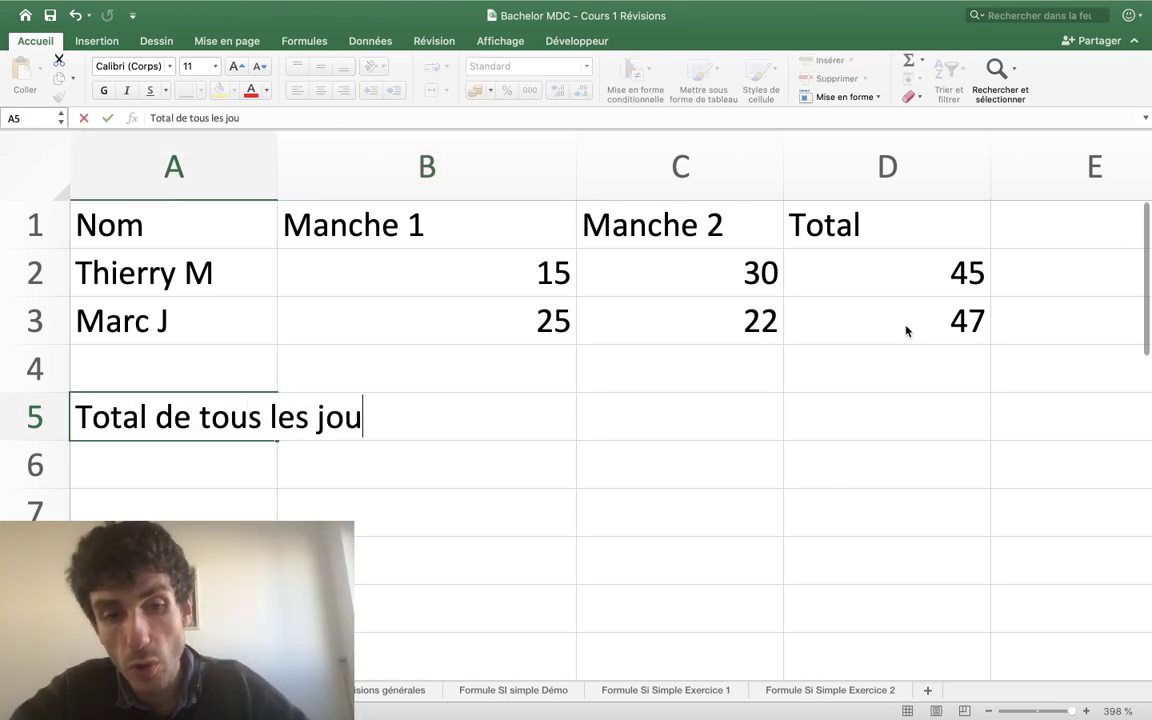
type("eur")
key("Return")
key("Up")
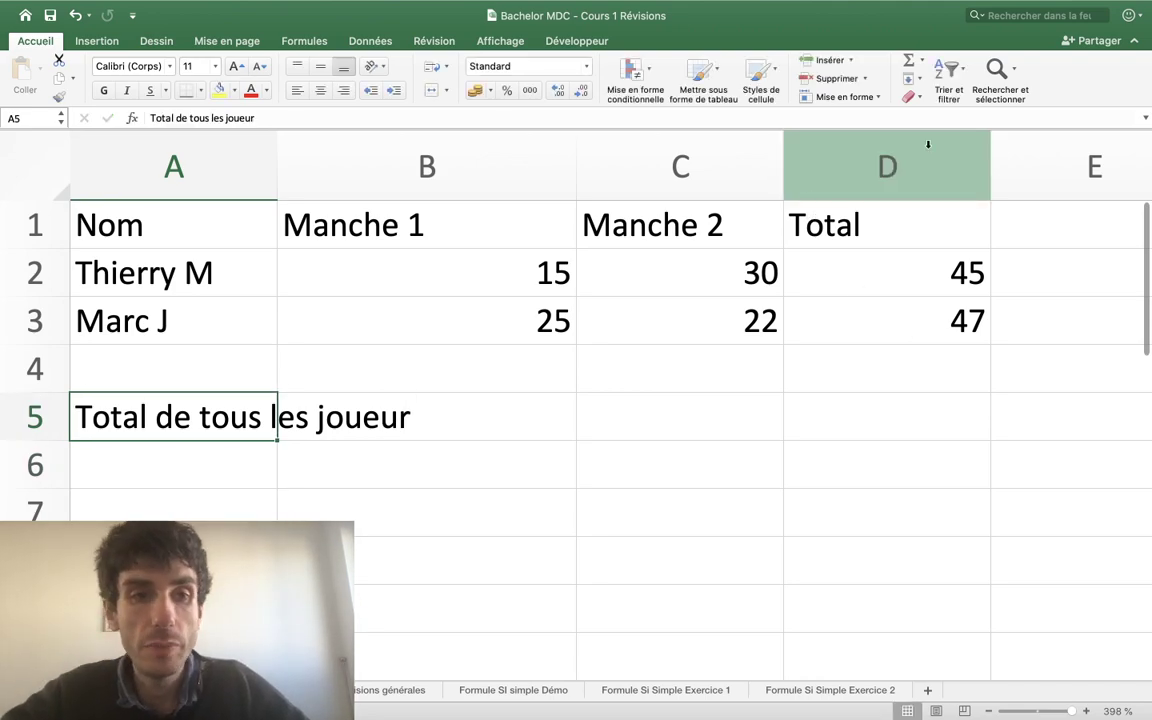
left_click(680, 118)
type("s")
key("Return")
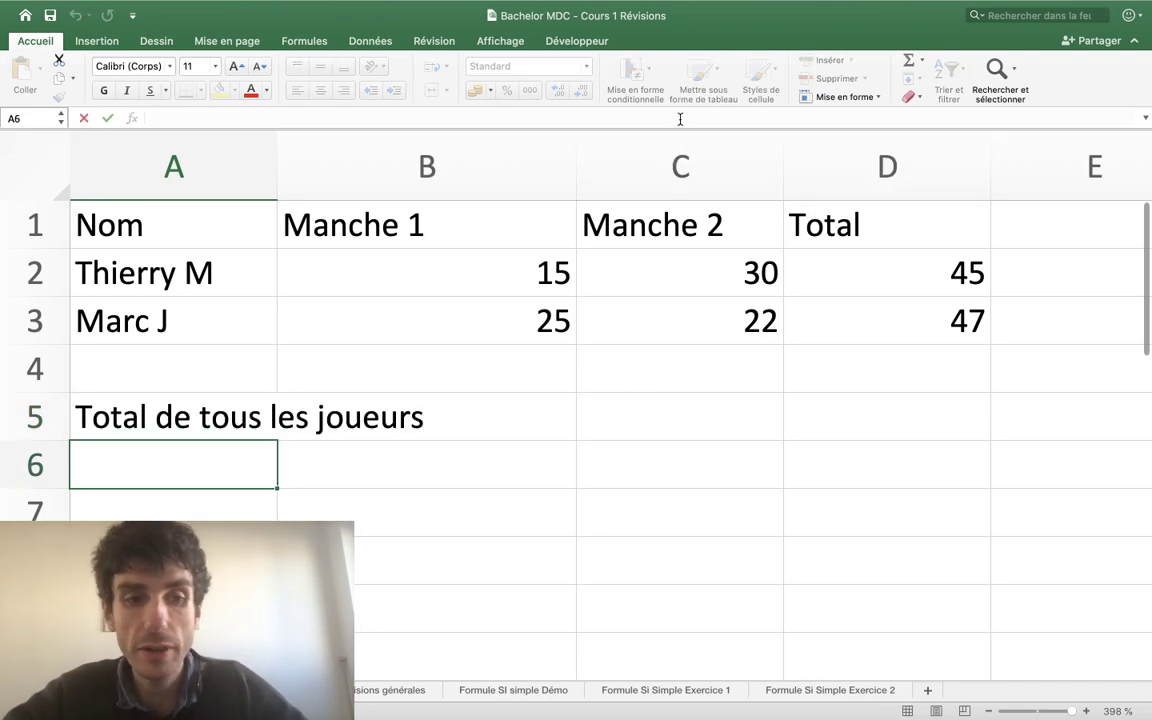
- Start =somme(B2:C3) in C5 to total every score, pointing out the colon in the range
key("Up")
key("Right")
key("Right")
key("Right")
key("Left")
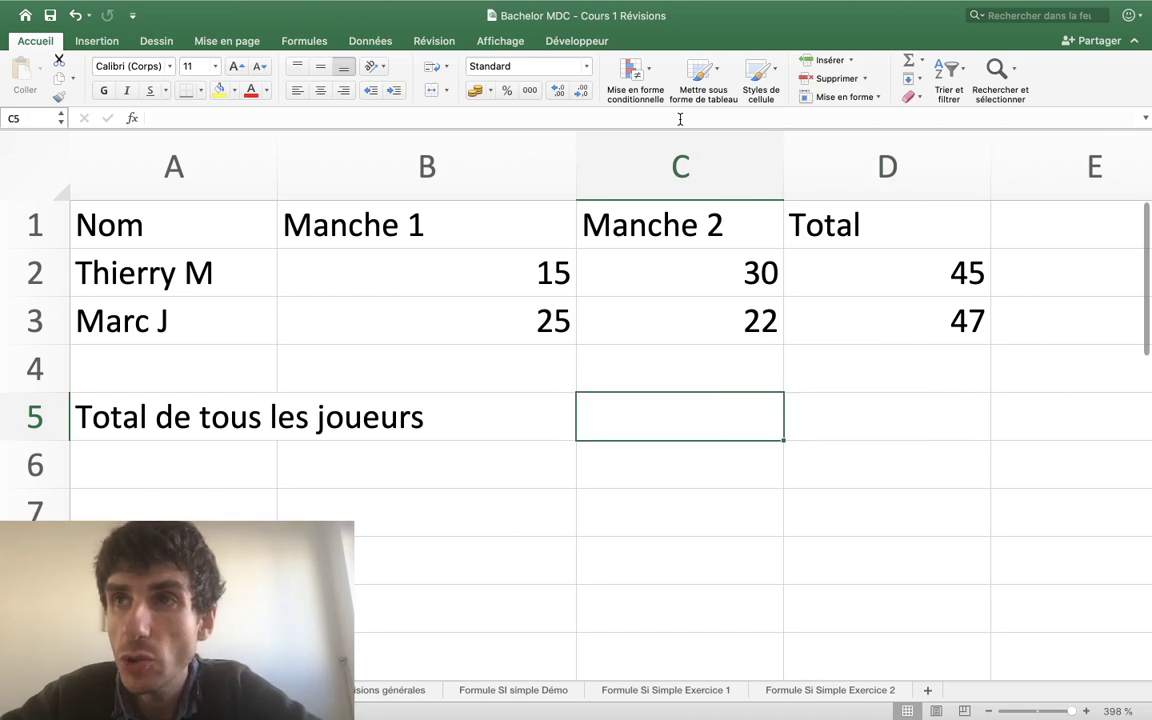
type("=")
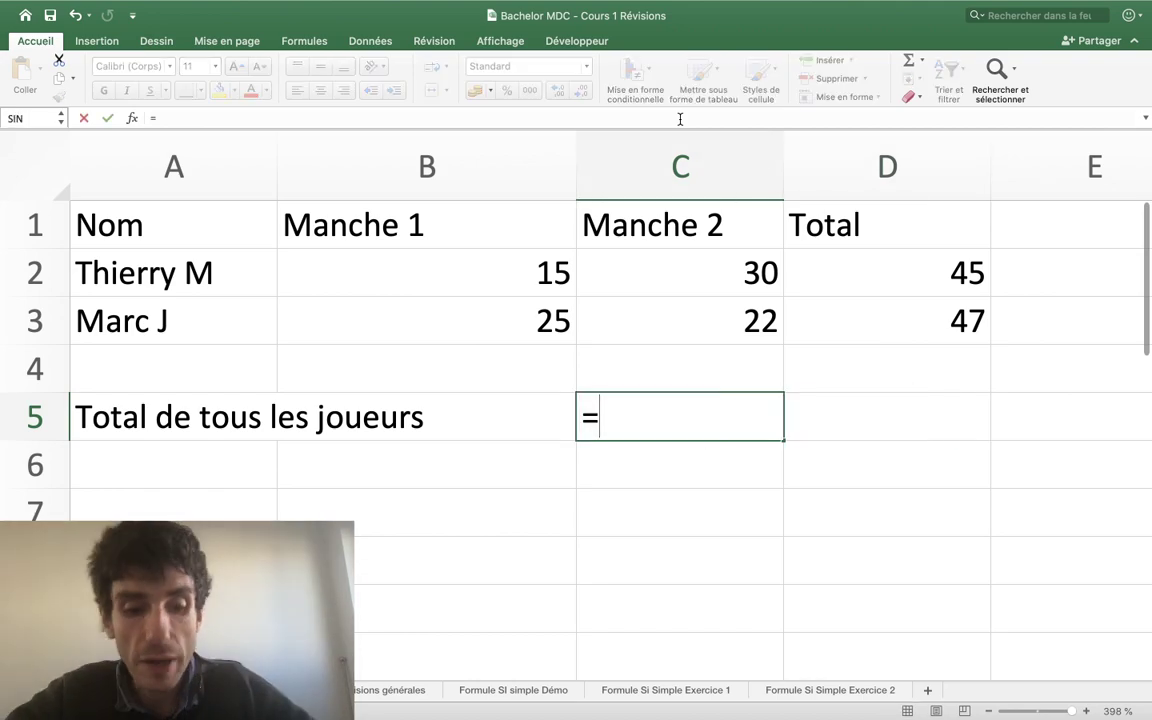
type("somme(")
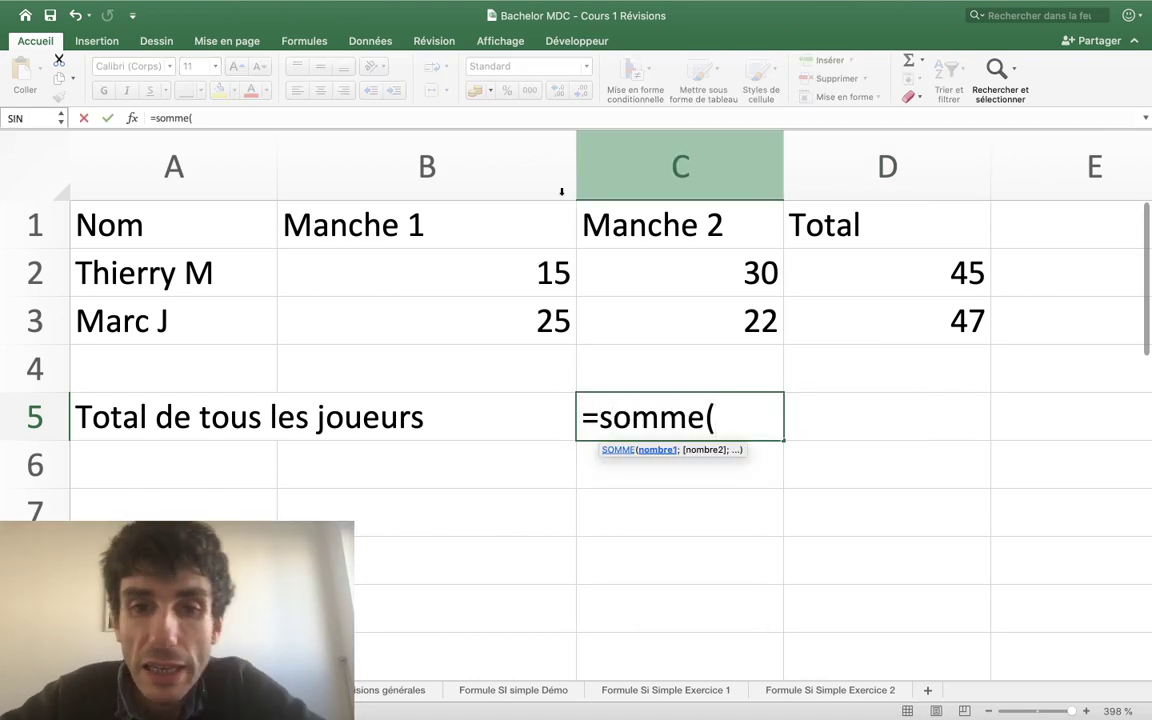
left_click(555, 283)
left_click_drag(555, 283, 653, 319)
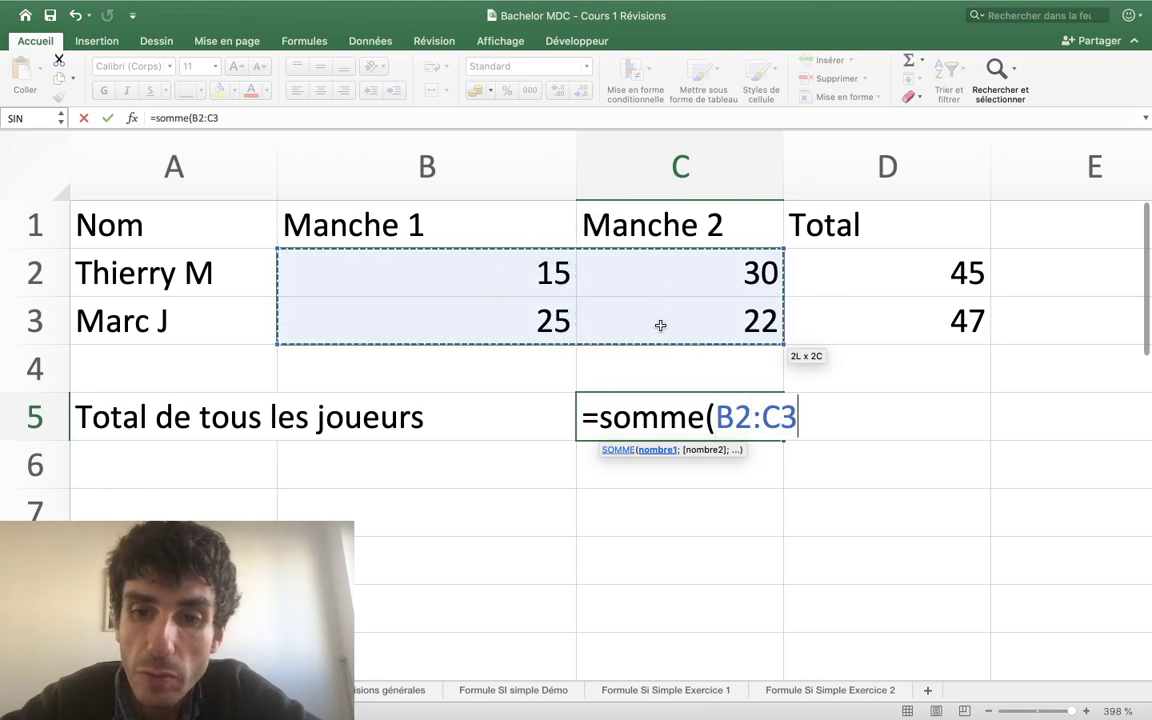
type(")")
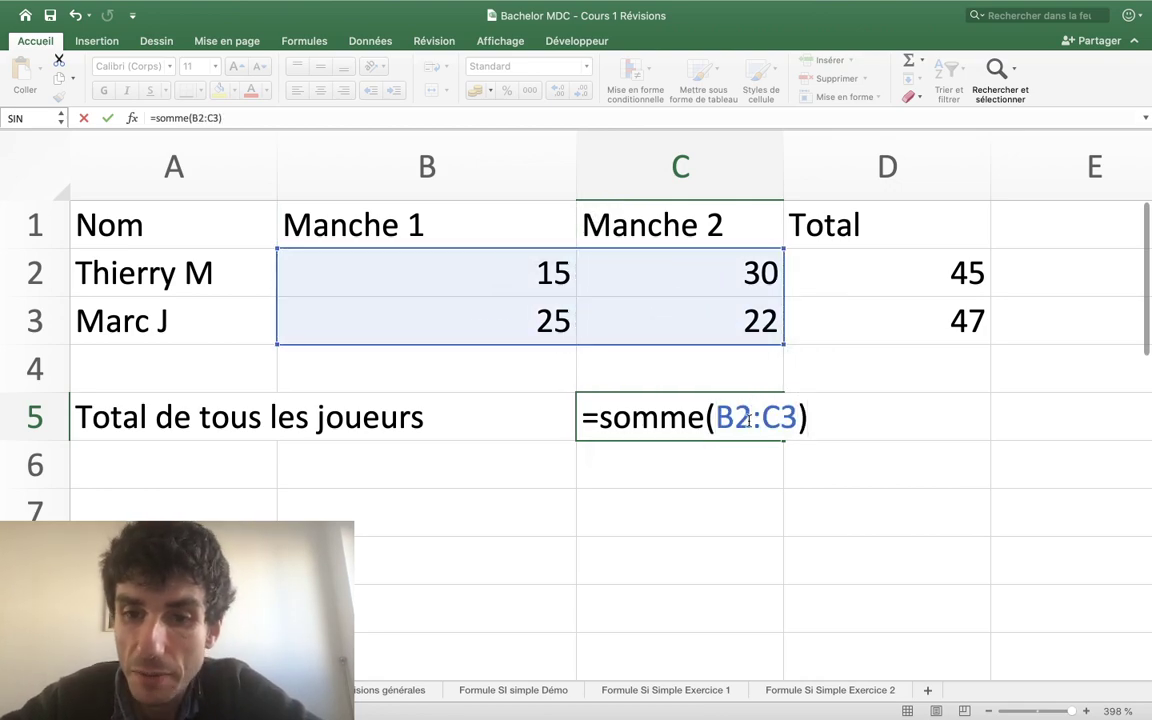
left_click_drag(717, 415, 747, 411)
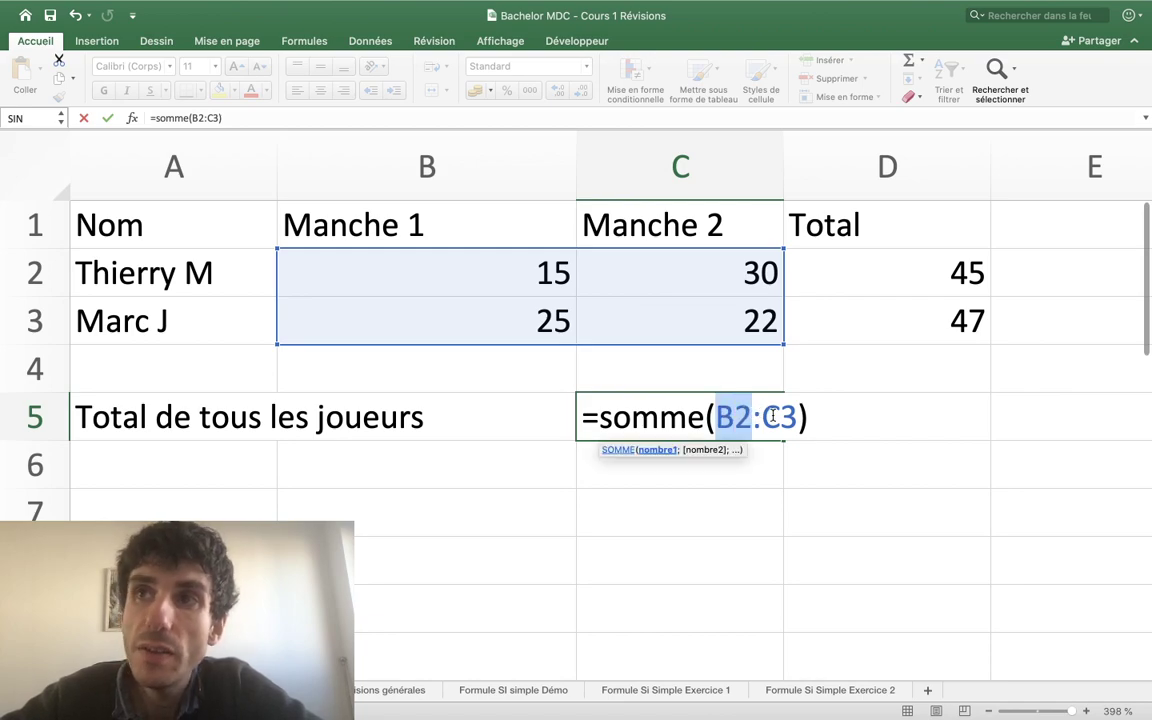
left_click(765, 416)
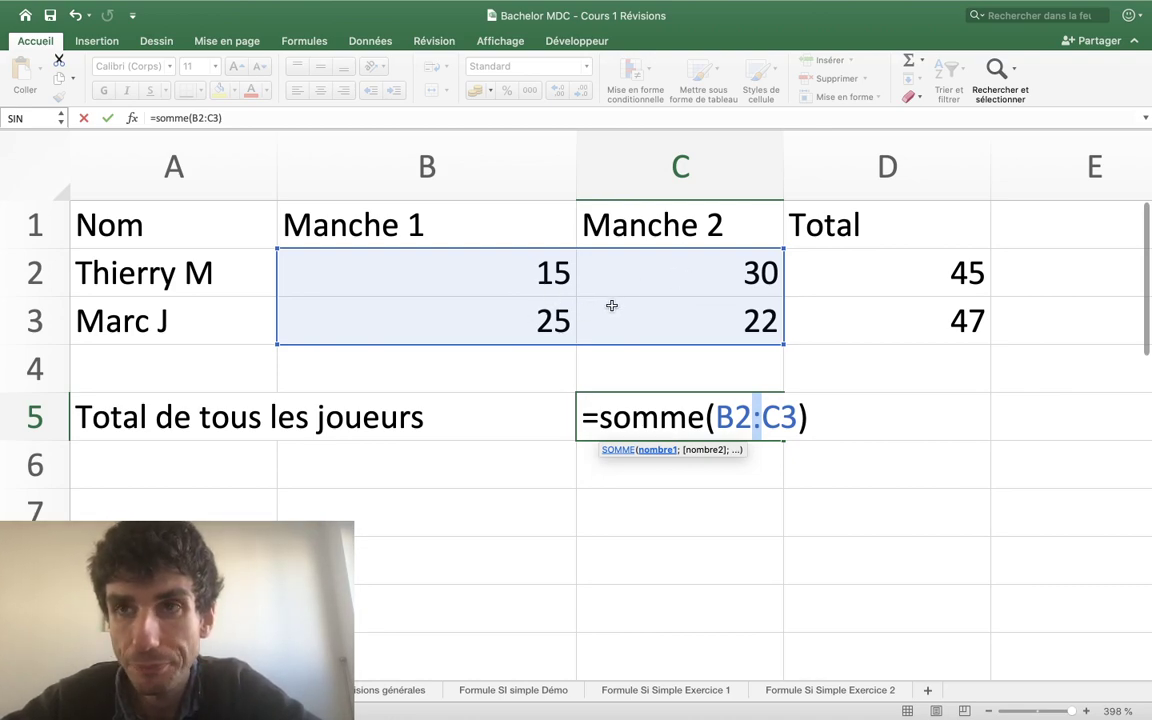
- Commit the C5 total, then enter =B2+B3+C2+C3 in C6, giving 92
key("Return")
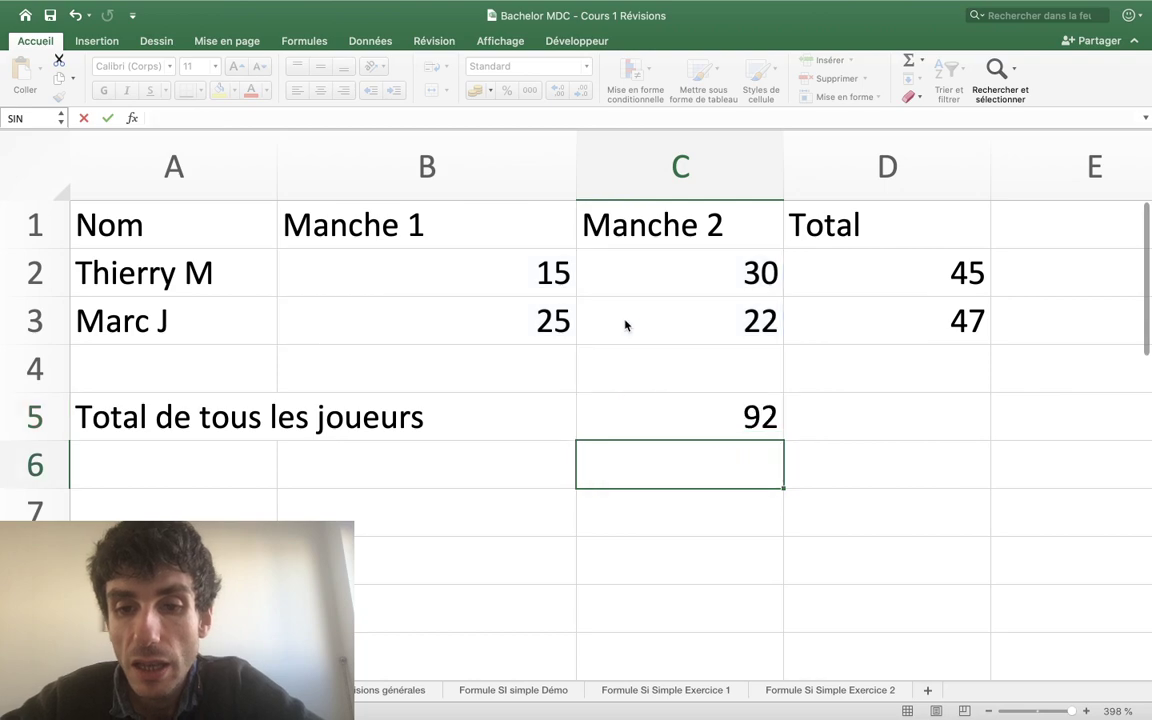
key("Up")
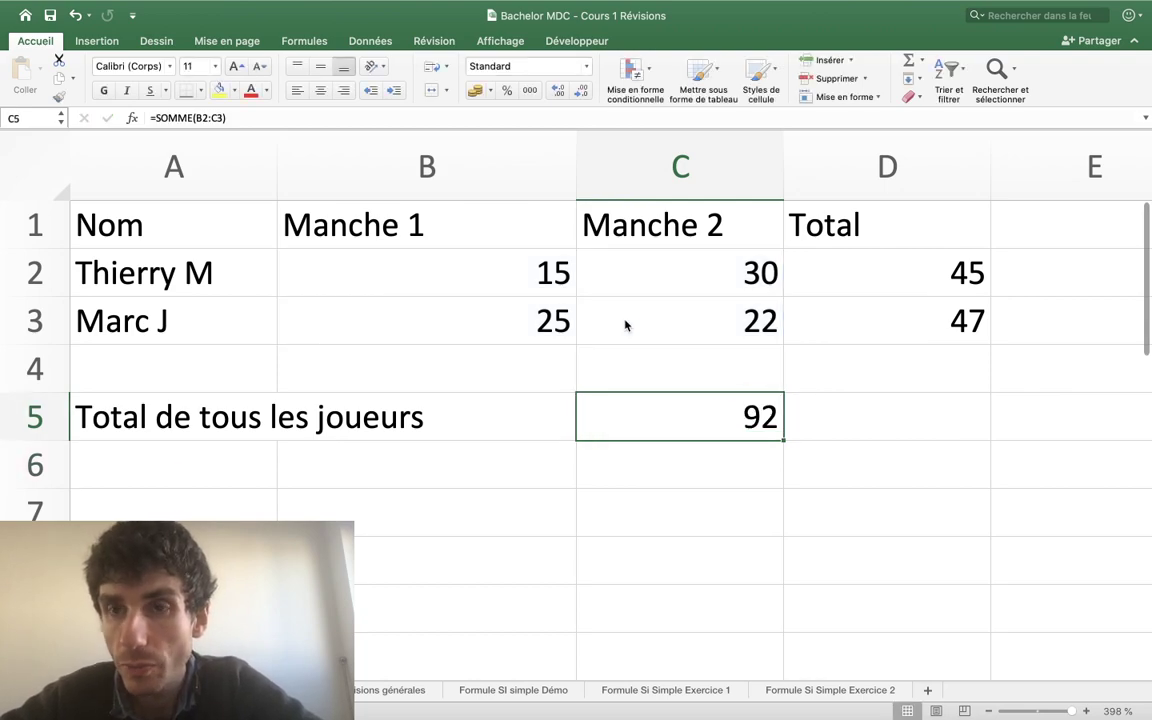
key("Left")
key("Left")
key("Down")
key("Right")
key("Right")
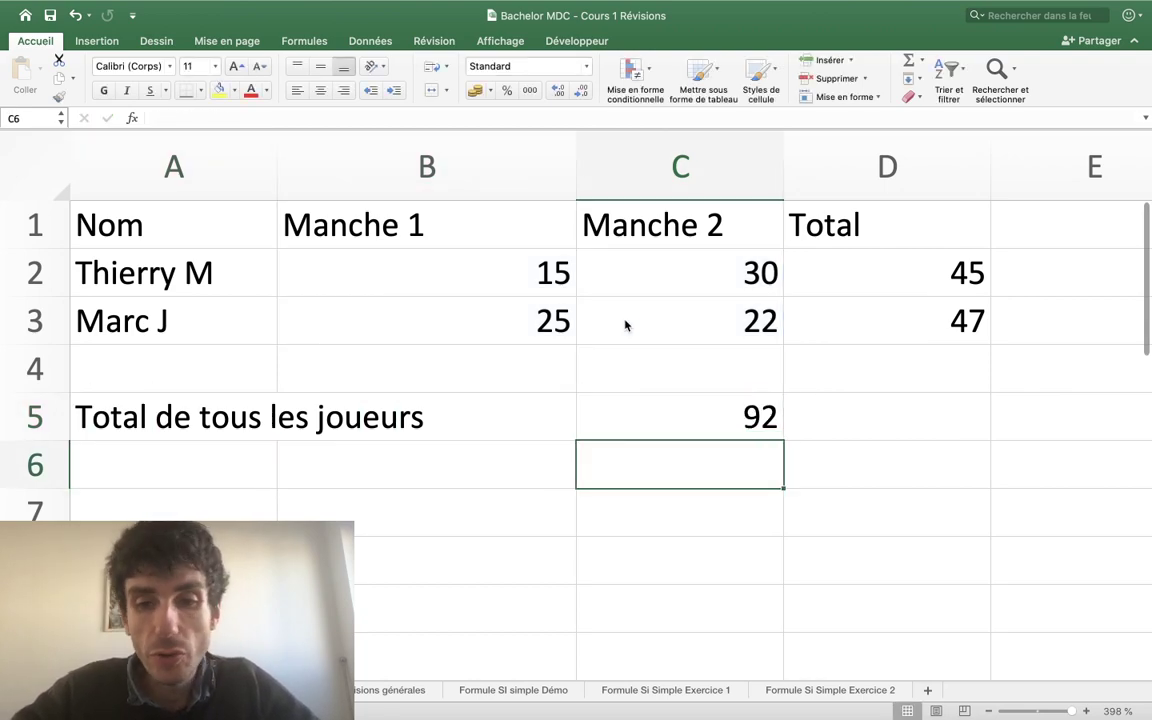
type("=somme")
key("BackSpace")
key("BackSpace")
key("BackSpace")
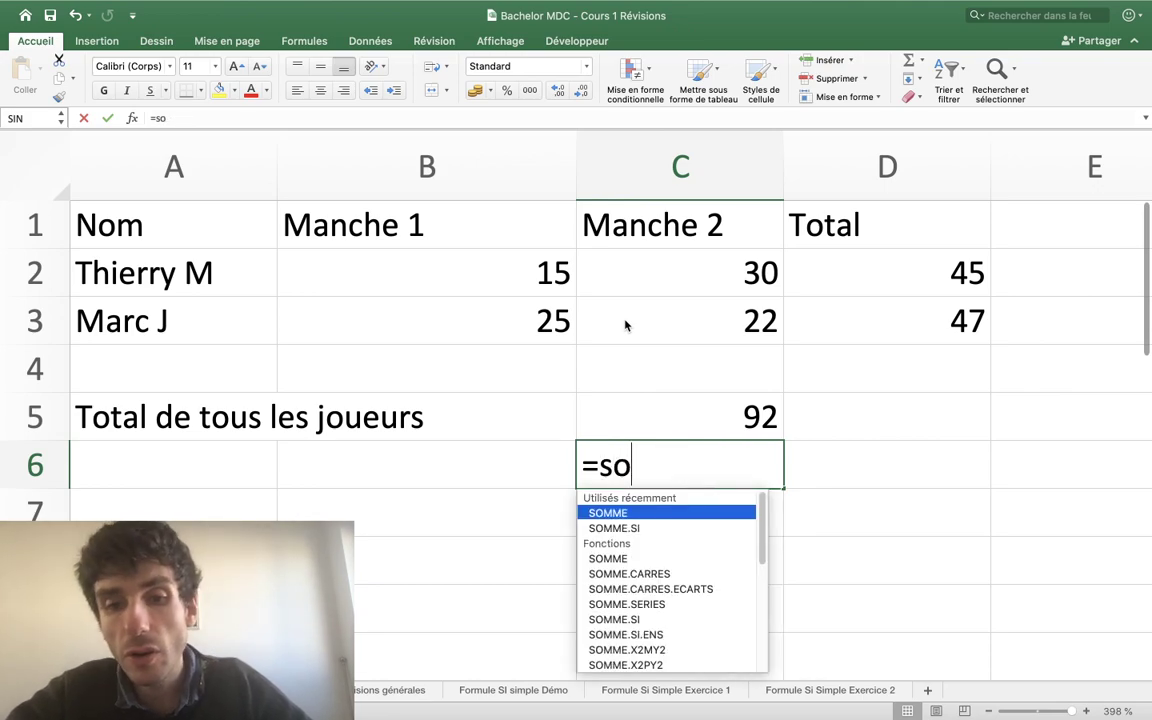
key("BackSpace")
type("m")
key("BackSpace")
key("BackSpace")
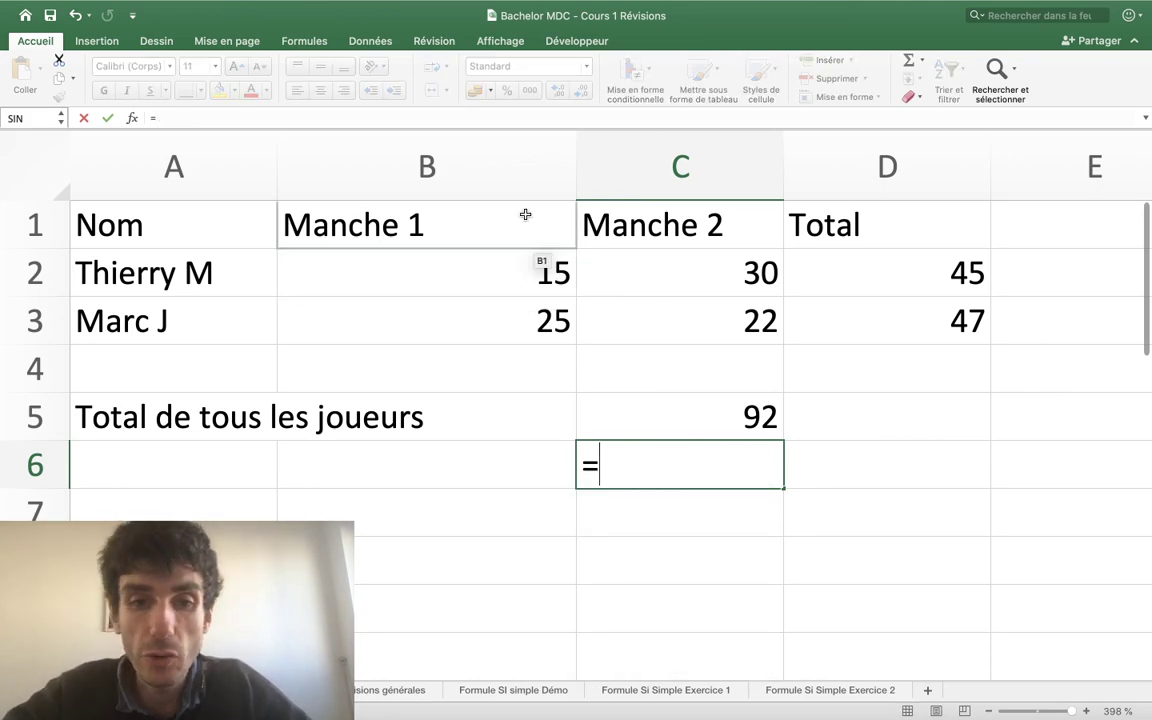
left_click(530, 268)
type("+")
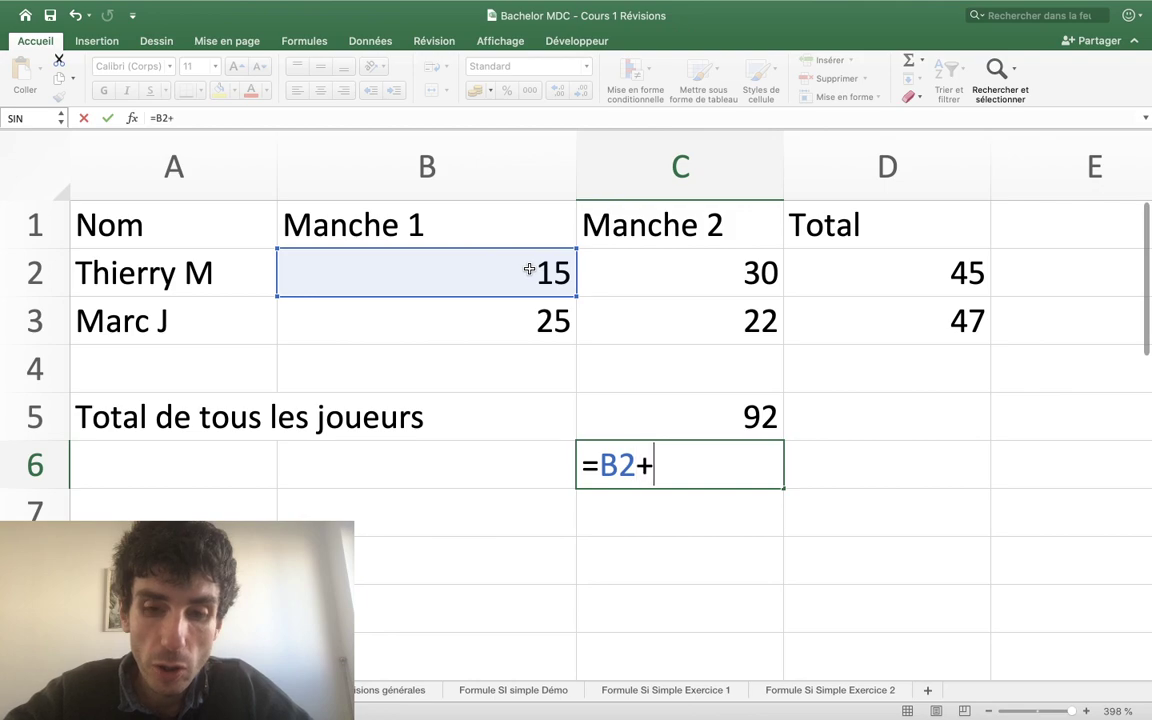
left_click(523, 323)
type("+")
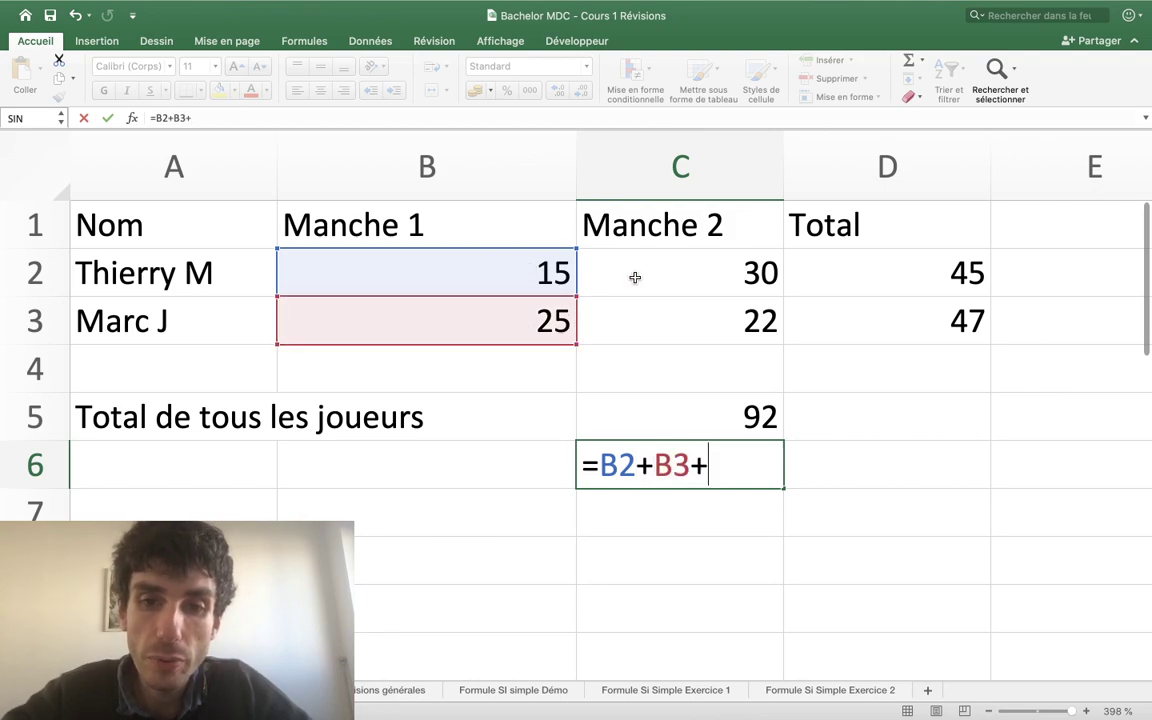
left_click(635, 277)
type("+")
left_click(647, 328)
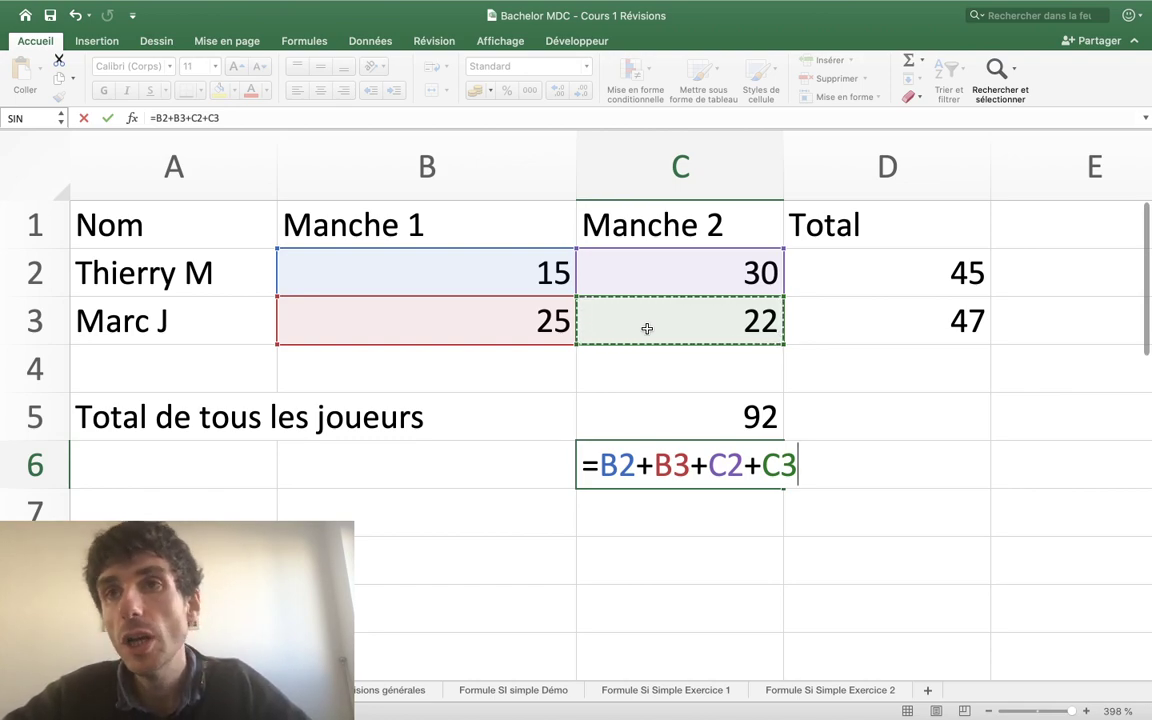
key("Return")
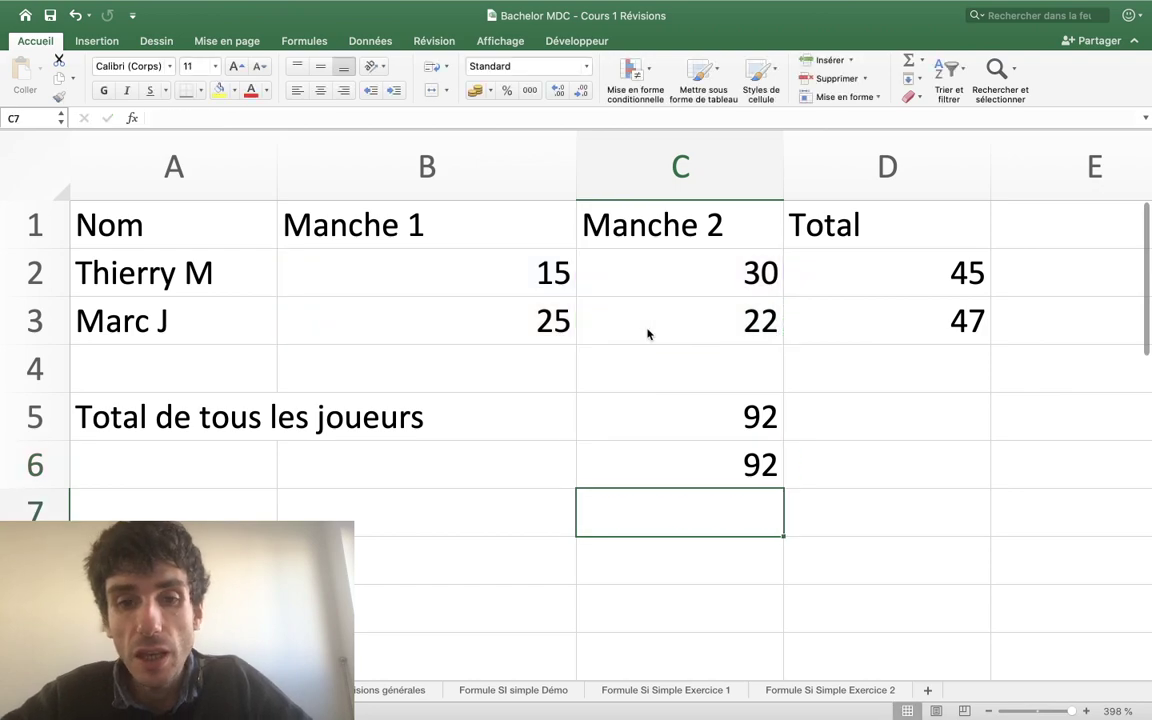
- Replace C6 with =somme(B2;B3;C2;C3), confirm it gives 92, then clear C6
key("Up")
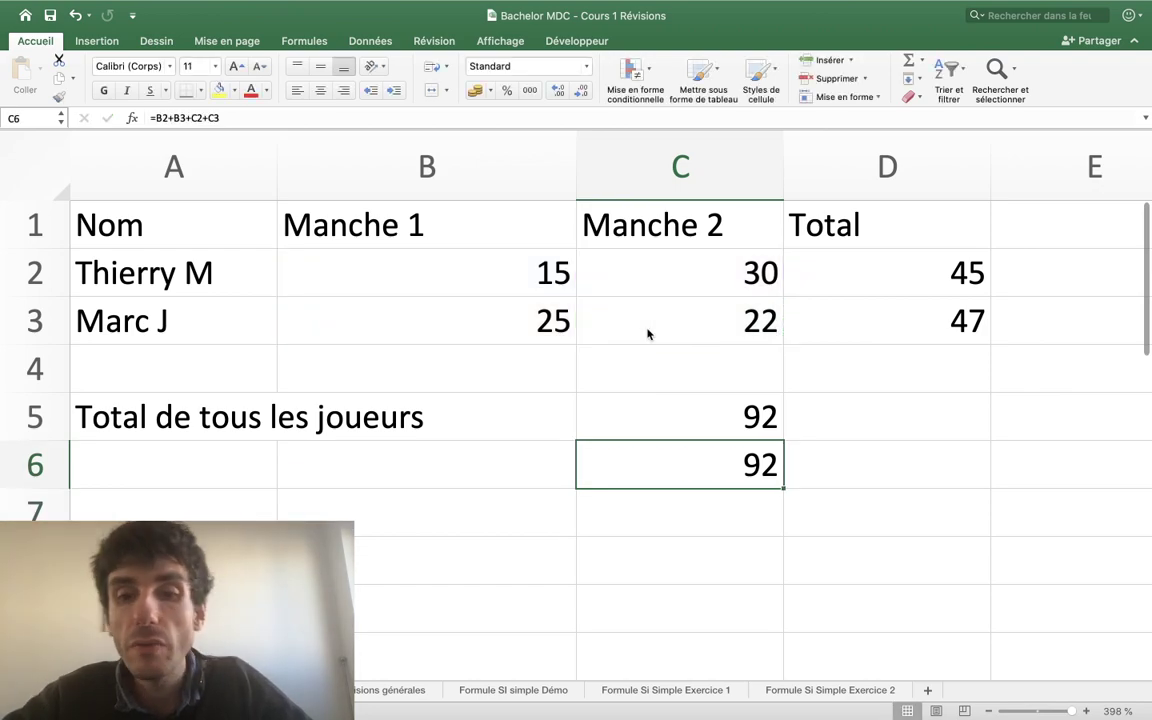
key("BackSpace")
type("=")
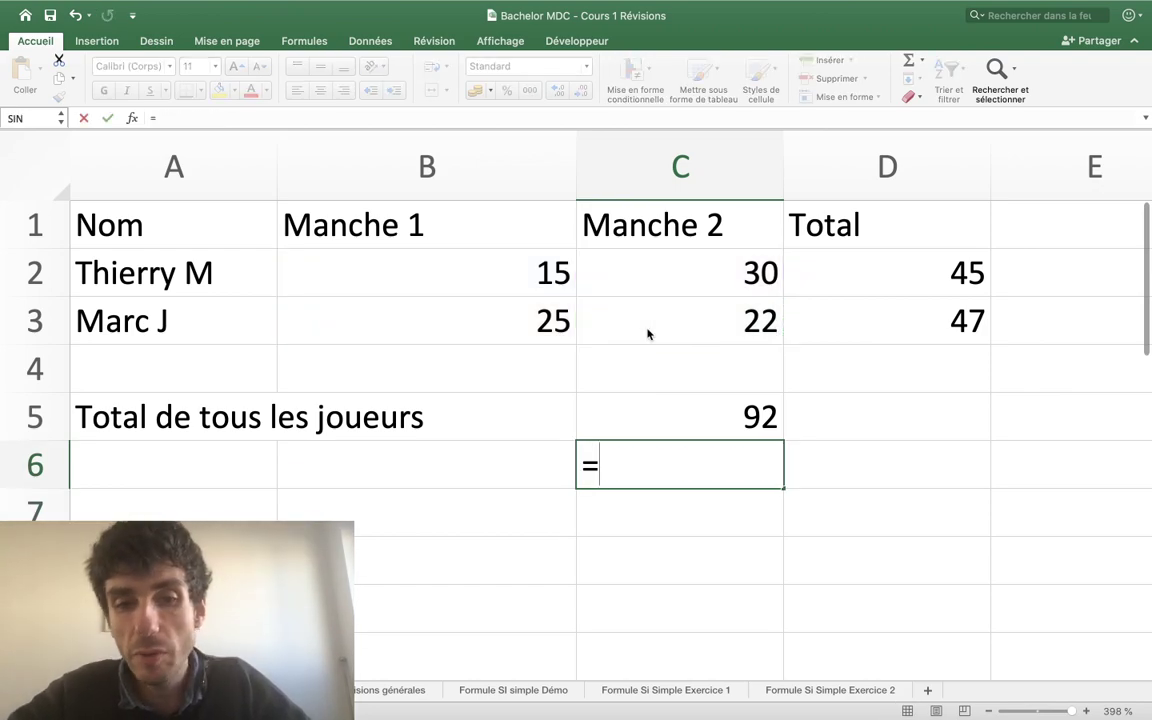
type("e")
key("BackSpace")
type("somm")
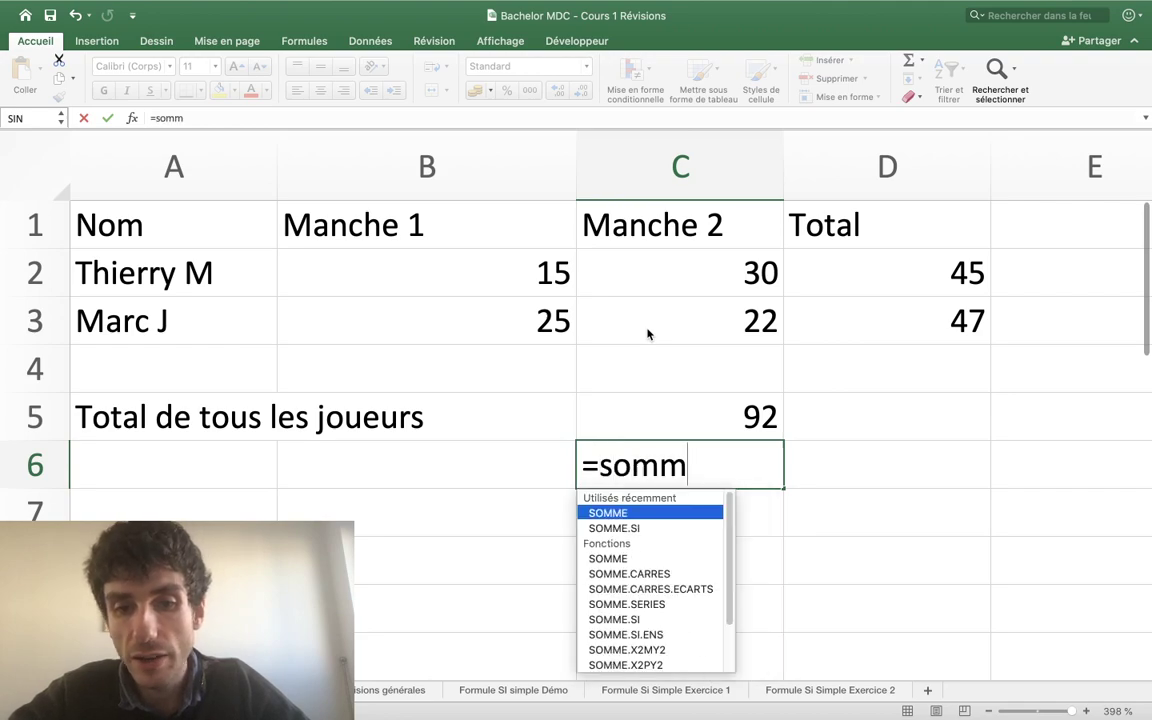
type("e(")
left_click(541, 264)
type(":")
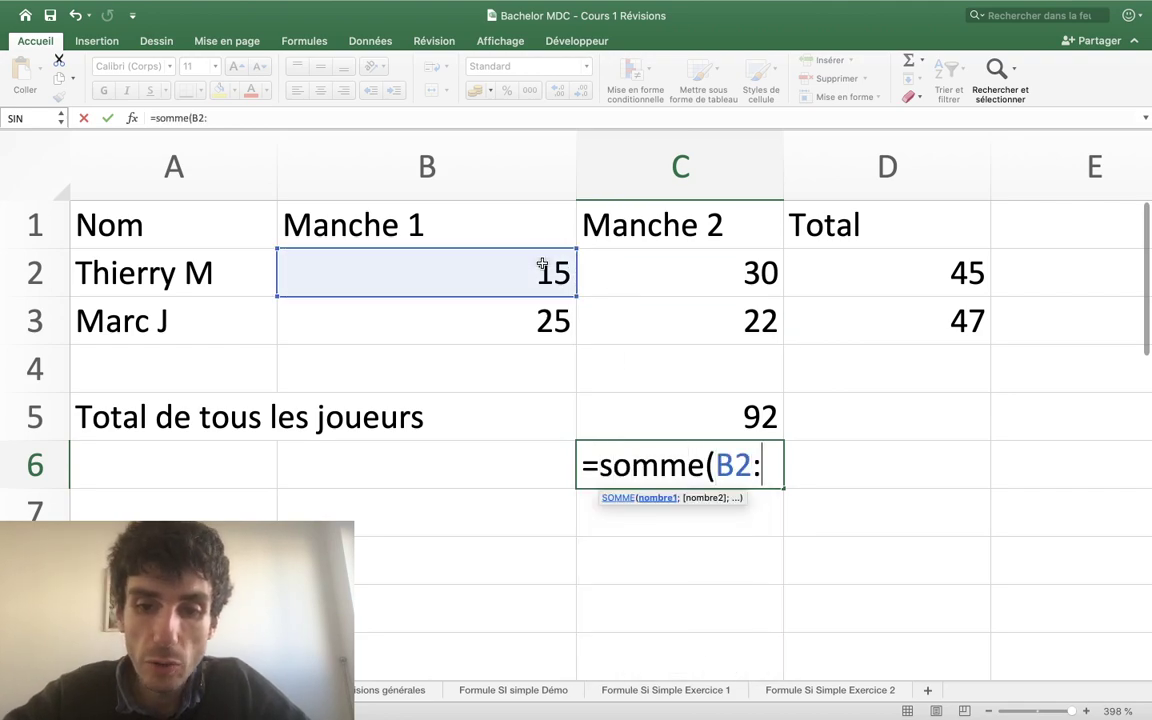
key("BackSpace")
type(";")
left_click(528, 314)
type(";")
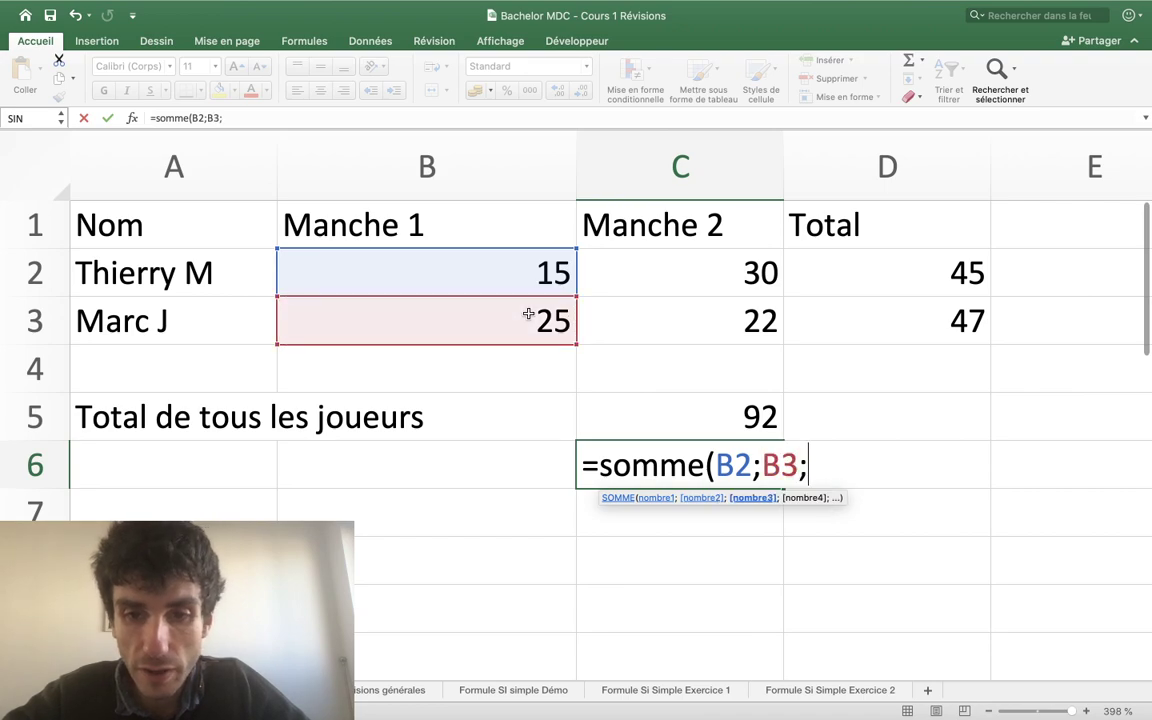
left_click_drag(609, 302, 608, 272)
type(";")
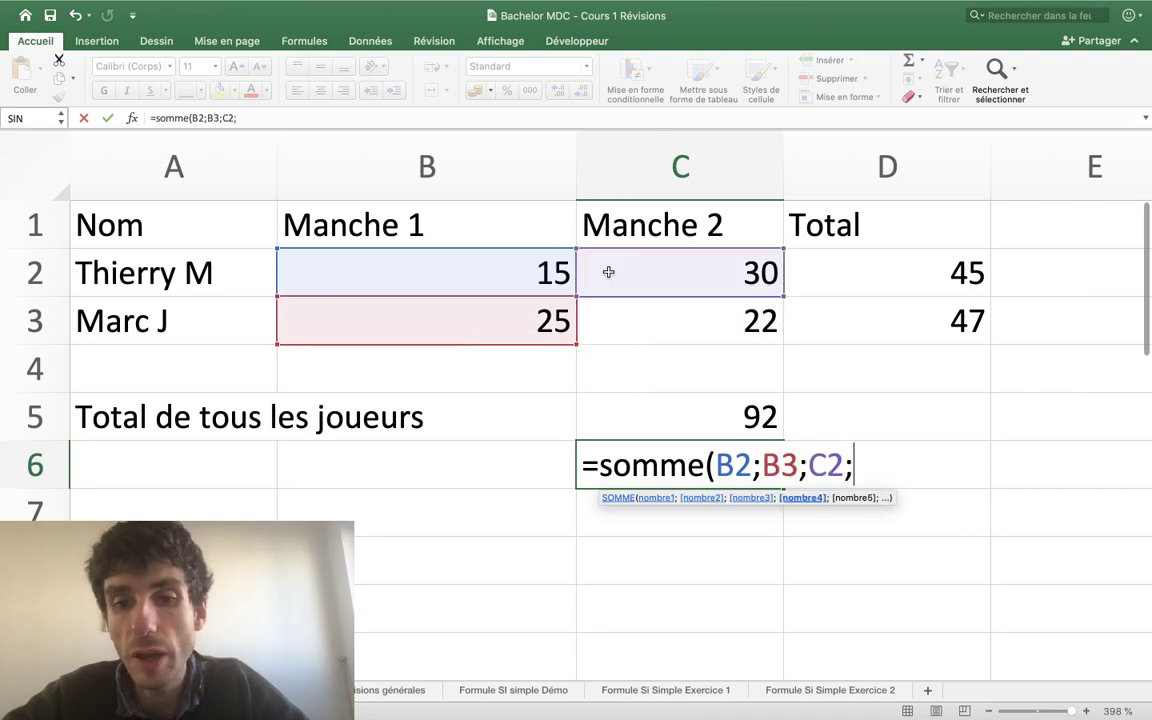
left_click(619, 312)
type(")")
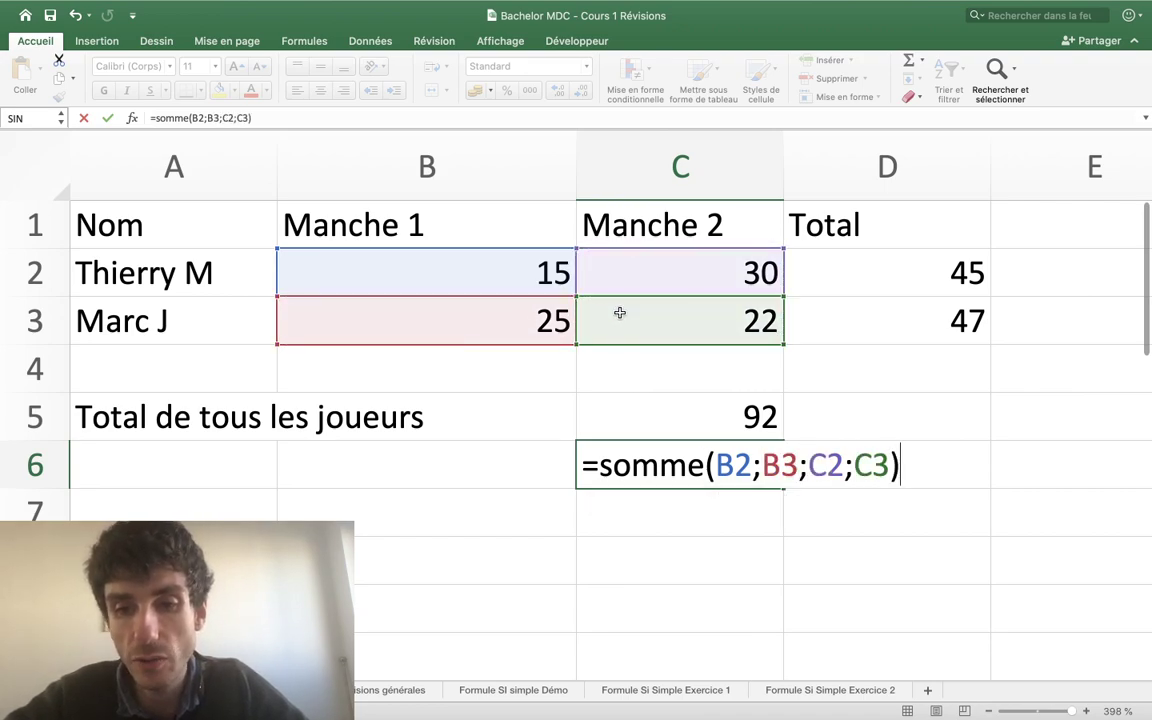
key("Return")
key("Up")
key("Delete")
- Display the =SOMME(B2:C3) formula in C5 without changing it, then move to A7
key("Up")
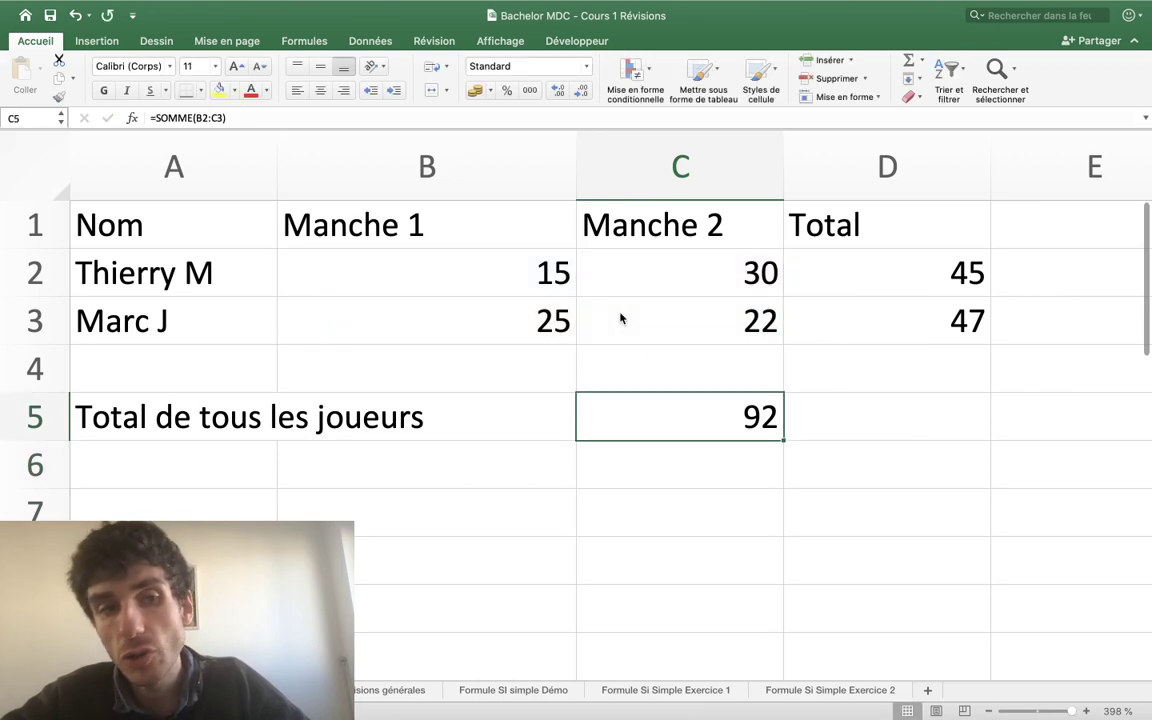
double_click(683, 415)
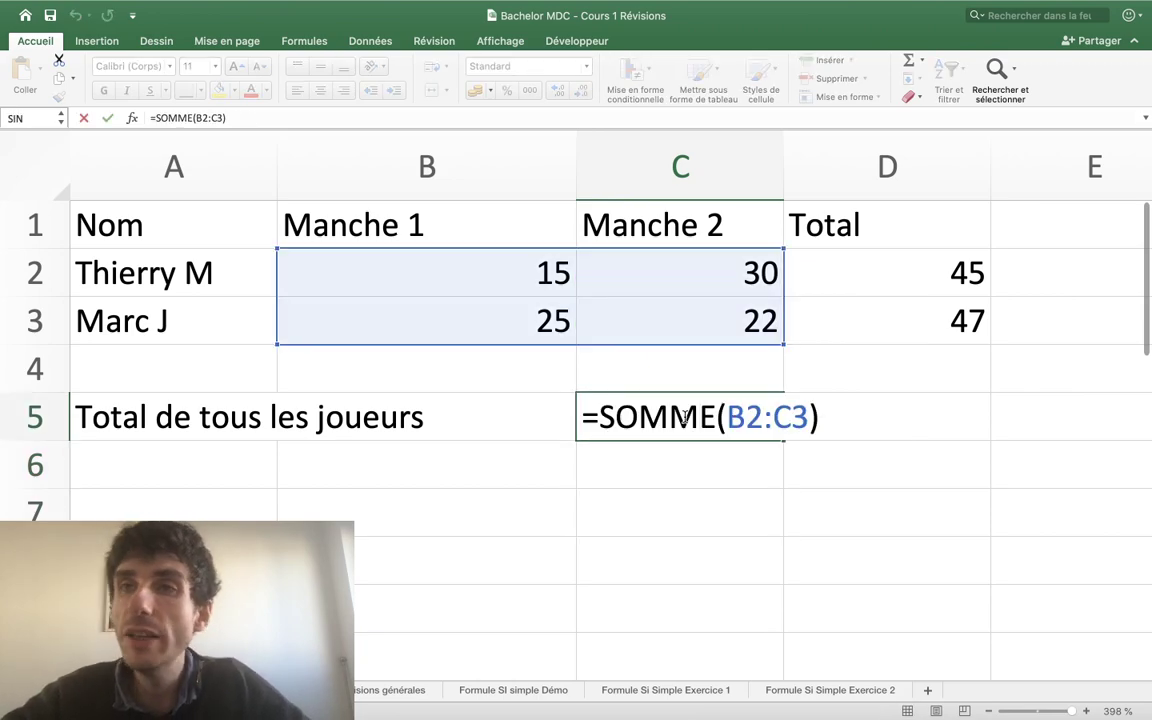
key("Return")
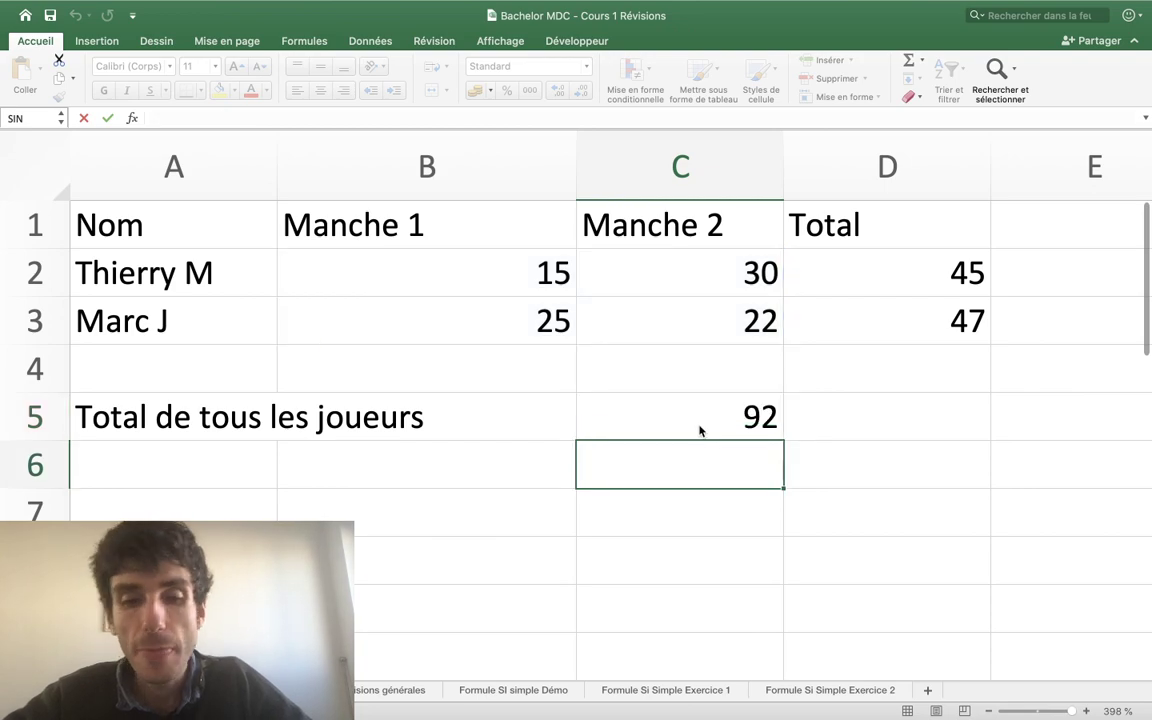
key("Left")
key("Left")
key("Down")
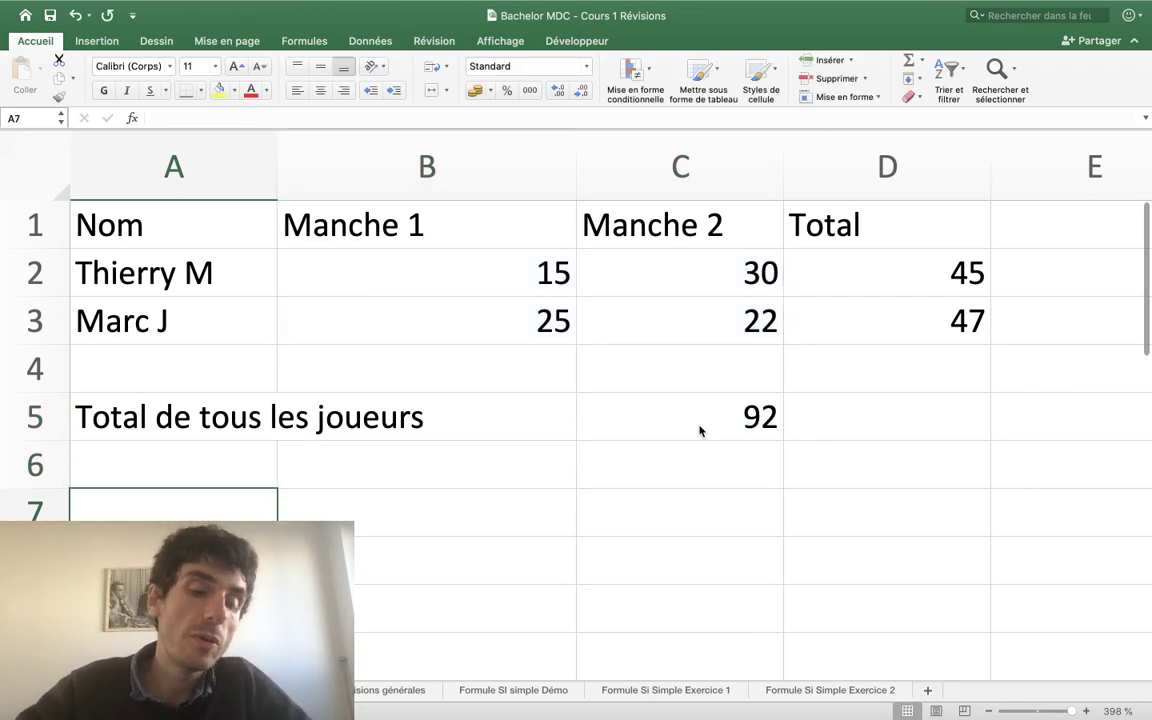
- Enter the heading 'Syntaxe' in cell A7
key("Up")
key("Down")
type("Synt")
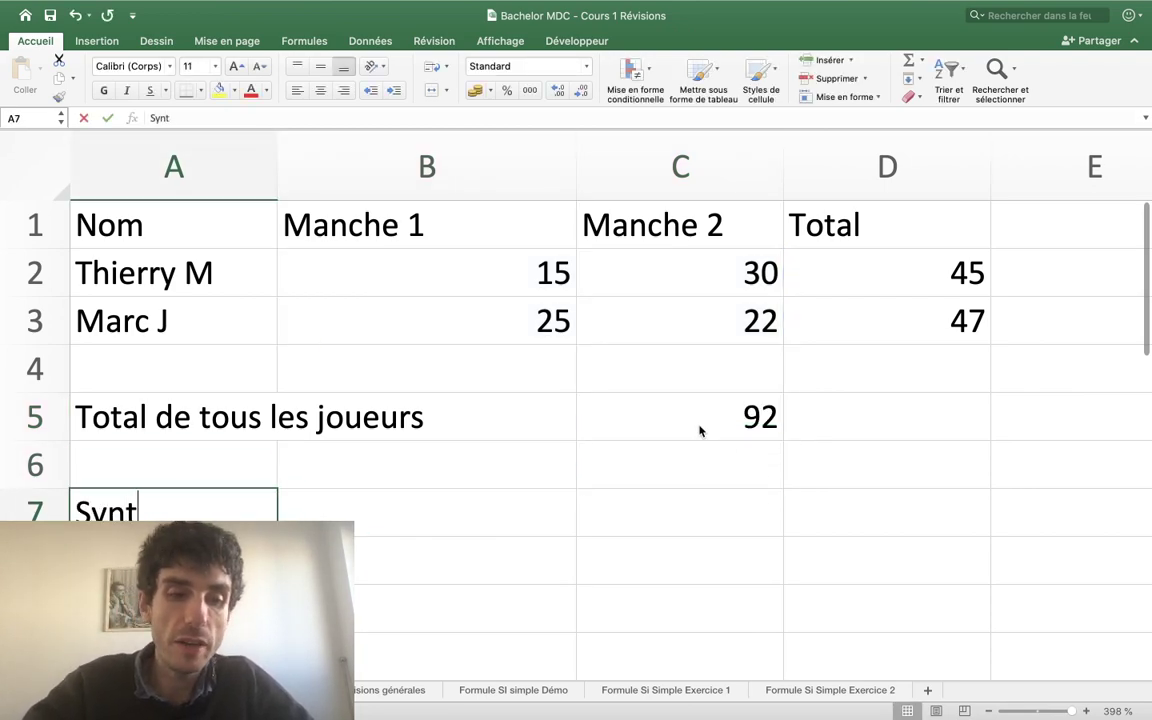
type("axe")
key("Right")
key("Left")
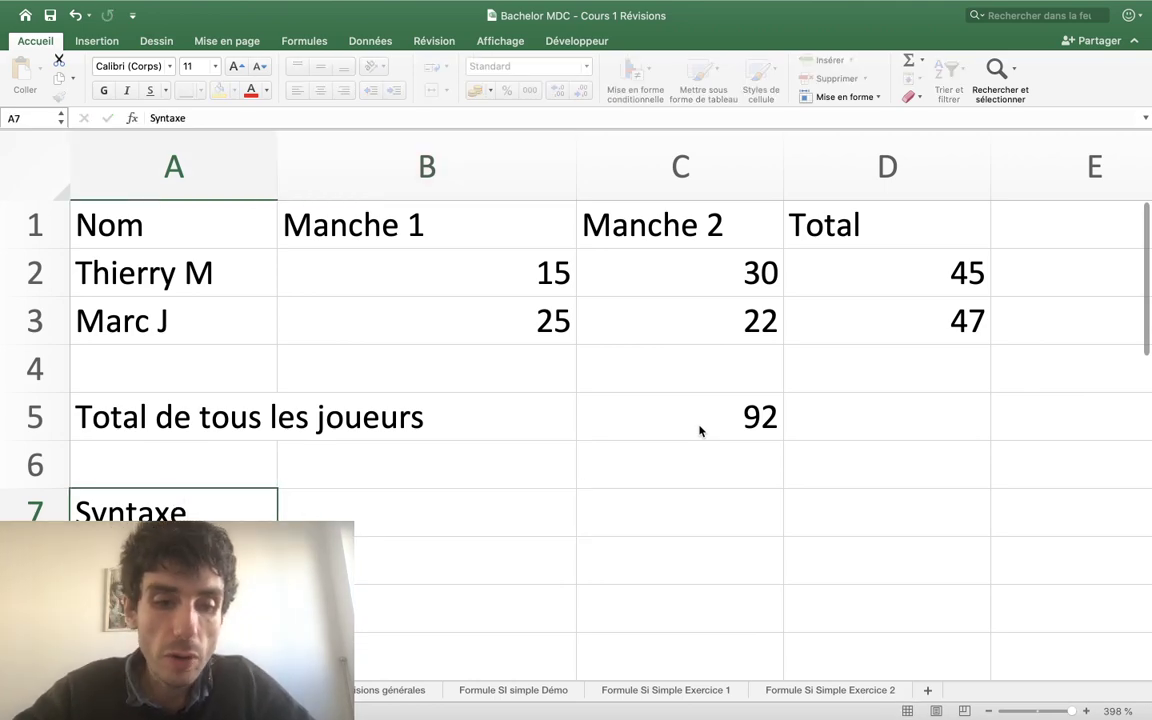
- Add notes in A8 and A9 that ";" means "et" and ":" means "à"
key("Down")
type("\"")
type("=")
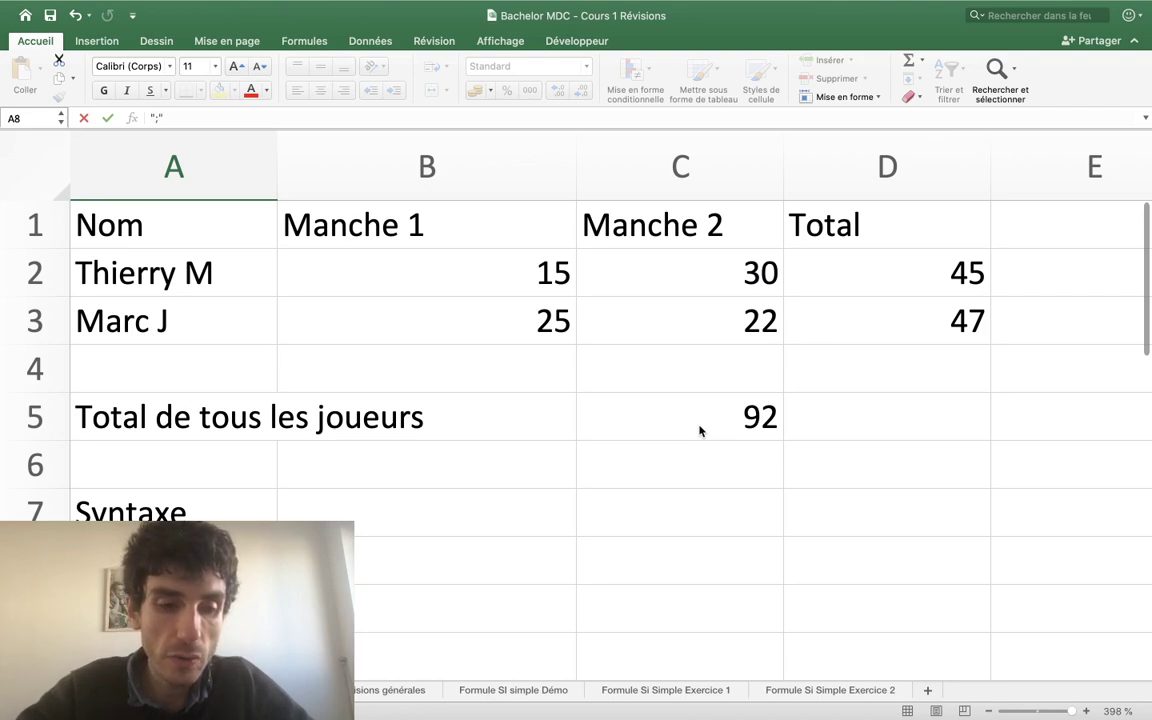
type(" cons")
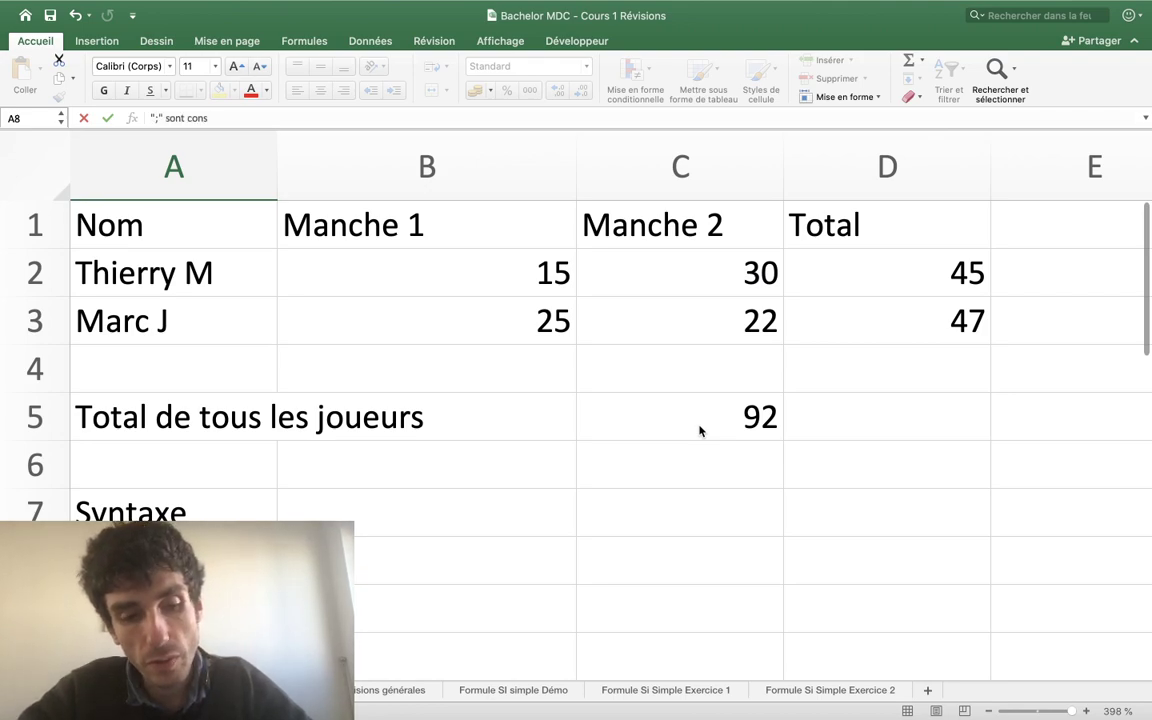
type(" comme \"")
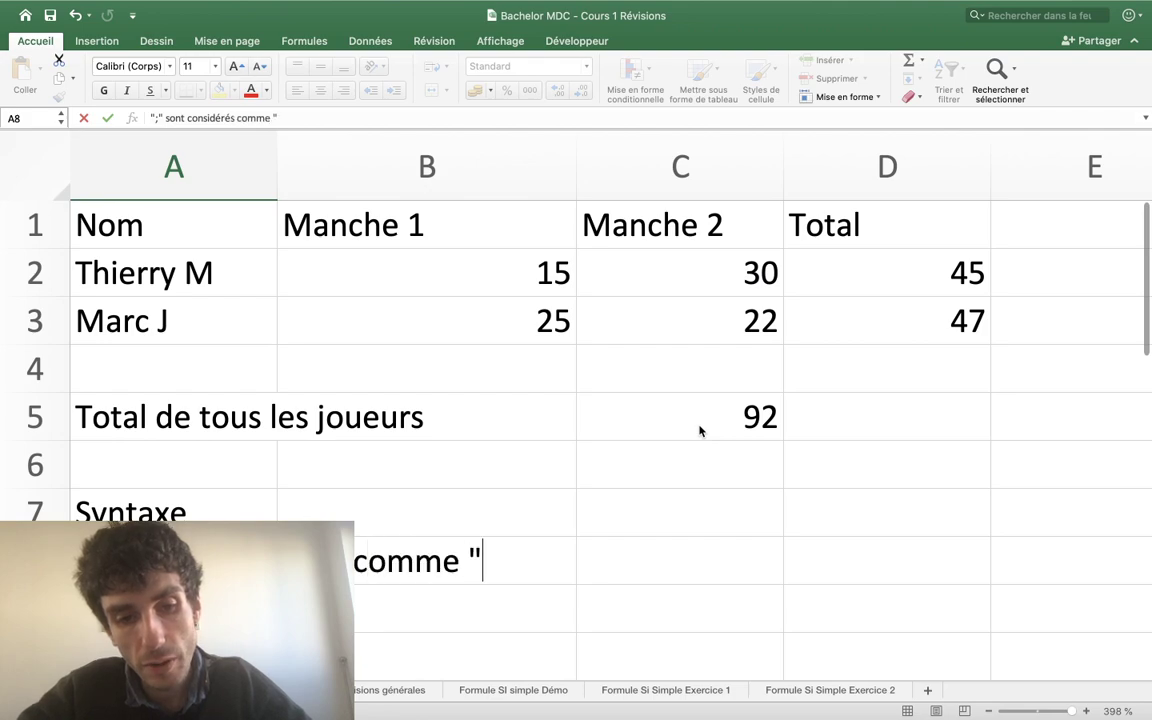
type("\"")
key("Return")
type("\":\" sont considérés")
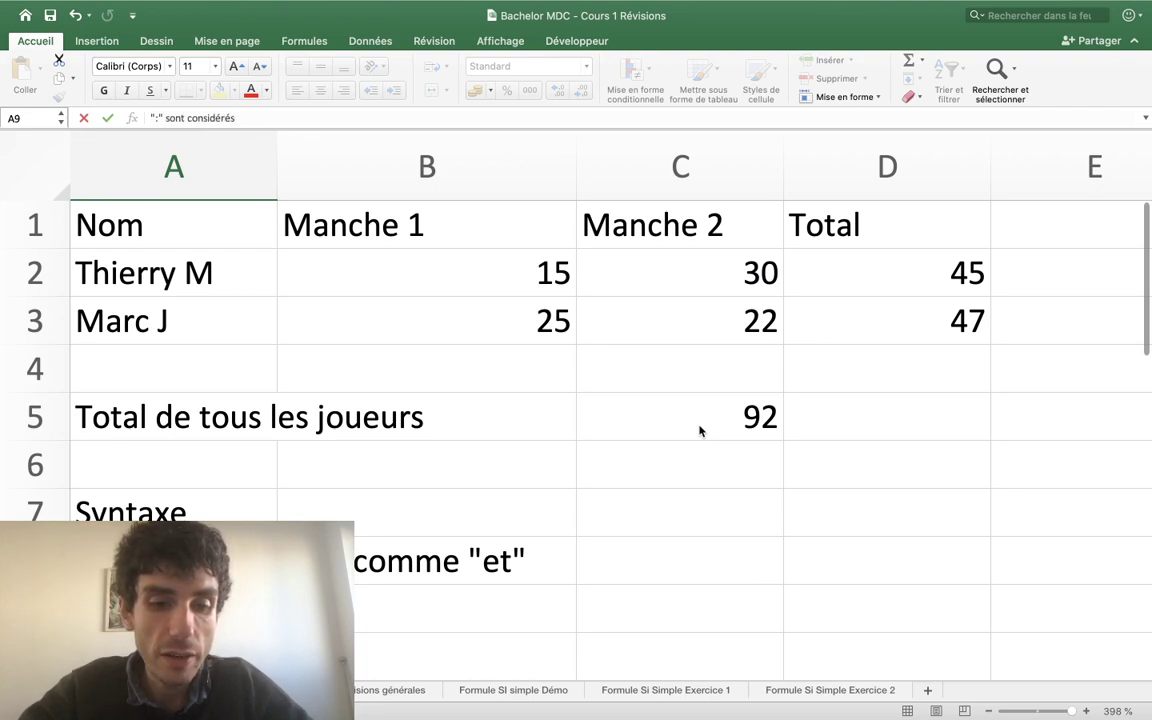
type("comme \"à")
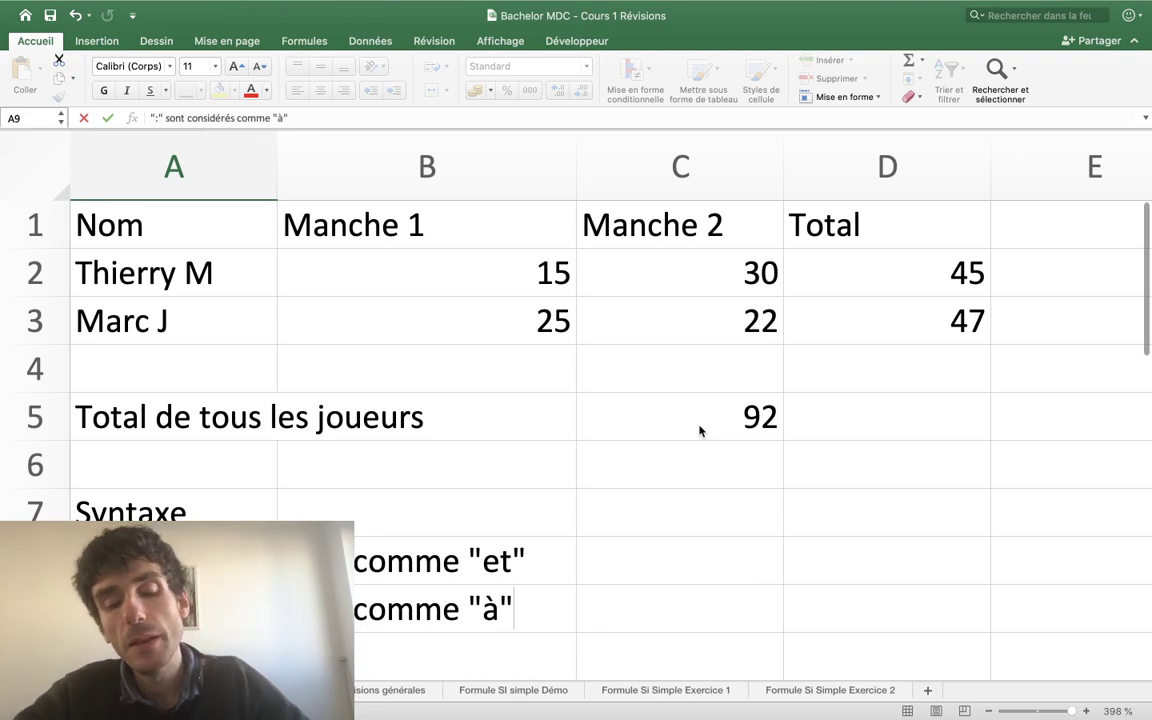
key("Return")
key("Up")
key("Up")
key("Up")
key("Up")
key("Right")
key("Up")
- Retype C5 as =somme(B2;B3;C2;C3), listing each score cell separated by semicolons
key("Right")
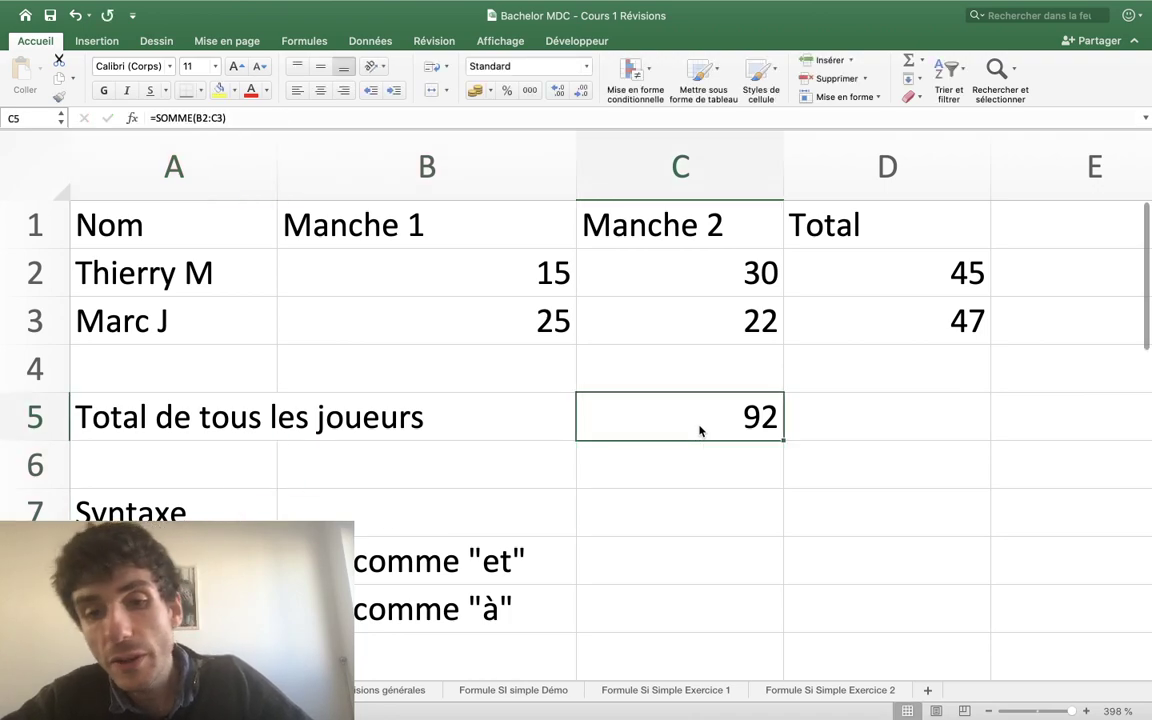
type("=somme(")
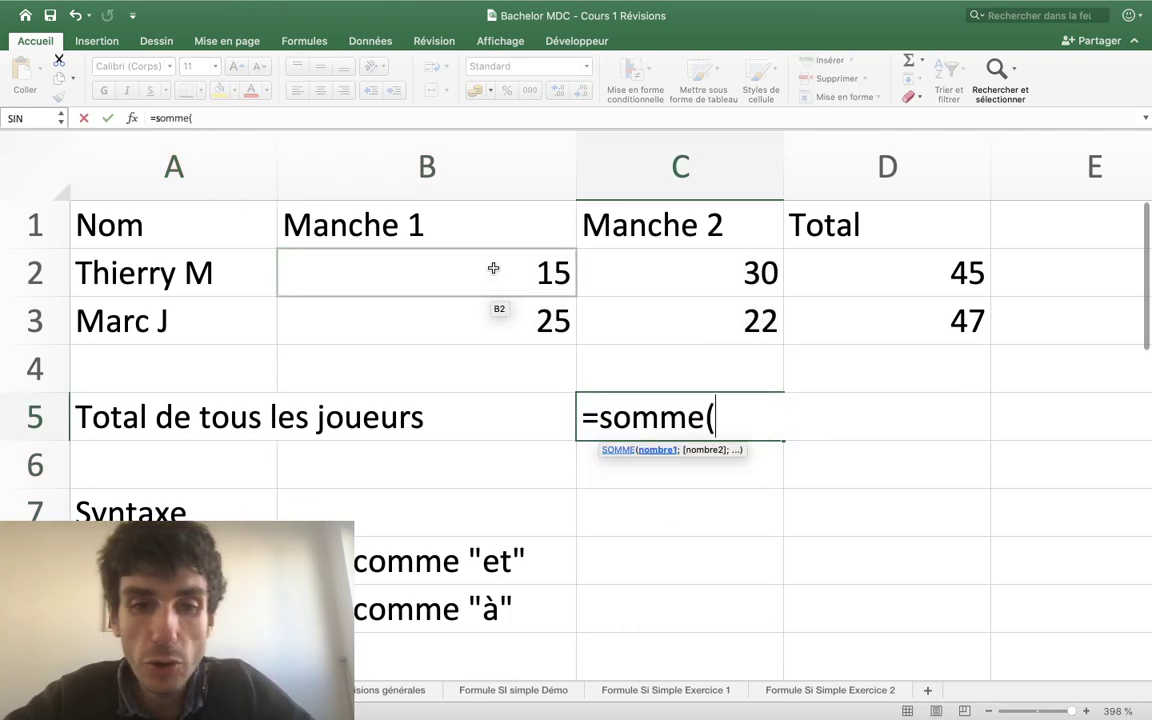
left_click(493, 268)
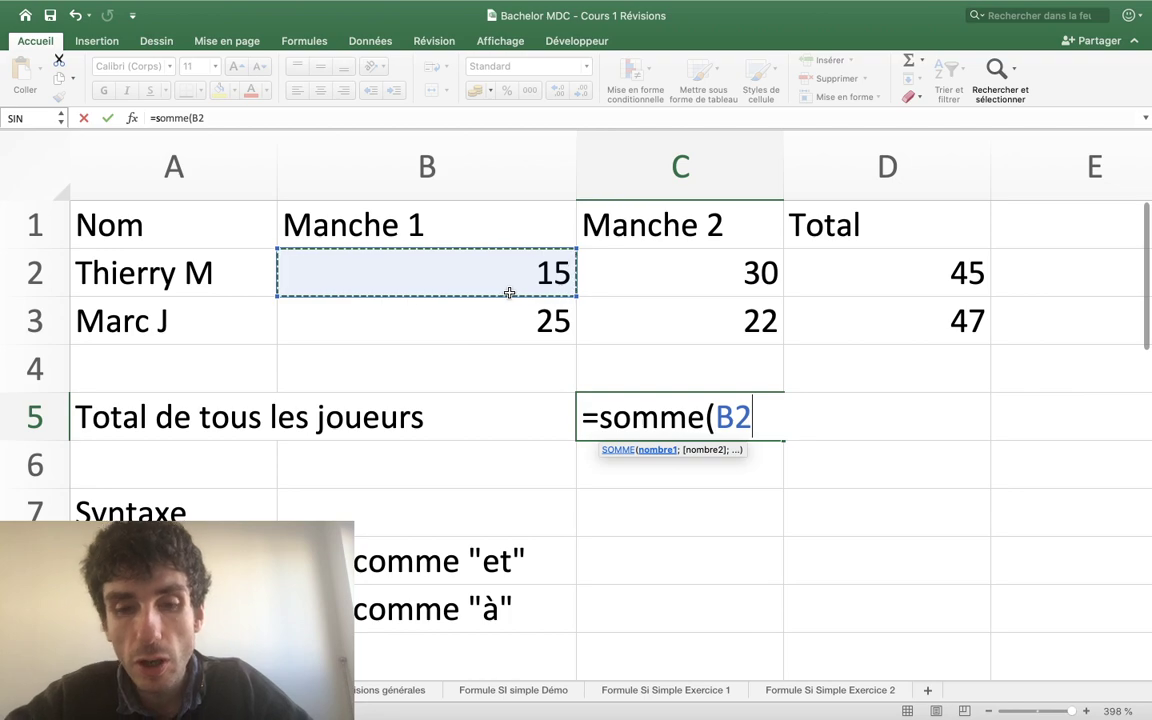
type(";")
left_click(530, 322)
type(";")
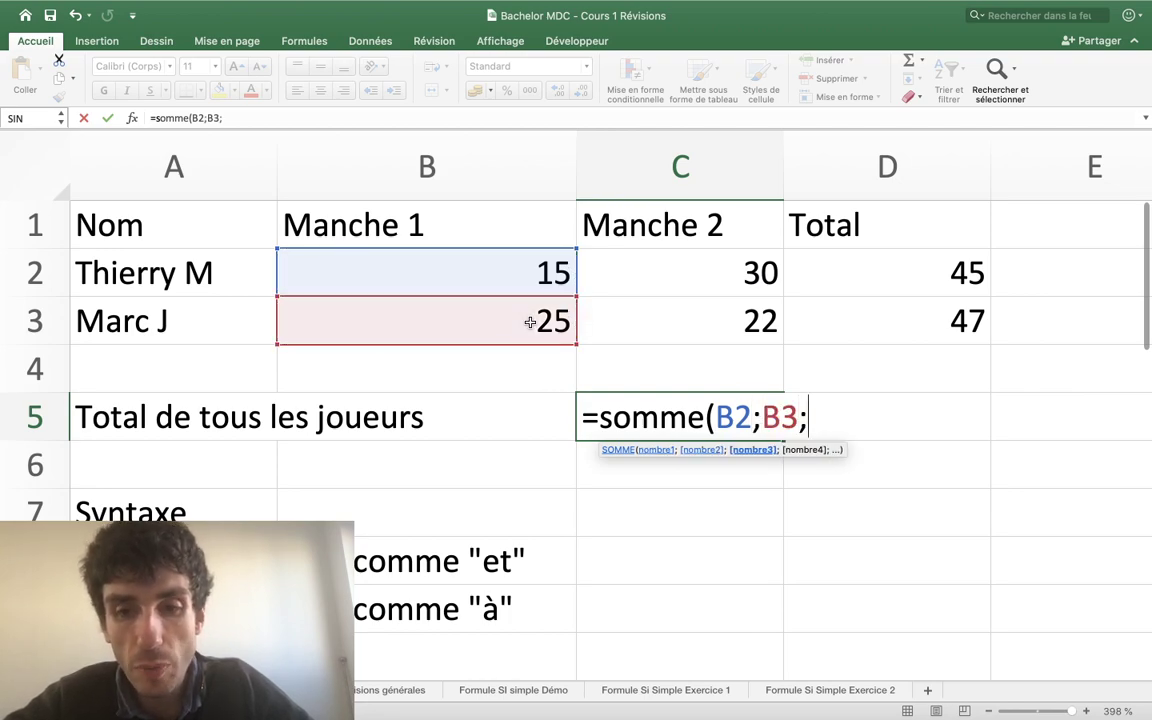
left_click(681, 286)
type(";")
left_click(694, 330)
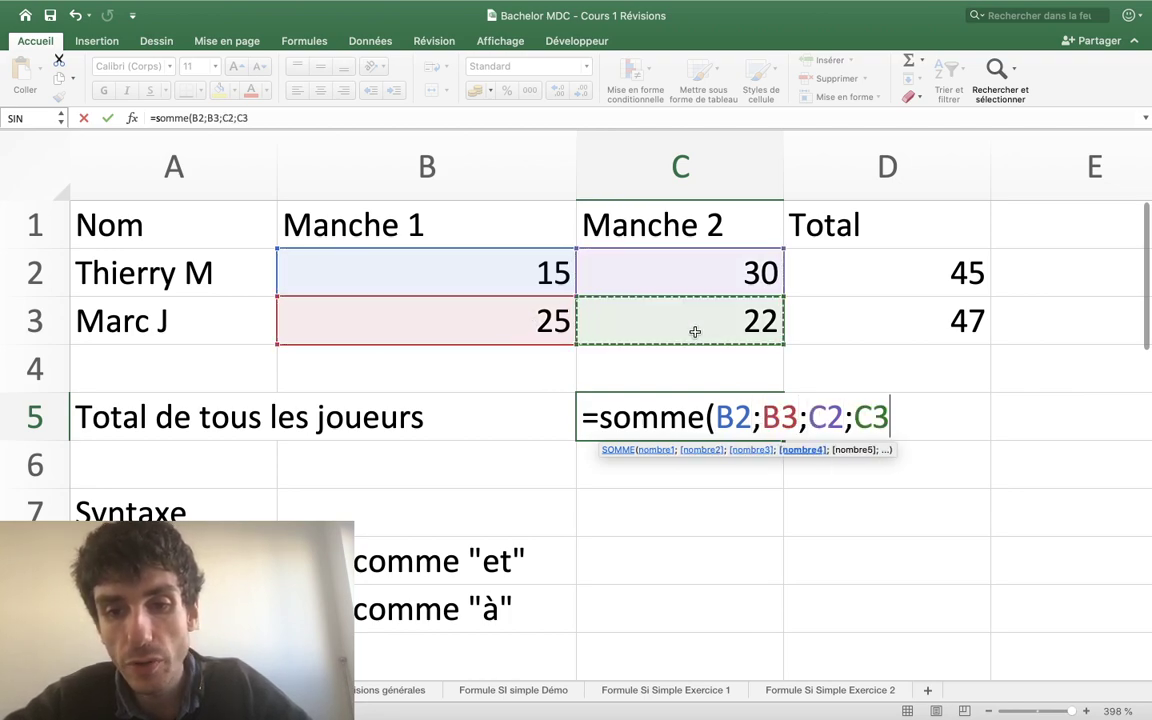
type(")")
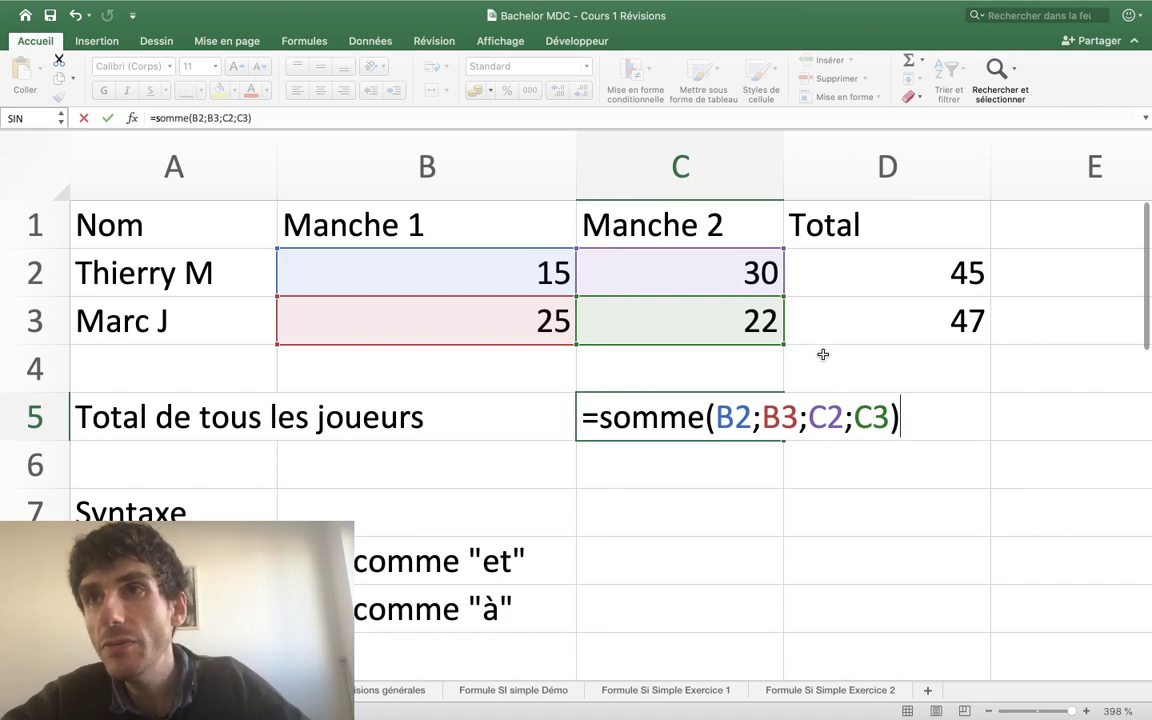
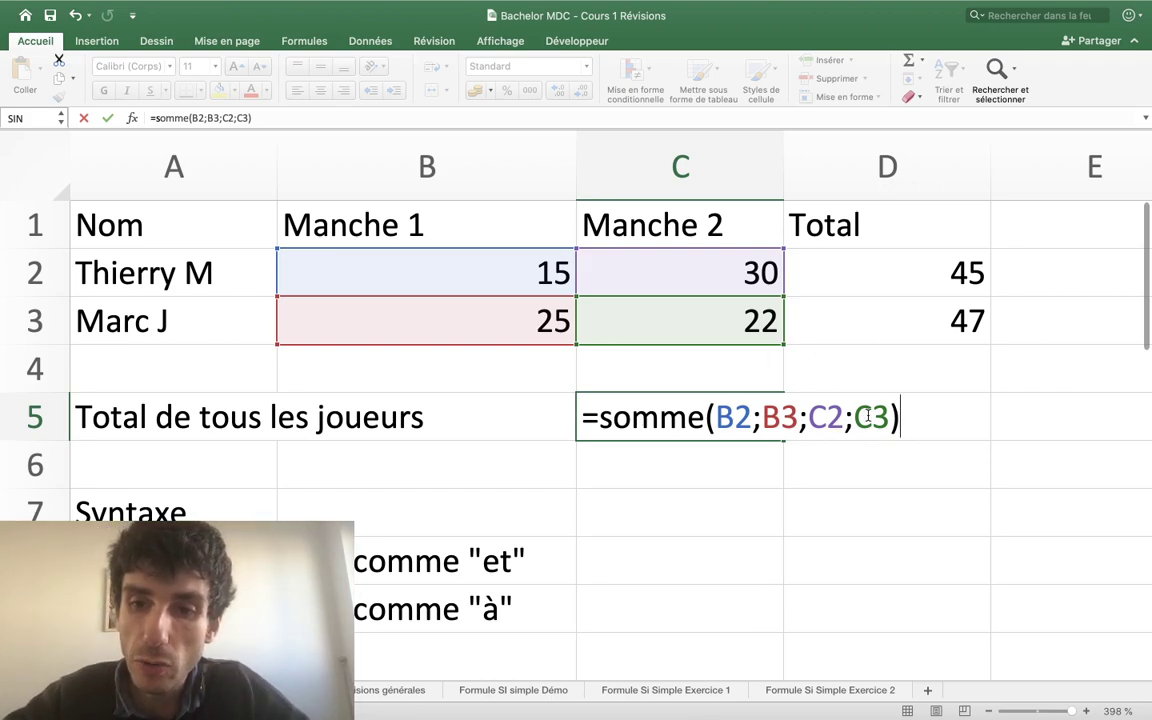
- Change C5's formula to =SOMME(B2:C3), which still totals 92
left_click_drag(852, 417, 772, 416)
key("BackSpace")
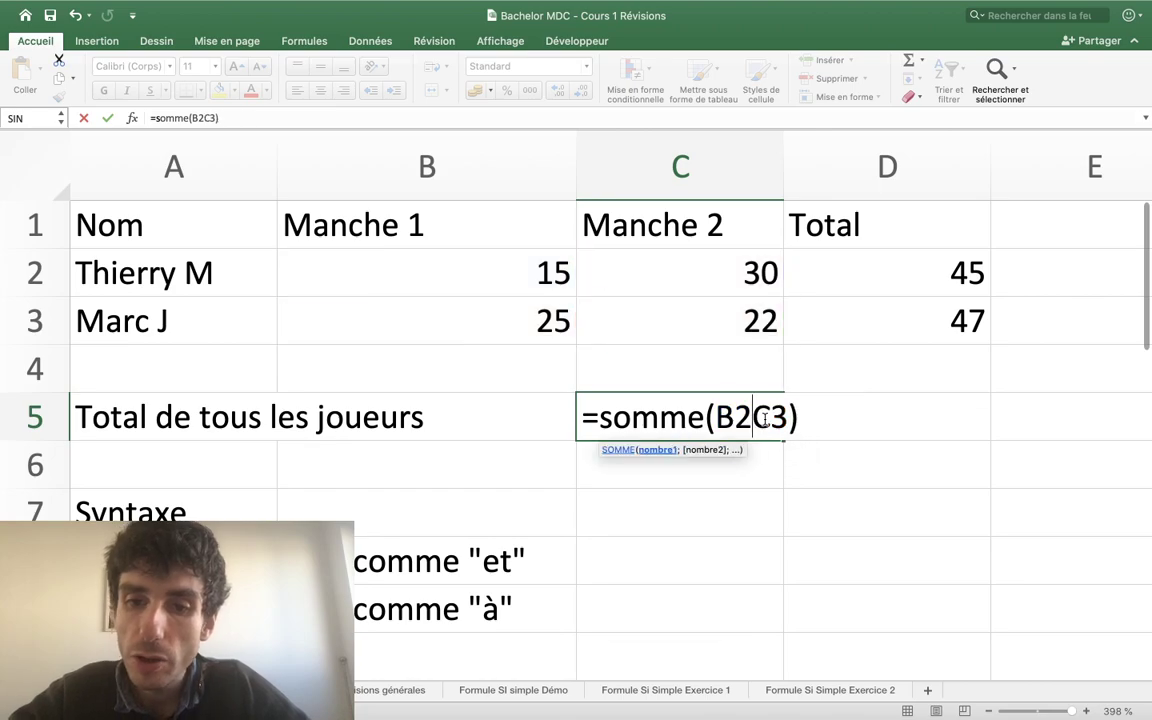
key("BackSpace")
type("2:")
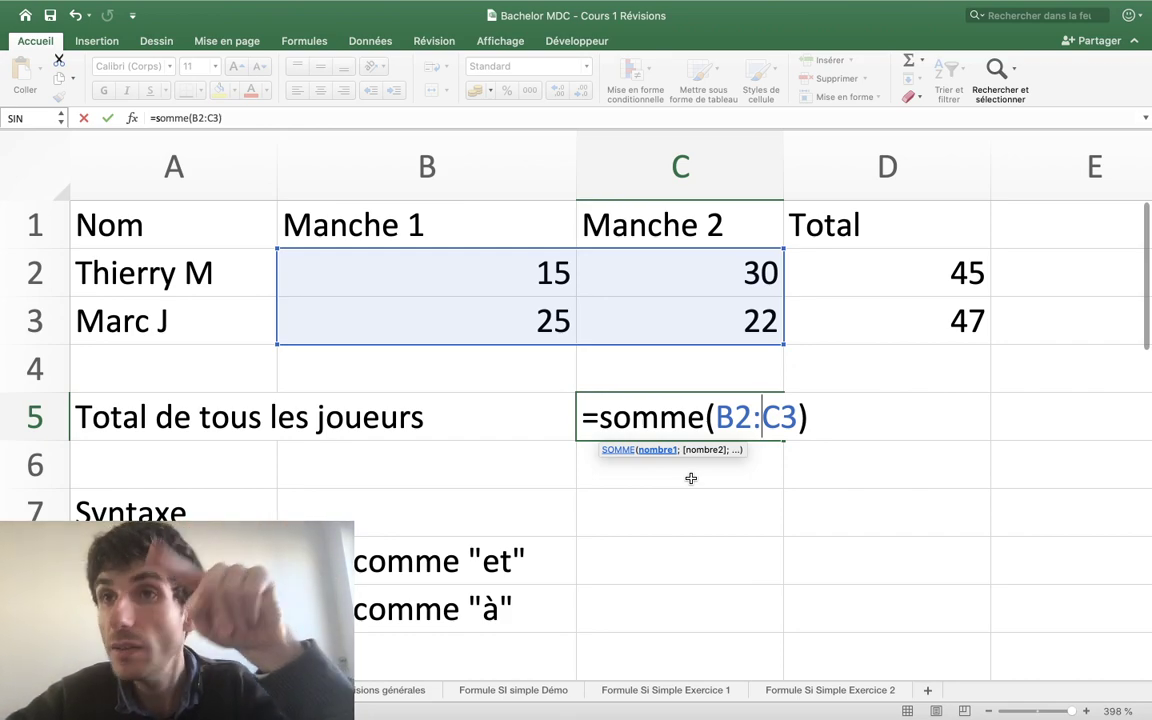
key("Return")
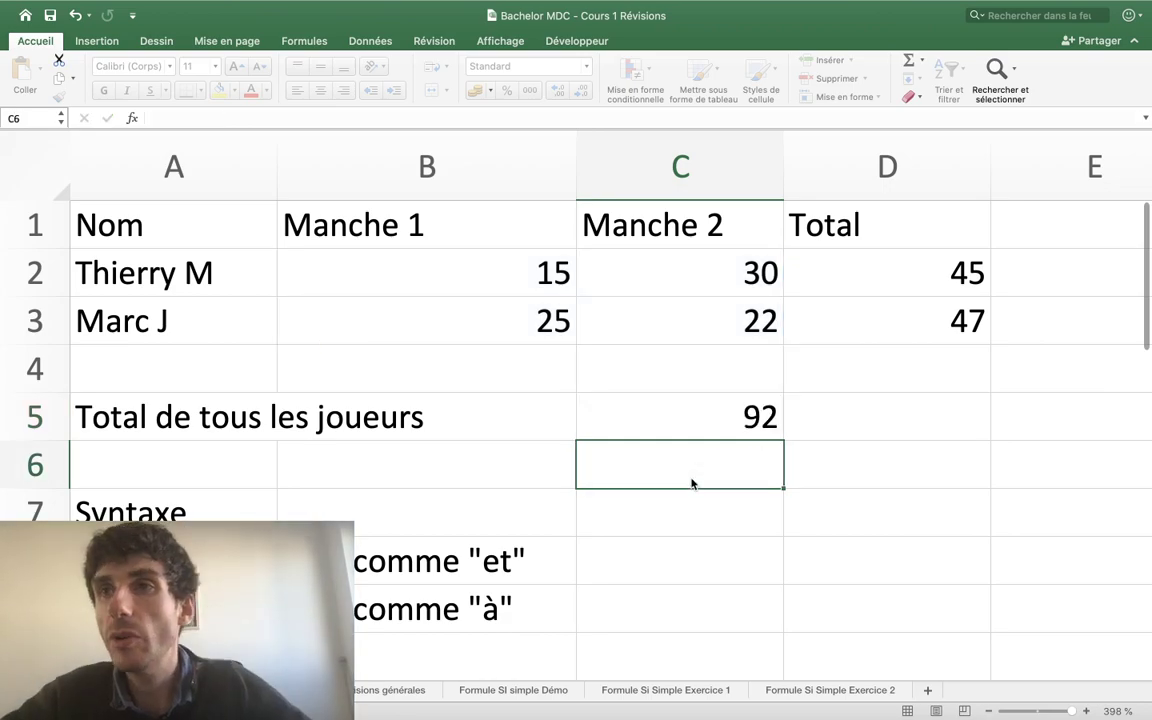
- Move the selection along row 5 and down toward the recap area at D7
key("Up")
key("Left")
key("Left")
key("Right")
key("Right")
key("Right")
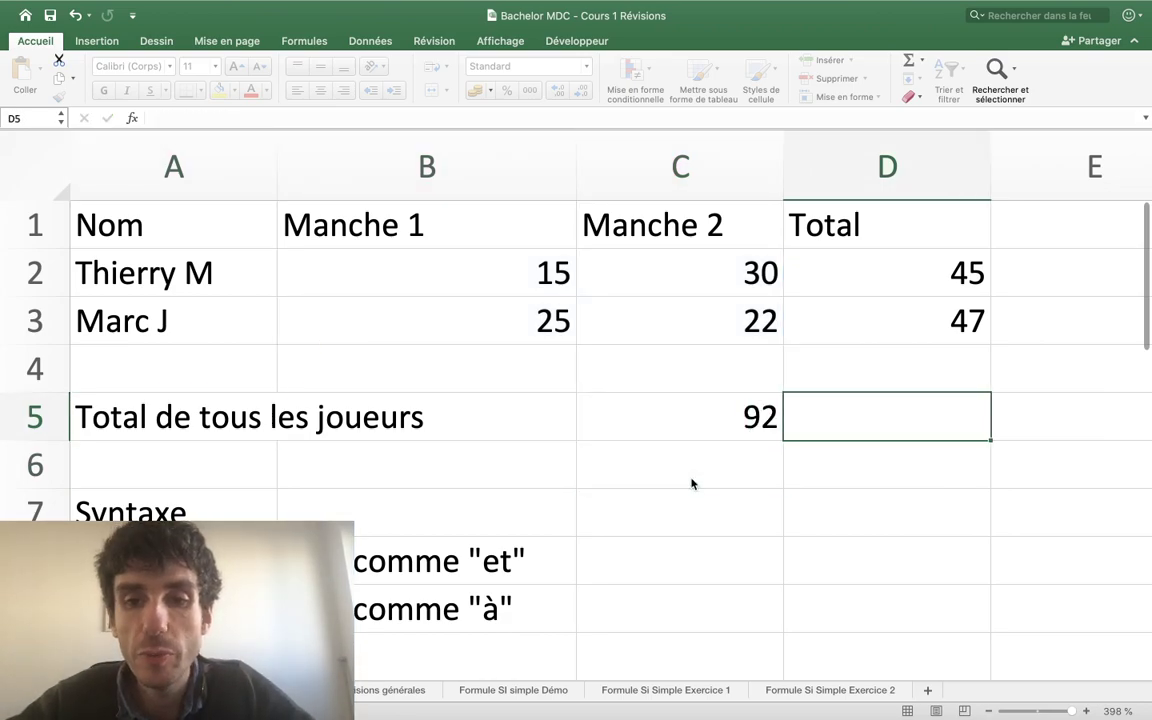
key("Left")
key("Left")
key("Left")
key("Right")
key("Right")
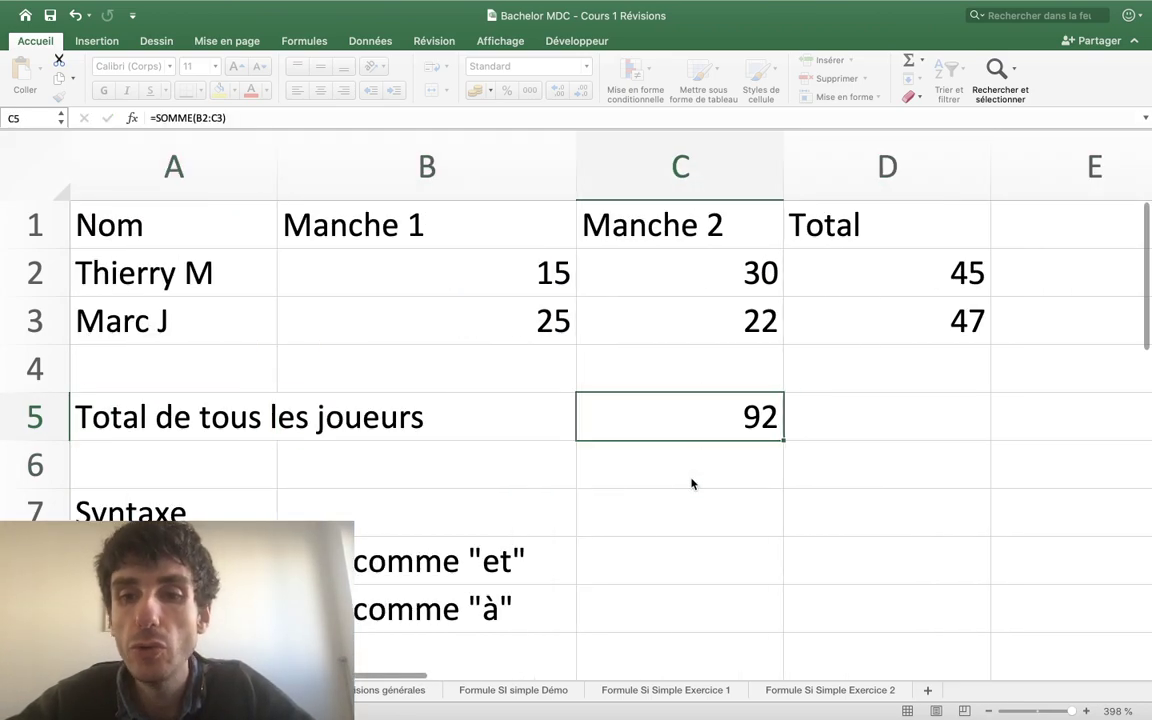
key("Right")
key("Down")
key("Left")
key("Down")
key("Right")
key("Right")
key("Down")
- Enter the heading Récap in D7
key("Up")
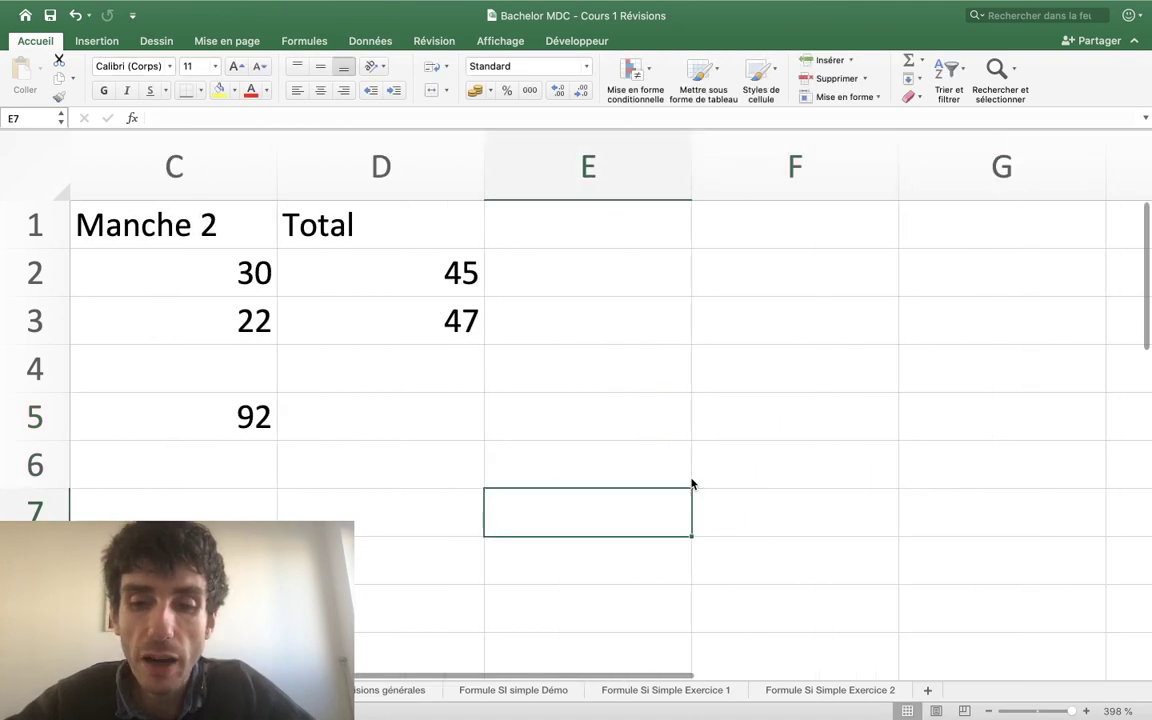
key("Left")
key("Left")
key("Right")
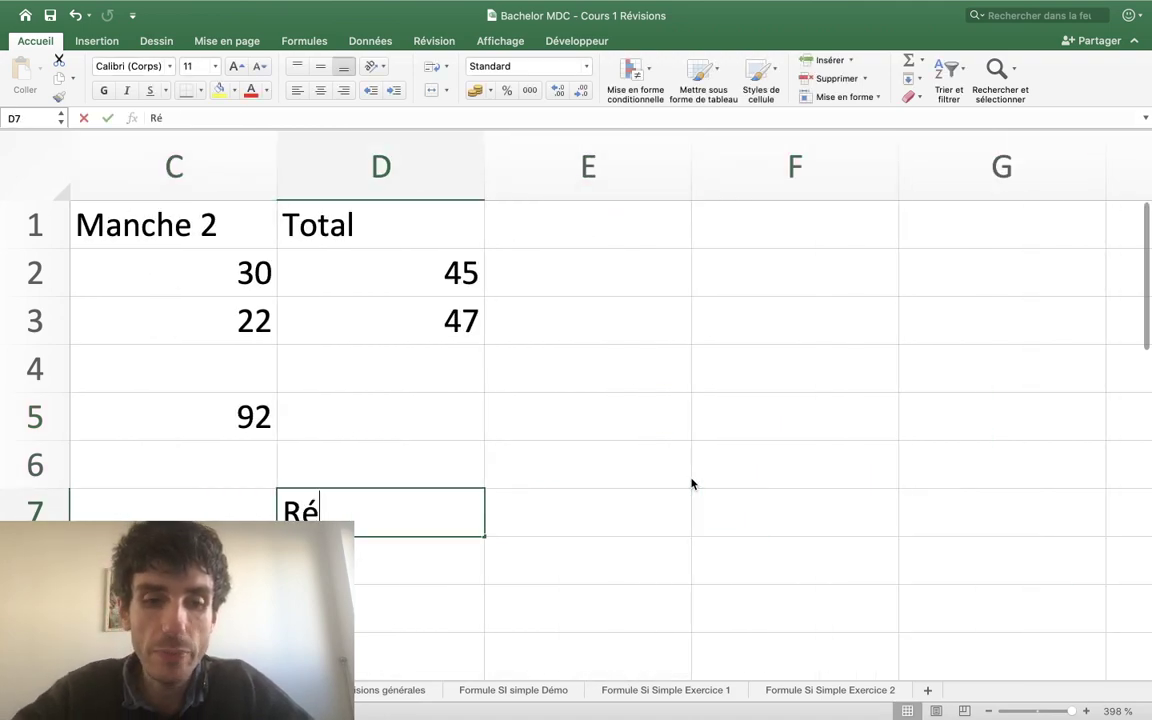
type("cp")
key("BackSpace")
type("ap")
key("Return")
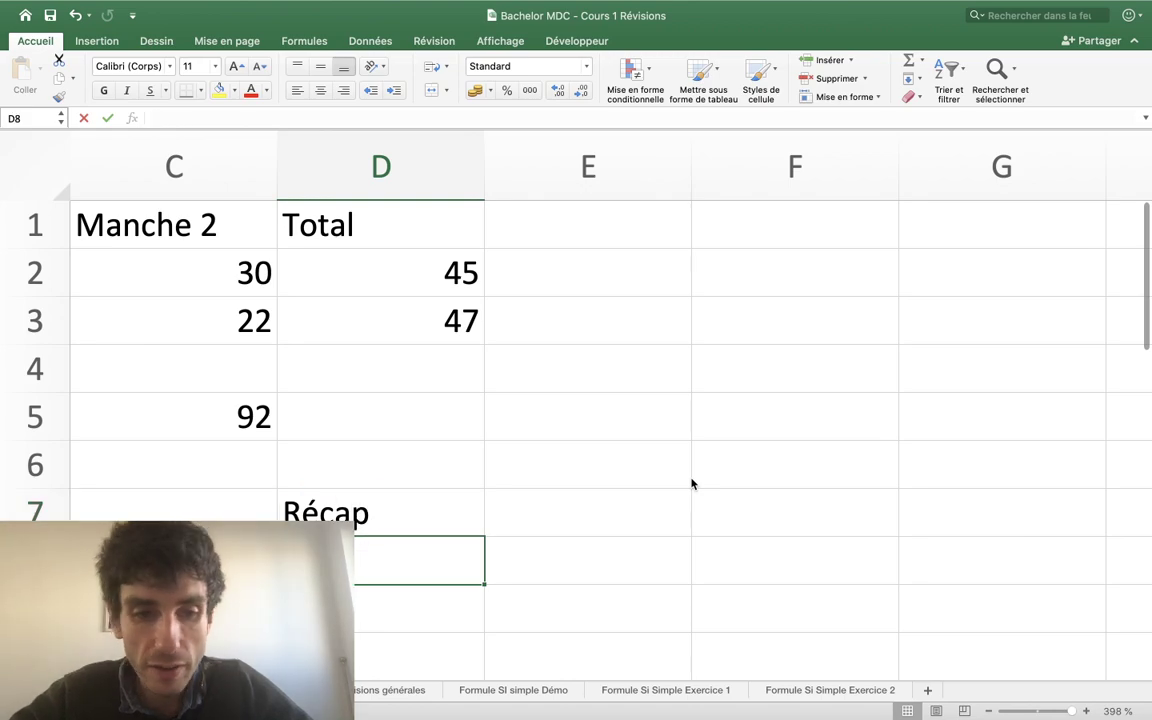
- Write the first recap note, '1 - Les cases s'appellent des cellules…', in D8
key("F2")
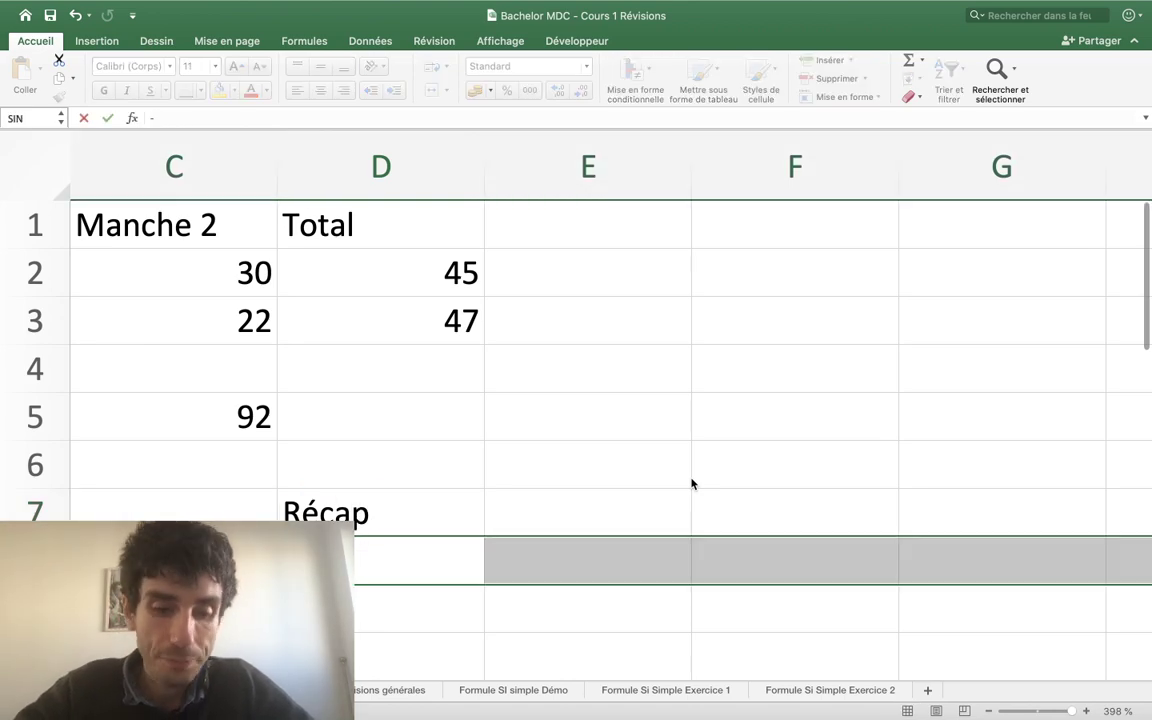
type("Les cas")
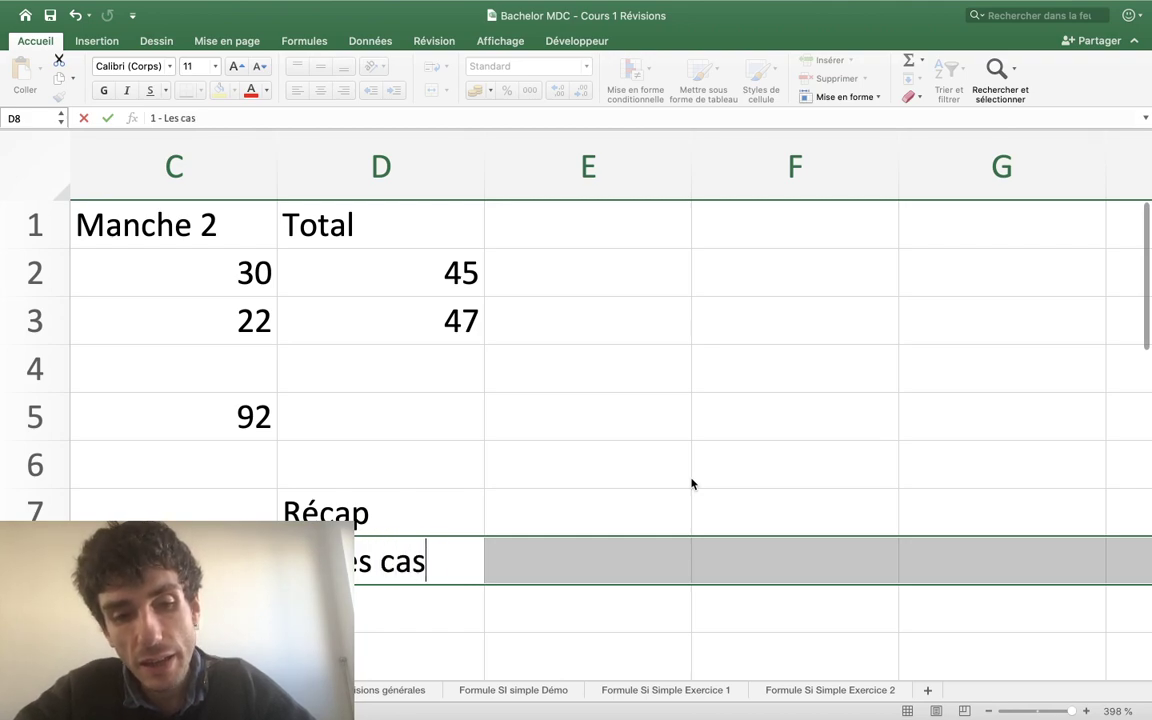
type("'appellent")
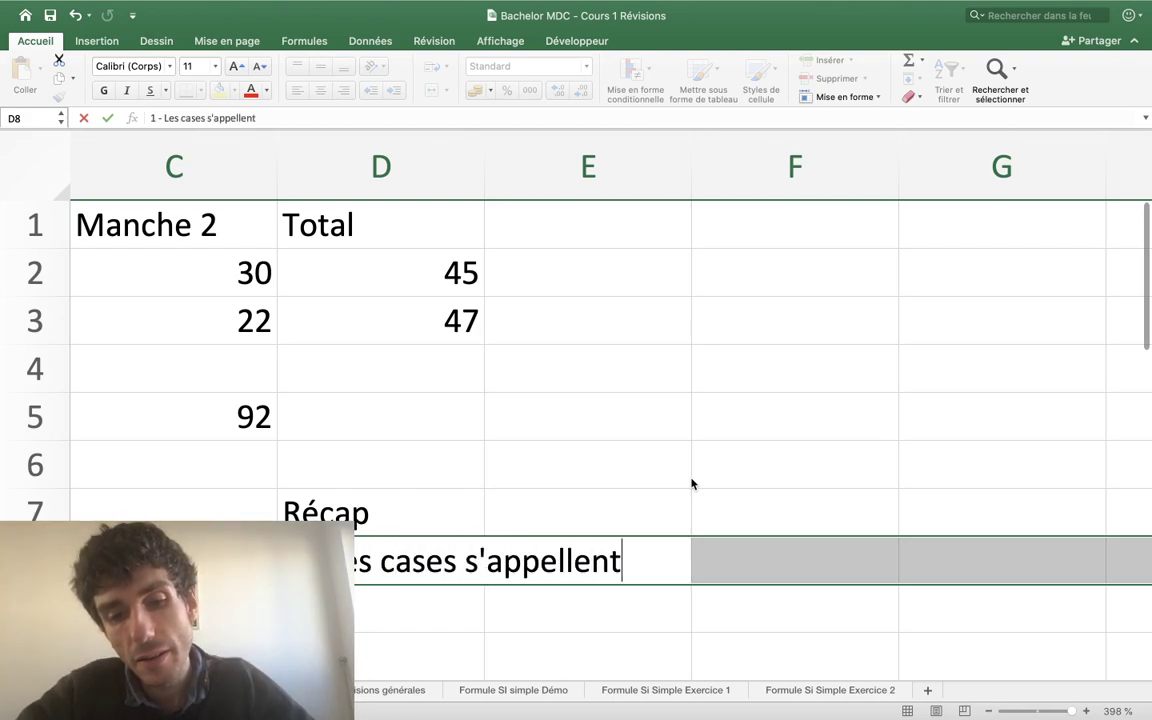
type(" des cellules et ell")
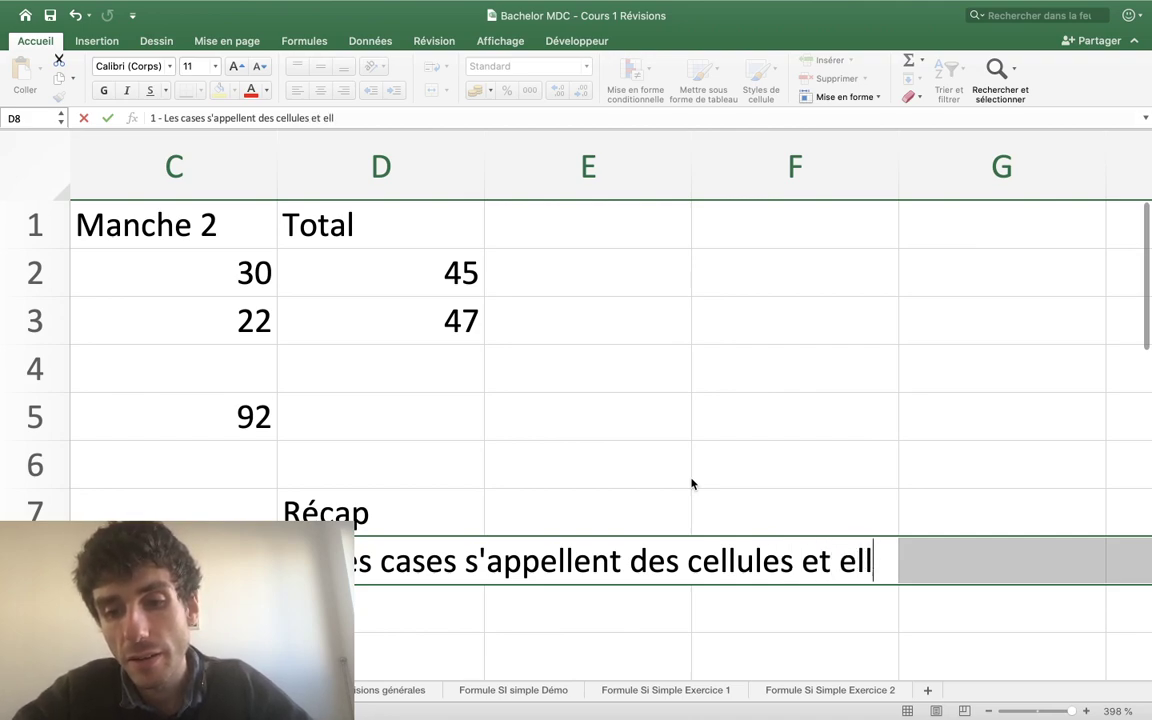
type("es possèdent")
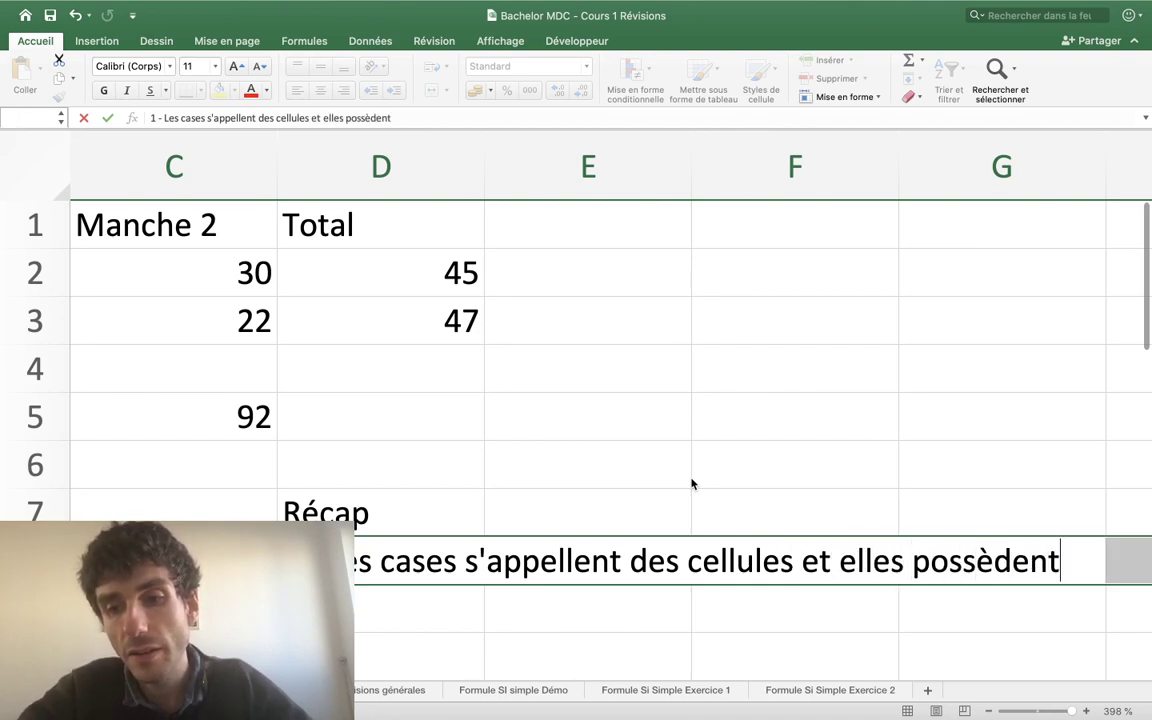
type(" un formats")
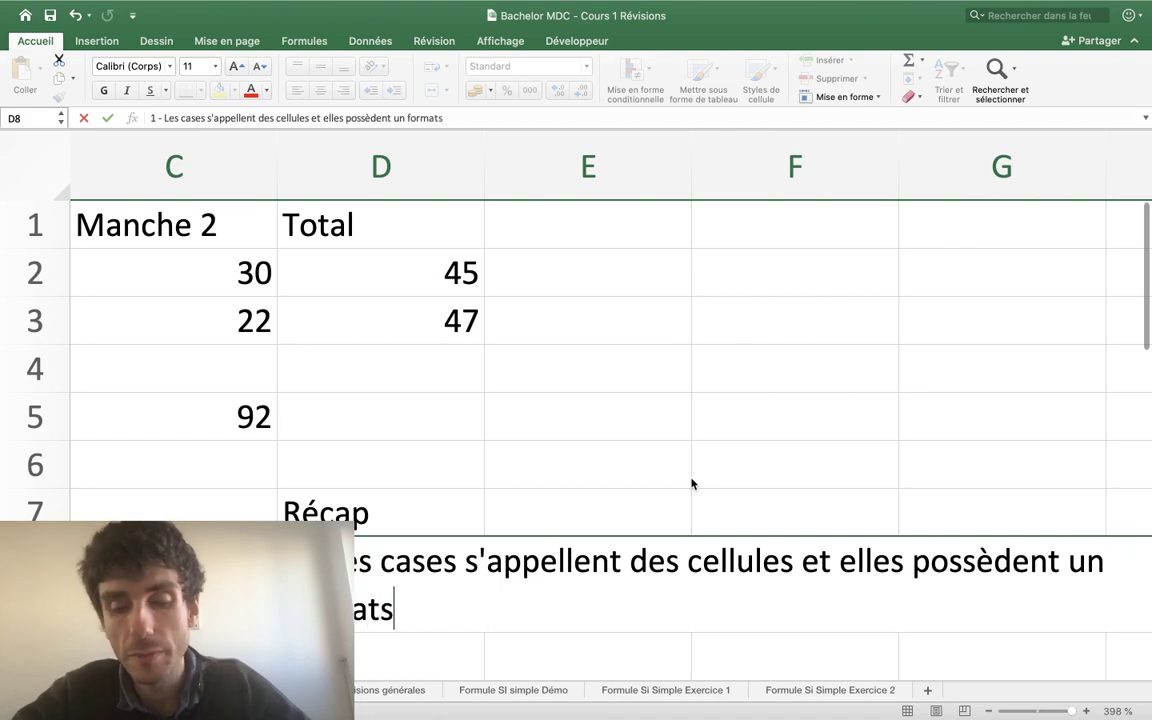
type(" qui")
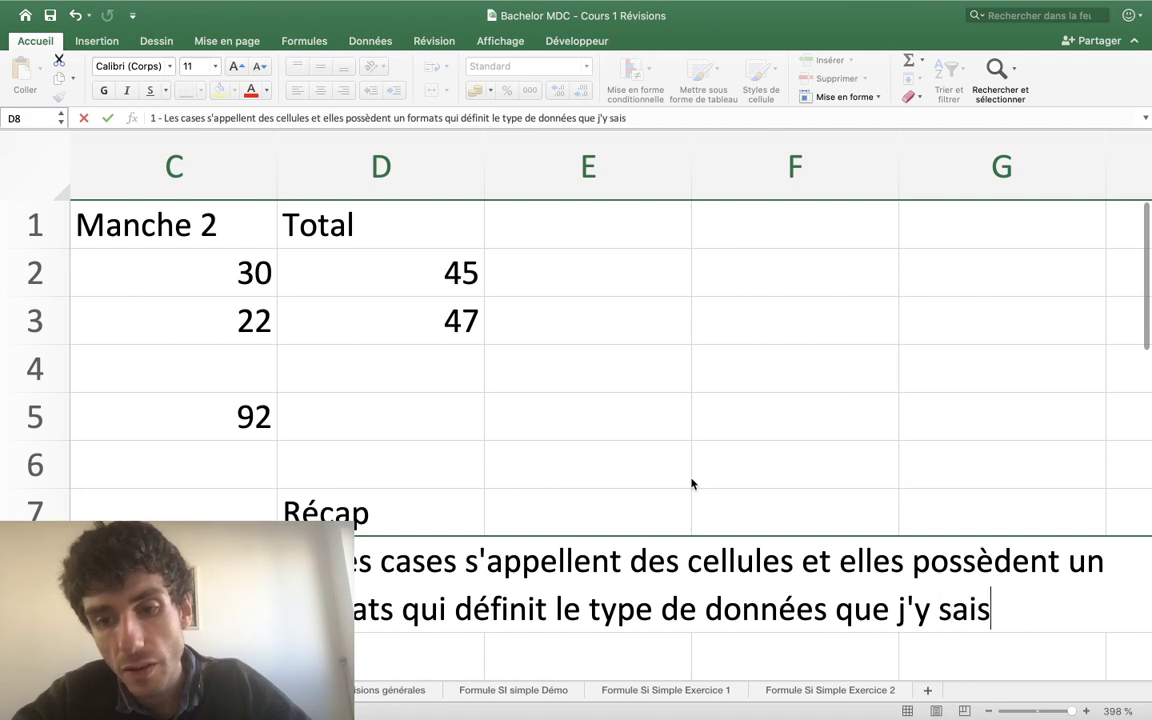
key("BackSpace")
key("BackSpace")
key("BackSpace")
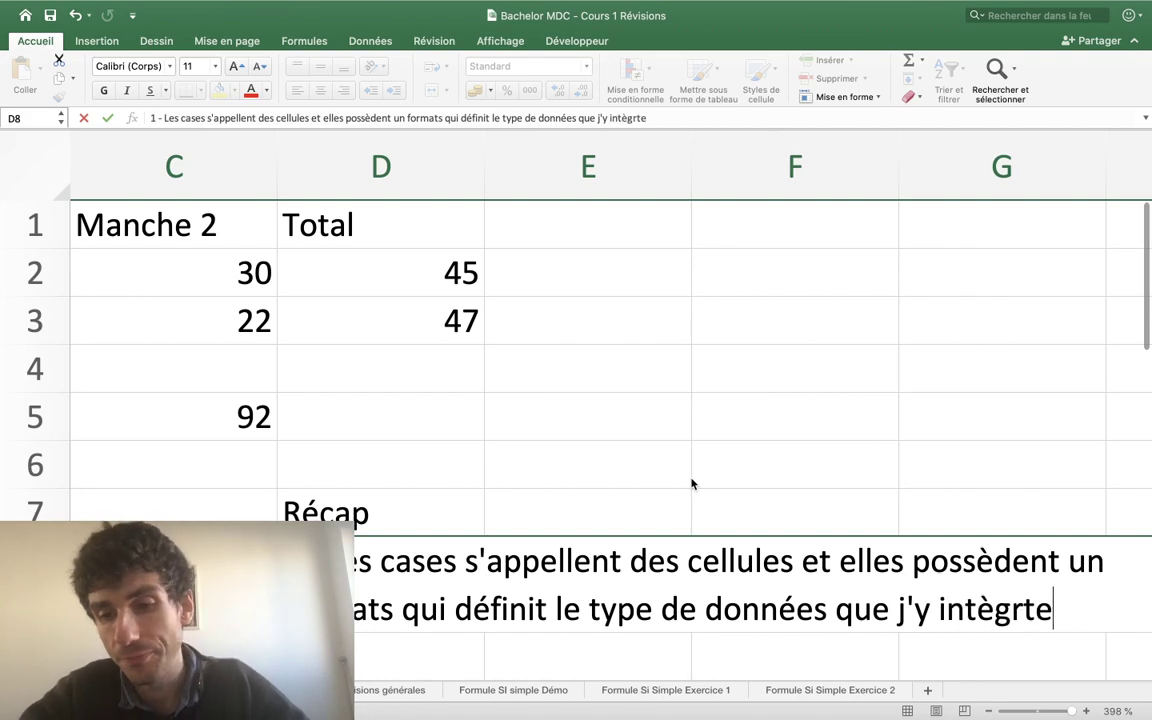
key("Tab")
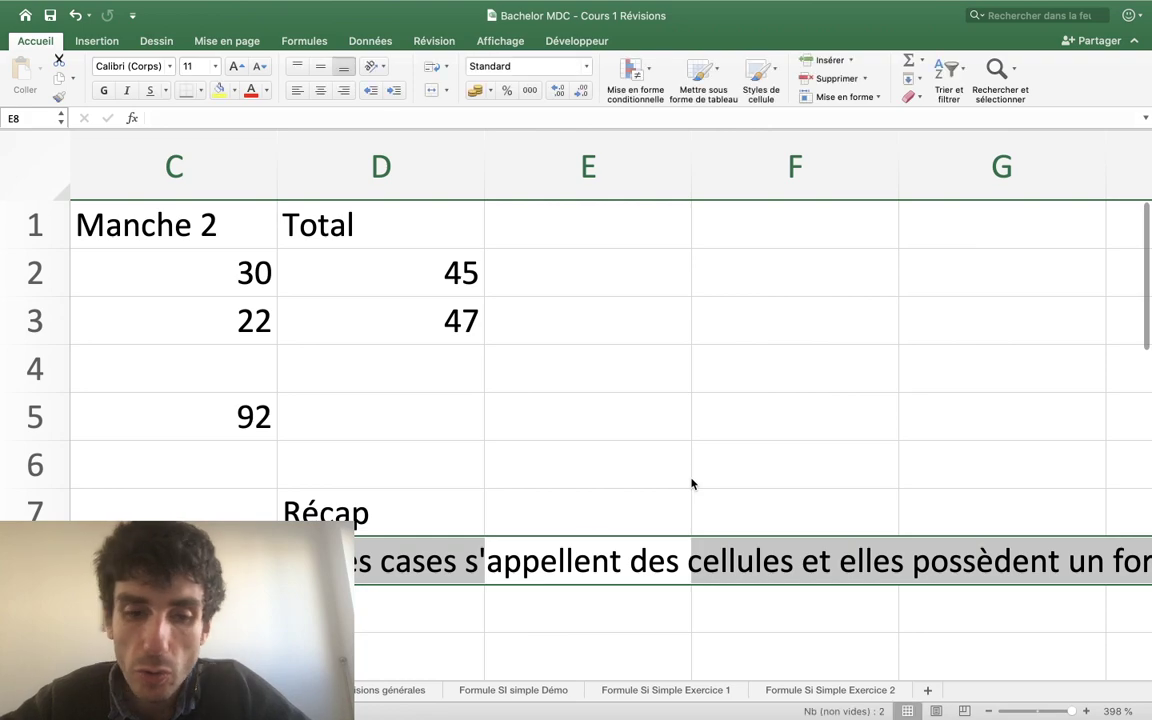
- Merge D8:F8 with wrapped text and make row 8 tall enough for three lines
left_click_drag(447, 551, 860, 563)
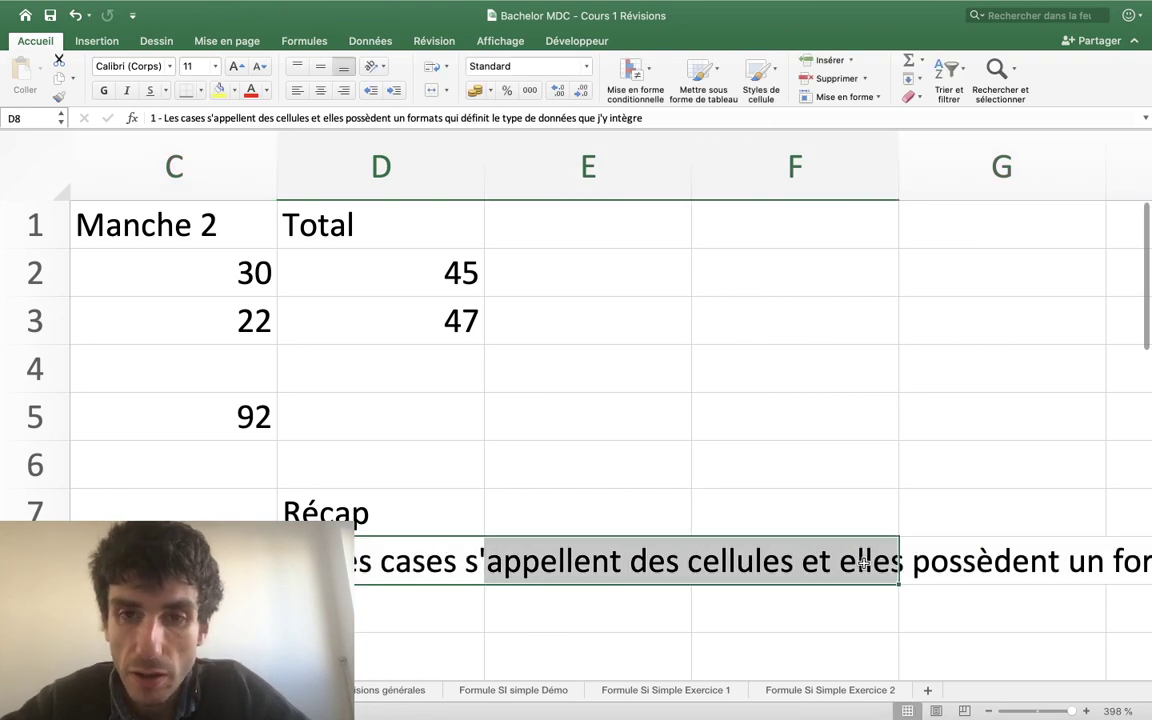
left_click(431, 91)
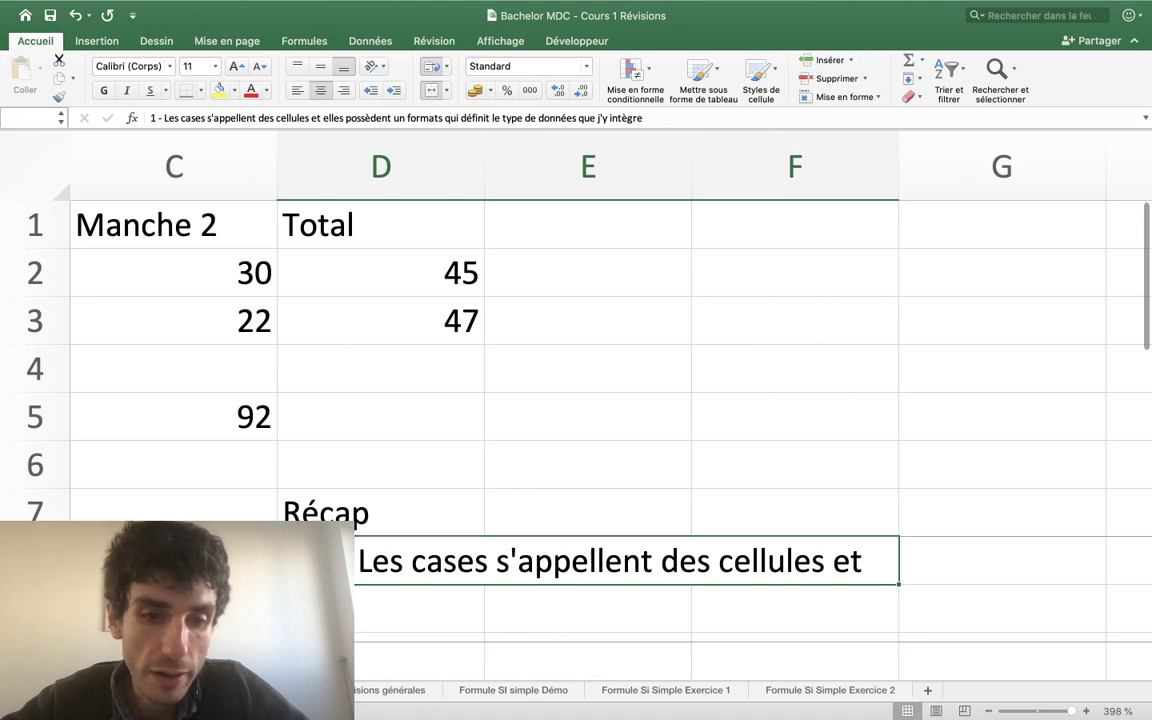
left_click_drag(35, 584, 35, 660)
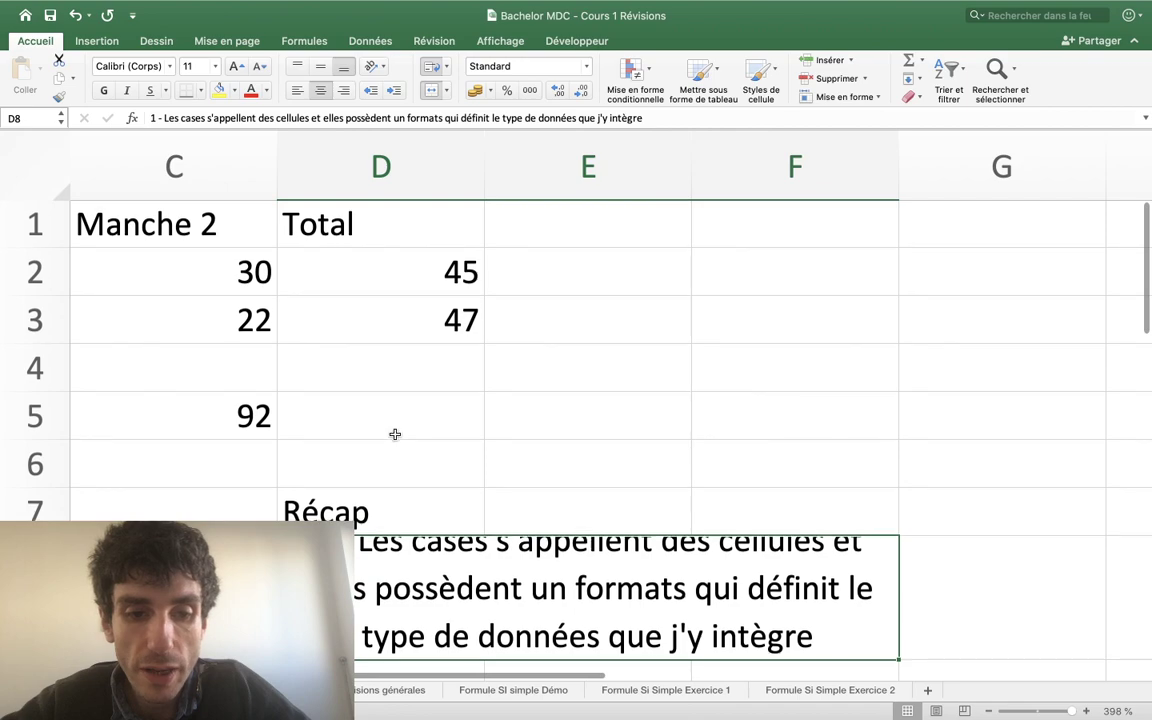
scroll(273, 500, "down", 1)
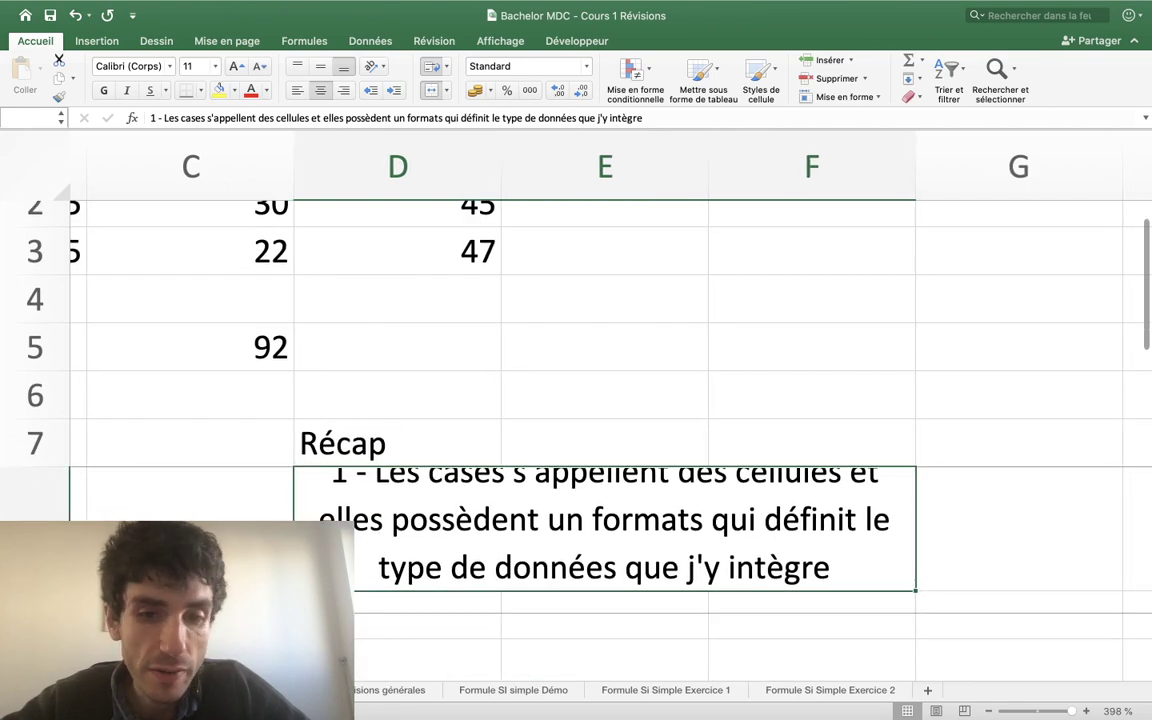
left_click(656, 282)
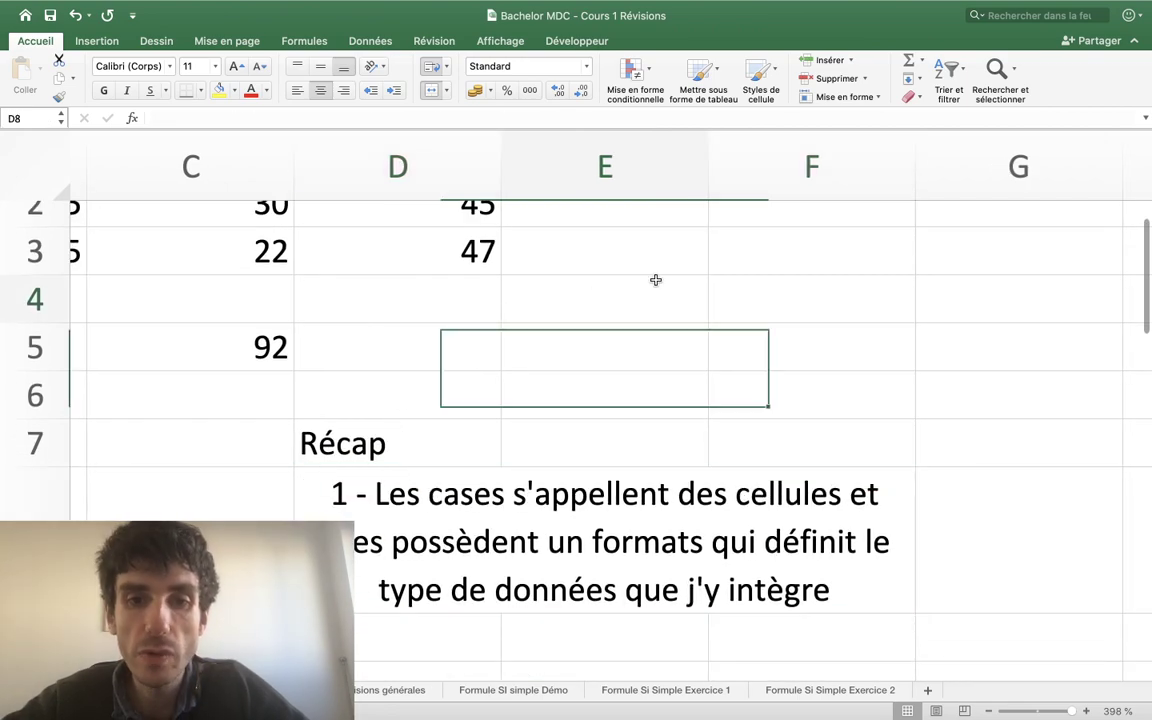
- Give E4 a yellow fill, leaving its number format at Standard
left_click(219, 90)
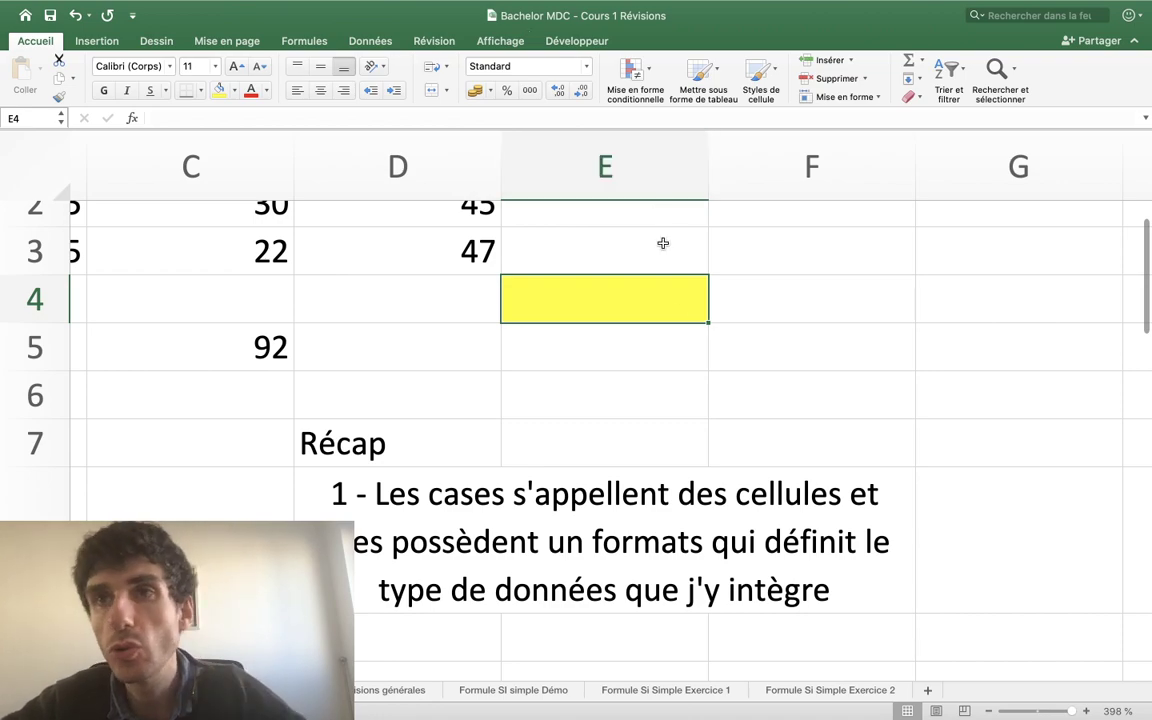
left_click(587, 68)
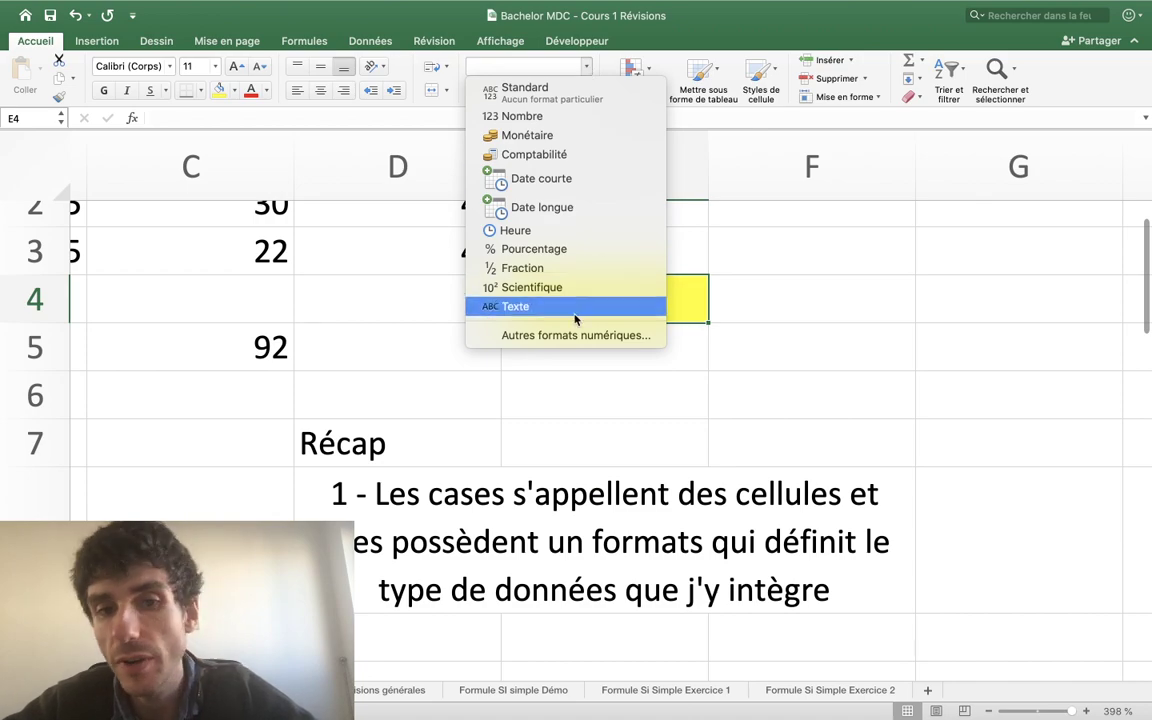
left_click(921, 351)
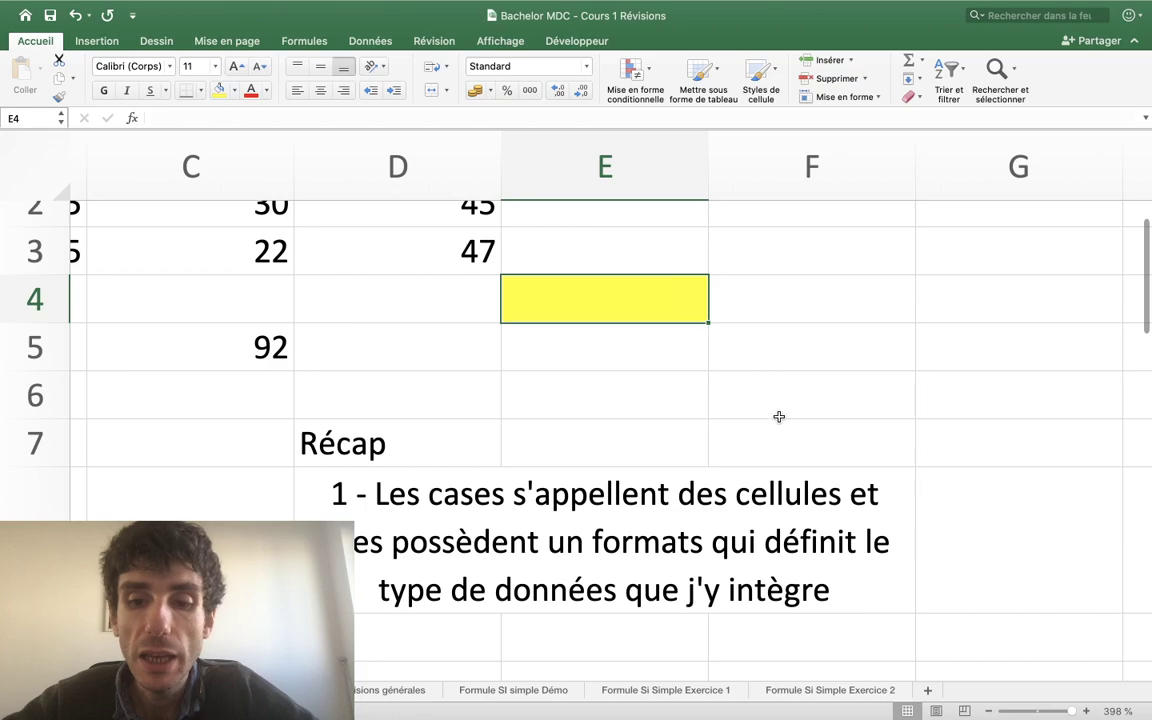
scroll(779, 416, "down", 2)
scroll(779, 416, "down", 2)
scroll(783, 426, "up", 1)
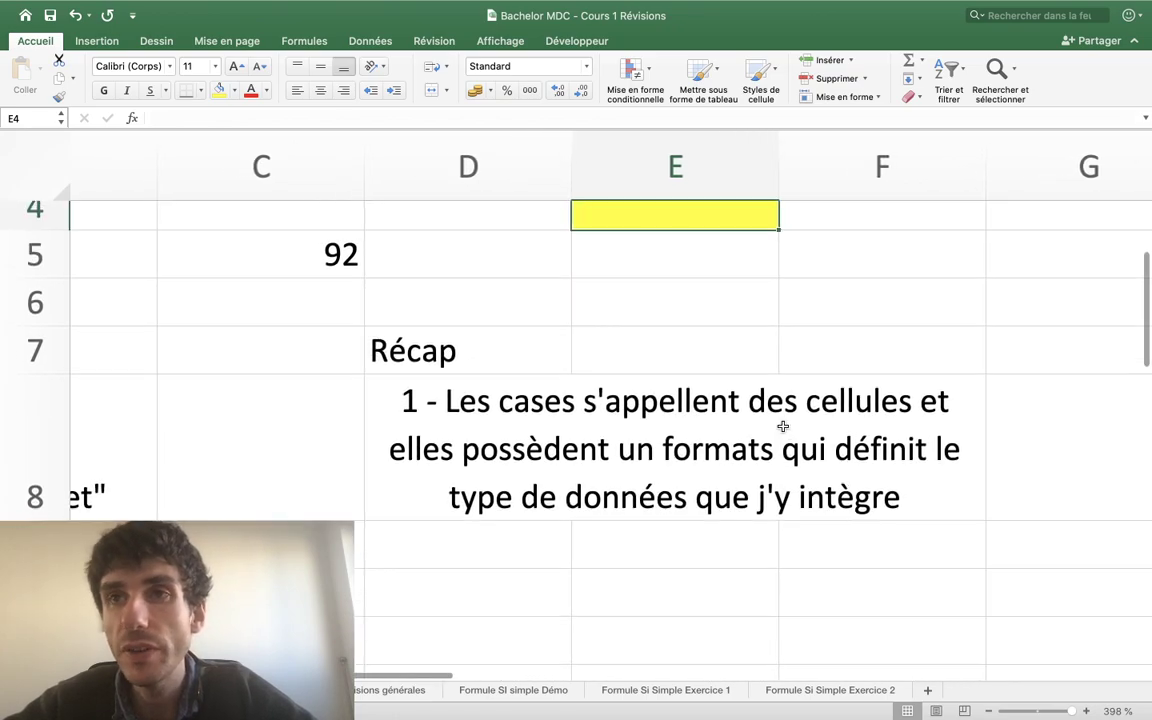
- Copy the first recap note into D9 and make row 9 tall enough for three lines
left_click(544, 563)
type("2")
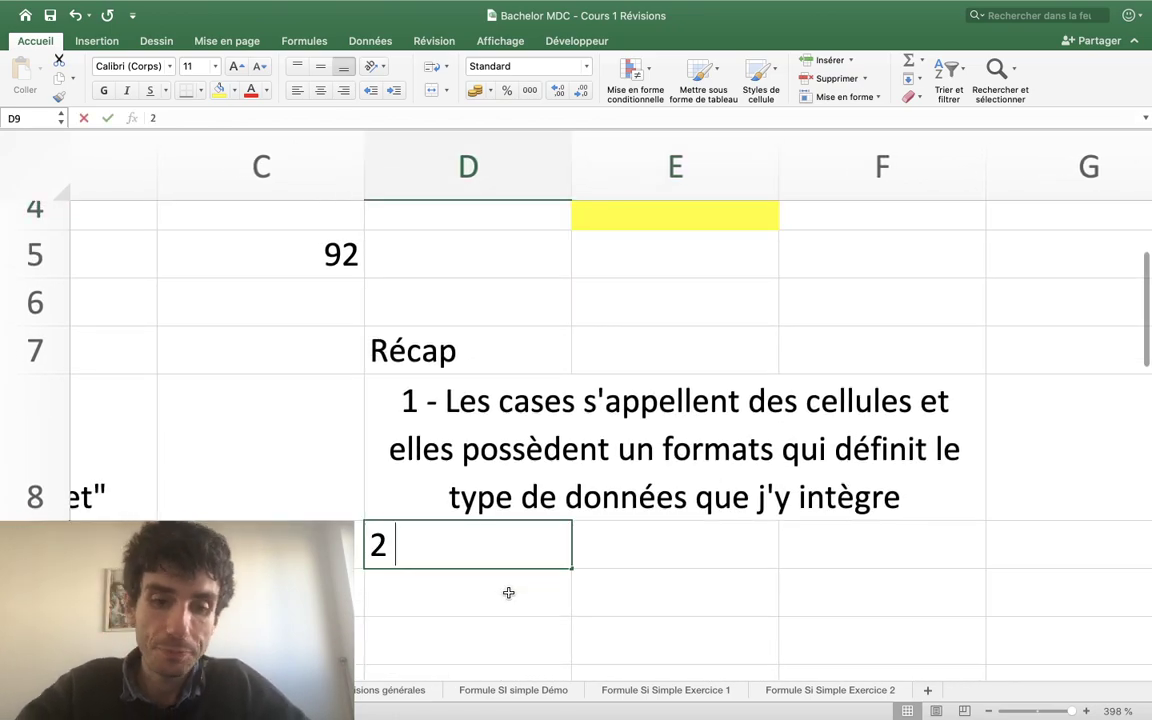
type("- po")
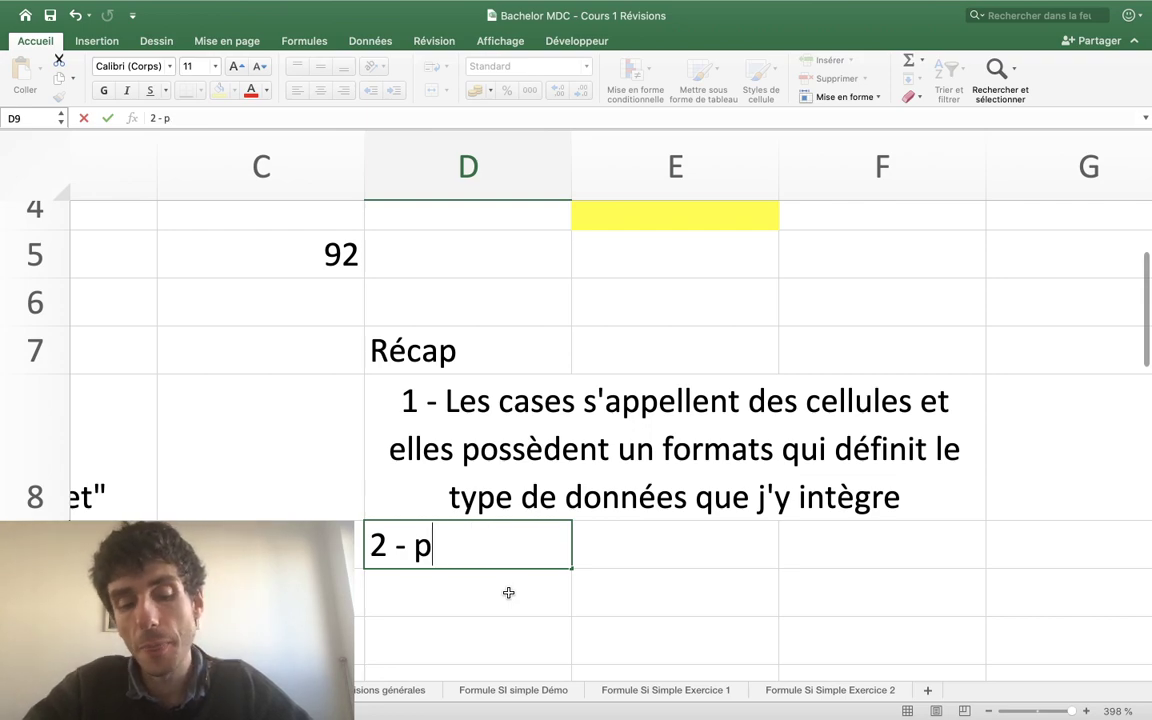
type("en mode")
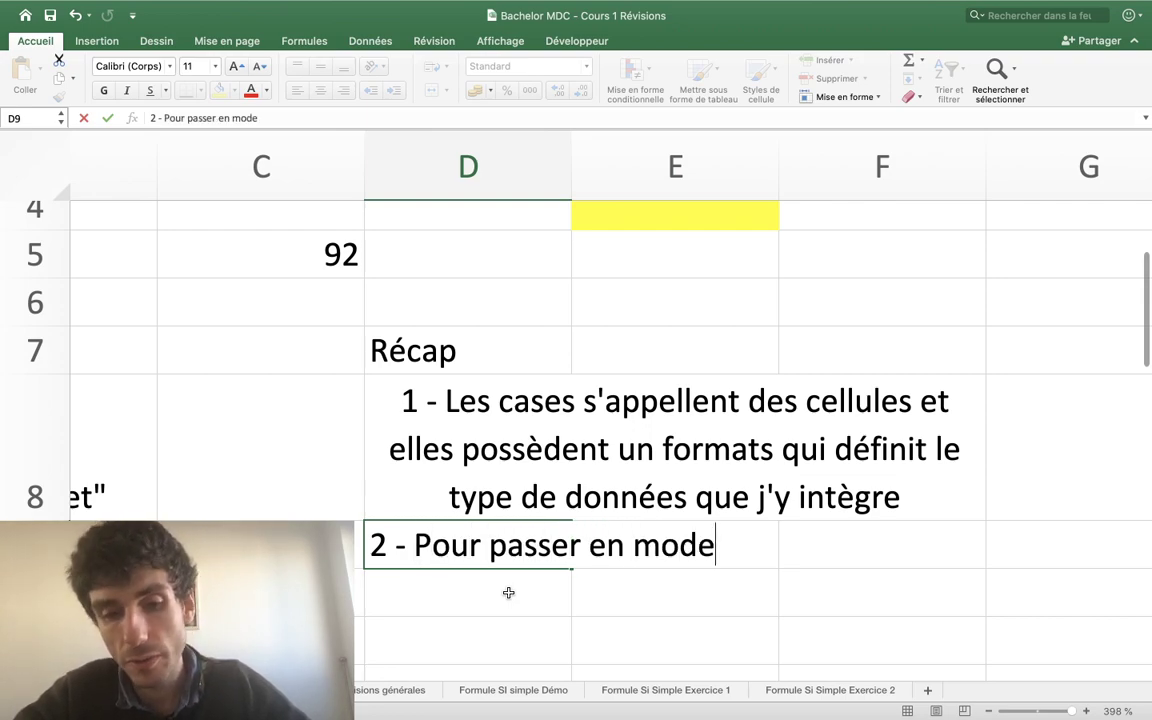
key("super+a")
key("BackSpace")
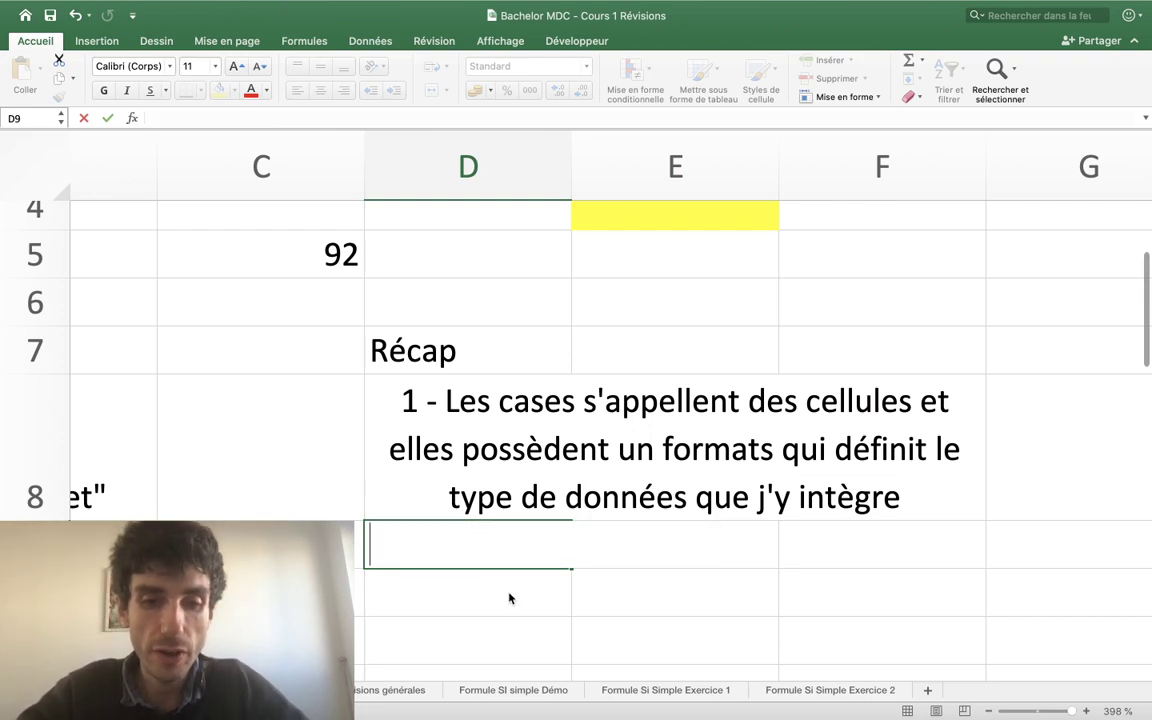
key("Up")
key("super+c")
key("Down")
key("super+v")
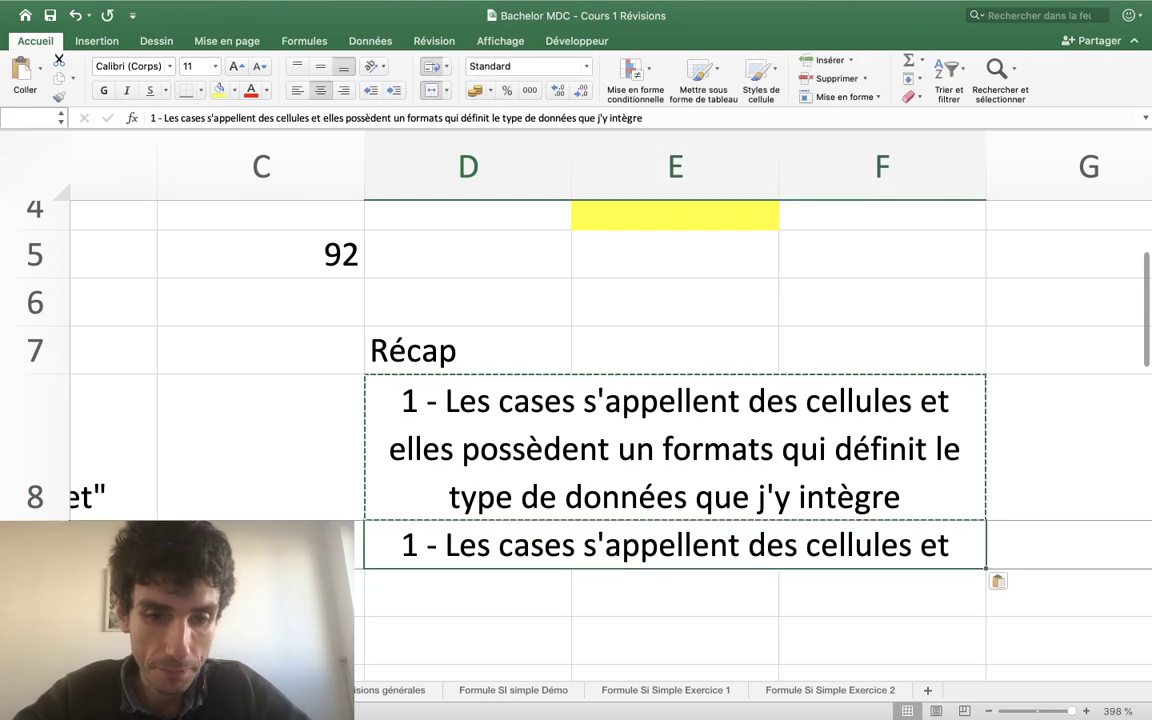
left_click_drag(35, 569, 35, 635)
- Rewrite D9 as '2 - pour passer en mode formule, j'écris "=" dans la cellule'
double_click(510, 568)
key("super+a")
key("BackSpace")
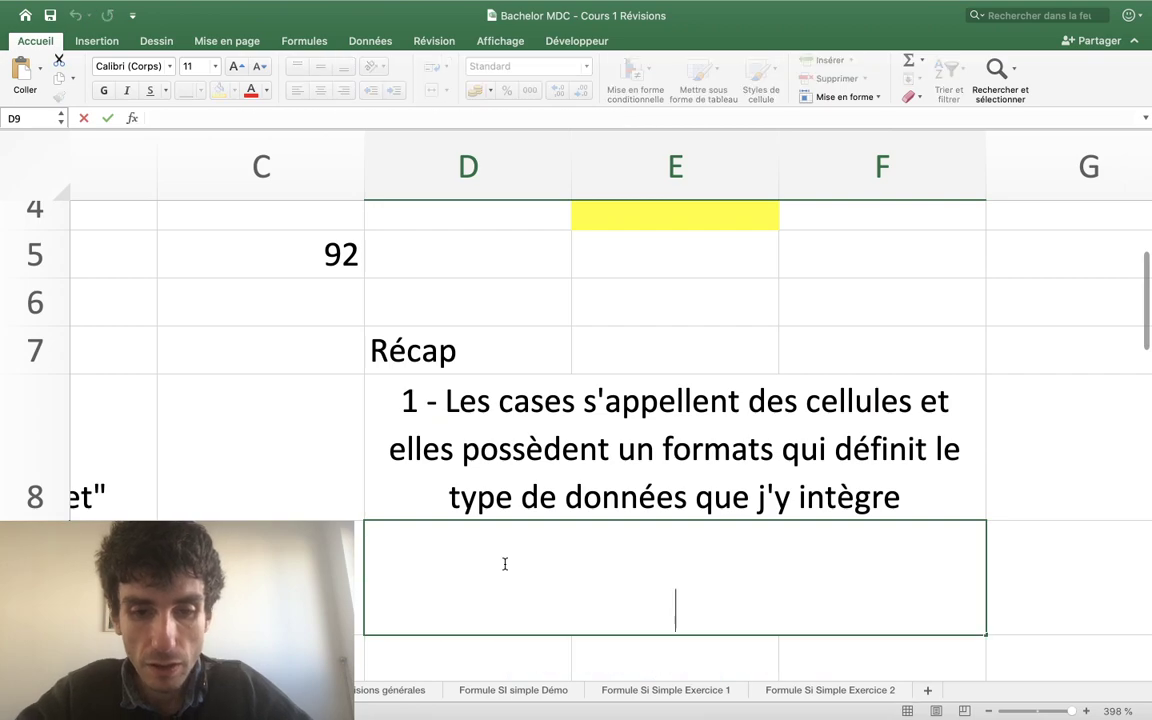
type("pour pass")
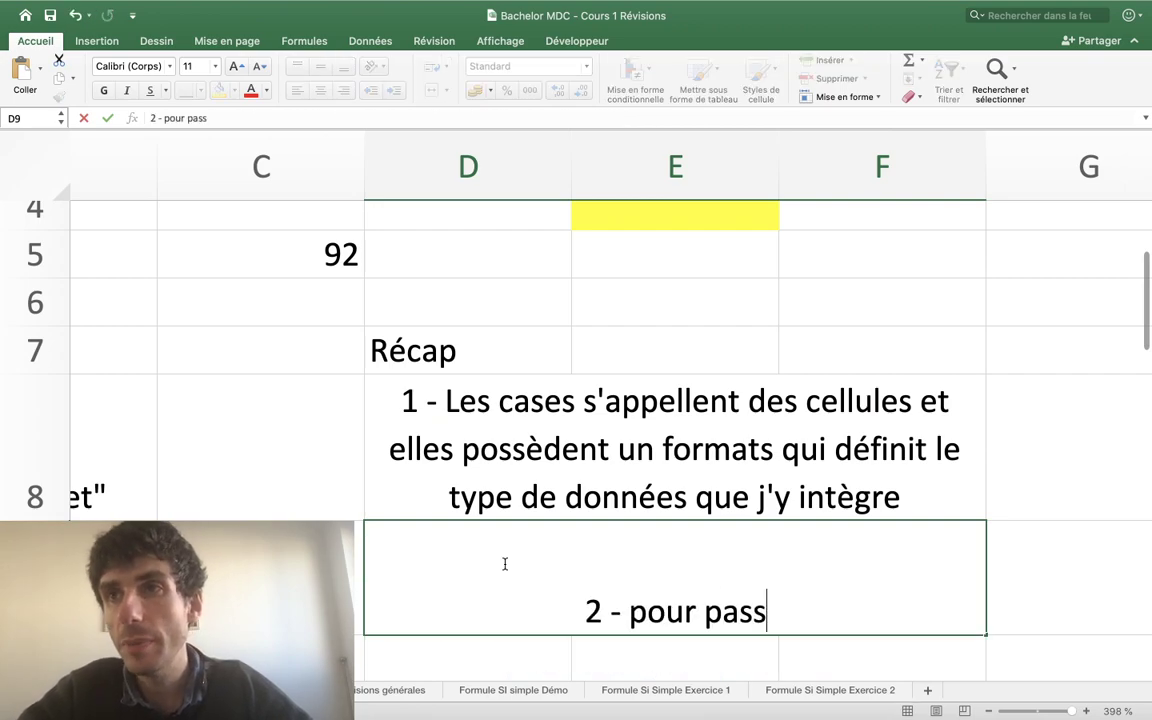
type("er en ode")
key("BackSpace")
key("BackSpace")
key("BackSpace")
type("modde")
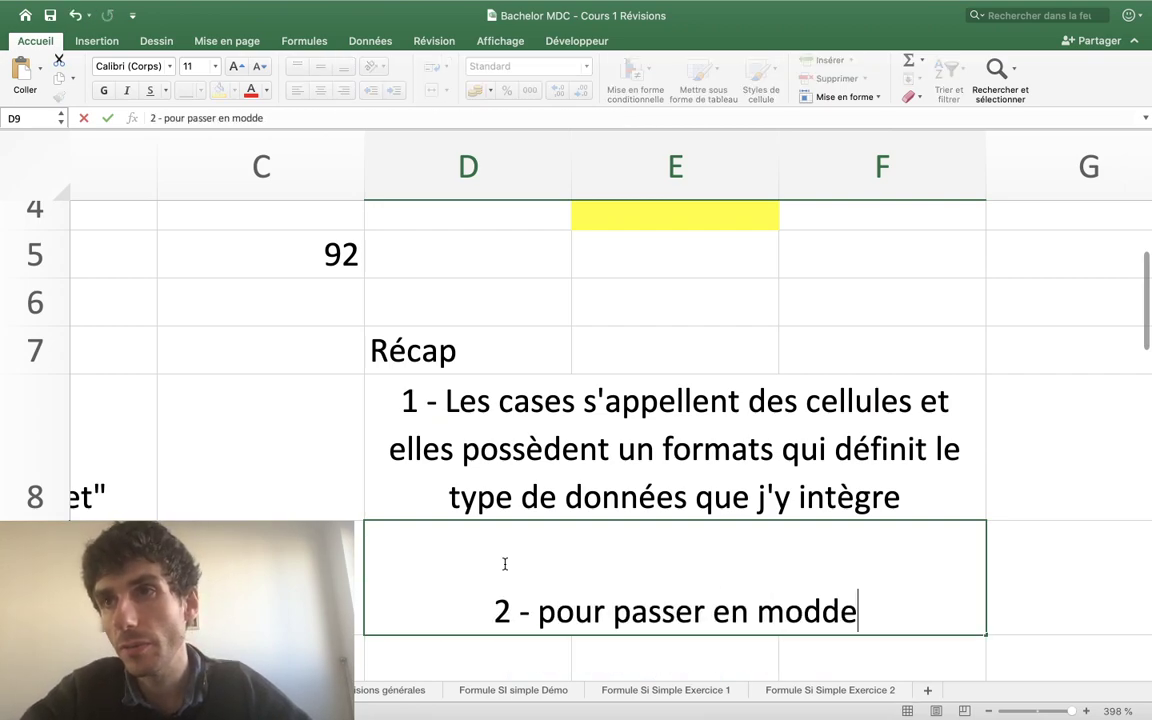
type(" form")
key("BackSpace")
key("BackSpace")
key("BackSpace")
key("BackSpace")
key("BackSpace")
key("BackSpace")
key("BackSpace")
type("e")
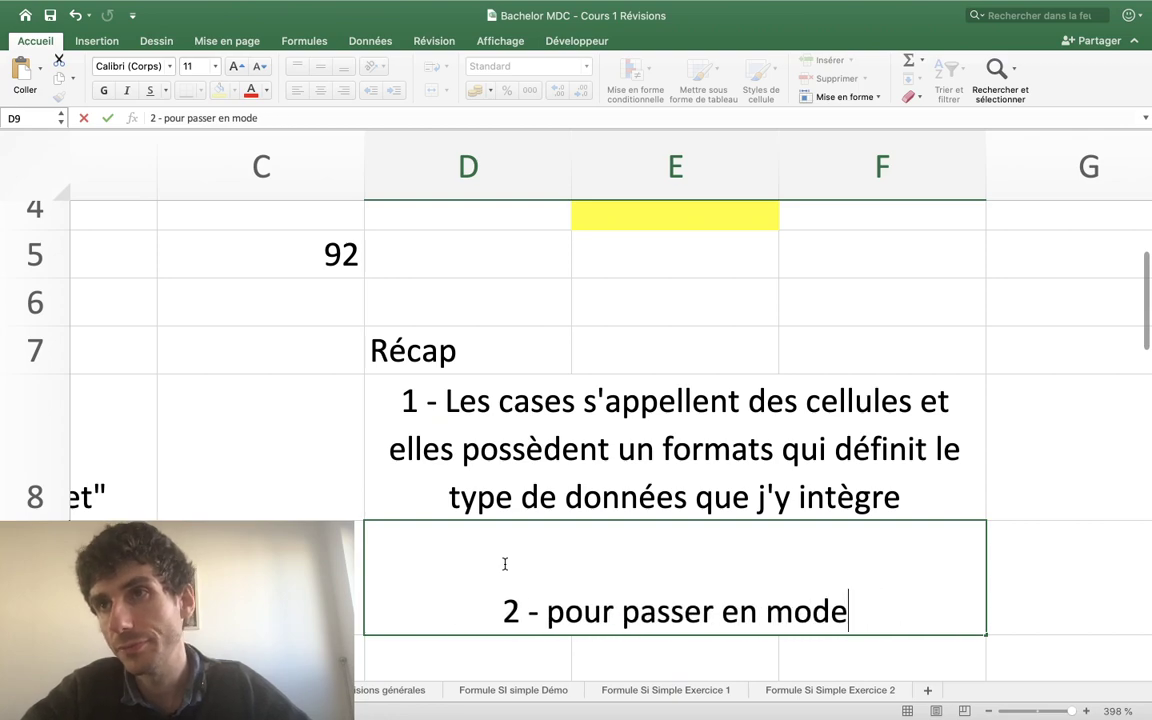
type(" foermmu")
key("BackSpace")
key("BackSpace")
key("BackSpace")
key("BackSpace")
key("BackSpace")
type("r")
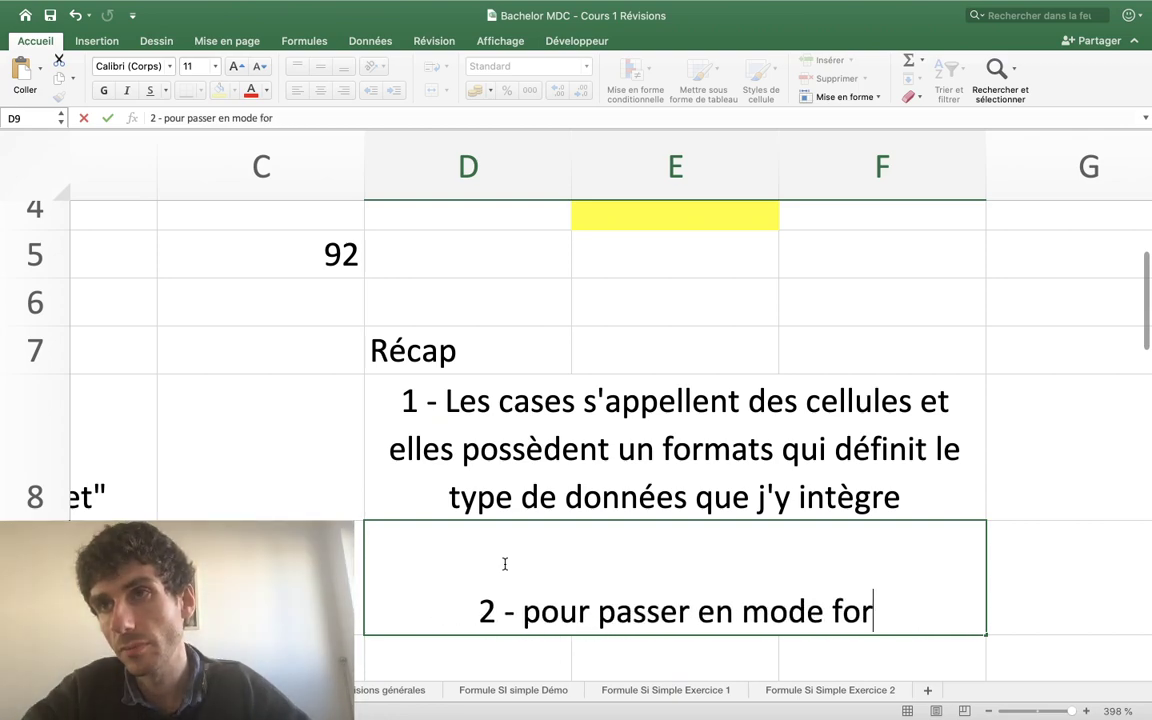
type("mule")
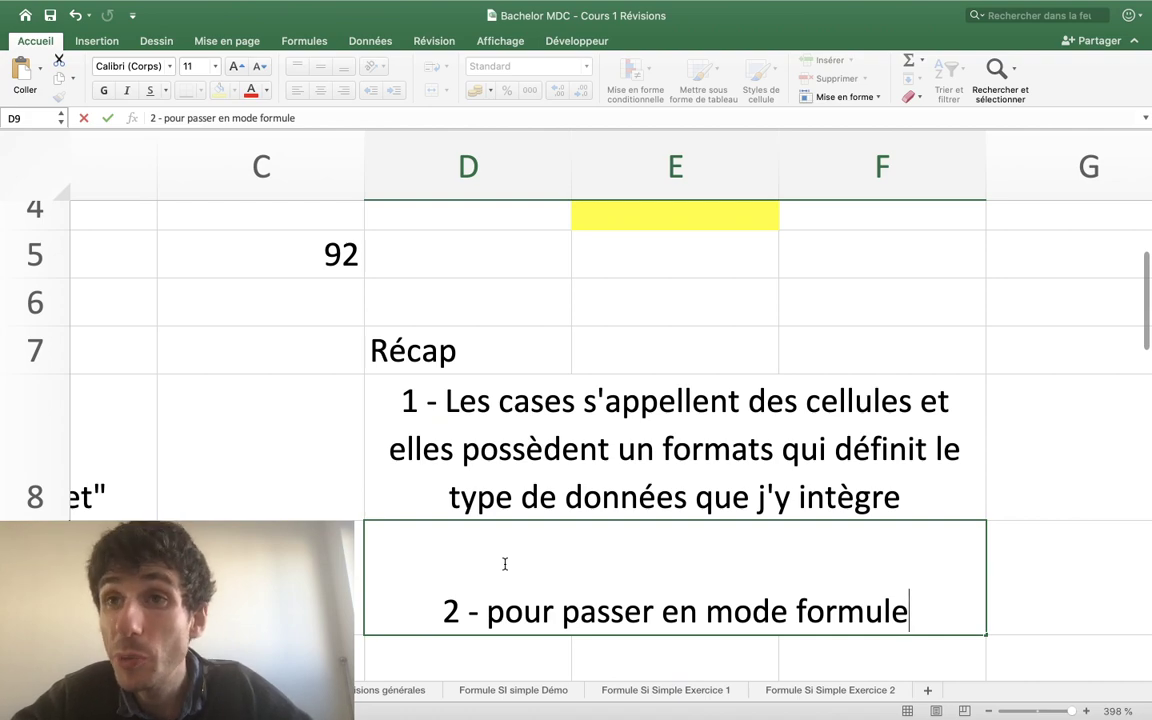
type(", j'écris")
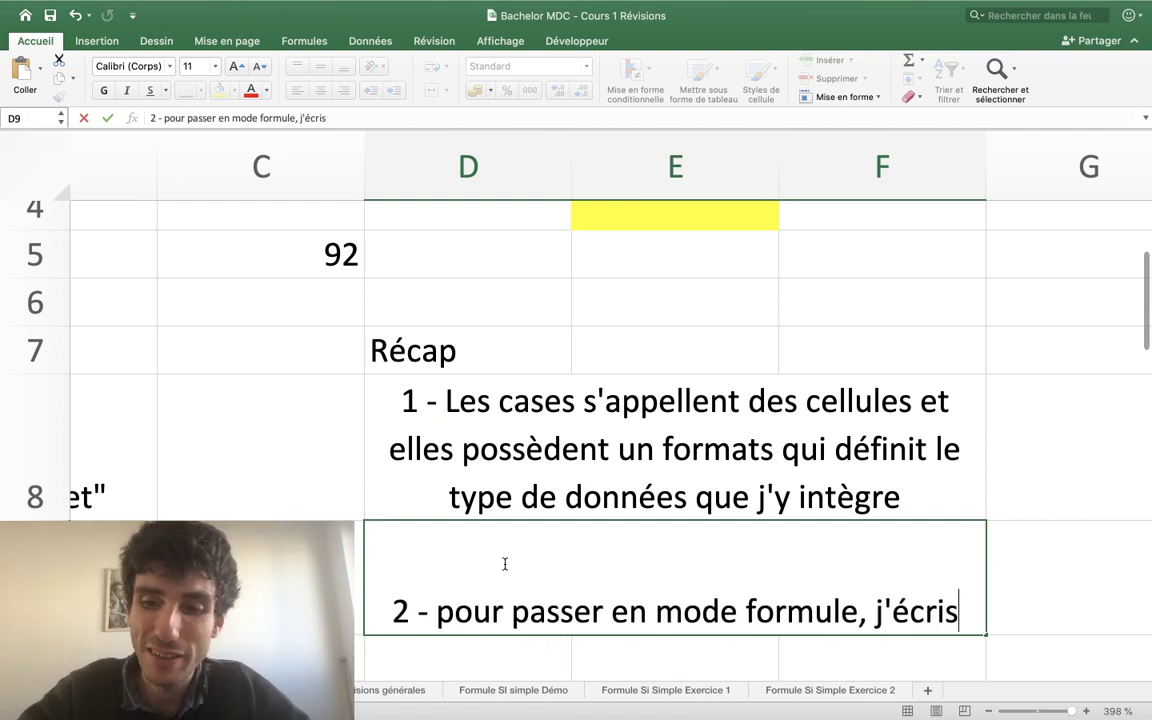
type(" \":é")
key("BackSpace")
type("=\"")
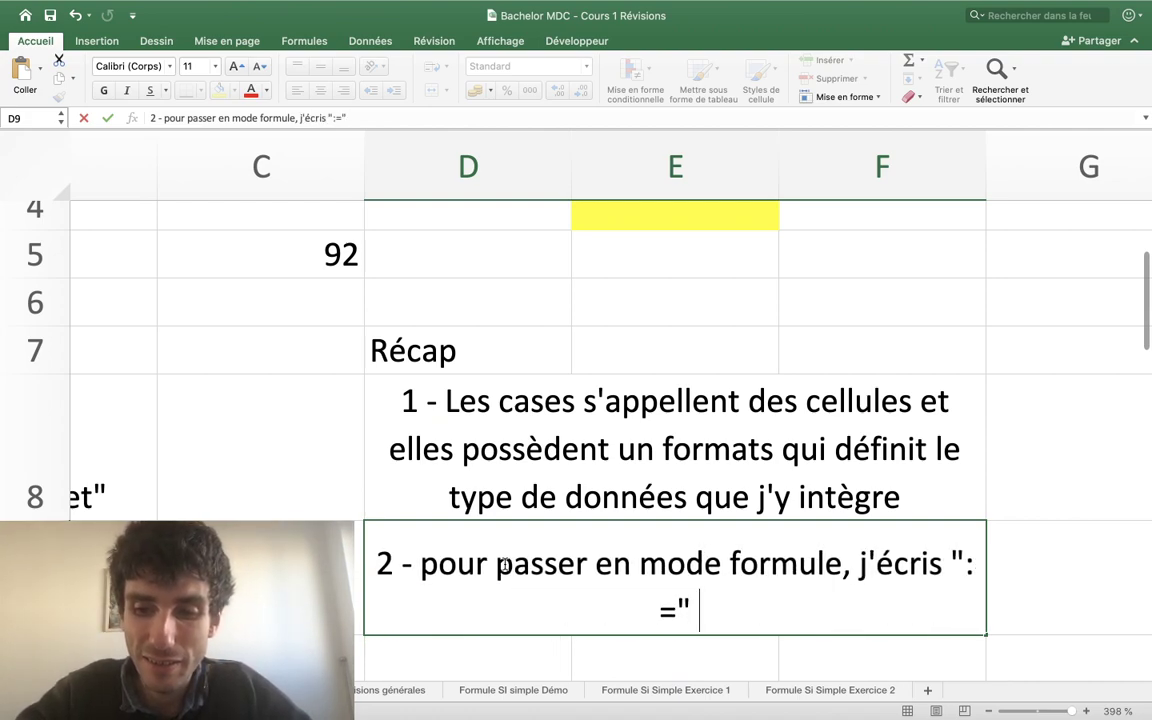
key("BackSpace")
key("BackSpace")
key("BackSpace")
type("=\" dans la")
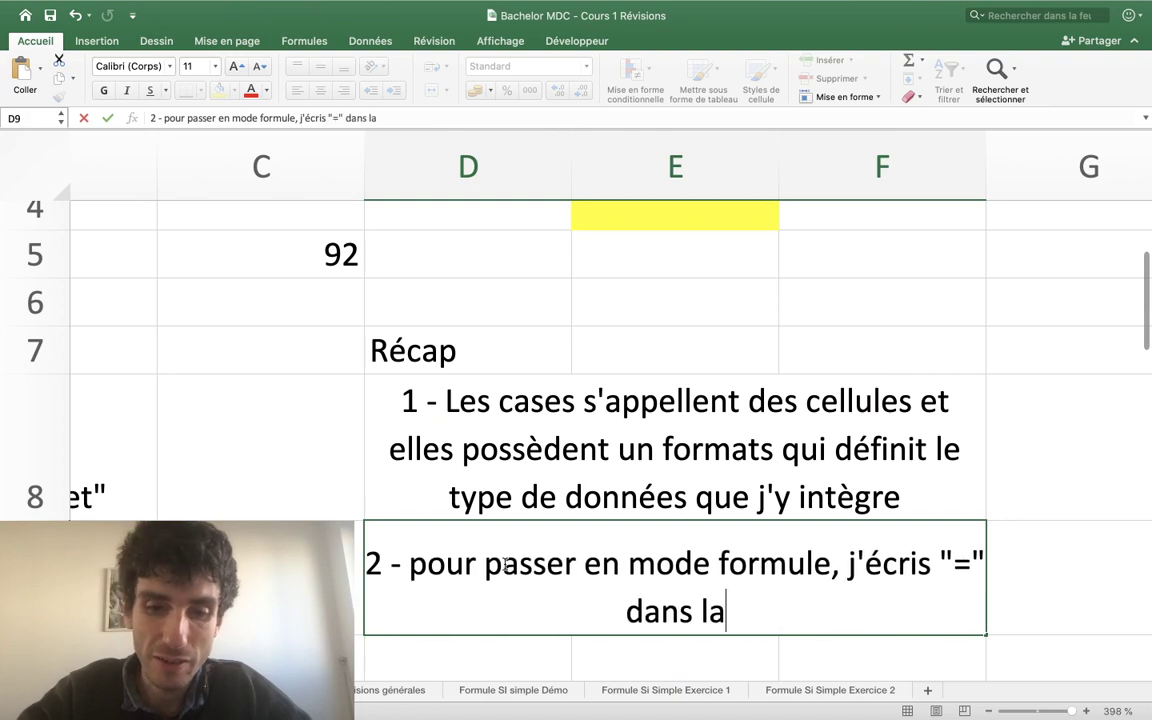
type(" cellules")
key("BackSpace")
key("Return")
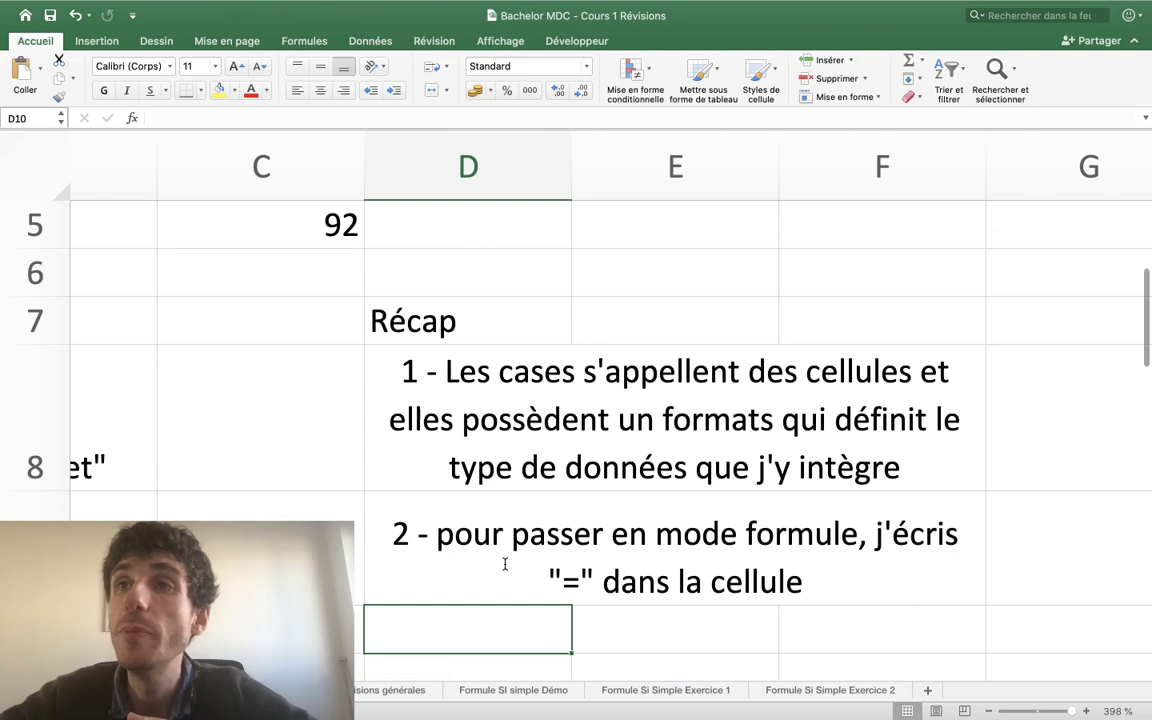
- Apply Toutes les bordures to D8:F9, framing and dividing both notes
left_click_drag(520, 440, 520, 560)
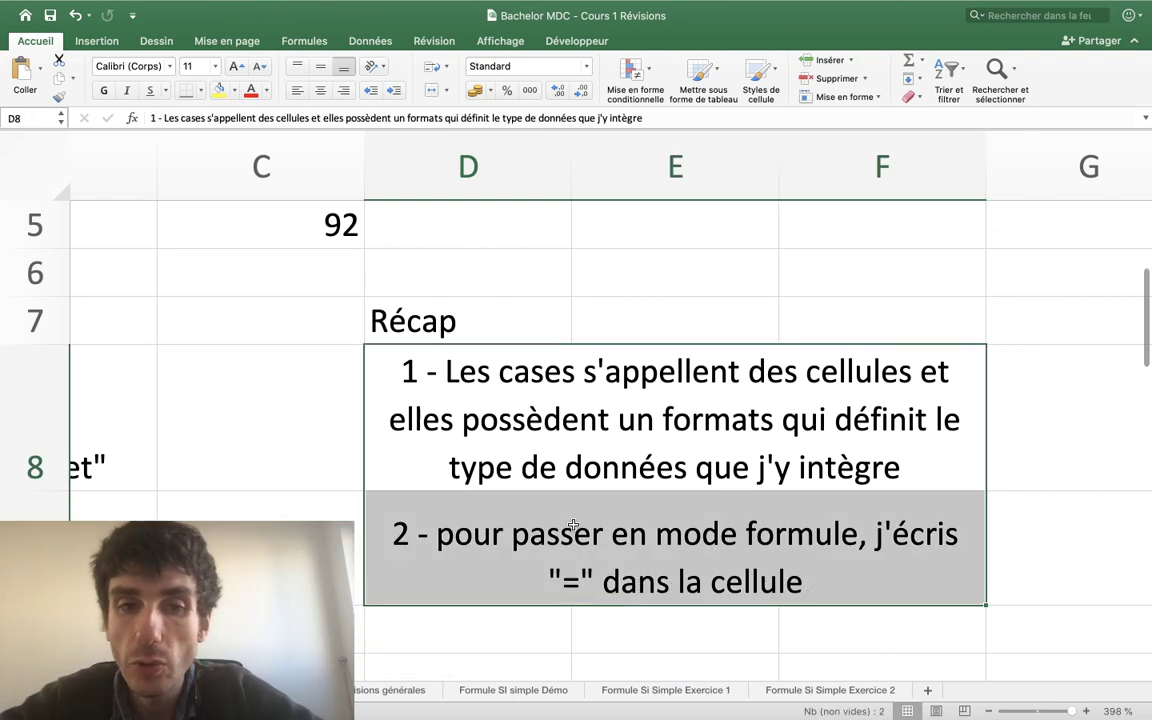
left_click(200, 90)
left_click(205, 230)
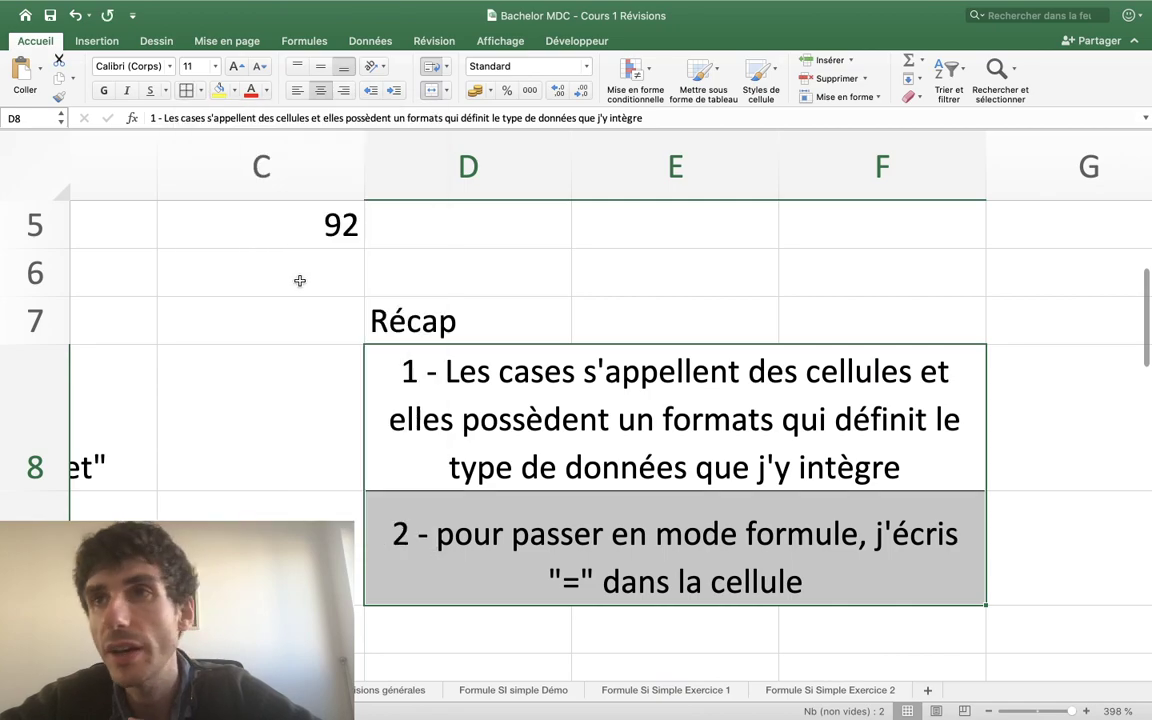
scroll(438, 302, "down", 3)
scroll(590, 300, "up", 1)
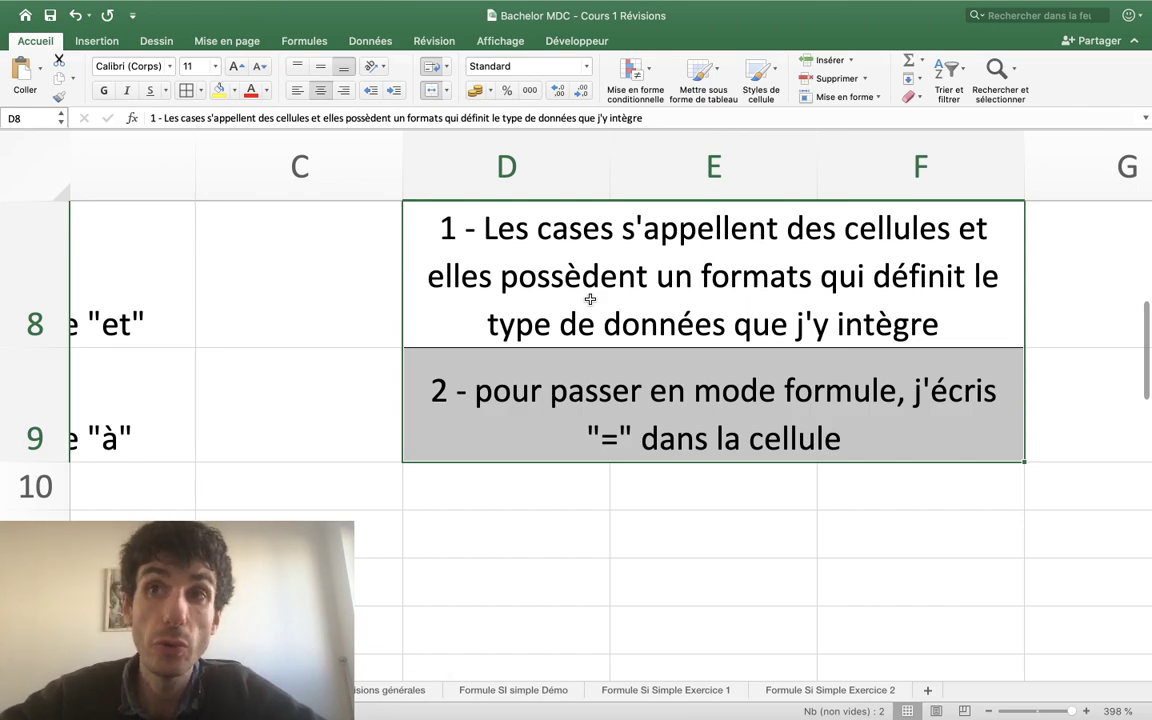
- Copy the second recap note from D9 into D10
scroll(404, 432, "left", 5)
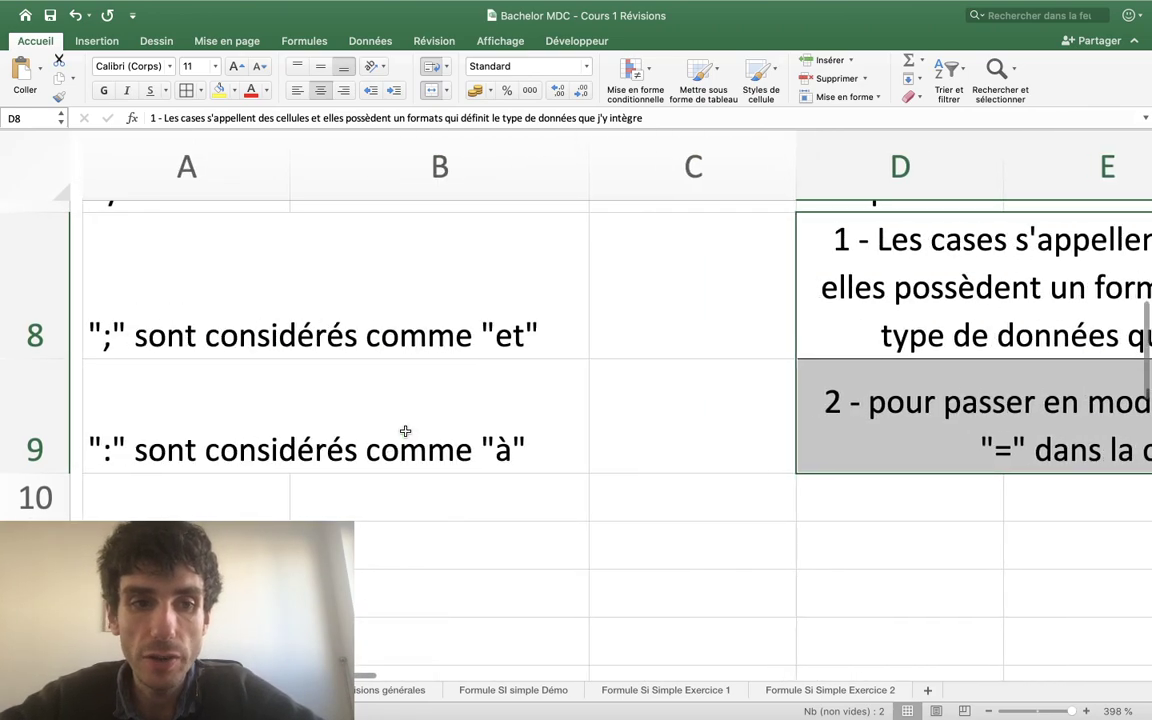
scroll(404, 432, "up", 1)
scroll(240, 302, "up", 2)
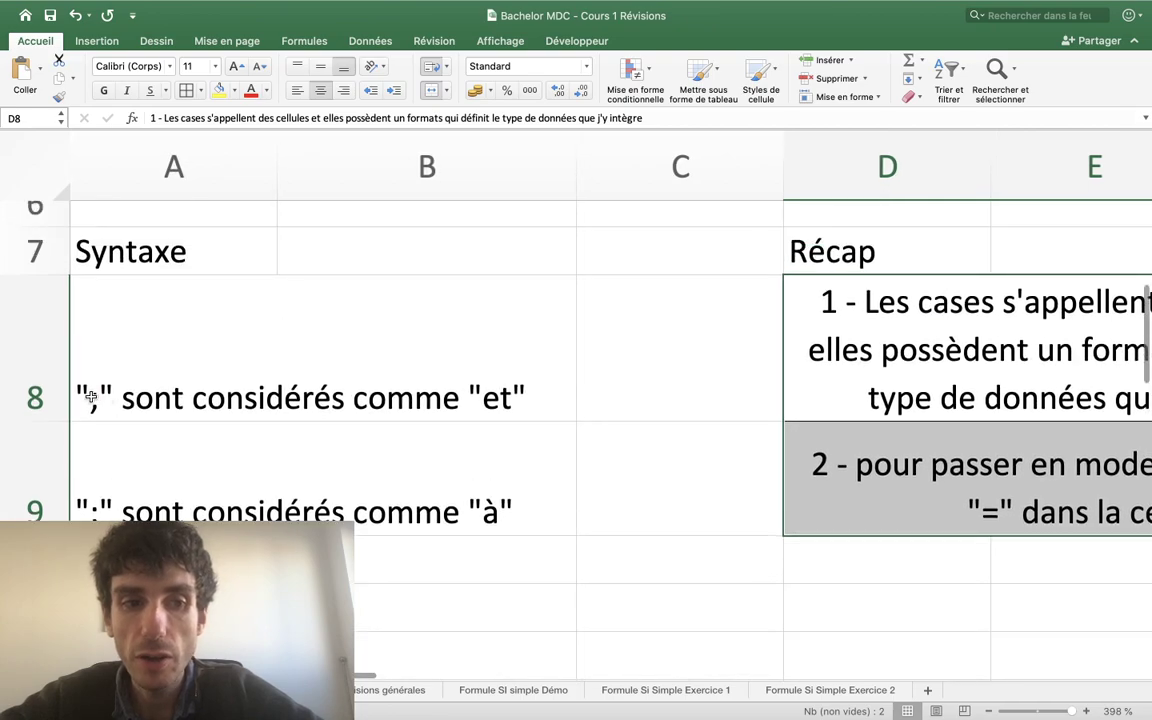
scroll(200, 440, "right", 5)
scroll(230, 437, "down", 2)
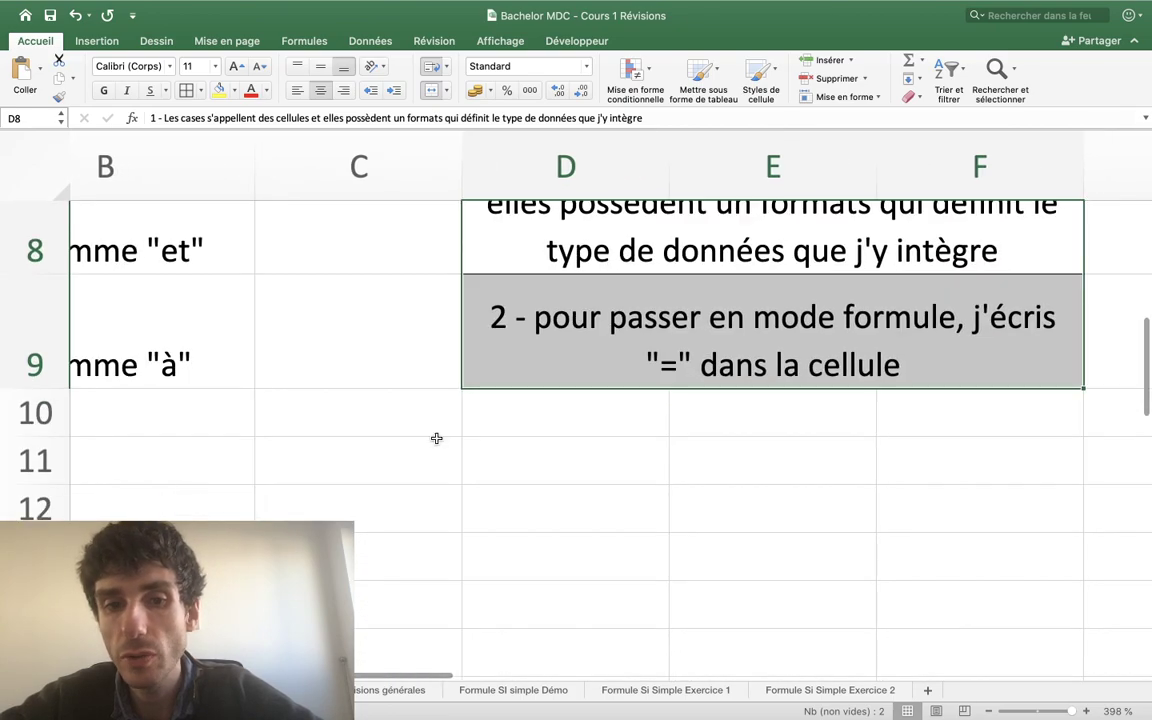
left_click(515, 341)
key("super+c")
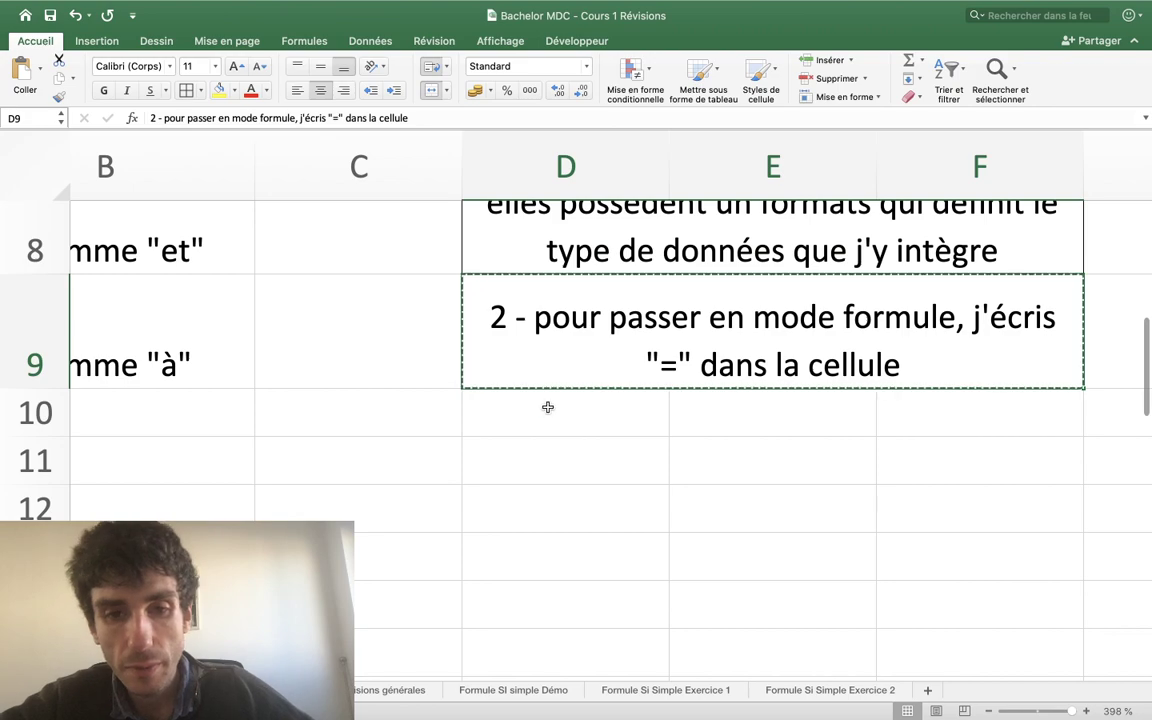
left_click(547, 414)
key("super+v")
- Rewrite D10 as '3 - ":" signifie "à" et ";" signifie "et"'
double_click(506, 414)
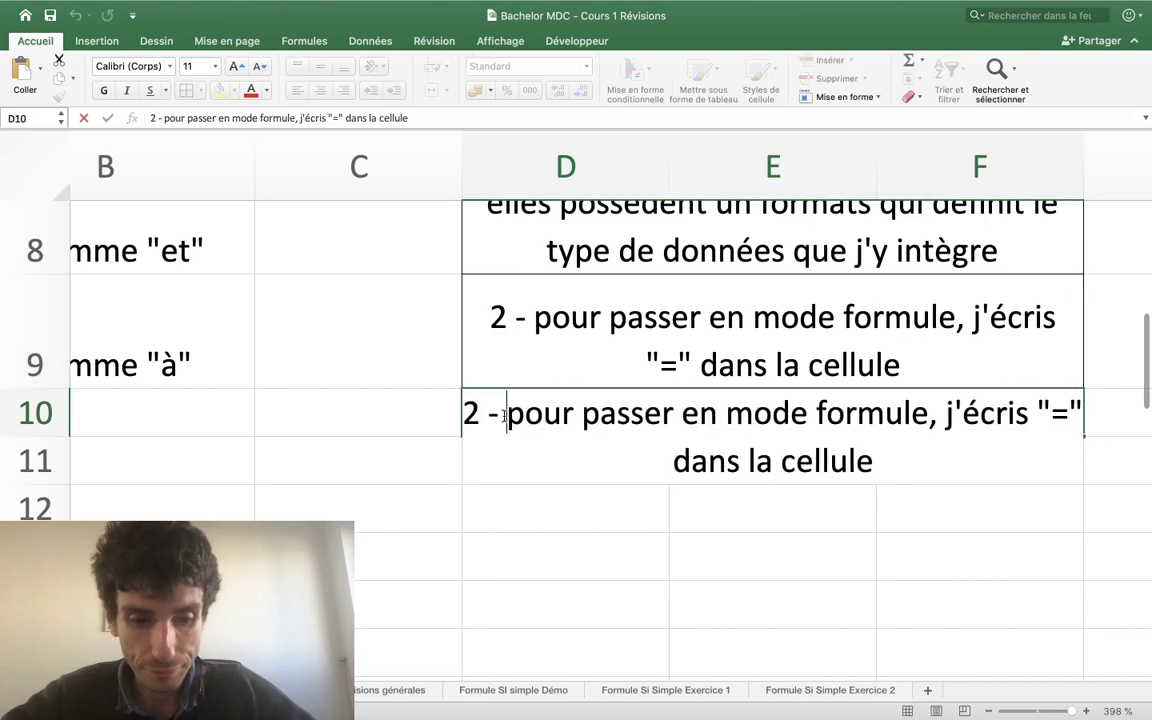
key("shift+super+Down")
key("BackSpace")
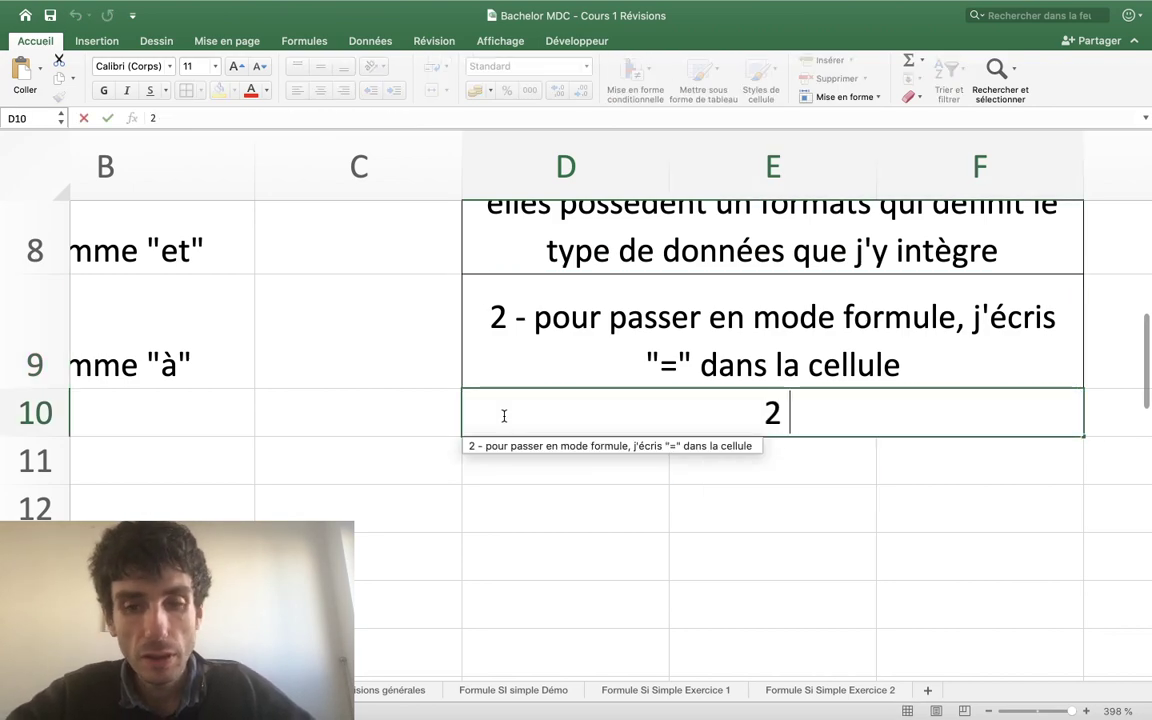
key("BackSpace")
key("BackSpace")
type("3 - ")
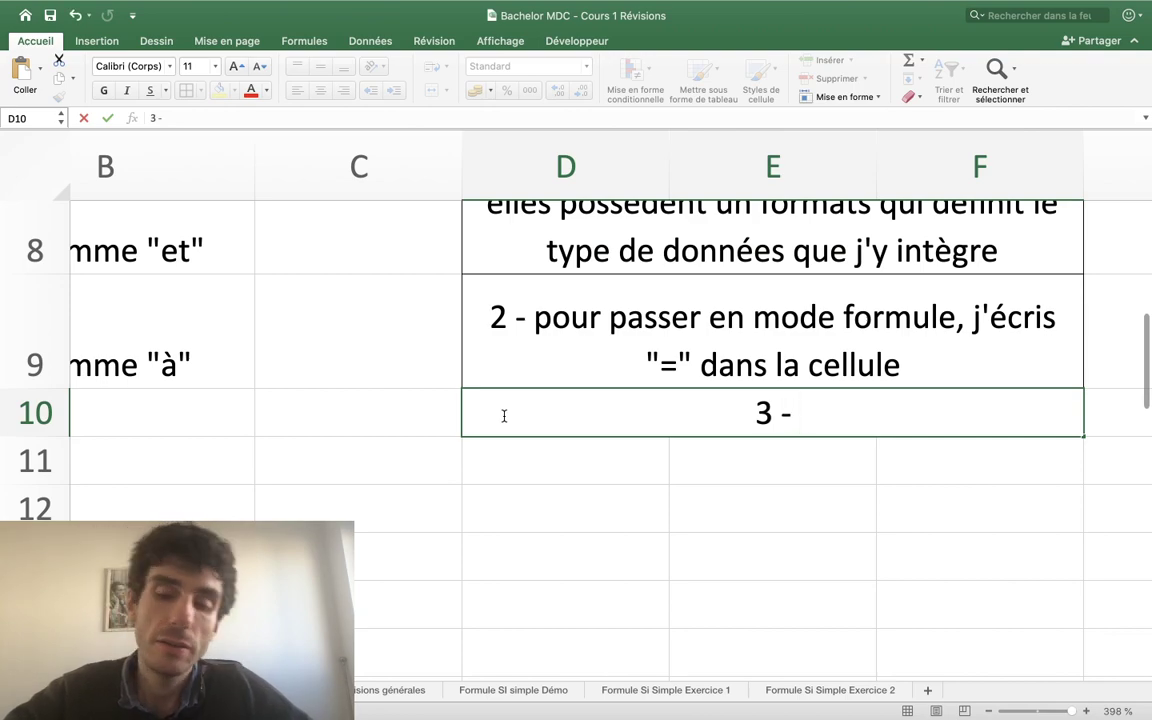
type("\":\" si")
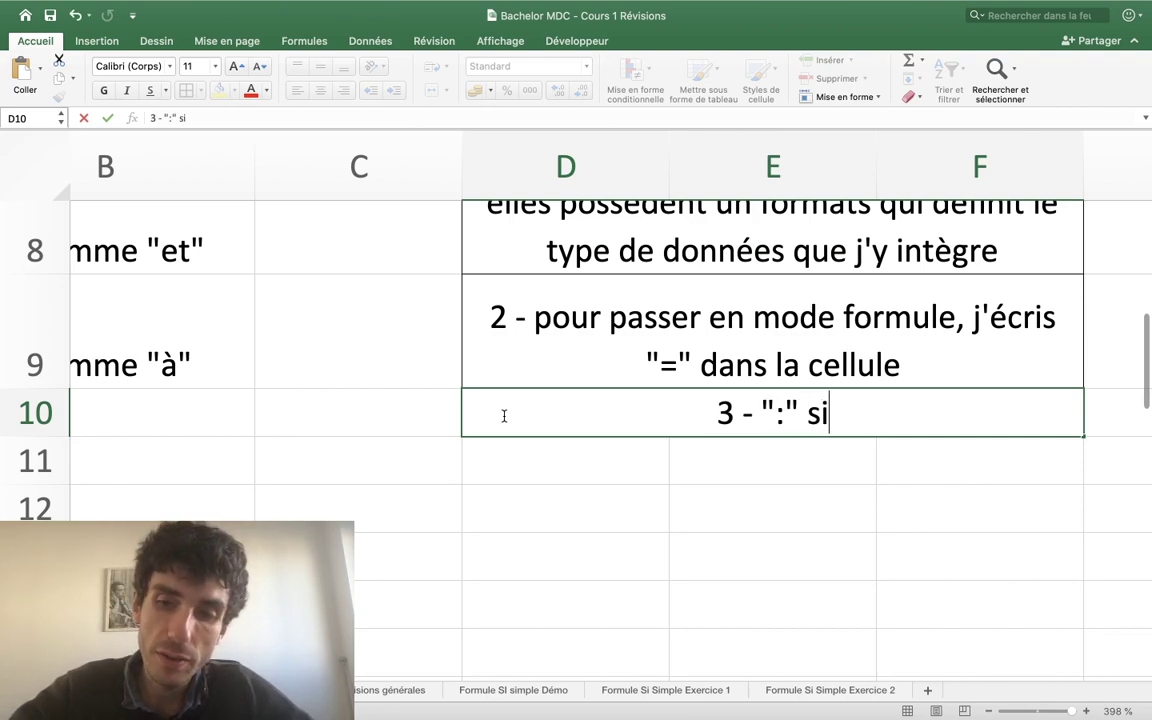
type("gnifie \"")
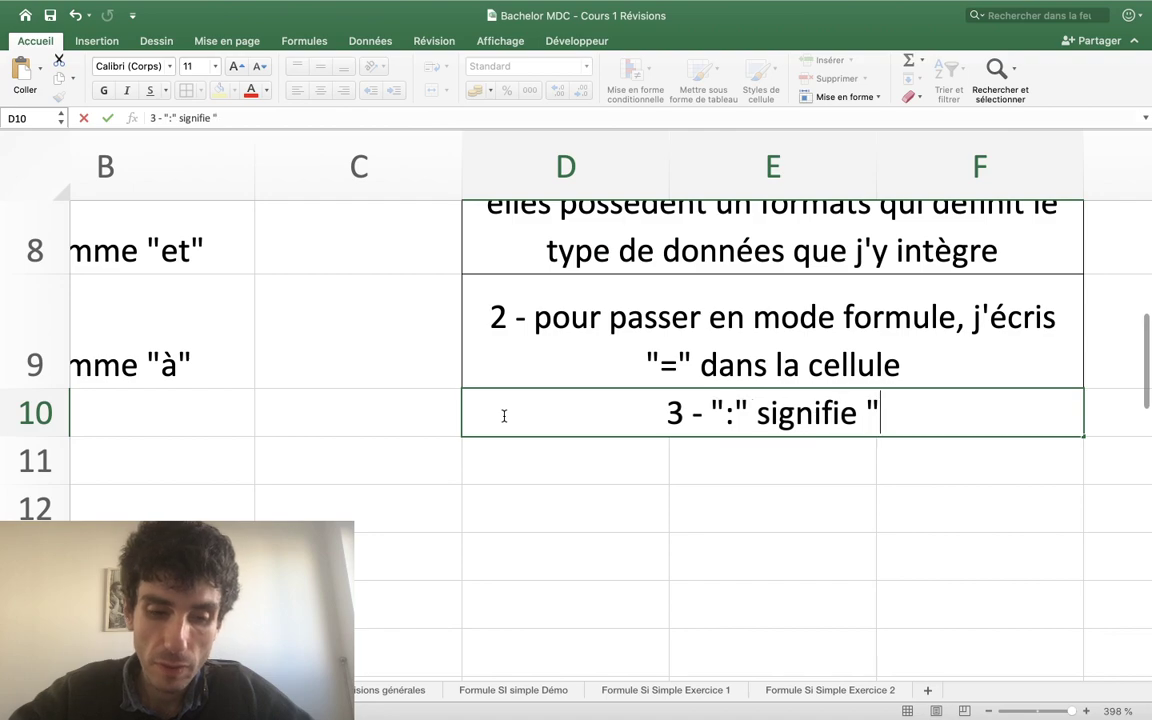
key("BackSpace")
key("BackSpace")
key("BackSpace")
type("e \"")
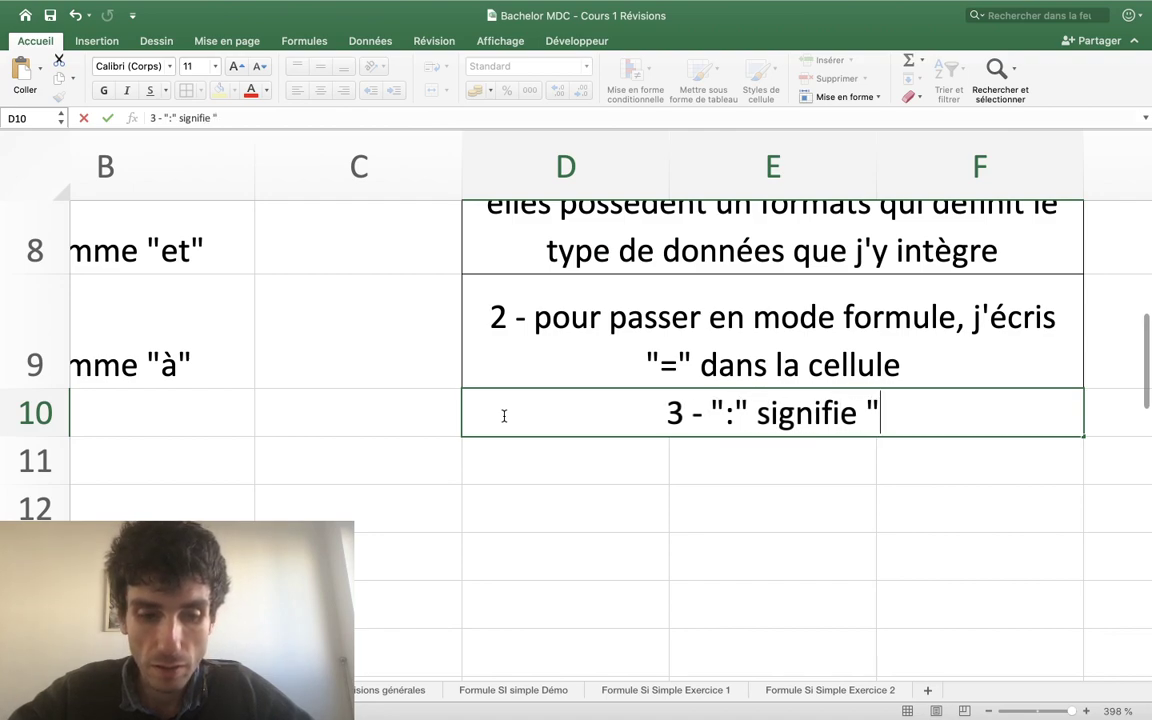
type("à\" et ")
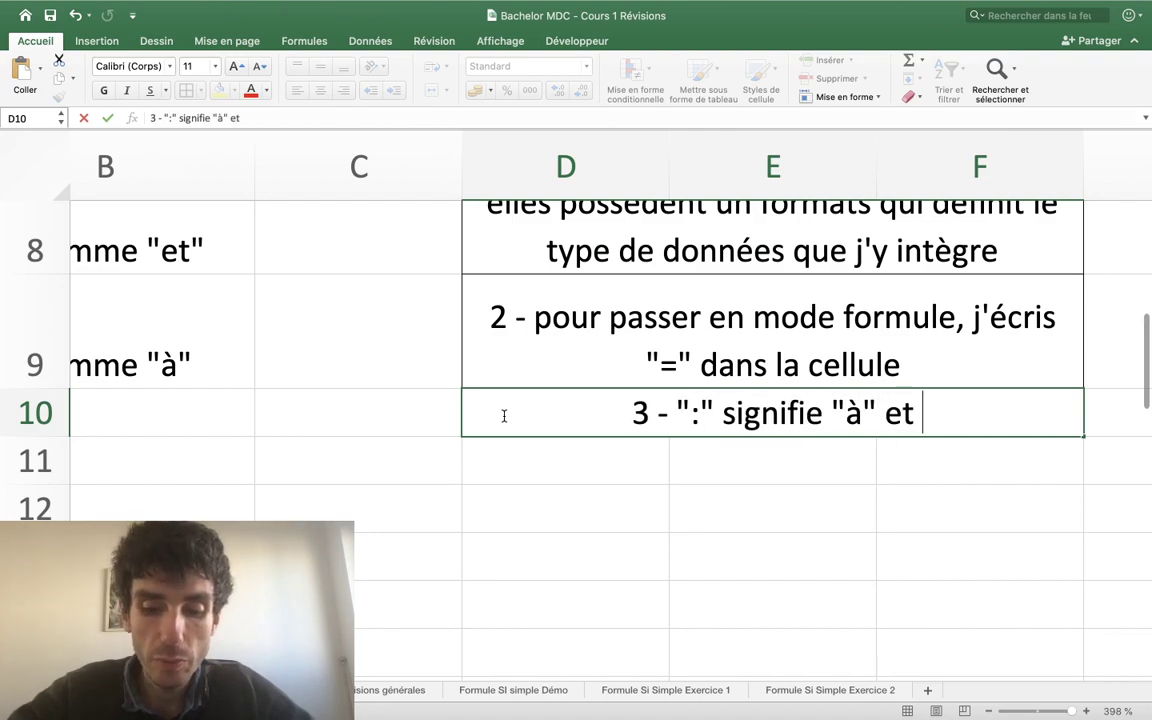
type("\";\" signifie")
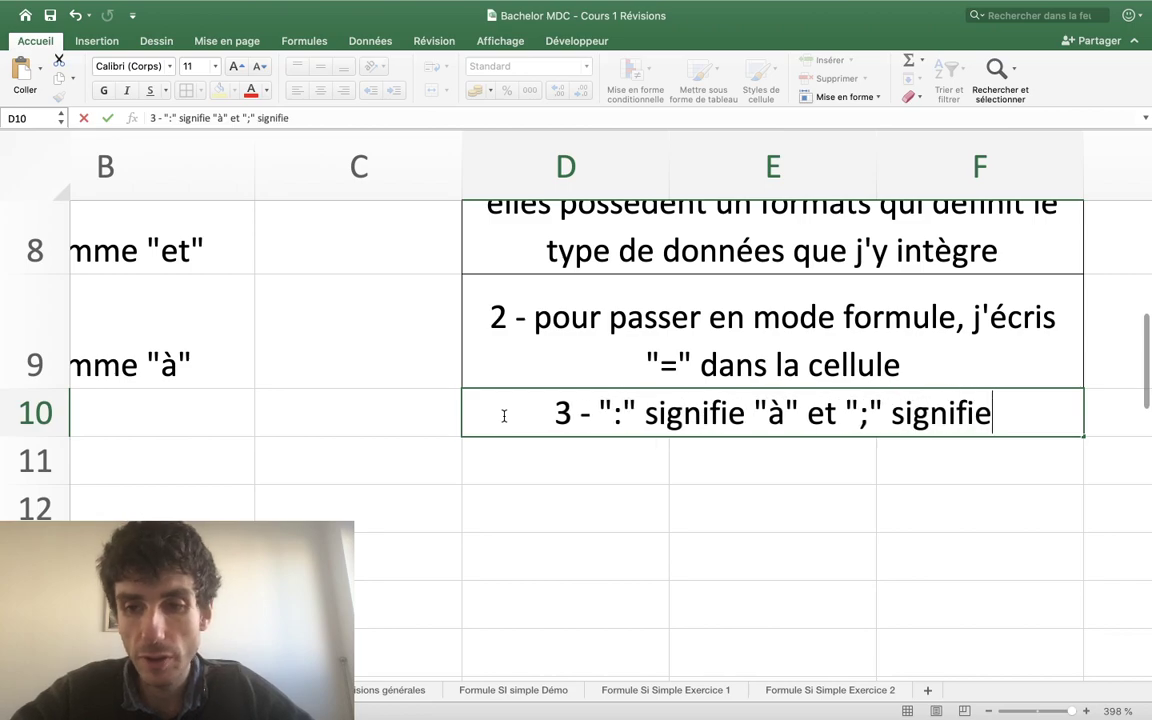
type(" \"et\"")
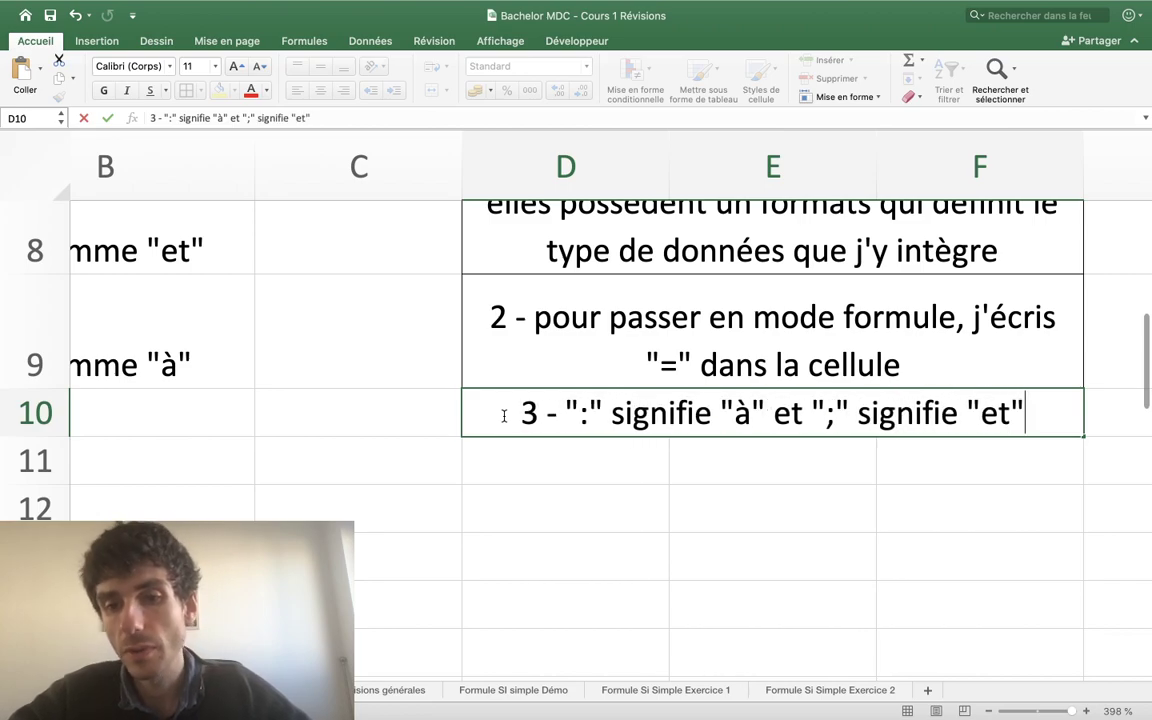
key("Return")
- Fill cell E3 with light blue
scroll(504, 416, "up", 3)
scroll(504, 416, "up", 1)
scroll(504, 416, "up", 5)
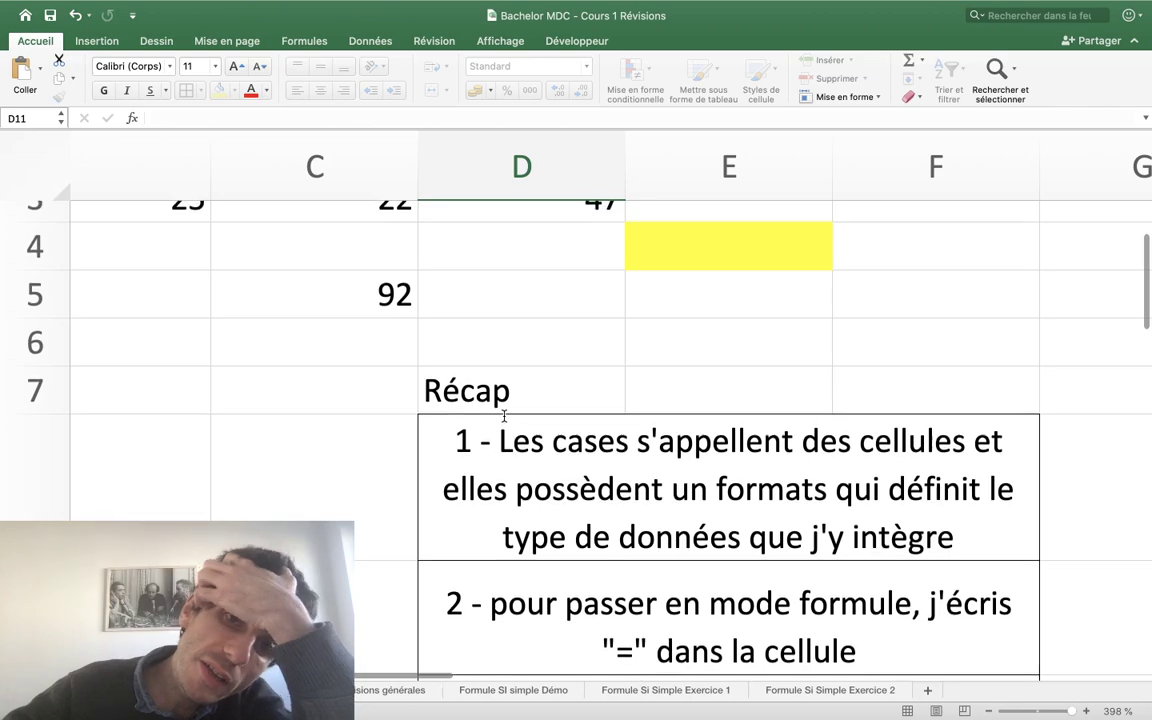
scroll(504, 416, "up", 2)
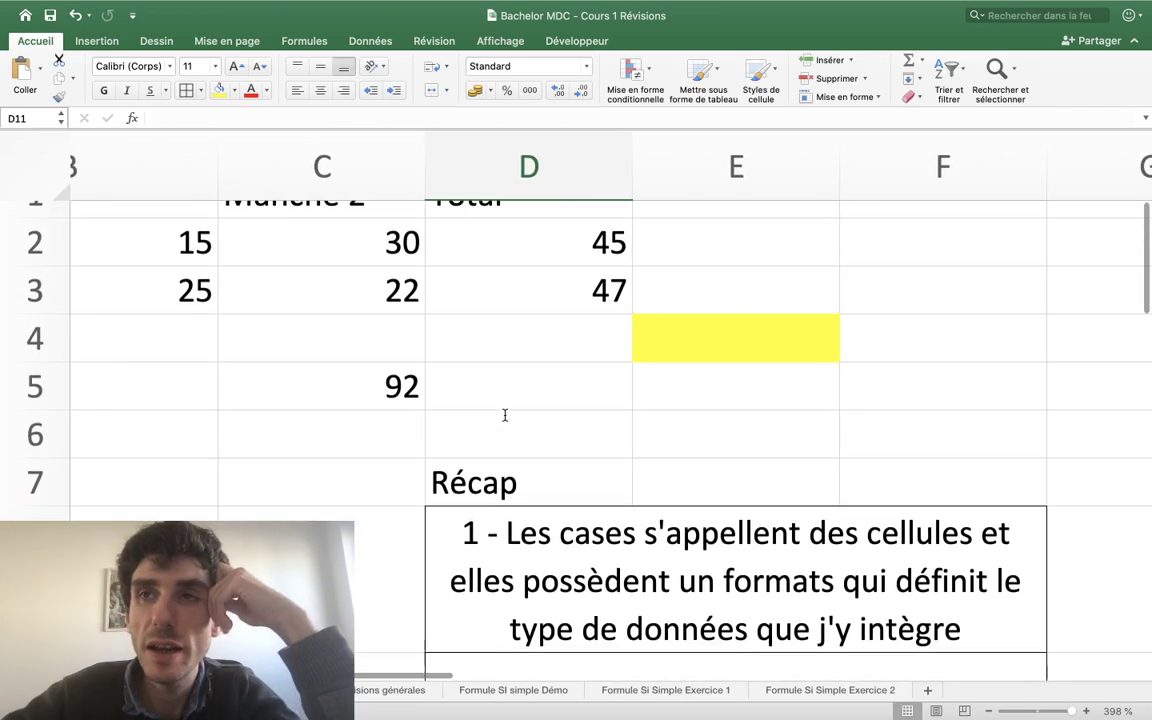
scroll(505, 415, "down", 1)
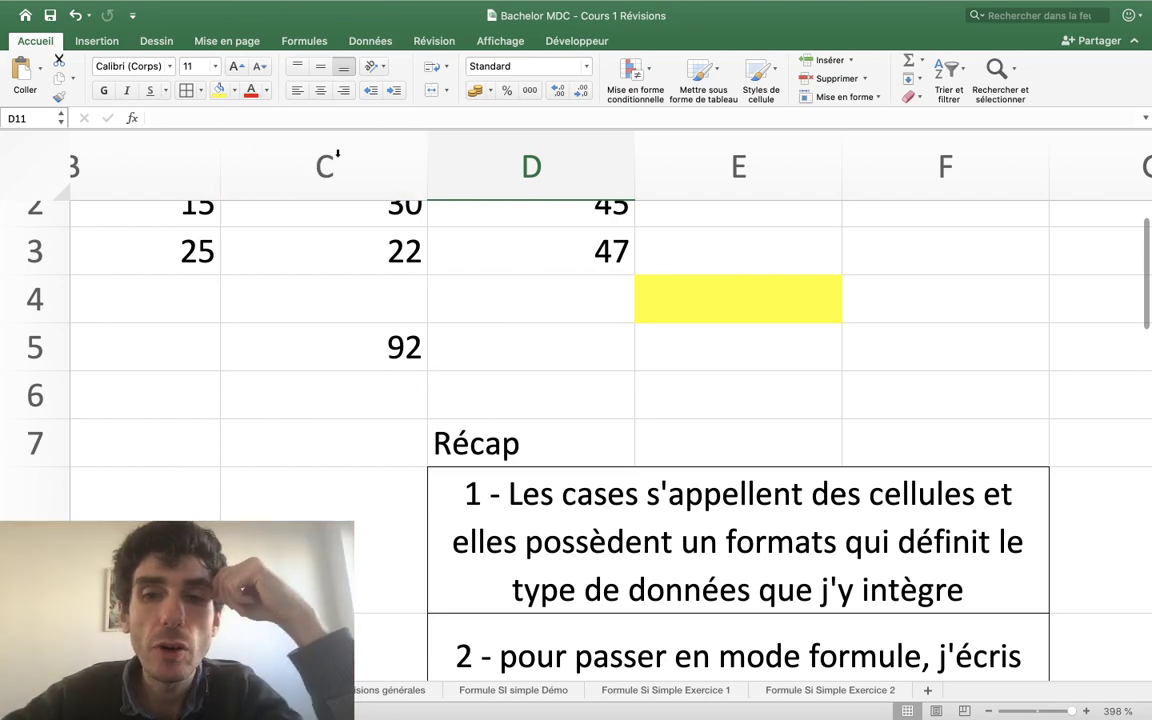
left_click(723, 378)
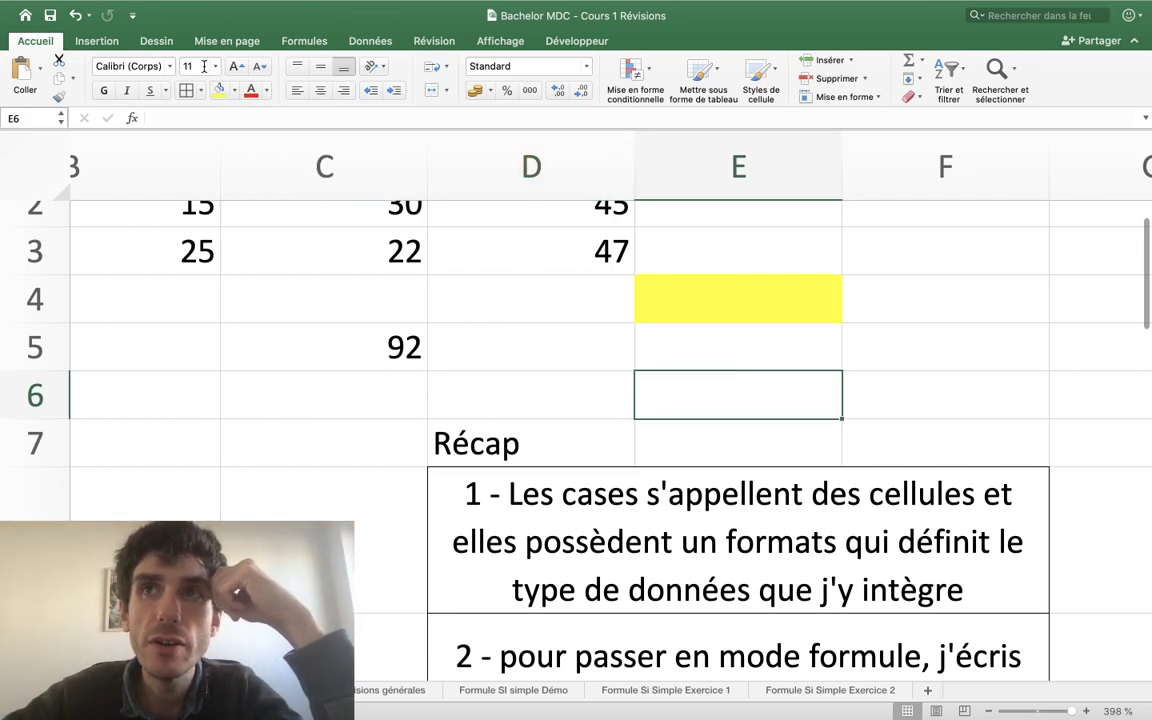
left_click(734, 248)
left_click(235, 91)
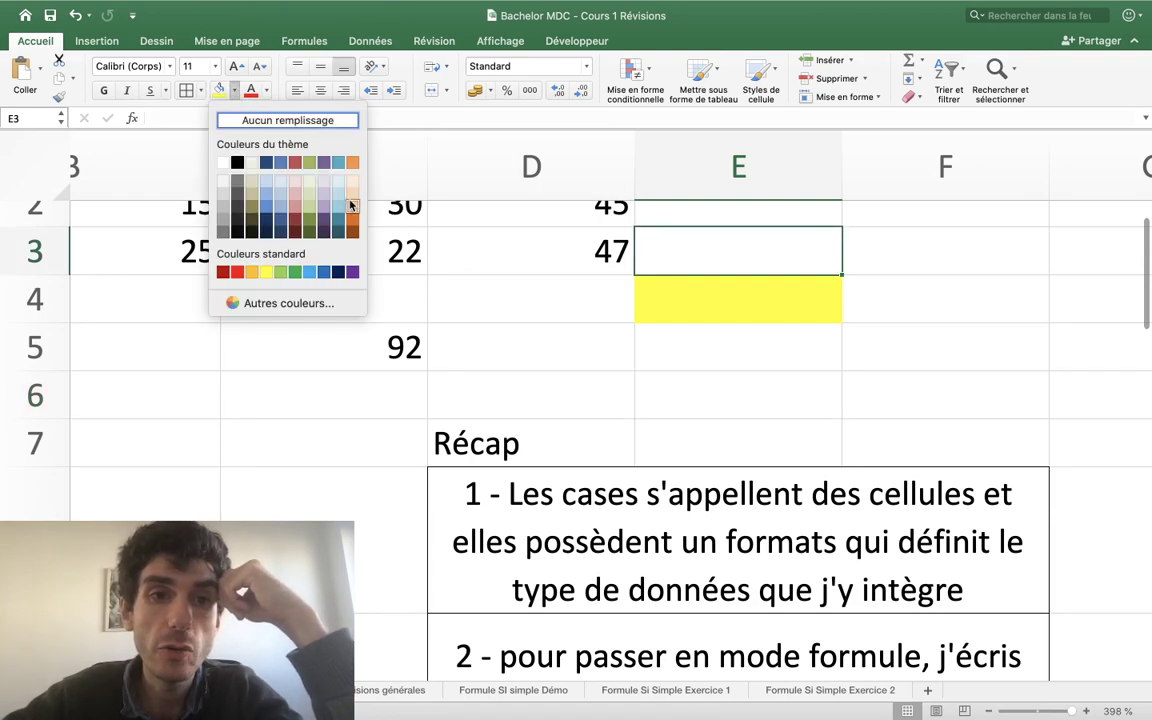
left_click(279, 183)
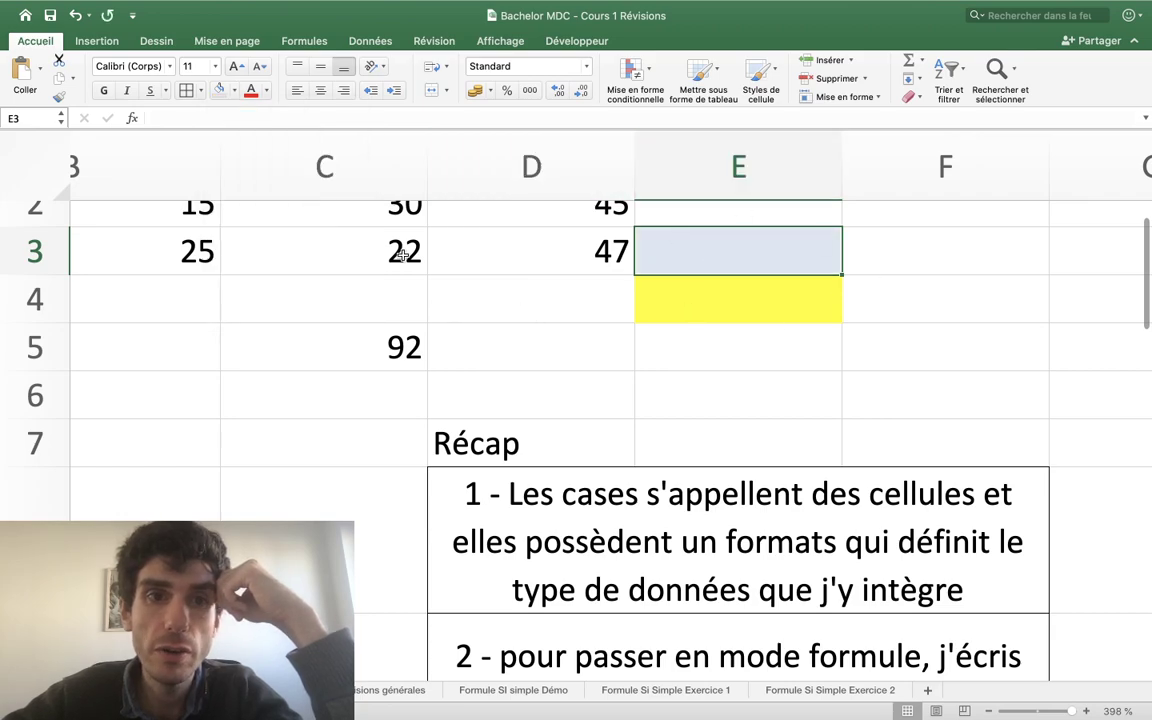
- Check the font colour palette without changing it, then reselect cells around E3:E6
left_click(268, 92)
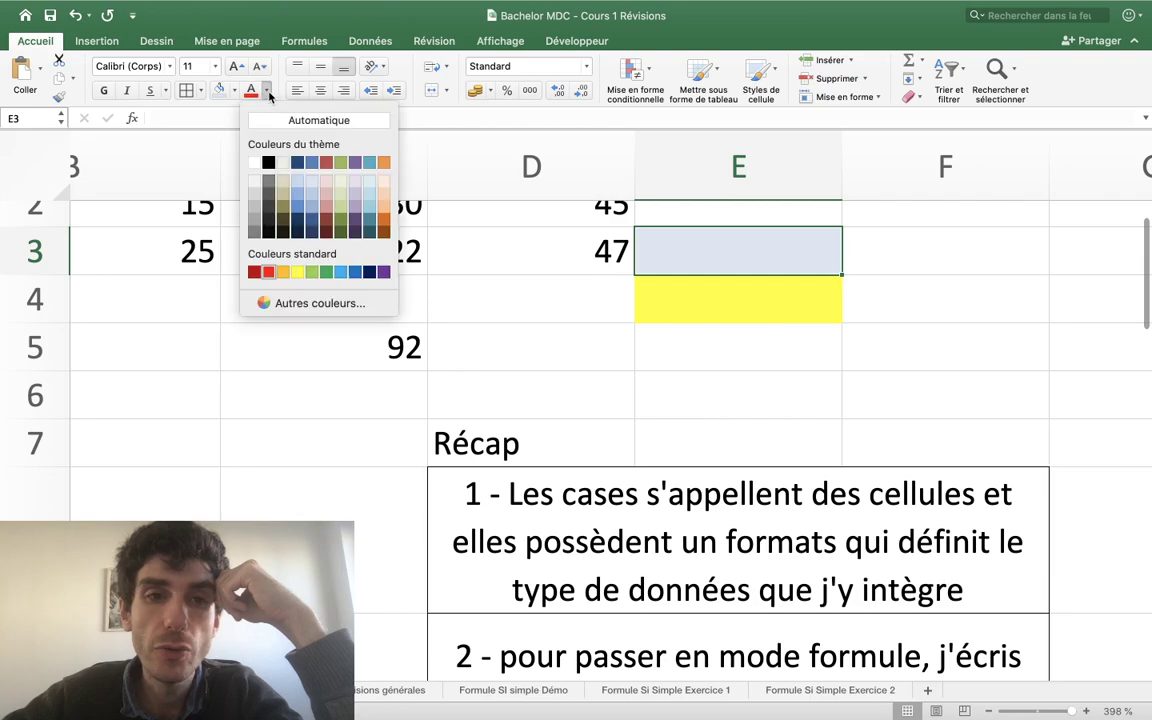
left_click(200, 100)
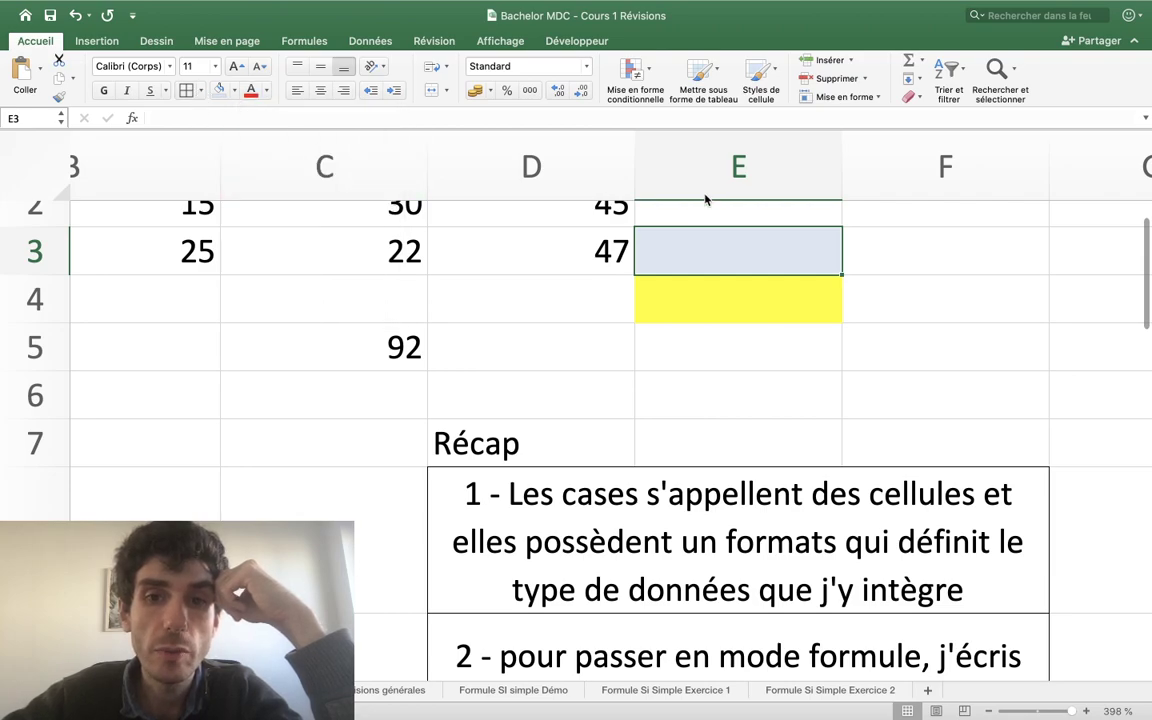
left_click_drag(710, 267, 694, 296)
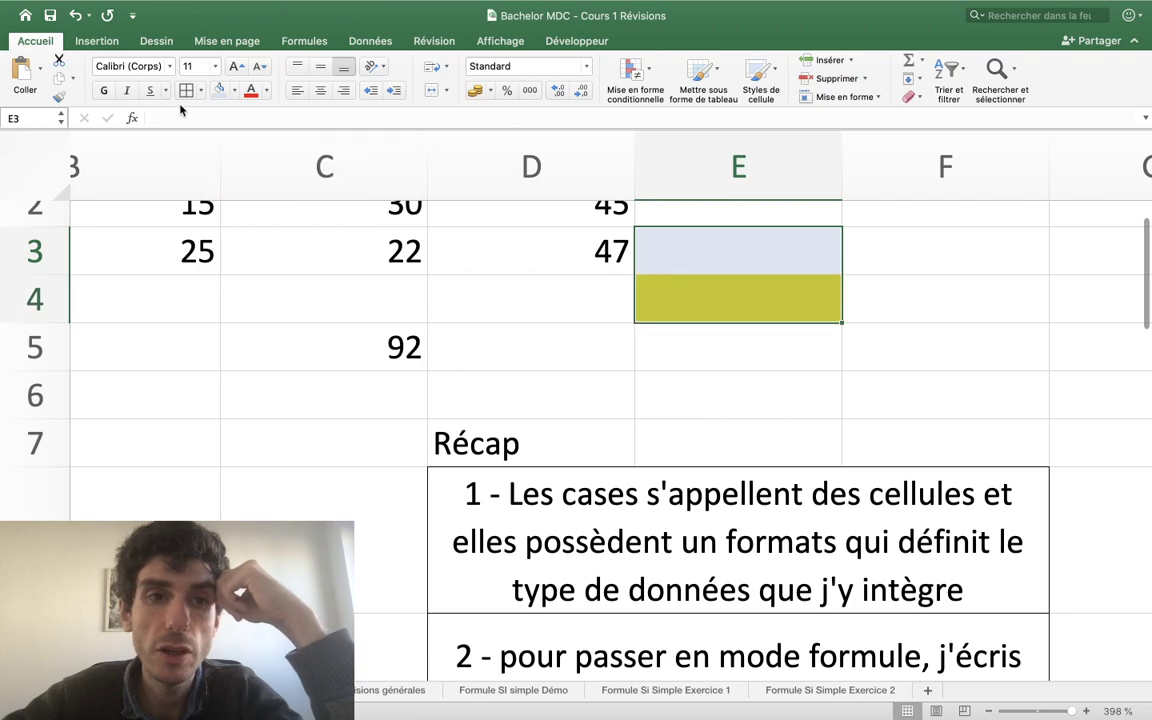
left_click(423, 399)
left_click_drag(688, 240, 746, 316)
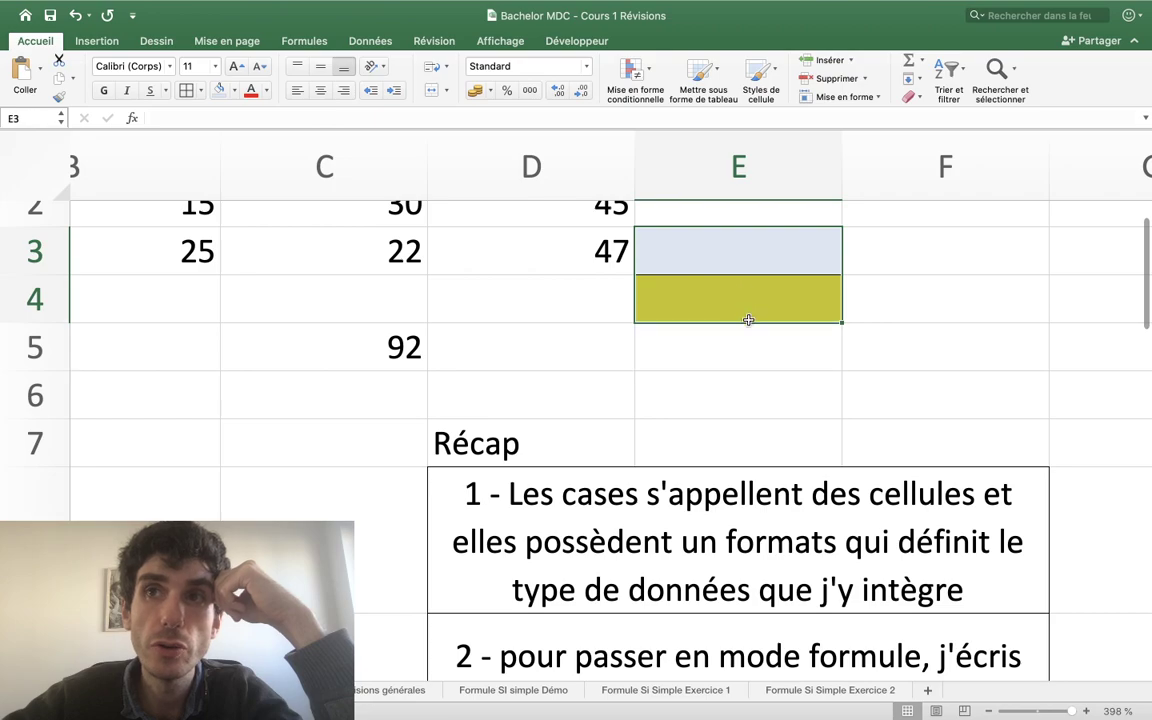
left_click(724, 388)
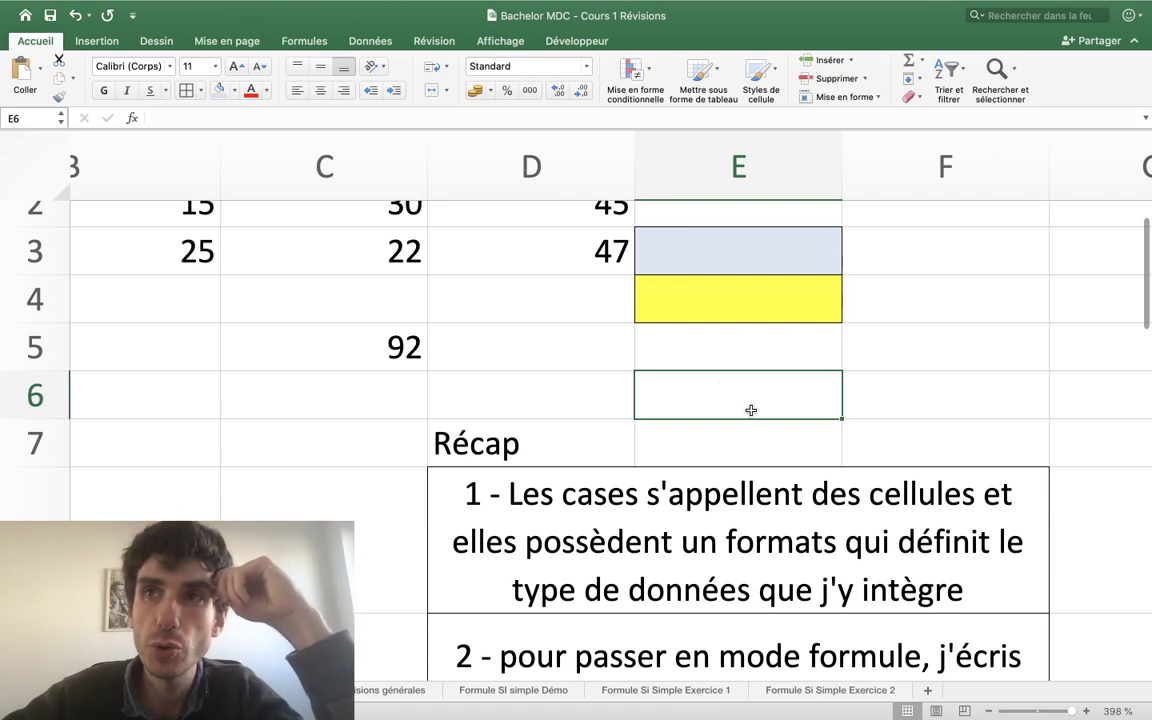
- Scroll around the workbook until the Cardix maintenance payments table is shown
scroll(753, 414, "left", 2)
scroll(753, 414, "down", 3)
scroll(755, 414, "up", 5)
scroll(757, 418, "right", 5)
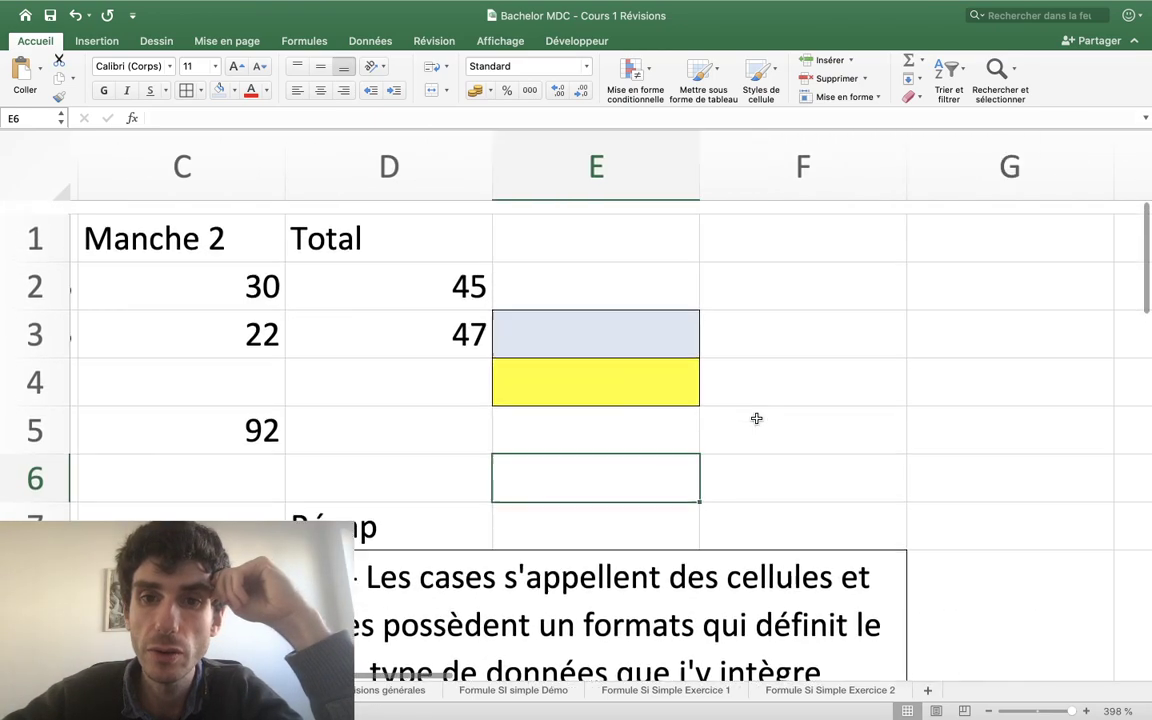
scroll(757, 418, "left", 2)
scroll(756, 417, "down", 3)
scroll(756, 417, "up", 1)
scroll(640, 420, "up", 3)
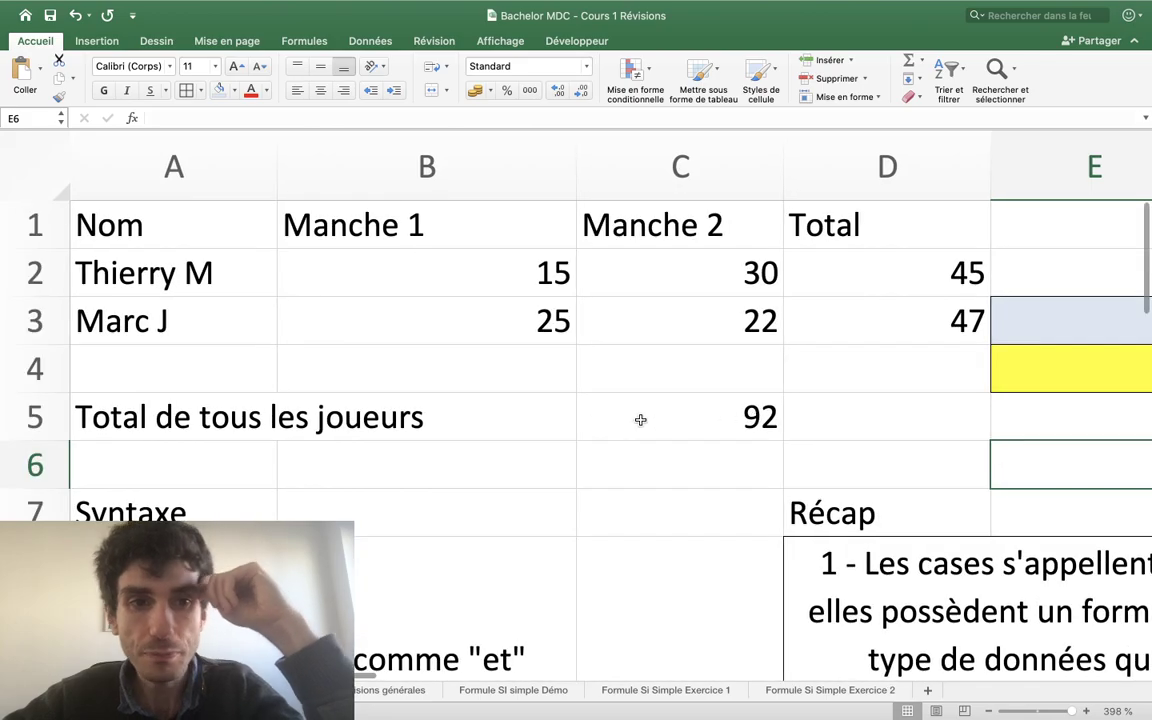
scroll(640, 420, "down", 3)
scroll(597, 420, "down", 3, "ctrl")
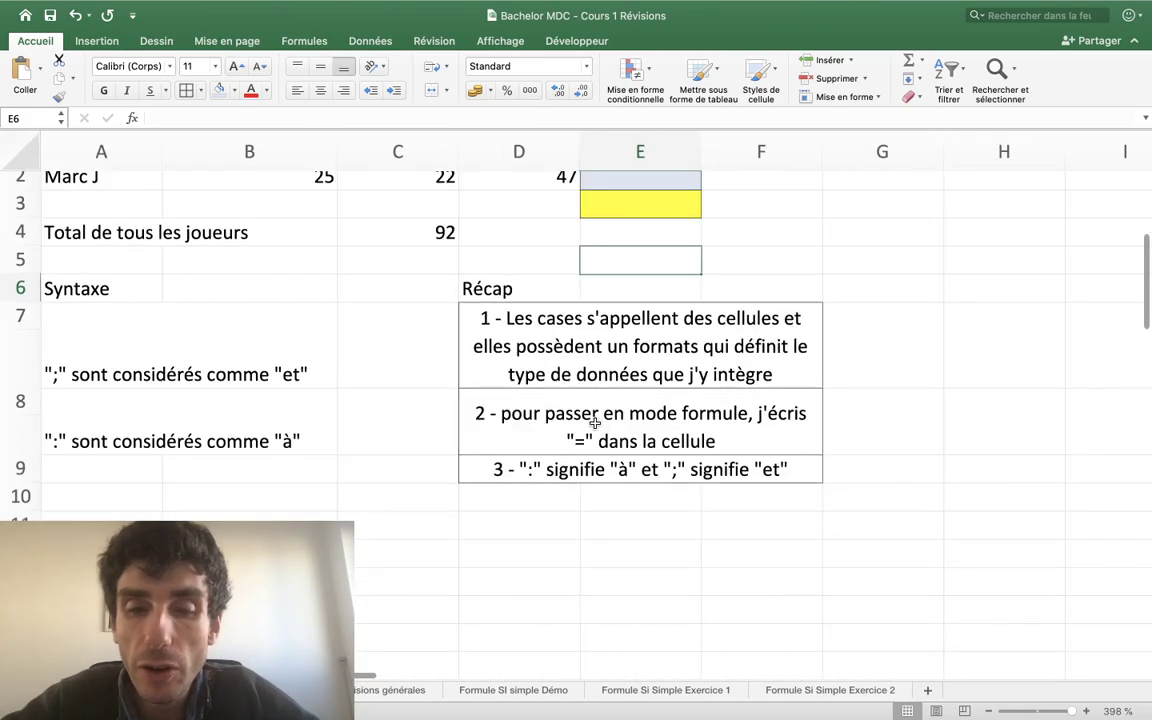
scroll(595, 423, "up", 2, "ctrl")
scroll(595, 423, "up", 2, "ctrl")
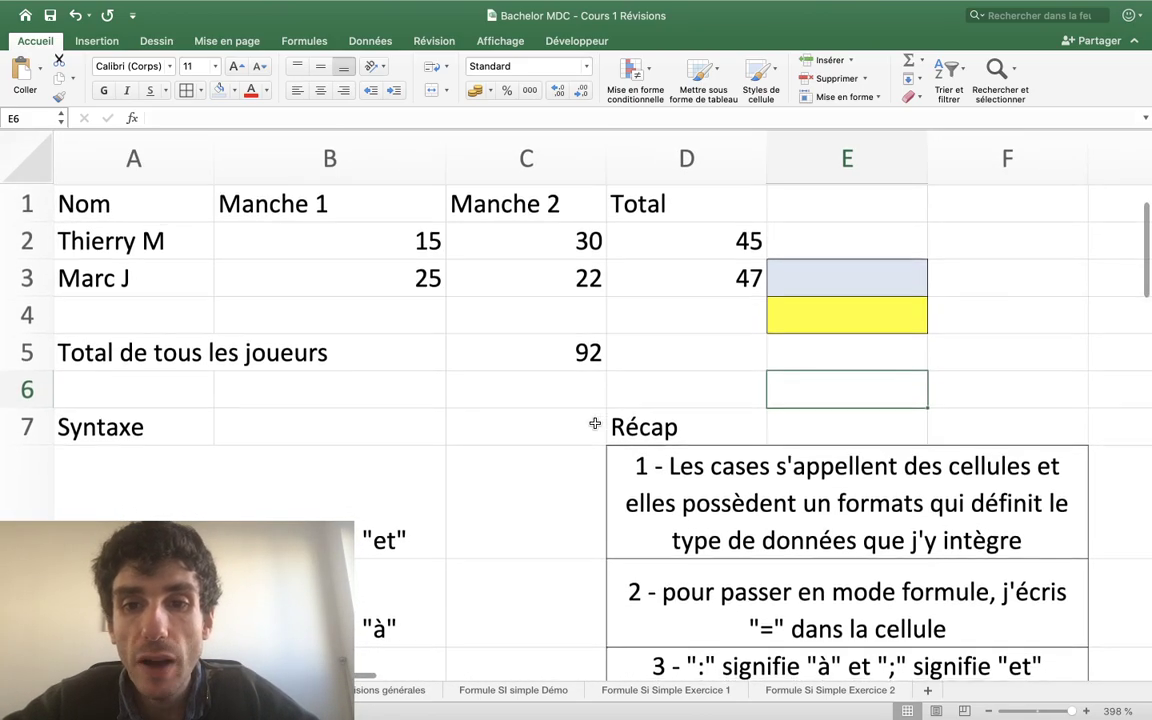
scroll(594, 424, "right", 5)
scroll(594, 424, "left", 5)
scroll(594, 424, "down", 1)
scroll(594, 424, "down", 3)
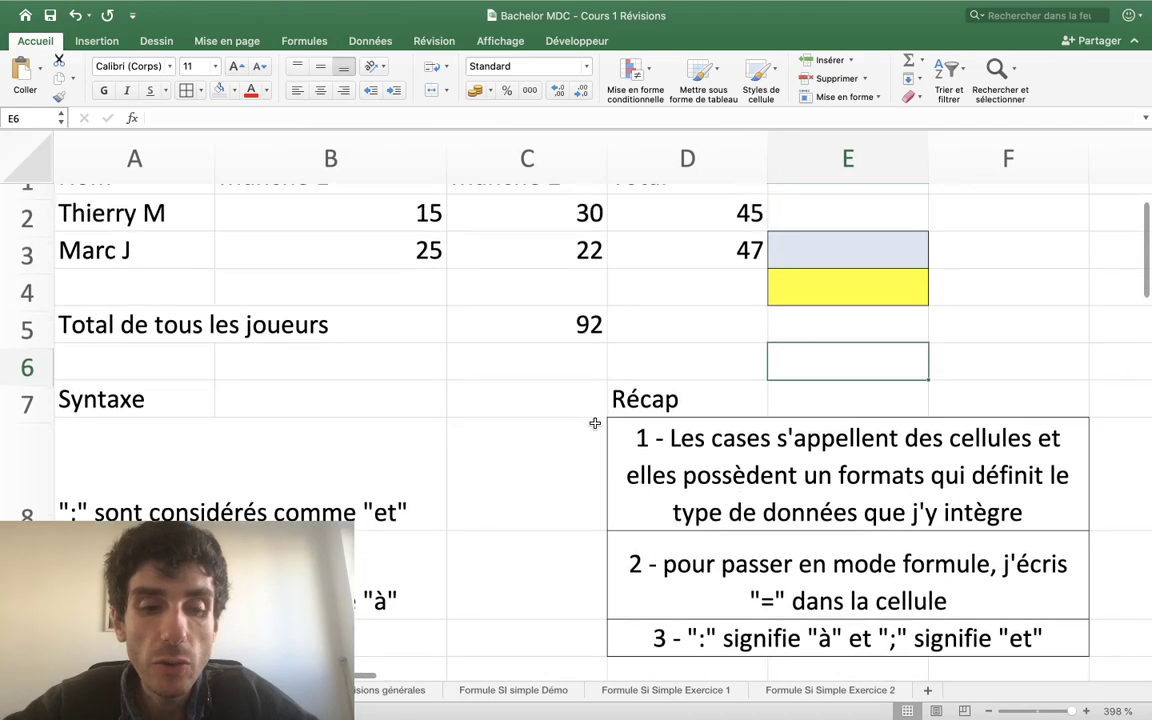
scroll(596, 426, "up", 1)
key("ctrl+Page_Down")
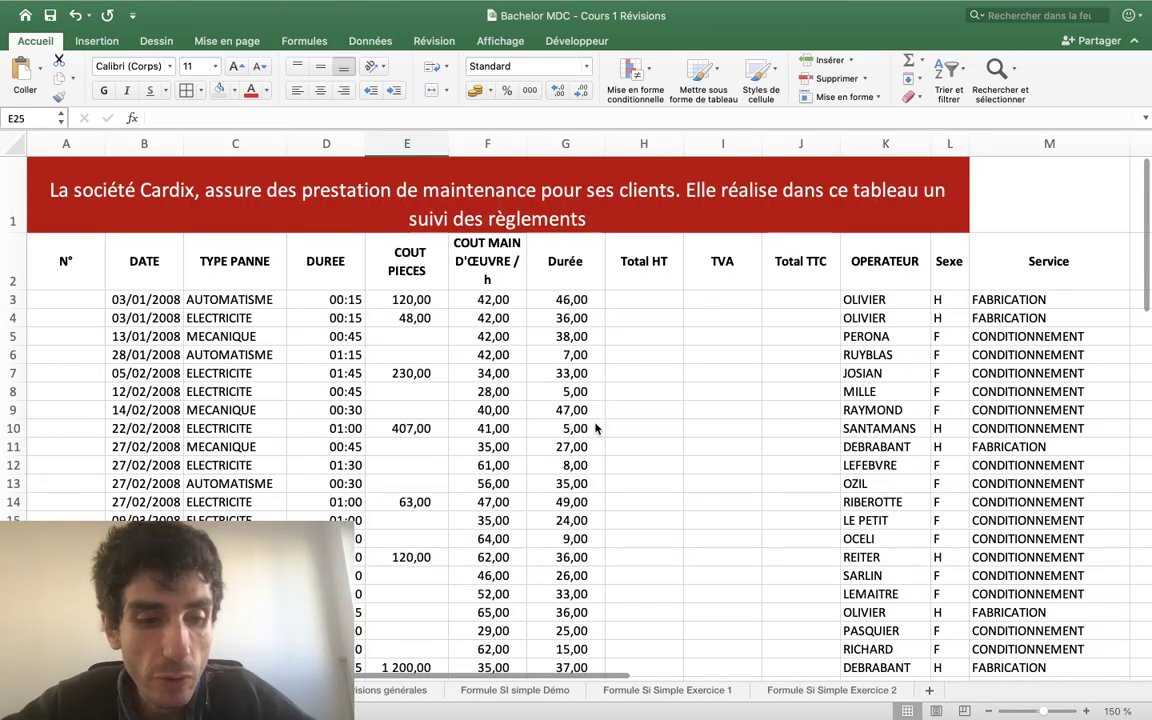
scroll(587, 436, "up", 3)
scroll(587, 436, "up", 2)
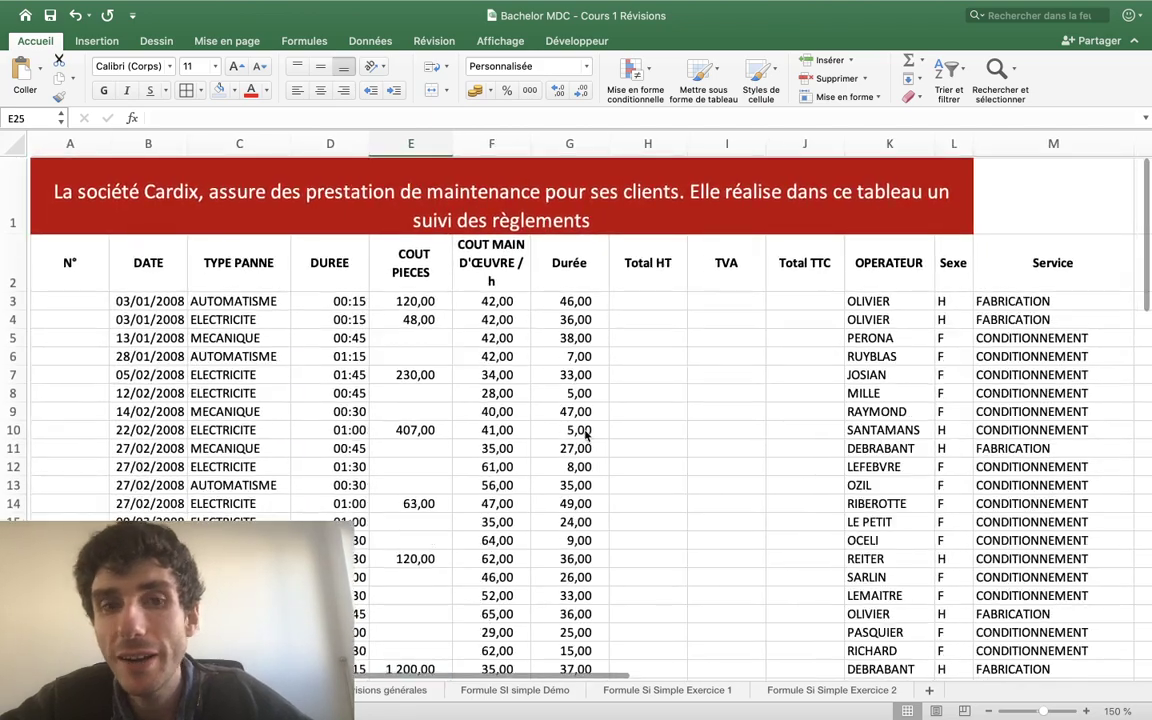
scroll(587, 436, "down", 1)
scroll(587, 436, "down", 3)
scroll(587, 436, "up", 5)
scroll(587, 436, "down", 15)
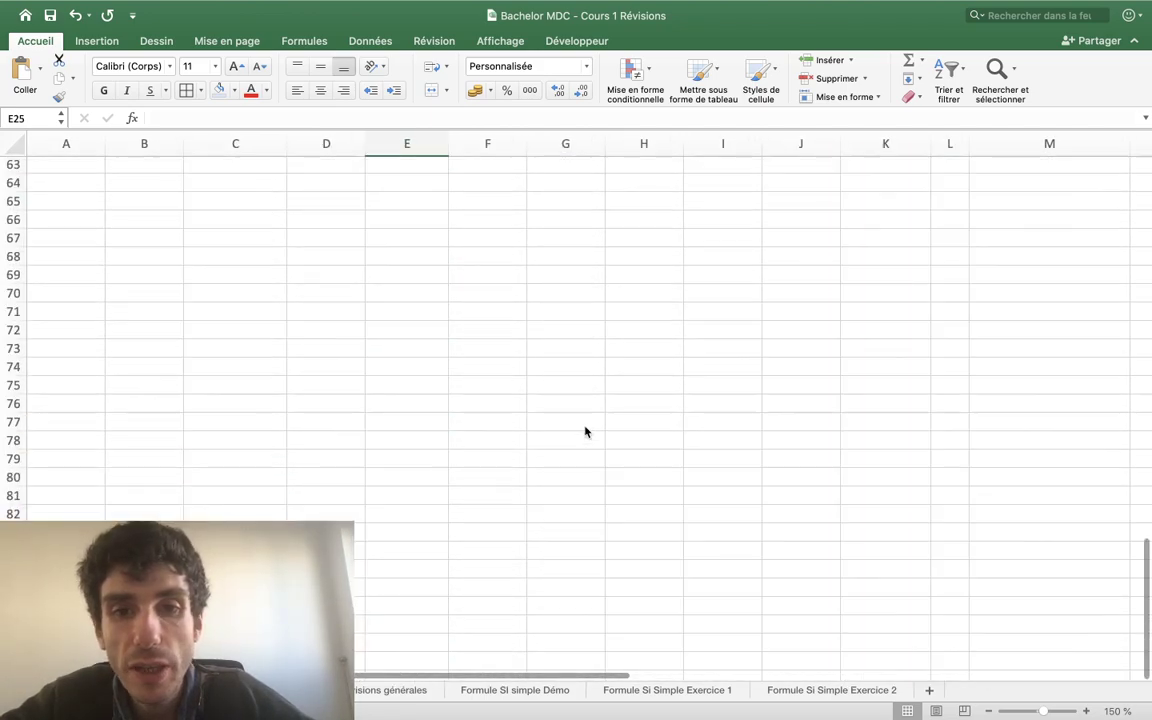
scroll(587, 434, "up", 10)
scroll(587, 434, "up", 8)
scroll(587, 434, "right", 4)
scroll(587, 432, "left", 4)
scroll(587, 432, "down", 3)
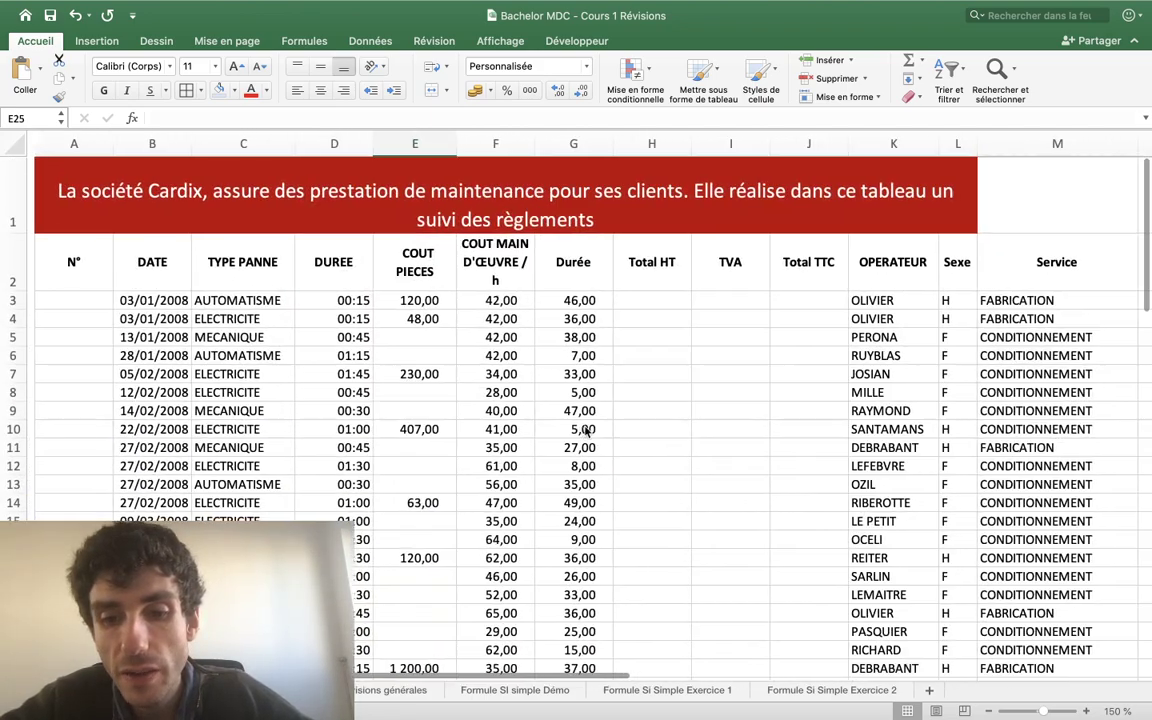
scroll(587, 432, "up", 3)
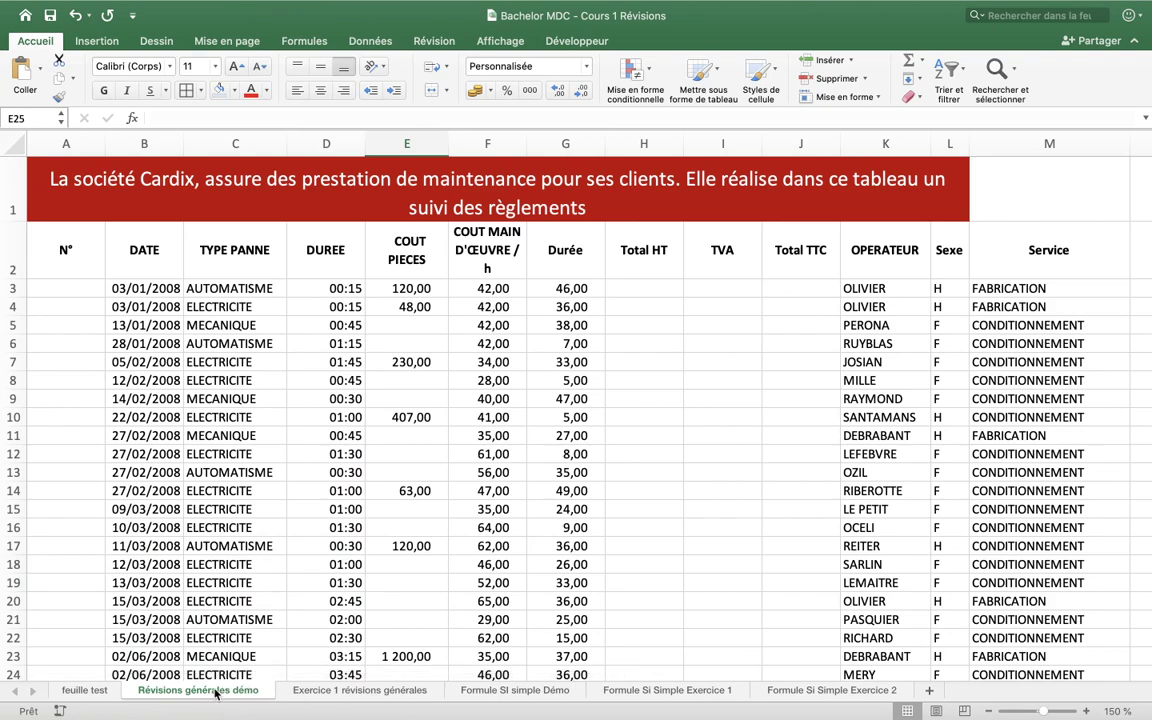
left_click(408, 690)
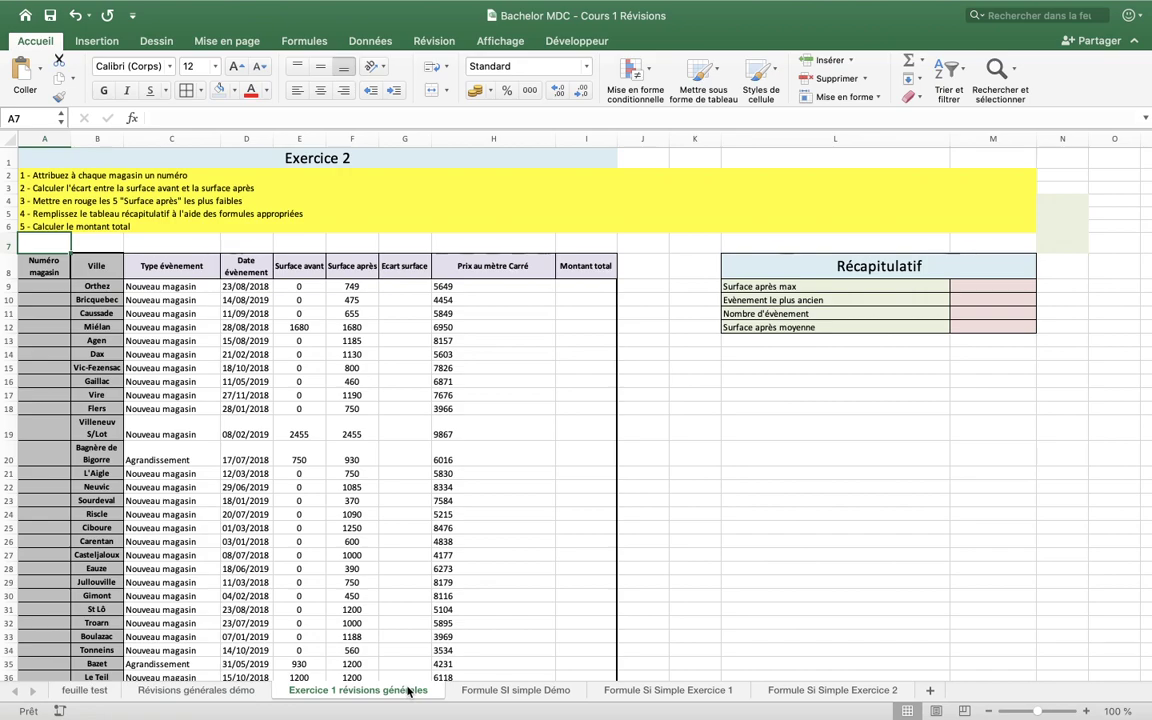
left_click(240, 692)
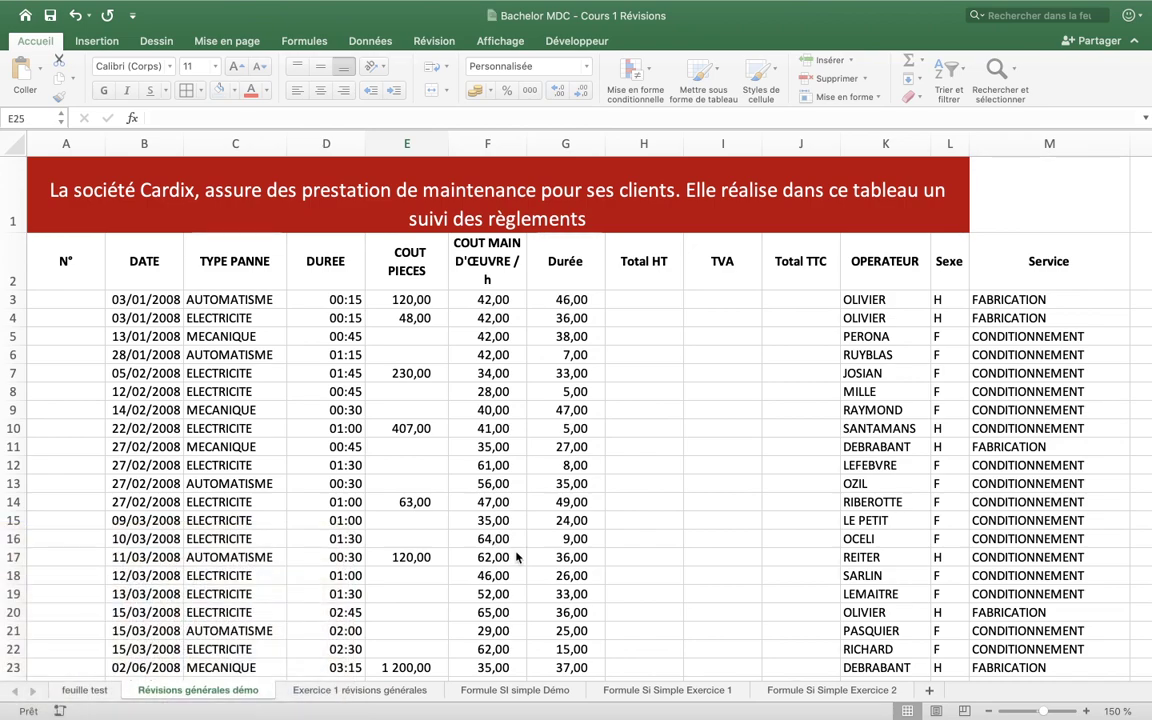
- Browse the sheet tabs, settle on Formule Si Simple Exercice 2, and zoom to about 157%
left_click(630, 690)
left_click(767, 691)
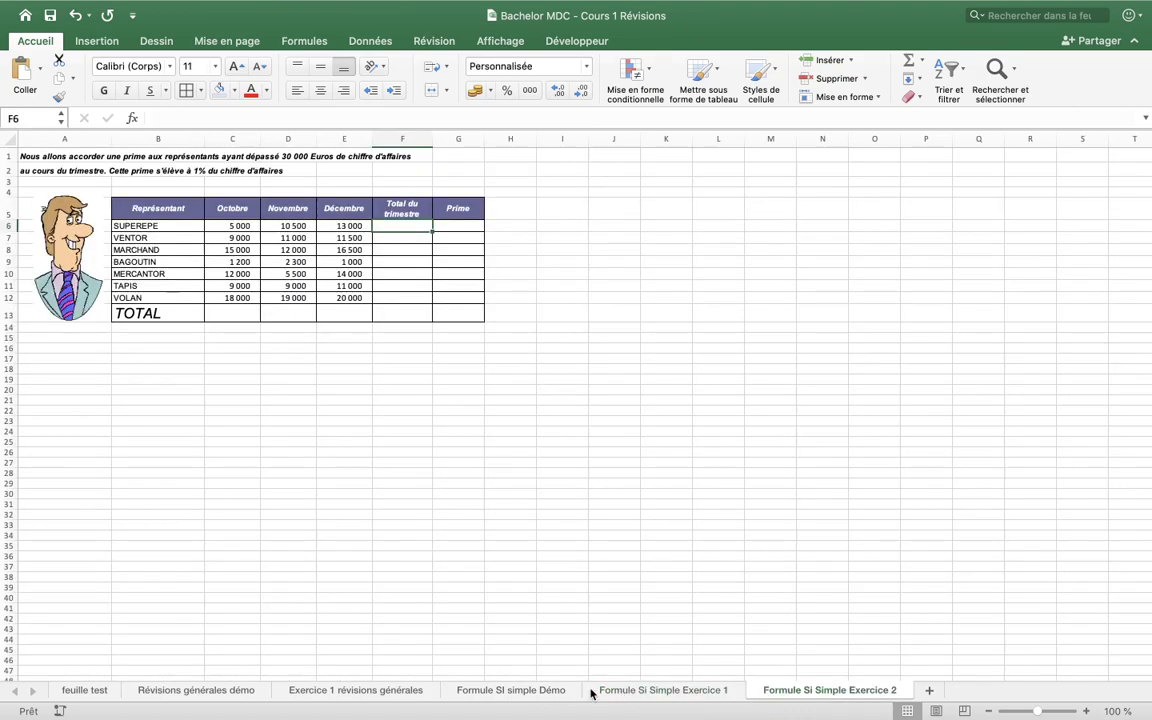
left_click(355, 690)
left_click(545, 693)
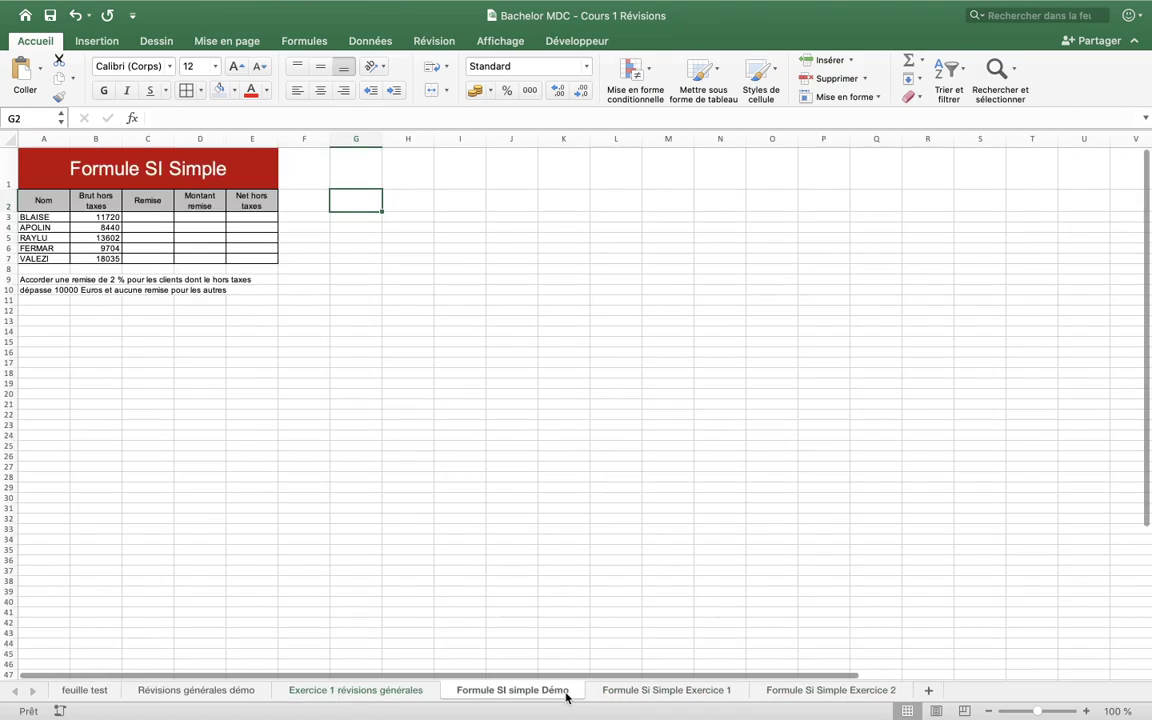
left_click(722, 692)
left_click(775, 693)
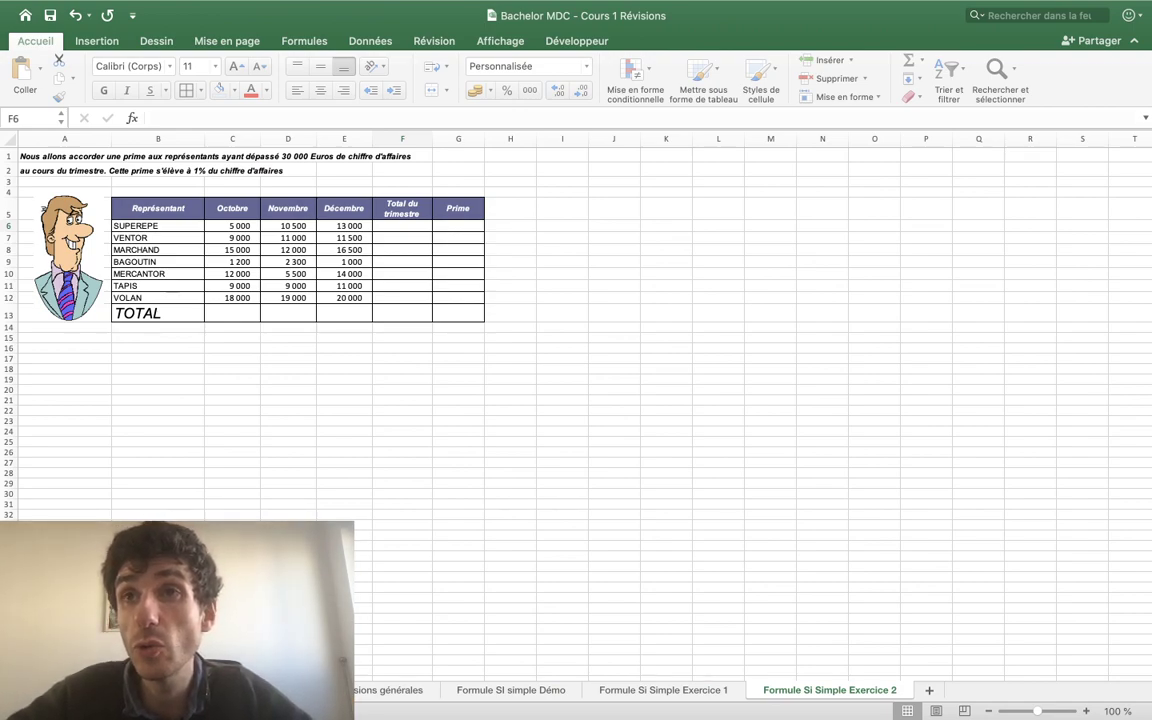
scroll(303, 442, "up", 3, "ctrl")
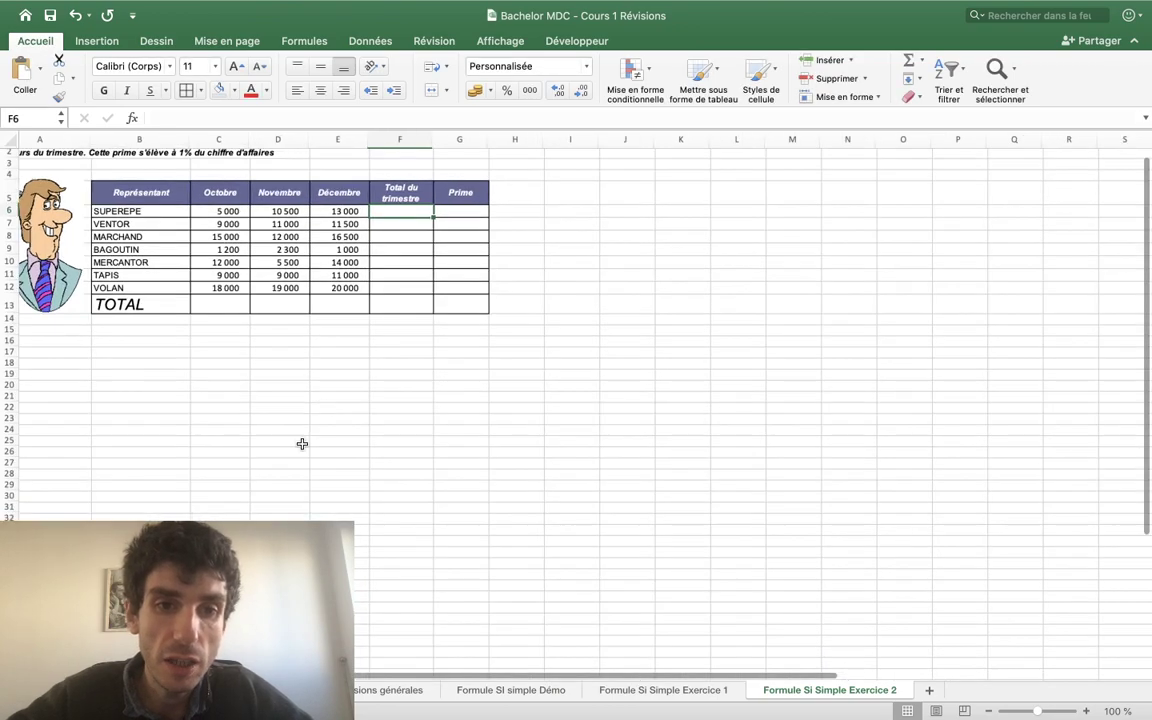
scroll(324, 456, "up", 4)
scroll(324, 456, "up", 3, "ctrl")
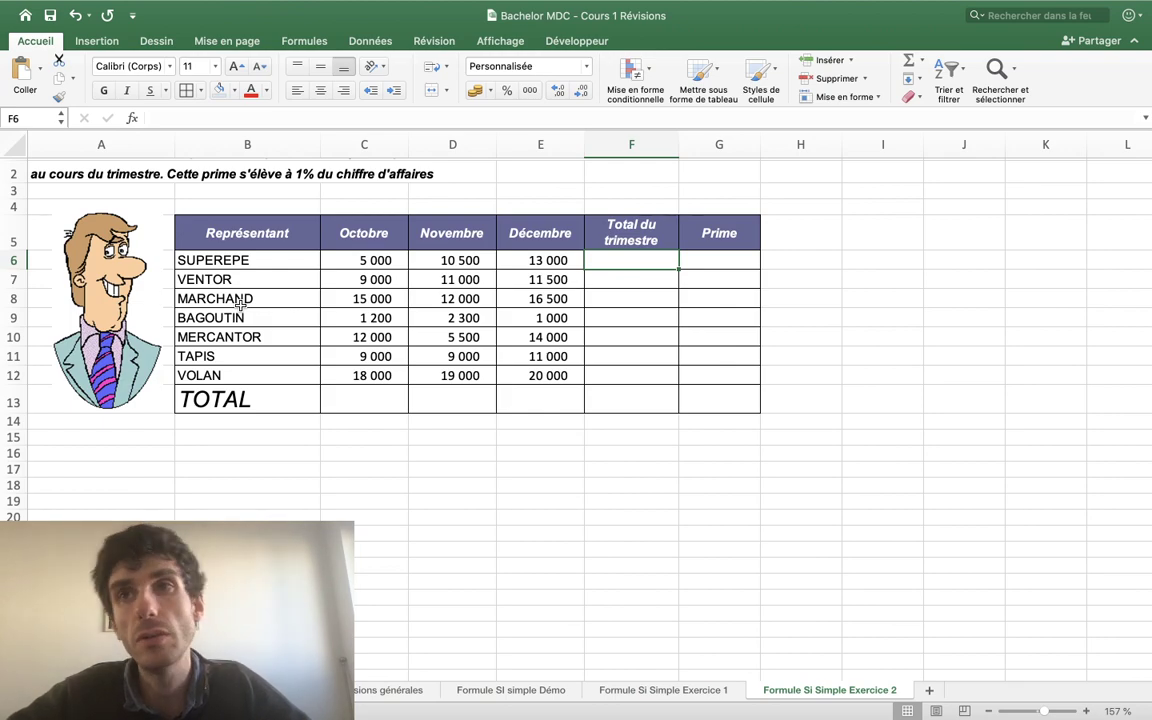
mouse_move(625, 47)
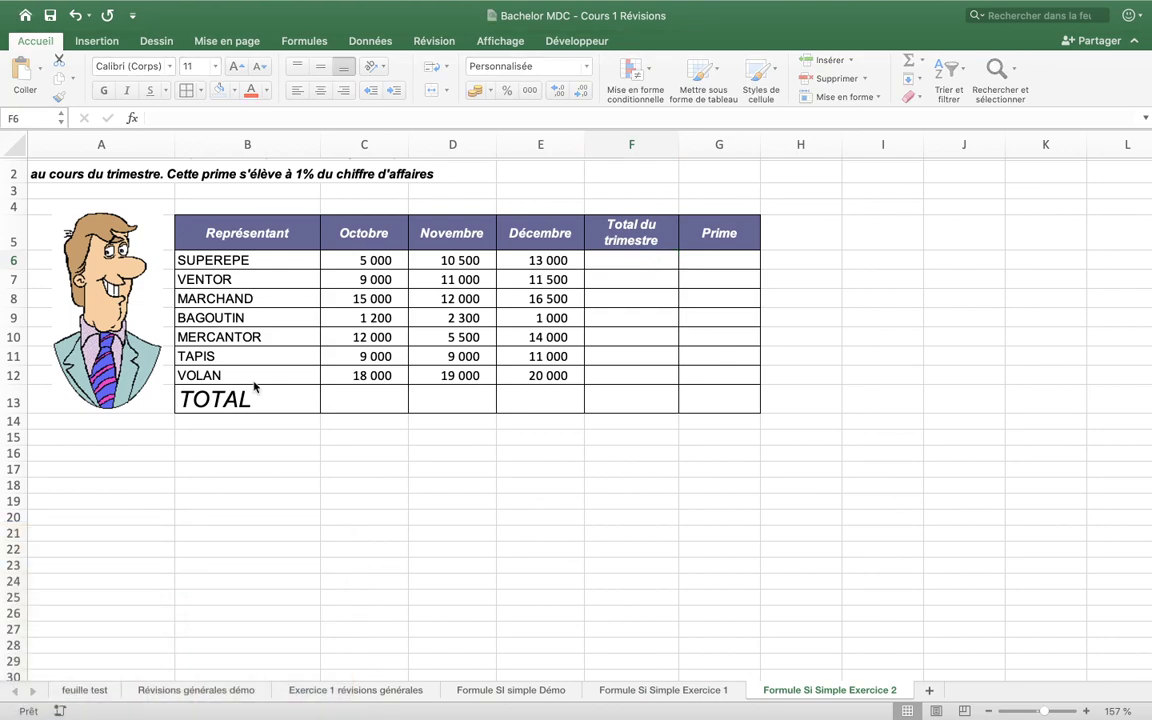
left_click(232, 687)
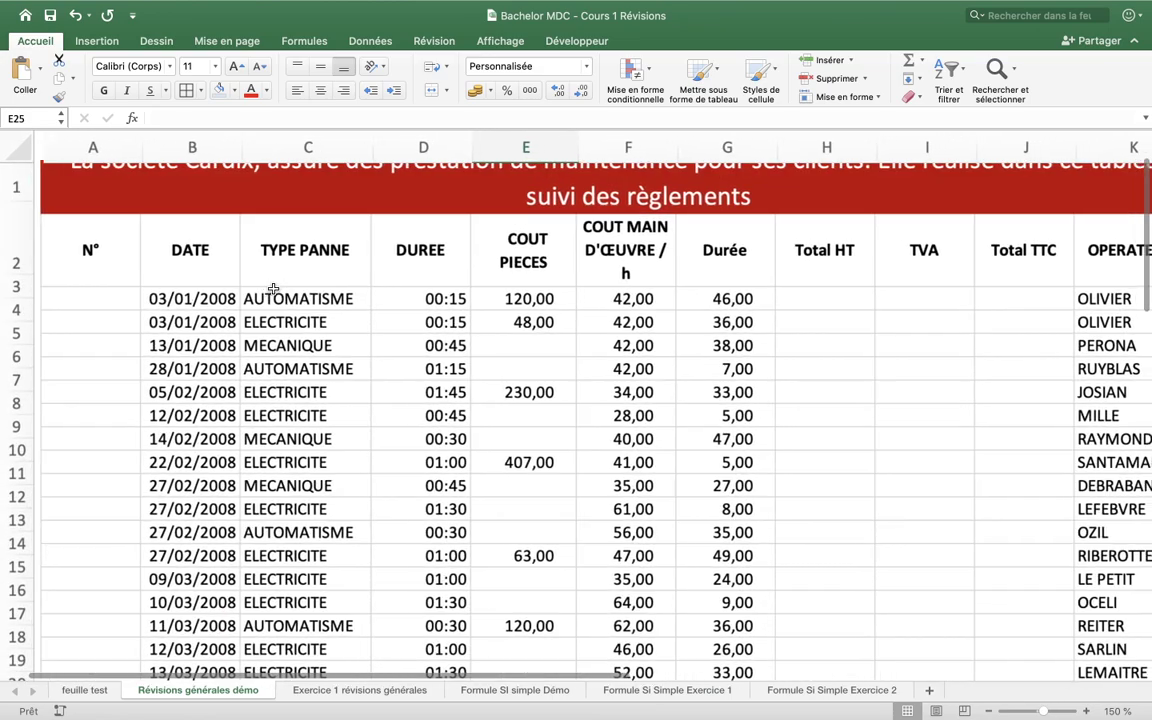
scroll(275, 291, "up", 4)
scroll(275, 291, "up", 5)
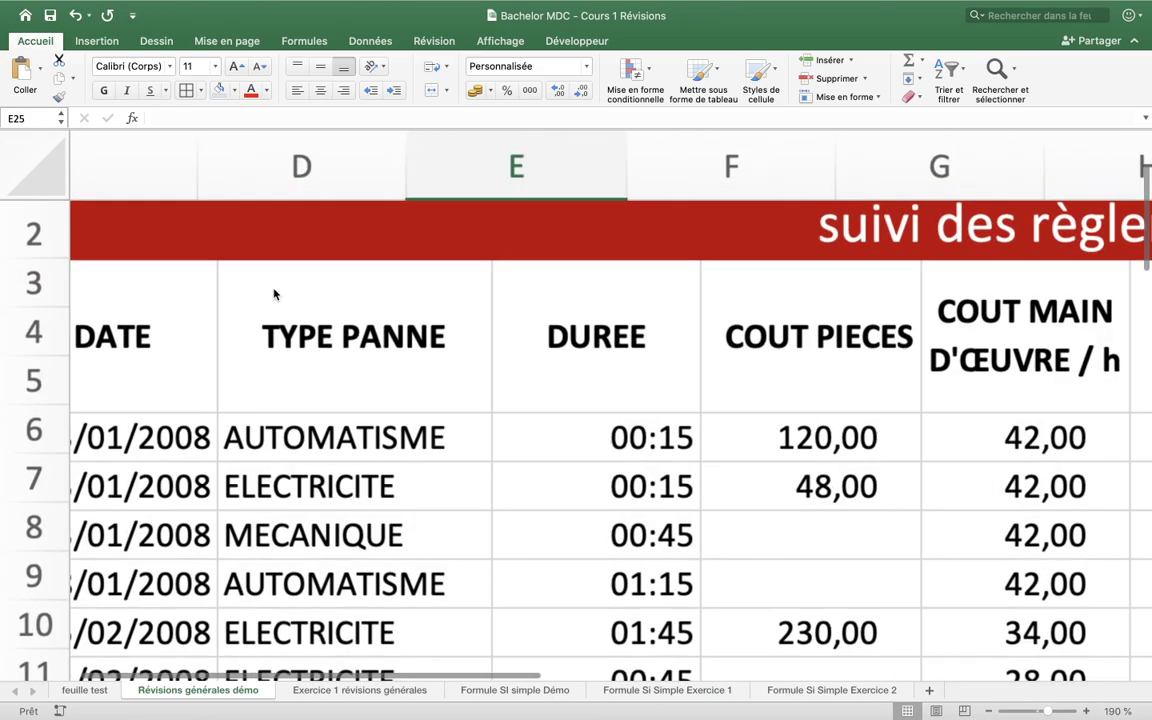
scroll(532, 328, "down", 5)
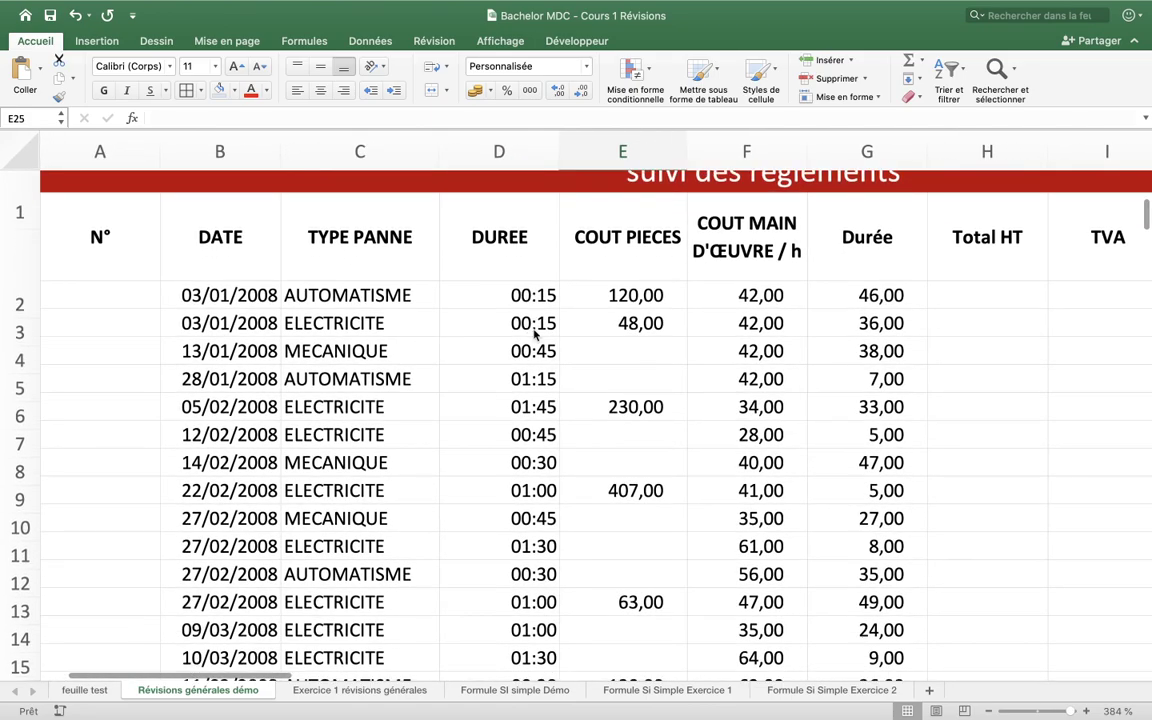
scroll(534, 335, "down", 3)
scroll(534, 335, "down", 3)
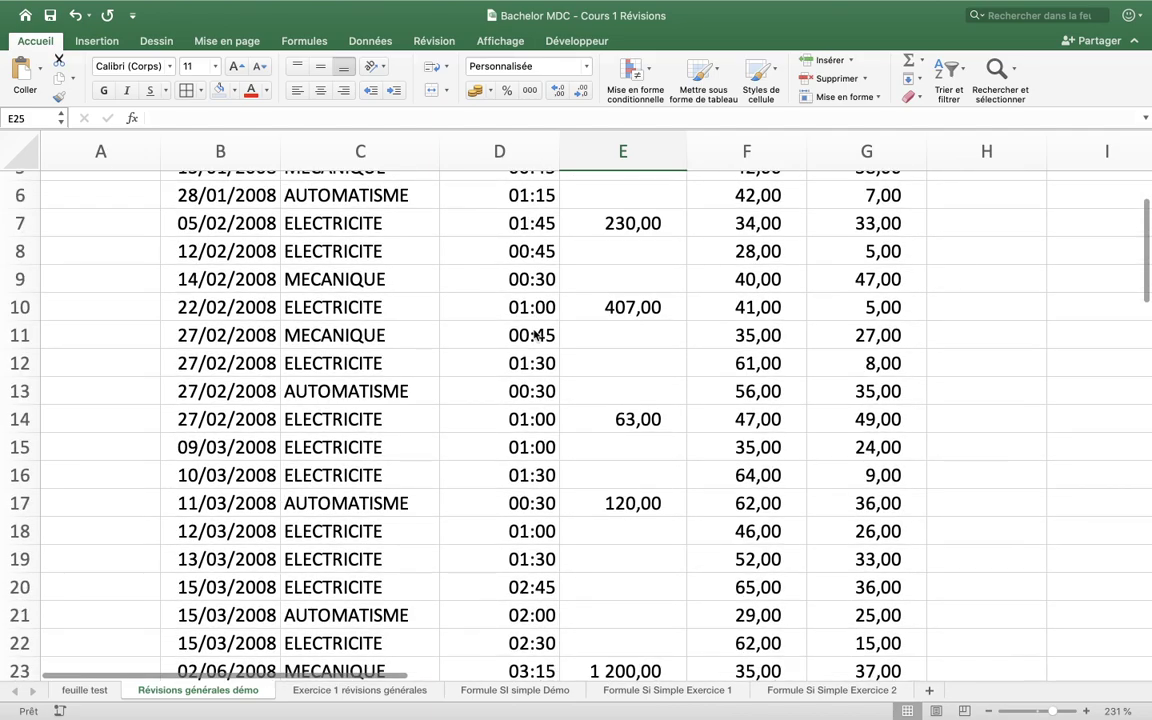
scroll(534, 335, "down", 4)
scroll(534, 335, "down", 1)
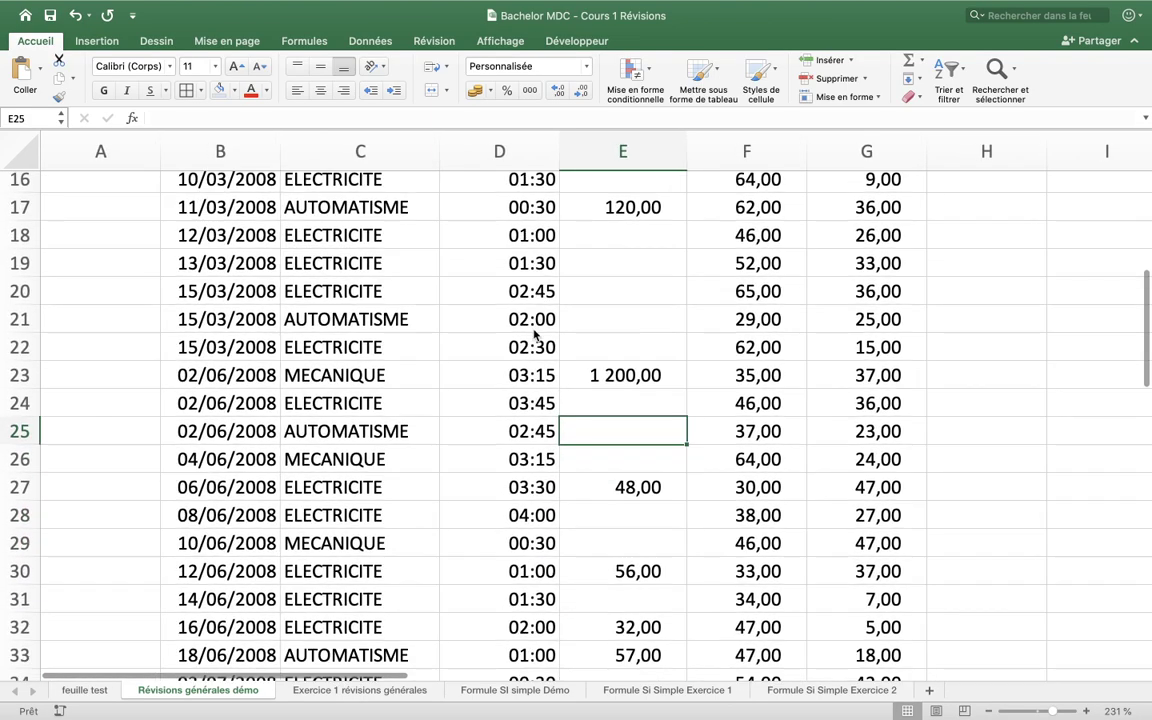
scroll(534, 335, "down", 2)
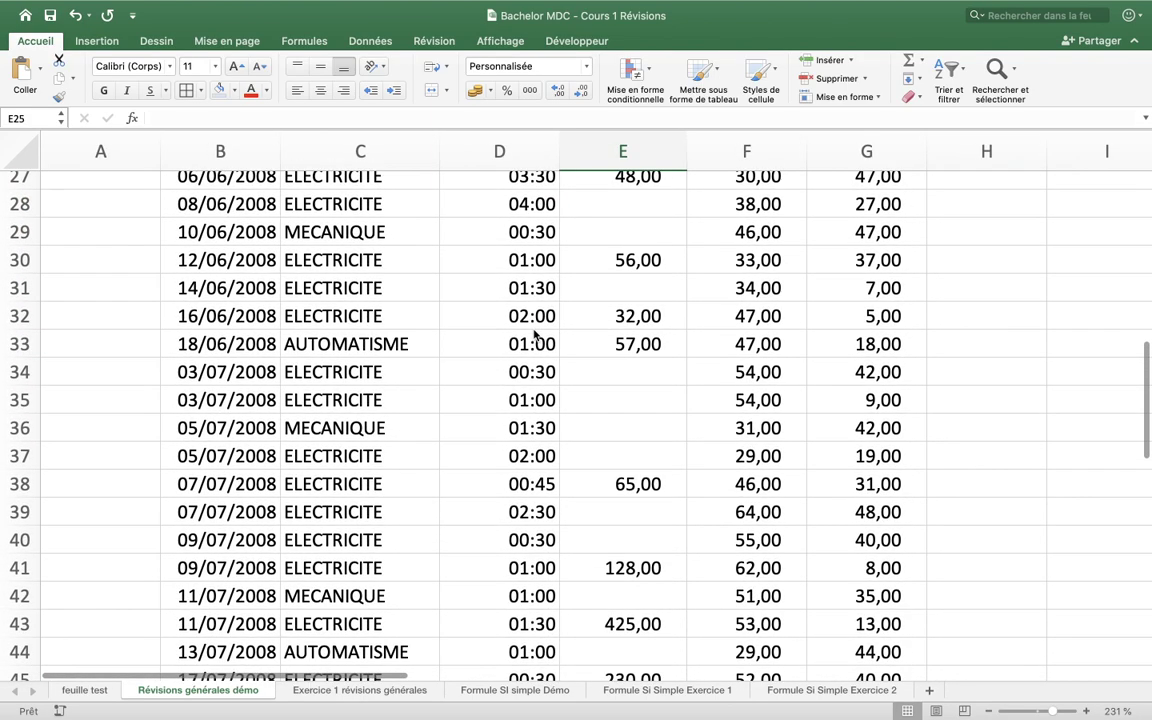
scroll(534, 335, "down", 3)
scroll(534, 335, "down", 4)
scroll(534, 335, "down", 4)
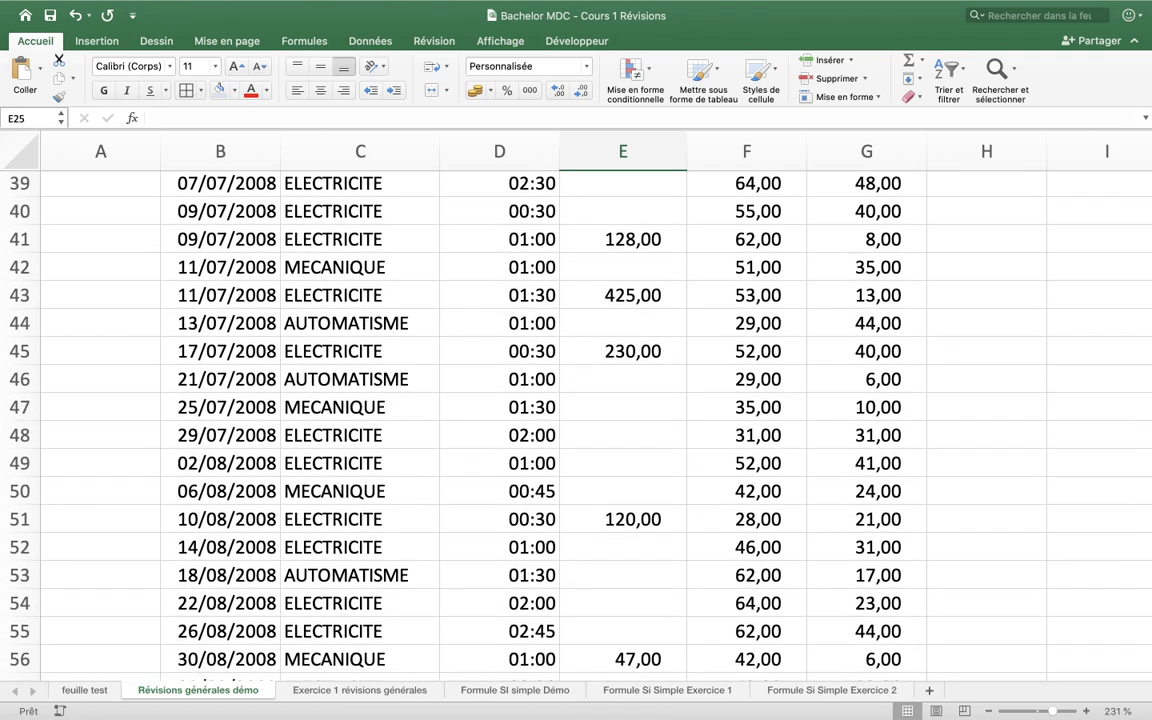
scroll(540, 437, "down", 1)
scroll(548, 440, "down", 4)
scroll(548, 440, "down", 2)
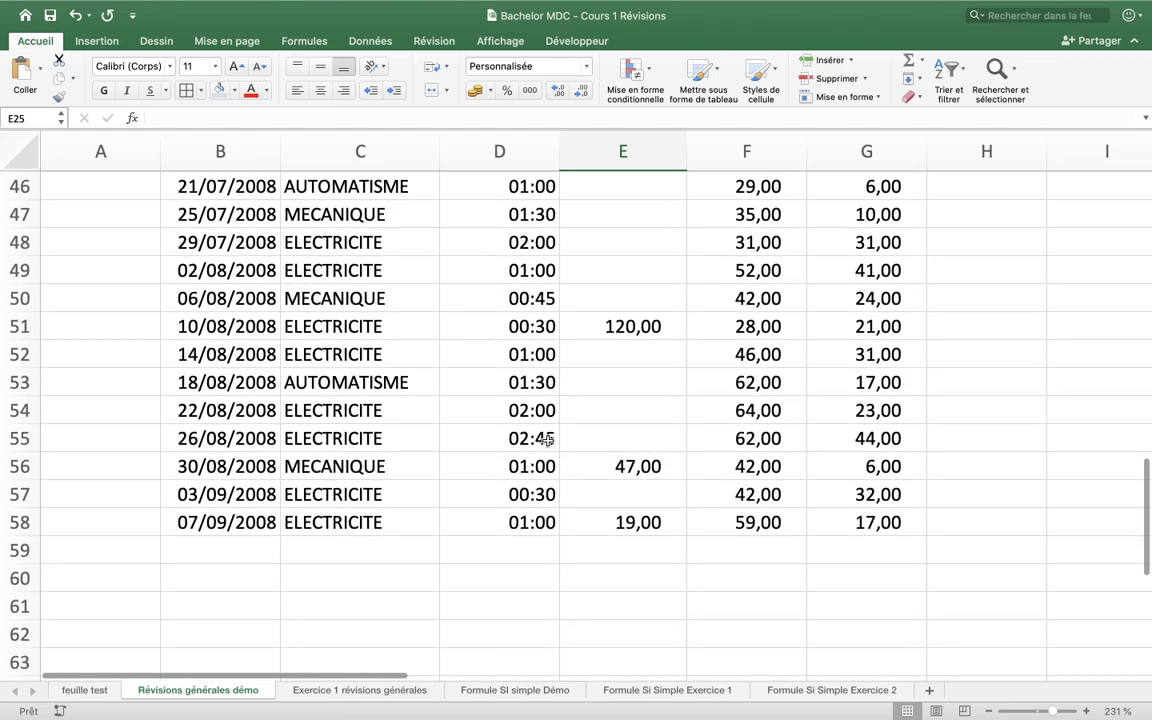
scroll(548, 440, "up", 3)
scroll(548, 440, "up", 3)
scroll(548, 440, "up", 1)
scroll(548, 440, "up", 5)
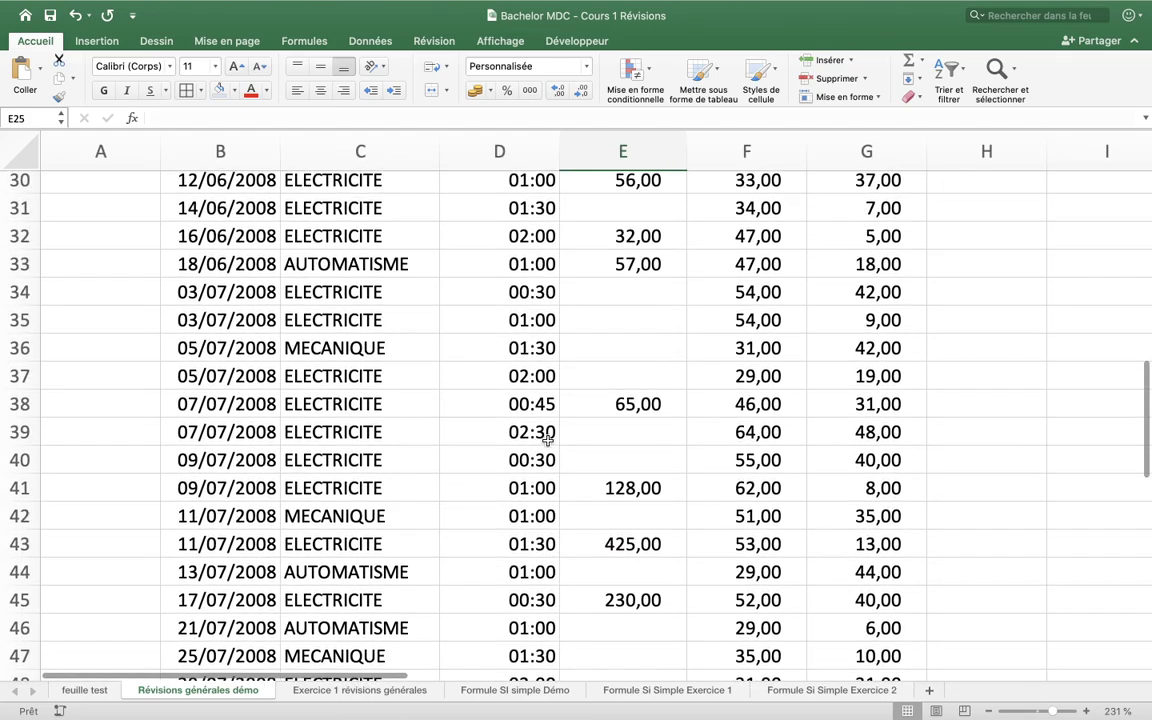
scroll(548, 440, "up", 2)
scroll(548, 441, "up", 1)
scroll(548, 441, "up", 1)
scroll(548, 440, "up", 7)
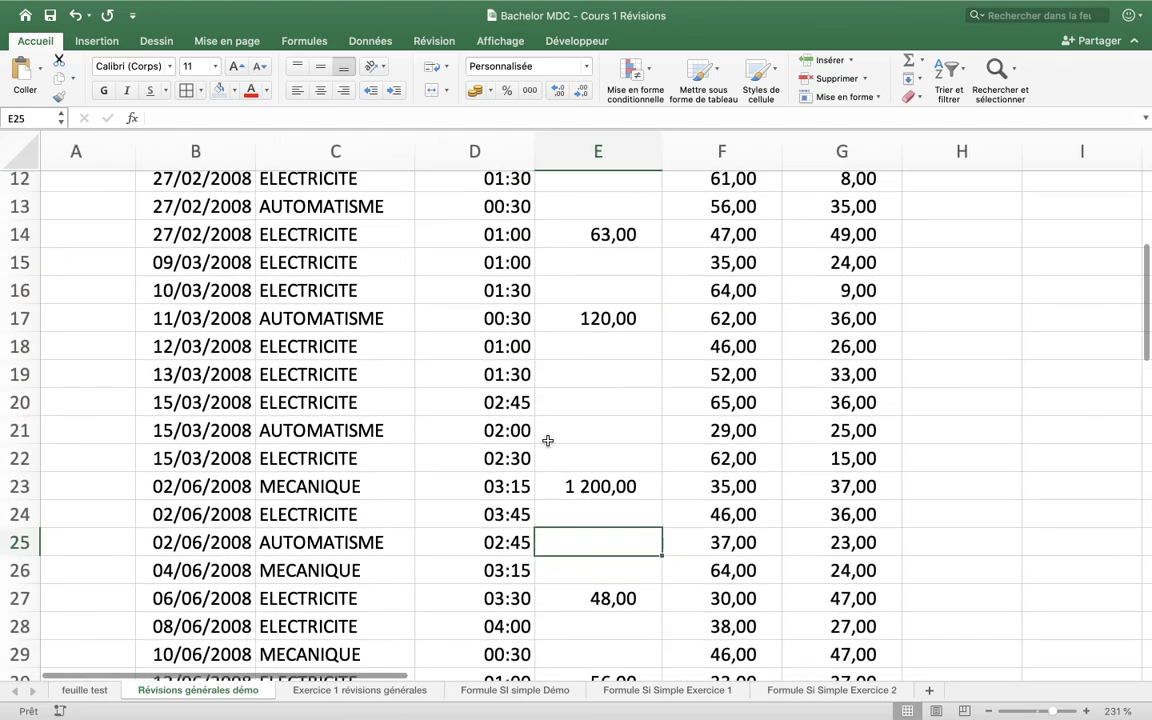
scroll(548, 440, "up", 3)
scroll(548, 440, "up", 3)
scroll(548, 440, "up", 2)
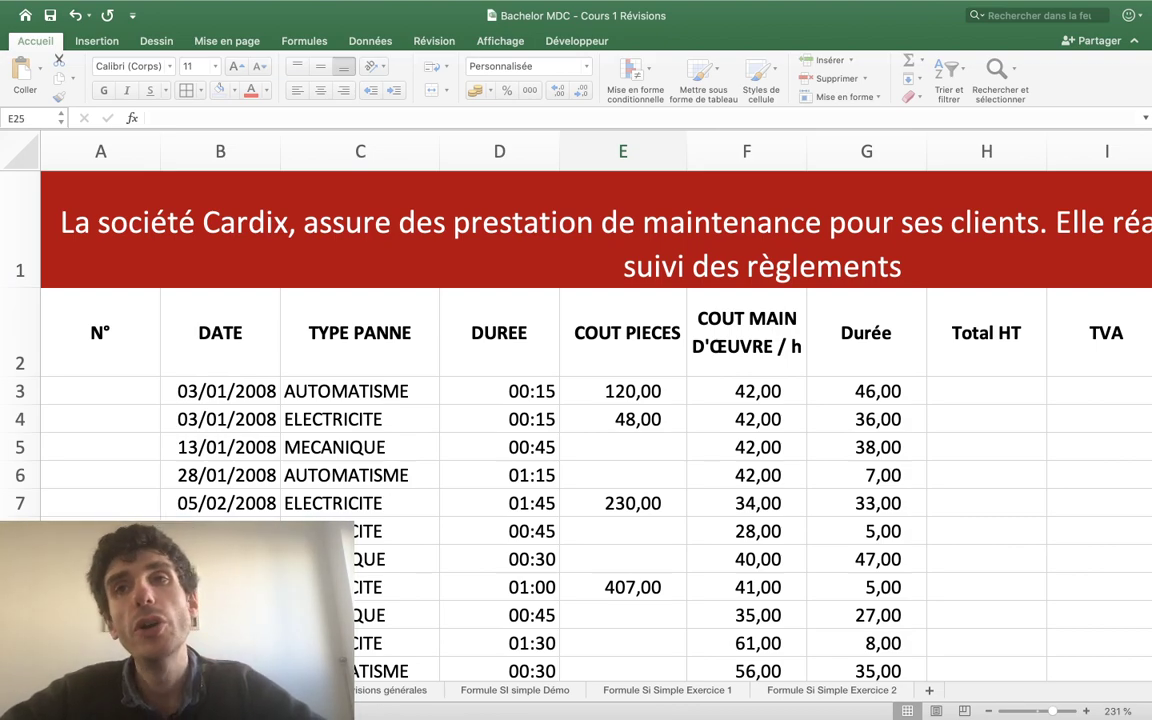
key("super+space")
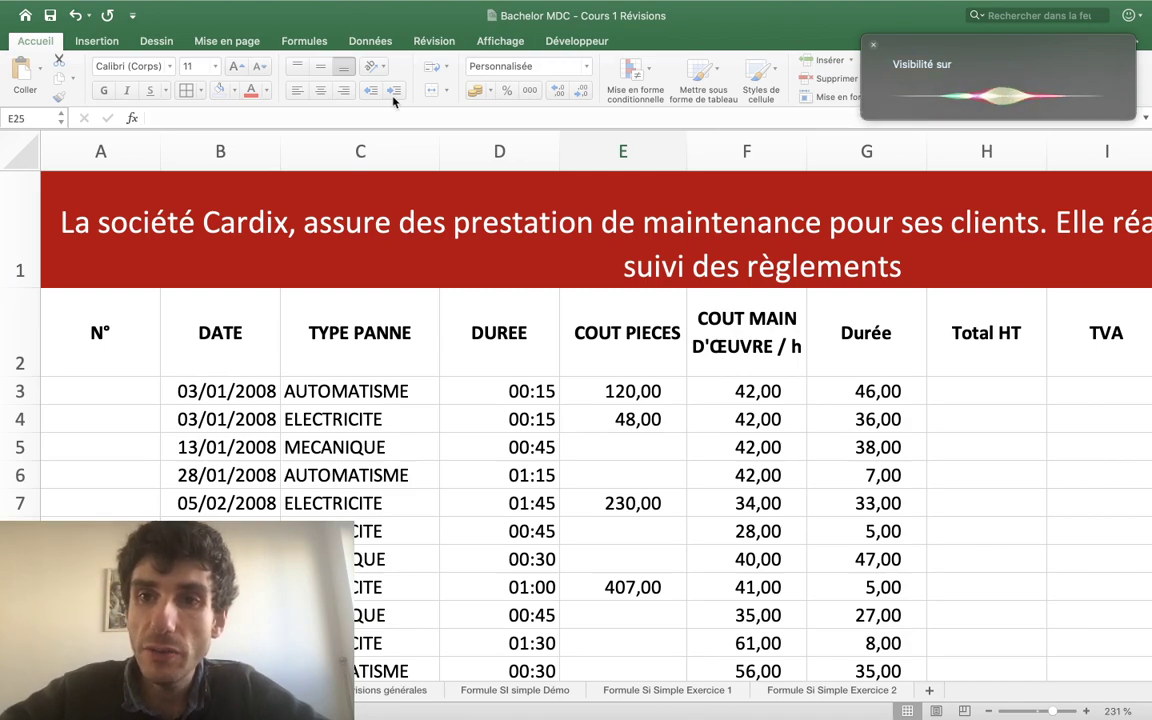
left_click(873, 46)
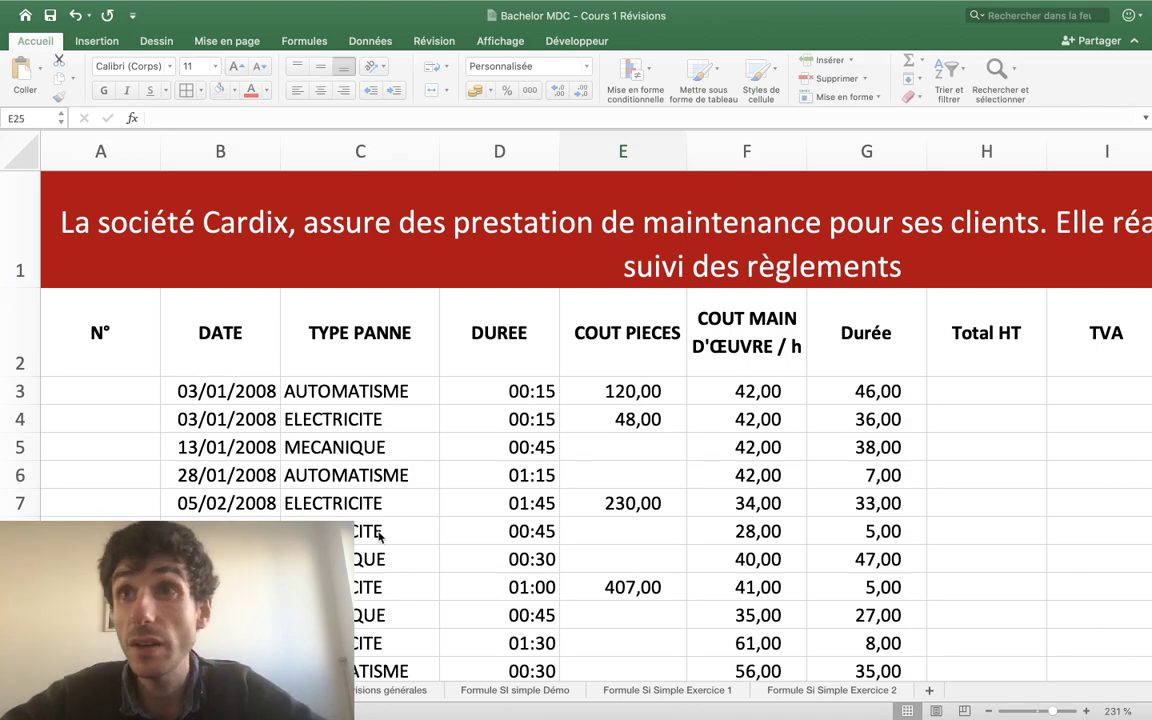
scroll(316, 478, "down", 1)
scroll(316, 470, "down", 5)
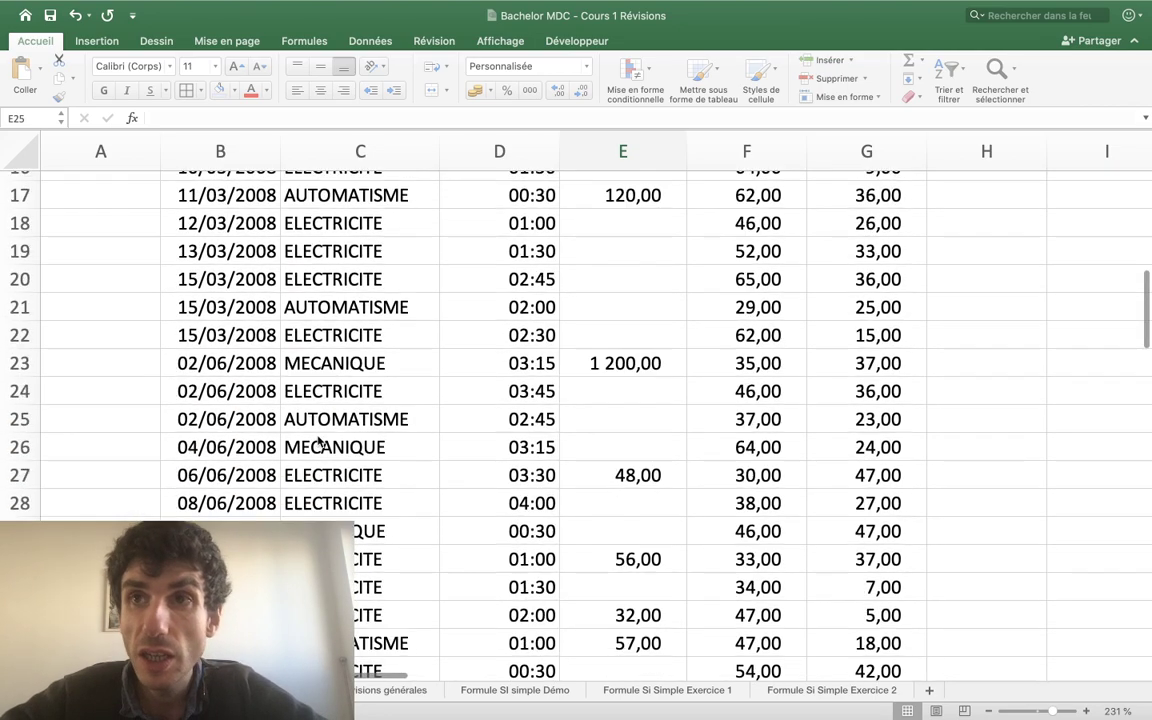
scroll(318, 455, "down", 6)
scroll(320, 440, "up", 1)
scroll(318, 440, "up", 10)
scroll(290, 430, "up", 5)
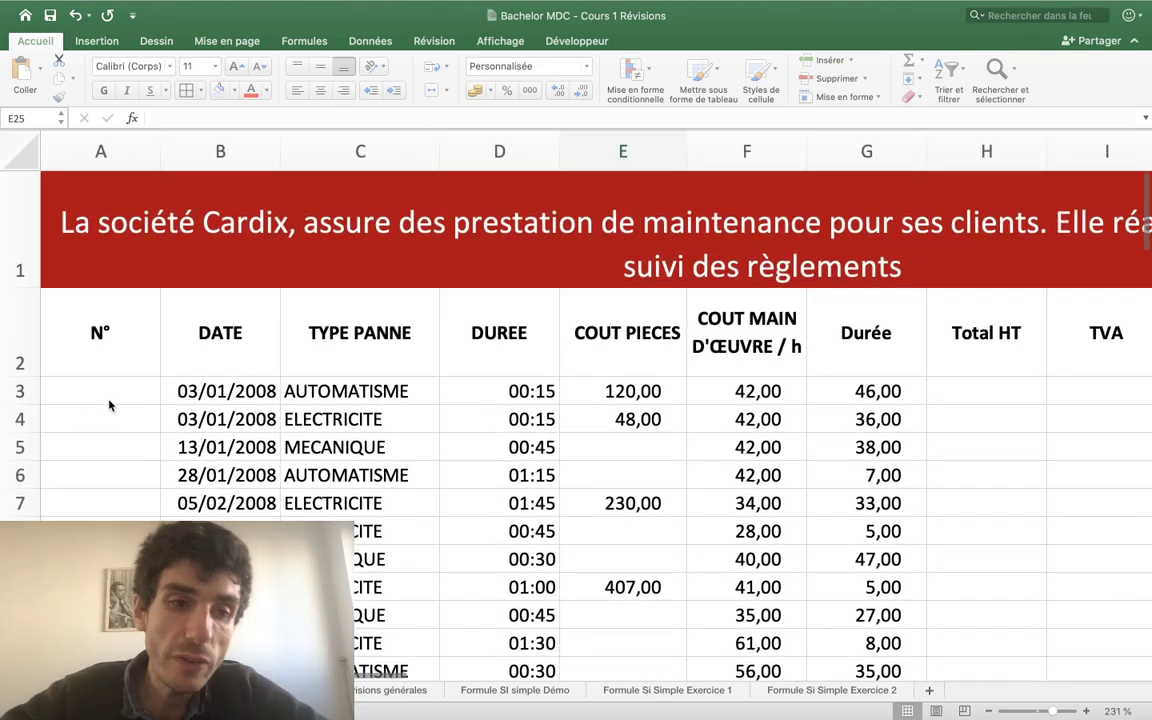
left_click(112, 391)
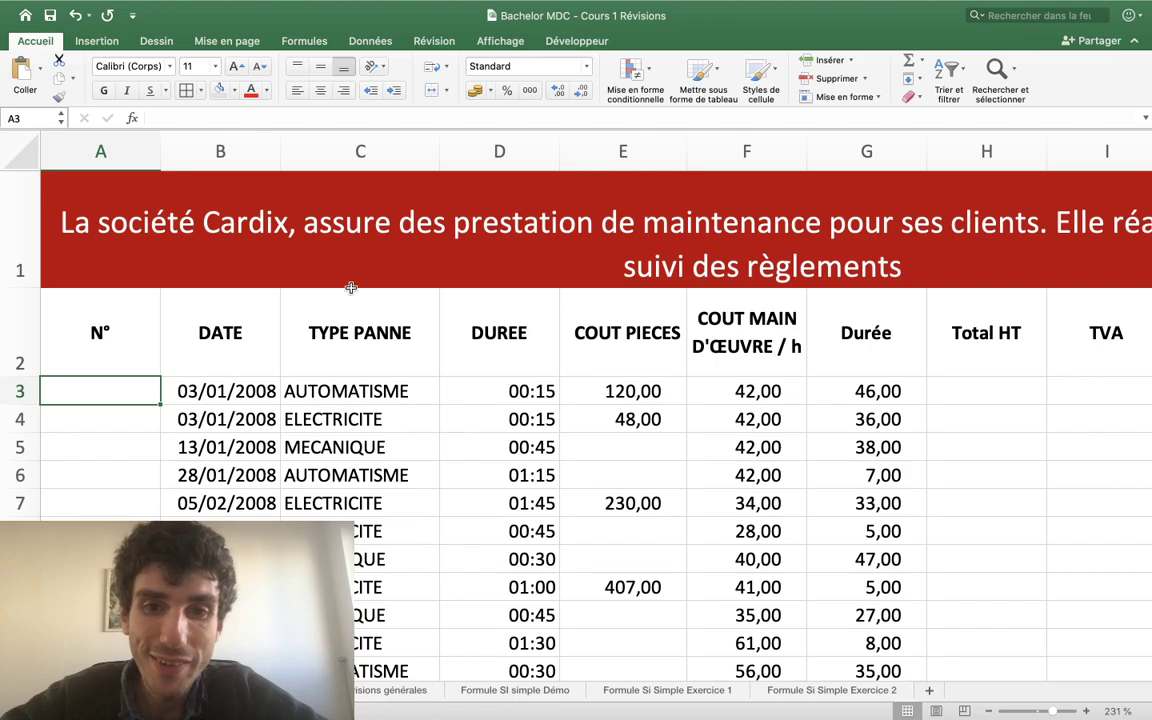
scroll(130, 391, "right", 3)
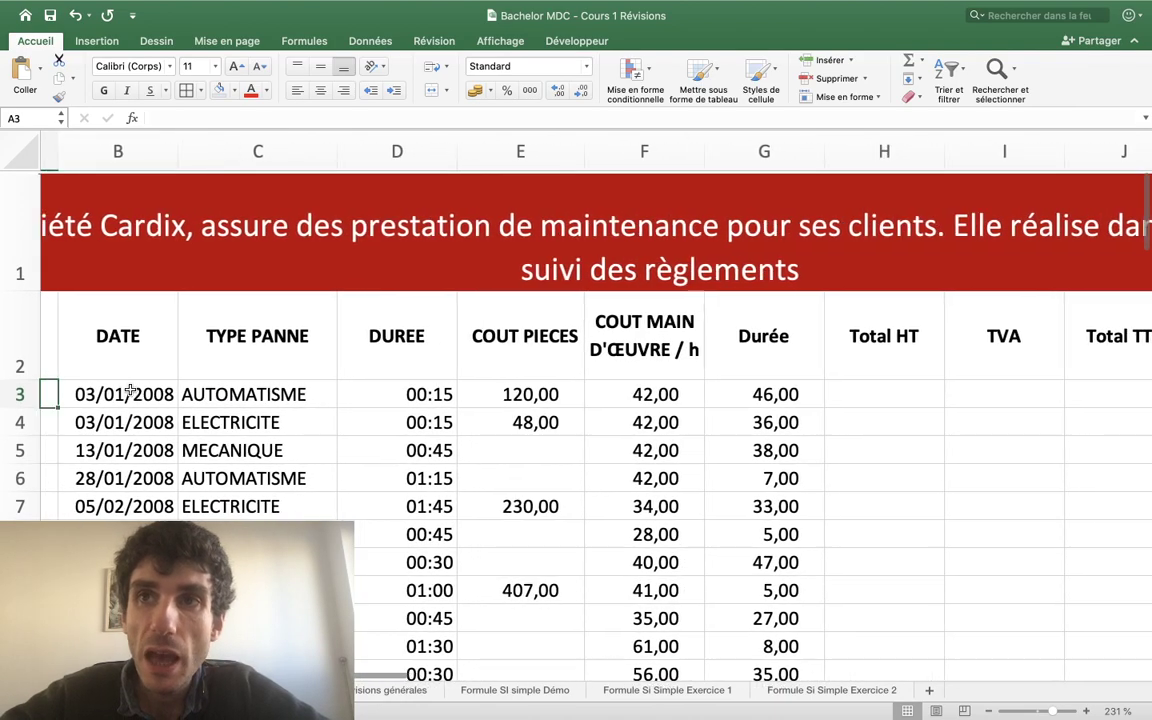
scroll(130, 391, "left", 2)
scroll(130, 391, "right", 2)
scroll(130, 391, "right", 3)
scroll(128, 388, "right", 2)
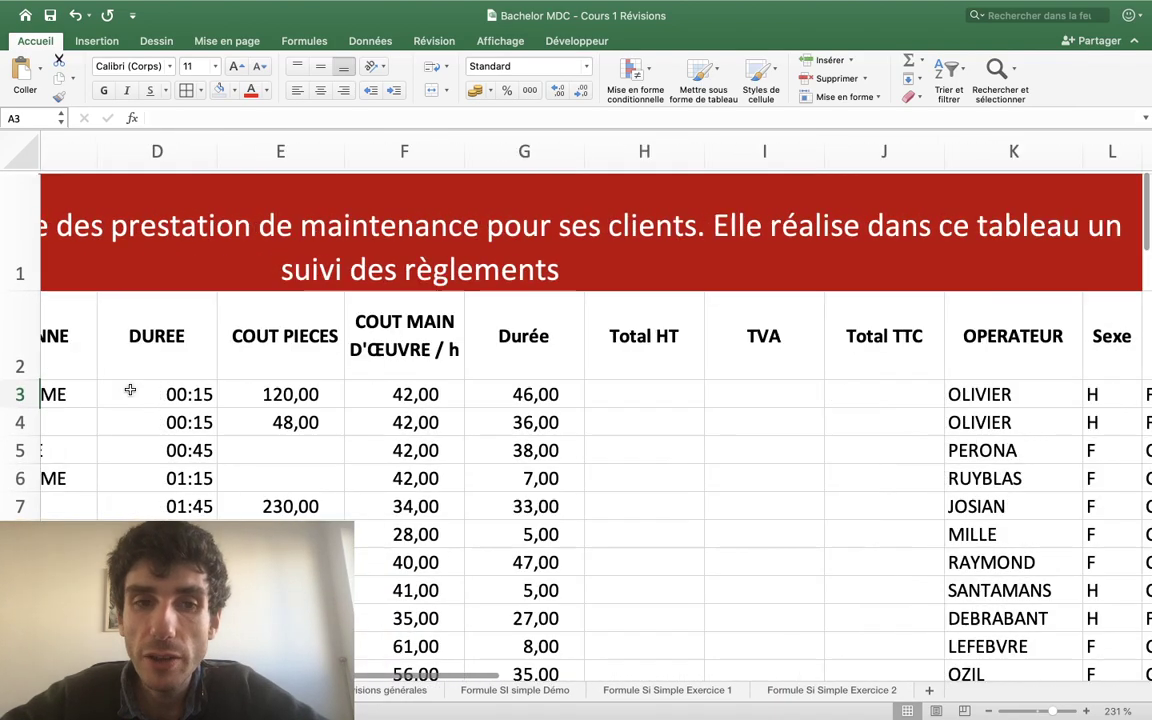
scroll(154, 270, "left", 5)
scroll(156, 263, "right", 1)
scroll(156, 263, "right", 2)
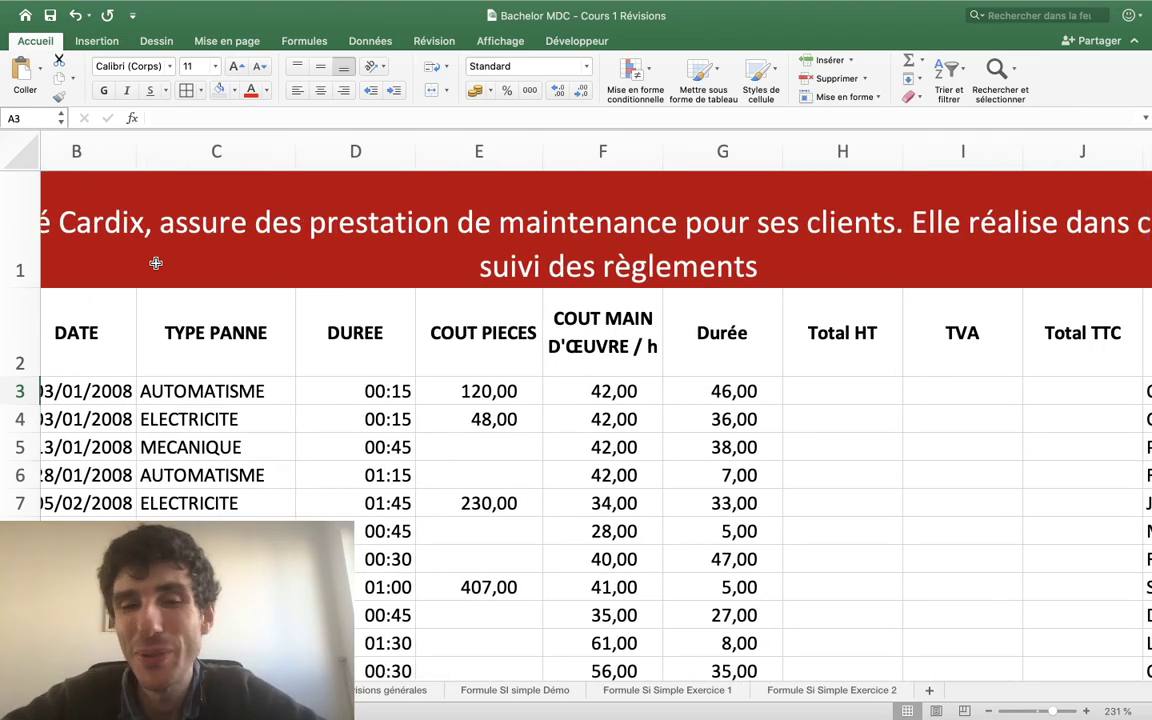
scroll(156, 263, "left", 1)
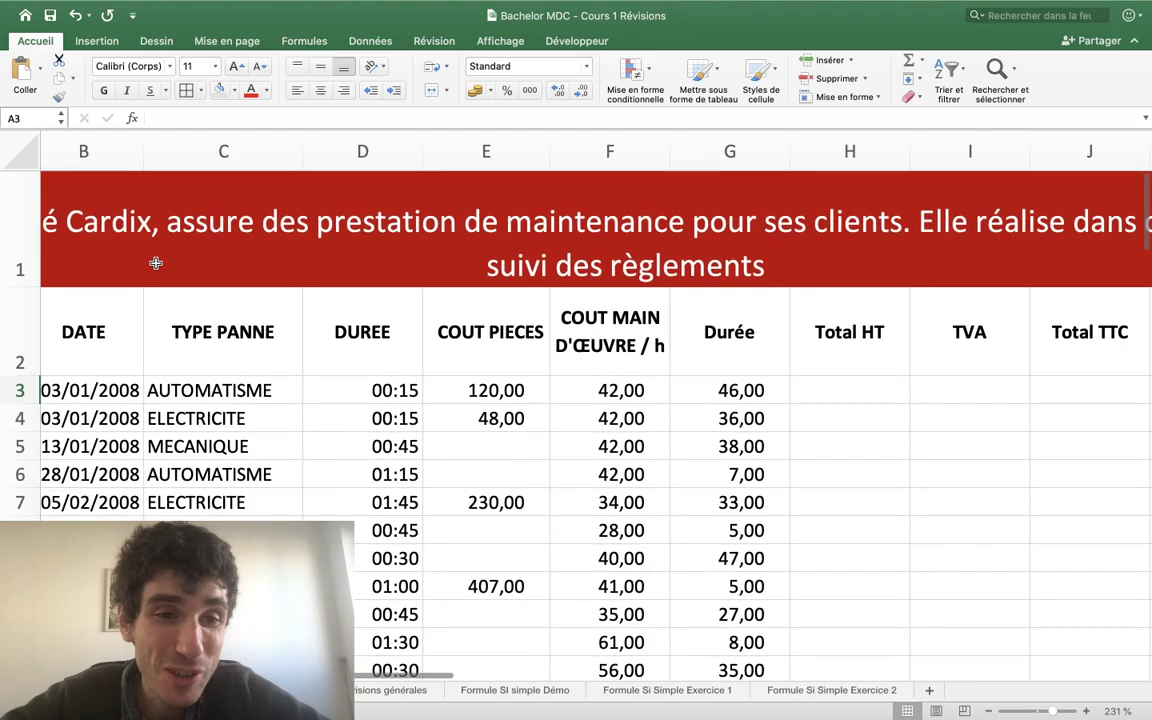
scroll(156, 263, "right", 1)
scroll(156, 263, "left", 1)
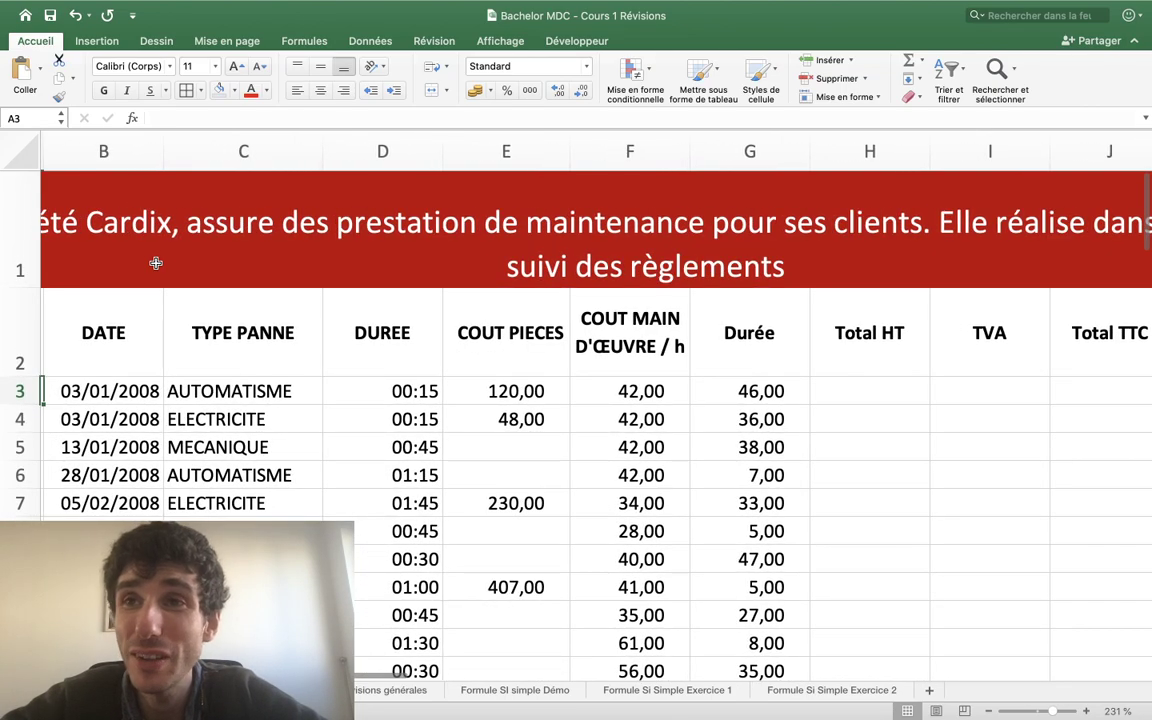
scroll(156, 263, "left", 1)
scroll(156, 263, "right", 1)
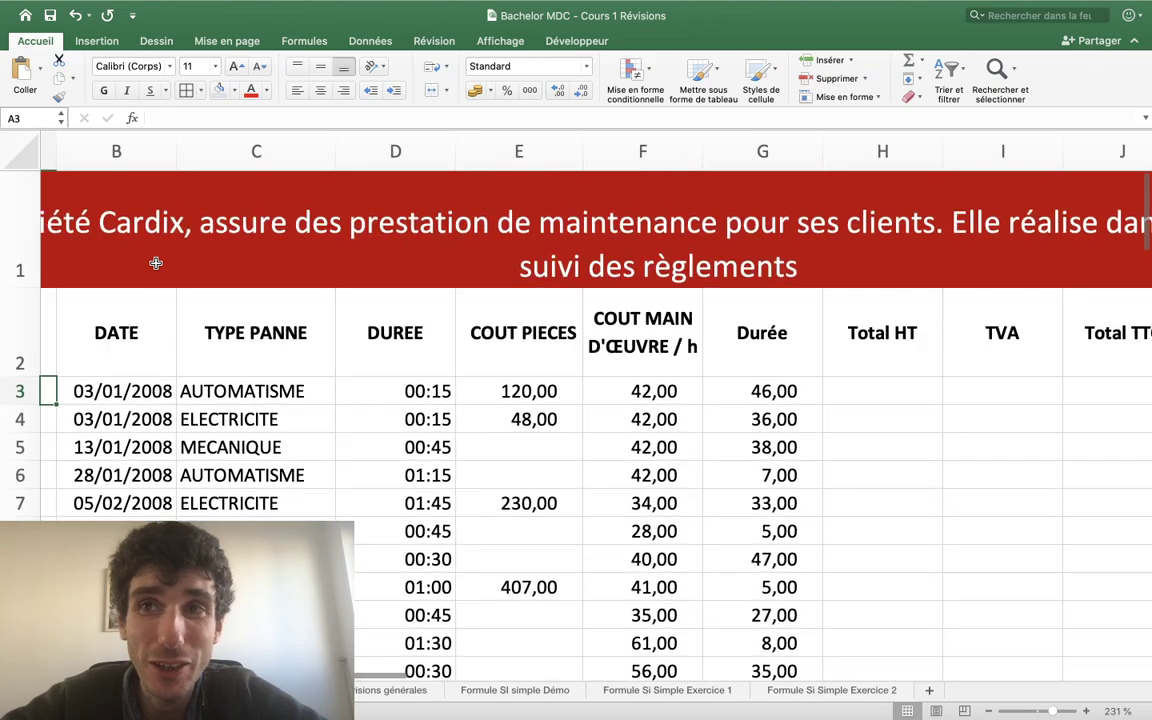
scroll(156, 263, "right", 1)
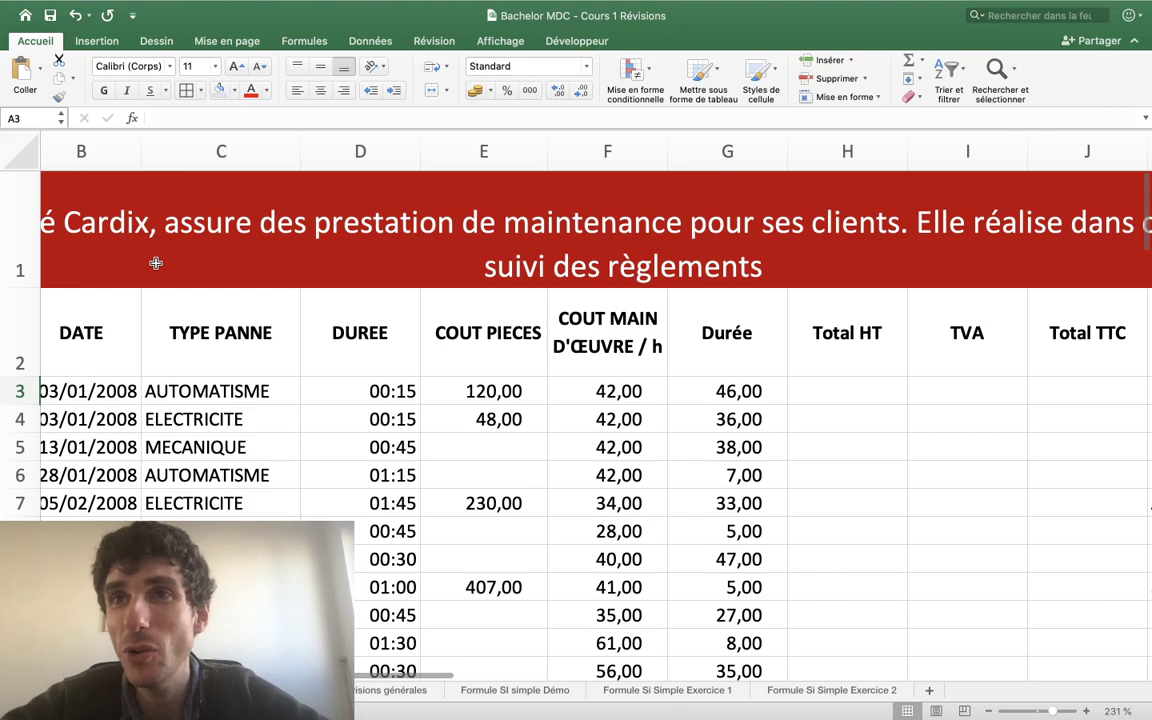
scroll(167, 257, "right", 1)
scroll(167, 257, "right", 1)
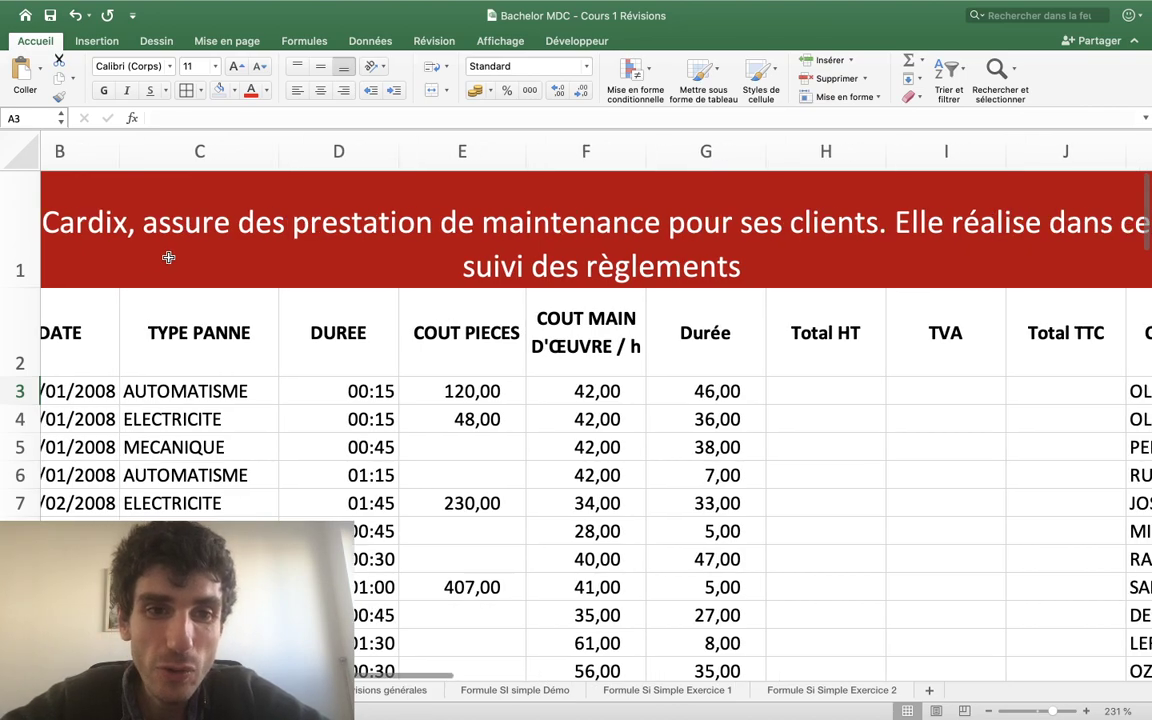
scroll(266, 228, "right", 2)
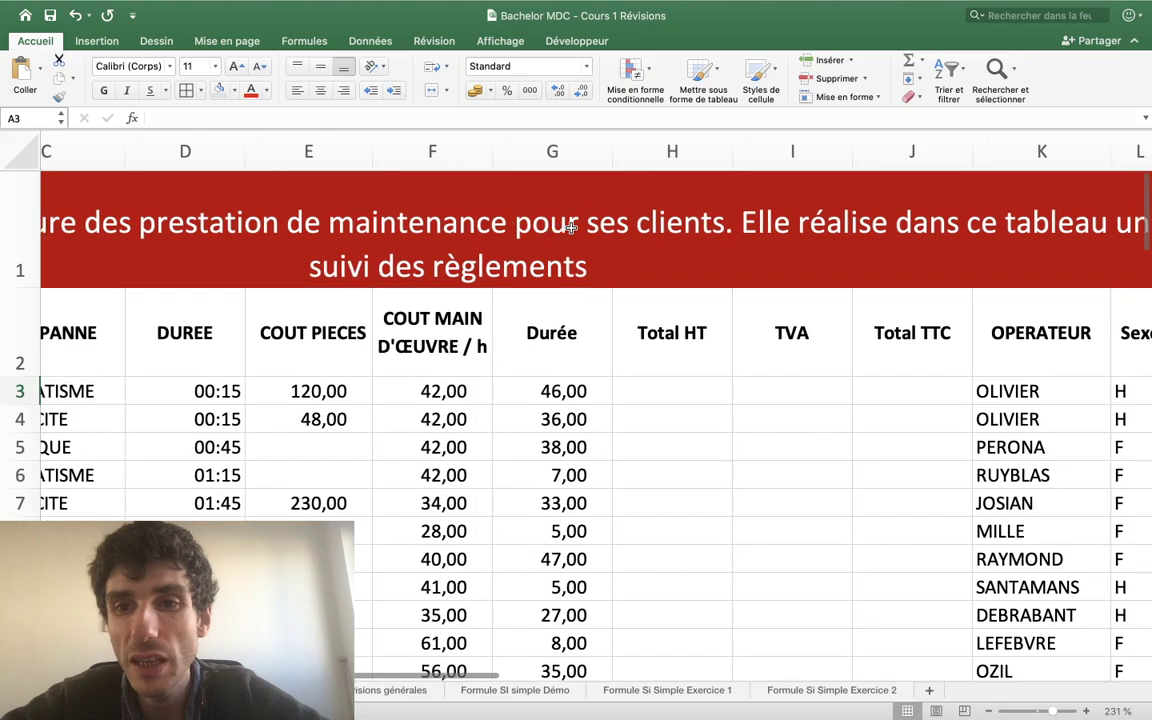
scroll(570, 226, "right", 3)
scroll(570, 228, "right", 1)
scroll(570, 228, "left", 3)
scroll(570, 228, "left", 3)
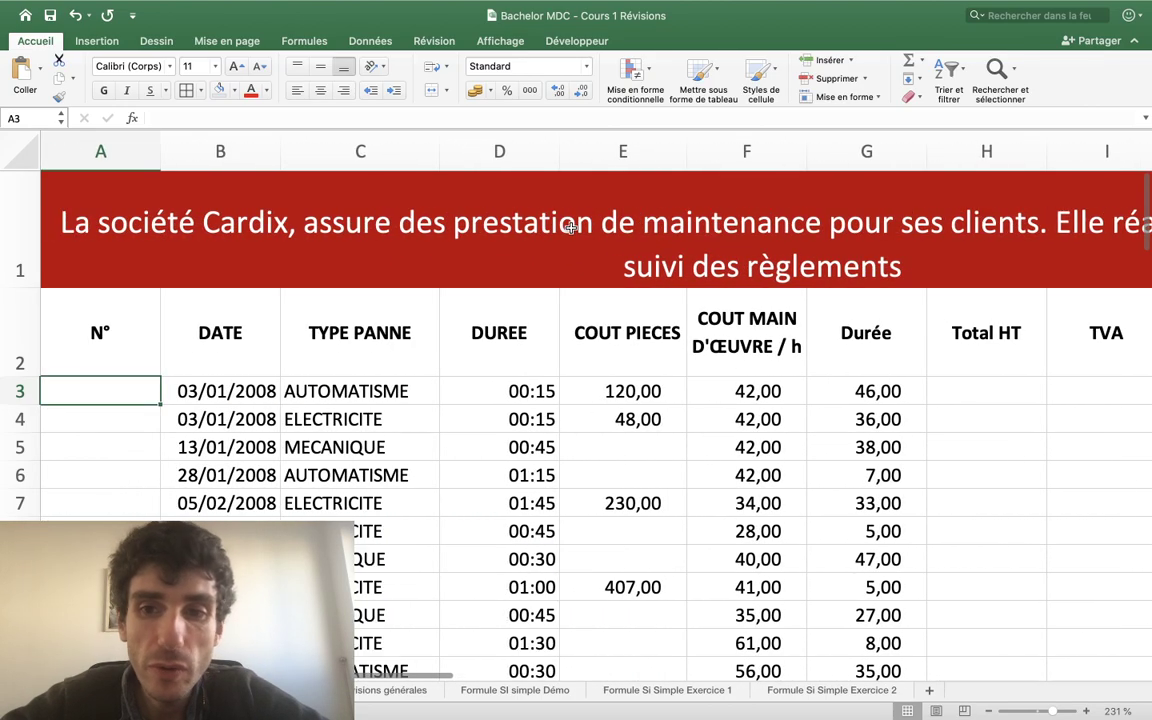
scroll(570, 228, "down", 1)
scroll(570, 228, "down", 1)
scroll(570, 228, "down", 2)
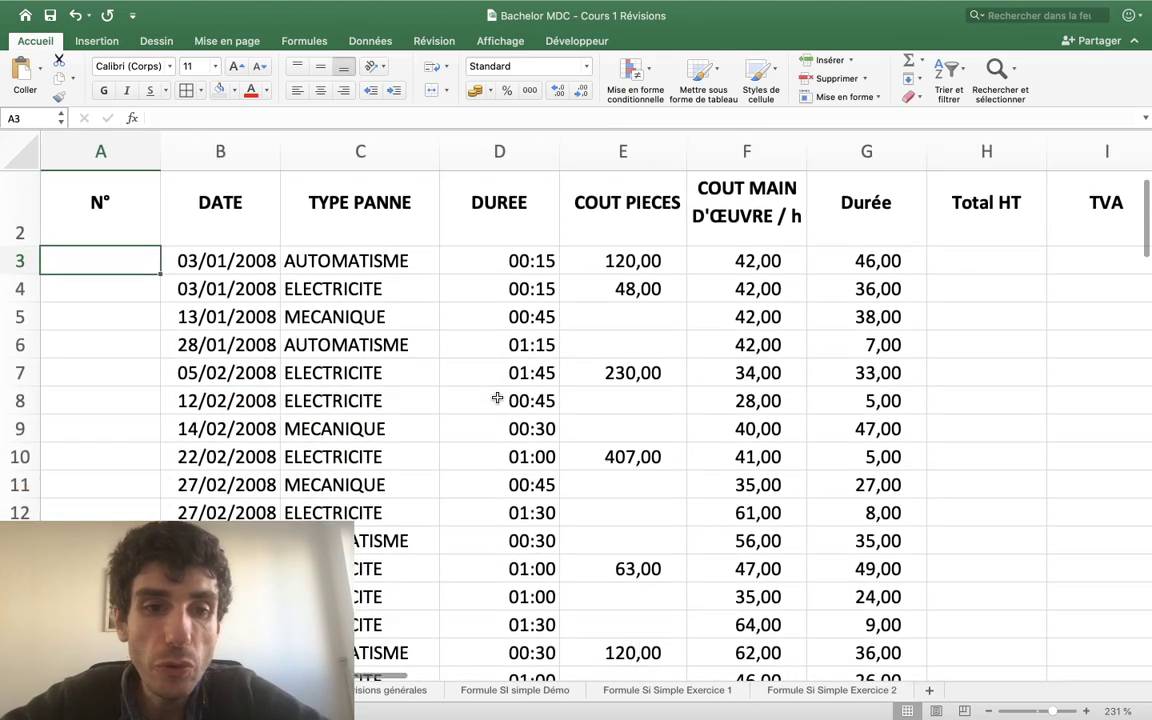
scroll(497, 398, "down", 3)
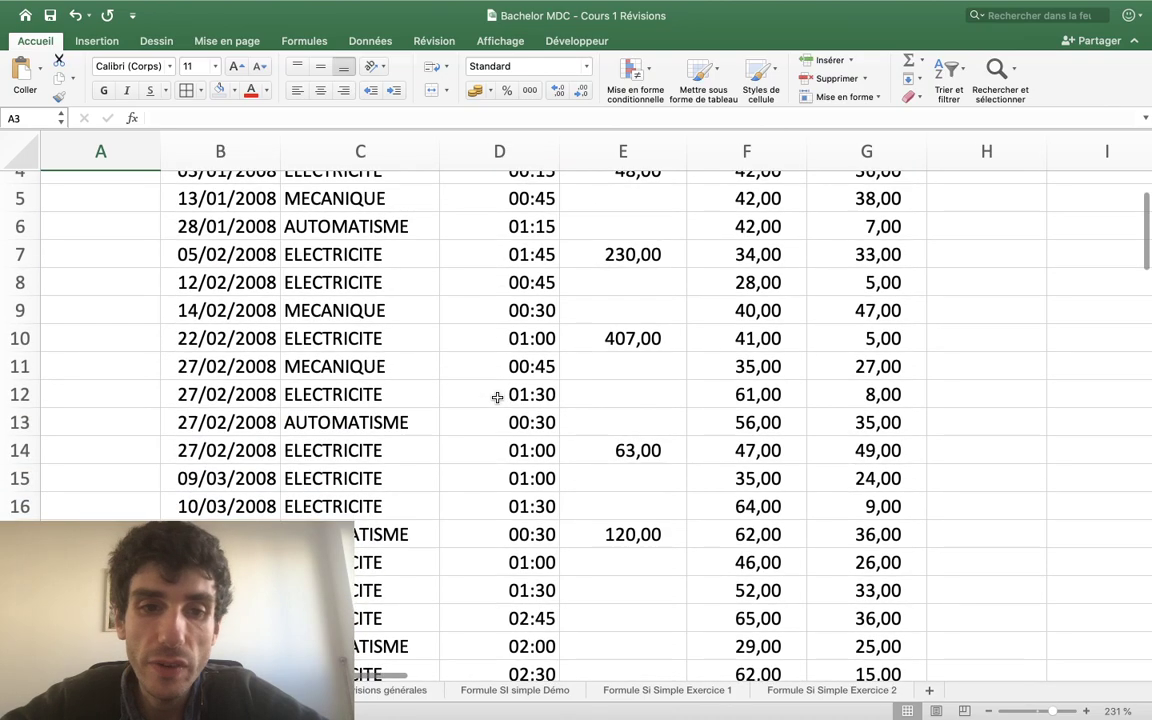
scroll(380, 288, "up", 2)
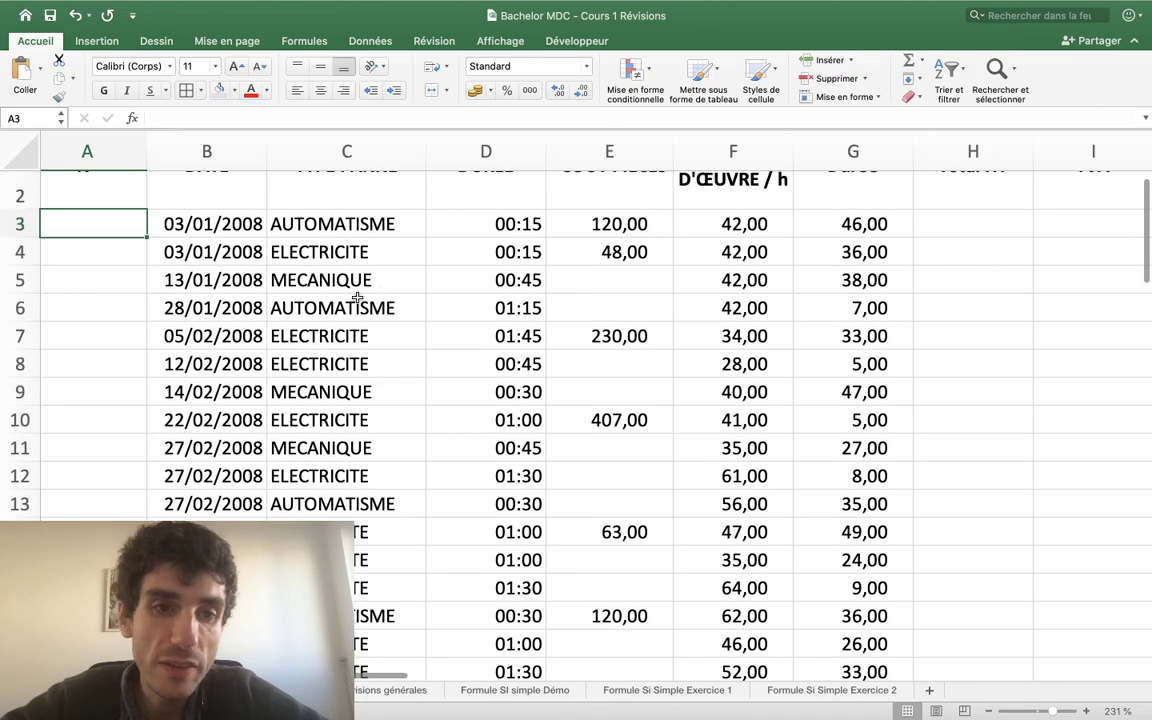
scroll(357, 297, "down", 2)
scroll(357, 297, "down", 2)
scroll(357, 297, "up", 4)
scroll(357, 297, "right", 2)
scroll(357, 297, "up", 2)
scroll(357, 297, "right", 1)
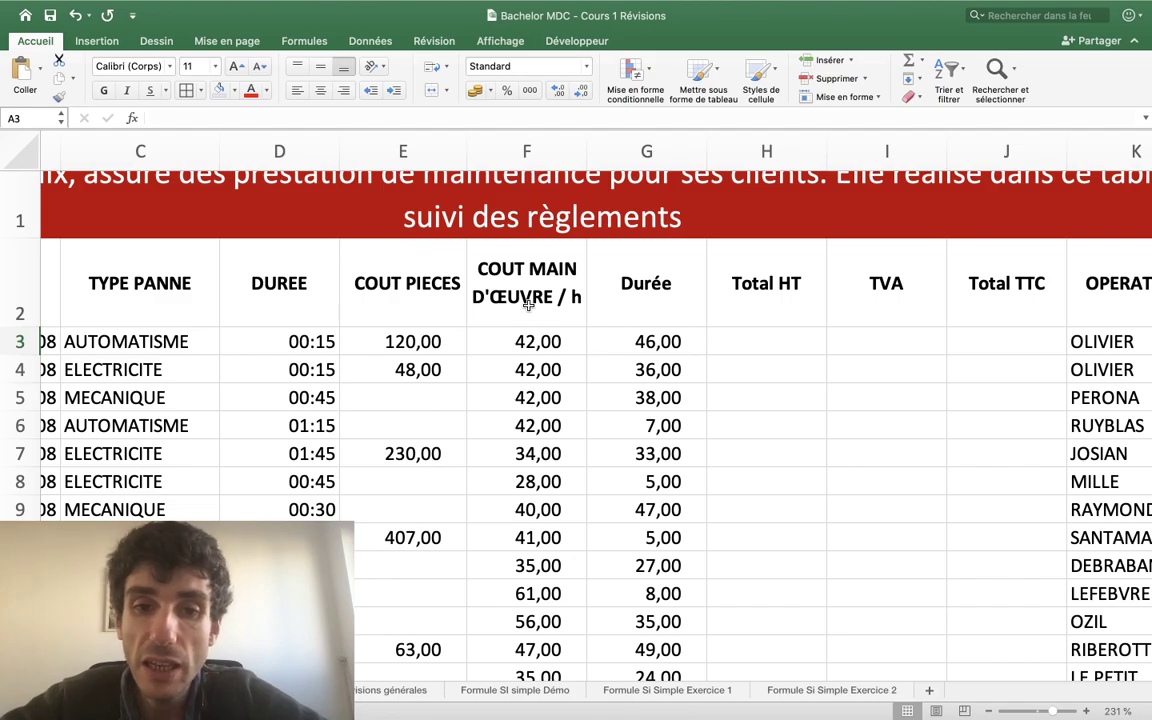
scroll(539, 423, "down", 1)
scroll(539, 423, "down", 5)
scroll(539, 418, "down", 6)
scroll(537, 419, "down", 3)
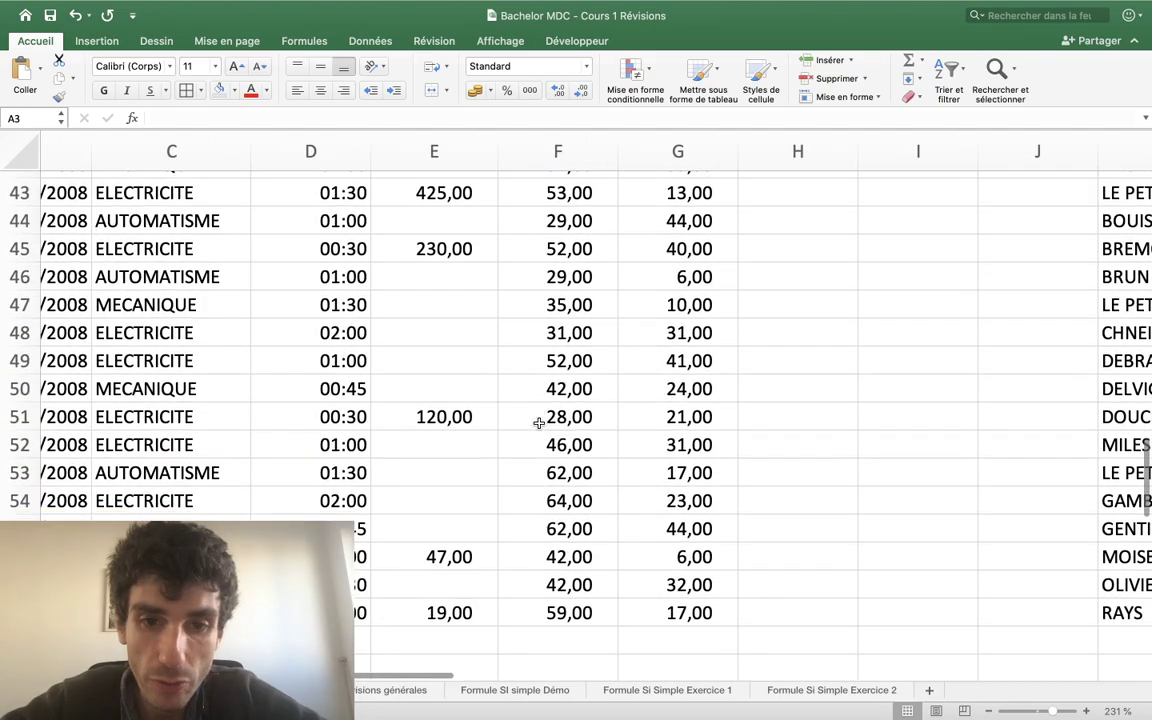
scroll(539, 430, "down", 7)
scroll(539, 472, "up", 10)
scroll(539, 472, "up", 5)
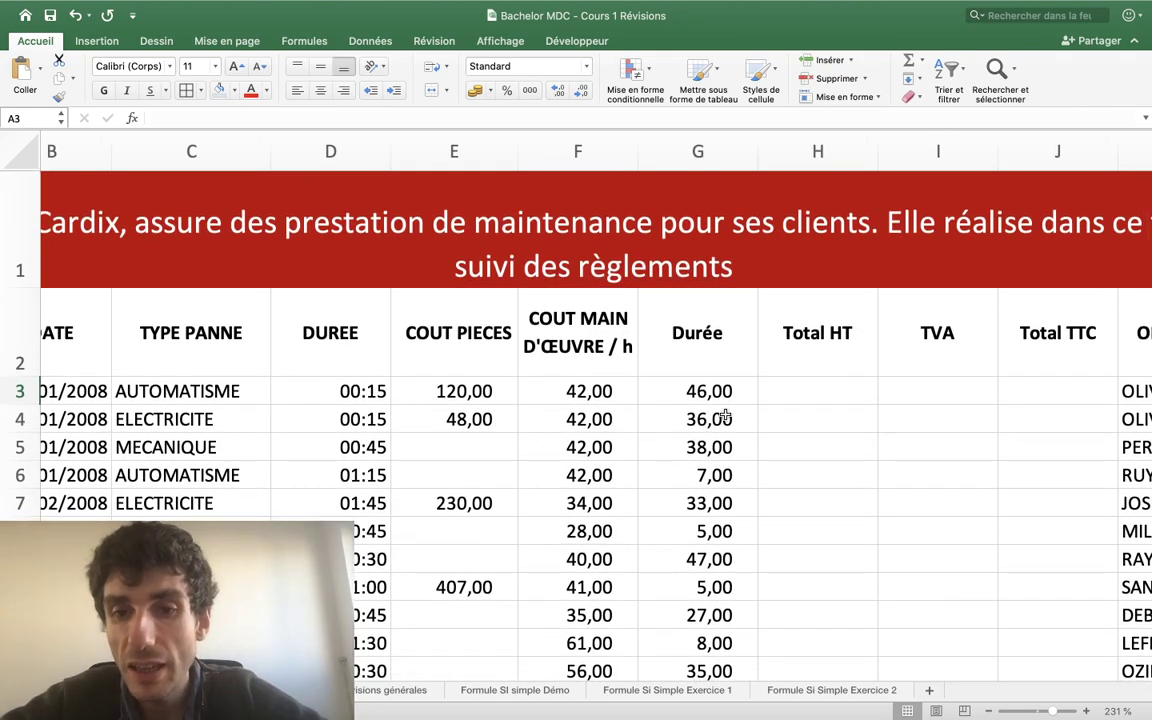
scroll(771, 374, "right", 1)
scroll(771, 374, "right", 2)
scroll(771, 374, "down", 1)
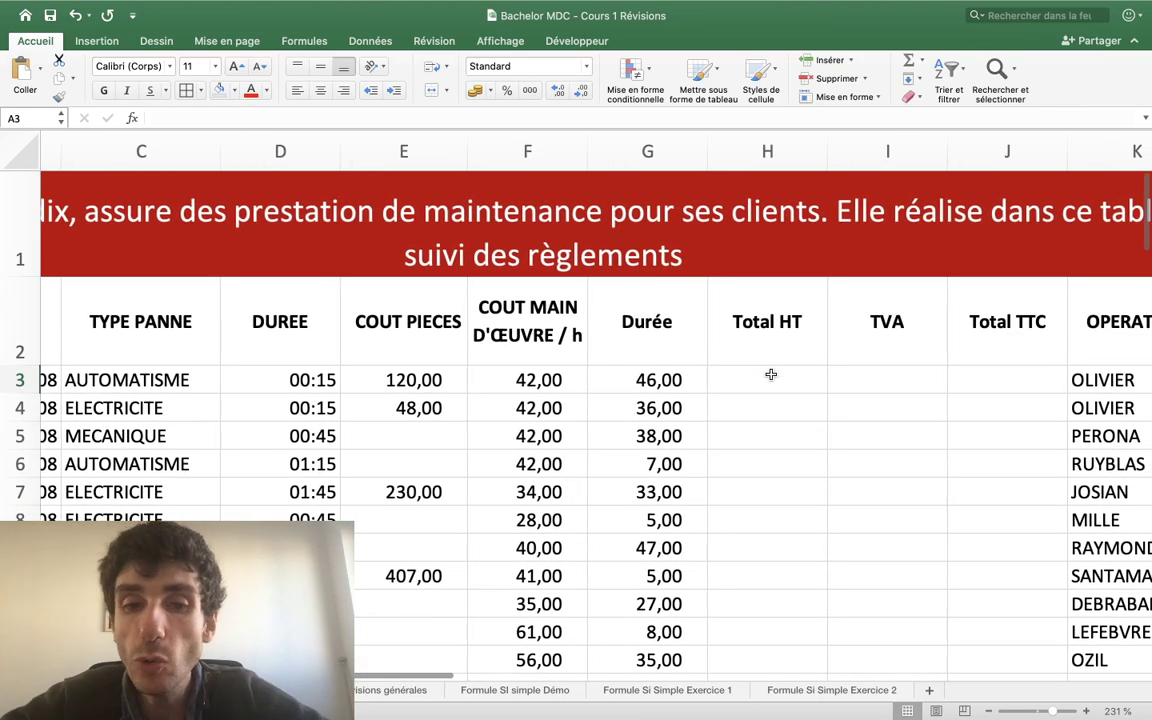
scroll(771, 374, "right", 2)
scroll(771, 374, "right", 2)
scroll(771, 374, "right", 1)
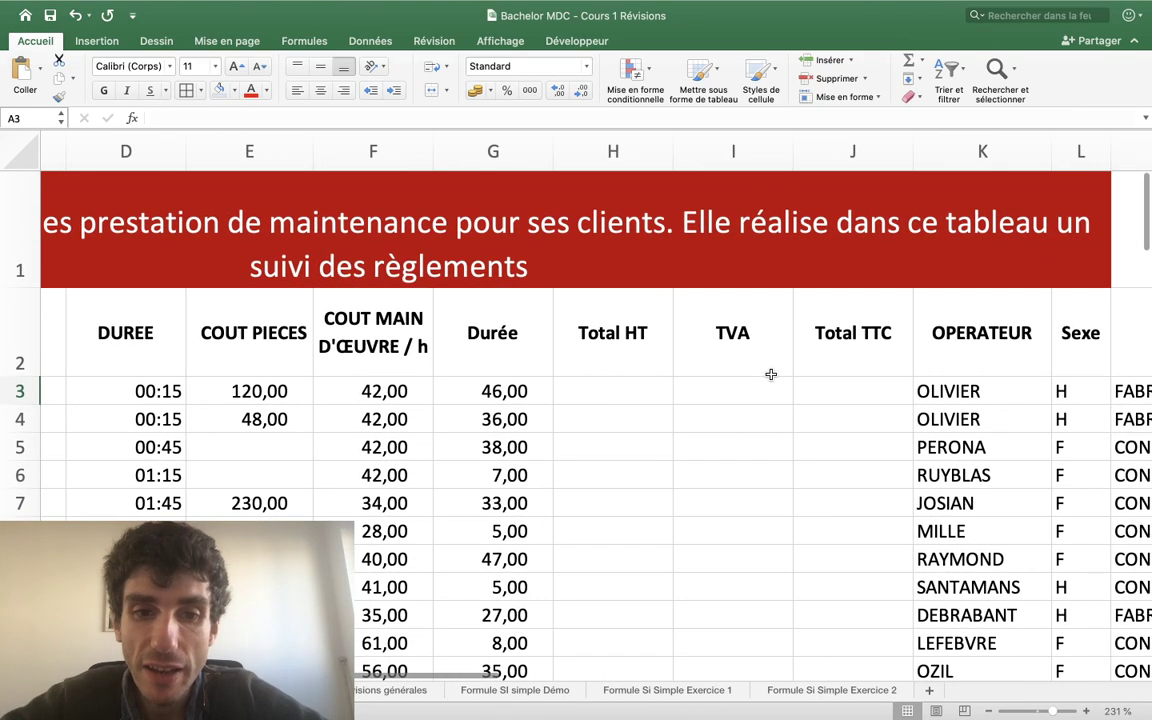
right_click(652, 395)
left_click(638, 249)
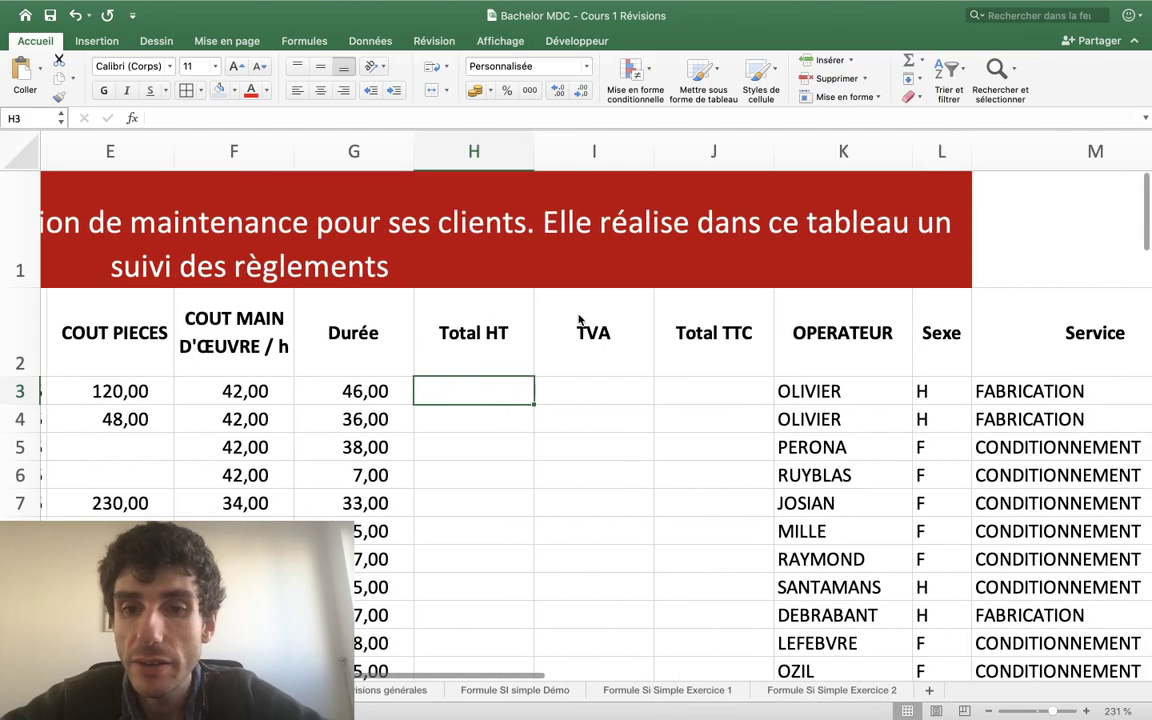
scroll(587, 252, "right", 5)
scroll(580, 290, "left", 4)
scroll(578, 318, "down", 1)
scroll(578, 318, "left", 3)
scroll(578, 318, "right", 3)
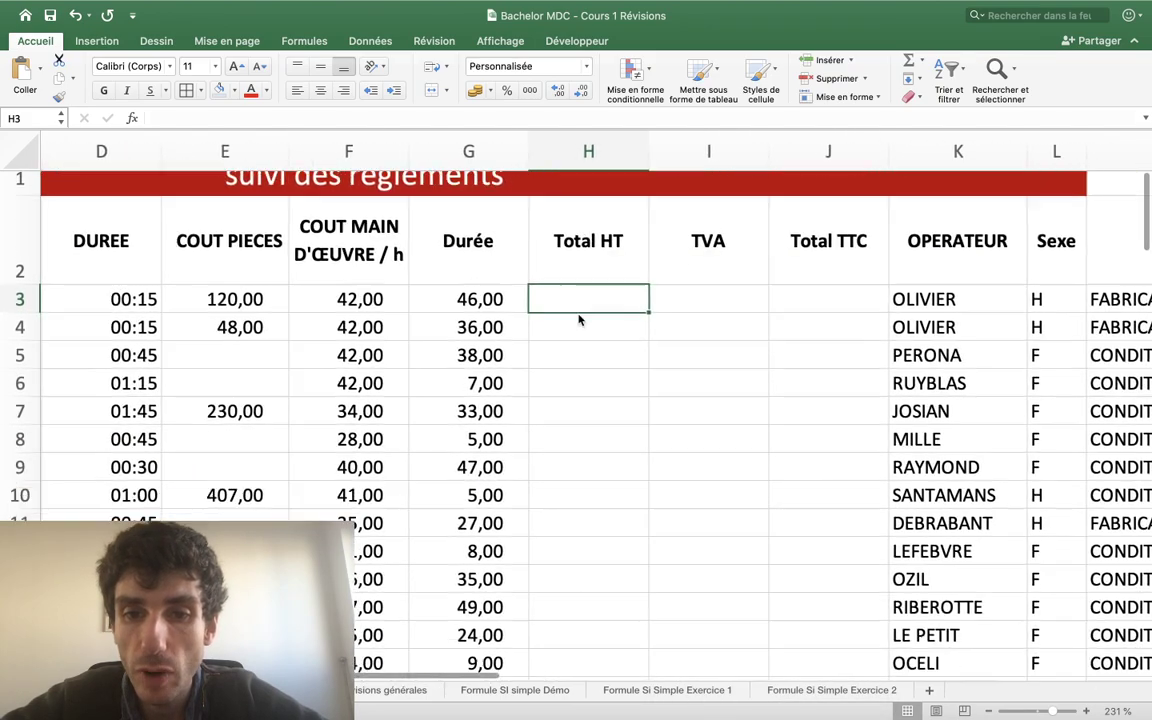
scroll(578, 319, "down", 10)
scroll(578, 320, "down", 10)
scroll(578, 320, "up", 10)
scroll(580, 319, "up", 5)
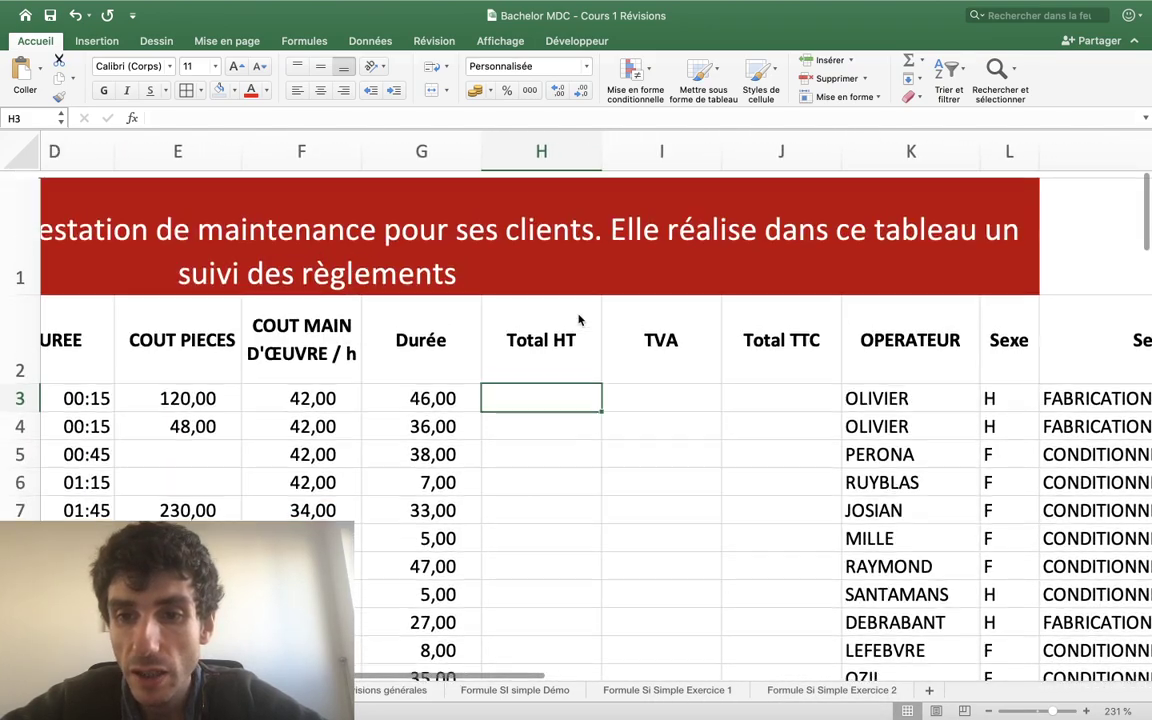
scroll(578, 315, "right", 3)
scroll(540, 350, "right", 2)
scroll(470, 406, "left", 2)
scroll(571, 256, "left", 2)
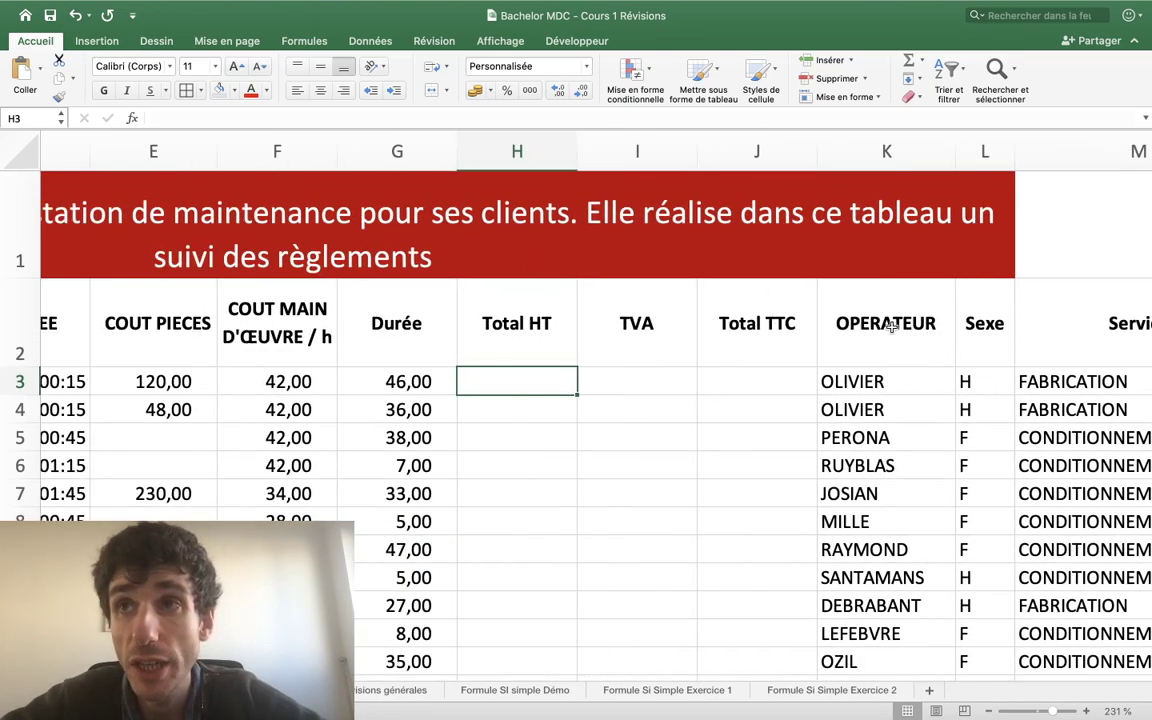
scroll(711, 371, "right", 5)
scroll(709, 370, "left", 5)
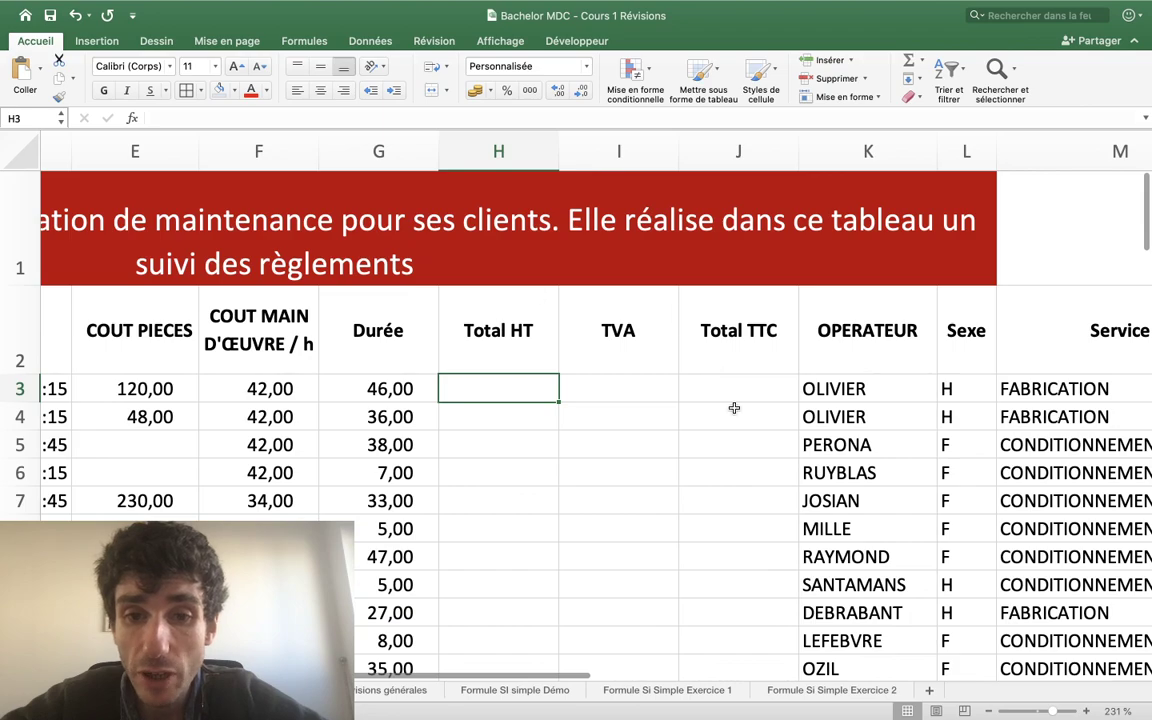
scroll(617, 347, "right", 3)
scroll(543, 373, "right", 3)
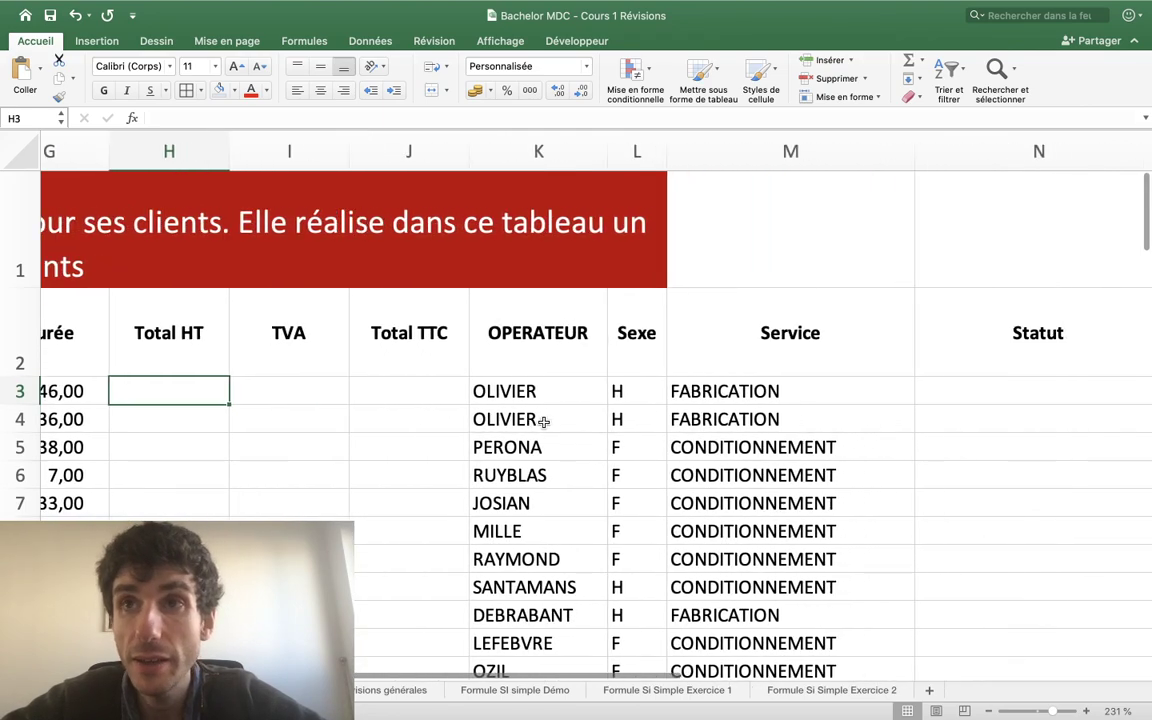
scroll(543, 421, "right", 1)
scroll(797, 237, "left", 5)
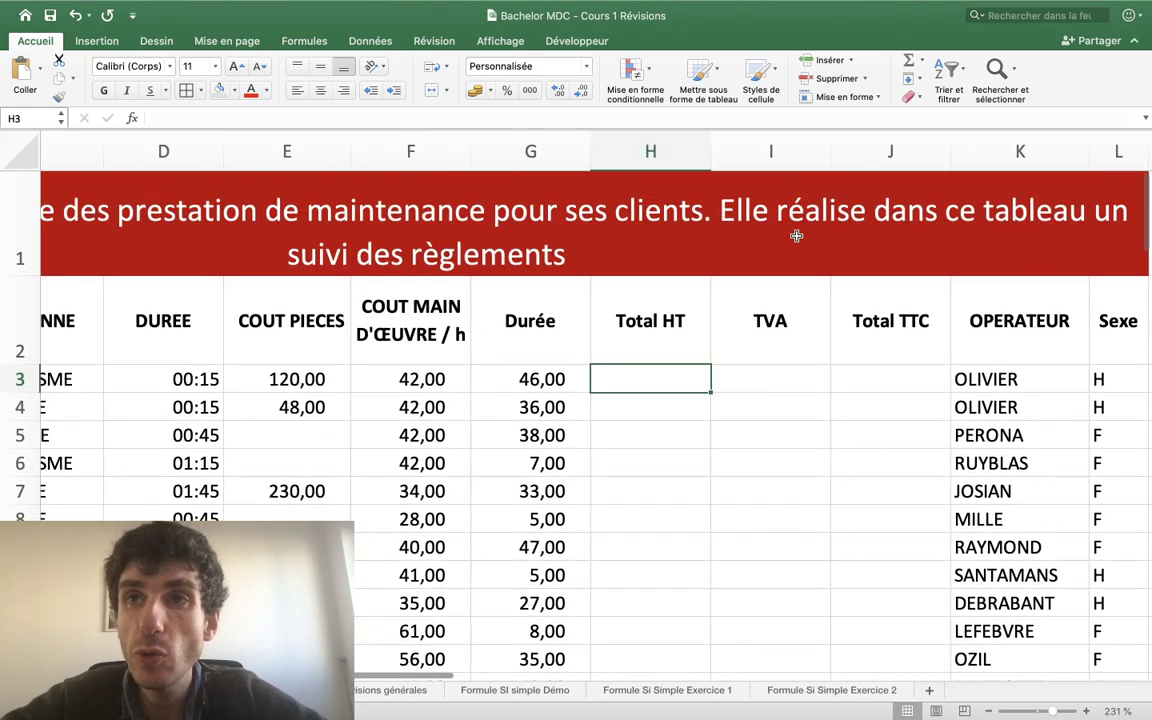
scroll(797, 237, "left", 1)
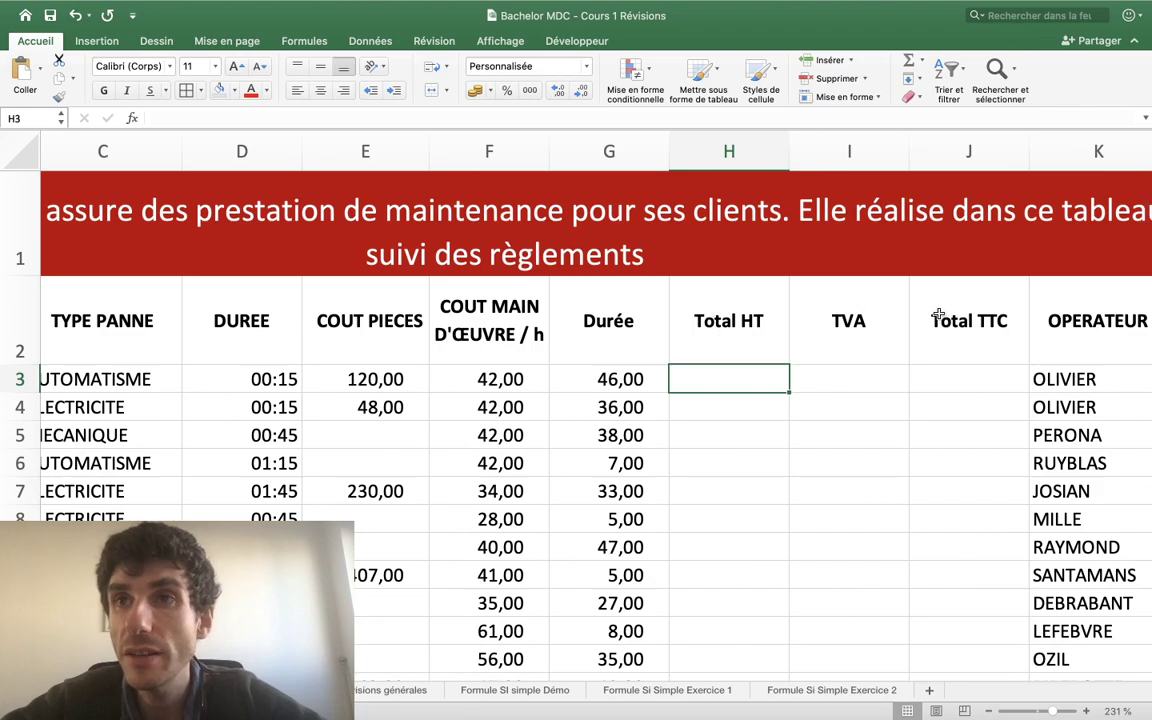
scroll(934, 315, "right", 2)
scroll(934, 311, "right", 3)
scroll(934, 311, "left", 1)
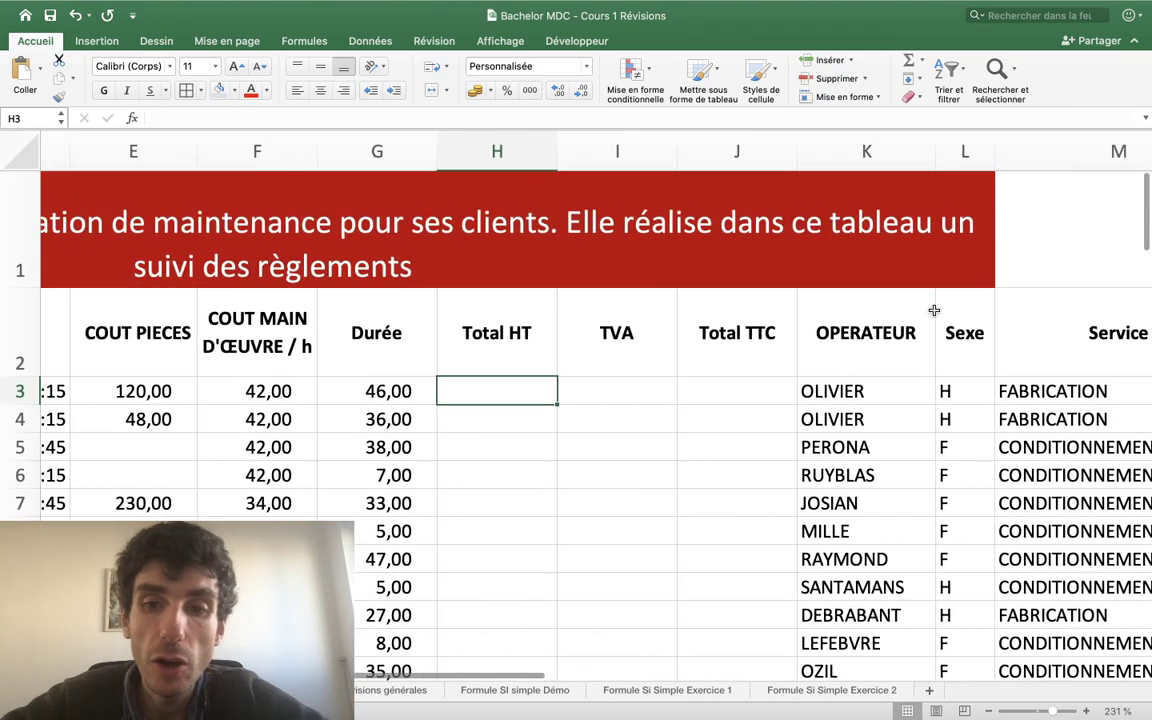
scroll(934, 311, "right", 2)
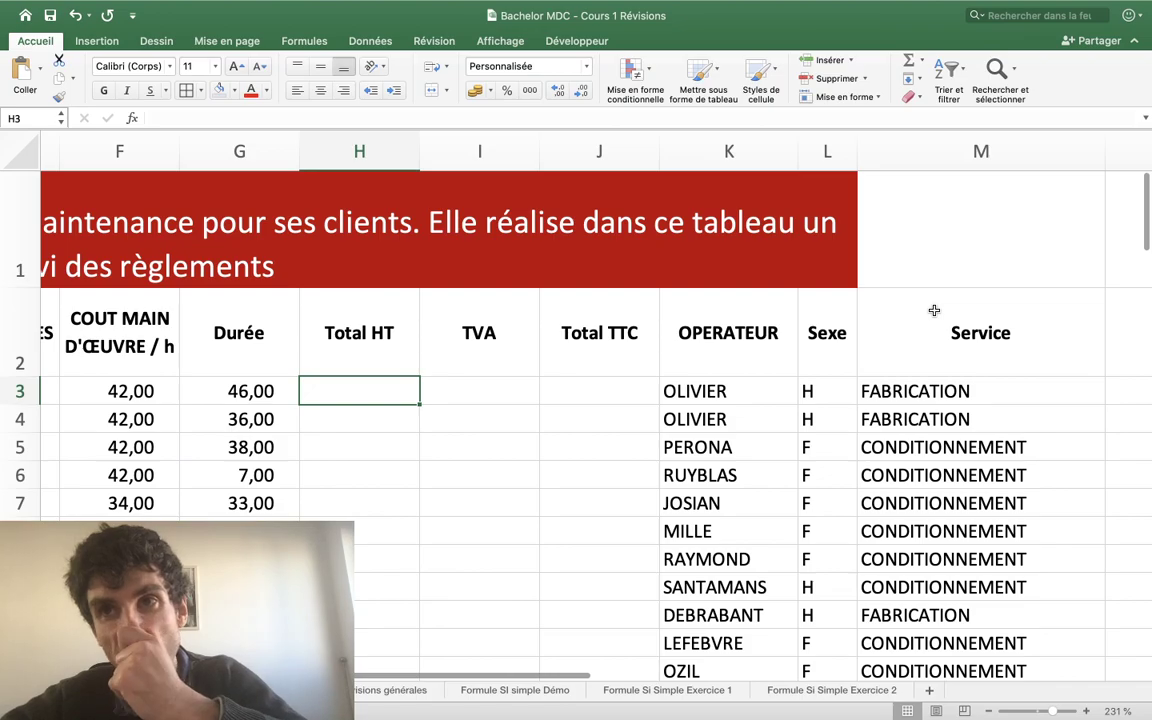
scroll(934, 311, "right", 1)
scroll(934, 311, "left", 1)
scroll(934, 311, "right", 2)
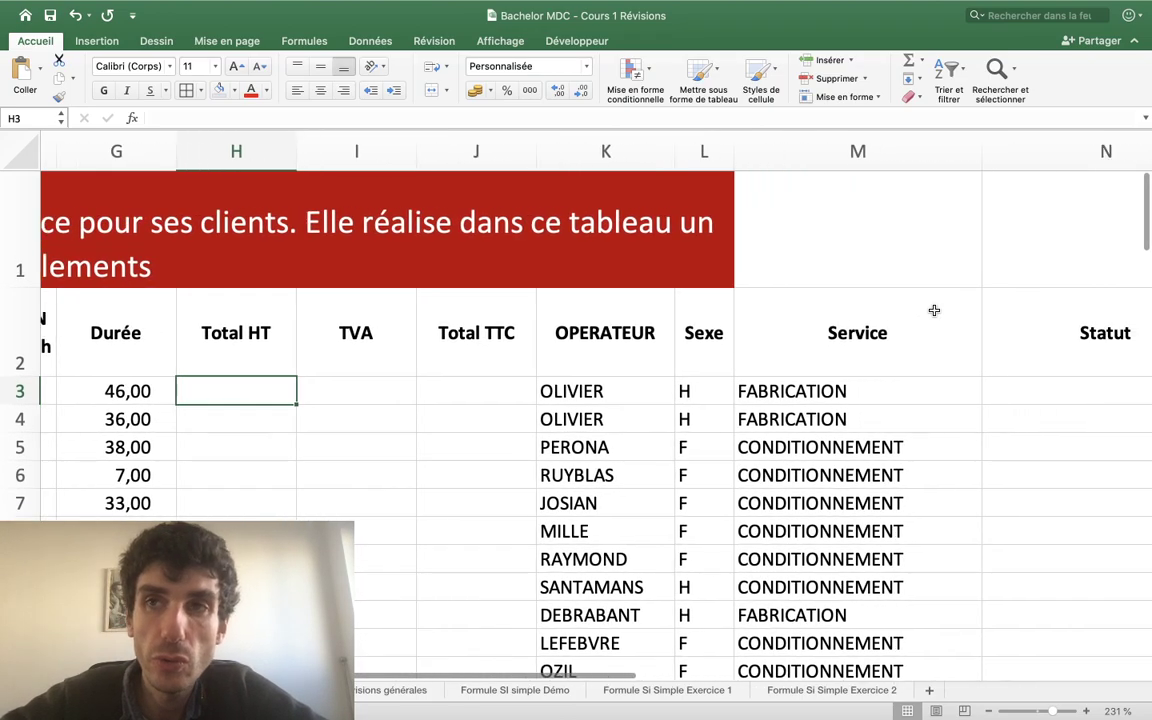
scroll(934, 311, "right", 2)
scroll(934, 311, "right", 2)
scroll(934, 311, "right", 1)
scroll(934, 311, "left", 1)
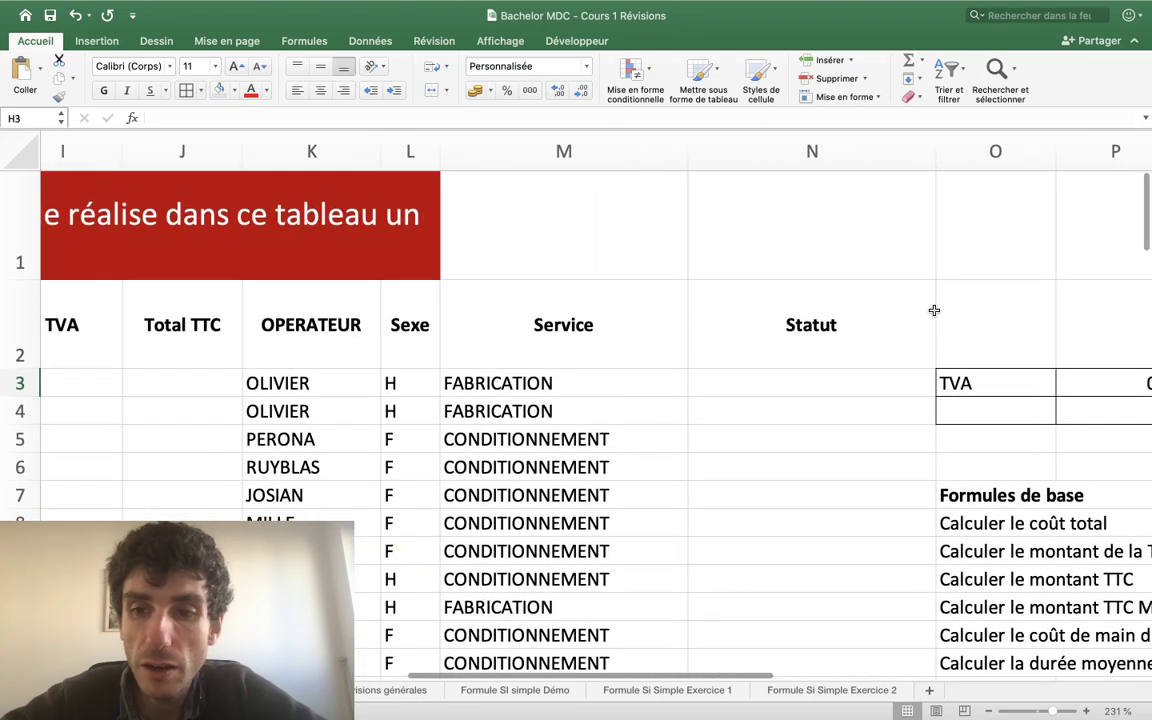
scroll(934, 311, "right", 1)
scroll(934, 311, "right", 1)
left_click(643, 409)
left_click(648, 399)
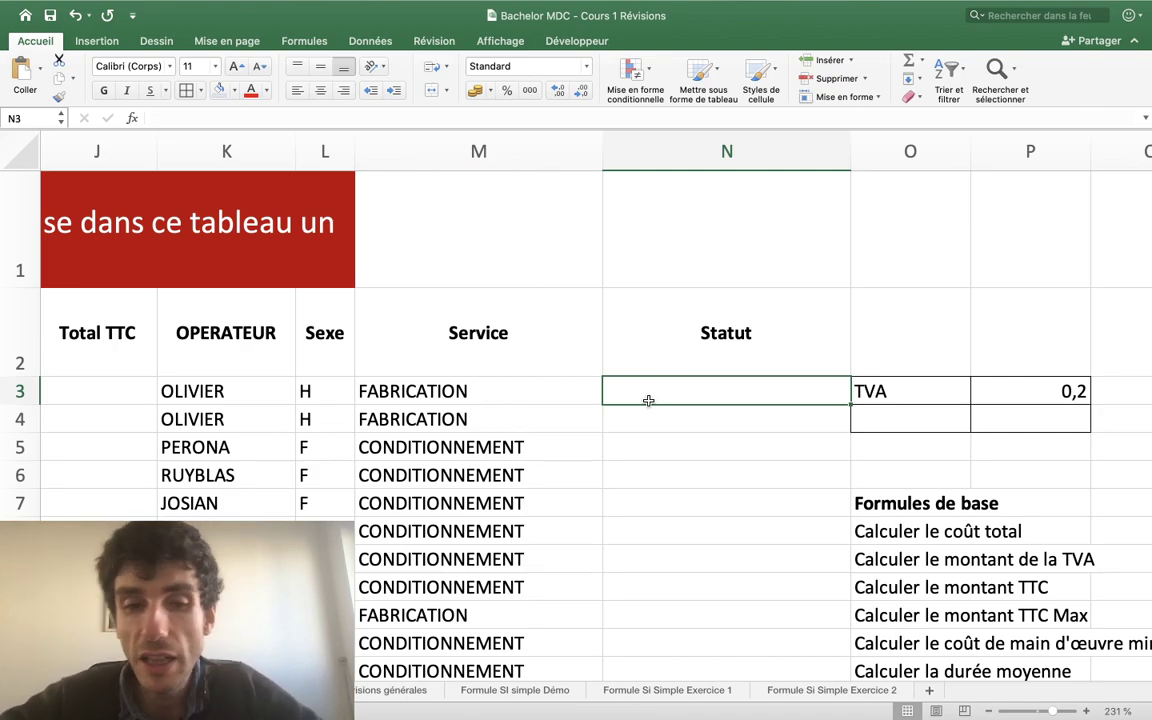
scroll(700, 409, "left", 5)
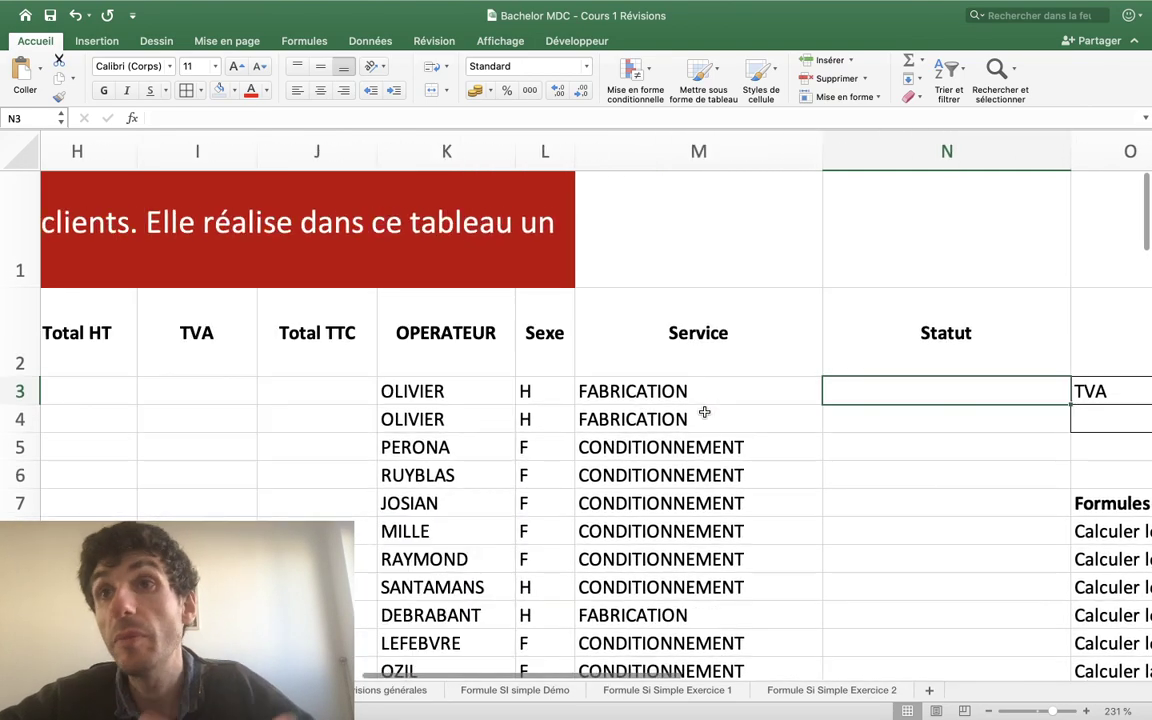
scroll(704, 412, "left", 5)
scroll(704, 412, "left", 2)
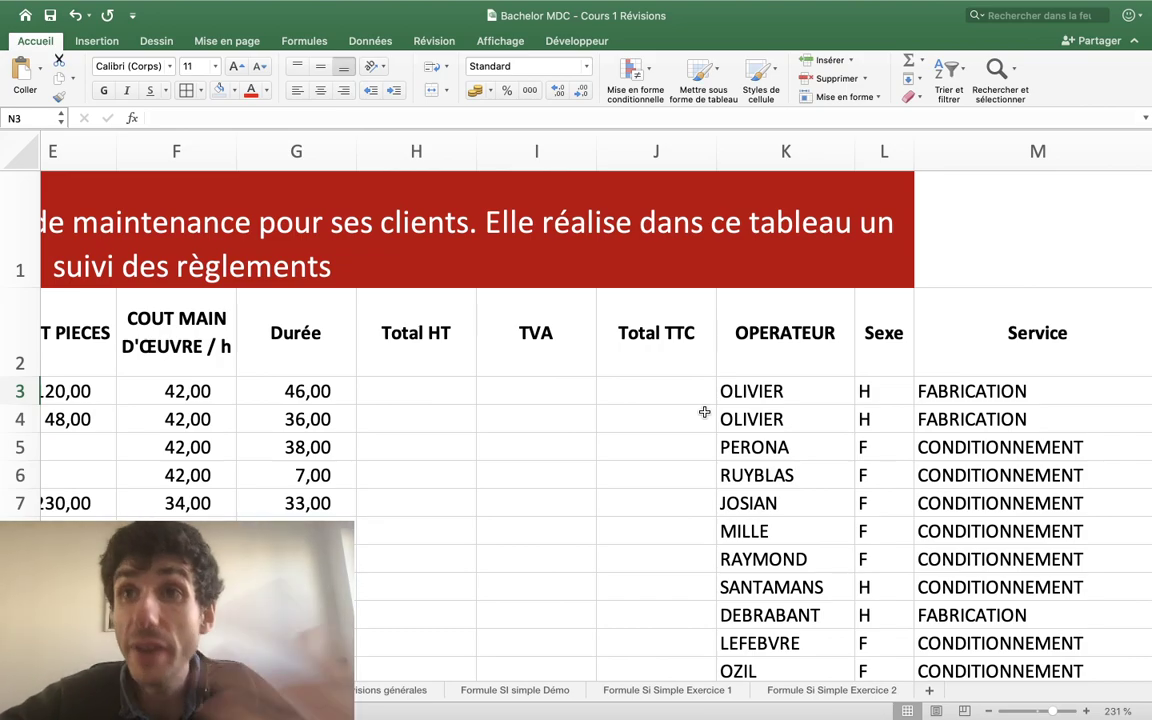
scroll(722, 573, "left", 3)
scroll(723, 575, "left", 9)
scroll(723, 575, "down", 3)
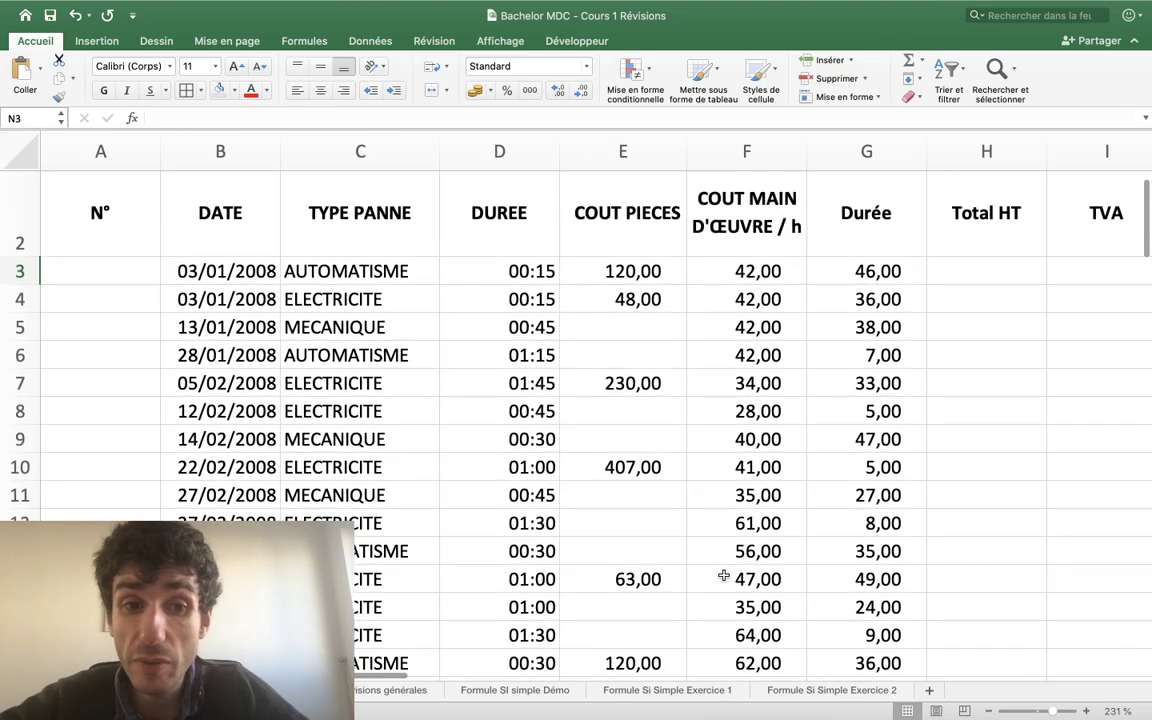
scroll(456, 358, "down", 1)
scroll(456, 358, "down", 3)
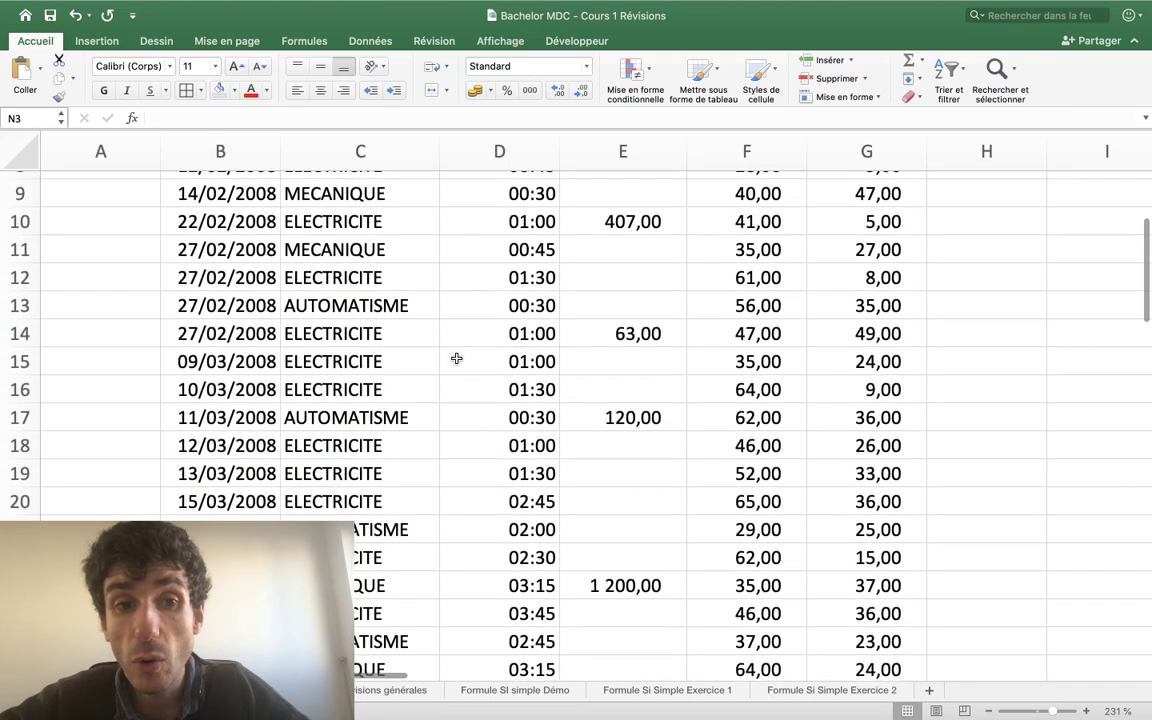
scroll(456, 358, "down", 5)
scroll(456, 358, "down", 5)
scroll(456, 358, "down", 4)
scroll(456, 358, "down", 5)
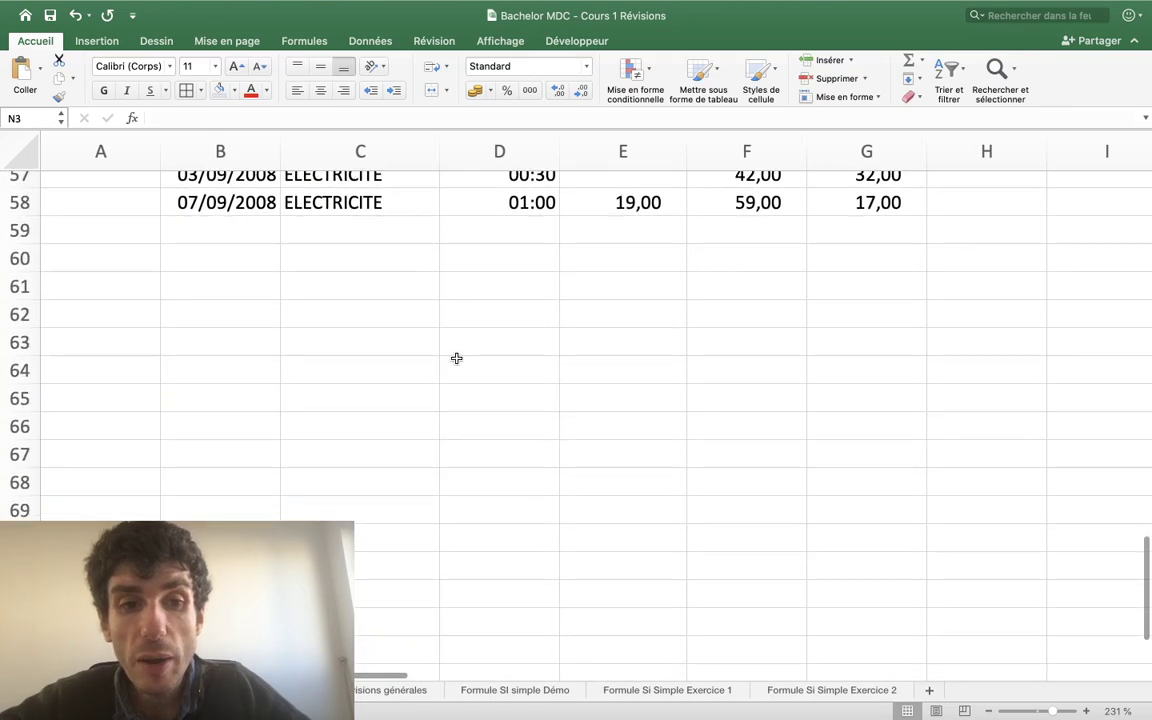
scroll(456, 358, "up", 15)
scroll(456, 358, "up", 9)
scroll(456, 358, "up", 2)
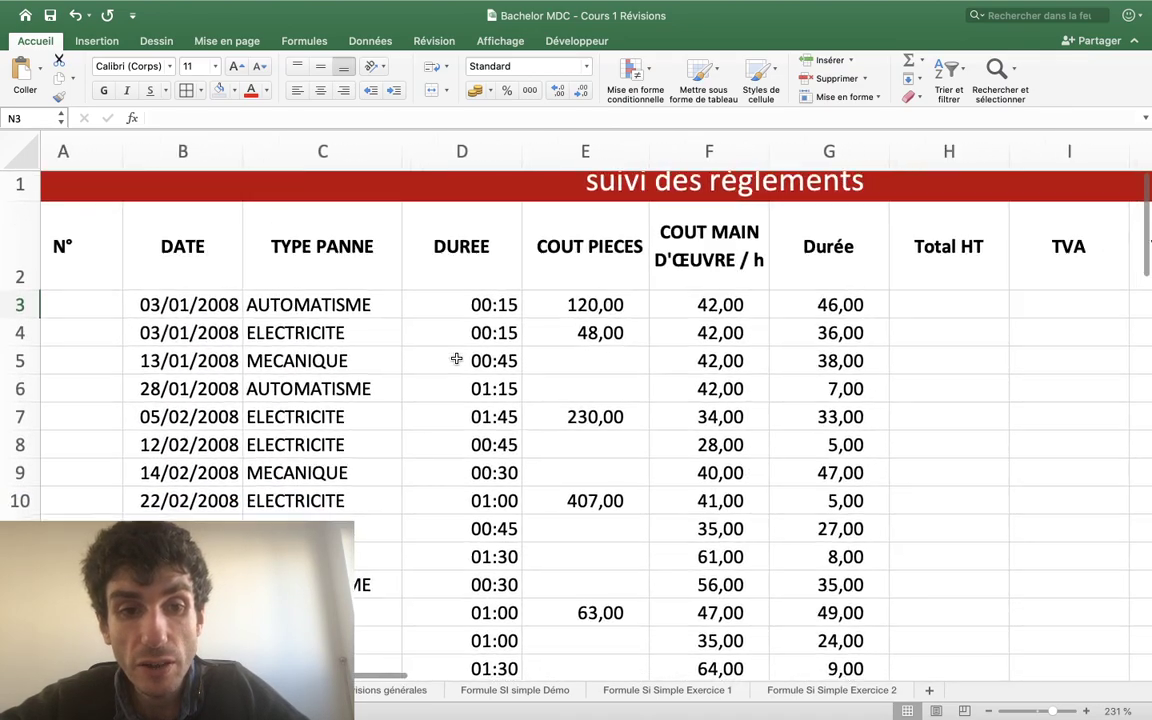
scroll(390, 424, "down", 2)
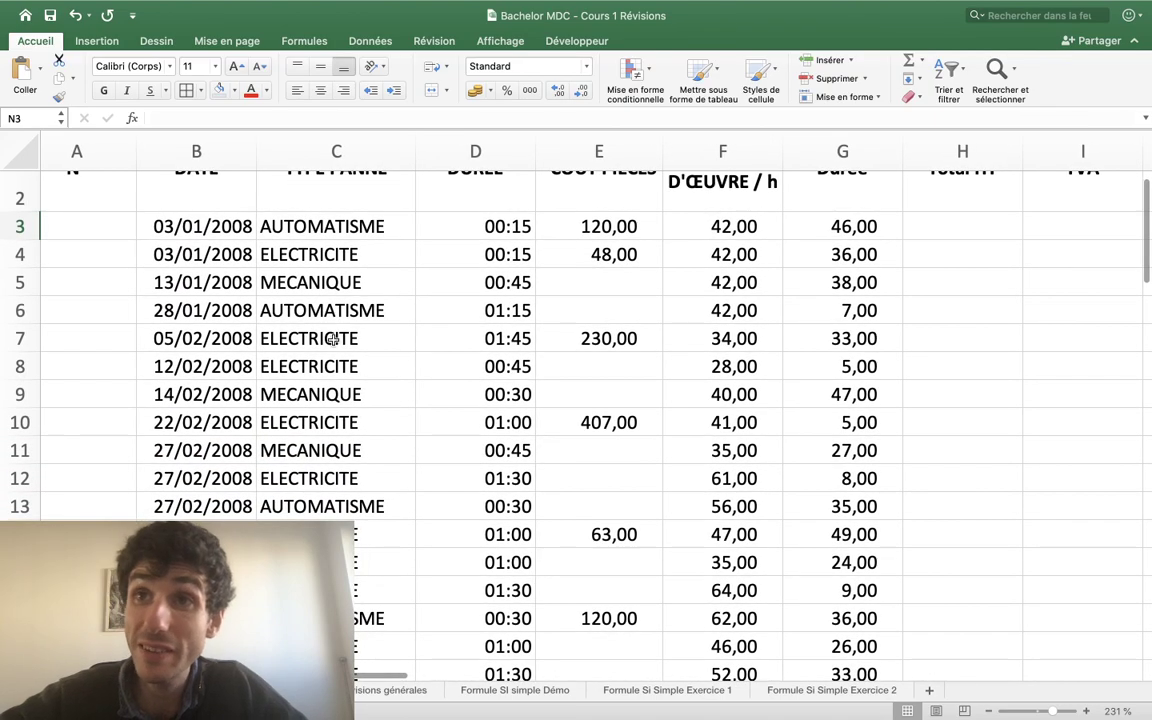
scroll(340, 450, "down", 4)
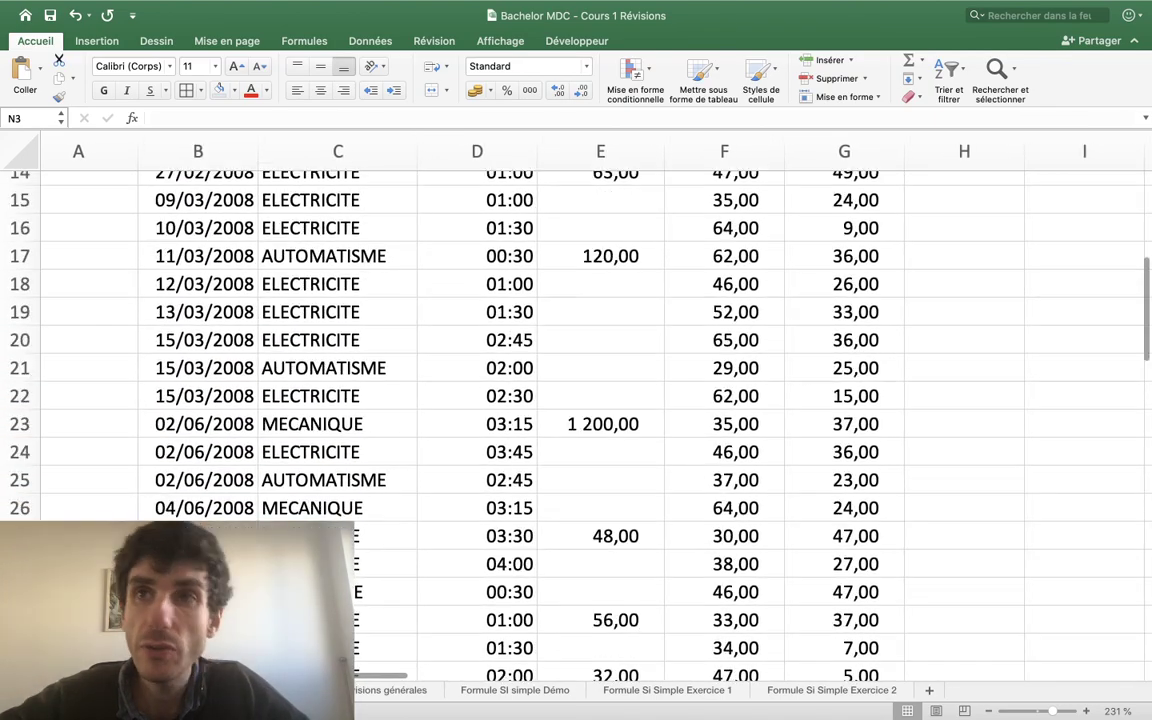
scroll(340, 450, "down", 2)
scroll(576, 400, "up", 10)
scroll(576, 400, "right", 2)
scroll(576, 400, "right", 3)
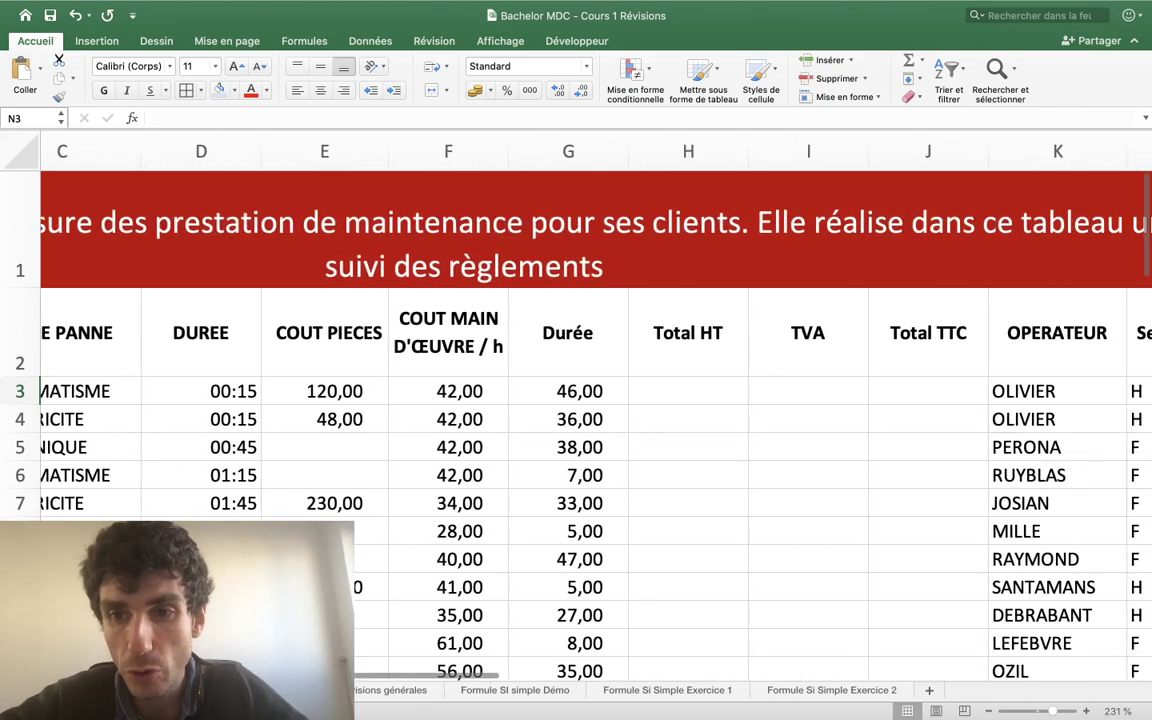
scroll(576, 400, "right", 5)
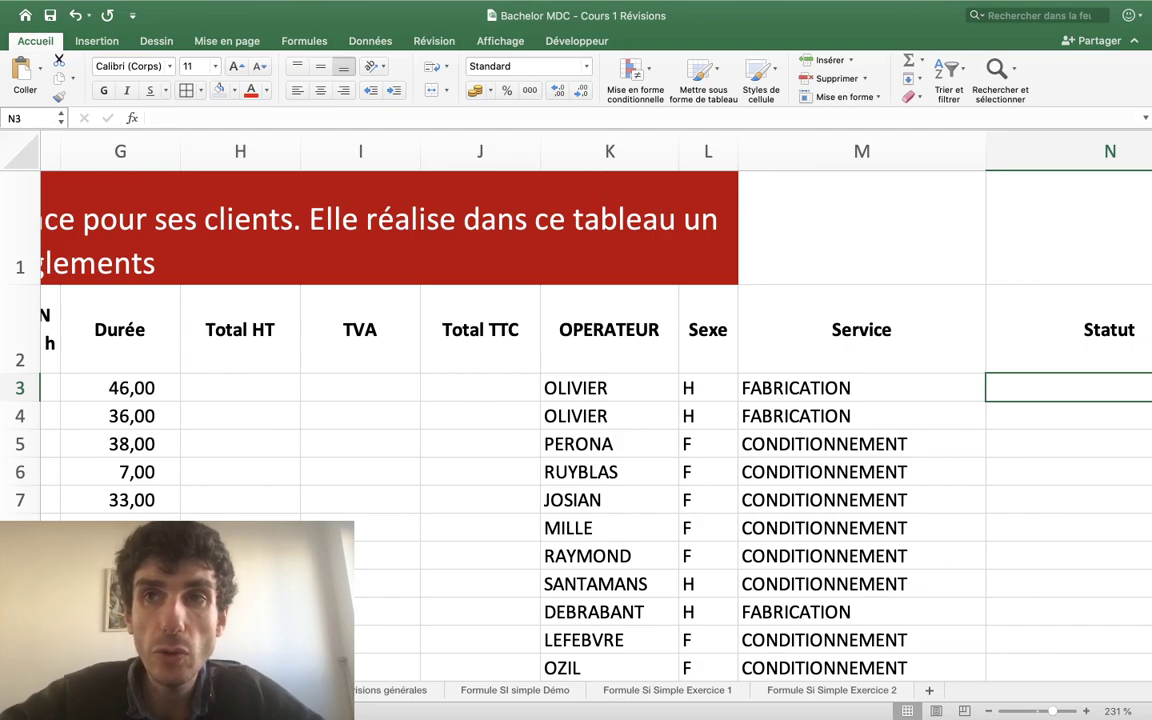
scroll(576, 400, "left", 10)
scroll(576, 400, "down", 5)
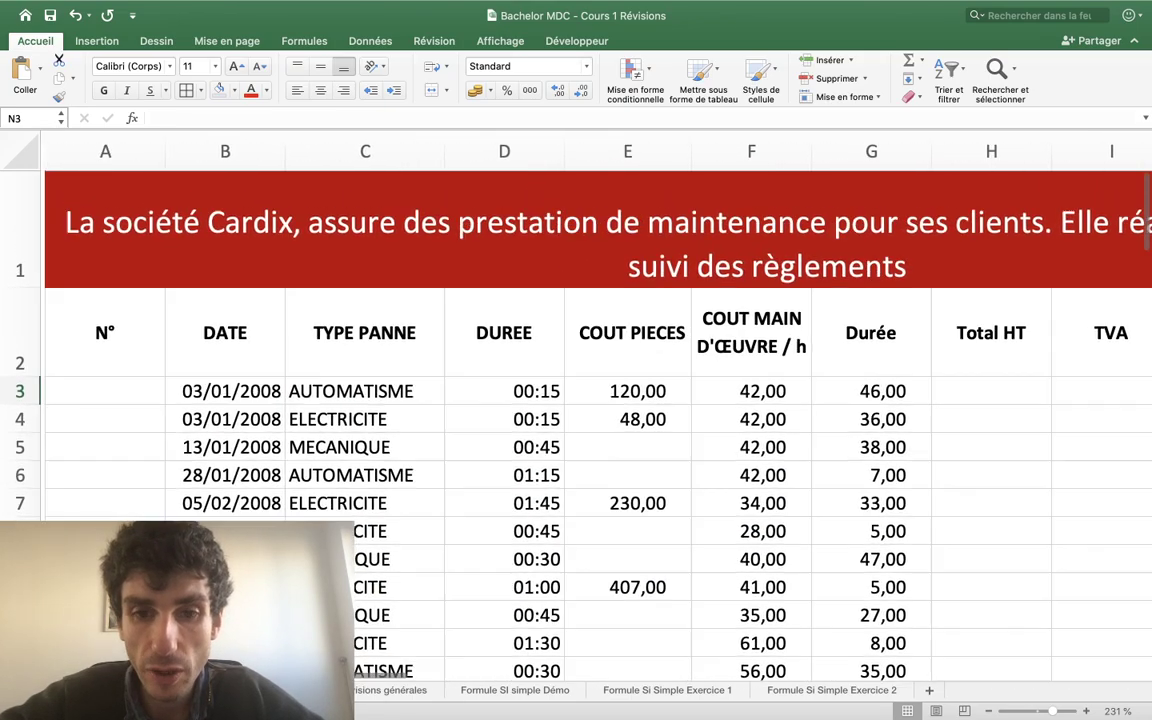
scroll(576, 400, "up", 4)
scroll(576, 400, "down", 3)
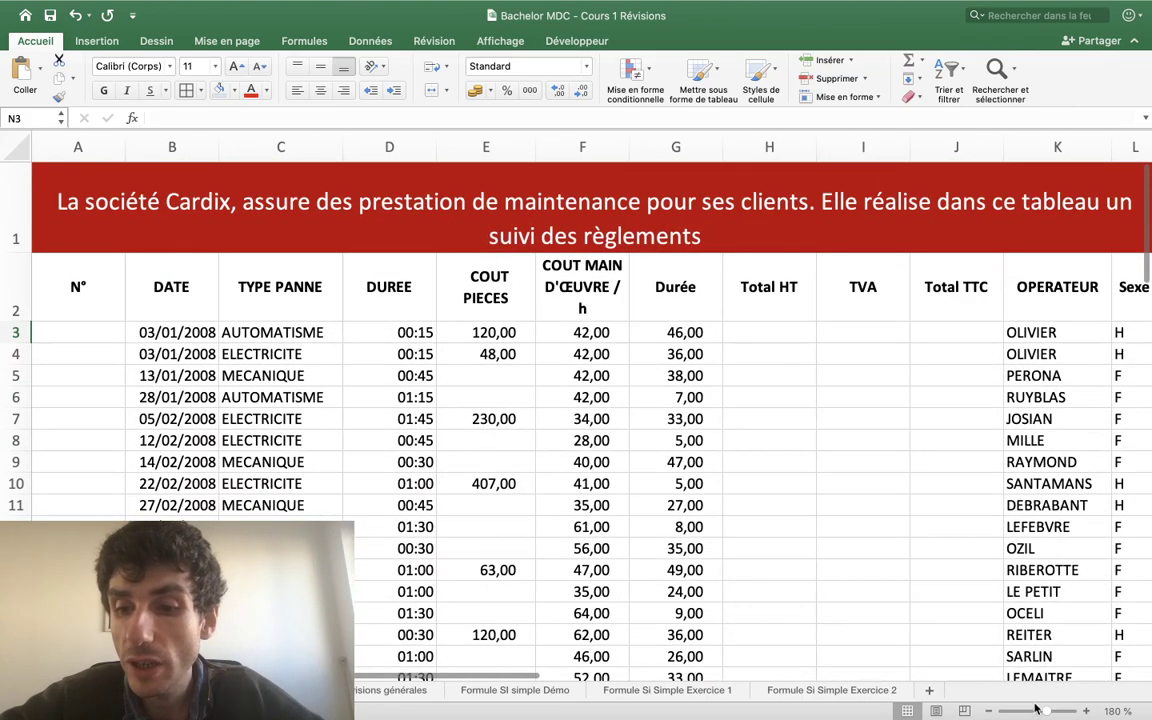
scroll(1050, 712, "down", 3)
scroll(1050, 712, "up", 6)
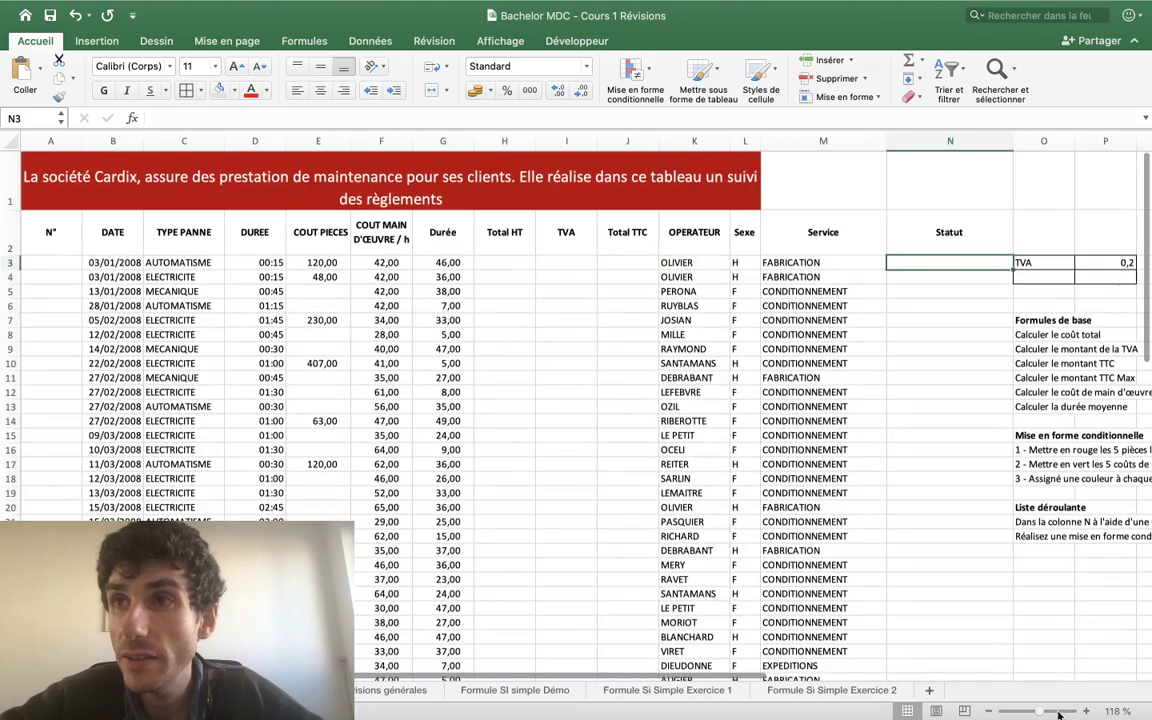
scroll(1048, 713, "down", 5)
scroll(1045, 712, "up", 8)
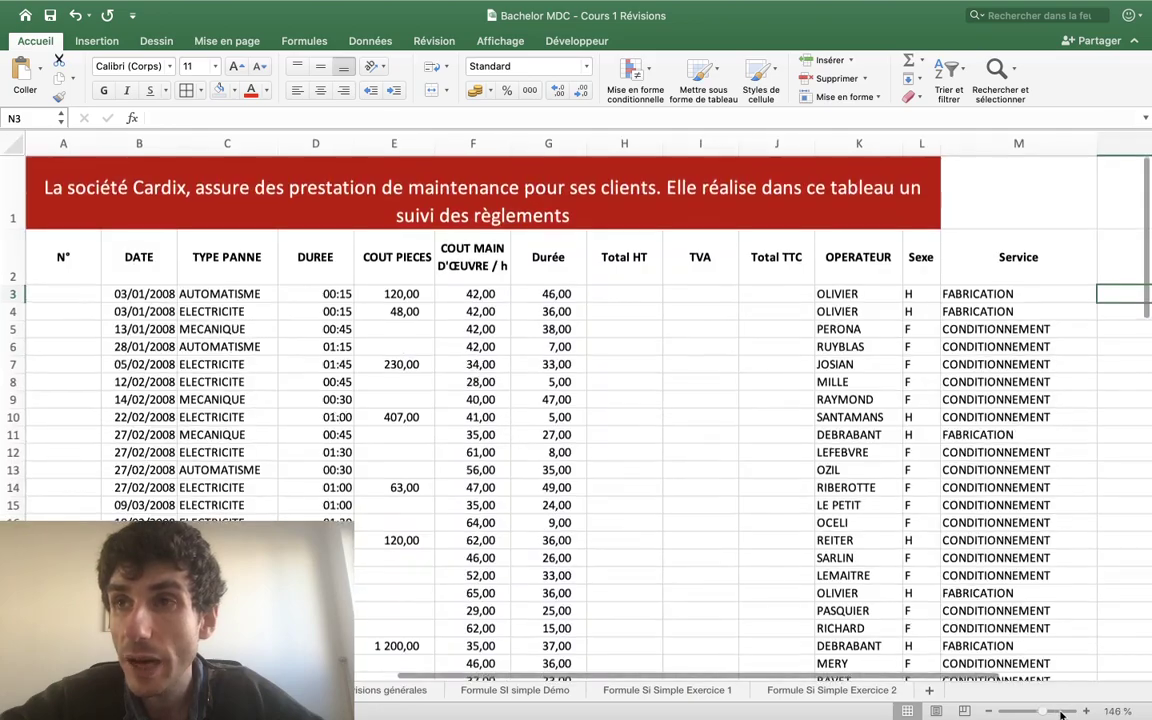
scroll(1043, 712, "down", 5)
scroll(1050, 712, "up", 7)
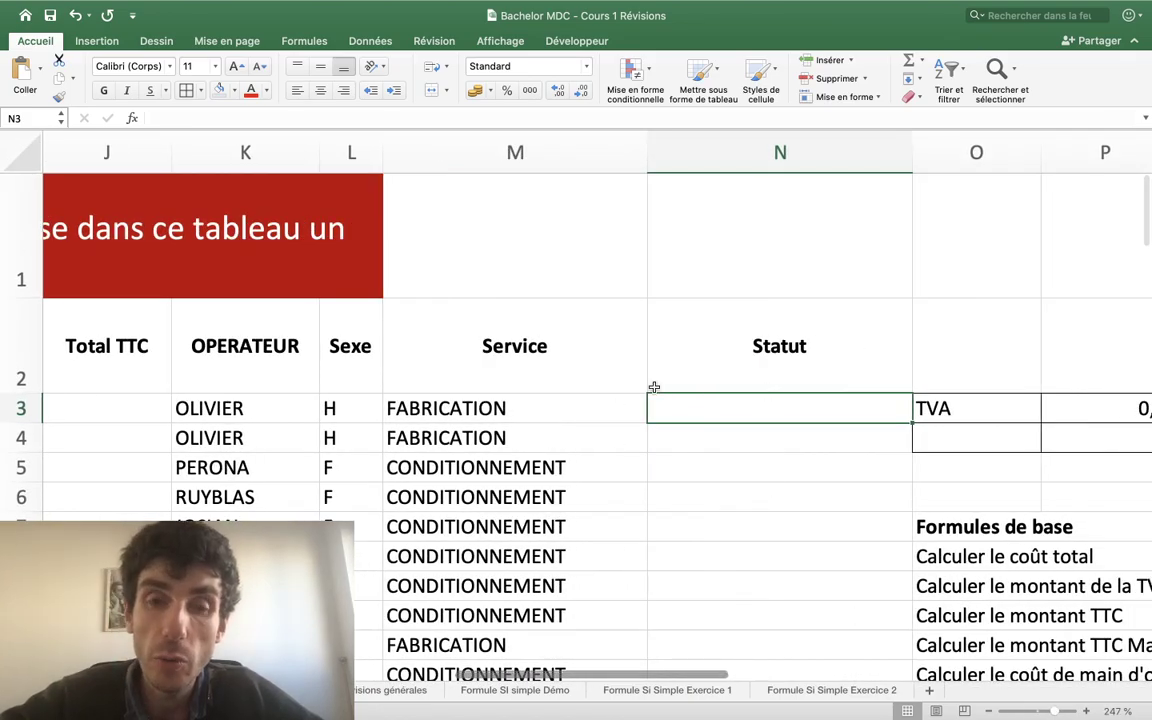
scroll(653, 387, "down", 5)
scroll(654, 389, "up", 5)
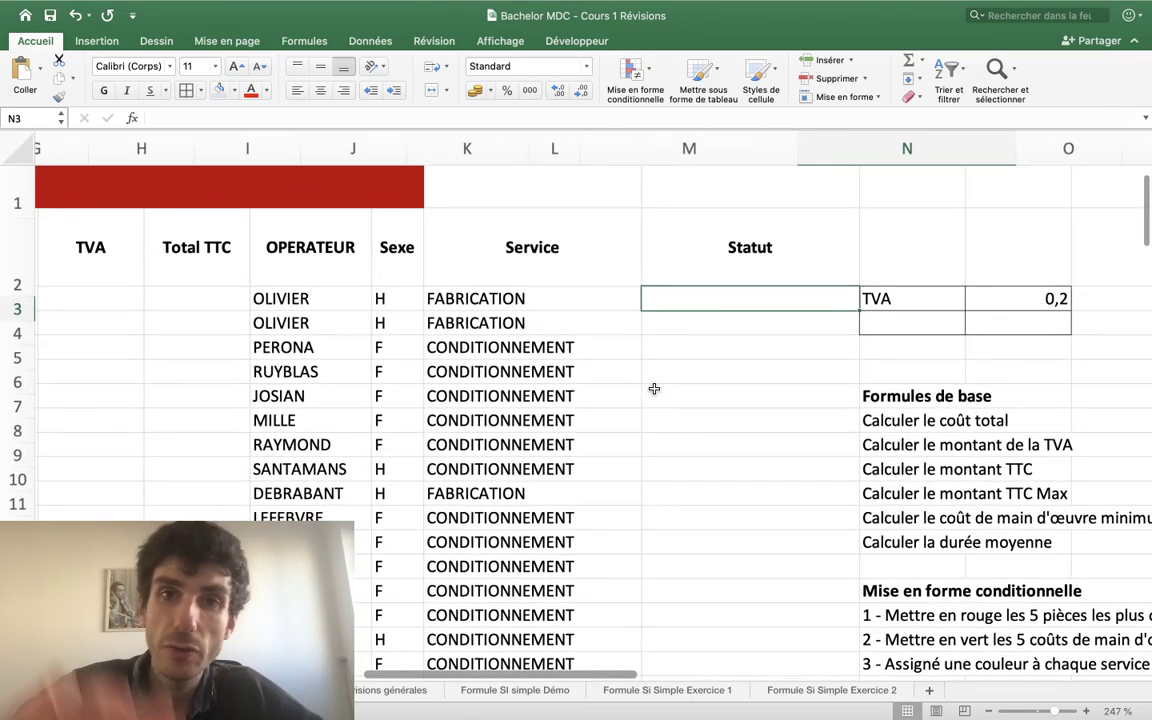
scroll(654, 389, "down", 2)
scroll(655, 393, "down", 2)
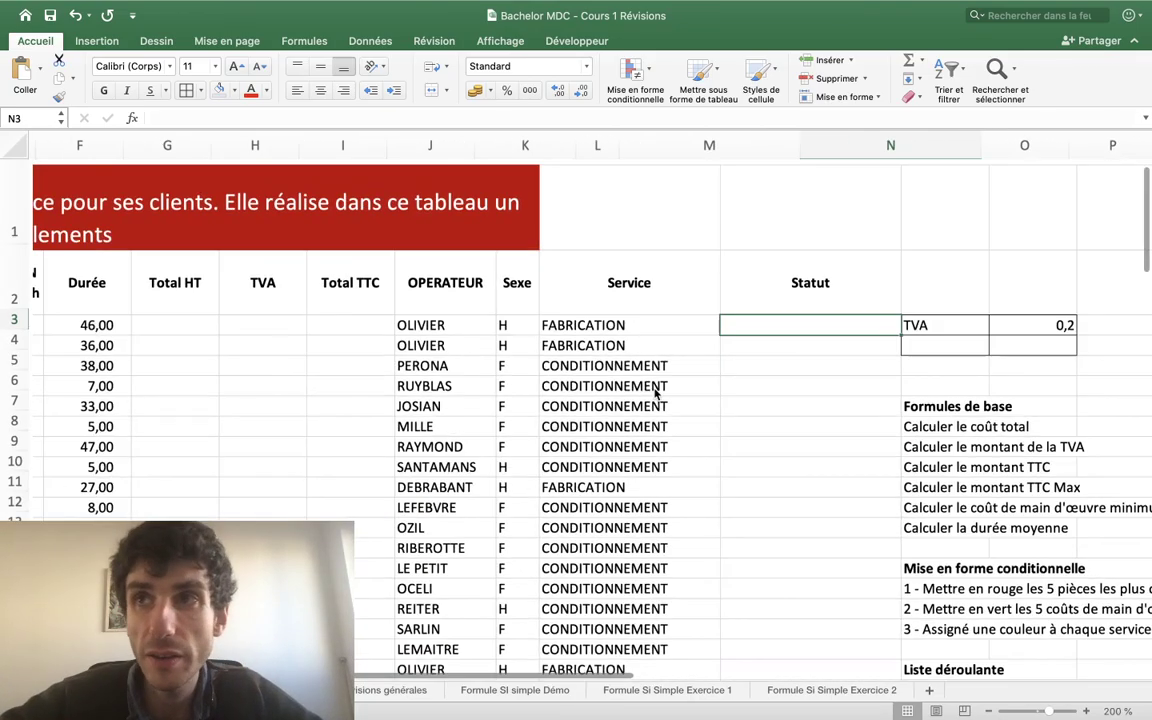
scroll(655, 393, "up", 2)
scroll(655, 393, "down", 5)
scroll(655, 393, "up", 3)
scroll(655, 393, "up", 2)
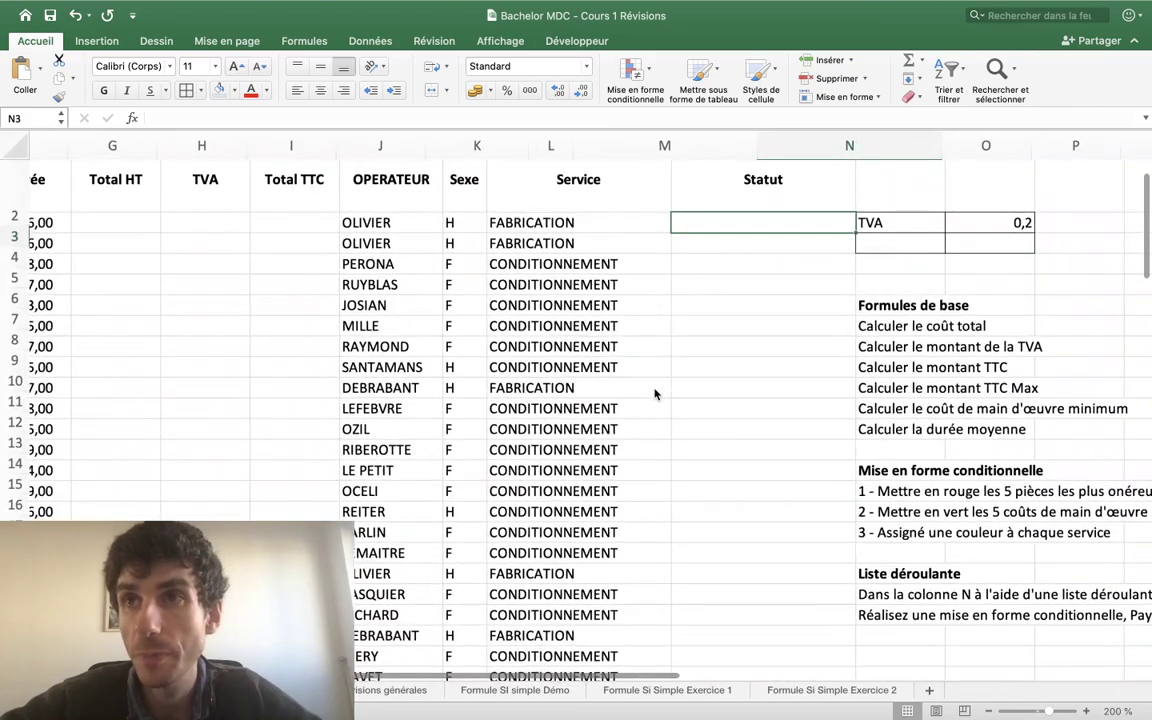
scroll(655, 393, "left", 5)
- Change the A2 column header from N° to N° PRESTATION
left_click(100, 323)
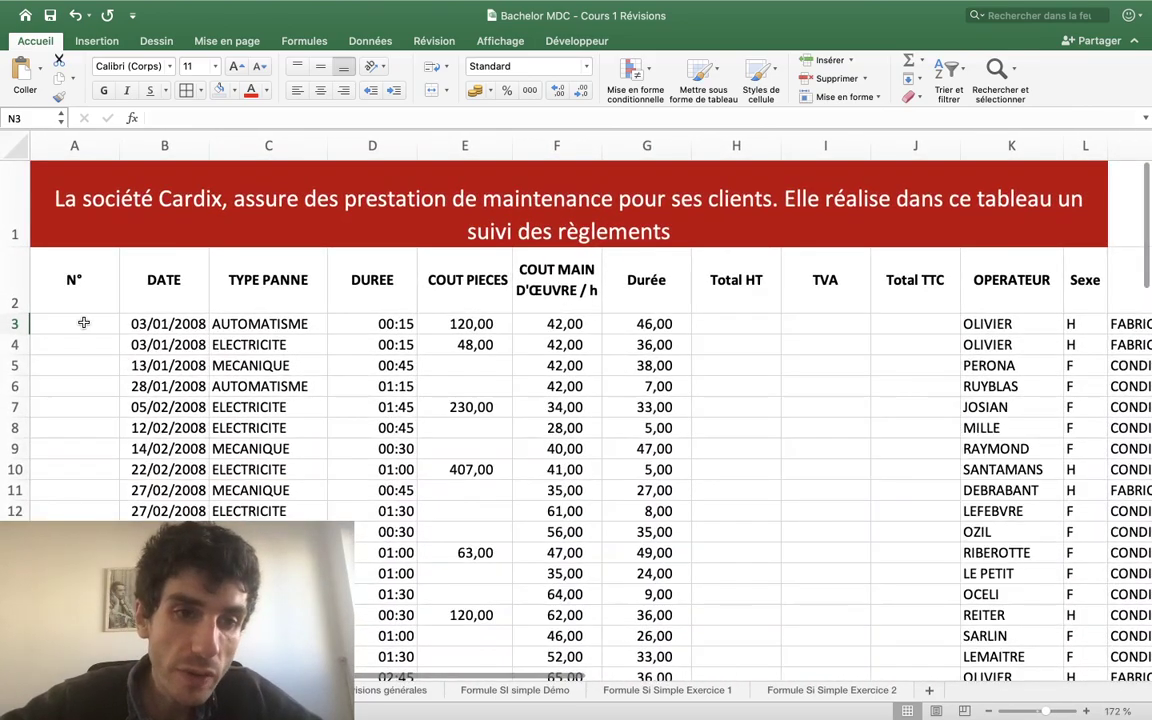
double_click(80, 290)
type("df")
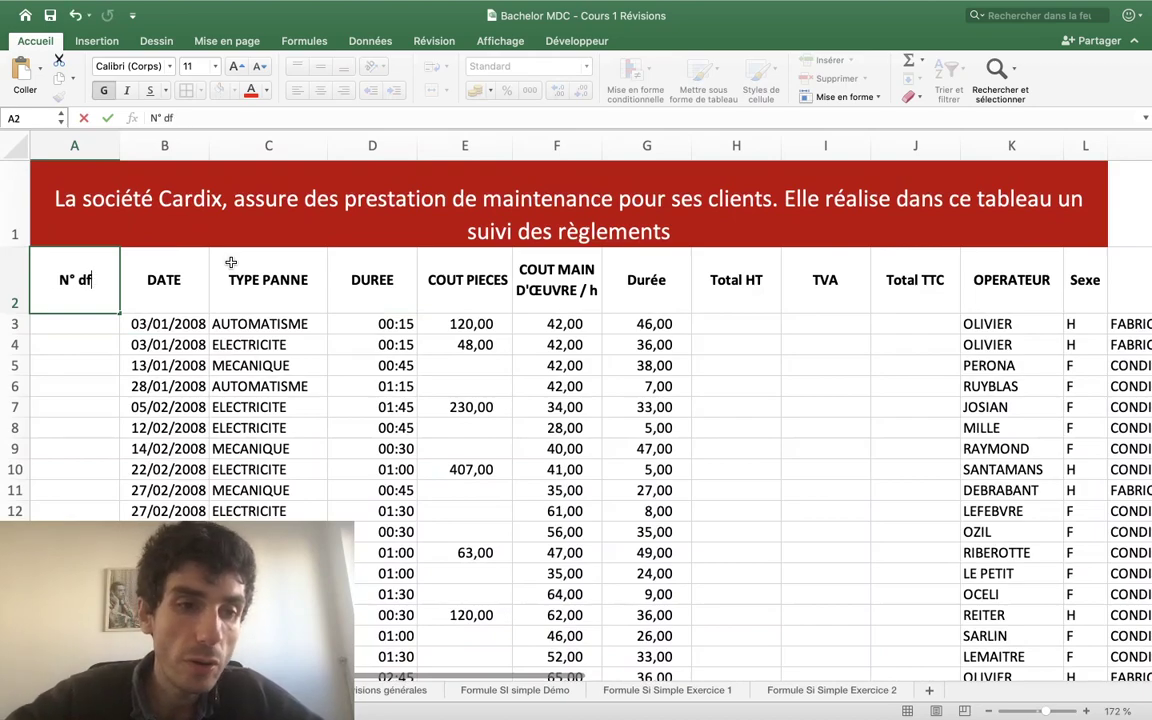
key("BackSpace")
key("BackSpace")
type("PRESTA")
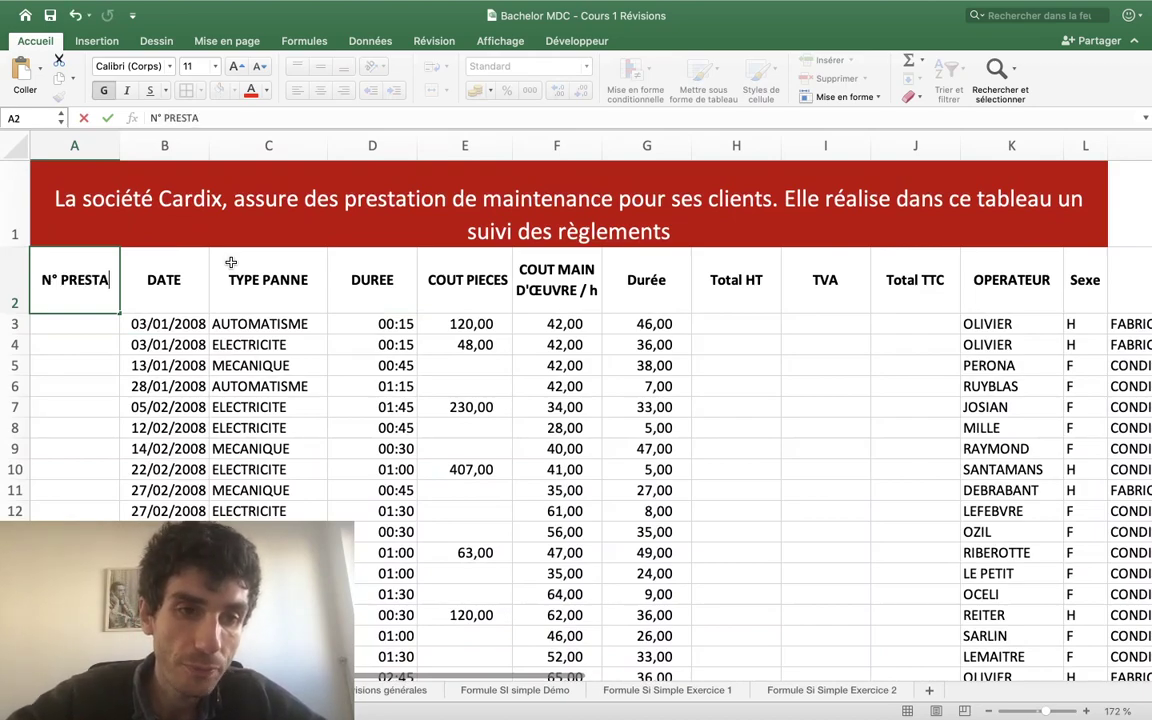
type("TION")
key("Return")
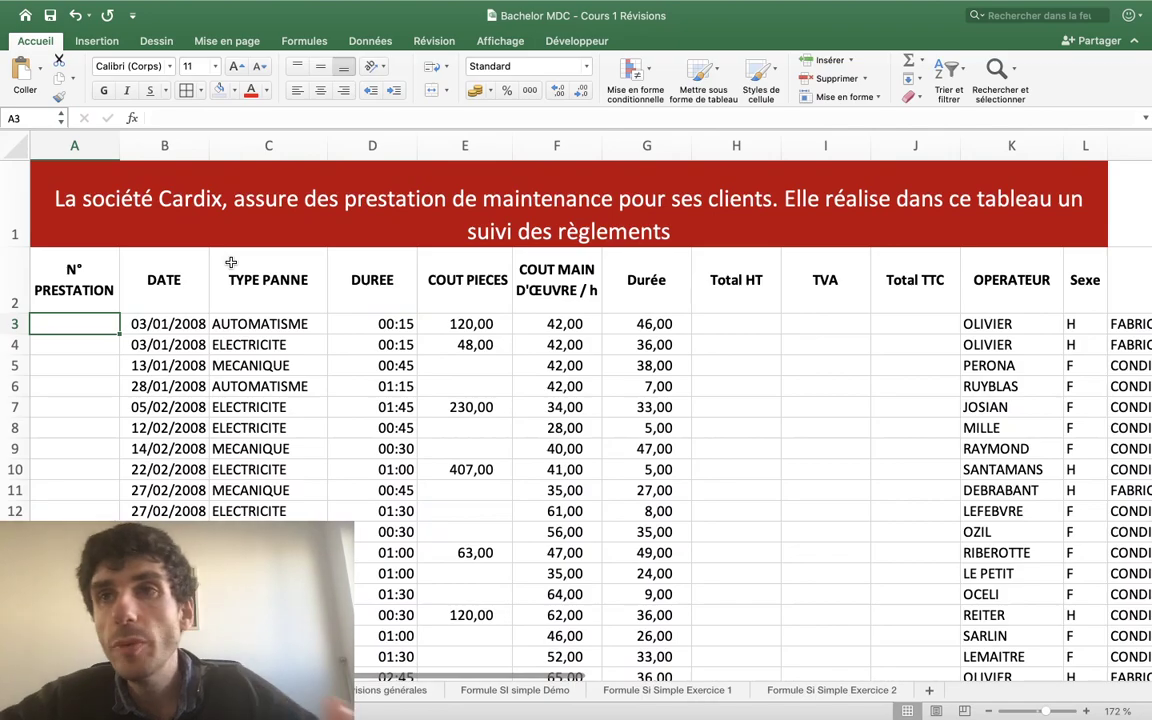
scroll(285, 258, "up", 5)
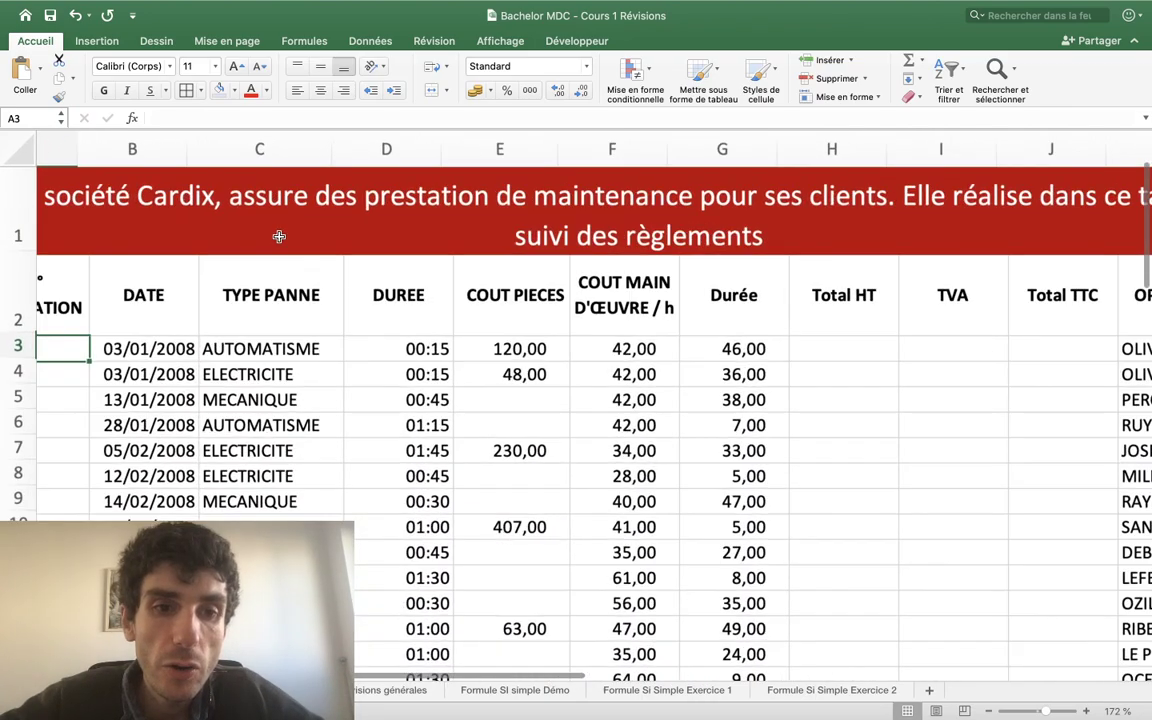
scroll(380, 353, "up", 3)
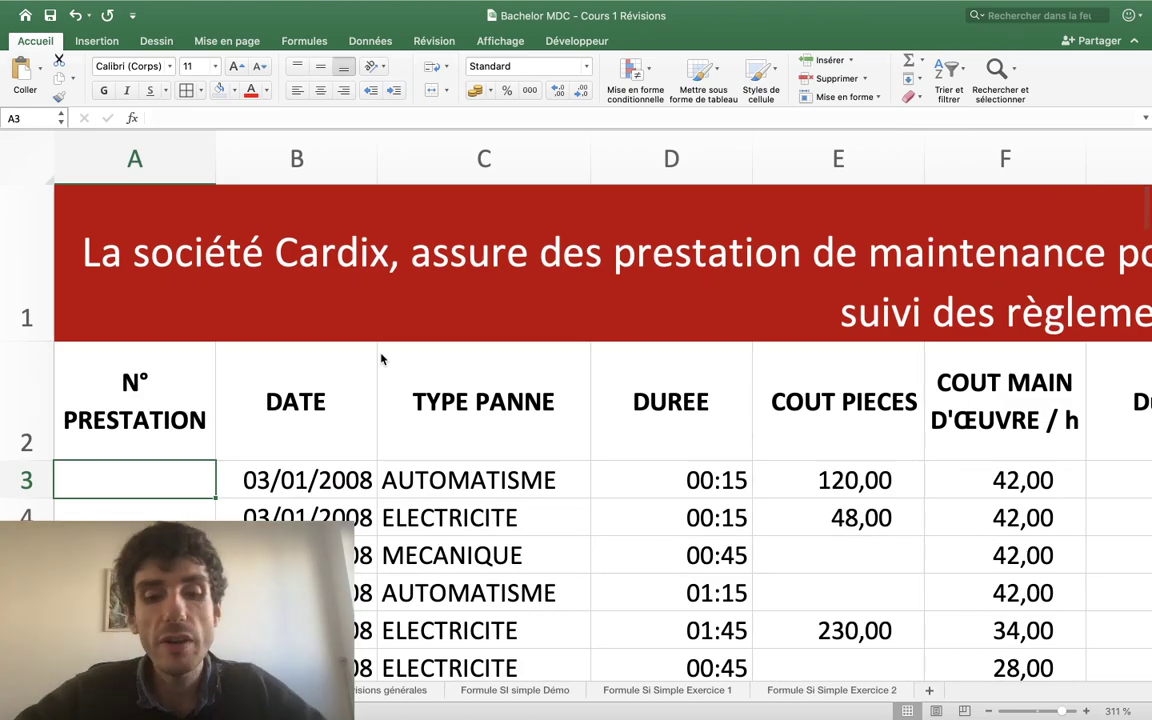
- Enter the first service number PREST-001 in cell A3
type("PTRDS")
key("BackSpace")
key("BackSpace")
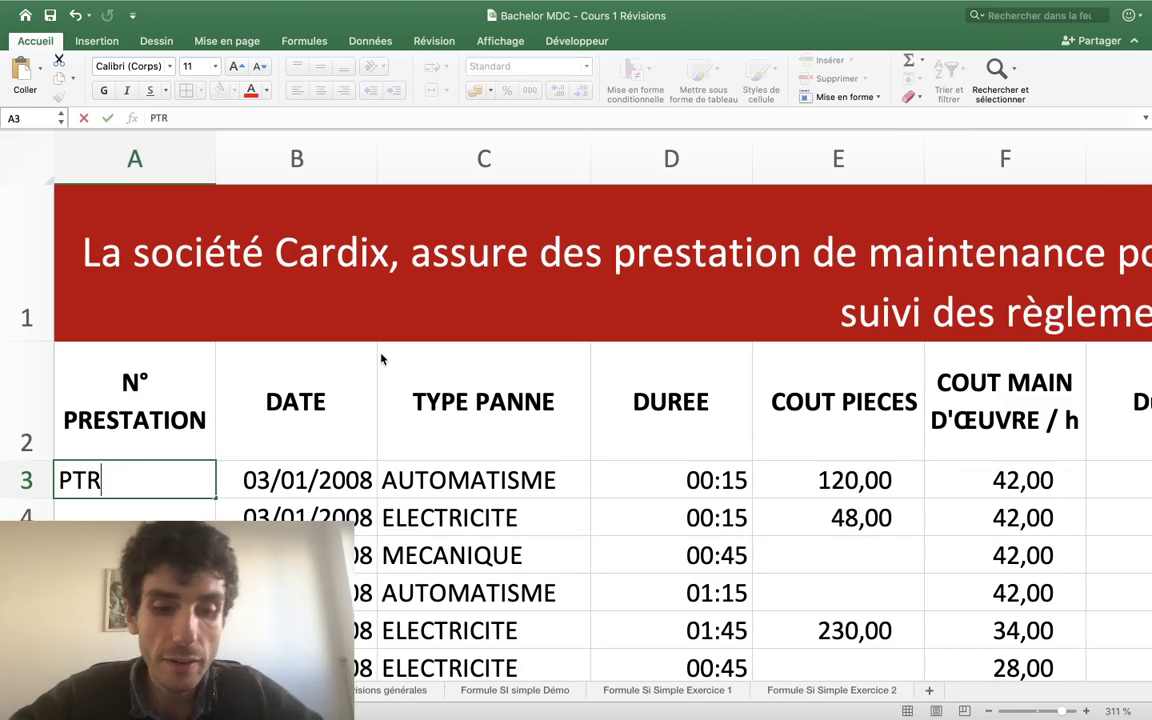
key("BackSpace")
key("BackSpace")
type("REST-")
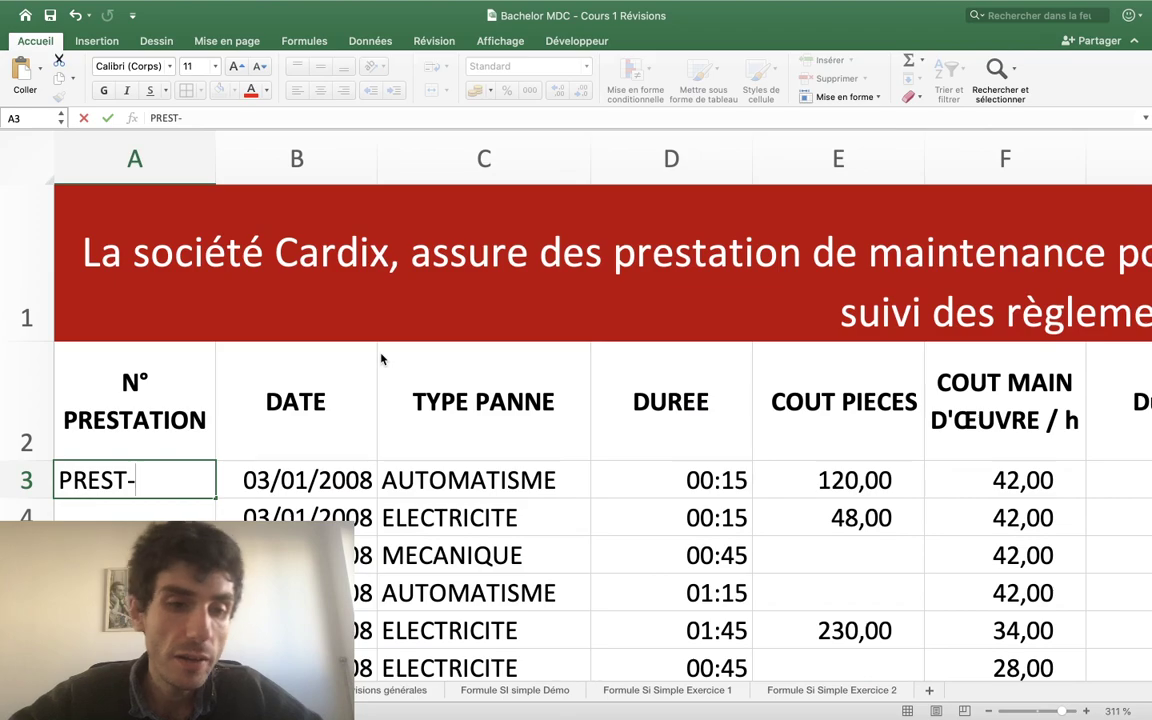
type("00")
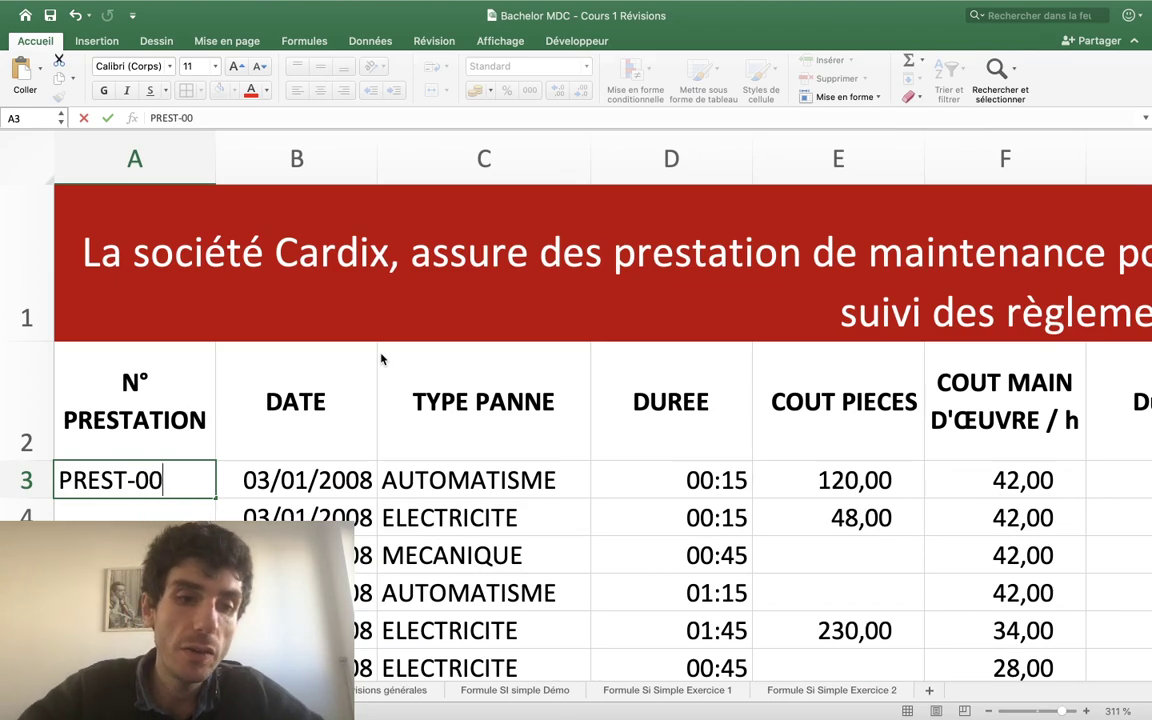
type("1")
key("Return")
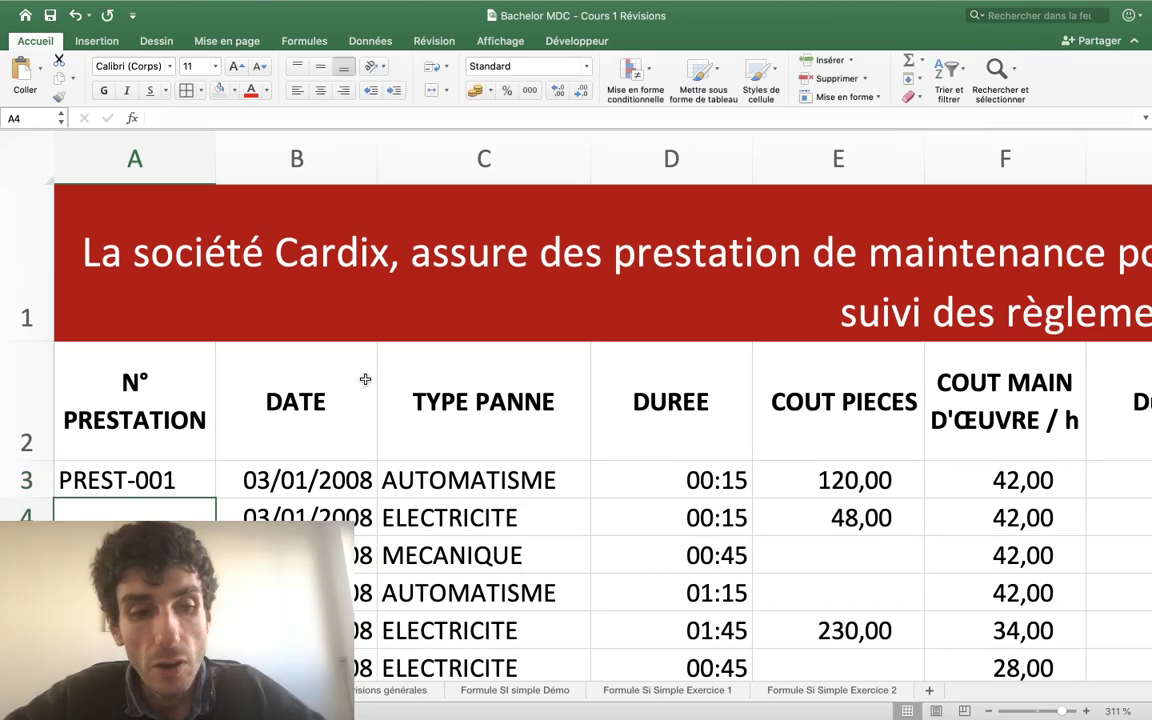
scroll(200, 480, "down", 3)
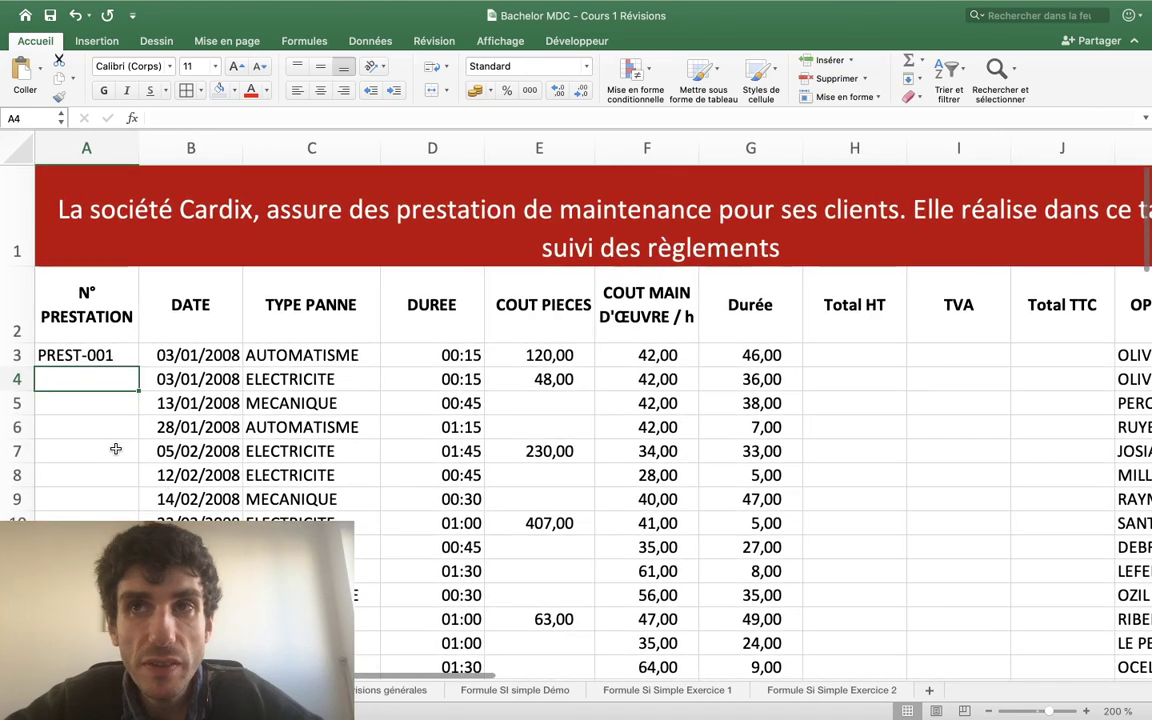
left_click(96, 349)
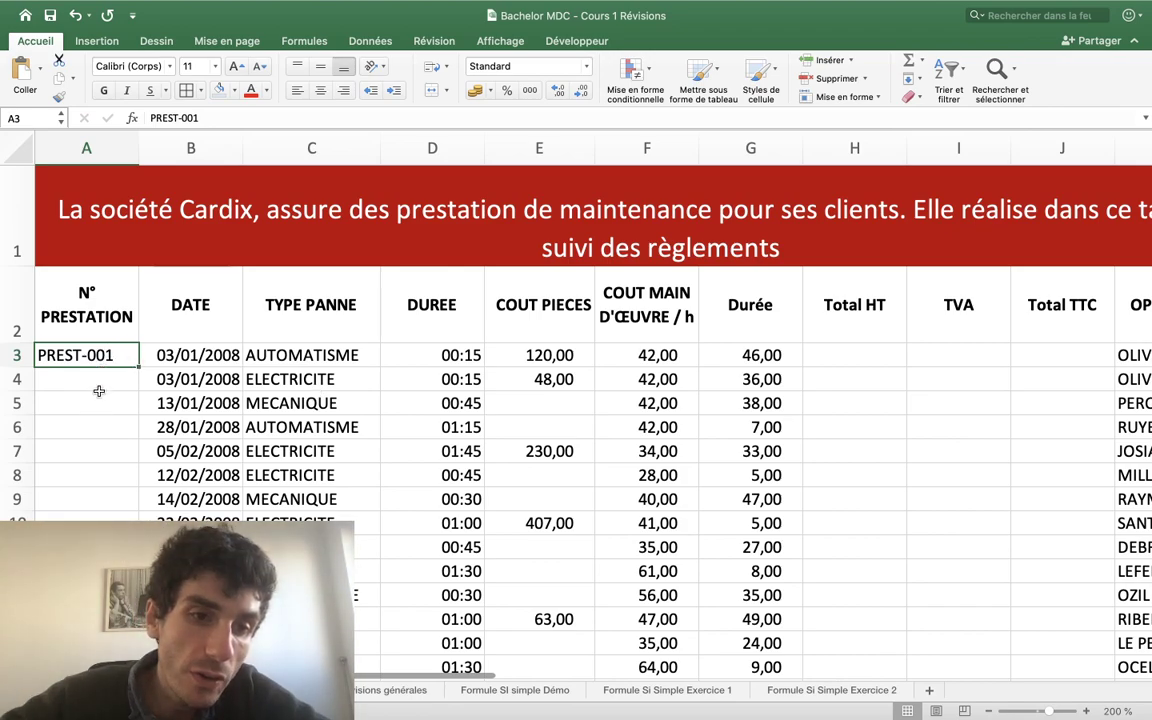
- Type PREST-002 in A4, then undo it and move back to PREST-001
left_click(99, 379)
type("PRES")
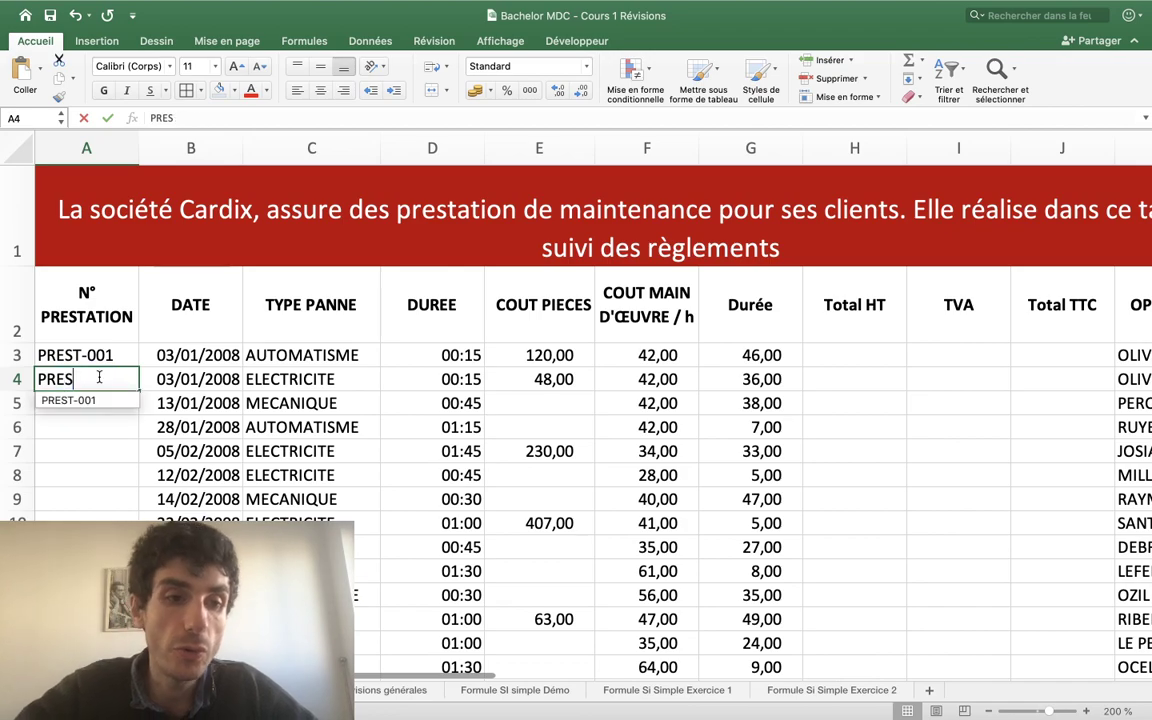
type("T-00")
key("BackSpace")
type("2")
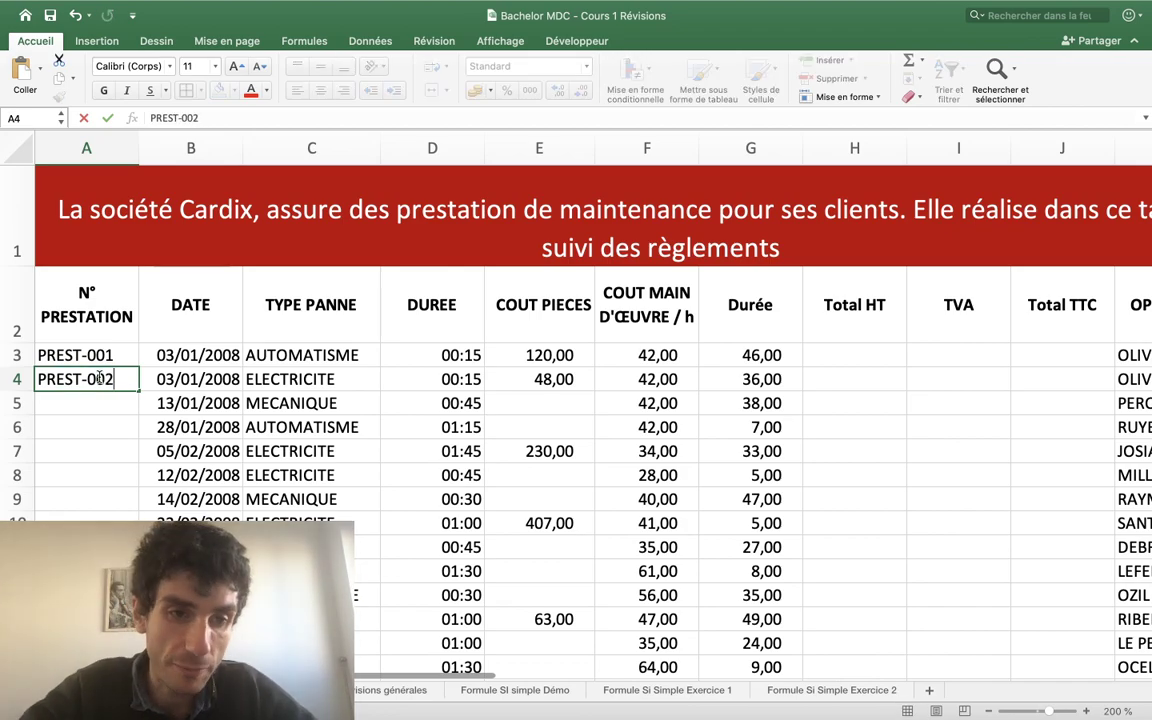
key("Return")
left_click(99, 380)
key("ctrl+z")
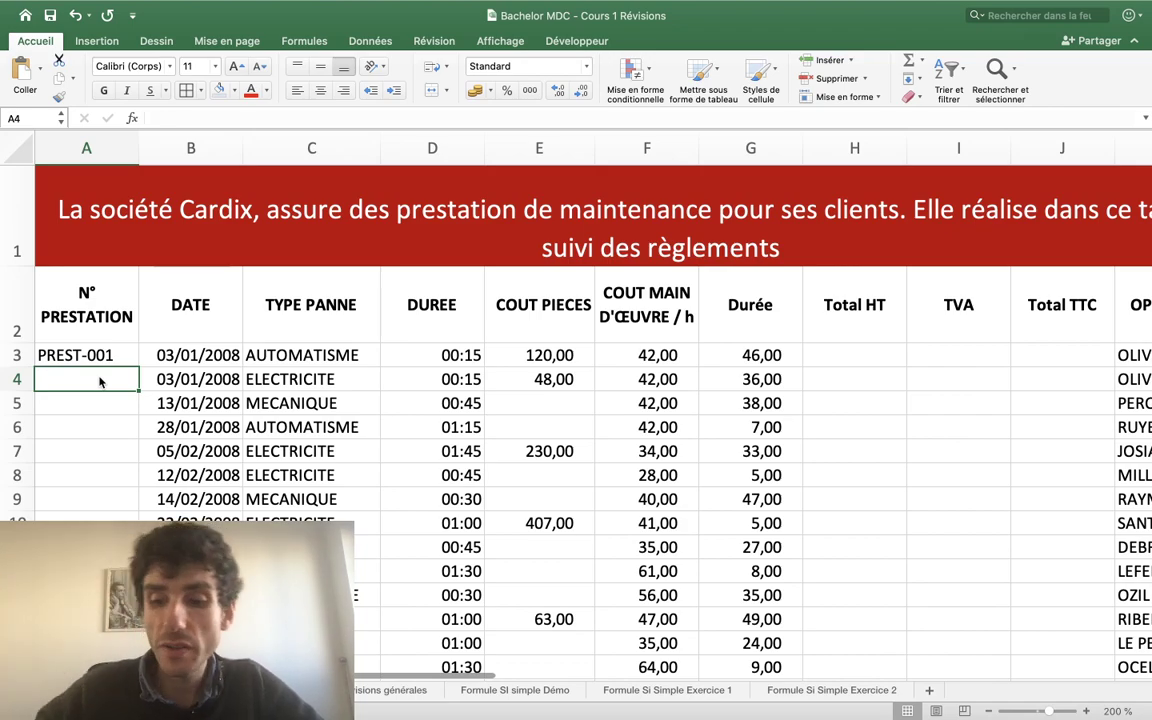
key("Up")
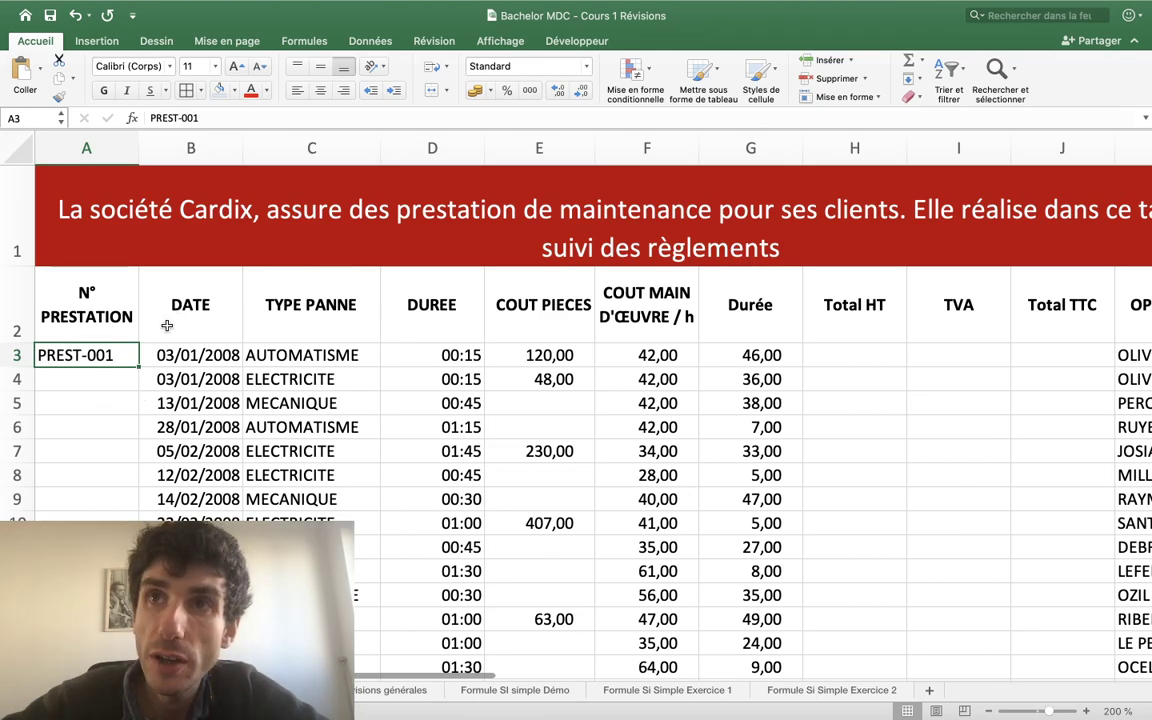
- Cancel the accidental move of PREST-001 onto cell C5
left_click(86, 369)
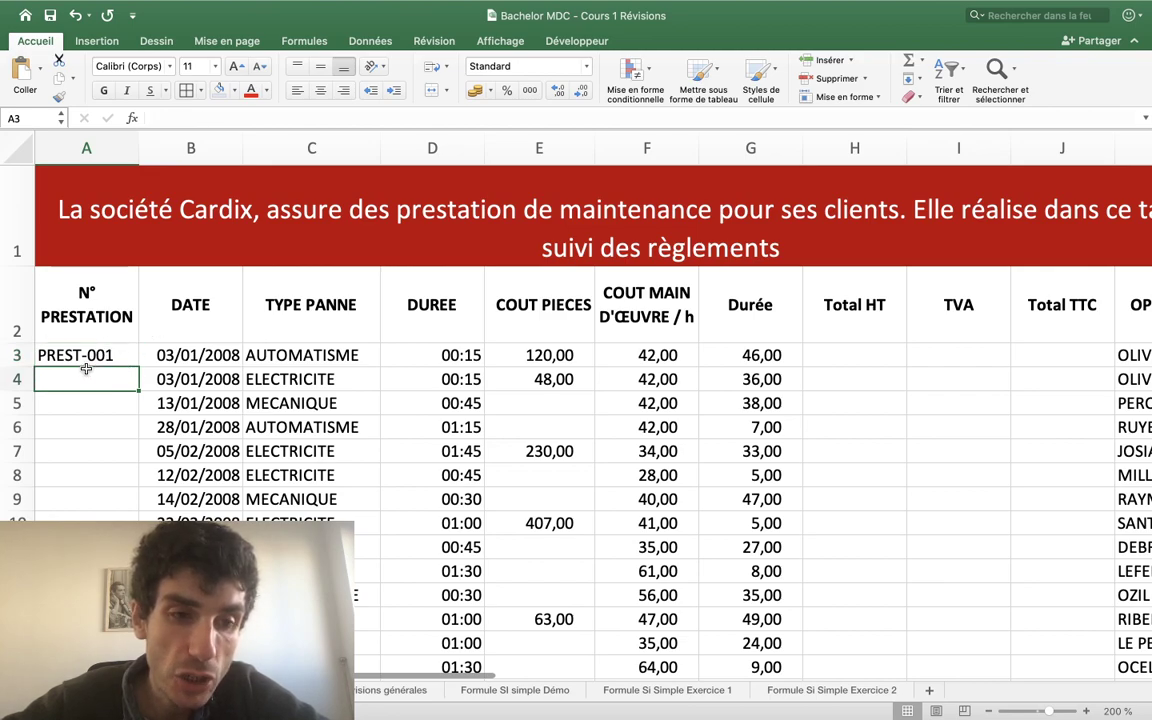
left_click(88, 360)
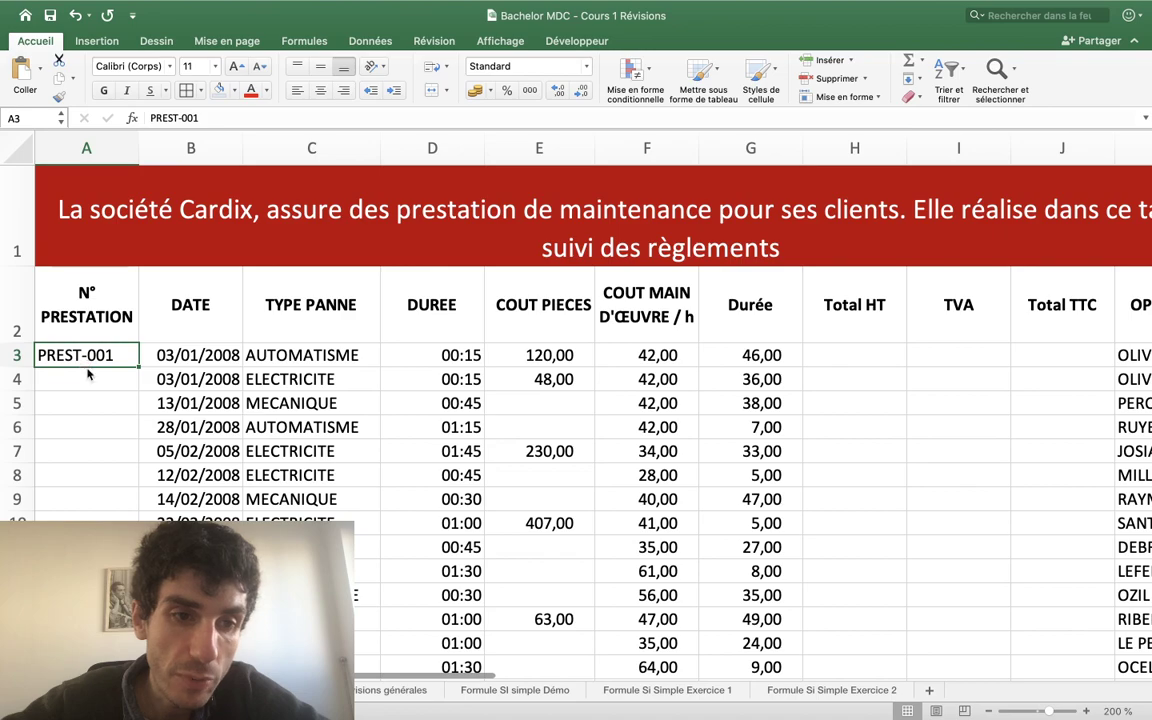
left_click_drag(88, 368, 303, 405)
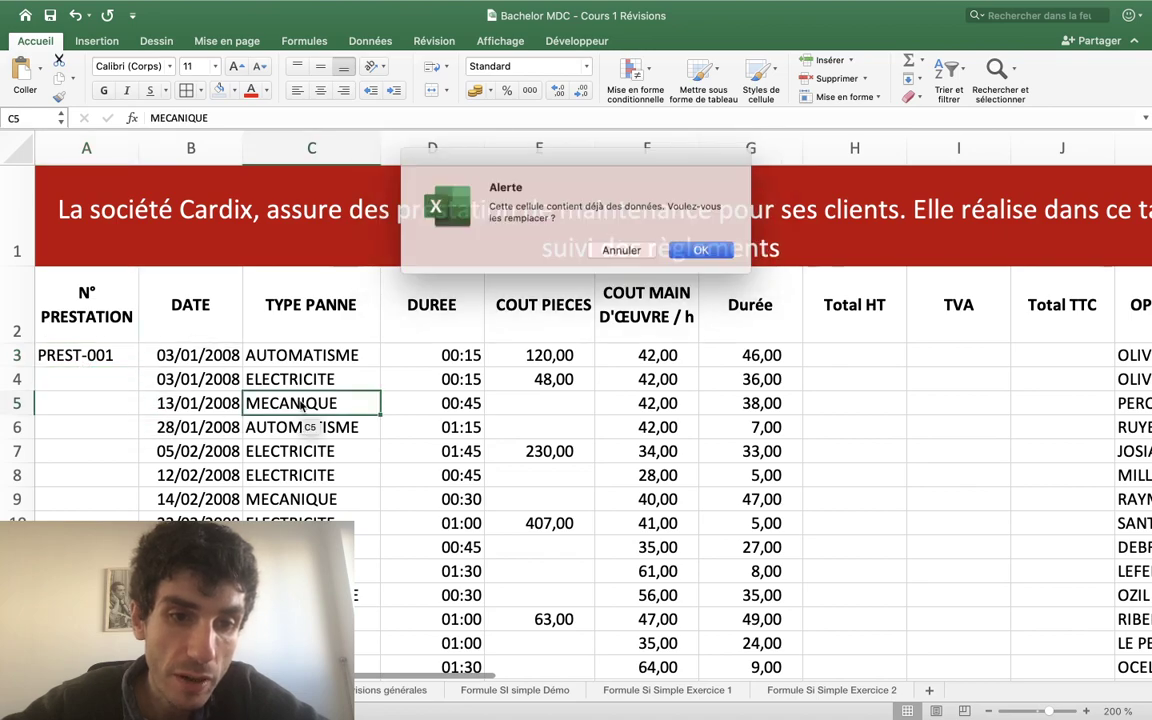
left_click(619, 248)
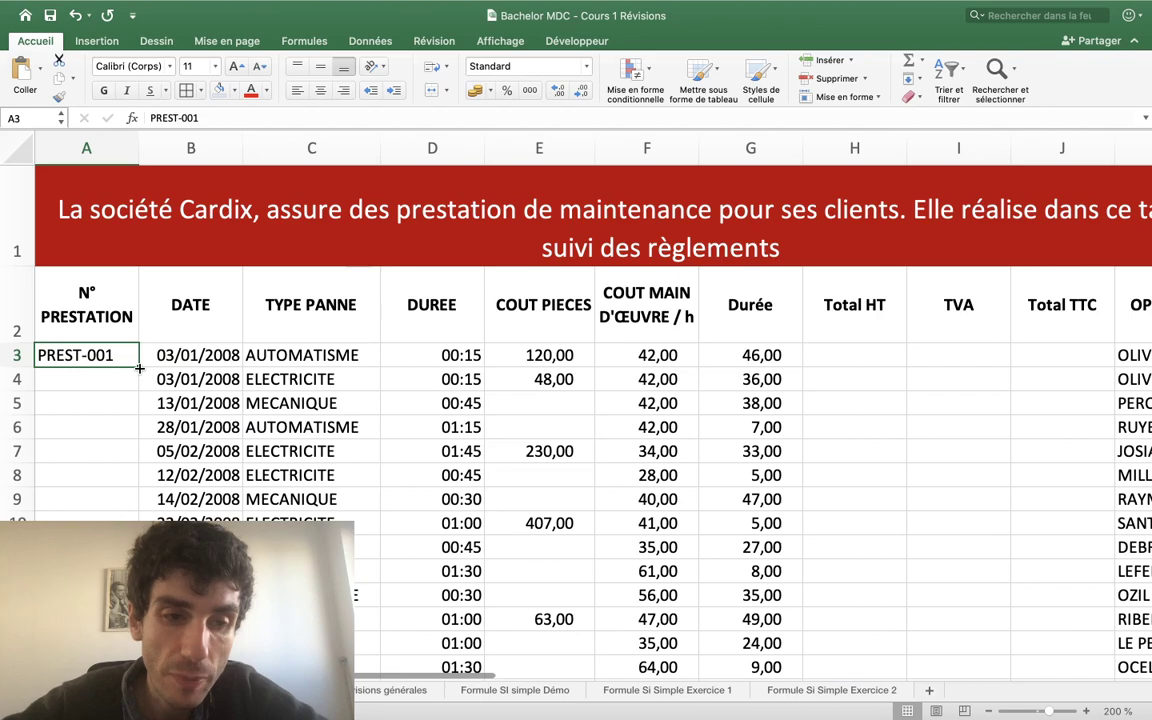
- Drag A3's fill handle down one row to create PREST-002 in A4
left_click_drag(139, 364, 133, 465)
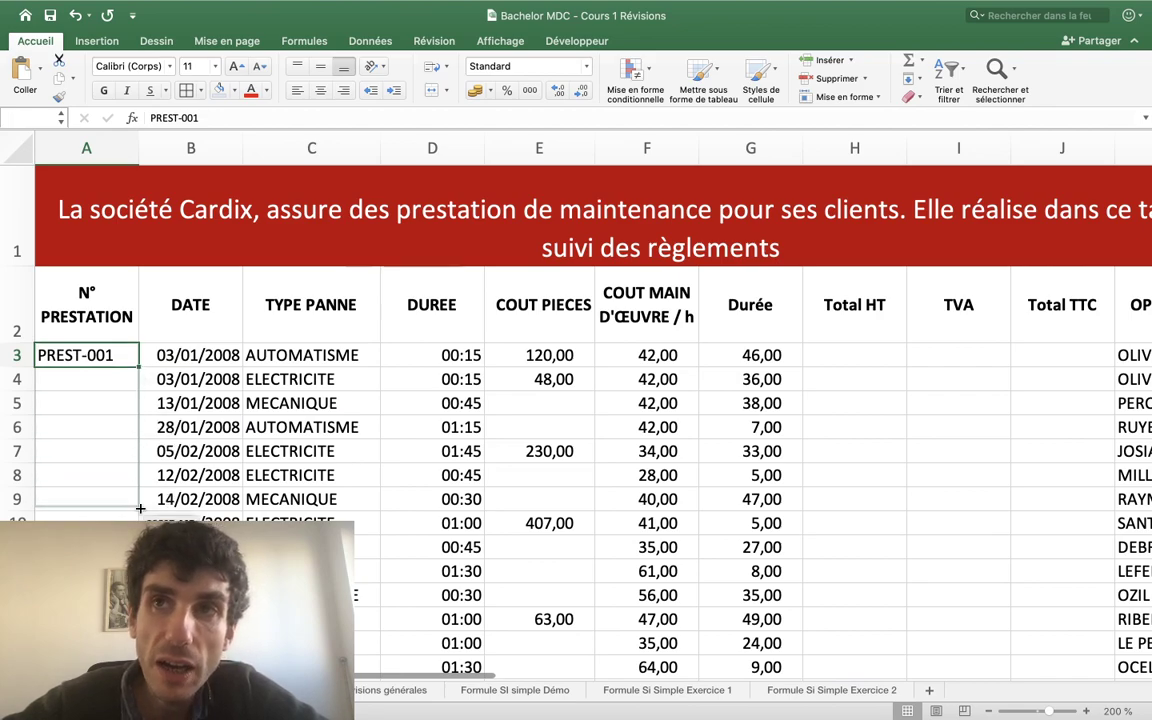
mouse_move(133, 465)
left_mouse_down()
mouse_move(135, 370)
mouse_move(137, 389)
left_mouse_up()
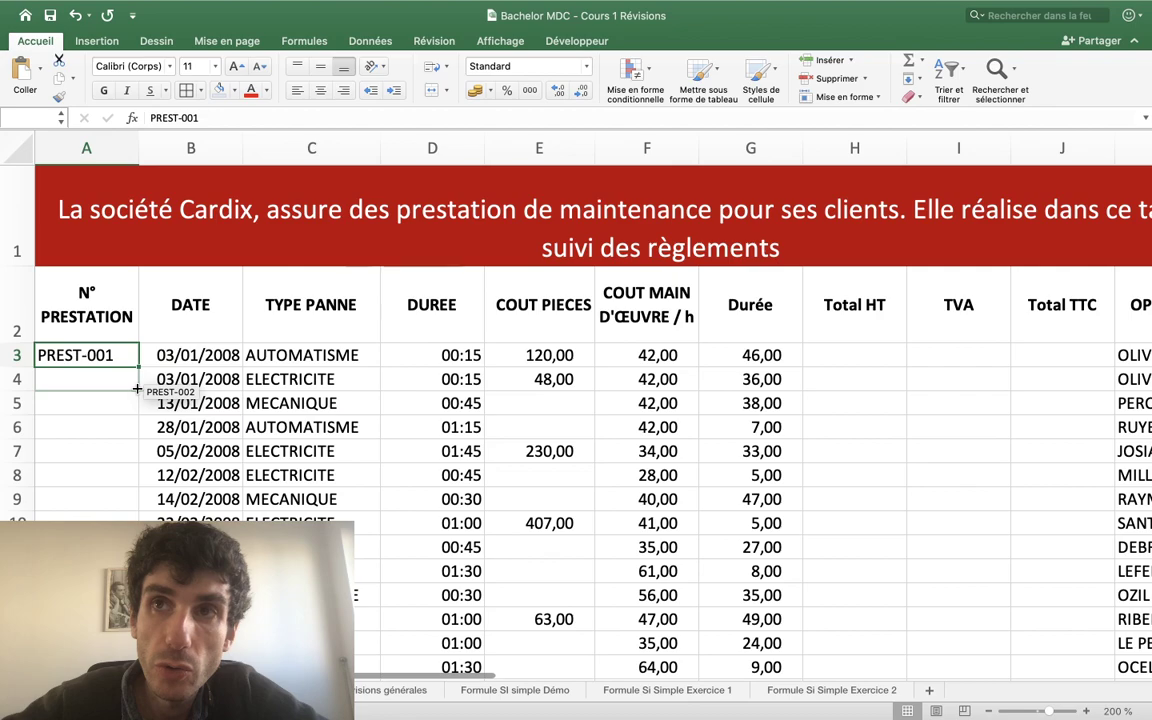
left_click_drag(137, 389, 139, 393)
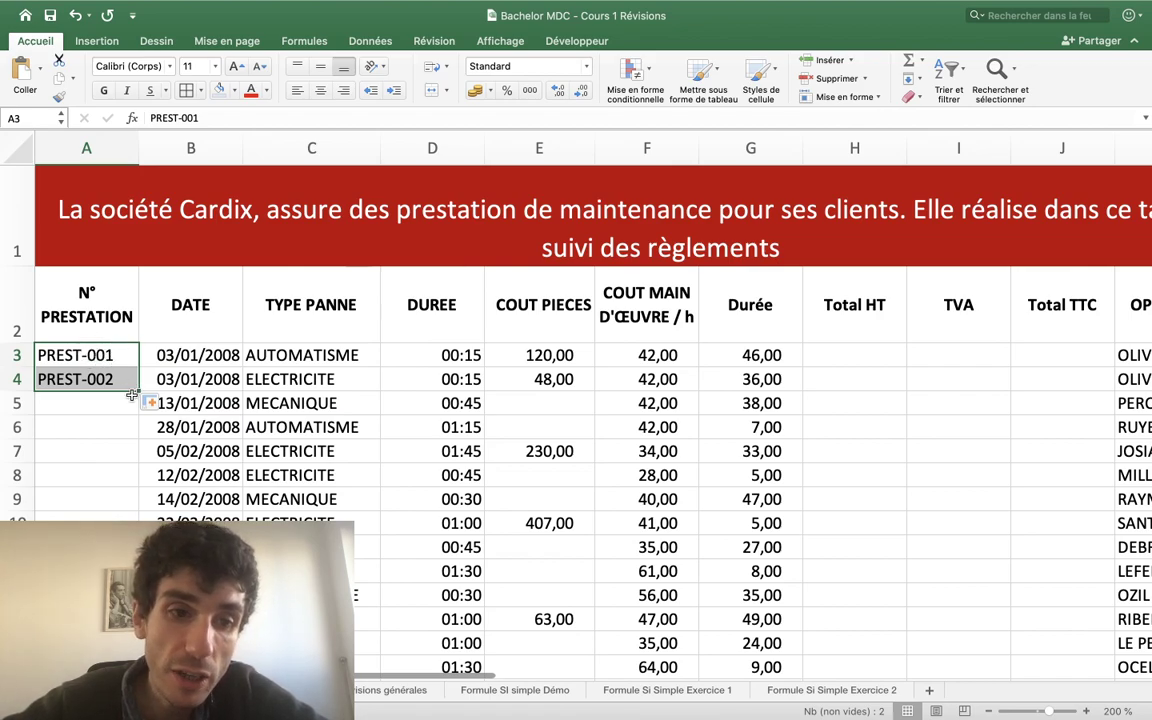
- Extend the series to PREST-003, trying Copy cells before reverting to an incrementing series
left_click_drag(139, 392, 139, 412)
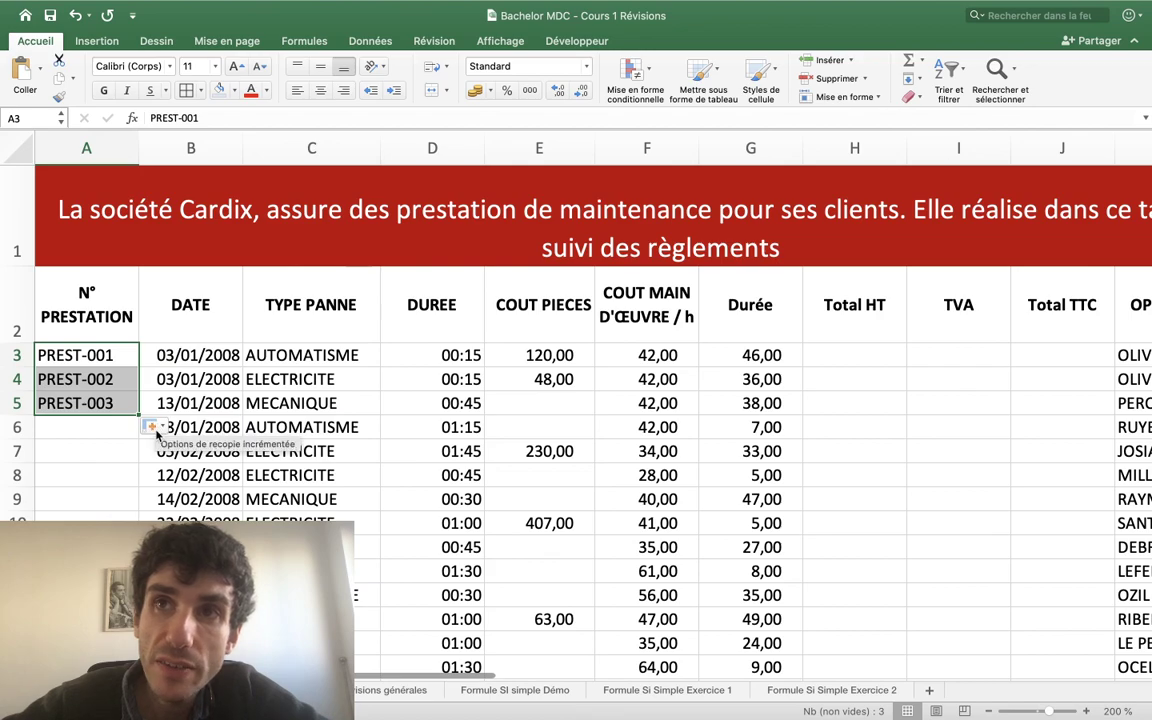
left_click(153, 427)
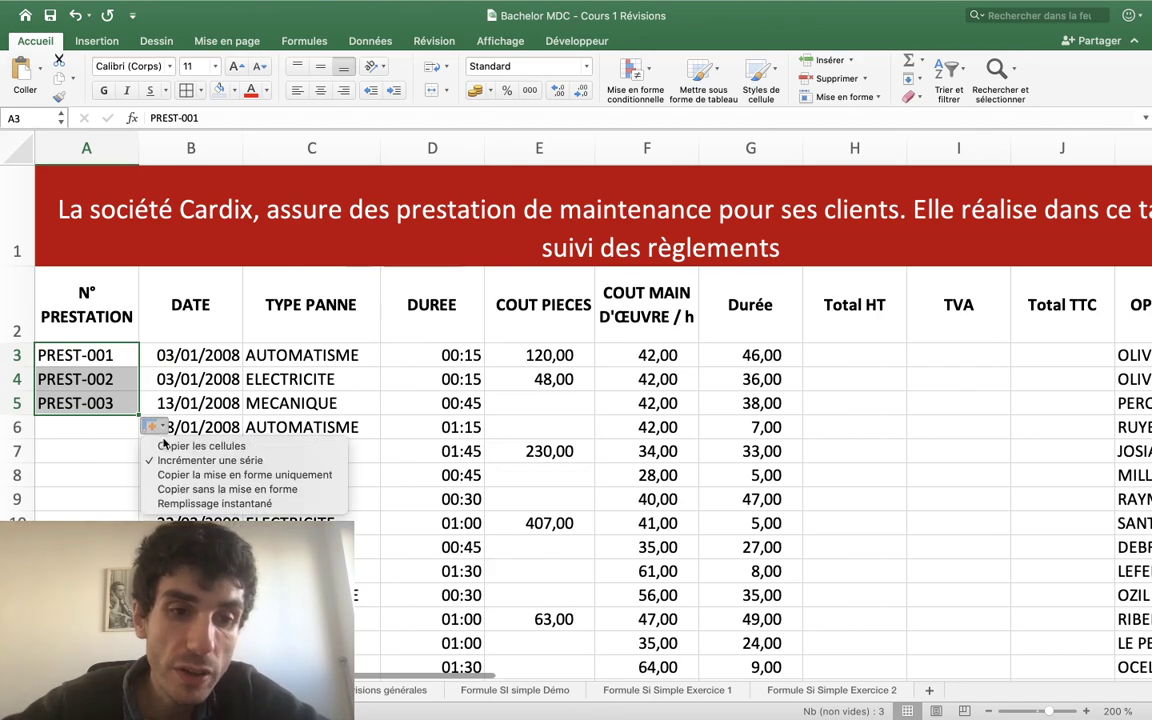
left_click(166, 446)
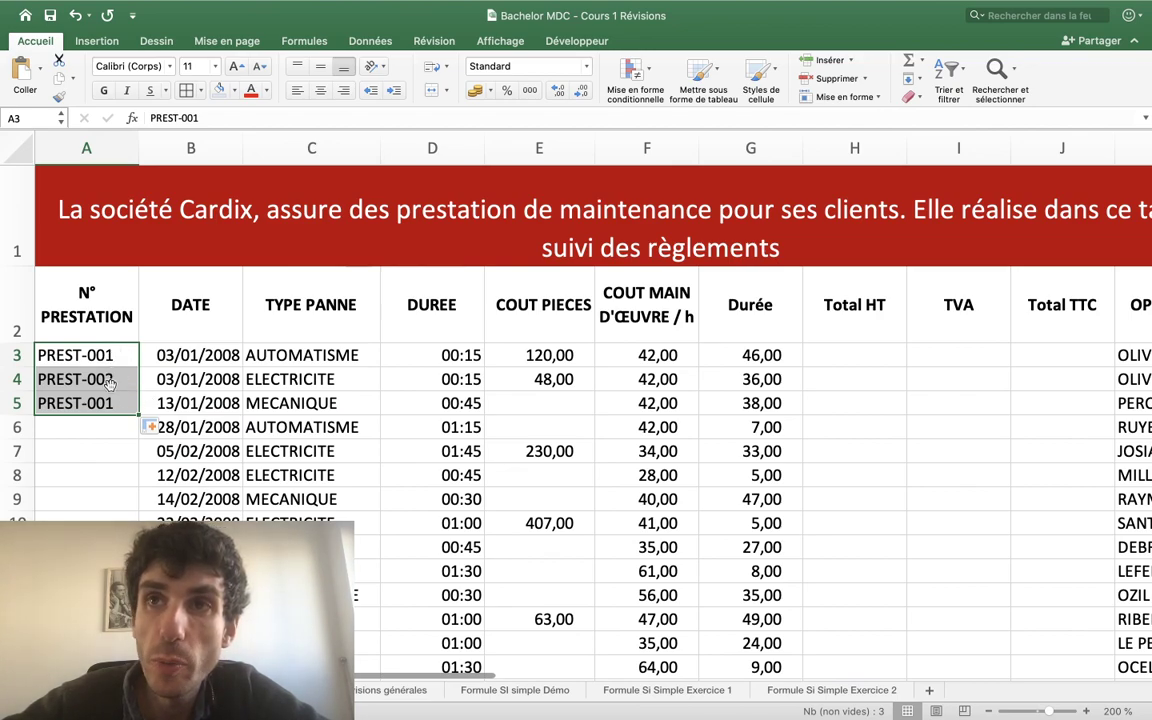
left_click(151, 424)
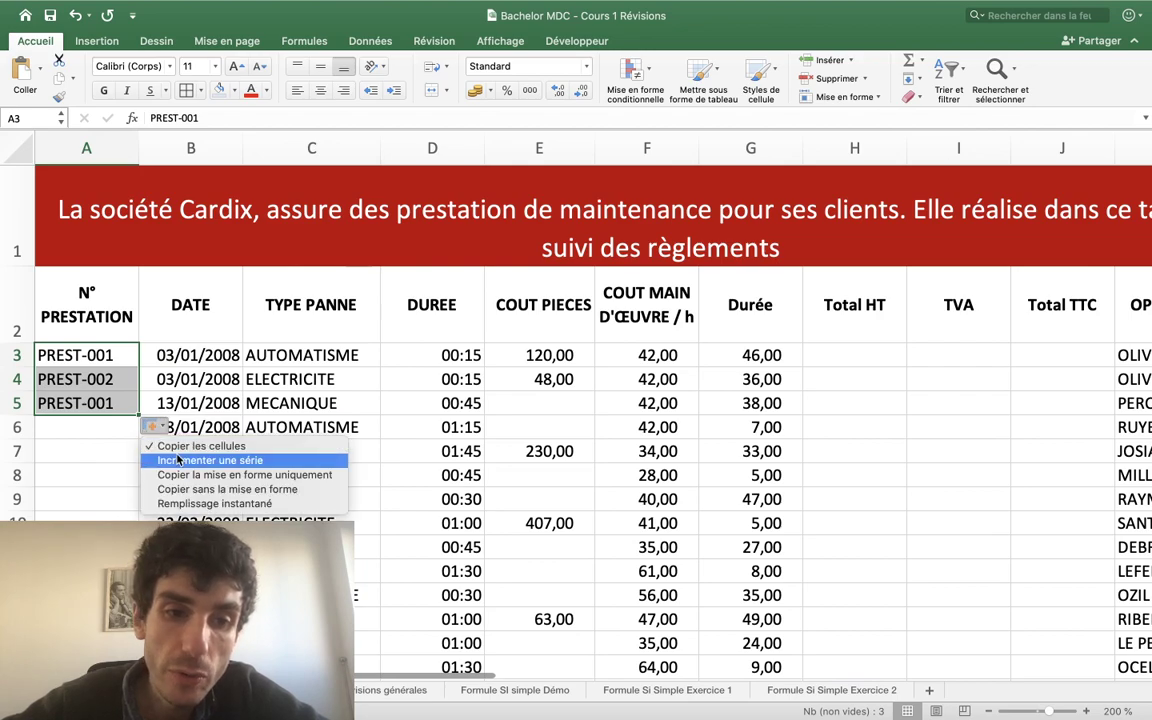
left_click(181, 461)
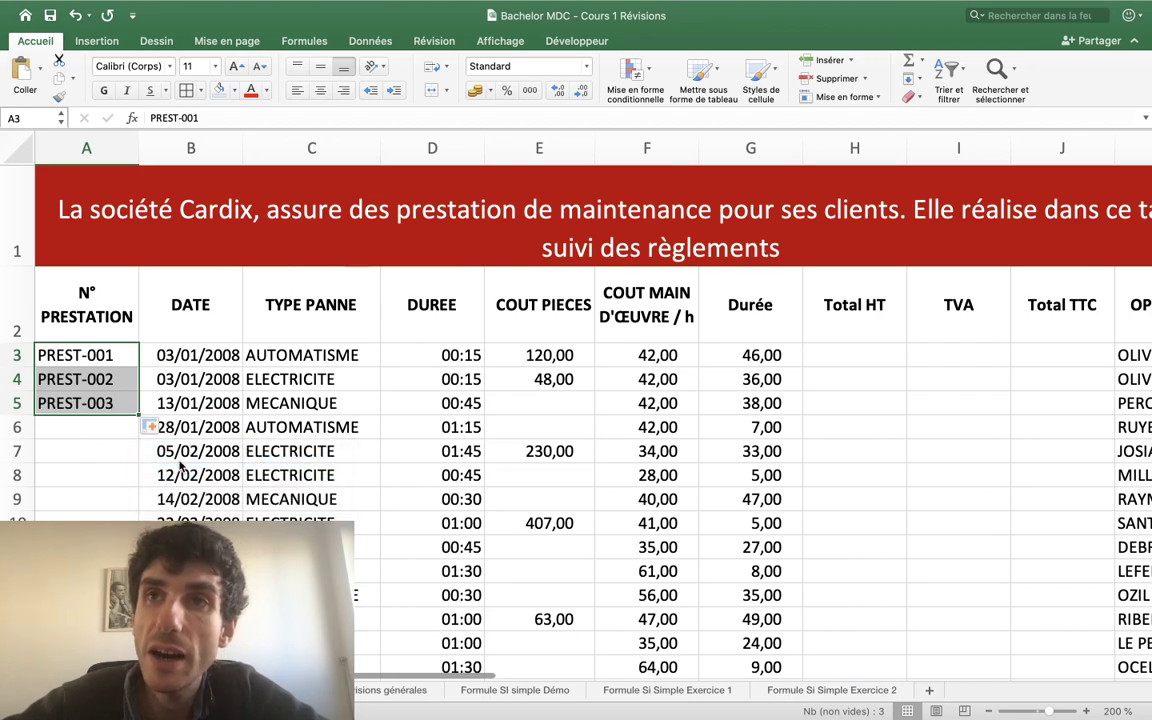
- Delete PREST-002 and PREST-003 from A4:A5, leaving PREST-001 selected in A3
left_click_drag(60, 451, 63, 381)
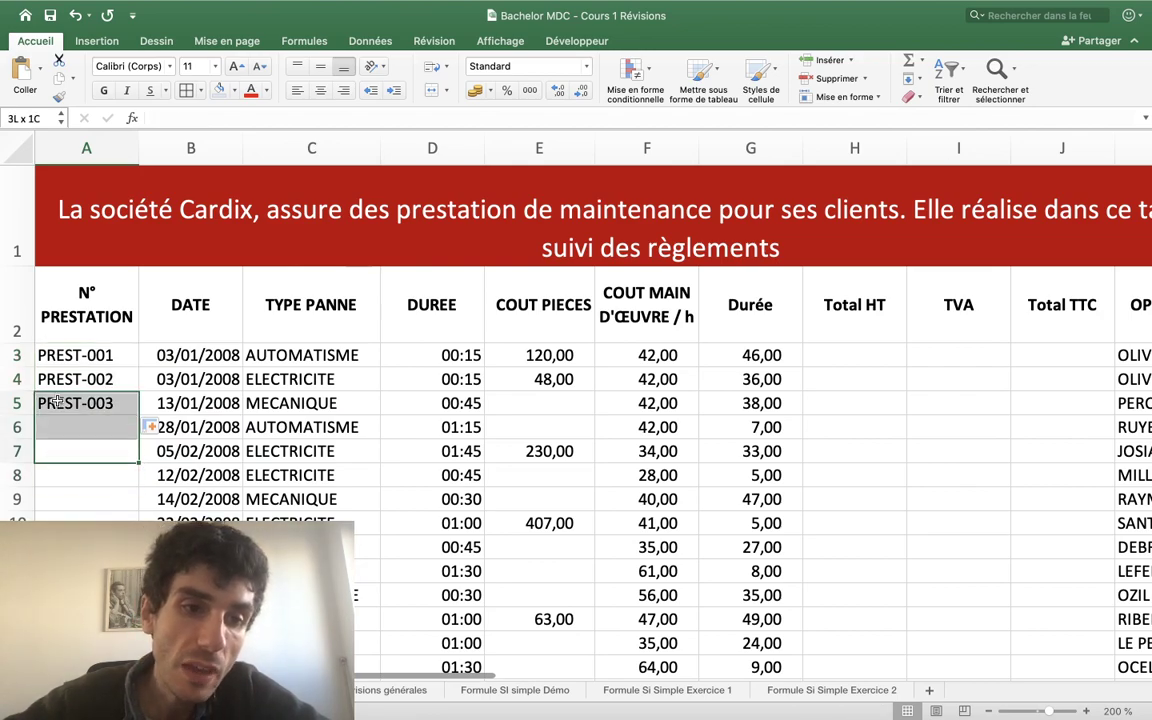
left_click(105, 385)
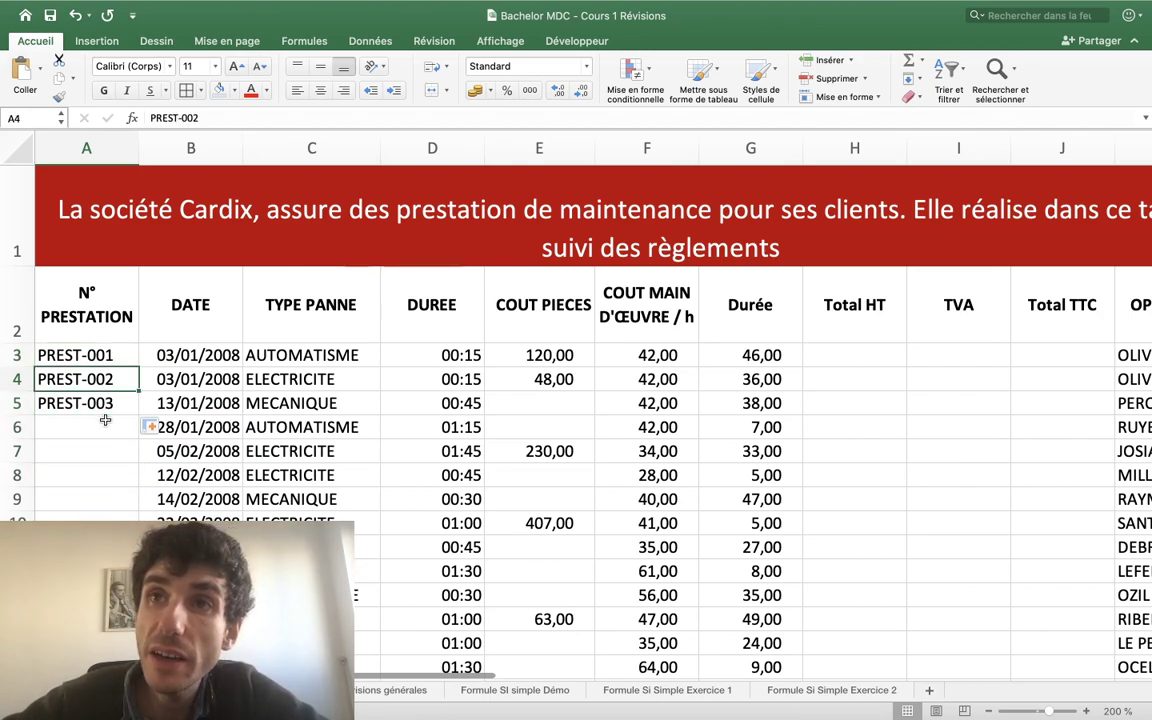
mouse_move(105, 427)
left_mouse_down()
mouse_move(100, 643)
mouse_move(190, 650)
mouse_move(148, 116)
mouse_move(131, 229)
left_mouse_up()
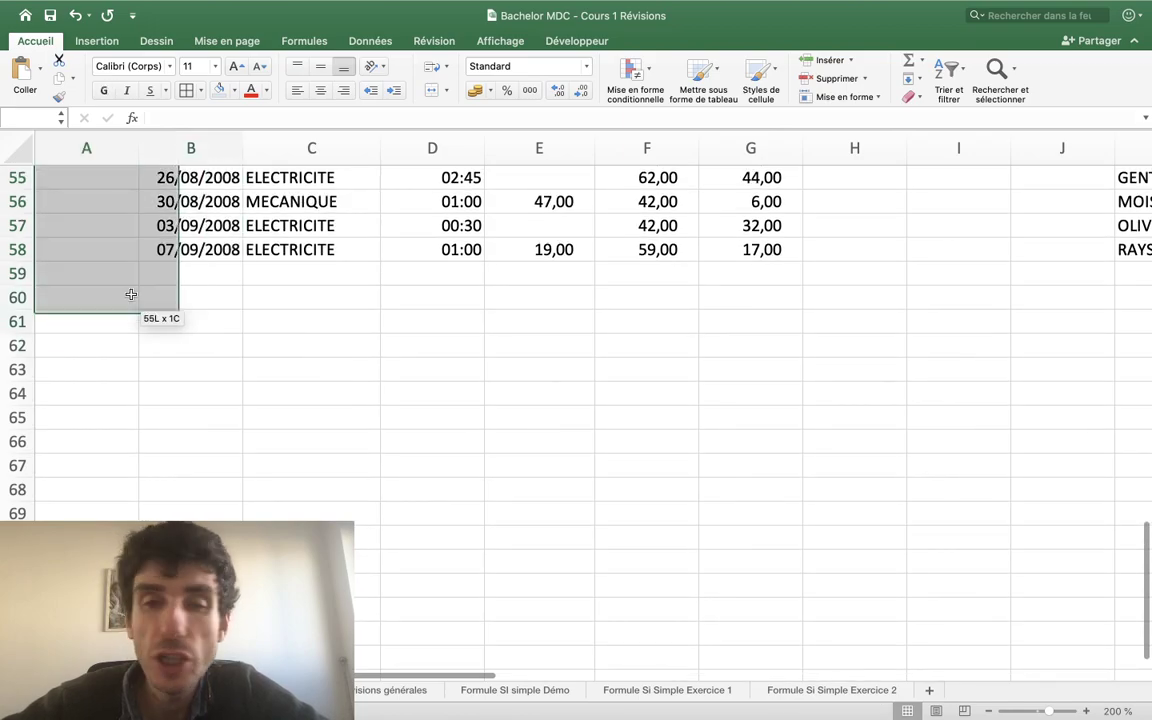
left_click_drag(140, 297, 100, 246)
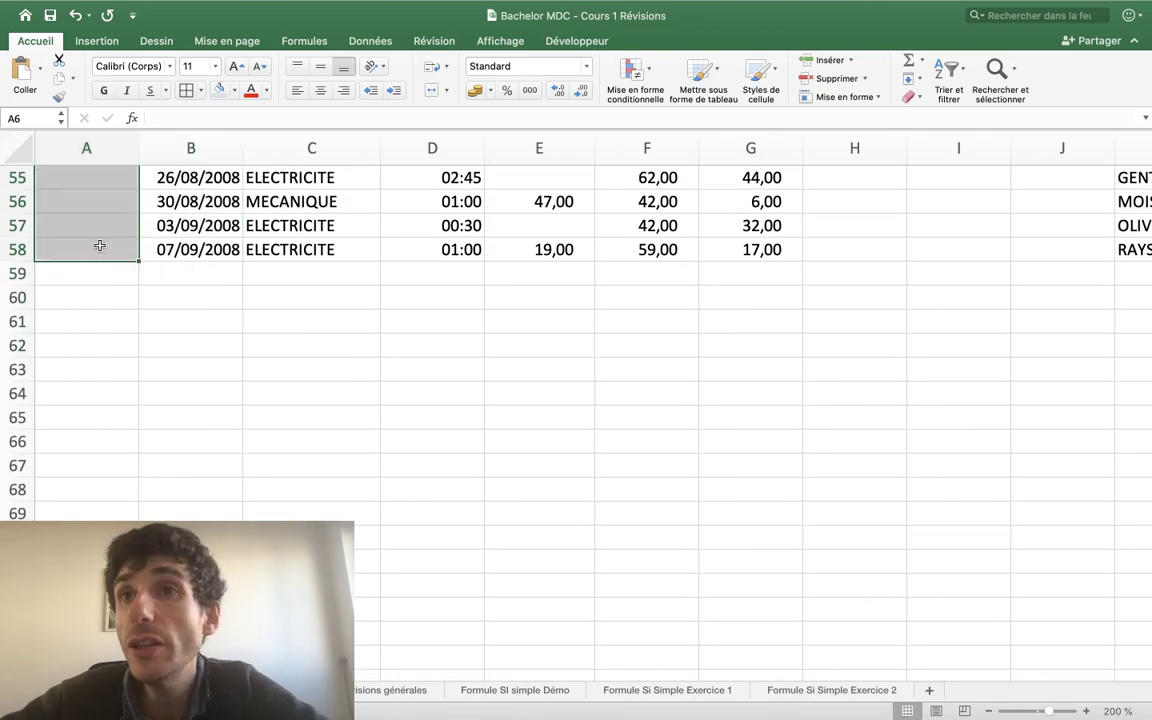
scroll(100, 246, "up", 15)
left_click(96, 370)
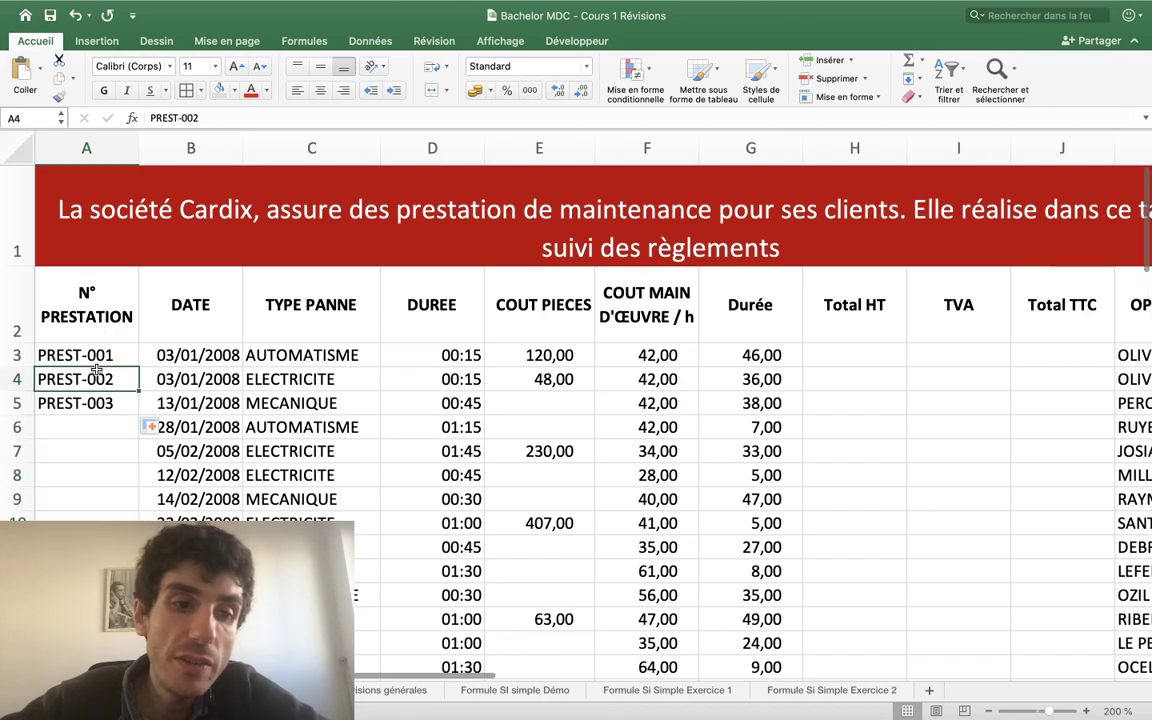
left_click_drag(96, 388, 98, 405)
key("Delete")
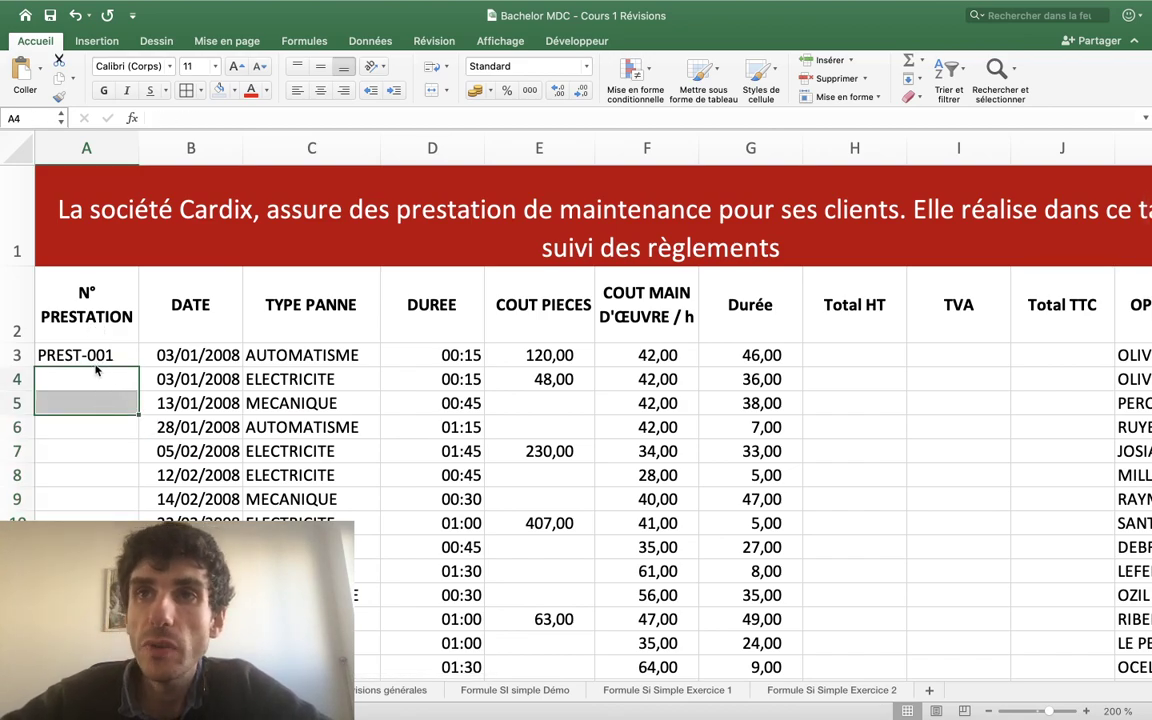
left_click(96, 362)
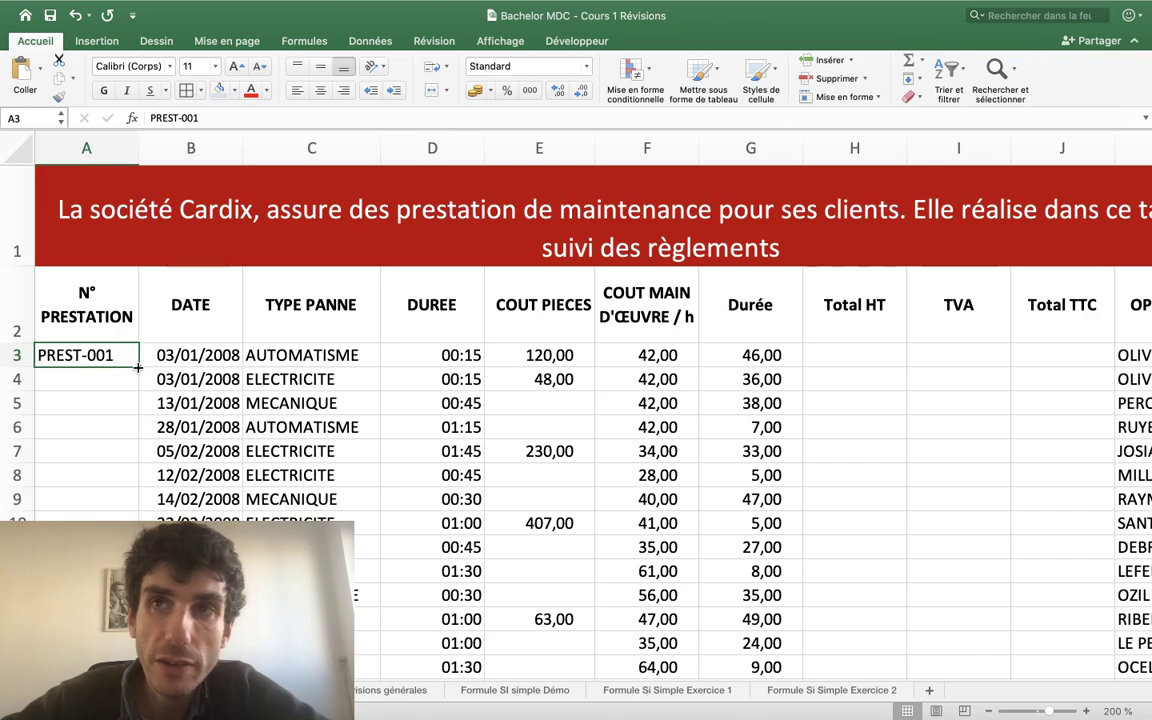
- Auto-fill A3's series down column A to PREST-056 in row 58
double_click(138, 367)
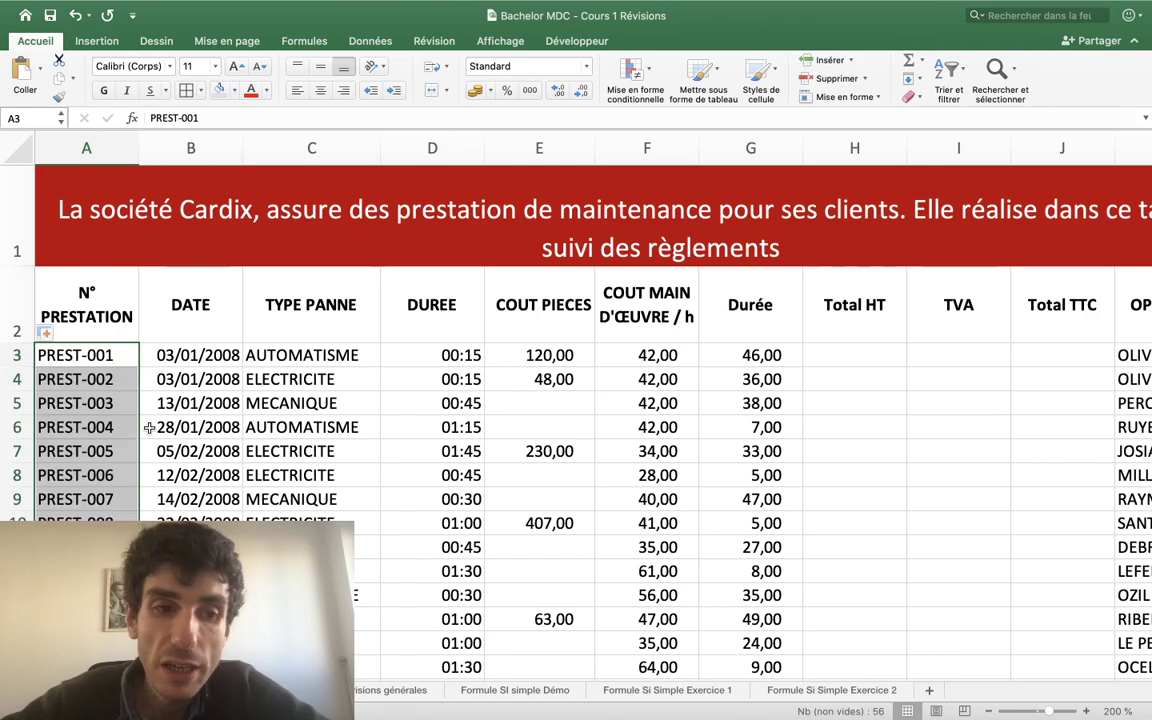
scroll(148, 427, "down", 1)
scroll(150, 433, "down", 2)
scroll(154, 445, "down", 5)
scroll(160, 458, "down", 5)
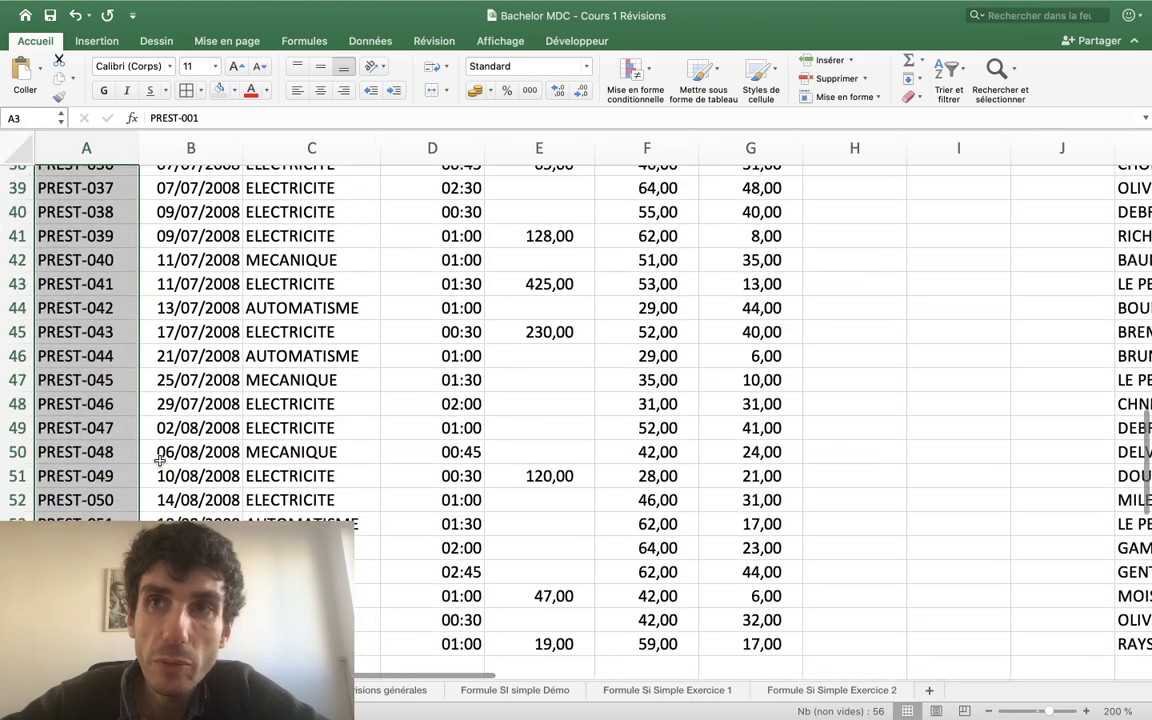
scroll(160, 459, "down", 5)
scroll(160, 459, "down", 1)
scroll(160, 459, "up", 3)
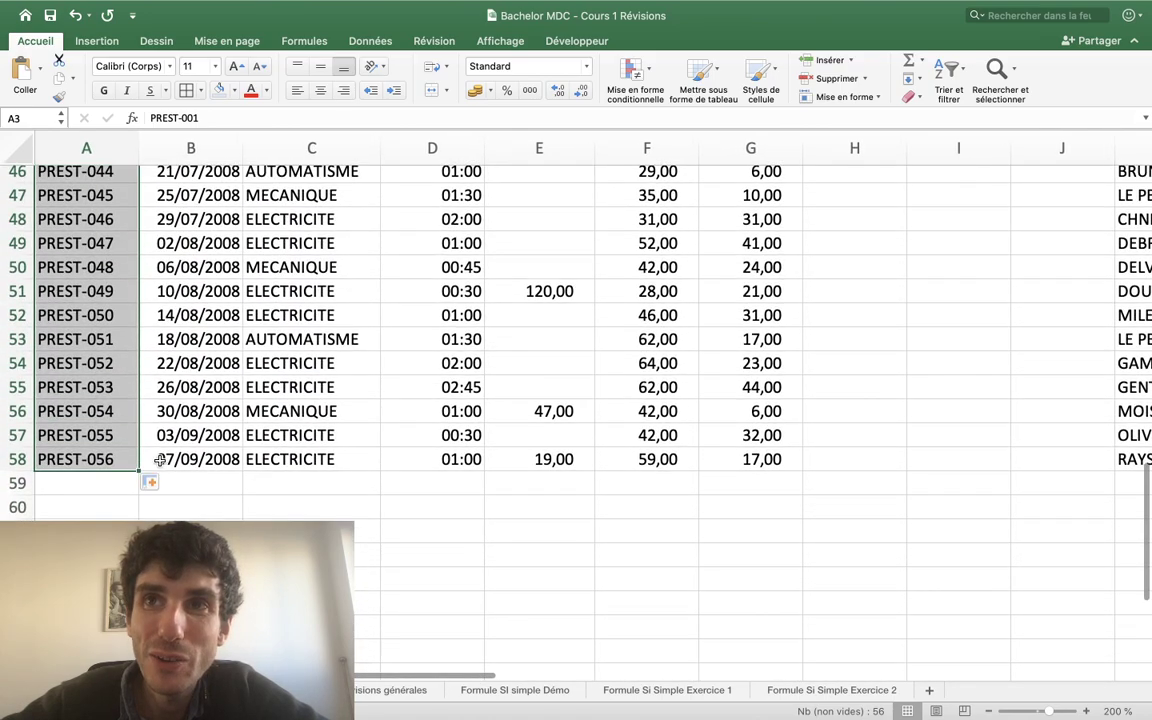
scroll(160, 459, "up", 1)
scroll(160, 462, "up", 3)
scroll(120, 440, "up", 10)
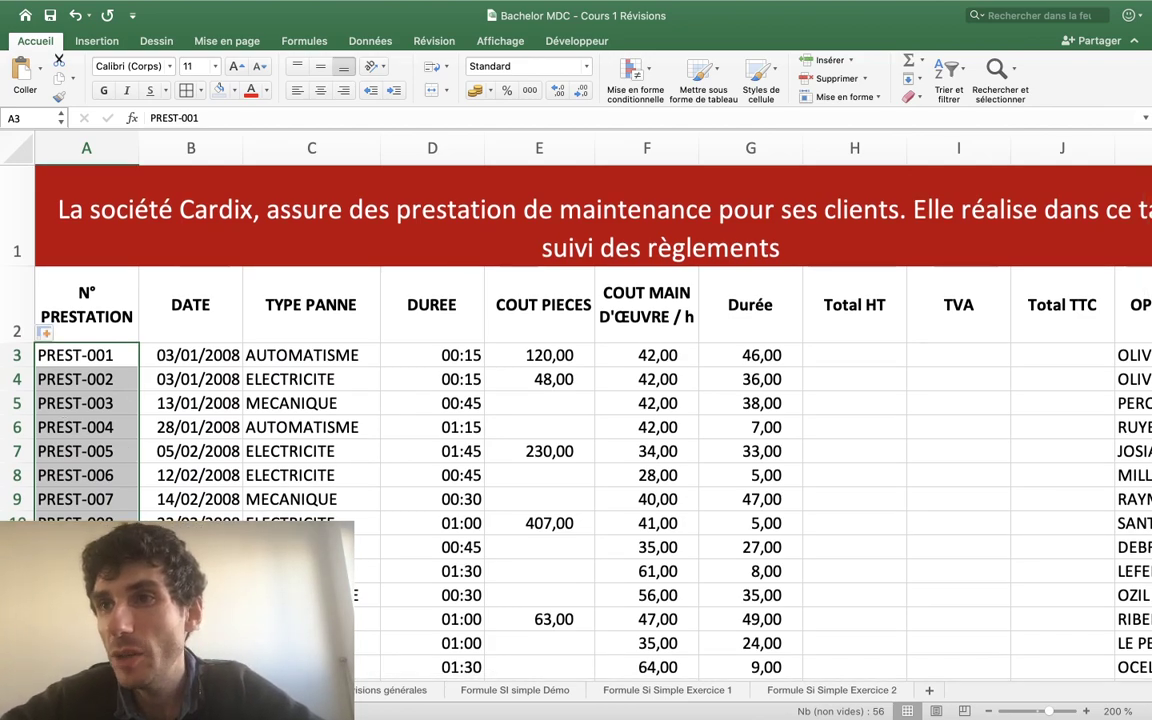
- Check the numbering by selecting from A3 down to the last filled row
left_click(86, 355)
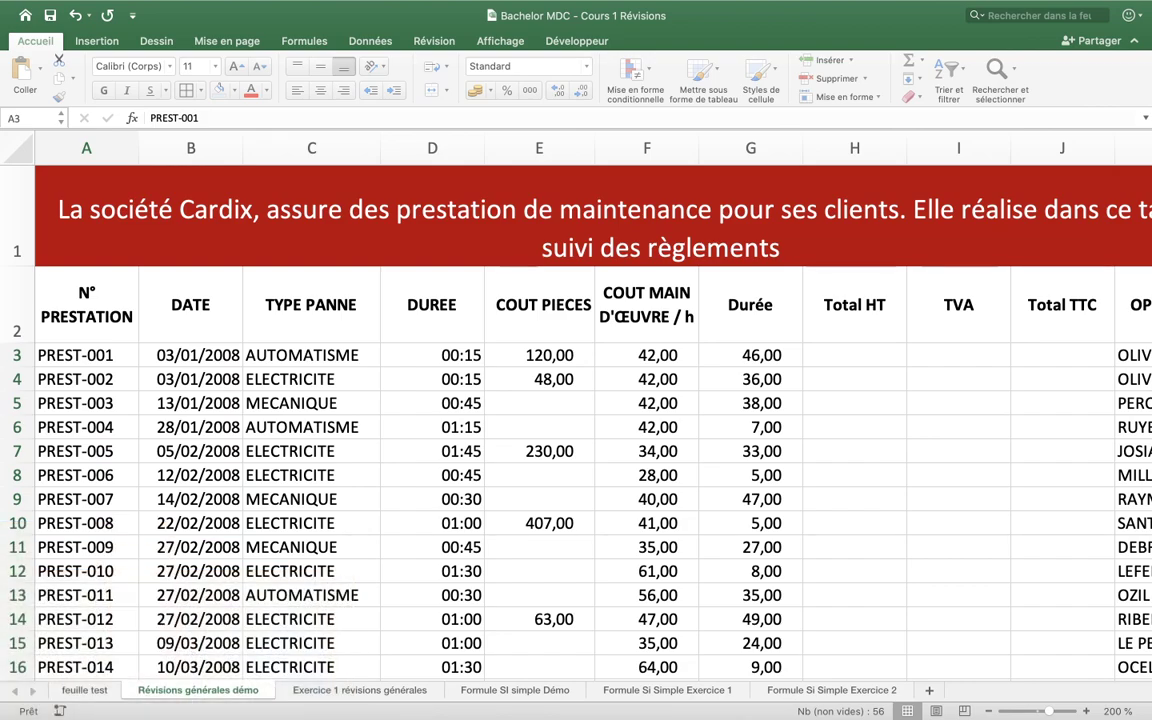
scroll(287, 492, "down", 3)
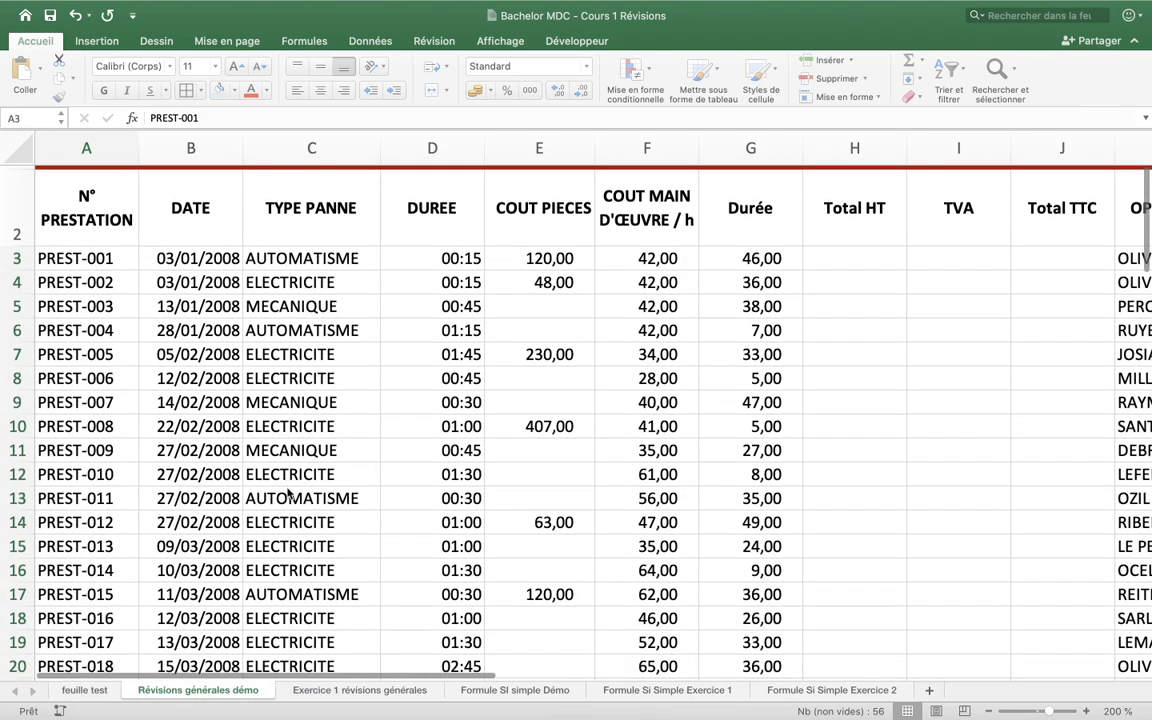
scroll(287, 492, "down", 2)
key("ctrl+shift+Down")
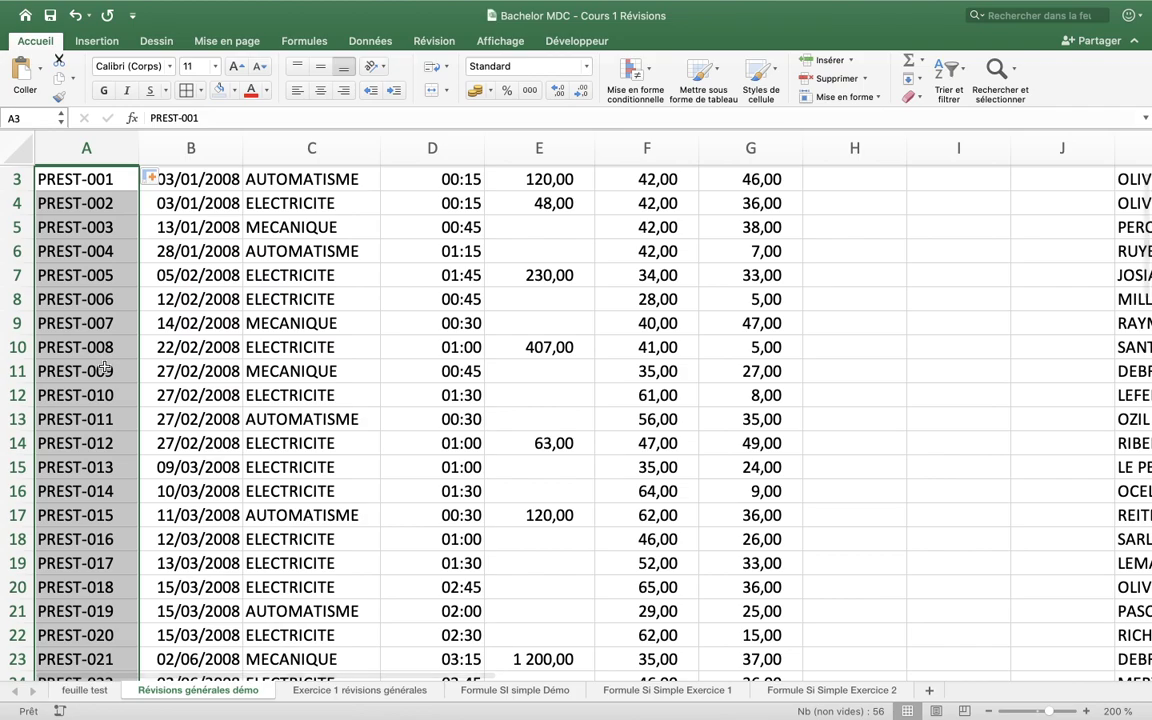
scroll(104, 366, "down", 5)
scroll(104, 366, "up", 5)
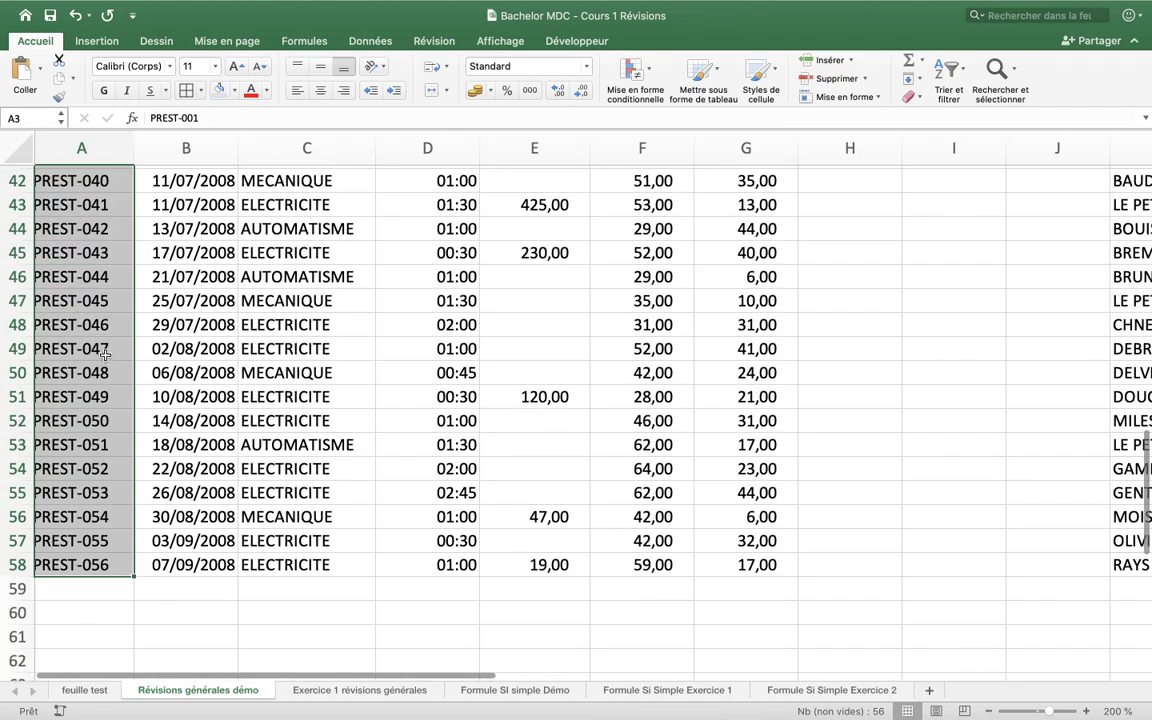
left_click(101, 362)
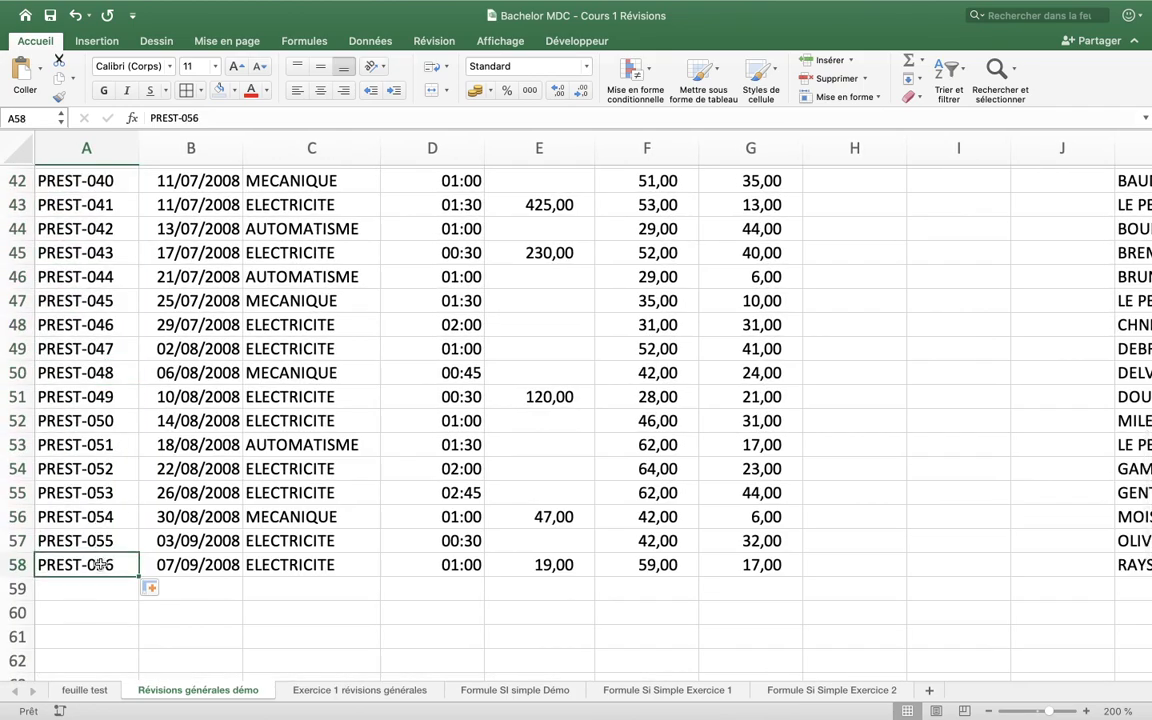
scroll(101, 564, "up", 2)
scroll(101, 564, "up", 10)
scroll(101, 564, "down", 1)
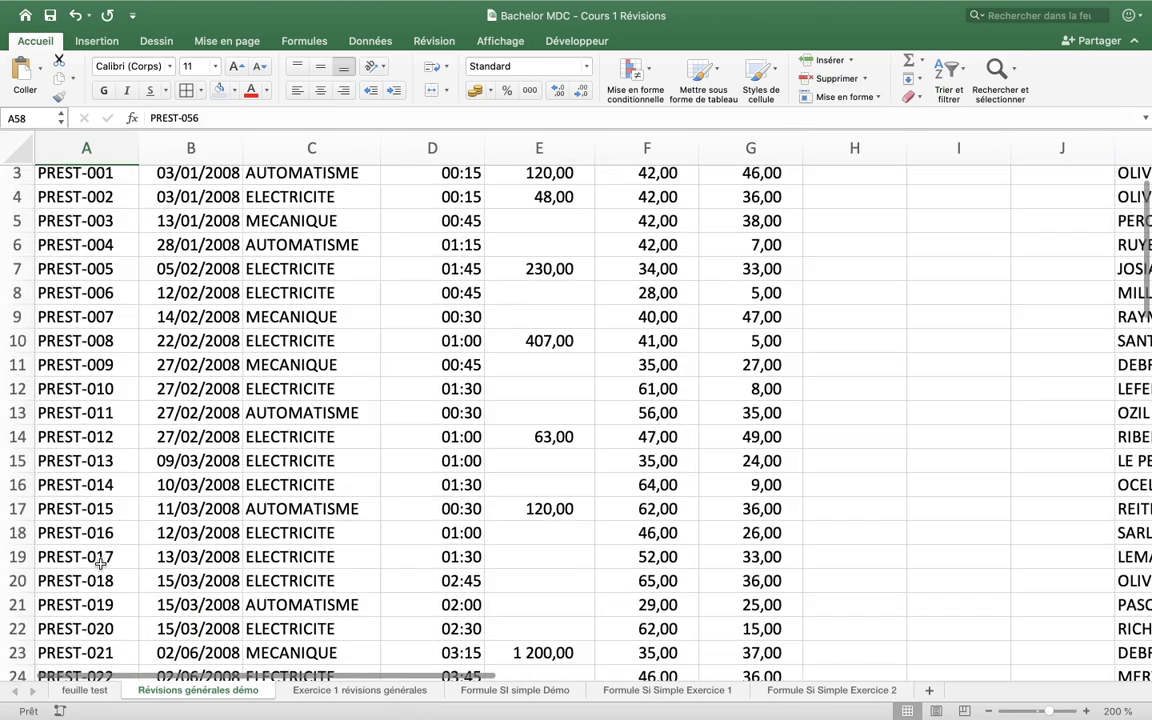
scroll(101, 564, "up", 2)
scroll(101, 564, "right", 2)
scroll(101, 564, "right", 5)
scroll(101, 564, "right", 5)
- Fill the Formules de base block O7:R13 with light blue
scroll(101, 564, "right", 2)
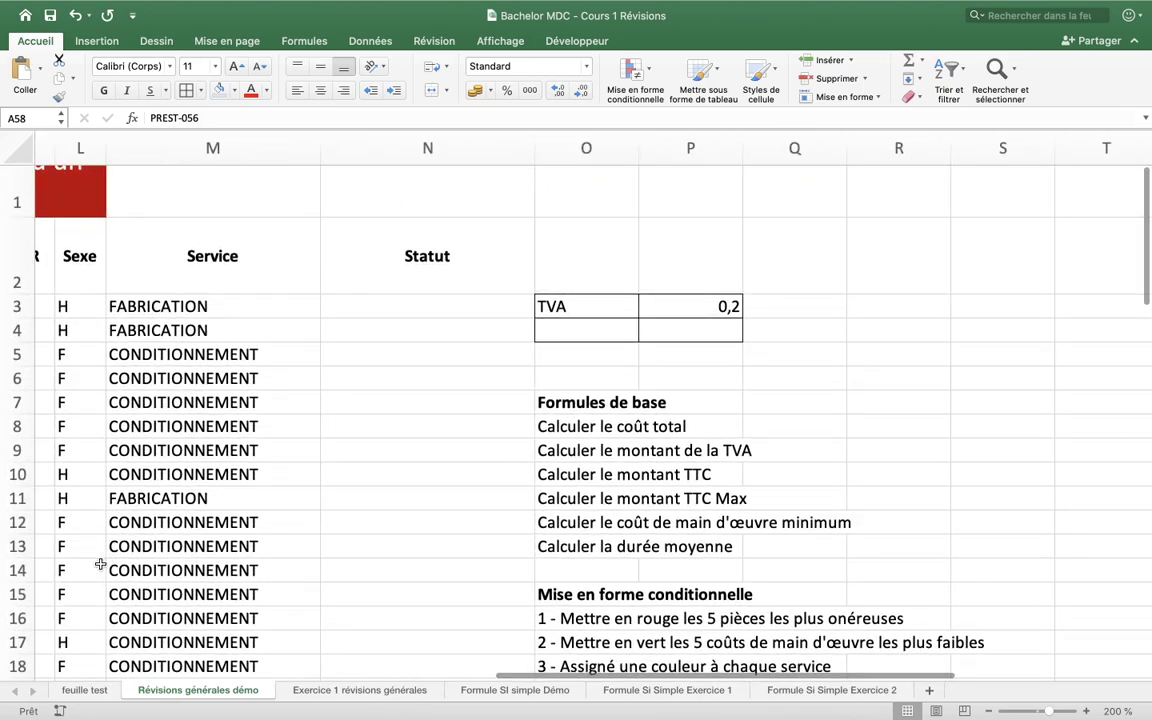
scroll(100, 564, "down", 5)
scroll(100, 564, "up", 5)
scroll(100, 564, "left", 1)
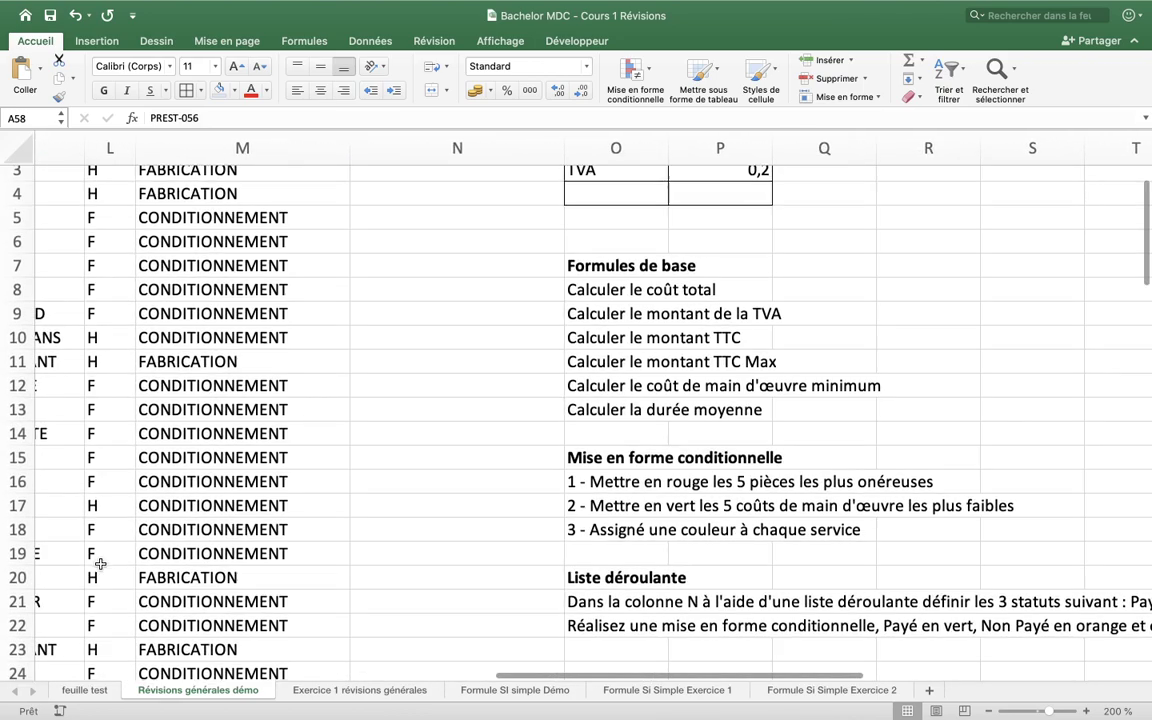
scroll(100, 564, "left", 8)
scroll(100, 564, "left", 5)
scroll(100, 564, "up", 1)
scroll(100, 564, "up", 2)
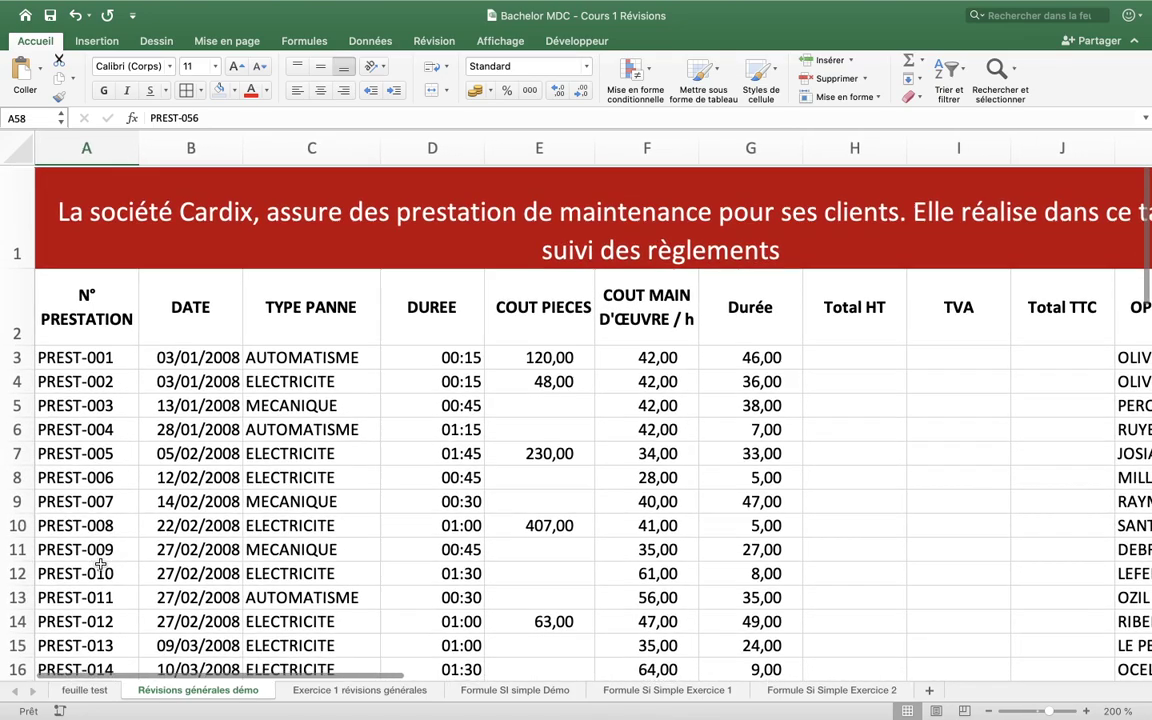
scroll(100, 564, "right", 1)
scroll(100, 564, "left", 1)
scroll(100, 564, "right", 5)
scroll(100, 564, "right", 2)
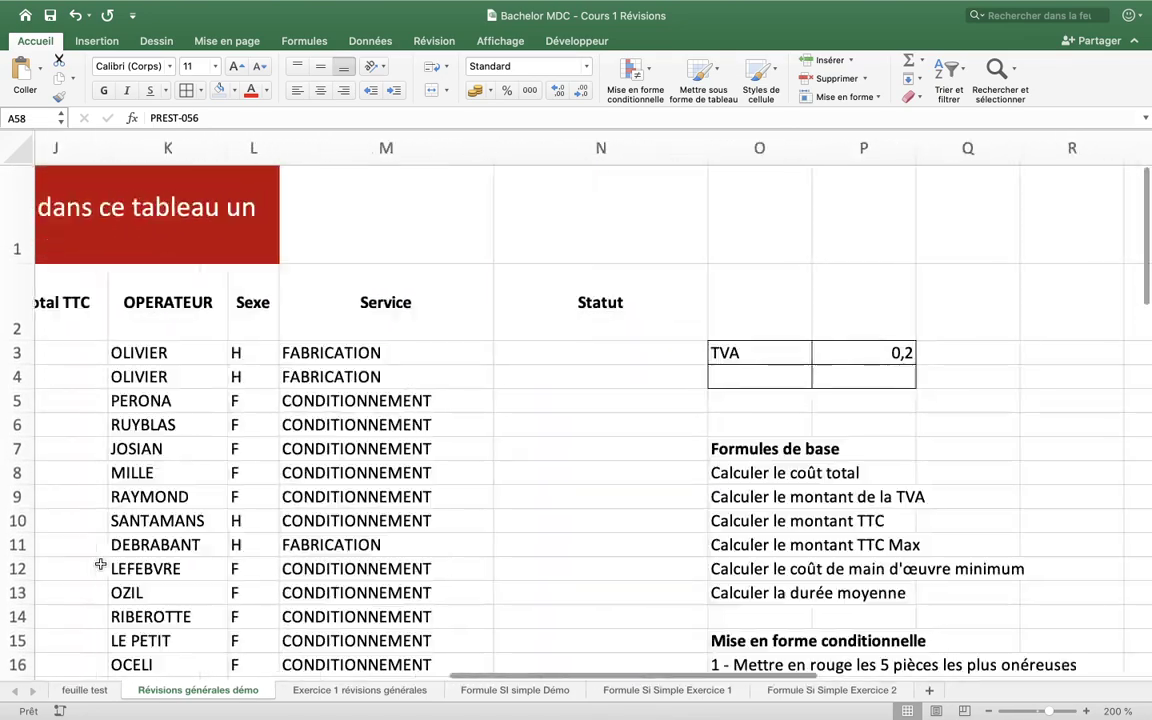
scroll(100, 564, "left", 1)
scroll(100, 564, "left", 2)
scroll(100, 564, "right", 2)
scroll(100, 564, "down", 1)
scroll(100, 564, "left", 6)
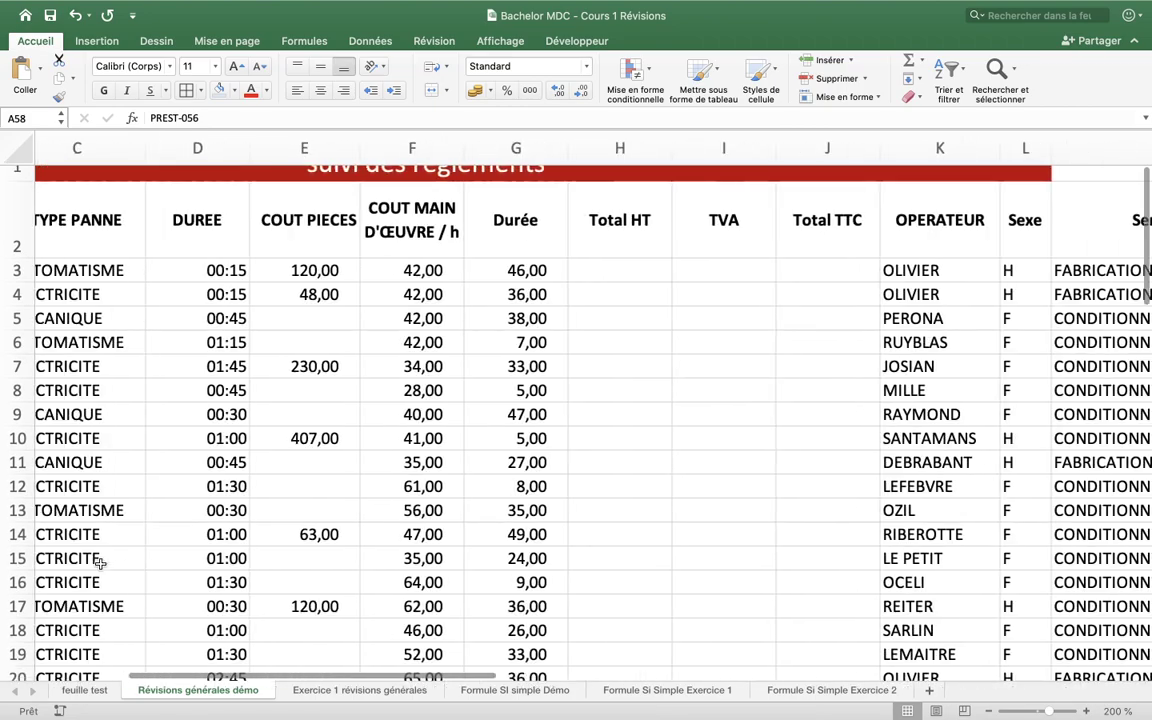
scroll(100, 564, "left", 1)
scroll(100, 564, "down", 1)
scroll(100, 564, "left", 1)
scroll(100, 564, "right", 3)
scroll(100, 564, "right", 3)
scroll(100, 564, "down", 4)
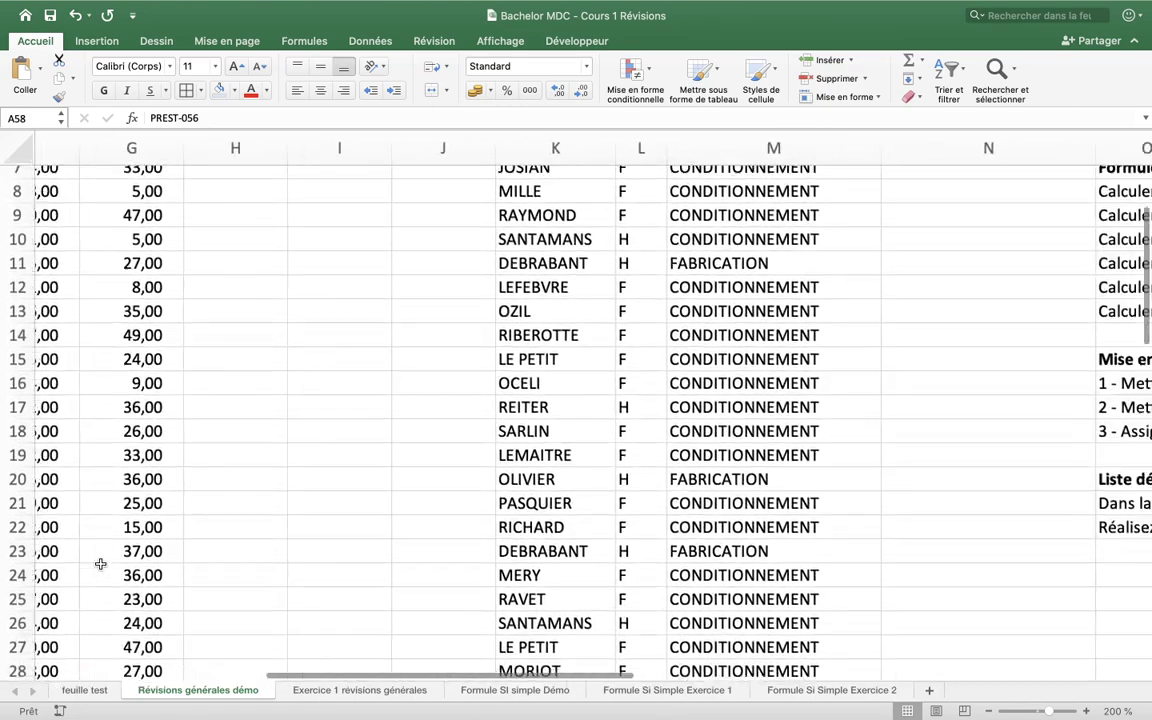
scroll(100, 564, "right", 5)
scroll(100, 564, "up", 5)
scroll(100, 564, "up", 3)
scroll(100, 564, "left", 1)
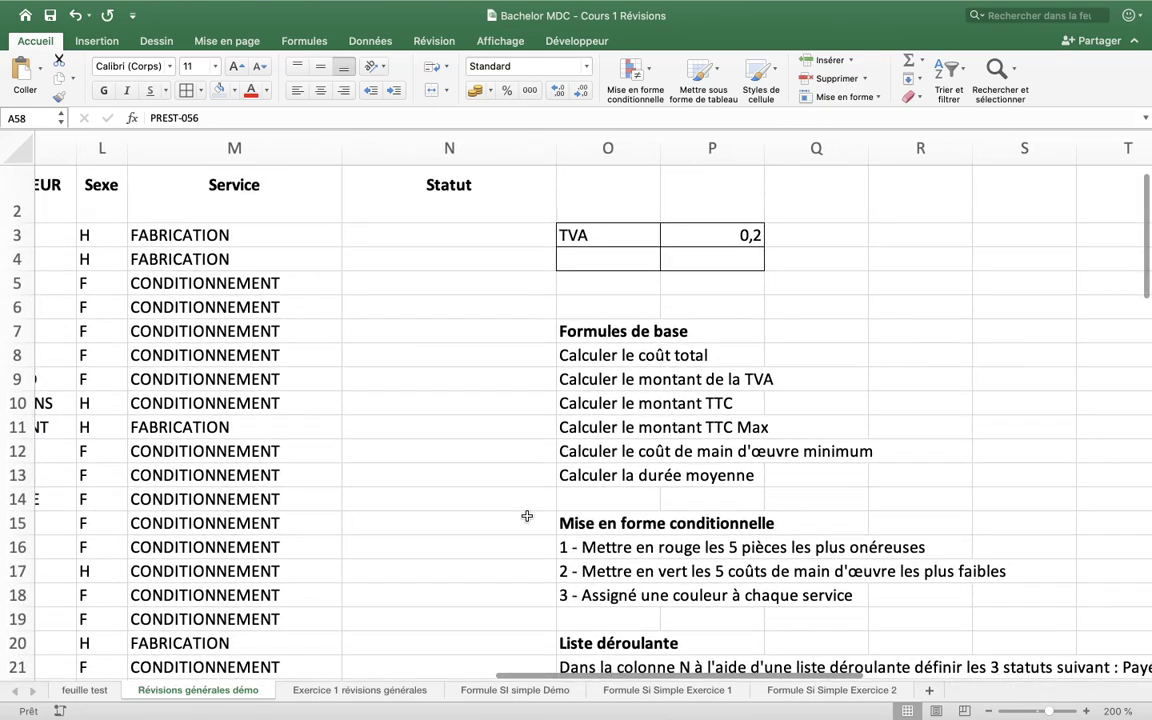
scroll(630, 460, "down", 3)
scroll(630, 460, "left", 1)
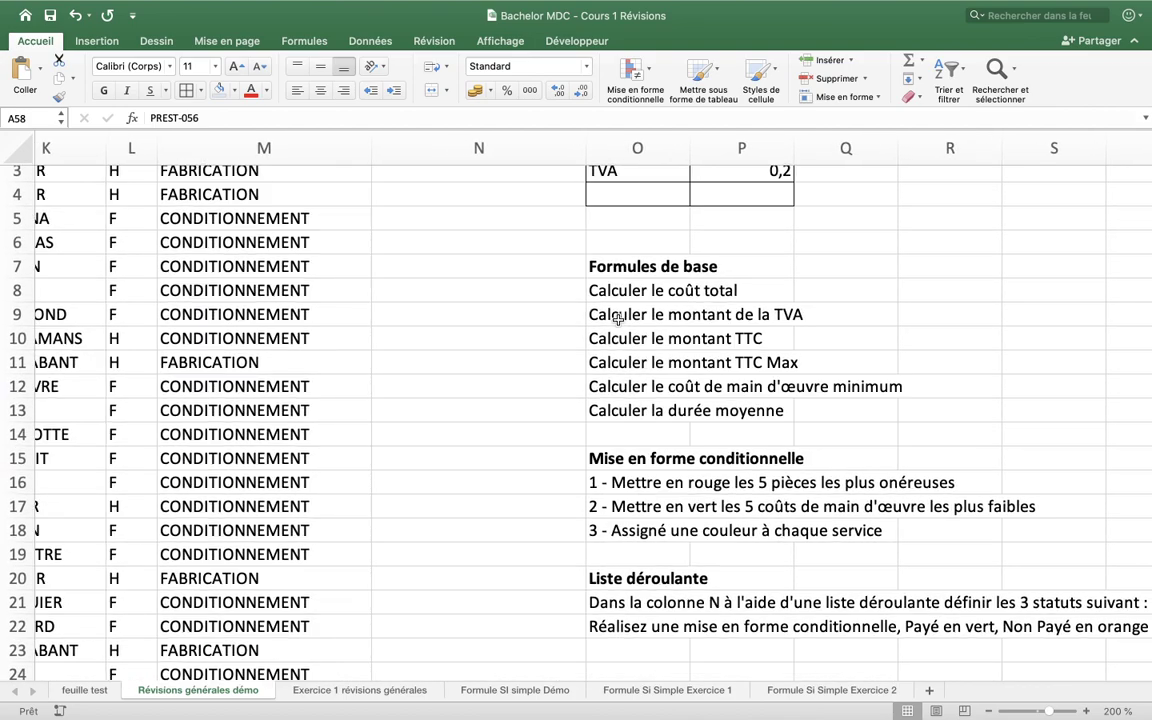
mouse_move(593, 268)
left_mouse_down()
mouse_move(835, 410)
mouse_move(960, 416)
left_mouse_up()
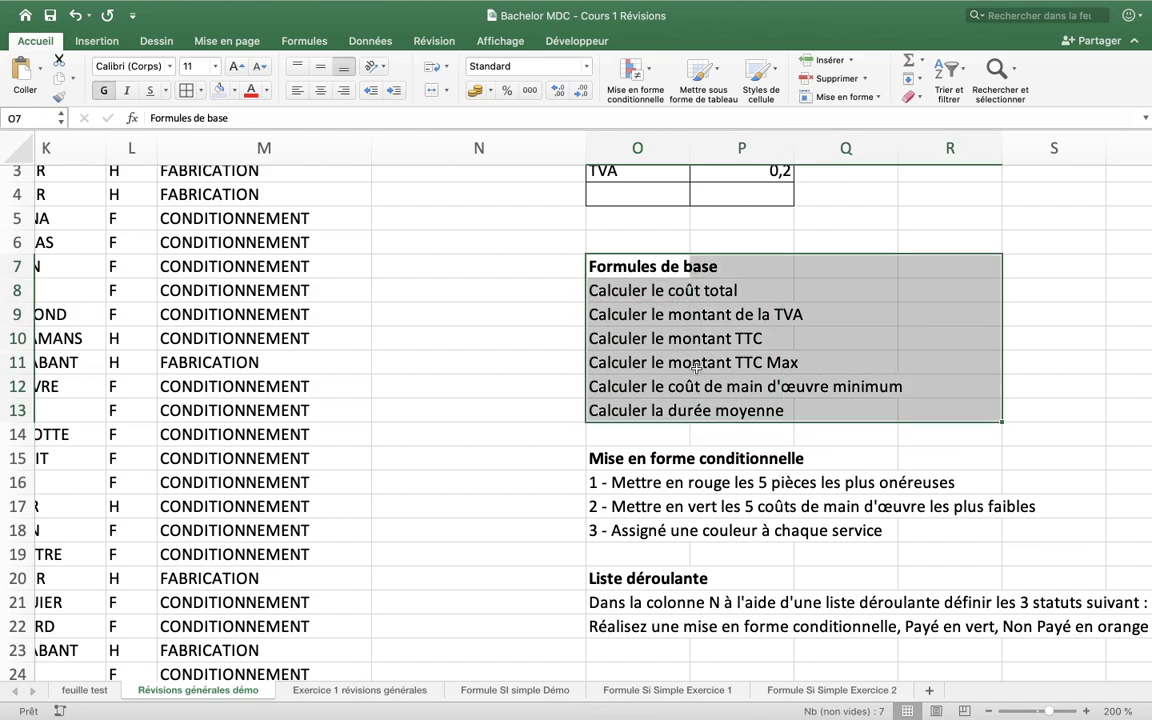
left_click(233, 91)
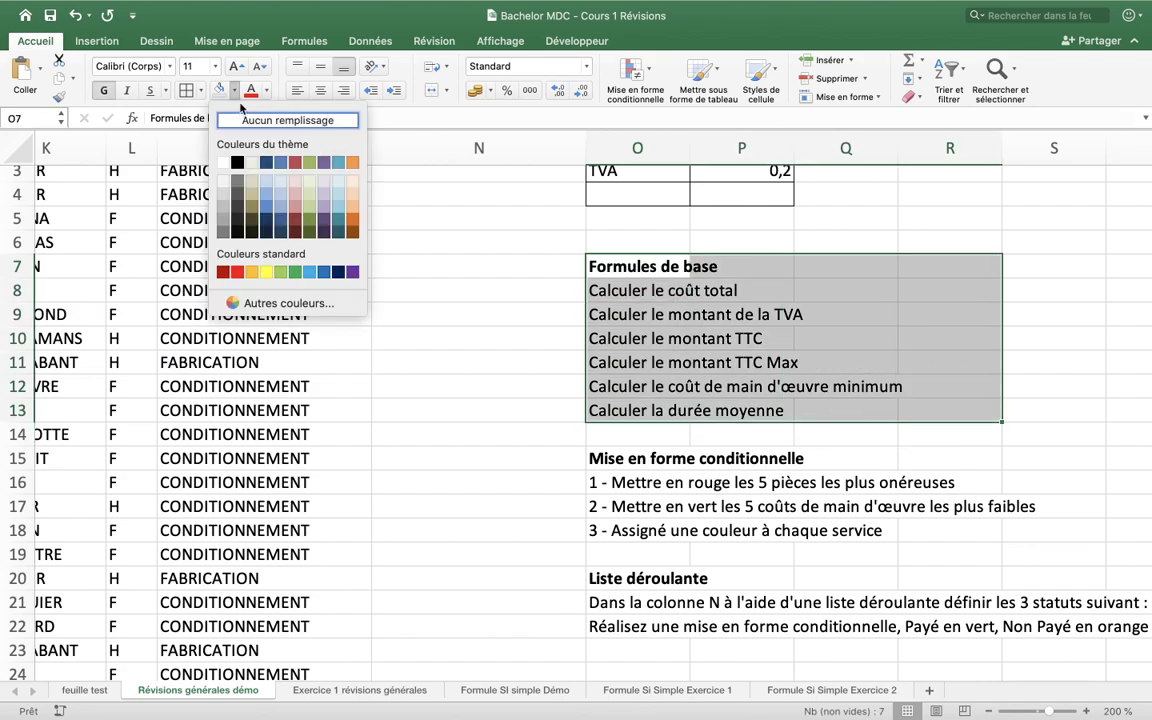
left_click(284, 181)
left_click(950, 338)
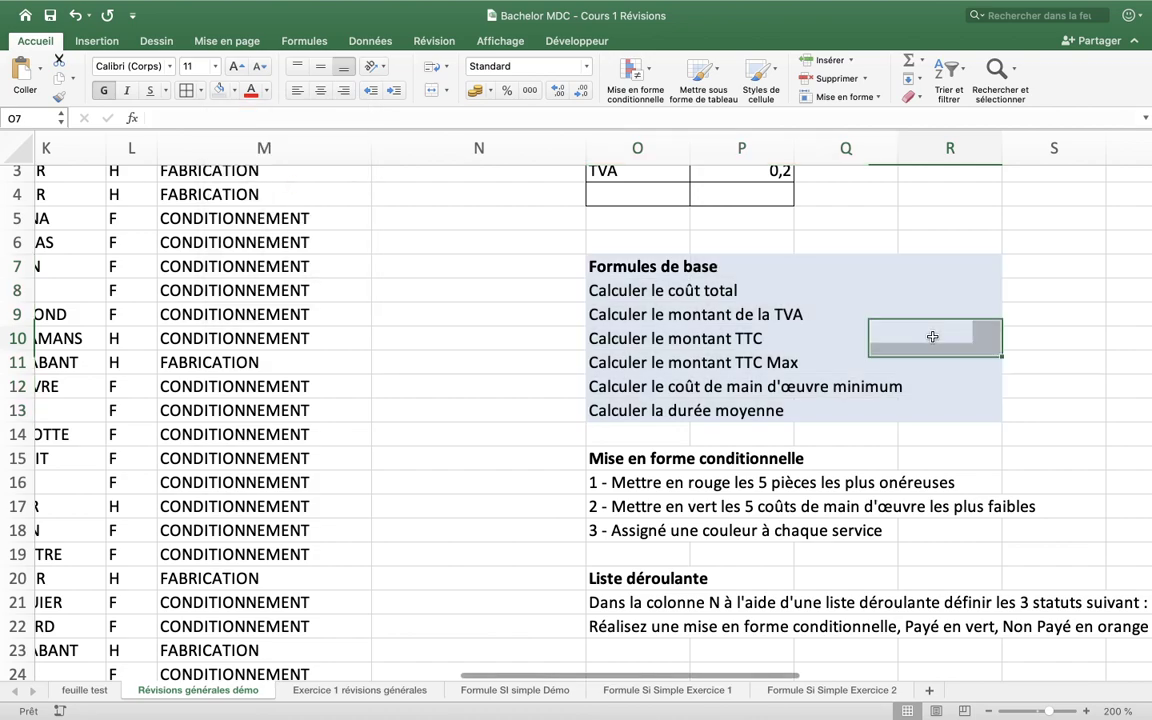
scroll(733, 309, "up", 1)
scroll(733, 309, "left", 1)
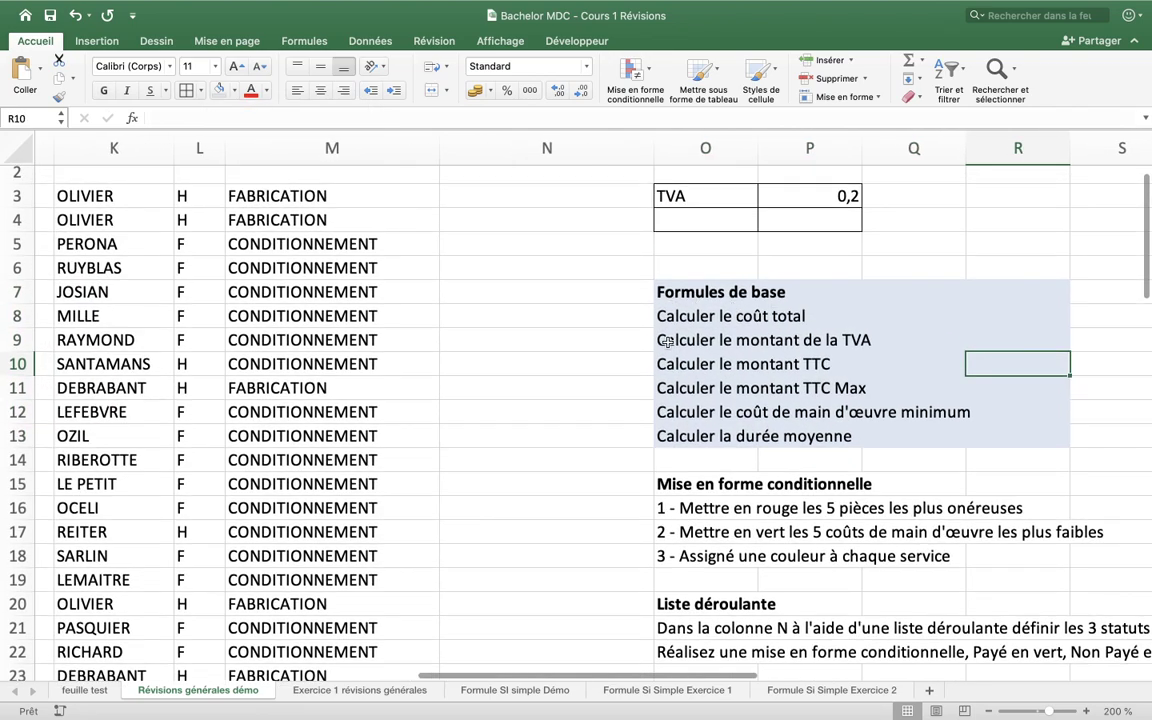
scroll(715, 305, "left", 5)
scroll(710, 309, "up", 1)
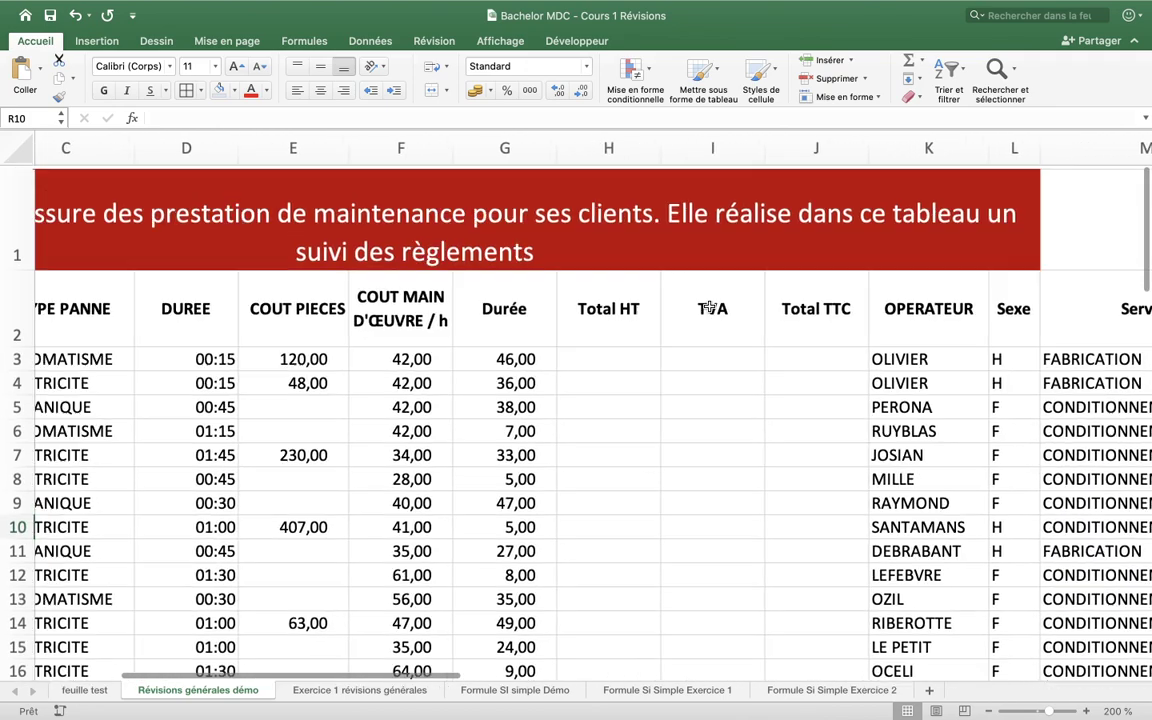
left_click(600, 355)
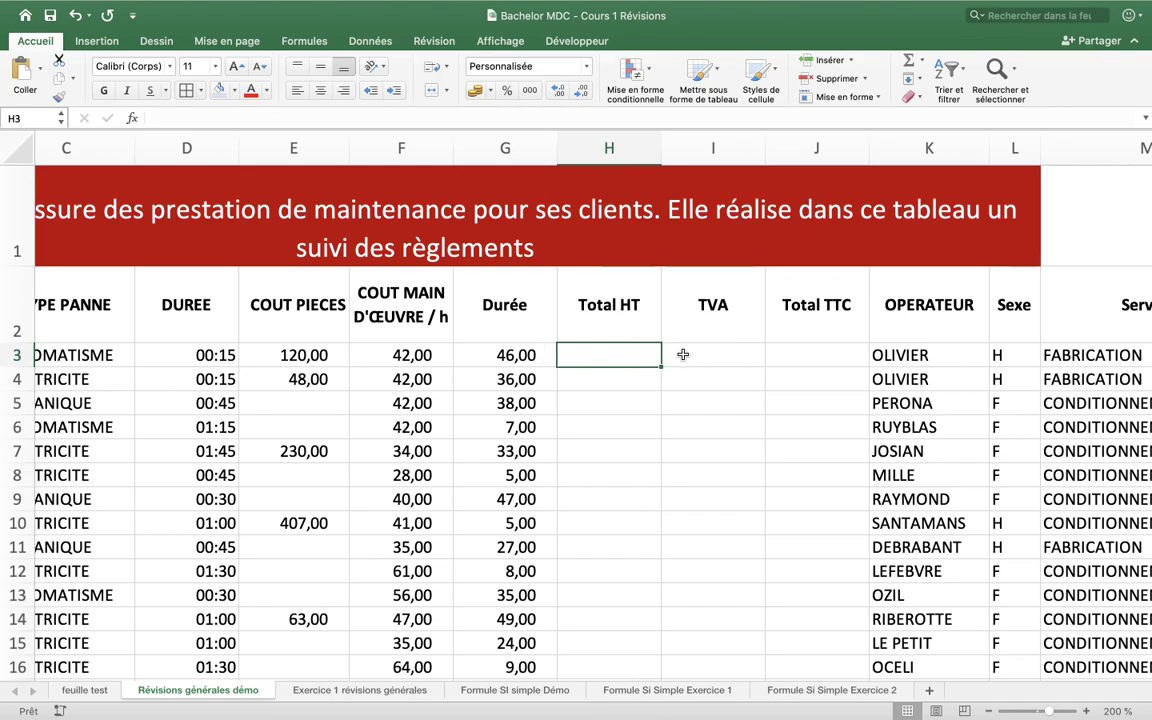
scroll(681, 355, "left", 3)
scroll(683, 354, "left", 3)
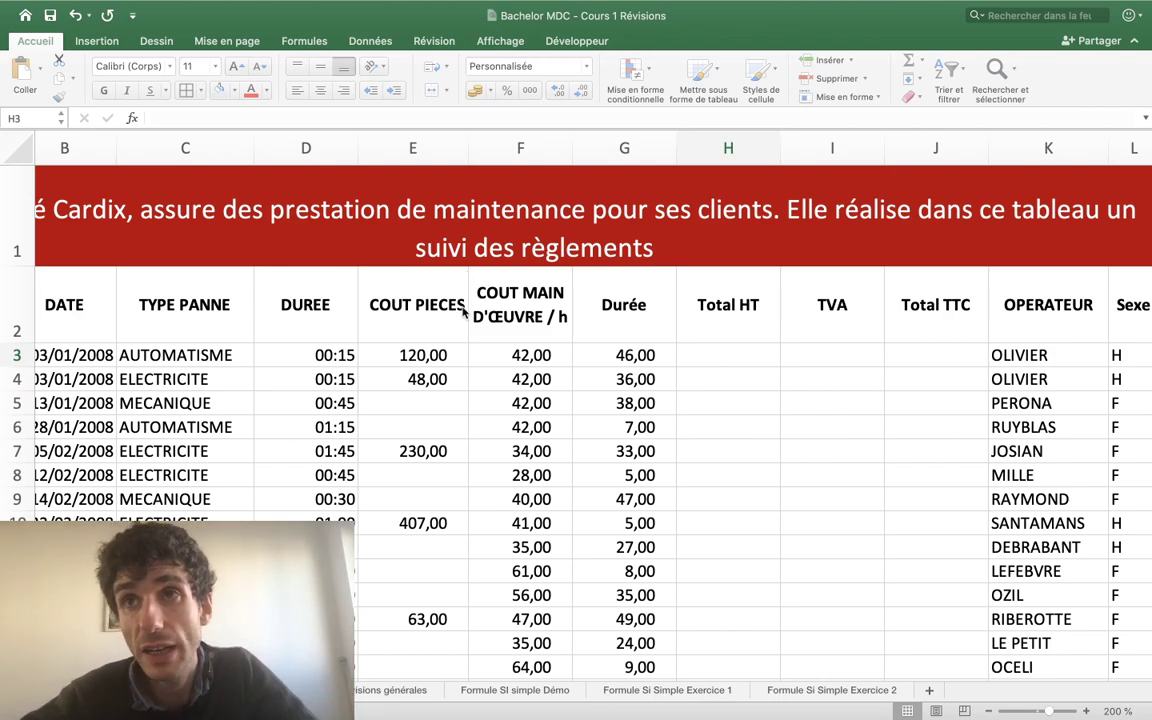
scroll(463, 313, "up", 3)
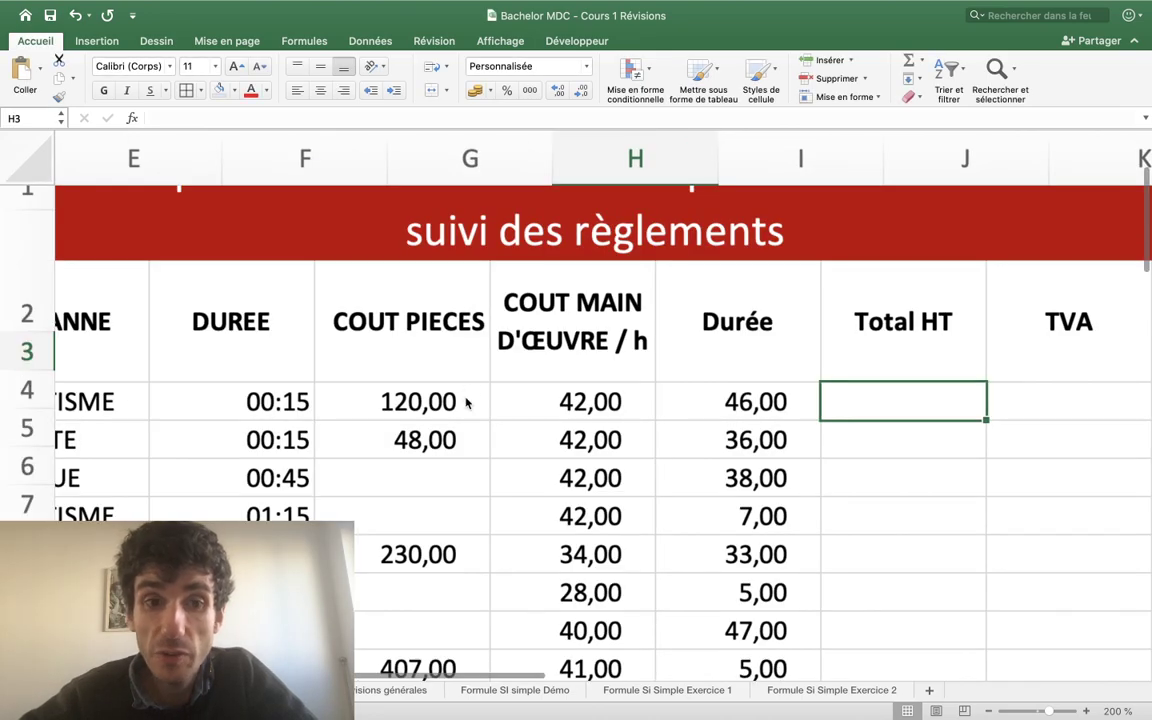
scroll(450, 360, "up", 3)
scroll(443, 363, "down", 3)
scroll(443, 363, "down", 1)
scroll(443, 363, "up", 2)
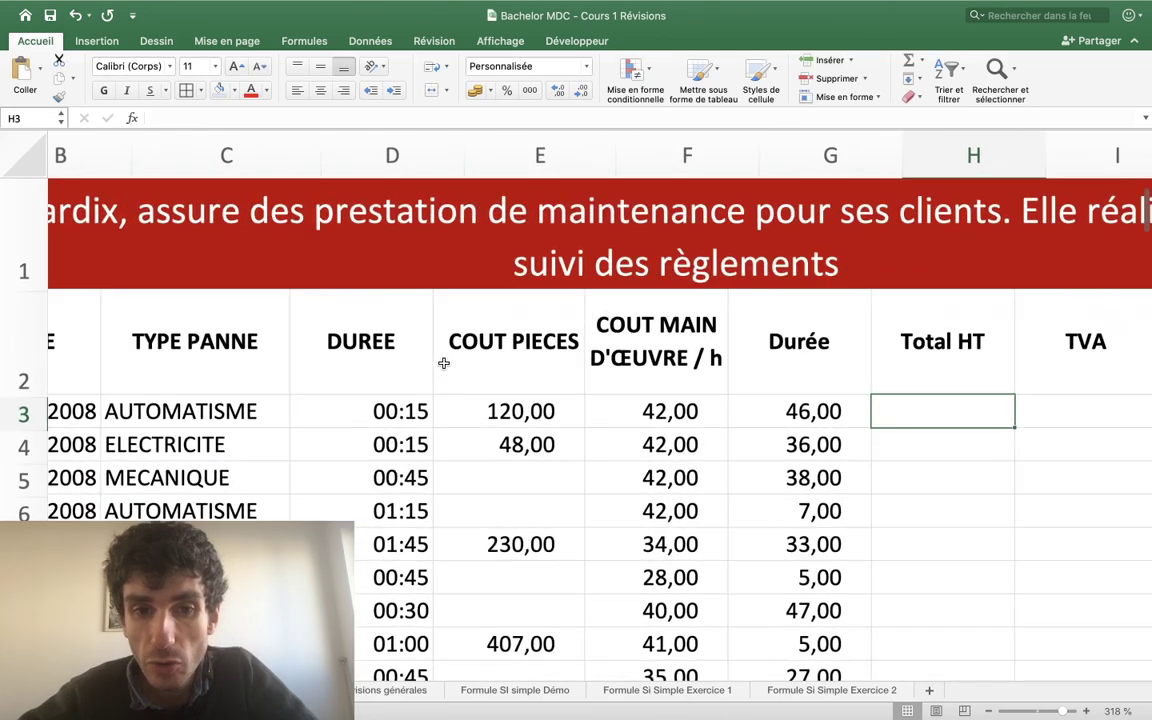
scroll(443, 363, "up", 2)
scroll(443, 363, "down", 3)
scroll(443, 363, "up", 1)
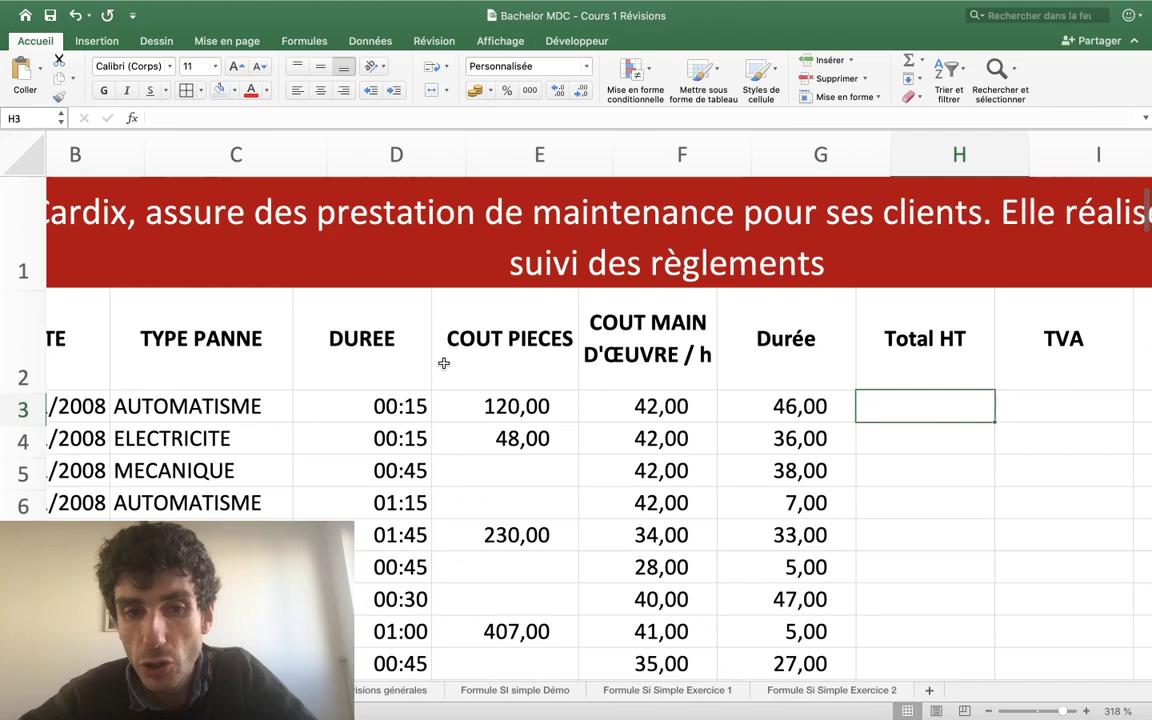
scroll(445, 366, "up", 1)
scroll(500, 400, "right", 2)
scroll(500, 400, "down", 1)
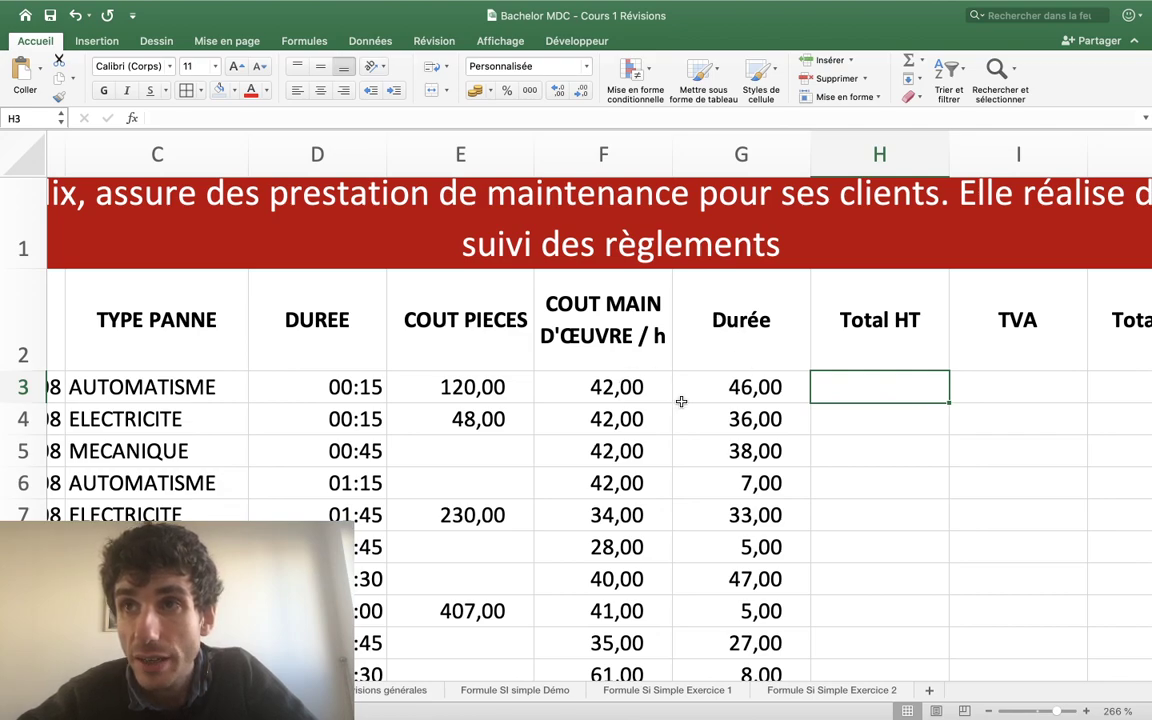
scroll(681, 401, "down", 2)
scroll(681, 401, "left", 1)
scroll(681, 401, "up", 1)
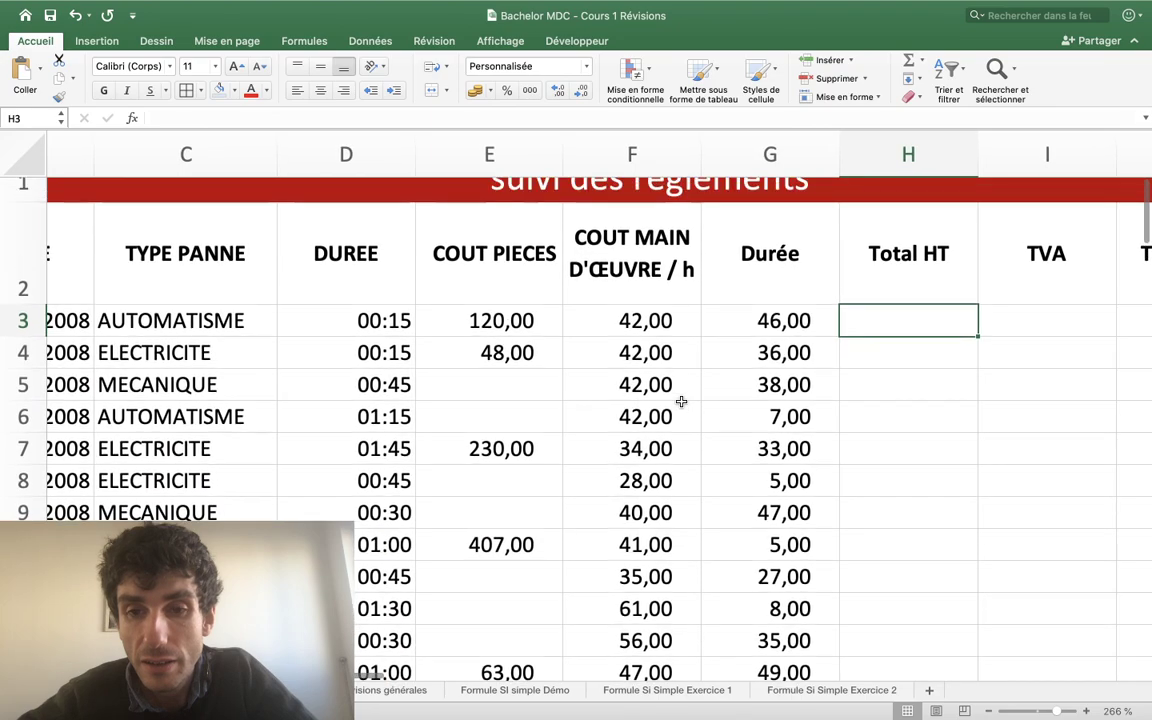
scroll(681, 401, "down", 1)
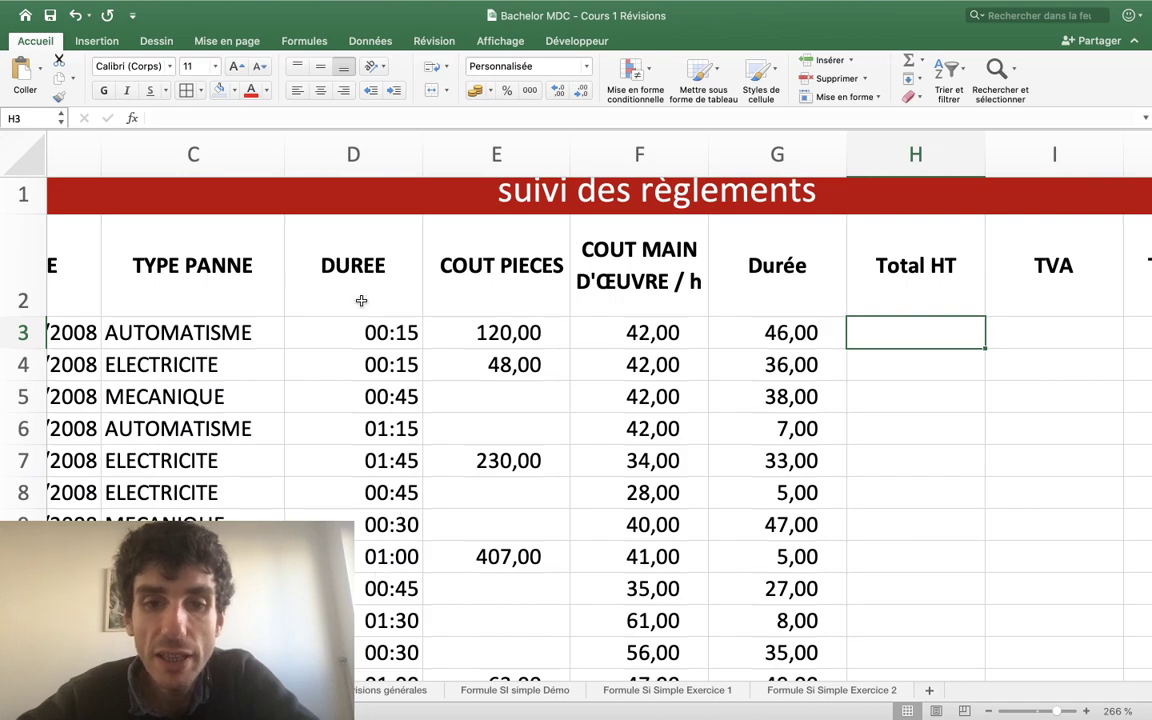
left_click(368, 341)
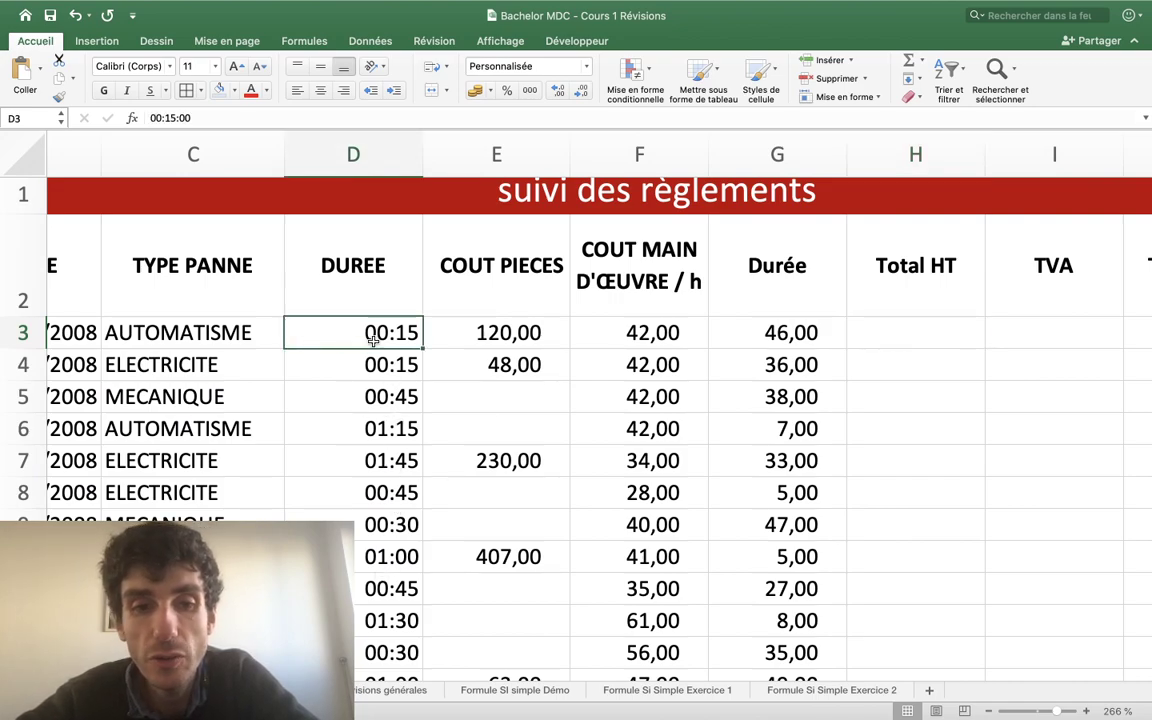
scroll(412, 487, "down", 3)
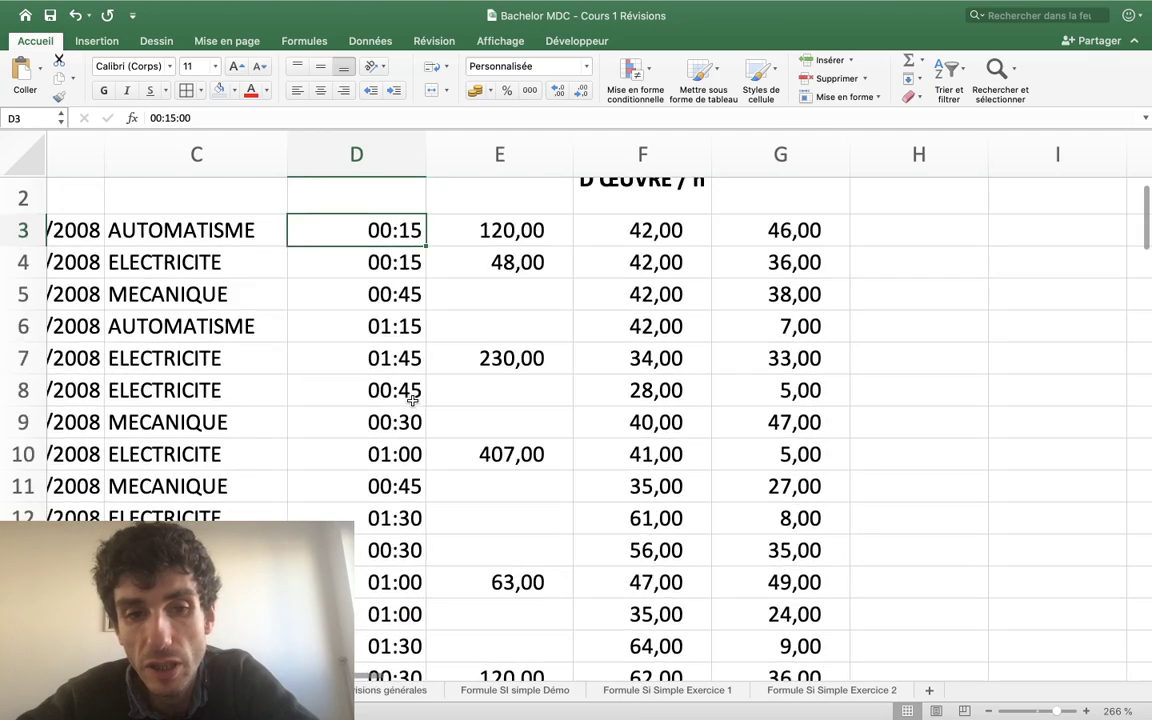
scroll(380, 400, "up", 5)
scroll(386, 481, "down", 3)
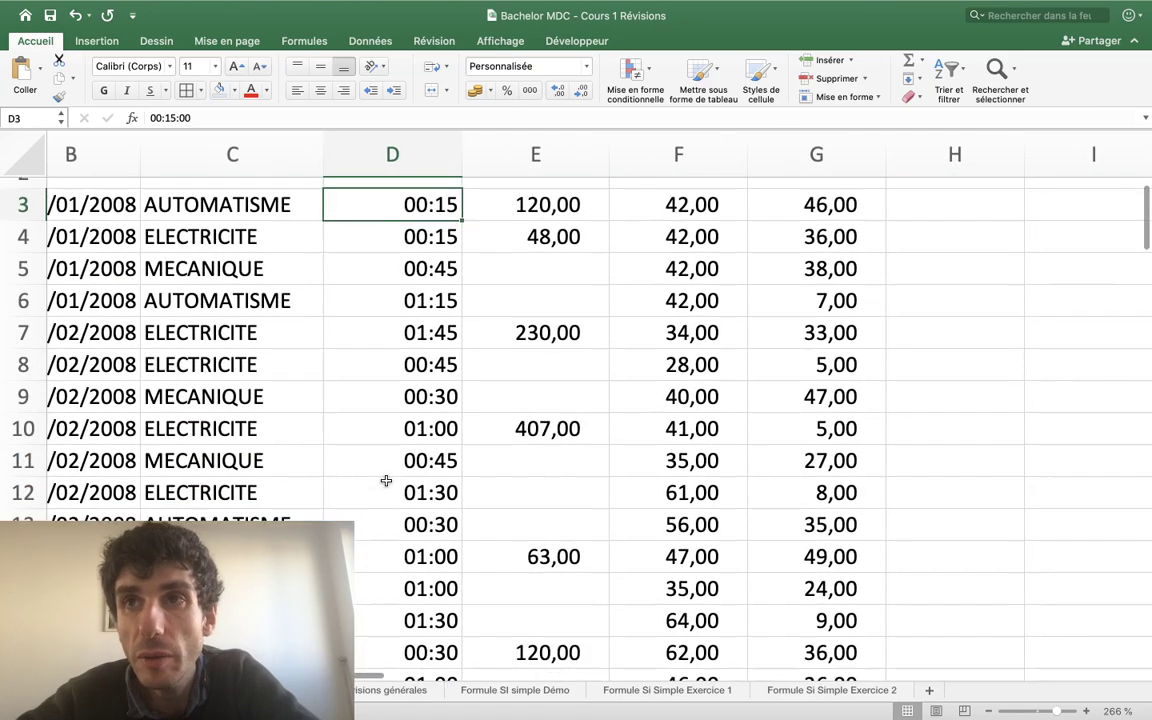
scroll(386, 481, "down", 3)
scroll(386, 481, "down", 4)
scroll(386, 481, "up", 10)
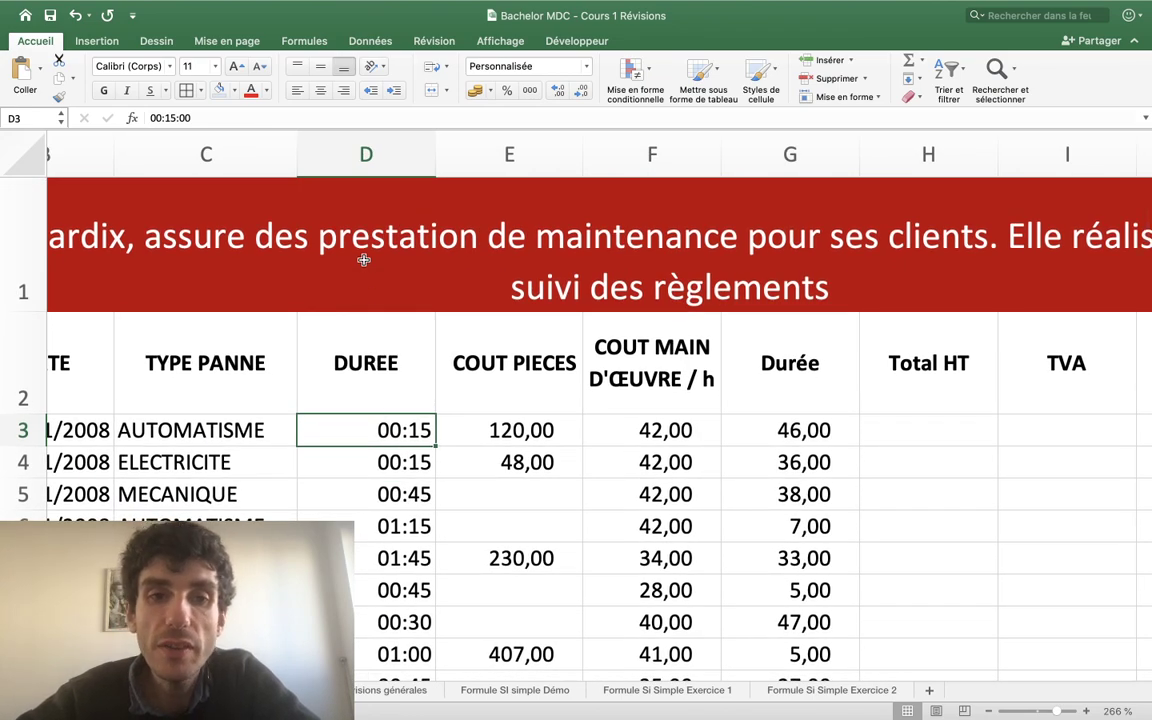
- Delete the DUREE column D through its header menu, then select G3
left_click(387, 152)
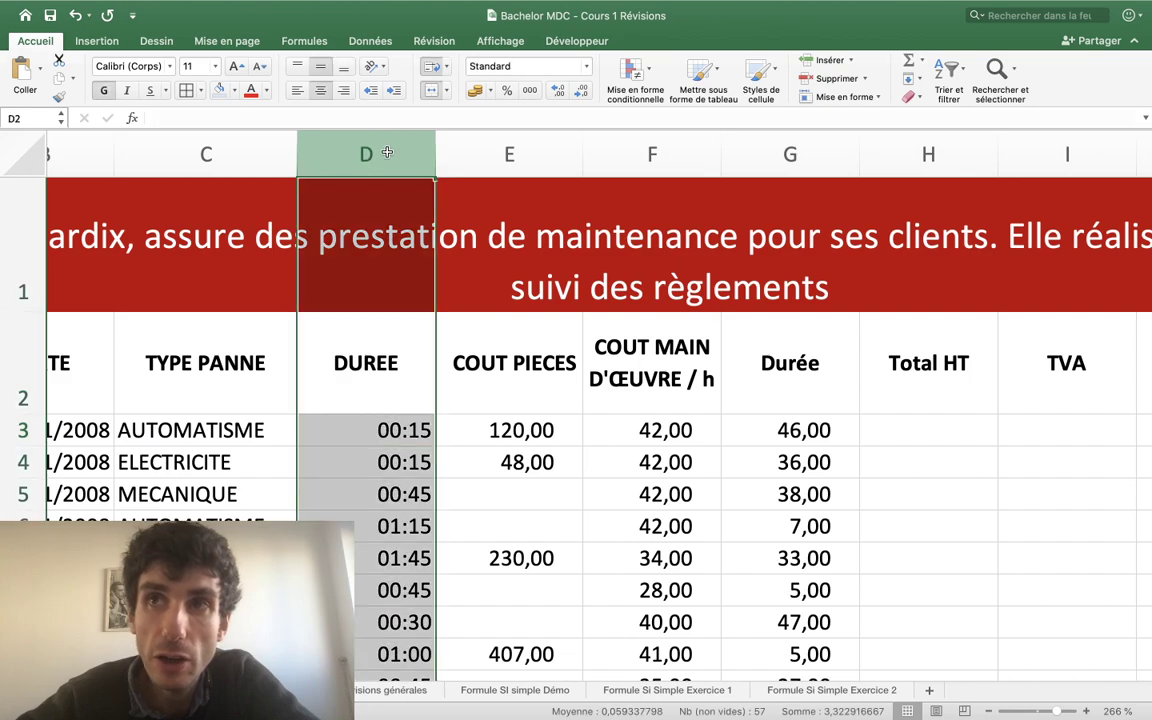
right_click(366, 152)
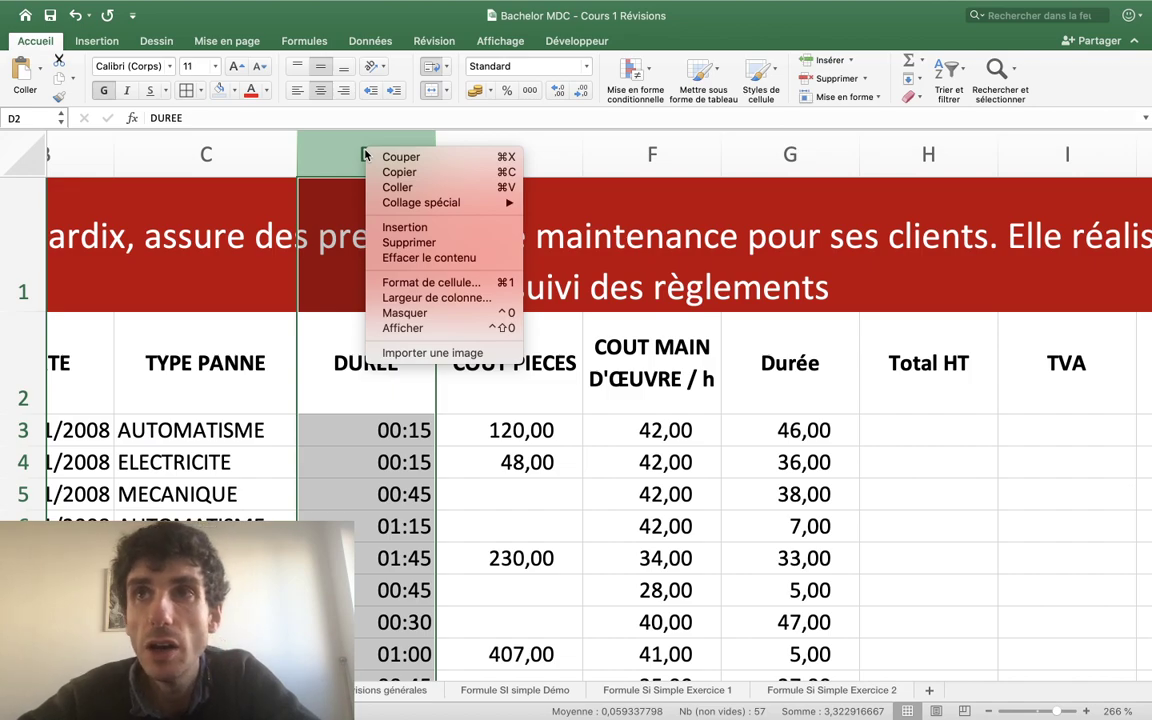
left_click(393, 244)
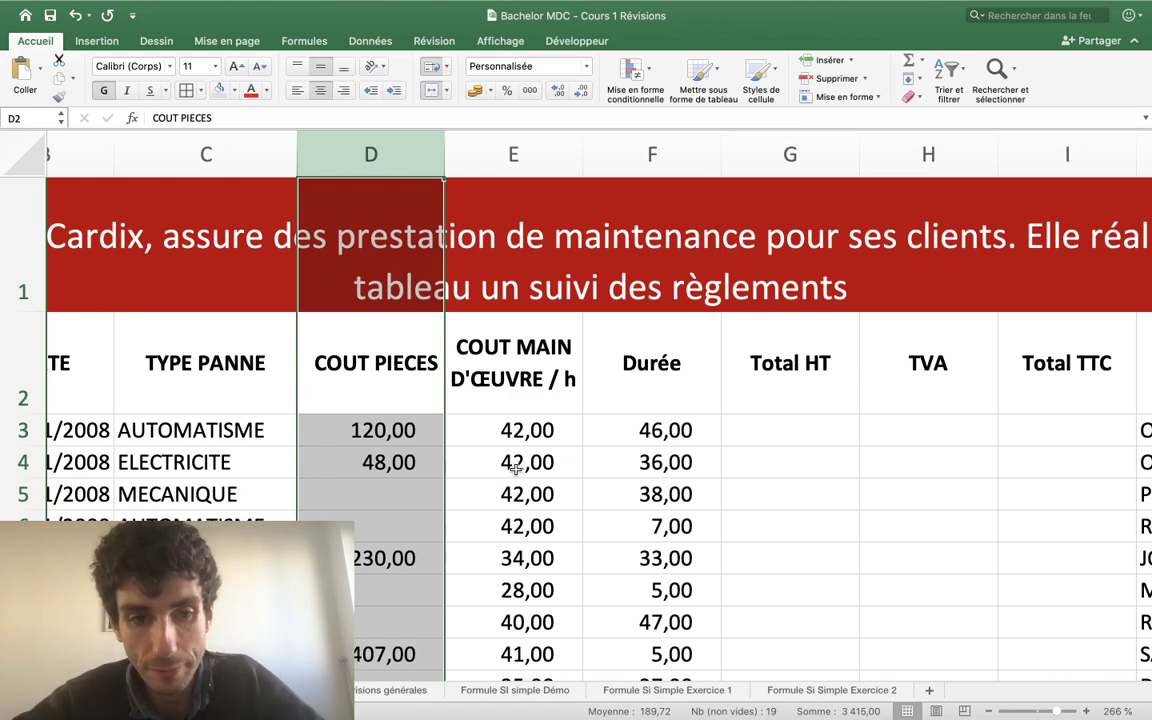
left_click(800, 428)
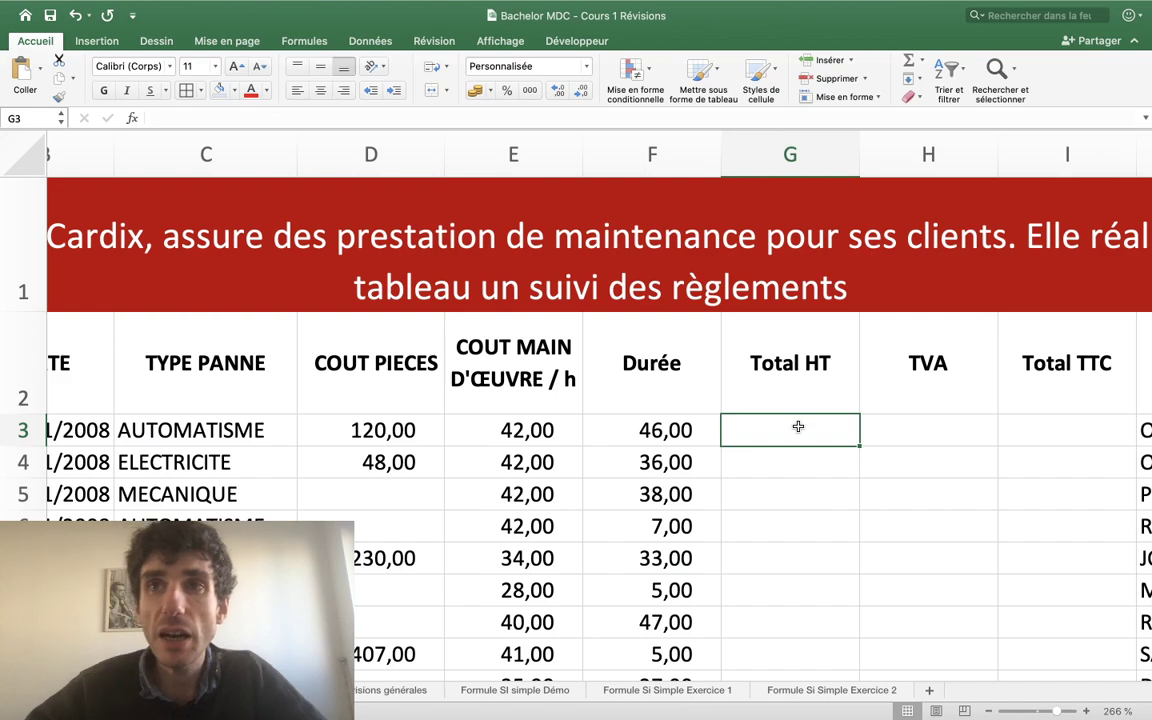
- Begin a formula in cell G3 by entering =
key("Left")
key("Right")
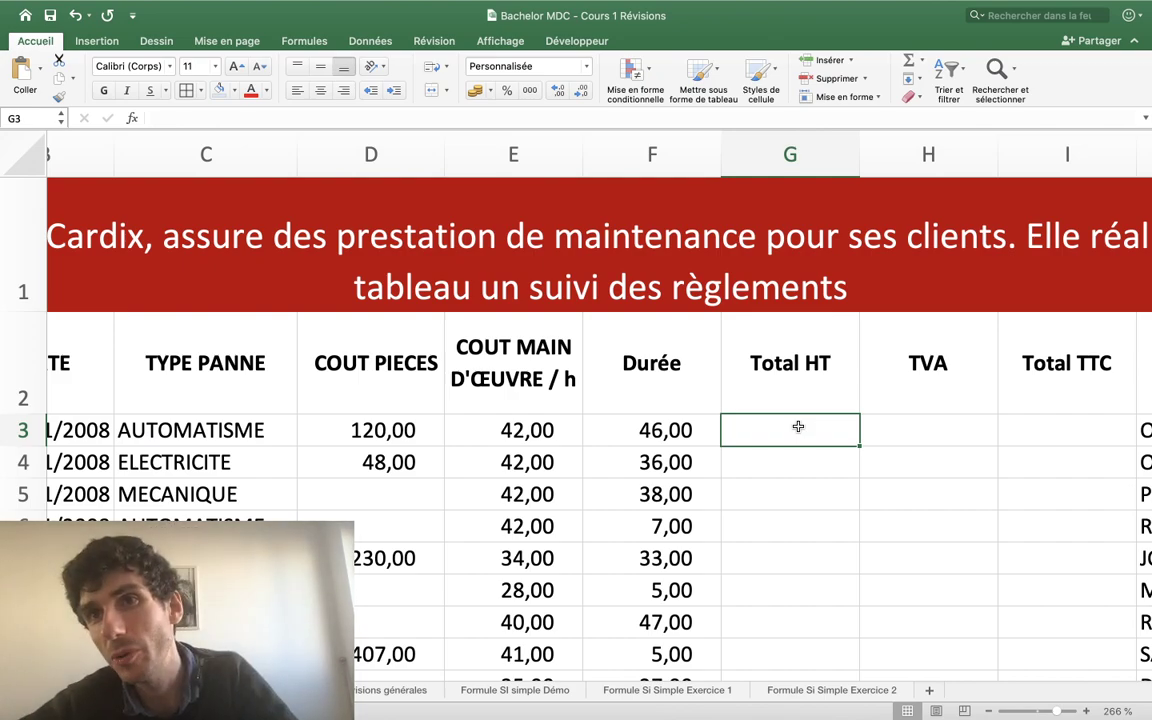
type("=")
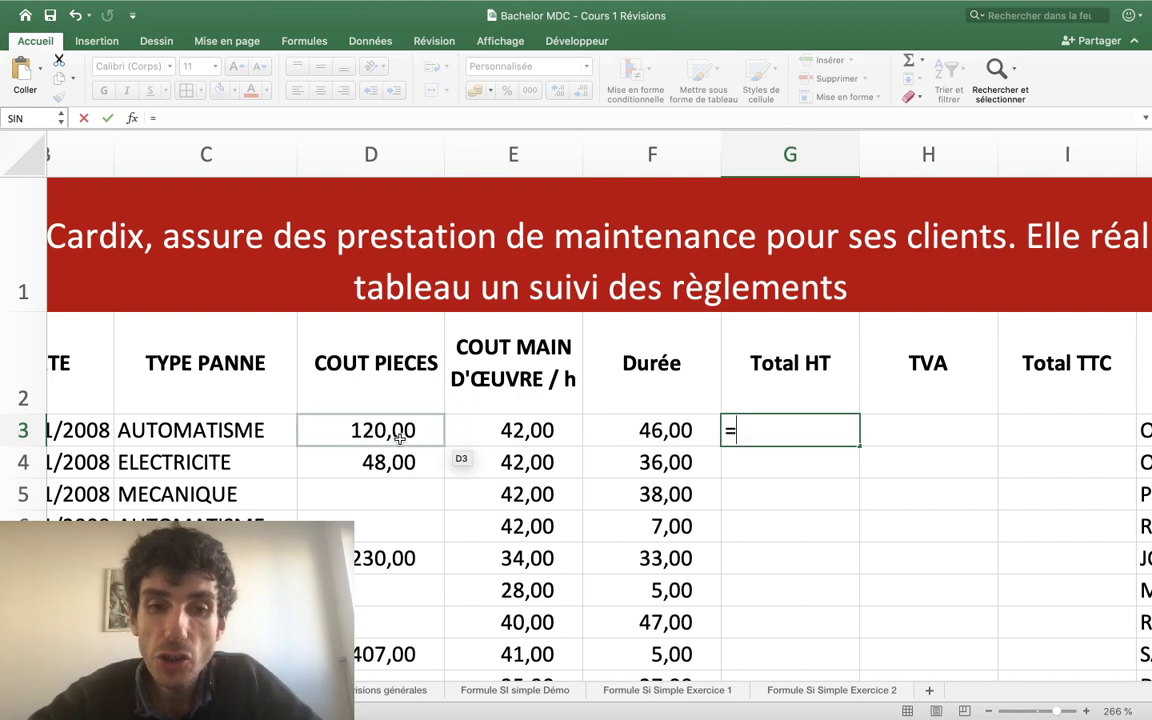
- Complete G3 as =D3+E3*F3 from cells D3, E3 and F3, giving 2 052,00
left_click(399, 437)
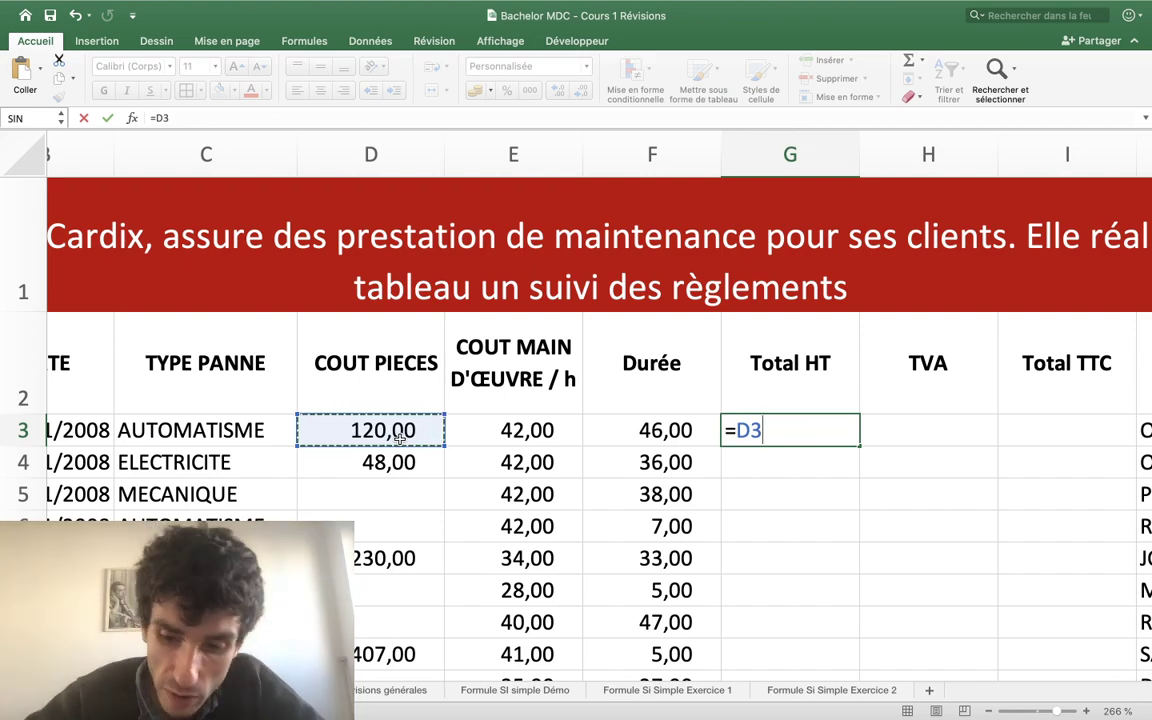
type("+")
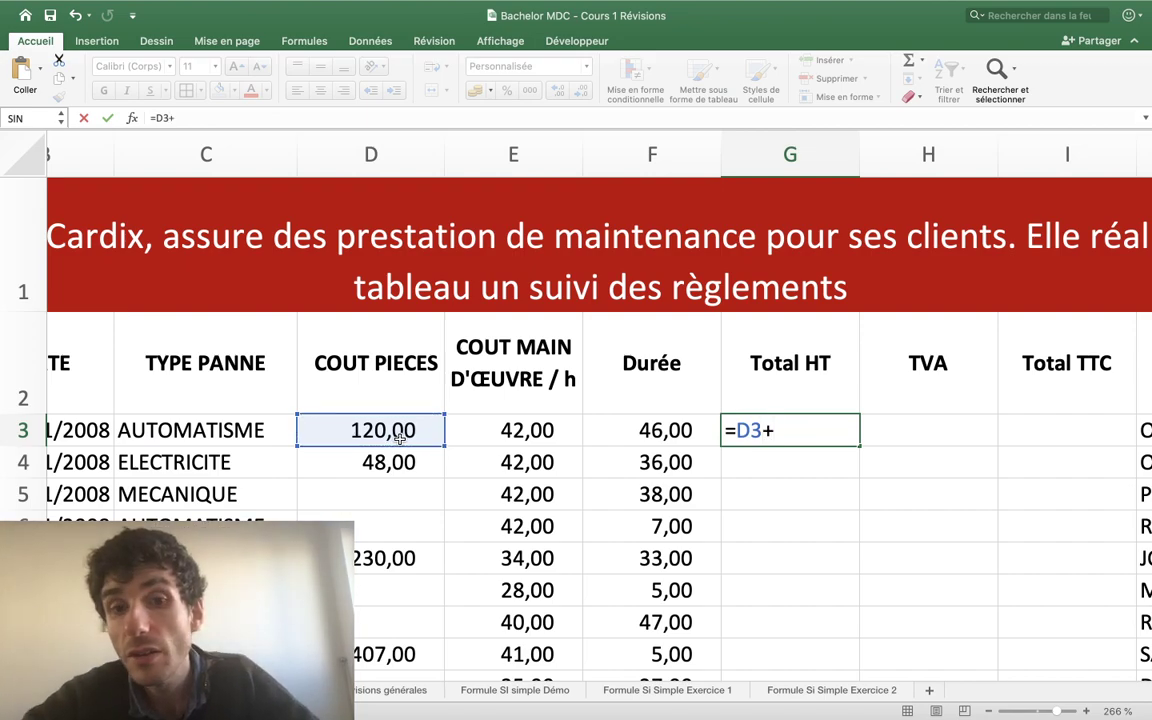
left_click(535, 428)
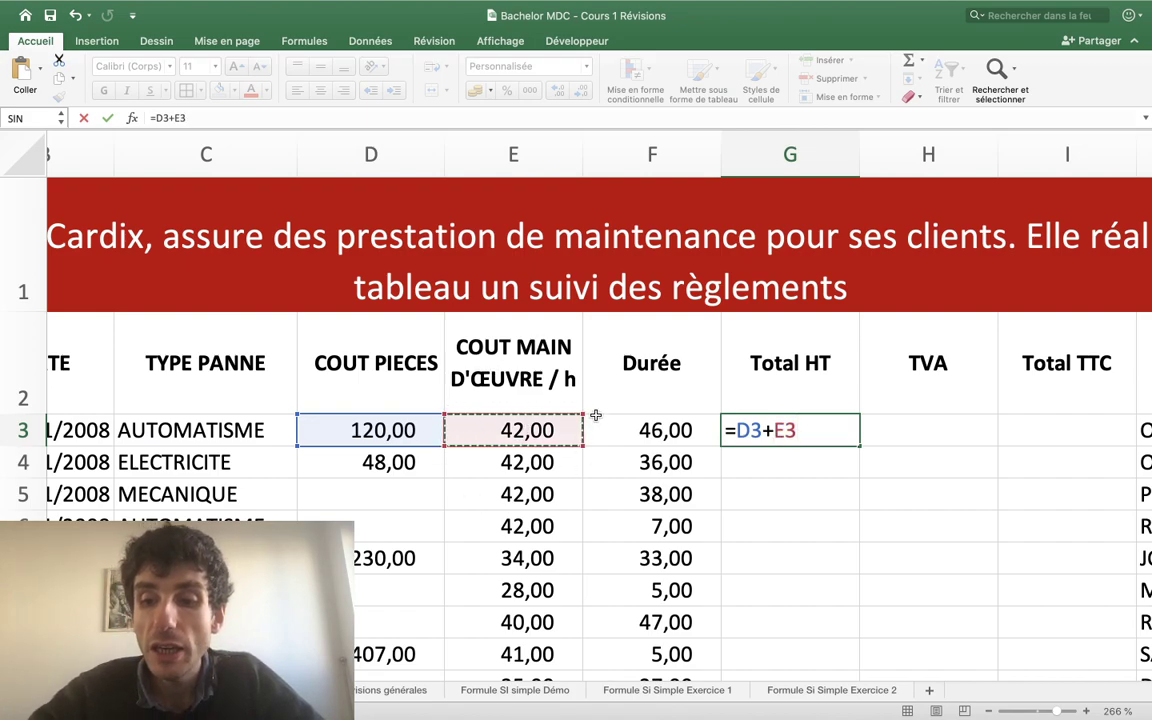
type("*")
left_click(643, 428)
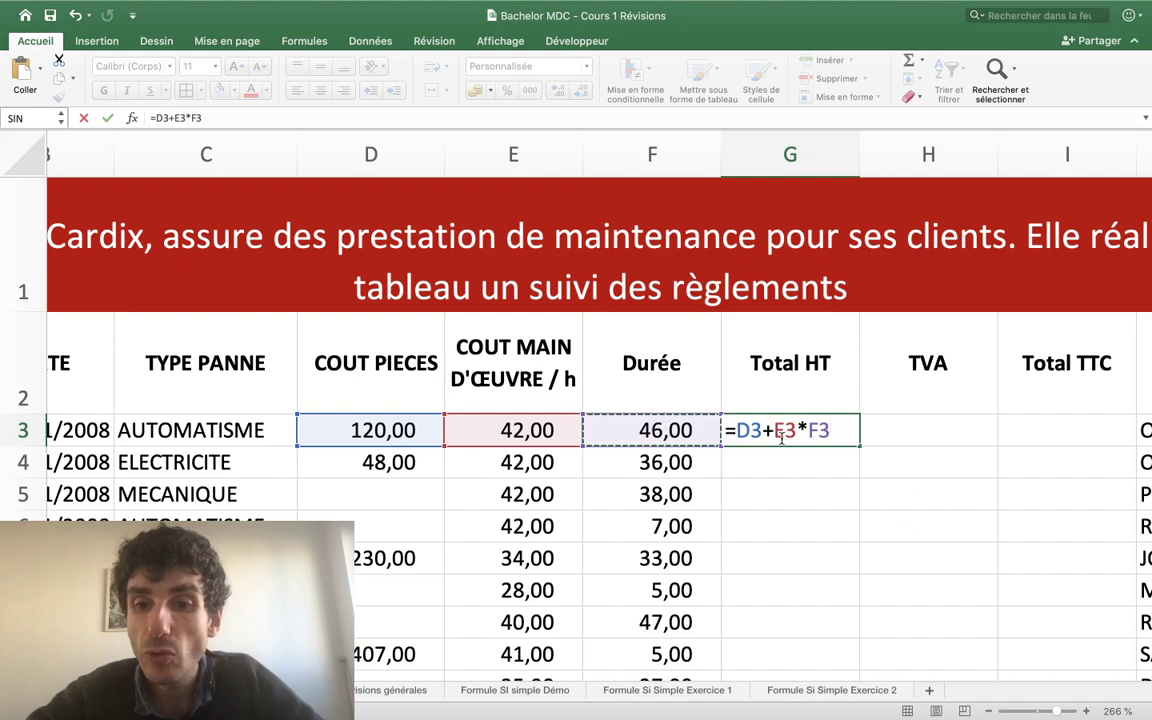
left_click_drag(775, 430, 829, 430)
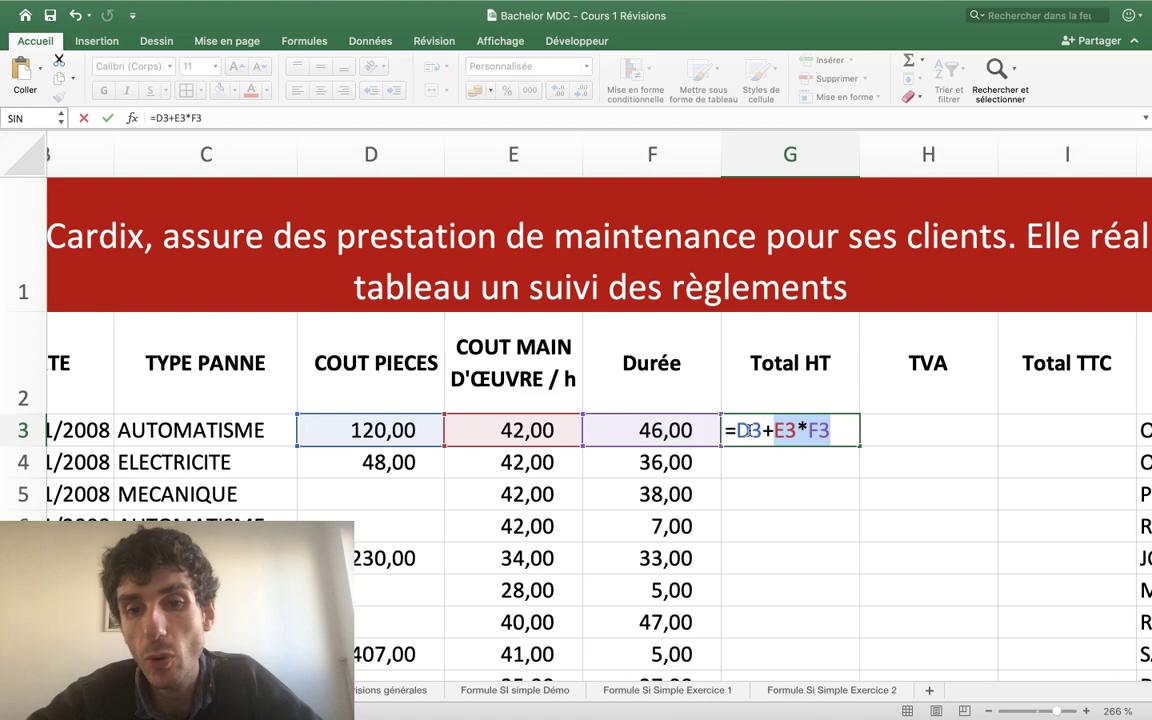
left_click_drag(761, 430, 738, 430)
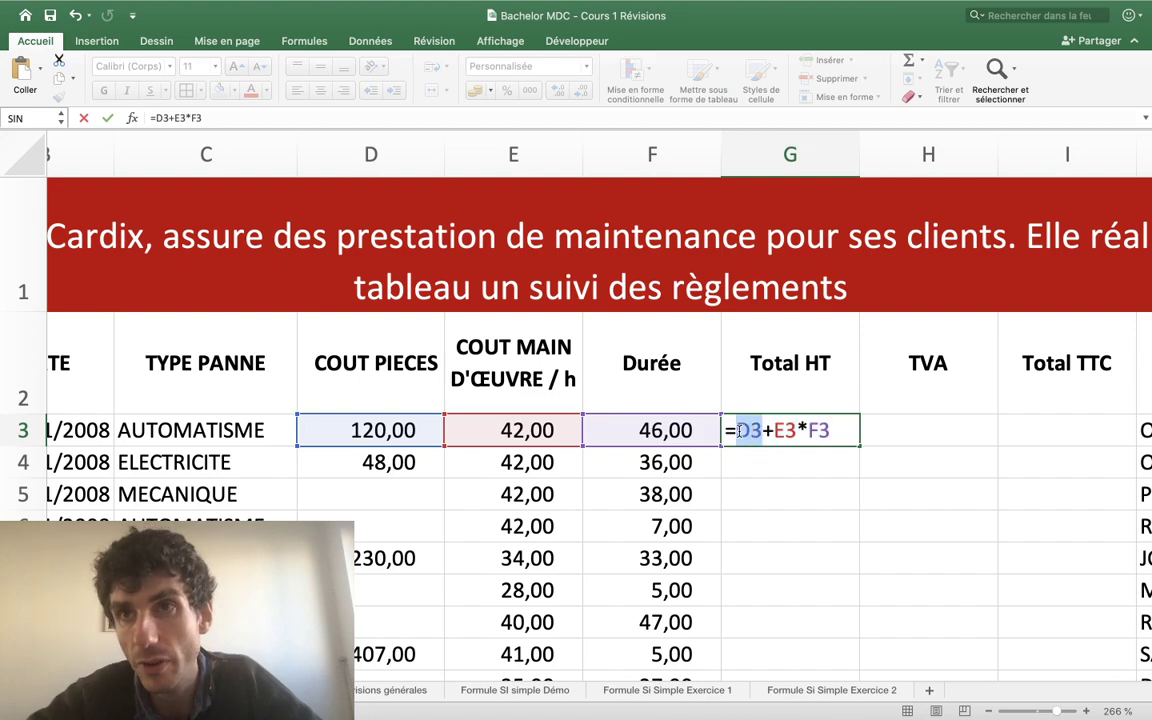
key("Return")
left_click(816, 431)
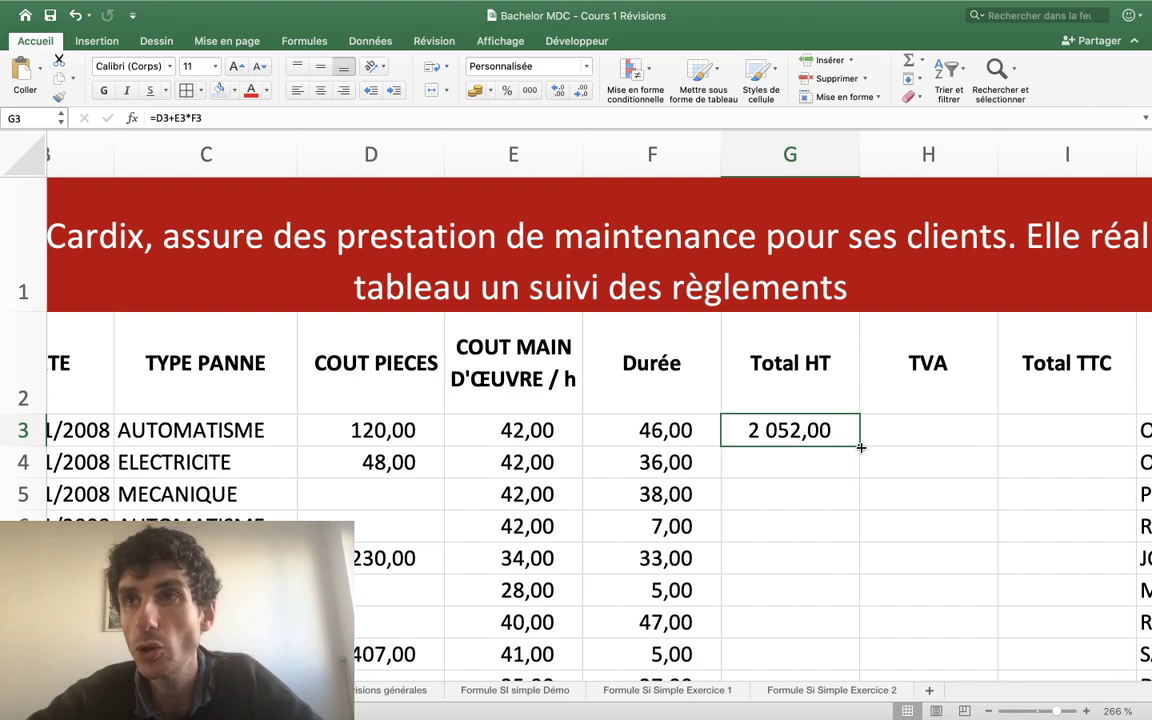
- Fill G3's Total HT formula down to row 58, then widen column G
double_click(860, 447)
scroll(789, 553, "down", 2)
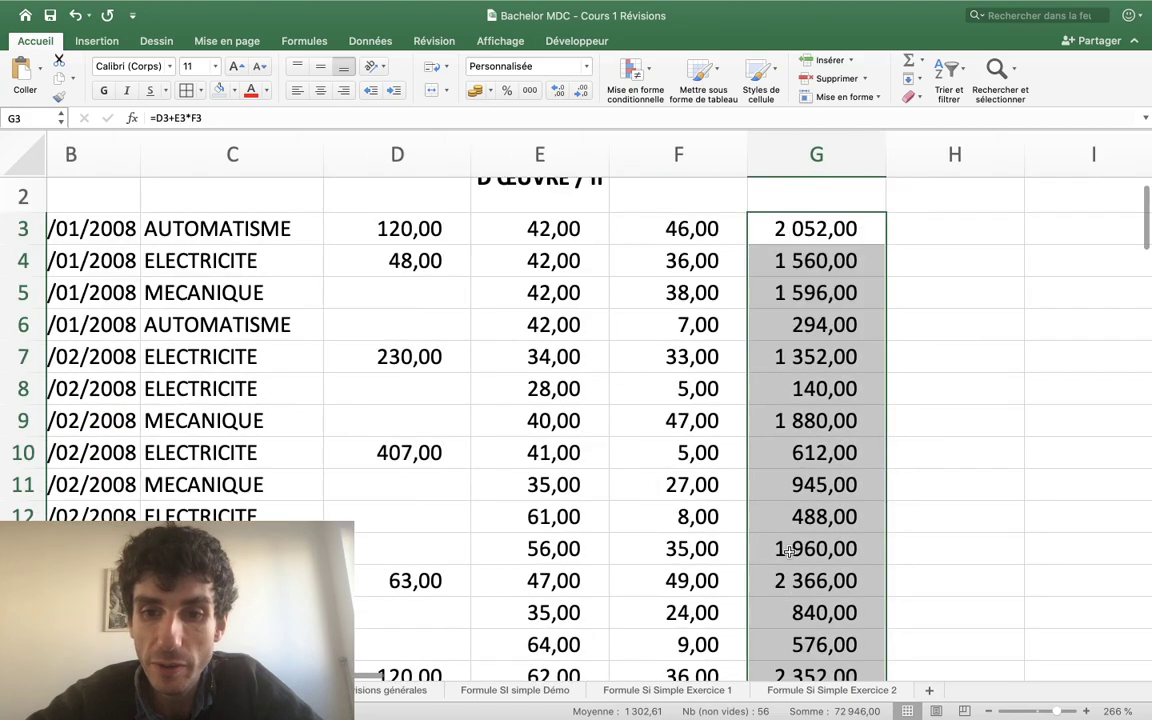
scroll(789, 553, "down", 3)
scroll(789, 553, "down", 6)
scroll(789, 553, "down", 8)
scroll(789, 552, "up", 2)
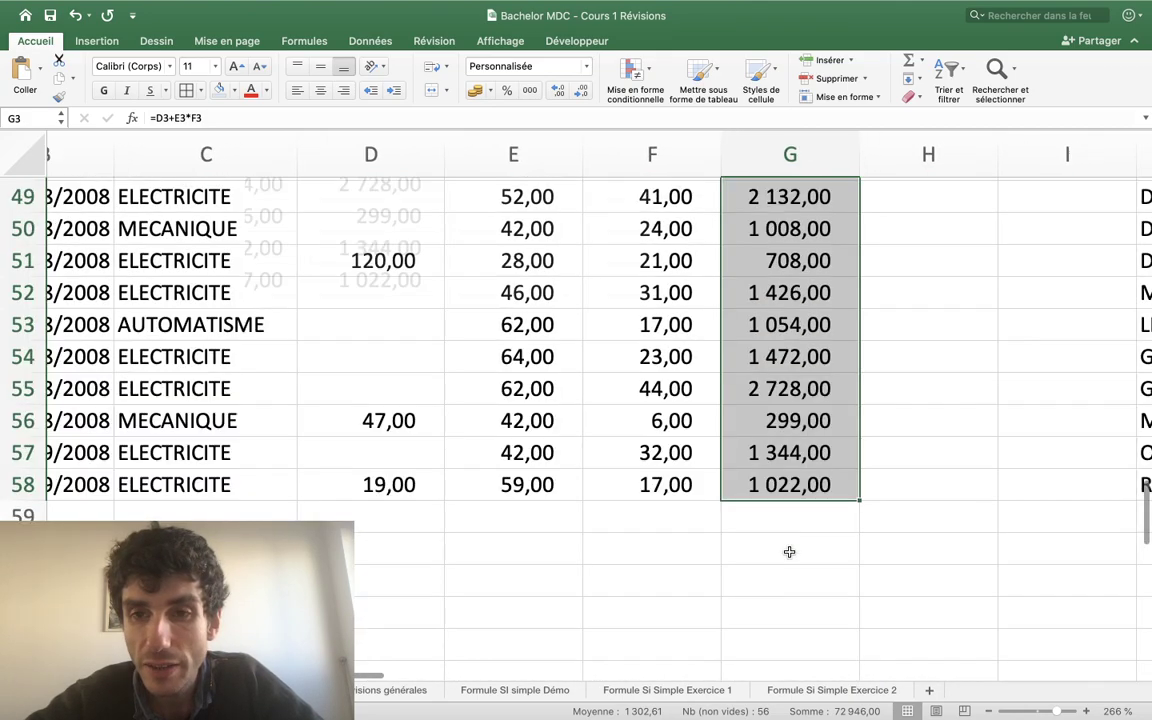
scroll(789, 552, "up", 10)
scroll(789, 552, "up", 5)
left_click(787, 422)
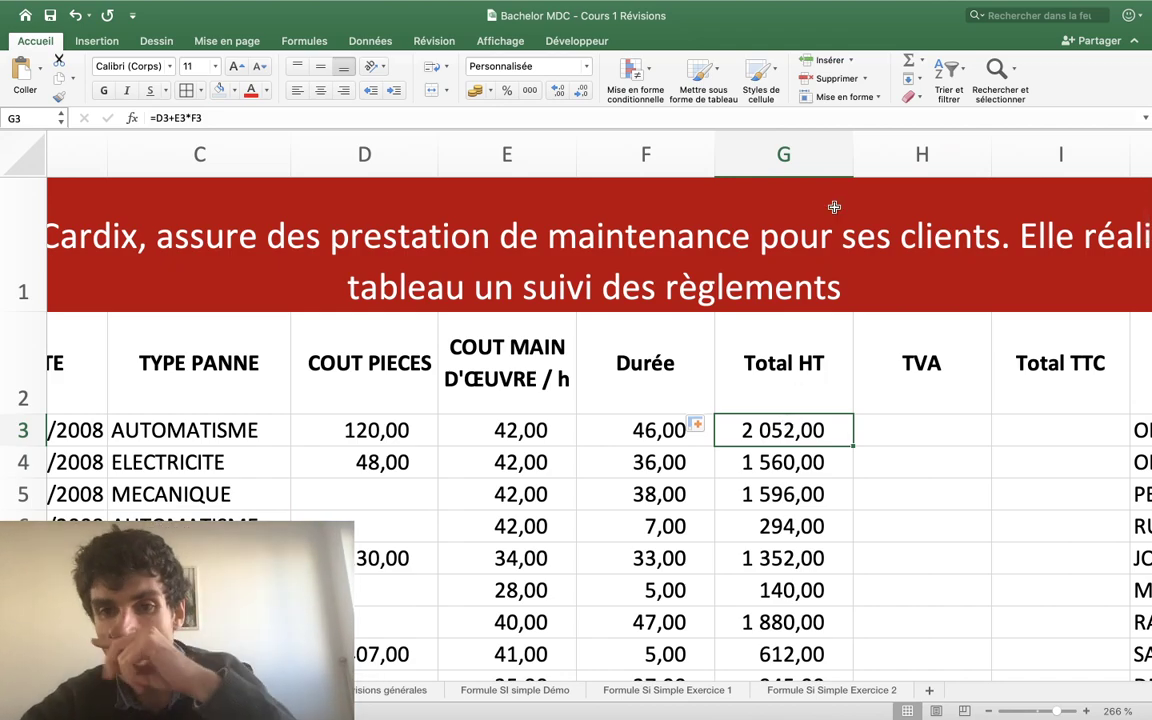
left_click_drag(853, 156, 1041, 156)
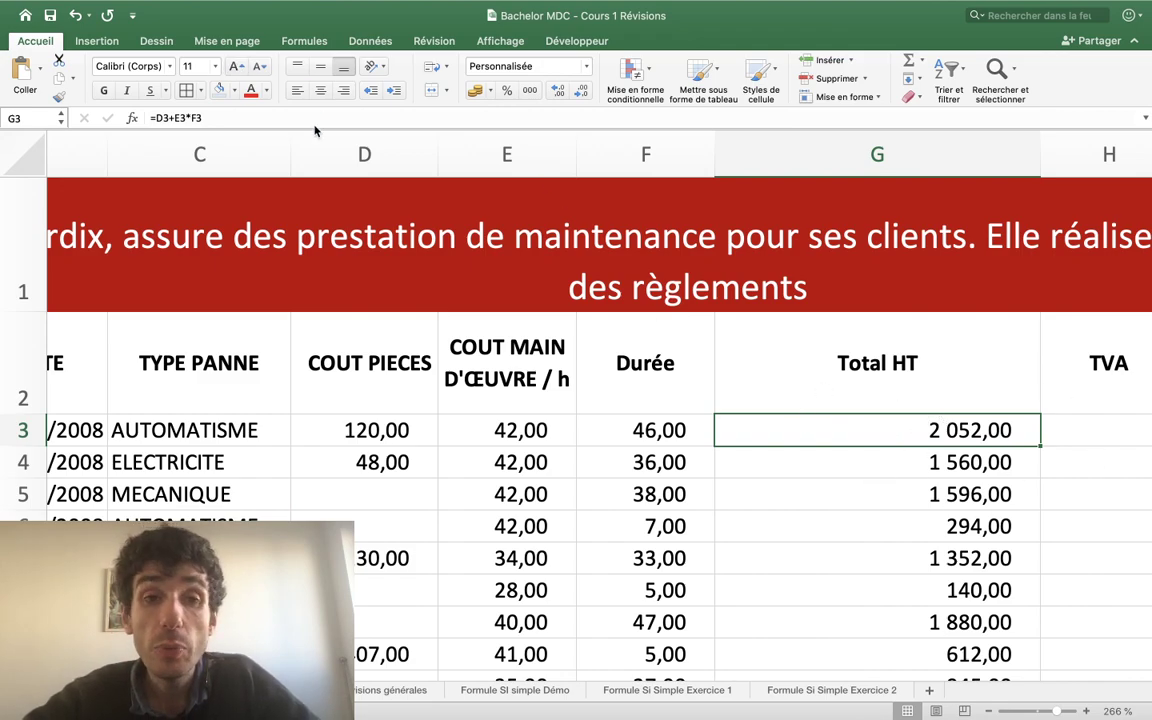
- Turn on Afficher les formules so cells show formulas instead of results
left_click(303, 42)
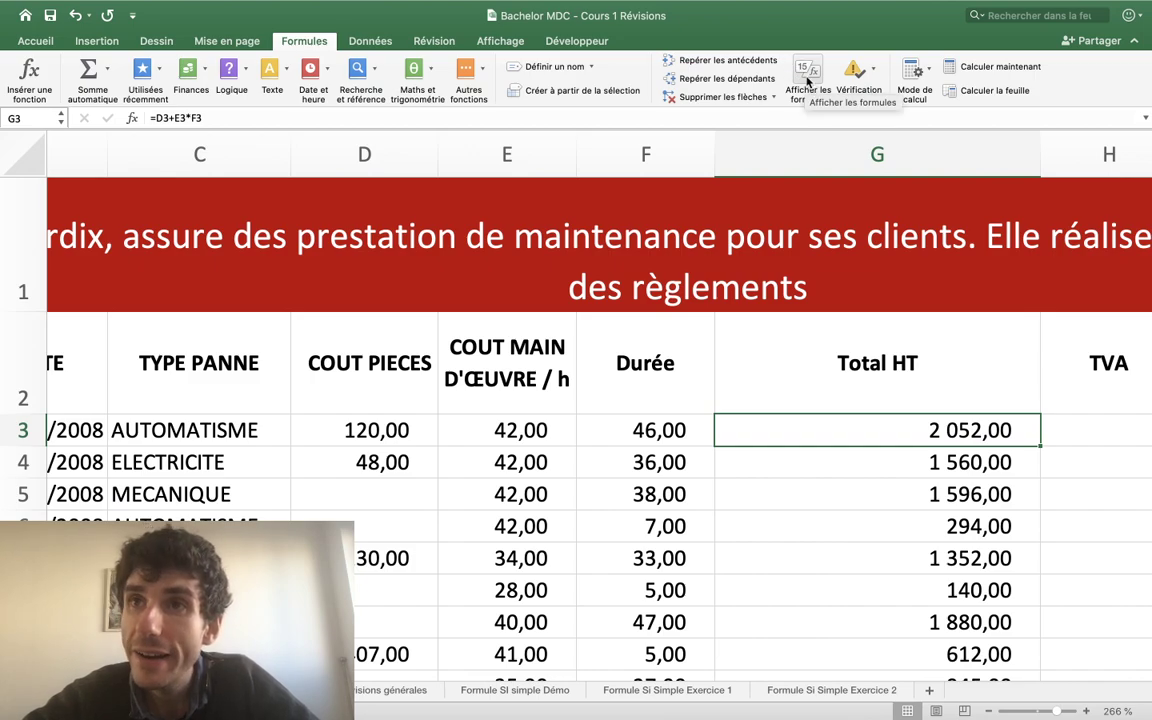
left_click(807, 74)
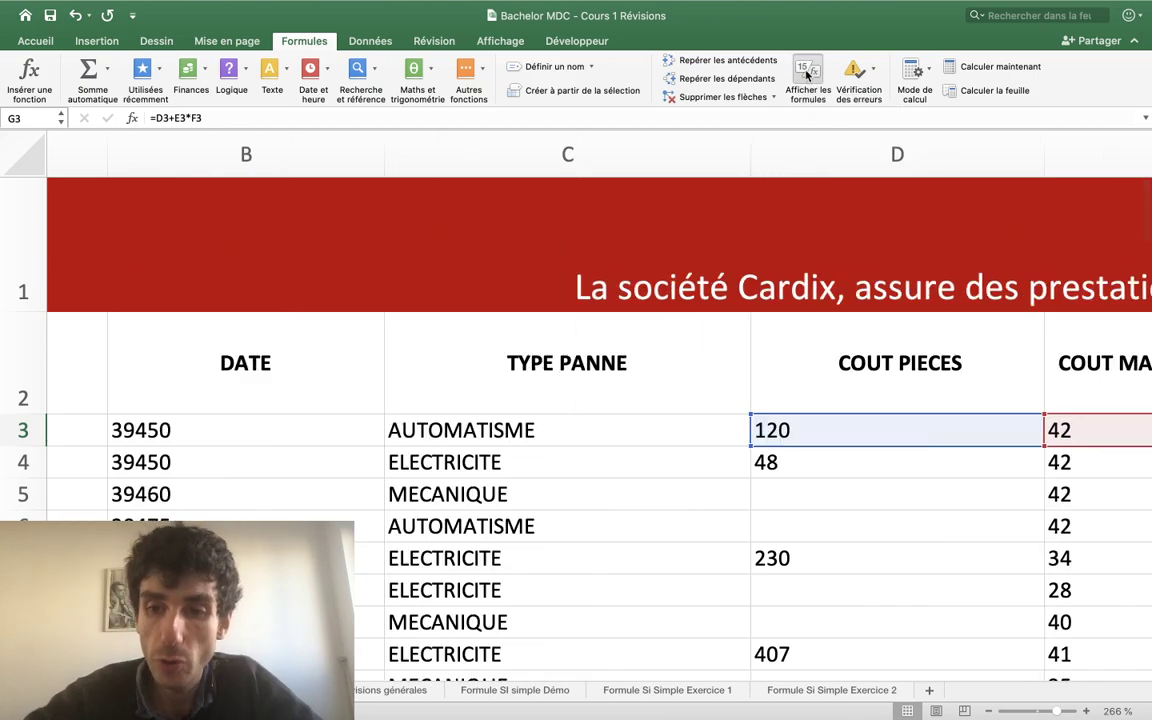
scroll(938, 352, "right", 10)
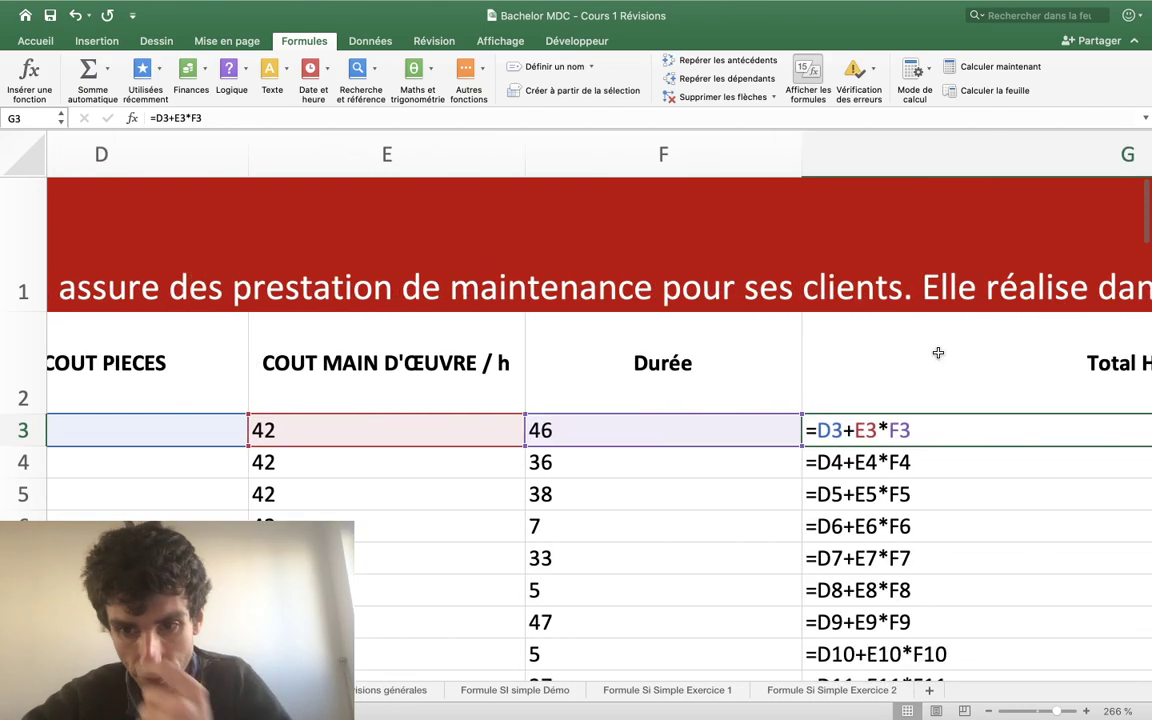
scroll(938, 352, "right", 3)
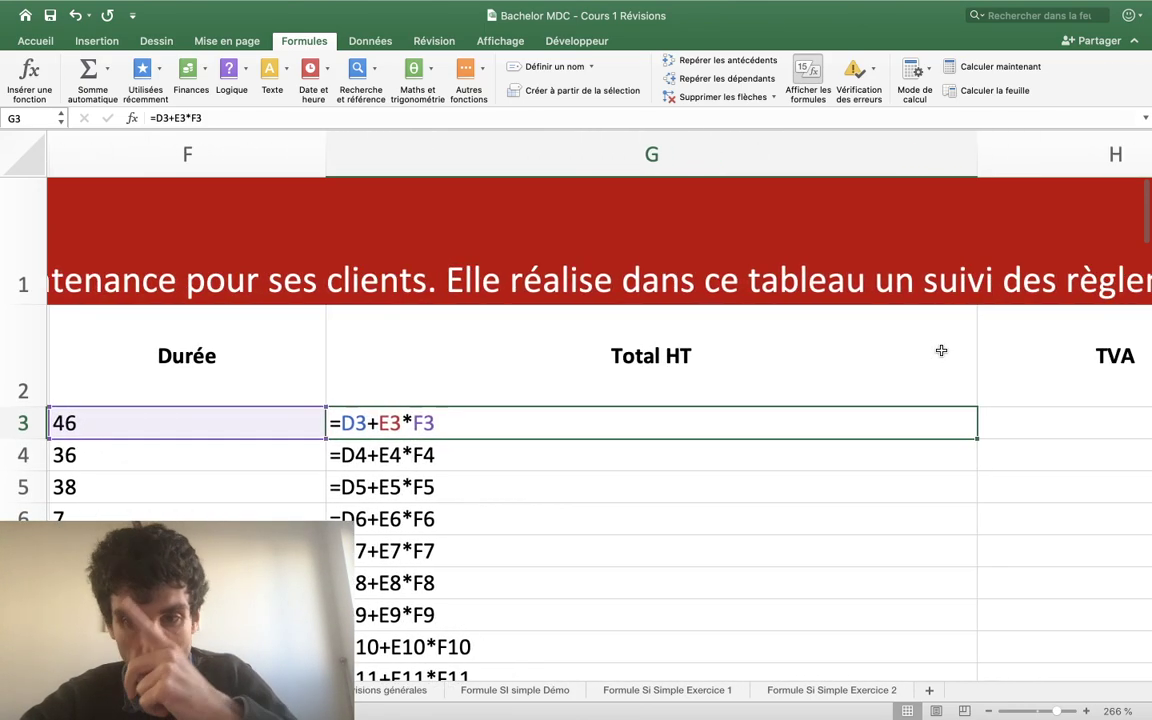
- Auto-fit column G to its formulas and check =D4+E4*F4 down to row 8
double_click(977, 154)
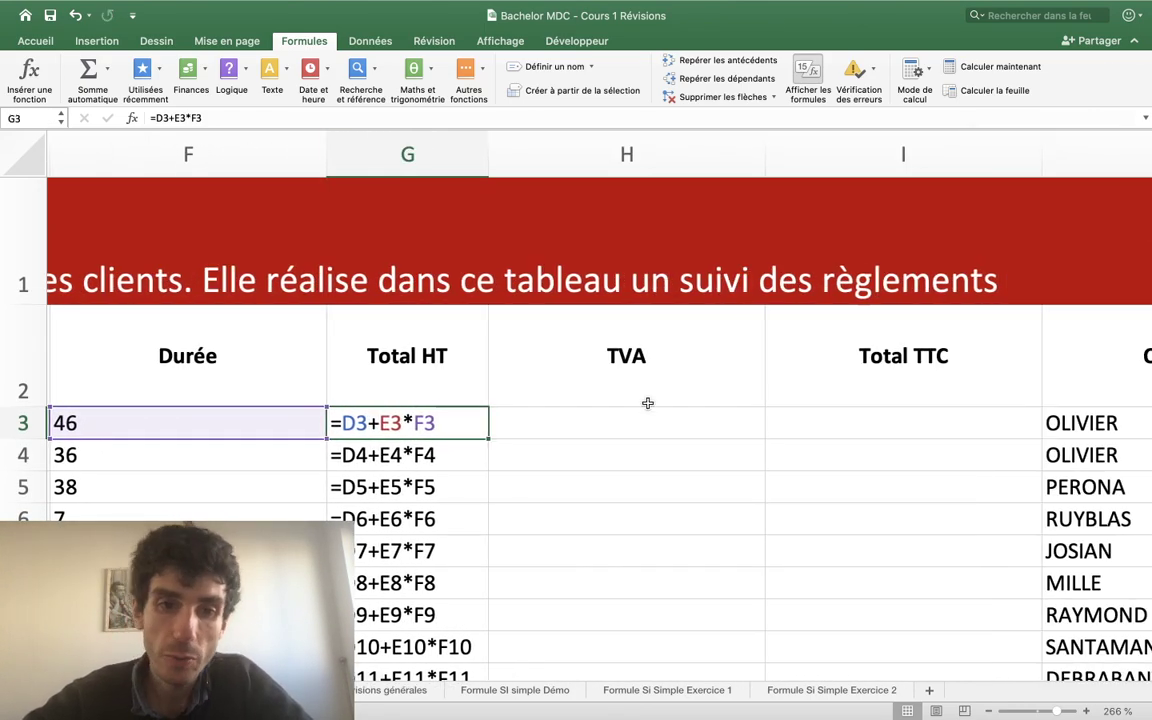
scroll(648, 403, "left", 5)
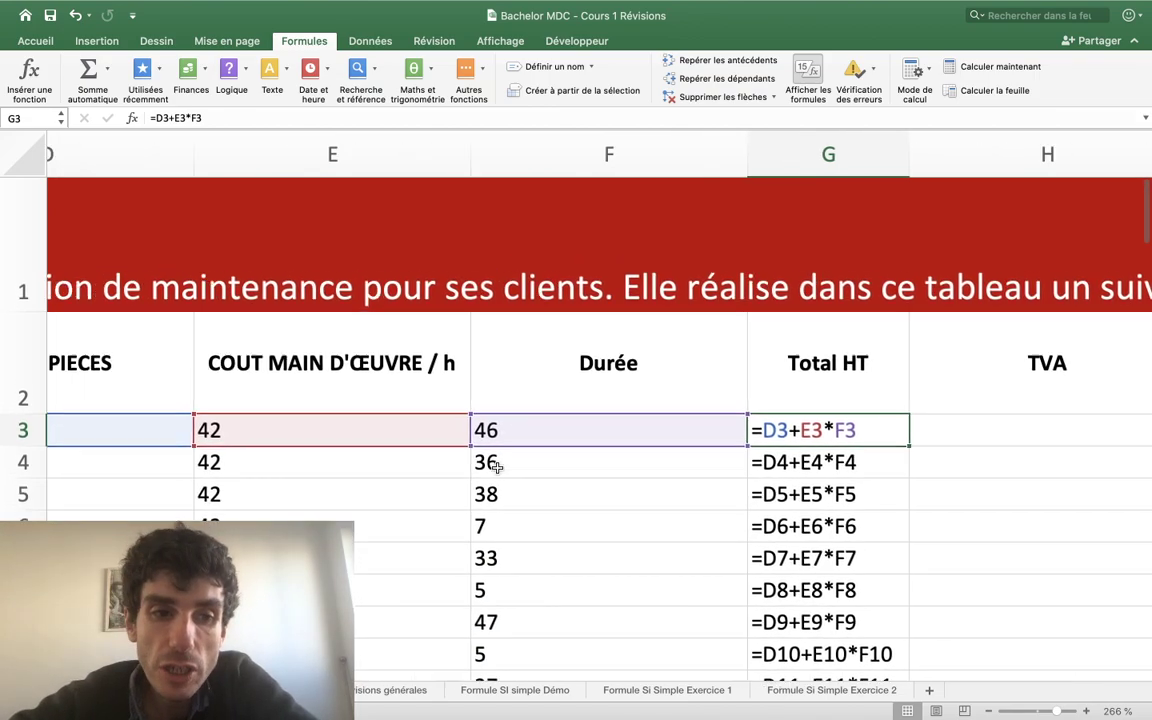
scroll(497, 467, "left", 3)
scroll(497, 467, "left", 1)
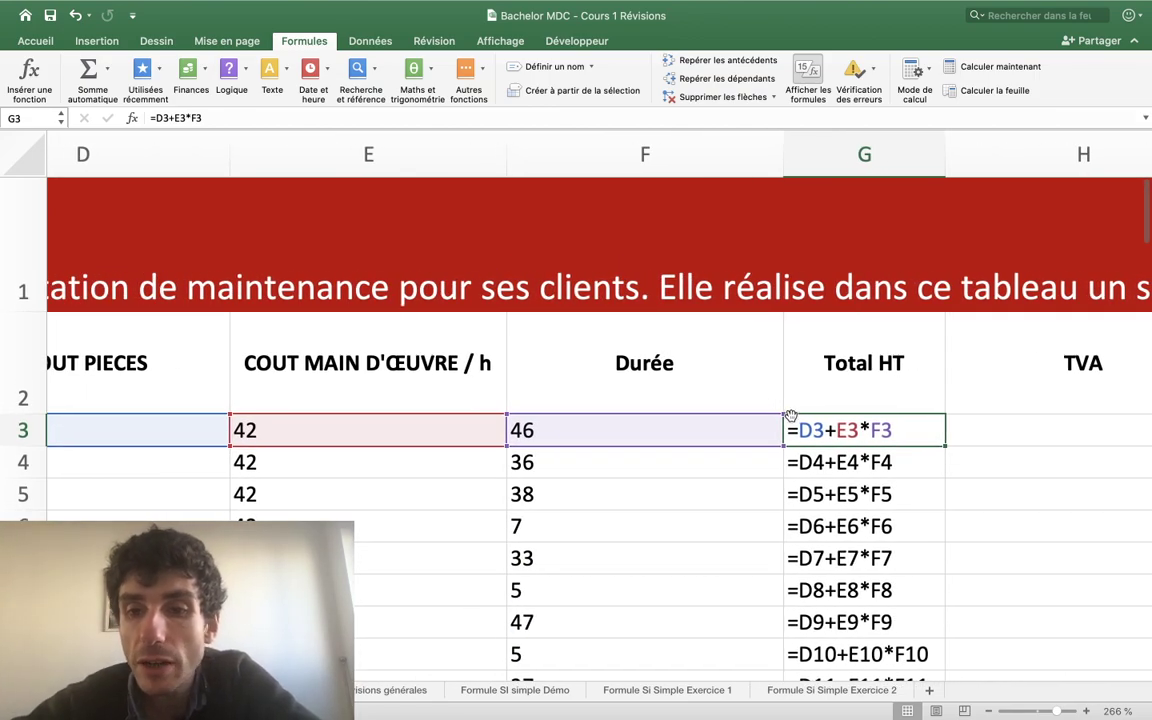
key("Down")
key("Up")
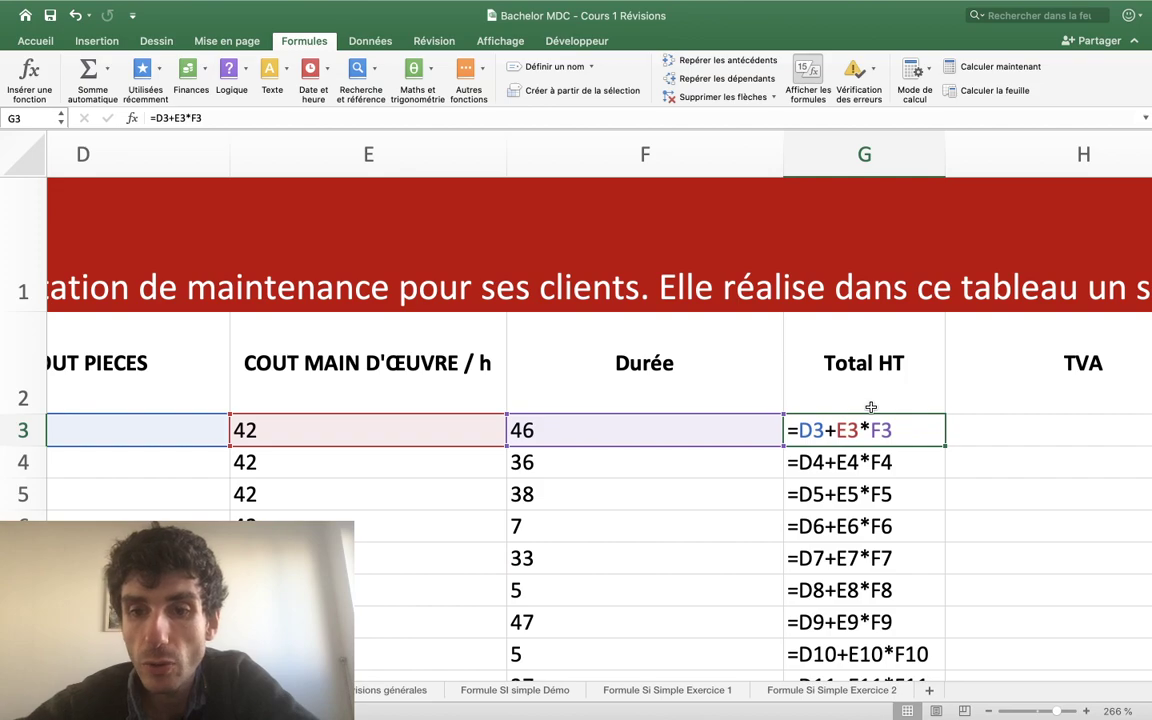
key("Down")
key("Down")
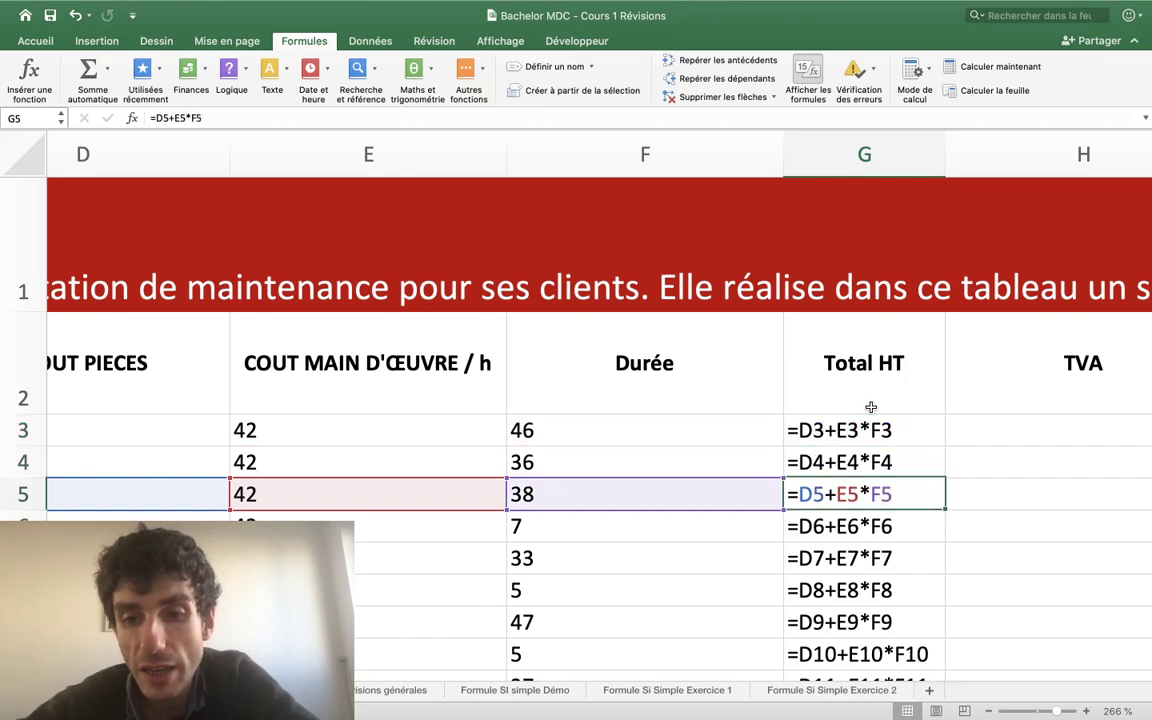
key("Down")
key("Down")
key("Down")
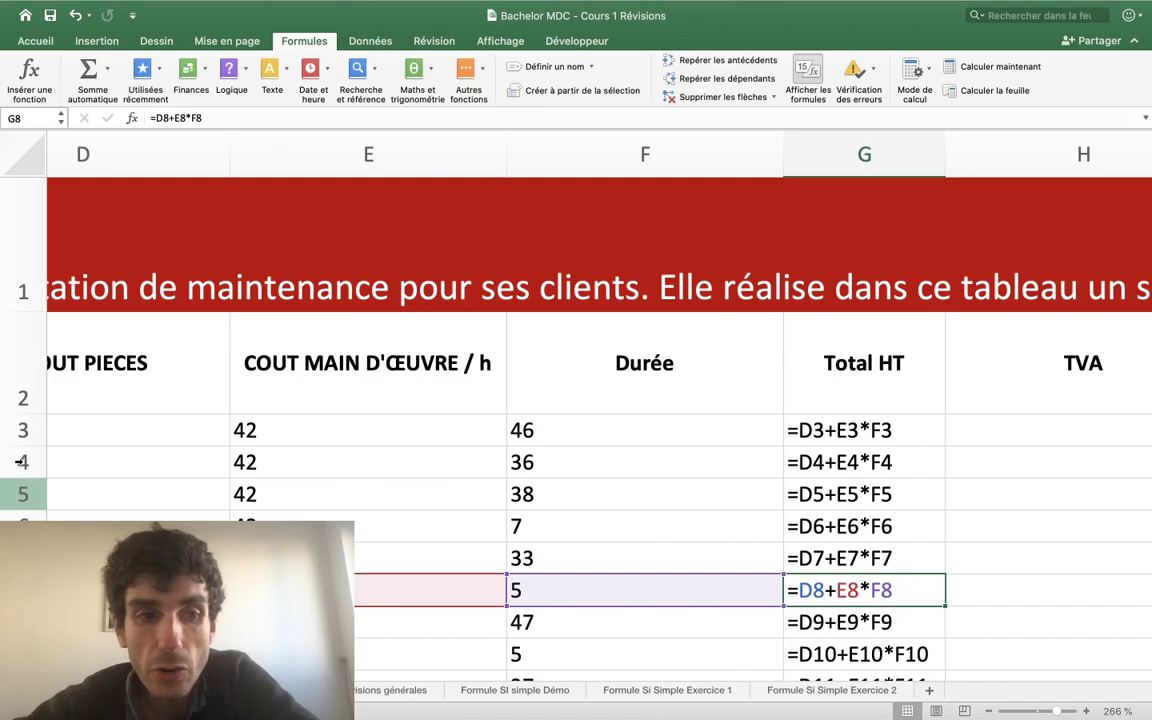
left_click_drag(20, 426, 20, 430)
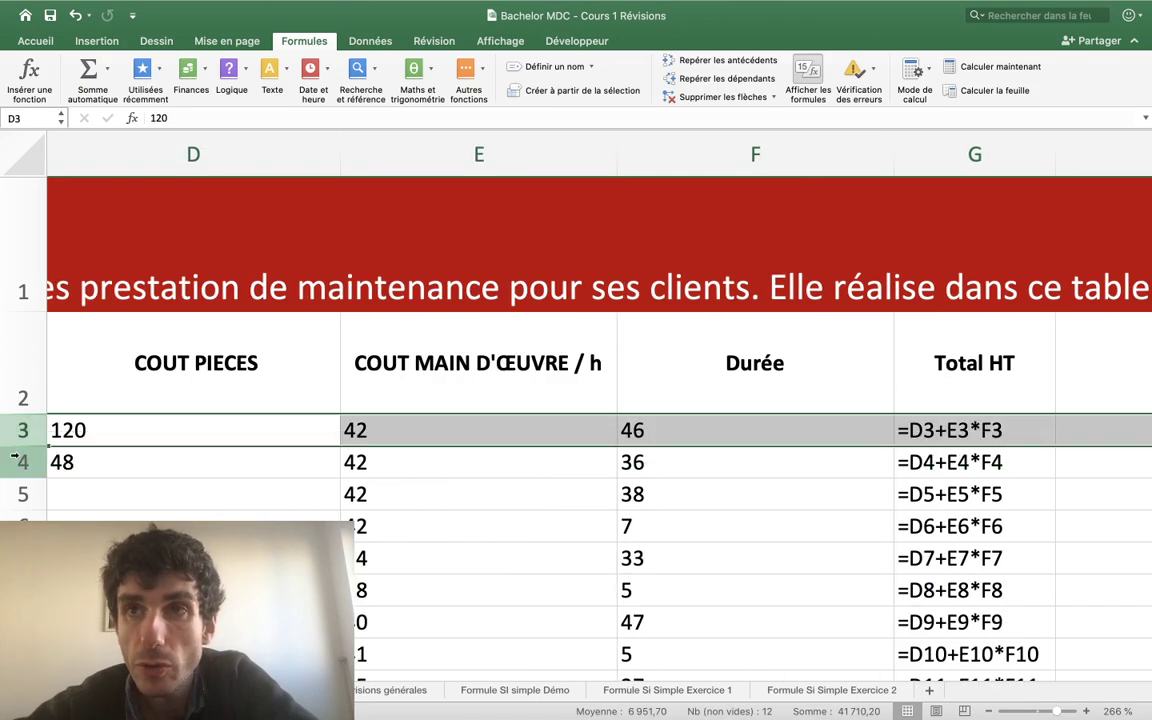
left_click(21, 460)
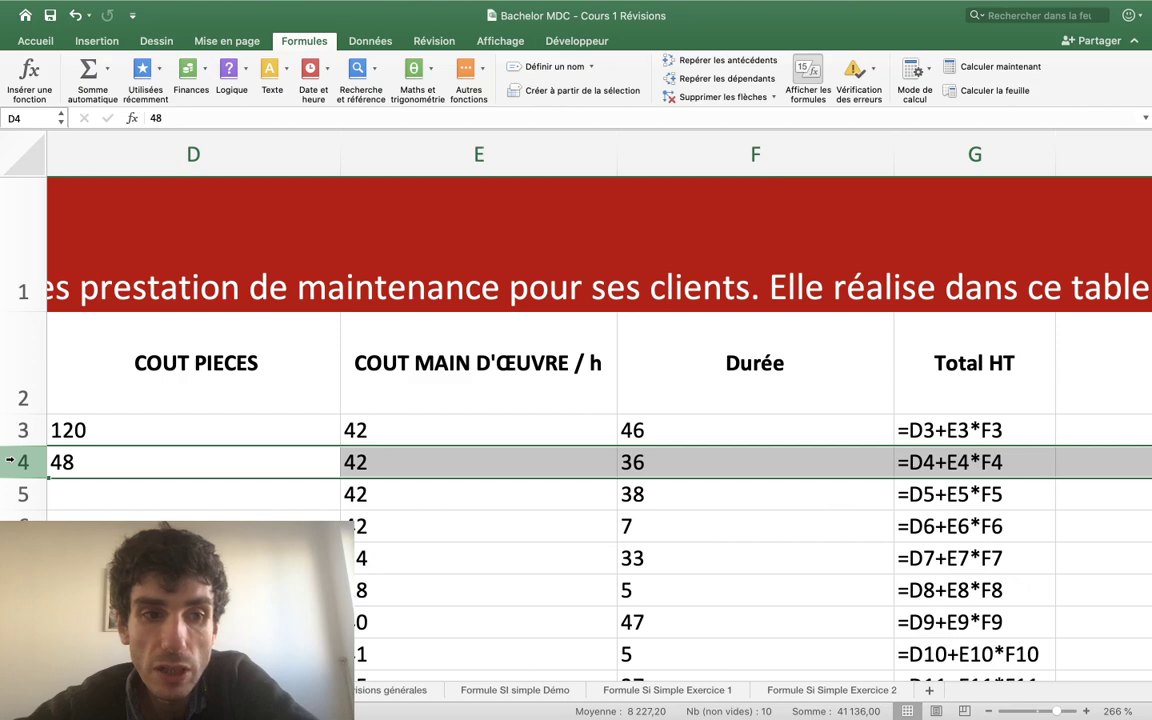
left_click(10, 430)
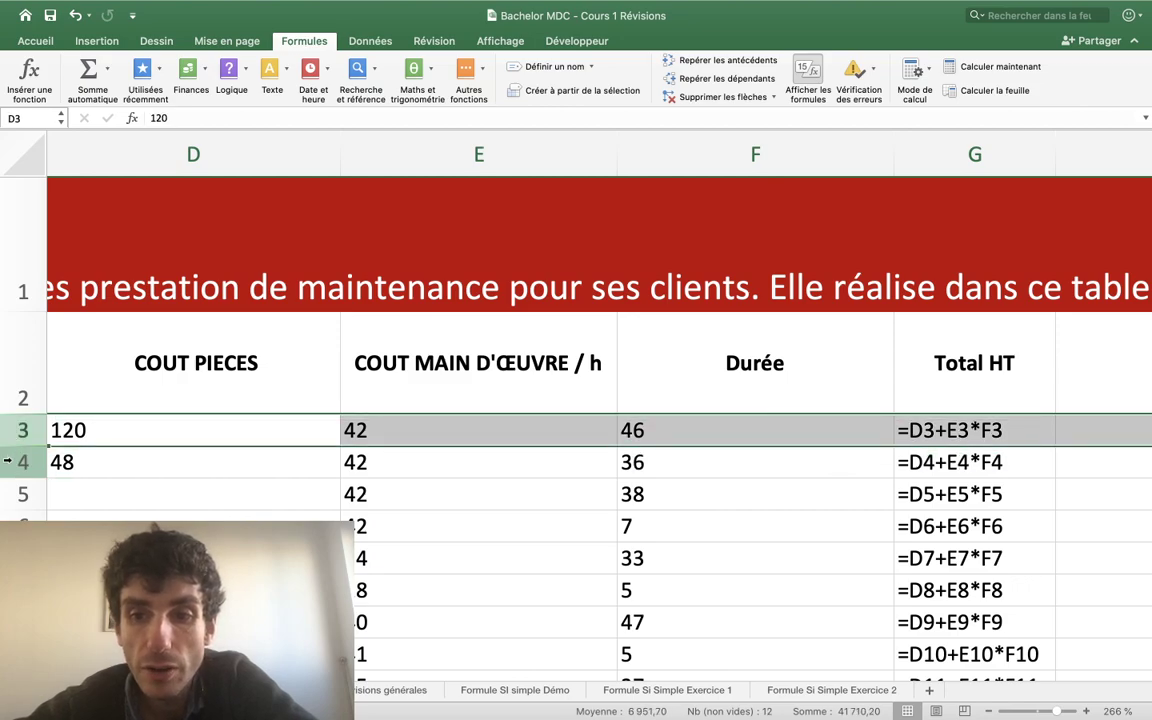
left_click(8, 460)
left_click(10, 494)
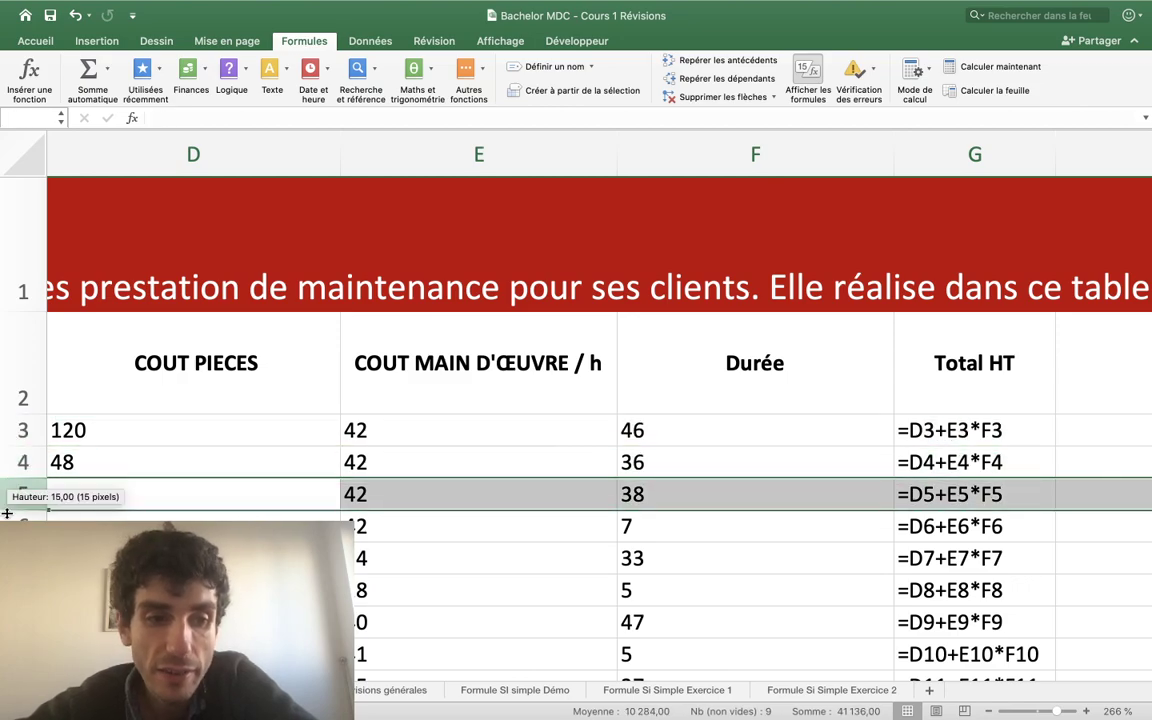
double_click(905, 432)
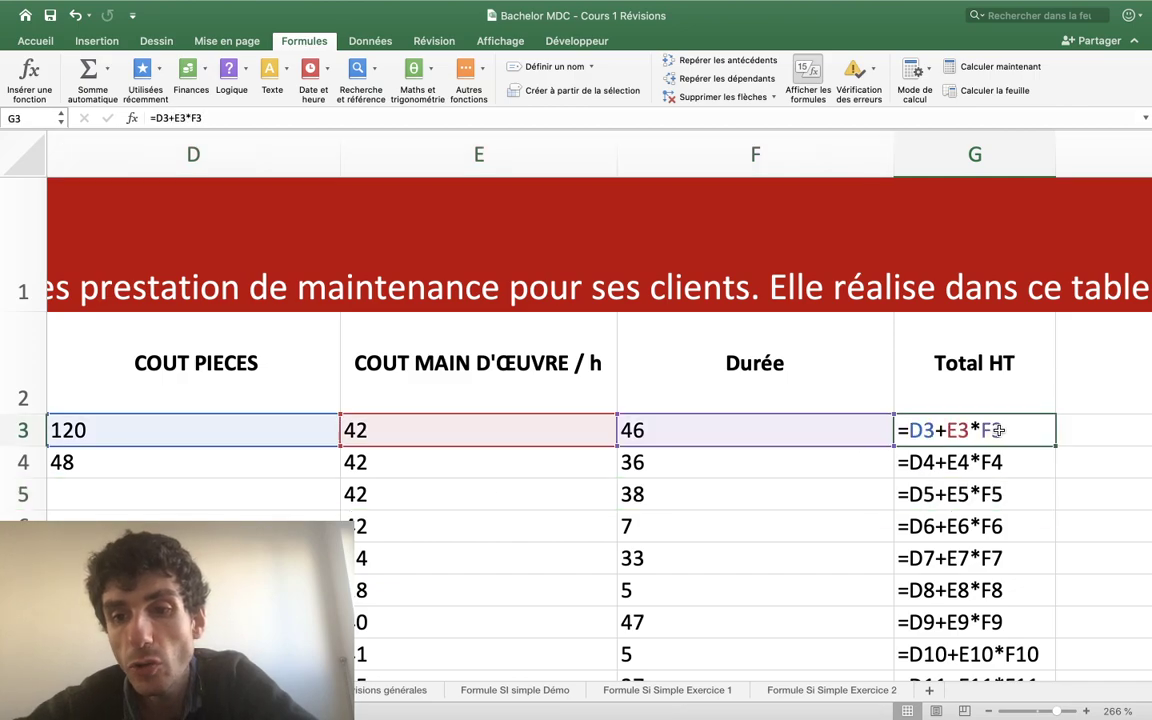
key("Down")
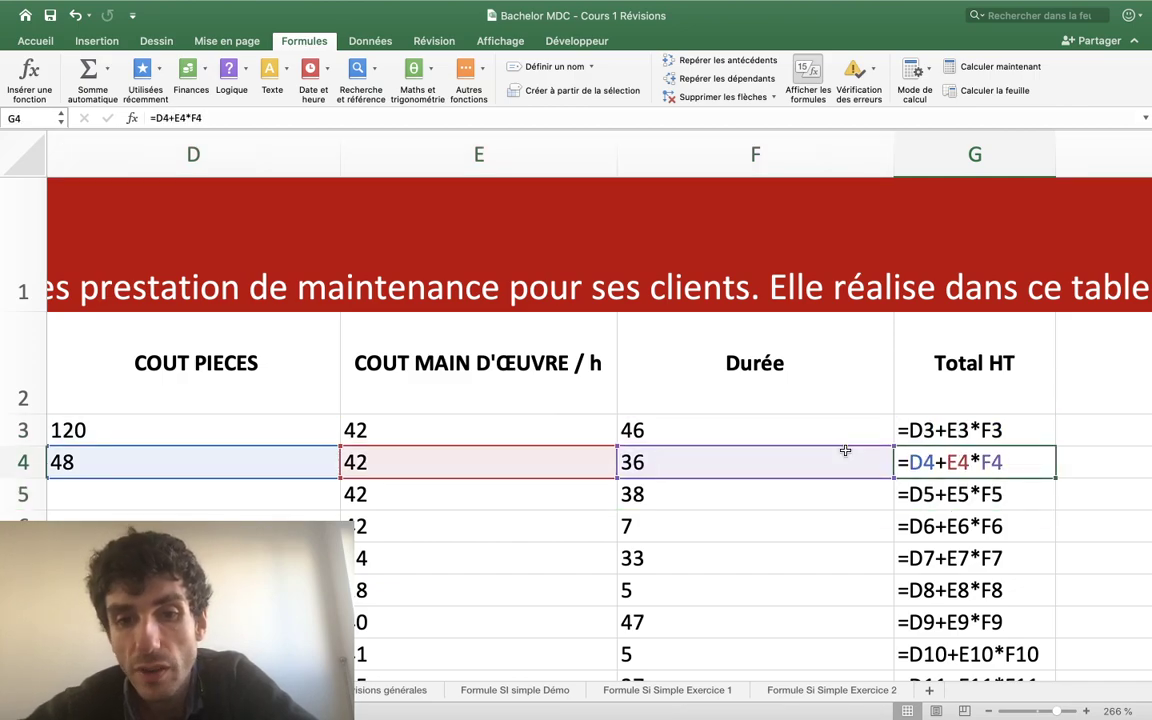
key("Down")
key("Down")
key("Up")
key("Up")
key("Up")
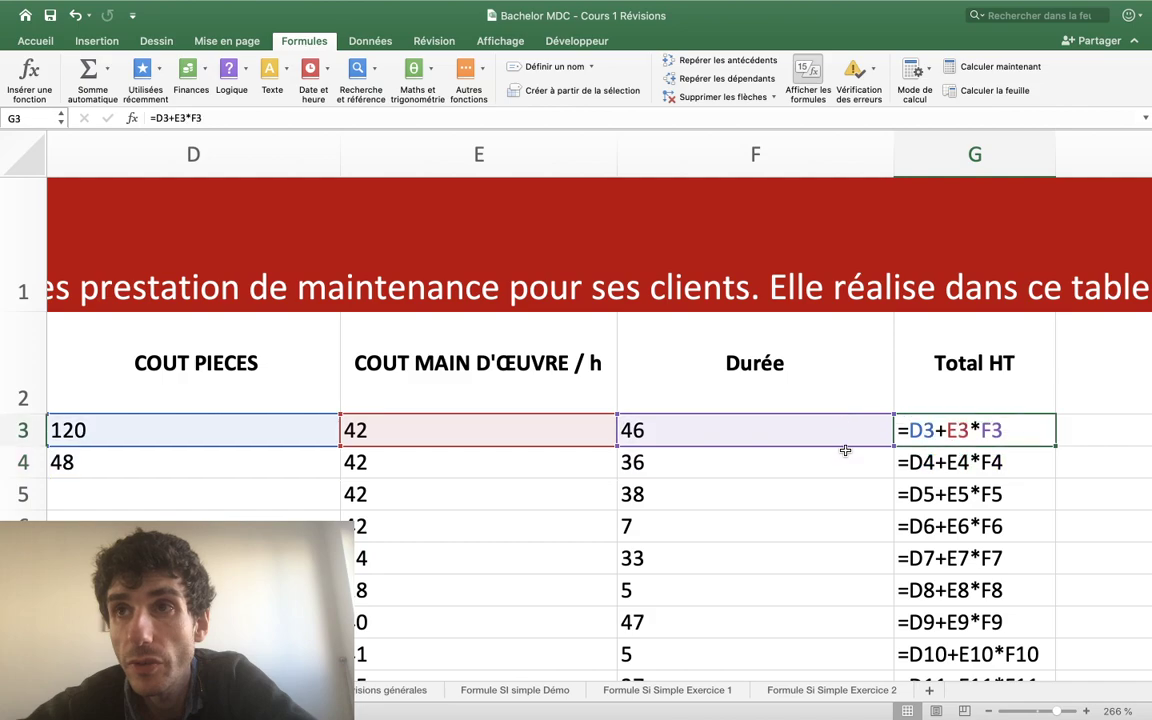
key("Up")
key("Down")
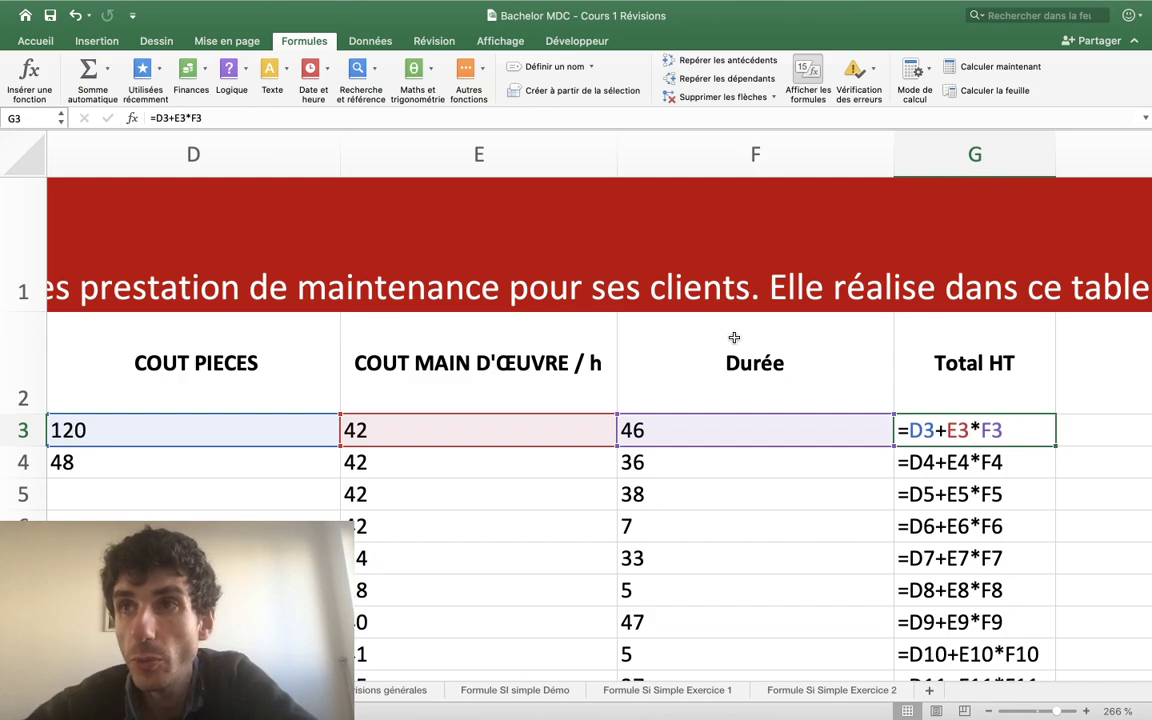
key("Down")
key("Down")
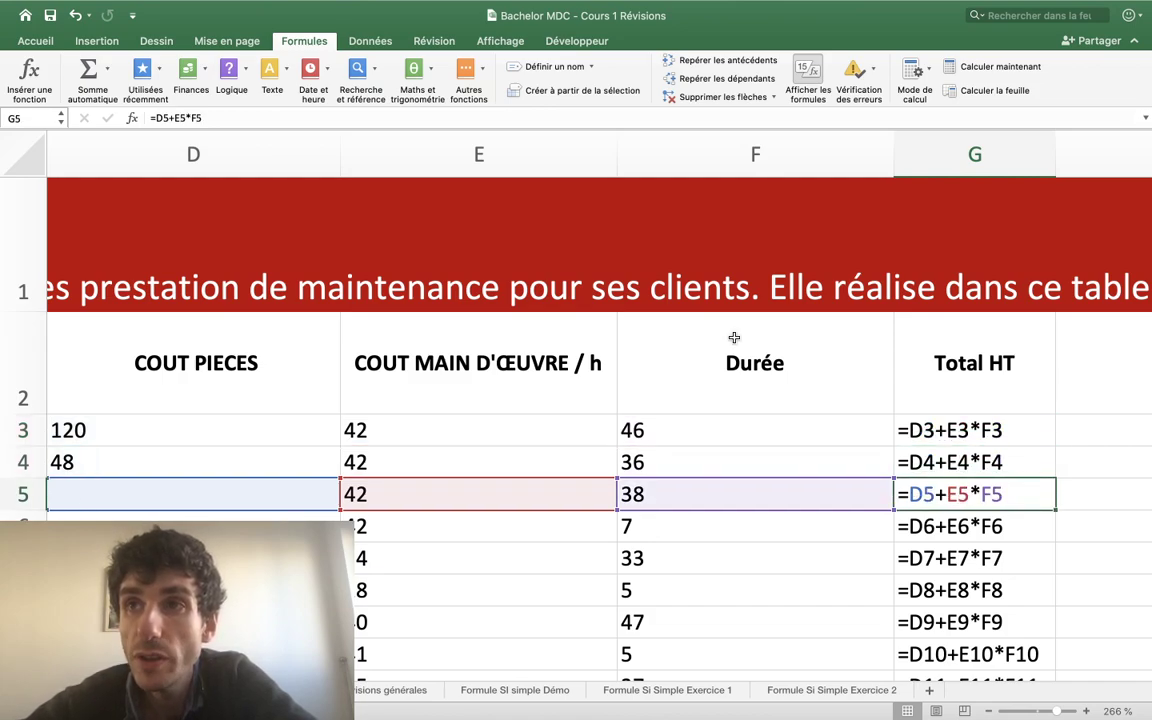
key("Down")
key("Down")
key("Down")
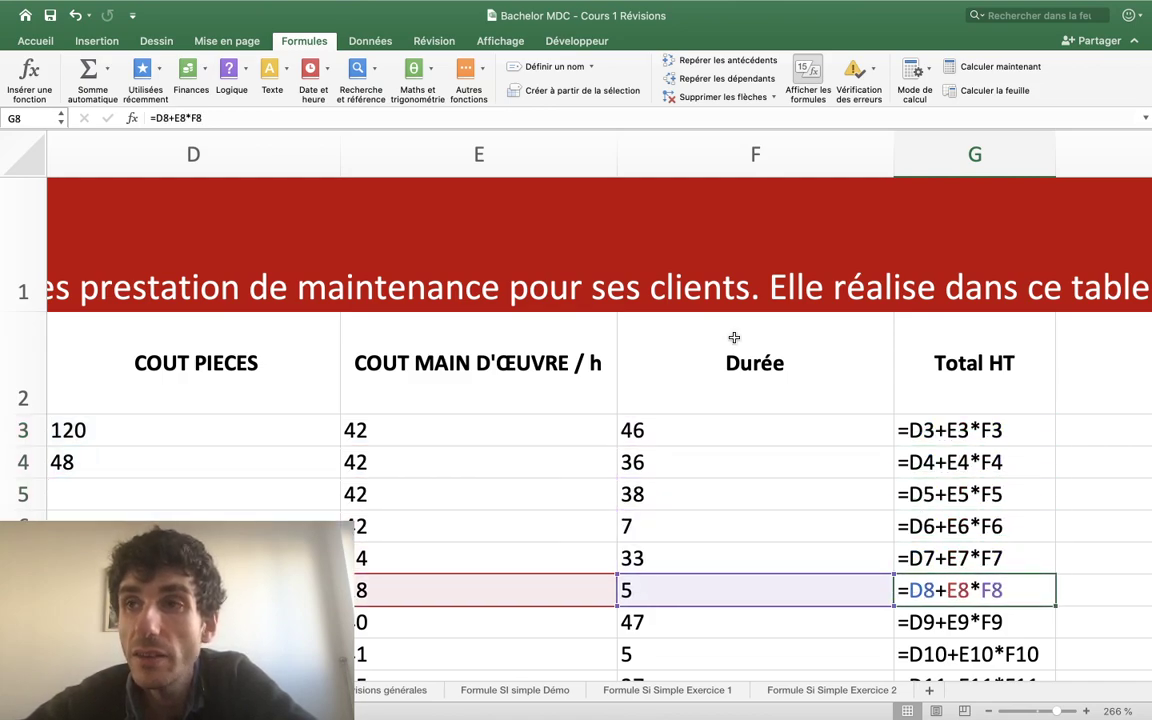
key("Down")
key("Up")
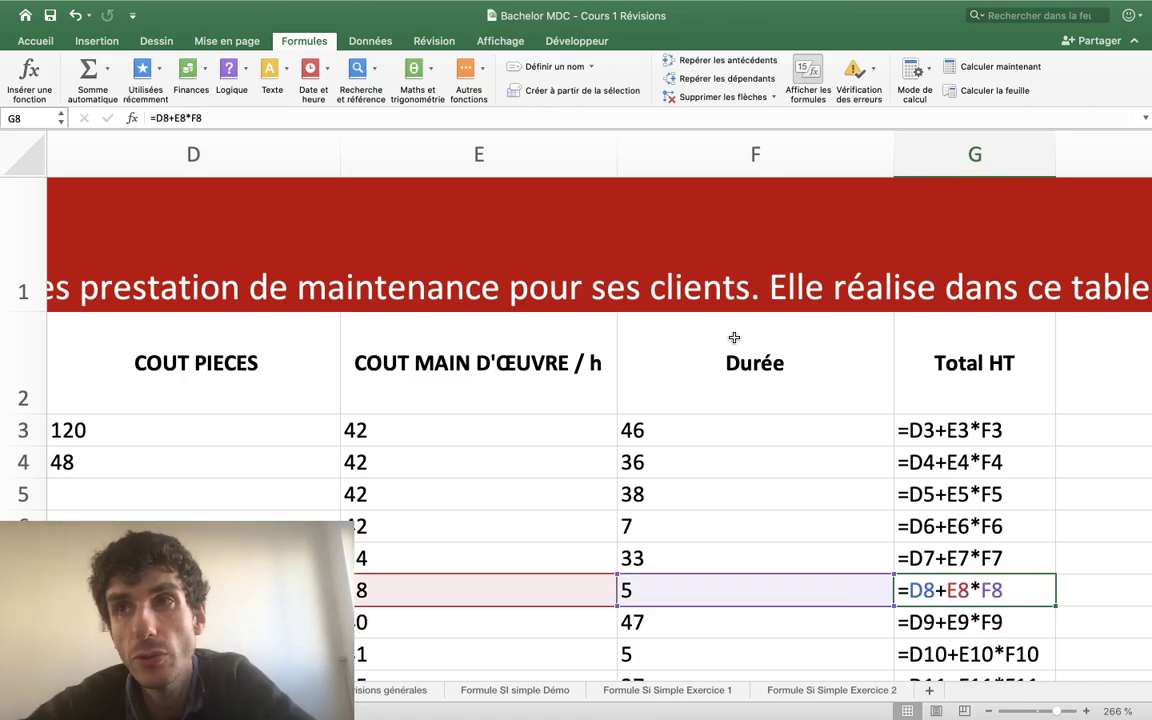
key("Up")
key("Up")
key("Up")
key("Up")
key("Up")
key("Up")
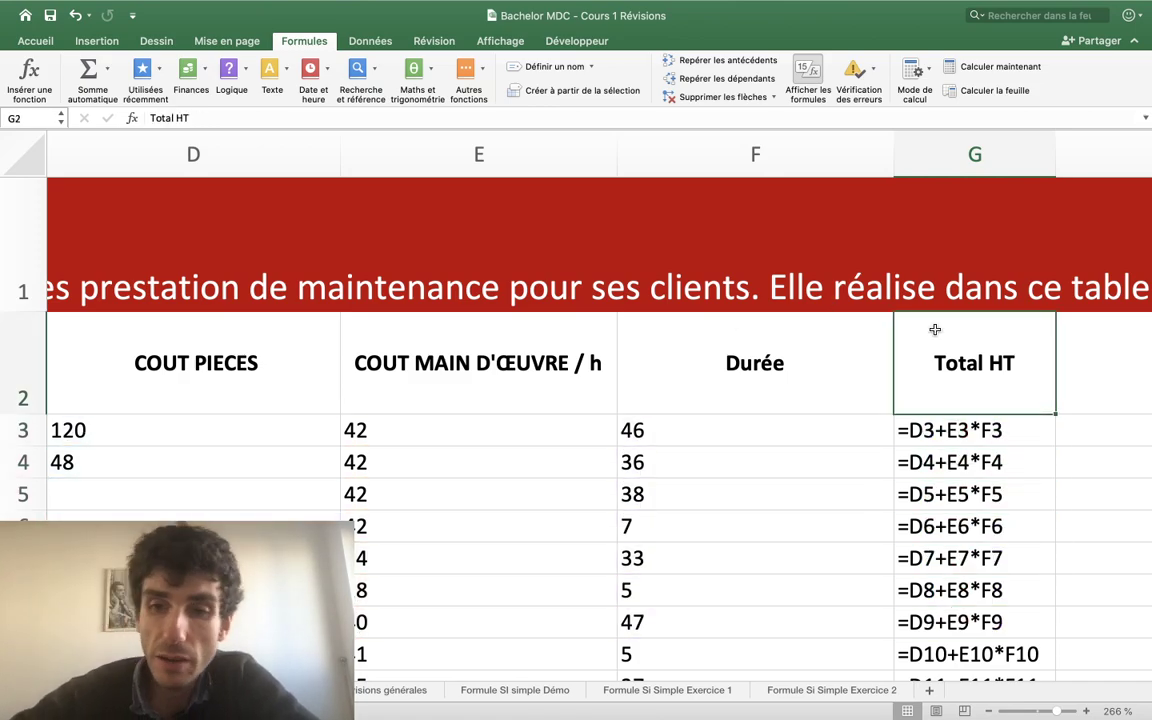
left_click(960, 438)
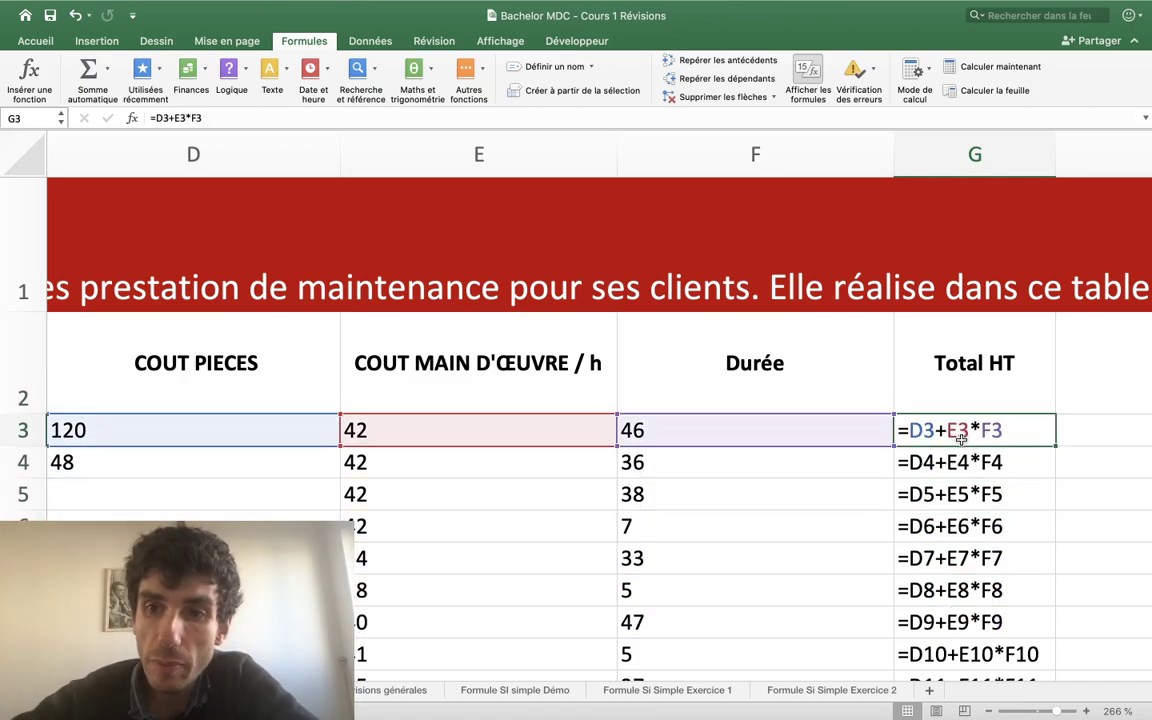
- Turn off Afficher les formules so the Total HT column shows results, then return left
left_click(808, 72)
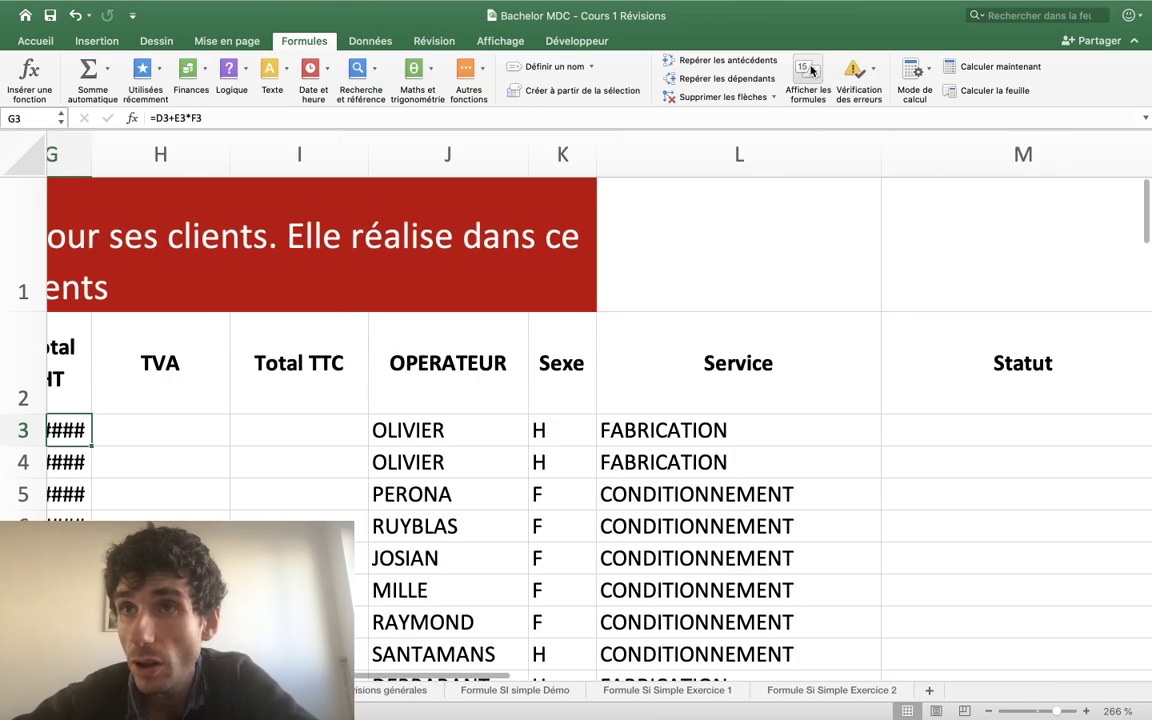
scroll(648, 298, "left", 2)
scroll(648, 298, "left", 5)
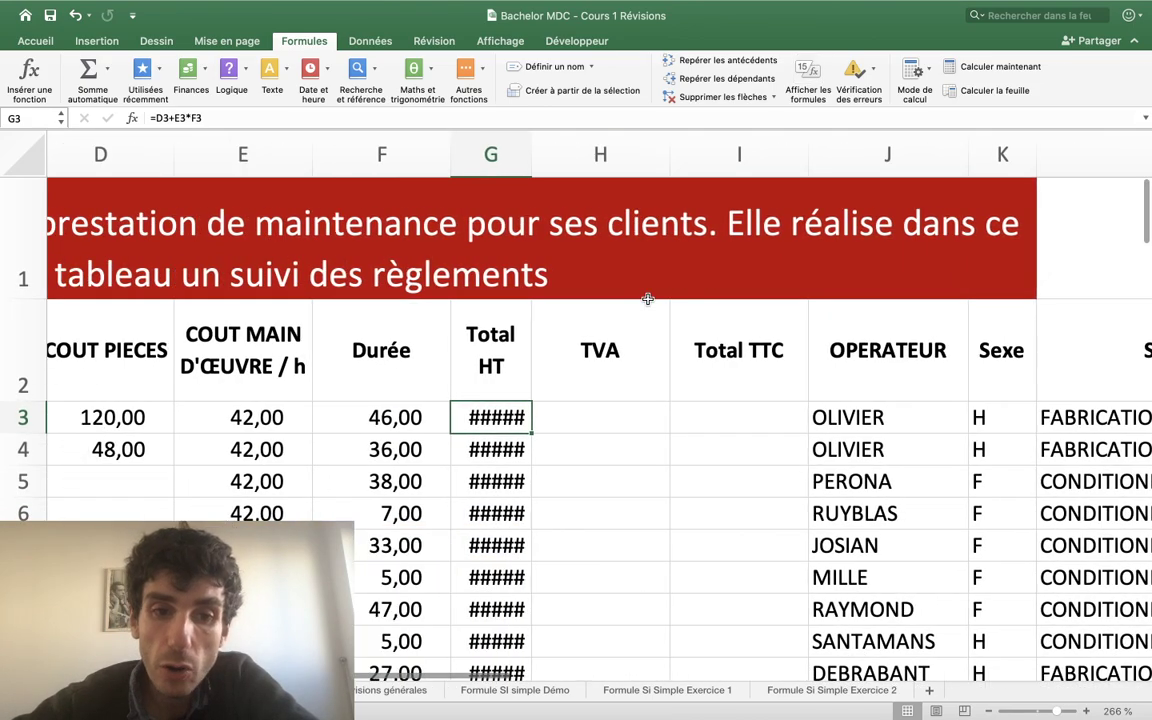
scroll(648, 298, "left", 2)
scroll(648, 298, "left", 1)
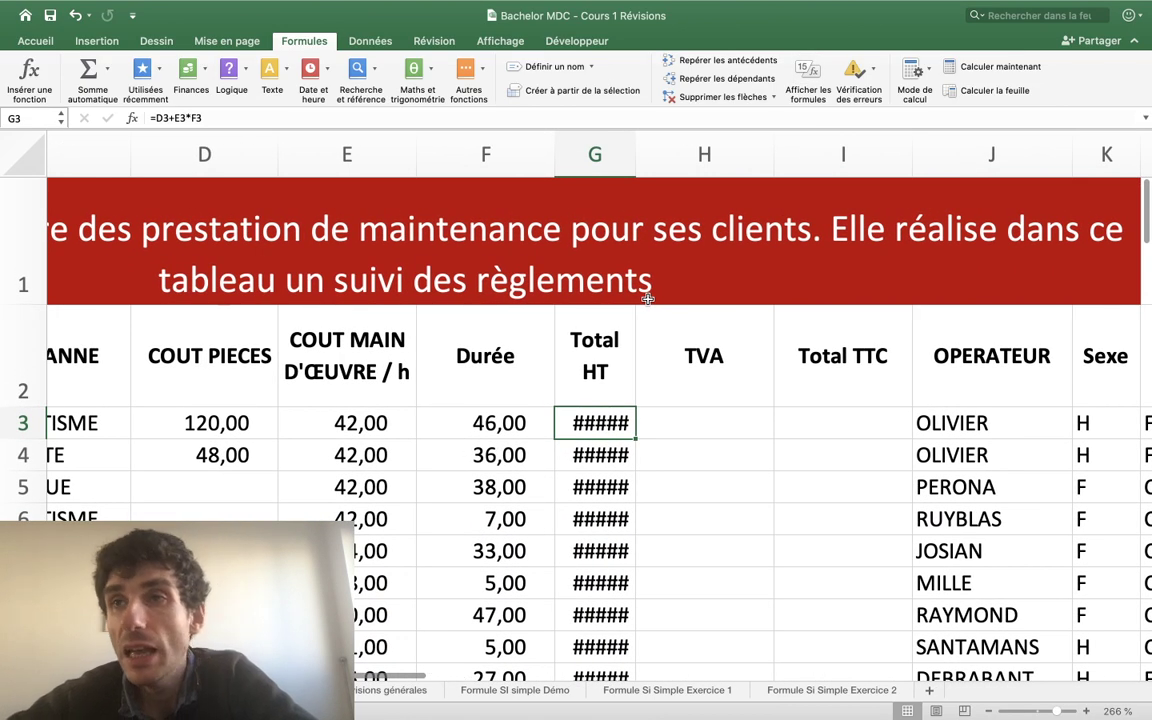
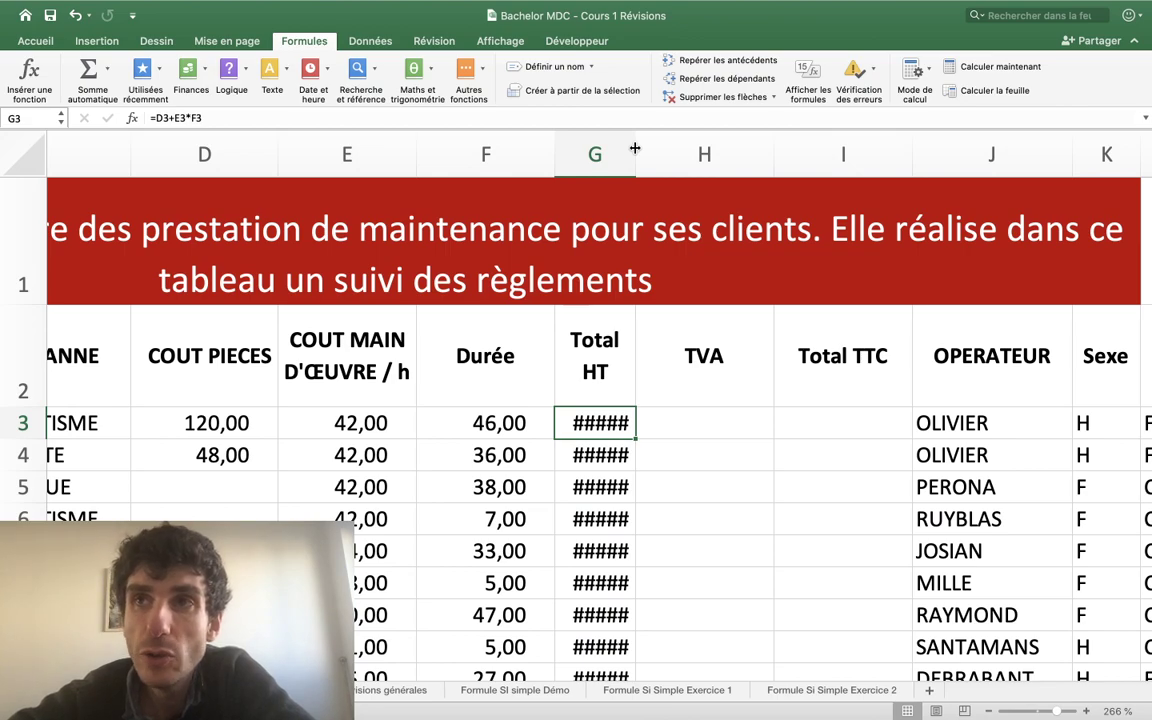
- Auto-fit column G, then narrow it until its amounts turn to #####
double_click(634, 148)
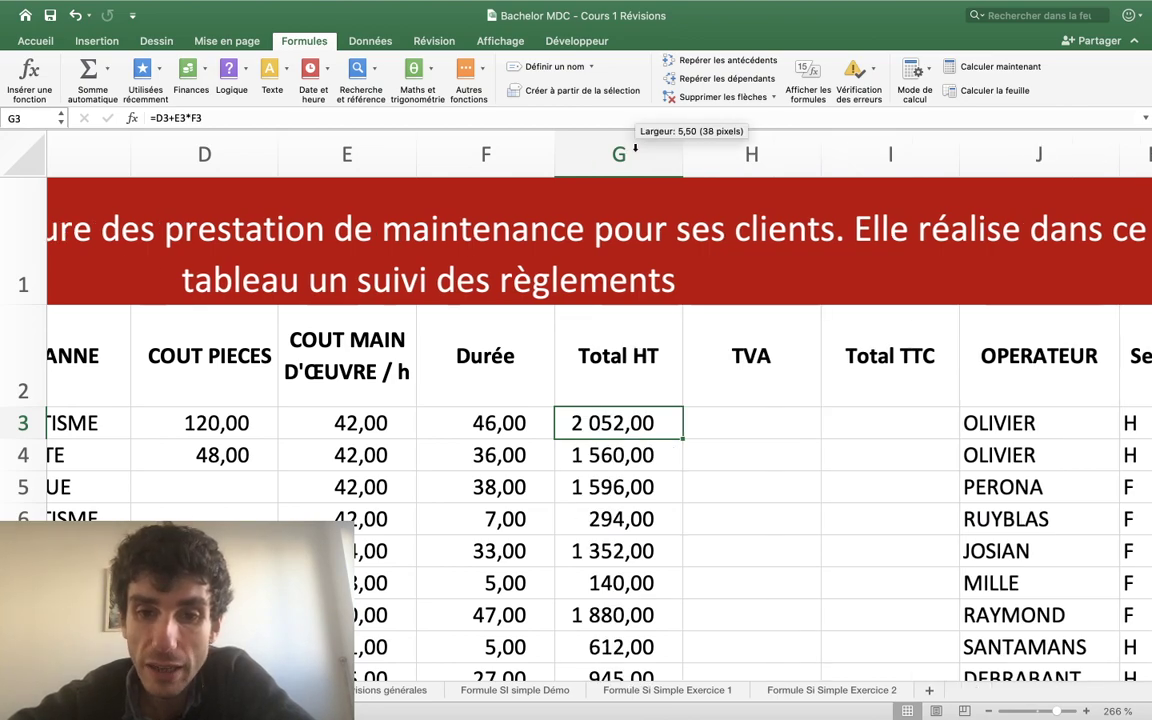
left_click_drag(683, 147, 648, 148)
scroll(694, 437, "down", 3)
scroll(694, 437, "down", 5)
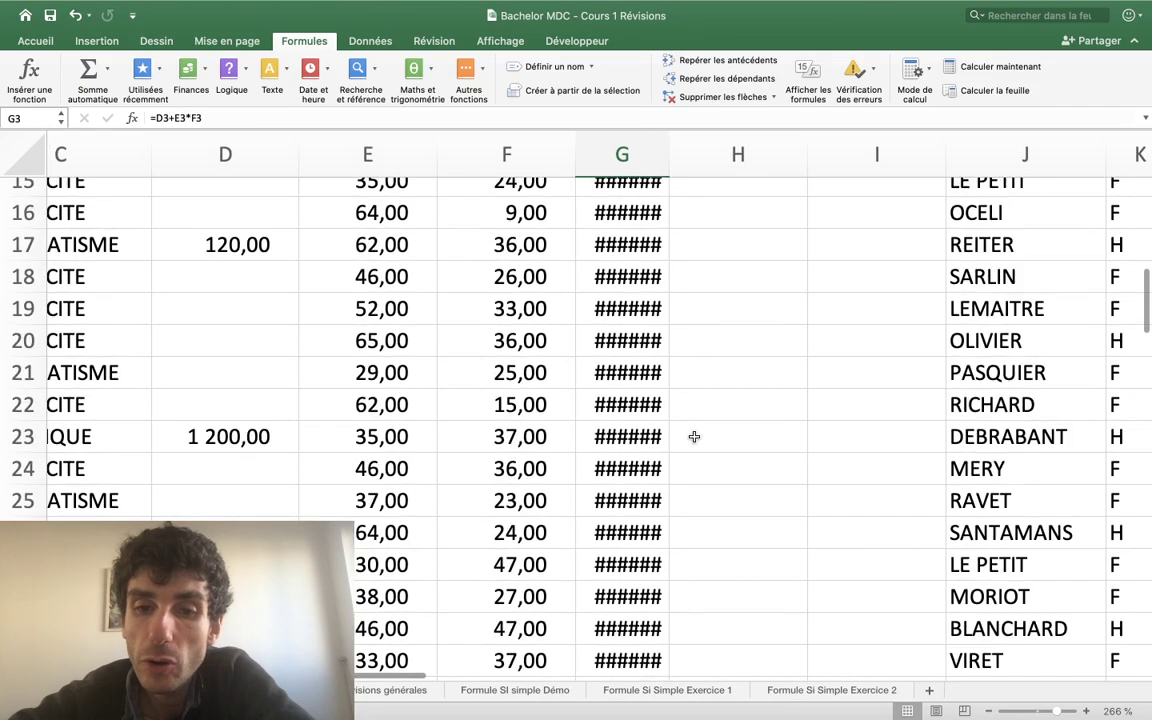
scroll(691, 437, "up", 5)
scroll(691, 437, "up", 5)
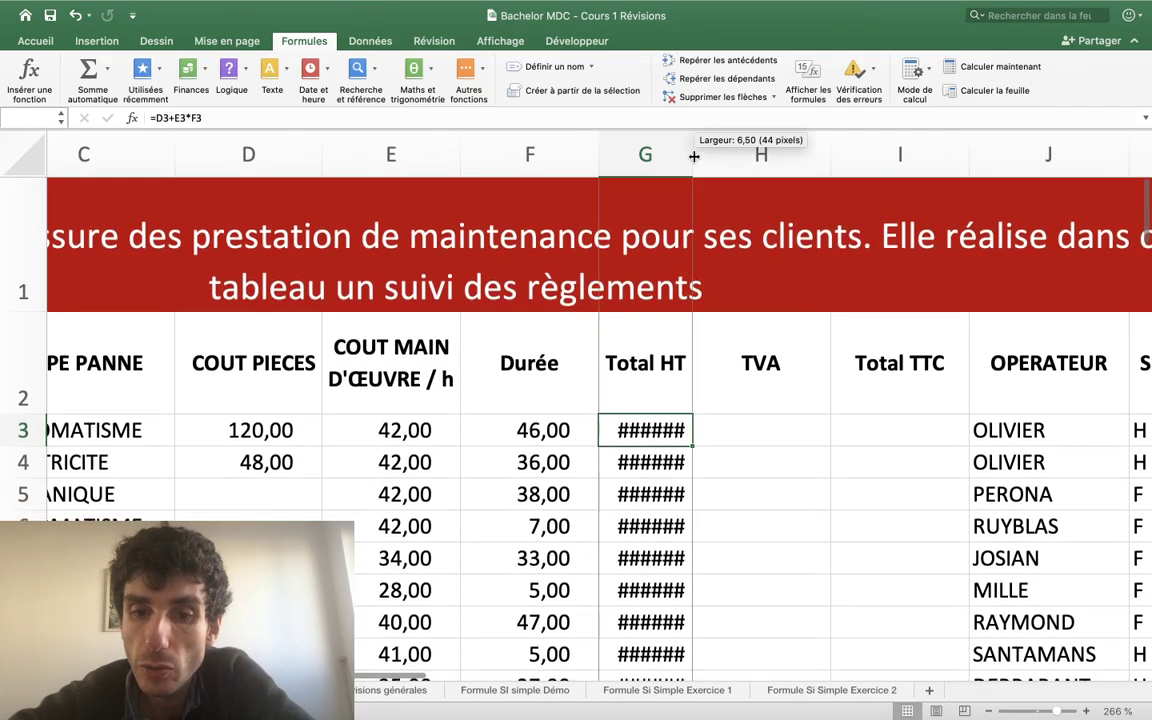
- Re-fit column G, narrow it again, then widen it so totals like 2 052,00 show
double_click(693, 160)
scroll(764, 486, "down", 5)
scroll(764, 486, "down", 15)
scroll(764, 486, "down", 9)
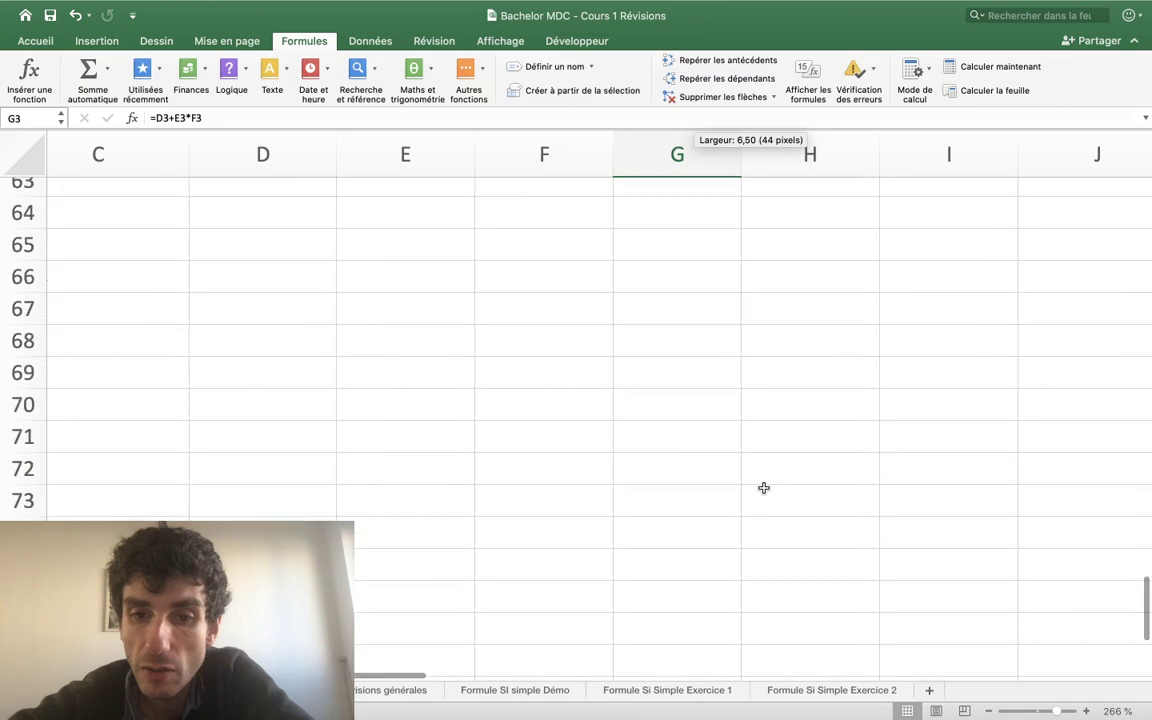
scroll(764, 486, "up", 6)
scroll(764, 486, "up", 15)
scroll(764, 486, "left", 2)
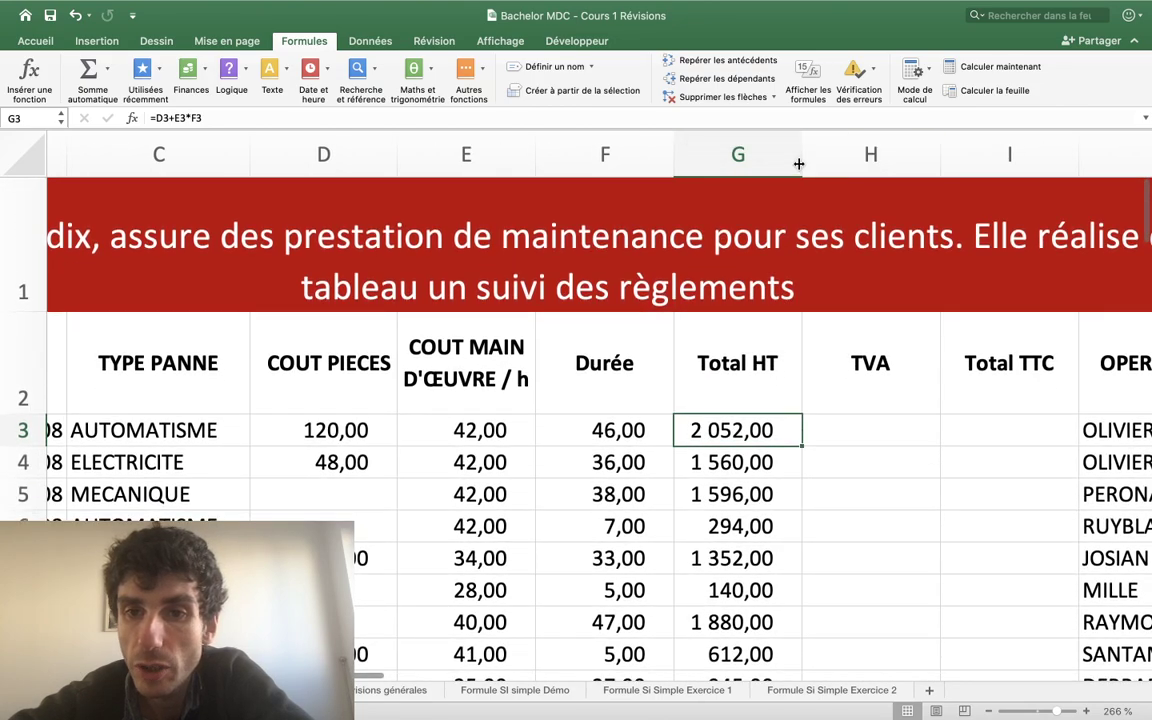
left_click_drag(801, 161, 750, 161)
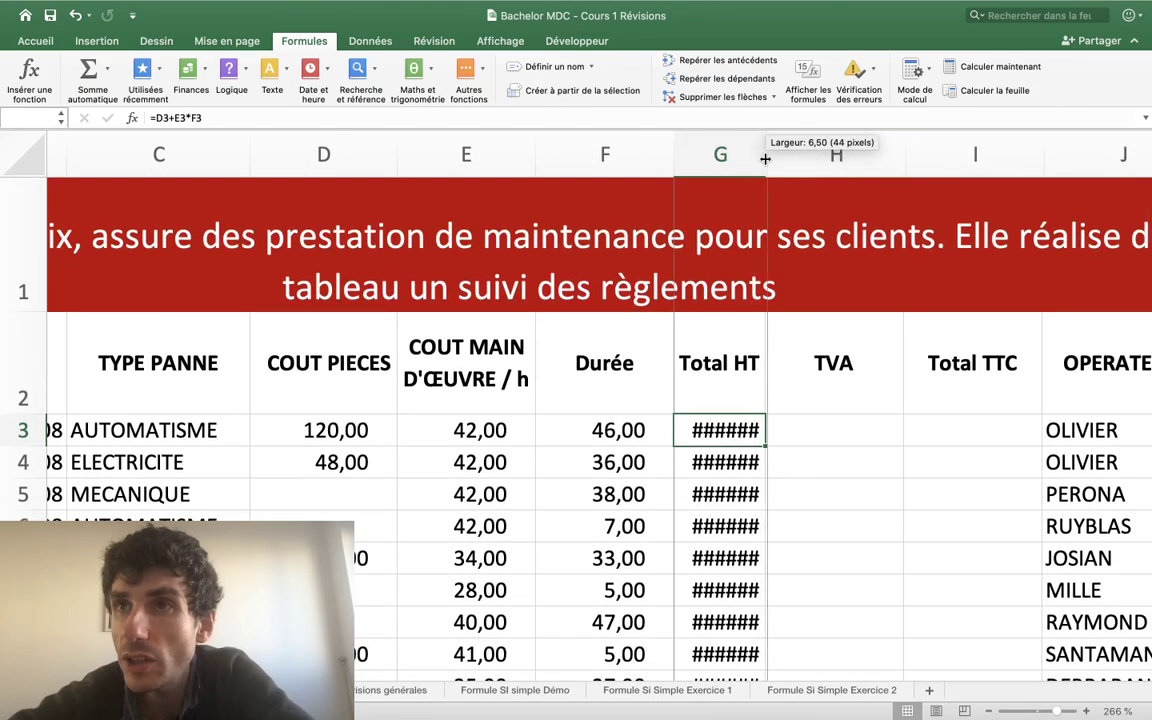
mouse_move(750, 161)
left_mouse_down()
mouse_move(870, 152)
mouse_move(802, 152)
left_mouse_up()
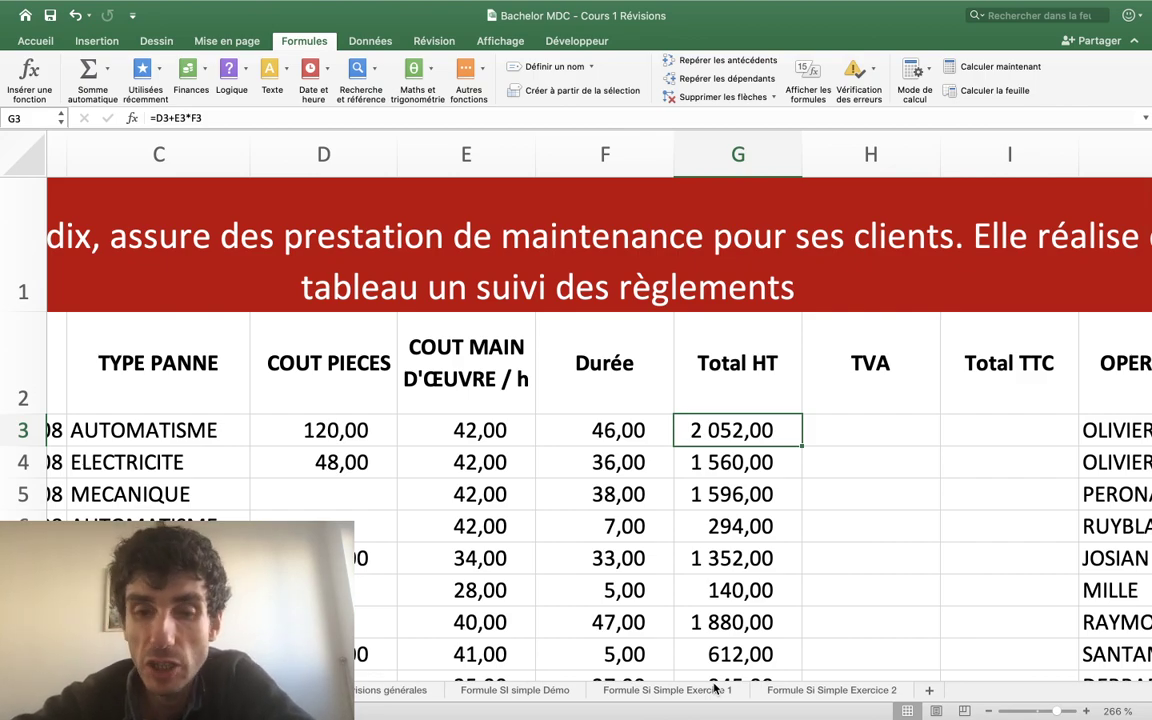
scroll(771, 607, "right", 1)
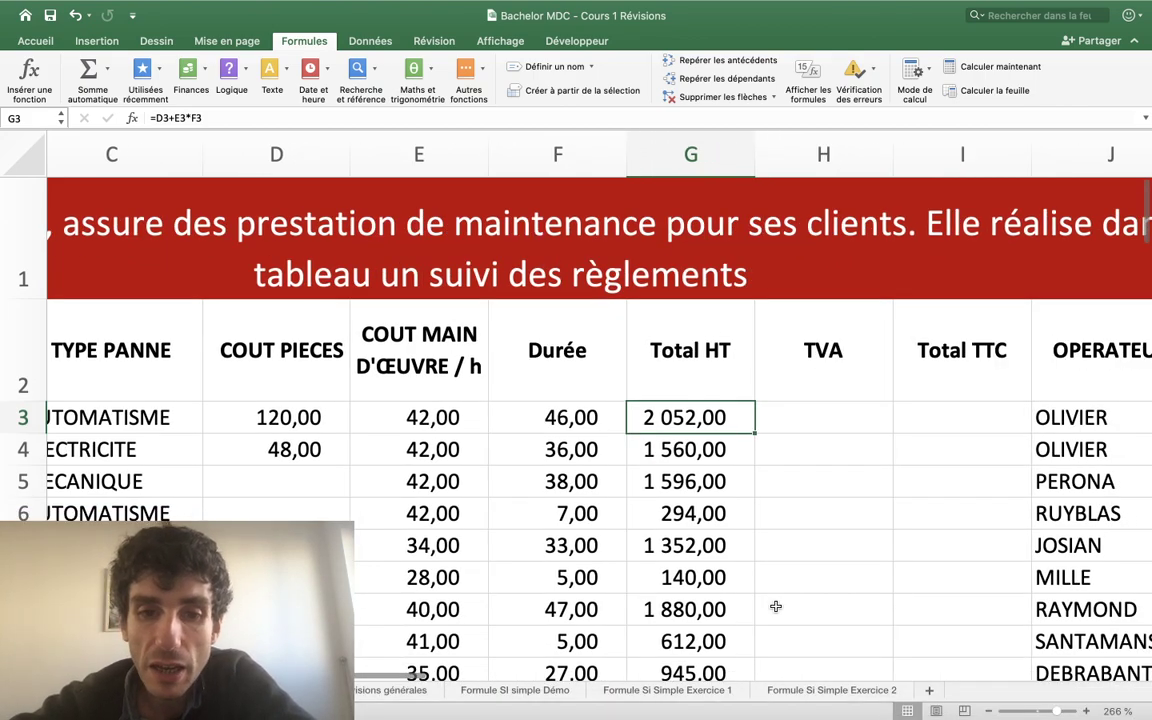
scroll(776, 606, "right", 6)
scroll(776, 606, "left", 2)
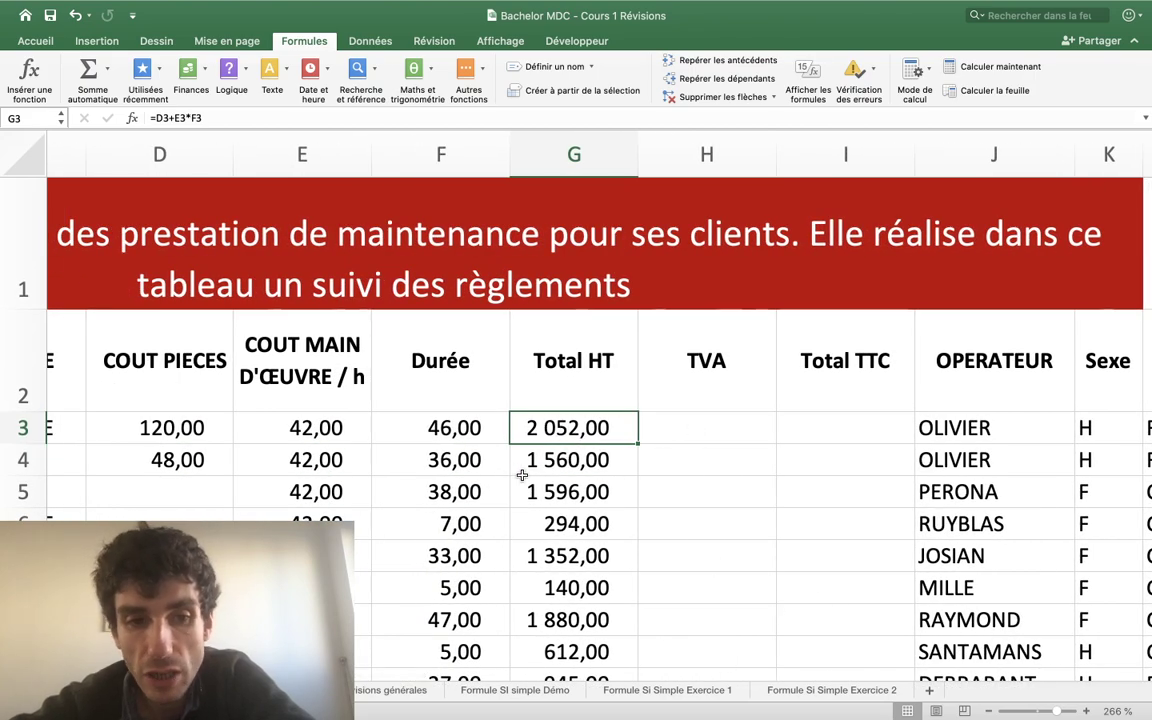
scroll(303, 452, "left", 2)
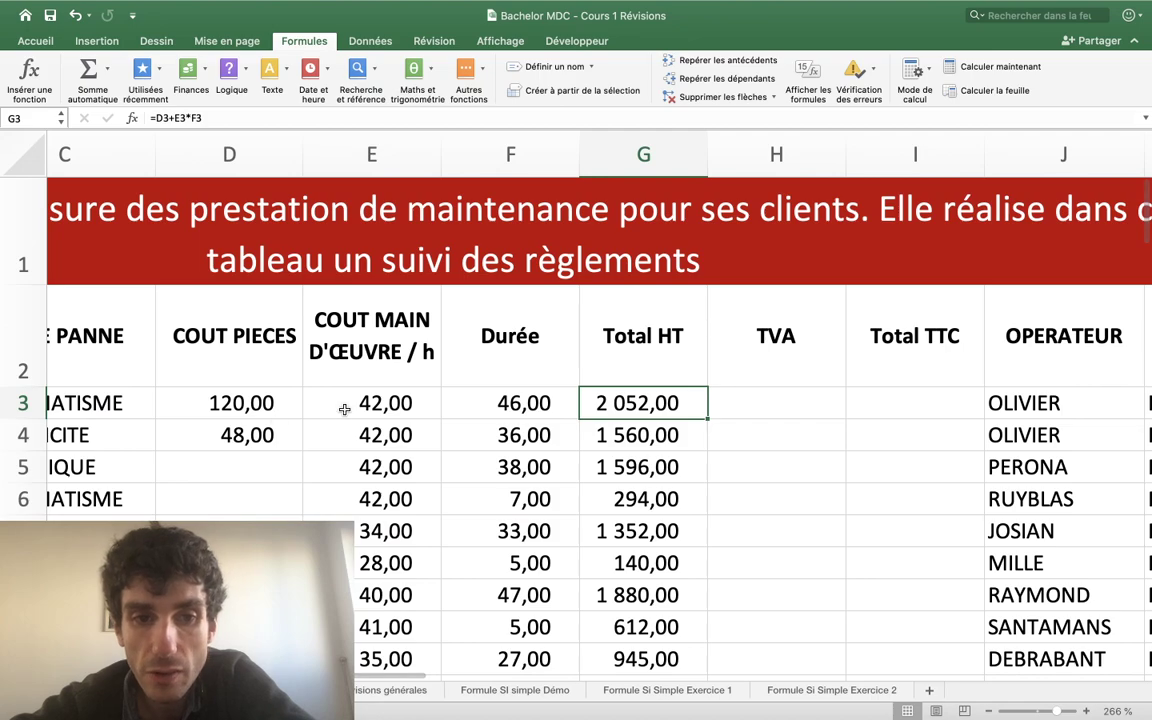
scroll(563, 412, "right", 1)
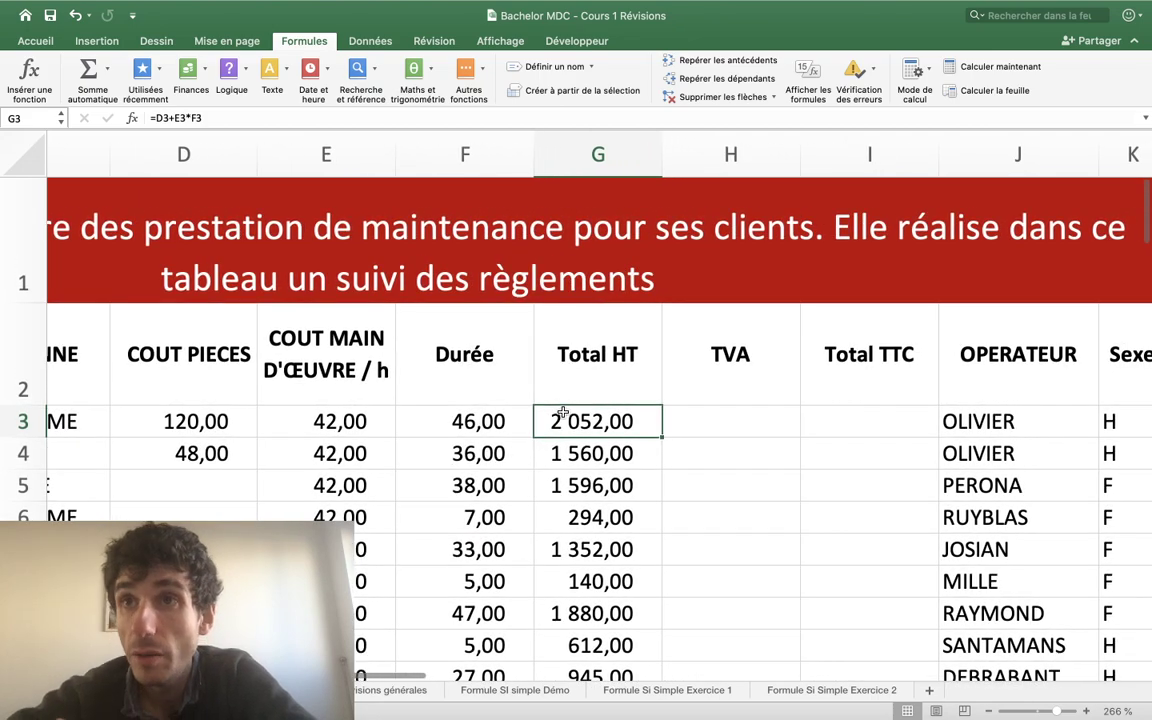
scroll(563, 412, "right", 4)
scroll(563, 412, "right", 7)
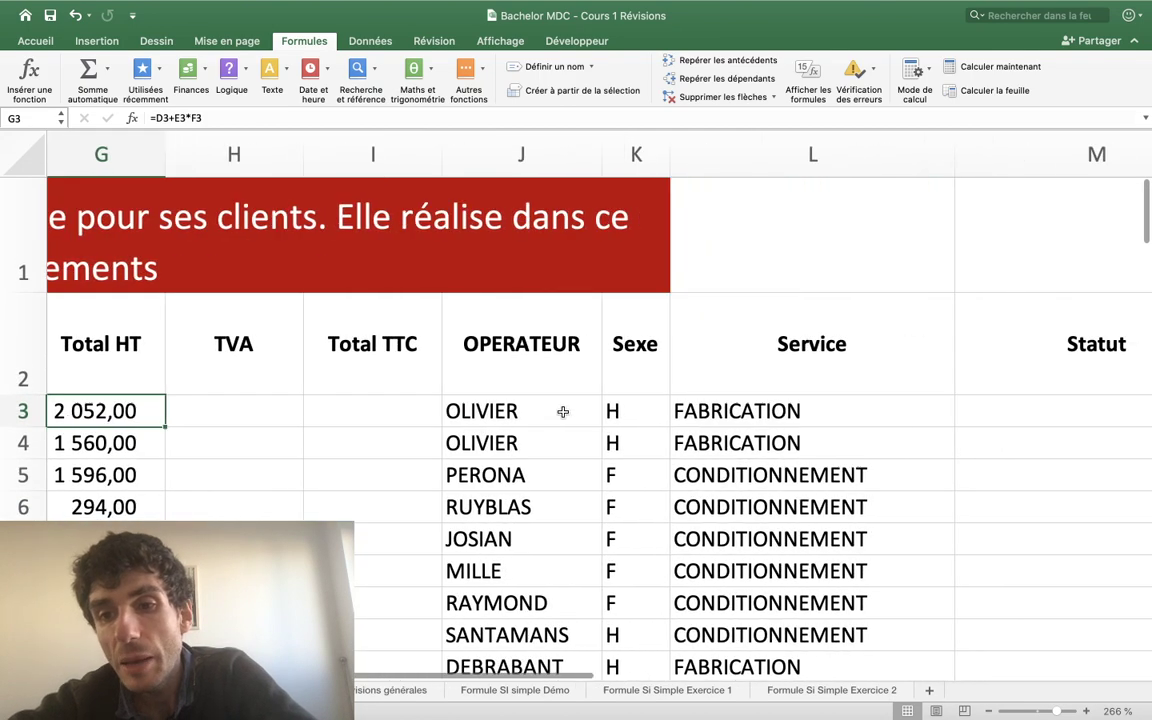
scroll(563, 412, "right", 4)
scroll(563, 412, "left", 2)
scroll(561, 412, "left", 10)
scroll(563, 411, "left", 2)
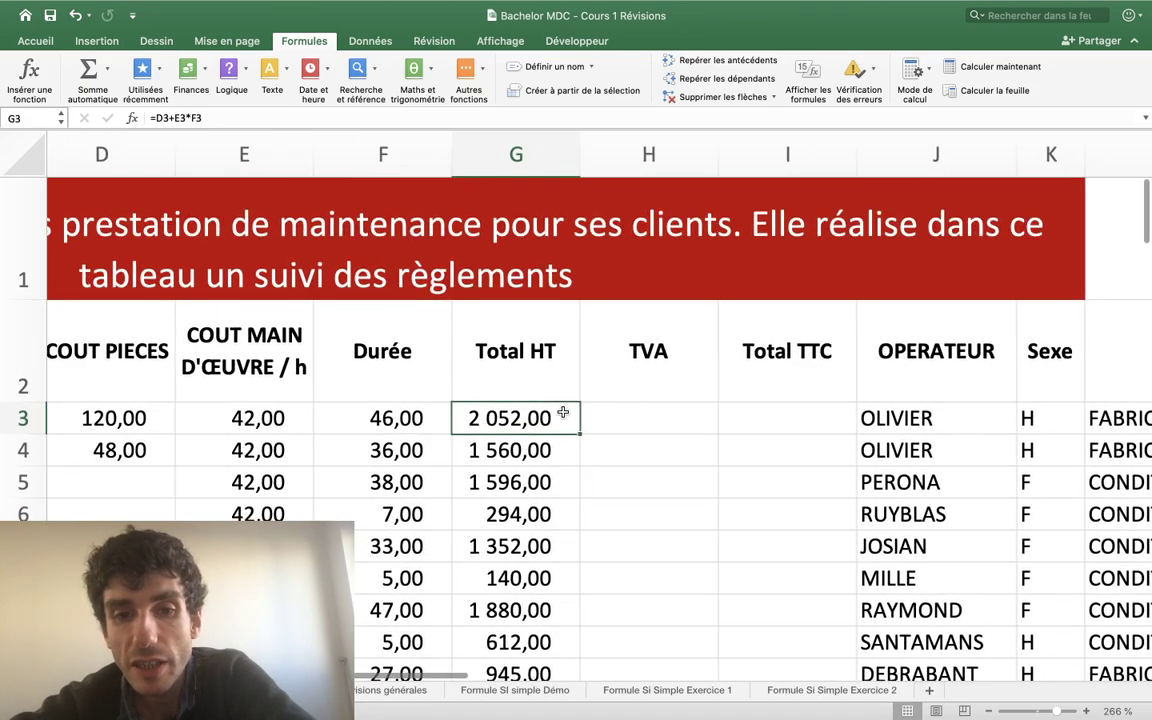
left_click(609, 382)
left_click(633, 420)
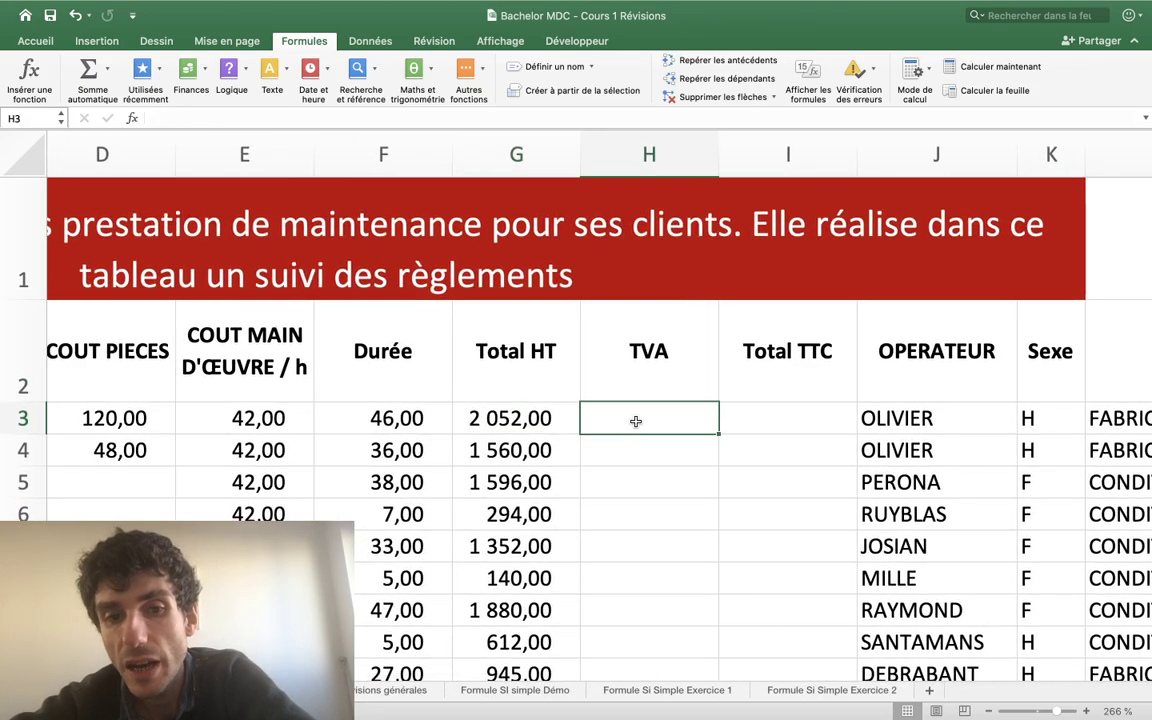
left_click(521, 354)
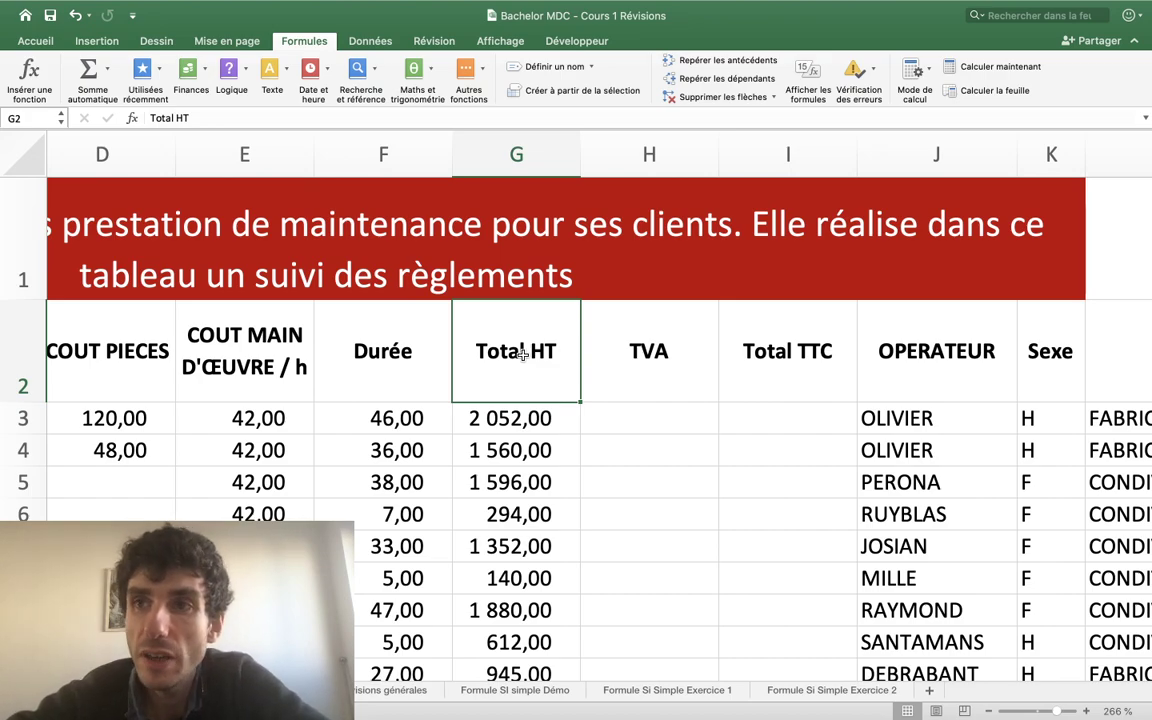
scroll(521, 354, "right", 1)
scroll(553, 424, "right", 4)
scroll(553, 424, "right", 5)
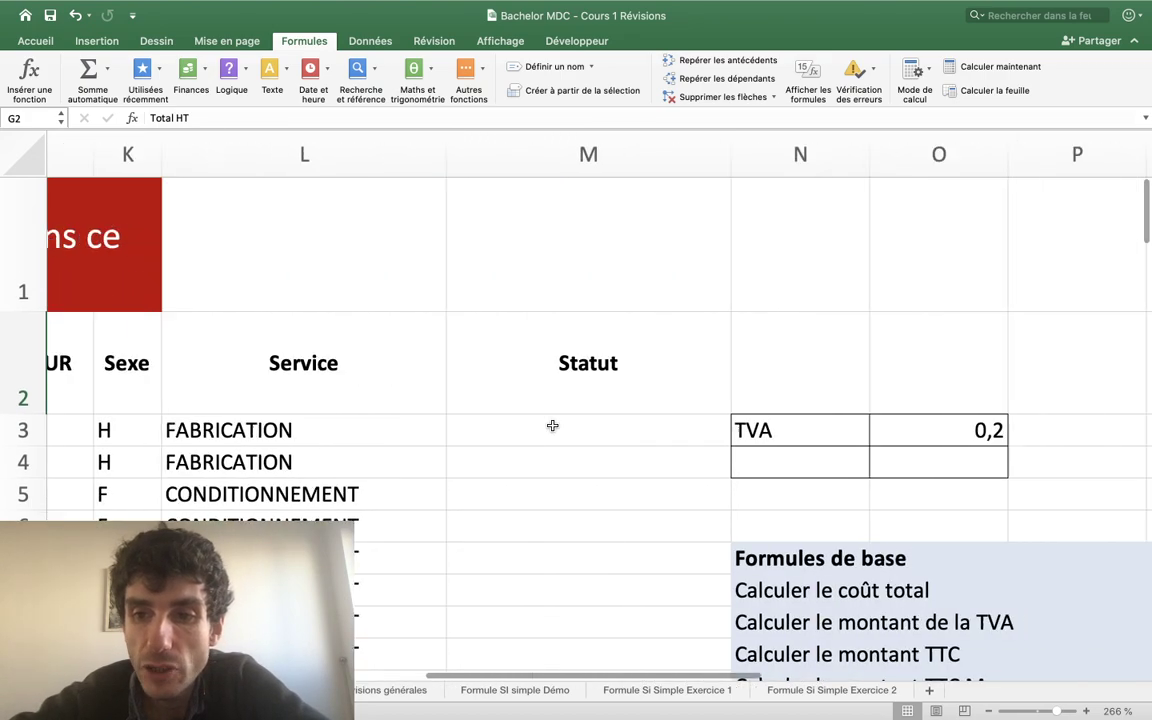
scroll(733, 391, "left", 2)
scroll(733, 391, "left", 6)
scroll(733, 391, "right", 5)
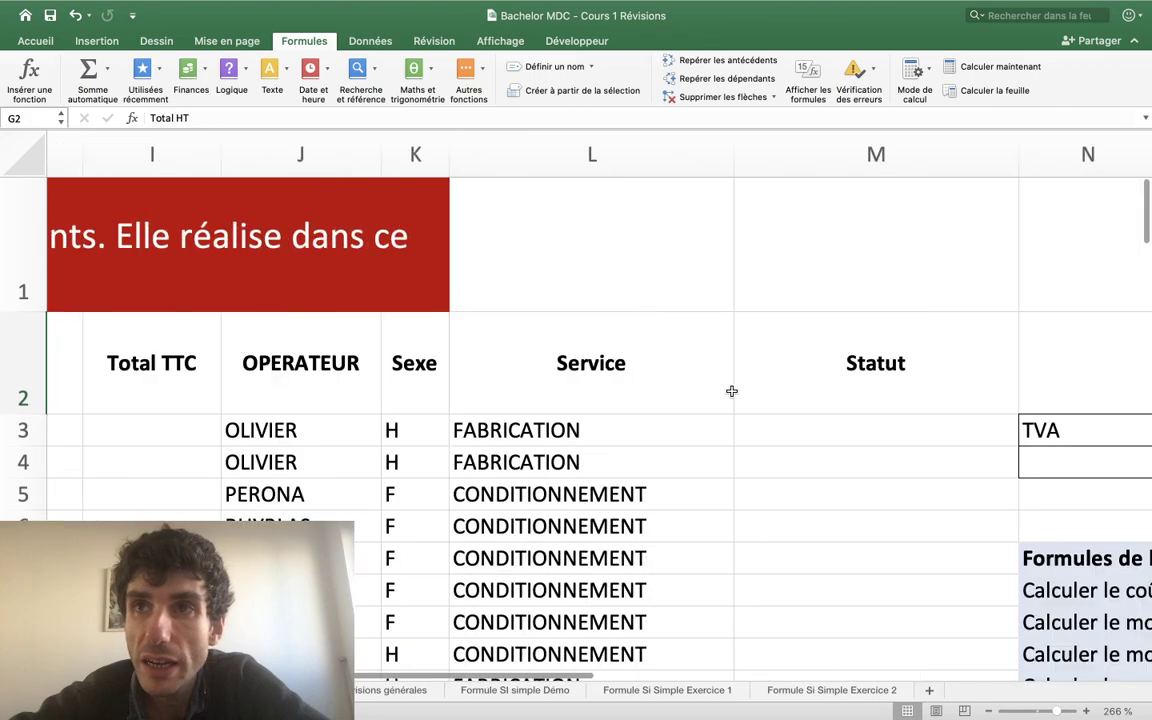
scroll(731, 391, "right", 2)
scroll(733, 391, "right", 3)
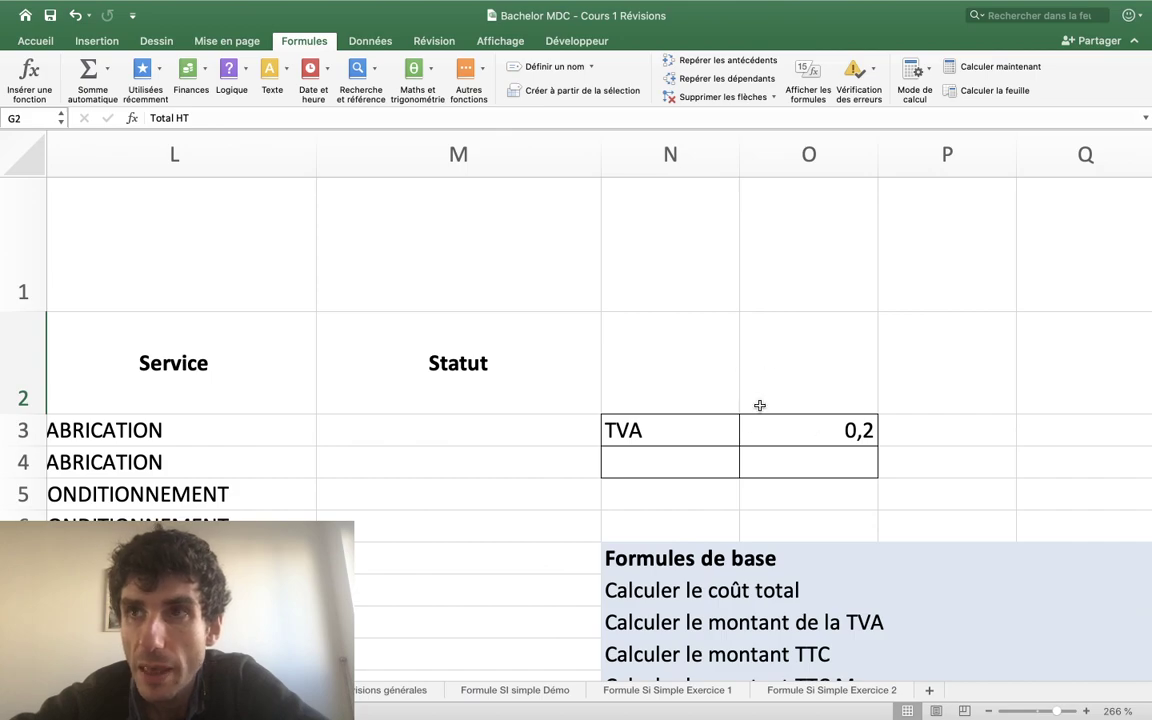
scroll(760, 405, "left", 1)
scroll(760, 405, "left", 1)
scroll(760, 405, "left", 2)
scroll(760, 405, "left", 4)
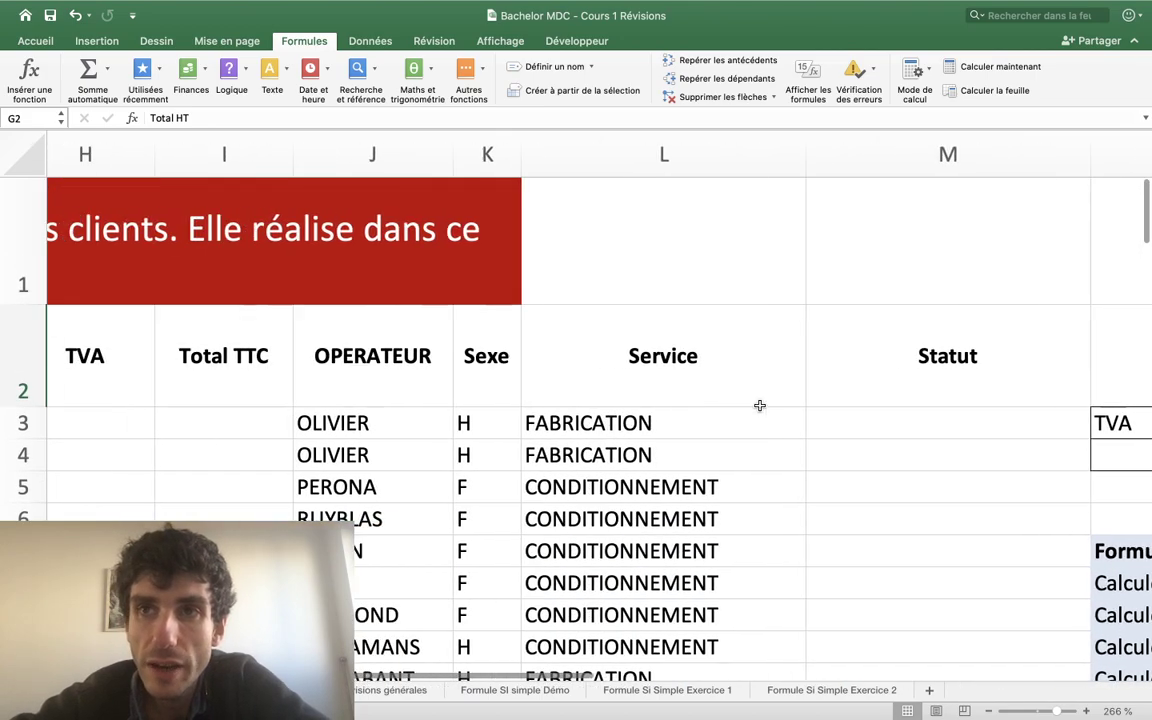
scroll(760, 405, "right", 2)
scroll(760, 405, "right", 1)
scroll(760, 405, "right", 1)
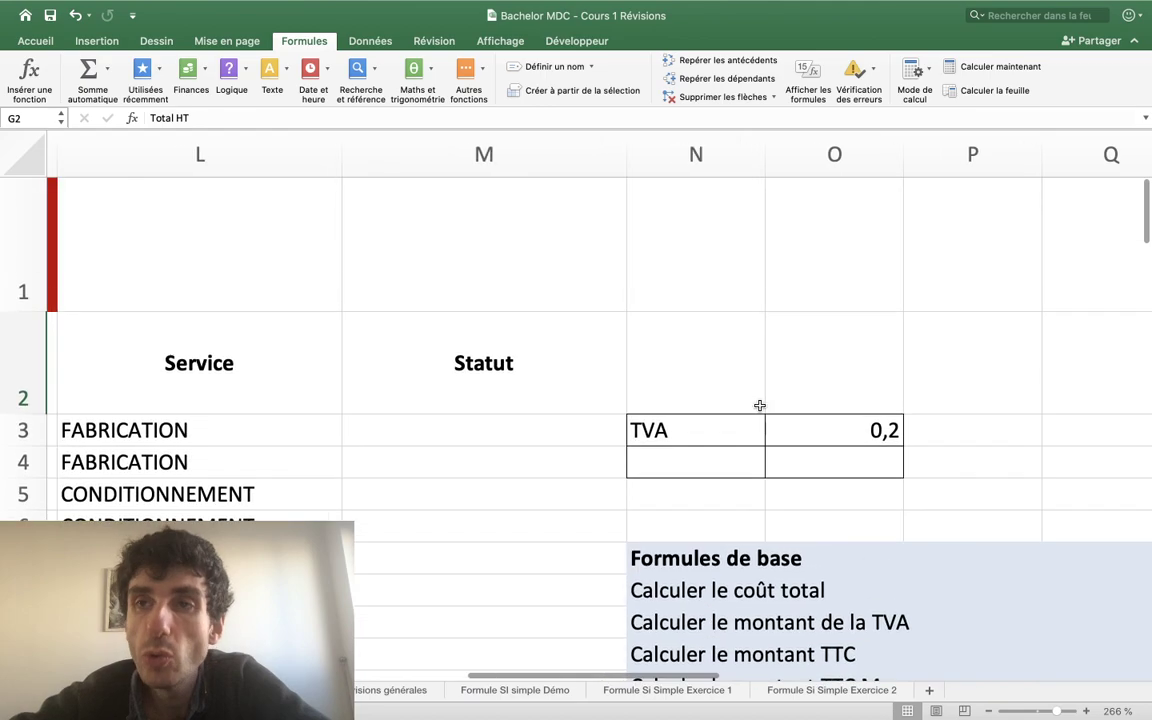
scroll(697, 374, "down", 3)
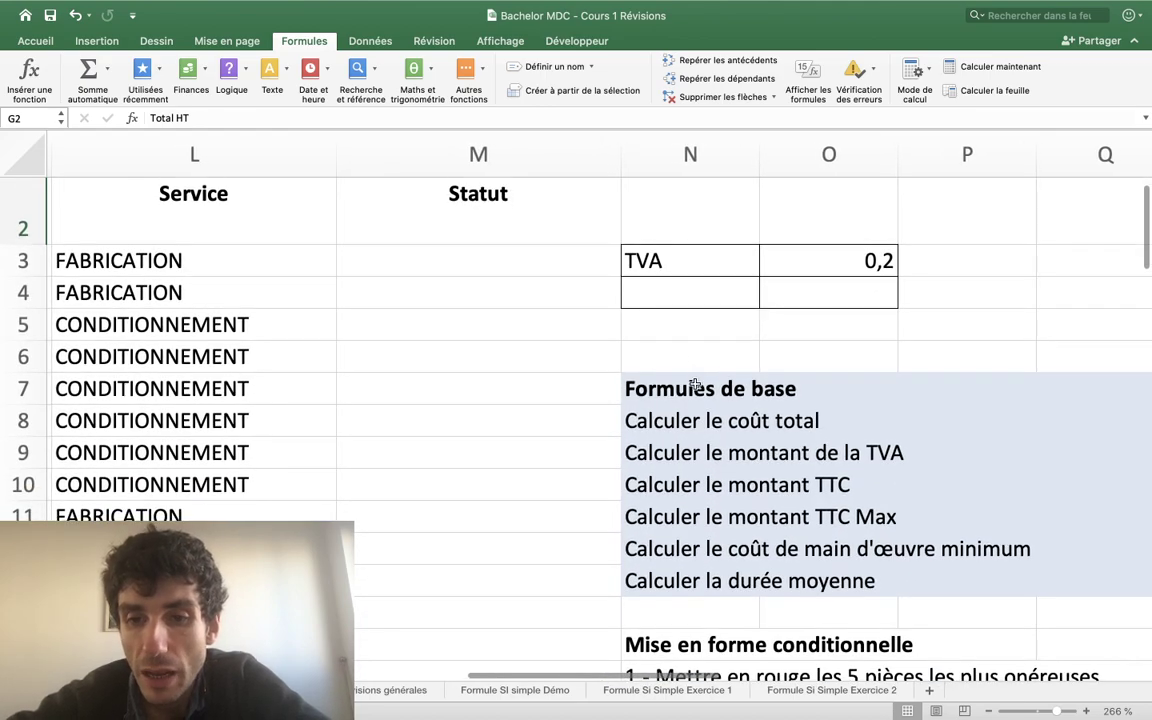
- Fill the Calculer le coût total task in N8:O8 with yellow
left_click_drag(651, 421, 857, 425)
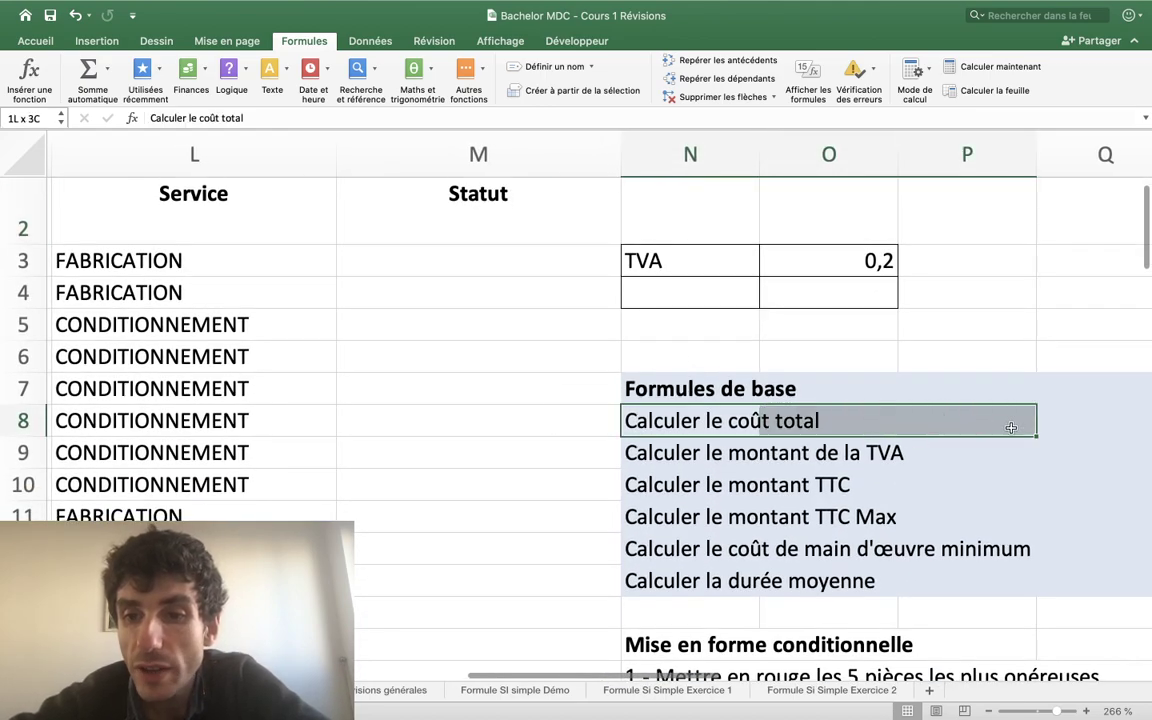
left_click(33, 44)
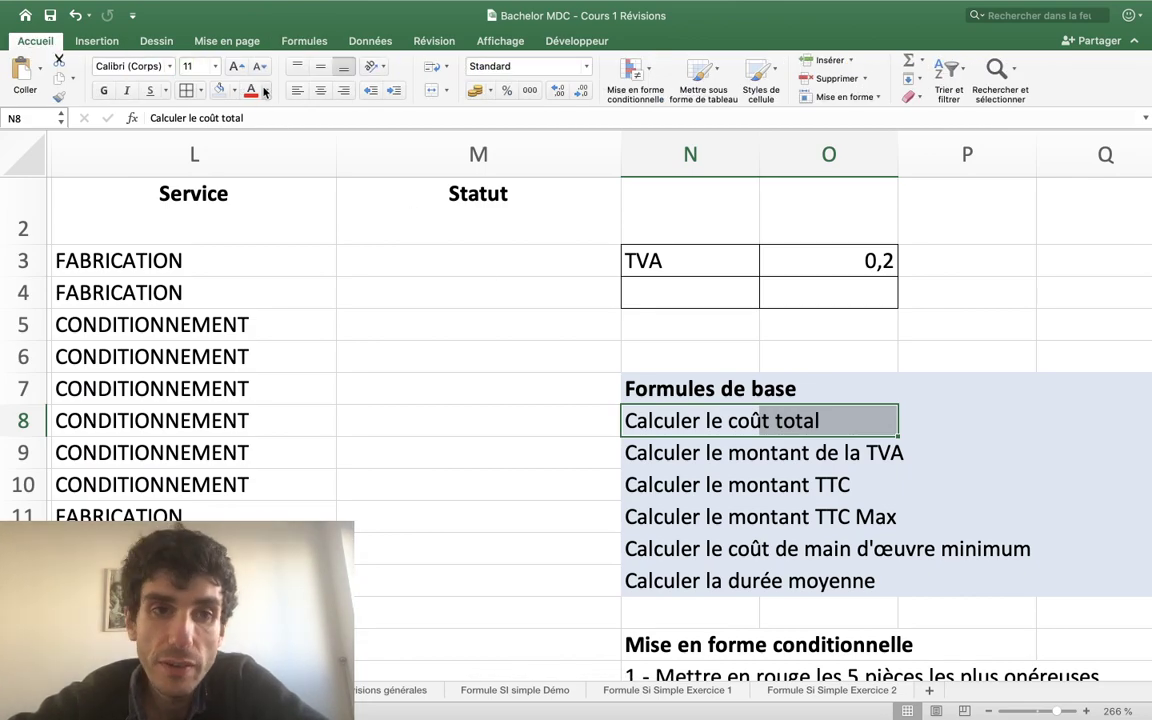
left_click(233, 91)
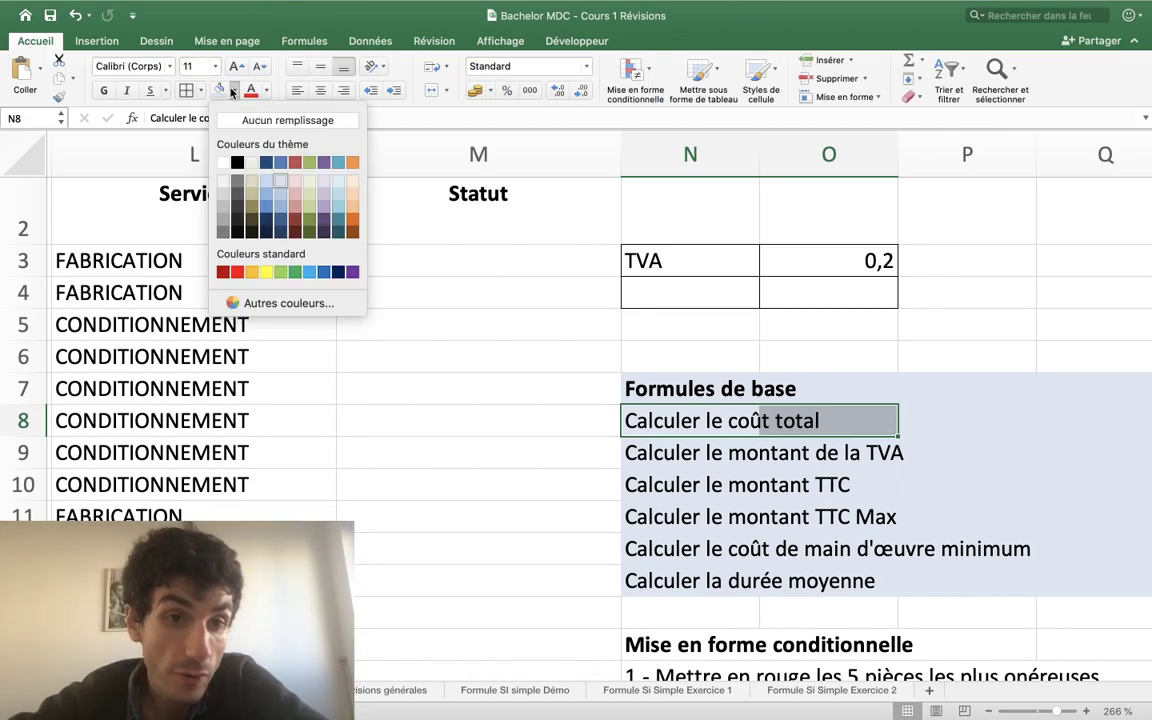
left_click(266, 273)
left_click(553, 357)
scroll(650, 340, "up", 1)
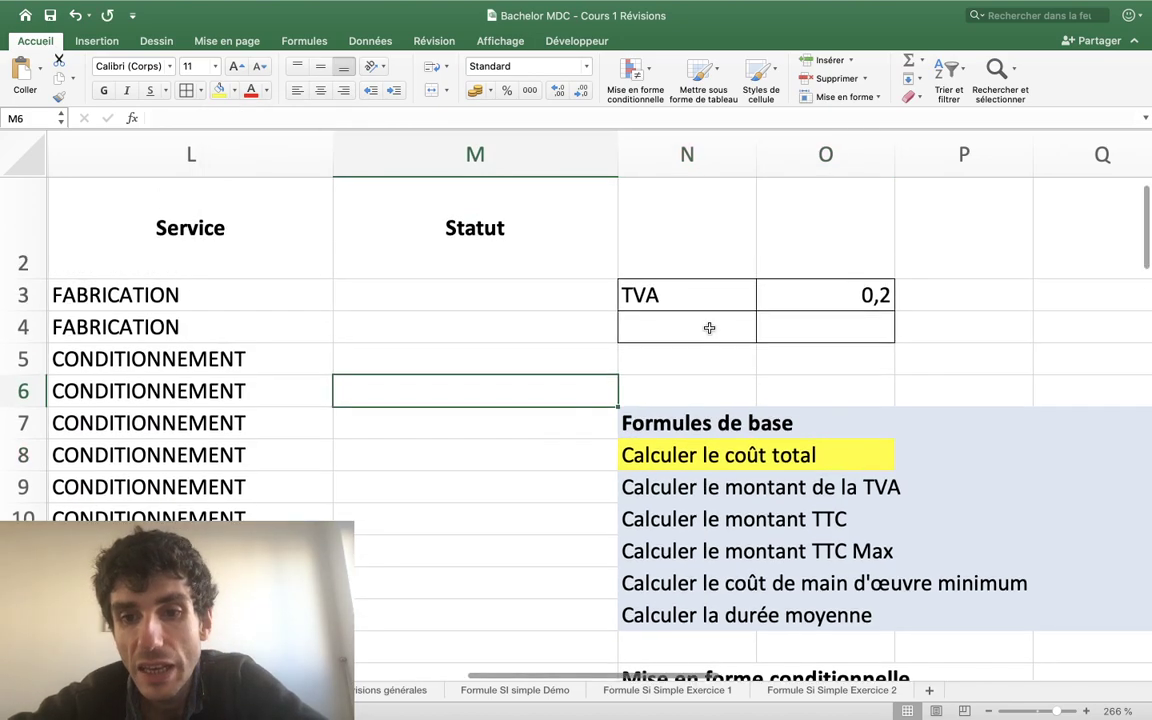
- Select the TVA label and rate block N3:O4
left_click_drag(700, 487, 879, 487)
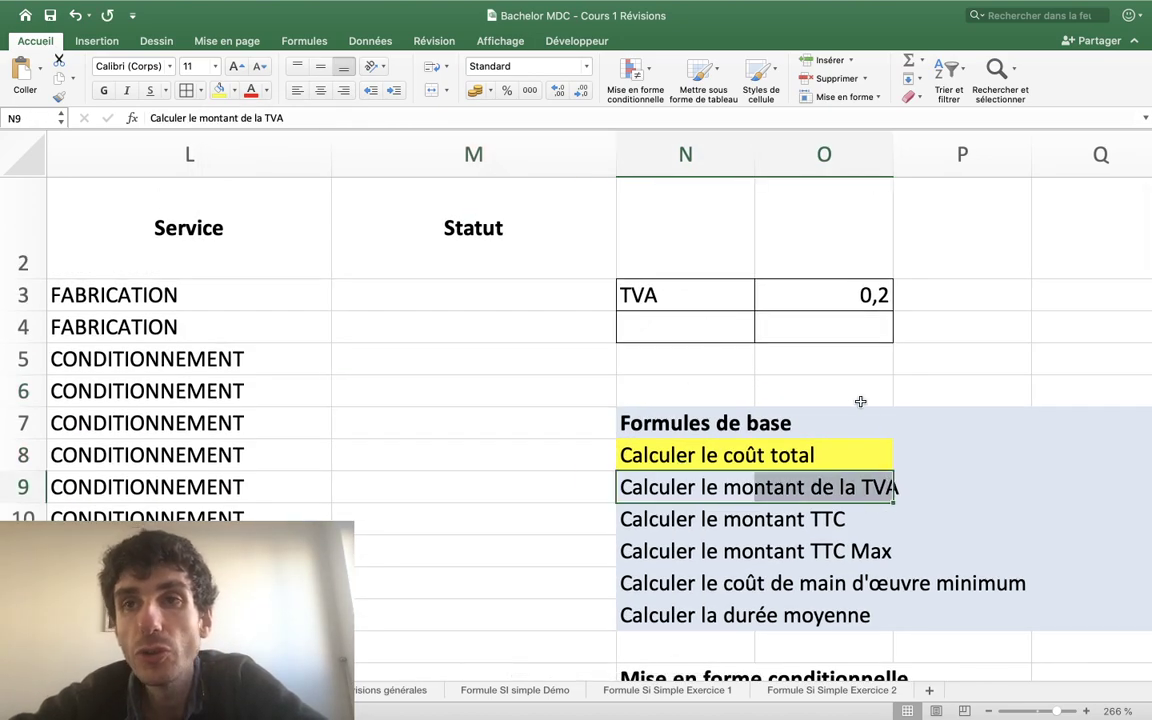
left_click(698, 297)
left_click(720, 327)
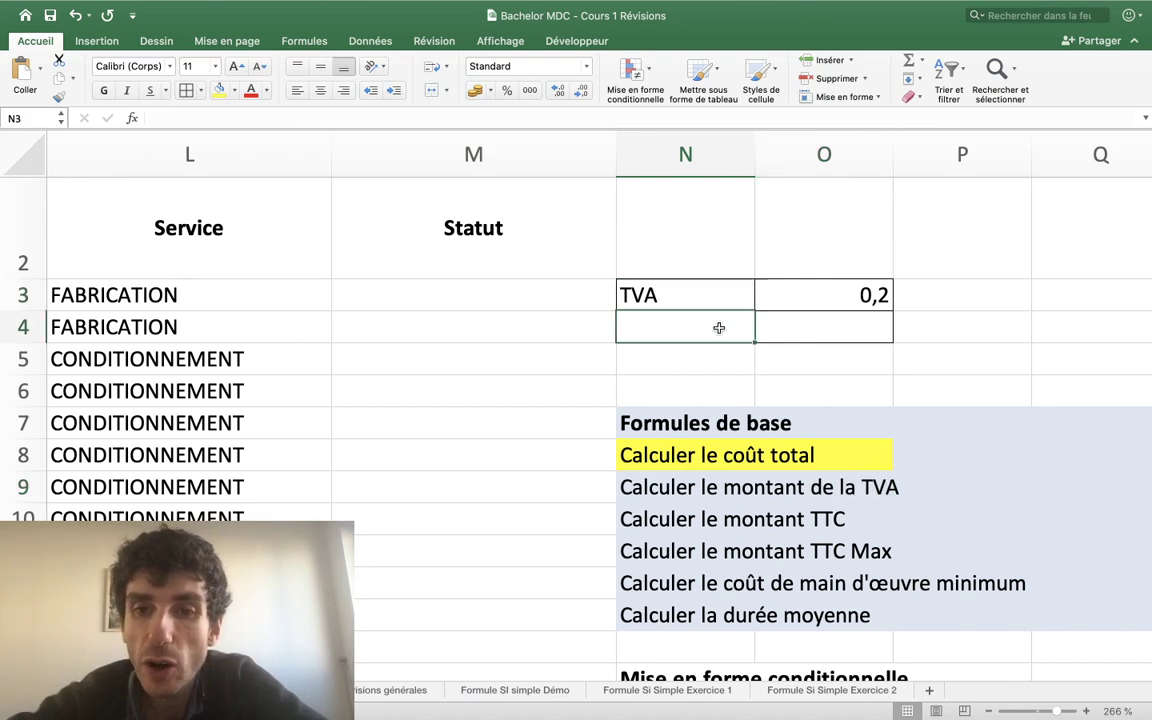
left_click(823, 329)
left_click(735, 329)
left_click(727, 303)
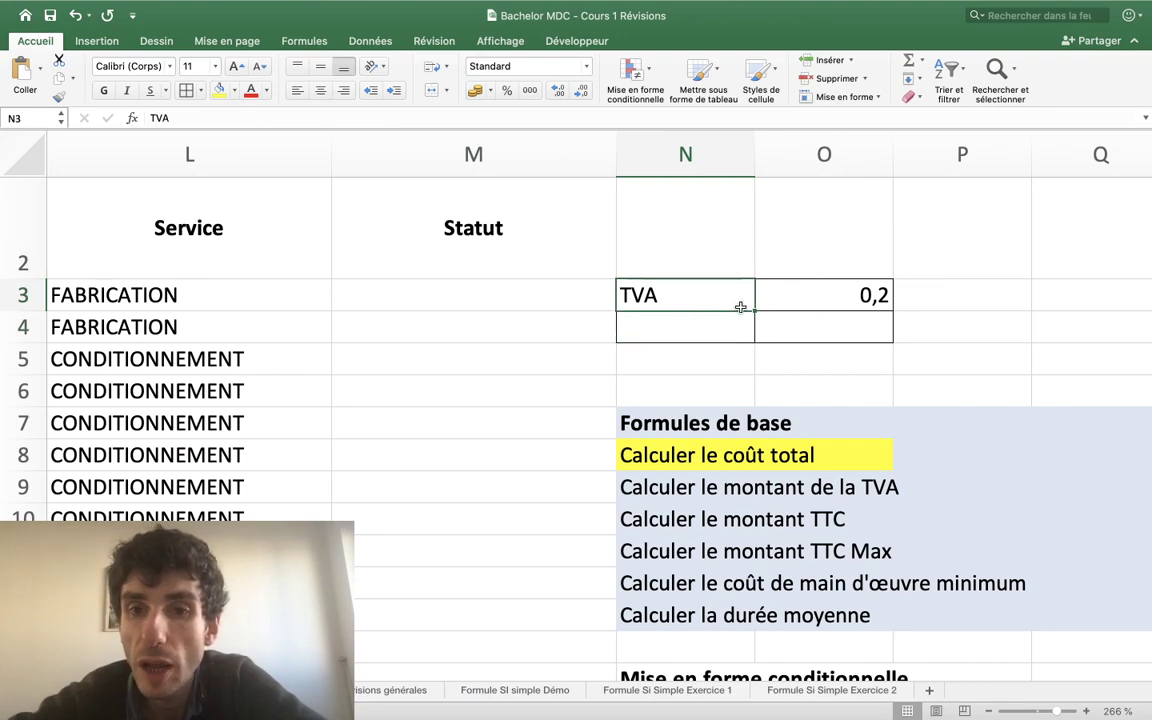
left_click_drag(750, 306, 847, 318)
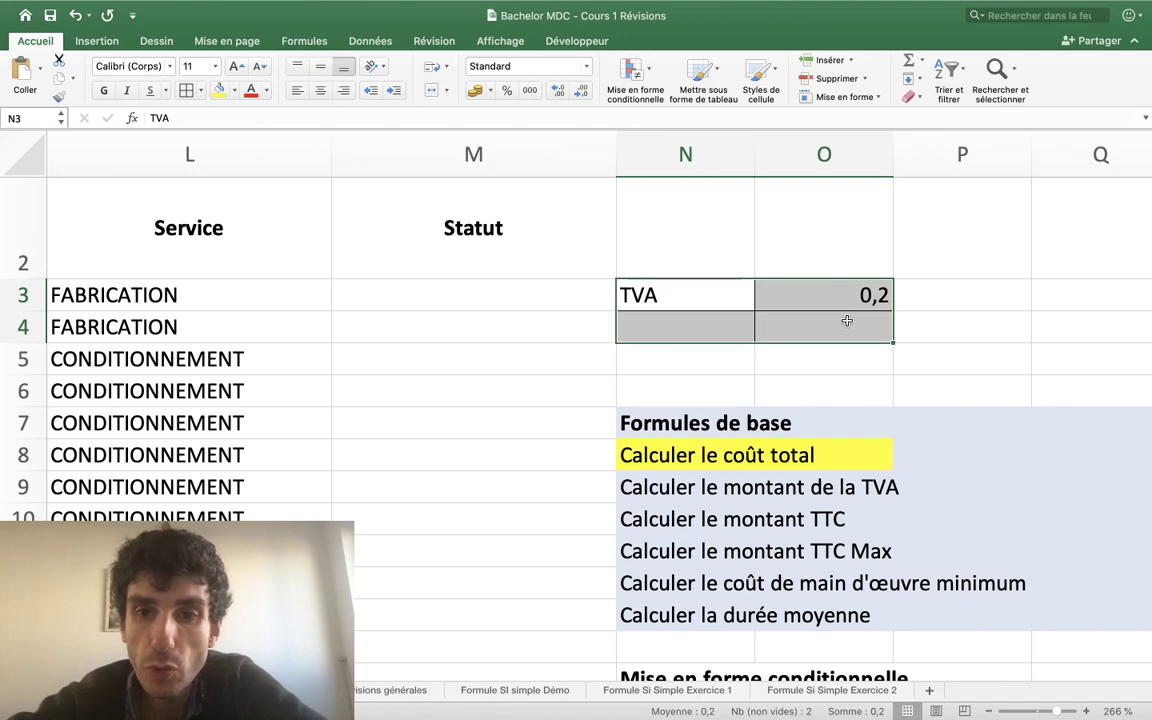
- Clear the TVA block's borders, then apply All Borders to N3:O3
left_click(200, 90)
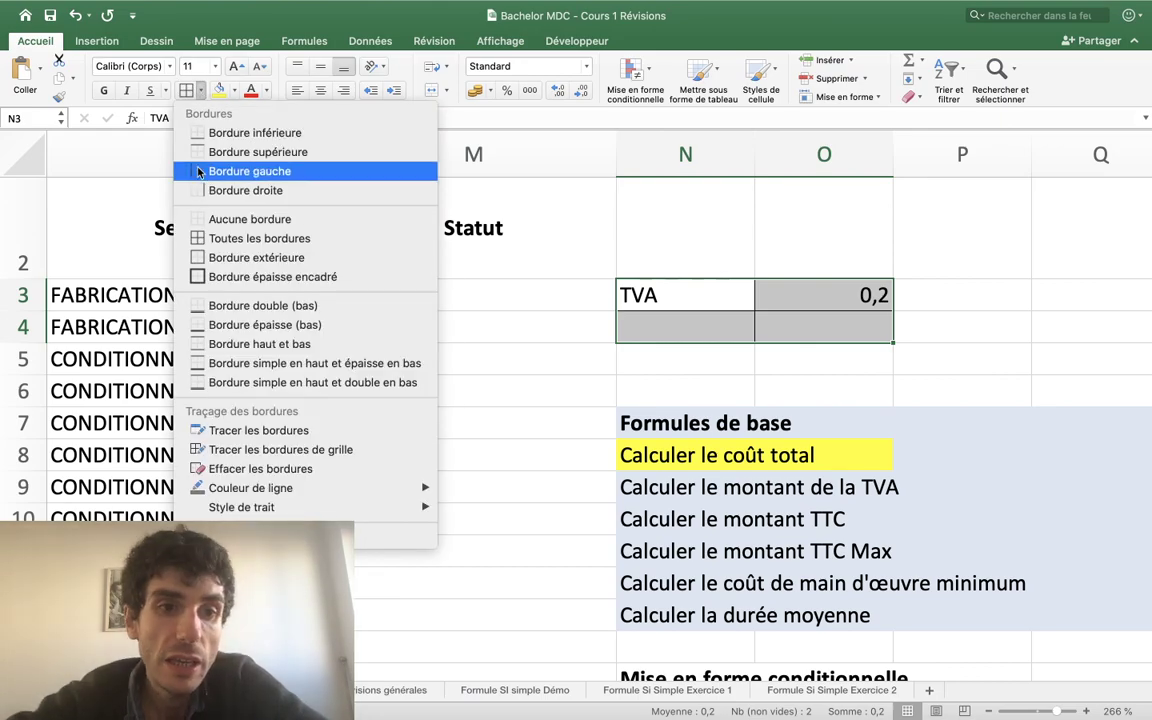
left_click(216, 222)
left_click(809, 408)
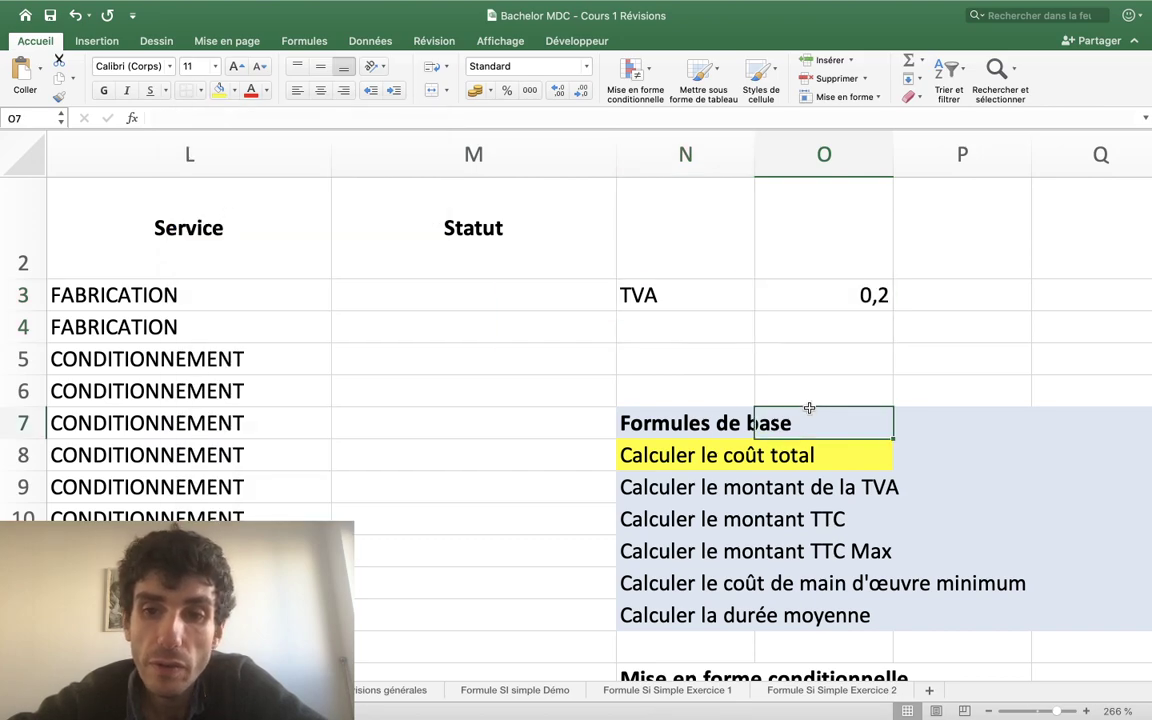
left_click_drag(694, 296, 816, 295)
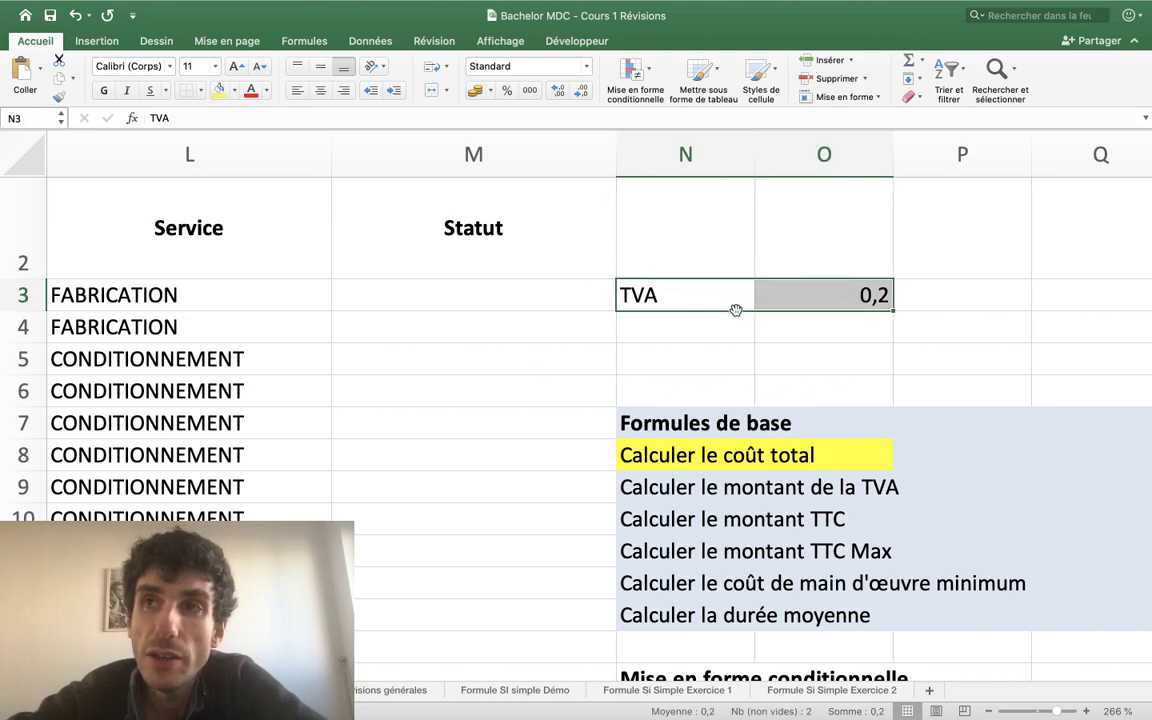
left_click(201, 94)
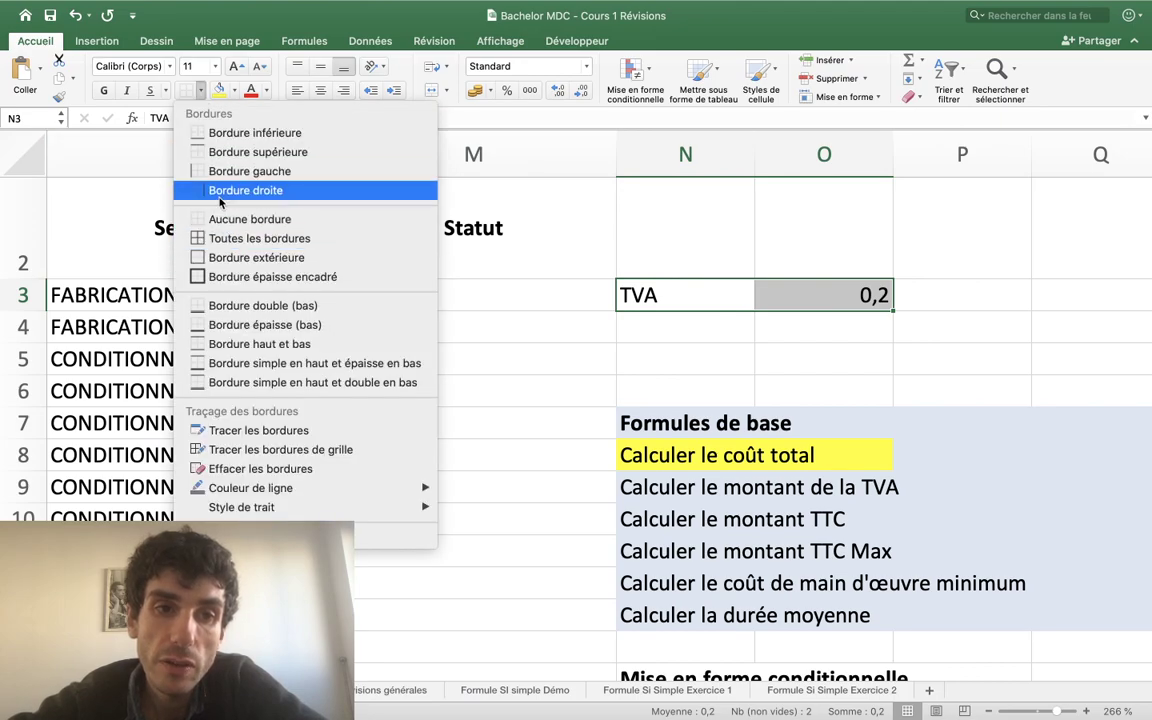
left_click(219, 242)
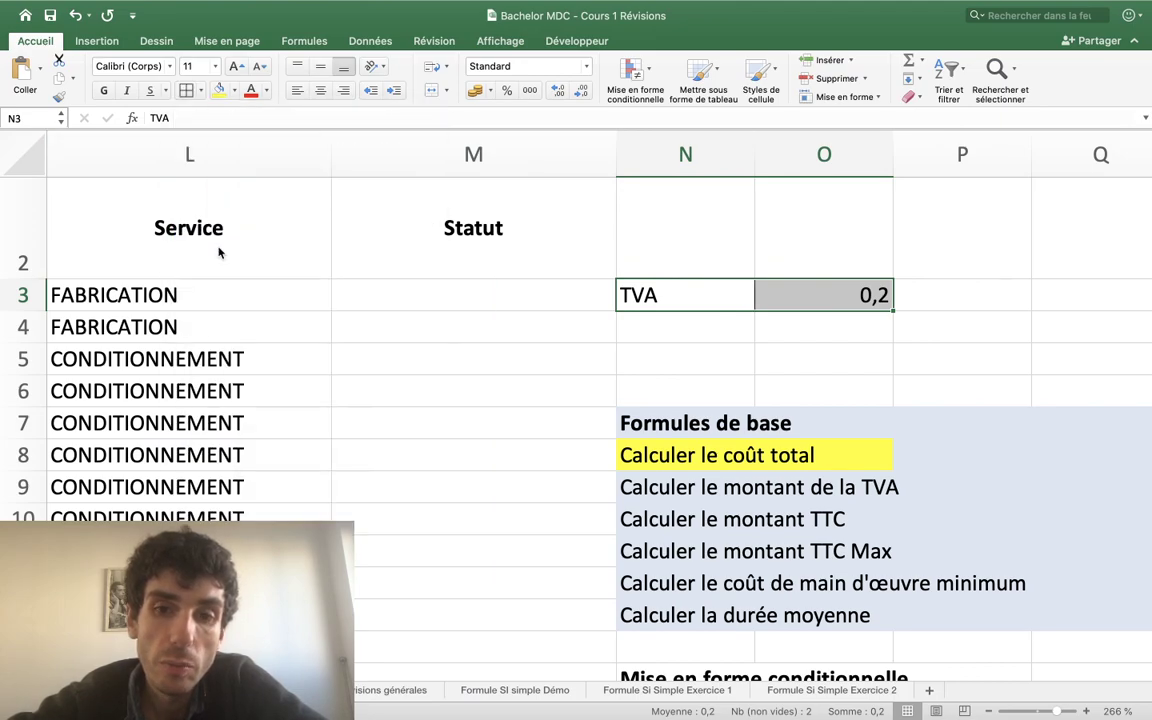
left_click(700, 326)
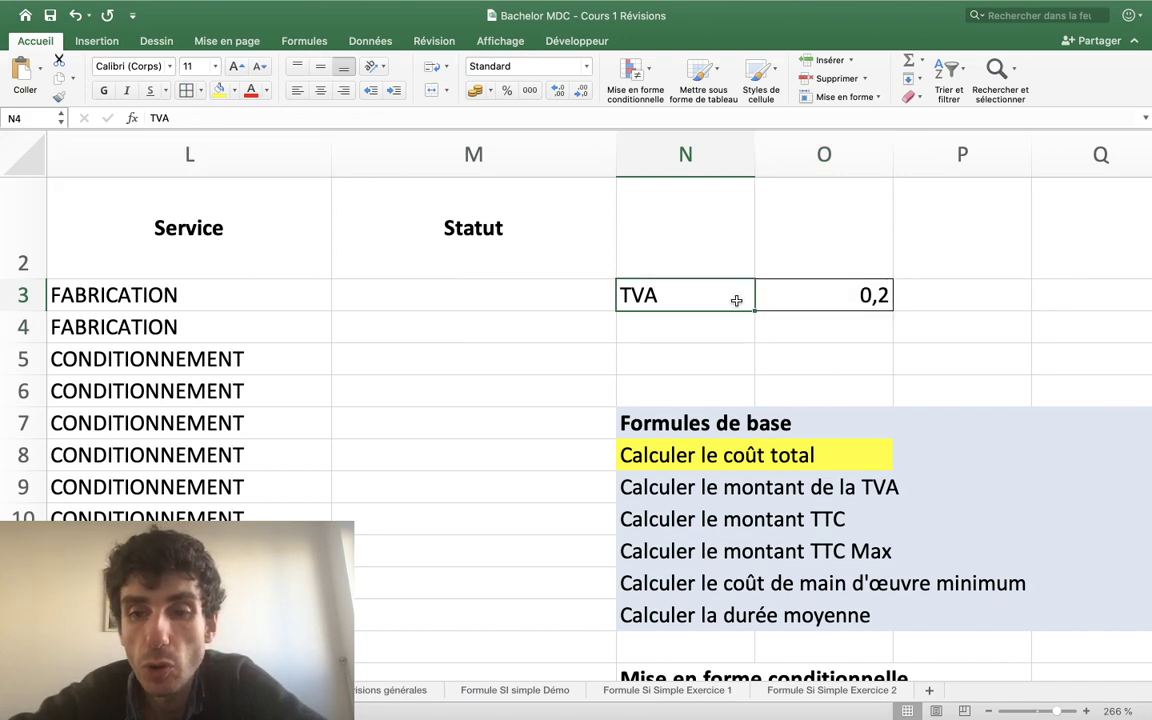
- Apply All Borders to the TVA cells plus the empty row 4 below
left_click_drag(735, 300, 820, 322)
left_click(200, 90)
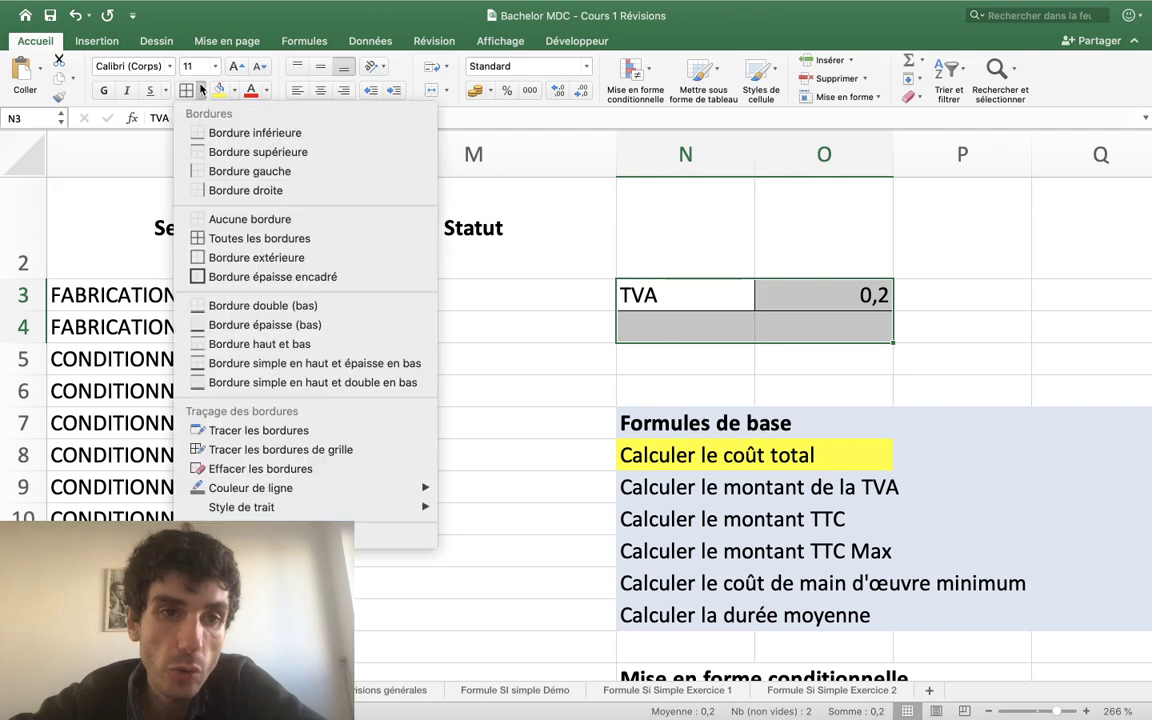
left_click(252, 239)
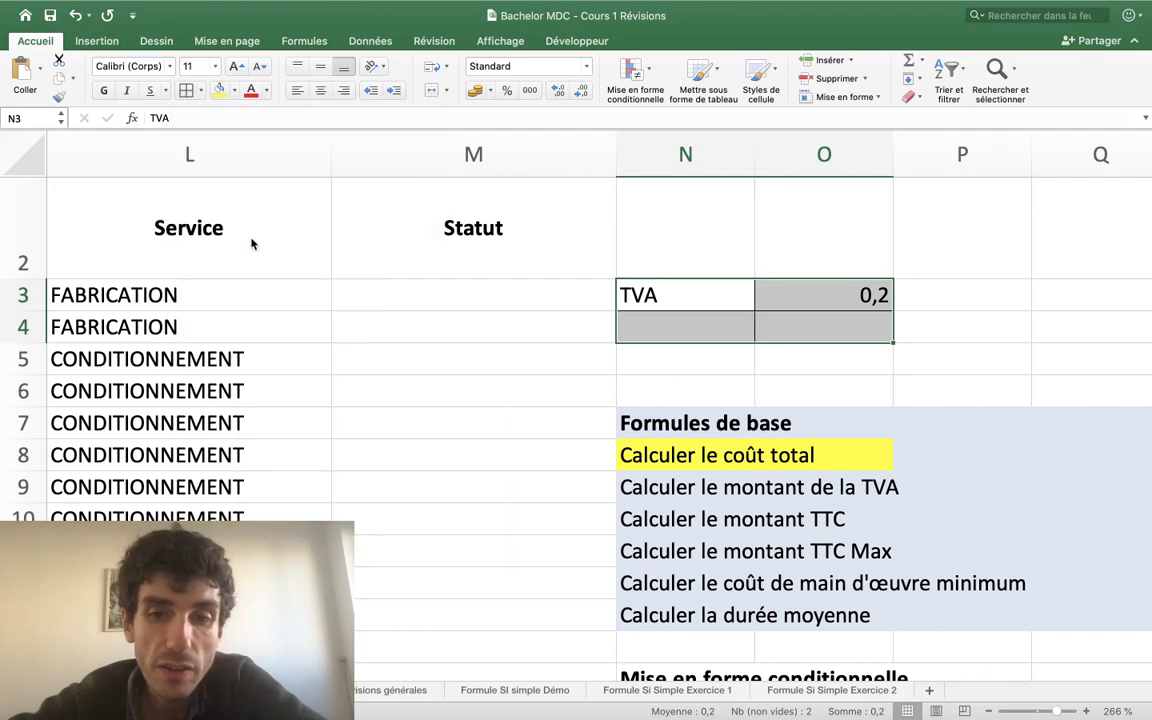
left_click(789, 353)
left_click(790, 388)
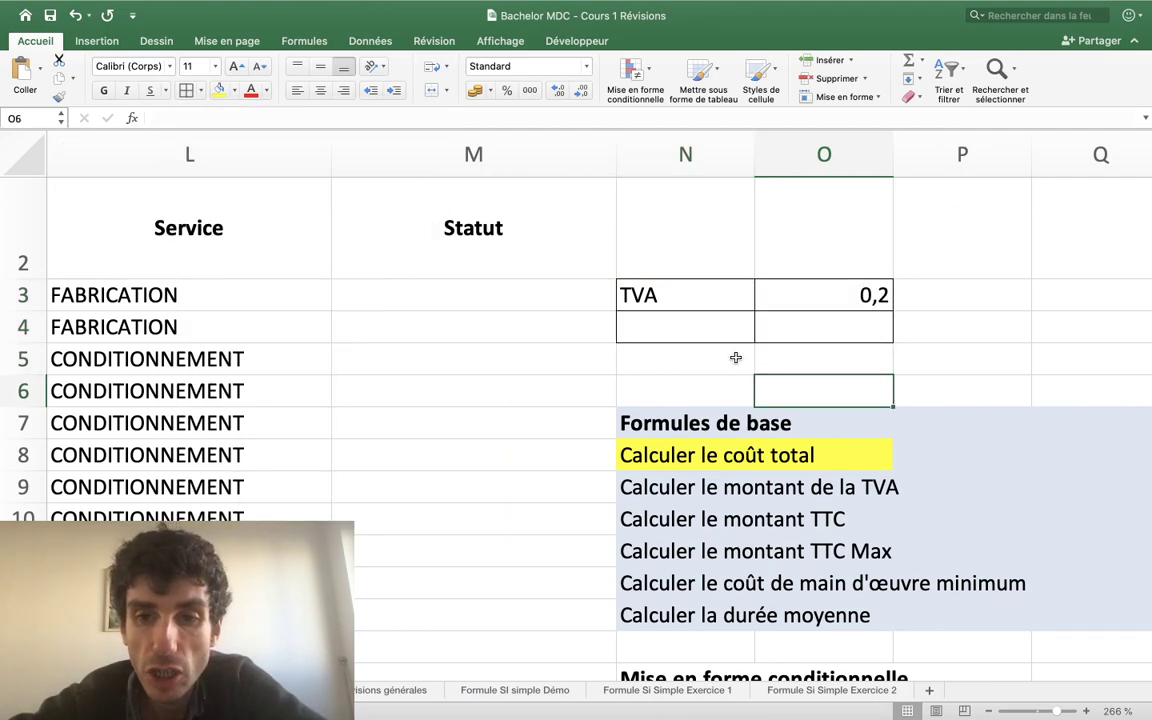
left_click_drag(675, 327, 855, 326)
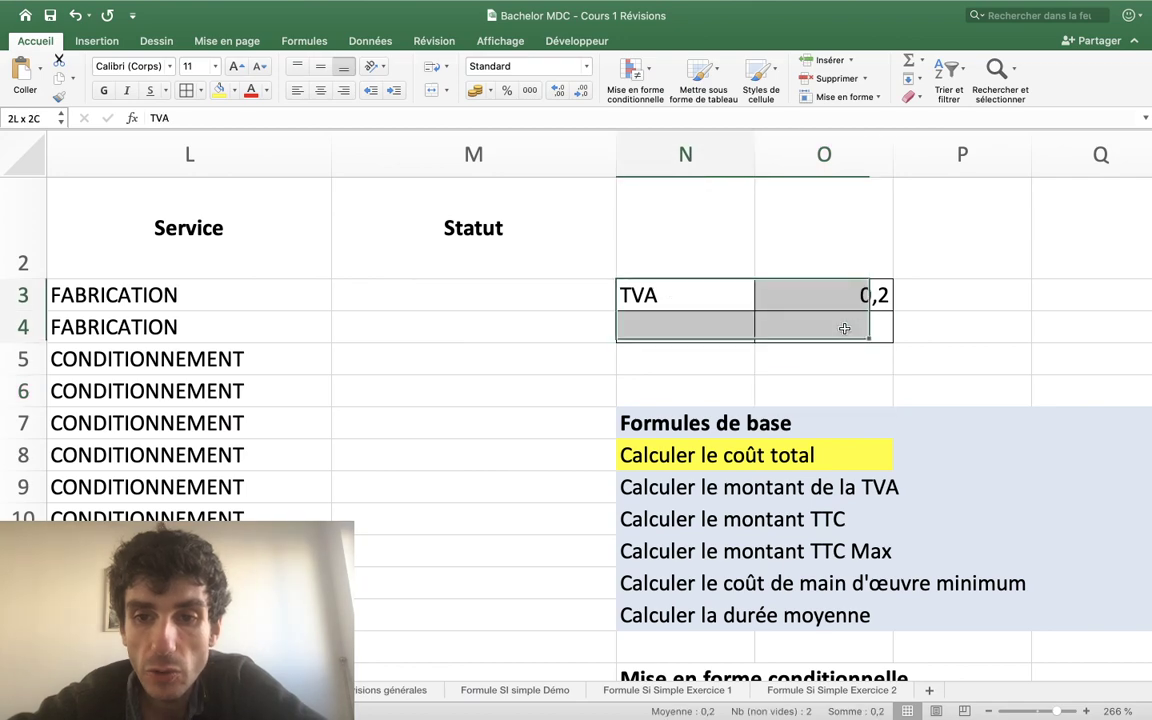
left_click(949, 321)
- Remove borders from N3:O4 and reapply All Borders to N3:O3 only
left_click_drag(700, 296, 823, 322)
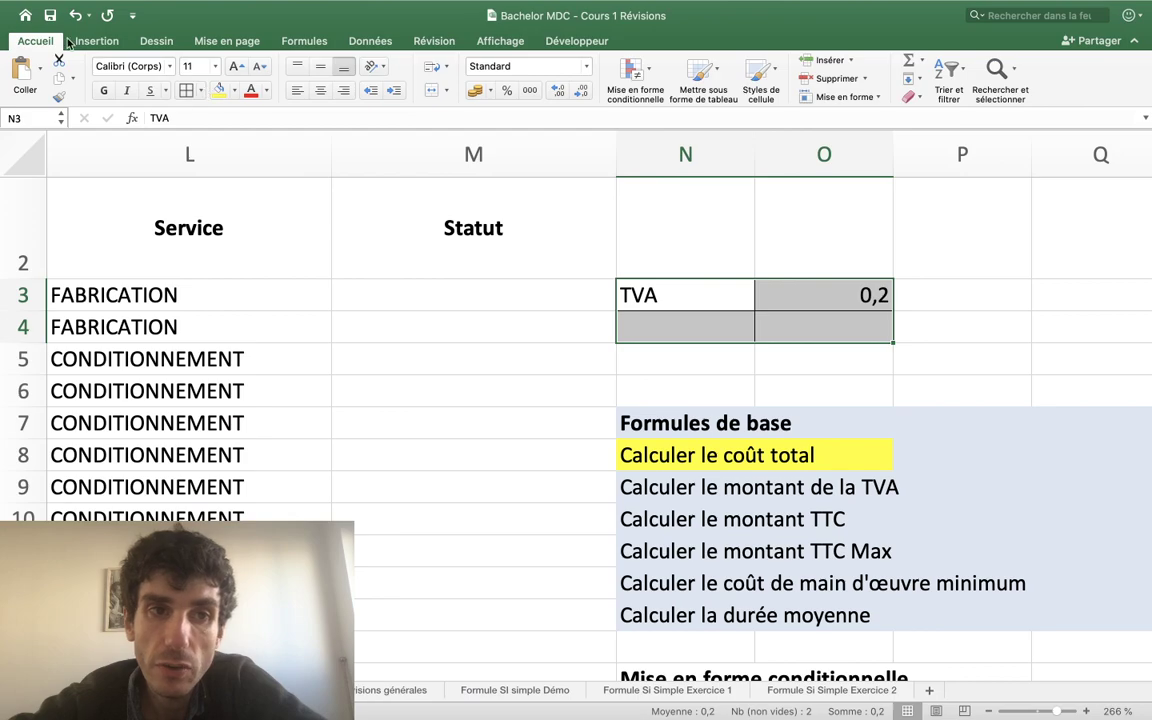
left_click(201, 91)
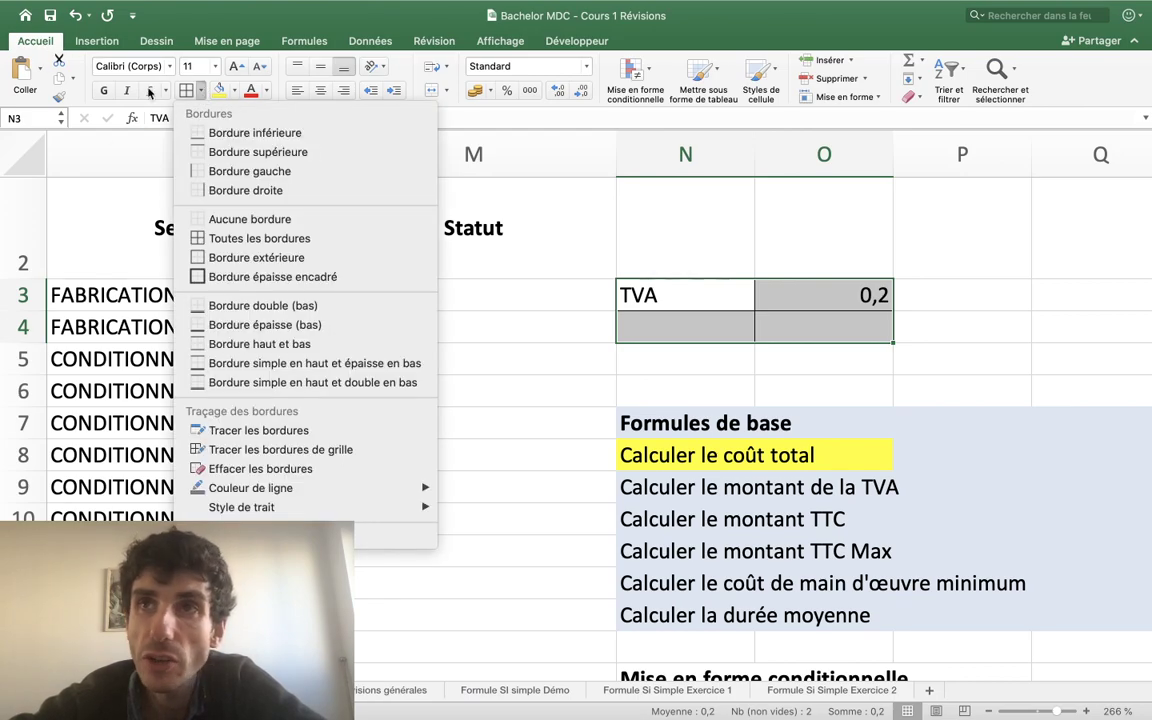
left_click(215, 218)
left_click(707, 262)
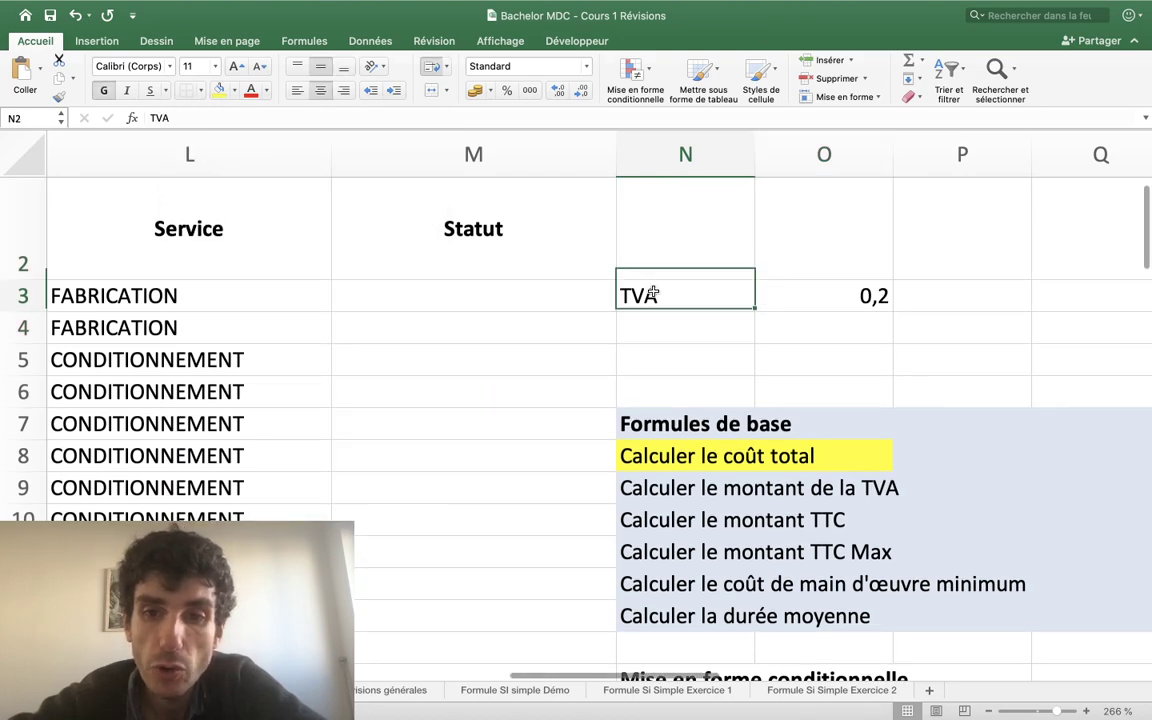
left_click_drag(652, 293, 828, 296)
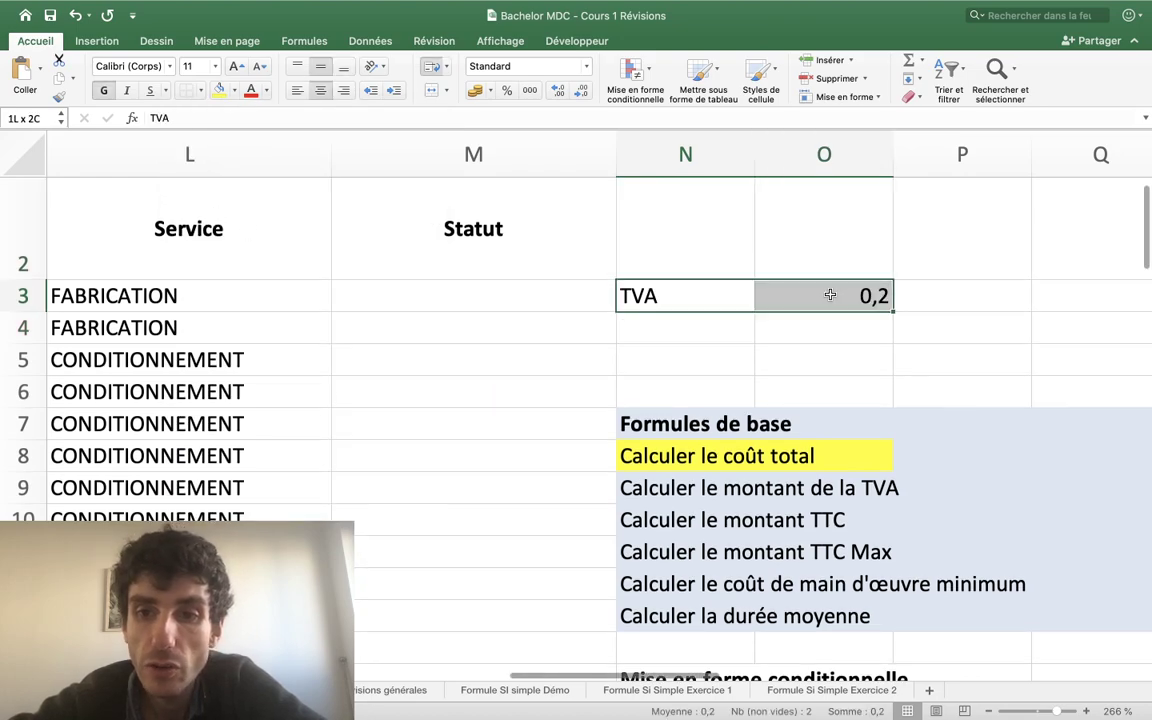
left_click(203, 91)
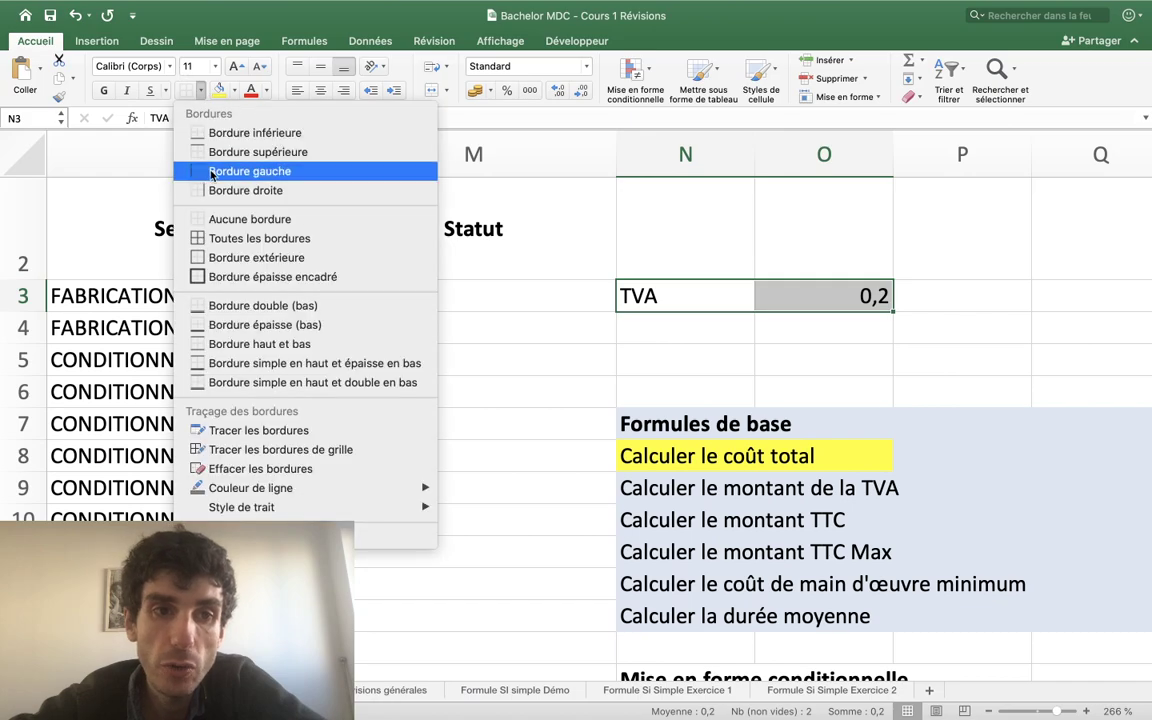
left_click(239, 239)
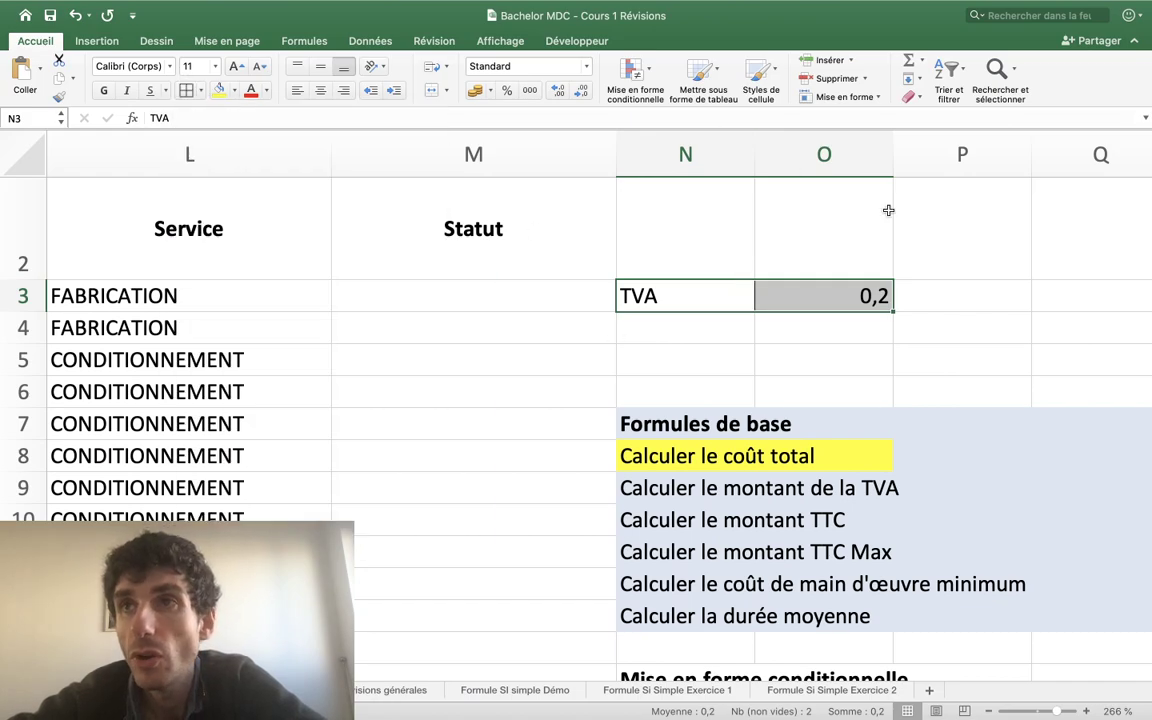
left_click_drag(651, 268, 680, 215)
left_click_drag(700, 296, 803, 309)
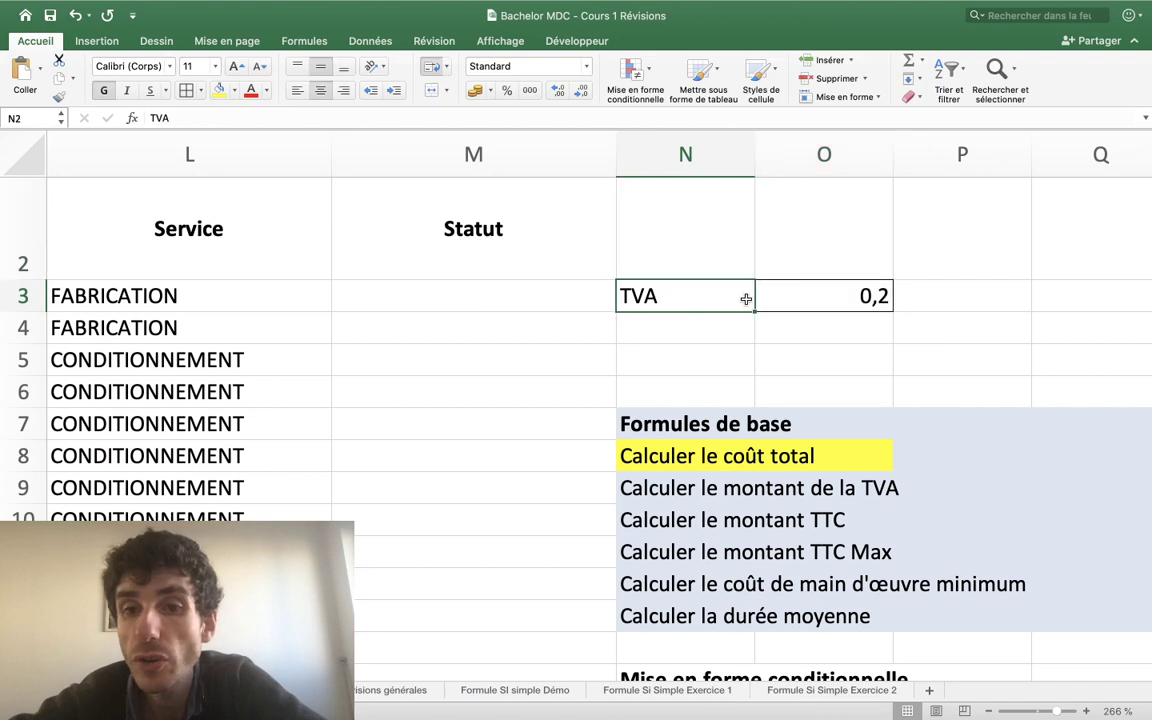
- Shade the TVA label and 0,2 rate in N3:O3 with light lavender fill
left_click(234, 90)
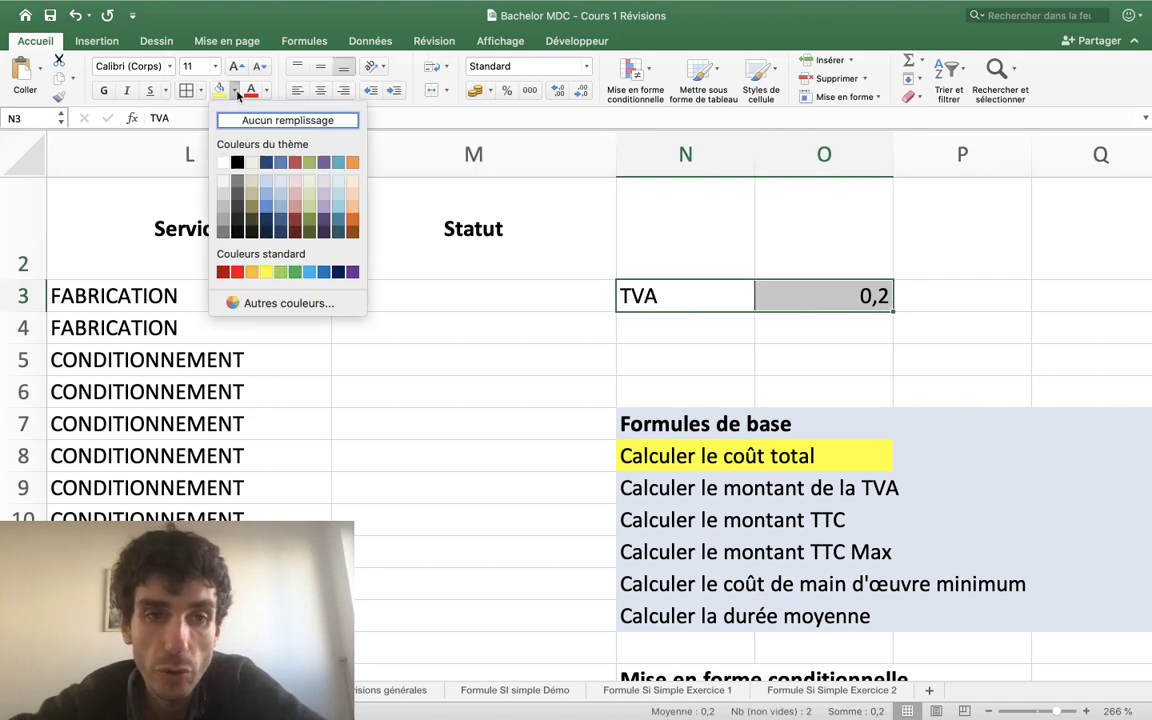
left_click(336, 176)
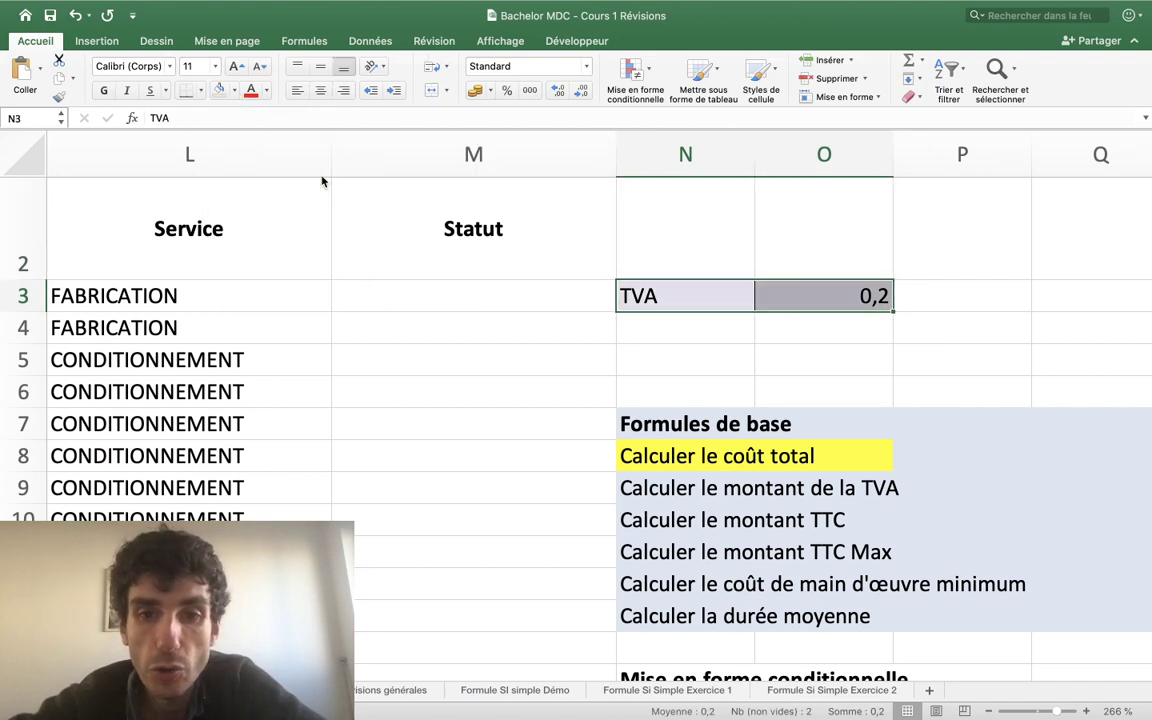
left_click(662, 318)
left_click(655, 300)
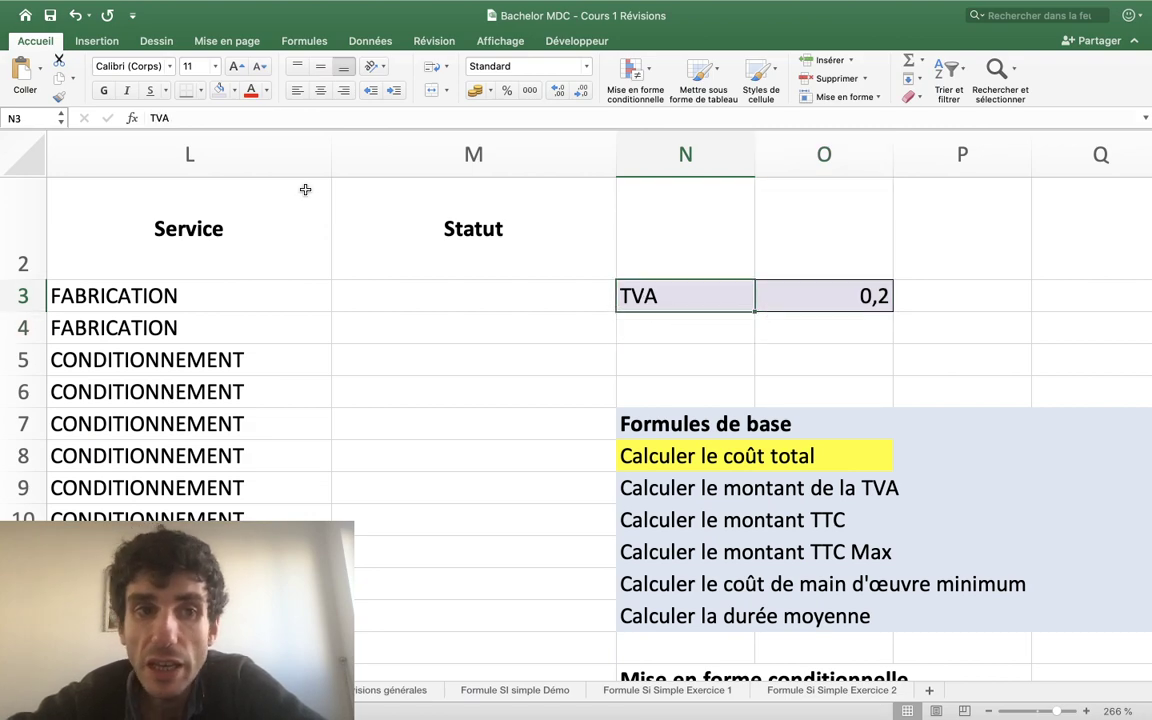
left_click_drag(766, 299, 845, 296)
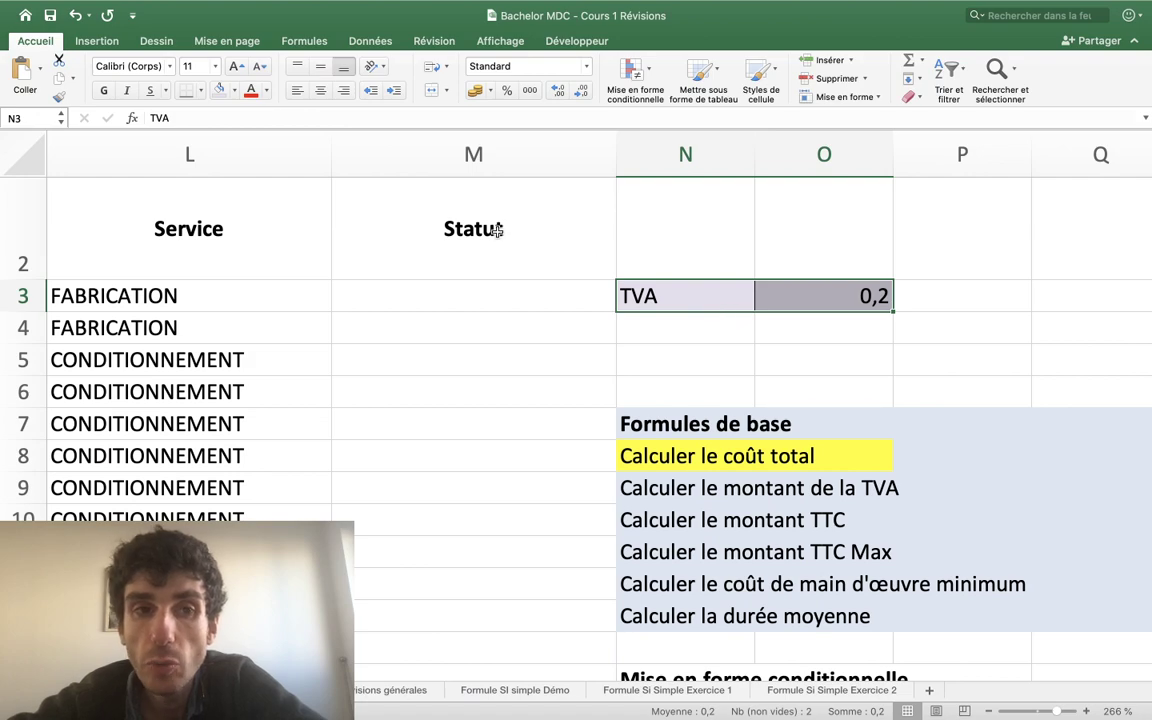
left_click(232, 91)
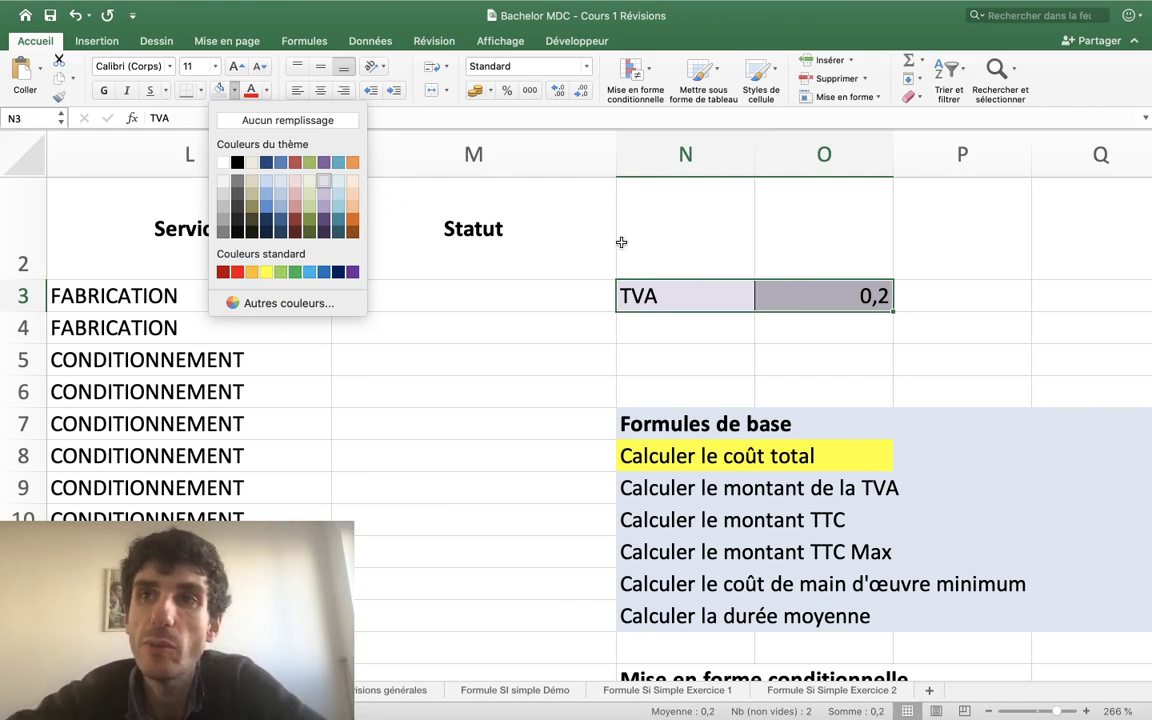
left_click(840, 337)
left_click(838, 358)
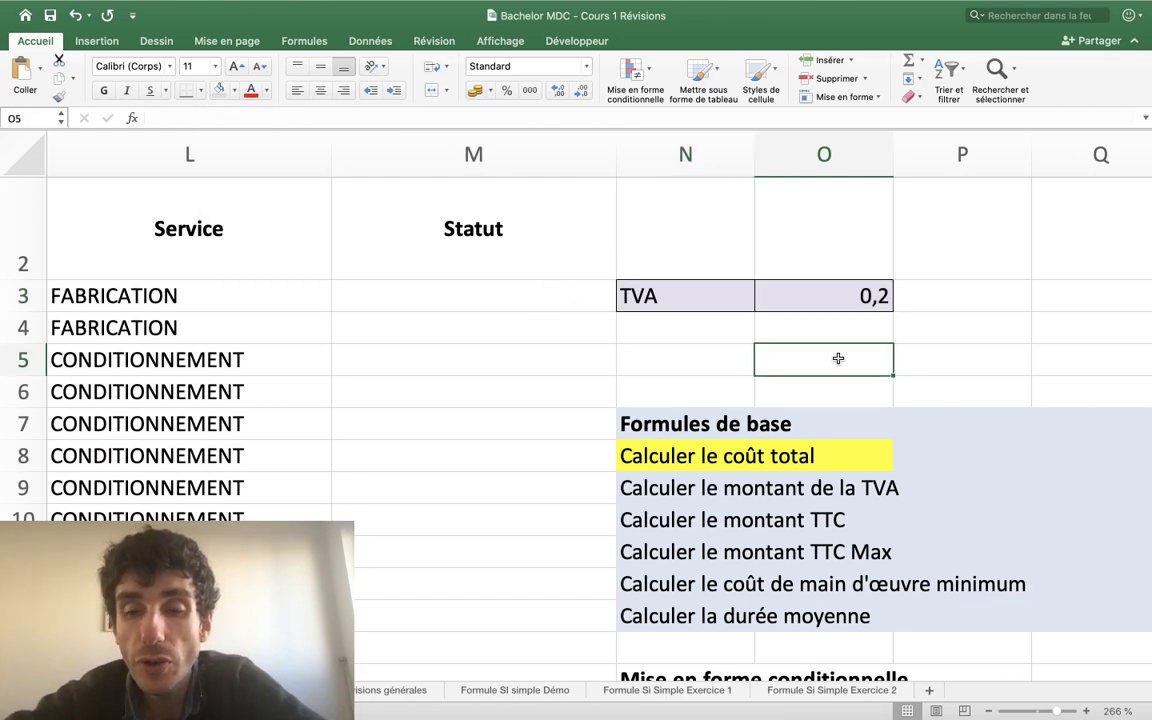
left_click(836, 286)
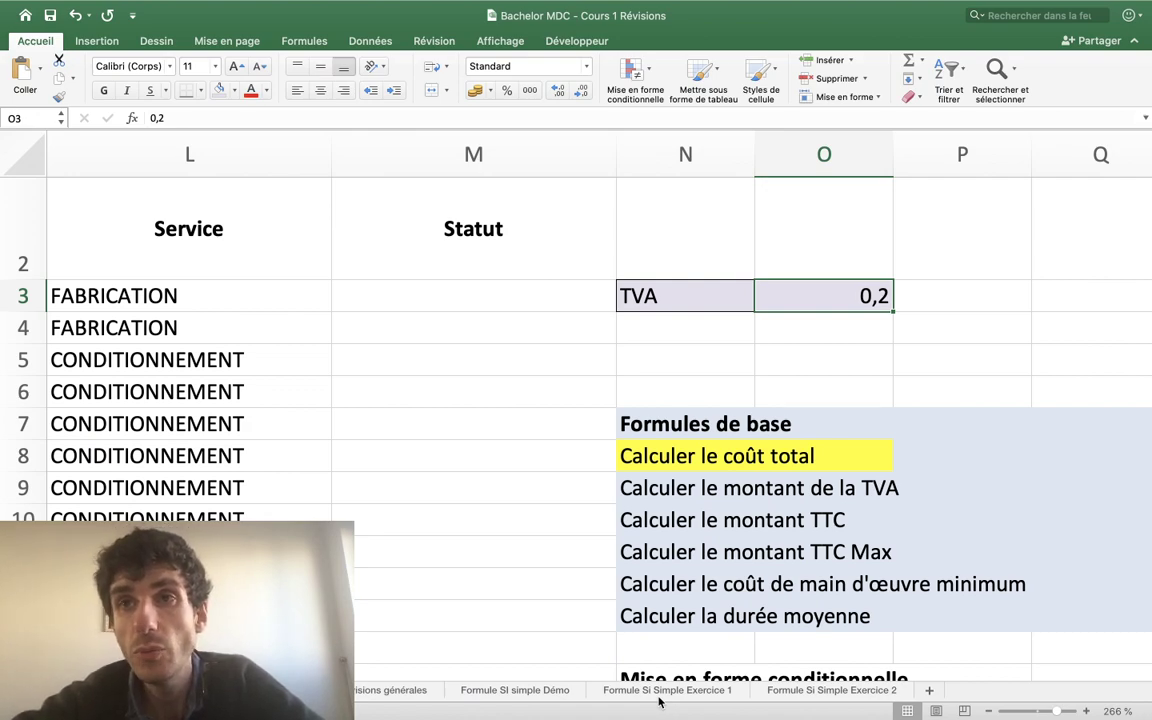
key("Right")
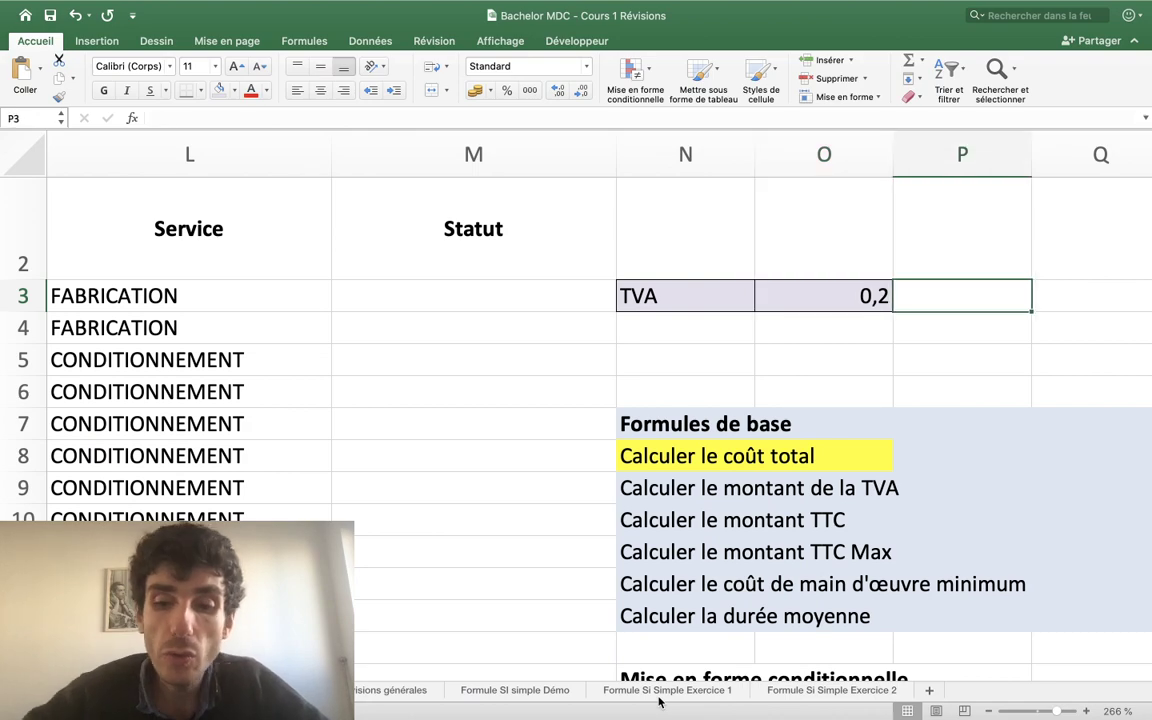
type("20¨")
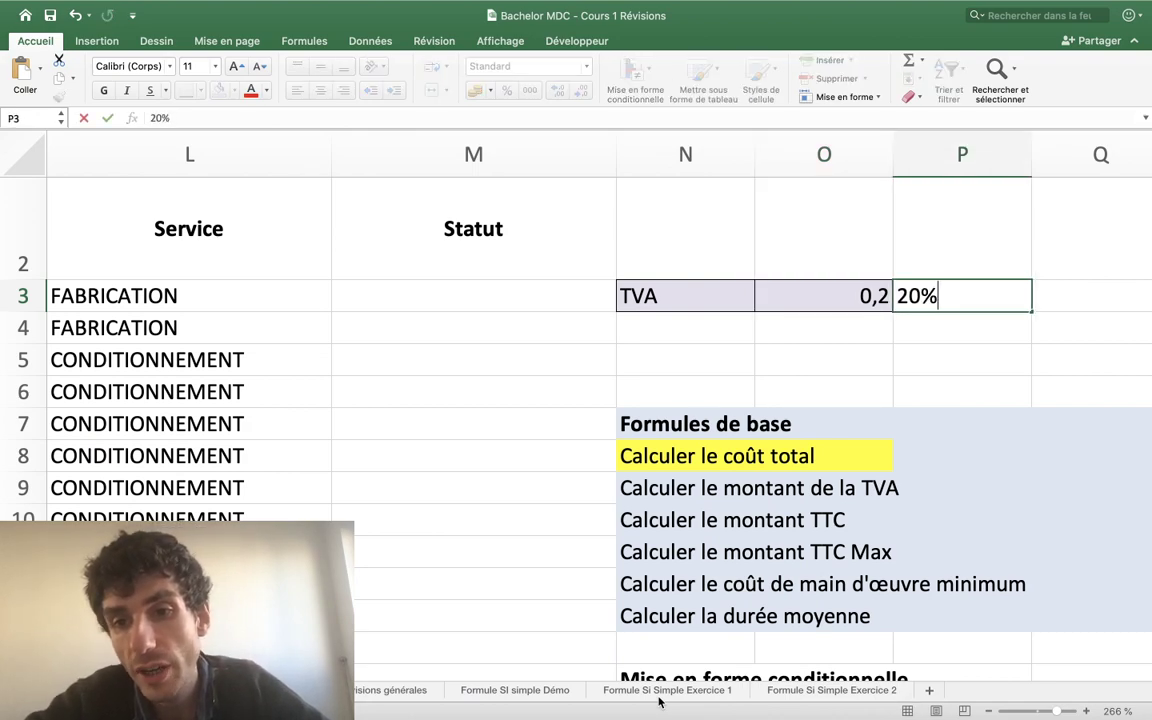
key("BackSpace")
key("BackSpace")
key("BackSpace")
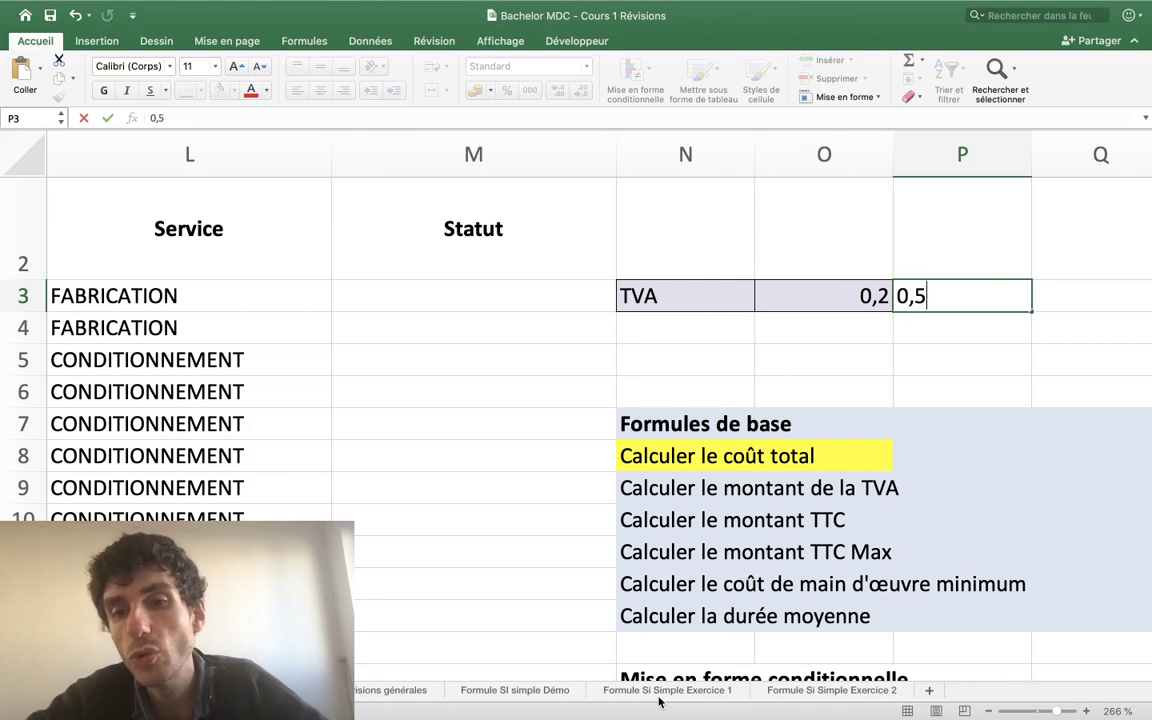
key("Return")
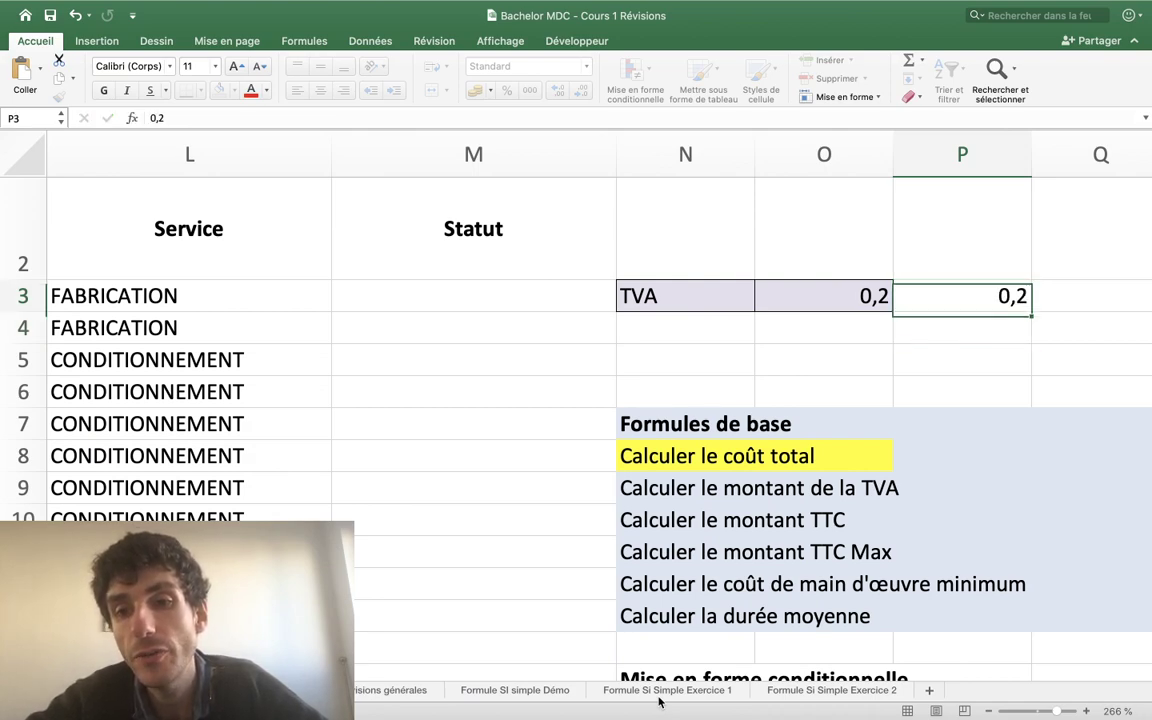
key("Left")
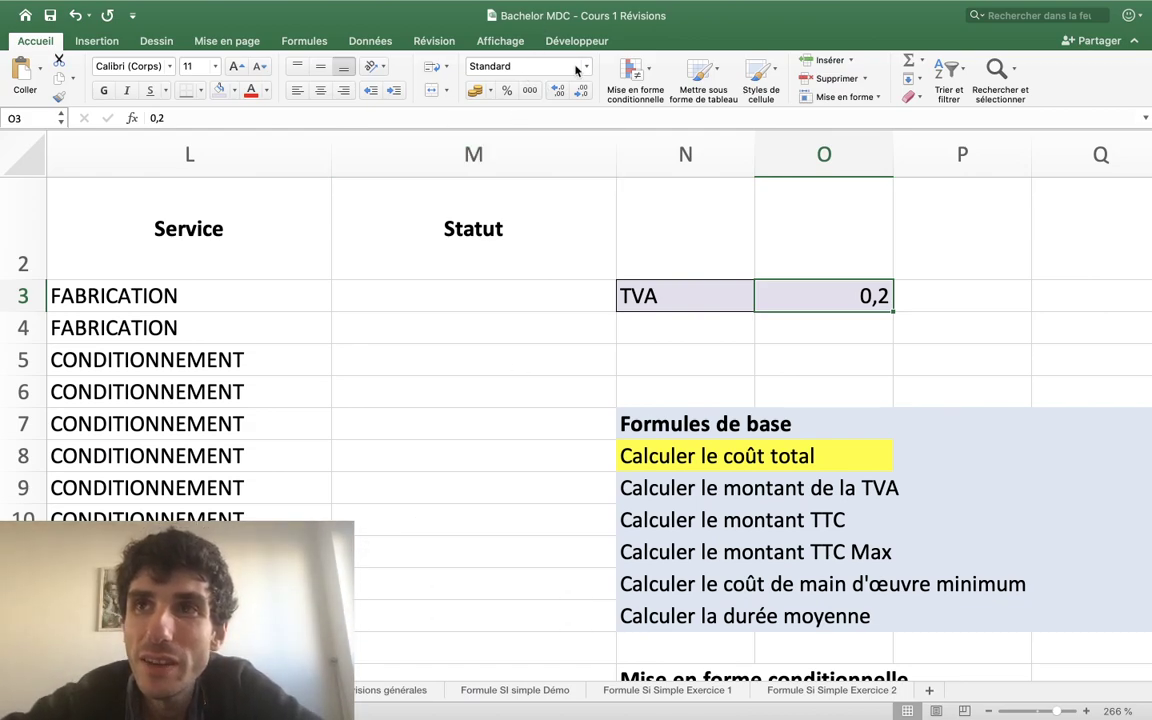
- Apply Pourcentage number format to the 0,2 rate in O3 so it reads 20,00%
left_click(857, 352)
left_click(838, 270)
left_click(838, 294)
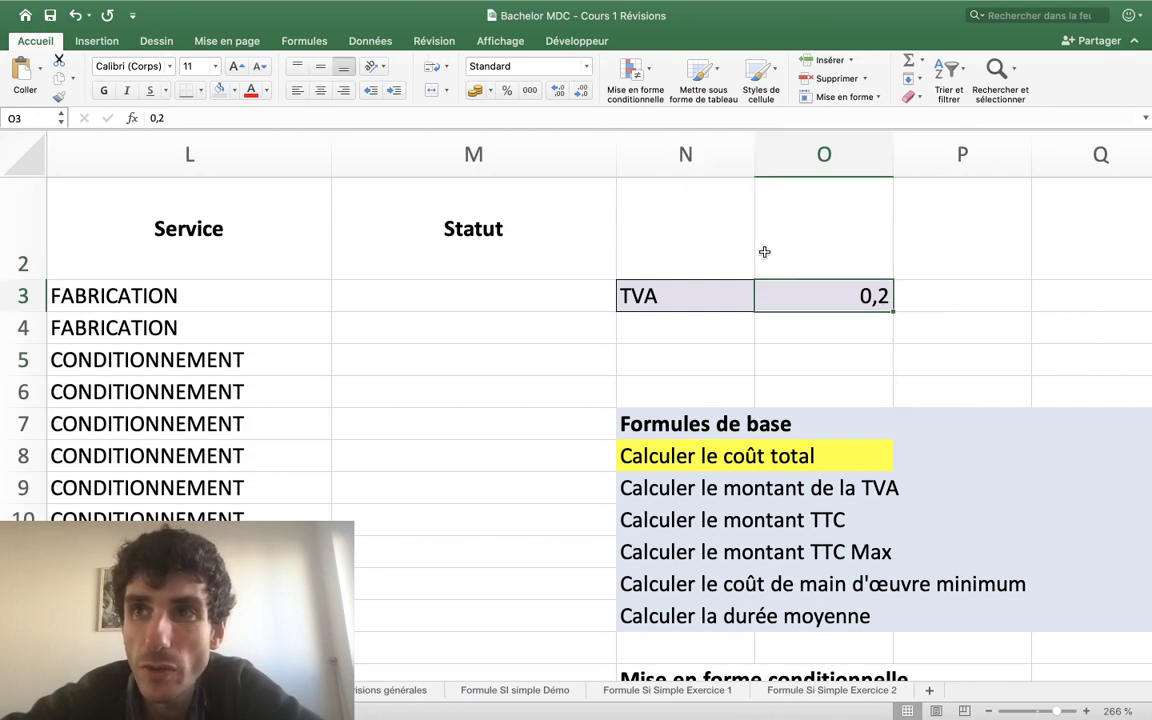
left_click(586, 67)
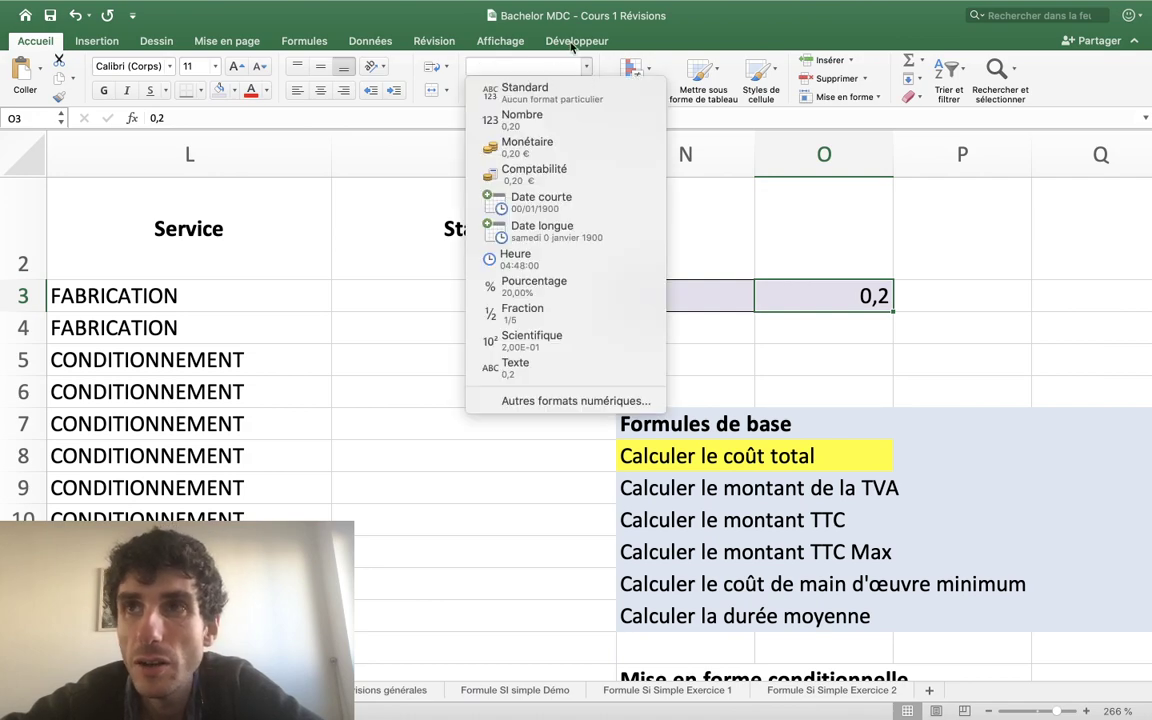
left_click(557, 291)
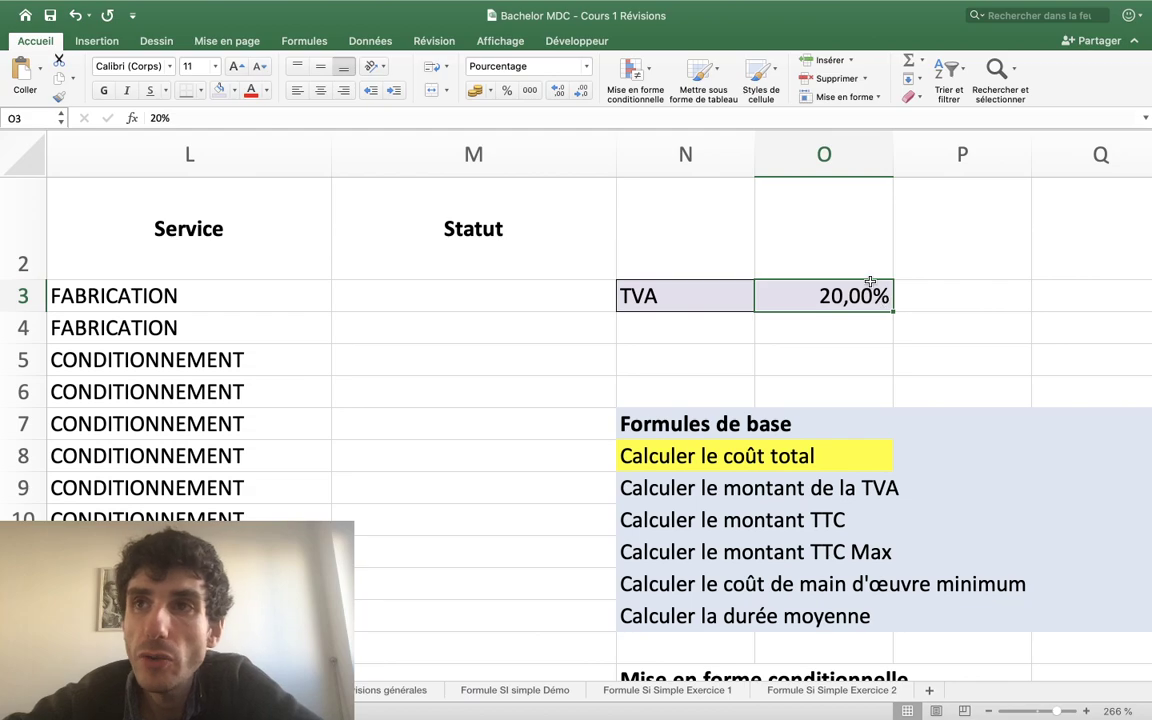
scroll(869, 271, "up", 1)
scroll(869, 271, "up", 2)
scroll(867, 255, "up", 2)
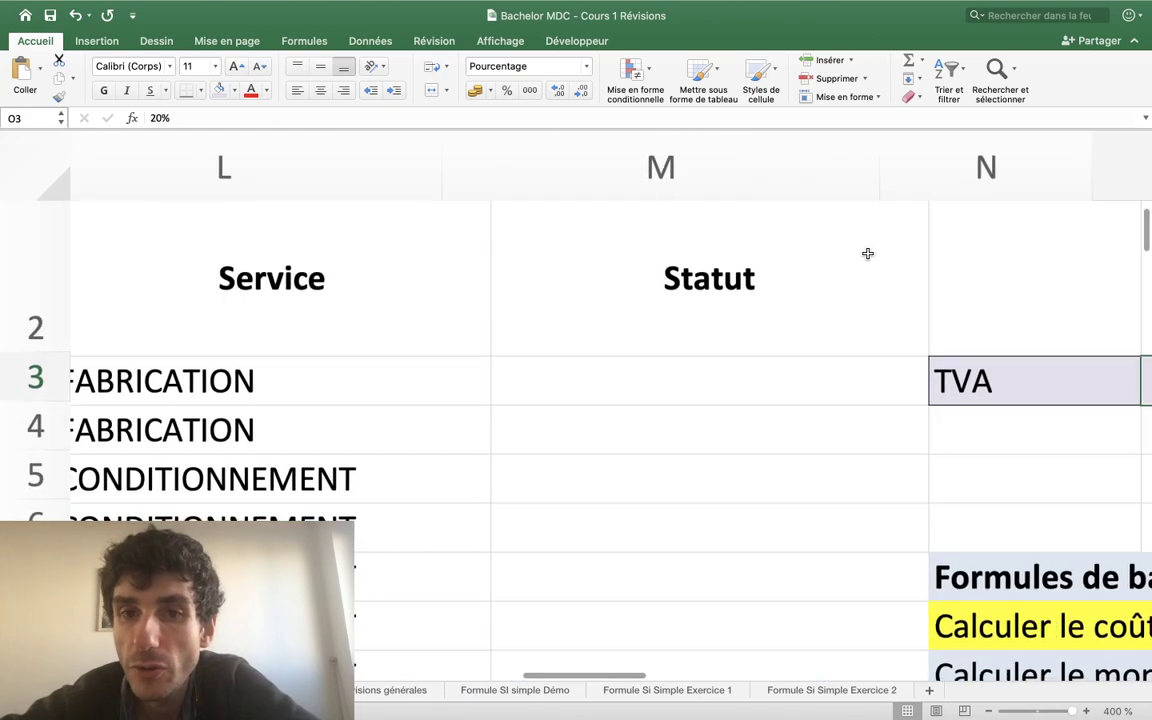
scroll(967, 303, "right", 5)
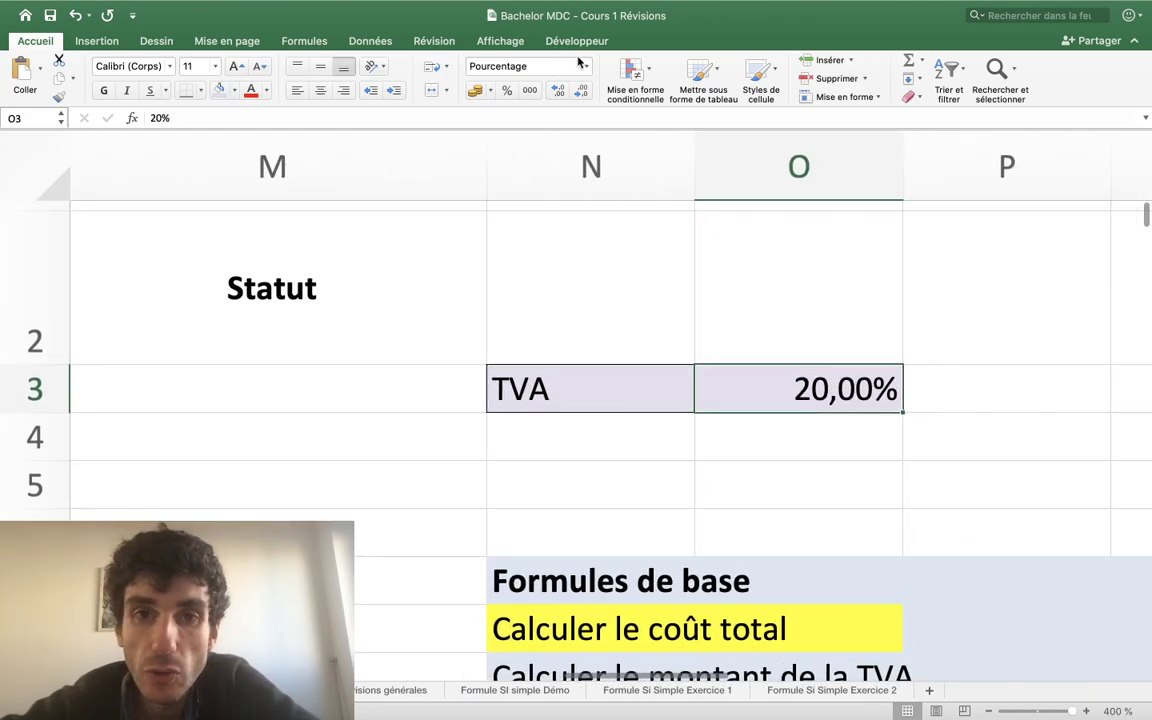
left_click(586, 66)
left_click(586, 66)
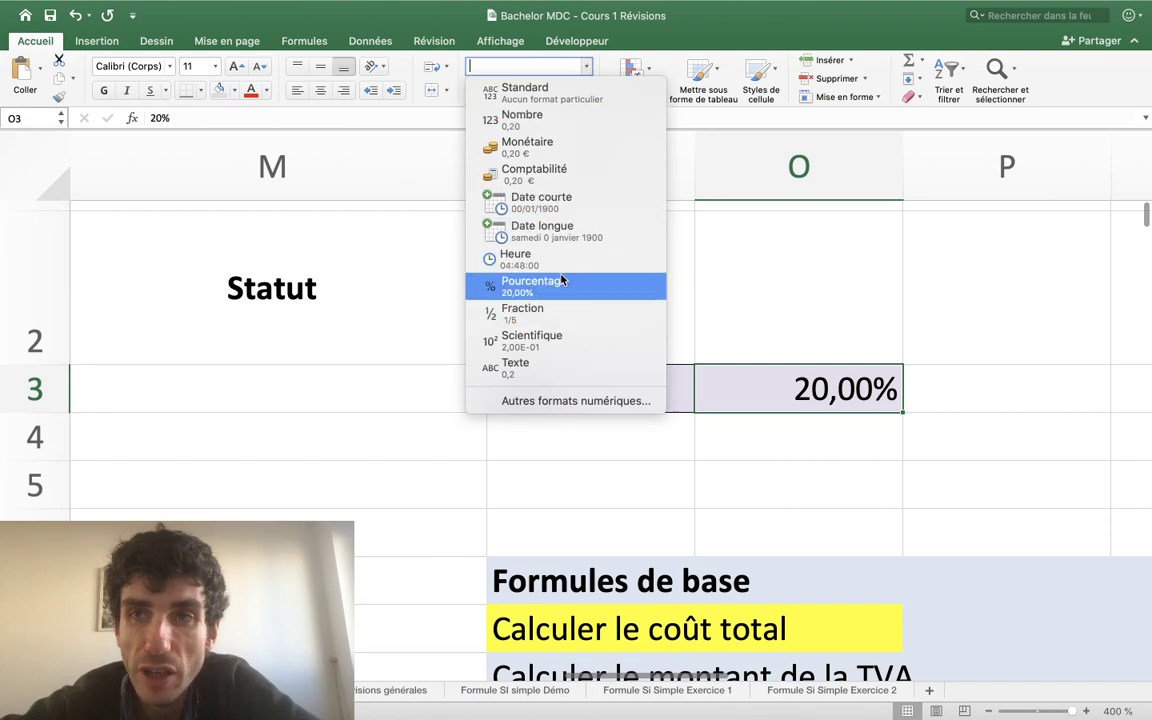
left_click(601, 288)
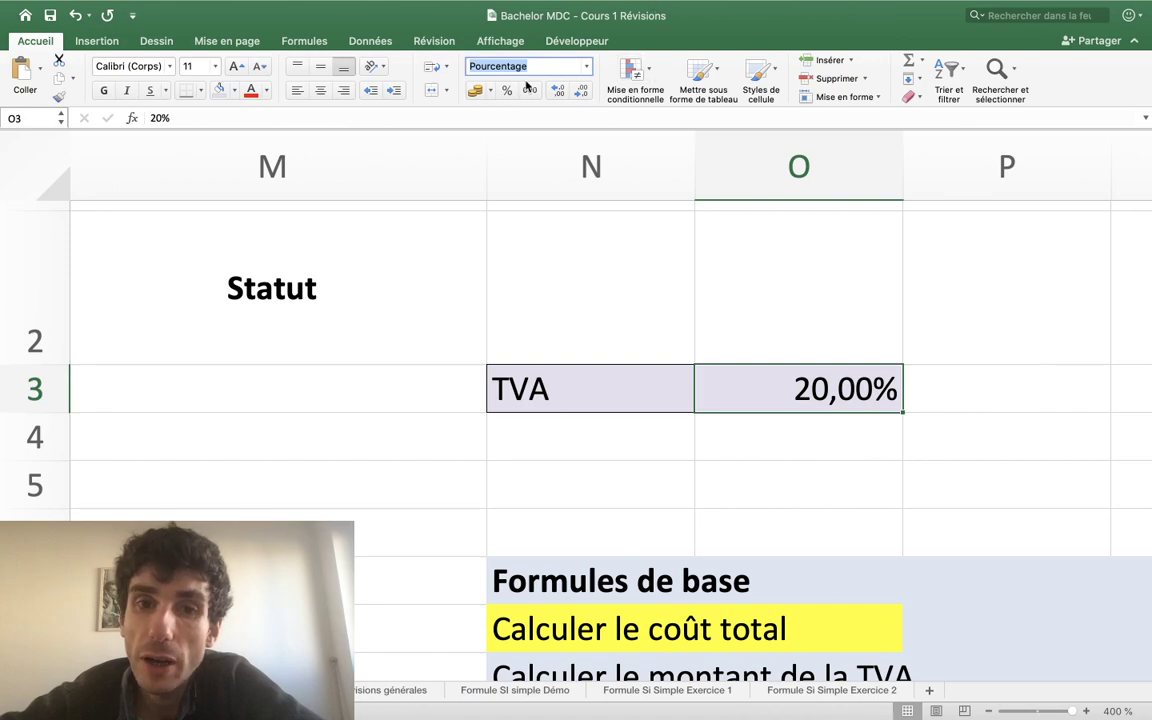
- Add and remove decimals on O3 until the rate shows 20% with none
left_click(580, 90)
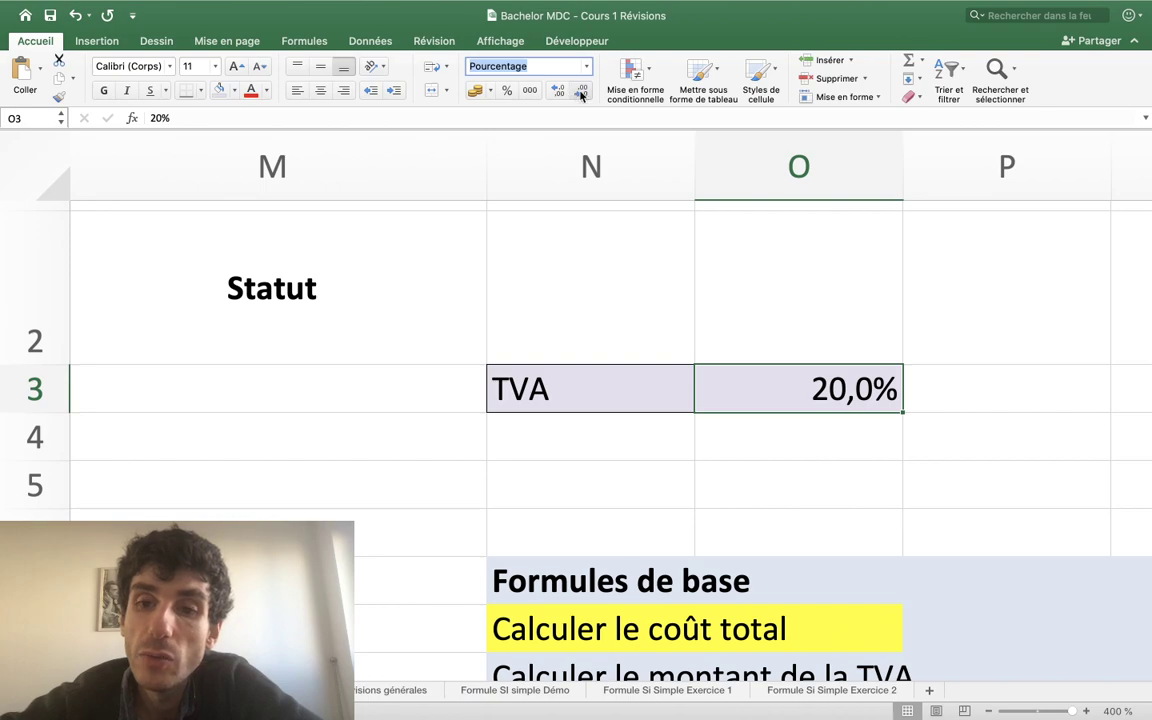
left_click(581, 92)
left_click(557, 92)
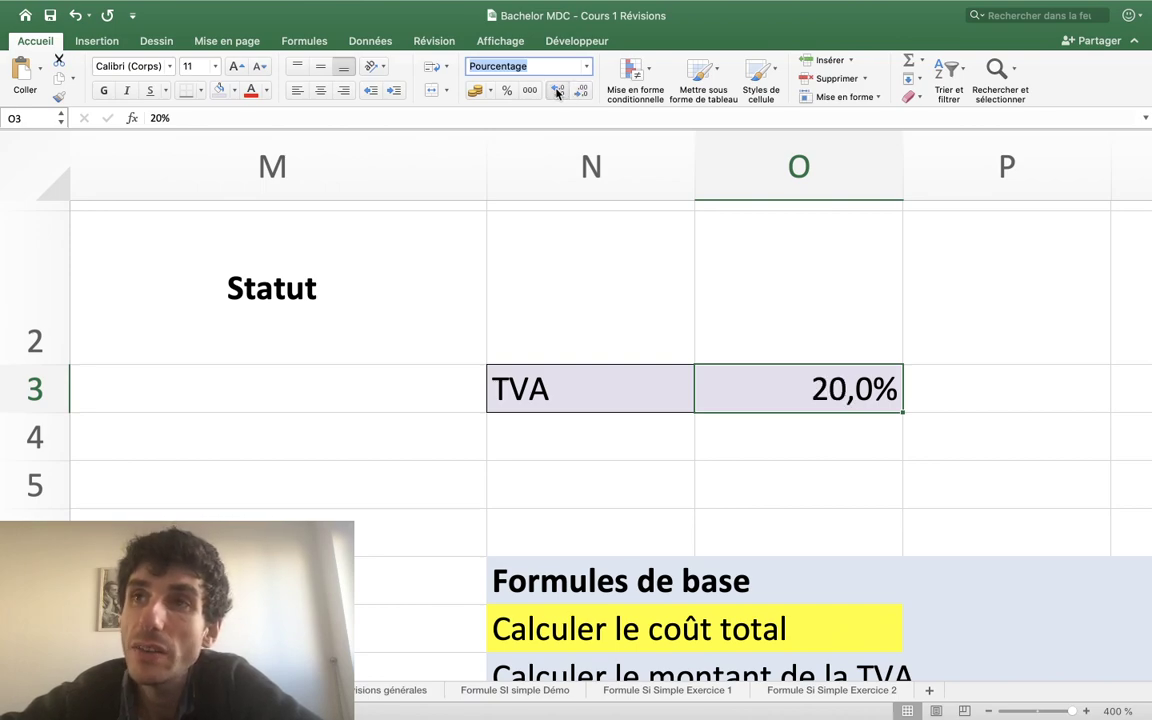
left_click(557, 92)
left_click(557, 92)
left_click(557, 92)
left_click(557, 92)
left_click(557, 92)
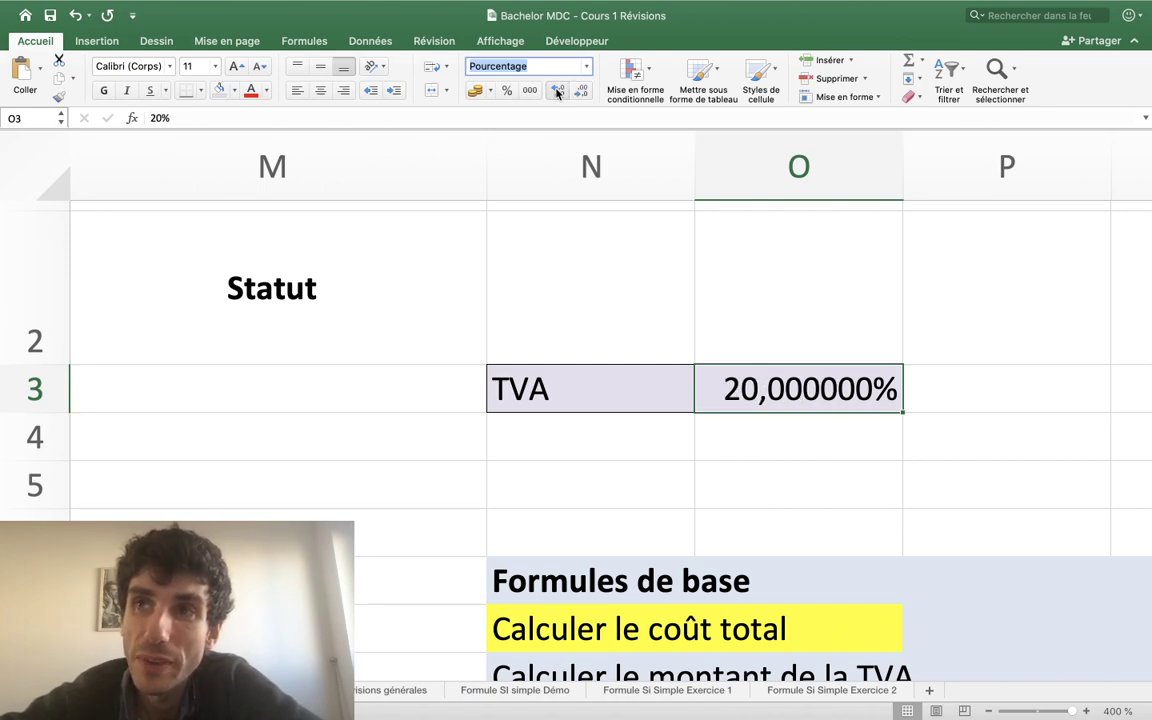
left_click(578, 93)
left_click(578, 93)
left_click(578, 93)
left_click(579, 94)
left_click(579, 94)
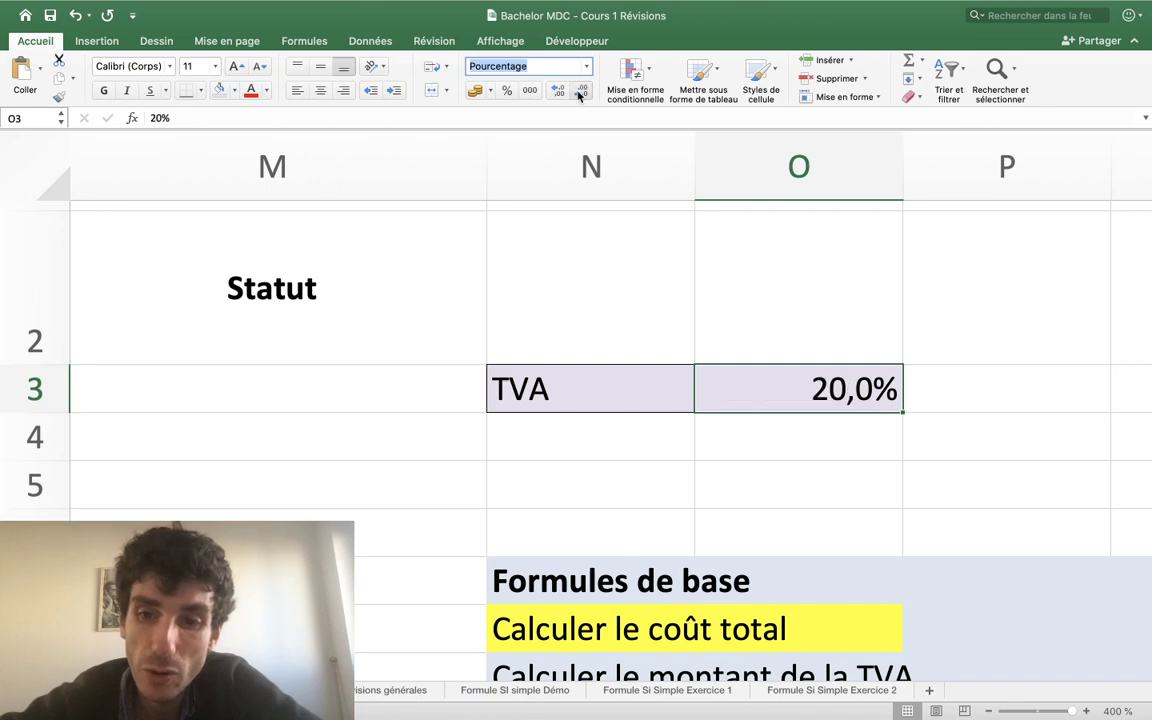
left_click(579, 94)
left_click(562, 93)
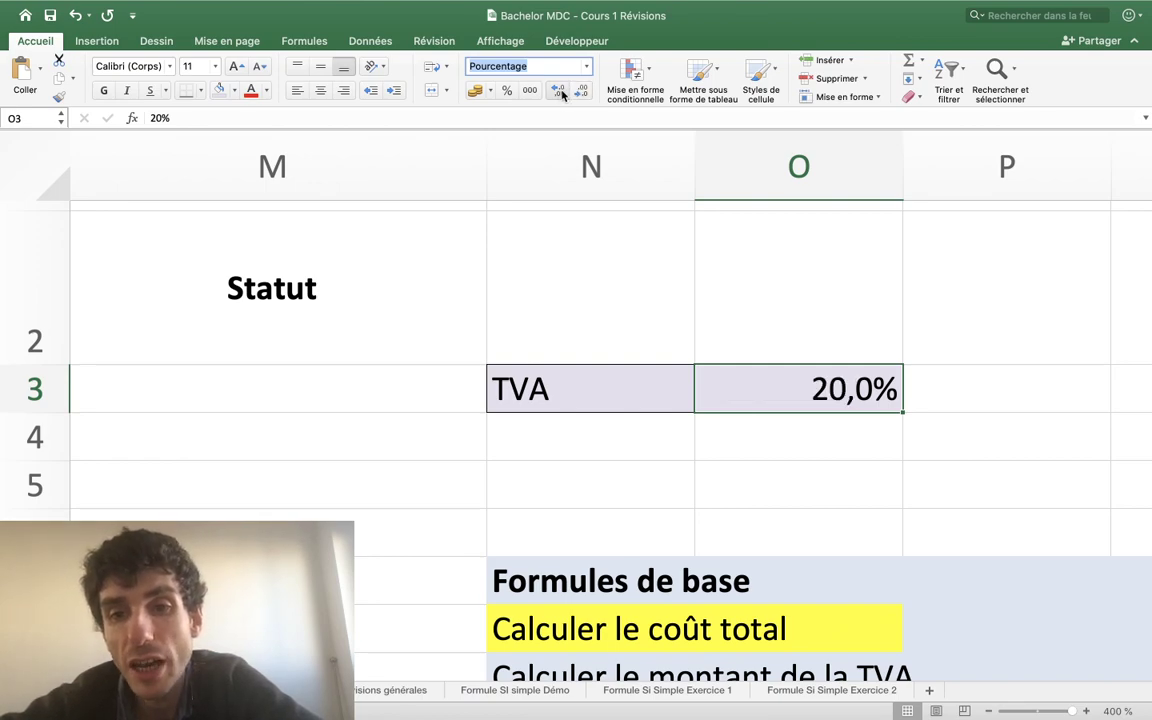
left_click(557, 94)
left_click(557, 94)
left_click(581, 95)
left_click(583, 96)
left_click(583, 96)
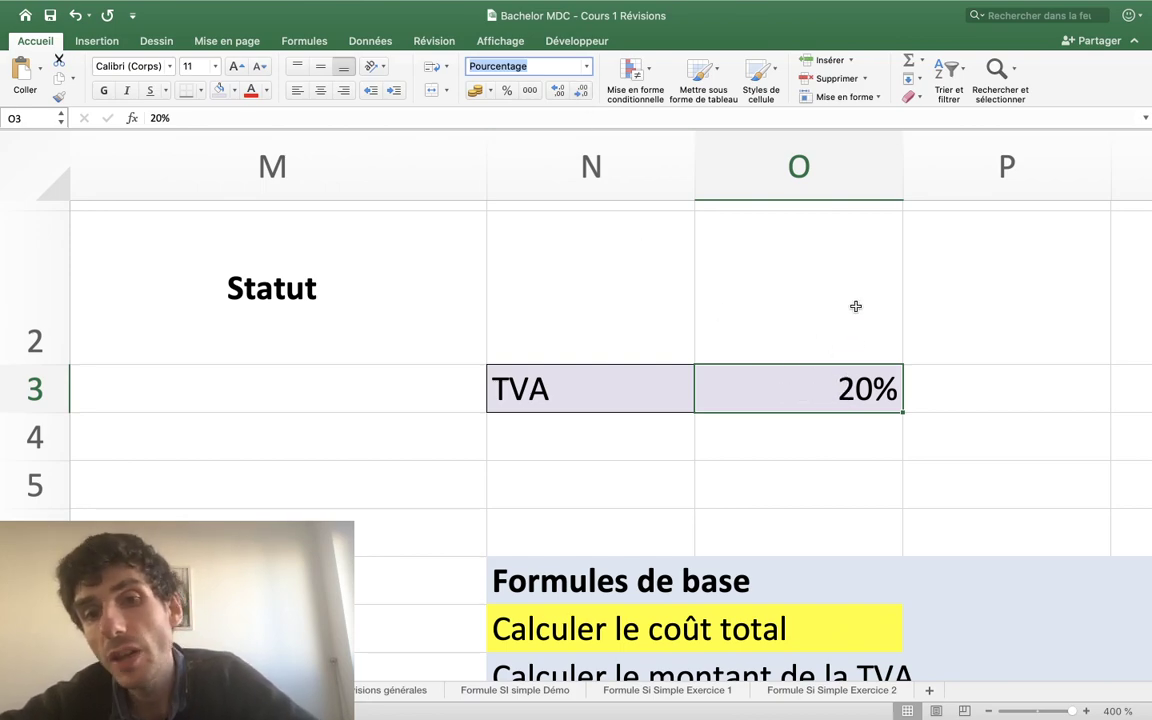
left_click(955, 406)
left_click(992, 292)
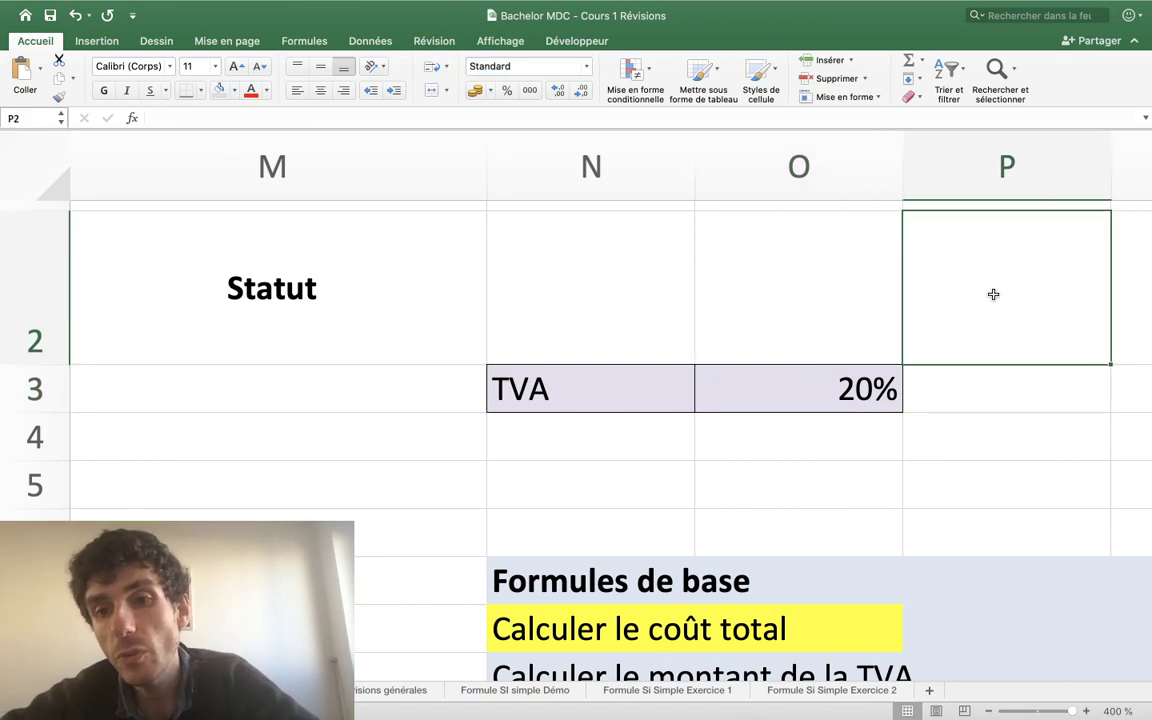
type("22,")
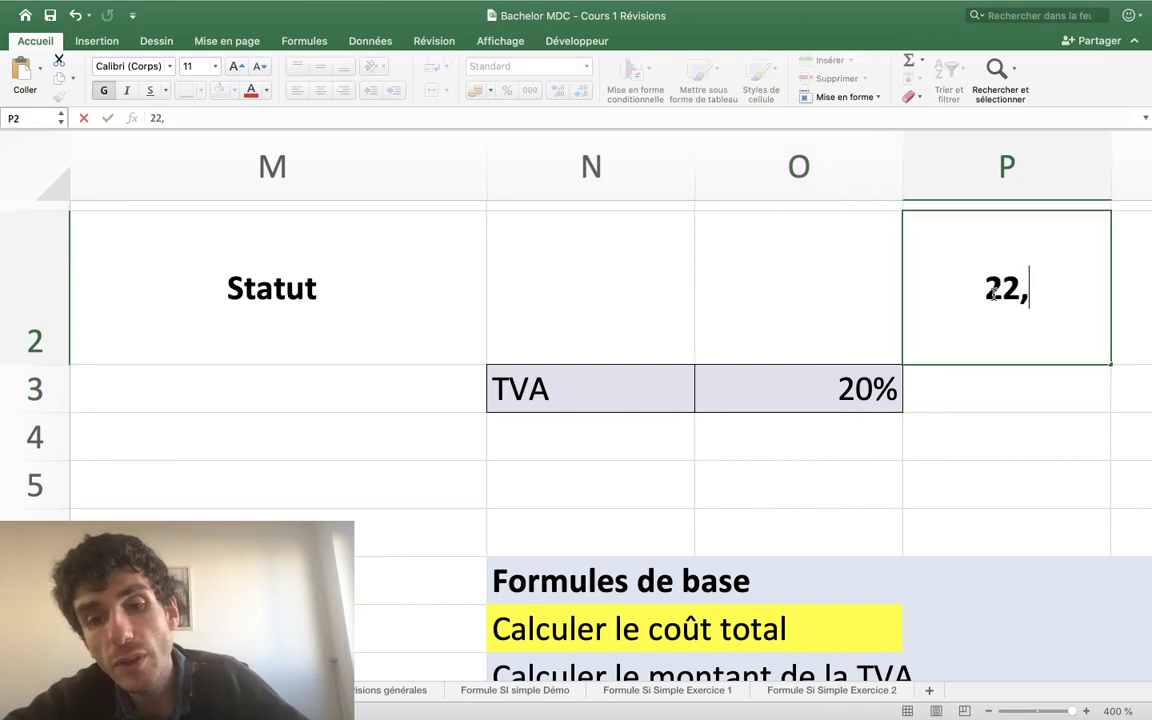
type("4")
key("Return")
left_click(995, 300)
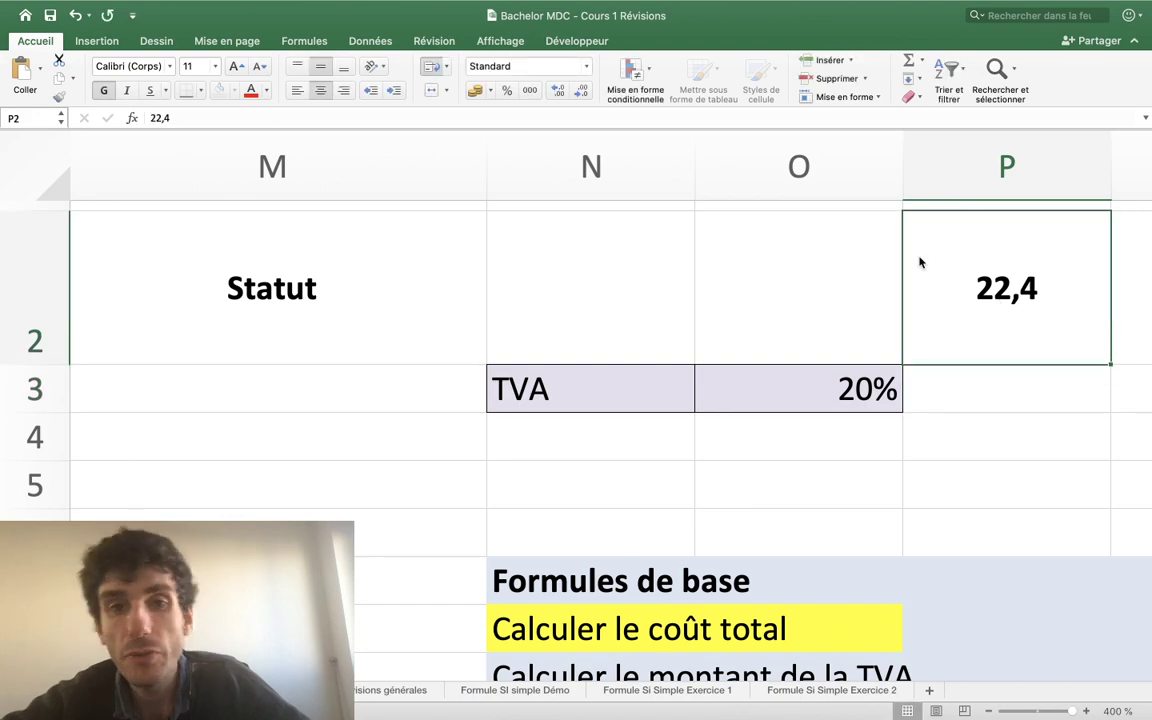
left_click(559, 91)
left_click(582, 91)
left_click(582, 91)
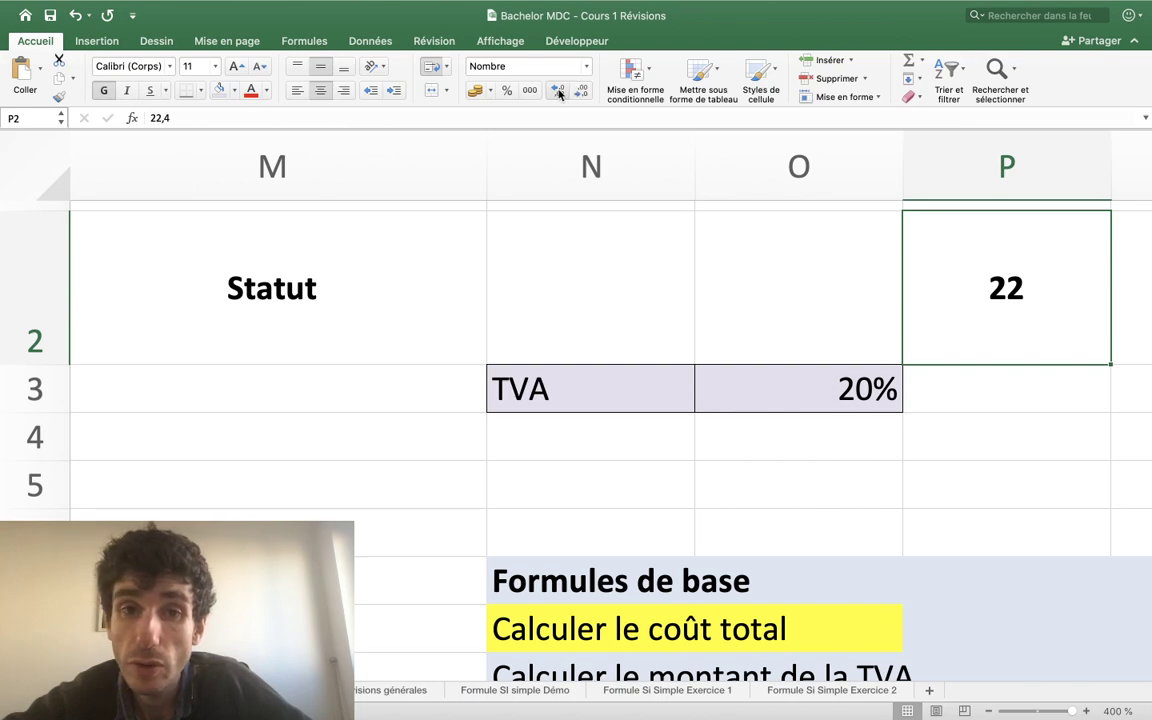
left_click(559, 91)
double_click(1066, 284)
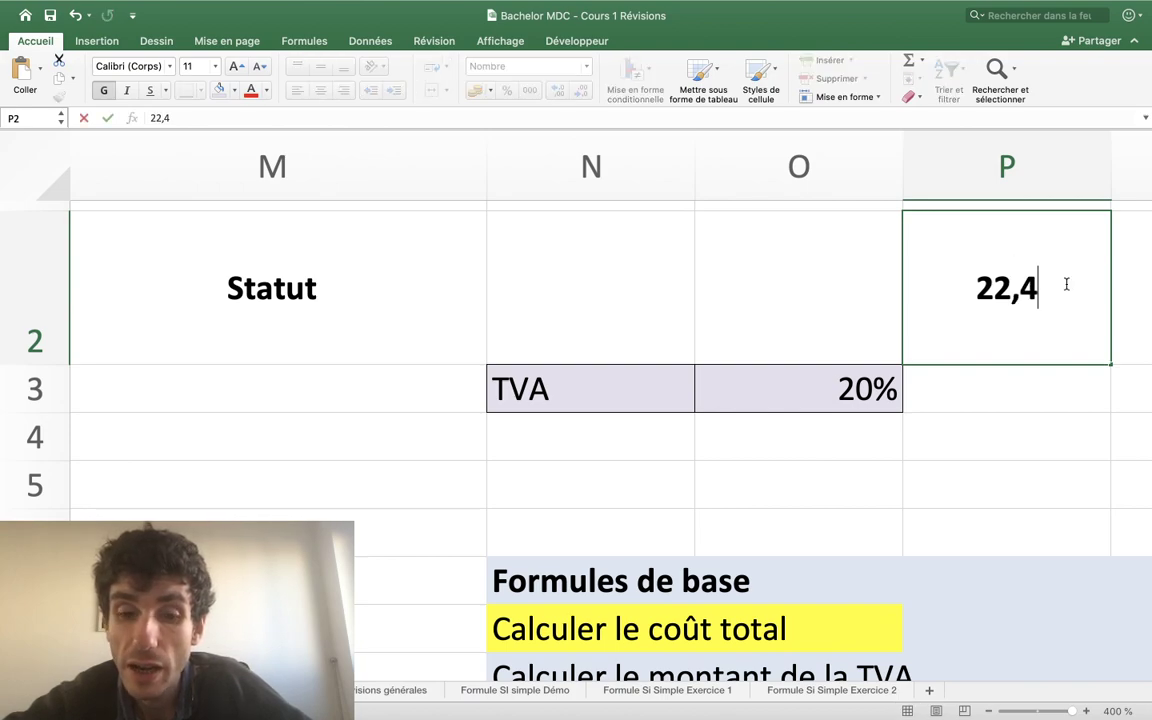
key("BackSpace")
type("5")
key("Return")
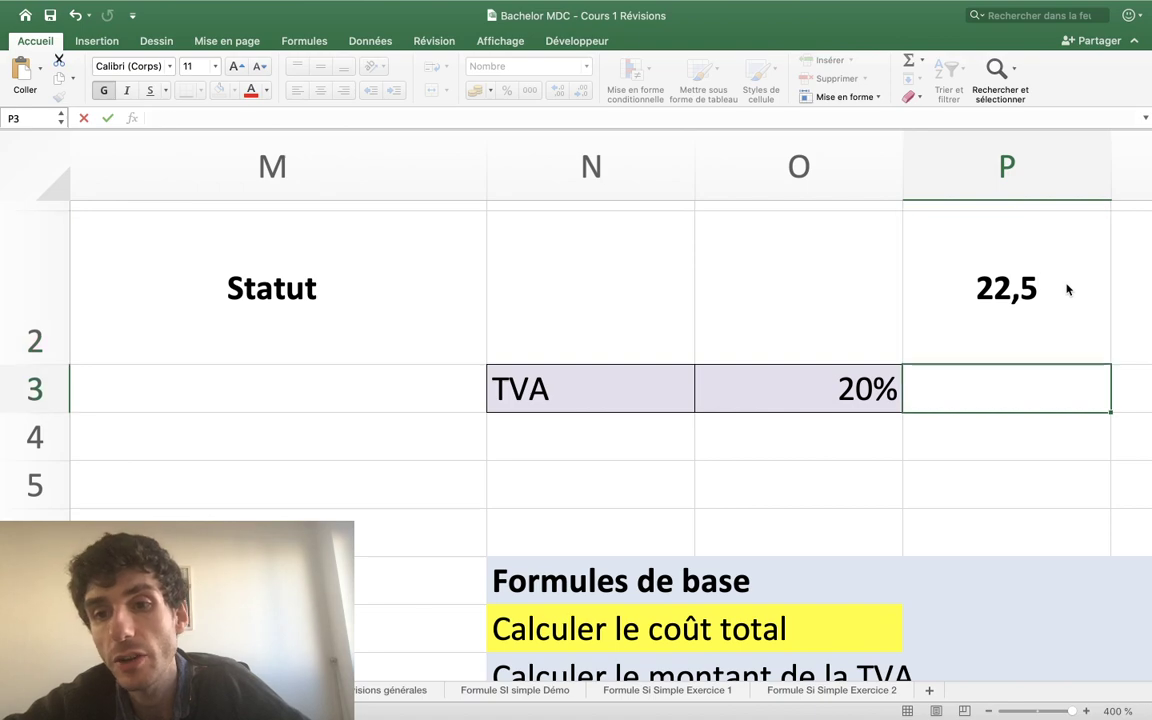
left_click(1000, 290)
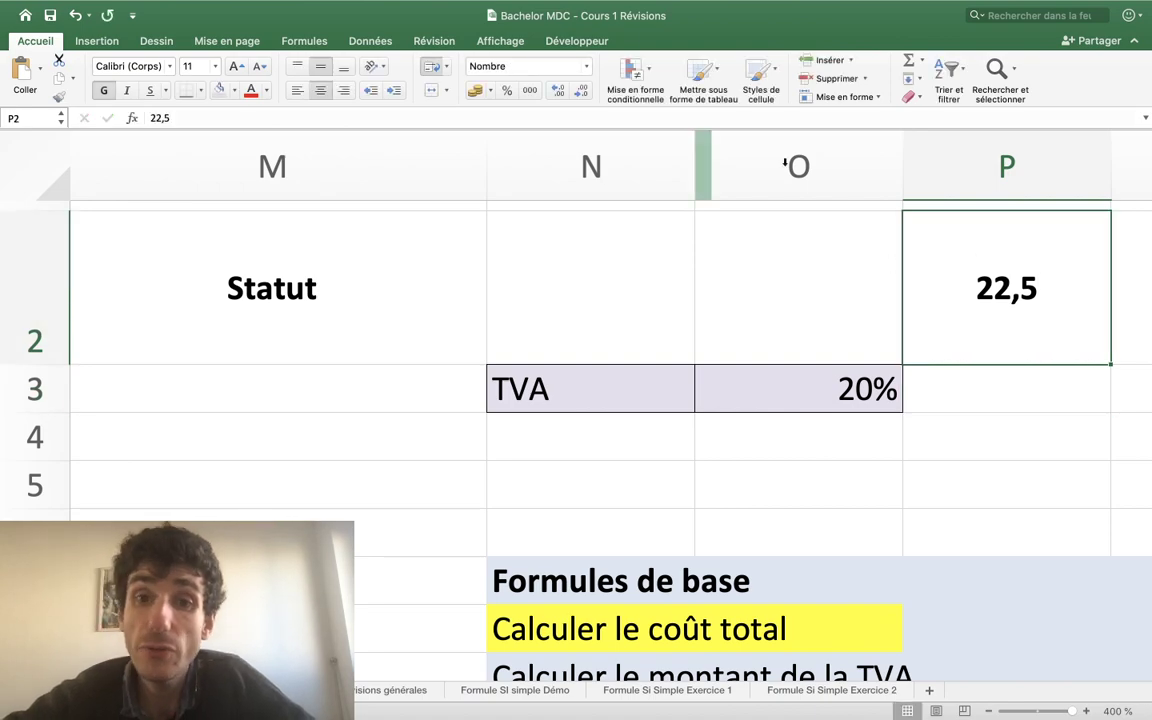
left_click(557, 91)
left_click(557, 91)
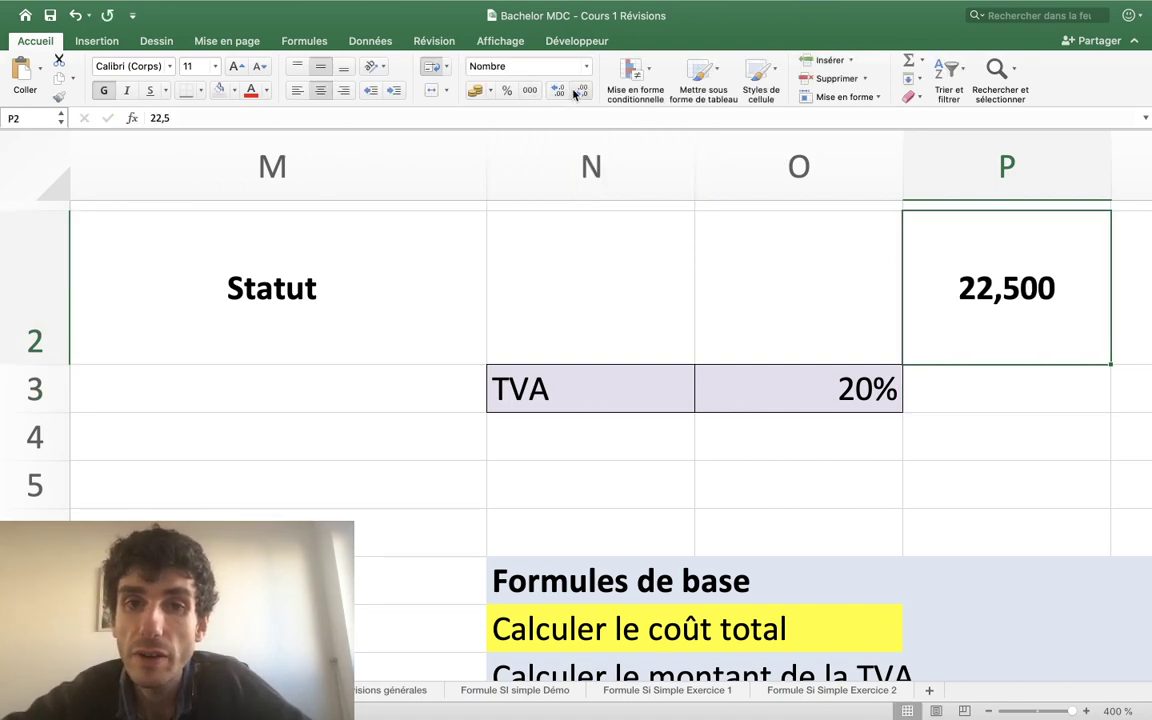
left_click(580, 91)
left_click(580, 91)
left_click(580, 91)
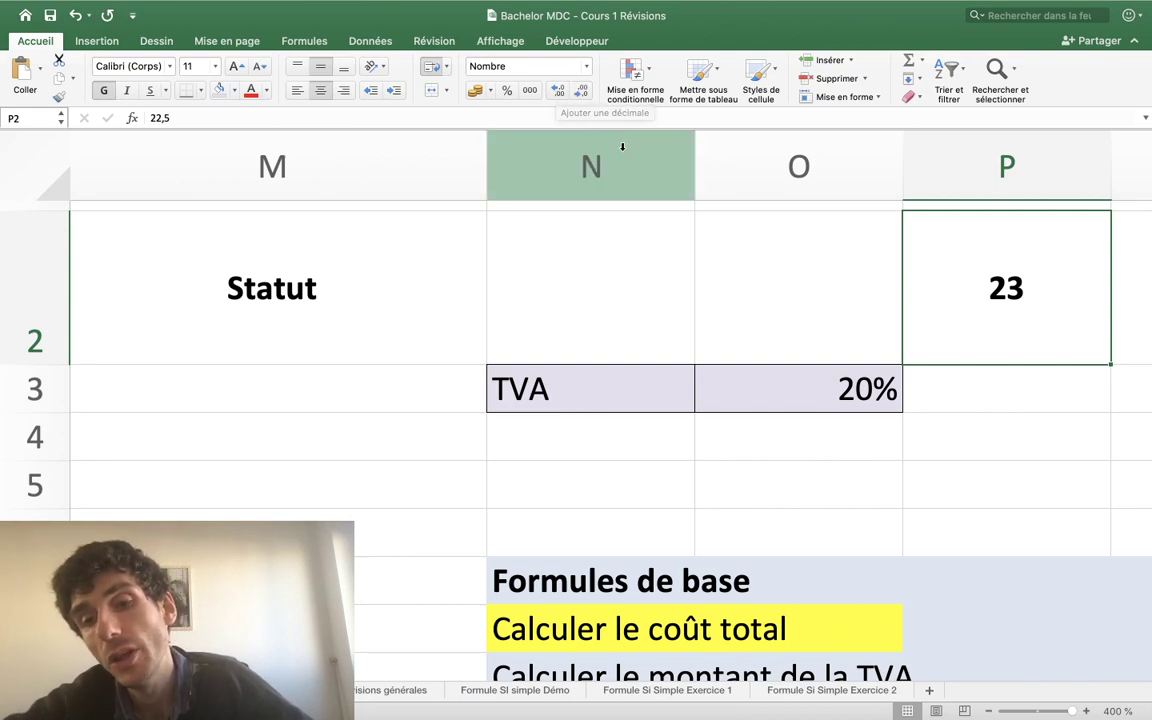
key("Delete")
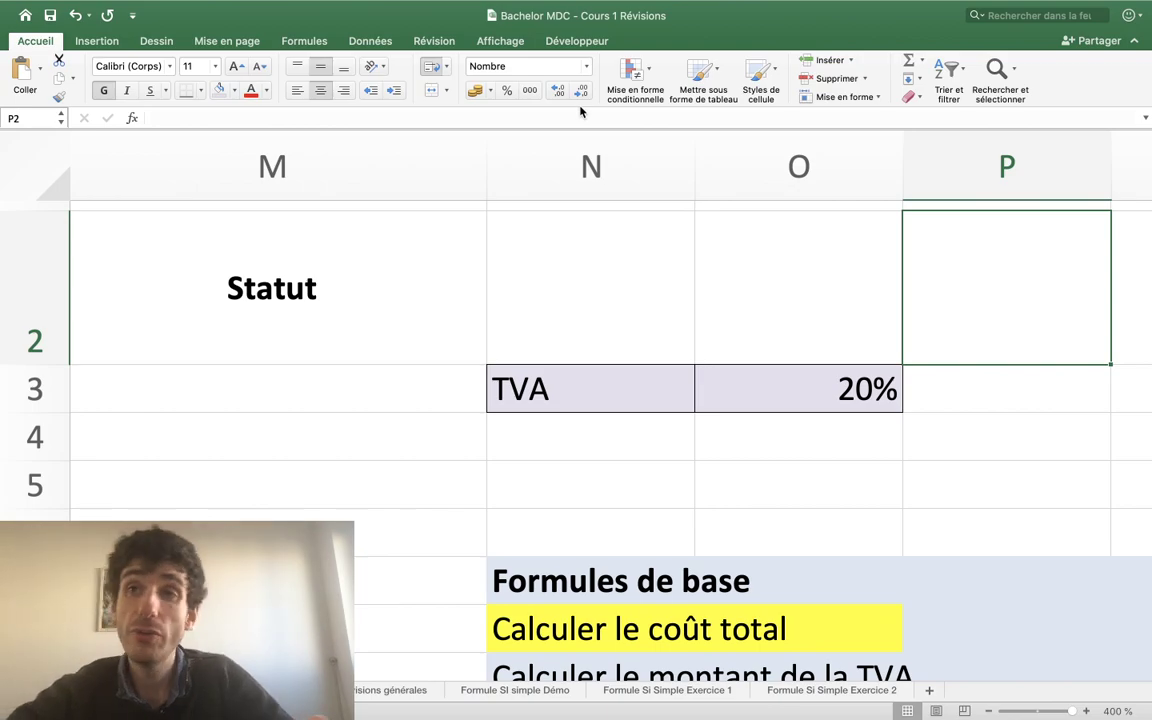
left_click(753, 391)
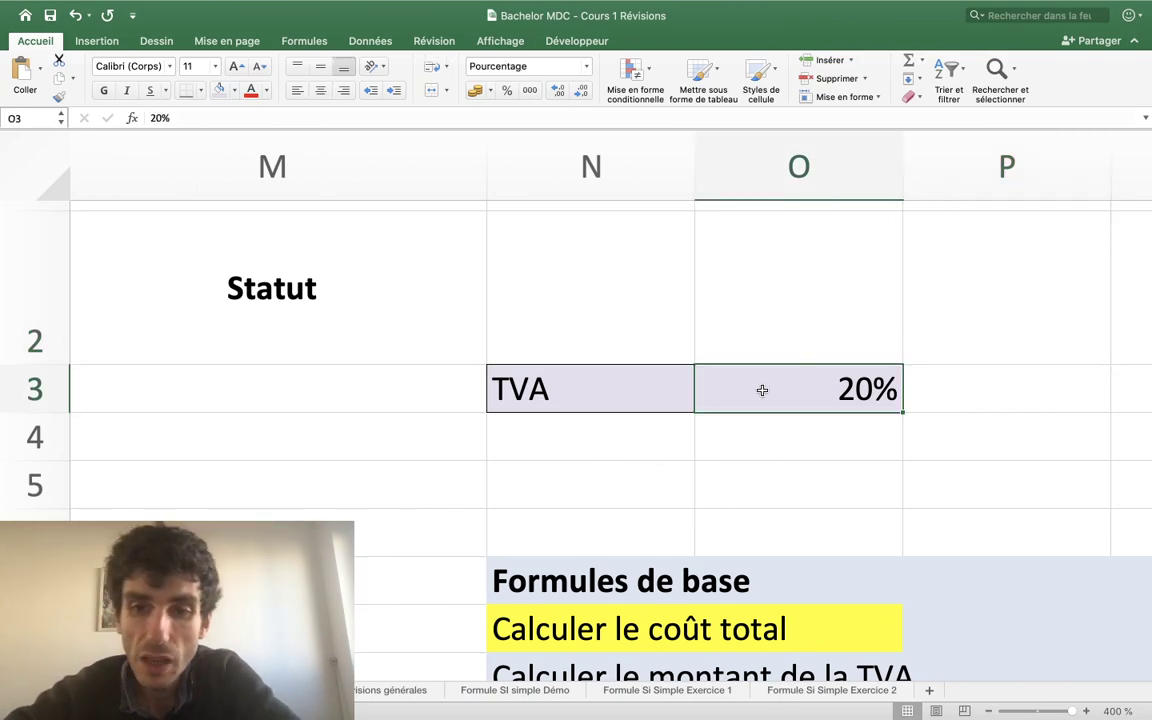
scroll(676, 386, "down", 3)
scroll(676, 386, "up", 5)
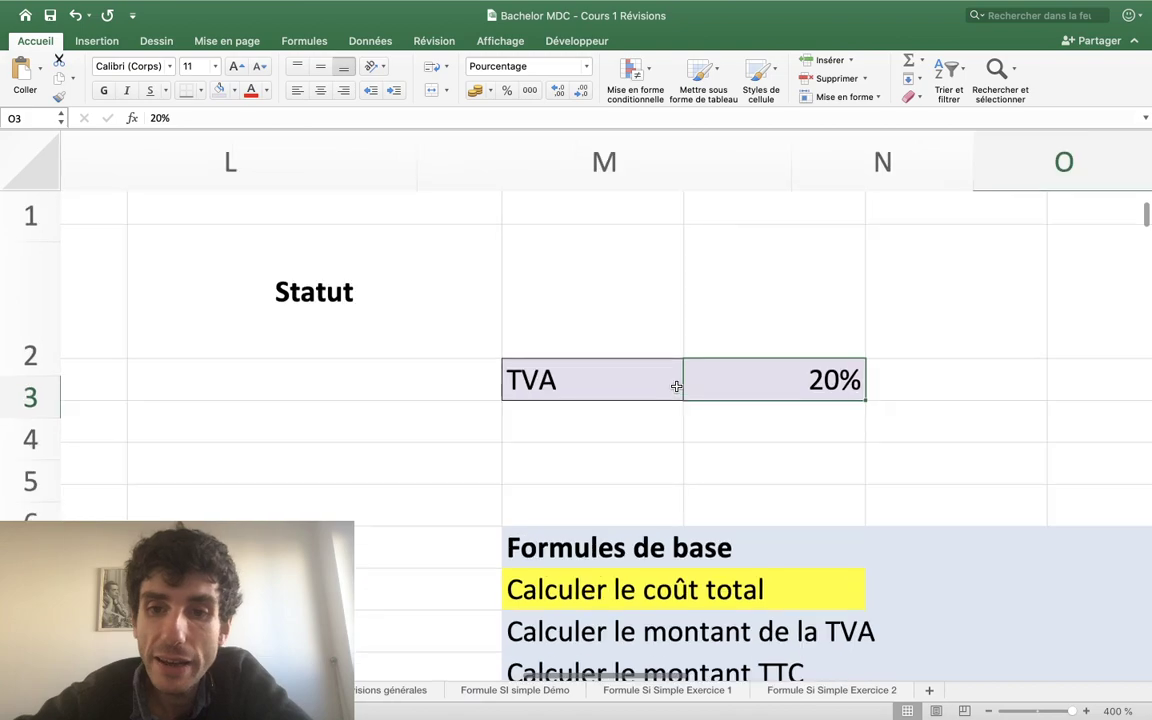
scroll(676, 388, "down", 2)
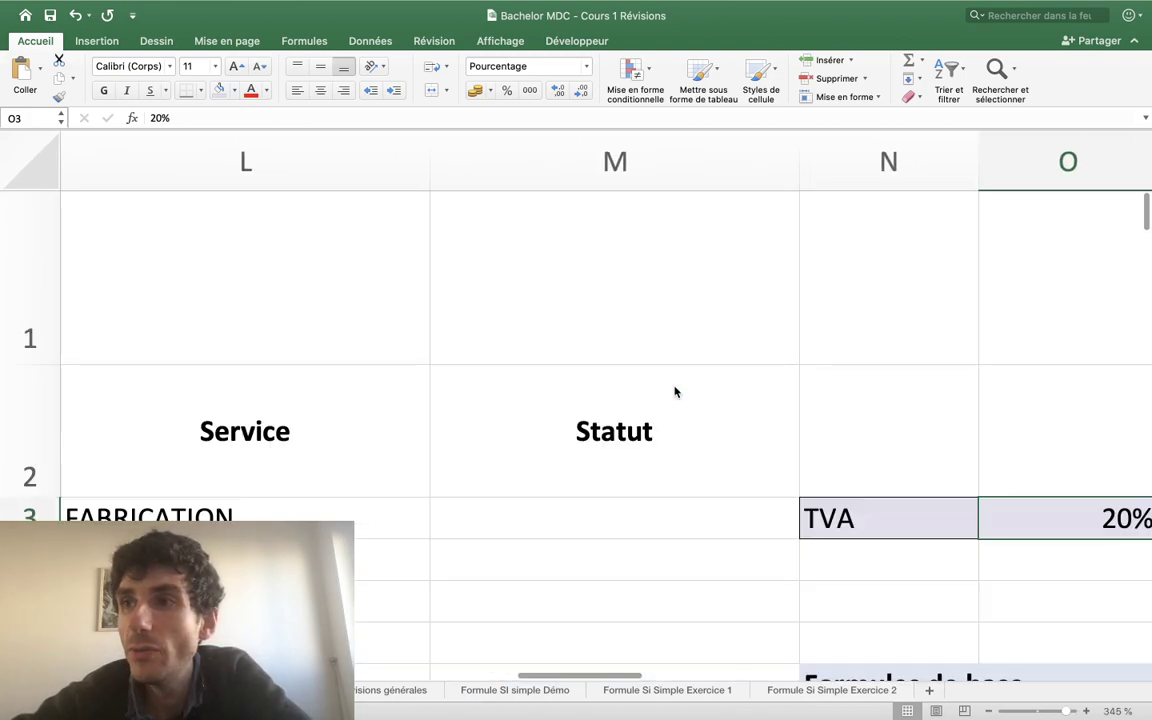
scroll(670, 392, "right", 5)
scroll(690, 392, "down", 2)
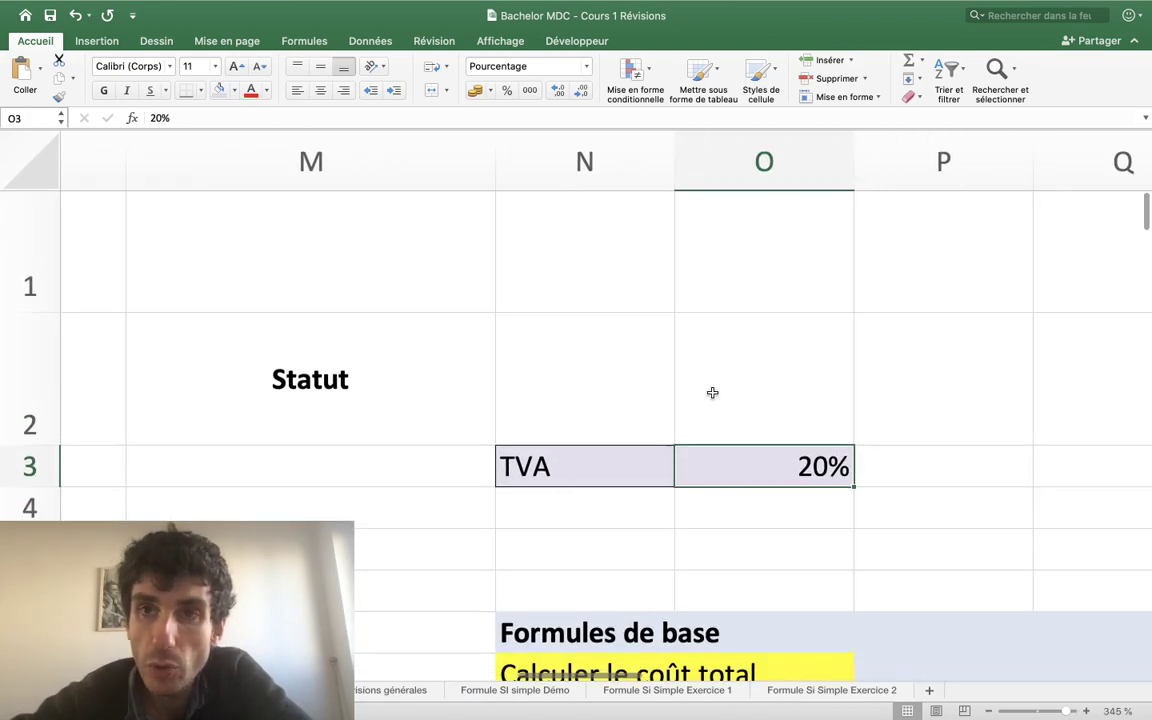
scroll(712, 393, "left", 3)
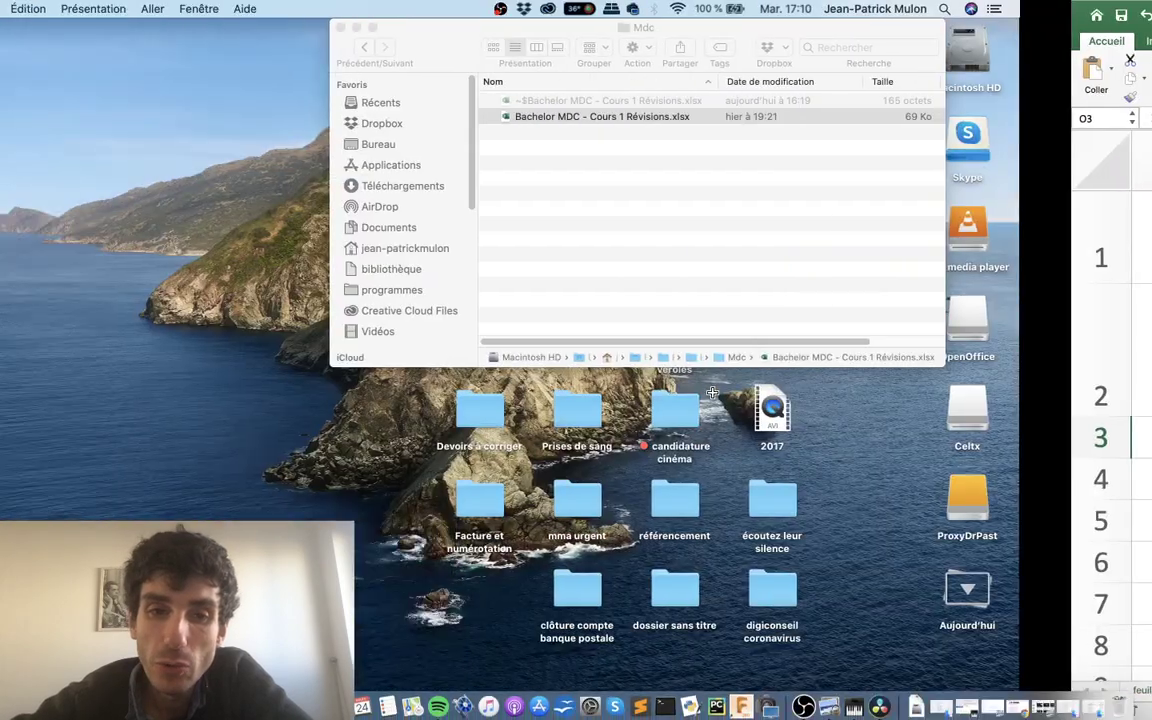
scroll(713, 398, "left", 5)
scroll(713, 398, "left", 5)
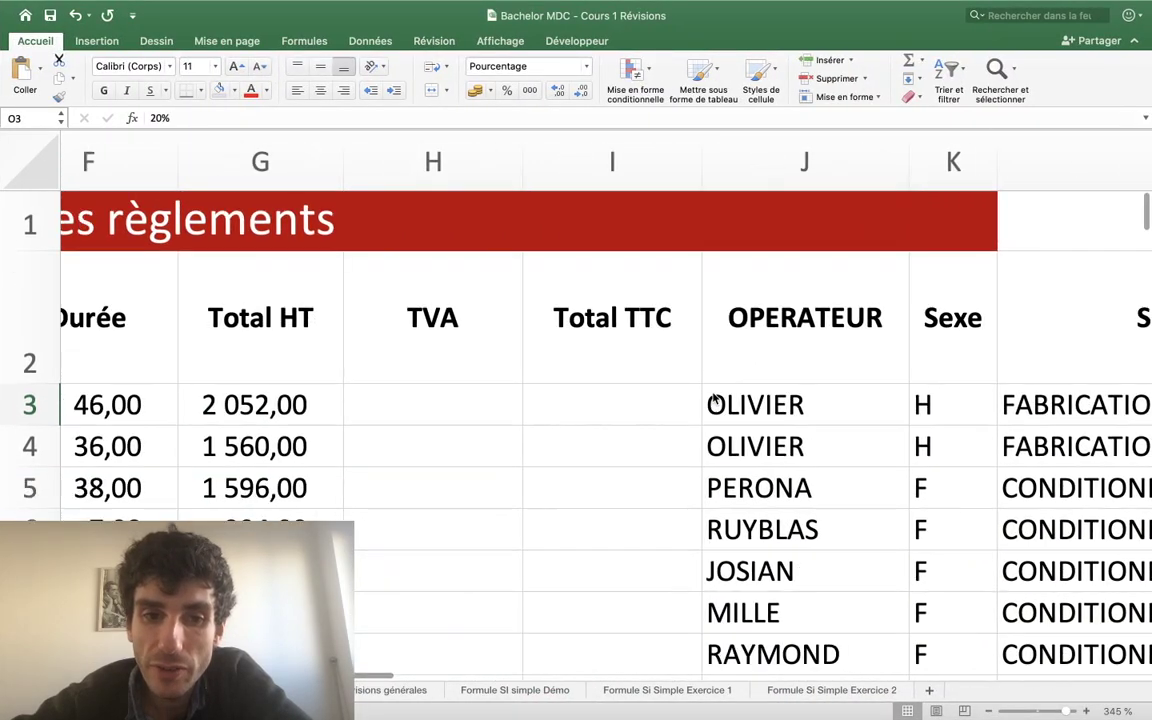
scroll(713, 398, "down", 1)
scroll(712, 399, "down", 1)
scroll(712, 399, "down", 3)
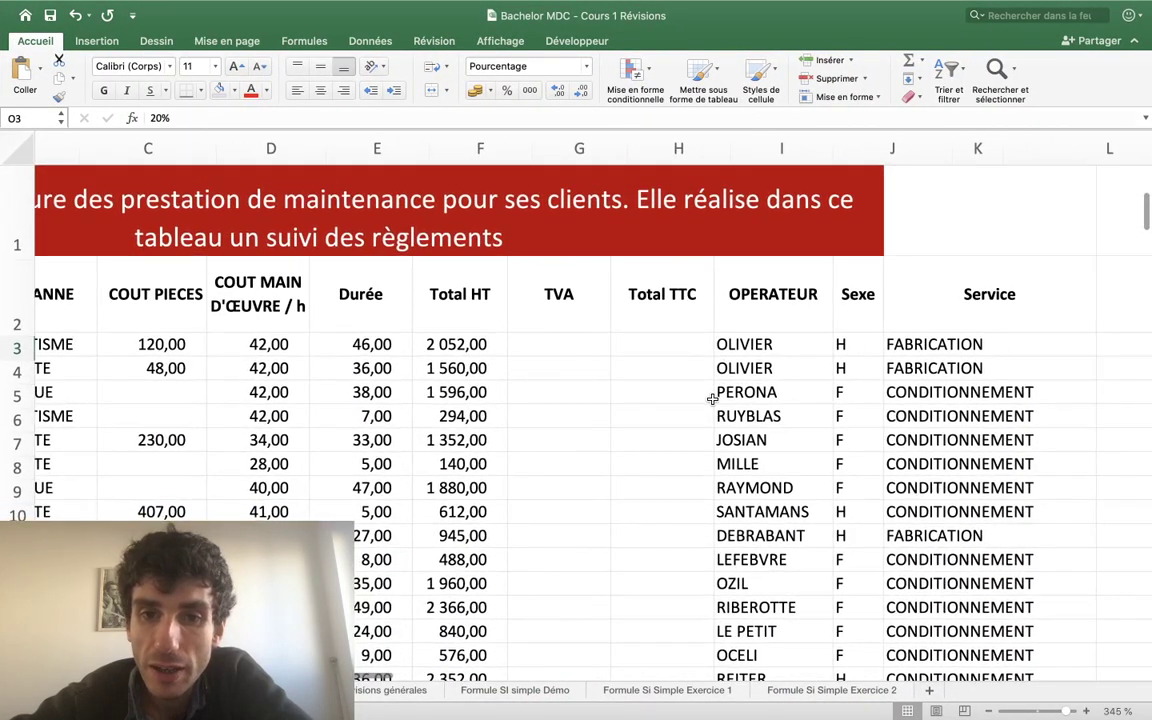
scroll(714, 404, "right", 3)
scroll(714, 404, "right", 2)
scroll(714, 404, "right", 2)
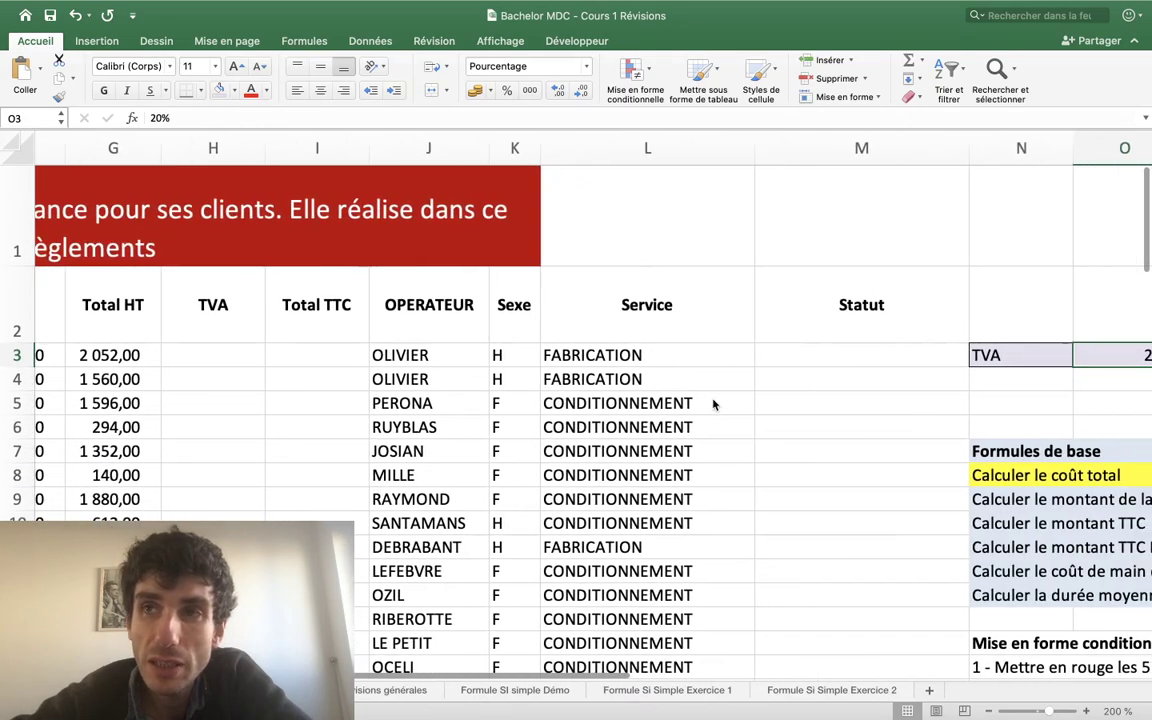
scroll(713, 404, "right", 3)
scroll(713, 404, "left", 3)
scroll(713, 404, "right", 1)
scroll(713, 404, "left", 1)
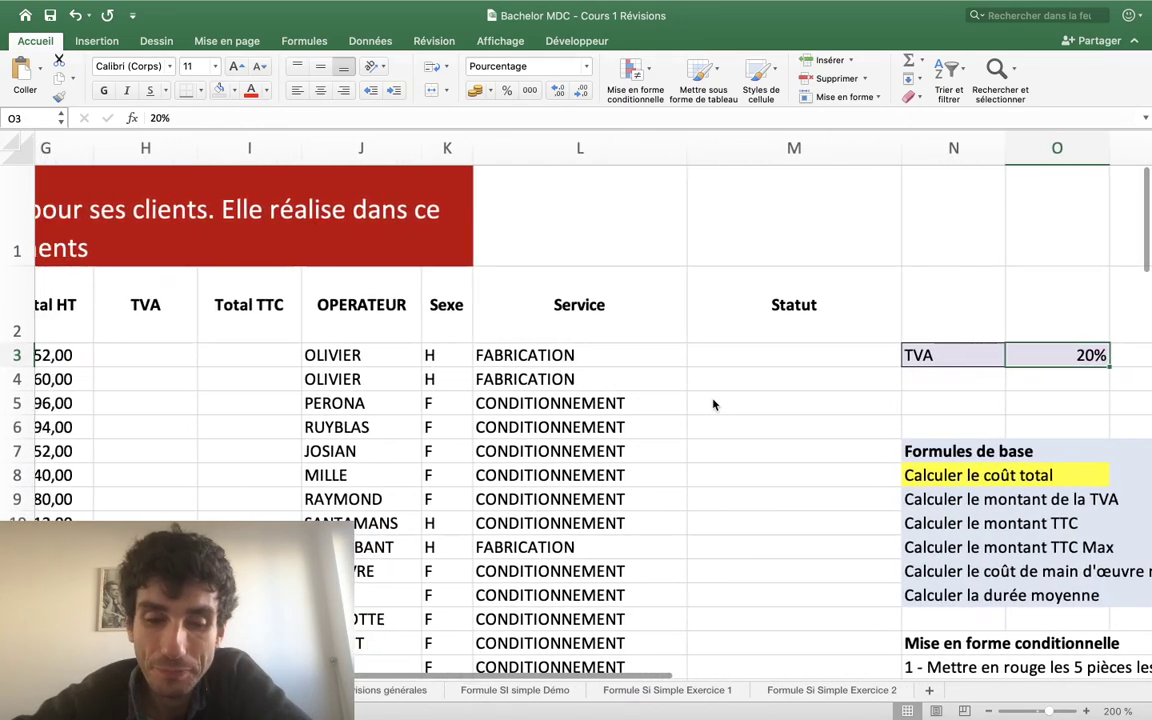
scroll(713, 404, "right", 2)
scroll(713, 404, "right", 1)
scroll(713, 404, "right", 4)
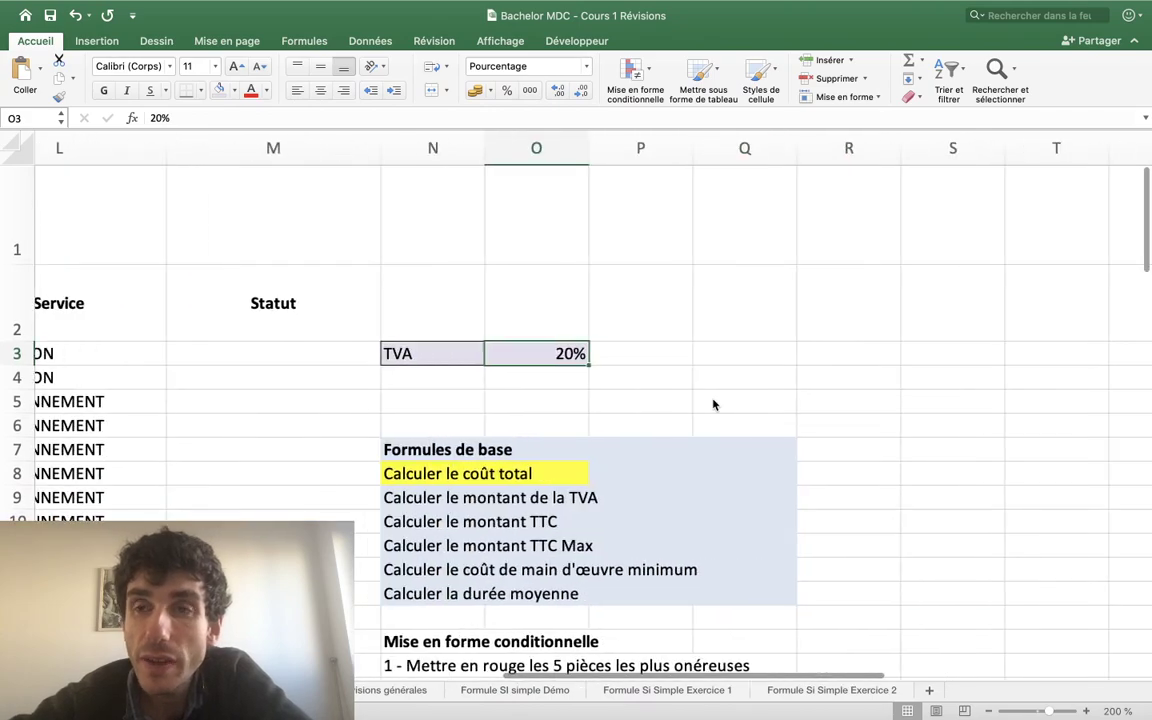
scroll(713, 404, "left", 1)
scroll(714, 404, "left", 2)
scroll(714, 404, "right", 2)
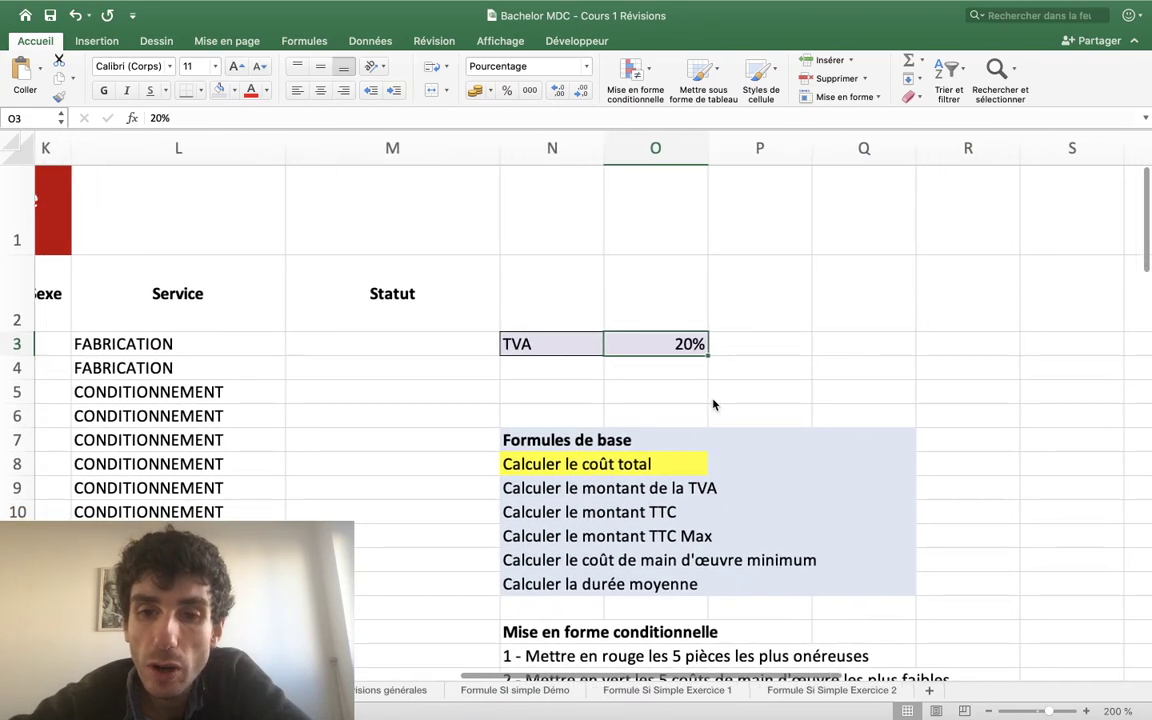
left_click(737, 309)
left_click(836, 301)
left_click(782, 234)
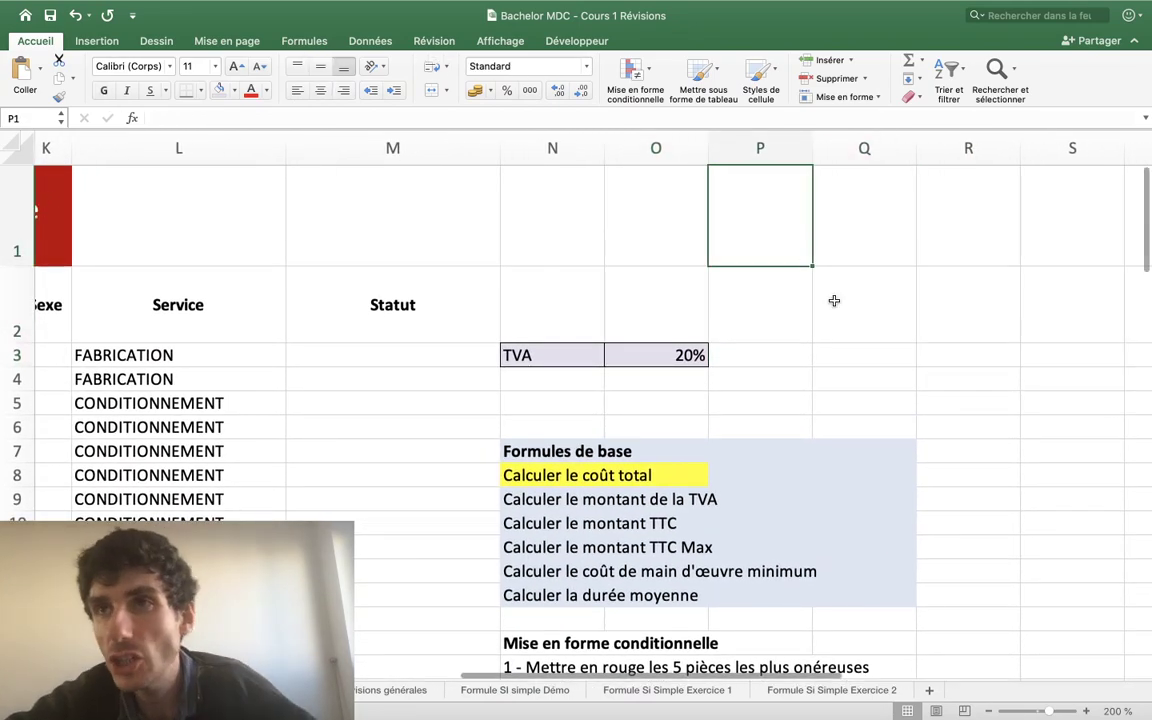
scroll(833, 301, "up", 2)
scroll(833, 294, "right", 5)
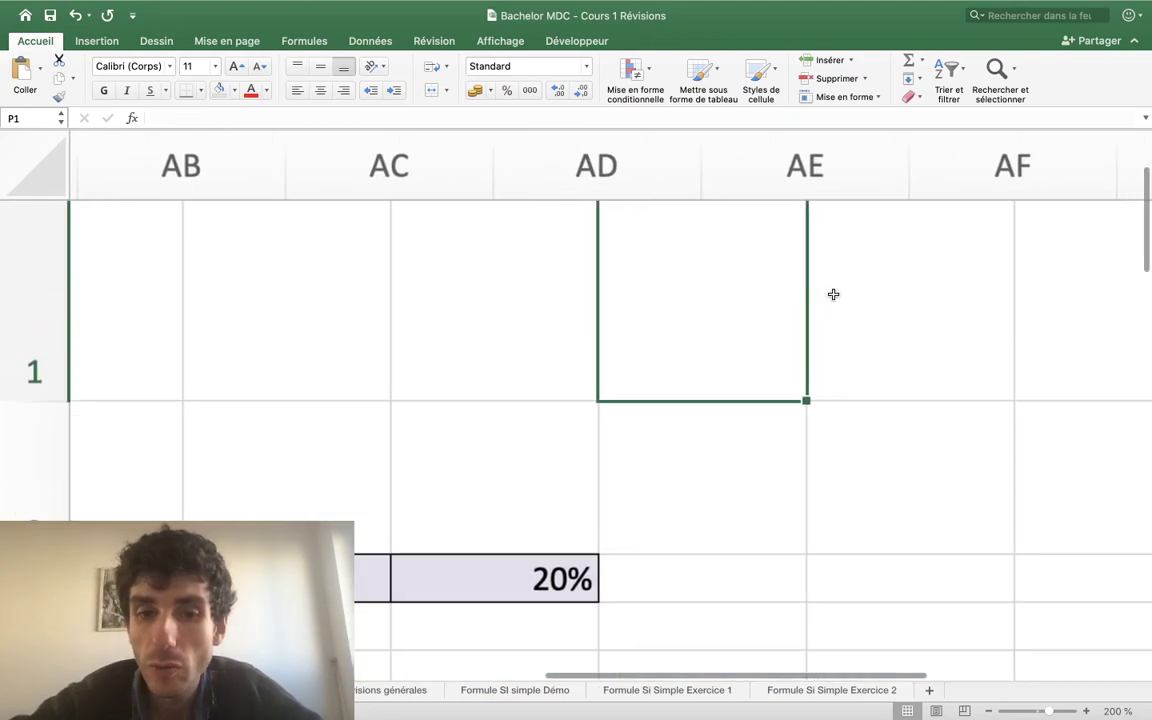
scroll(811, 309, "up", 3)
scroll(810, 303, "right", 3)
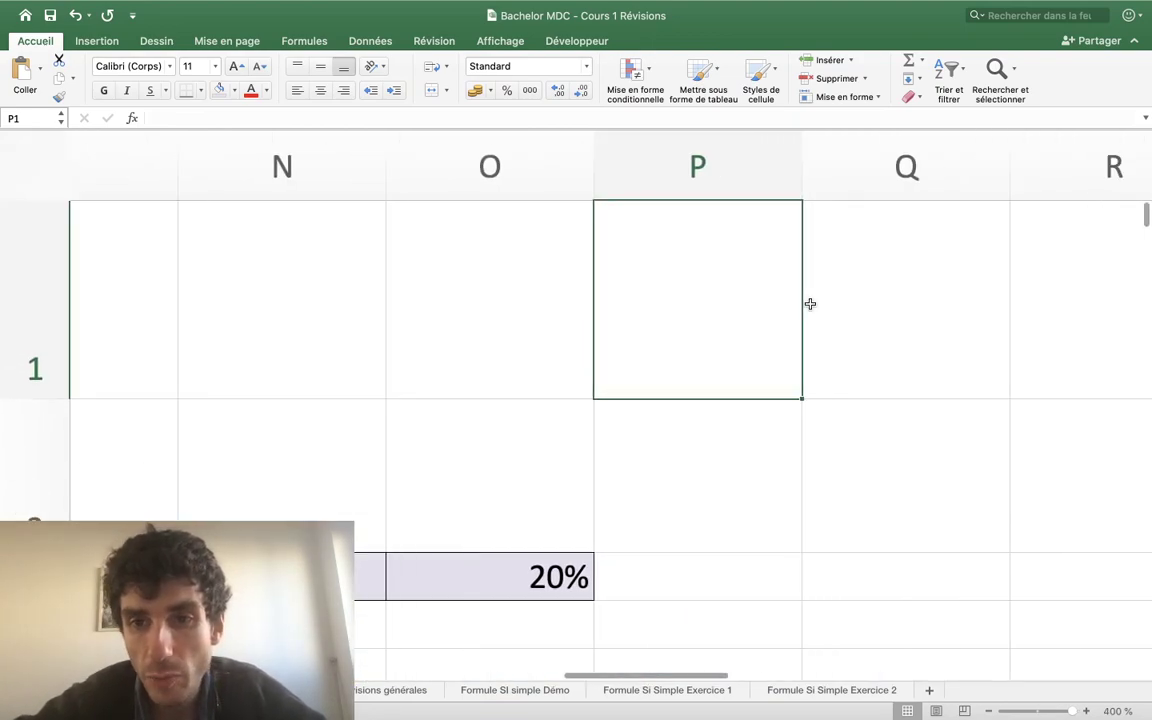
- Enter the test amount 10 in cell P1
type("10")
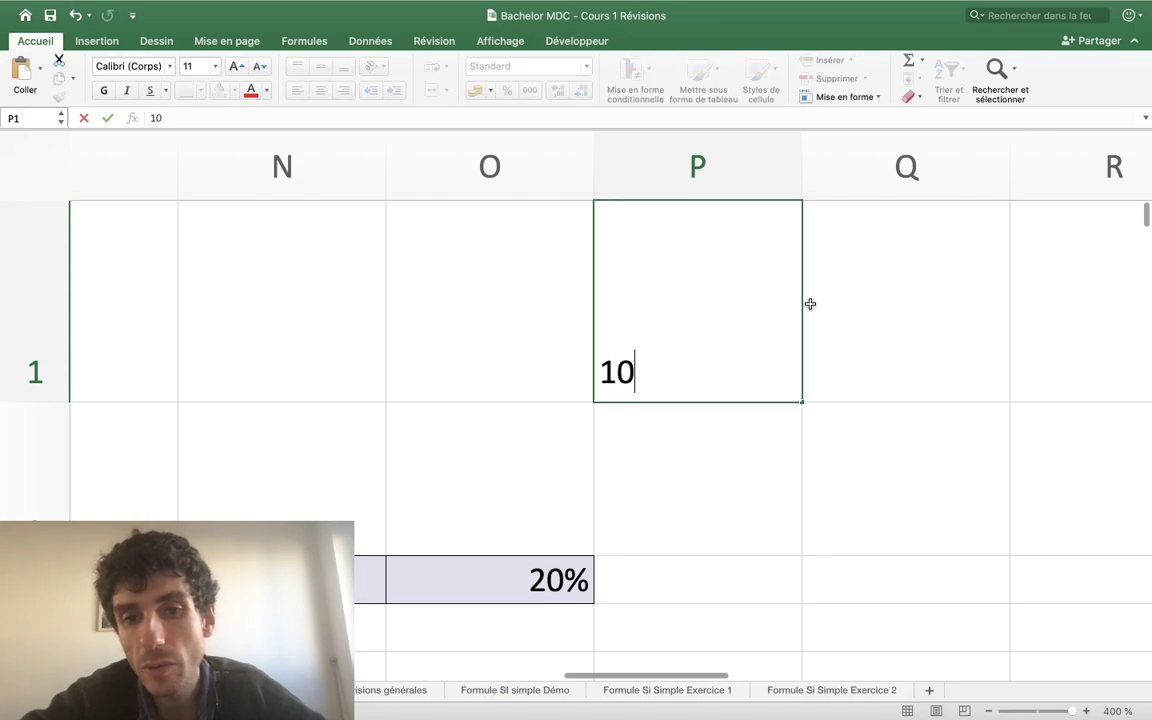
key("Return")
key("Up")
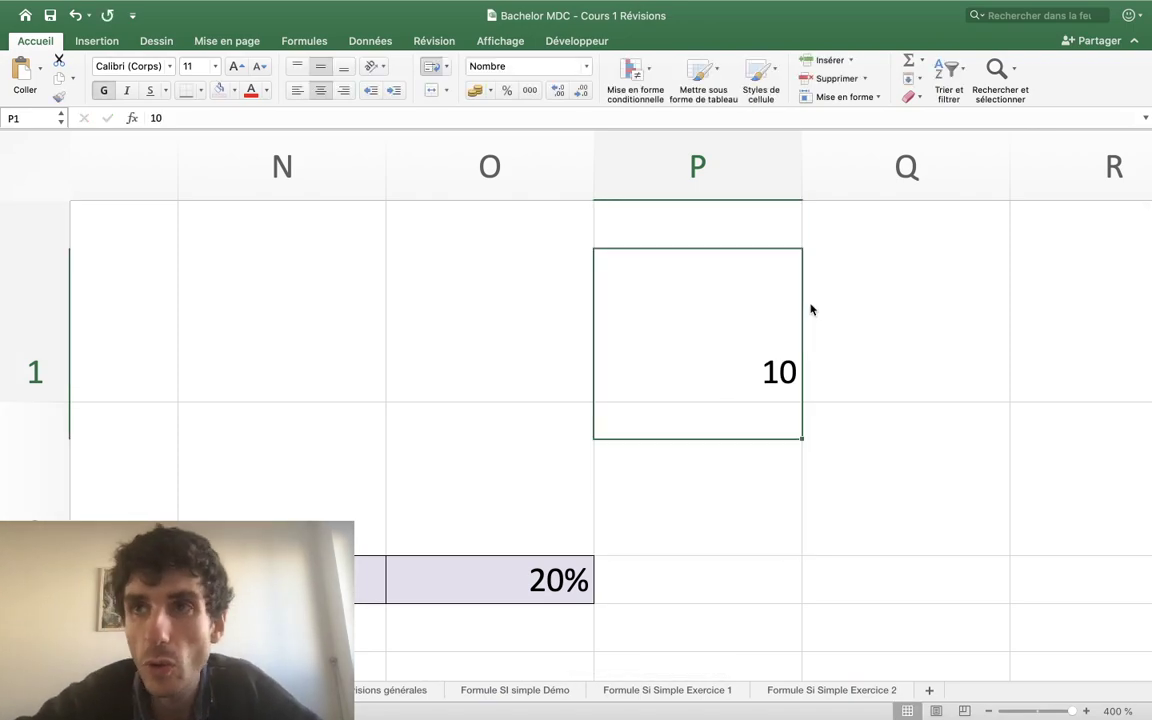
key("Right")
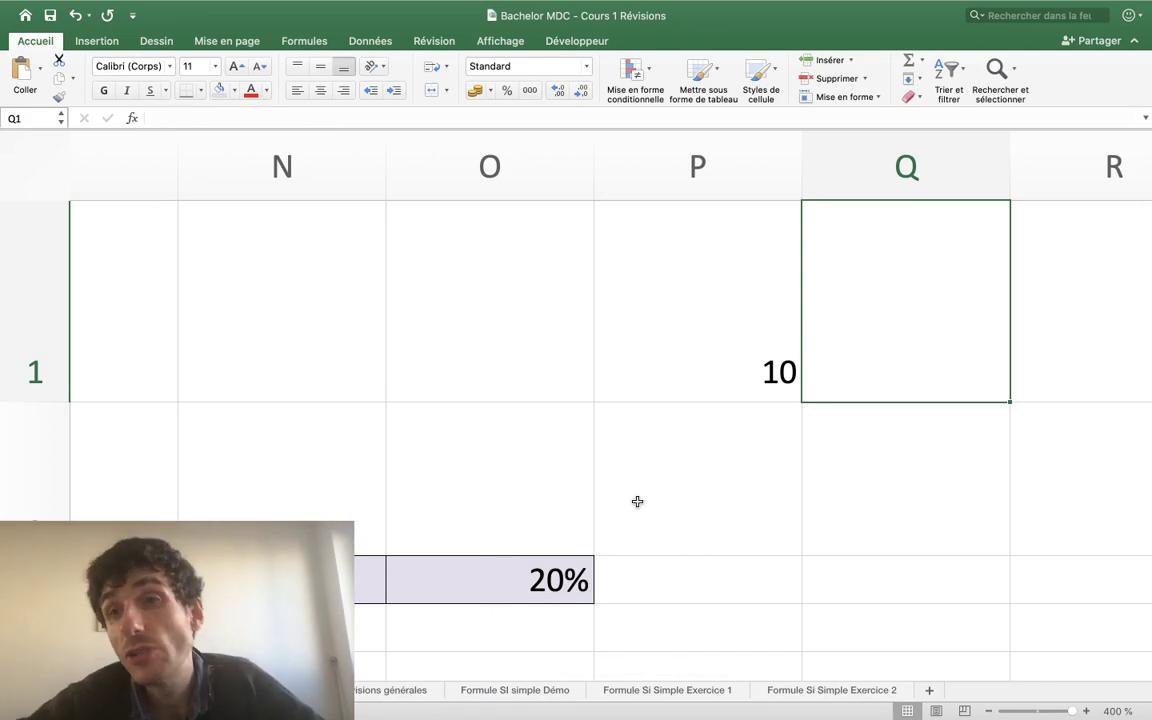
- Start a =P1+O3*P1 formula in Q1, then erase it
type("=")
key("Left")
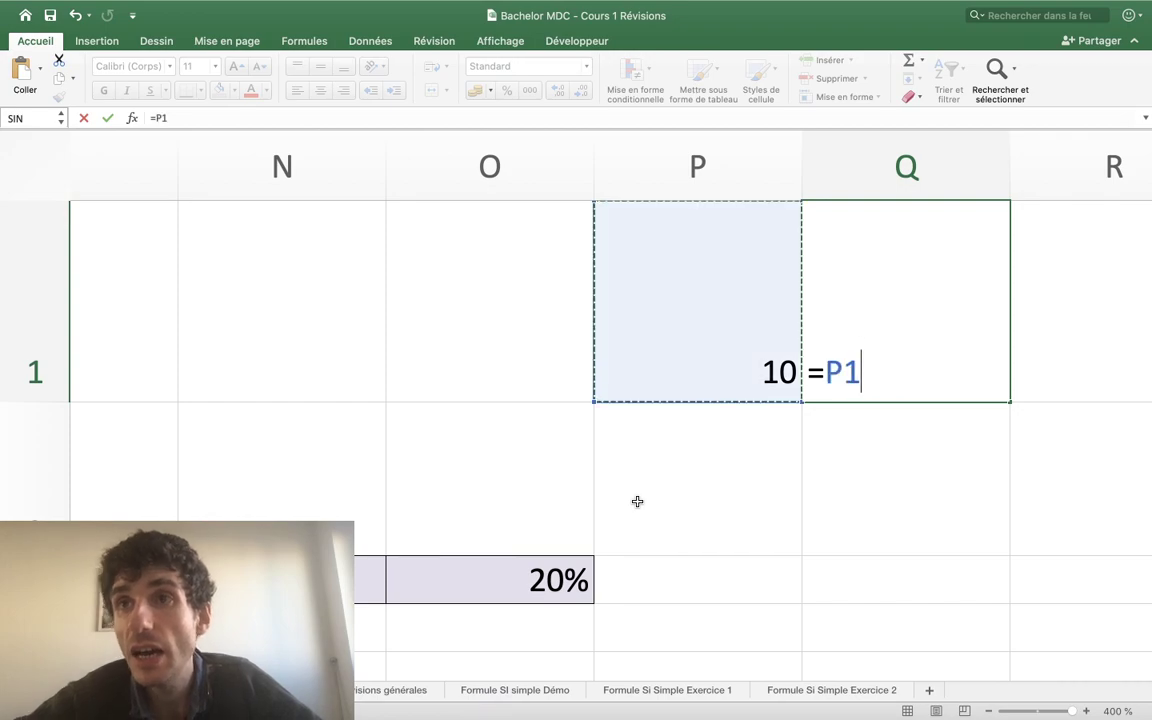
type("+")
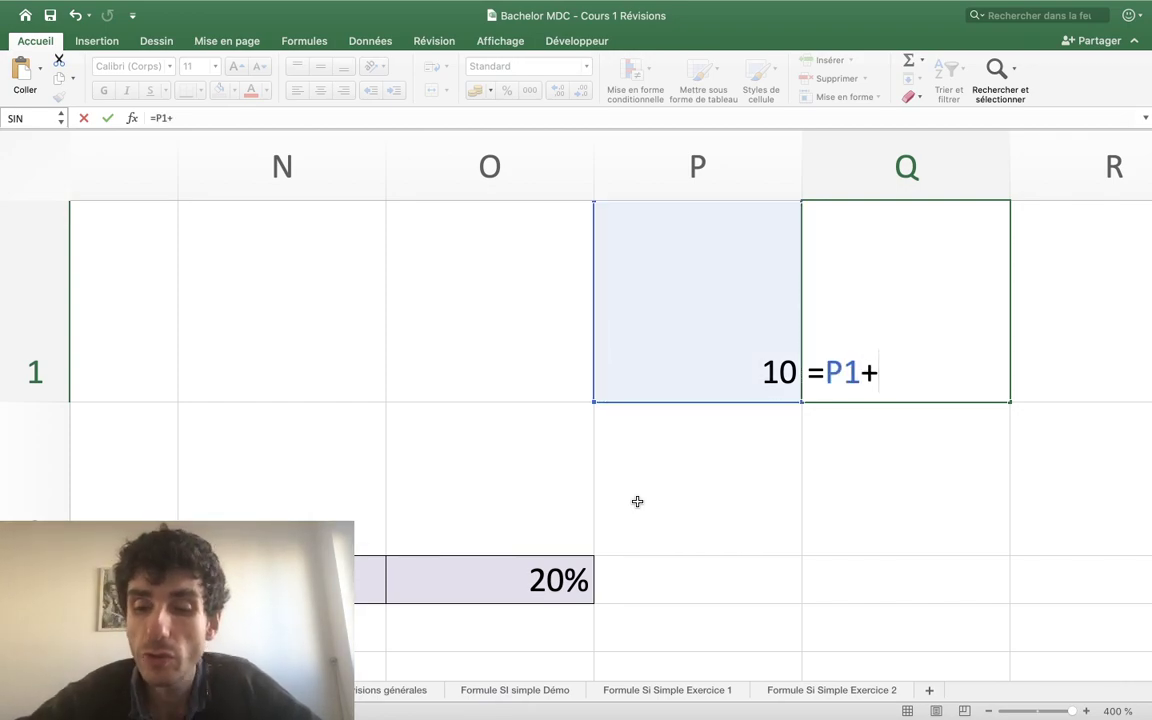
left_click(576, 567)
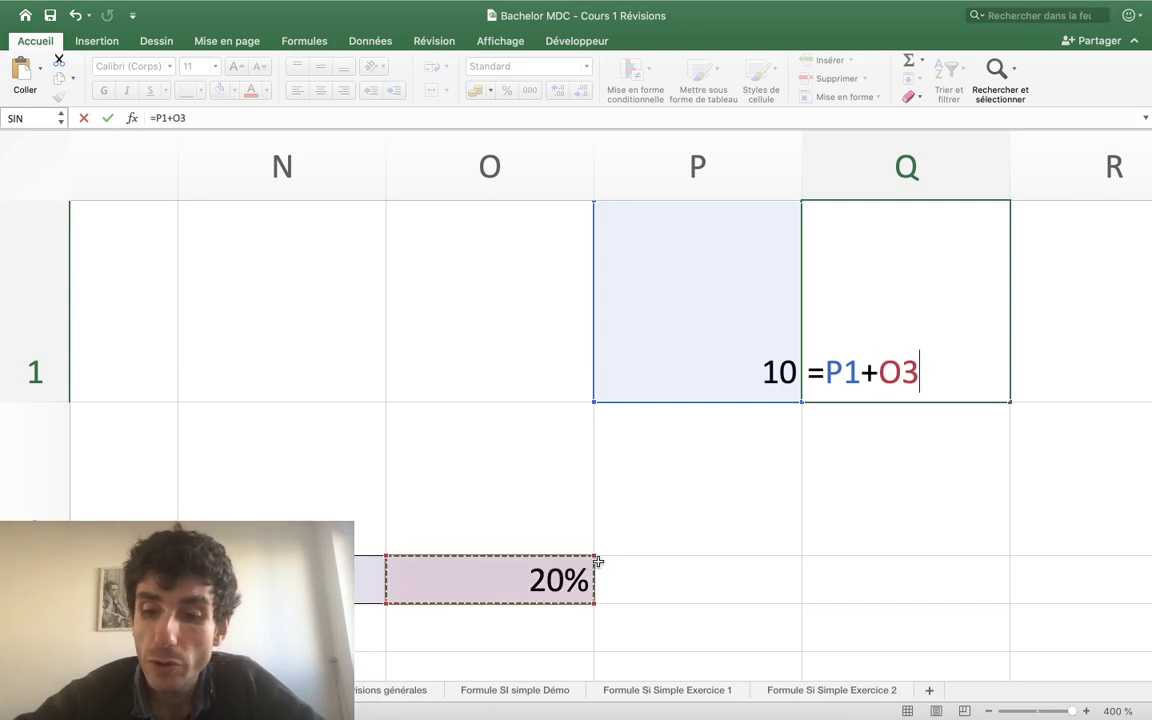
type("*")
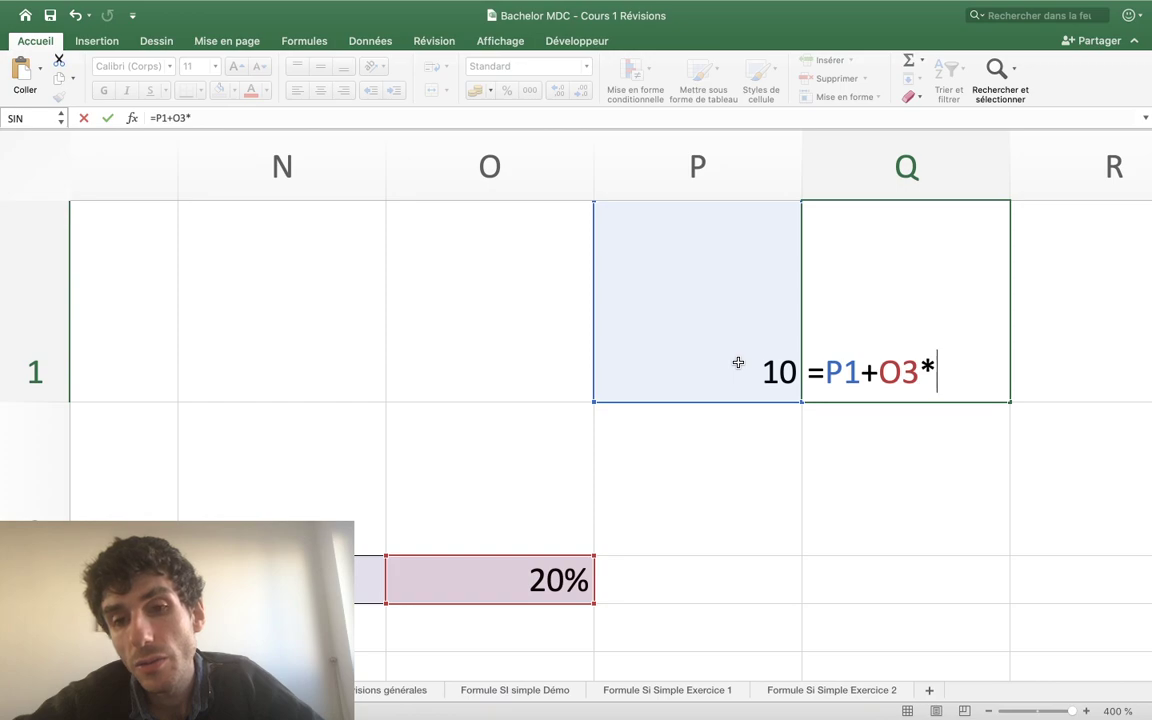
left_click(738, 362)
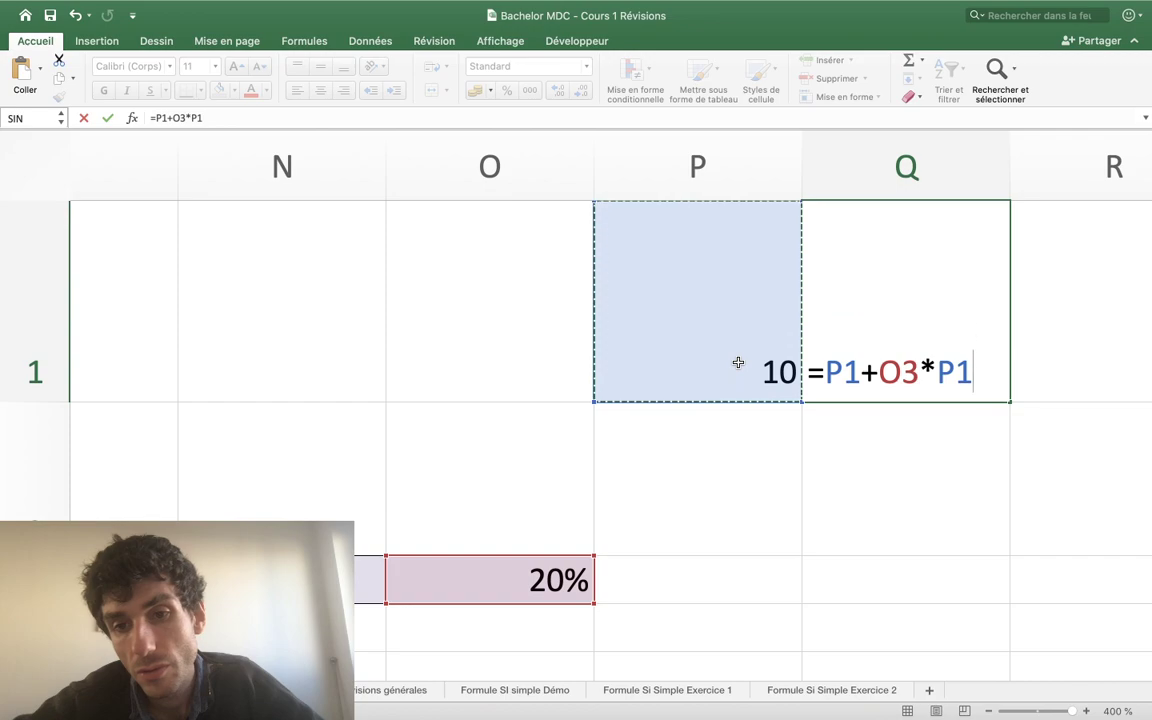
key("BackSpace")
key("BackSpace")
key("BackSpace")
key("BackSpace")
key("BackSpace")
key("BackSpace")
key("BackSpace")
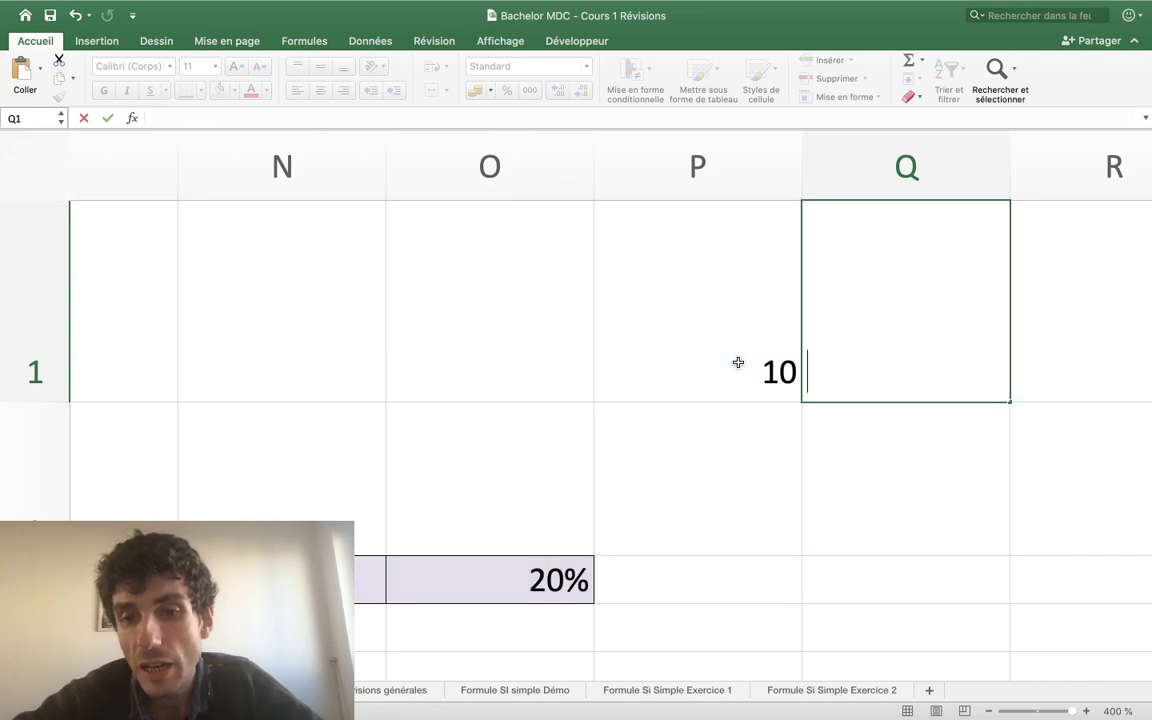
type("=")
key("Return")
left_click(738, 362)
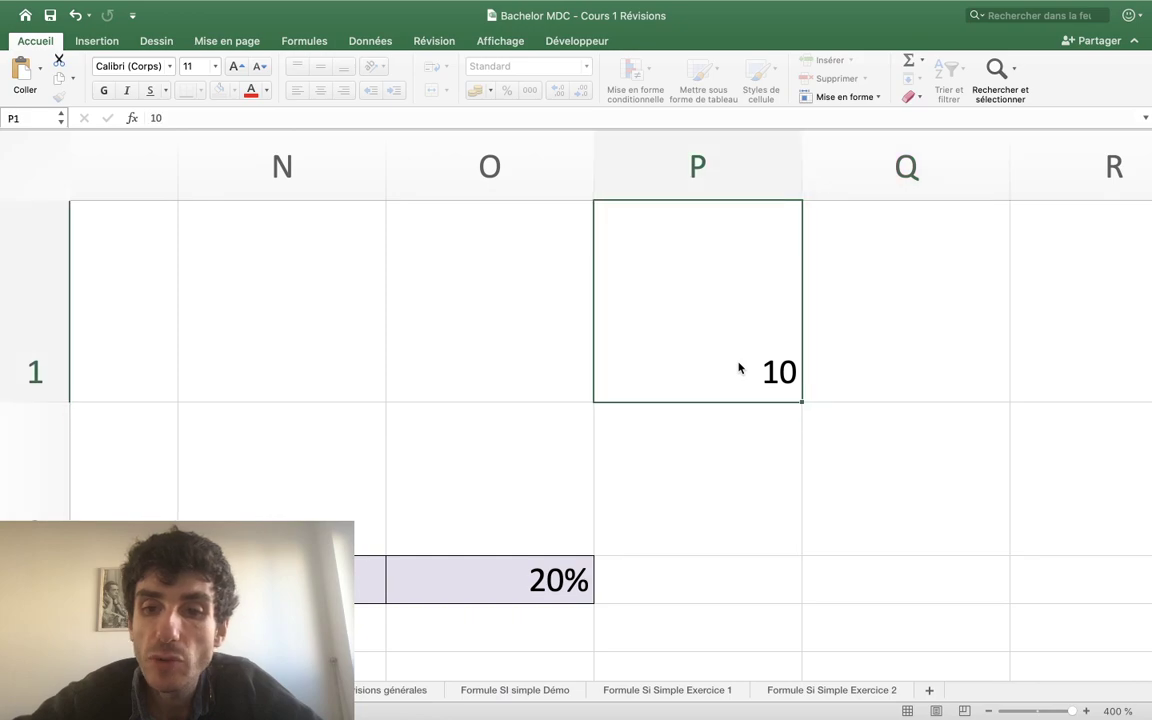
key("Down")
key("Up")
key("Right")
type("=")
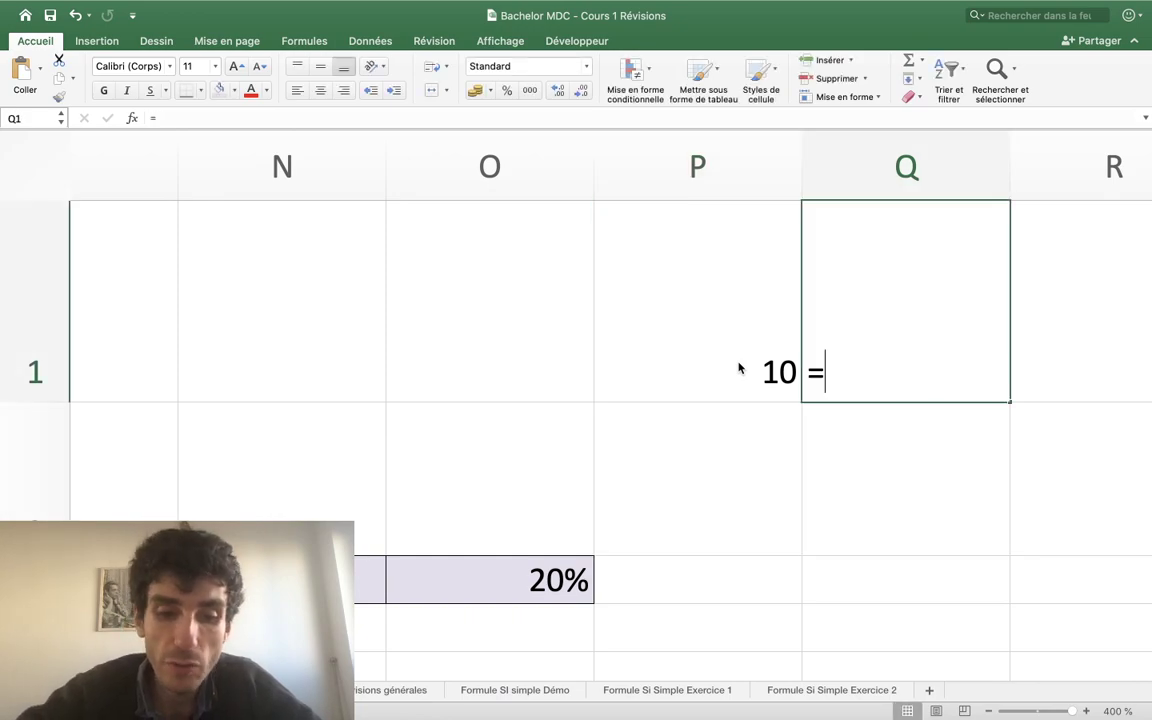
type("19")
key("BackSpace")
type("0")
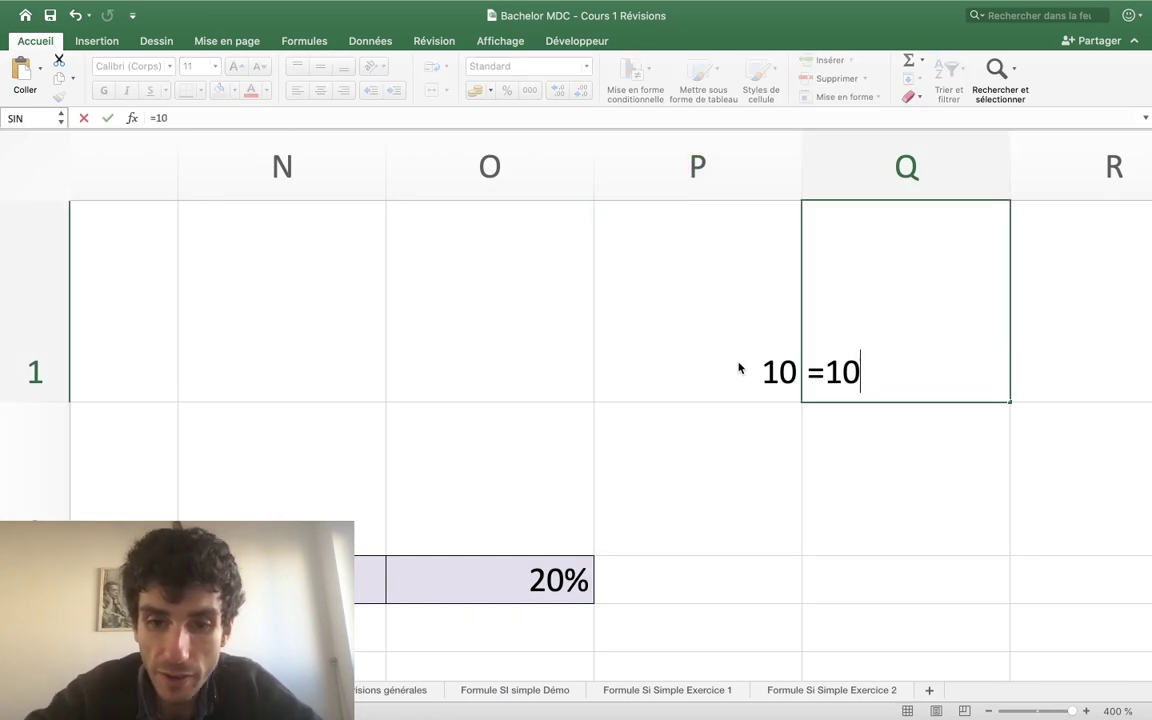
type("*20")
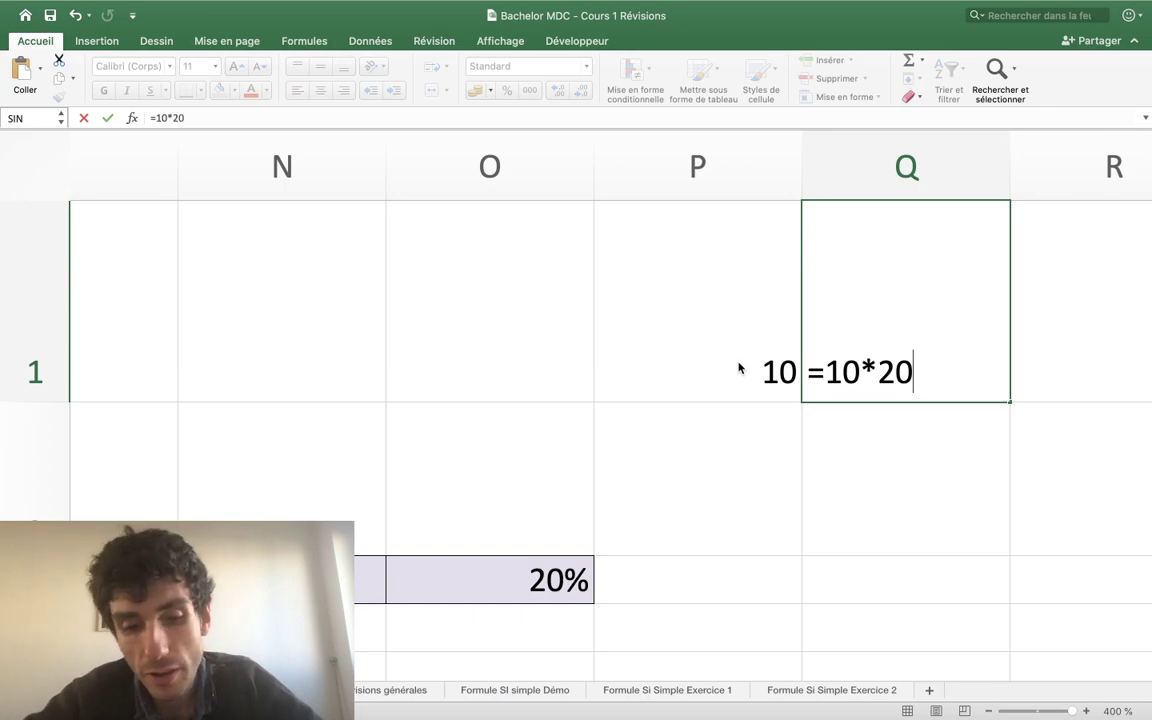
left_click(743, 365)
left_click(825, 372)
type("(")
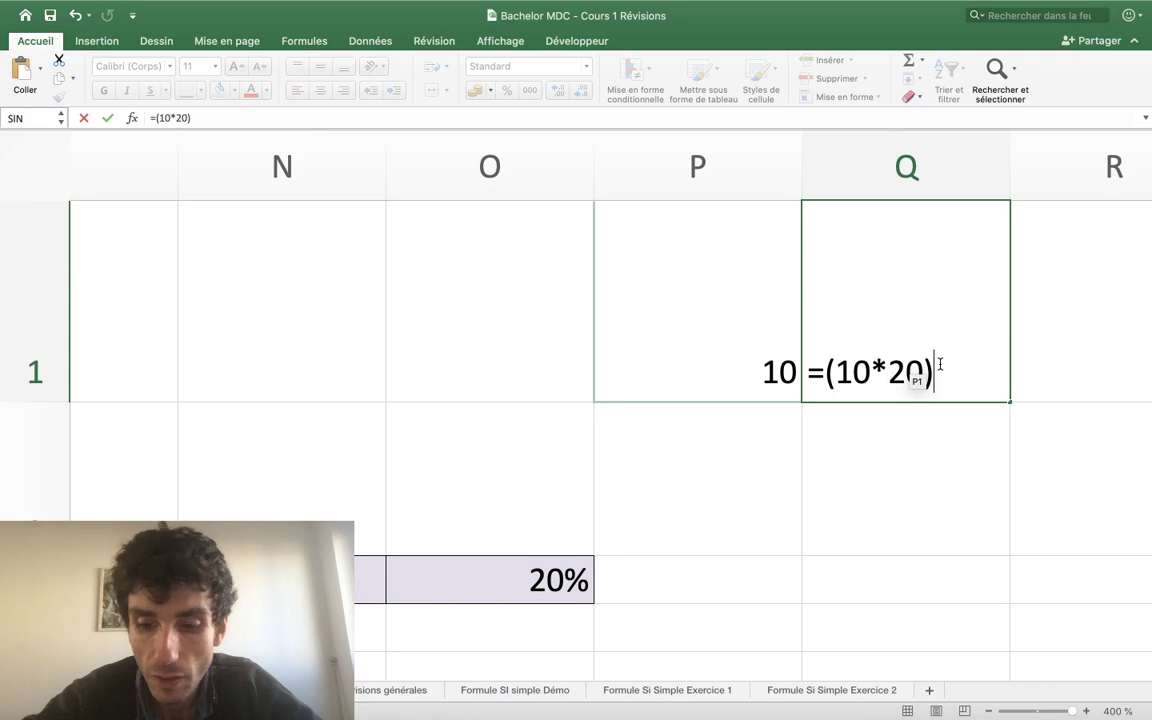
type("/100")
key("Return")
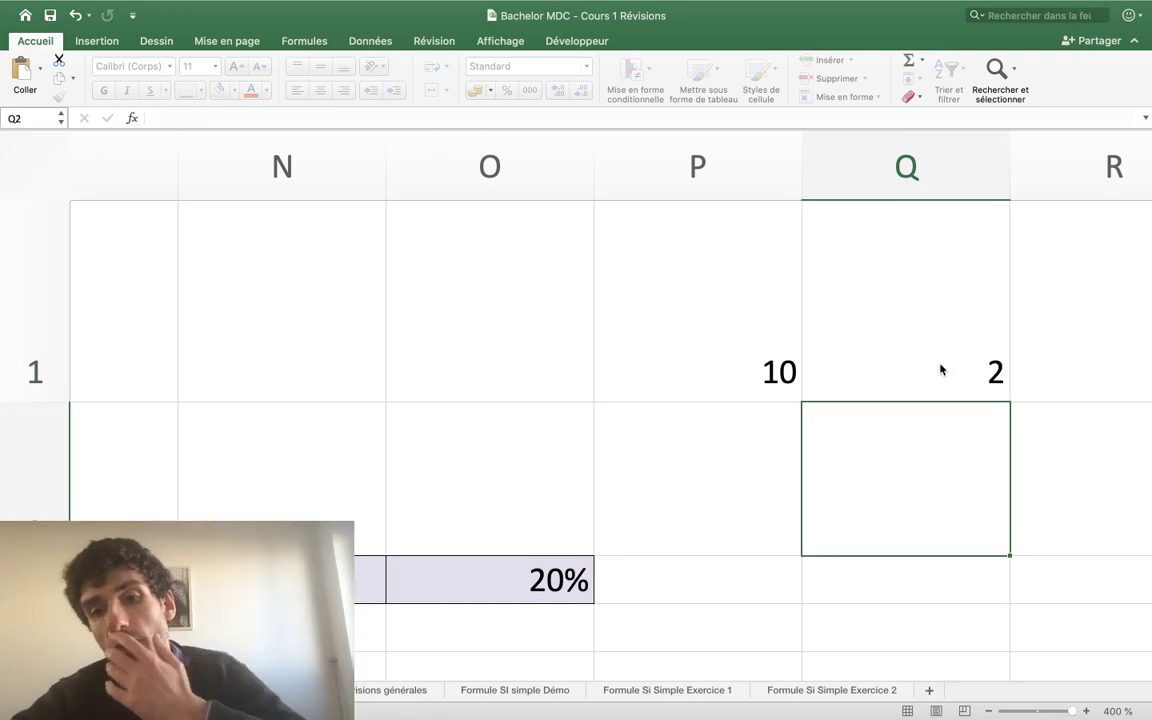
left_click(940, 370)
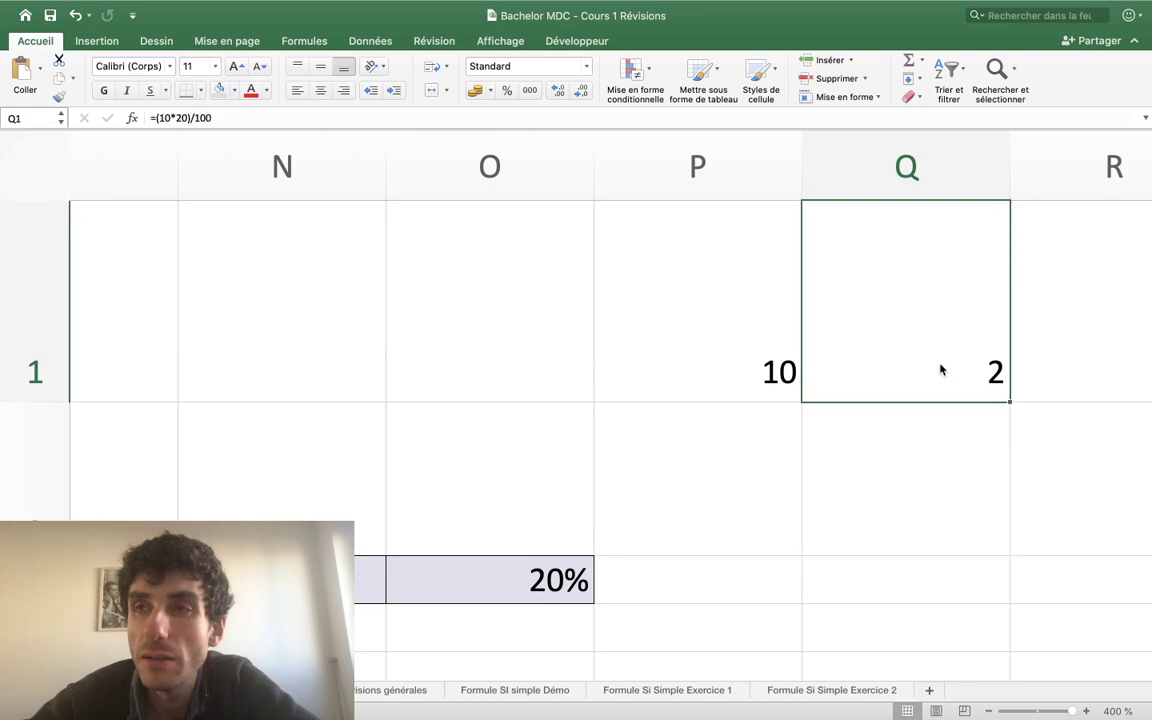
key("Delete")
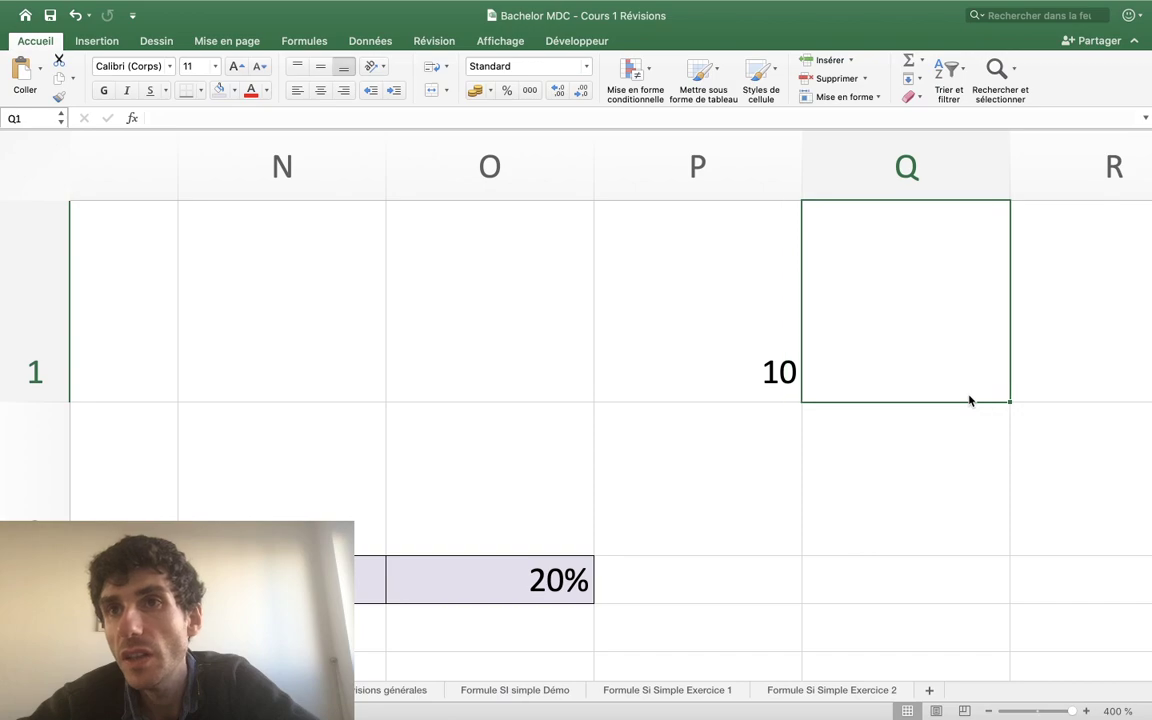
- Enter =P1*O3 in Q1 with arrow-key references, giving 2
key("Left")
key("Left")
key("Left")
key("Right")
key("Right")
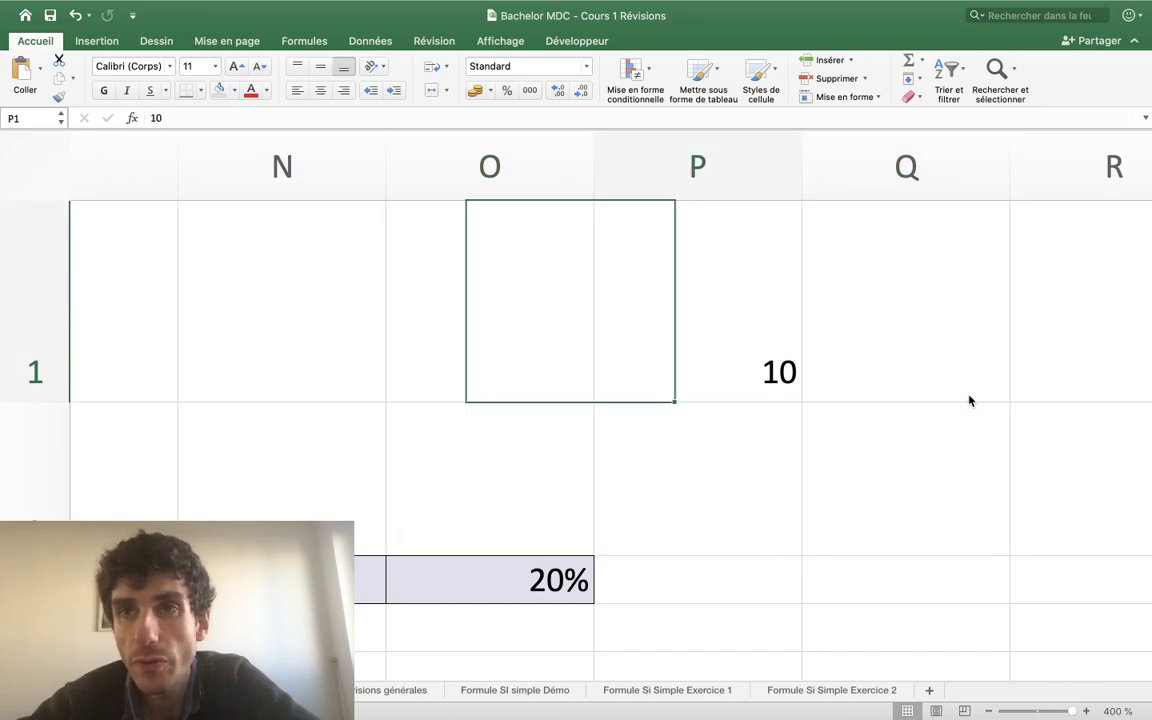
key("Right")
key("Down")
key("Left")
key("Left")
key("Up")
key("Right")
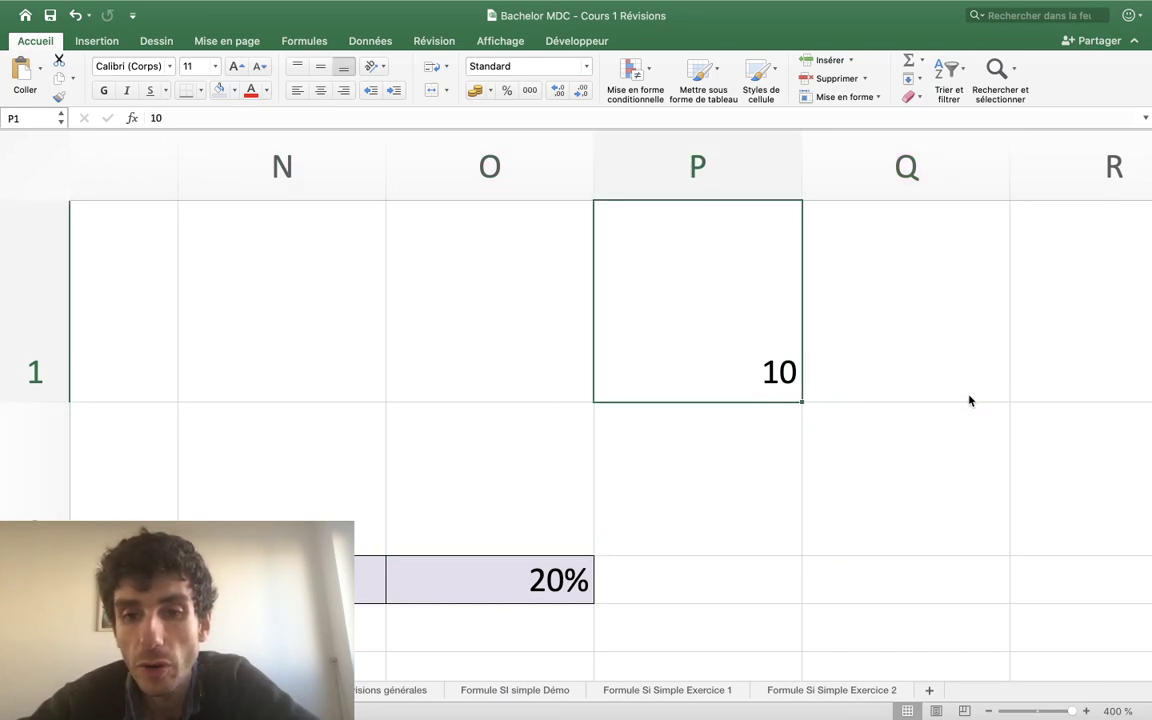
key("Right")
type("=")
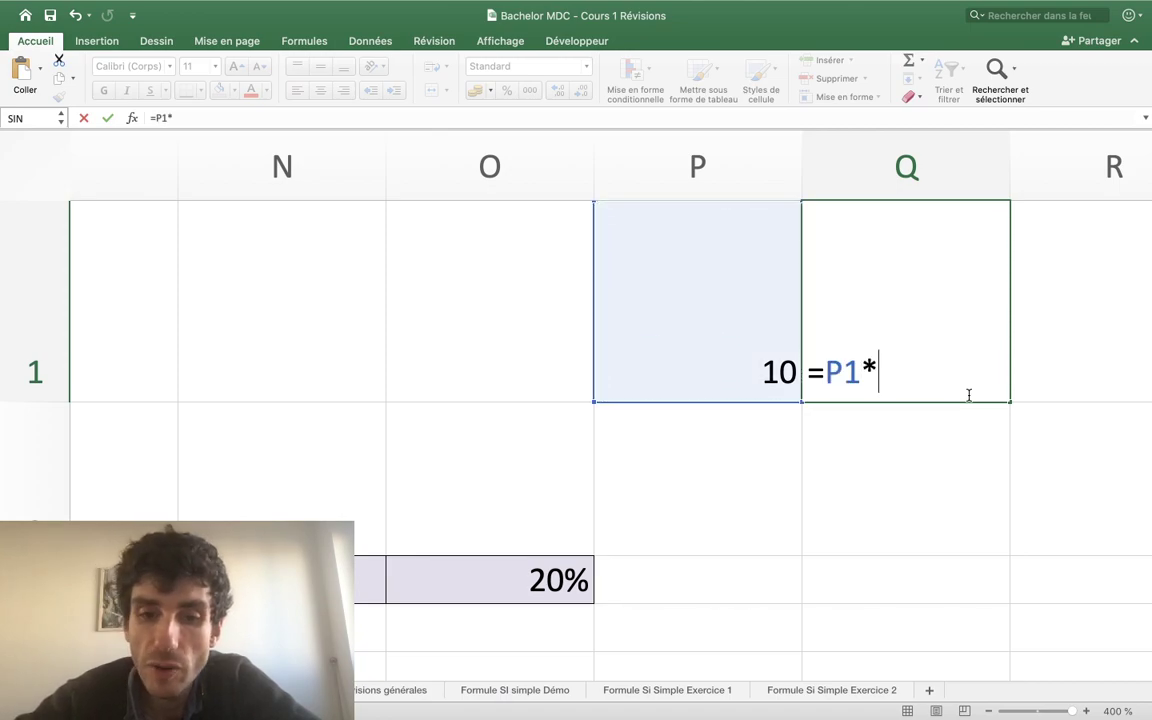
key("Left")
key("Left")
key("Down")
key("Down")
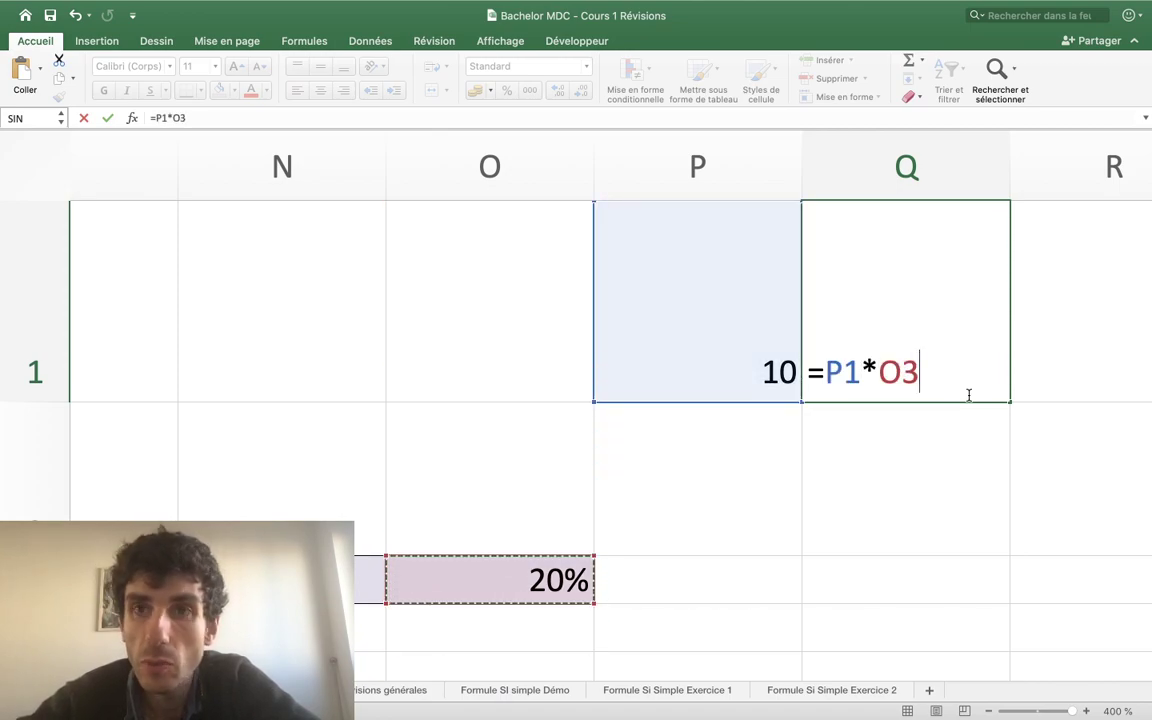
key("Return")
- Select P1:Q1 and delete the 10 and the 2
left_click(969, 399)
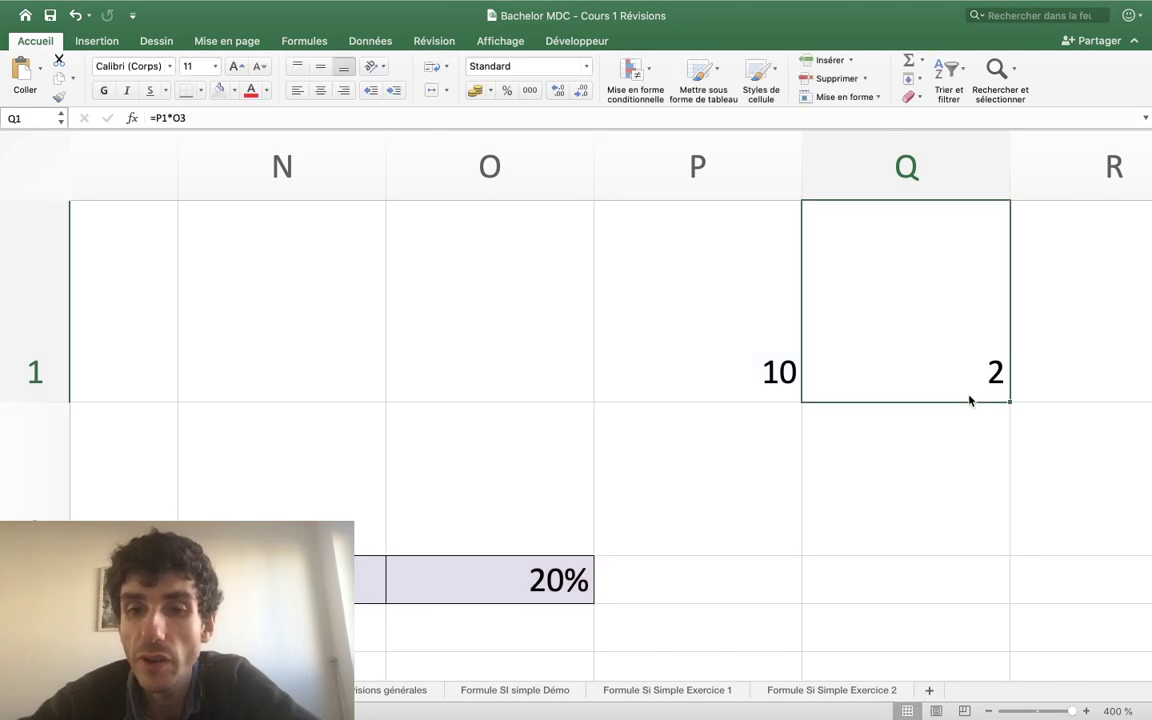
key("Right")
key("Left")
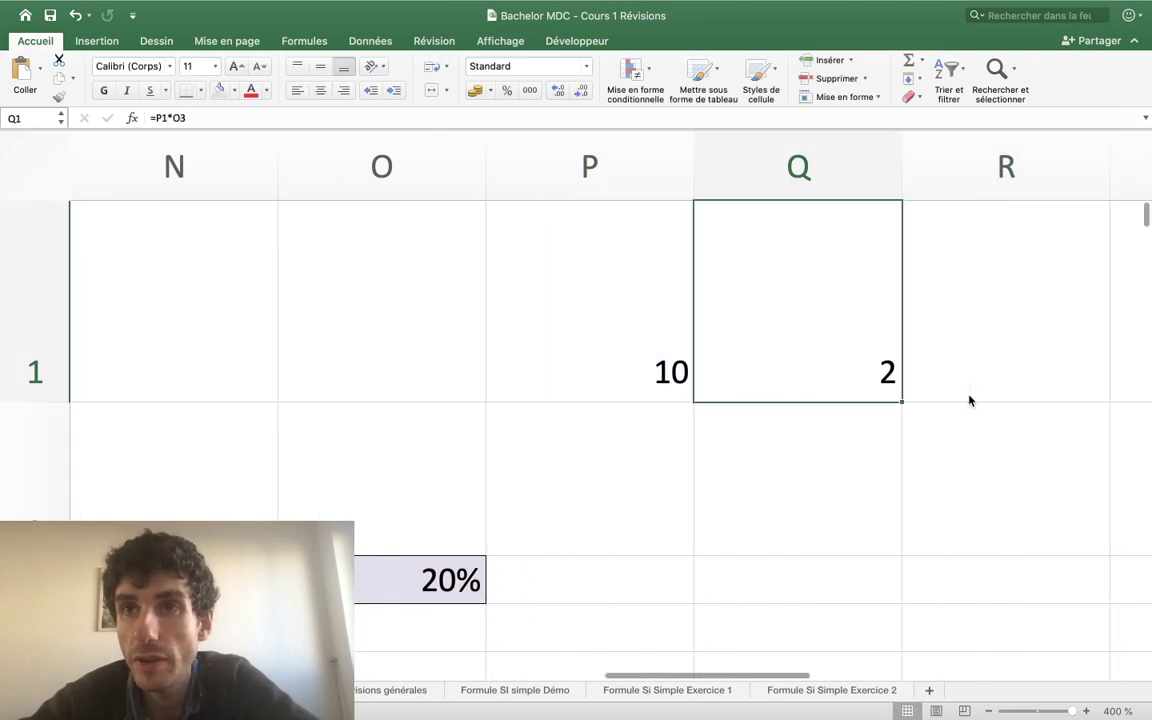
key("shift+Left")
key("Delete")
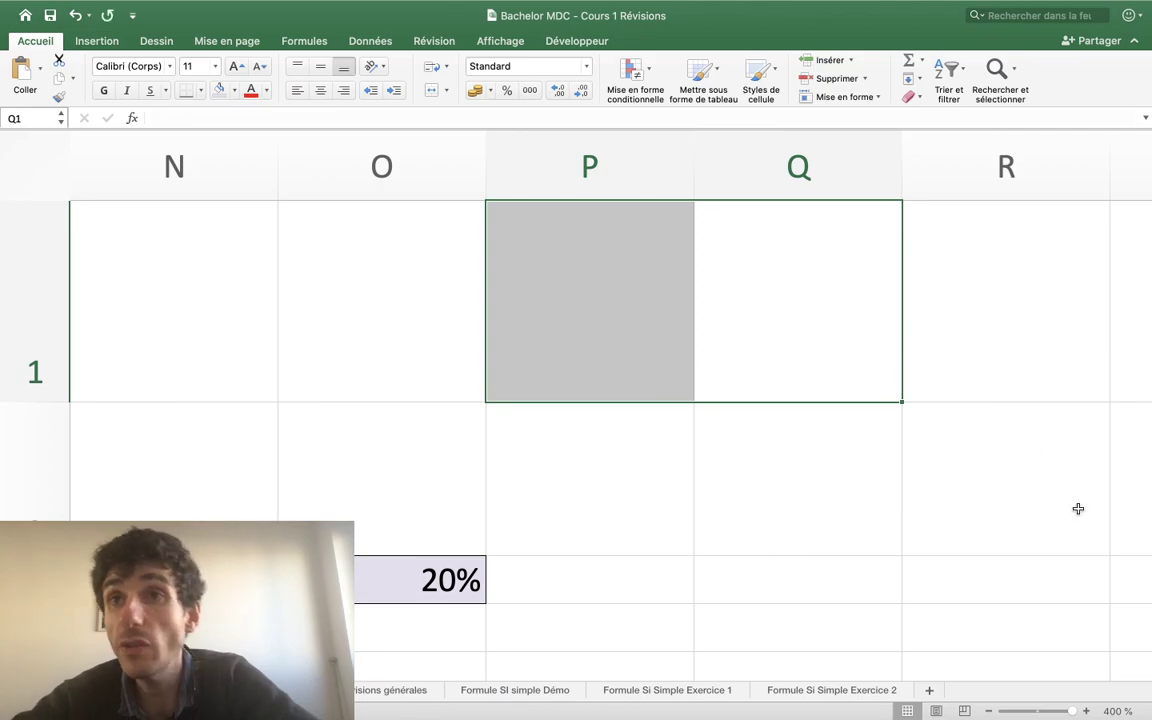
- Build the formula =G3*O3 in H3 from the Total HT in G3 and the VAT rate in O3
scroll(1042, 523, "left", 10)
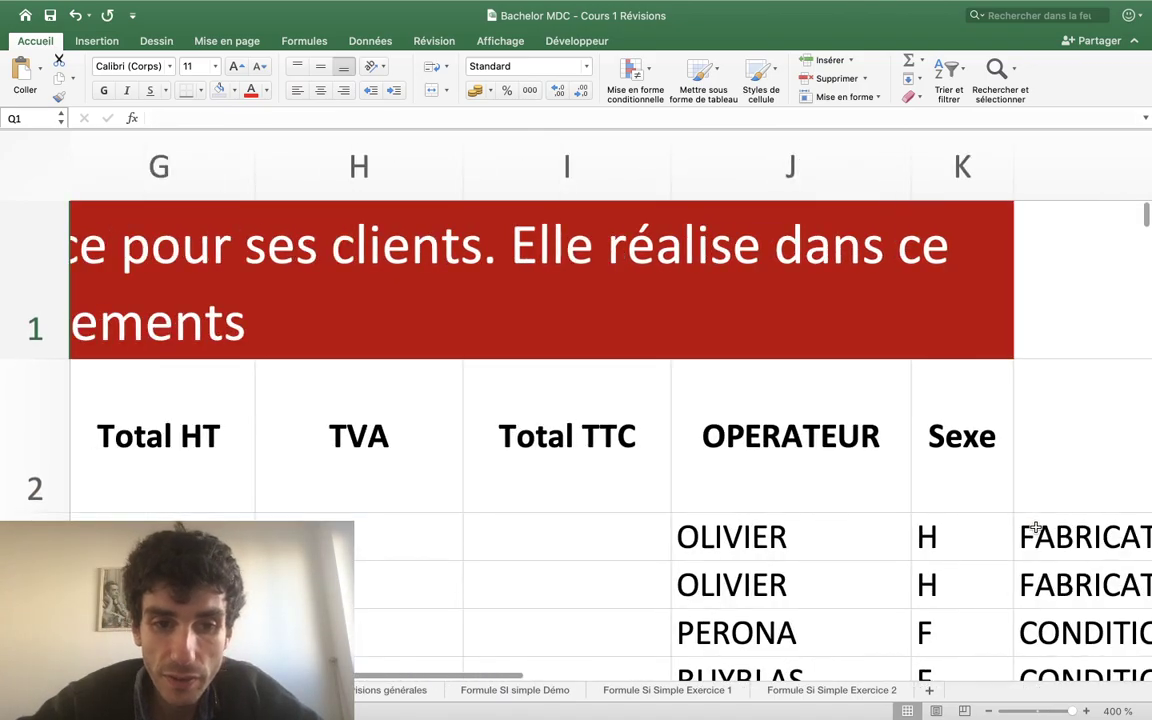
scroll(825, 427, "down", 5)
scroll(825, 427, "up", 2)
scroll(470, 424, "up", 1)
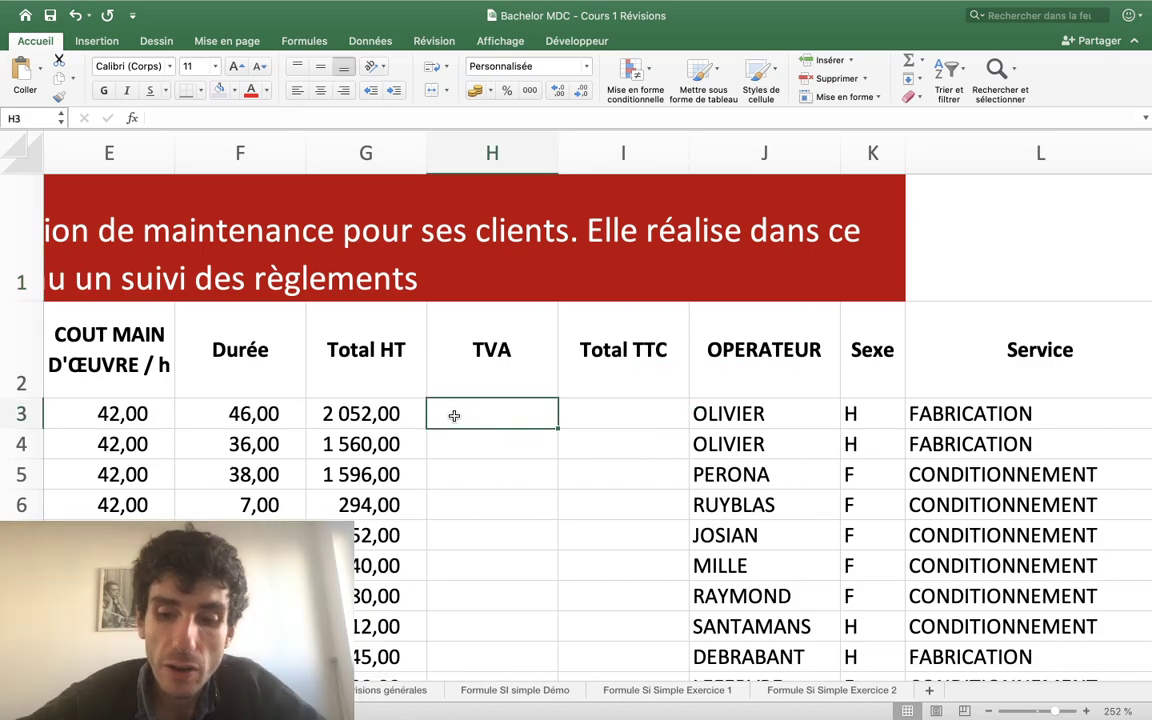
type("=")
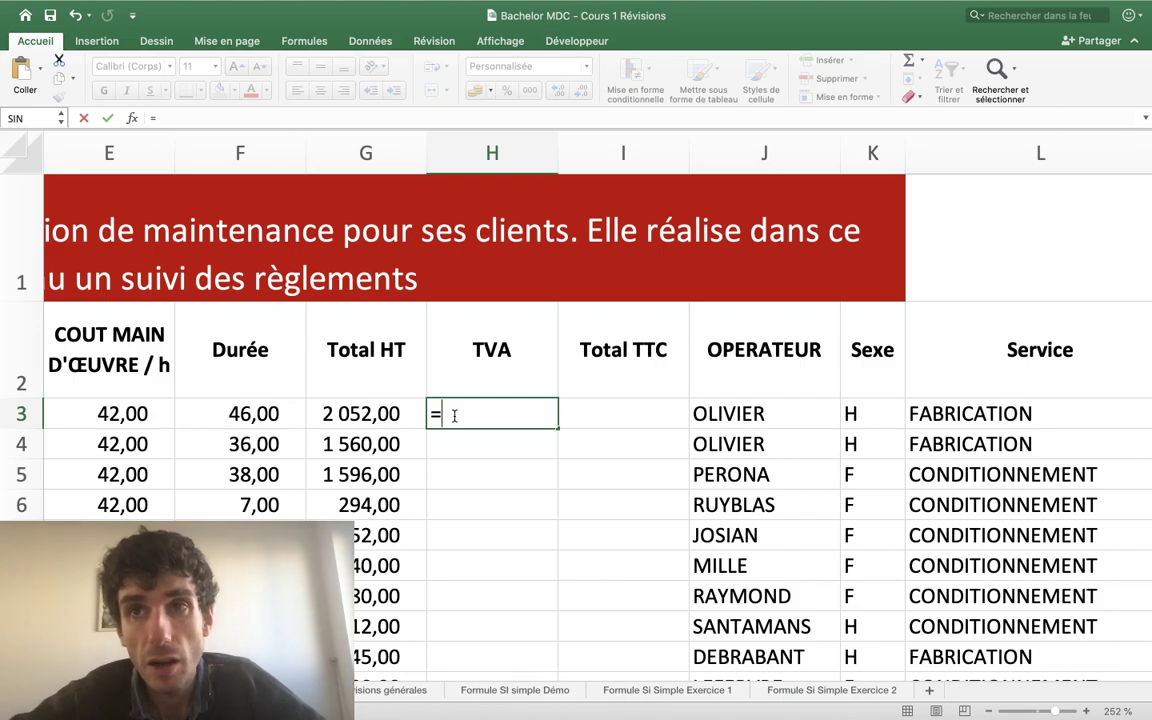
left_click(343, 414)
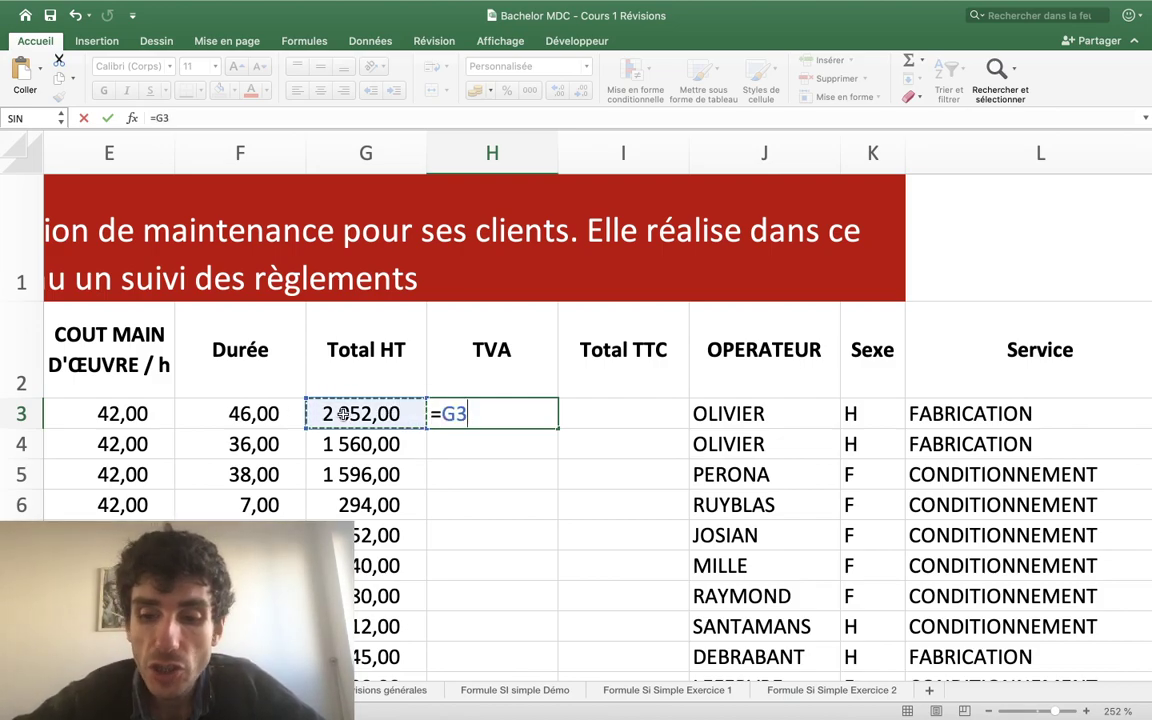
scroll(343, 414, "right", 10)
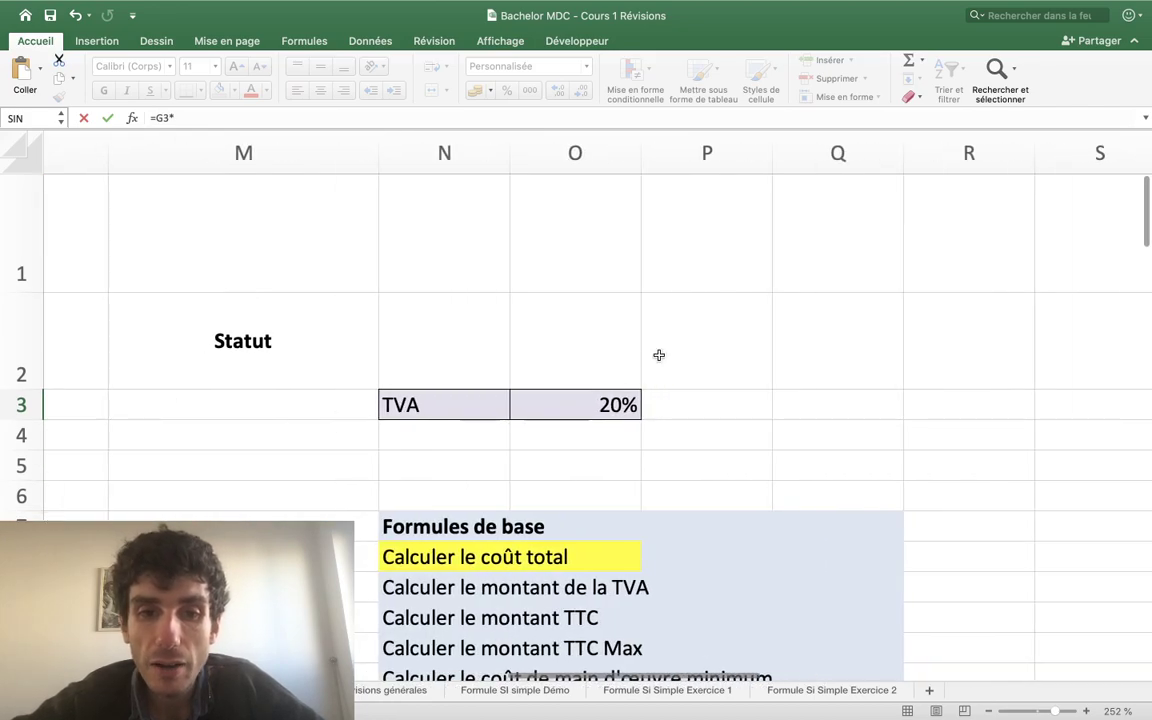
left_click(604, 404)
scroll(524, 392, "left", 10)
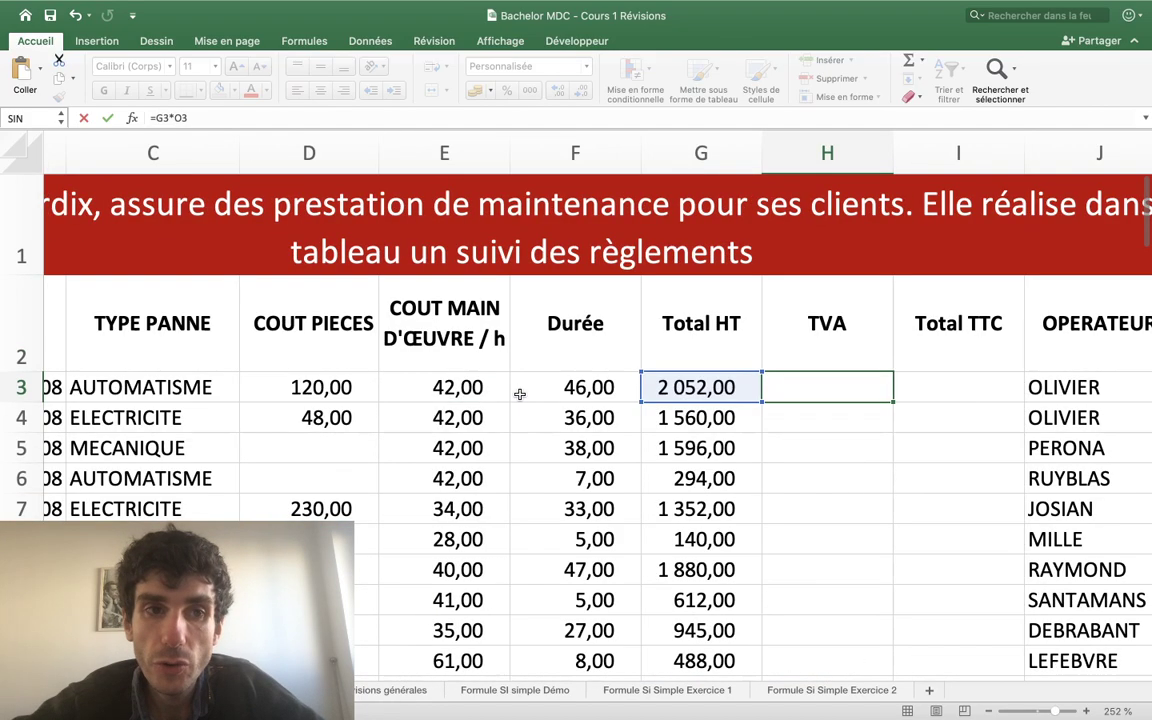
scroll(576, 395, "right", 1)
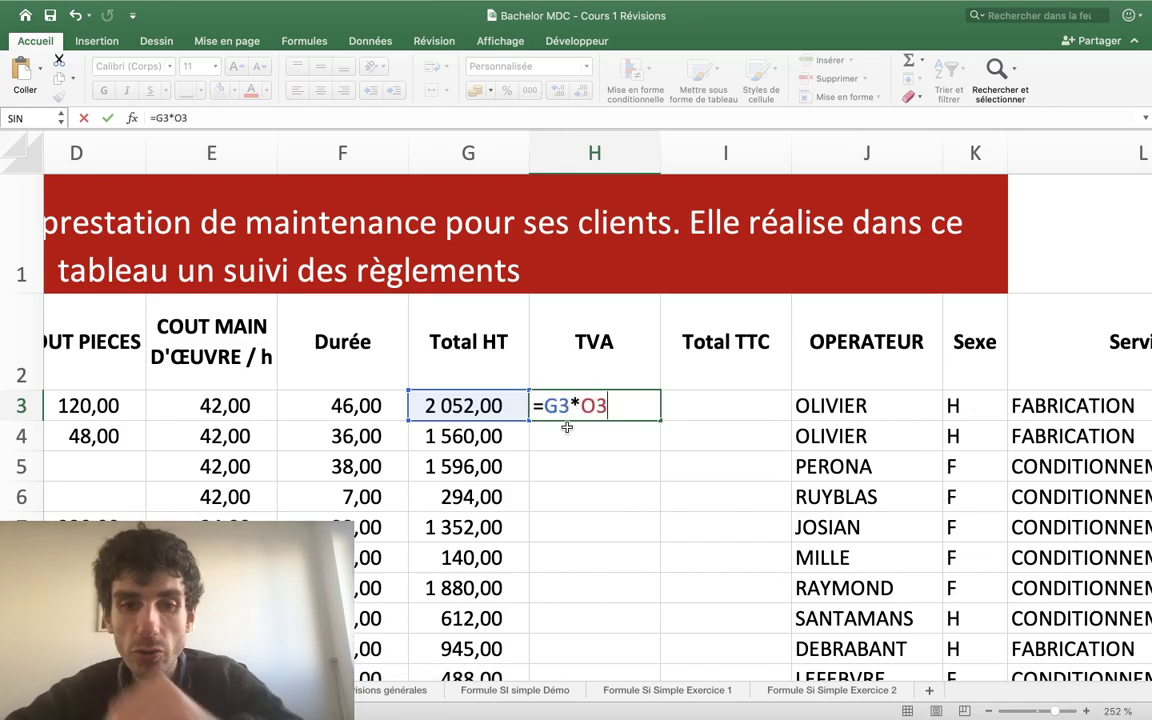
scroll(583, 451, "right", 1)
scroll(583, 451, "right", 2)
scroll(583, 451, "right", 3)
scroll(583, 451, "right", 3)
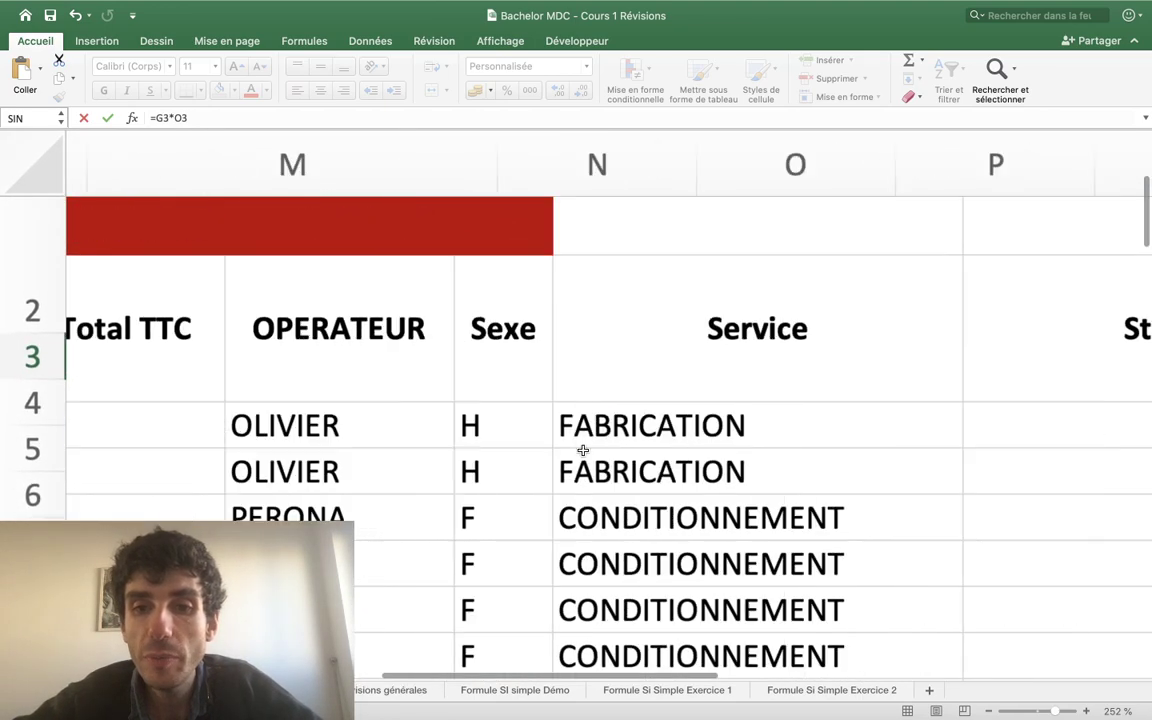
scroll(583, 451, "right", 3)
scroll(583, 451, "right", 2)
scroll(583, 451, "down", 1)
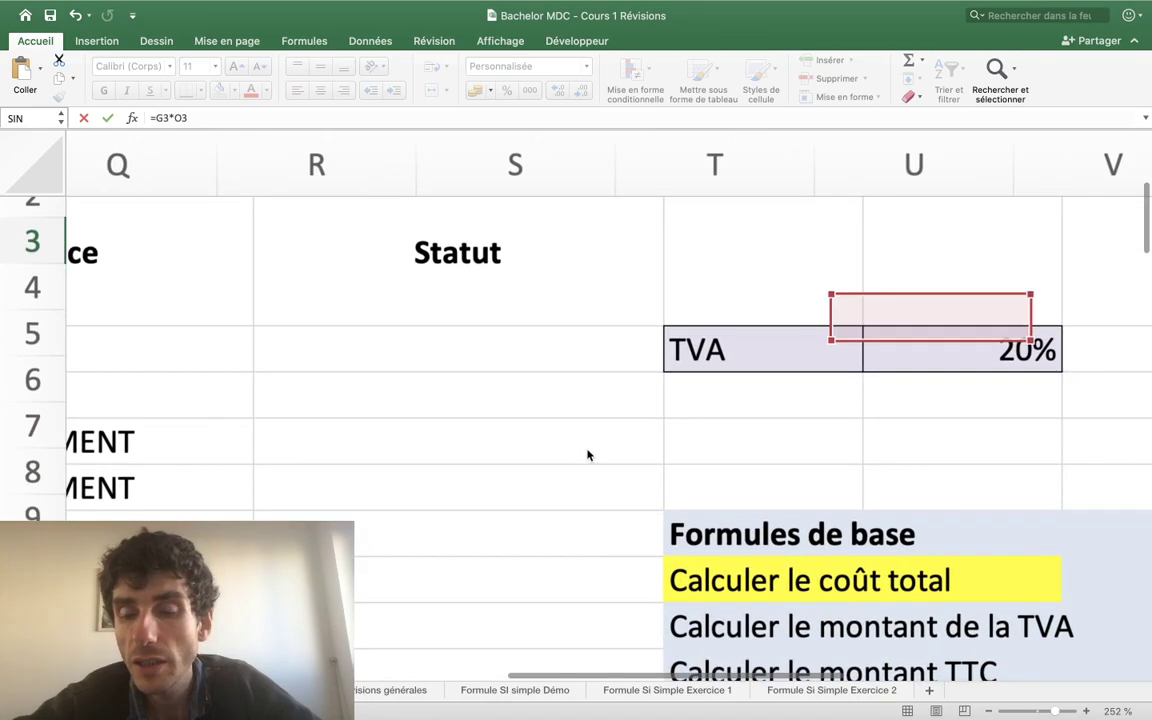
scroll(803, 324, "up", 3)
scroll(803, 324, "right", 2)
scroll(803, 324, "left", 5)
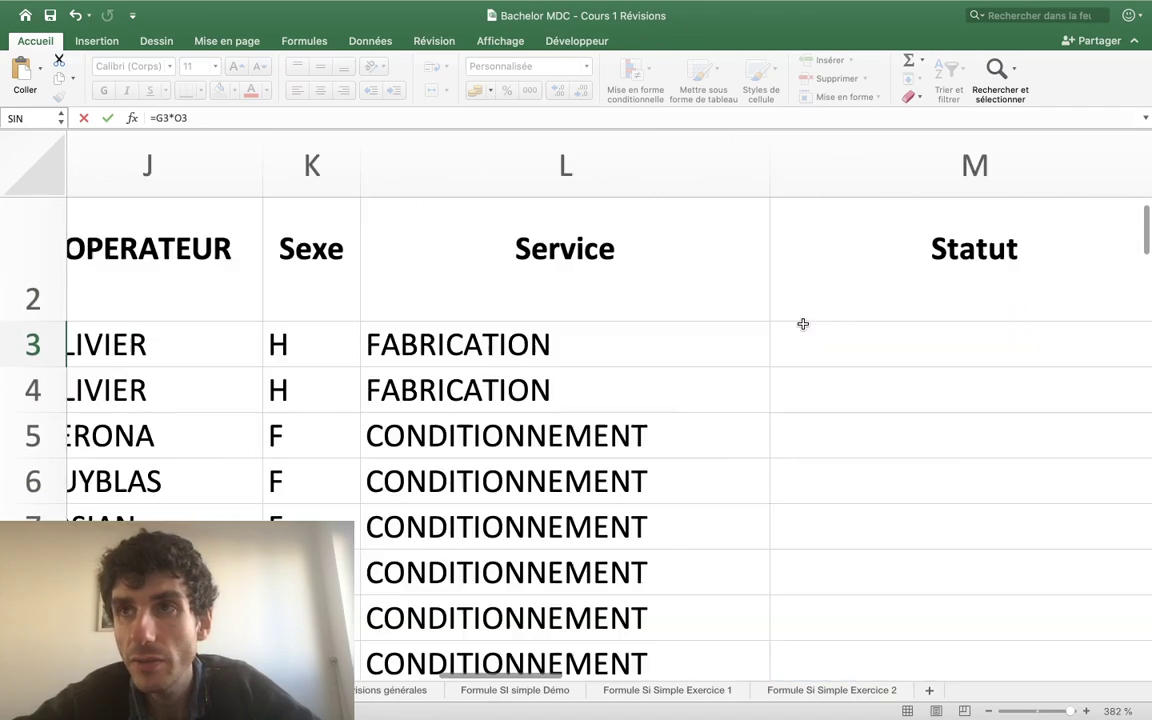
scroll(803, 324, "left", 5)
scroll(803, 324, "left", 3)
scroll(803, 324, "right", 1)
scroll(805, 326, "right", 5)
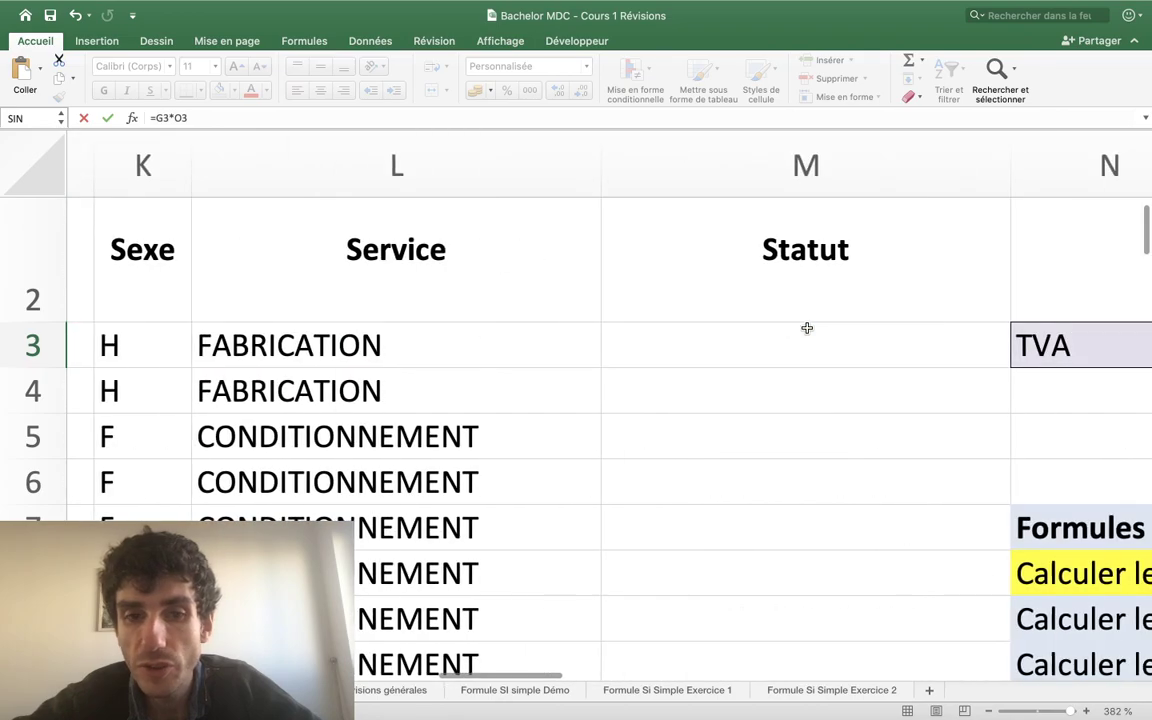
scroll(807, 328, "left", 3)
scroll(807, 328, "left", 3)
scroll(807, 328, "down", 1)
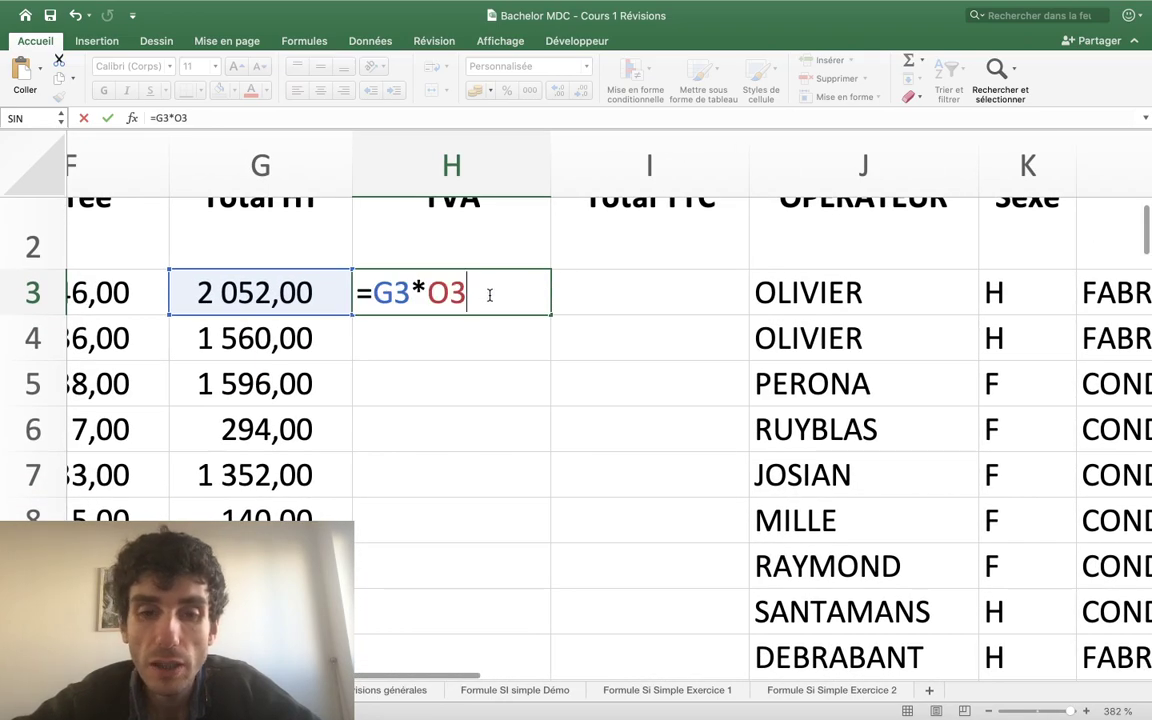
- Confirm the H3 formula, giving 410,40, and reselect H3
key("Return")
scroll(494, 300, "up", 1)
scroll(494, 300, "left", 2)
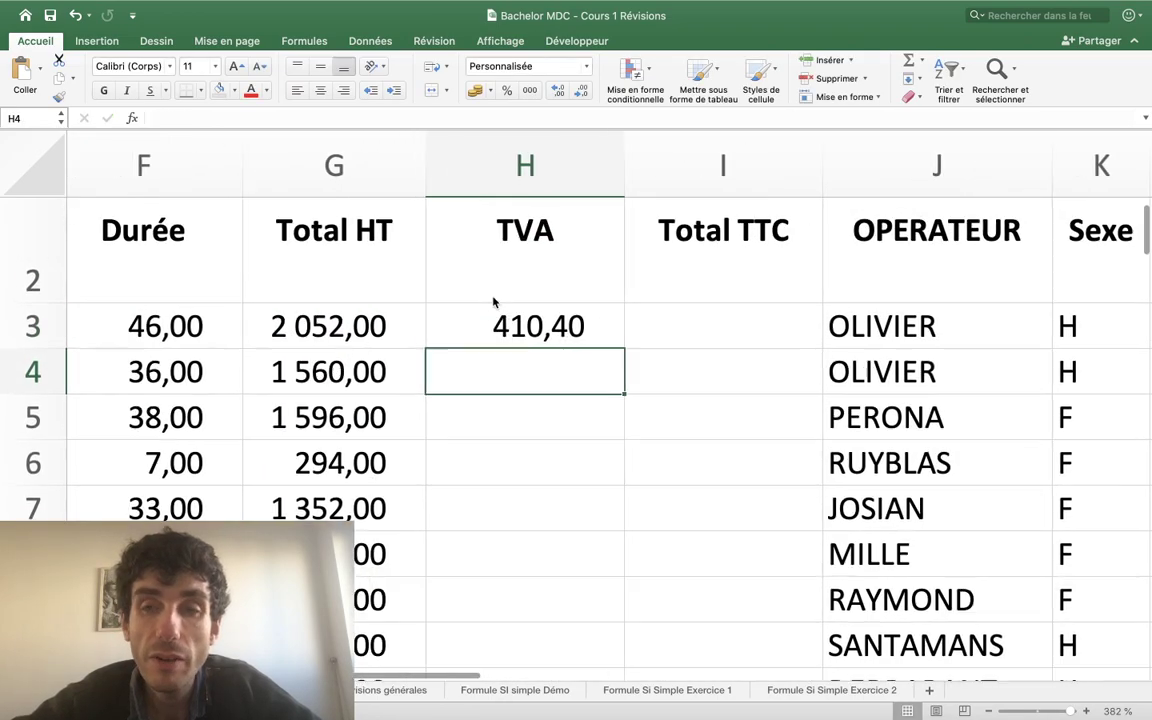
scroll(494, 300, "left", 2)
scroll(493, 304, "left", 3)
scroll(494, 304, "down", 3)
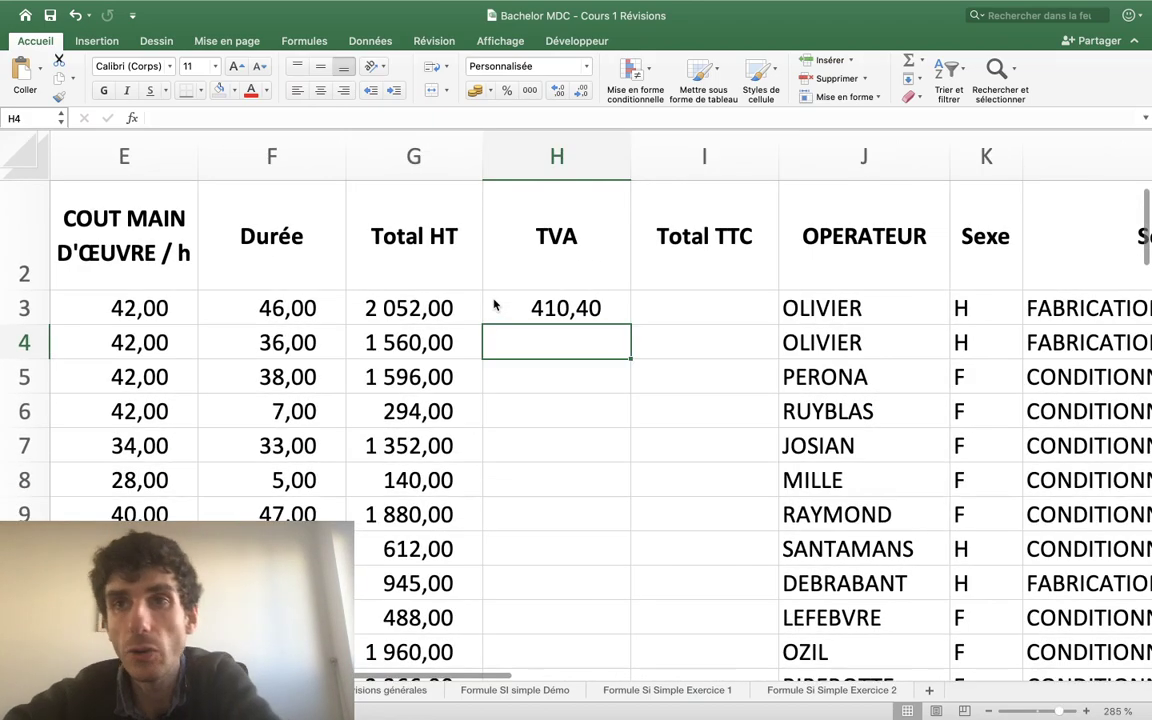
left_click(570, 307)
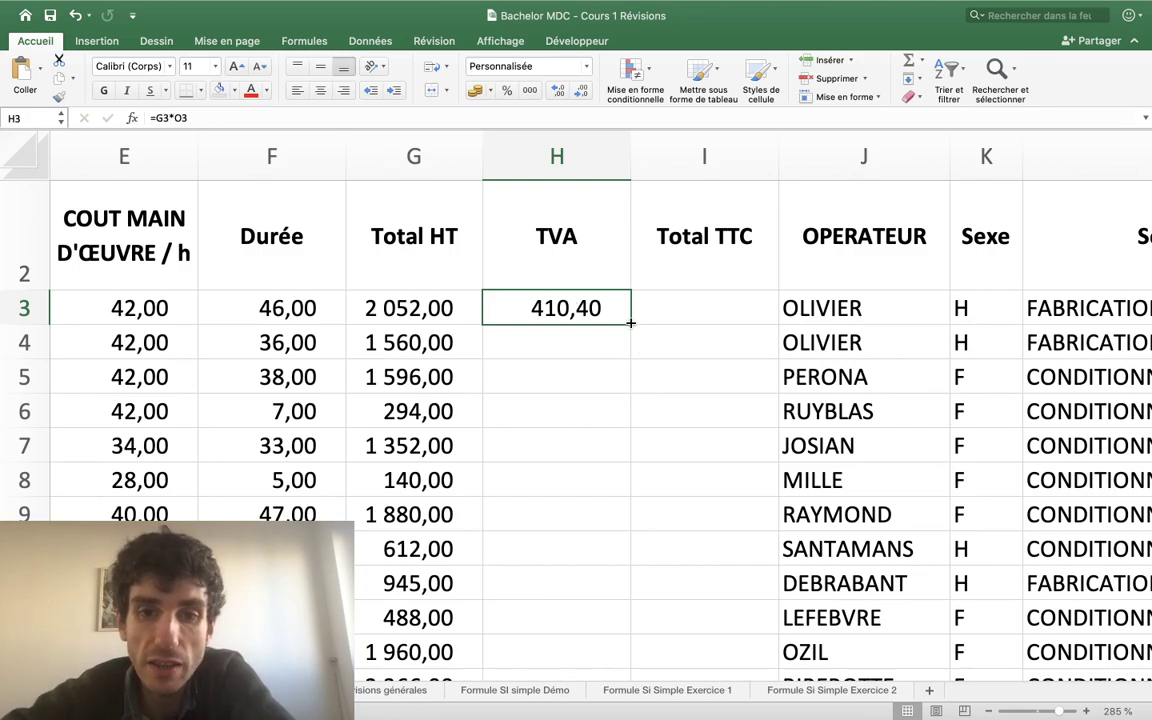
- Fill =G3*O3 from H3 down the TVA column; the rows below show dashes
double_click(630, 322)
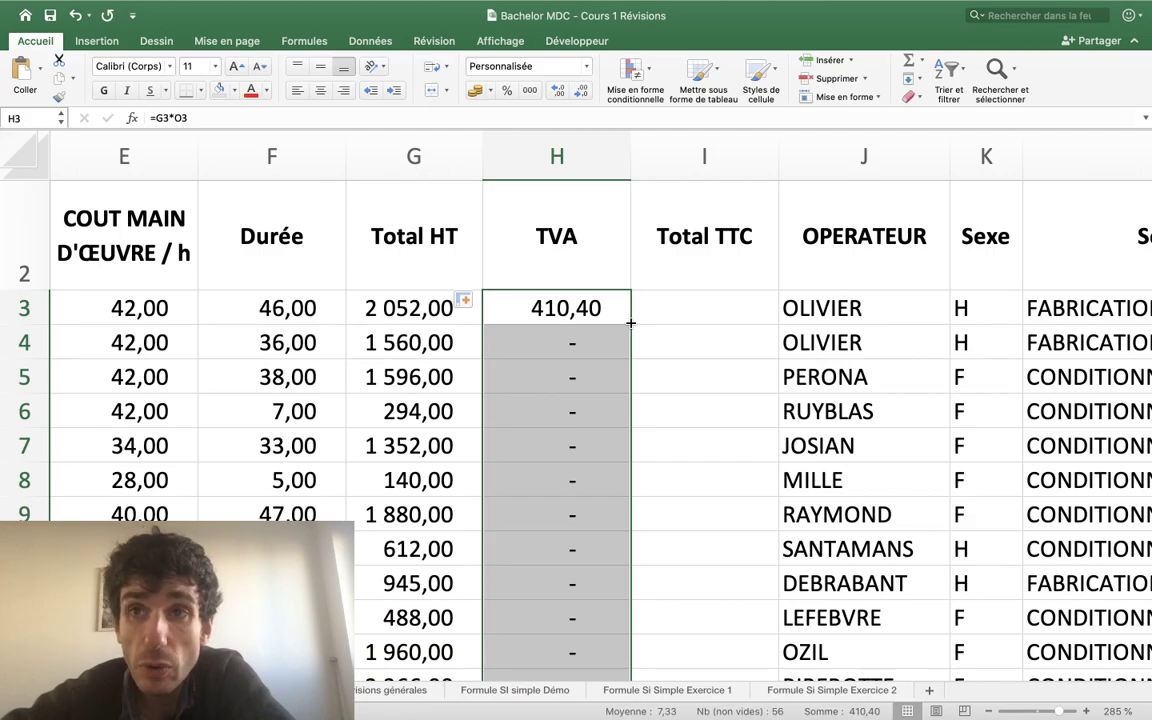
scroll(630, 322, "down", 1)
scroll(630, 322, "down", 1)
scroll(630, 322, "down", 4)
scroll(630, 322, "down", 2)
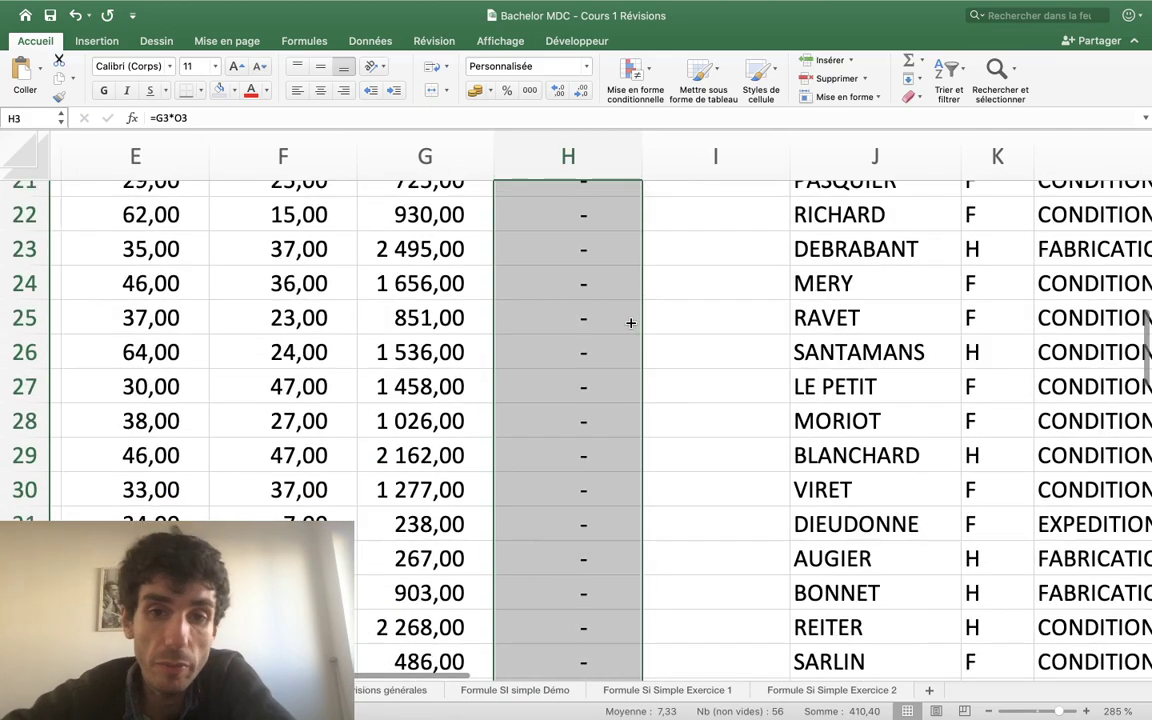
scroll(630, 322, "down", 4)
scroll(630, 322, "down", 6)
scroll(630, 322, "down", 2)
scroll(630, 322, "up", 15)
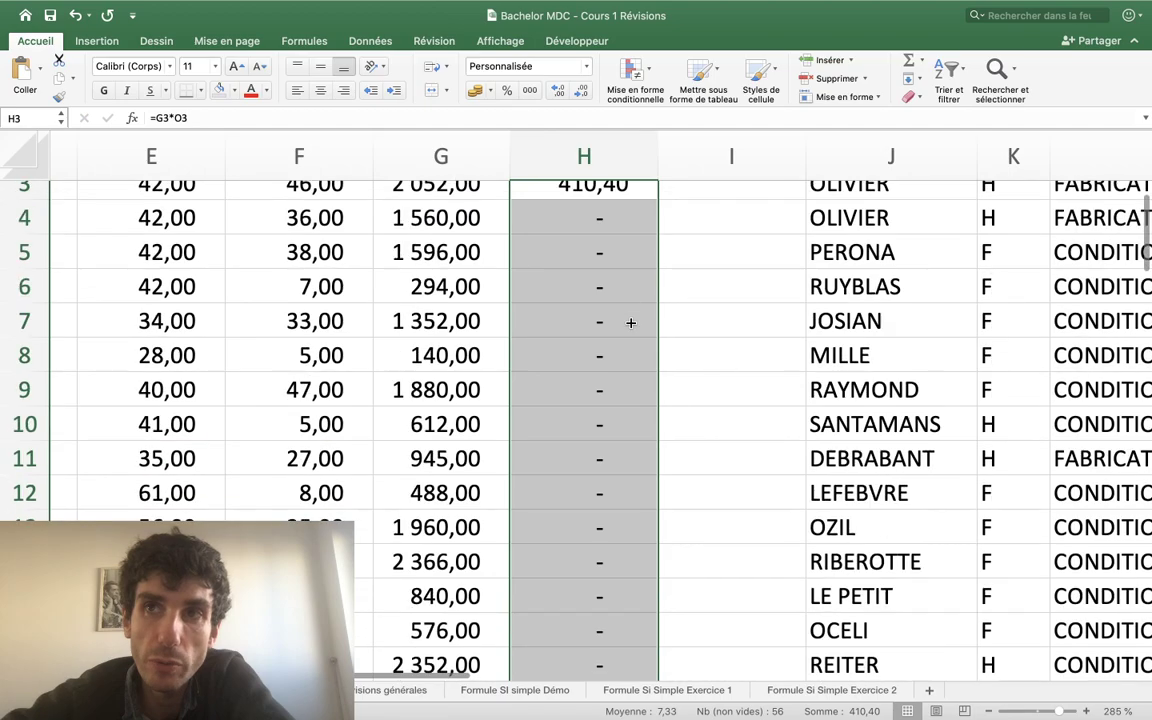
scroll(630, 322, "up", 3)
scroll(630, 322, "down", 1)
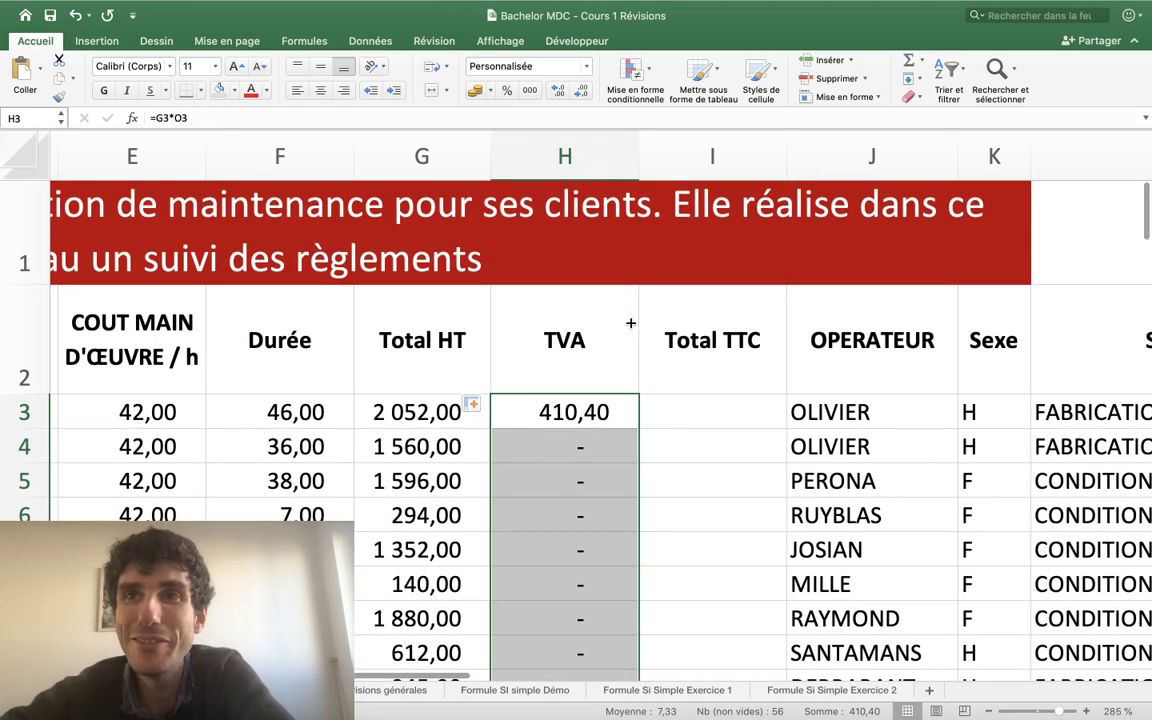
scroll(630, 322, "down", 4)
scroll(630, 322, "down", 1)
scroll(630, 322, "up", 6)
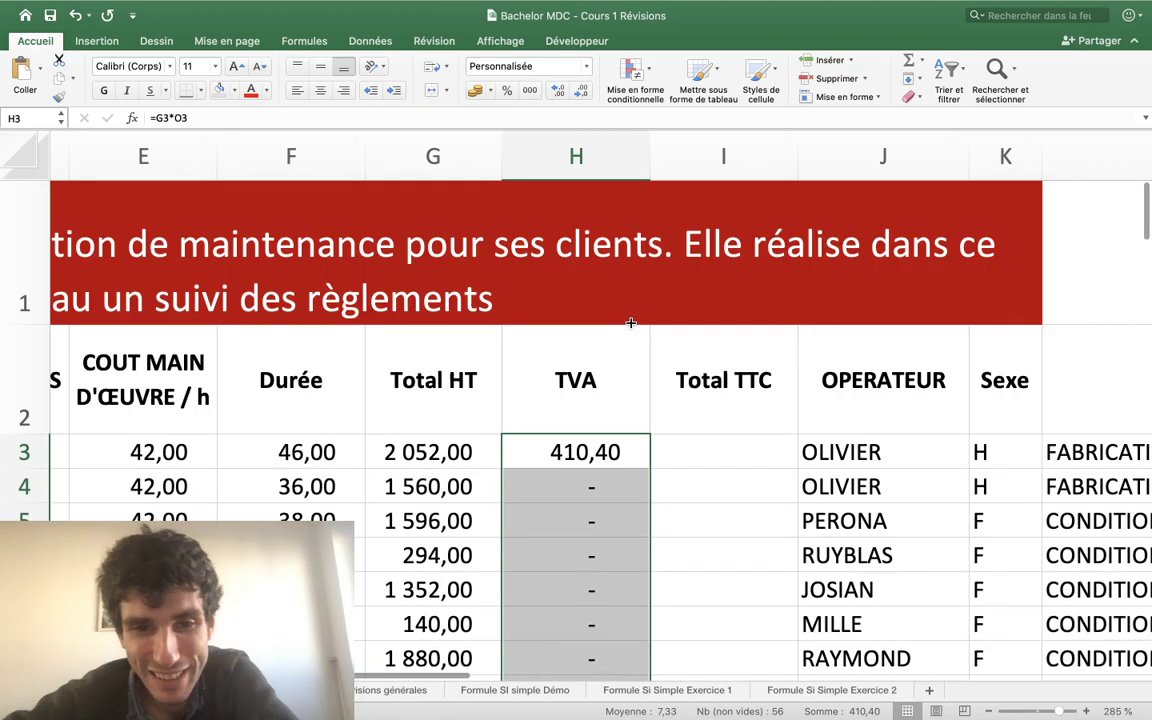
scroll(630, 322, "up", 1)
scroll(630, 322, "down", 2)
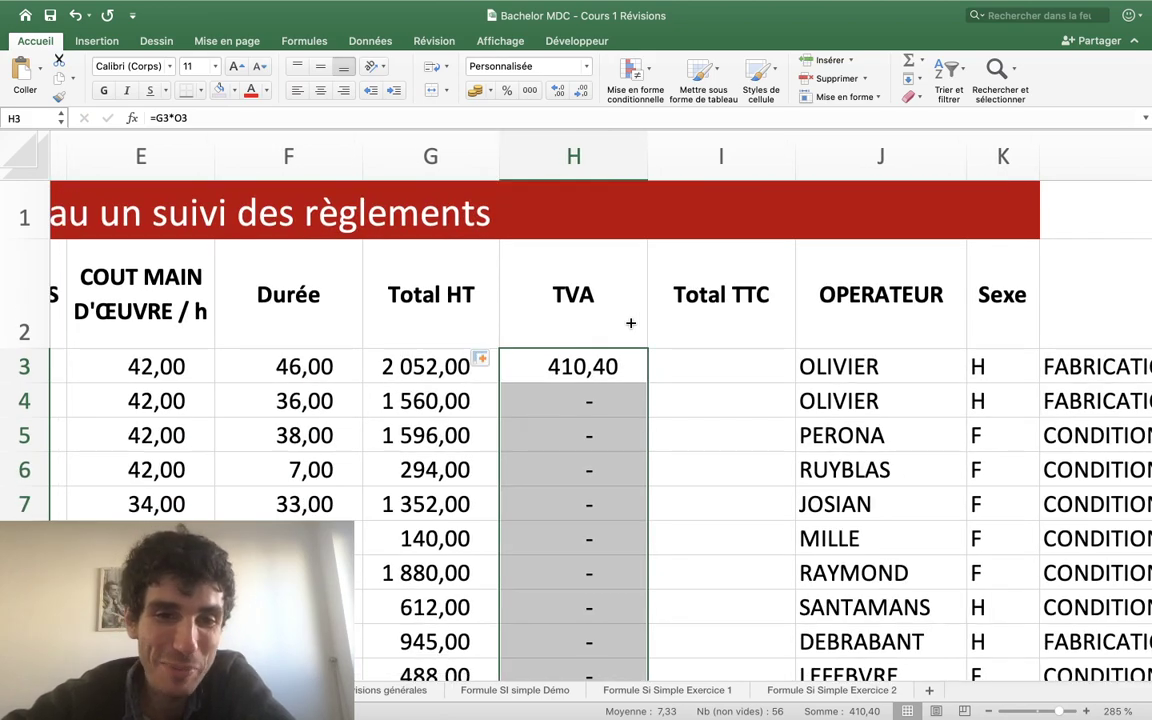
scroll(630, 322, "down", 9)
scroll(630, 322, "up", 11)
- Deselect the filled TVA cells and return to H3 to check its formula
left_click(624, 395)
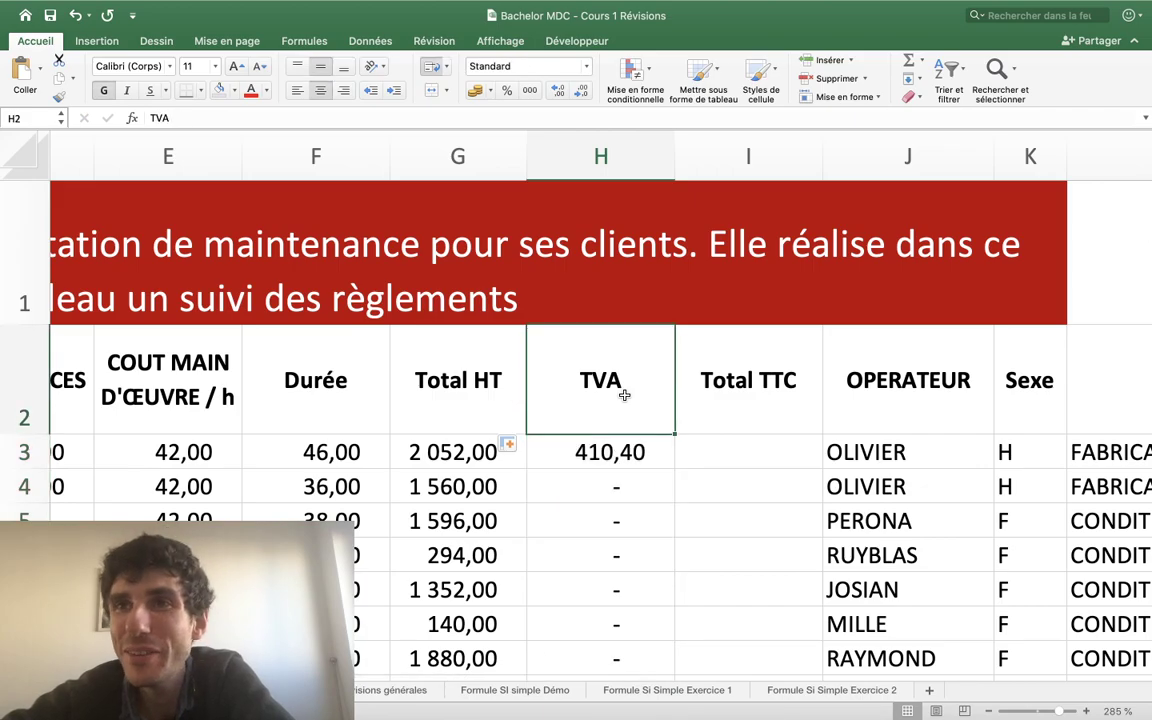
scroll(624, 395, "down", 5)
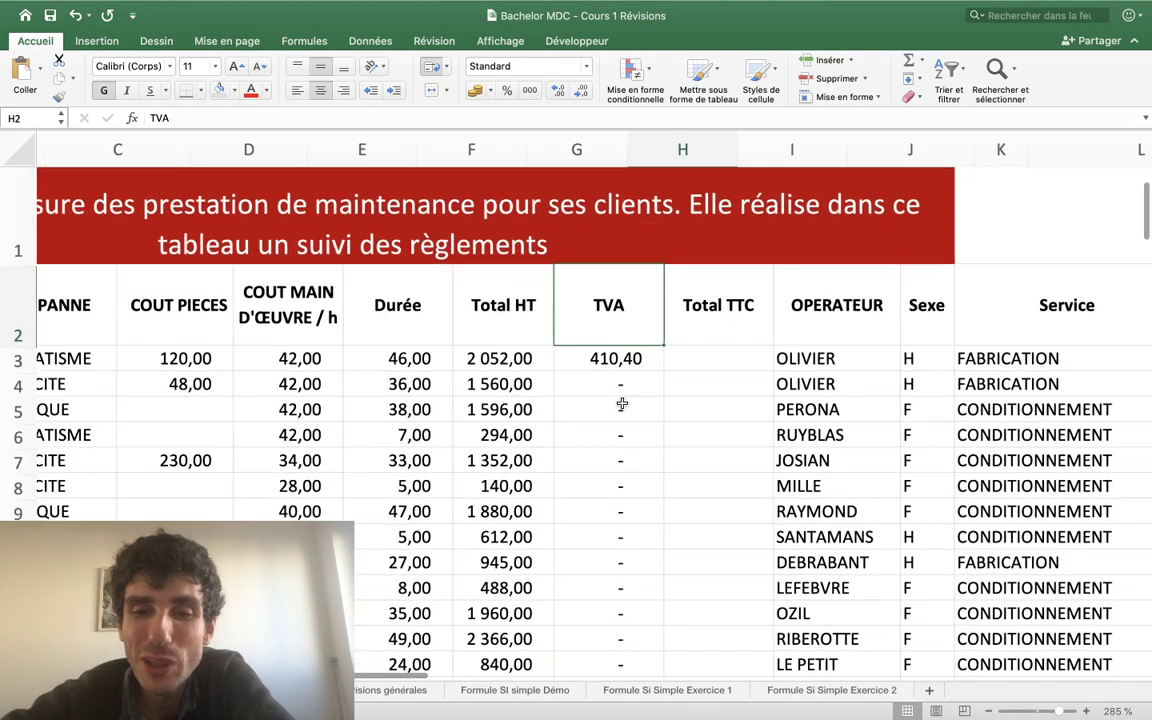
scroll(622, 408, "down", 2)
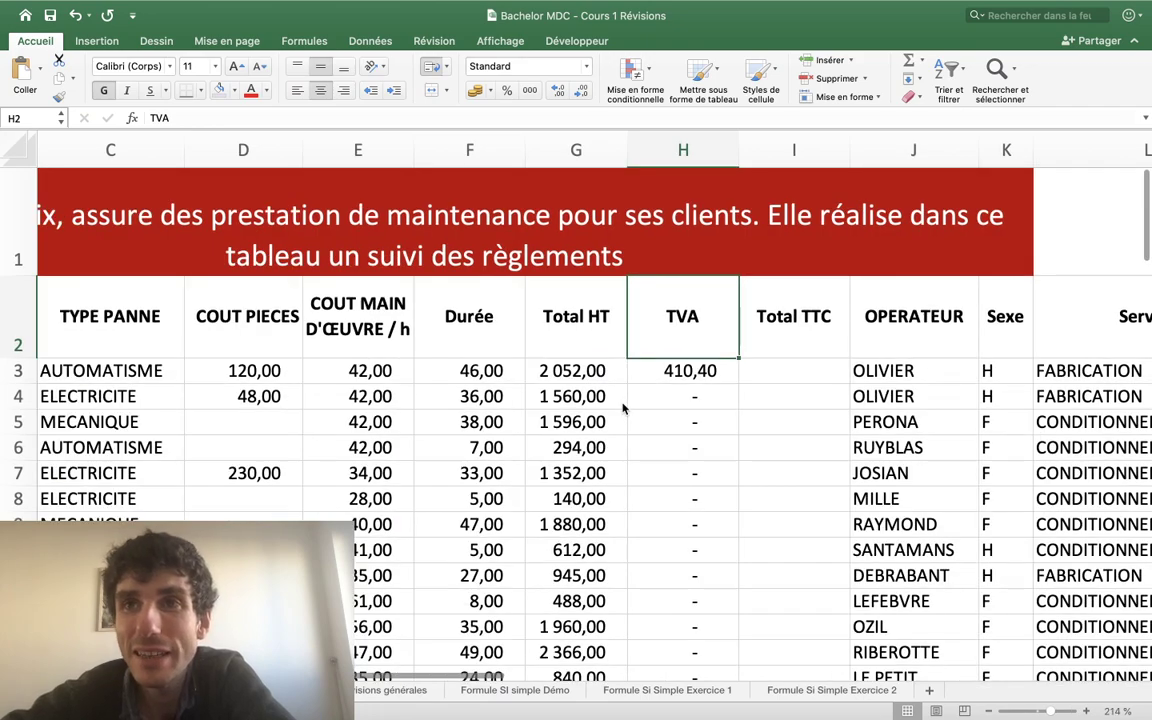
scroll(496, 398, "right", 2)
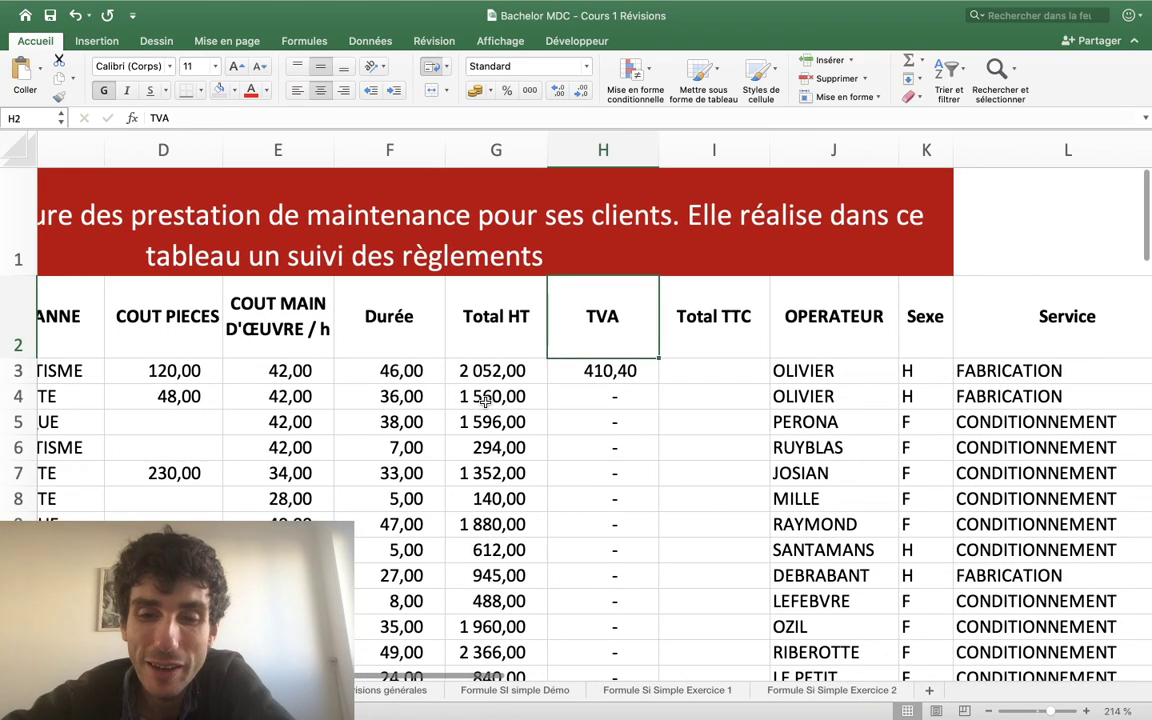
left_click(571, 371)
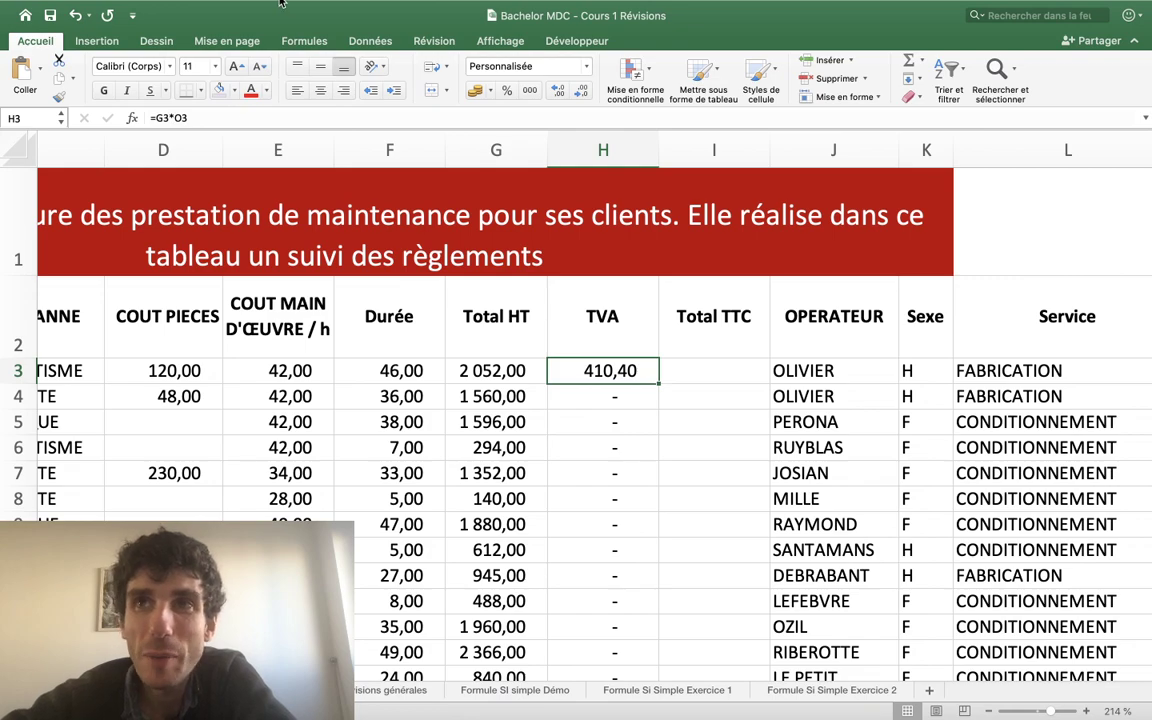
left_click(302, 42)
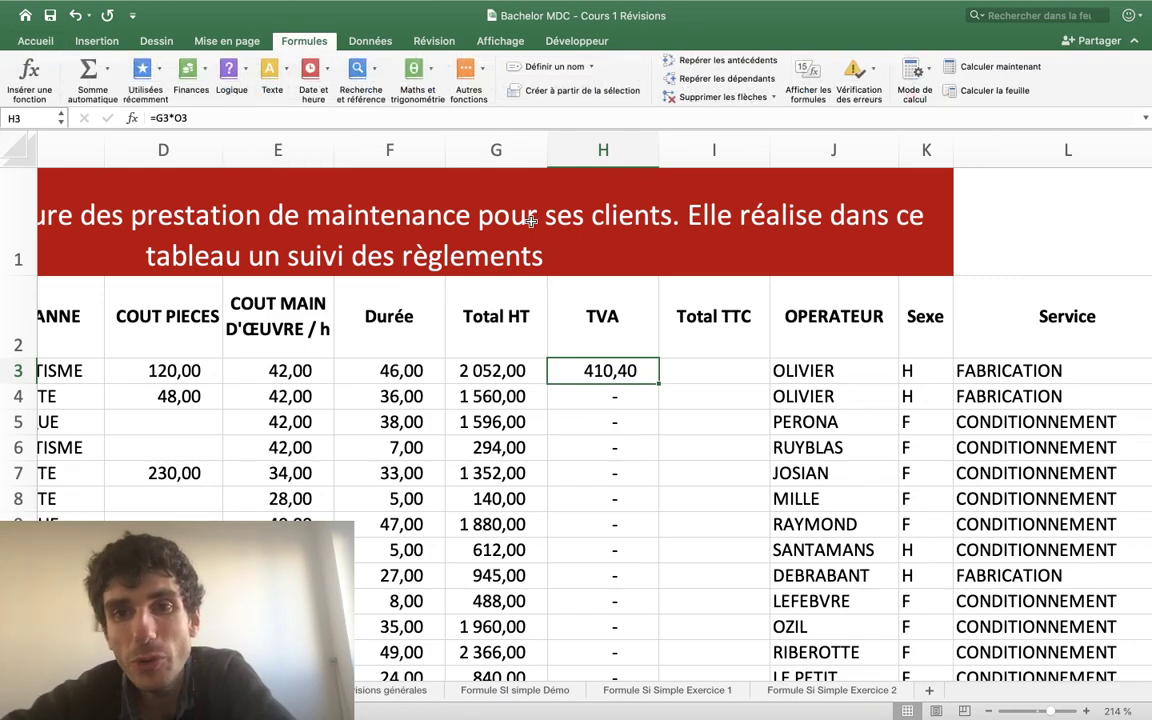
left_click(813, 74)
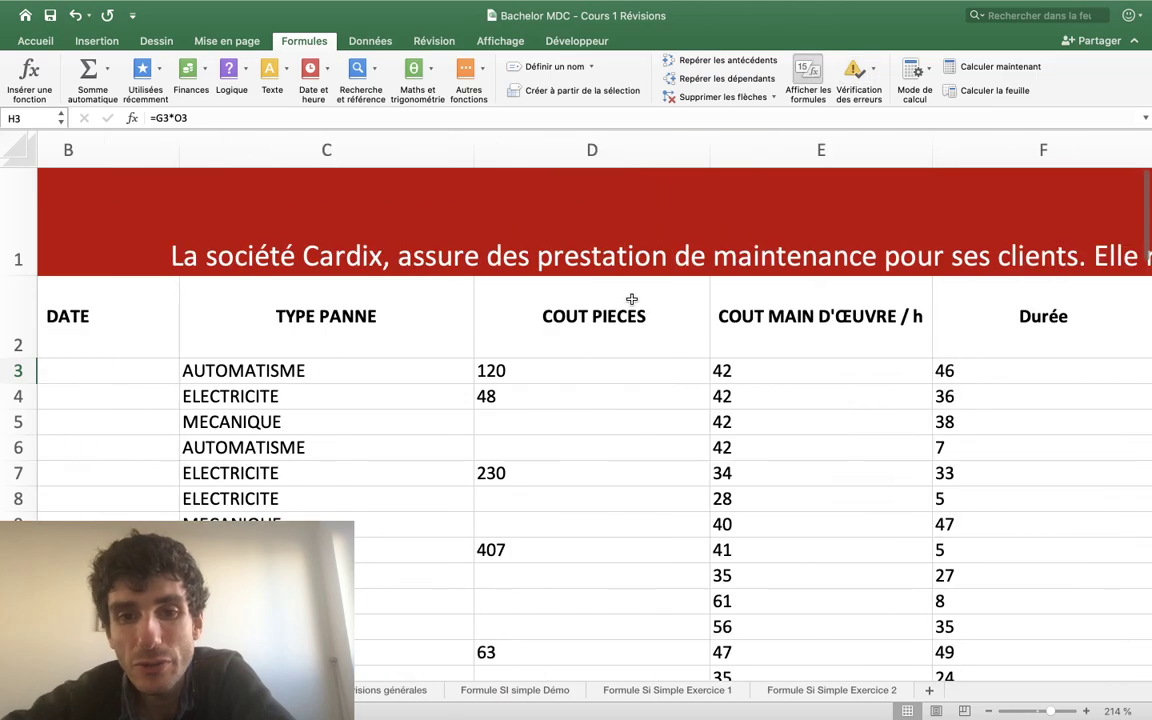
scroll(600, 300, "right", 5)
scroll(597, 360, "down", 3)
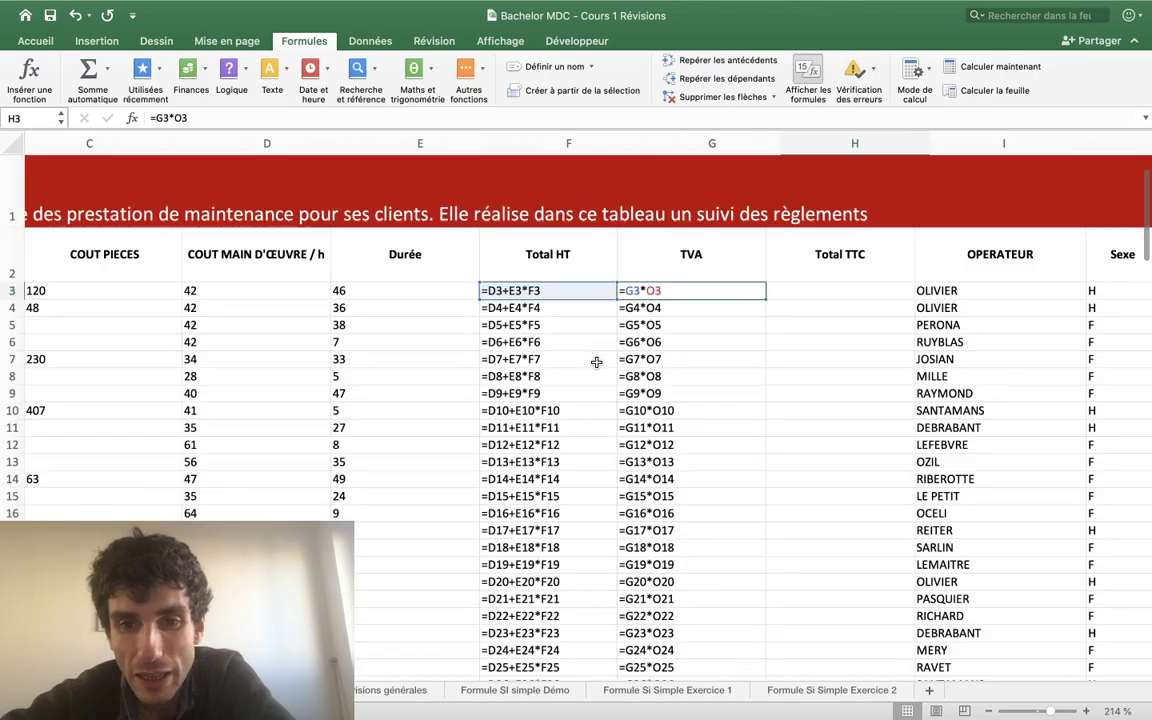
scroll(597, 360, "right", 5)
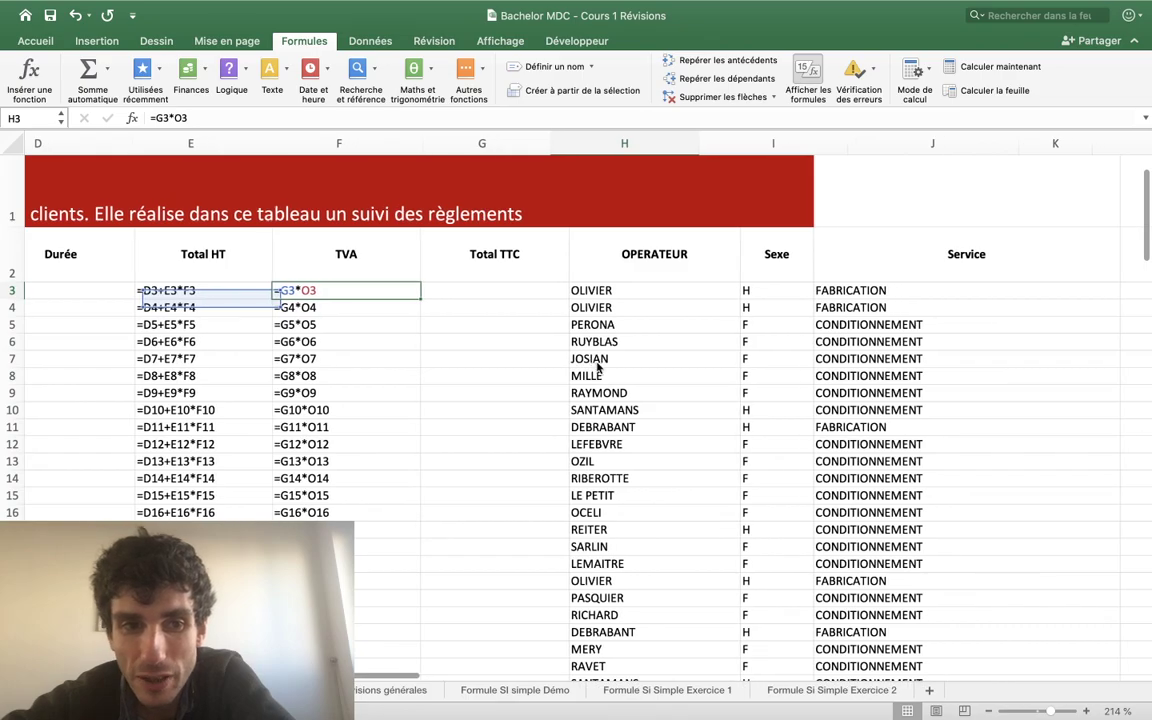
scroll(597, 367, "down", 3)
scroll(566, 290, "left", 5)
scroll(548, 305, "up", 3)
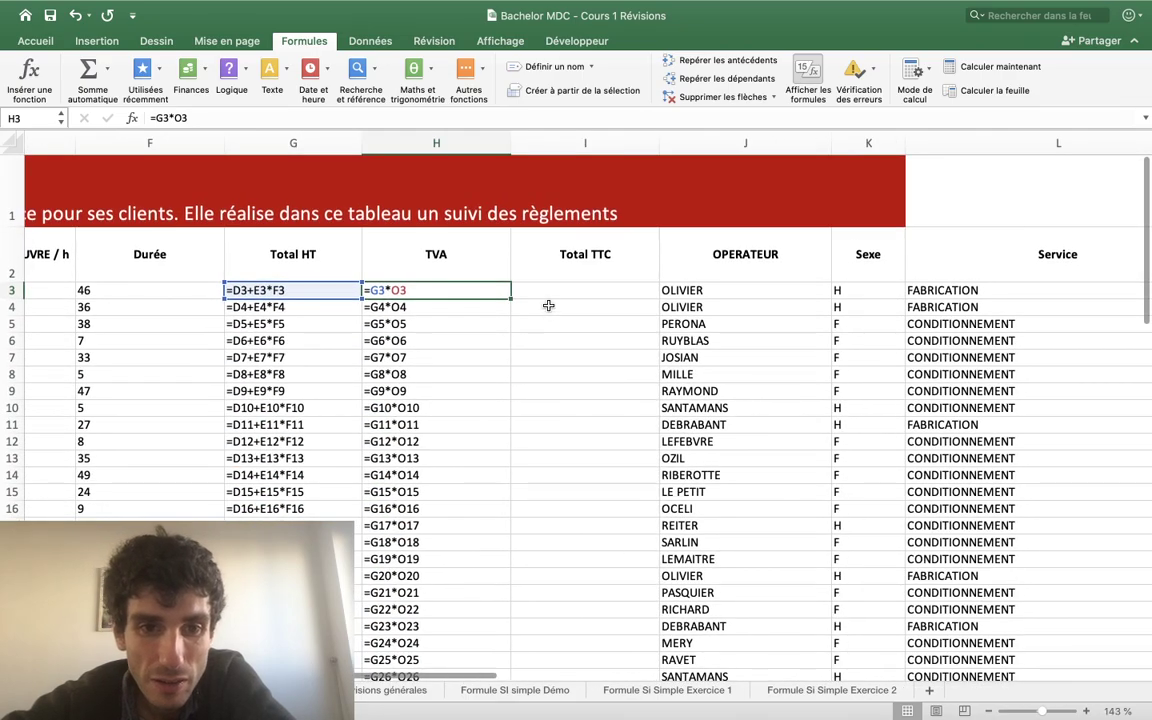
scroll(548, 305, "up", 2)
scroll(548, 303, "up", 2)
scroll(548, 300, "up", 2)
left_click(533, 290)
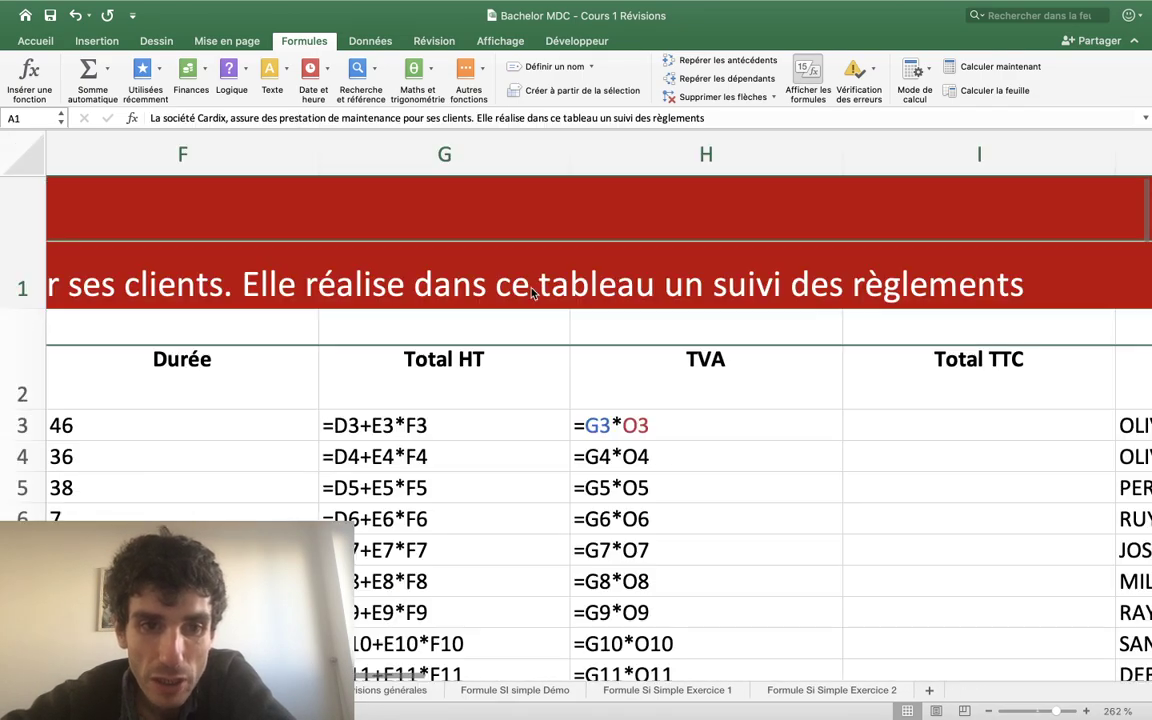
left_click(604, 422)
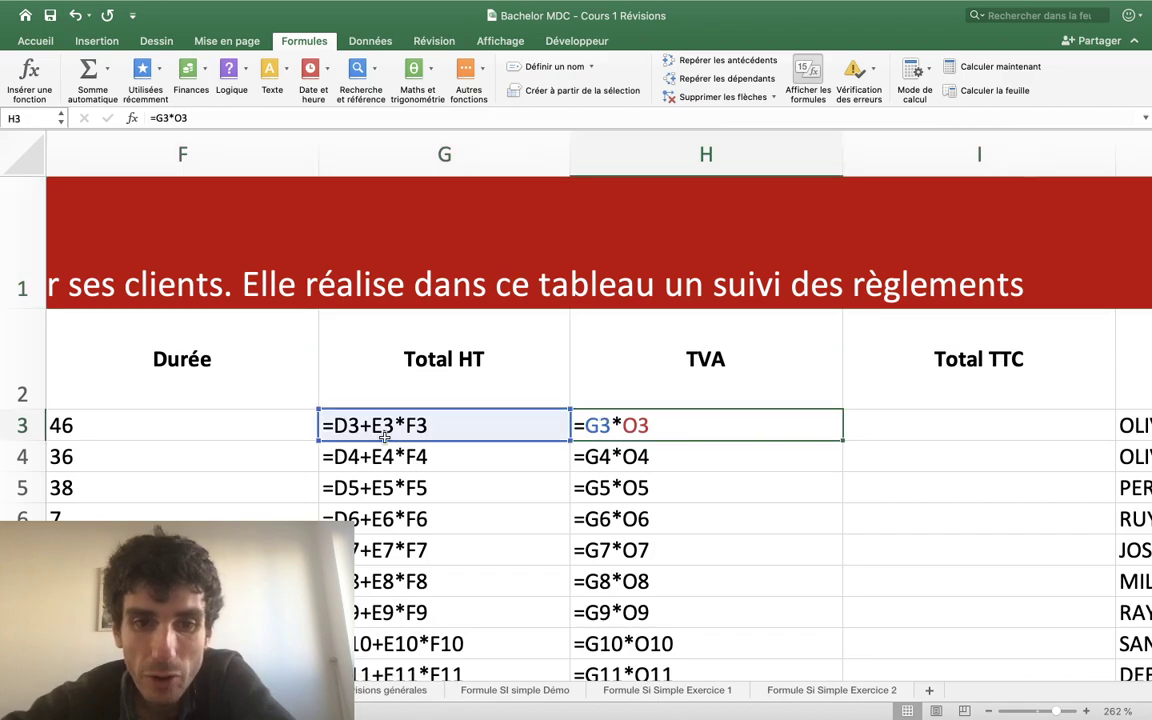
key("Down")
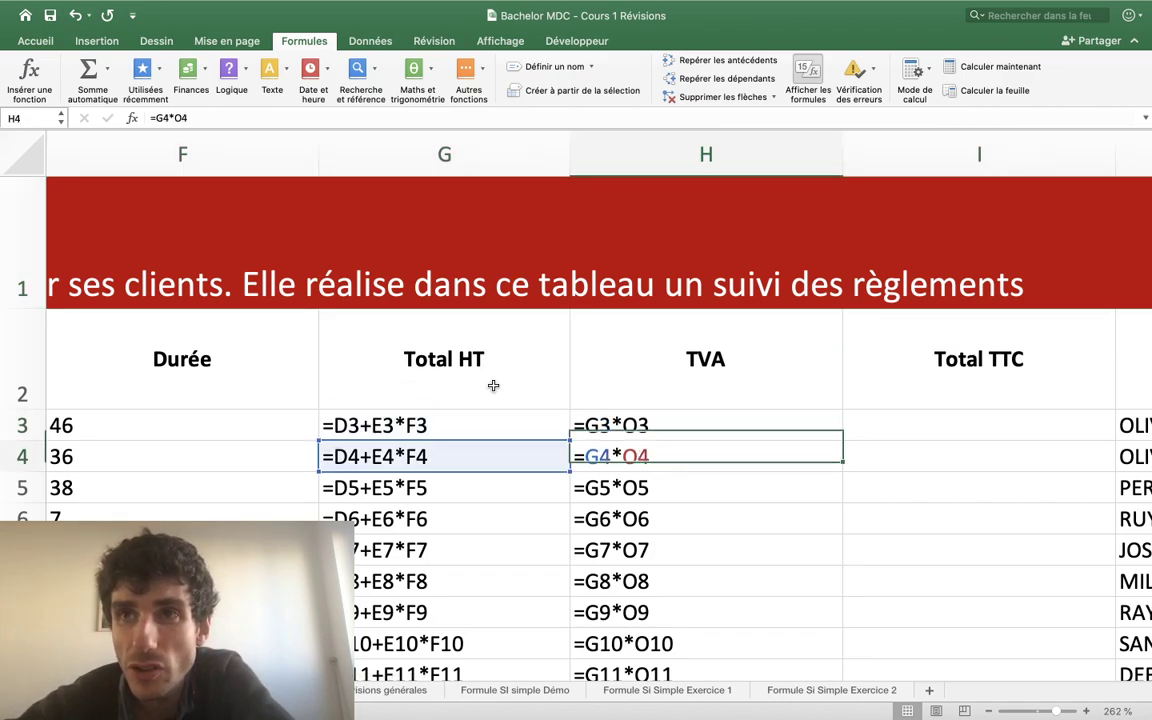
key("Down")
key("Down")
key("Down")
key("Down")
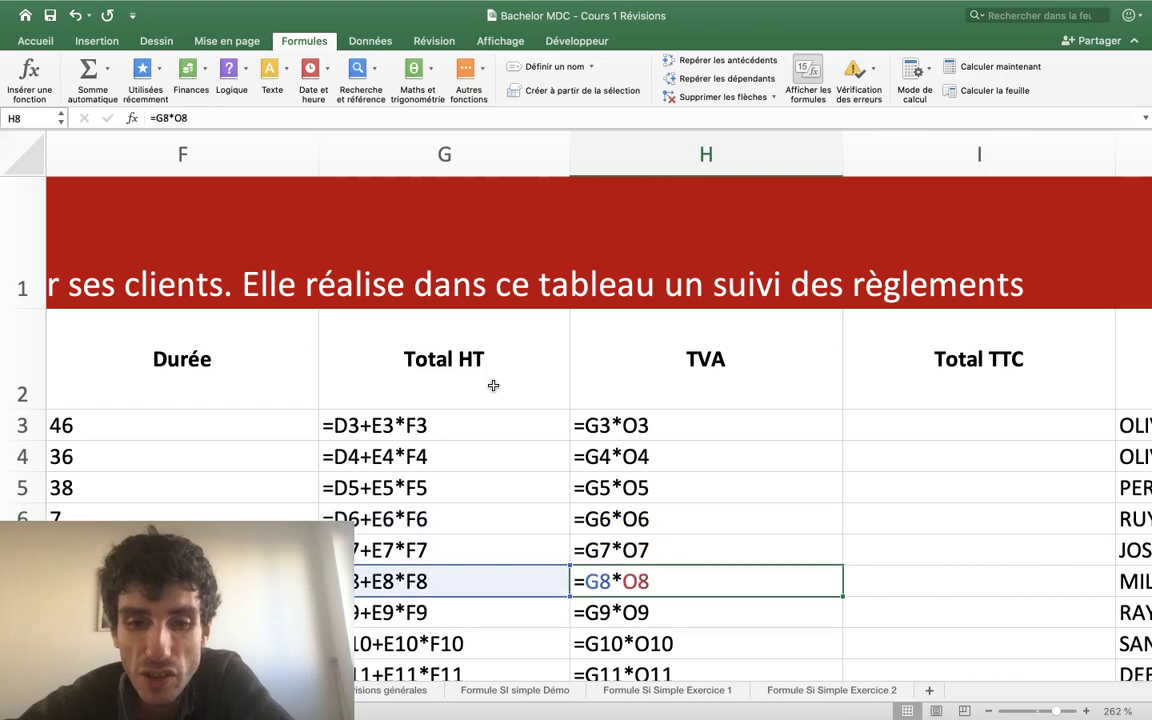
key("Up")
key("Up")
key("Up")
key("Up")
key("Up")
key("Down")
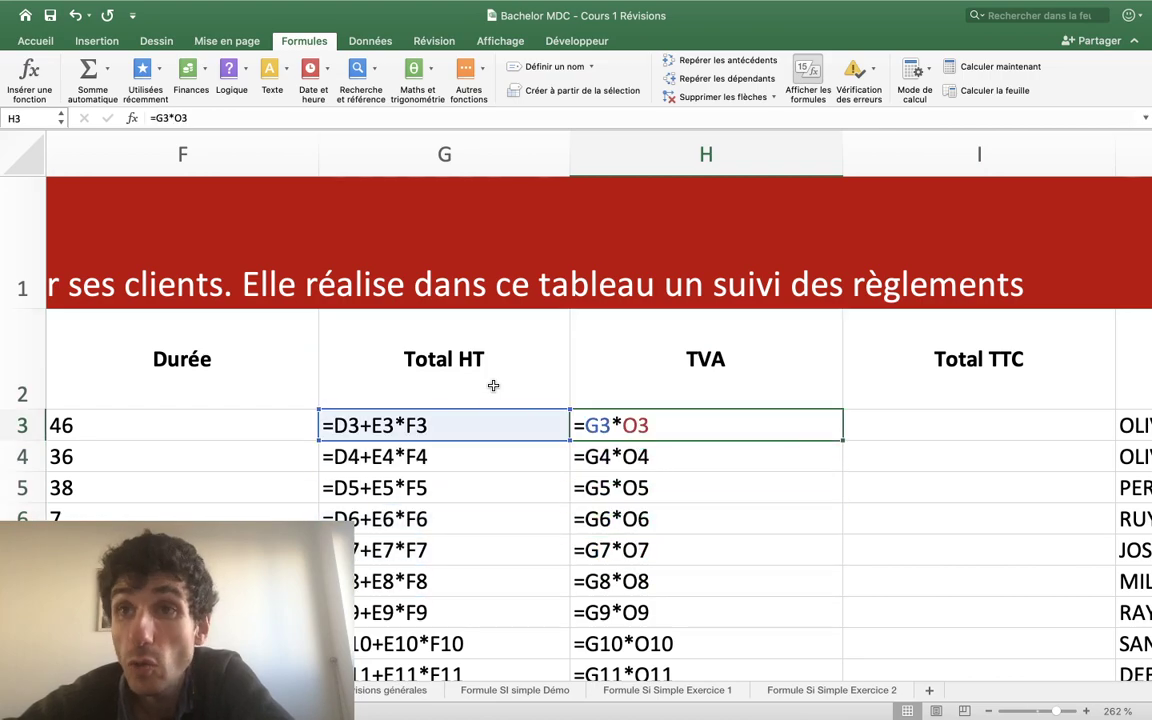
scroll(493, 385, "right", 5)
scroll(493, 385, "right", 5)
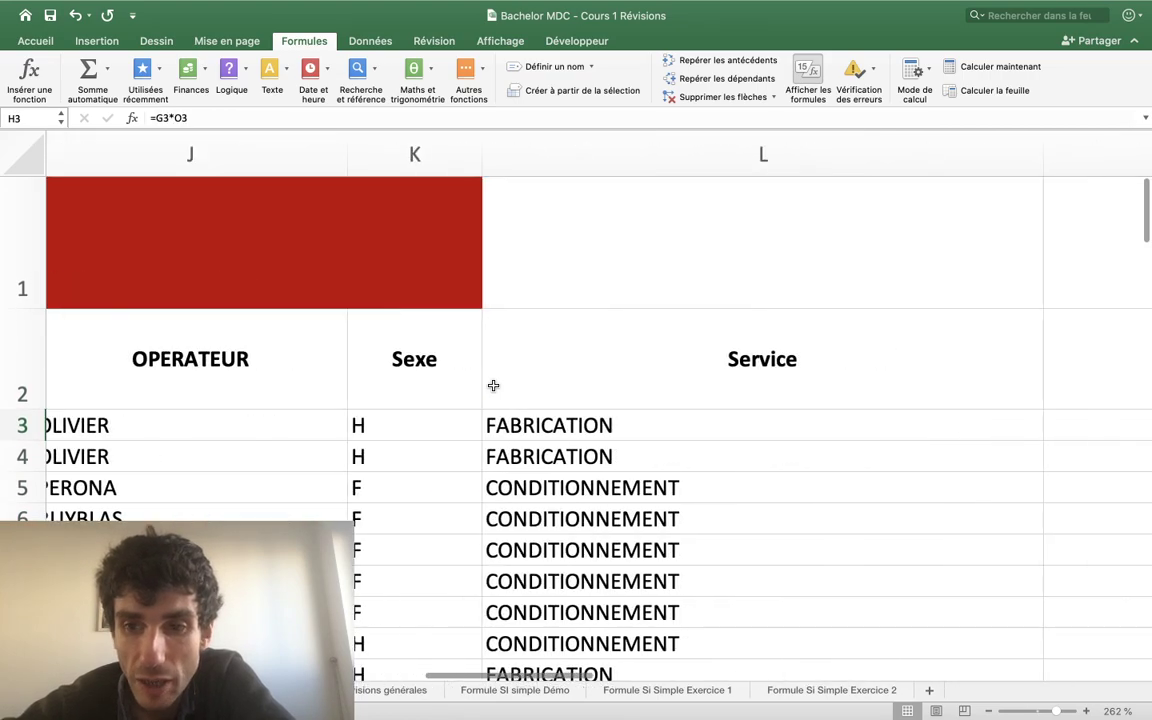
scroll(493, 385, "right", 3)
scroll(493, 385, "right", 3)
scroll(493, 385, "right", 2)
scroll(493, 385, "right", 2)
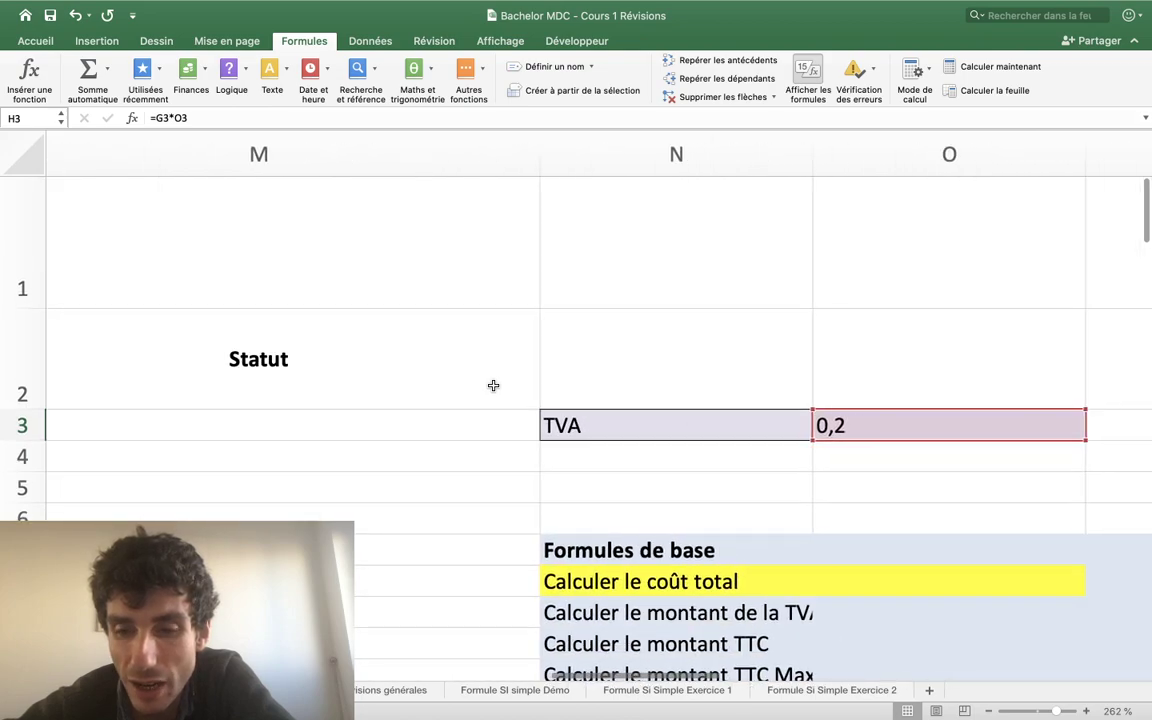
scroll(493, 385, "down", 1)
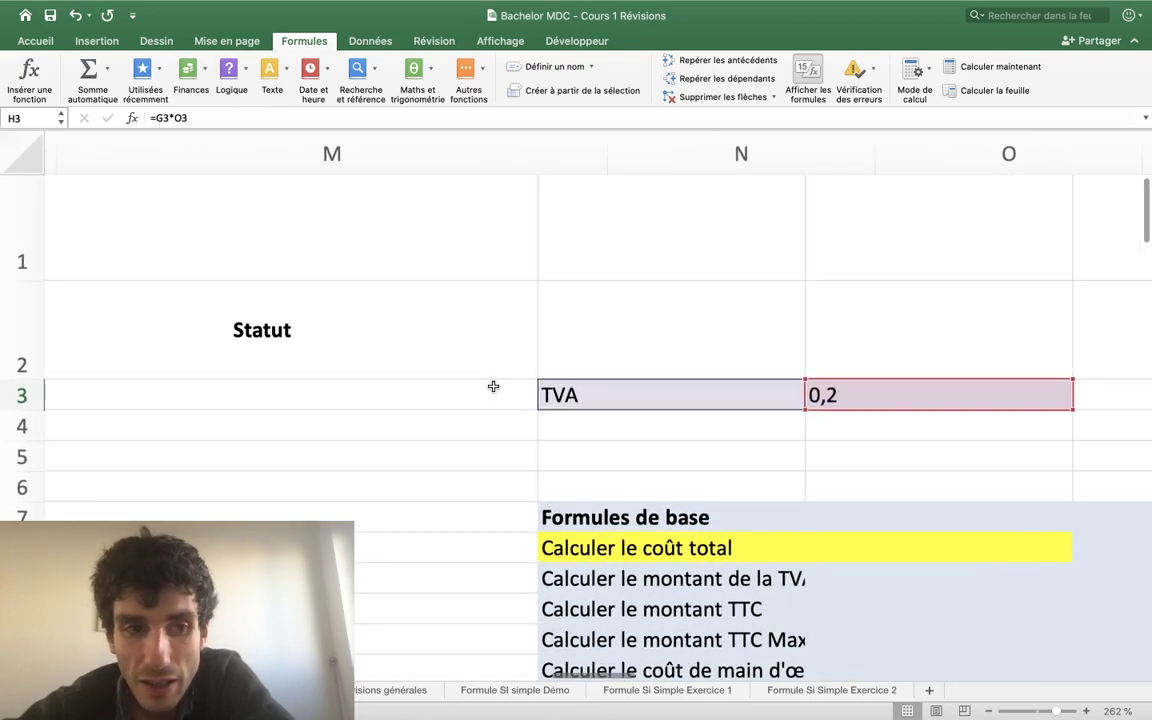
scroll(493, 386, "left", 3)
scroll(493, 386, "left", 3)
scroll(493, 386, "left", 10)
scroll(493, 386, "up", 3)
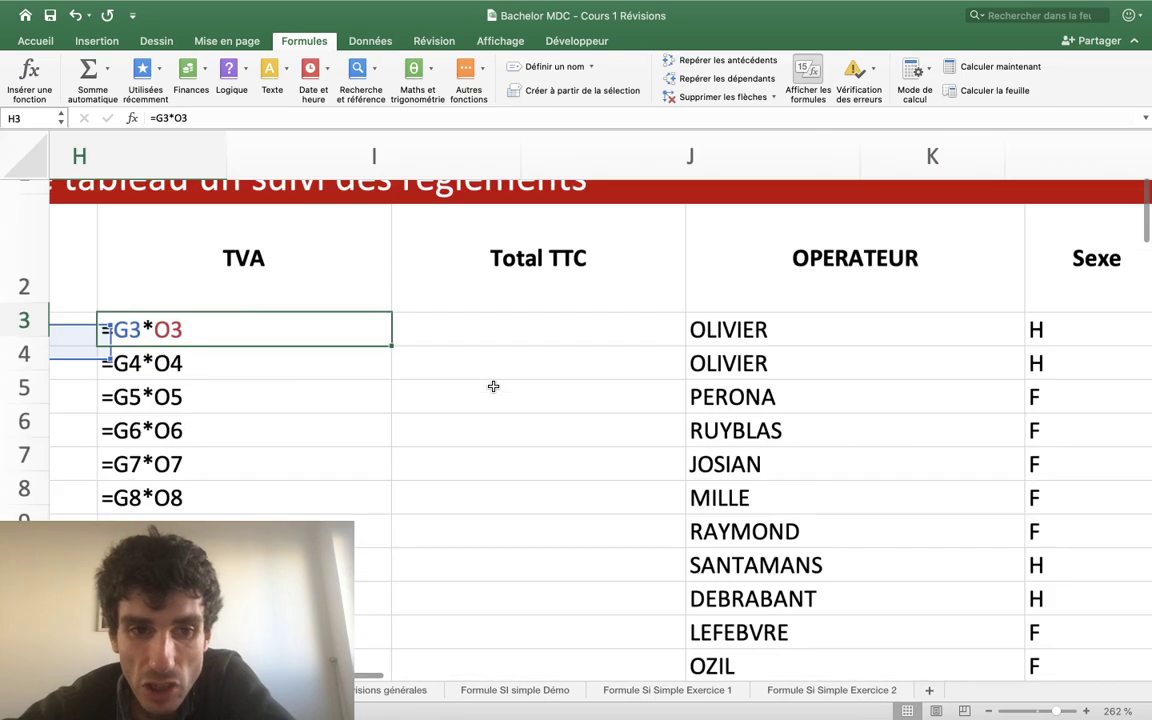
scroll(176, 365, "up", 2)
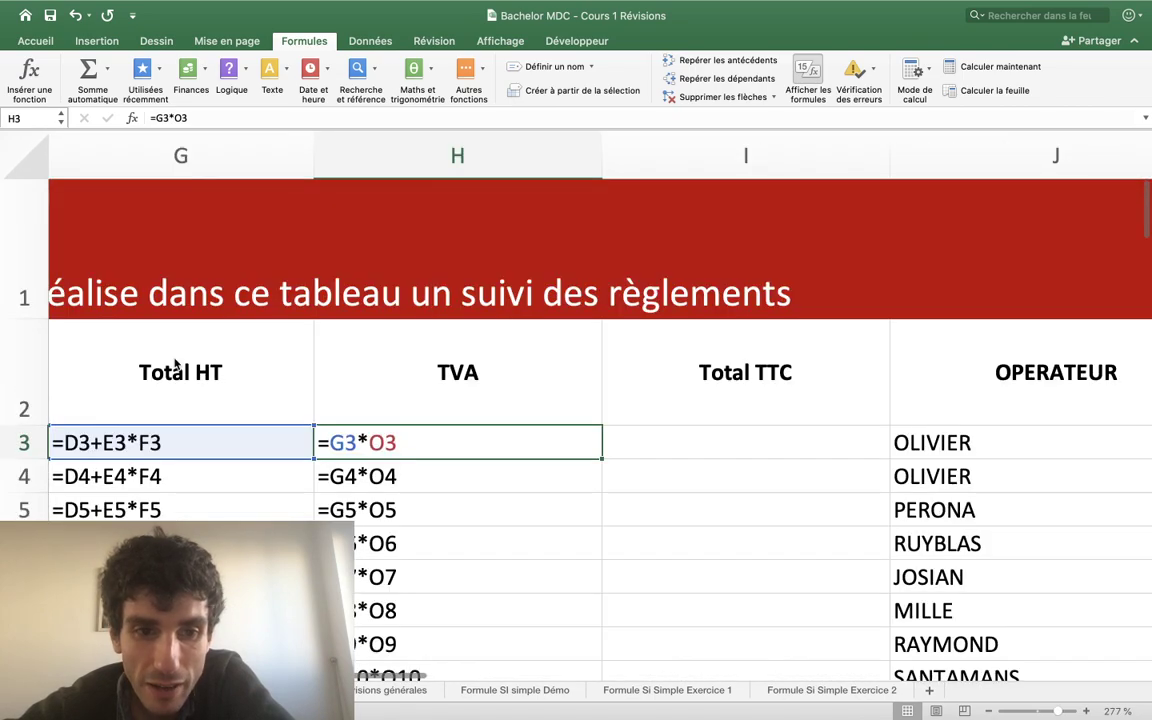
left_click(397, 474)
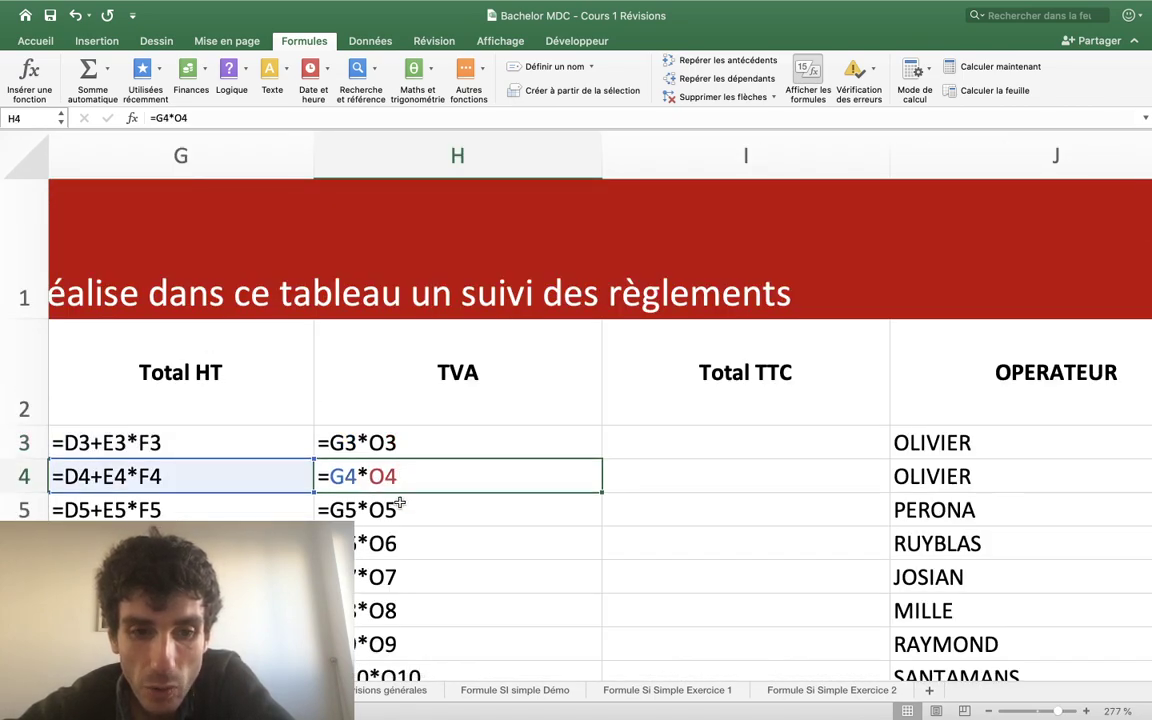
left_click(399, 510)
scroll(397, 532, "down", 1)
scroll(397, 522, "down", 2)
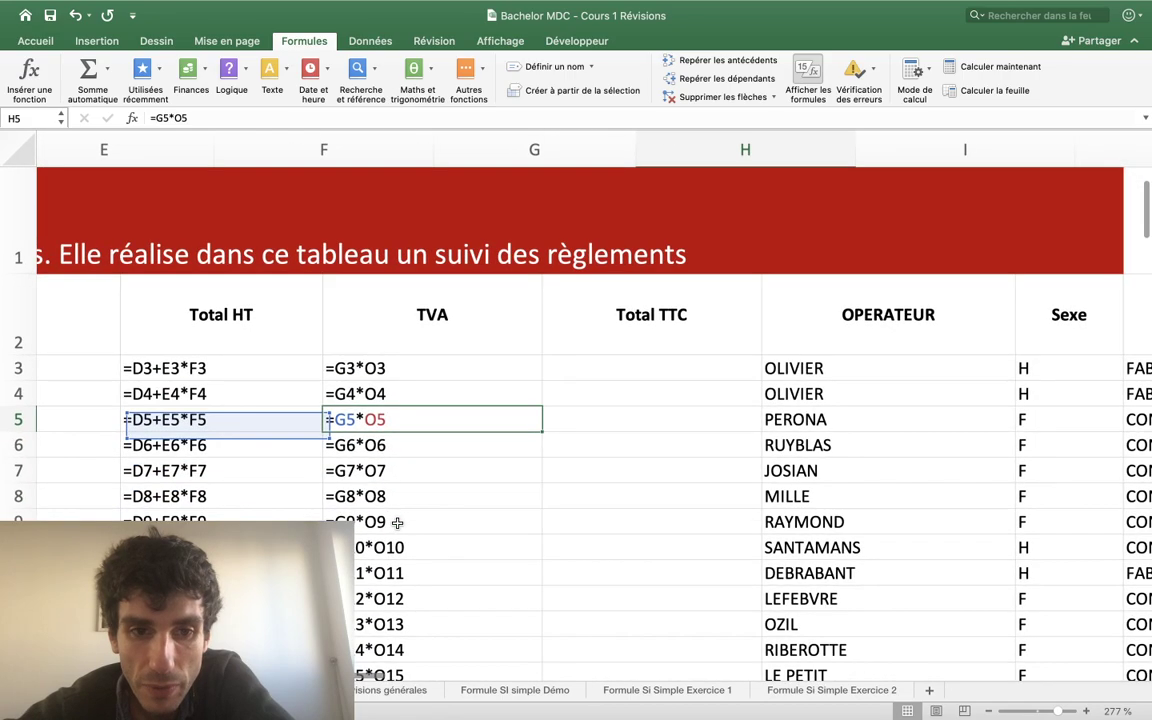
left_click(398, 367)
left_click(487, 366)
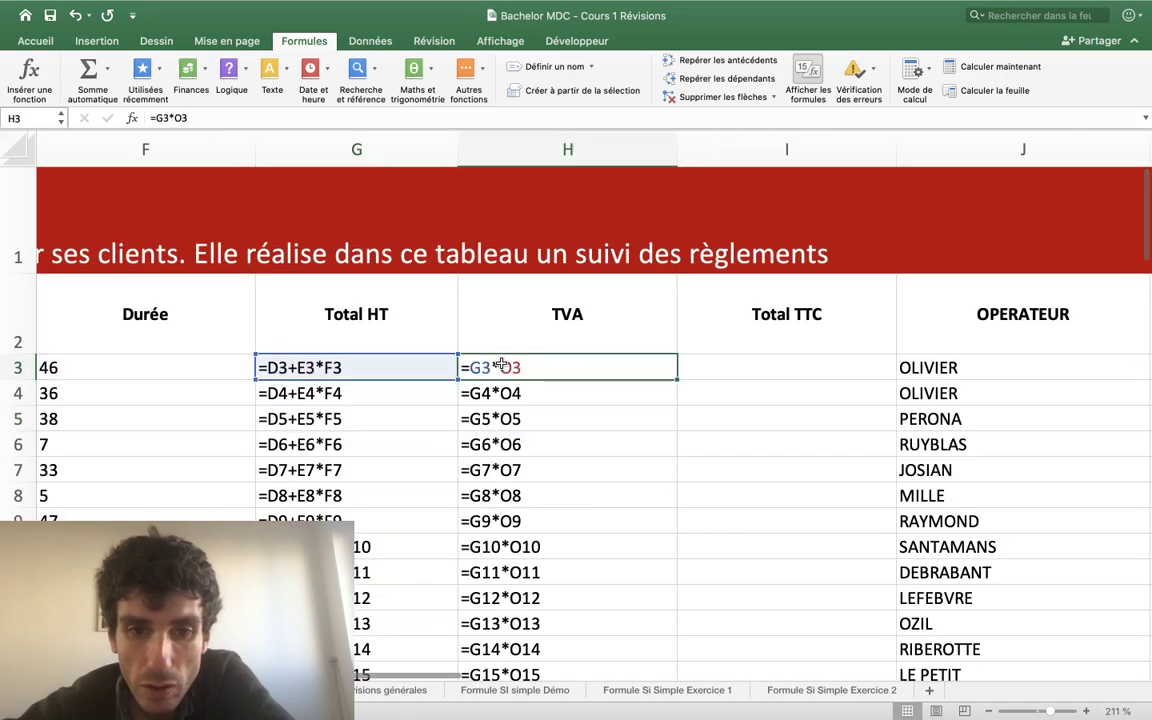
scroll(501, 363, "down", 3)
scroll(501, 363, "down", 3)
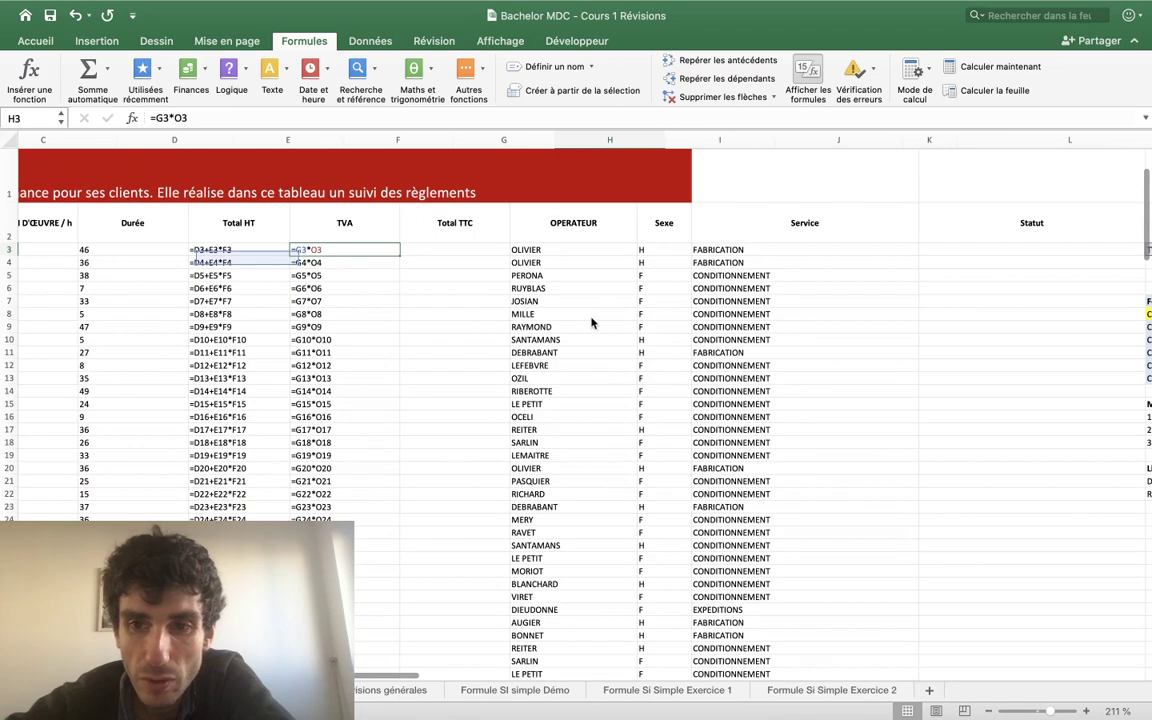
- Hide columns I through N with Masquer
scroll(650, 260, "right", 2)
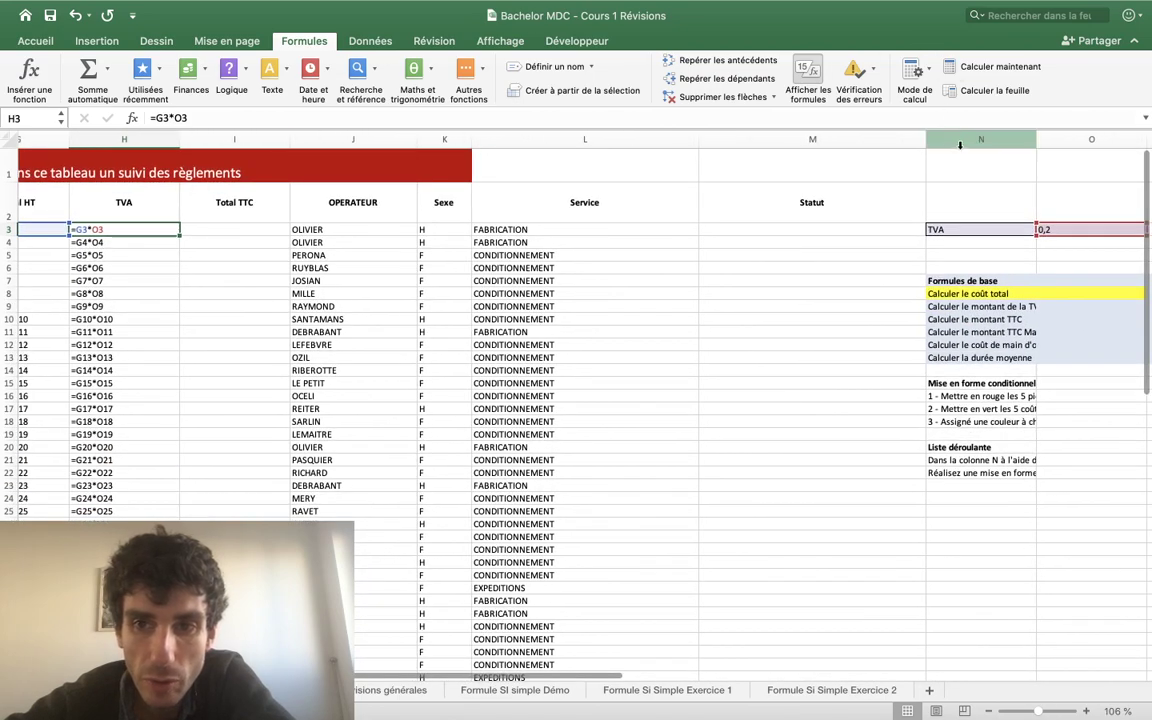
left_click_drag(960, 145, 255, 145)
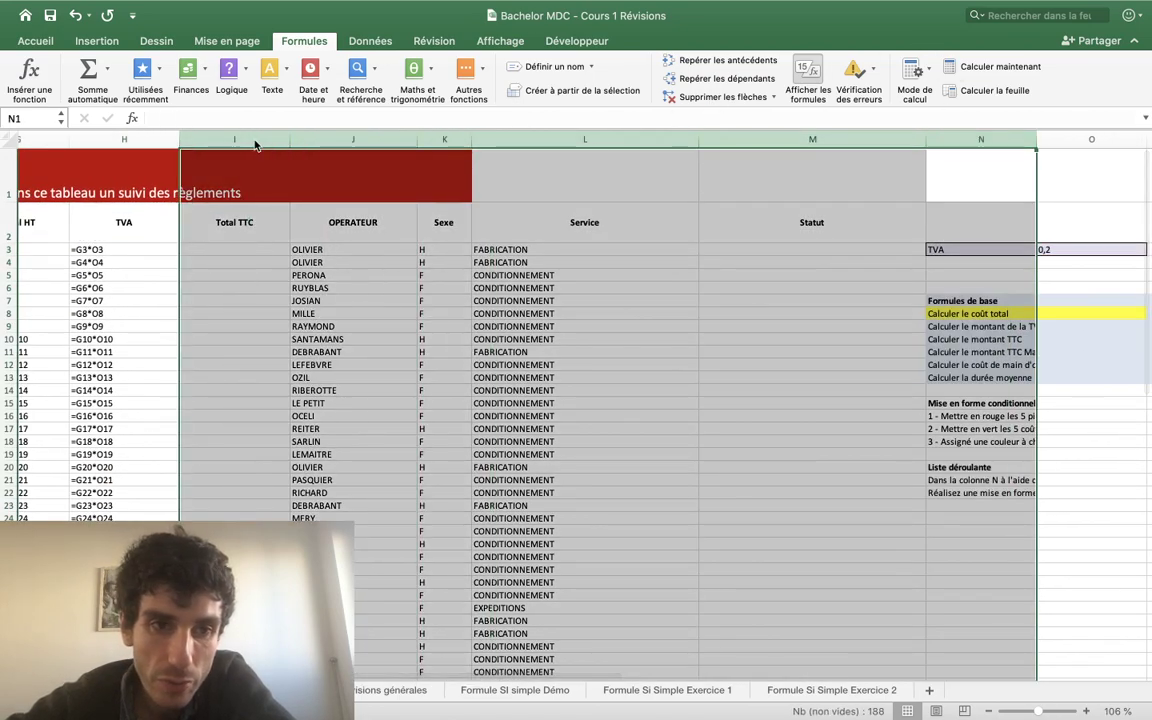
right_click(255, 145)
left_click(308, 305)
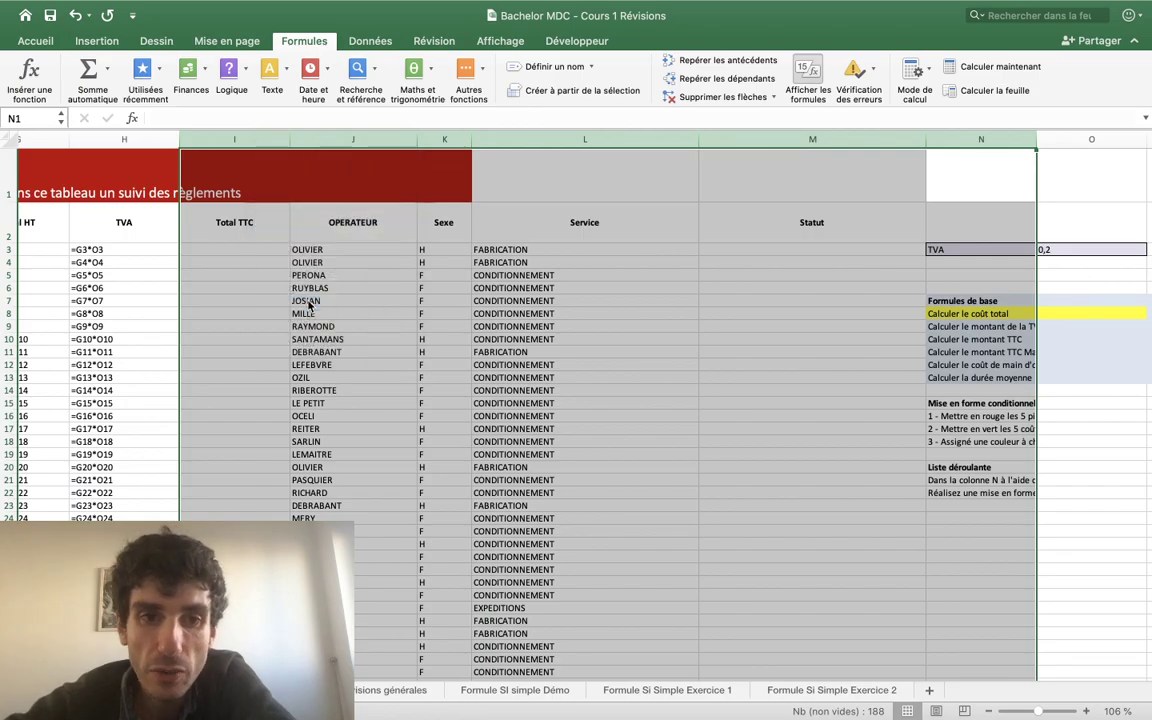
- Show the cell references used by the TVA formulas in H3 and H4
scroll(370, 290, "up", 2)
scroll(380, 274, "up", 1)
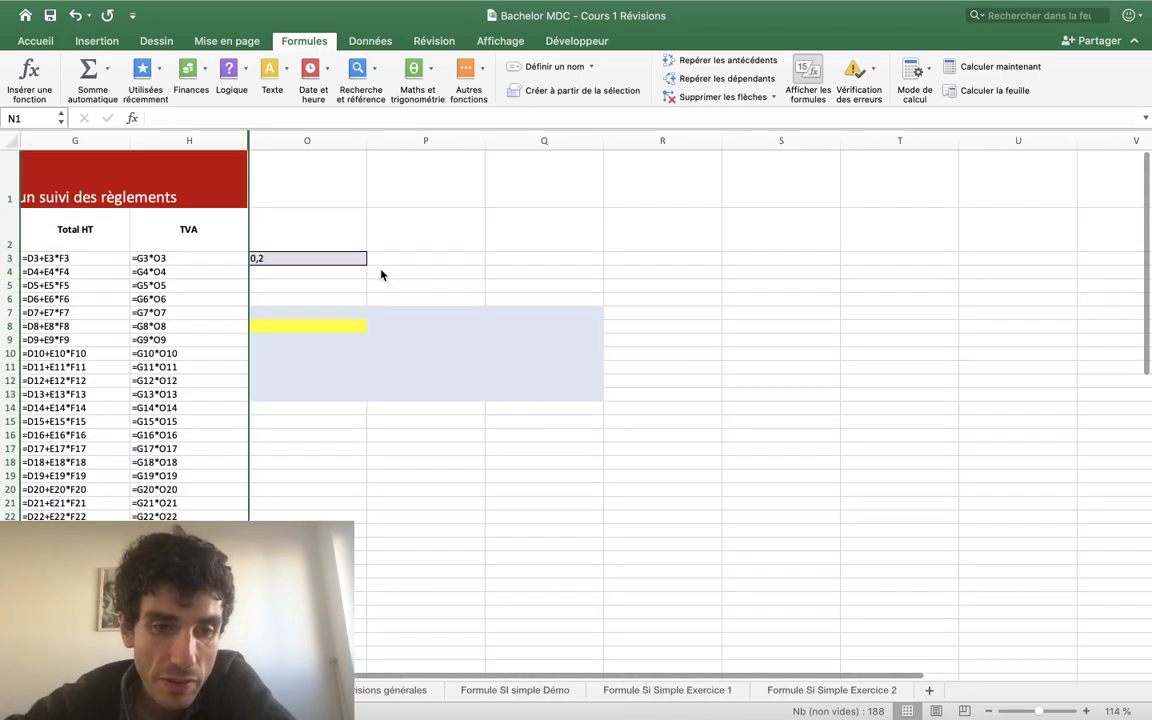
scroll(380, 274, "left", 5)
scroll(380, 274, "up", 3)
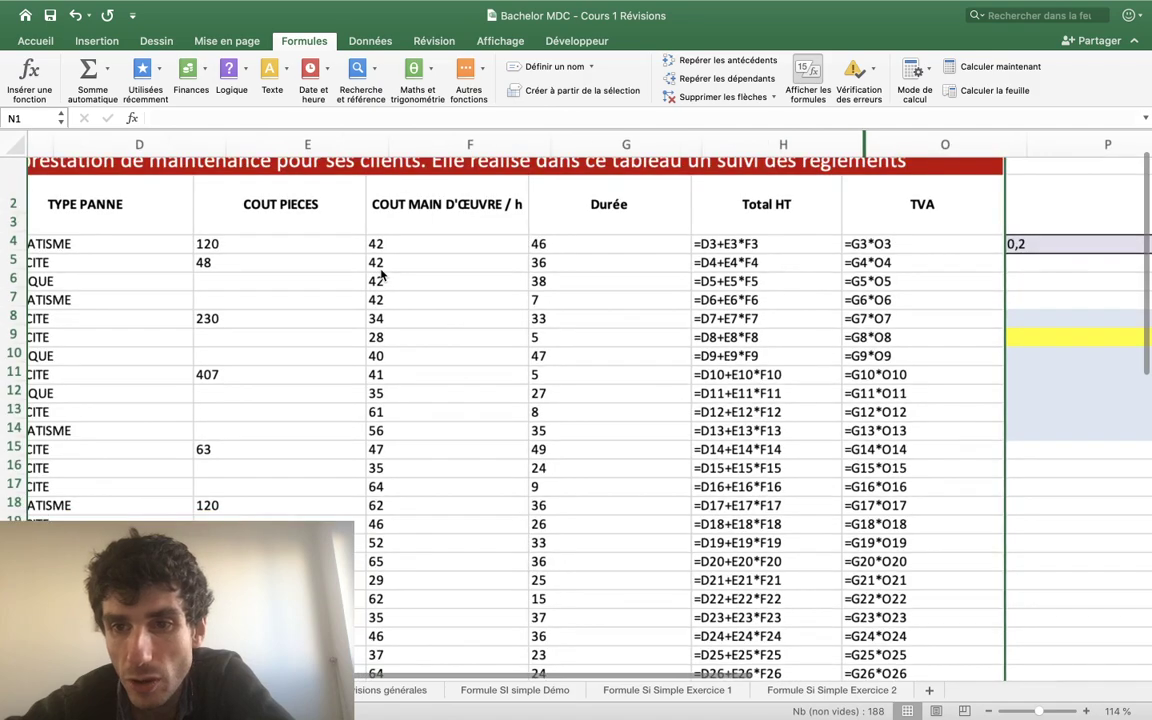
scroll(875, 258, "up", 3)
left_click(888, 247)
double_click(925, 306)
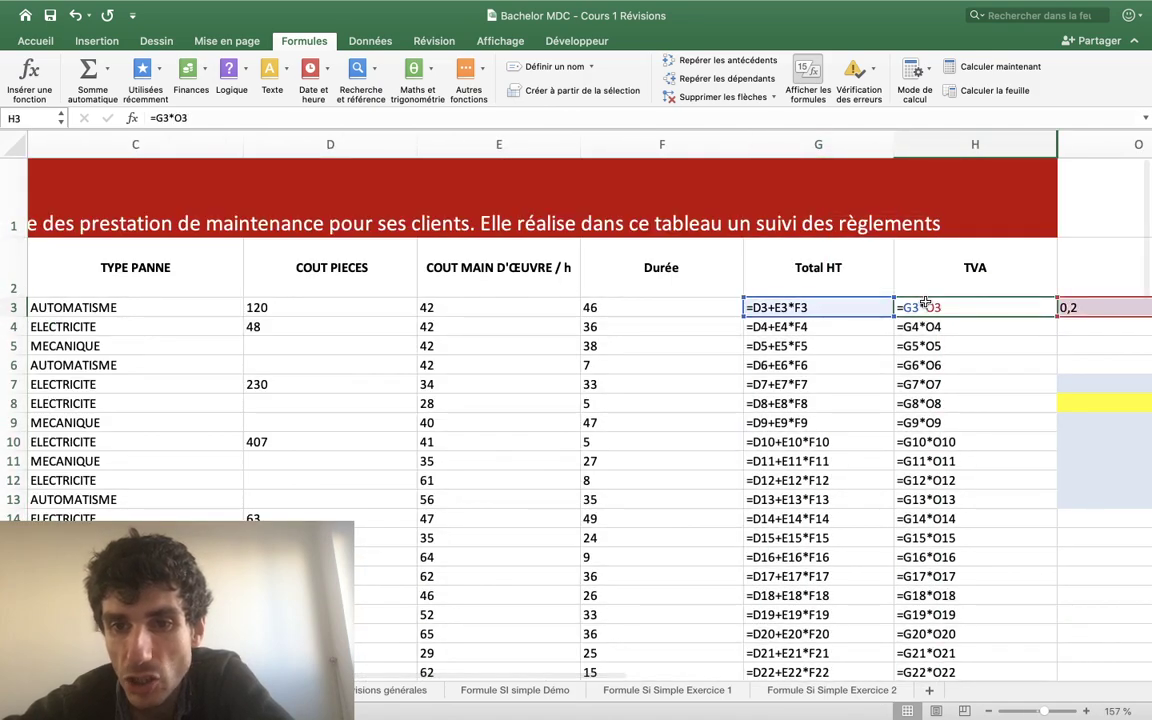
scroll(810, 338, "right", 3)
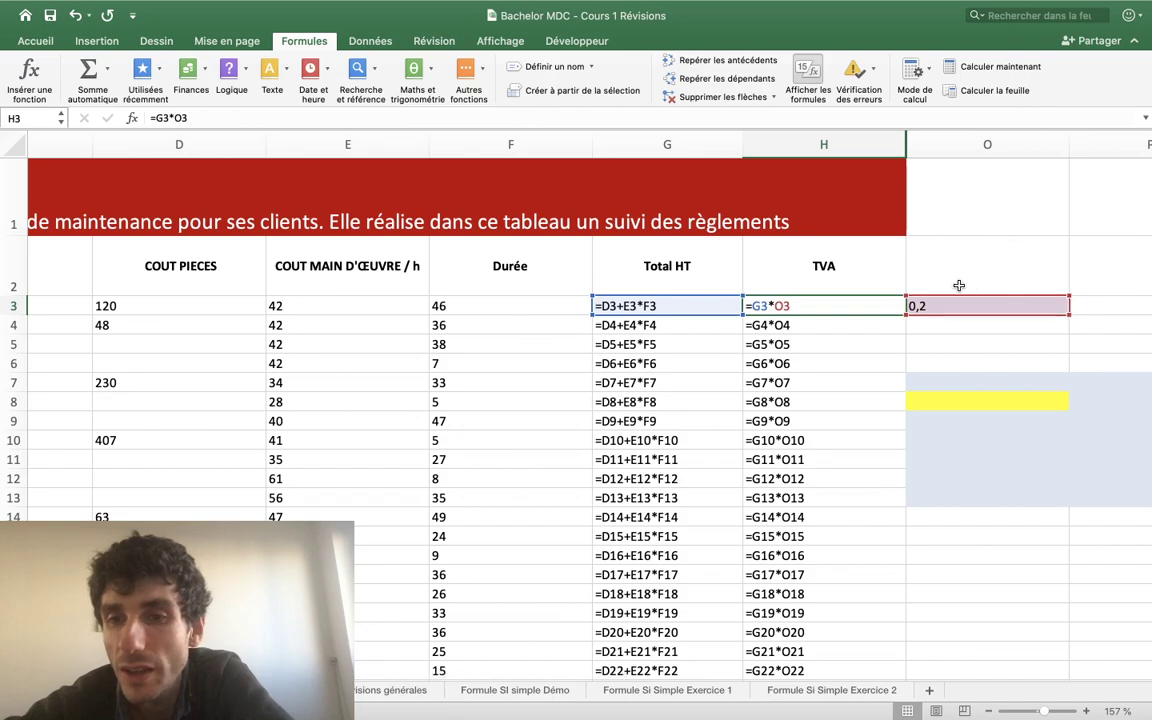
double_click(905, 327)
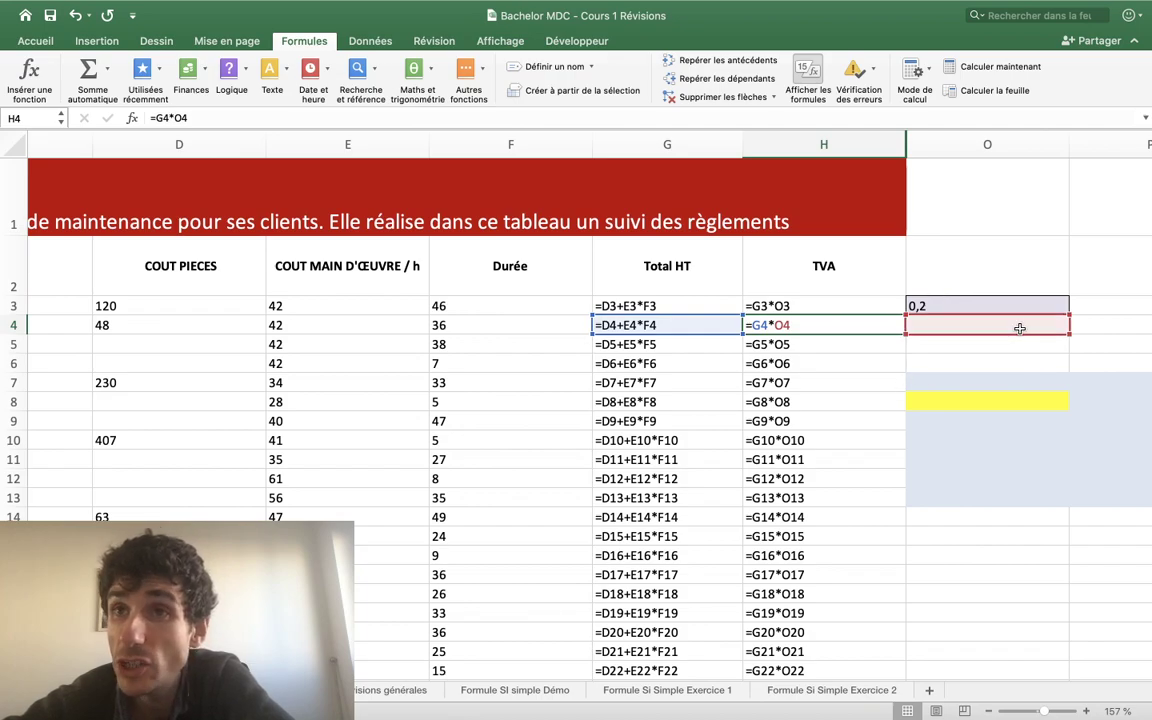
key("Down")
key("Down")
key("Down")
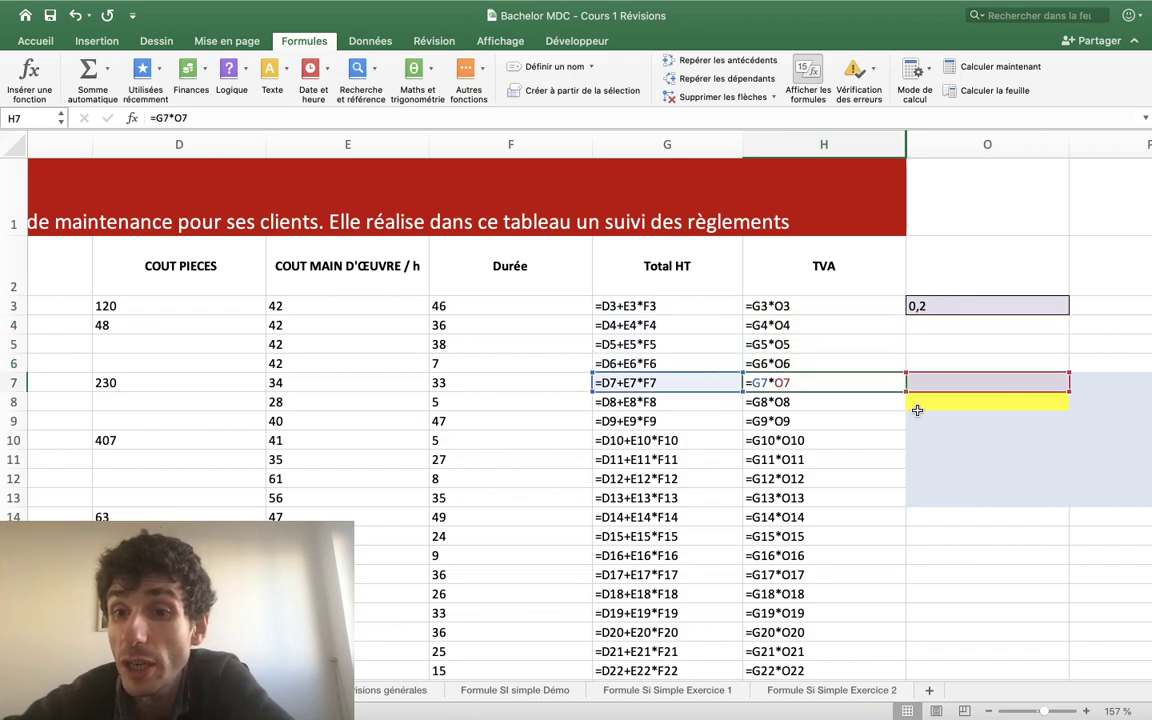
key("Down")
key("Down")
key("Down")
key("Down")
key("Down")
key("Down")
key("Down")
key("Down")
key("Down")
key("Down")
key("Down")
key("Down")
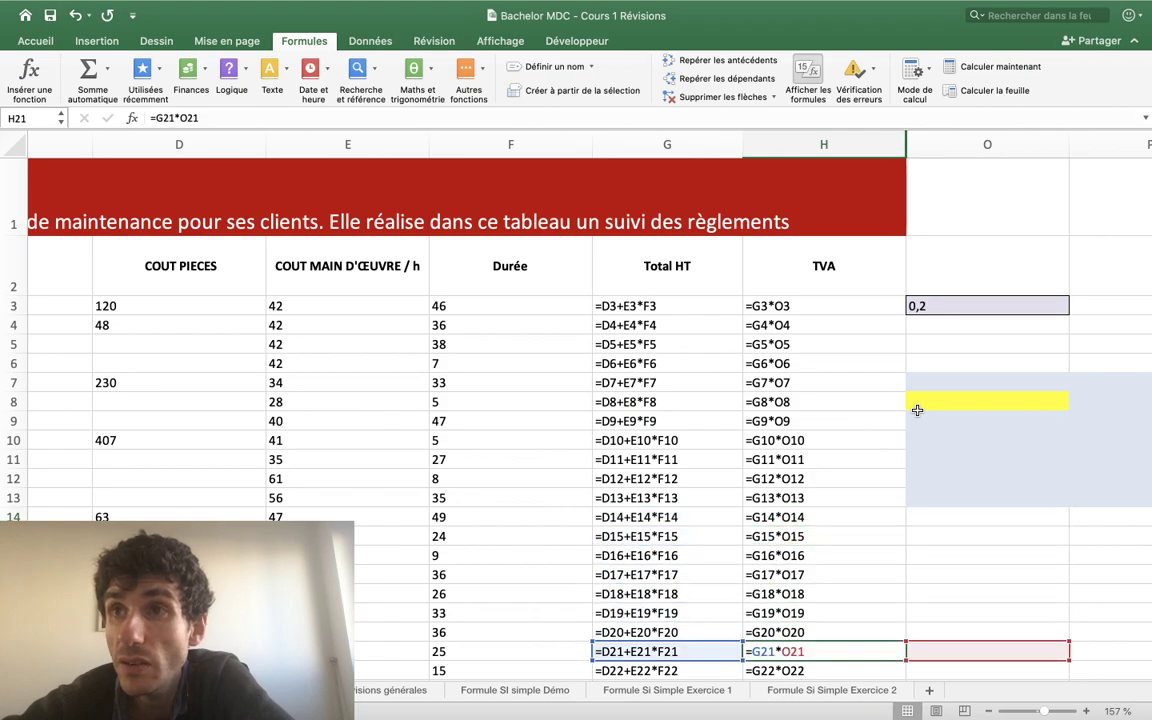
key("Up")
key("Up")
key("Up")
key("Up")
key("Up")
key("Up")
key("Up")
key("Up")
key("Up")
key("Up")
key("Up")
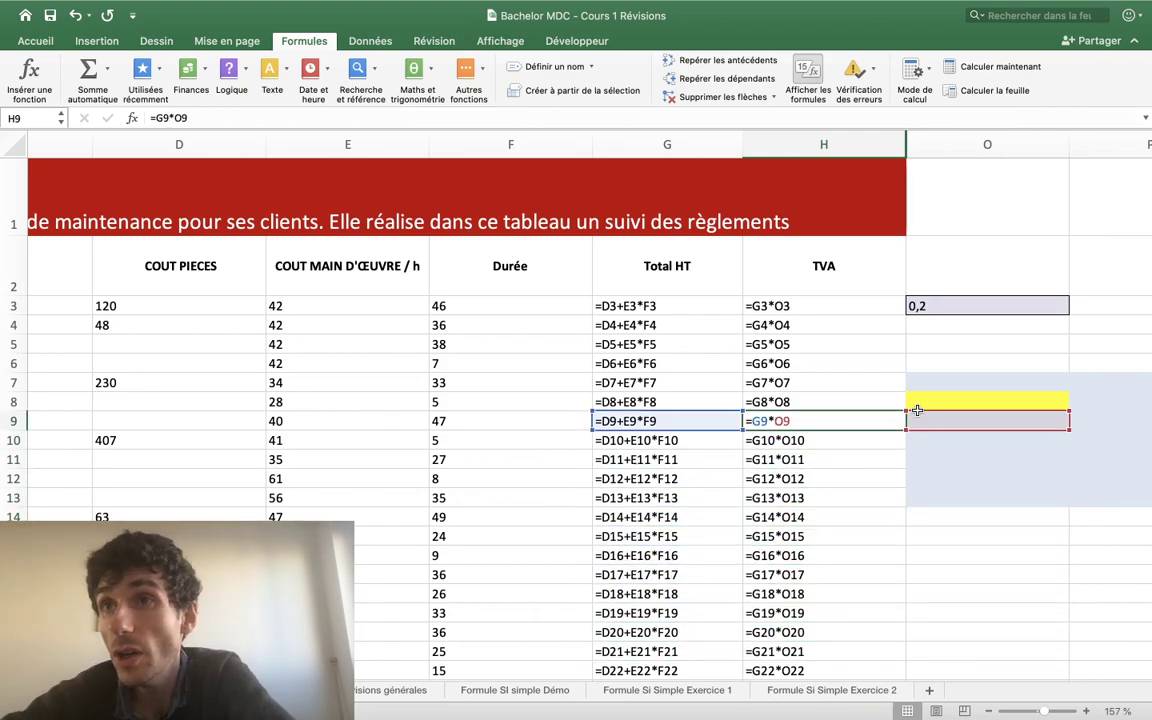
key("Up")
key("Up")
key("Up")
key("Up")
key("Up")
key("Down")
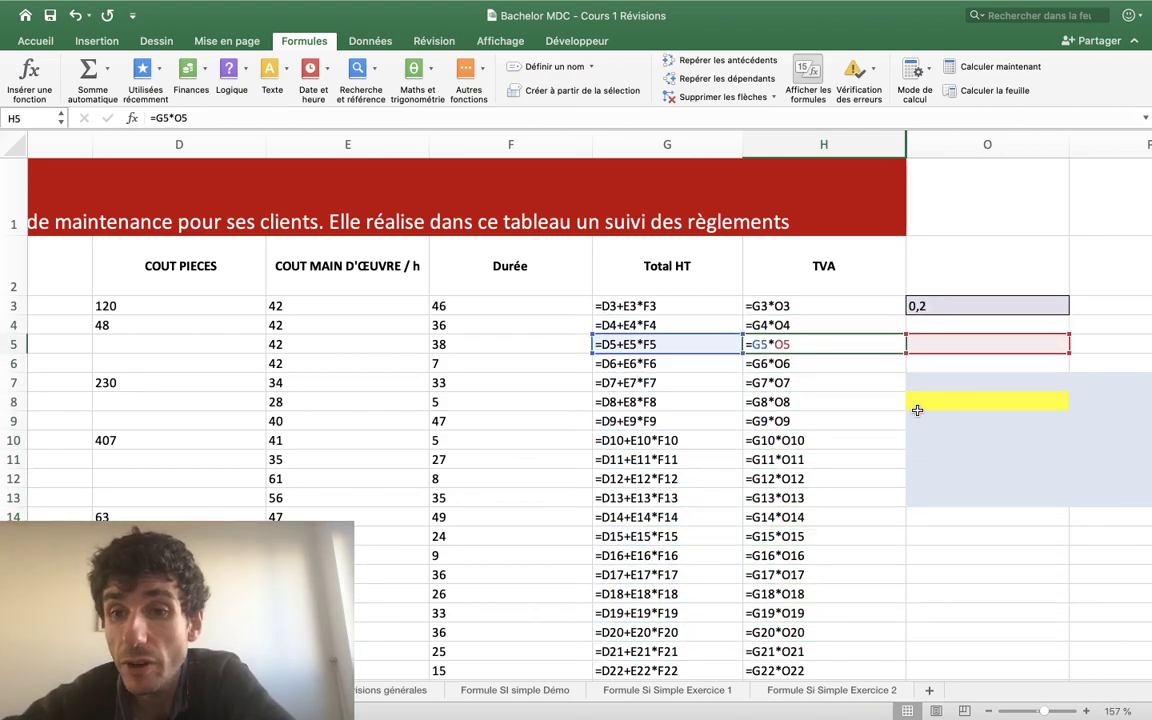
key("Down")
key("Down")
key("Down")
key("Down")
key("Down")
key("Down")
key("Down")
key("Down")
key("Down")
key("Down")
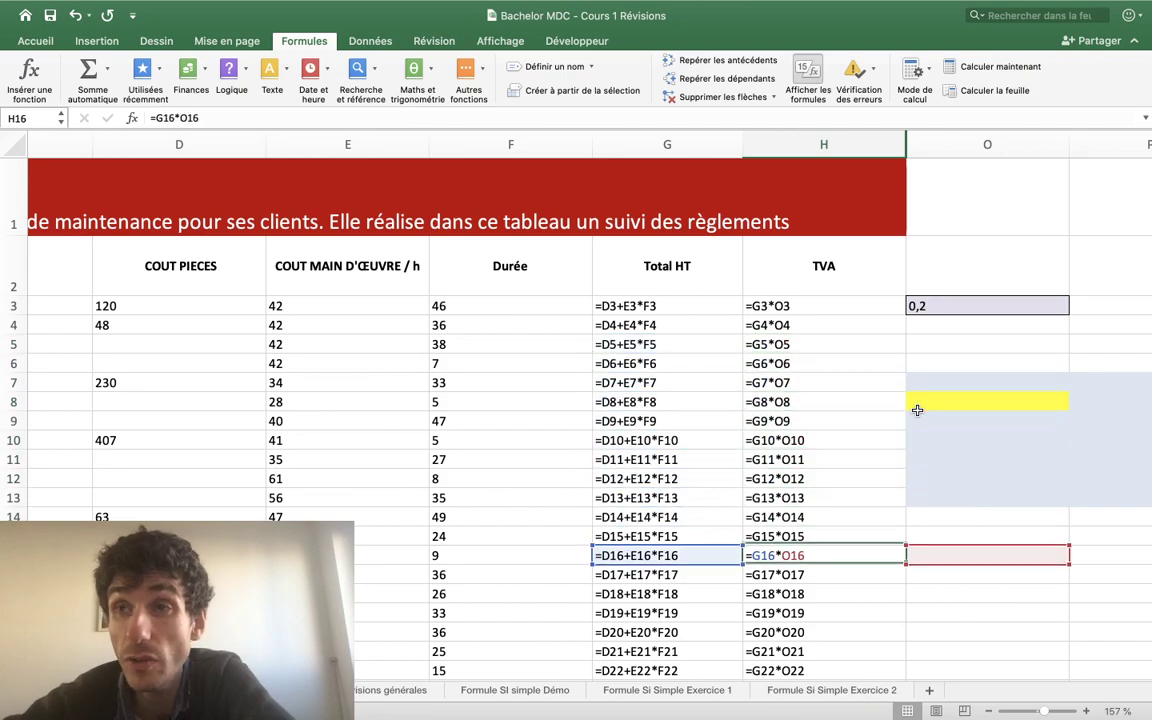
key("Down")
key("Down")
key("Down")
key("Down")
key("Down")
key("Down")
key("Down")
key("Down")
key("Down")
key("Up")
key("Up")
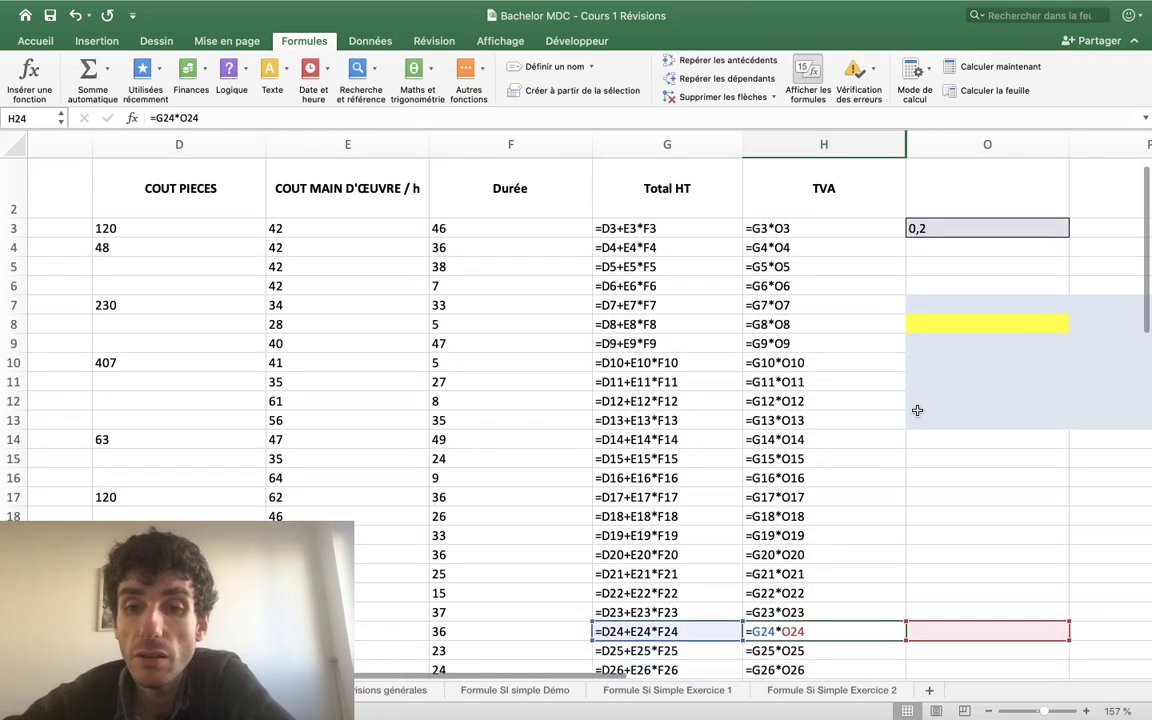
key("Up")
key("Up")
key("Up")
key("Up")
key("Up")
key("Up")
key("Up")
key("Up")
key("Up")
key("Up")
key("Up")
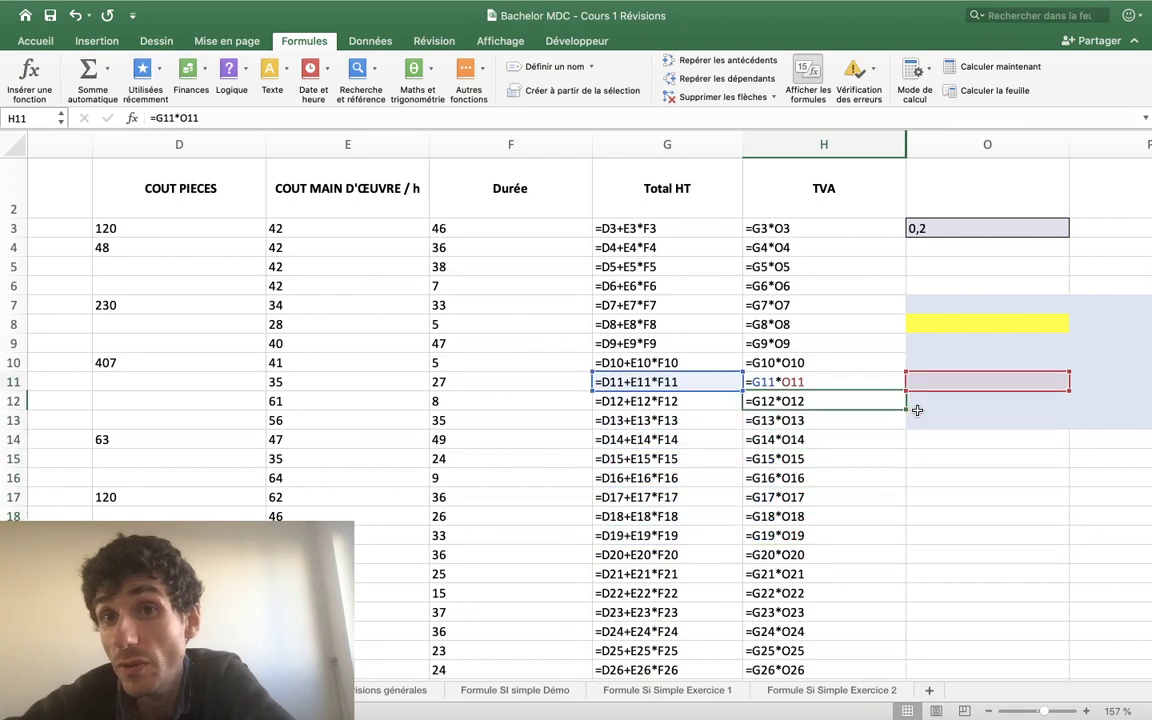
key("Up")
key("Up")
key("Up")
key("Up")
key("Up")
key("Up")
key("Up")
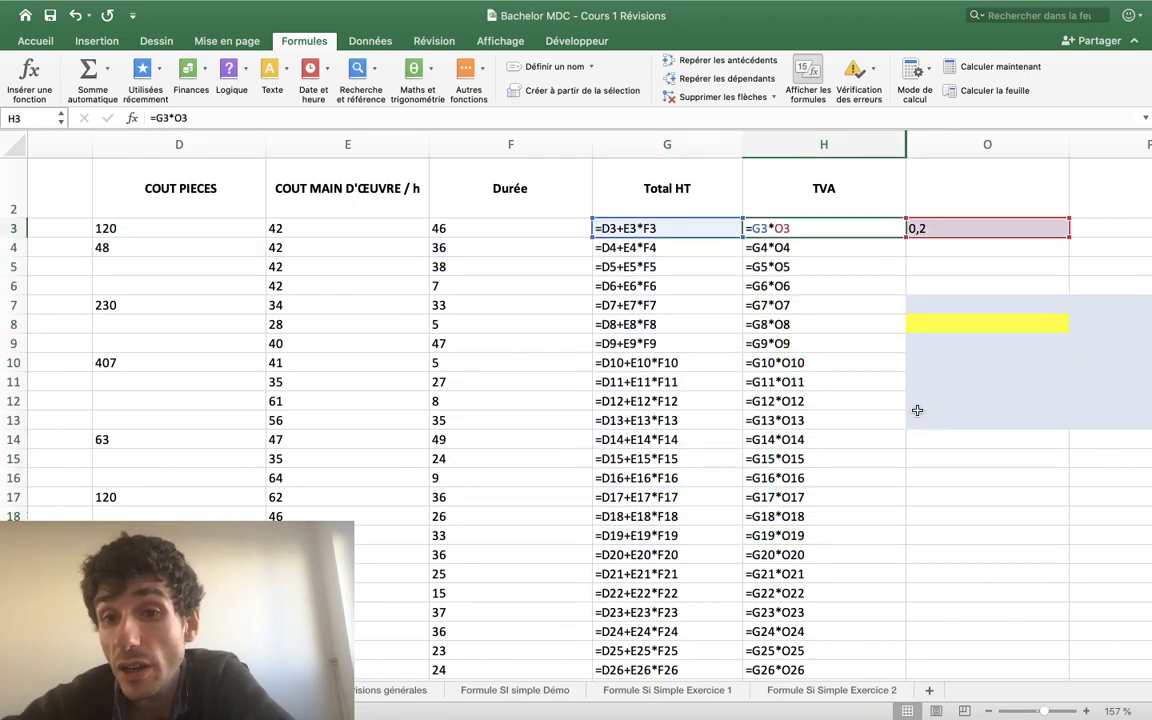
key("Down")
key("Down")
key("Down")
key("Down")
key("Down")
key("Down")
key("Down")
key("Down")
key("Down")
key("Down")
key("Down")
key("Down")
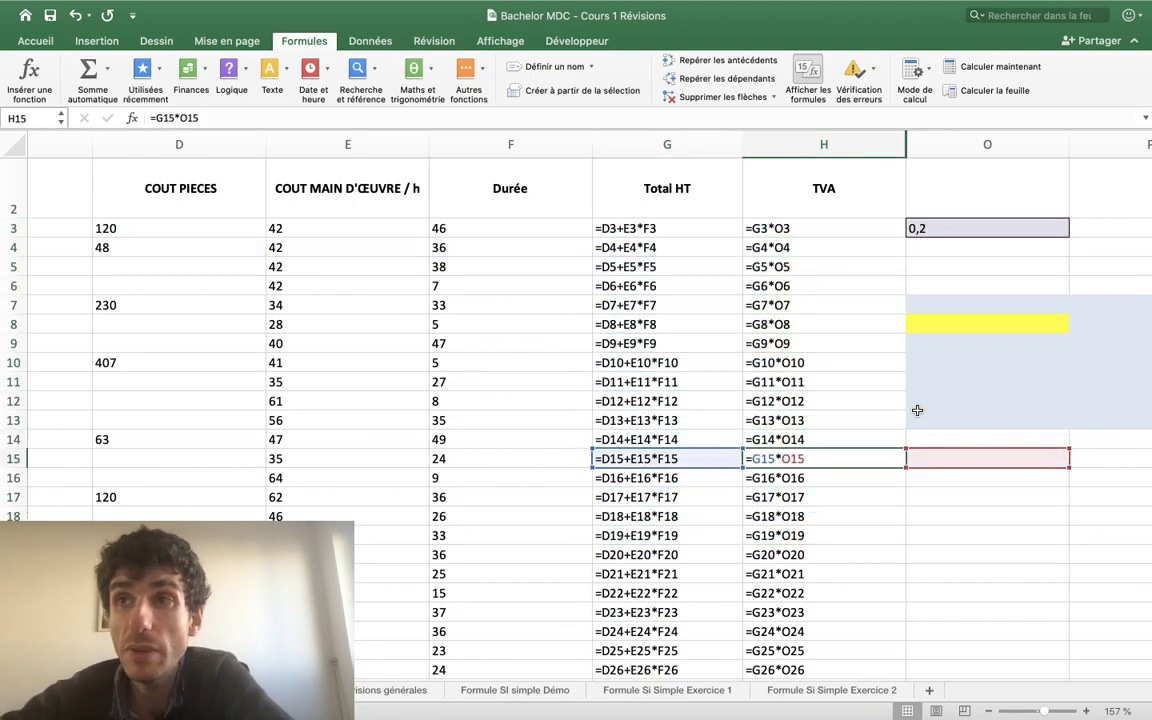
scroll(917, 408, "up", 3)
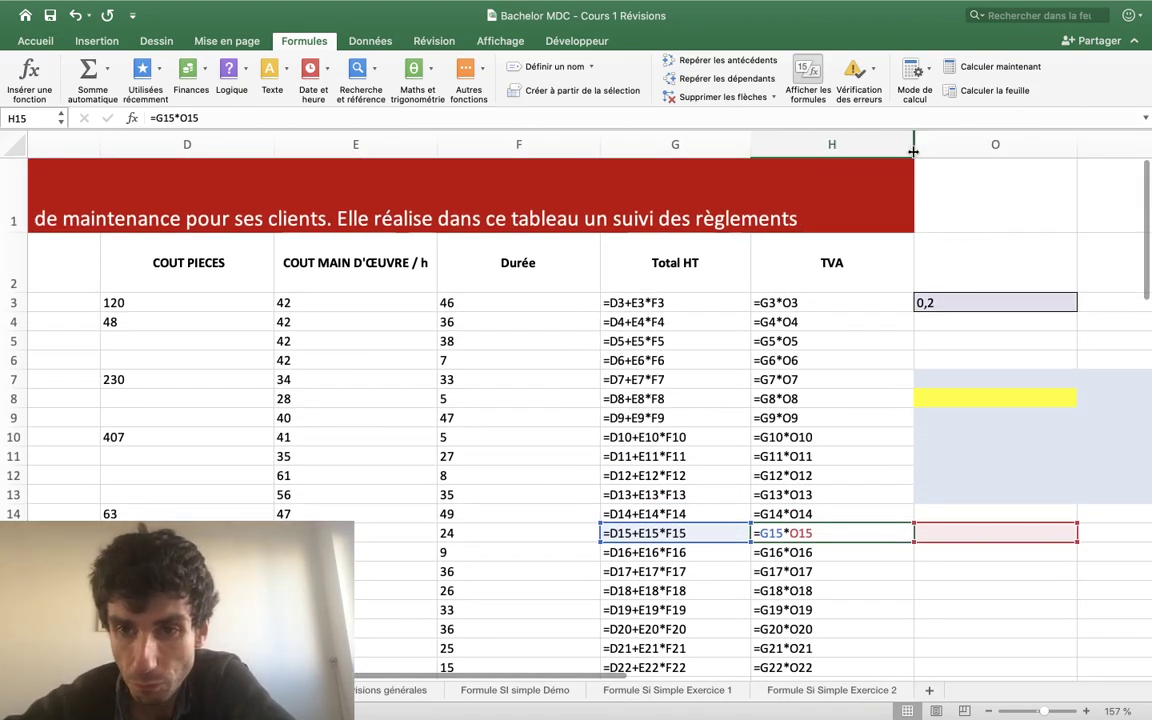
- Unhide column N
right_click(911, 151)
left_click(912, 147)
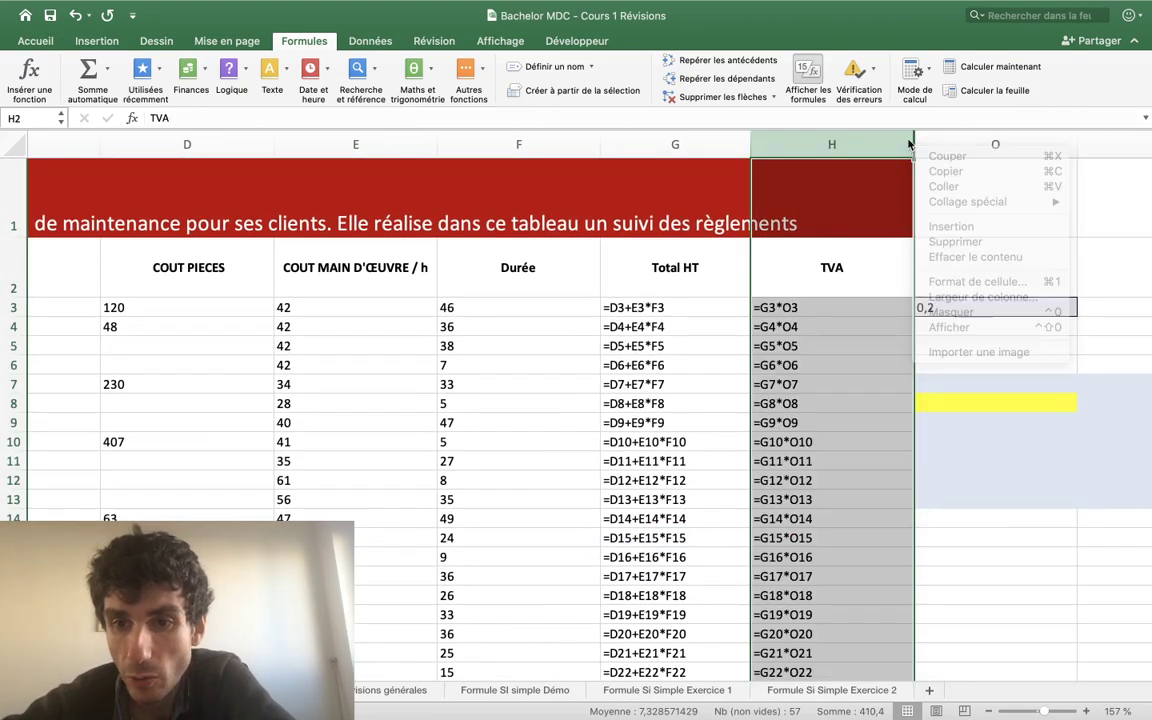
right_click(914, 146)
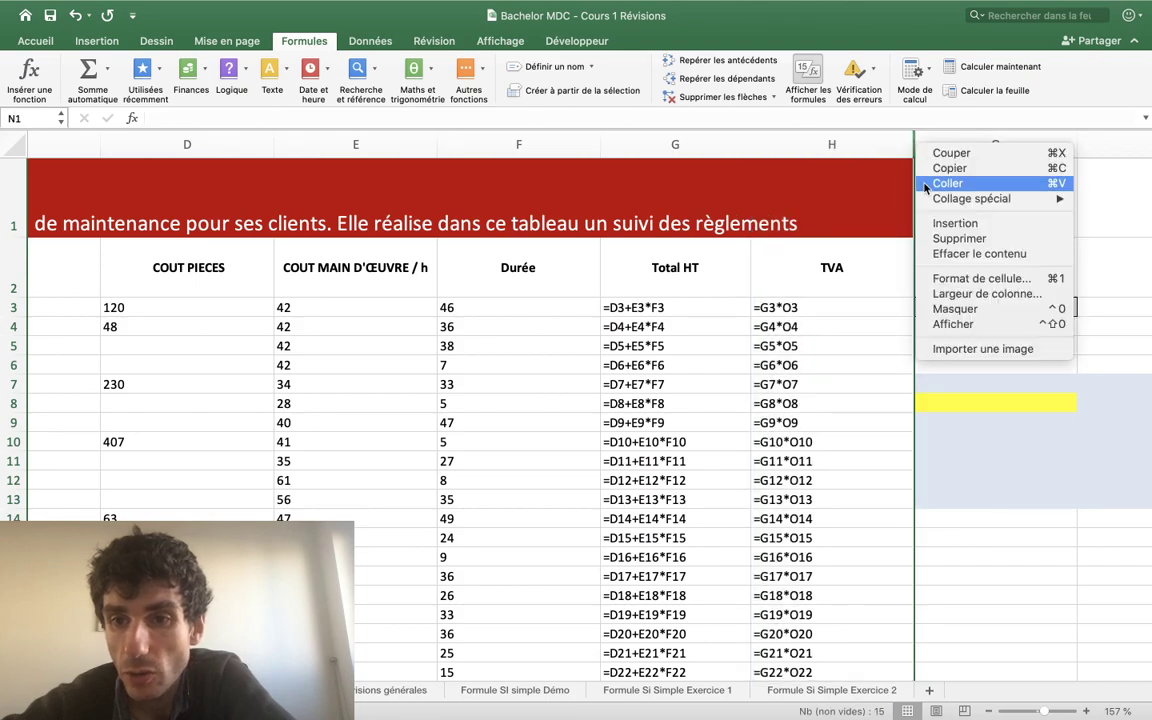
left_click(953, 324)
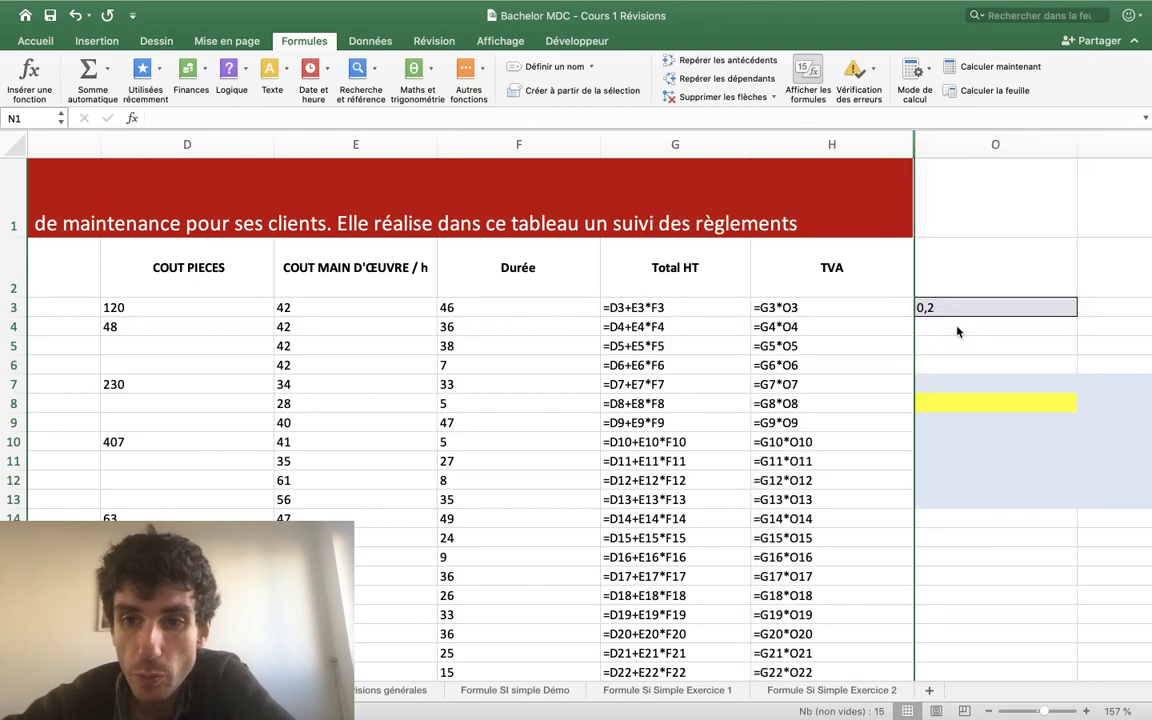
scroll(880, 280, "left", 3)
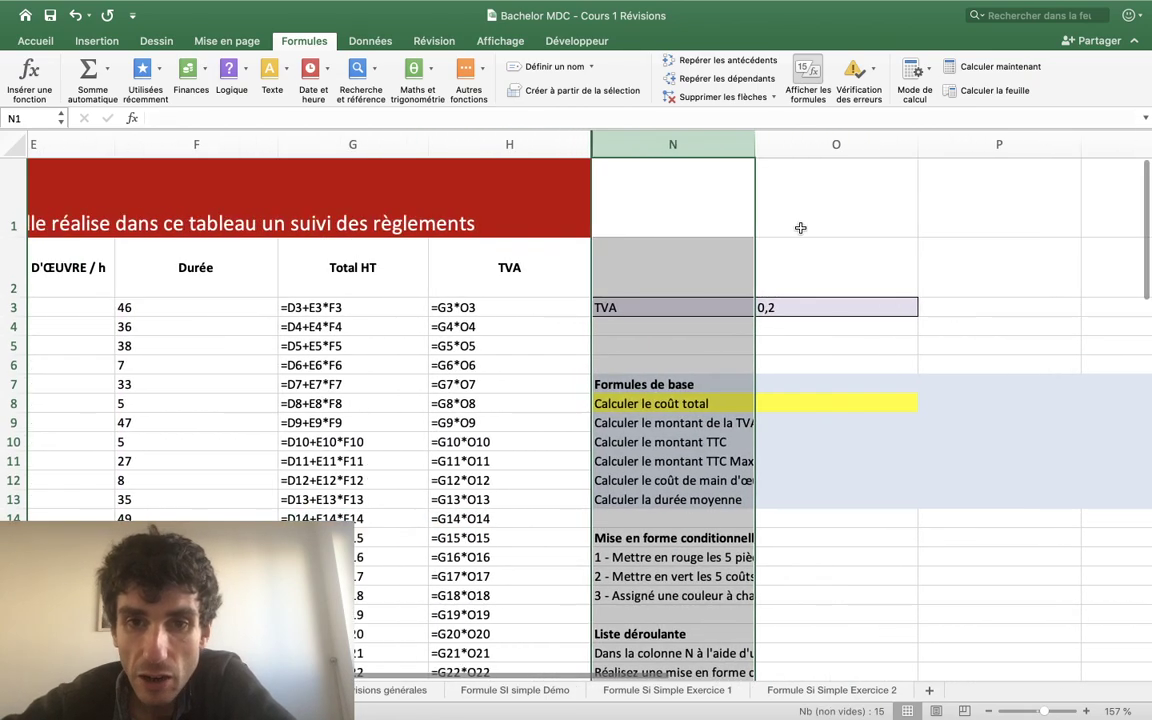
- Reveal the hidden Statut, Service, Sexe and OPERATEUR columns, M through J
left_click_drag(593, 147, 593, 147)
double_click(593, 147)
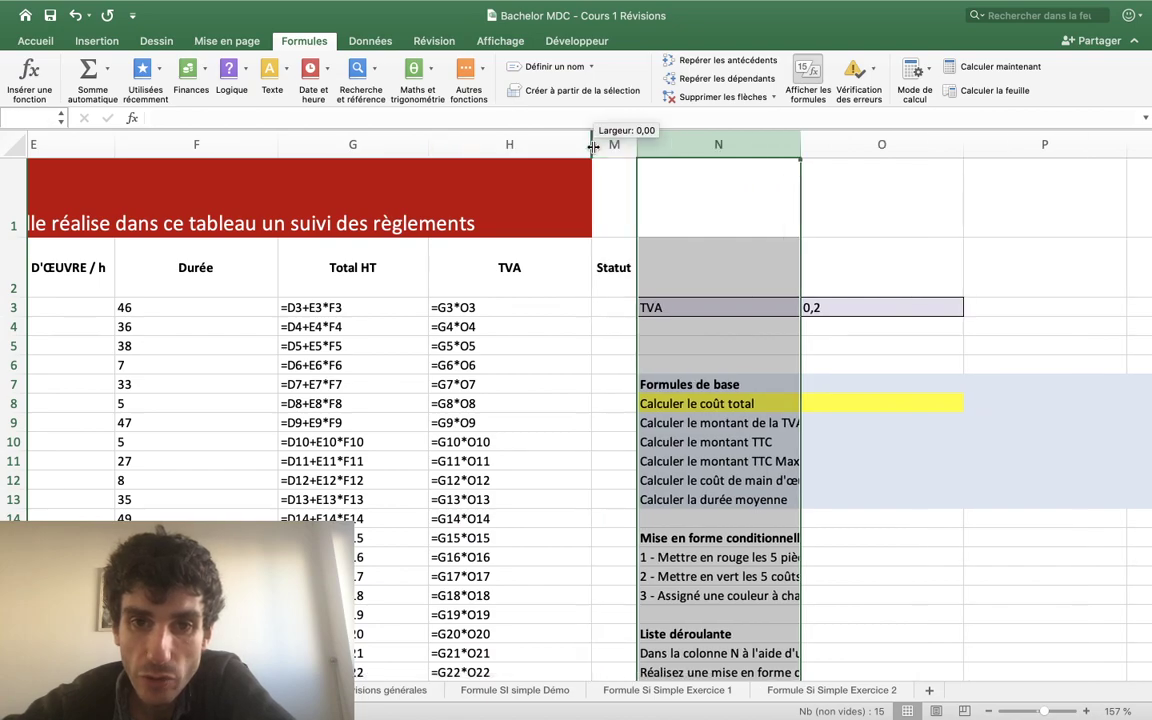
double_click(593, 147)
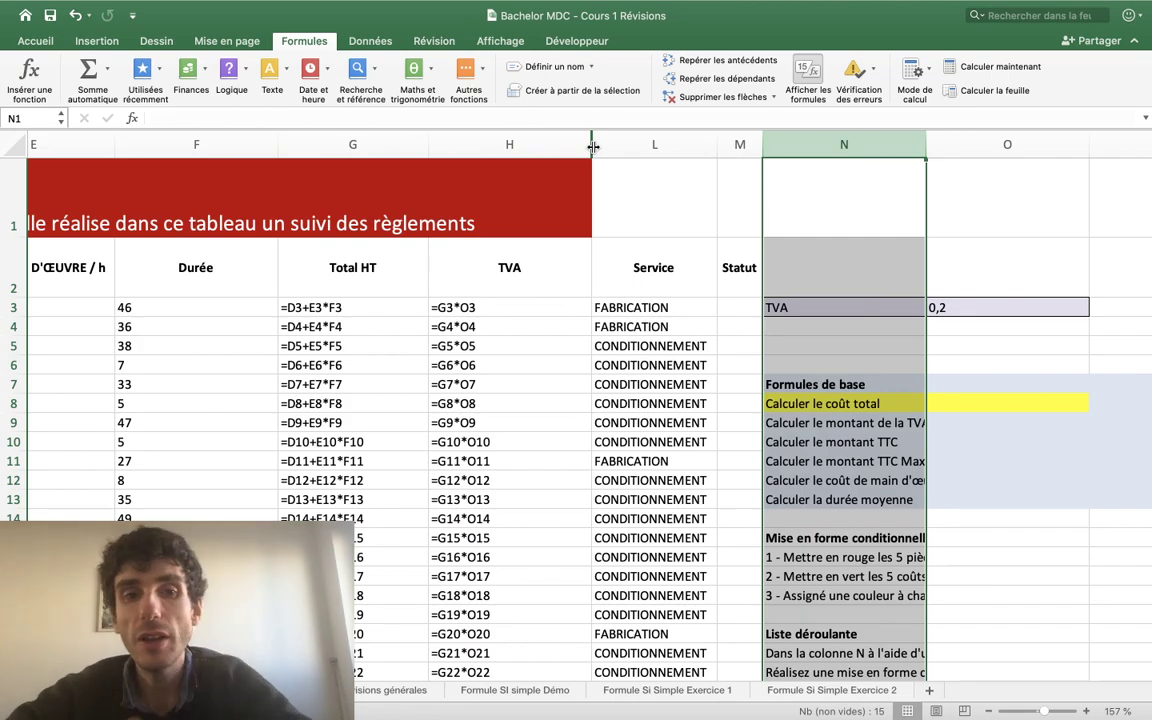
double_click(593, 147)
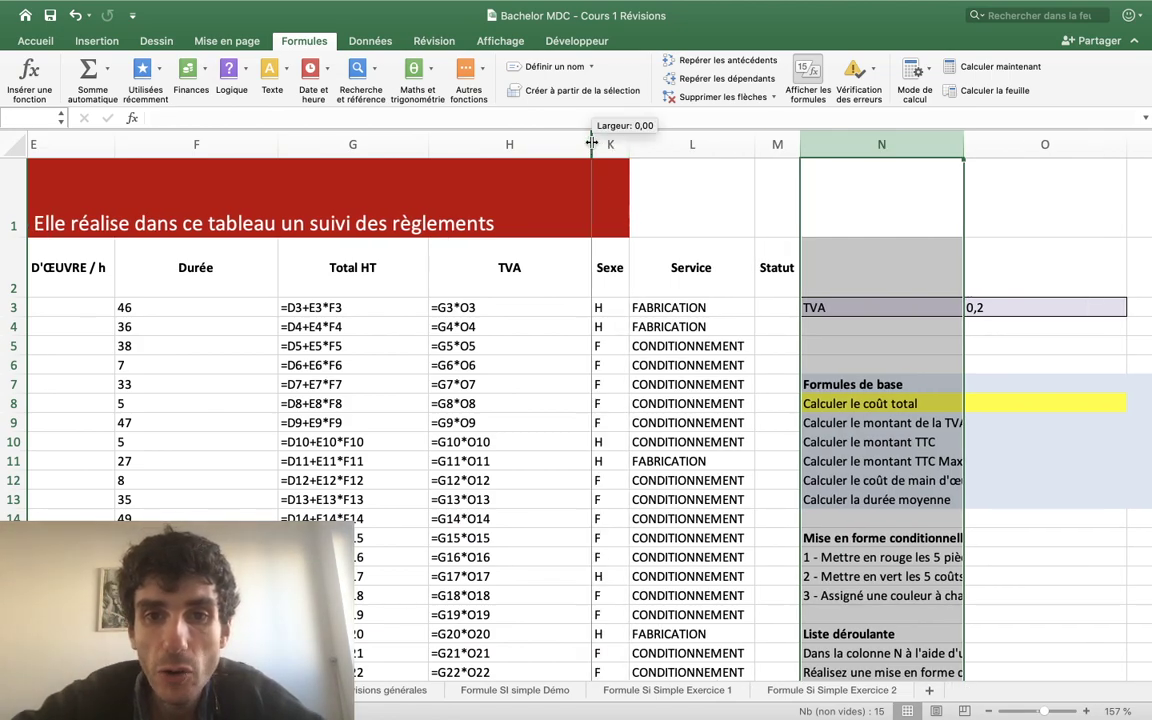
double_click(593, 143)
- Unhide the last hidden column, Total TTC, and select the merged title cell
right_click(592, 143)
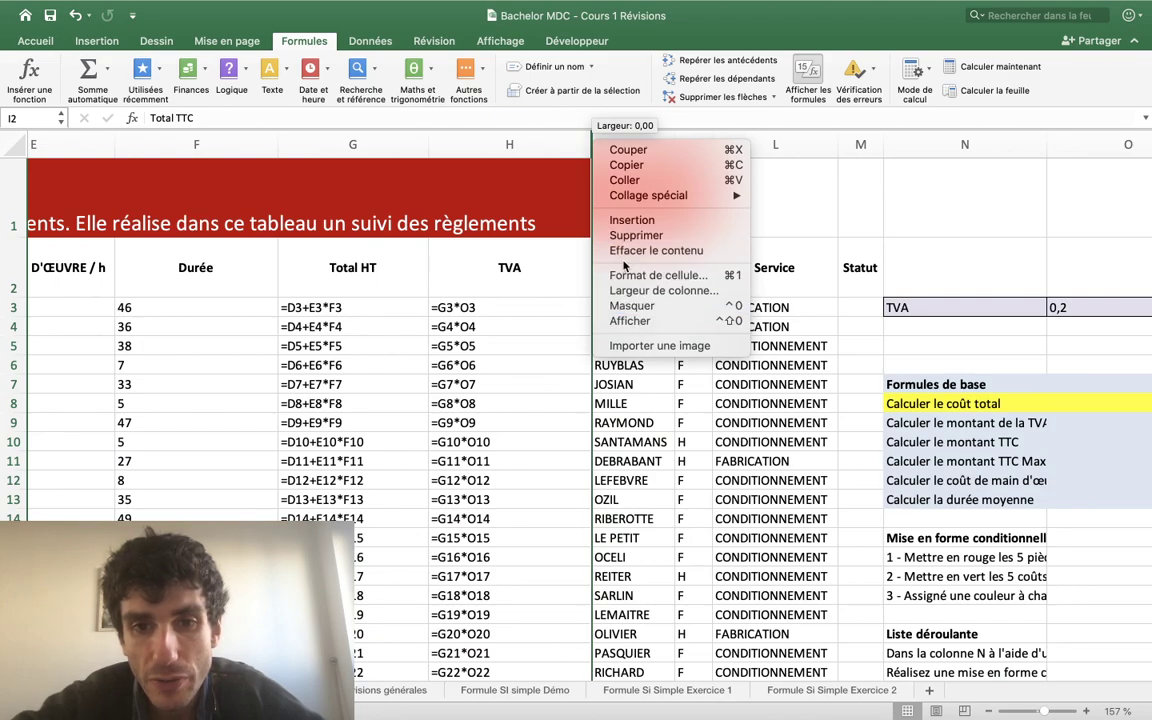
left_click(630, 321)
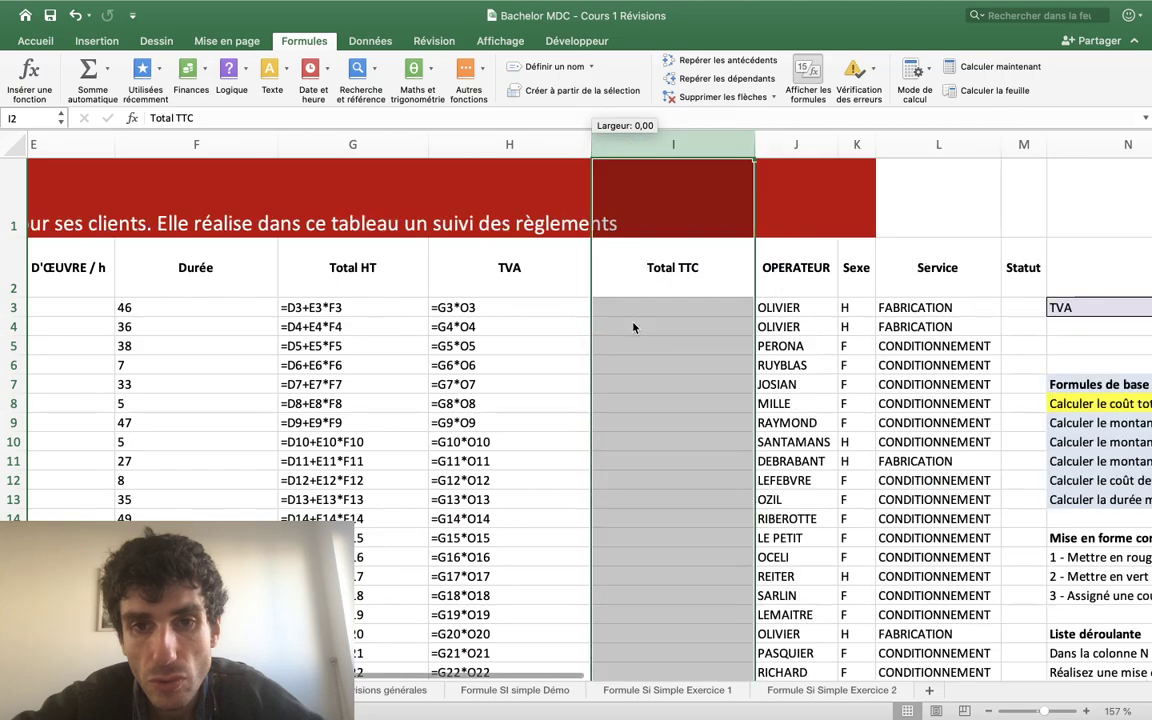
left_click(624, 172)
scroll(673, 237, "right", 2)
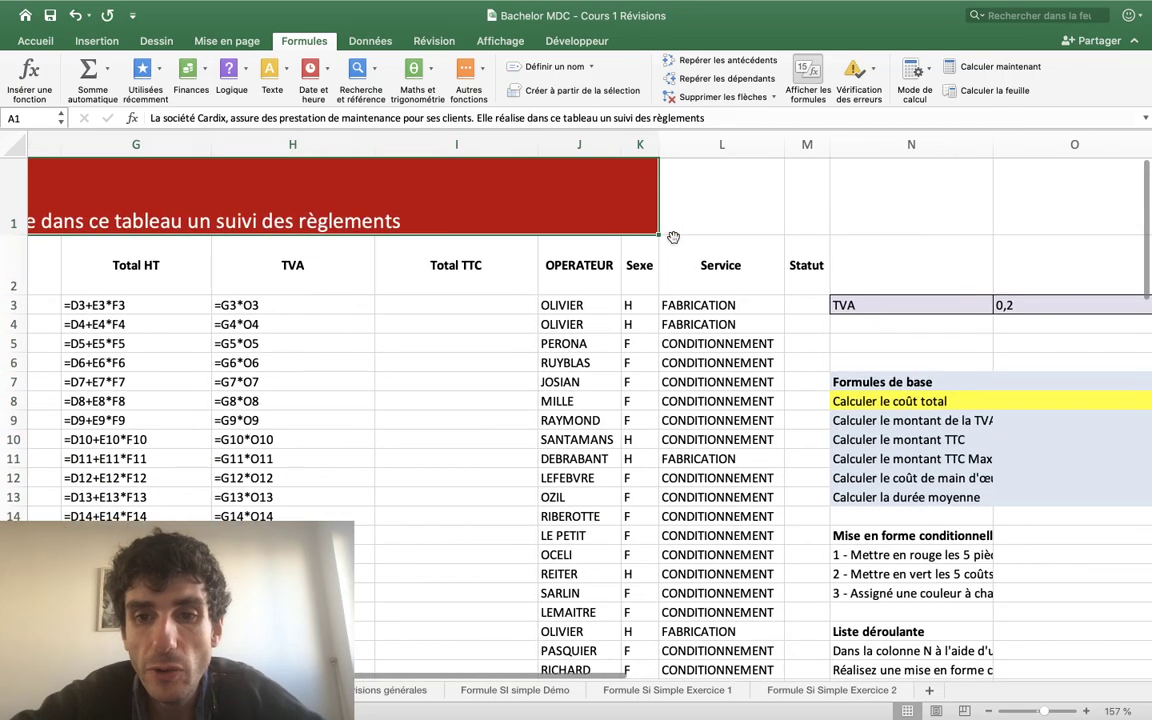
scroll(673, 237, "left", 3)
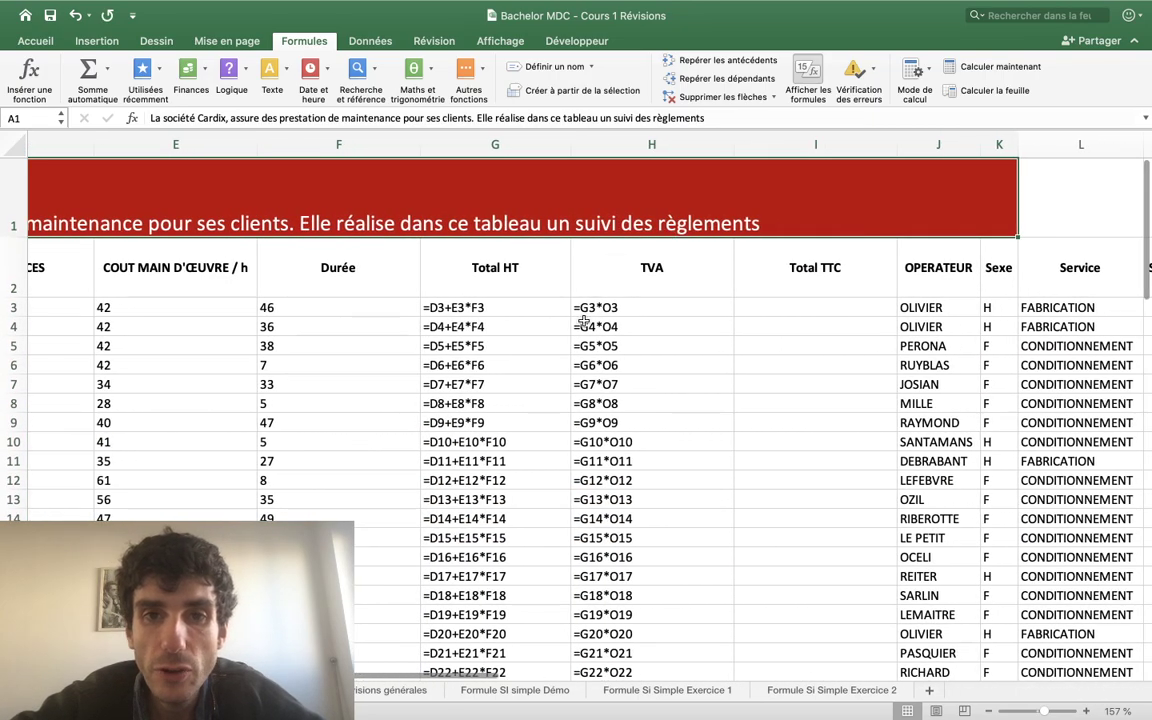
- Switch back to calculated values and widen the Statut column M
left_click(804, 76)
scroll(388, 263, "left", 5)
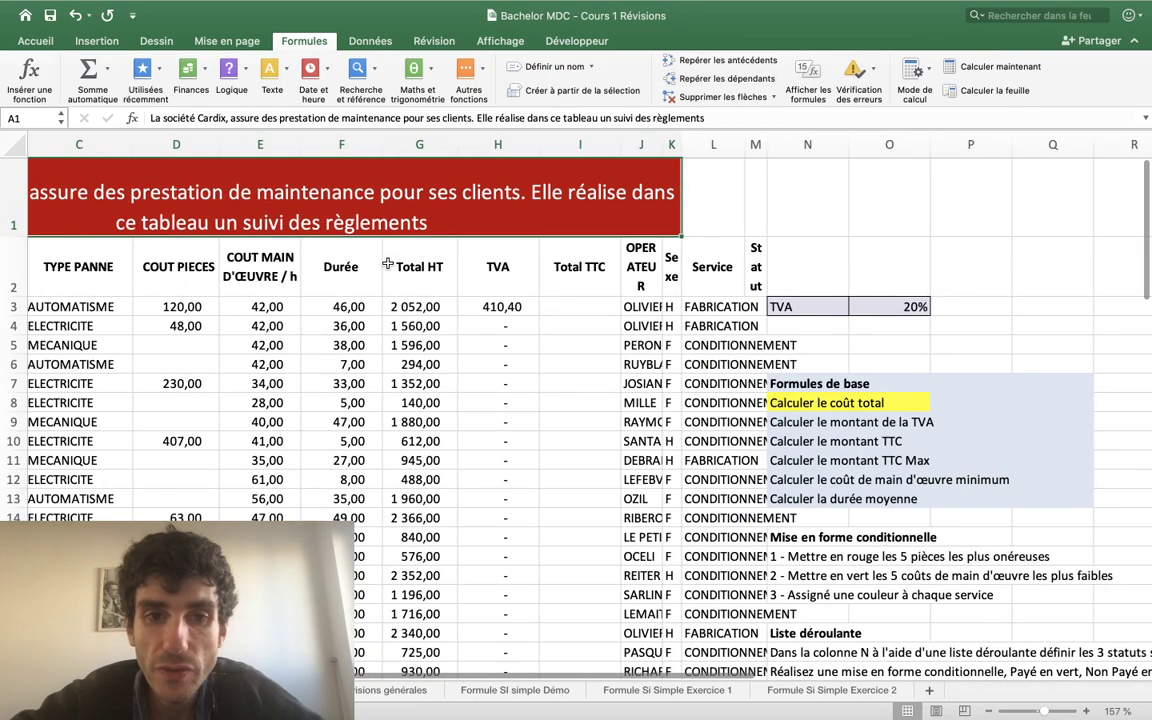
left_click_drag(757, 145, 900, 145)
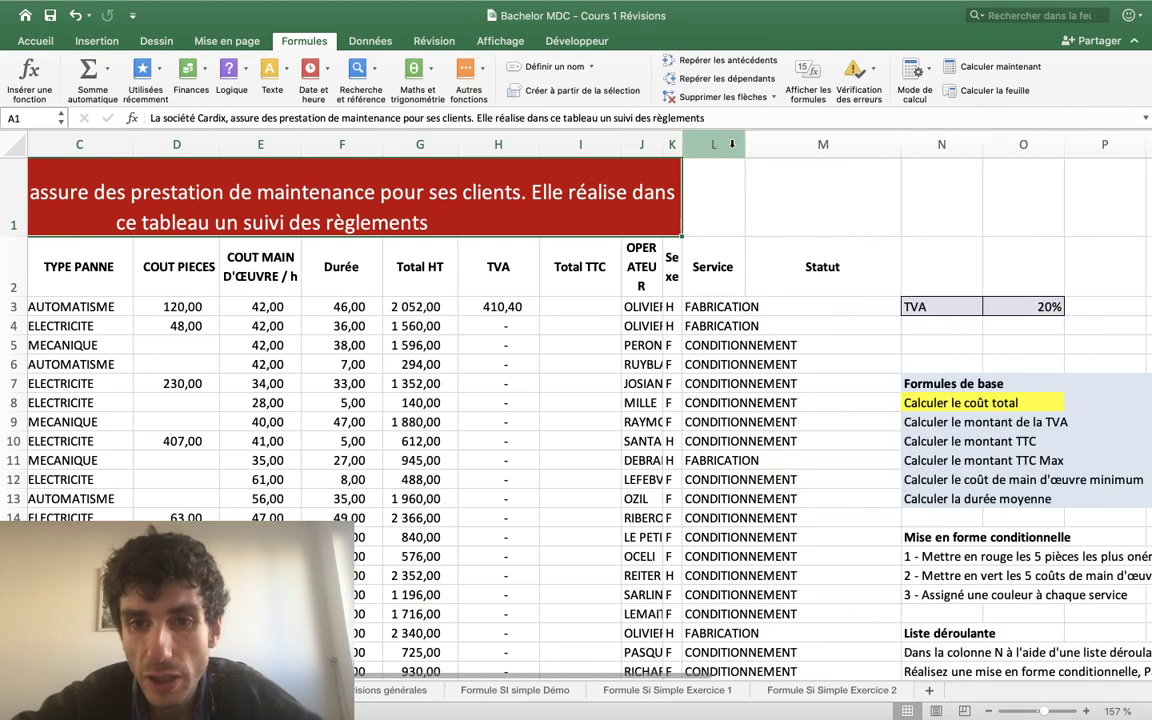
- Auto-fit column L to CONDITIONNEMENT and J to operator names, and widen K for Sexe
double_click(745, 145)
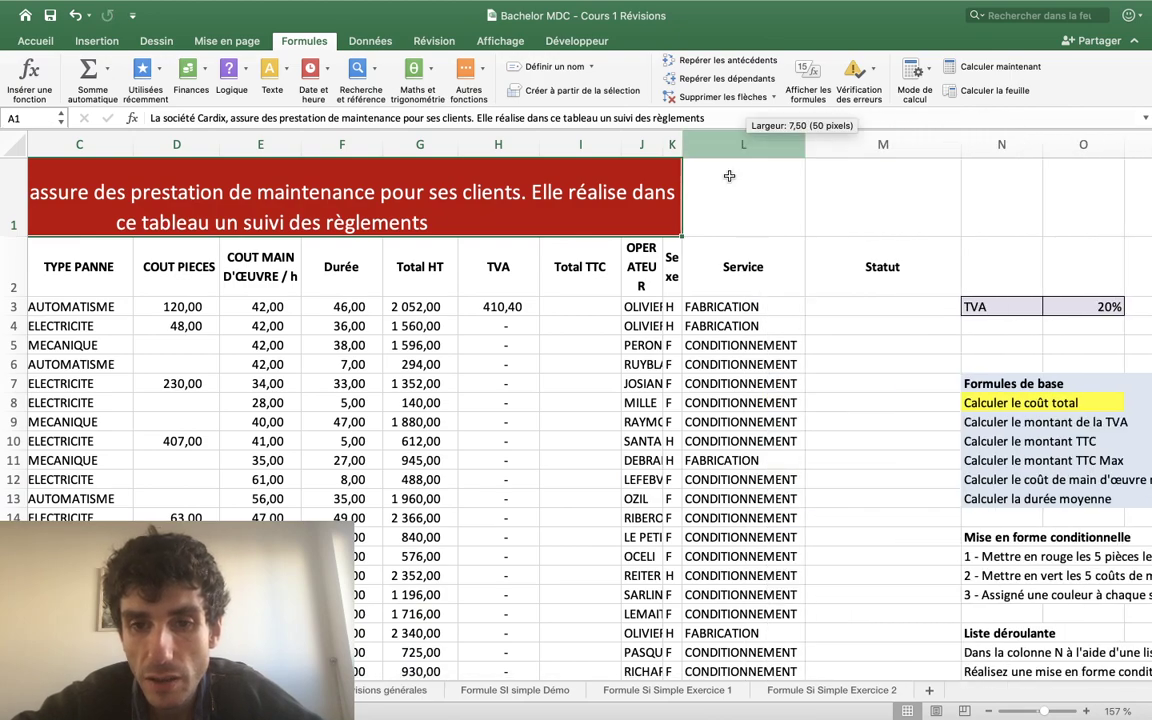
double_click(660, 145)
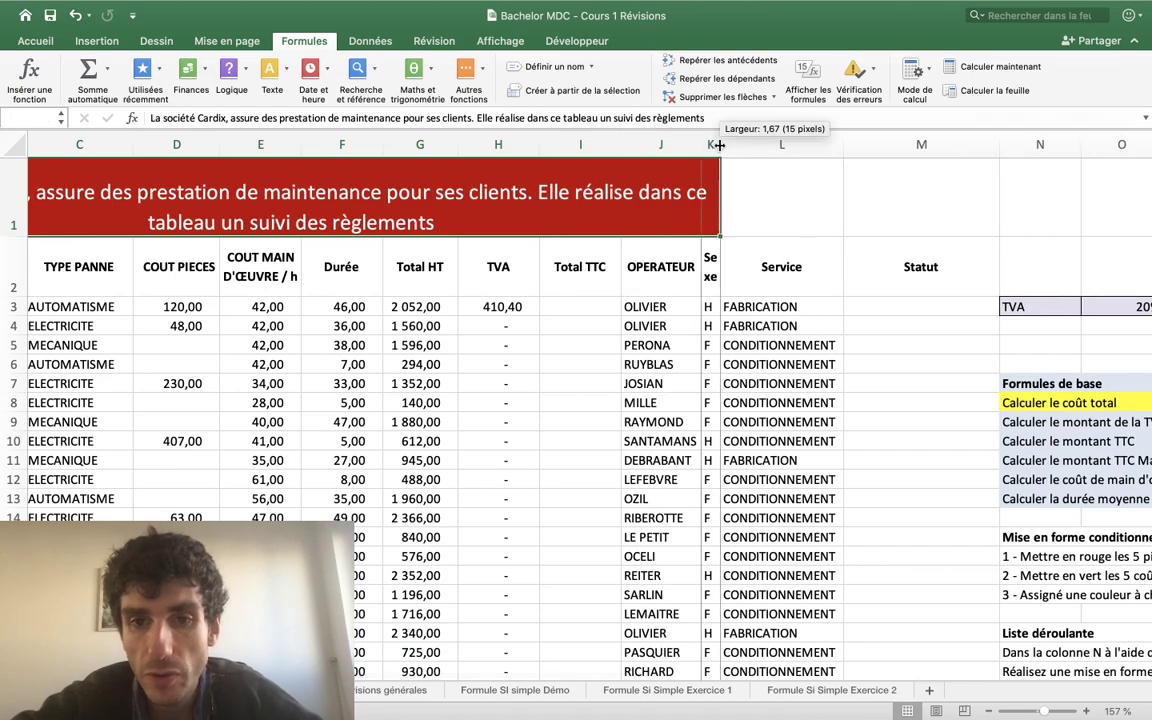
left_click_drag(719, 145, 755, 146)
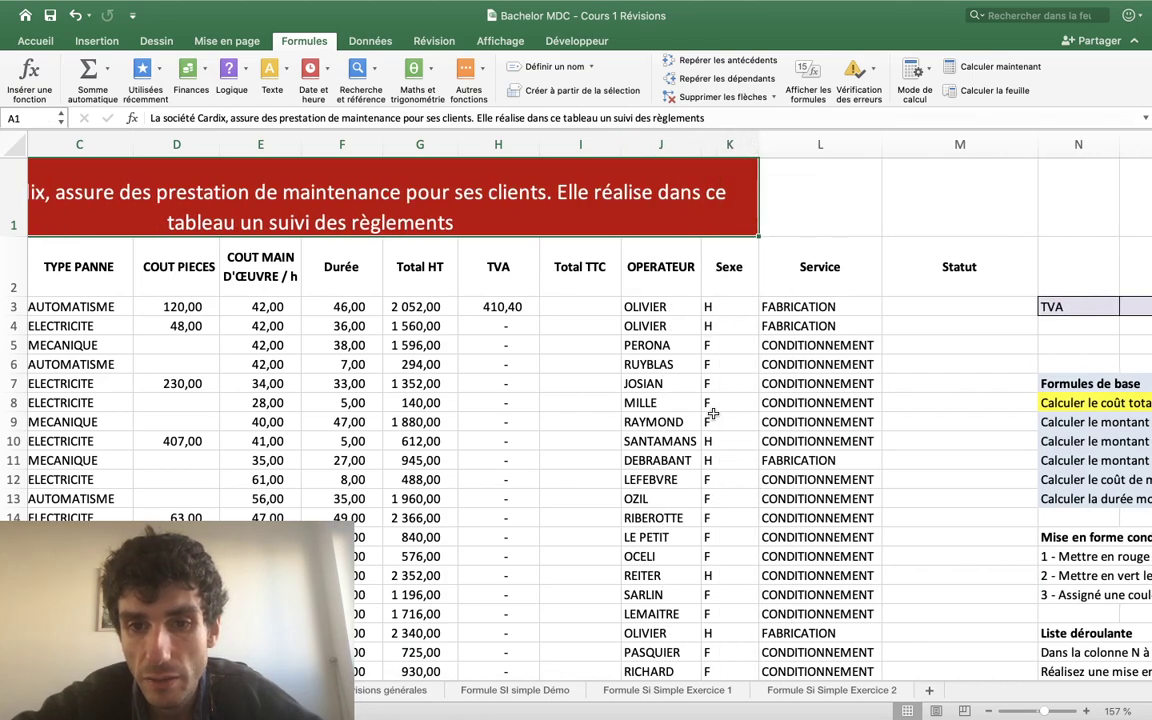
scroll(710, 405, "down", 5)
scroll(705, 390, "up", 5)
scroll(700, 380, "left", 2)
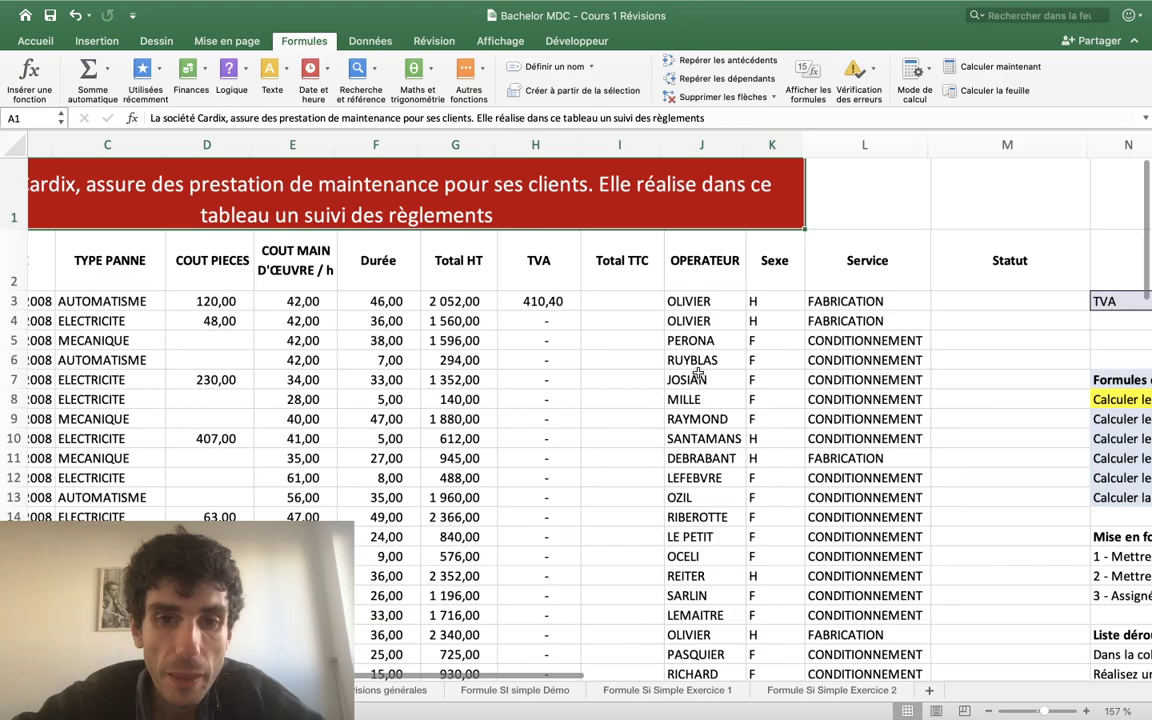
scroll(698, 374, "up", 2)
scroll(604, 284, "up", 2)
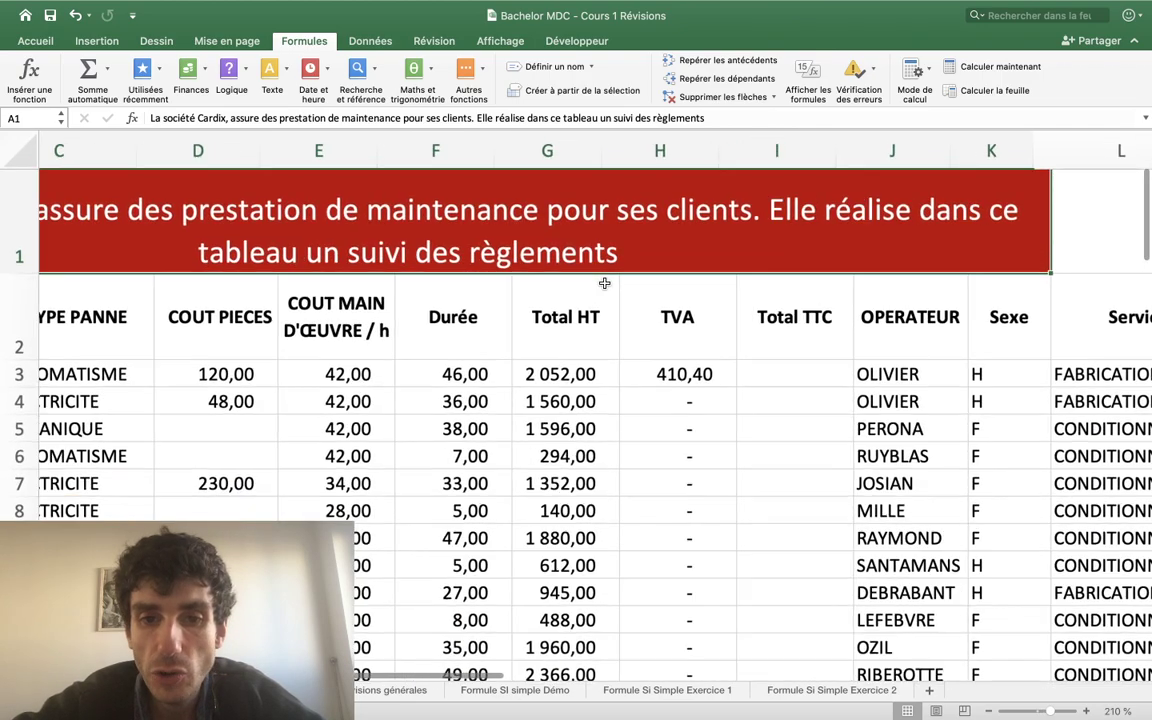
scroll(651, 358, "up", 1)
left_click(706, 383)
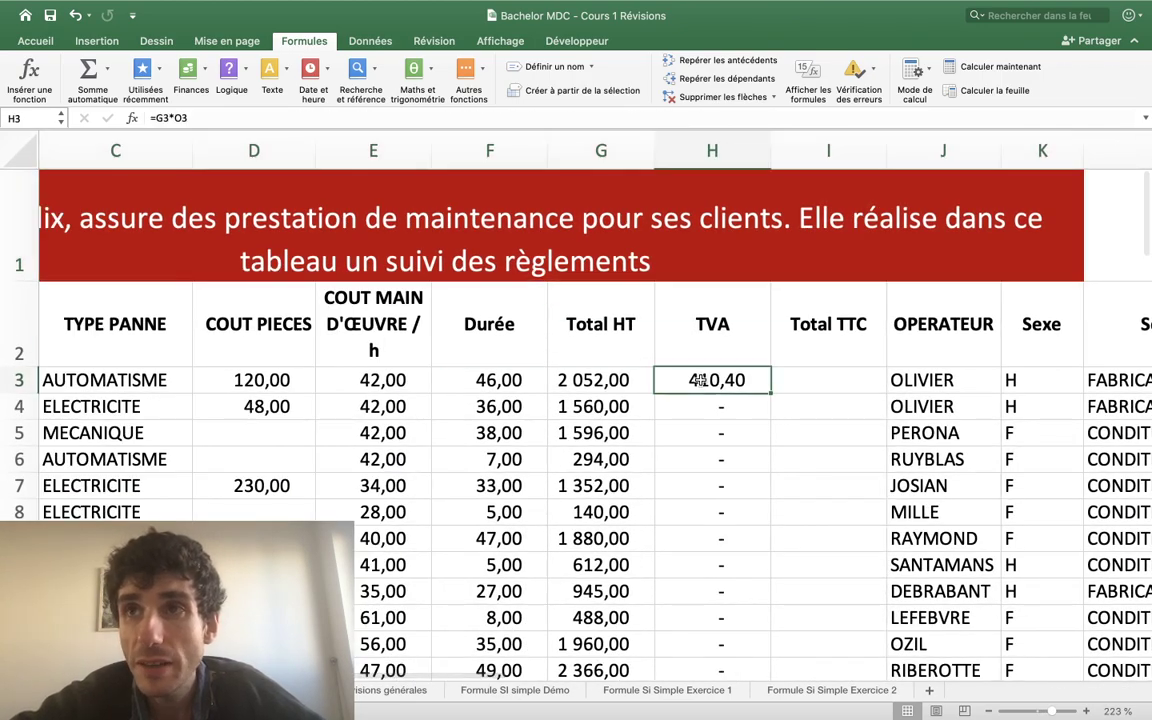
double_click(703, 381)
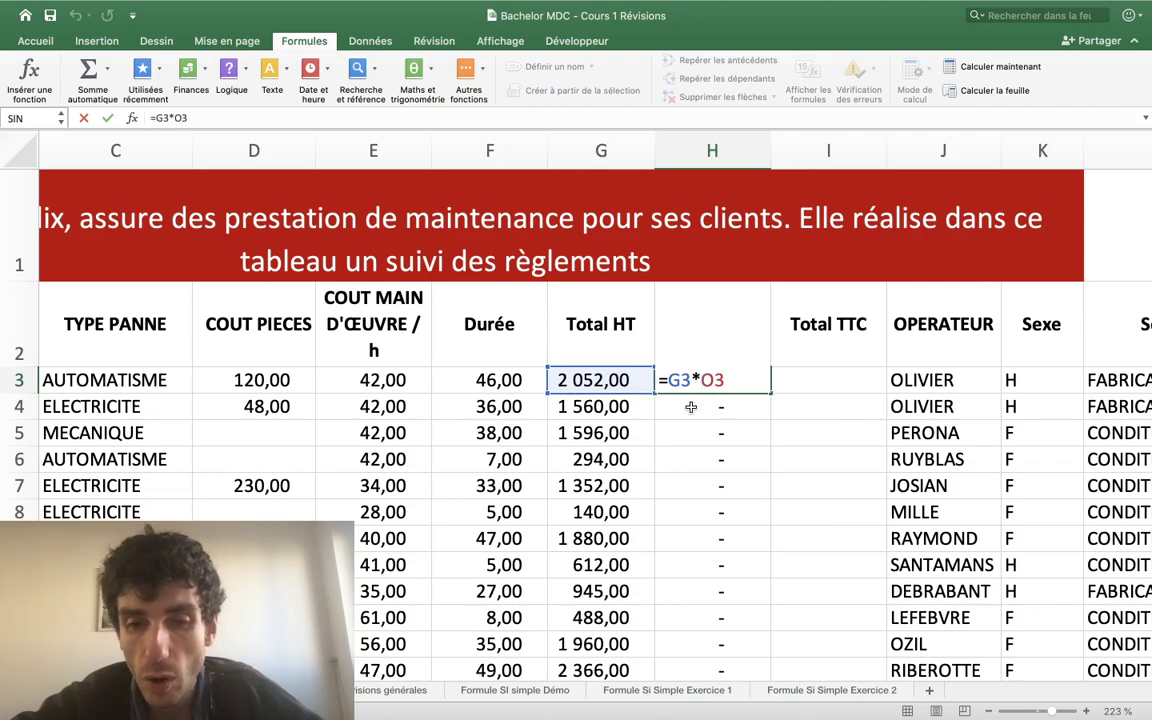
key("ctrl+Return")
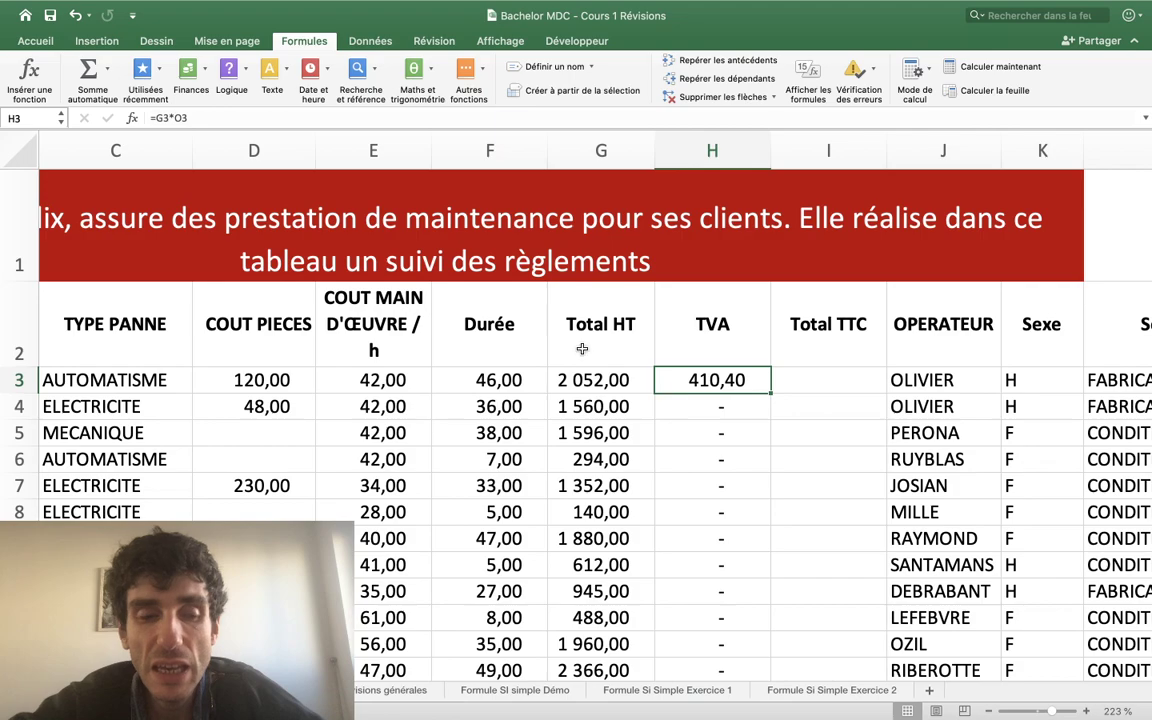
scroll(406, 236, "right", 5)
scroll(406, 236, "right", 5)
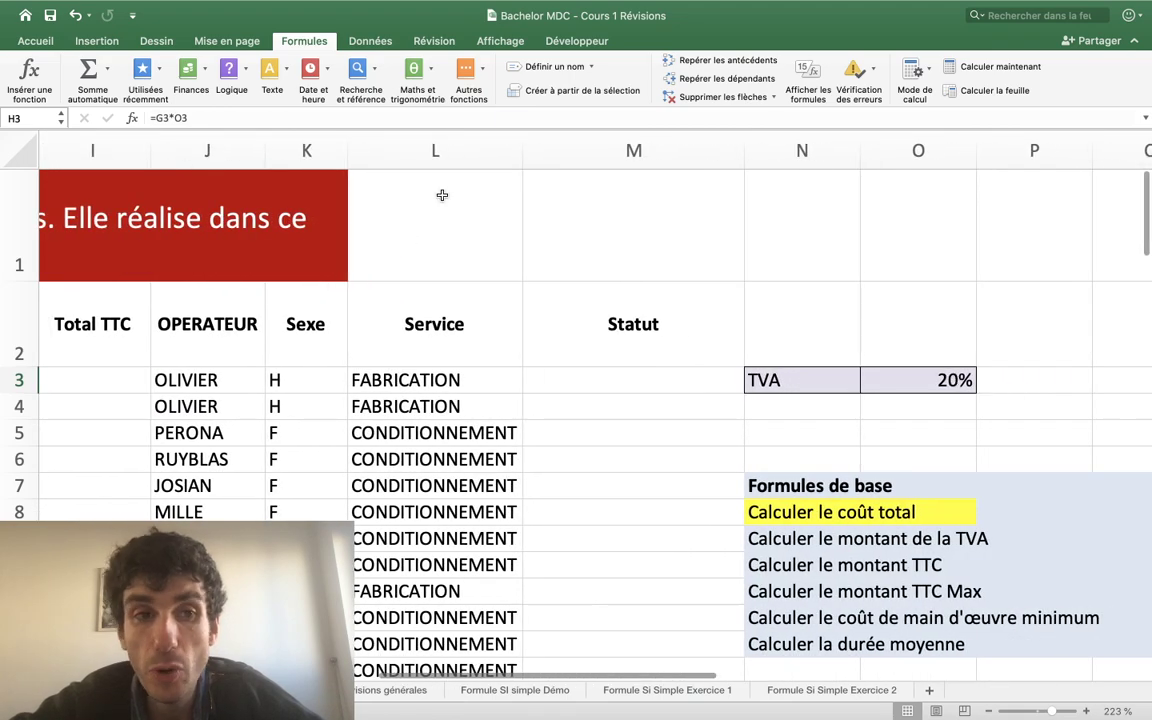
left_click(341, 116)
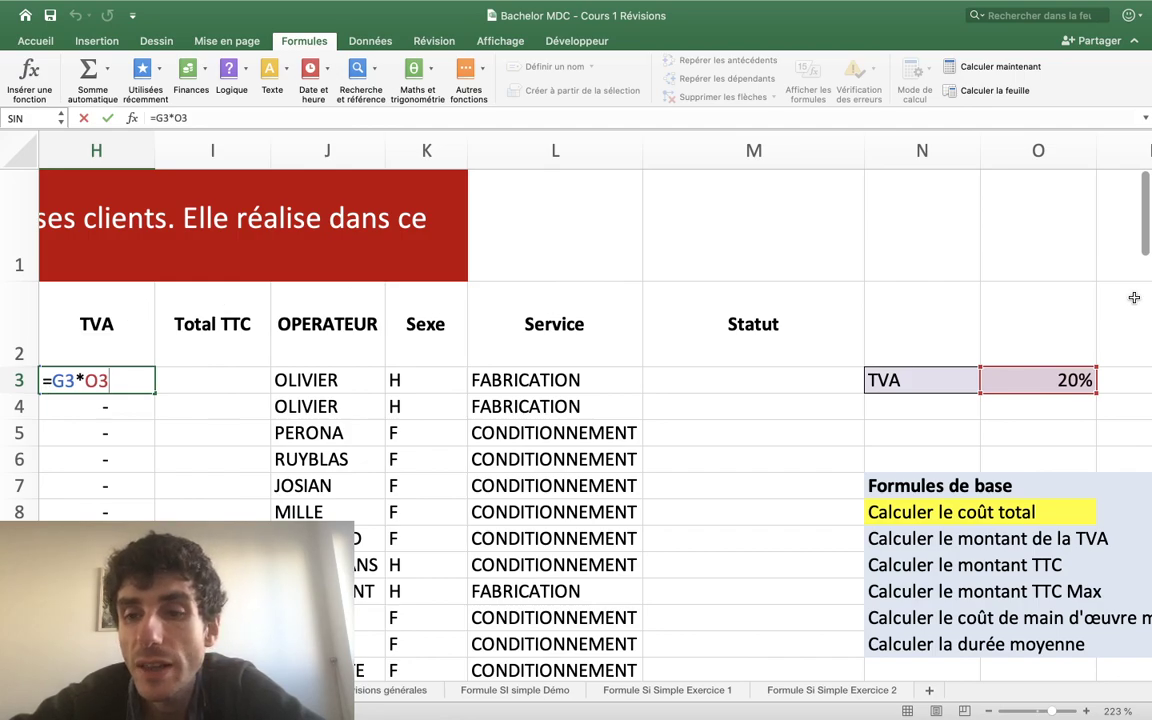
key("Return")
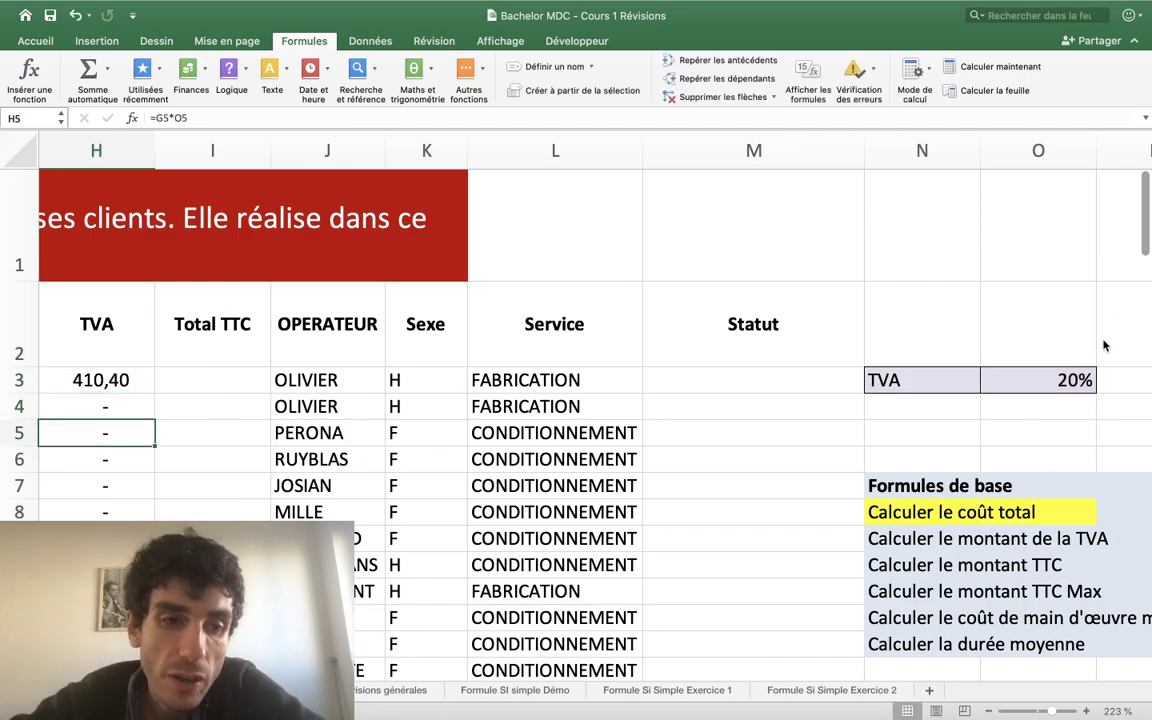
double_click(121, 407)
key("Return")
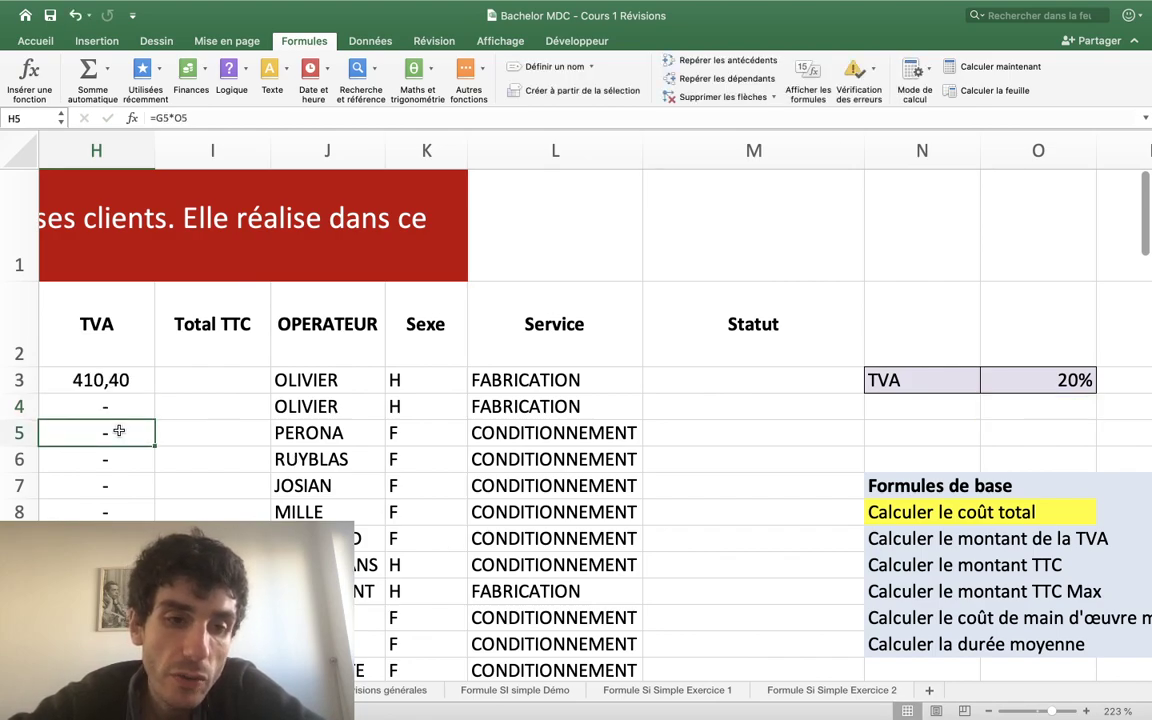
double_click(118, 432)
key("Return")
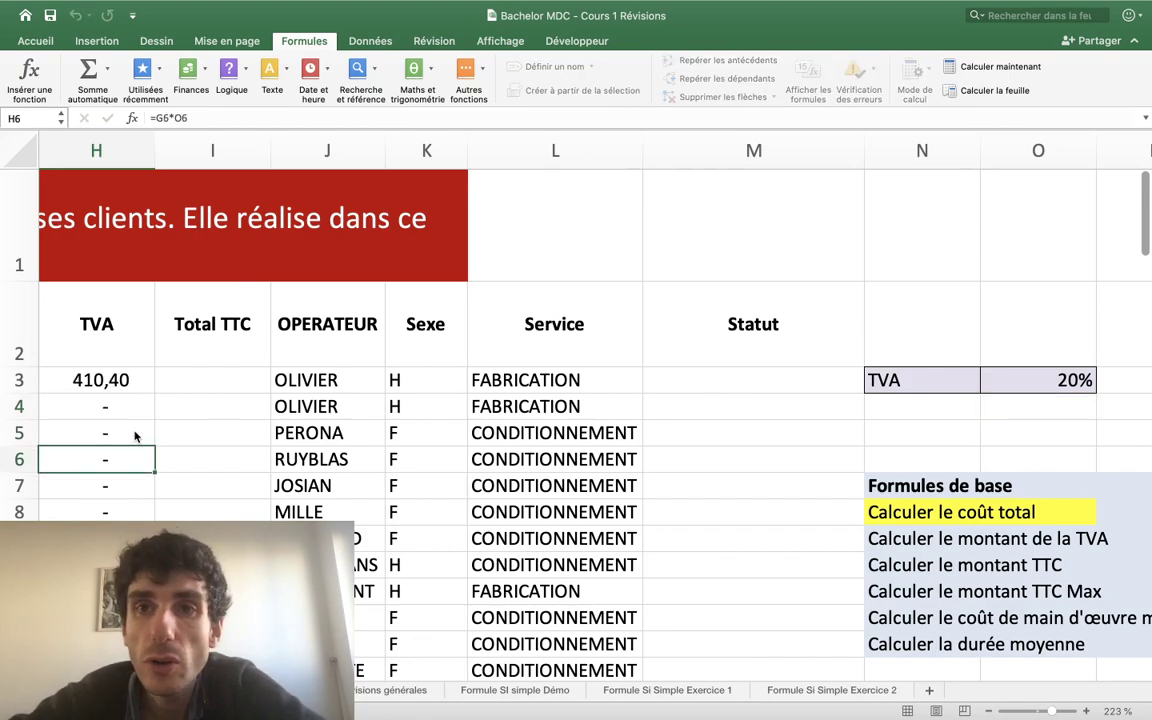
key("Up")
key("Up")
key("Up")
key("Down")
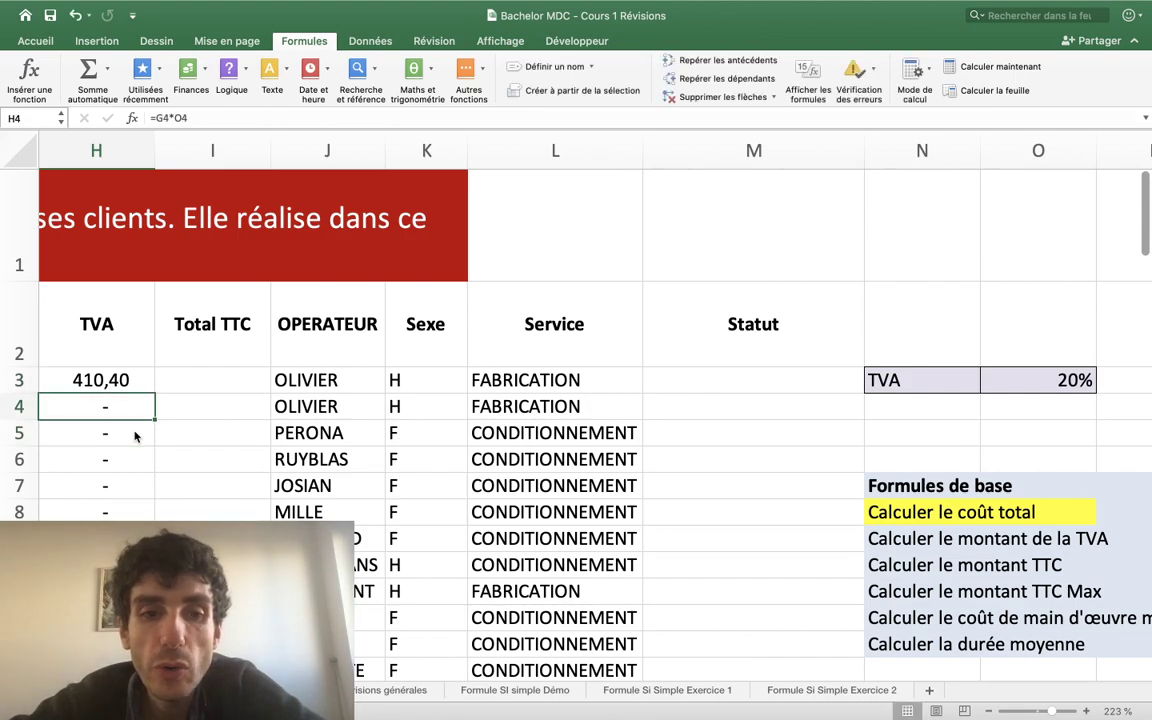
key("Down")
key("Down")
key("Down")
key("Up")
key("Up")
key("Up")
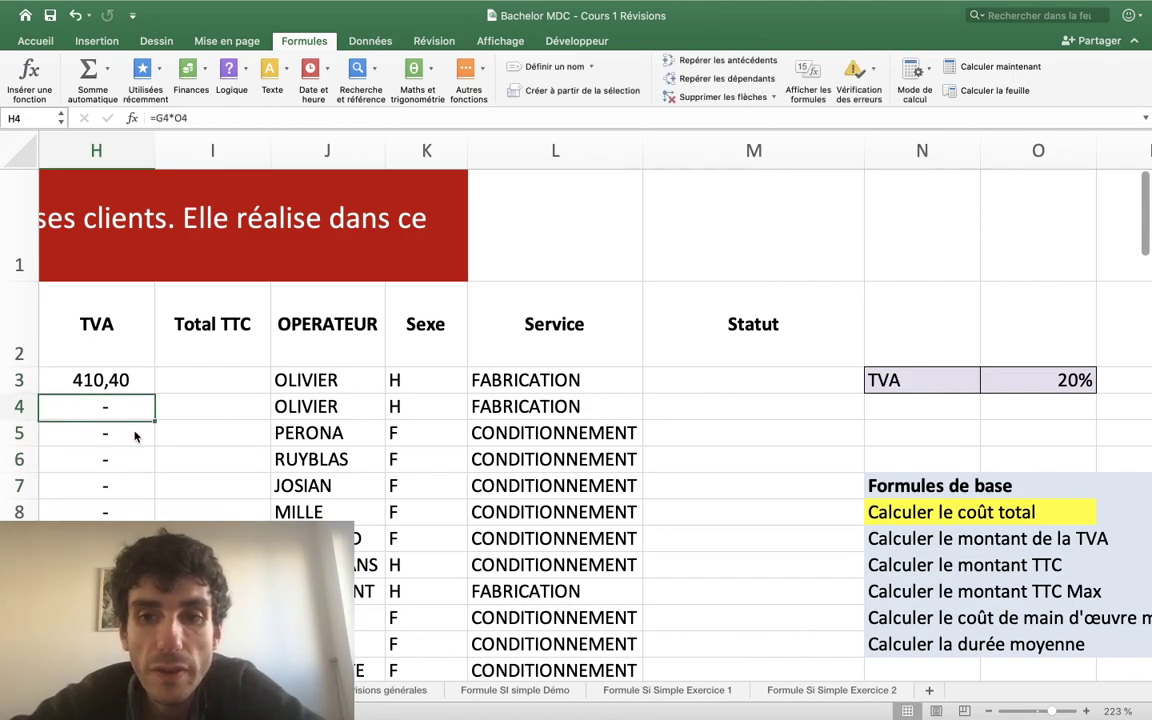
key("Up")
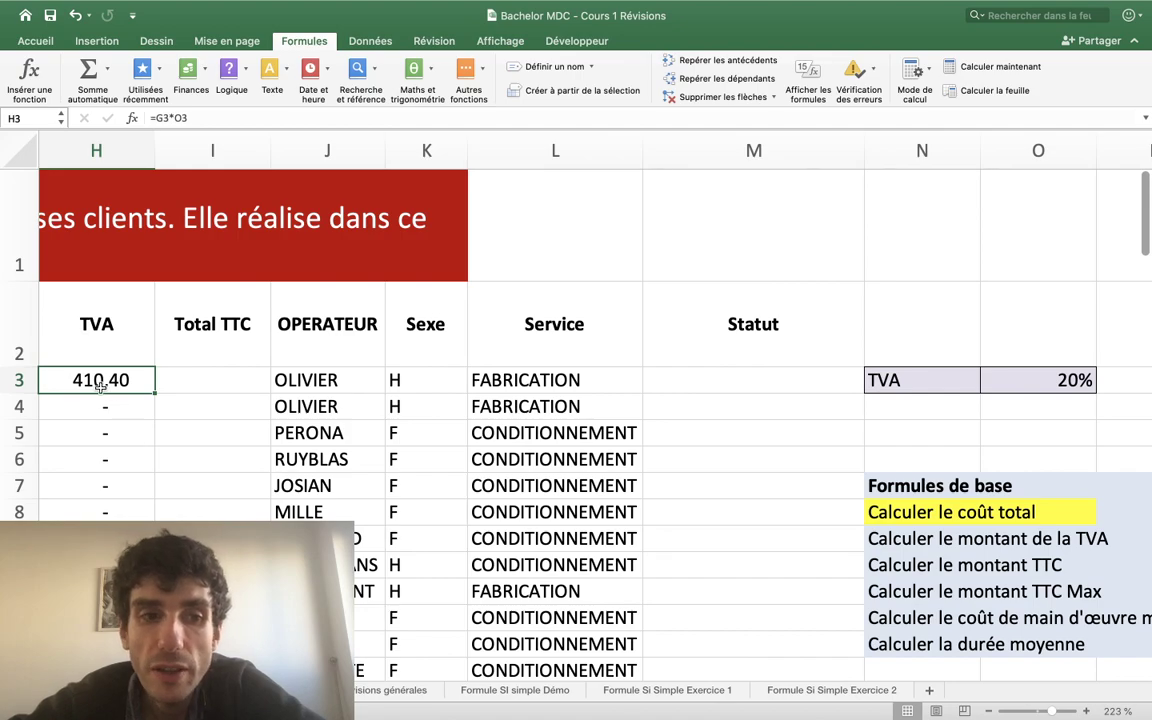
- Change H3's formula to =G3*O$3 so the rate's row stays fixed, still showing 410,40
double_click(100, 385)
type("$")
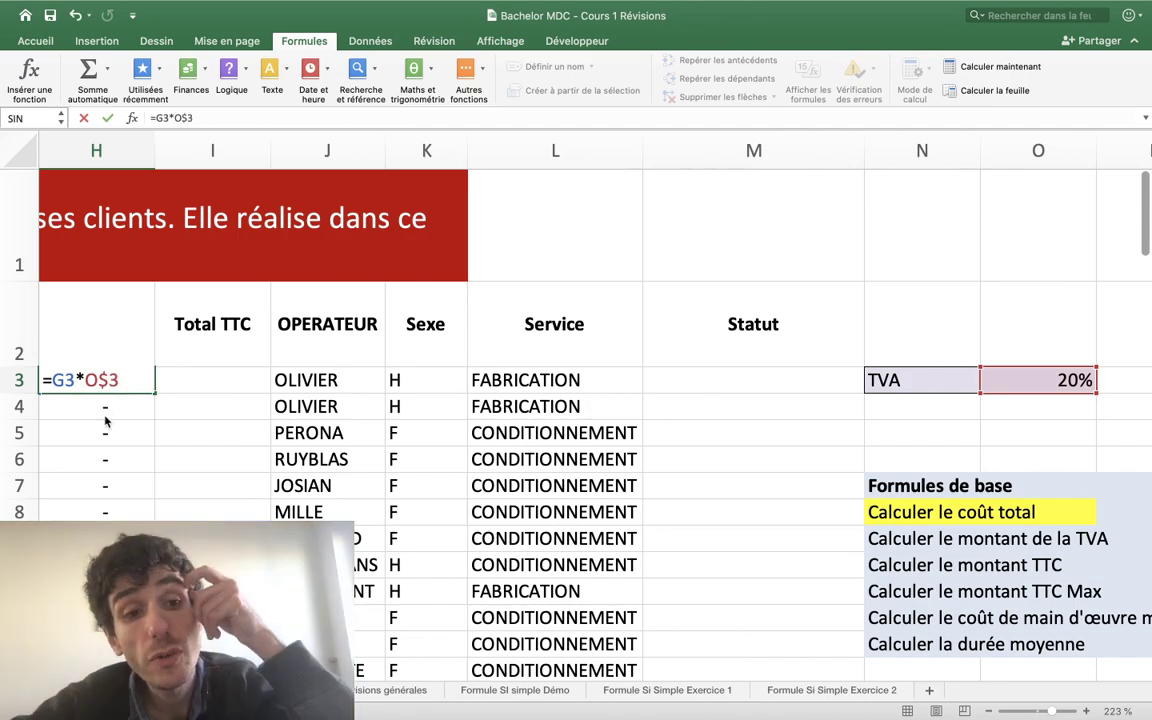
key("Return")
key("Up")
key("Up")
left_click(125, 385)
double_click(117, 378)
key("Left")
type("$")
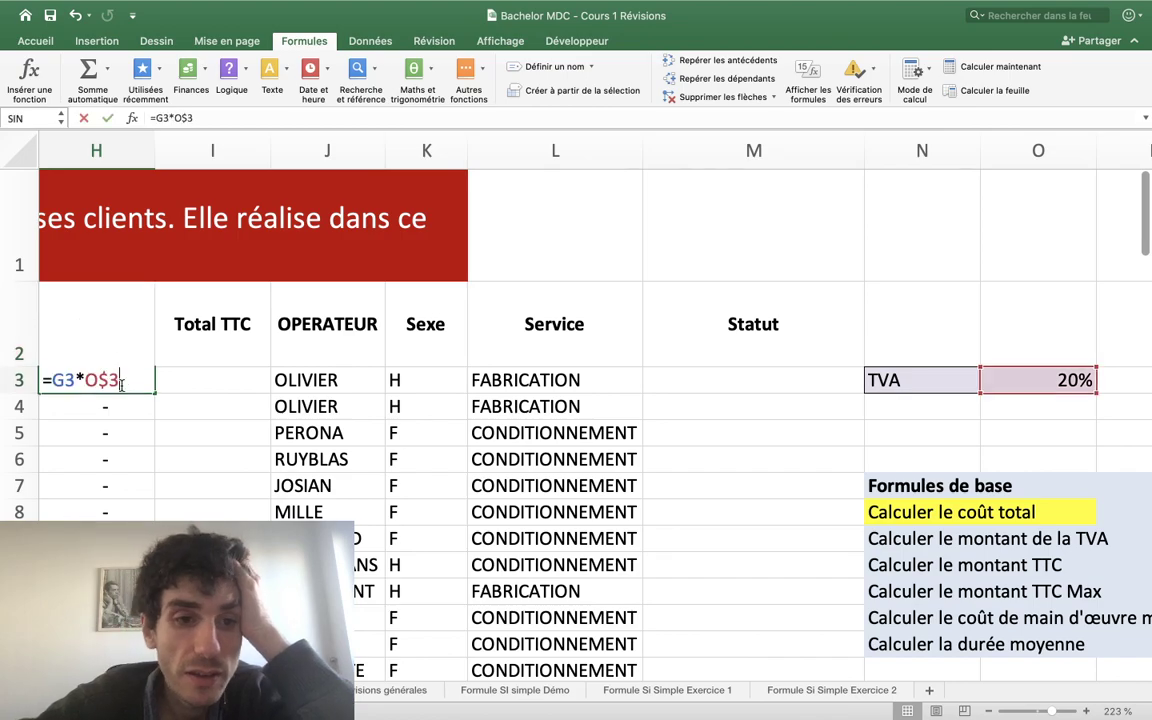
left_click(212, 402)
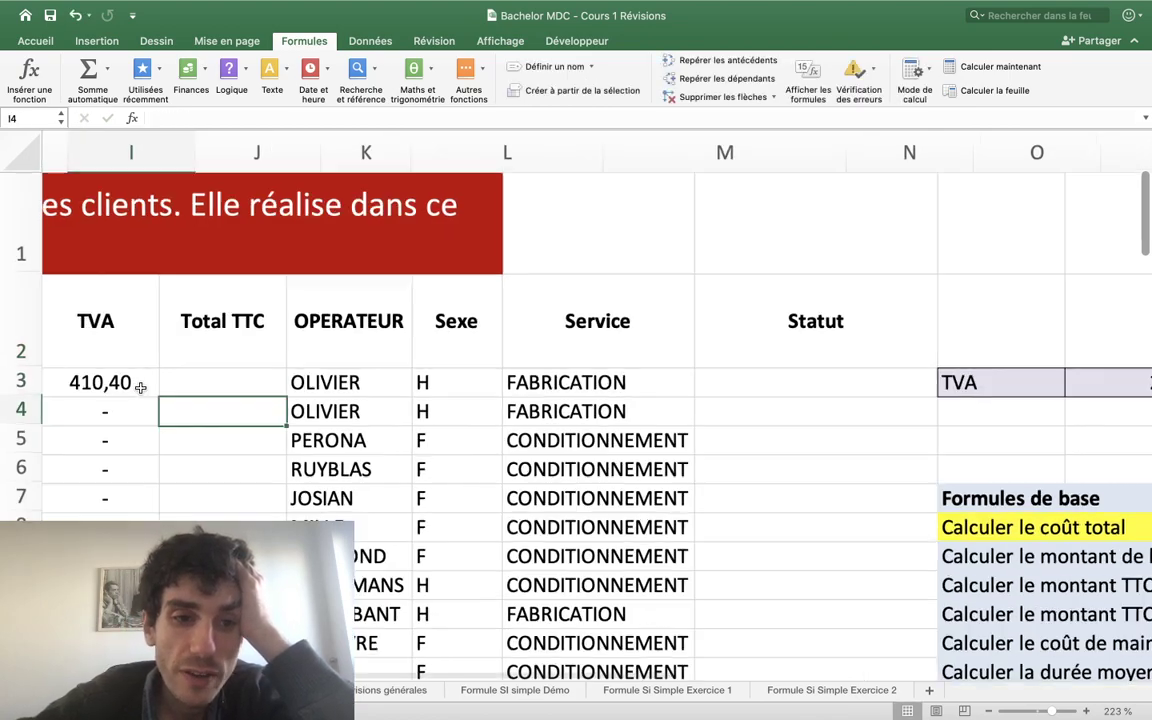
scroll(150, 360, "up", 3)
- Inspect the $3 part of H3's =G3*O$3 formula, leaving it unchanged
left_click(1090, 310)
scroll(1090, 310, "up", 3)
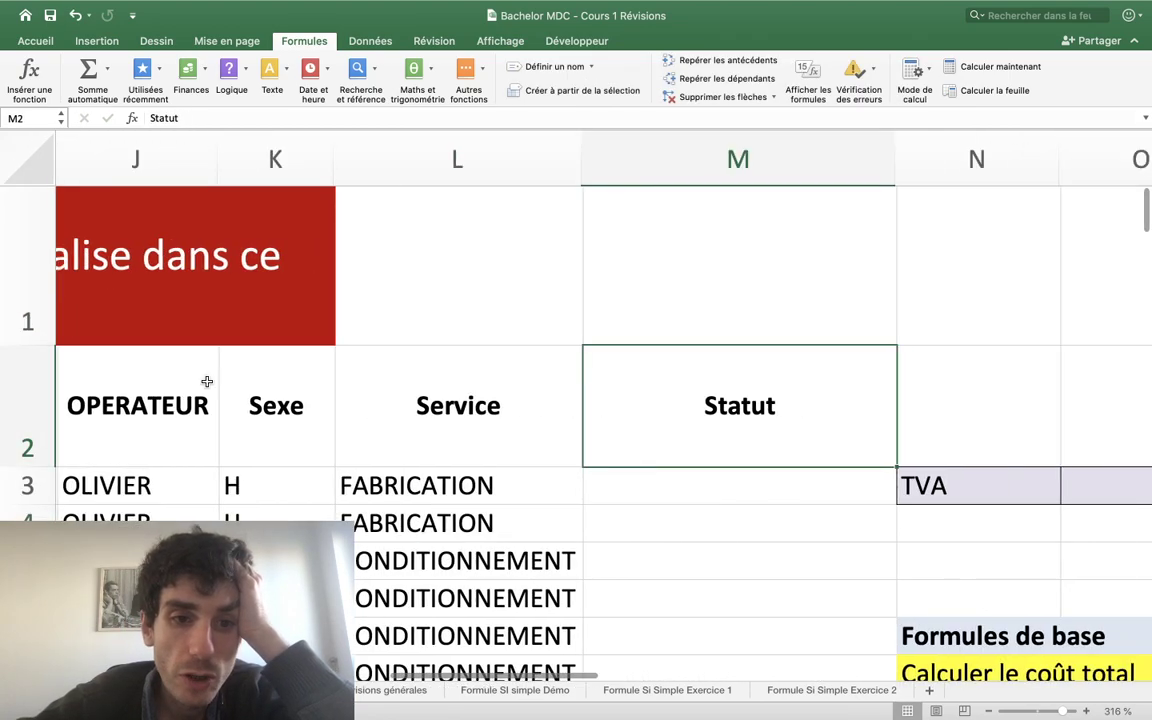
scroll(579, 475, "left", 3)
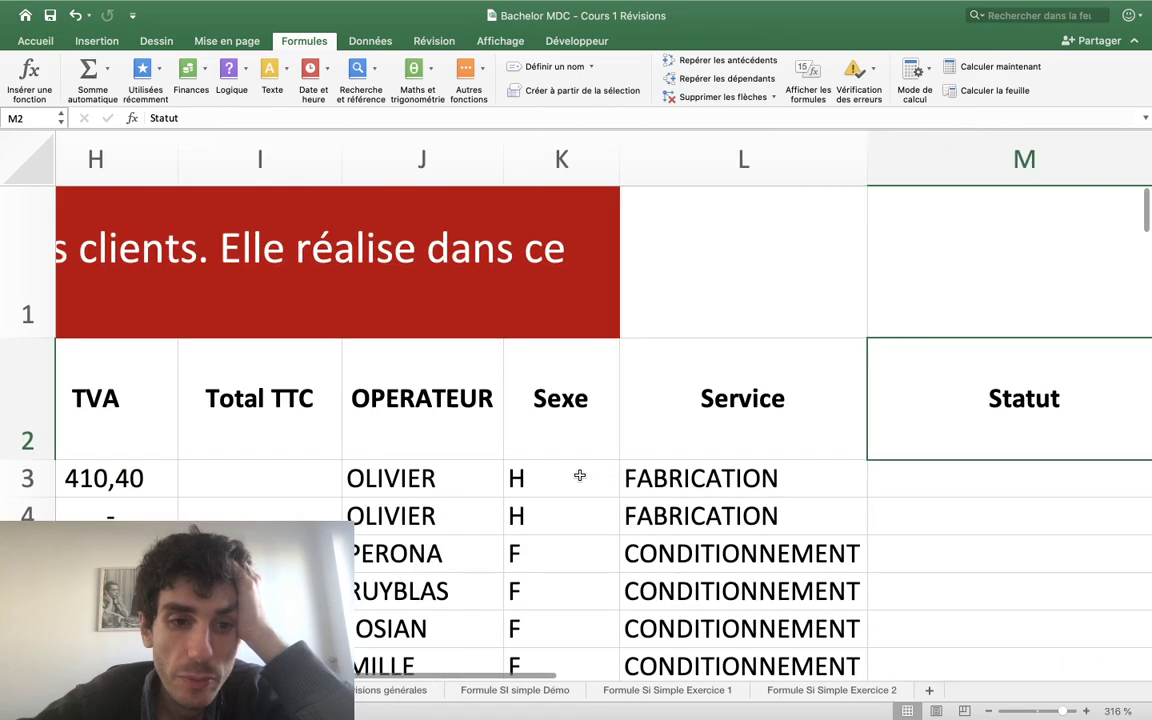
scroll(437, 478, "left", 3)
double_click(375, 480)
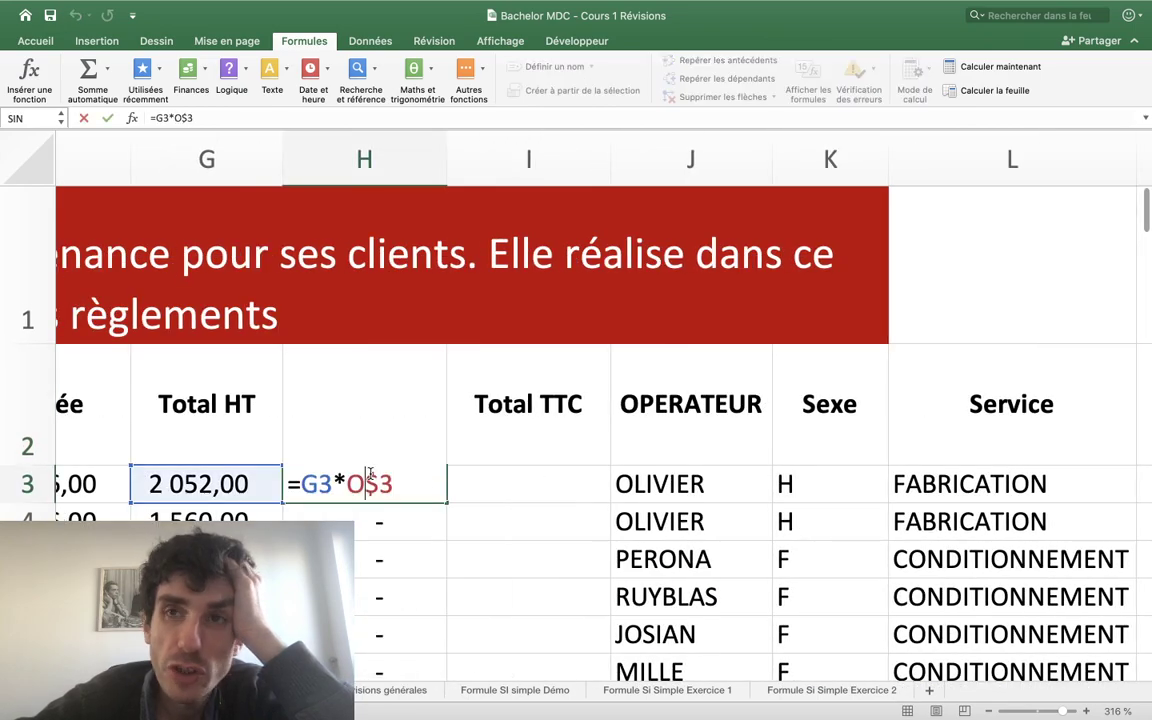
left_click_drag(366, 478, 388, 478)
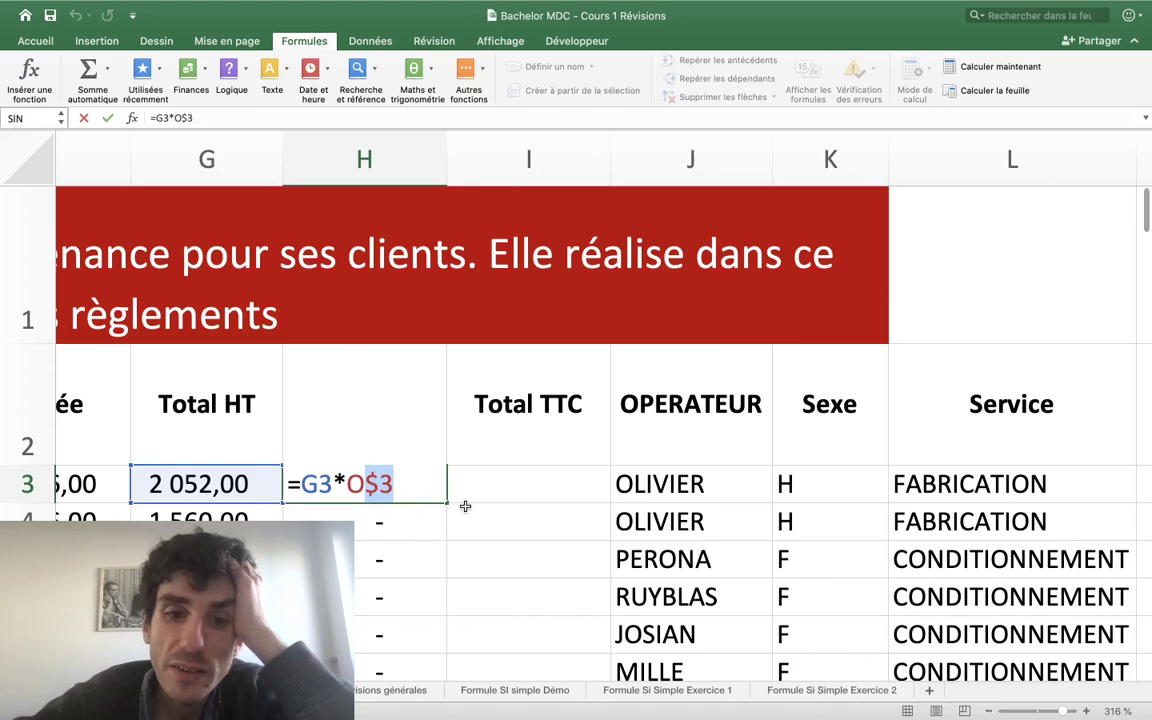
key("Escape")
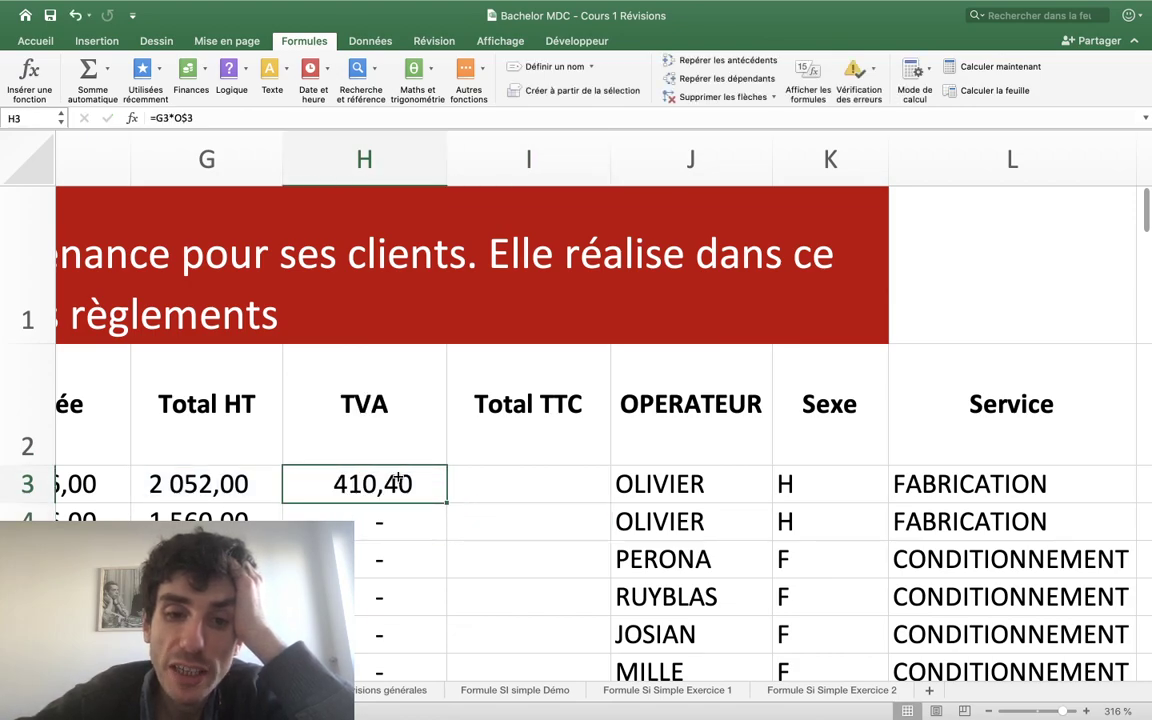
- Copy =G3*O$3 down into H4 and verify it keeps the O$3 rate, showing 312,00
left_click_drag(446, 502, 447, 524)
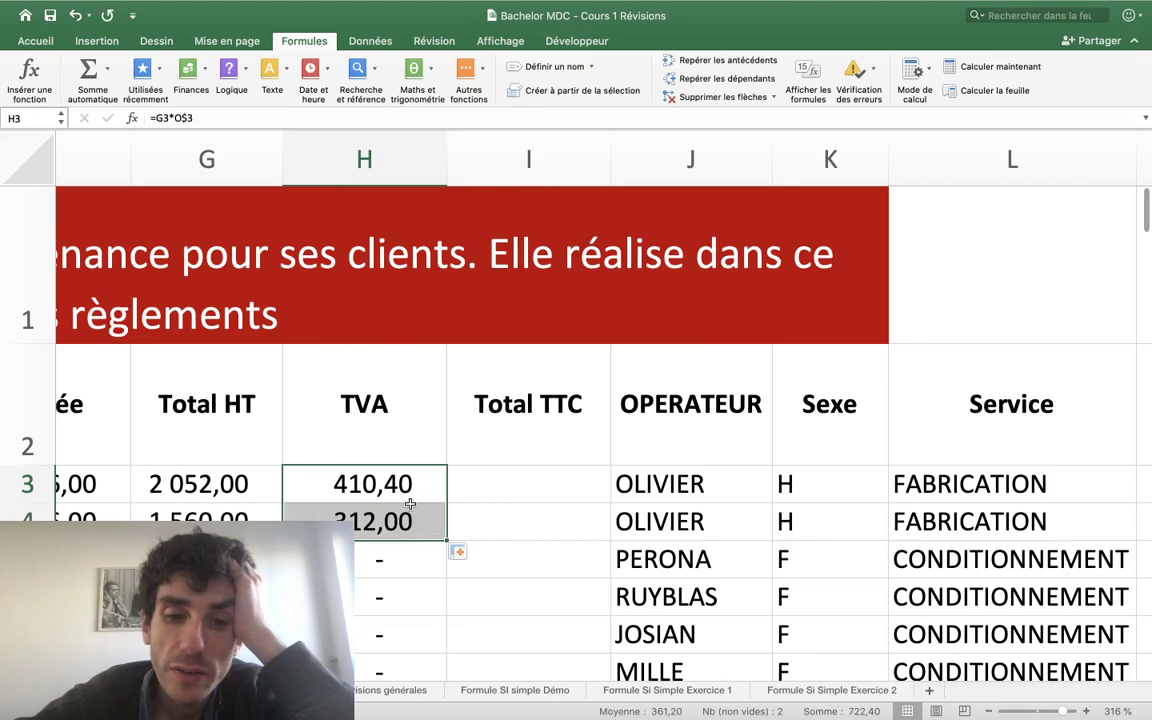
double_click(358, 471)
left_click_drag(371, 478, 403, 482)
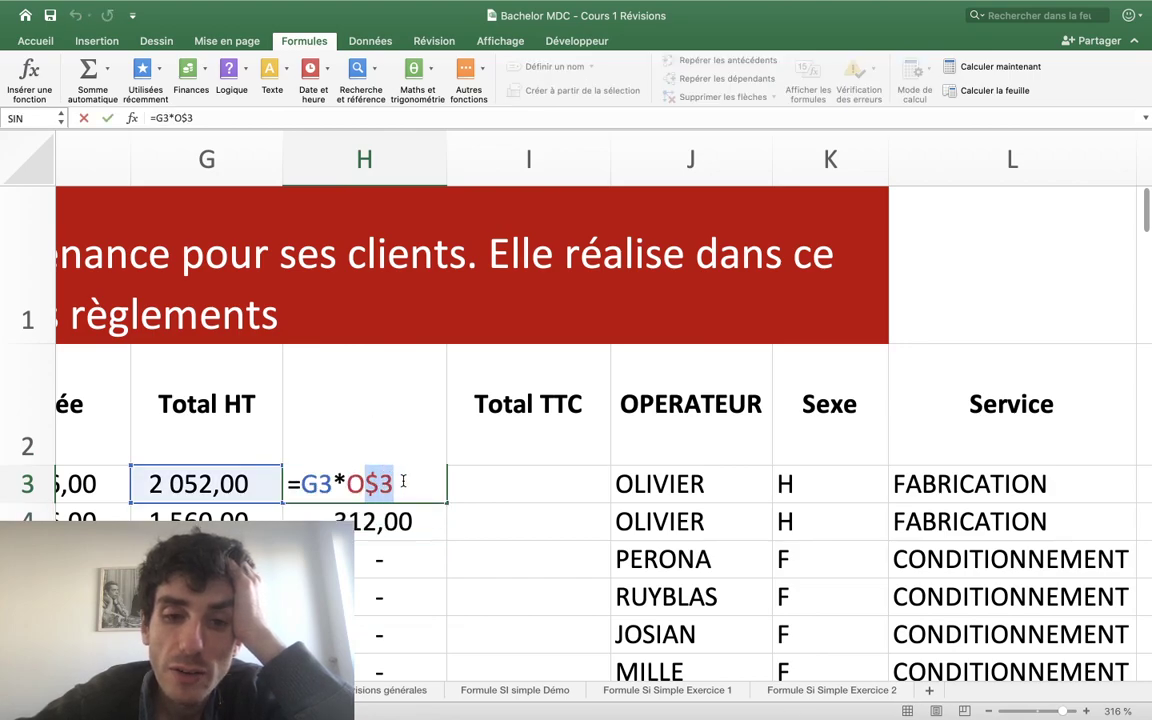
key("Return")
double_click(380, 521)
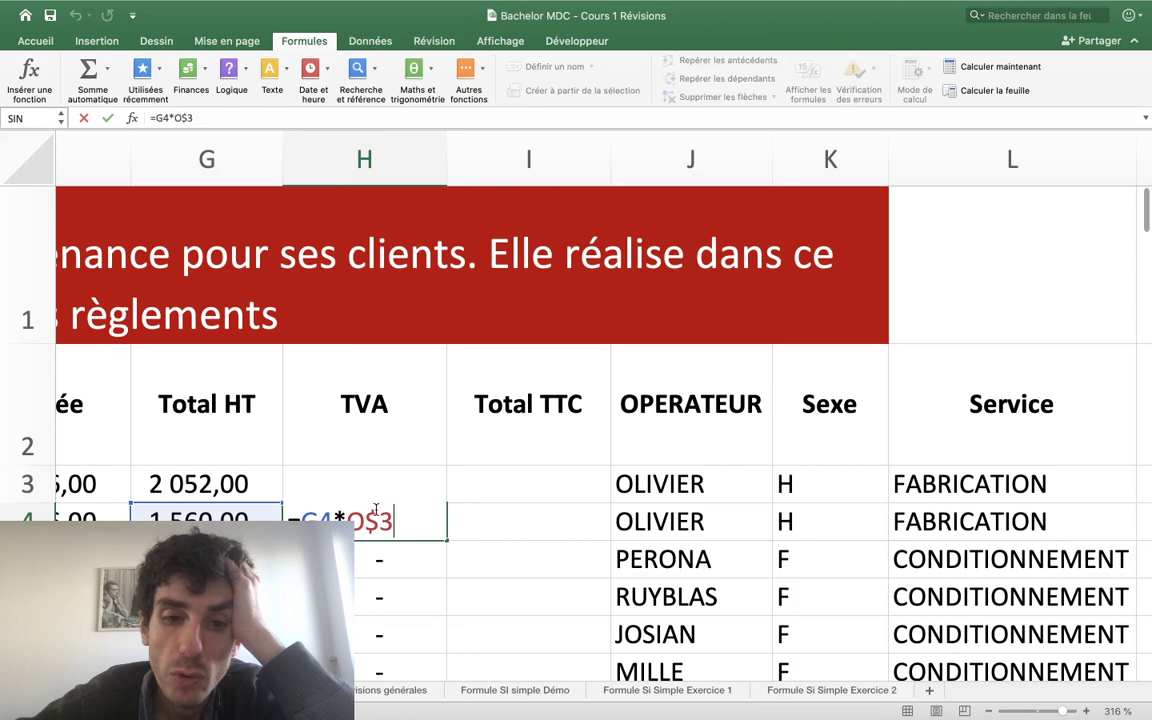
left_click_drag(371, 526, 385, 524)
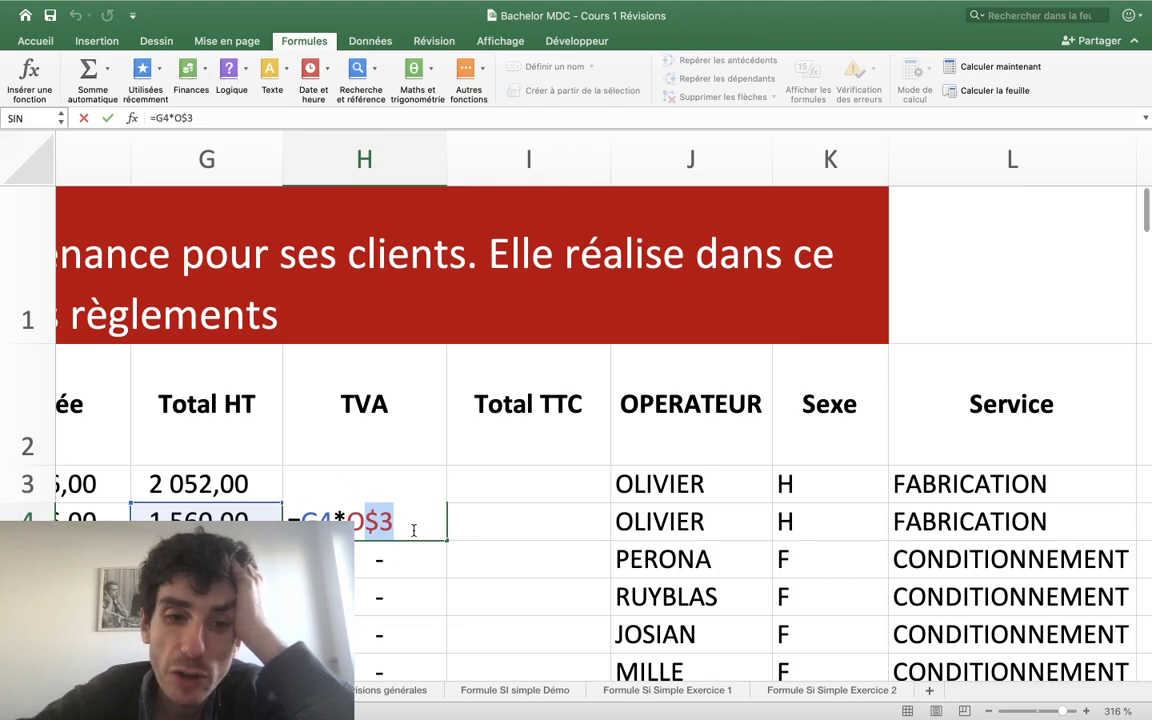
key("Return")
key("Up")
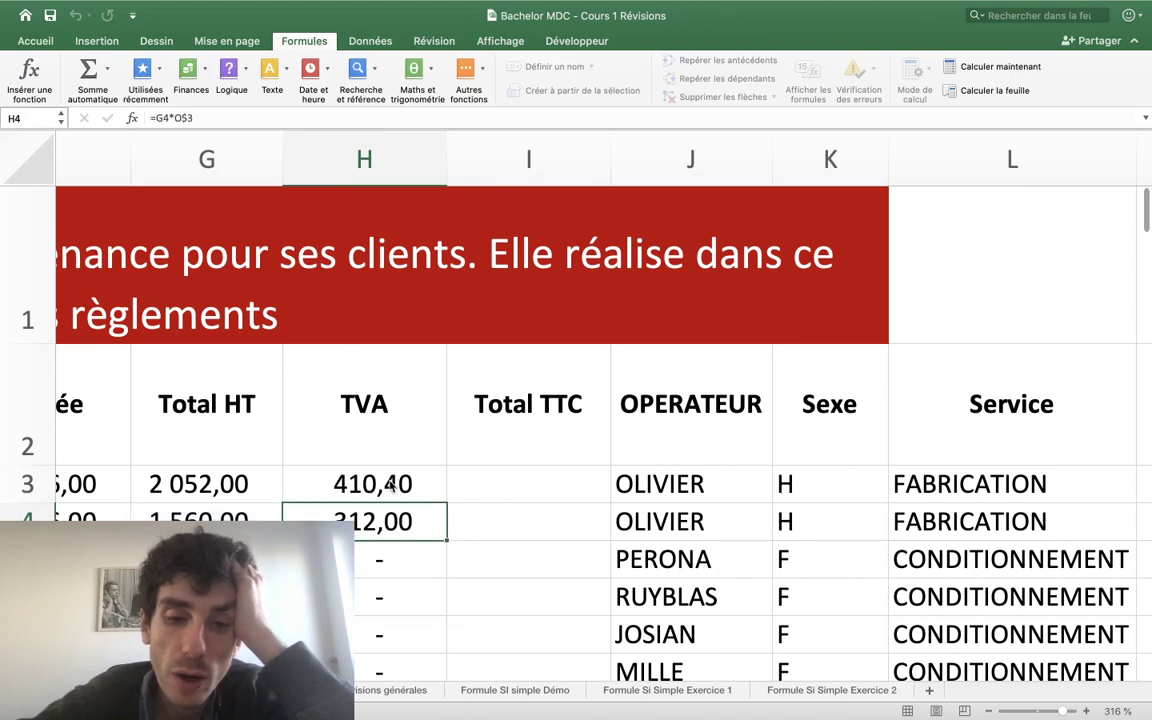
key("Up")
double_click(445, 503)
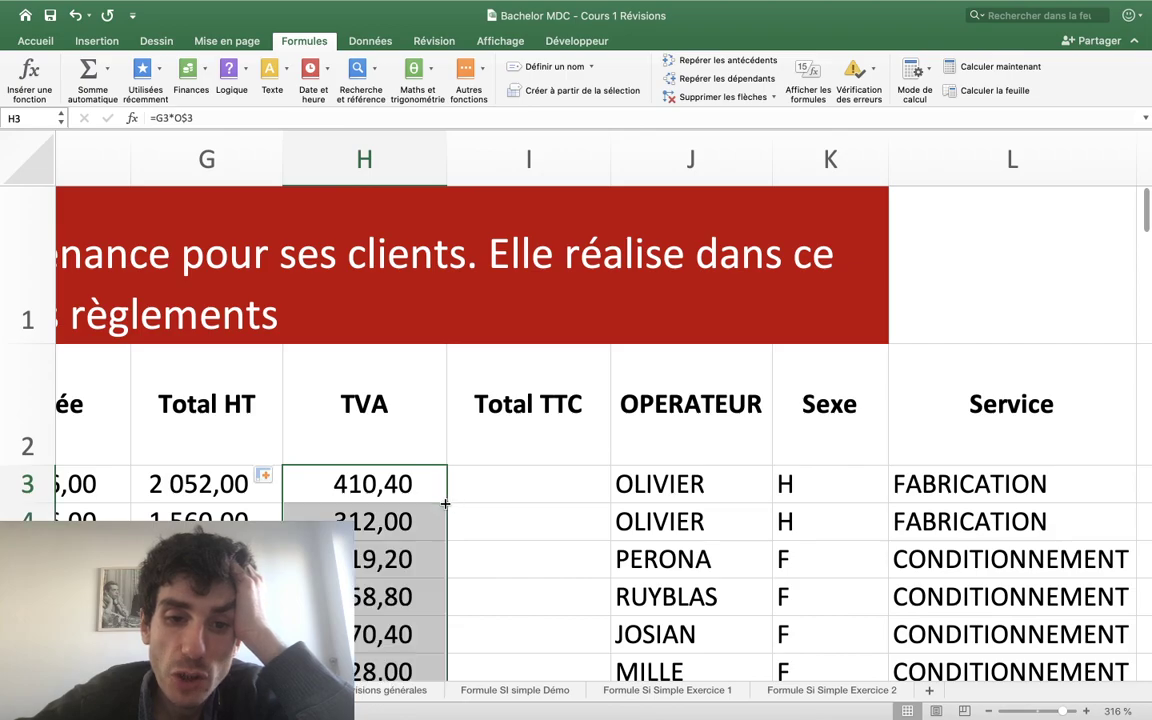
scroll(445, 503, "down", 1)
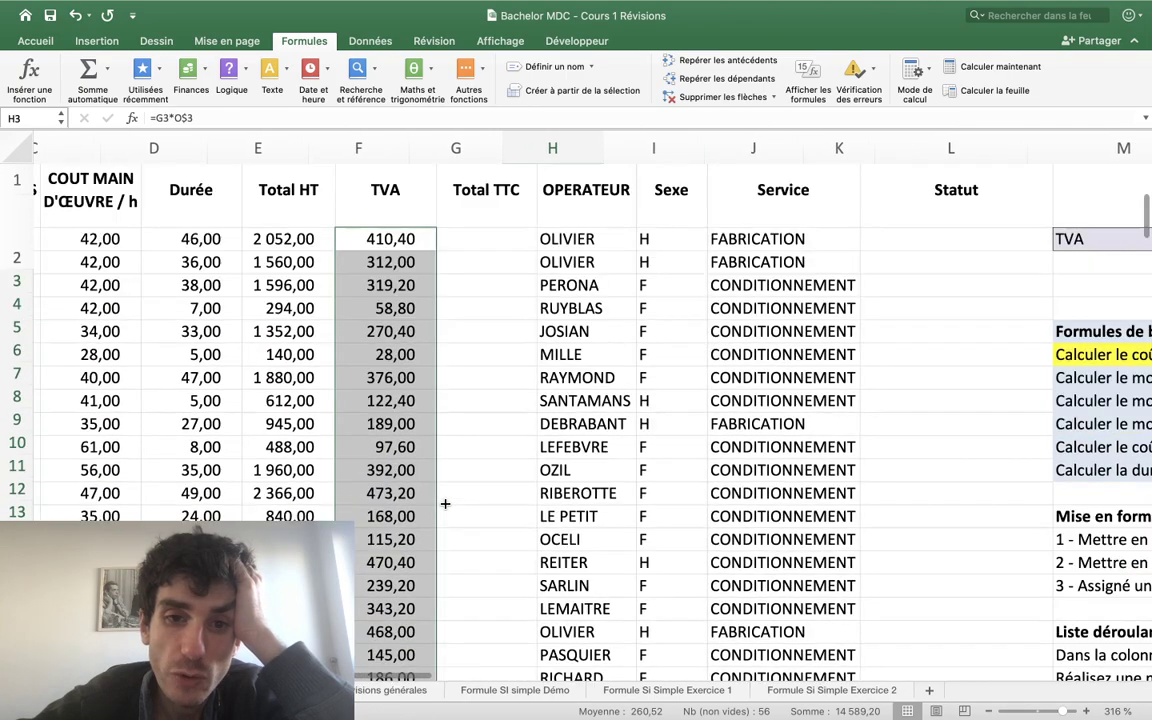
scroll(445, 503, "down", 4)
scroll(445, 503, "down", 4)
scroll(445, 503, "down", 3)
scroll(445, 503, "up", 2)
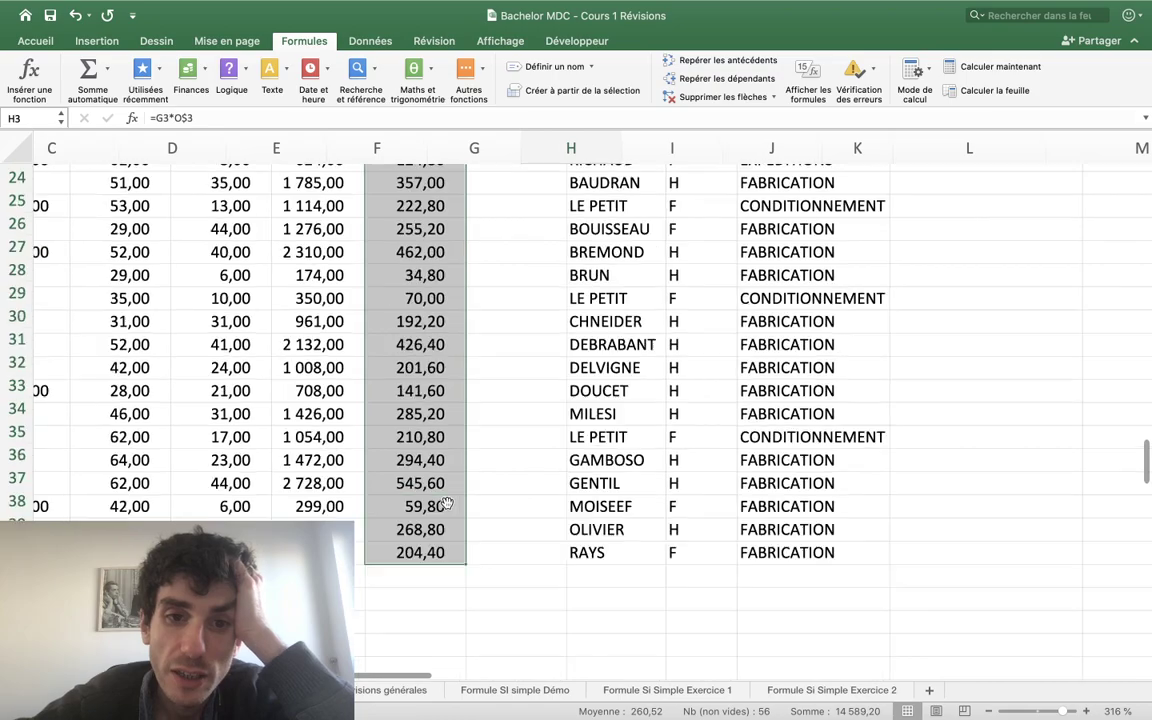
scroll(445, 503, "up", 4)
scroll(445, 503, "up", 5)
scroll(441, 477, "up", 2)
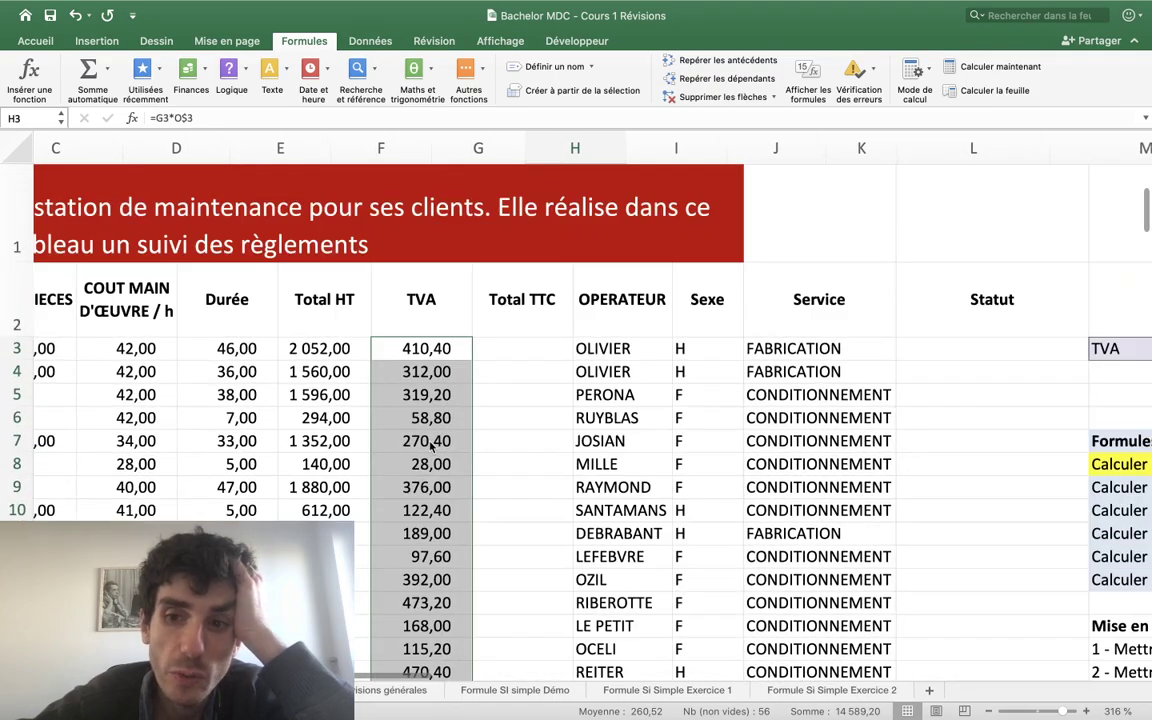
left_click(424, 445)
left_click(483, 506)
scroll(444, 505, "down", 2)
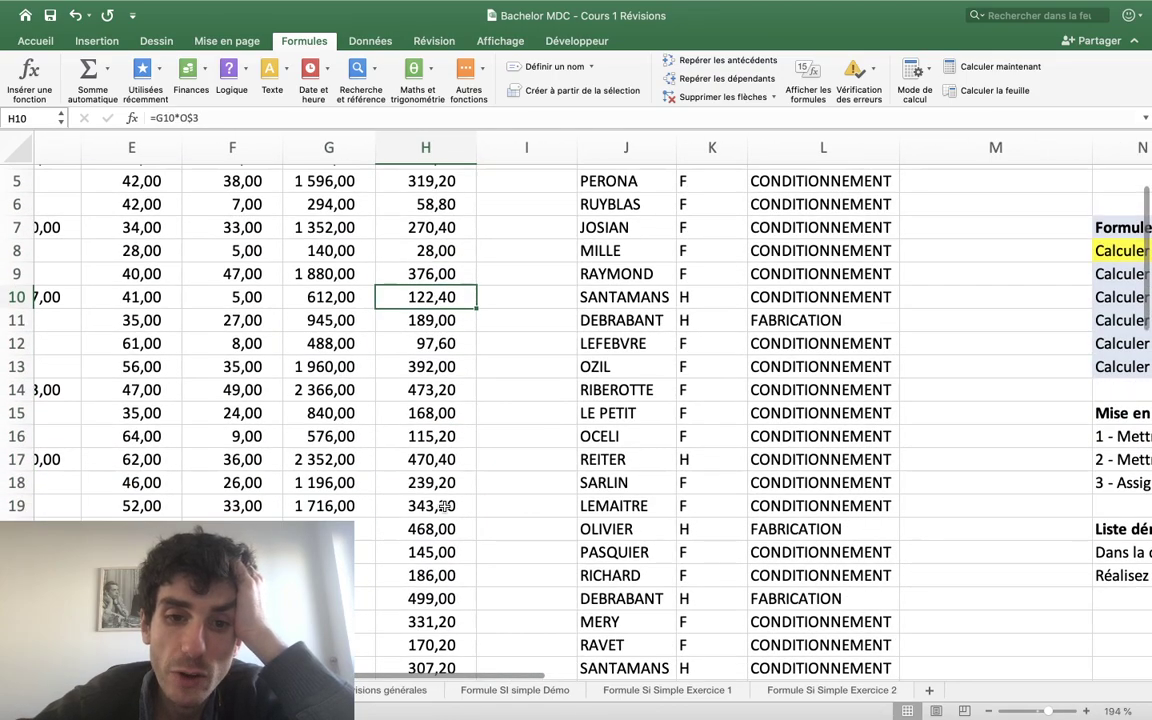
left_click(443, 506)
scroll(443, 506, "right", 3)
scroll(443, 506, "up", 3)
scroll(443, 506, "up", 2)
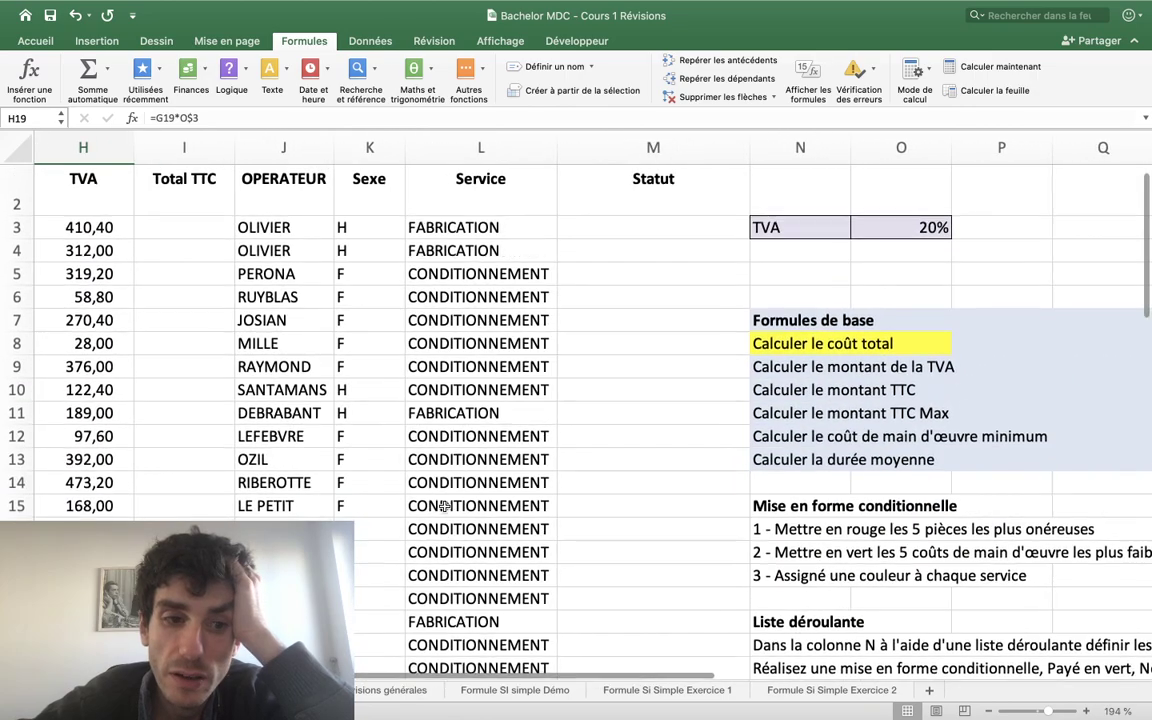
scroll(443, 506, "up", 1)
scroll(443, 506, "right", 1)
scroll(443, 506, "left", 1)
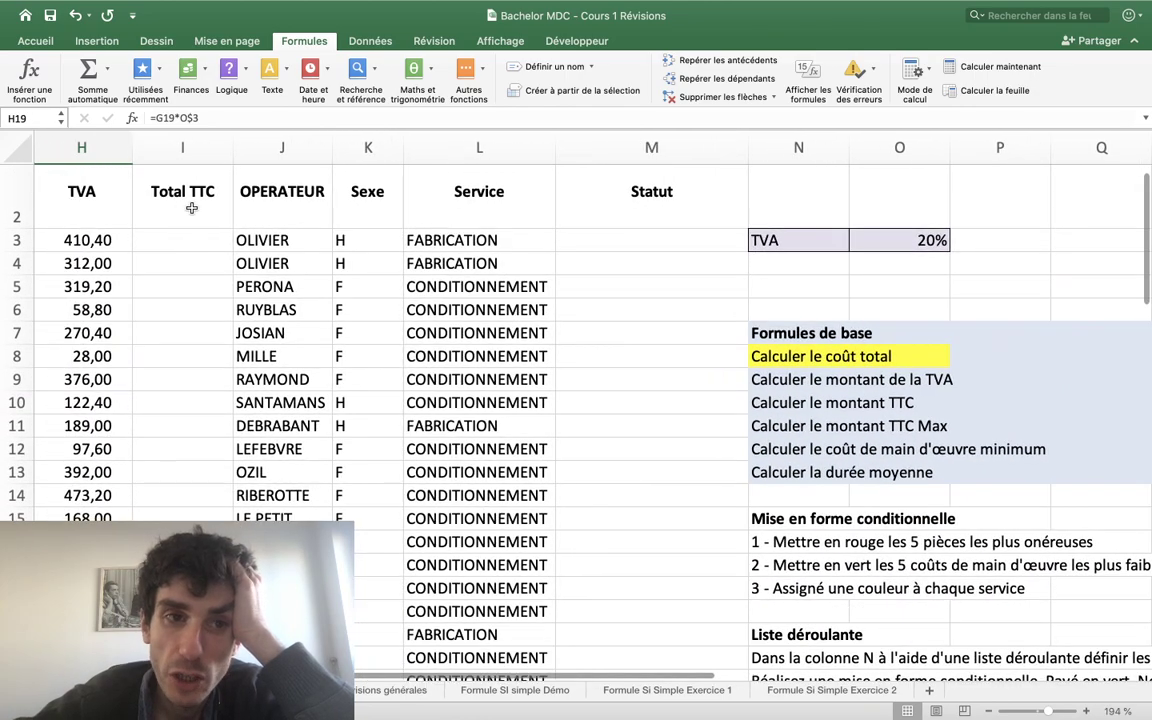
left_click(200, 118)
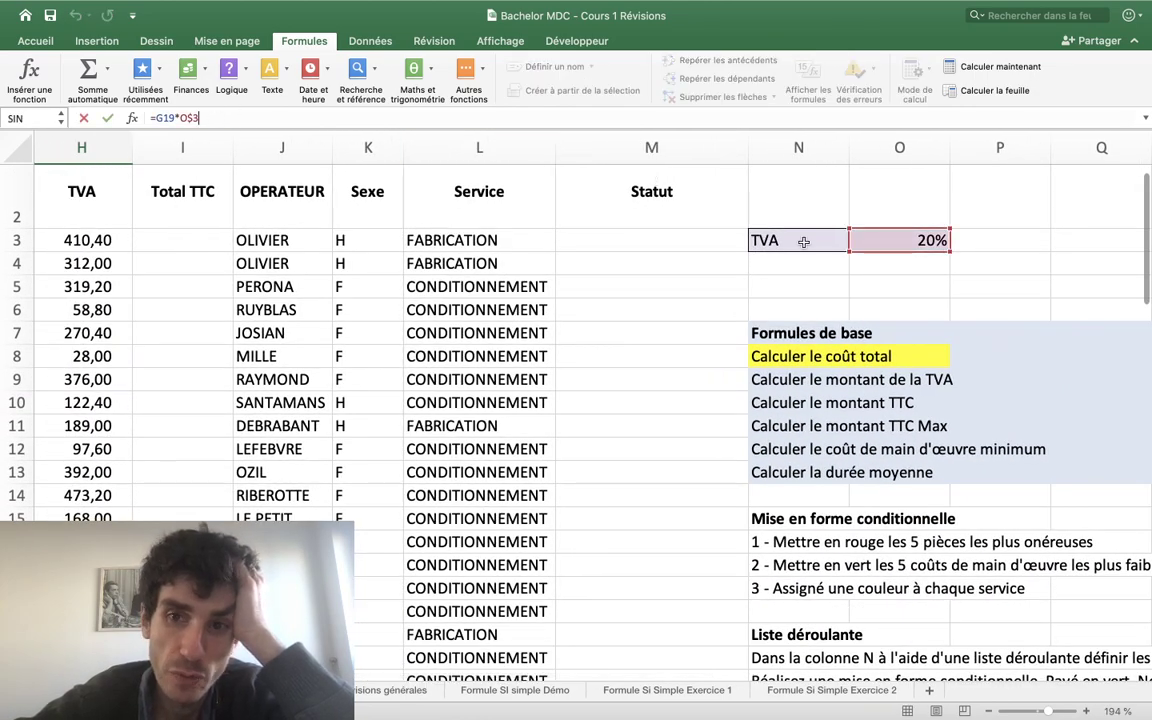
key("Left")
key("Left")
key("Left")
key("BackSpace")
key("BackSpace")
type("20")
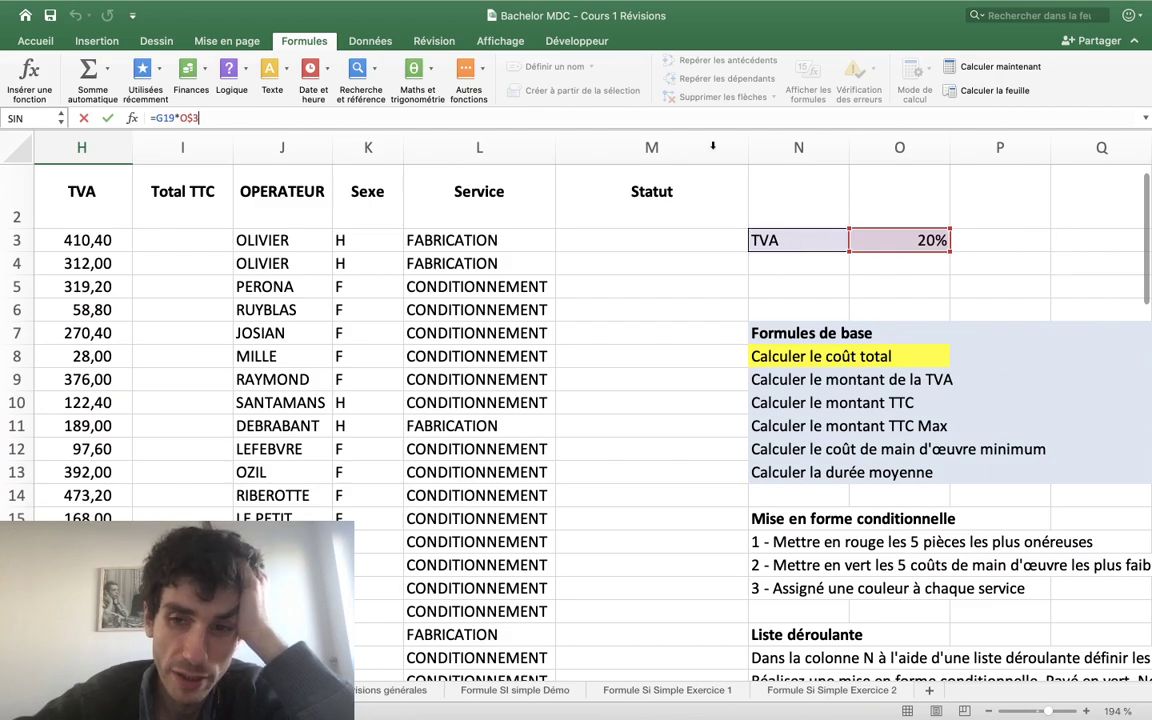
key("Return")
scroll(515, 370, "left", 5)
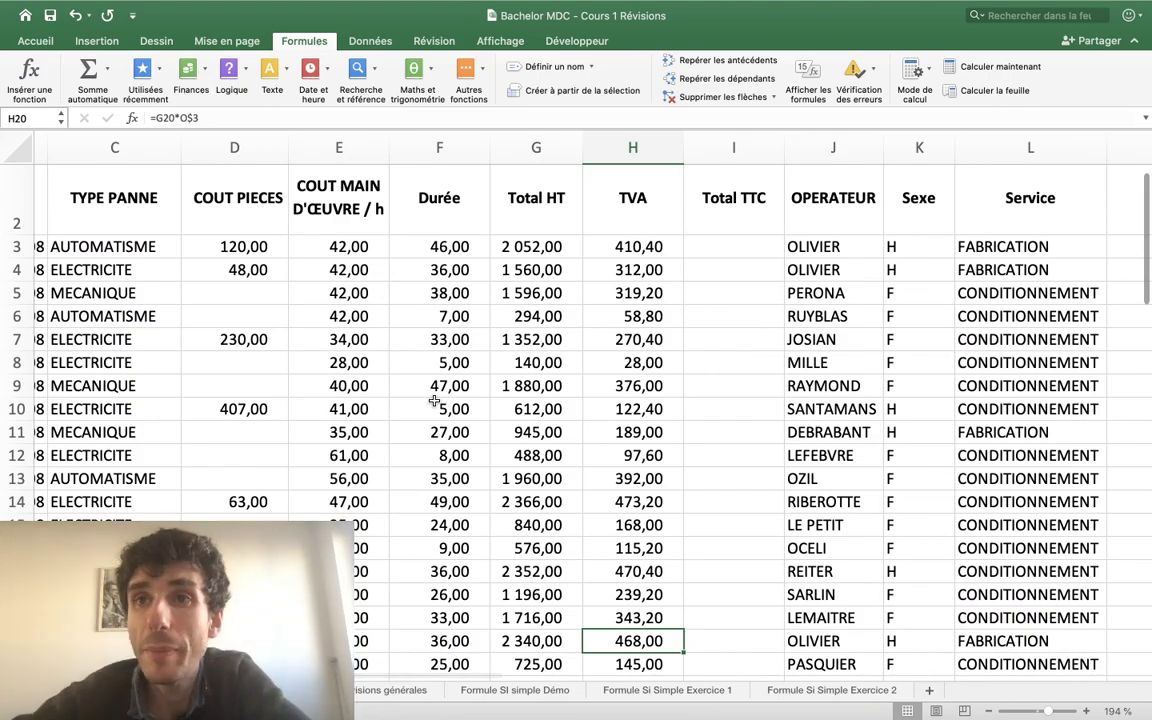
scroll(434, 401, "right", 4)
scroll(416, 402, "right", 4)
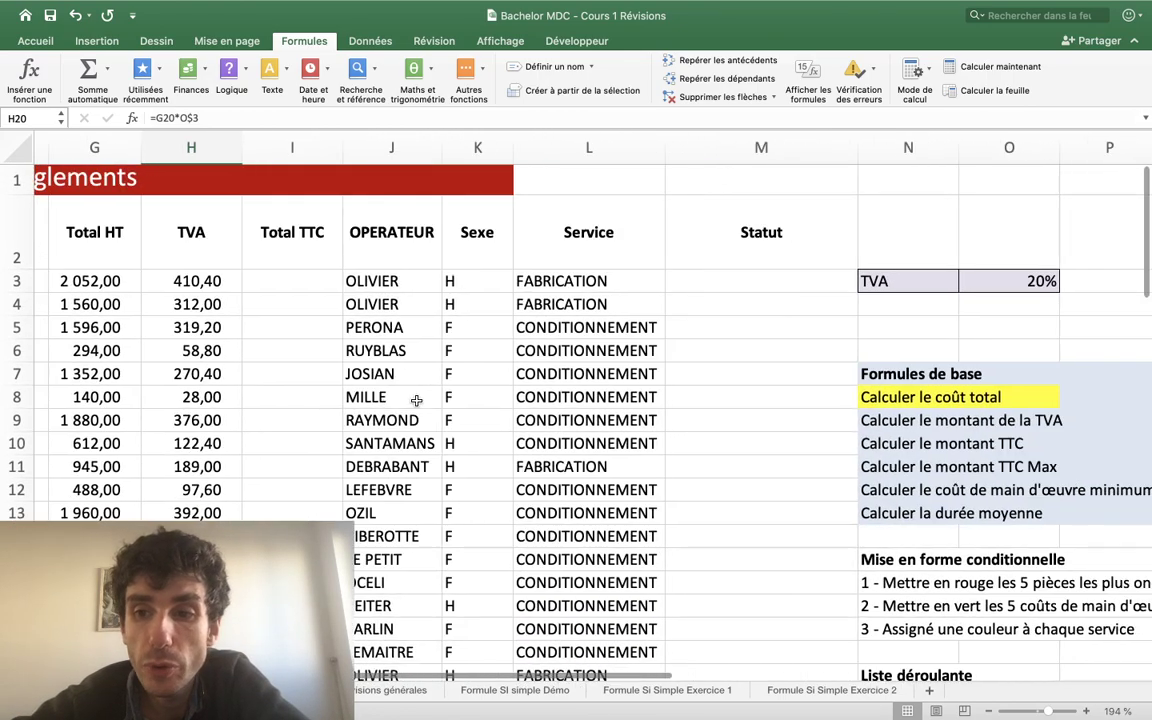
scroll(600, 401, "right", 2)
- Fill the Calculer le montant de la TVA task cell with yellow
left_click(735, 423)
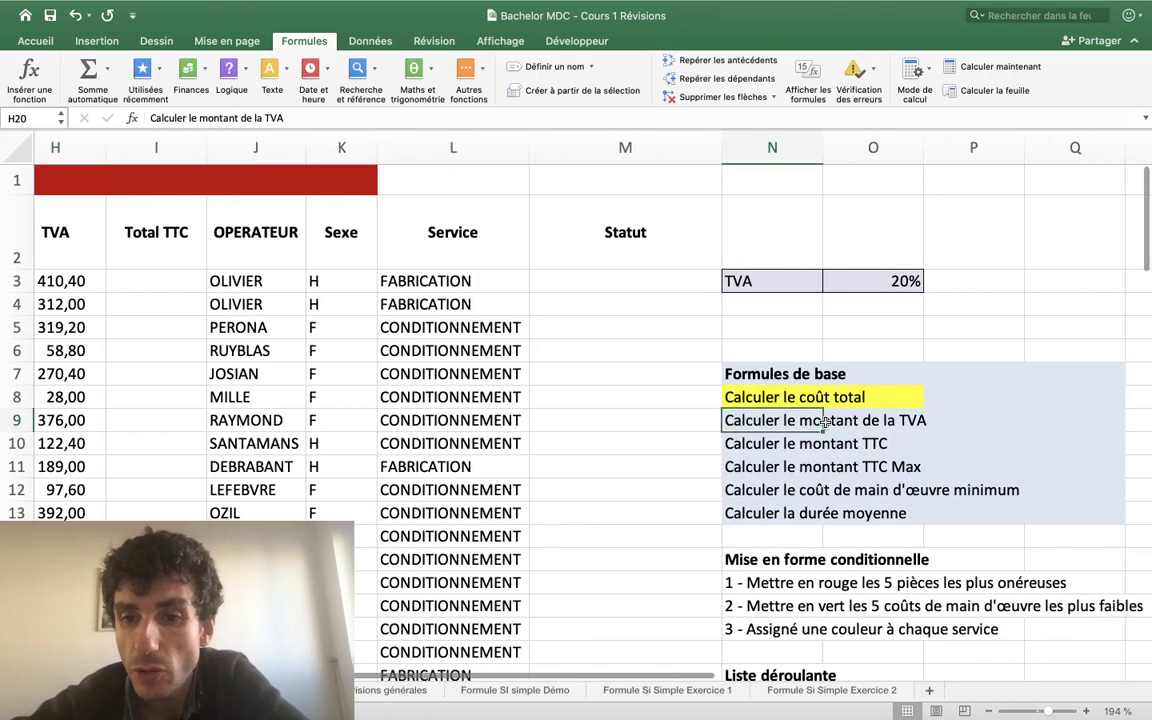
left_click_drag(822, 422, 926, 421)
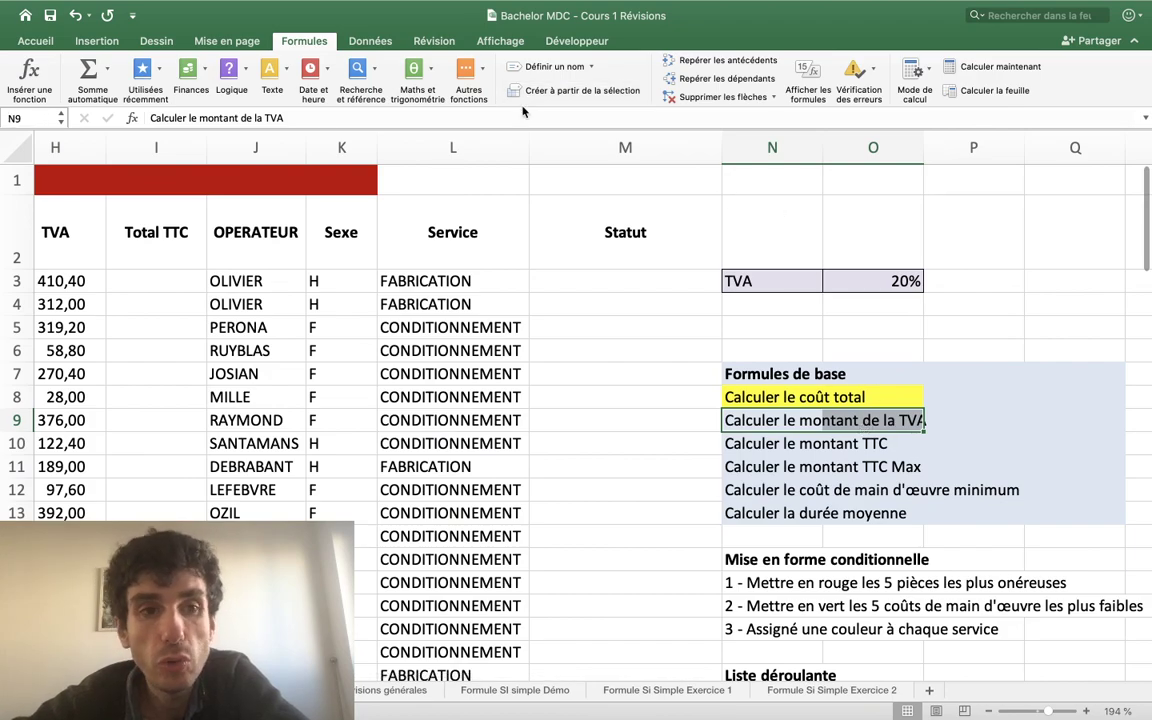
left_click(28, 42)
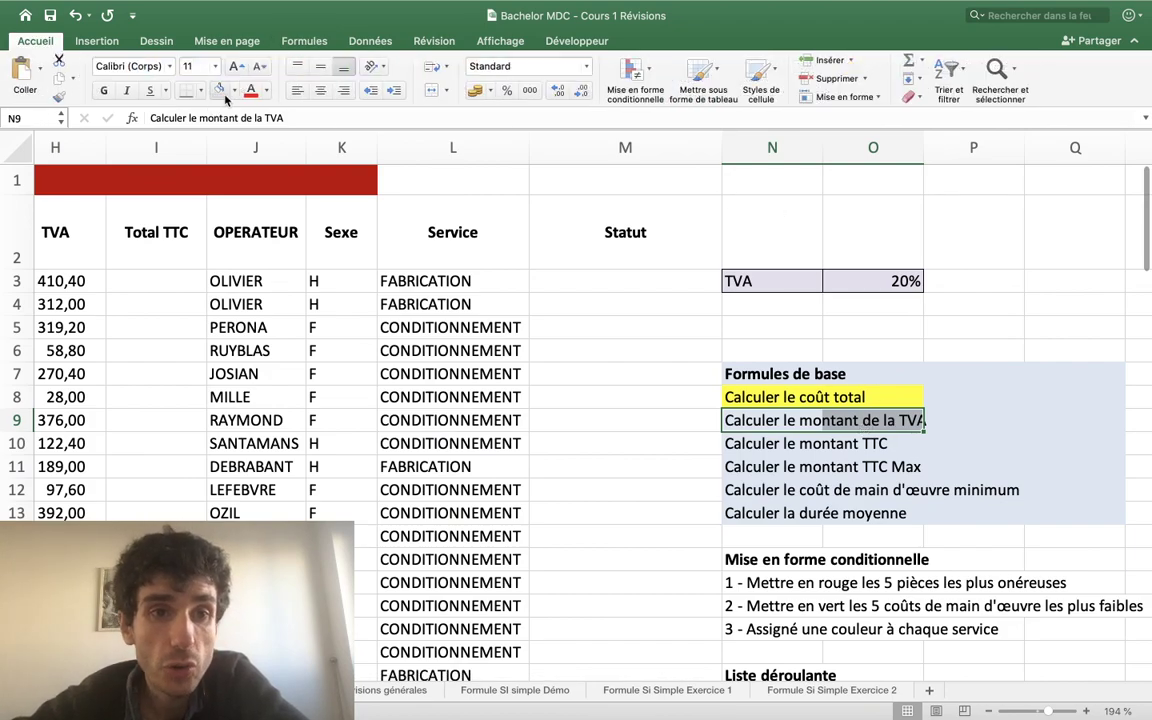
left_click(233, 90)
left_click(261, 272)
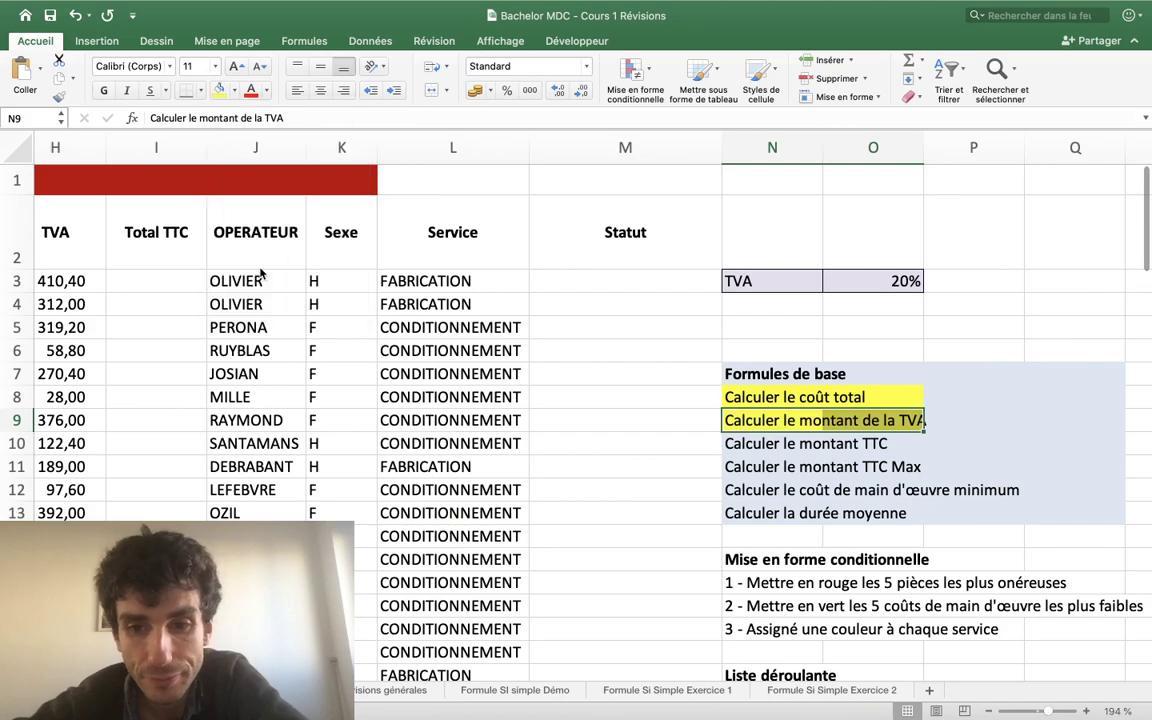
- Select the next task, Calculer le montant TTC, and scroll back toward the sheet's start
scroll(650, 435, "down", 1)
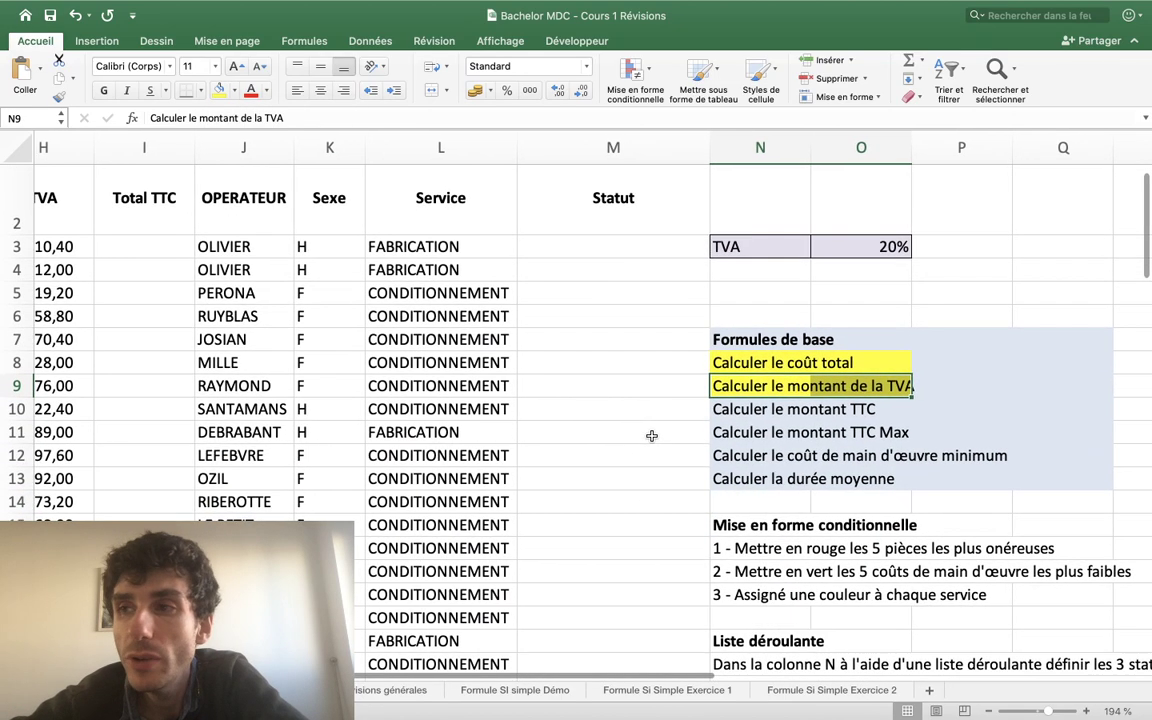
left_click(737, 407)
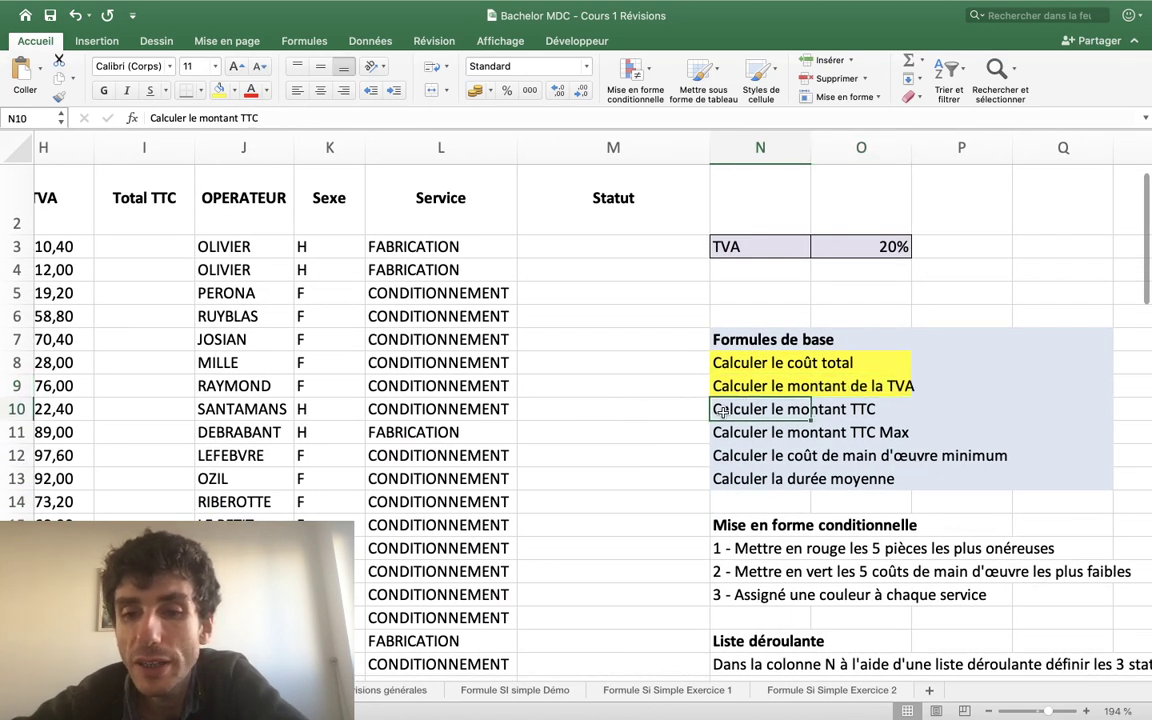
scroll(761, 426, "left", 1)
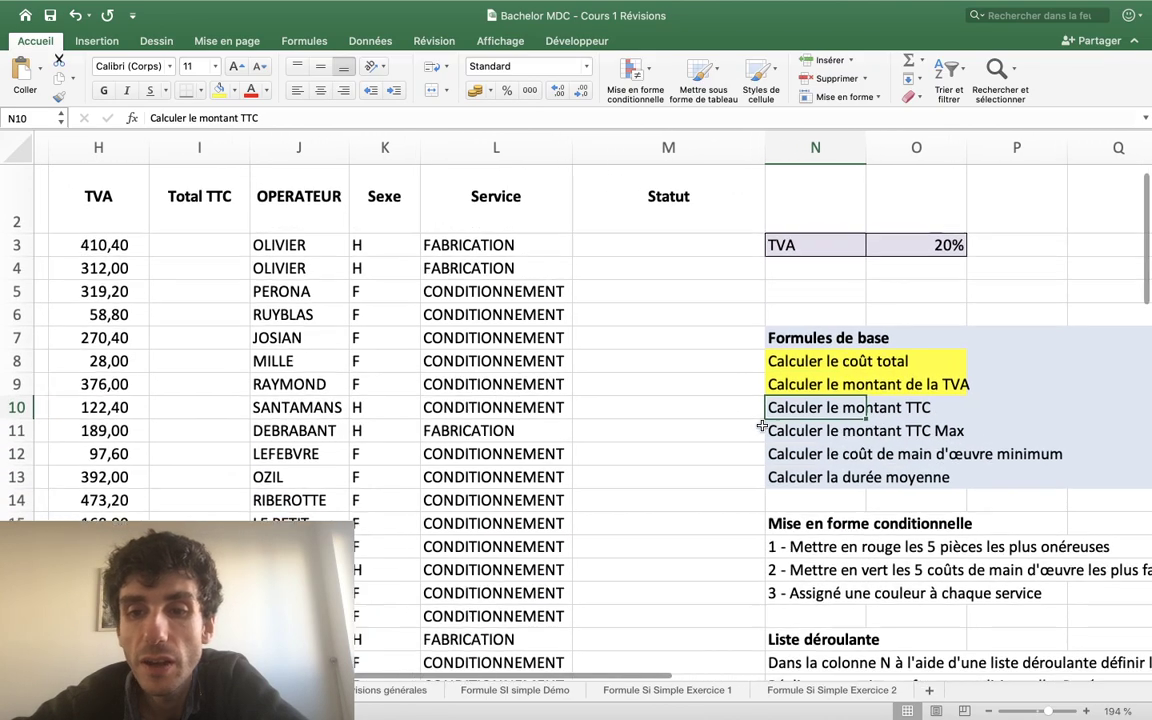
scroll(761, 426, "left", 5)
scroll(761, 426, "left", 1)
scroll(761, 426, "up", 2)
scroll(761, 426, "right", 1)
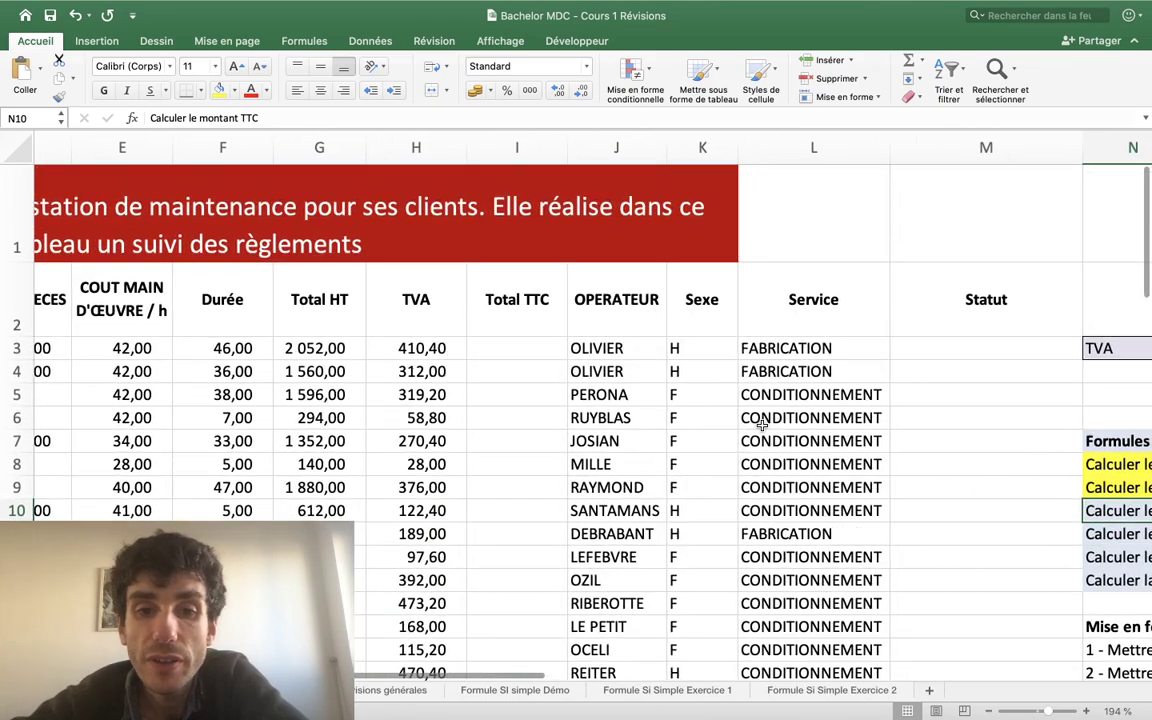
scroll(762, 426, "right", 5)
scroll(762, 426, "left", 2)
scroll(762, 426, "up", 1)
scroll(762, 426, "left", 2)
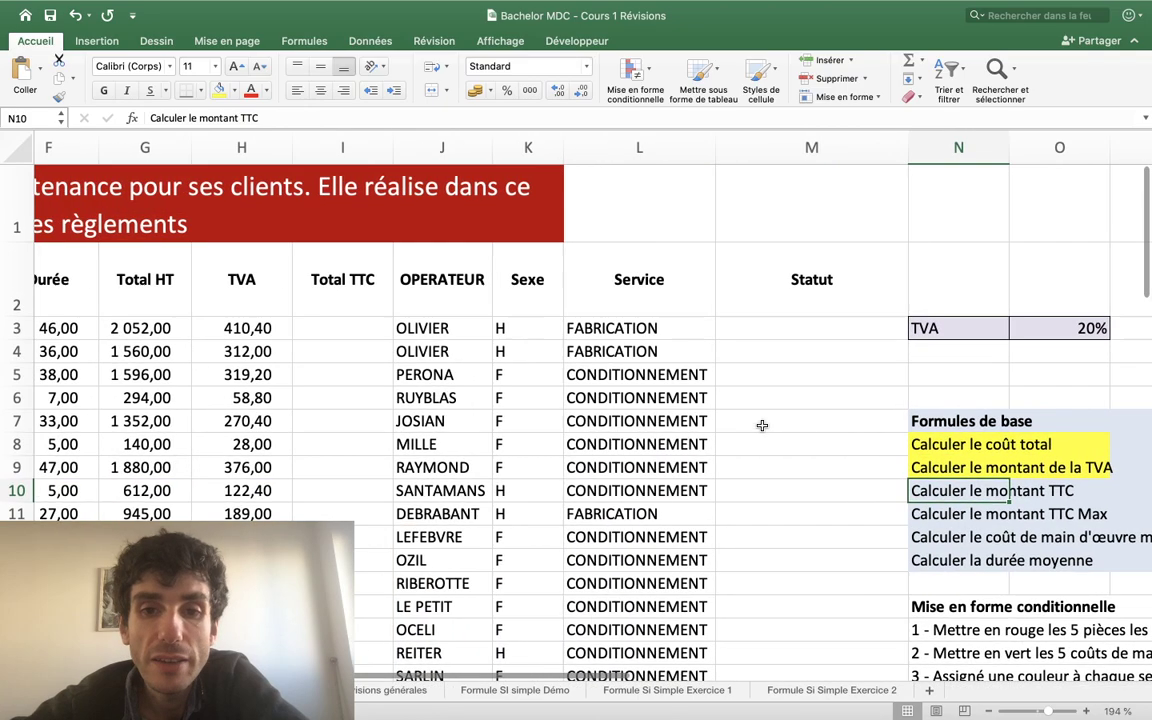
scroll(762, 426, "left", 1)
scroll(762, 426, "up", 1)
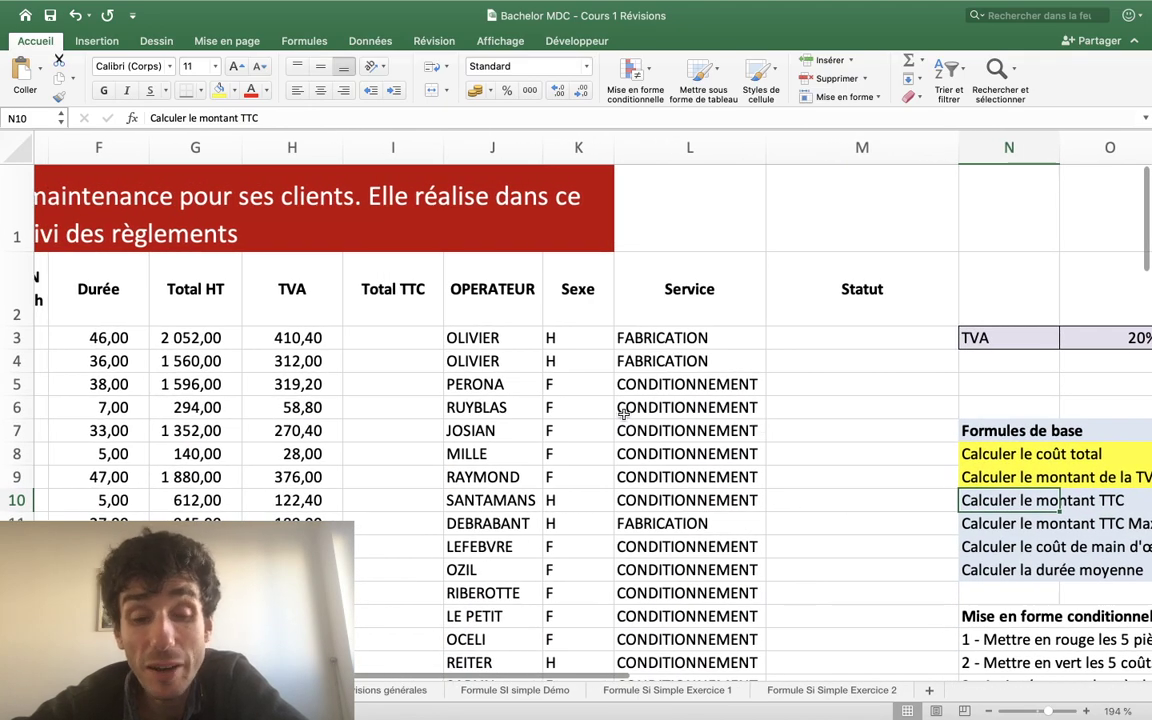
- Enter =G3+H3 in Total TTC cell I3, giving 2 462,40, then recheck the result
left_click(400, 336)
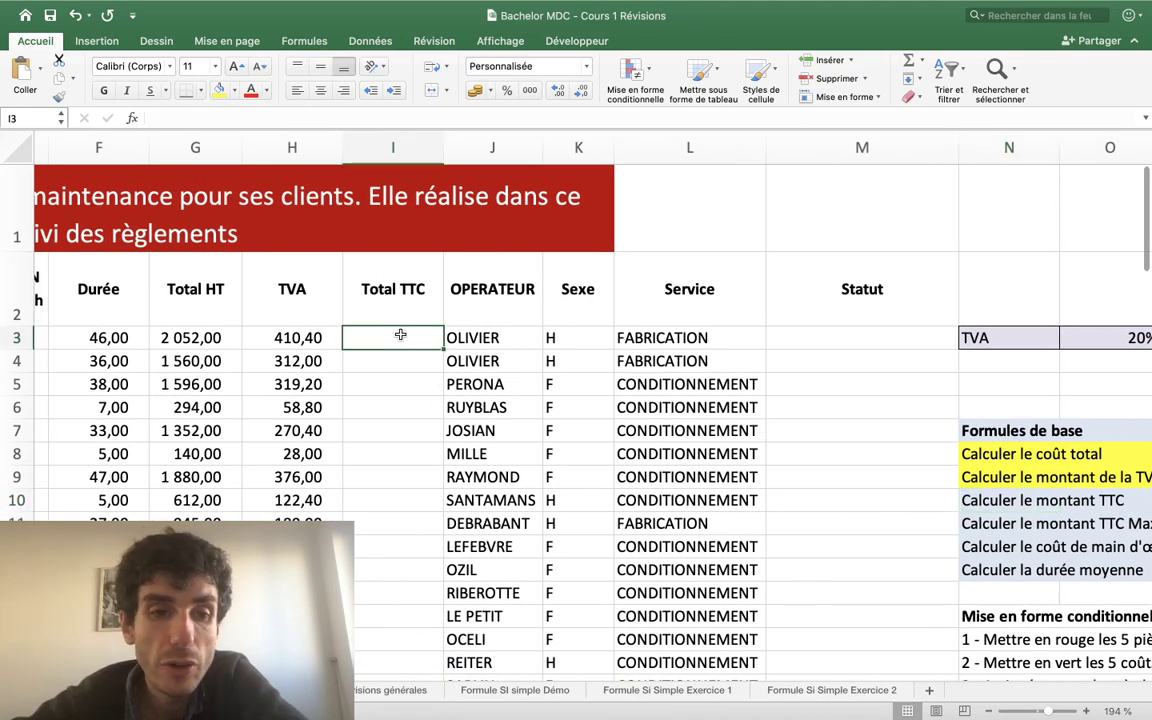
scroll(400, 336, "left", 2)
scroll(400, 336, "down", 1)
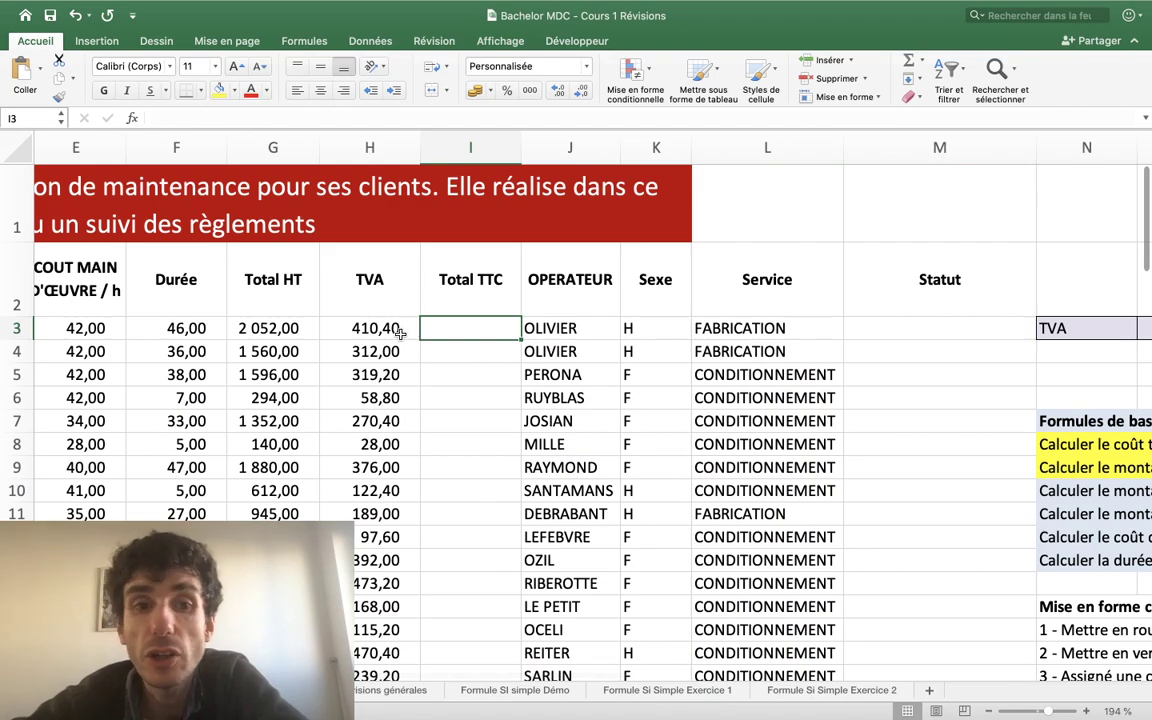
scroll(260, 303, "up", 2)
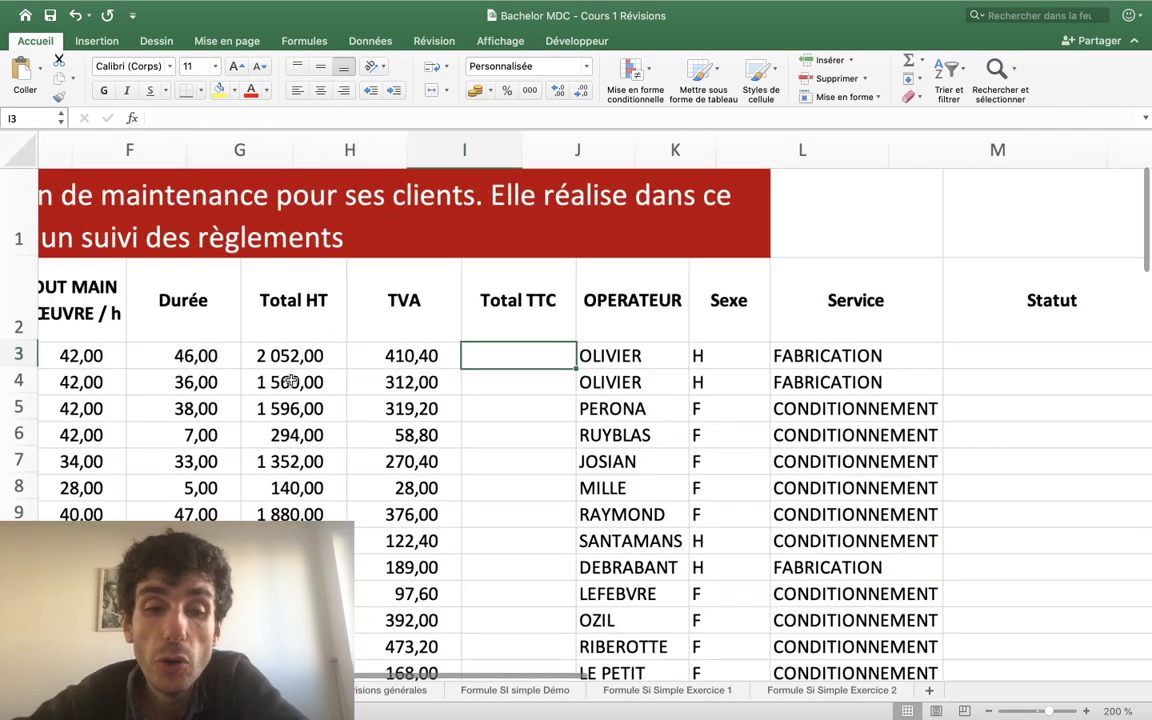
scroll(424, 373, "up", 5)
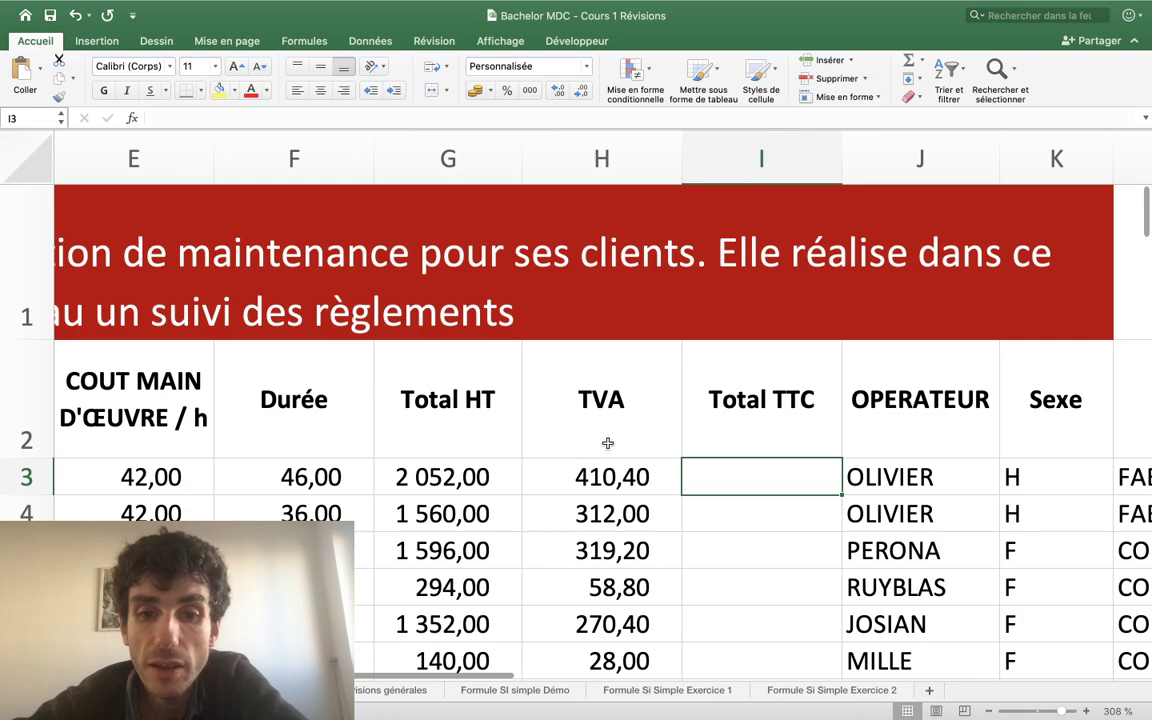
type("=")
left_click(663, 477)
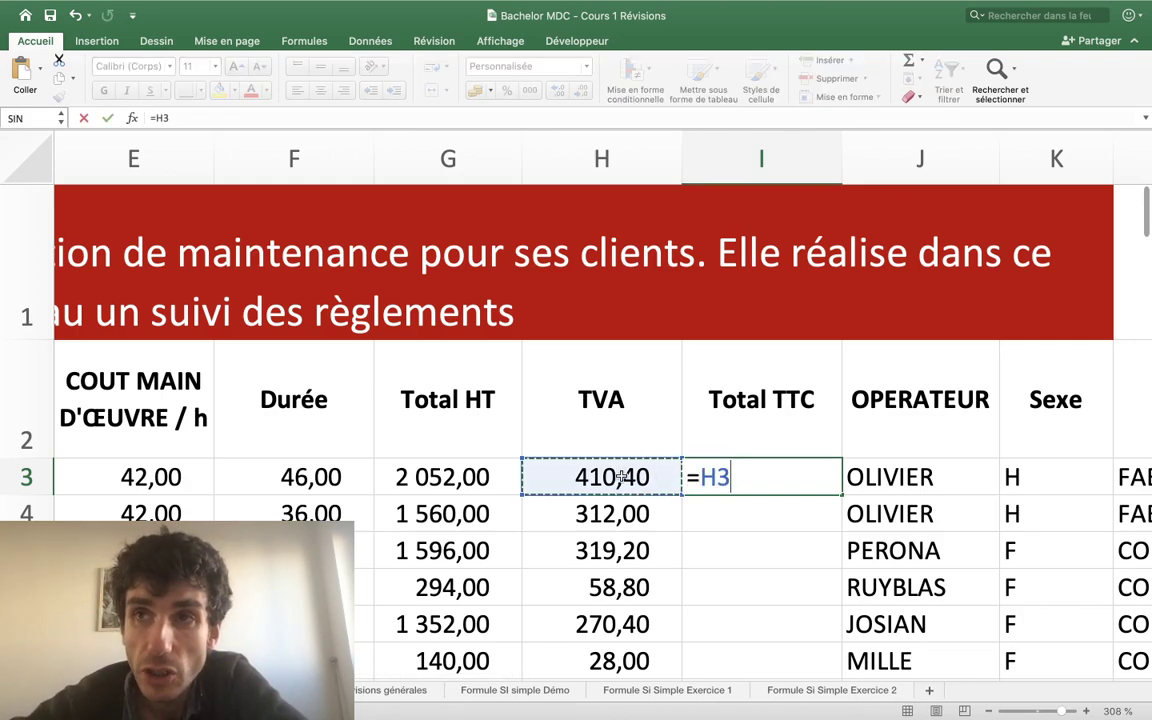
left_click(485, 485)
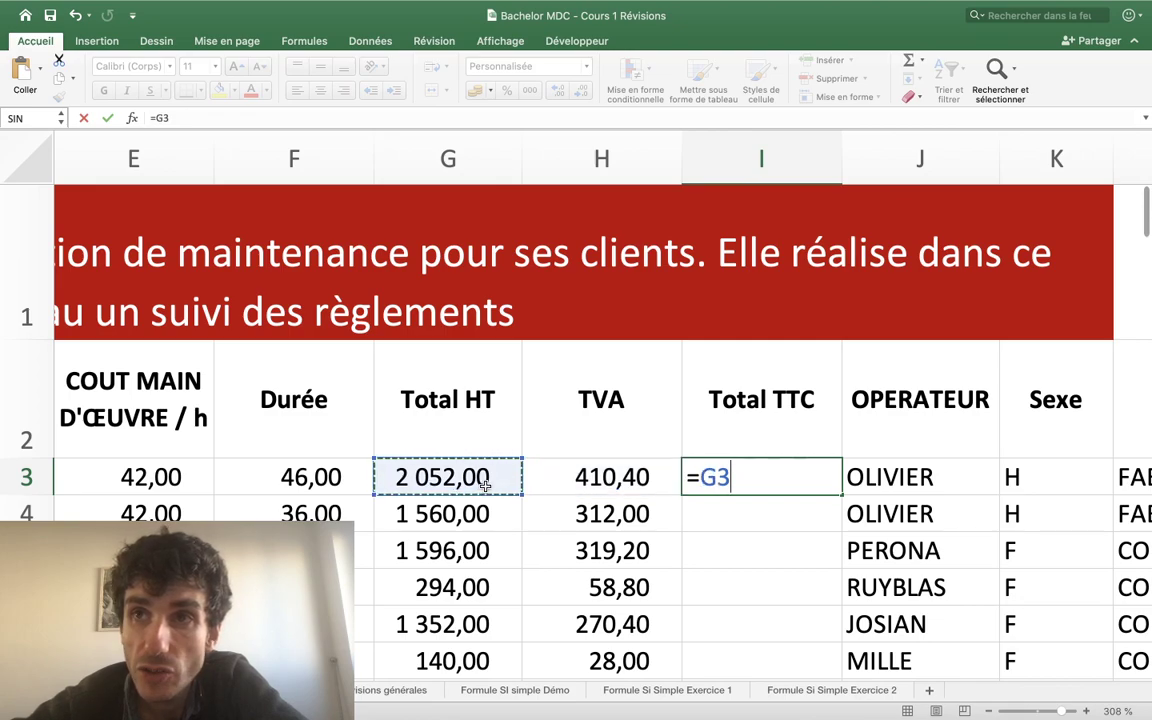
type("+")
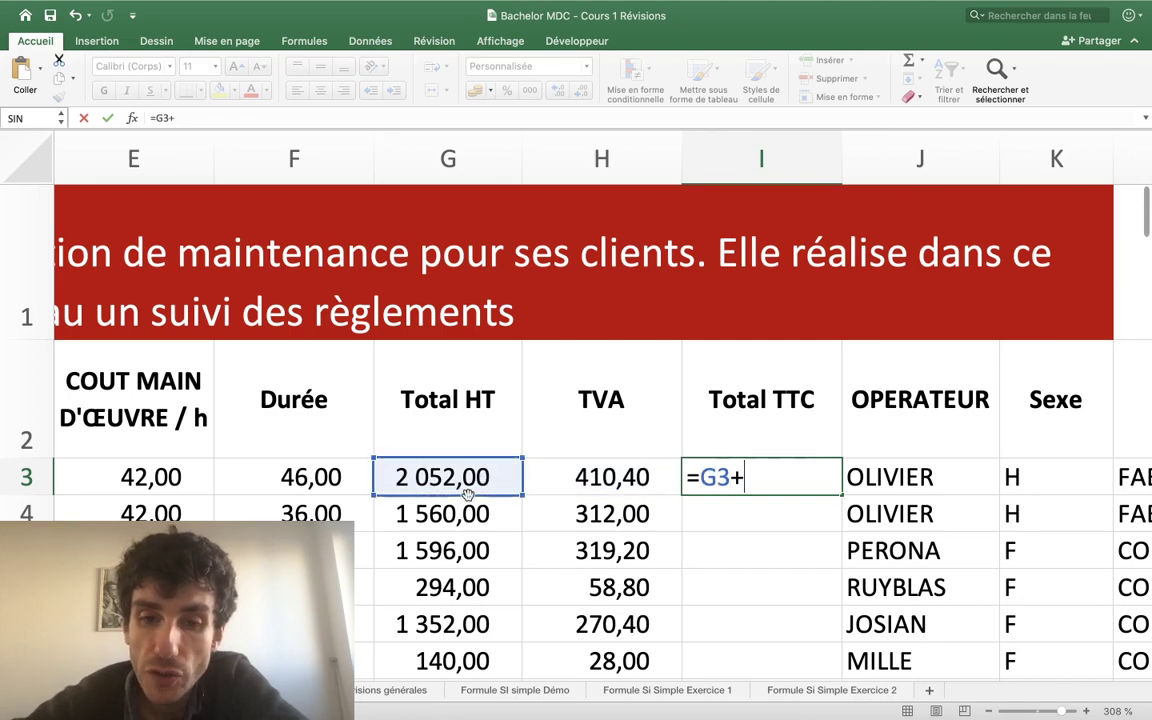
left_click(580, 482)
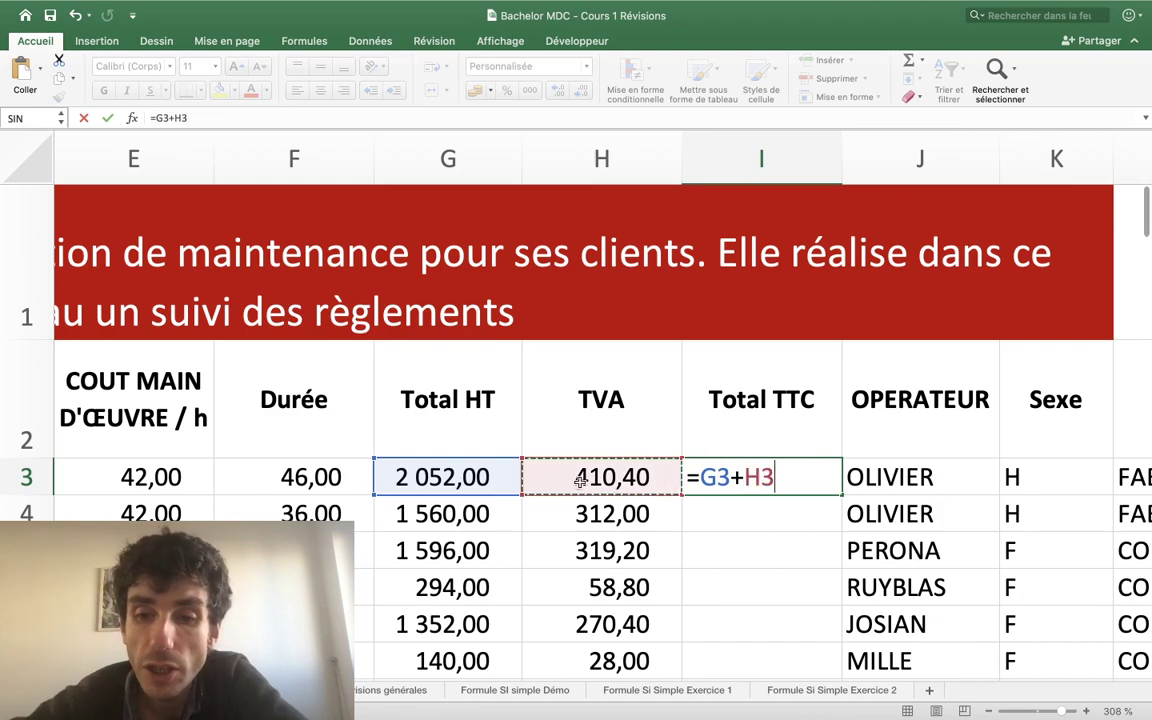
key("Return")
left_click(815, 481)
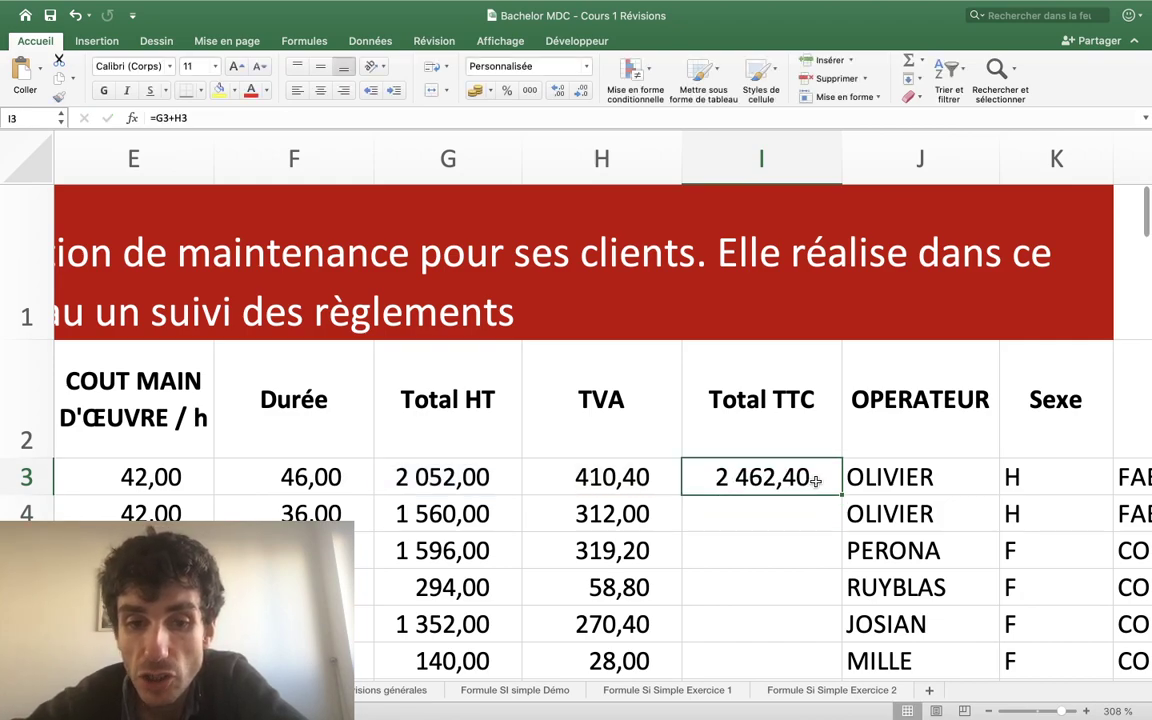
left_click(728, 408)
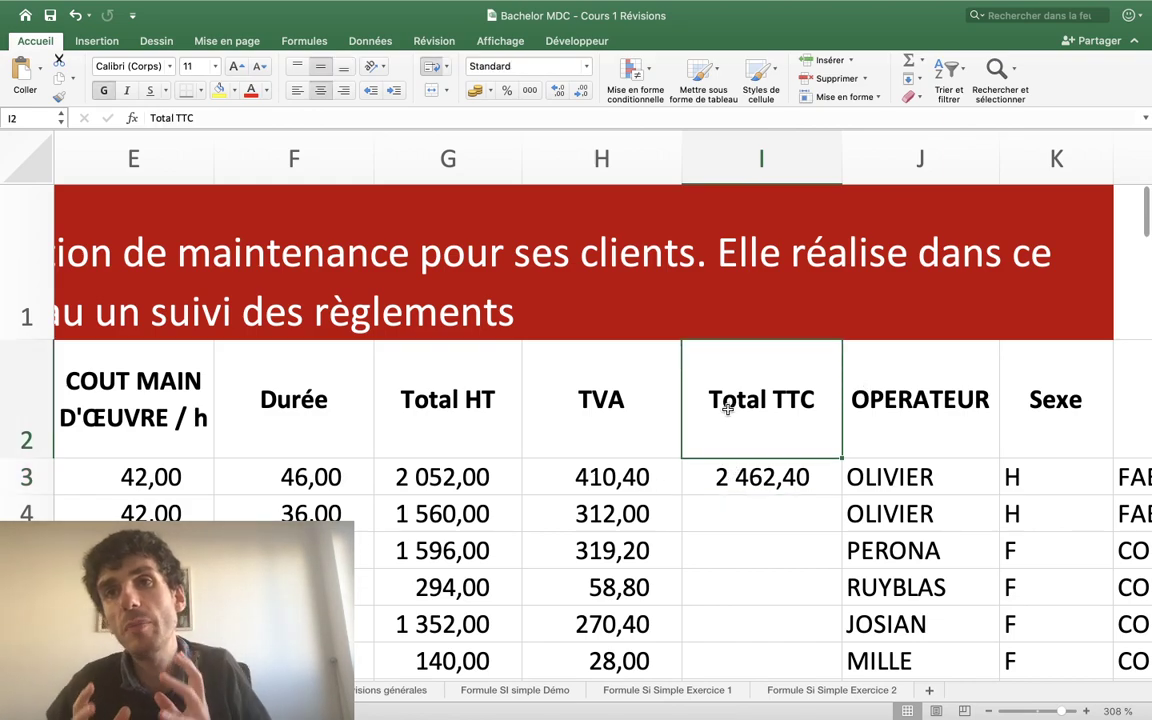
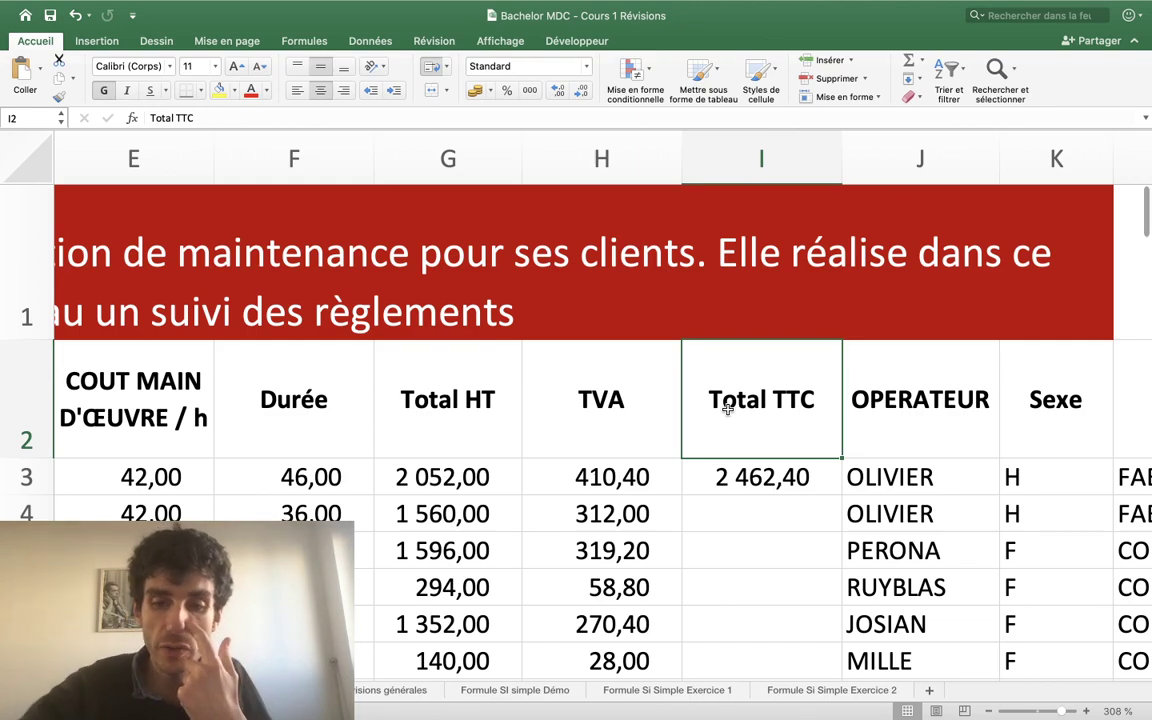
- Copy the =G3+H3 formula from I3 down column I to the last row, totalling 87 535,20
left_click(780, 476)
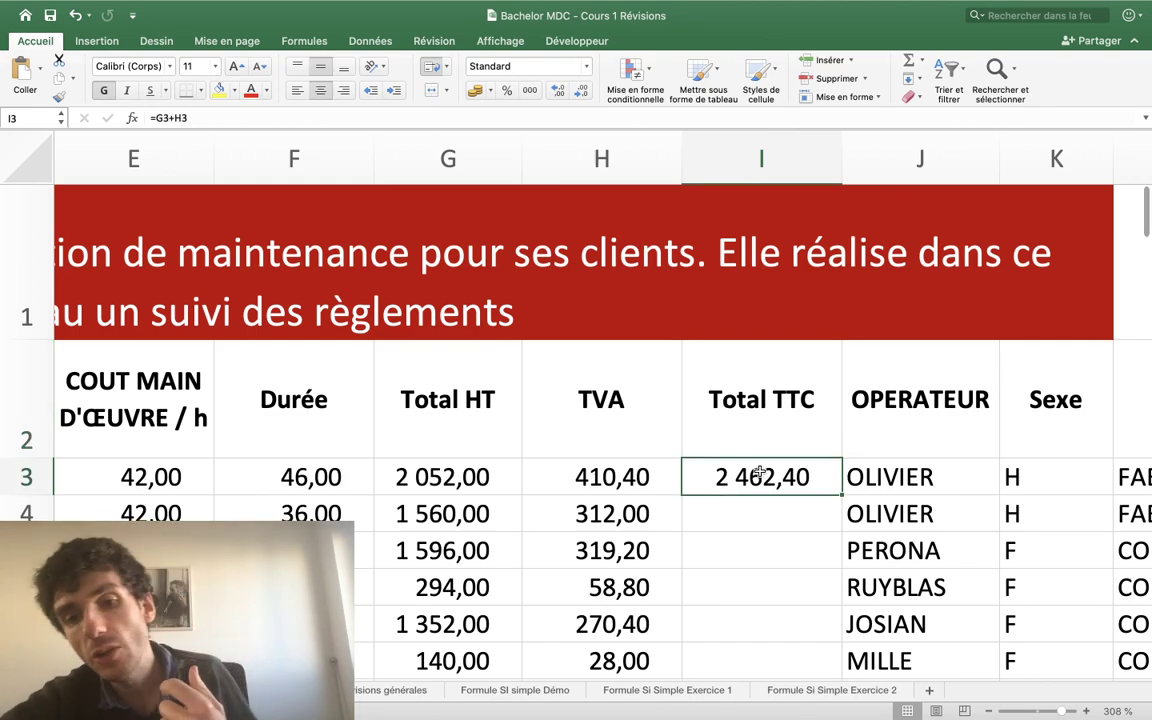
double_click(832, 486)
scroll(838, 490, "down", 10)
scroll(843, 496, "down", 2)
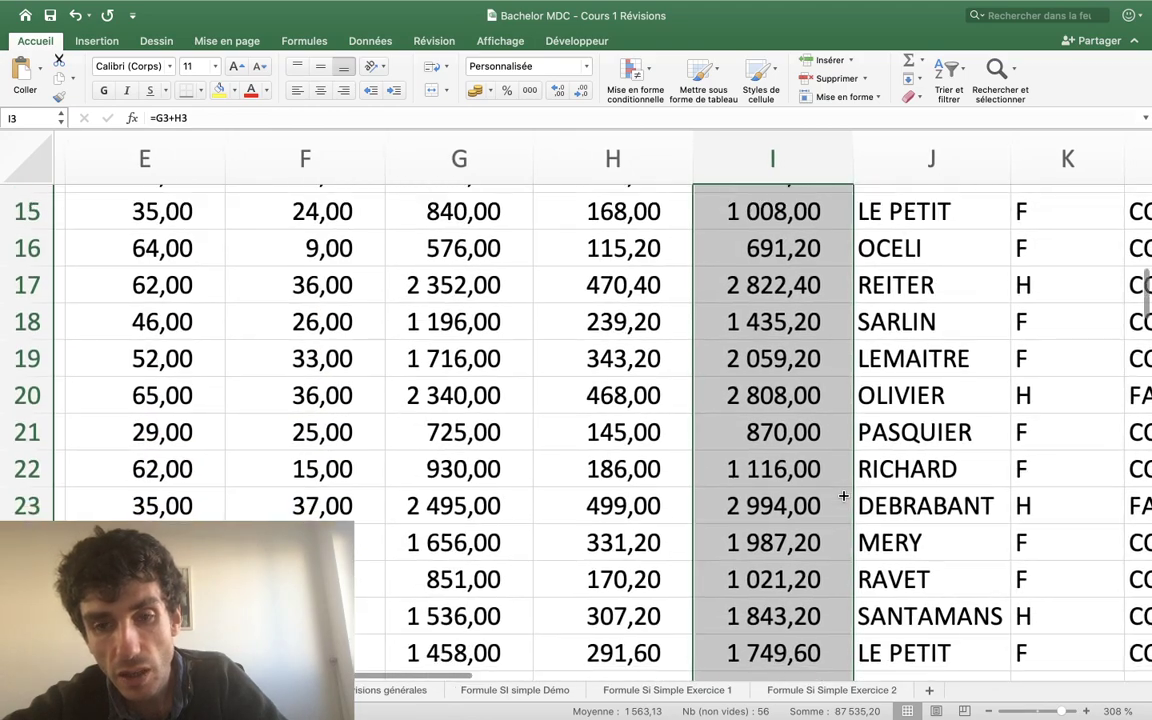
scroll(810, 450, "up", 10)
scroll(800, 440, "down", 1)
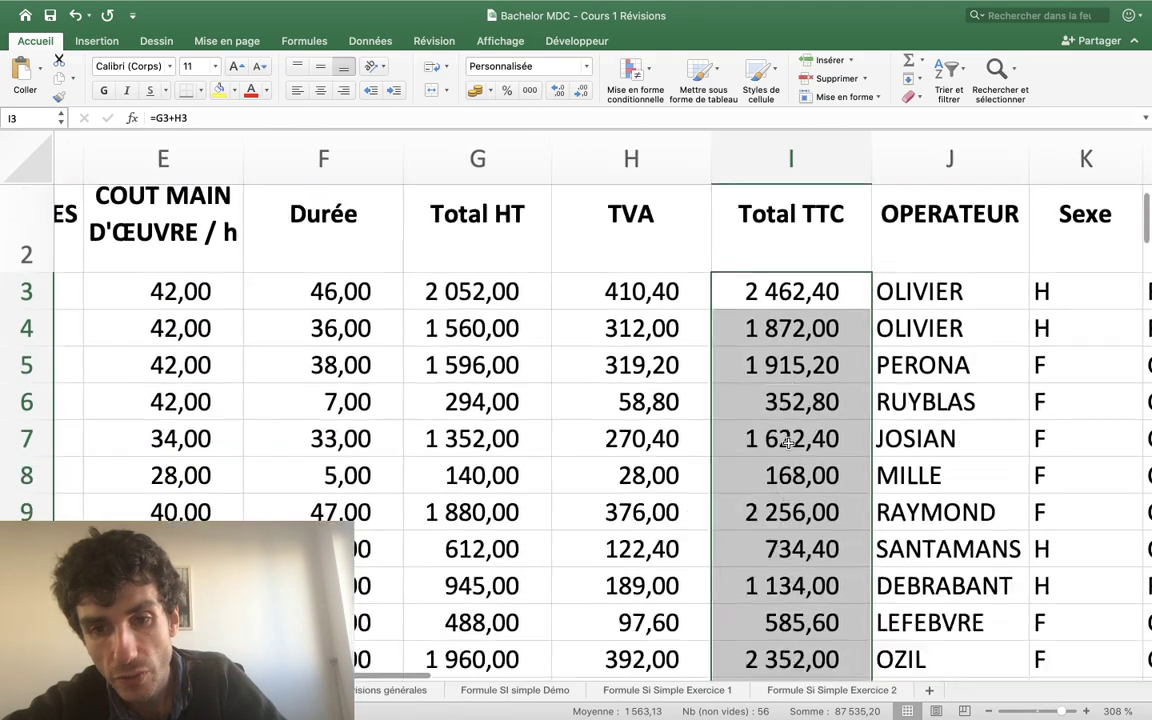
scroll(800, 440, "down", 1)
scroll(795, 442, "down", 5)
scroll(788, 444, "up", 6)
scroll(700, 530, "up", 3)
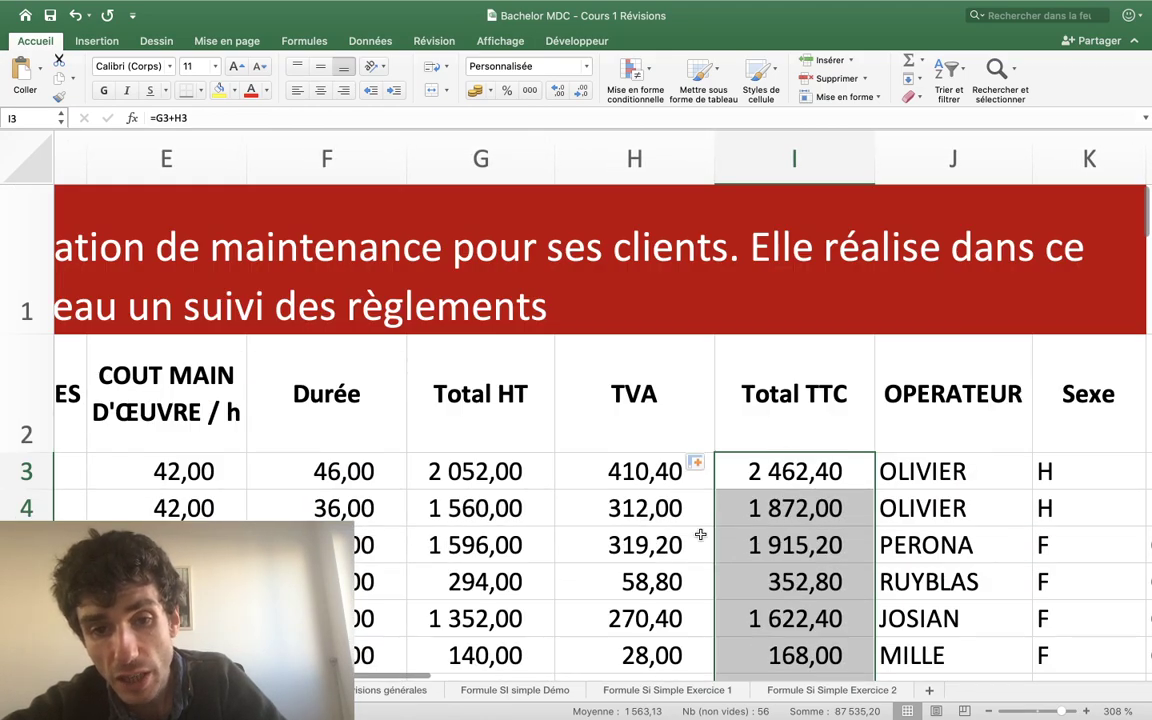
scroll(704, 524, "down", 3)
scroll(704, 522, "down", 5)
scroll(704, 520, "down", 4)
scroll(704, 520, "down", 4)
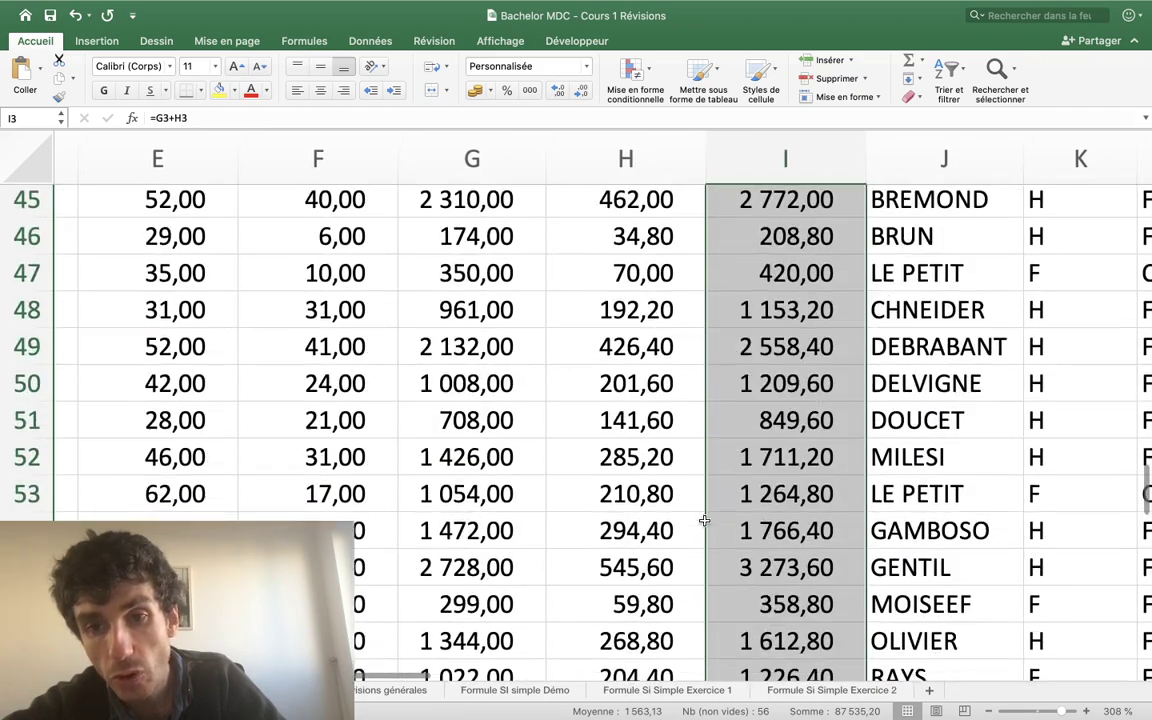
scroll(704, 520, "down", 4)
scroll(704, 520, "up", 3)
scroll(704, 520, "up", 6)
scroll(704, 520, "up", 6)
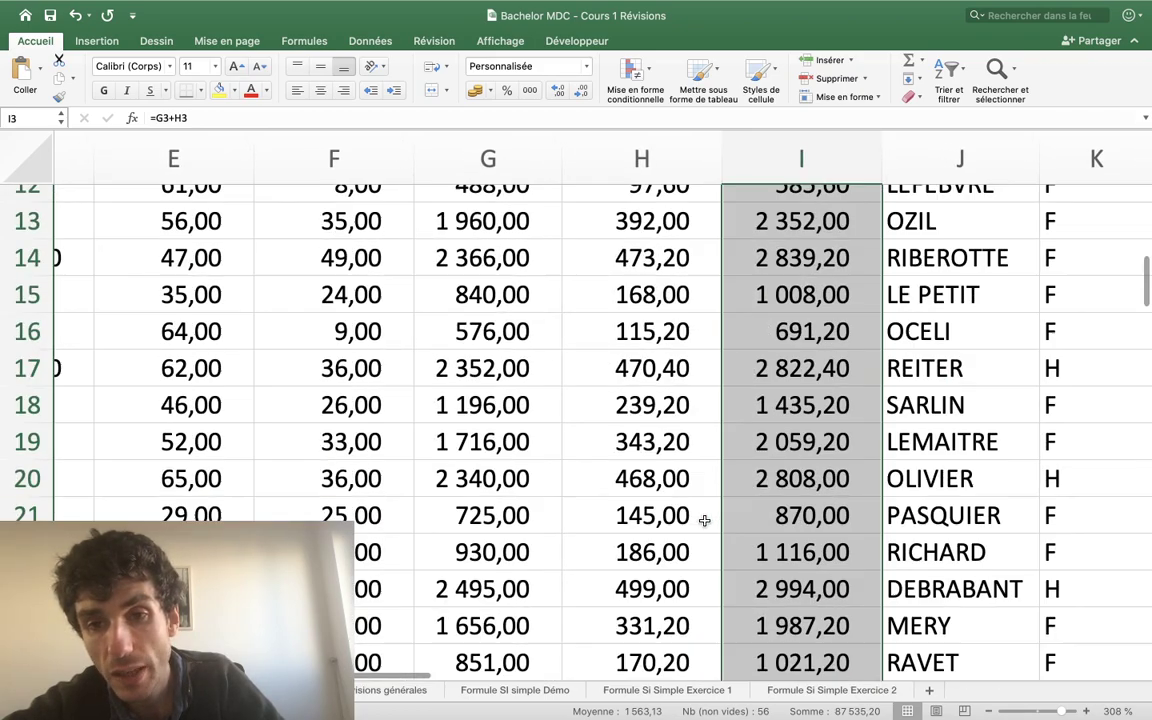
scroll(704, 520, "up", 3)
scroll(704, 520, "up", 1)
scroll(704, 523, "down", 5)
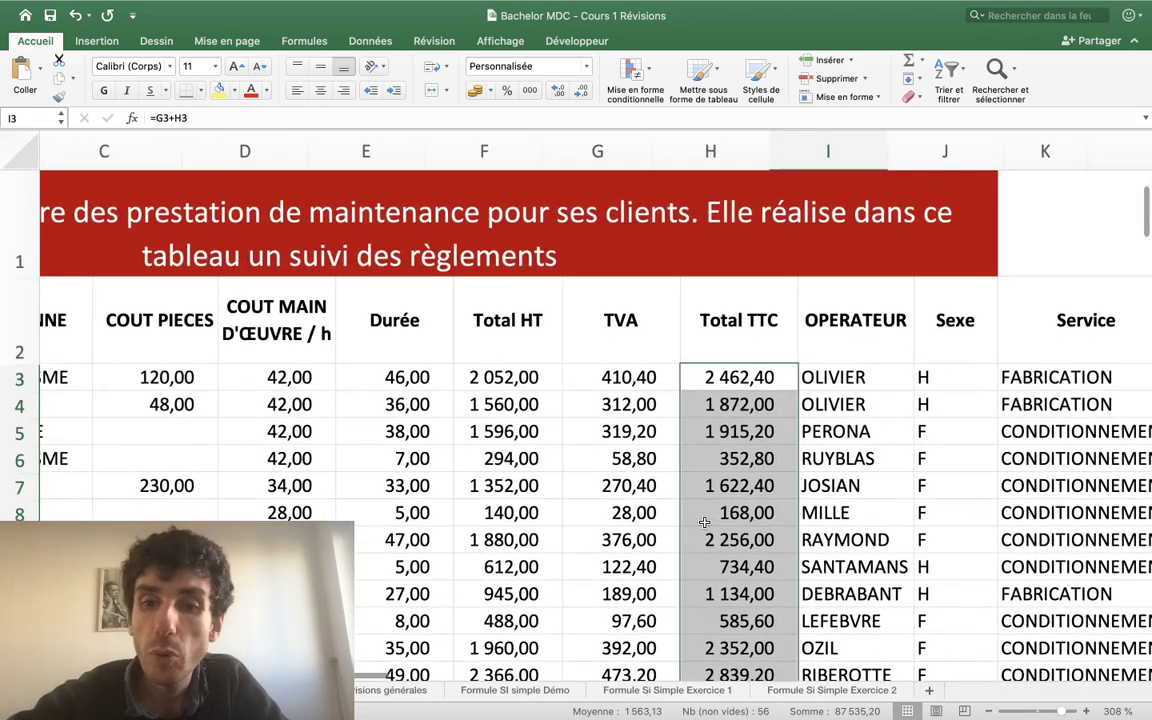
scroll(704, 523, "up", 2)
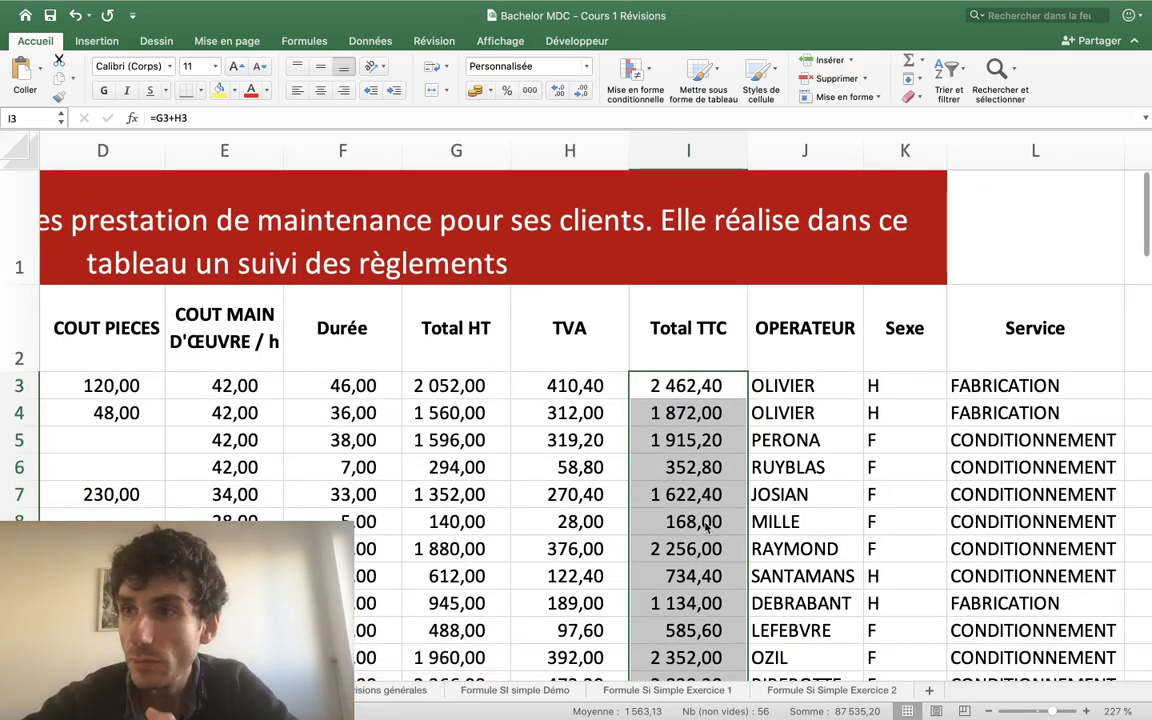
scroll(706, 530, "right", 3)
scroll(707, 527, "right", 5)
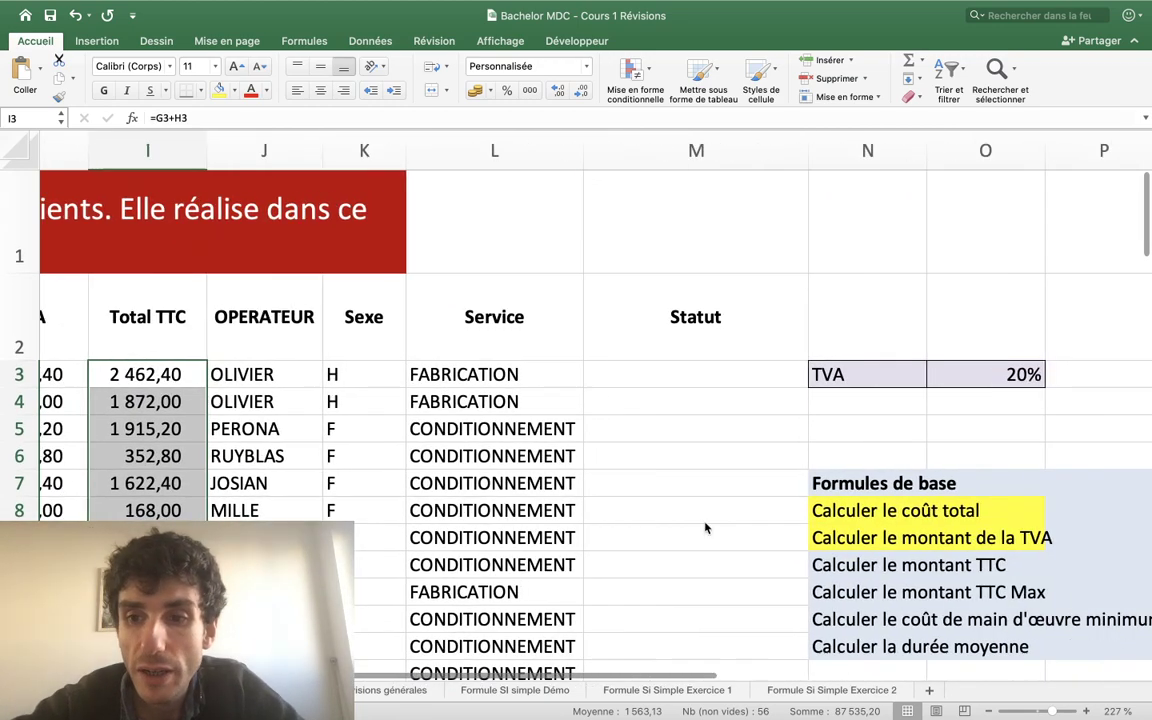
scroll(700, 535, "right", 3)
- Fill the 'Calculer le montant TTC' task cells N10:O10 with yellow
left_click_drag(721, 563, 826, 565)
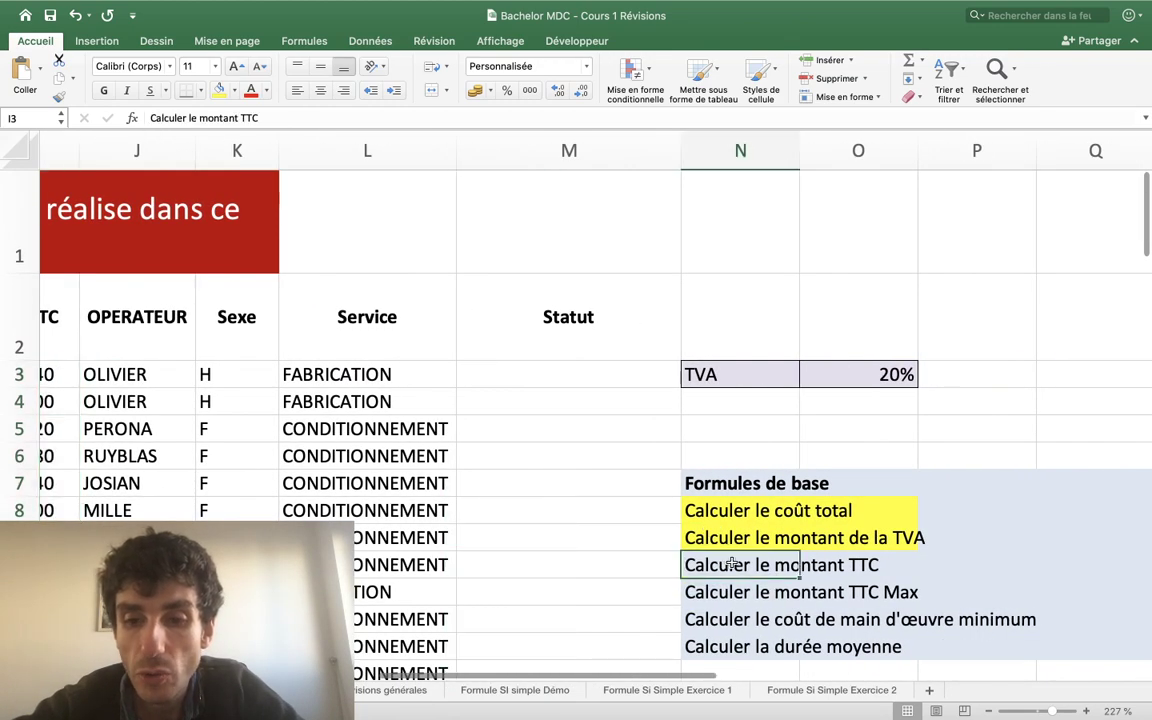
scroll(851, 565, "down", 5)
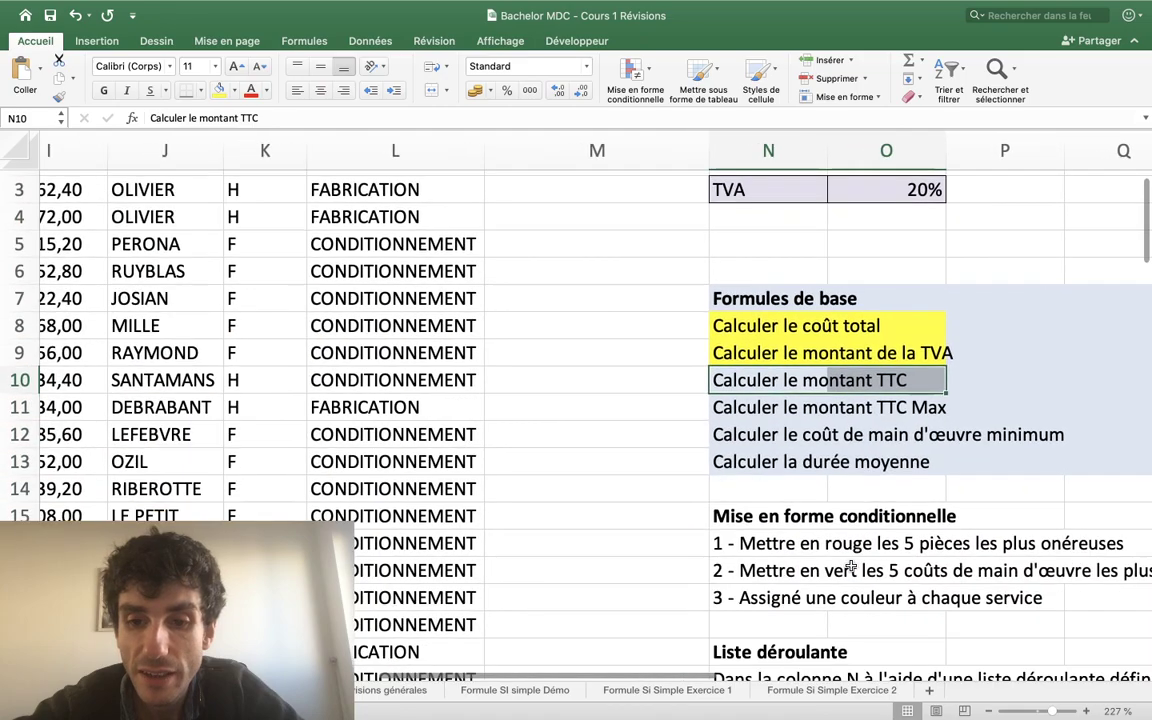
scroll(851, 567, "left", 2)
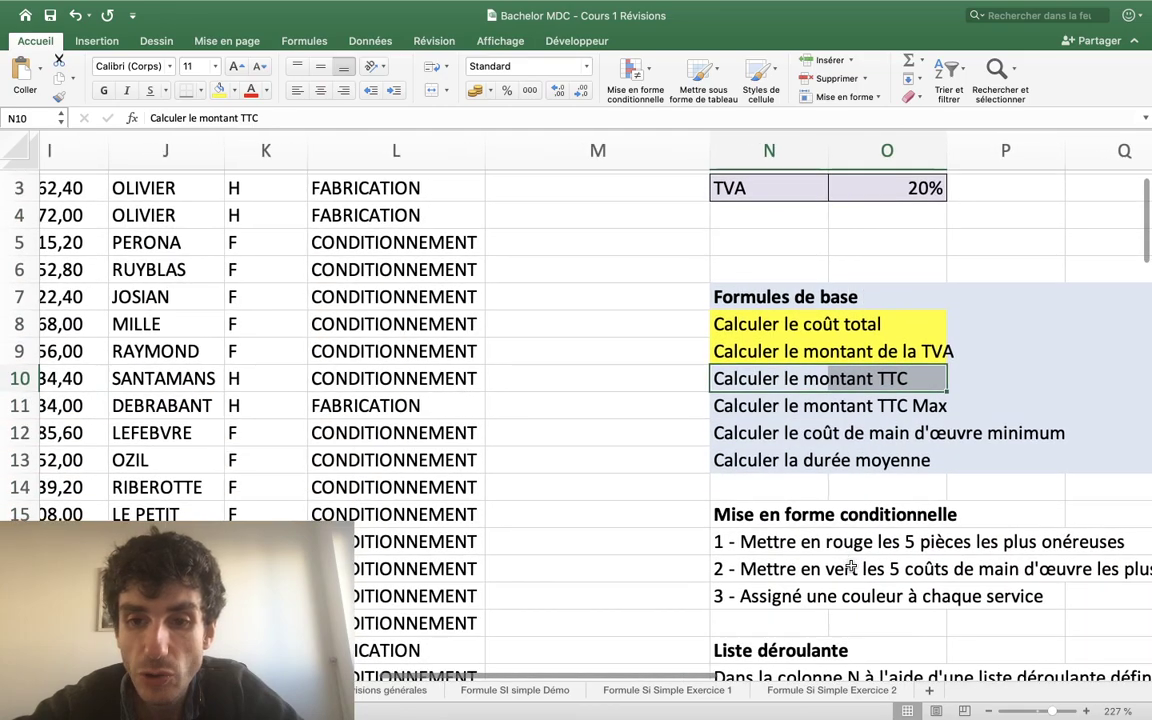
left_click(219, 88)
scroll(941, 400, "down", 2)
scroll(941, 400, "up", 2)
scroll(941, 400, "left", 1)
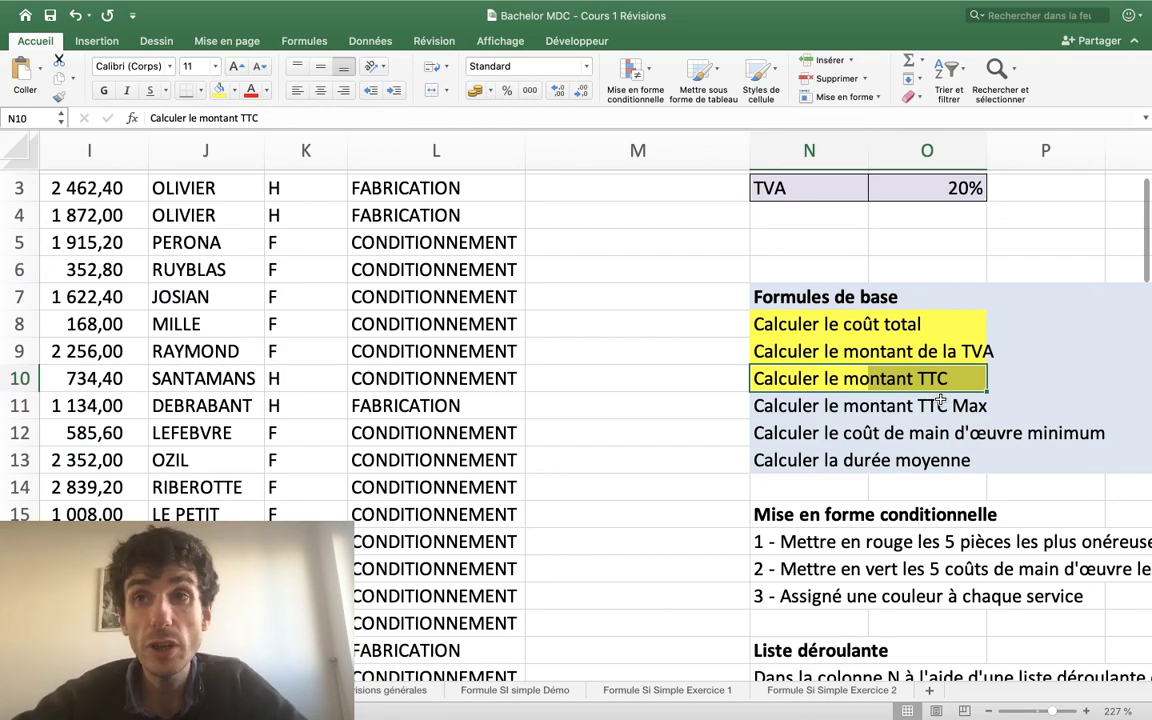
scroll(940, 400, "left", 5)
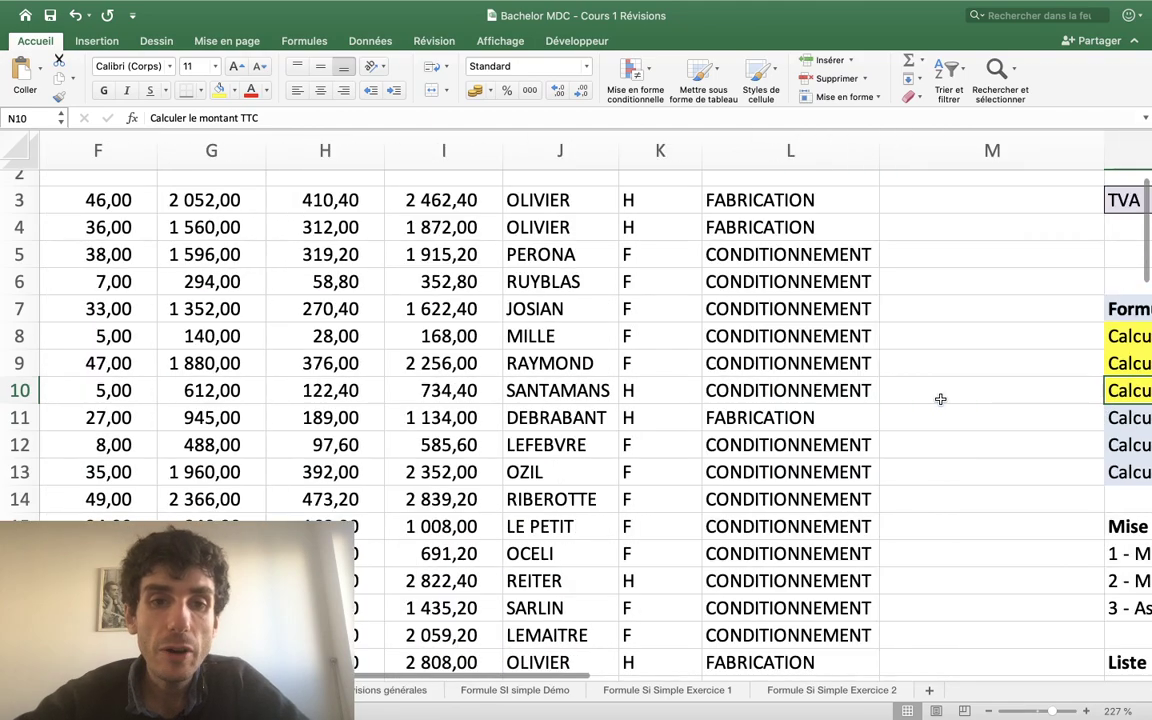
scroll(940, 400, "left", 5)
scroll(940, 400, "up", 2)
scroll(940, 400, "right", 1)
scroll(940, 400, "right", 1)
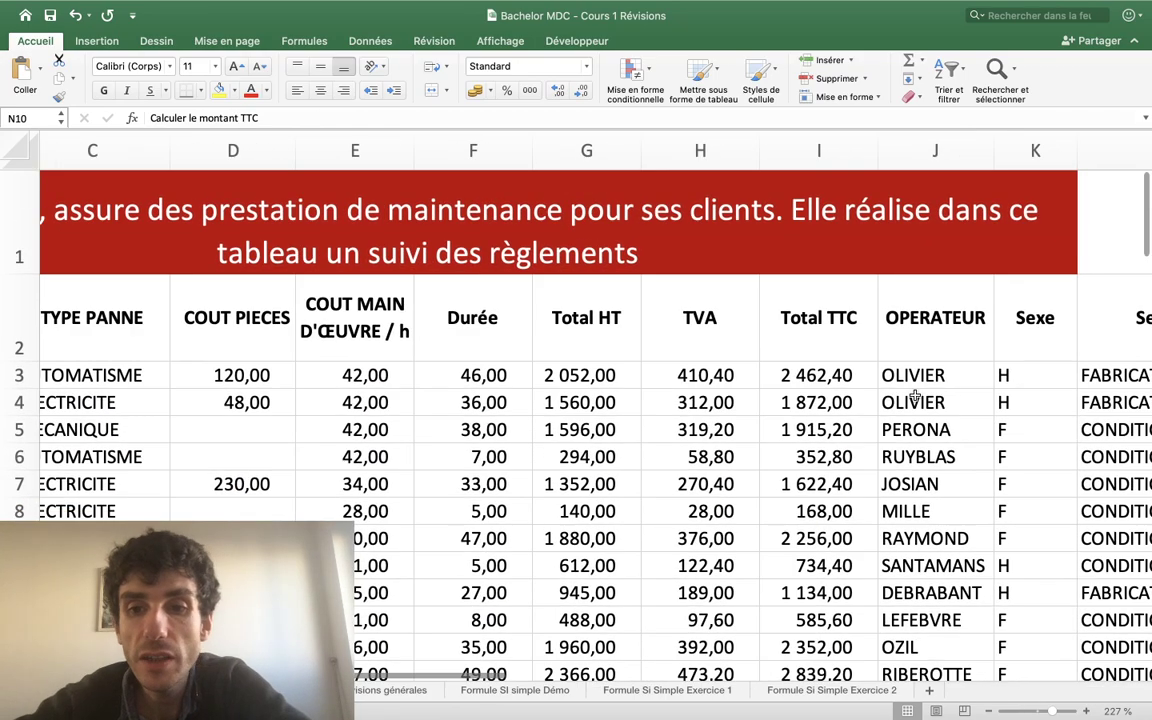
left_click_drag(818, 375, 845, 593)
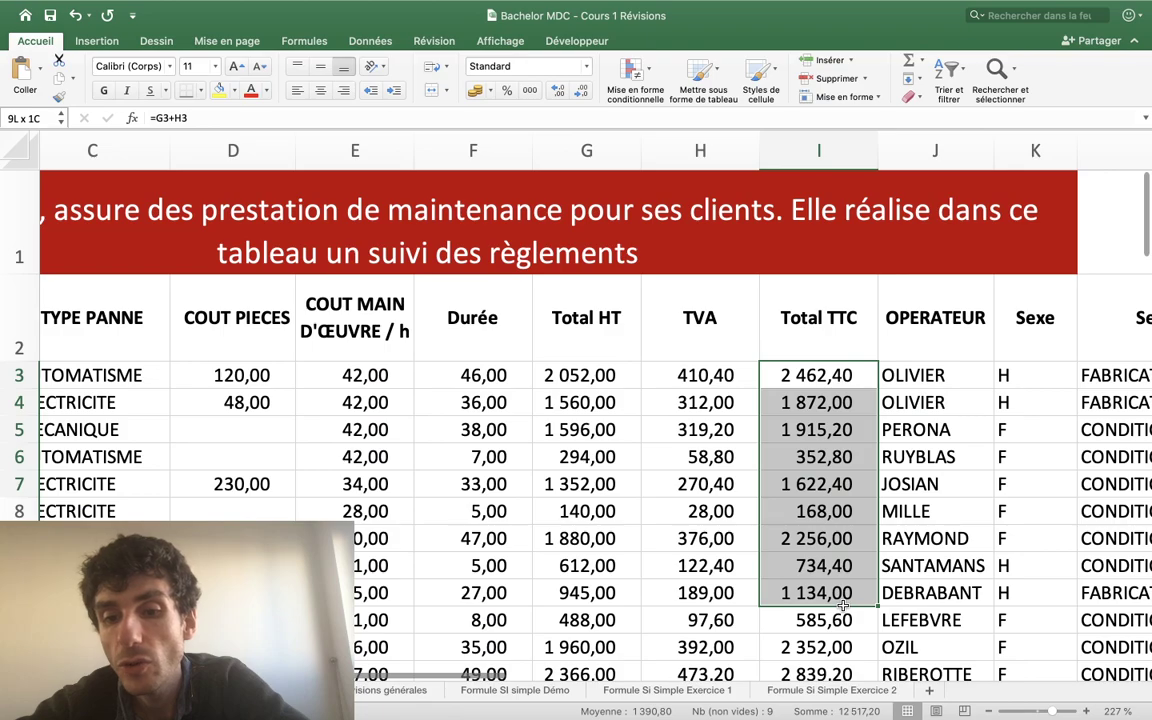
scroll(846, 572, "down", 5)
scroll(846, 572, "down", 3)
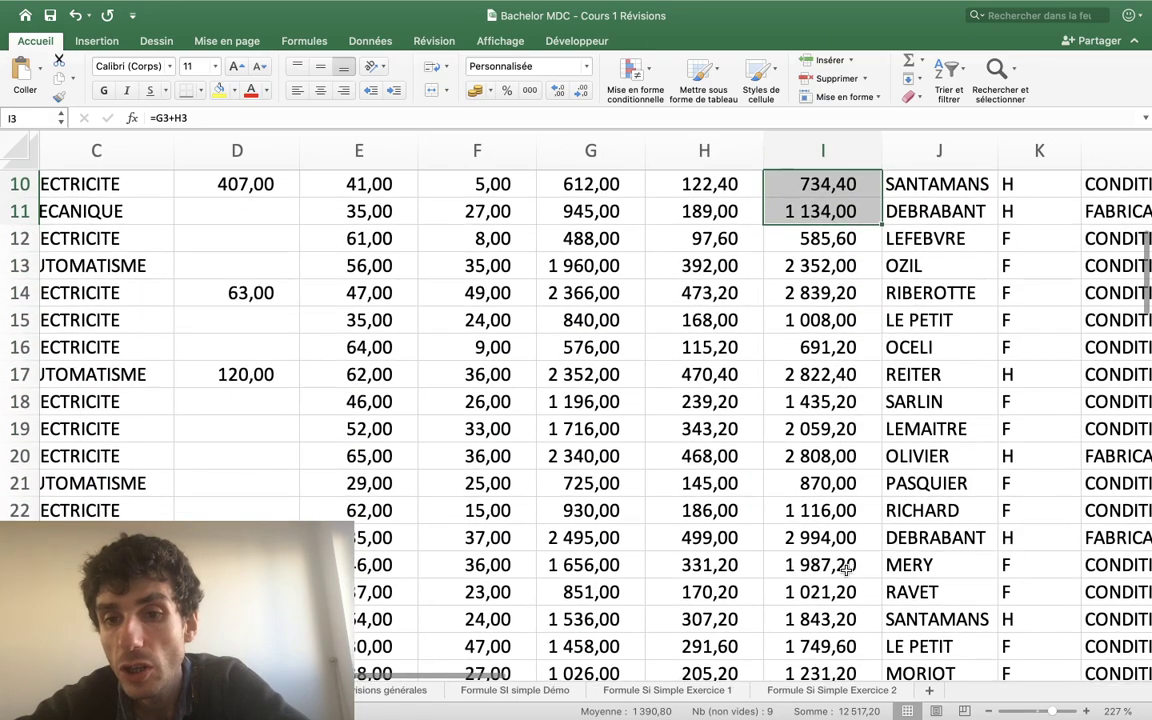
scroll(830, 500, "down", 3)
left_click(813, 436)
scroll(813, 441, "down", 5)
scroll(813, 441, "down", 3)
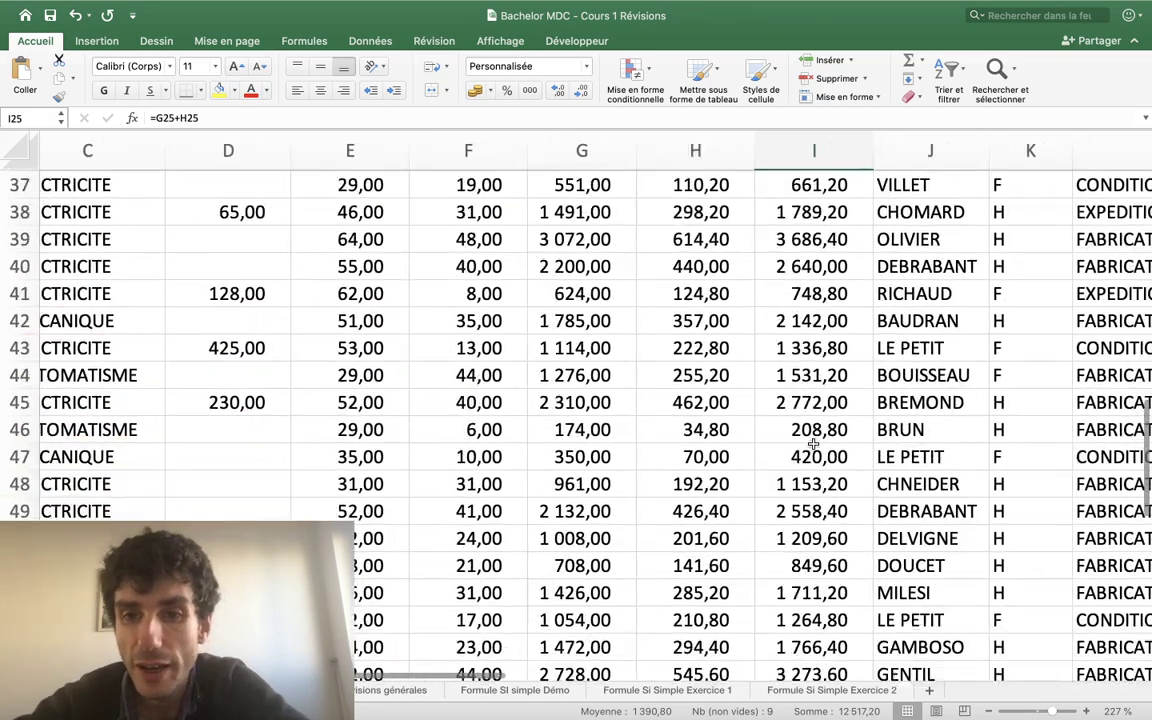
scroll(813, 442, "down", 5)
scroll(813, 442, "up", 6)
scroll(813, 443, "up", 8)
scroll(813, 443, "up", 6)
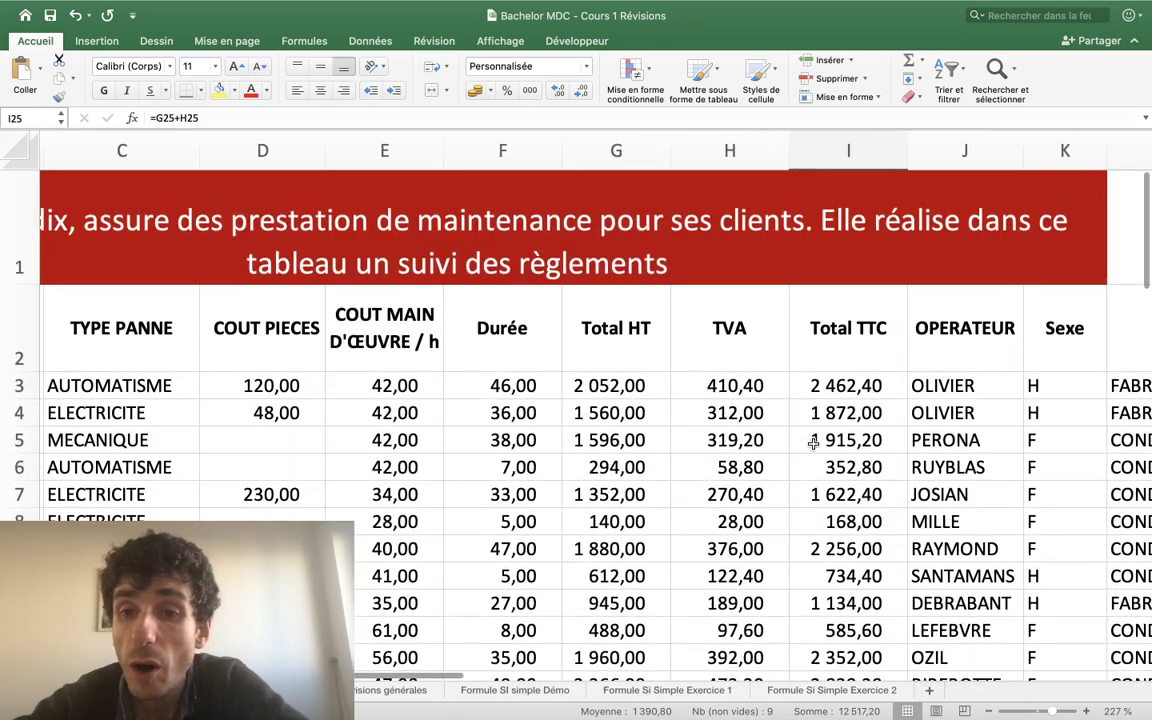
scroll(818, 450, "down", 2)
scroll(820, 390, "down", 3)
scroll(820, 388, "down", 3)
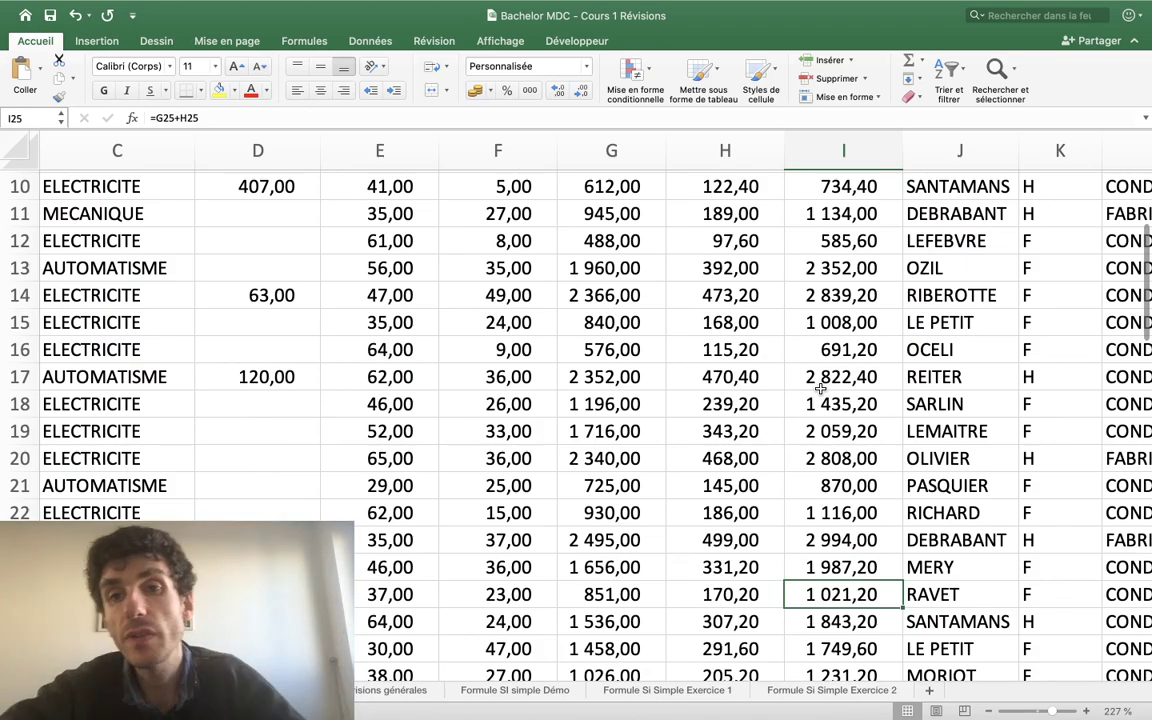
scroll(820, 390, "right", 10)
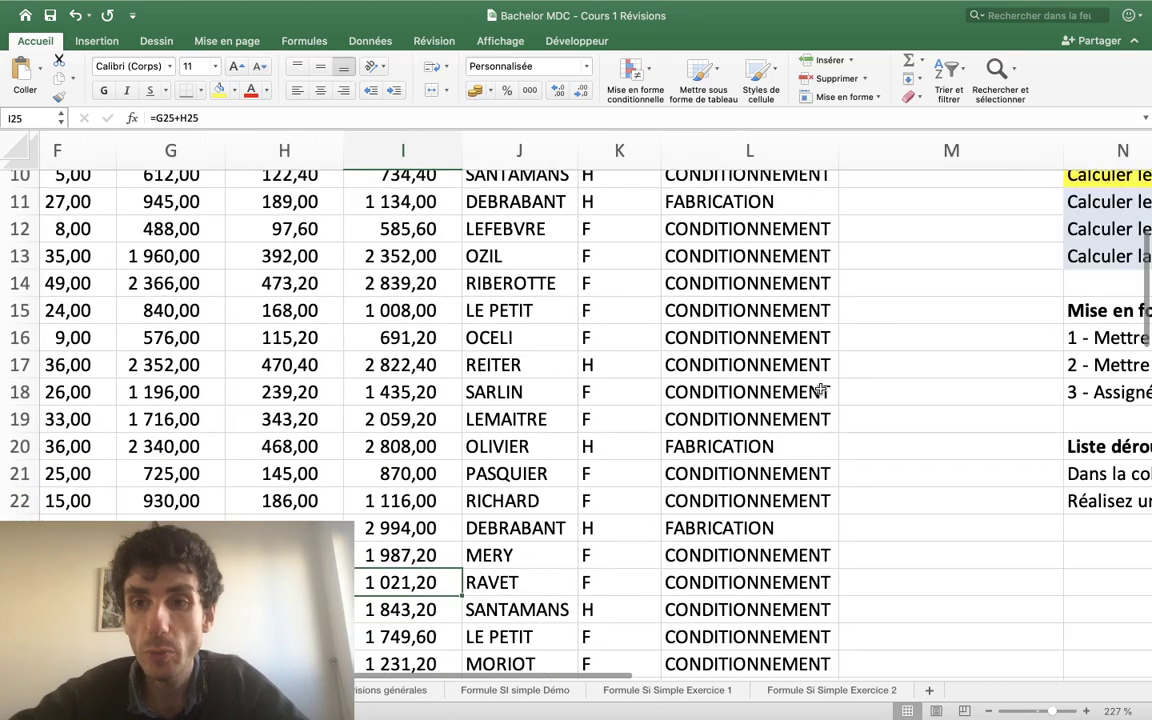
scroll(820, 390, "up", 8)
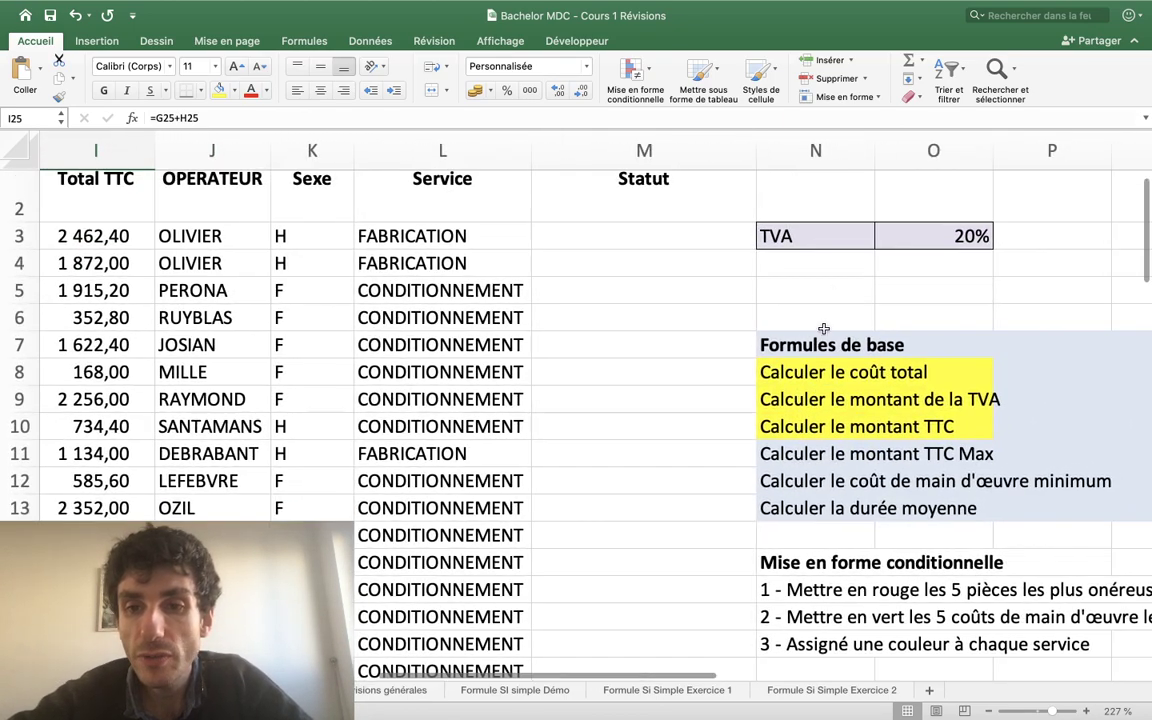
- Enter the label 'Montant Max' in cell N4 below the TVA box
left_click(816, 277)
left_click(808, 305)
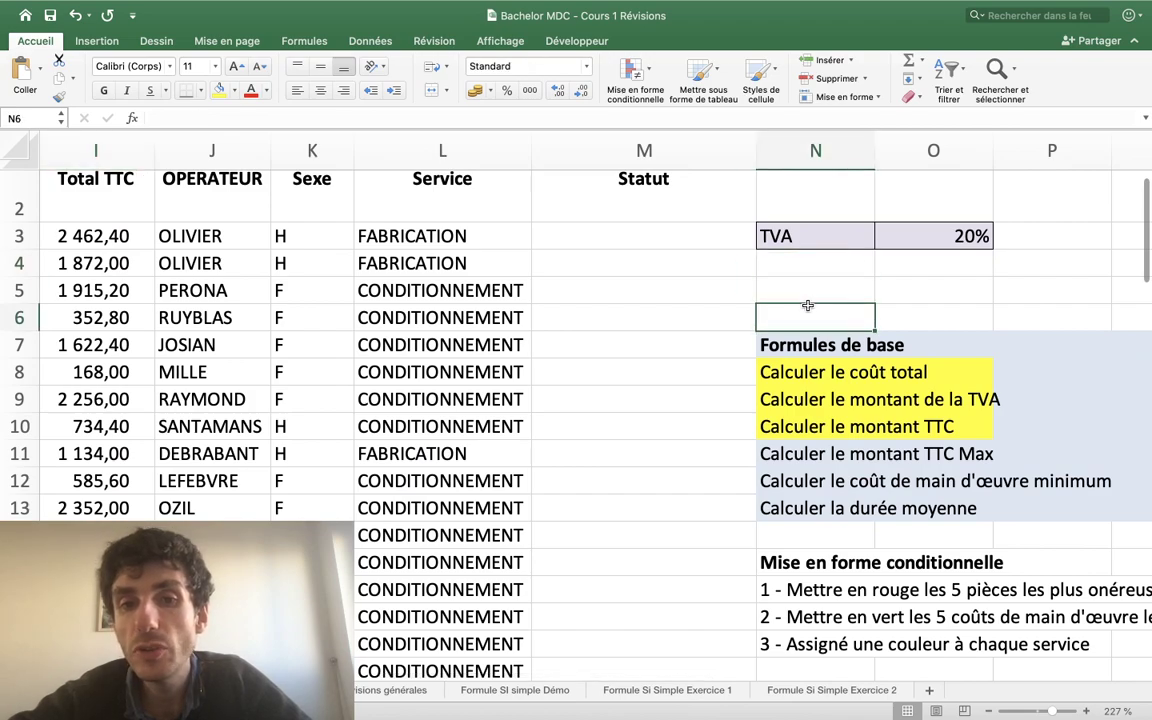
left_click(809, 286)
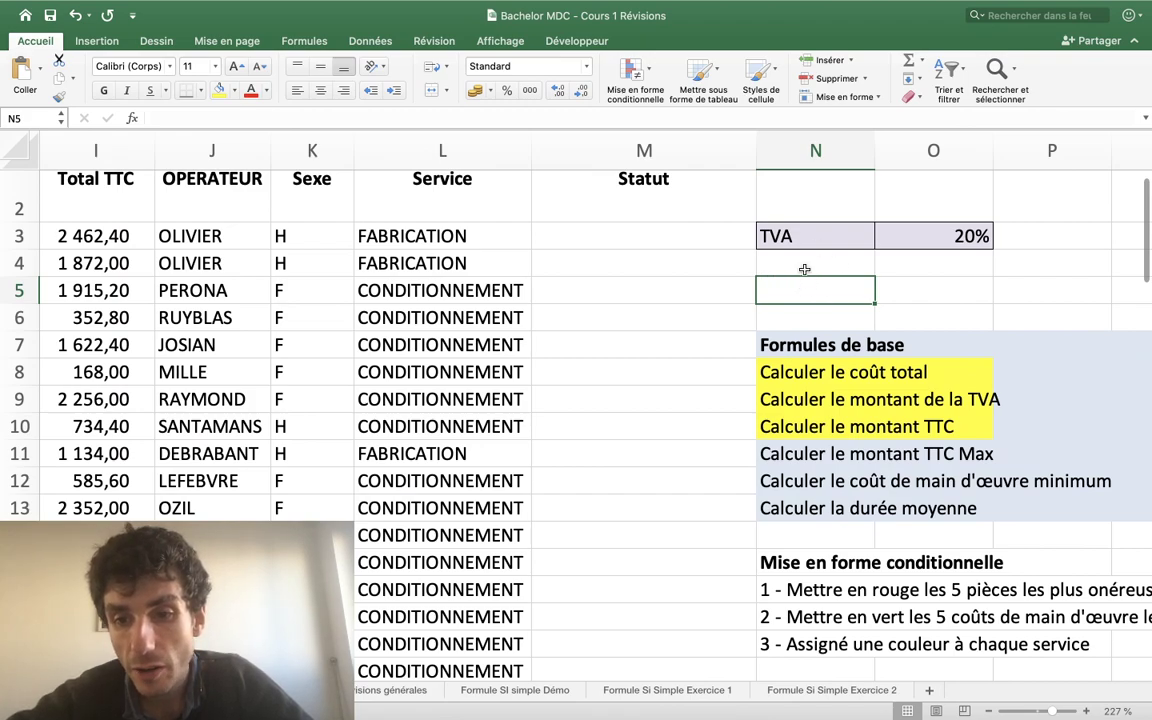
left_click(804, 268)
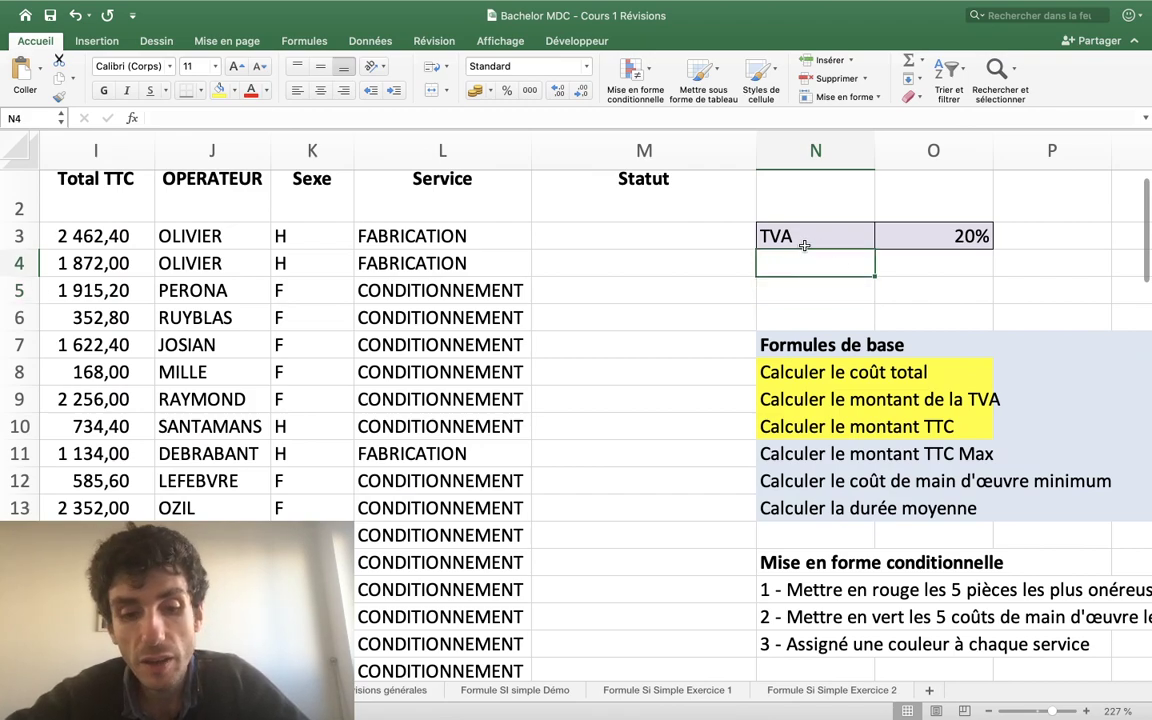
type("Montant")
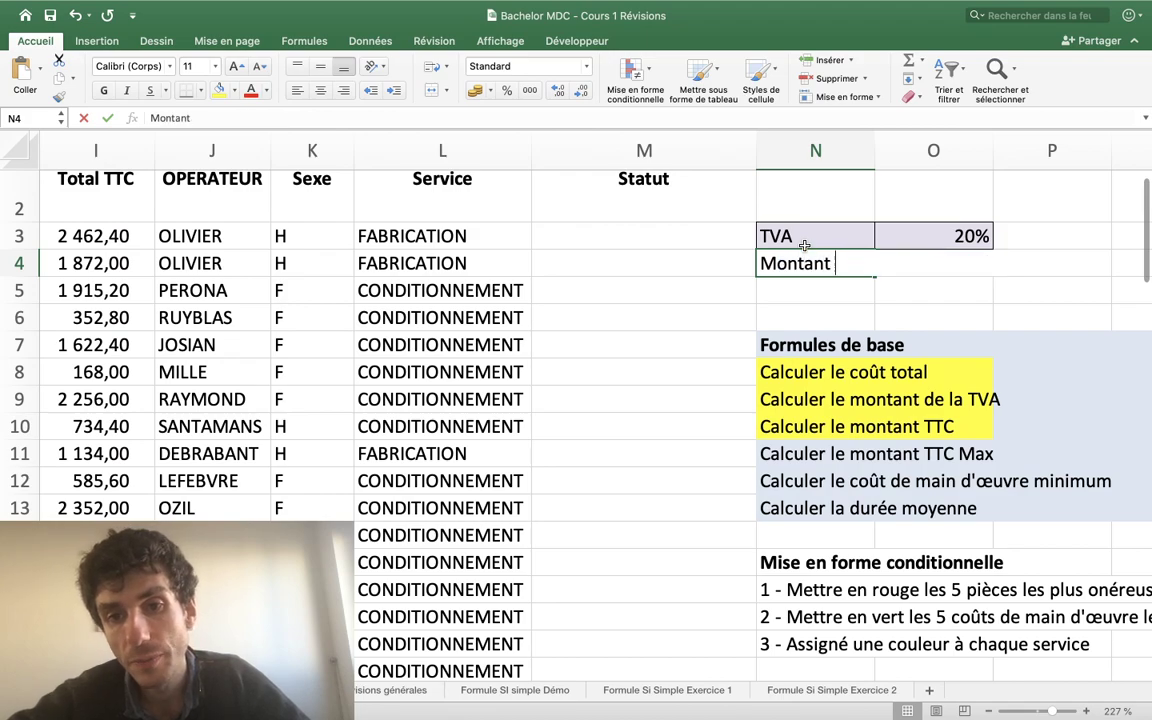
type("Max")
key("Return")
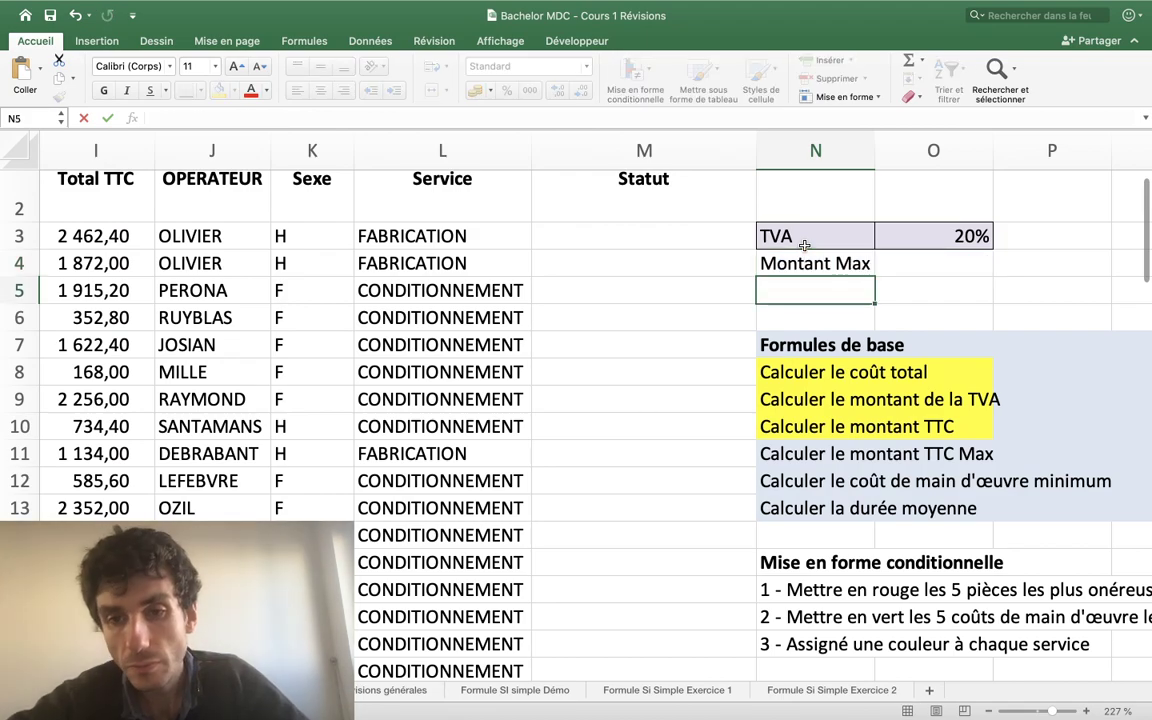
- Give N4:O4 a light green fill
key("Up")
key("shift+Right")
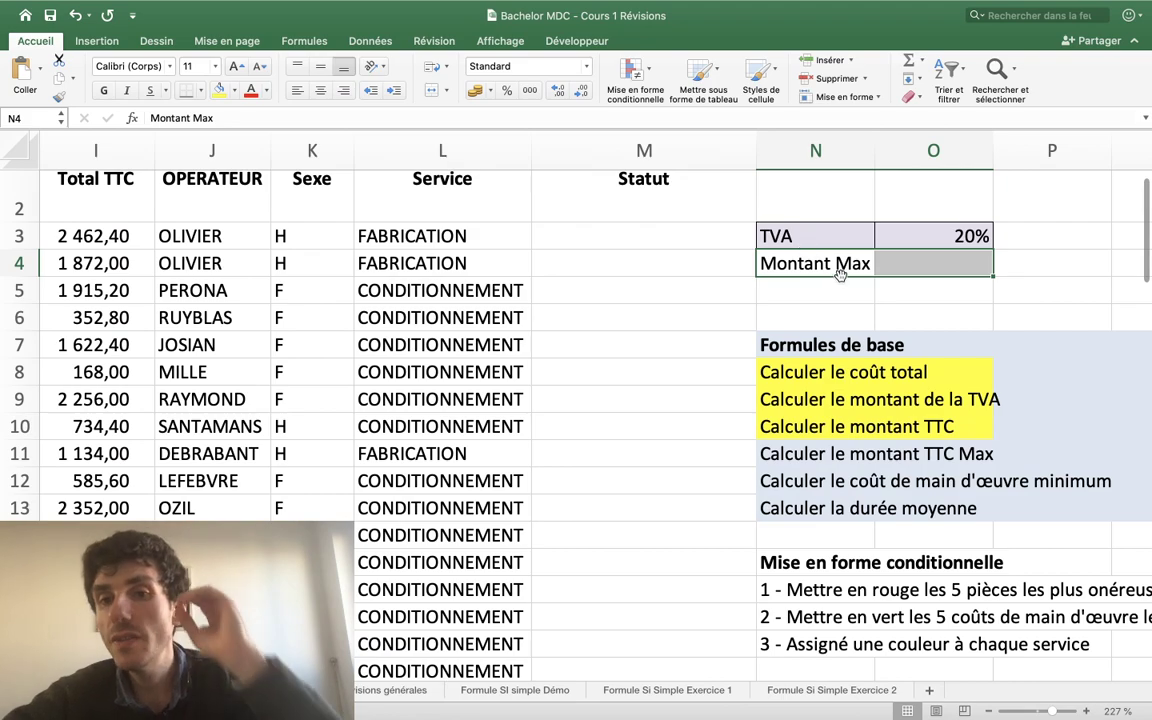
left_click(235, 91)
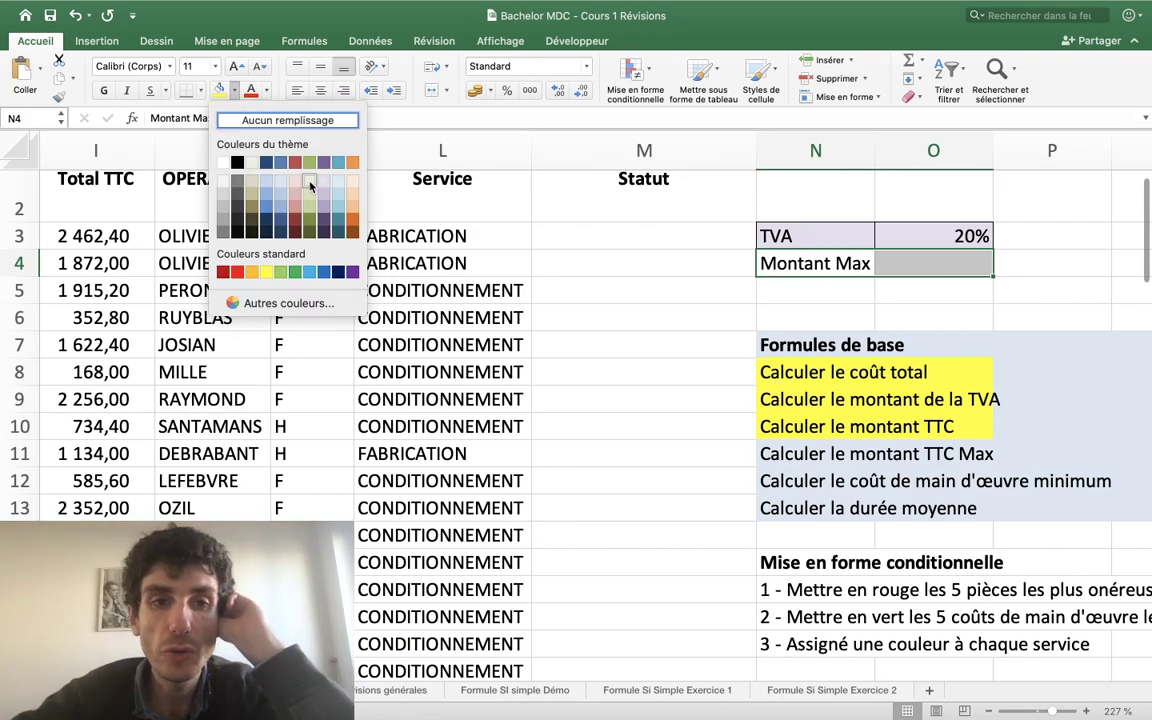
left_click(281, 181)
left_click(724, 264)
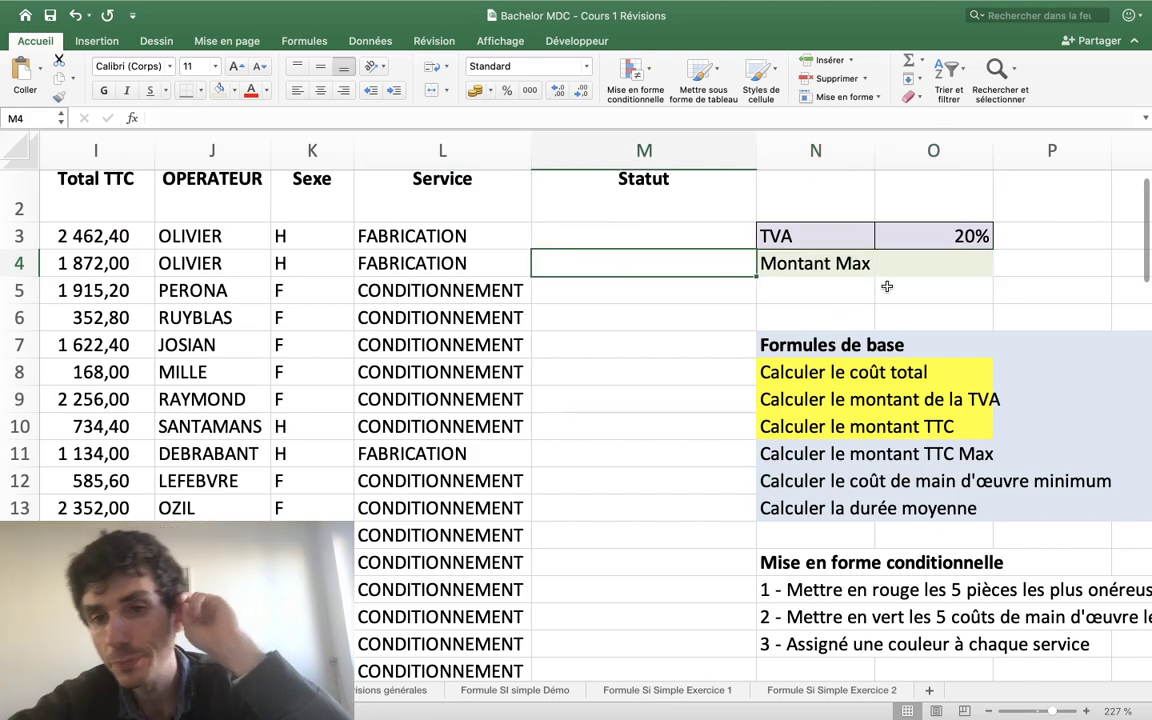
left_click(910, 265)
scroll(800, 265, "left", 5)
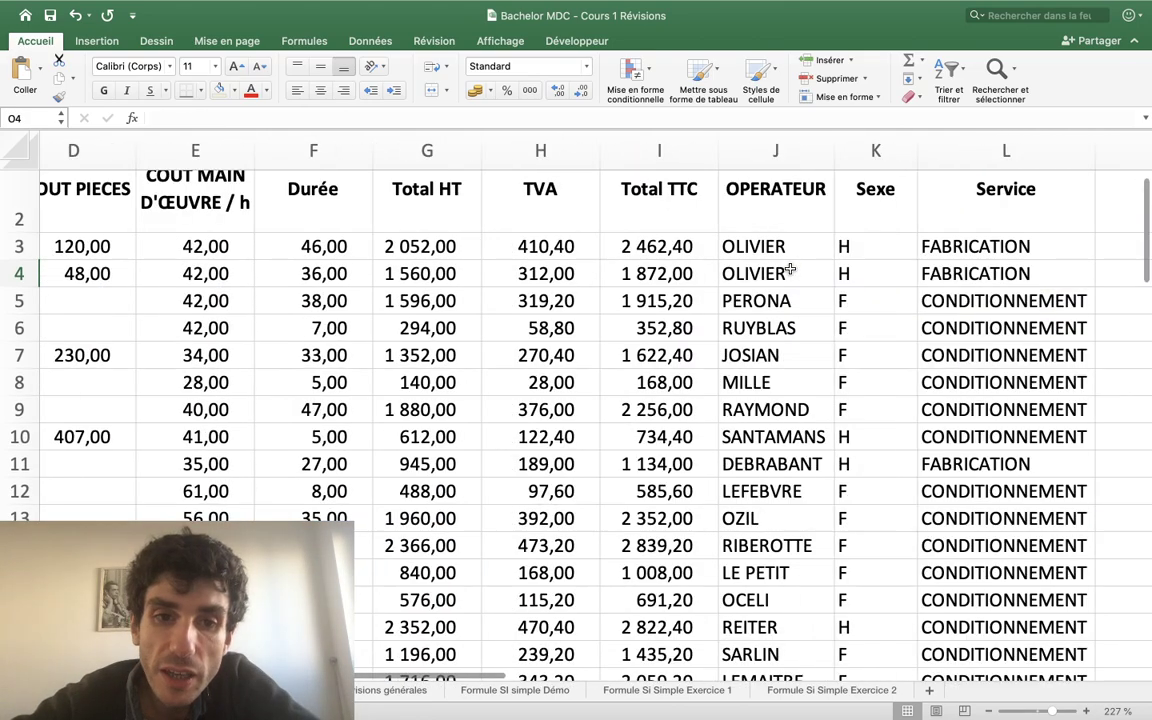
scroll(800, 265, "left", 2)
scroll(790, 267, "down", 3)
scroll(790, 267, "up", 3)
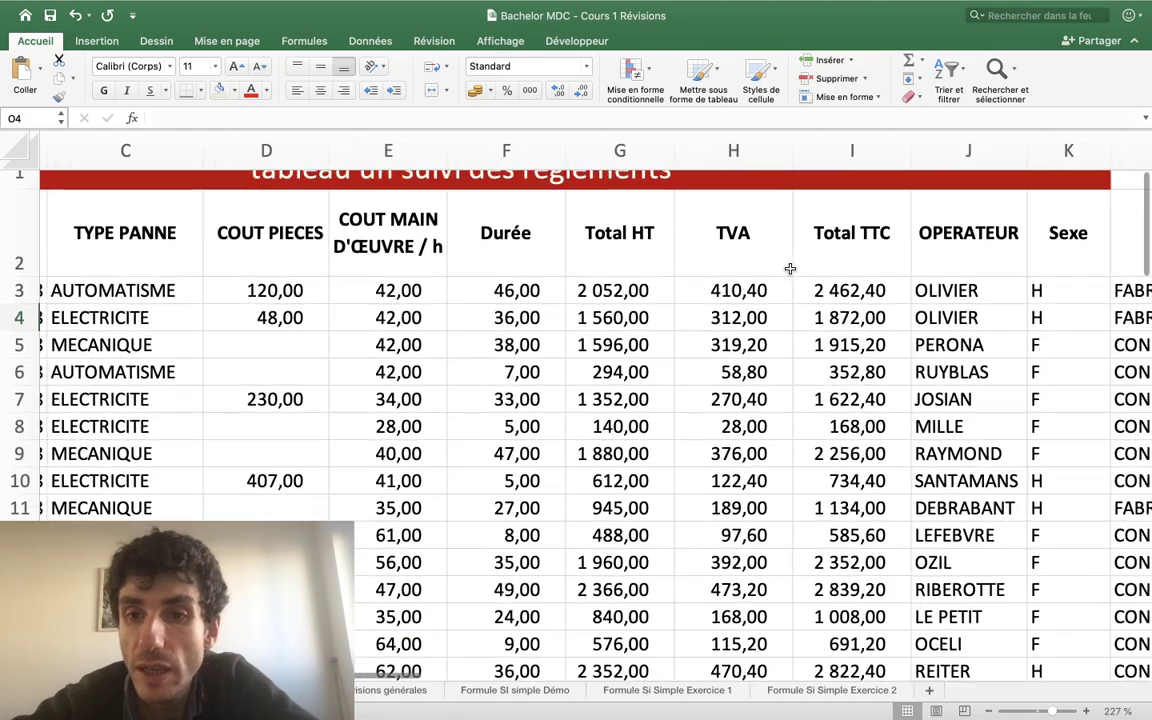
scroll(790, 267, "right", 2)
scroll(790, 267, "down", 10)
scroll(790, 268, "down", 15)
scroll(790, 268, "down", 9)
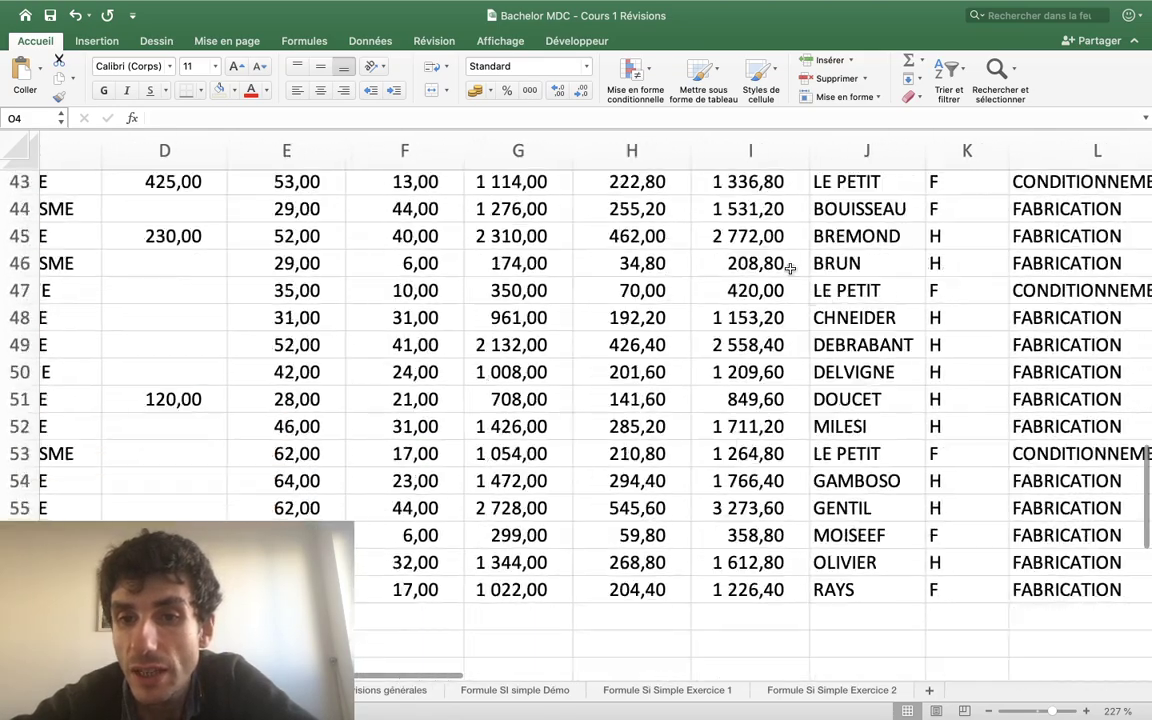
scroll(790, 268, "down", 15)
scroll(790, 268, "up", 20)
scroll(790, 268, "left", 1)
scroll(790, 268, "up", 4)
scroll(790, 268, "right", 1)
scroll(790, 268, "up", 6)
scroll(790, 268, "right", 1)
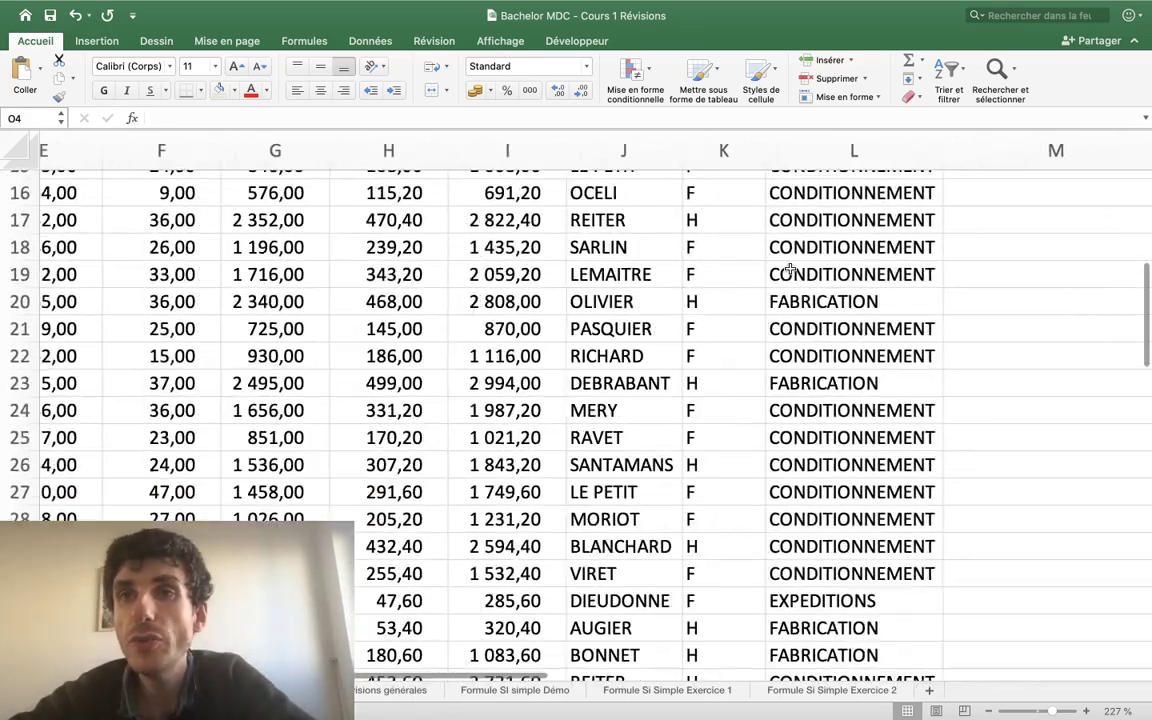
scroll(790, 268, "up", 5)
scroll(790, 268, "right", 4)
scroll(790, 268, "up", 5)
scroll(790, 268, "right", 2)
scroll(790, 268, "up", 4)
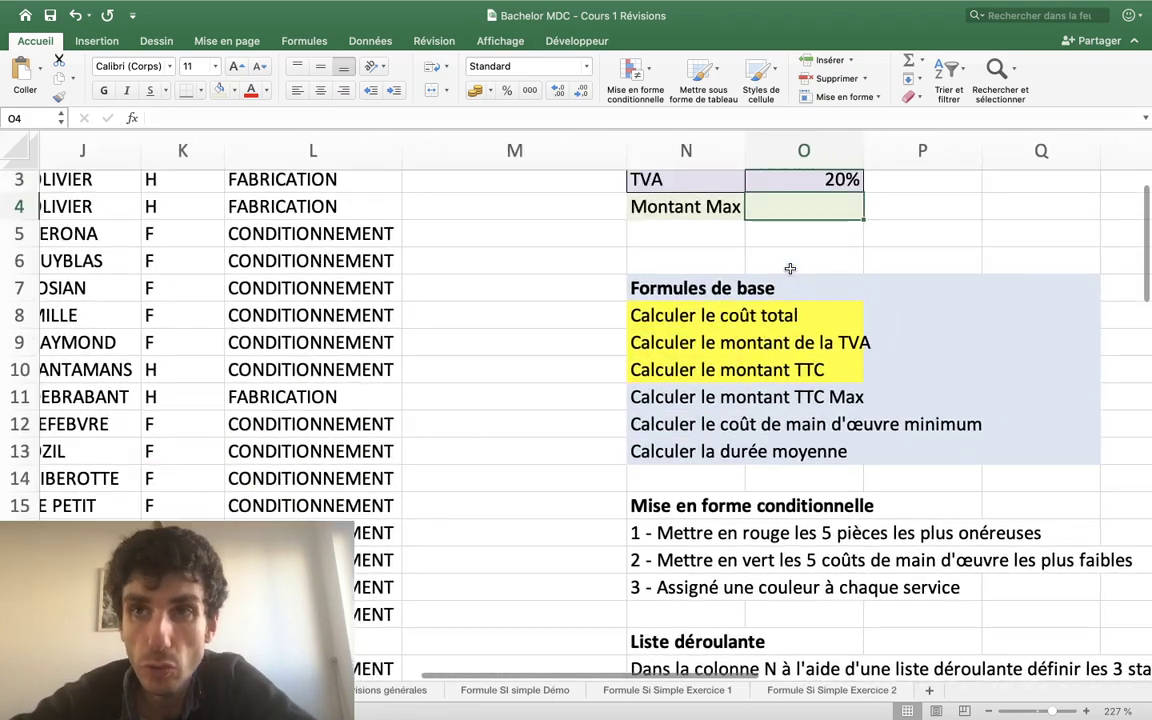
scroll(790, 268, "right", 1)
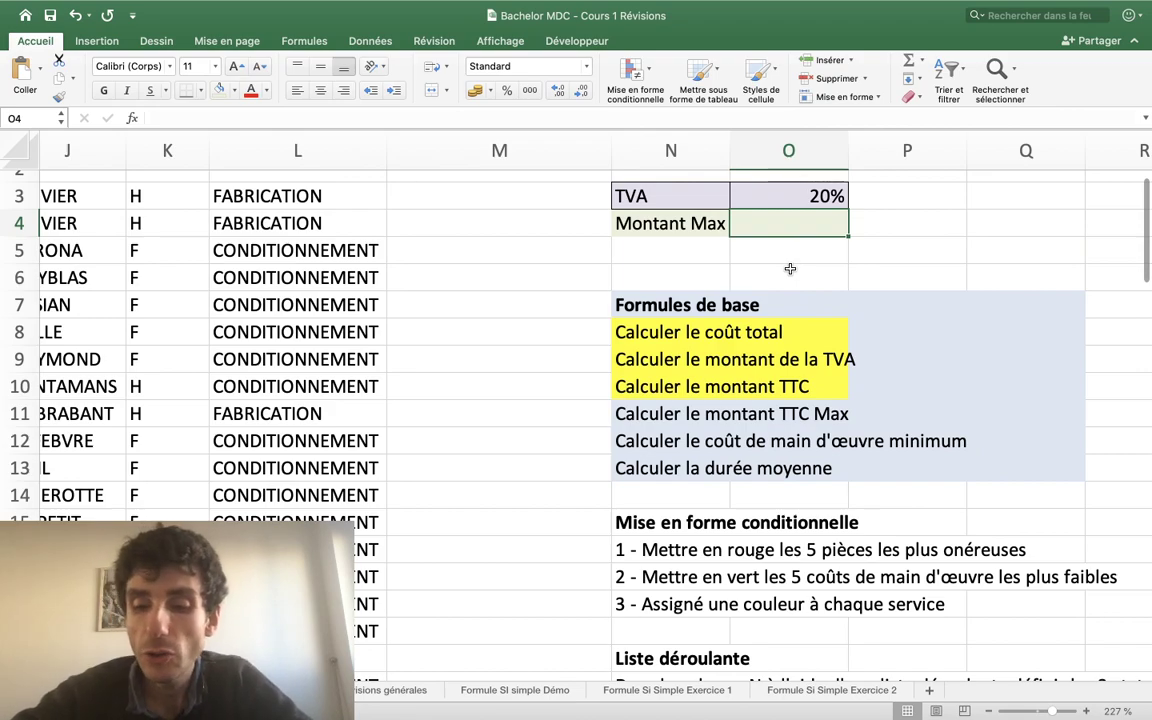
type("=")
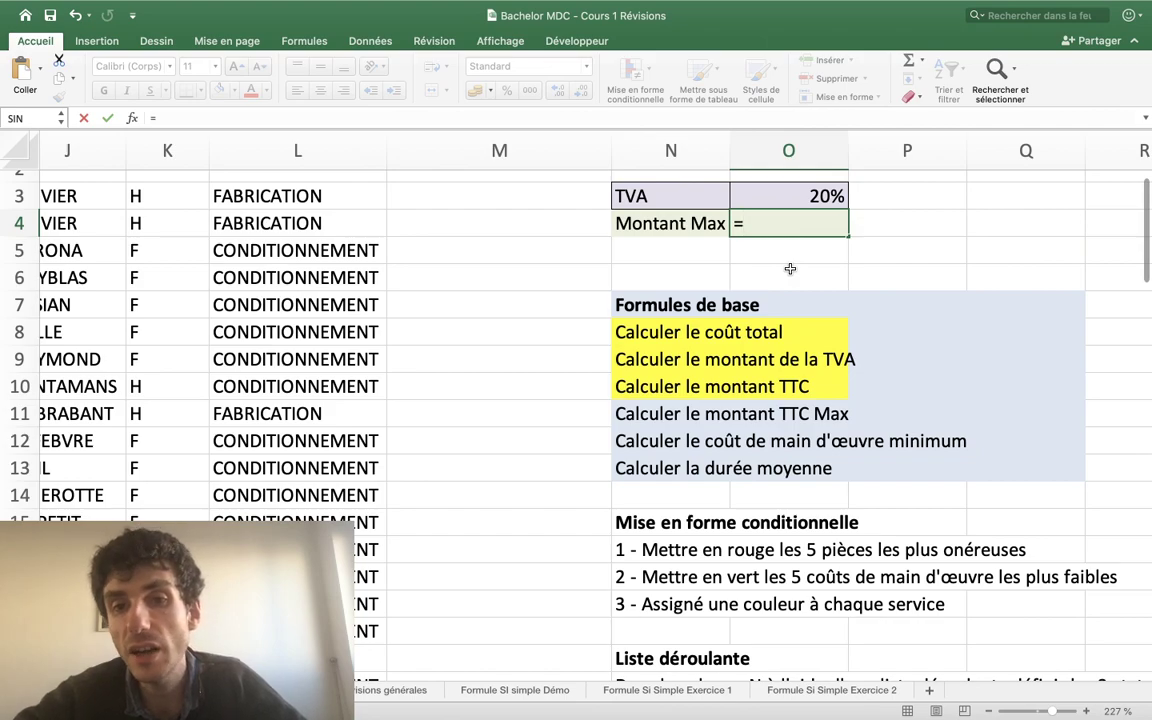
type("somme")
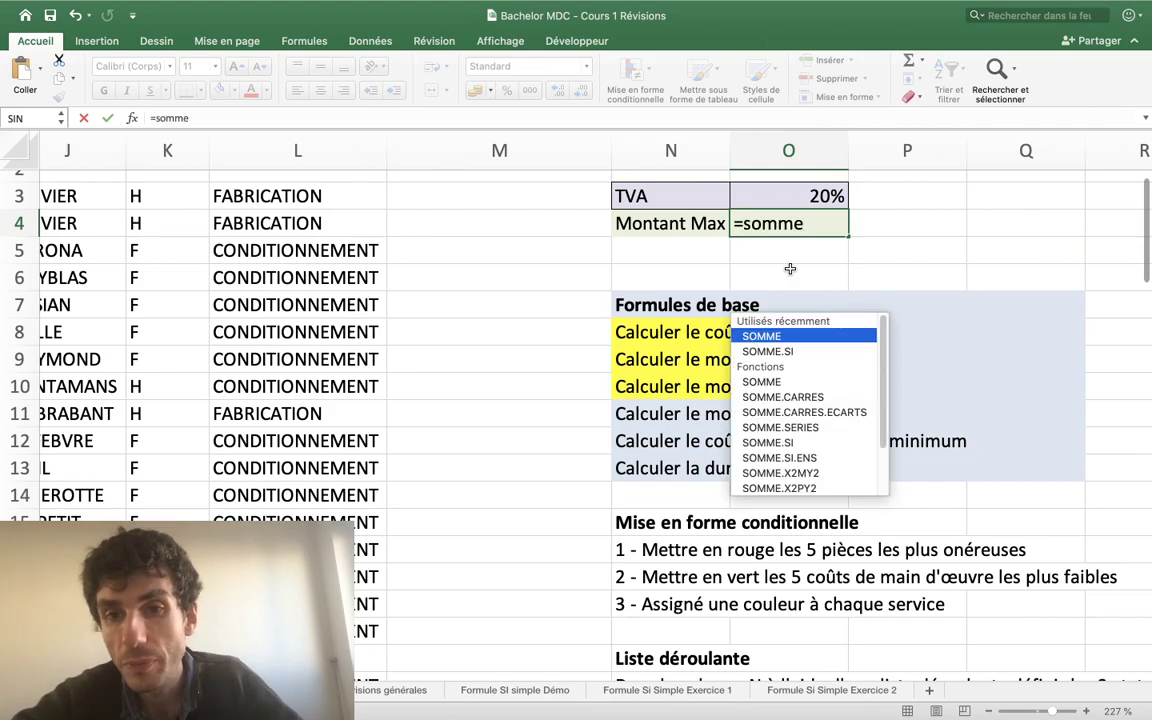
key("BackSpace")
key("BackSpace")
key("BackSpace")
key("BackSpace")
key("BackSpace")
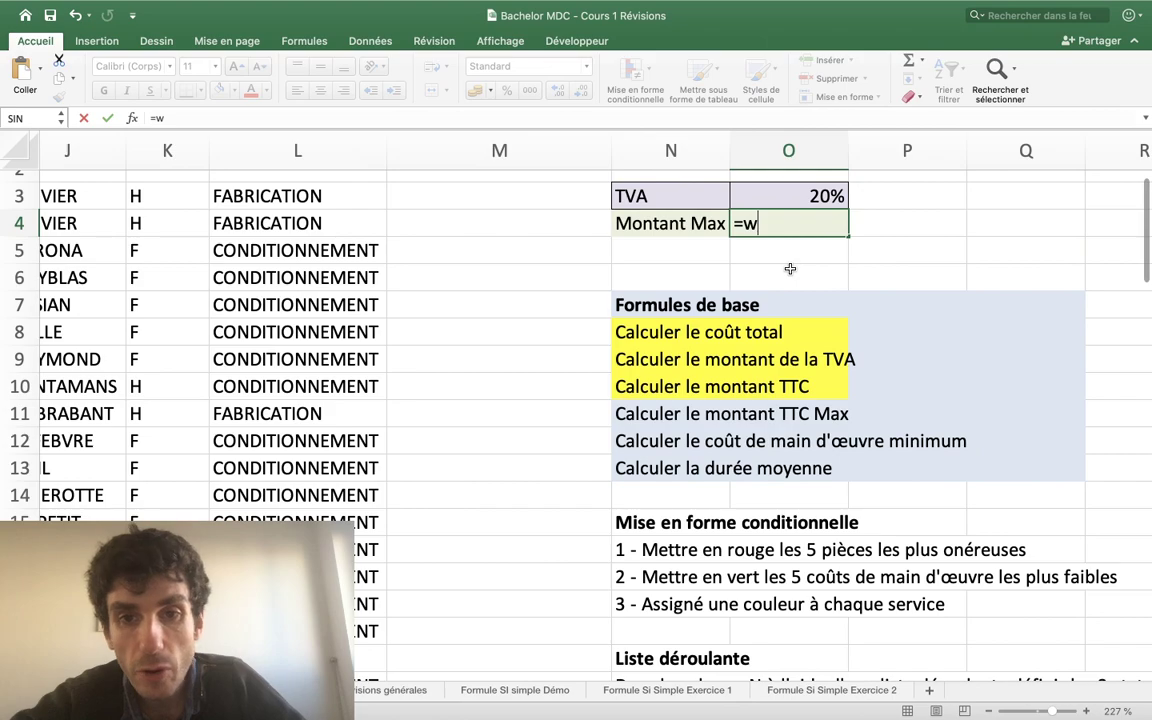
type("s")
scroll(800, 404, "down", 3)
scroll(800, 406, "down", 5)
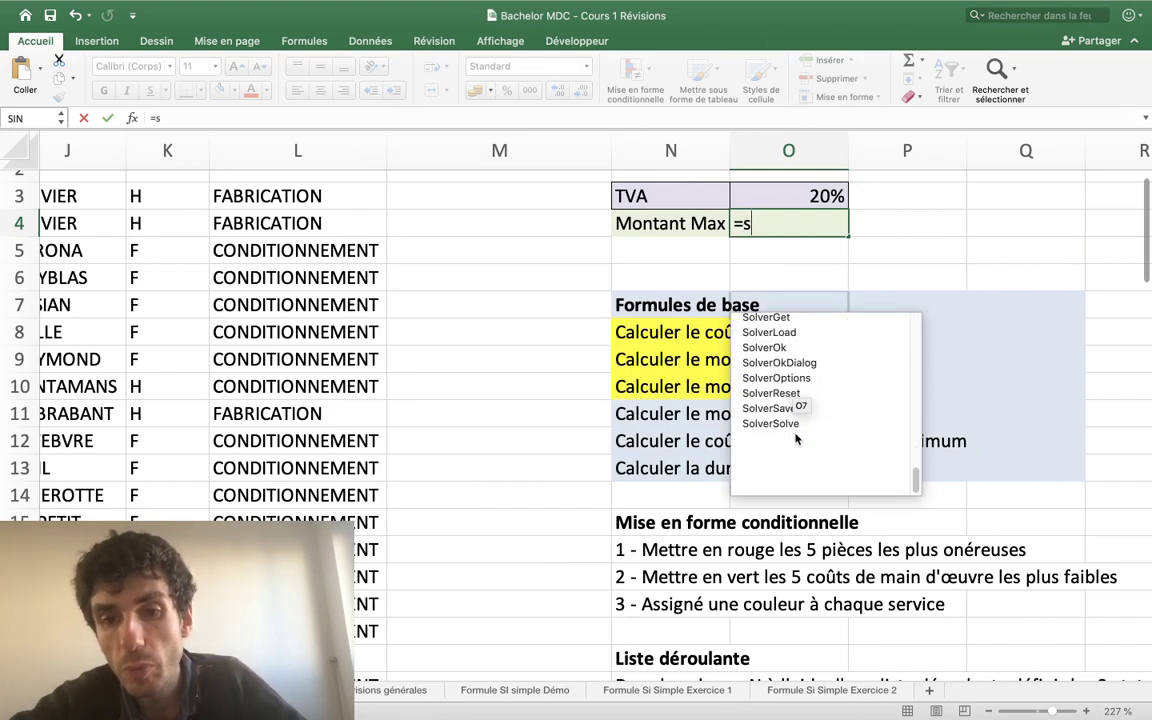
scroll(797, 430, "up", 10)
key("Escape")
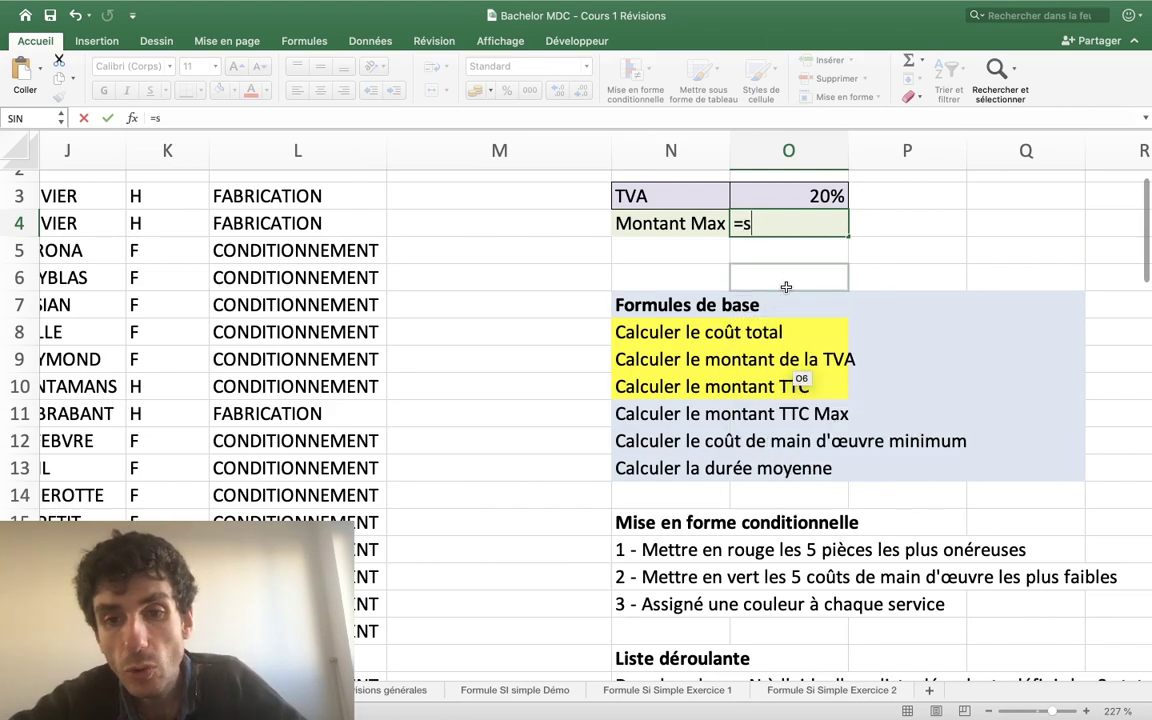
key("BackSpace")
key("BackSpace")
key("Return")
key("Up")
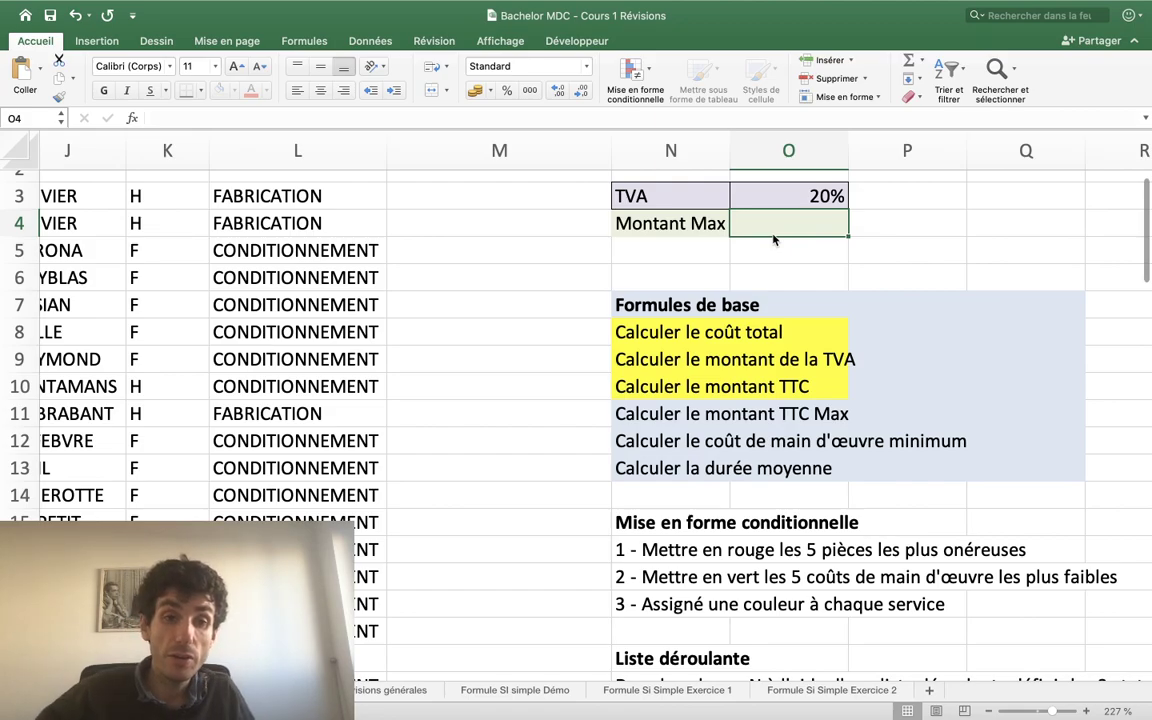
scroll(773, 240, "left", 3)
scroll(773, 240, "up", 2)
scroll(773, 240, "right", 5)
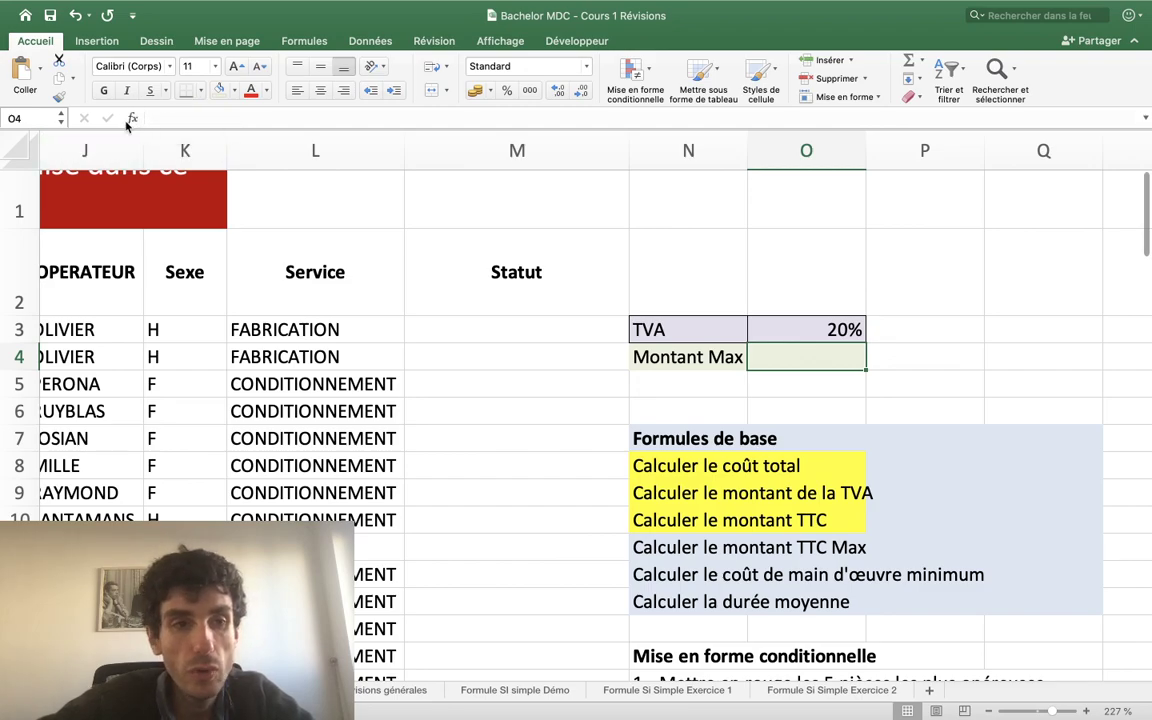
- Bring up the Formula Builder for O4 and browse the function list
left_click(134, 118)
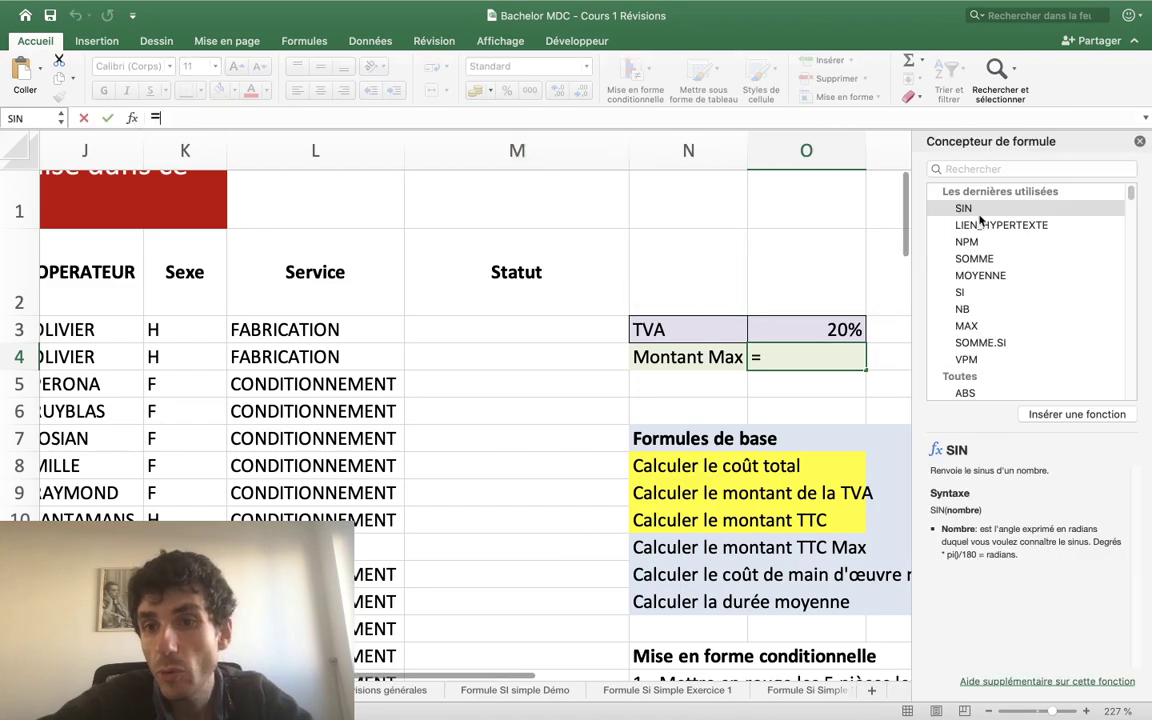
scroll(981, 231, "down", 1)
scroll(981, 232, "down", 2)
scroll(983, 234, "down", 2)
scroll(983, 233, "down", 3)
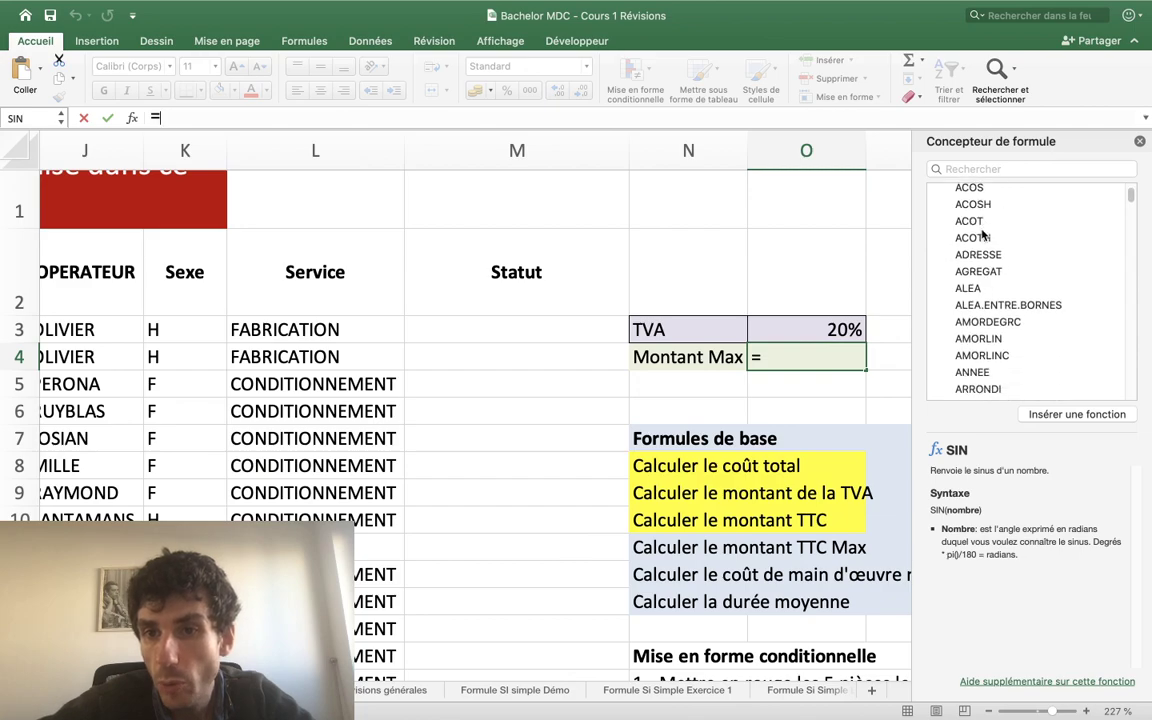
scroll(983, 233, "down", 3)
scroll(983, 233, "down", 3)
scroll(983, 233, "down", 3)
scroll(983, 233, "down", 3)
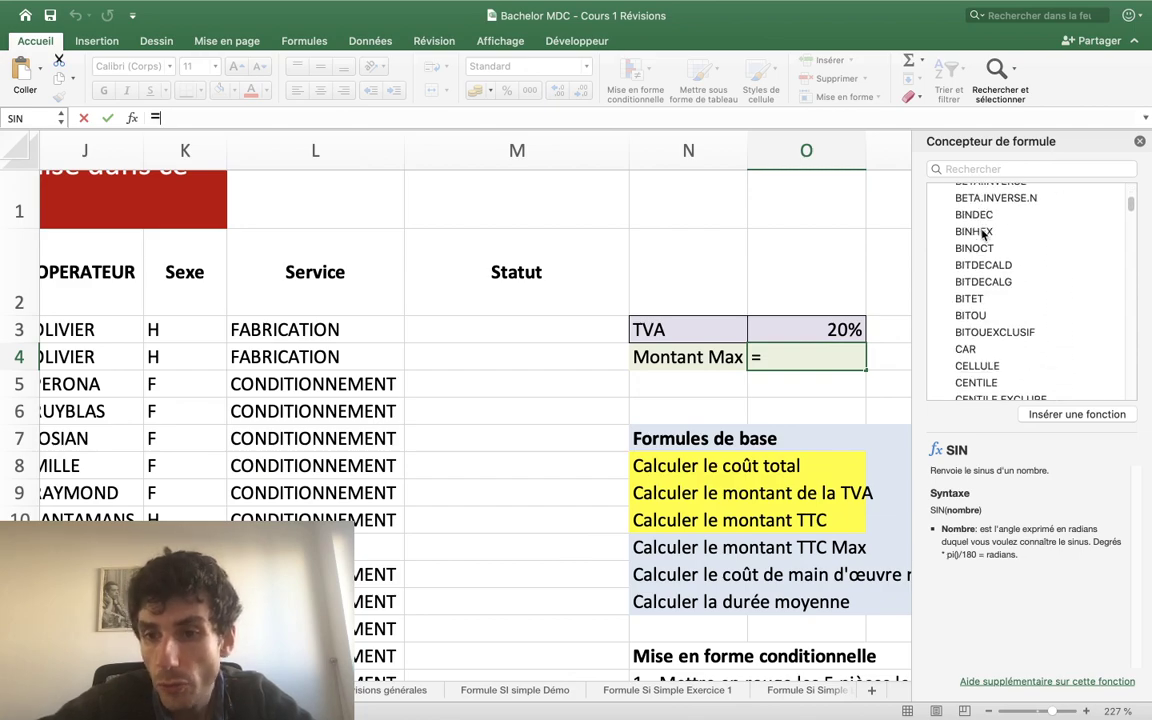
scroll(983, 233, "down", 3)
scroll(983, 233, "down", 3)
scroll(983, 233, "down", 3)
scroll(983, 233, "up", 10)
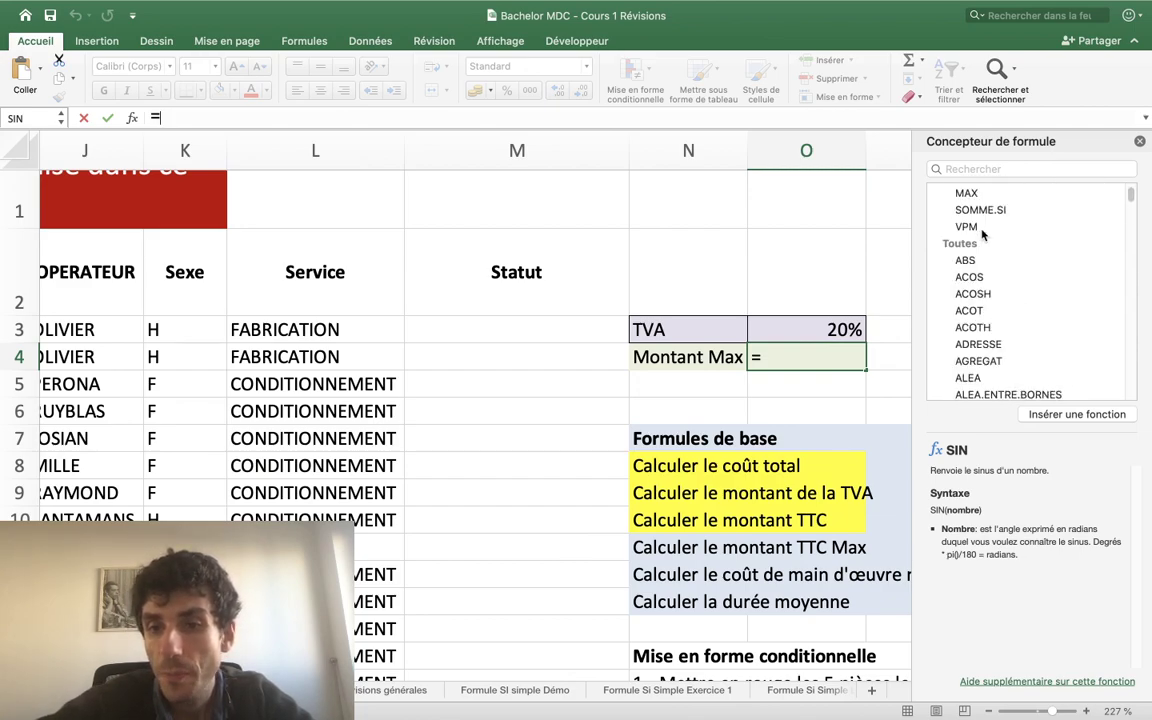
scroll(985, 231, "up", 3)
scroll(987, 215, "up", 1)
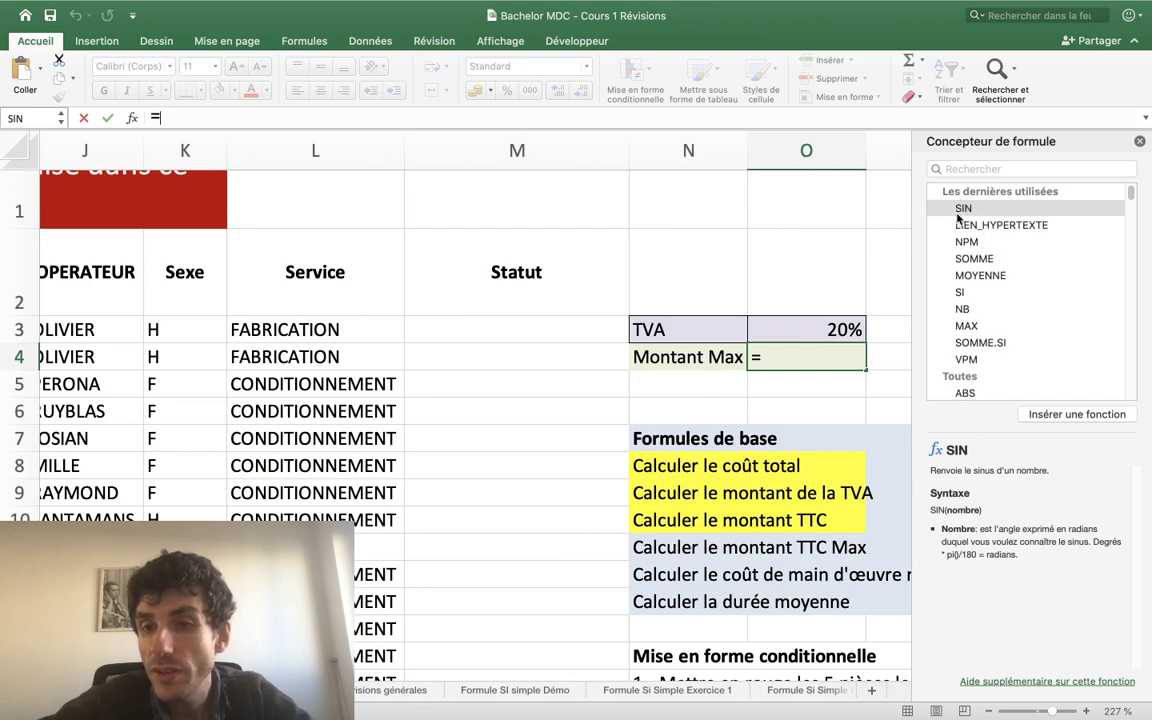
scroll(967, 370, "down", 3)
scroll(967, 368, "down", 5)
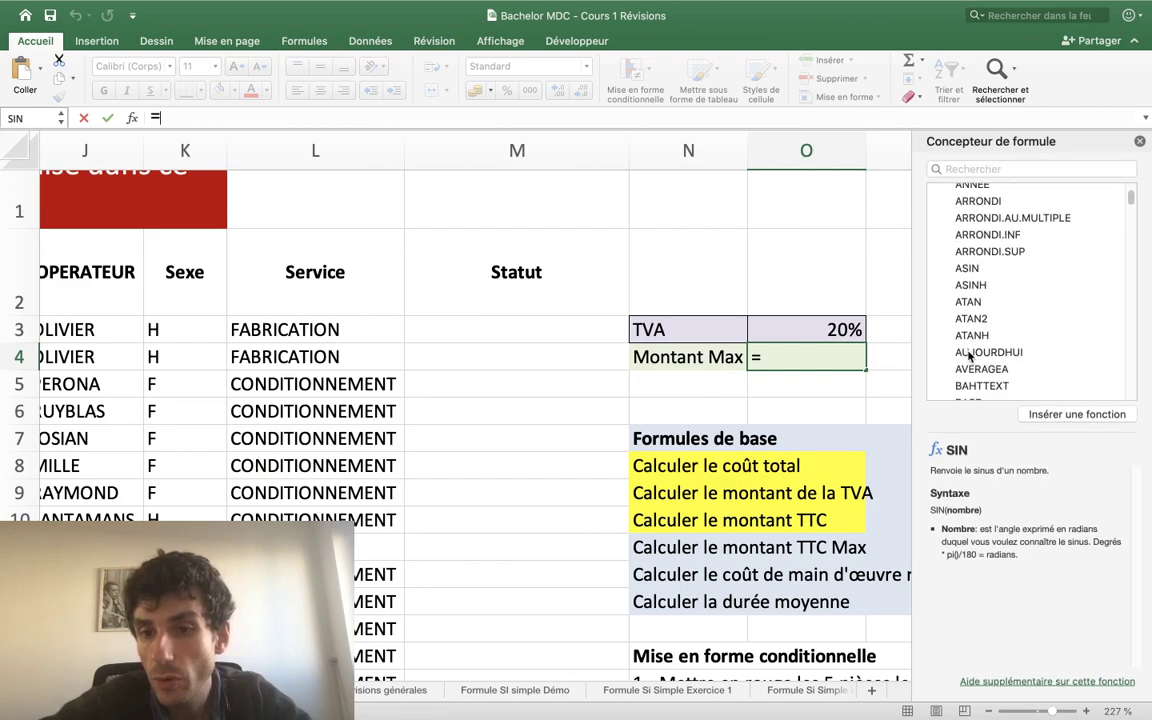
scroll(969, 355, "up", 10)
- Search functions for 'maximum' and insert plain MAX into O4, giving =MAX(O3)
left_click(972, 170)
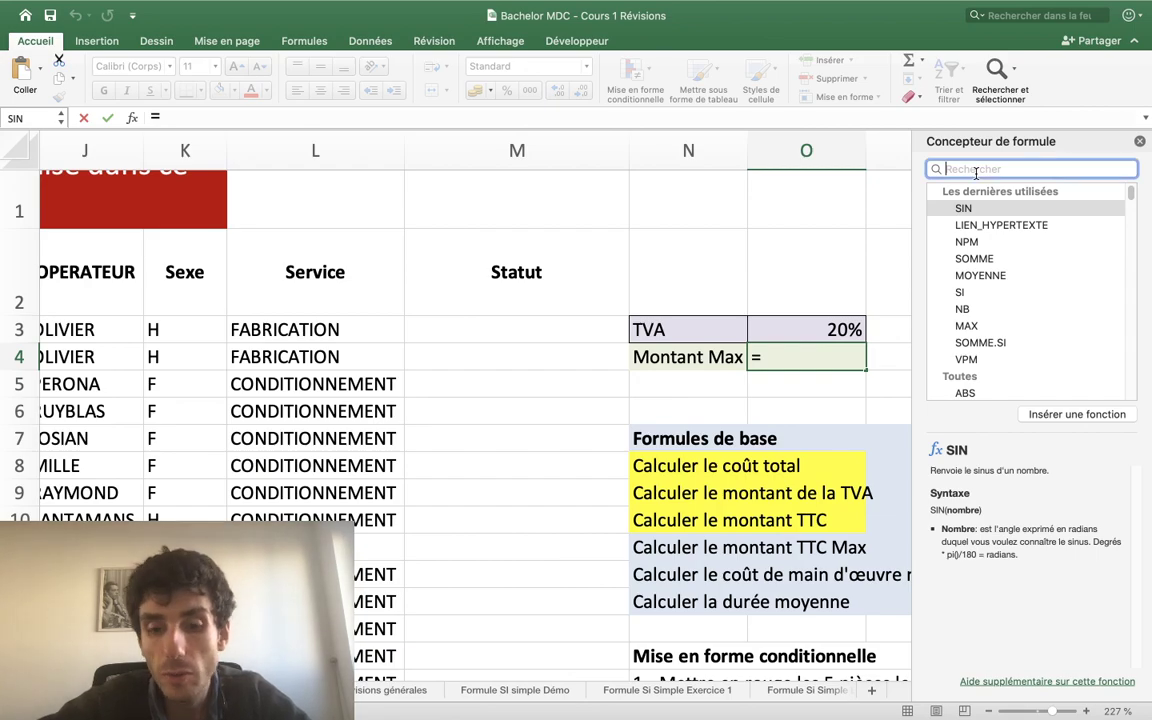
type("maximum")
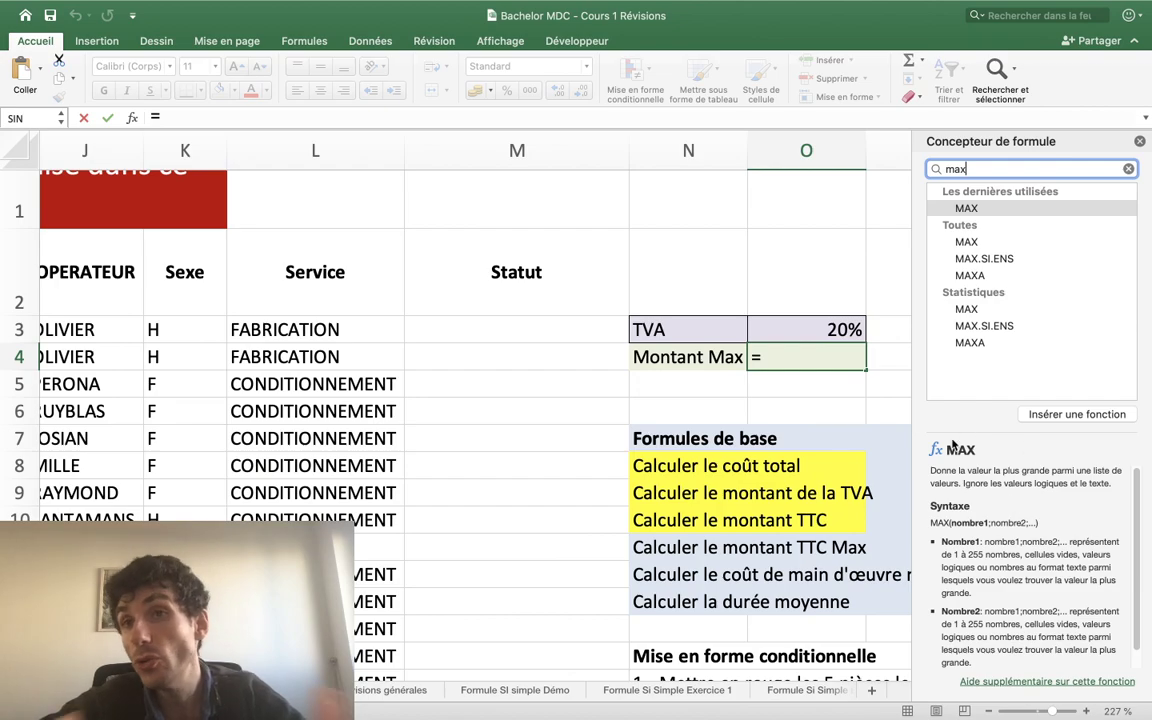
left_click(960, 259)
left_click(966, 275)
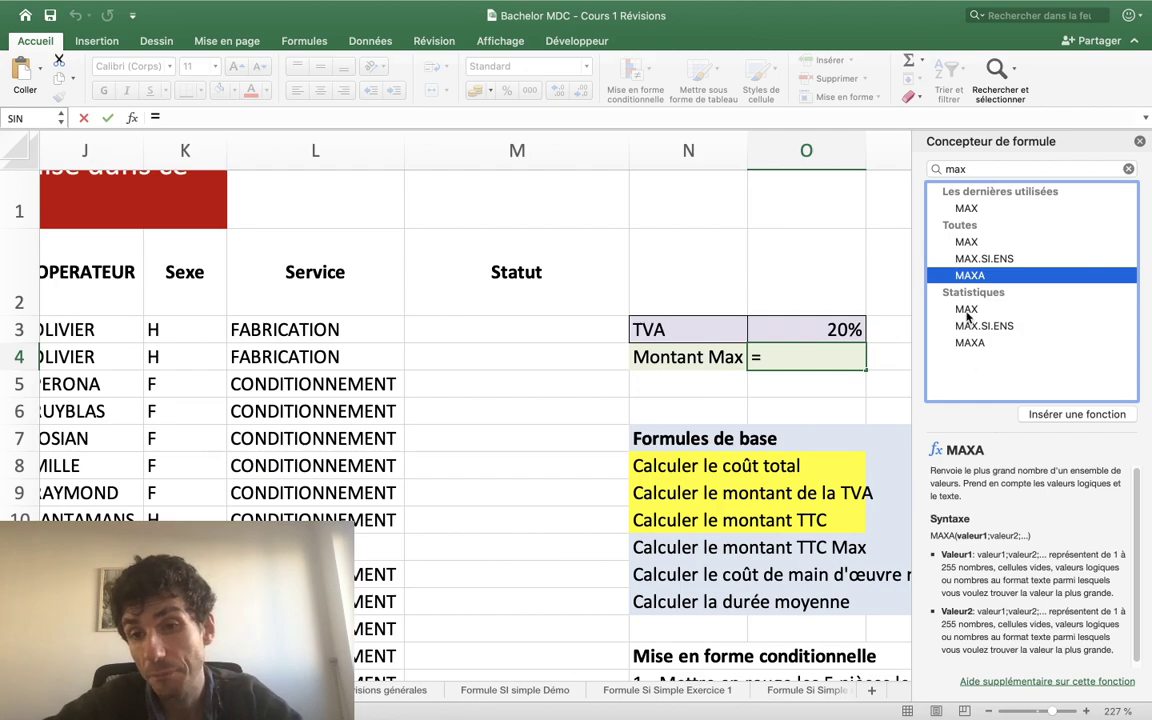
left_click(962, 209)
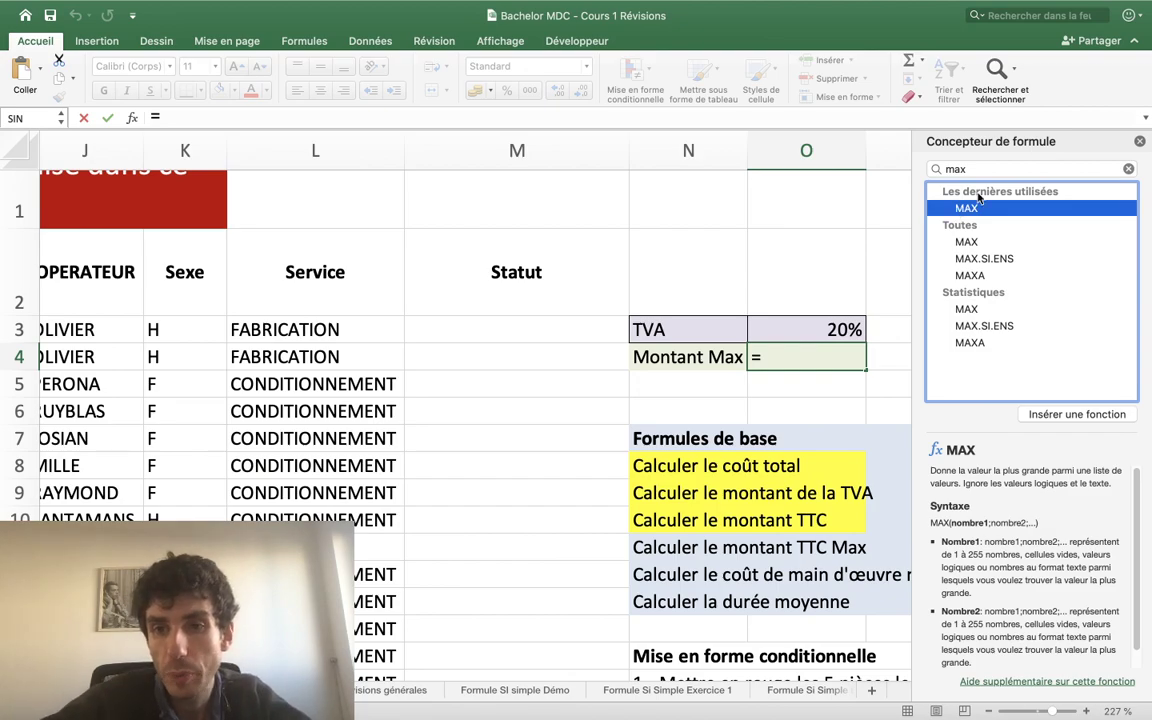
double_click(966, 208)
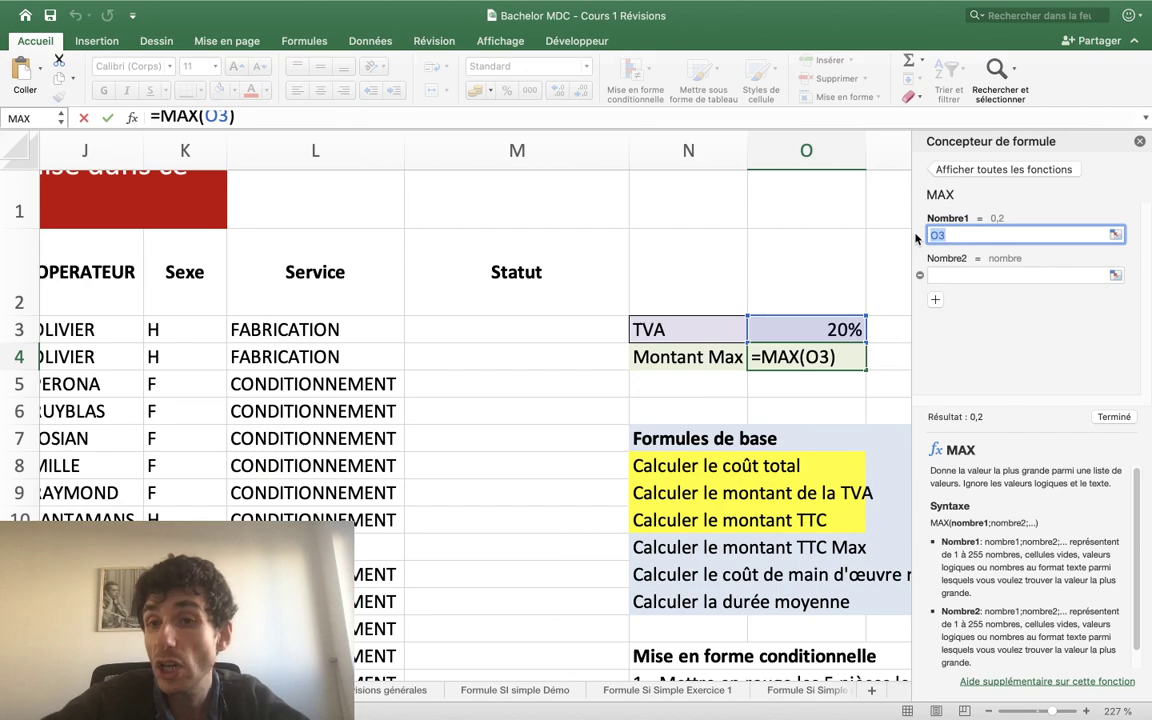
- Replace the O3 argument with the Total TTC range so O4 reads =MAX(I3:I58)
key("BackSpace")
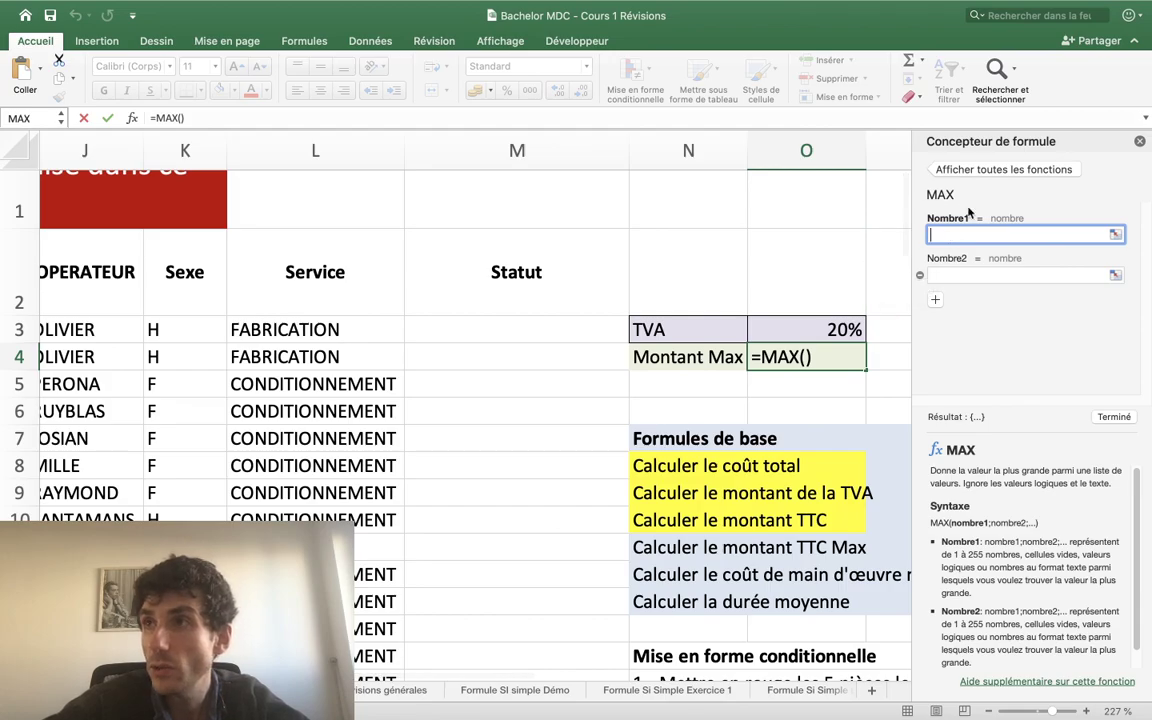
scroll(855, 311, "left", 5)
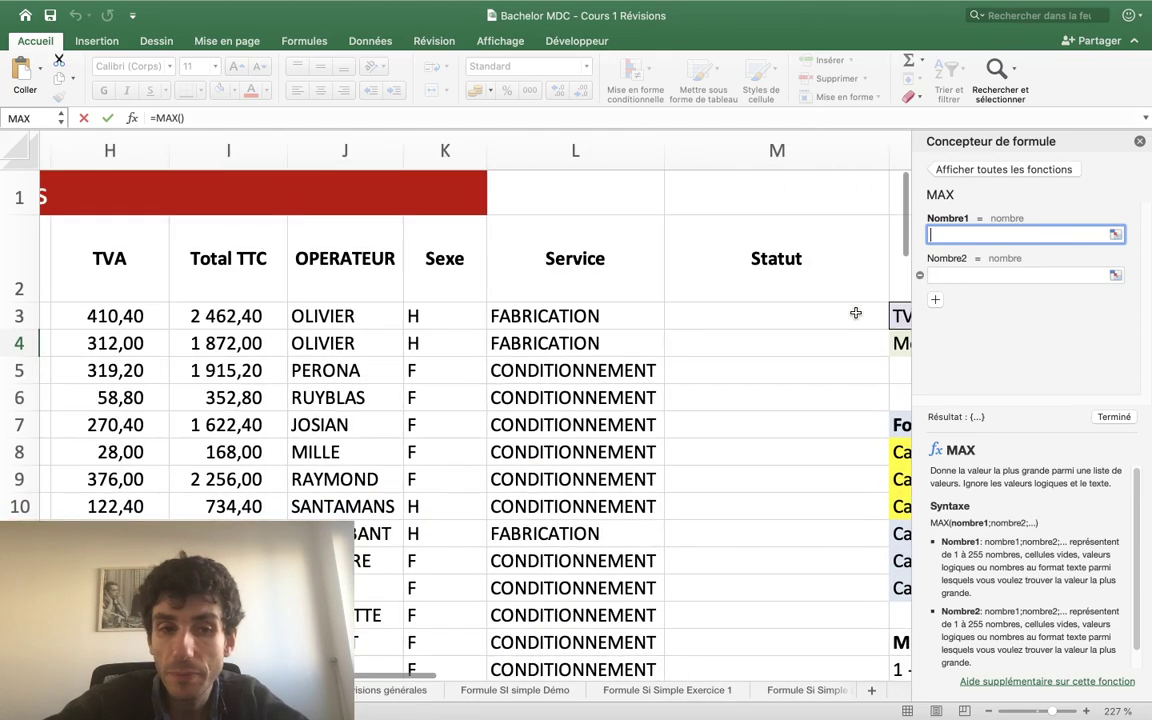
scroll(855, 312, "left", 10)
scroll(856, 313, "left", 3)
scroll(855, 313, "down", 2)
scroll(855, 313, "right", 4)
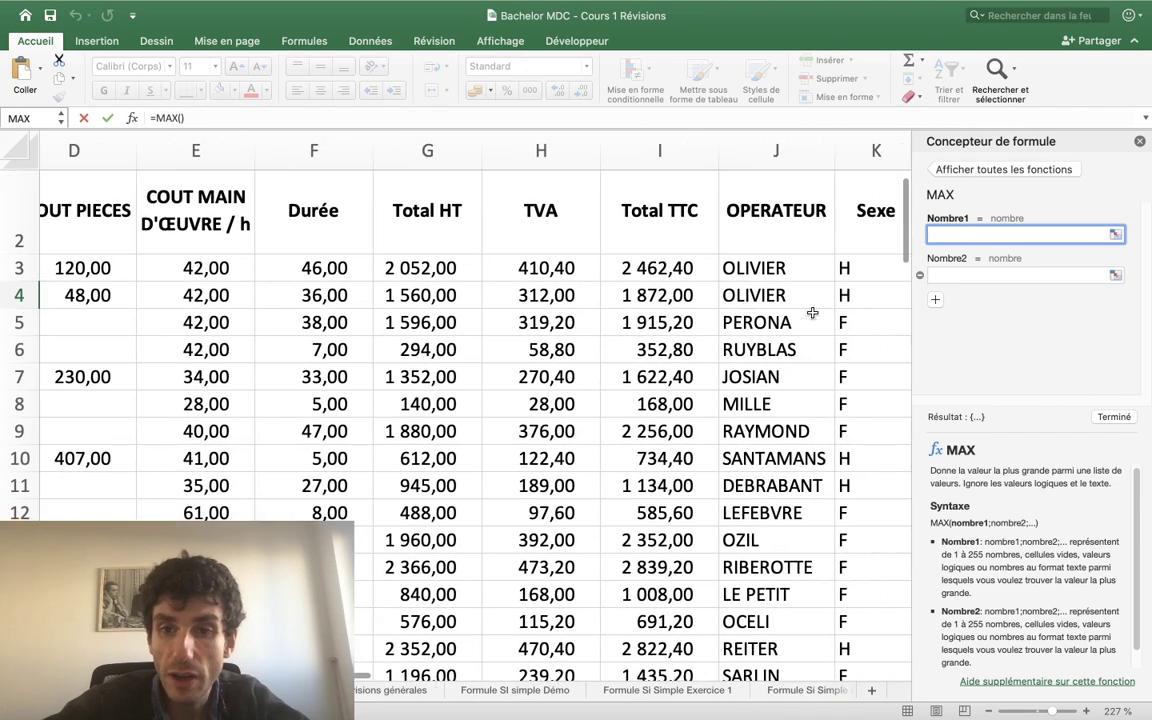
left_click(655, 268)
left_click_drag(655, 320, 752, 642)
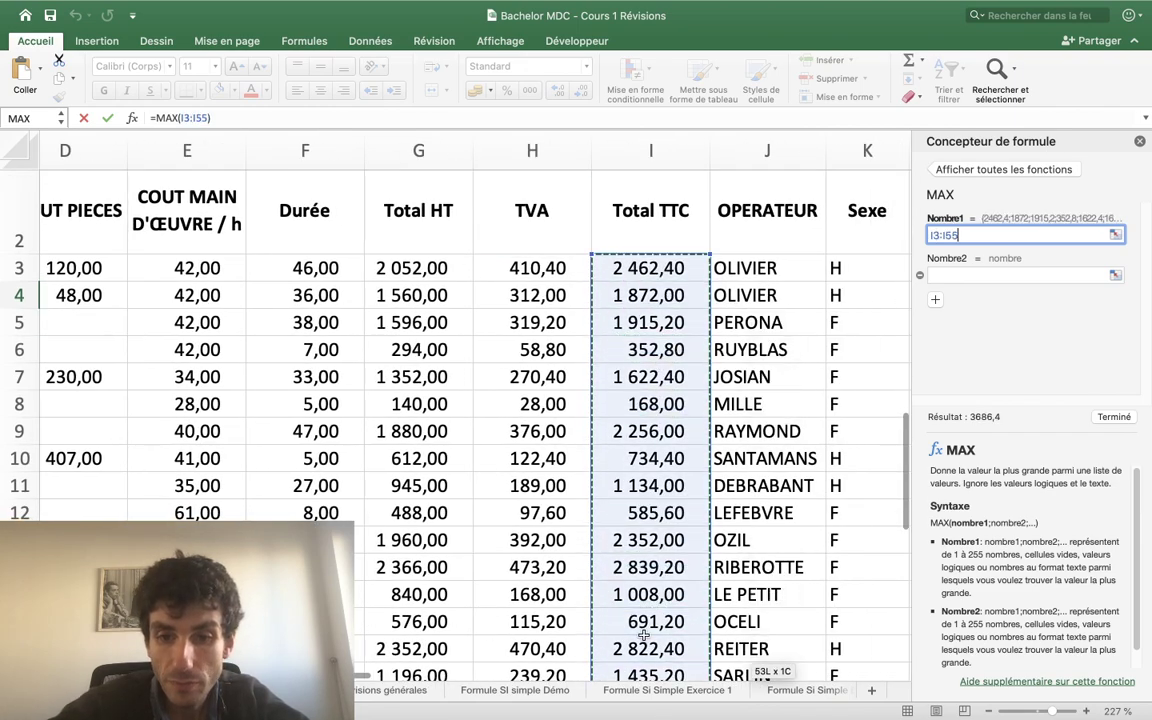
mouse_move(752, 642)
left_mouse_down()
mouse_move(655, 573)
mouse_move(669, 703)
mouse_move(655, 560)
left_mouse_up()
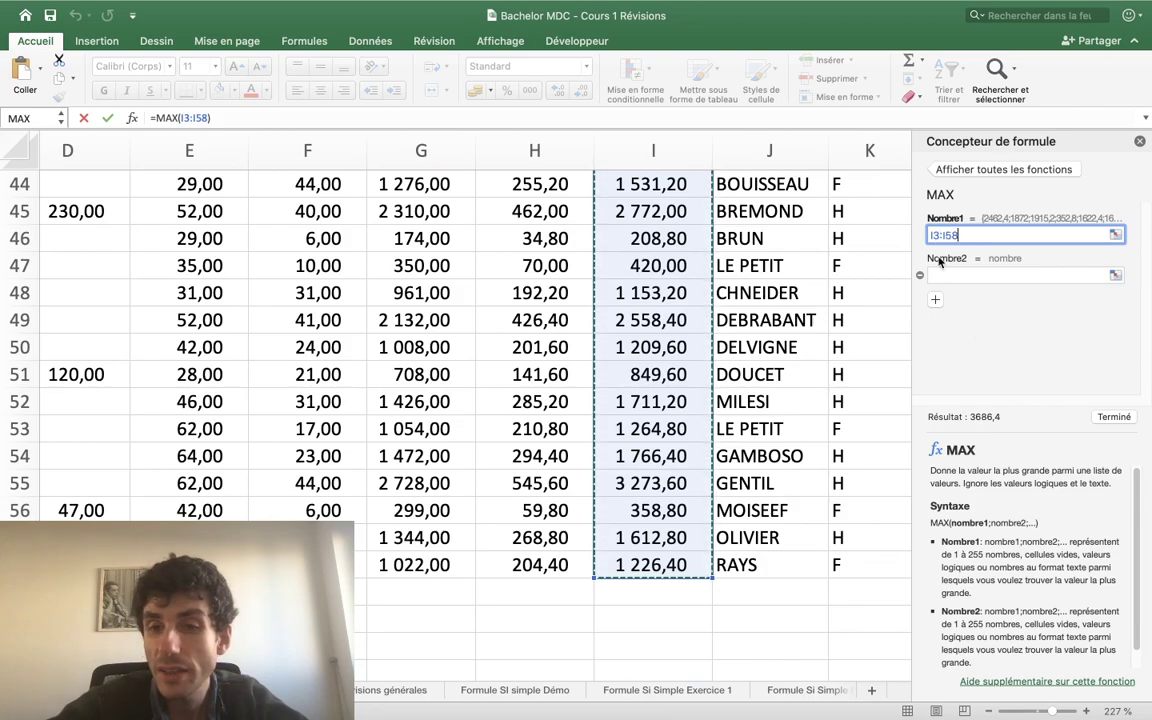
scroll(779, 306, "right", 2)
scroll(782, 380, "up", 5)
scroll(782, 380, "right", 5)
scroll(782, 380, "up", 5)
scroll(784, 380, "up", 5)
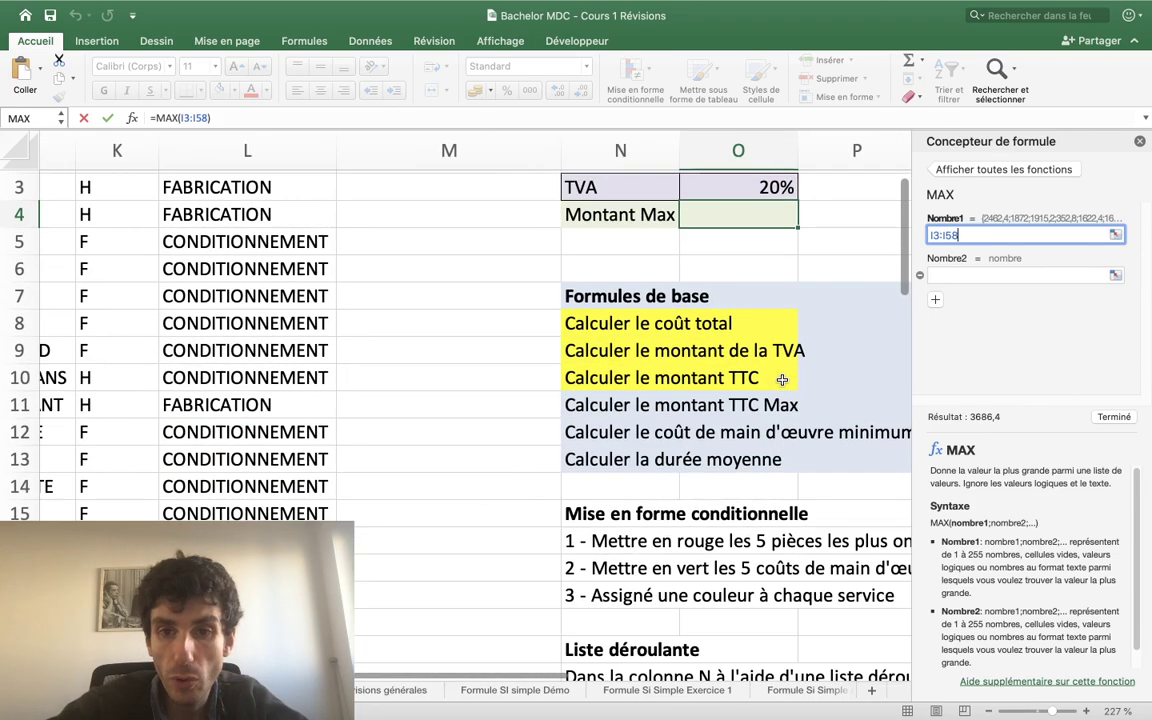
scroll(779, 378, "up", 2)
scroll(779, 378, "right", 3)
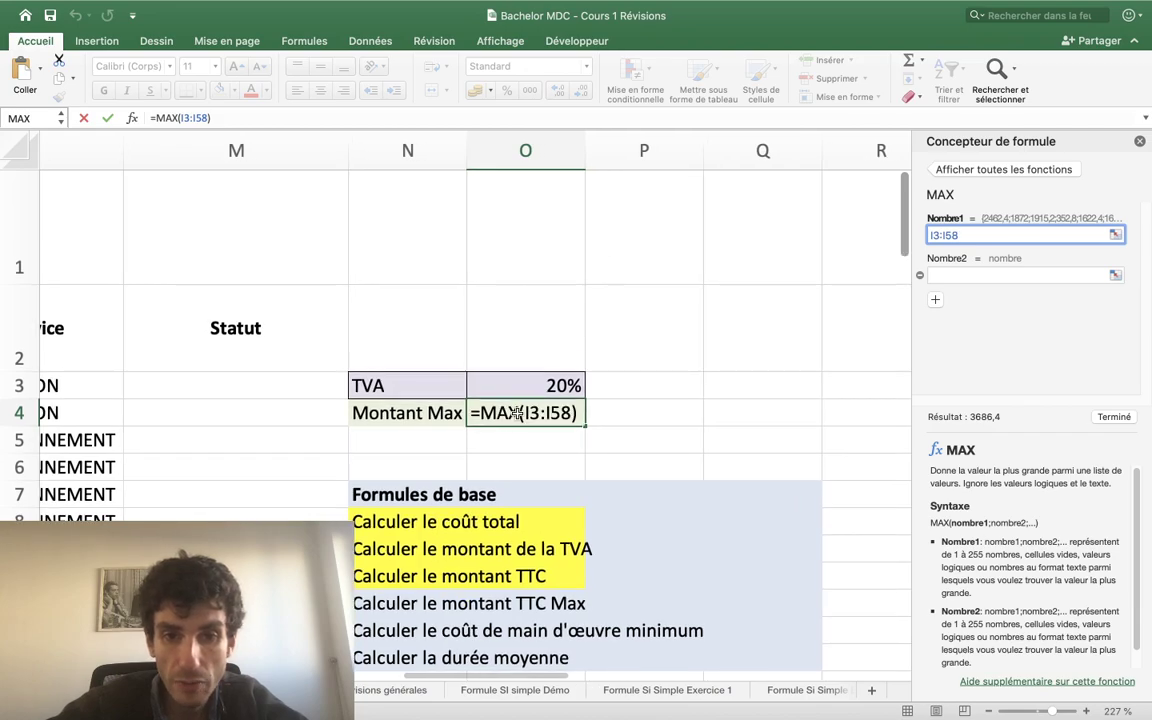
scroll(508, 316, "right", 3)
scroll(508, 316, "up", 2)
scroll(522, 352, "left", 3)
scroll(522, 352, "right", 3)
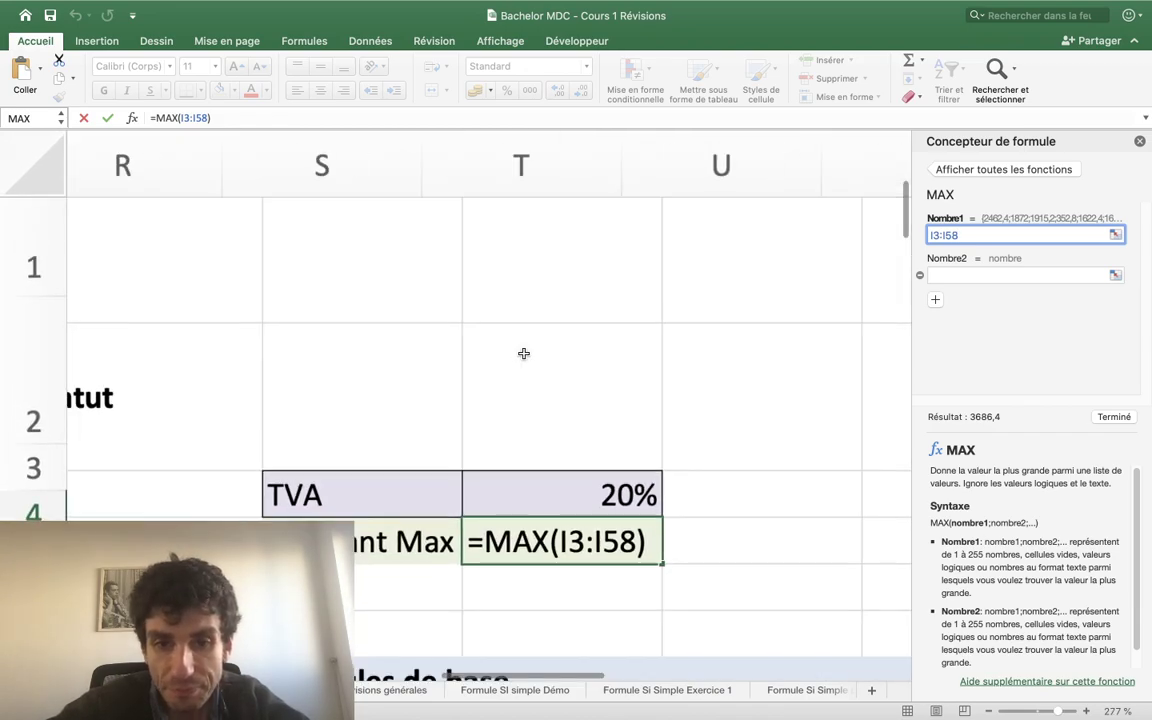
scroll(525, 355, "up", 3)
scroll(605, 435, "left", 3)
scroll(605, 435, "down", 1)
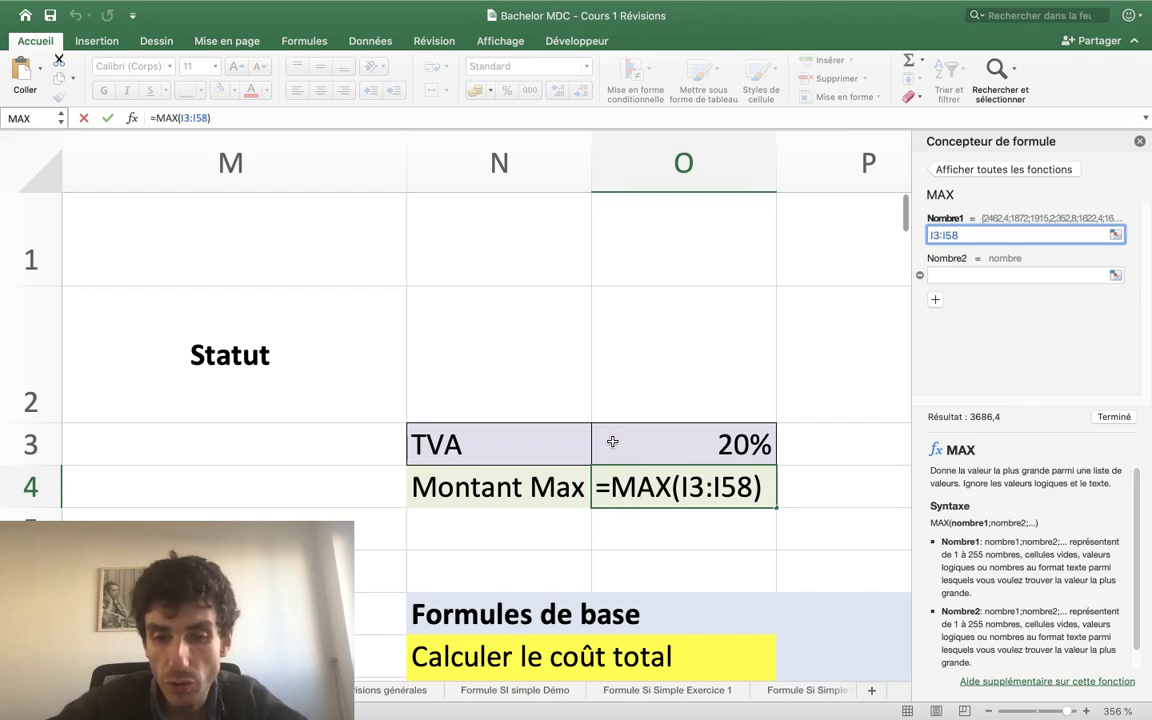
scroll(612, 441, "left", 2)
scroll(612, 441, "left", 3)
scroll(600, 430, "left", 5)
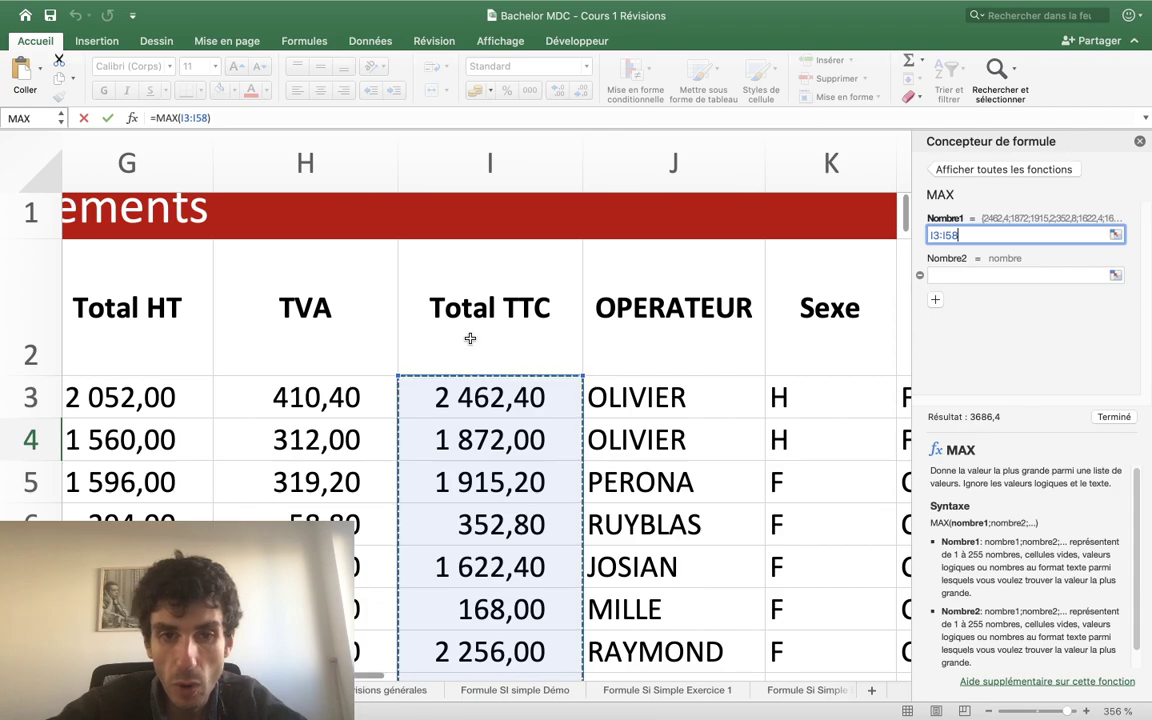
scroll(474, 380, "down", 6)
scroll(480, 417, "up", 4)
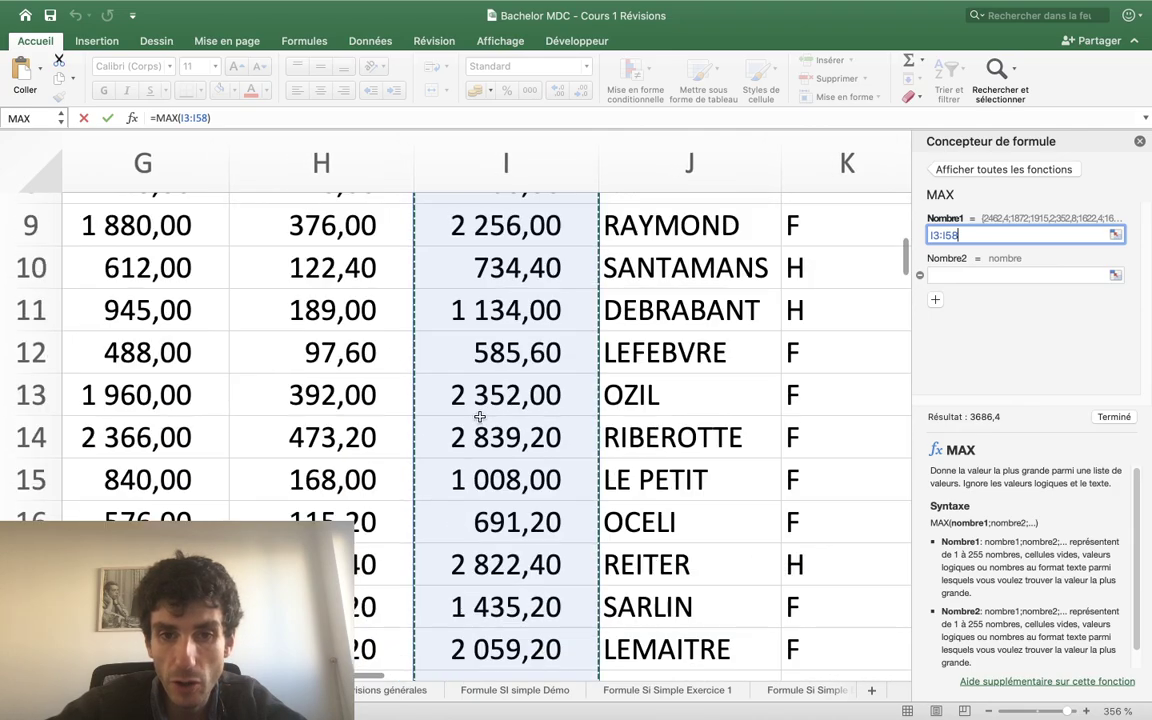
scroll(480, 417, "up", 5)
scroll(480, 417, "down", 1)
scroll(480, 417, "down", 4)
scroll(480, 417, "down", 5)
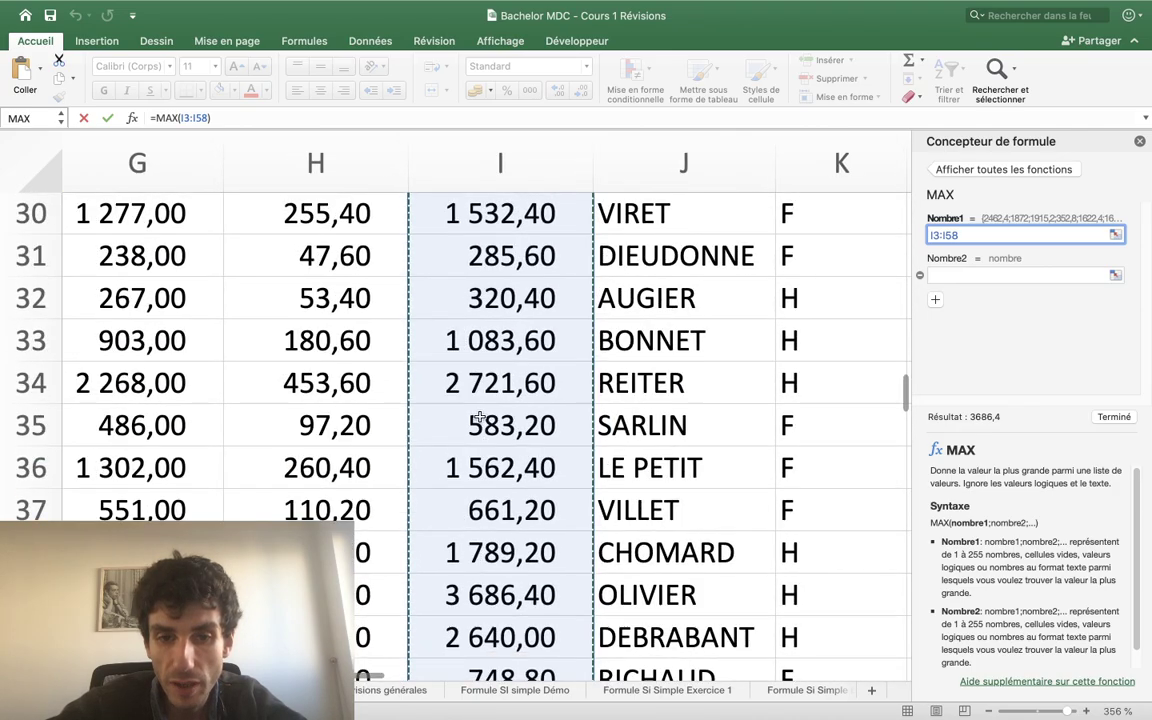
scroll(480, 417, "down", 5)
scroll(480, 417, "down", 1)
scroll(480, 417, "up", 2)
scroll(480, 417, "right", 1)
scroll(480, 417, "up", 5)
scroll(480, 417, "right", 2)
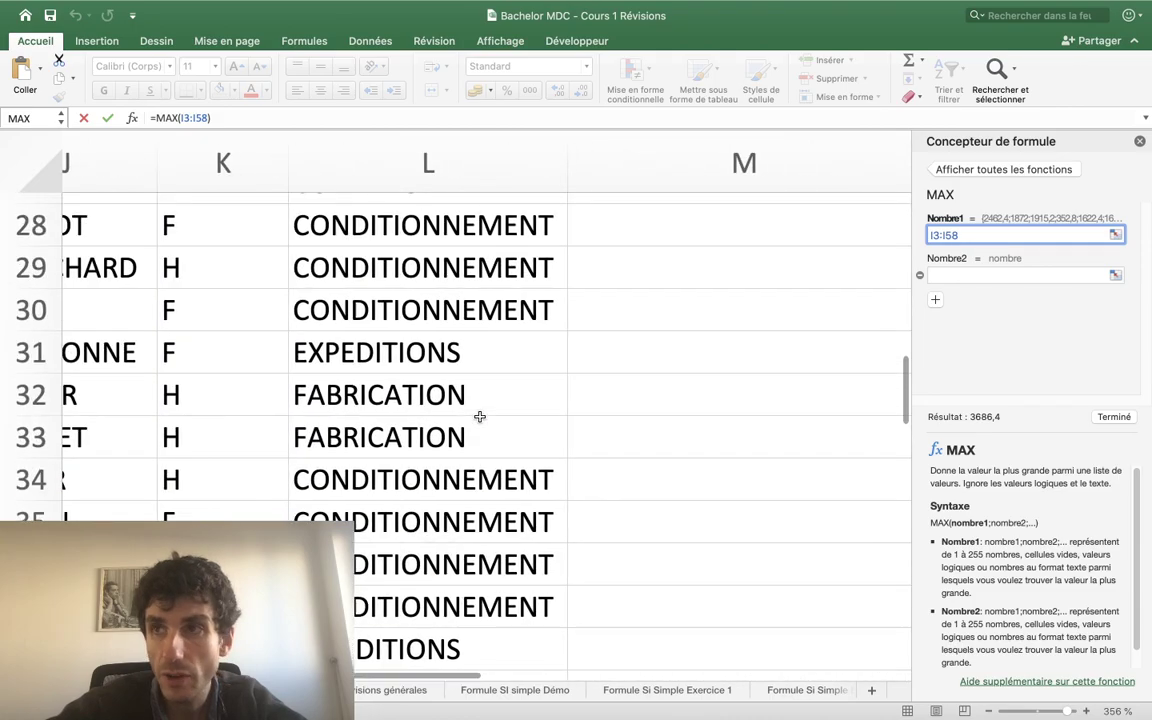
scroll(480, 417, "up", 3)
scroll(480, 417, "up", 5)
scroll(480, 417, "right", 1)
scroll(480, 417, "up", 3)
scroll(480, 417, "up", 2)
scroll(480, 417, "right", 2)
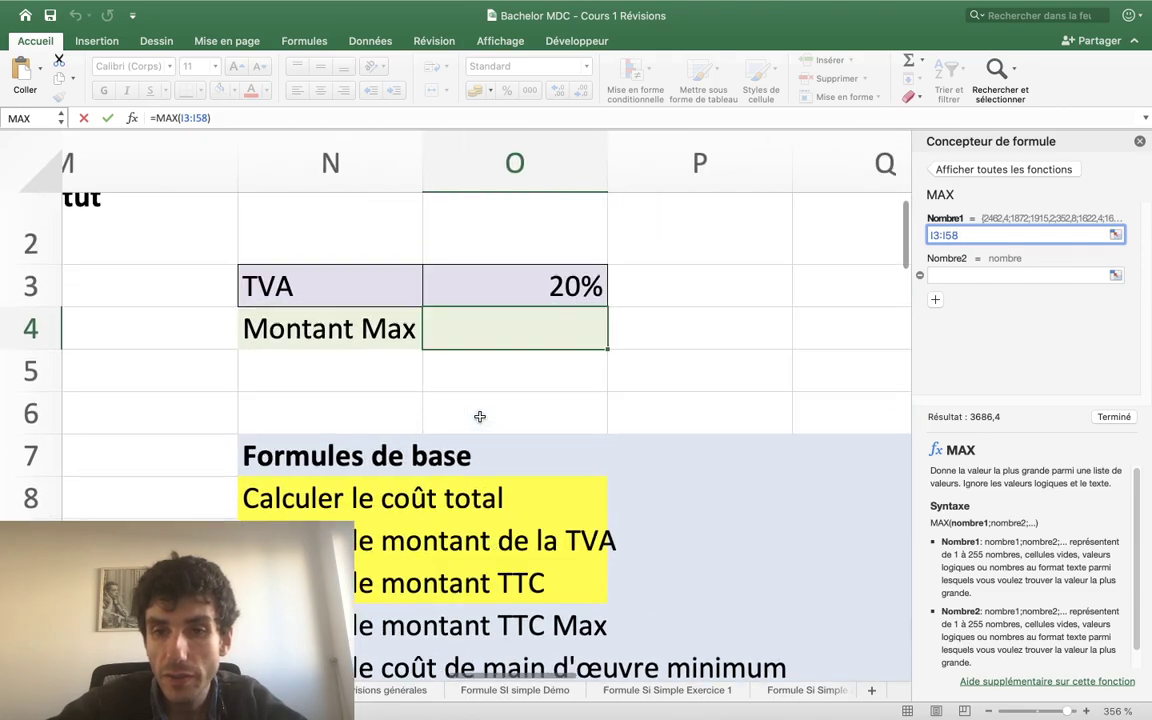
scroll(480, 417, "up", 1)
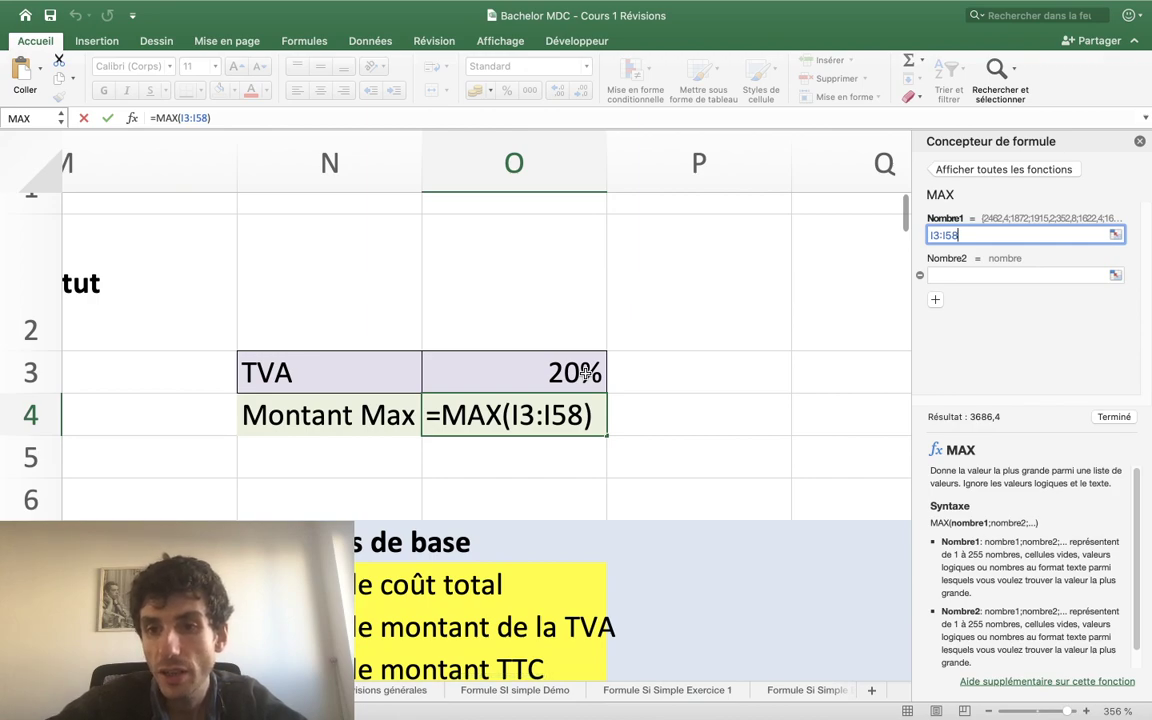
- Commit =MAX(I3:I58) in O4 so it displays 3 686,40, then review the sheet
left_click(1114, 417)
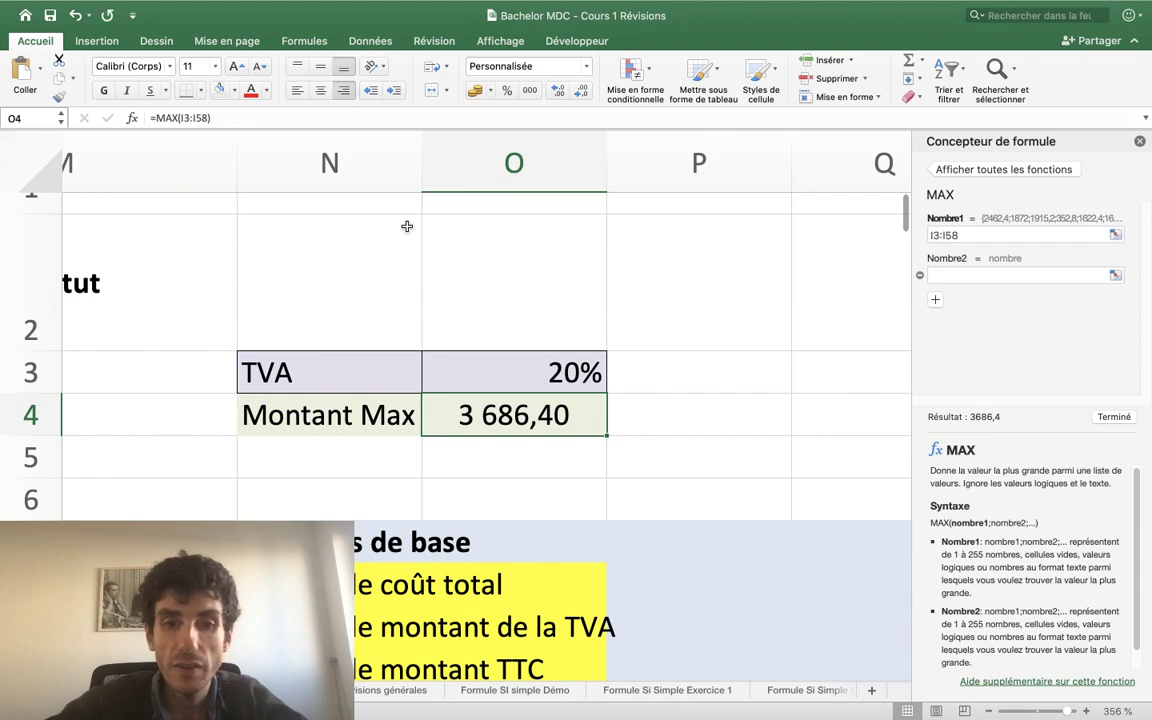
left_click(404, 261)
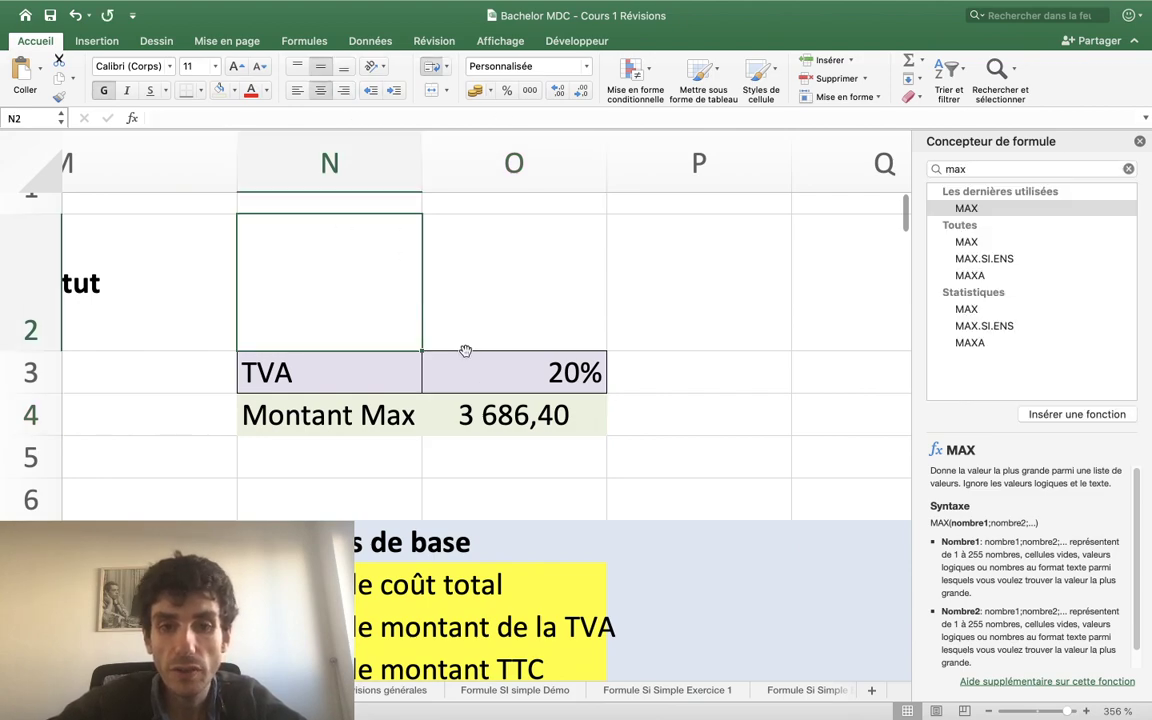
left_click(552, 416)
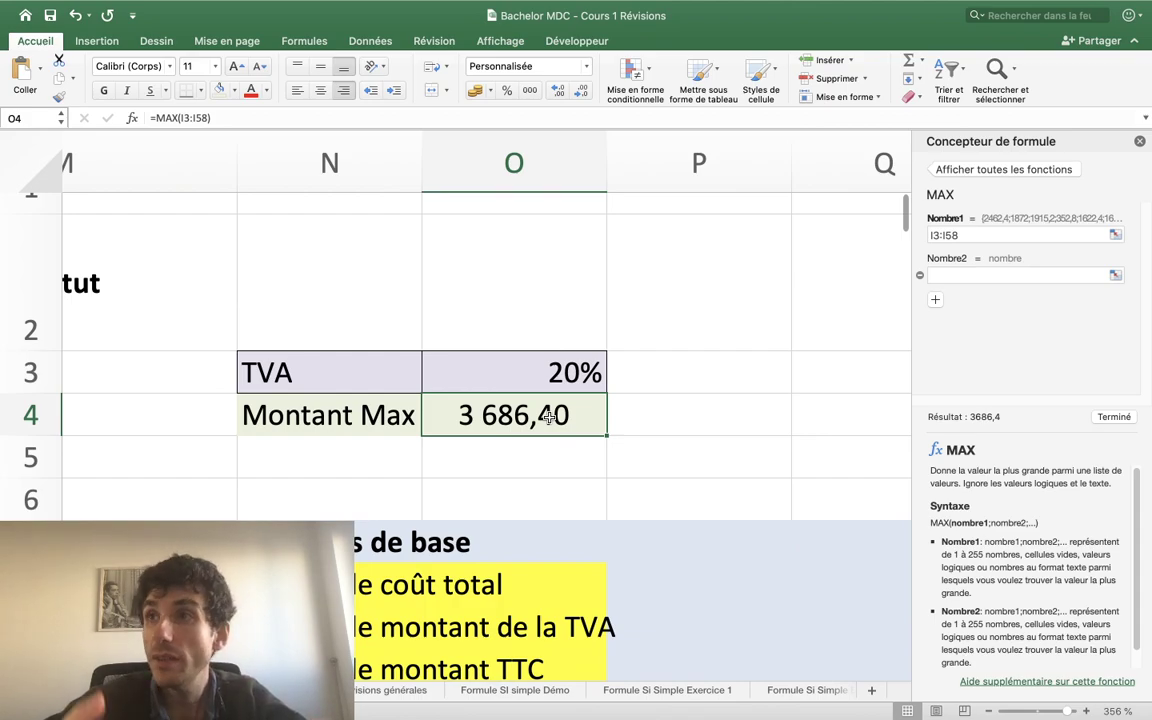
scroll(549, 416, "left", 5)
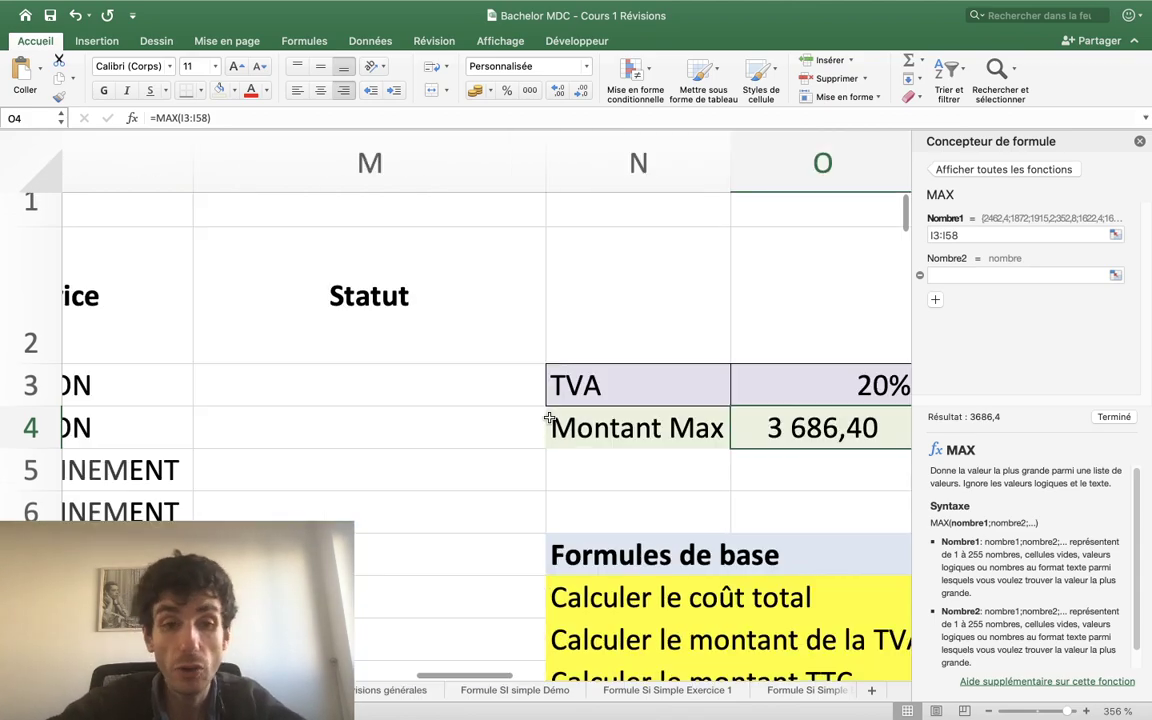
scroll(549, 416, "left", 8)
scroll(549, 416, "up", 3)
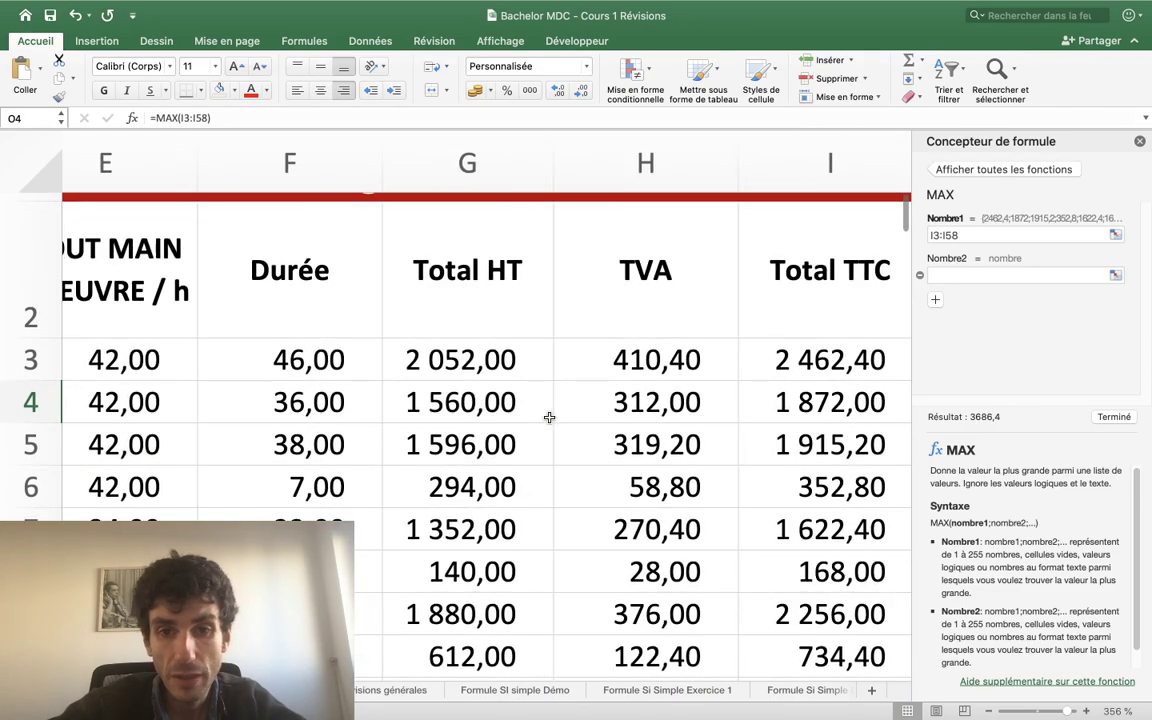
scroll(549, 416, "right", 5)
scroll(549, 416, "right", 2)
scroll(549, 416, "down", 3)
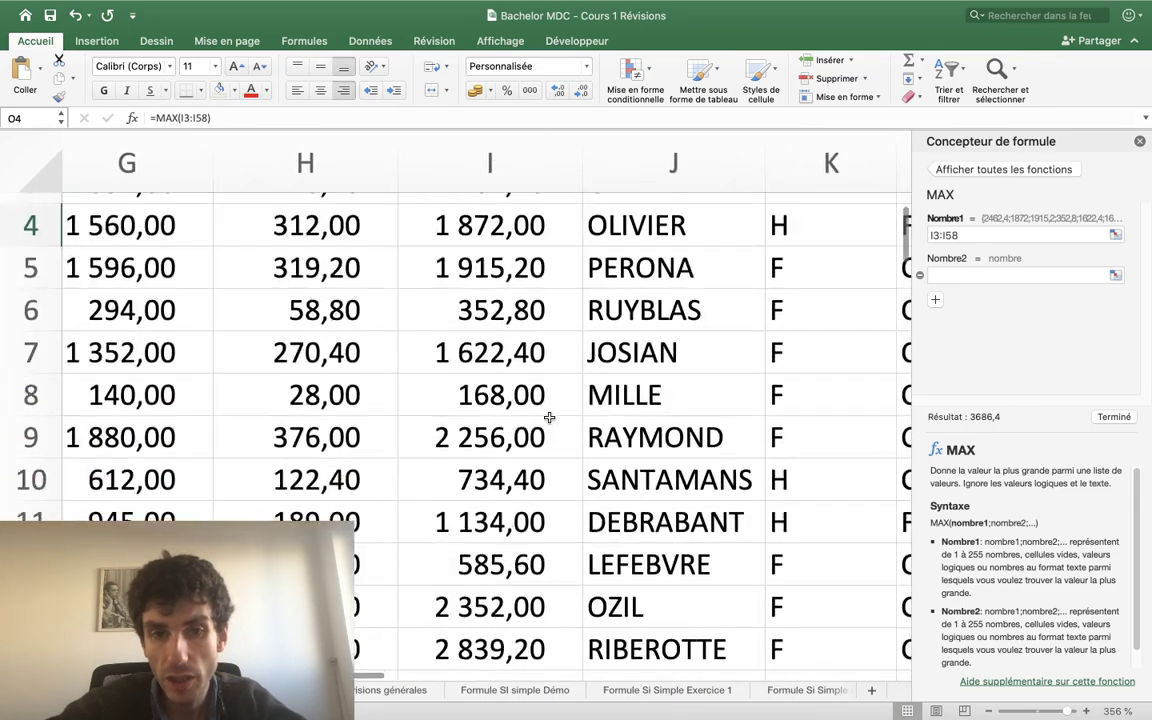
scroll(549, 416, "down", 10)
scroll(549, 416, "down", 7)
scroll(549, 416, "up", 5)
scroll(549, 416, "right", 3)
scroll(549, 416, "up", 2)
scroll(549, 416, "right", 3)
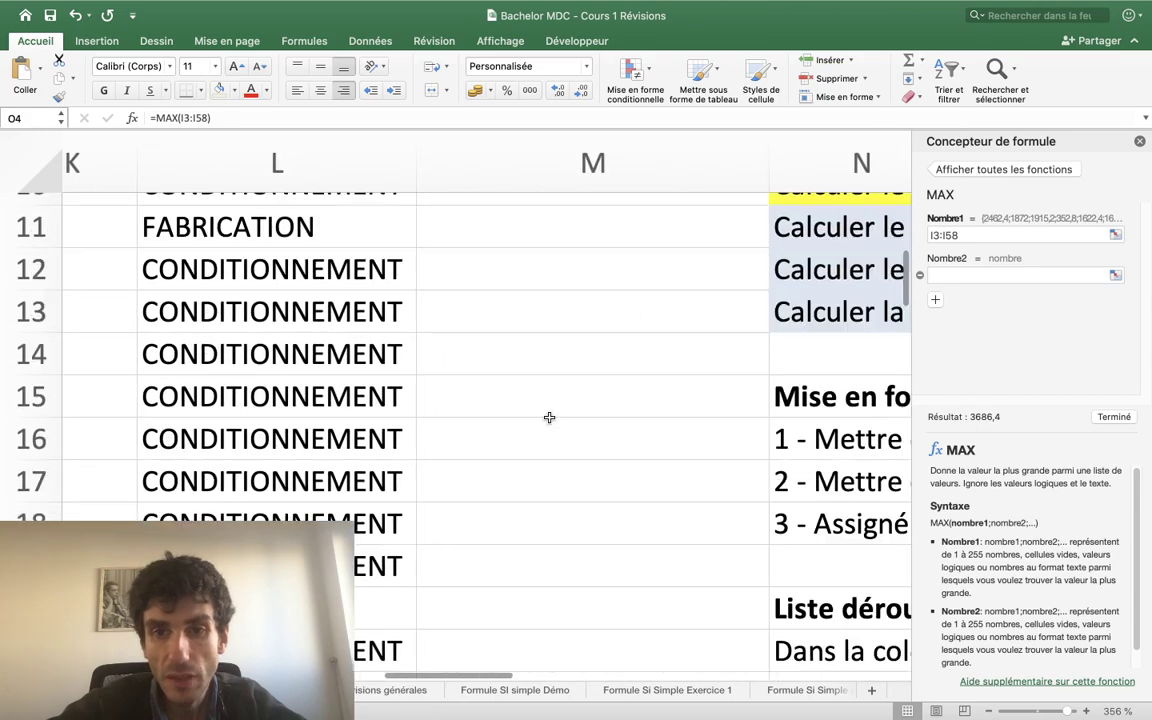
scroll(549, 416, "up", 3)
scroll(549, 416, "right", 2)
scroll(549, 416, "down", 3)
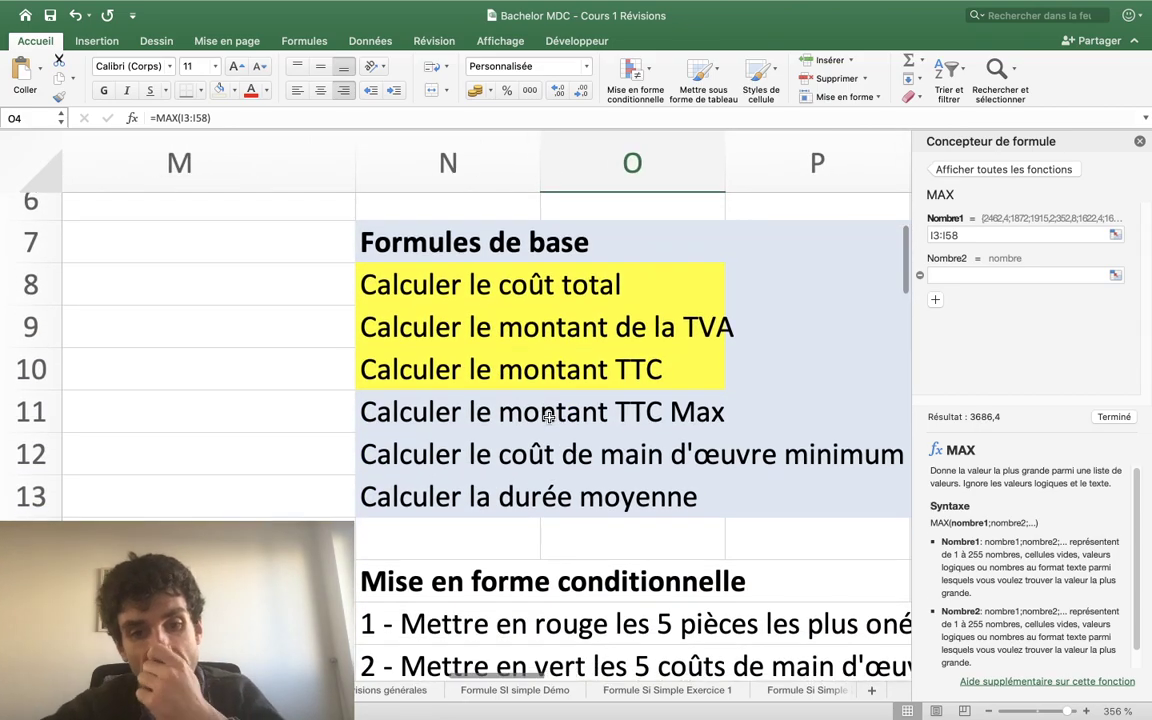
scroll(549, 416, "right", 1)
scroll(549, 416, "down", 1)
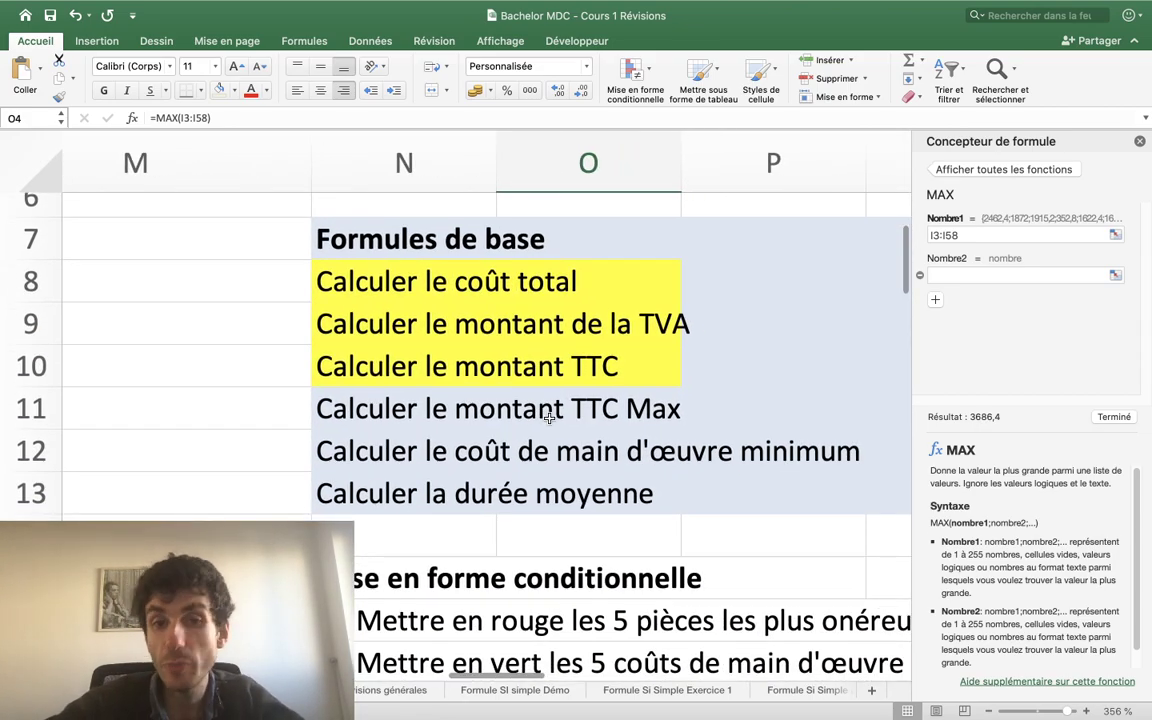
- Enter the label 'MO Min' in cell N5 below Montant Max
scroll(549, 418, "up", 3)
scroll(543, 415, "left", 1)
left_click(436, 297)
type("M")
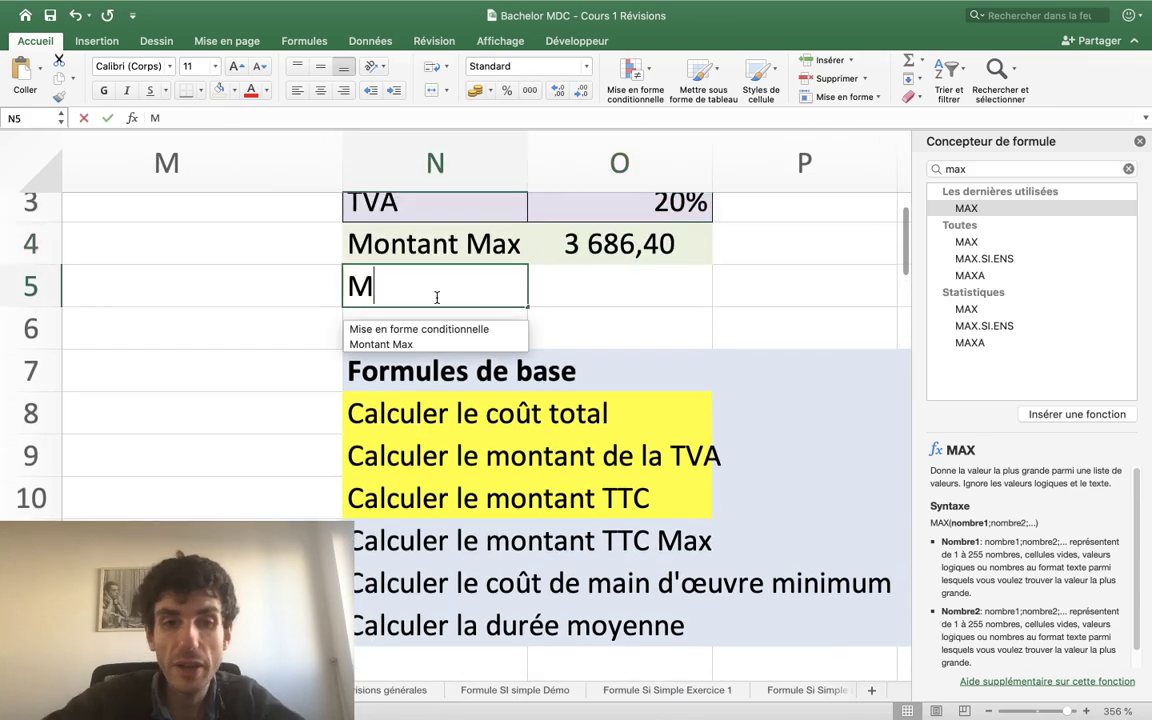
type("ain")
key("BackSpace")
key("BackSpace")
key("BackSpace")
type("O Minx")
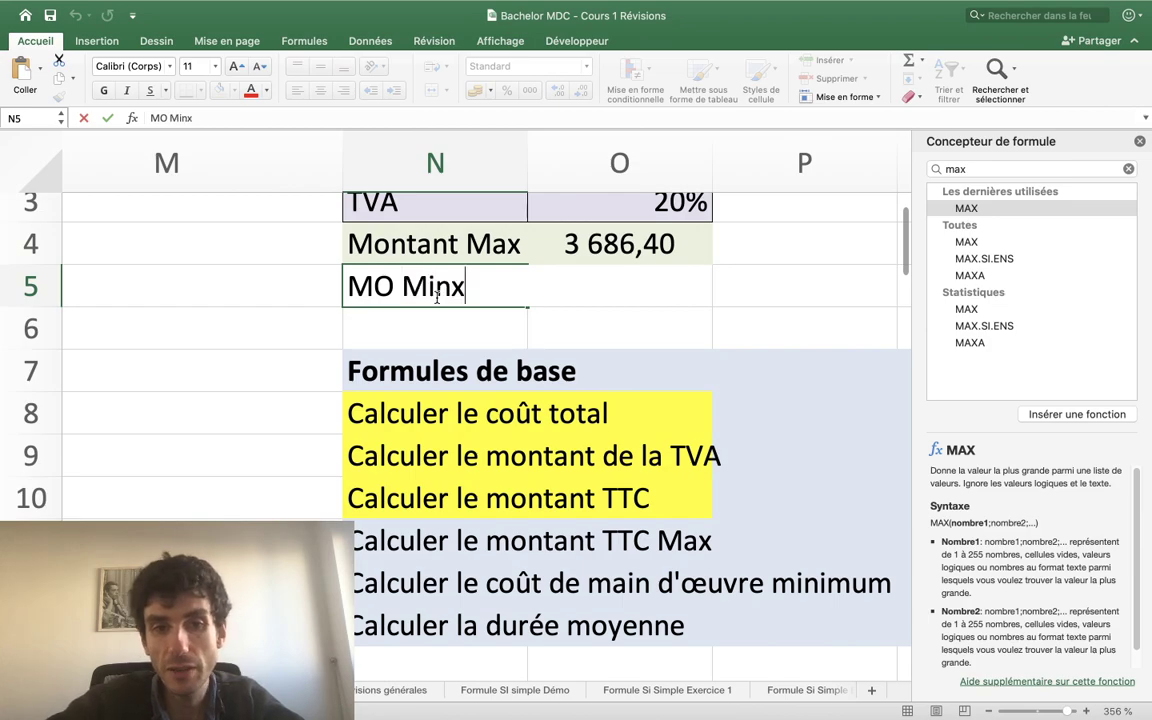
key("BackSpace")
key("Return")
key("Up")
key("shift+Right")
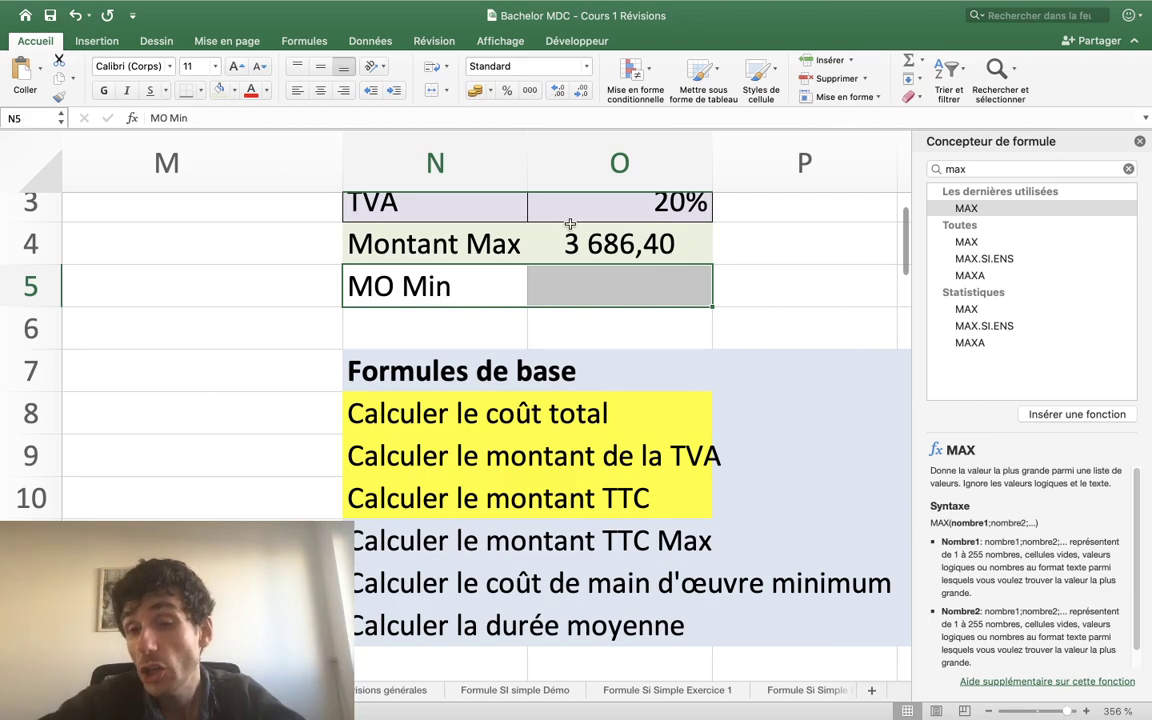
- Close the Formula Builder and fill N5:O5 with light orange
left_click(1140, 143)
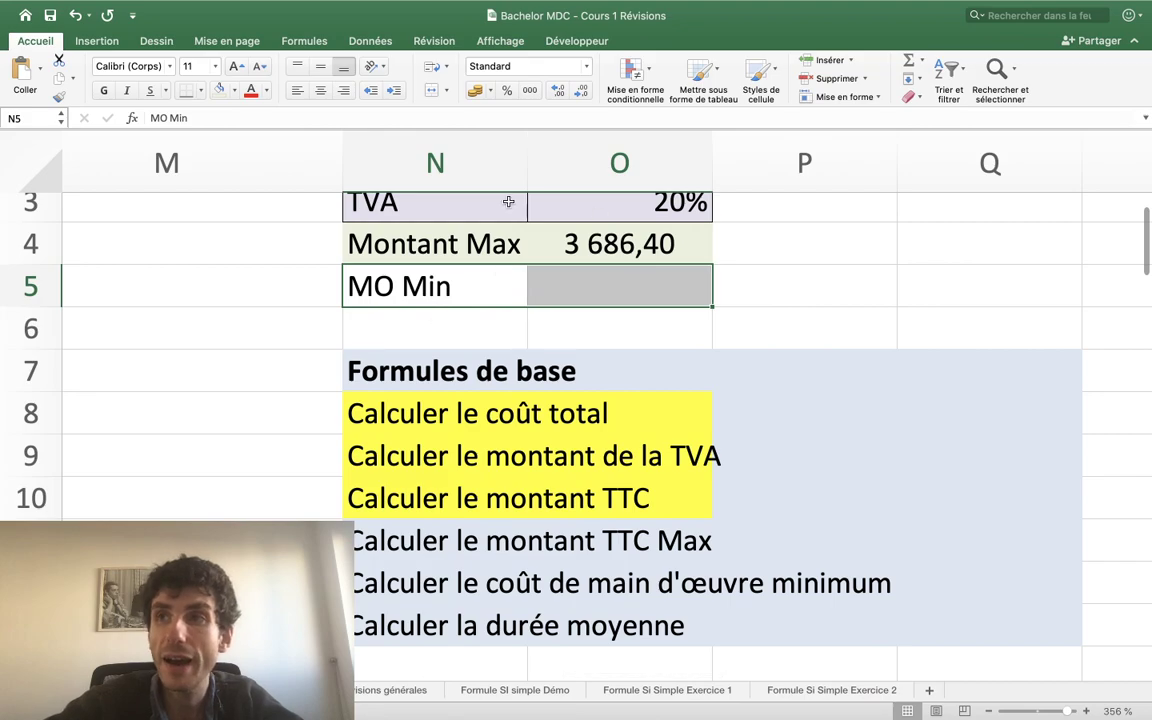
left_click(431, 276)
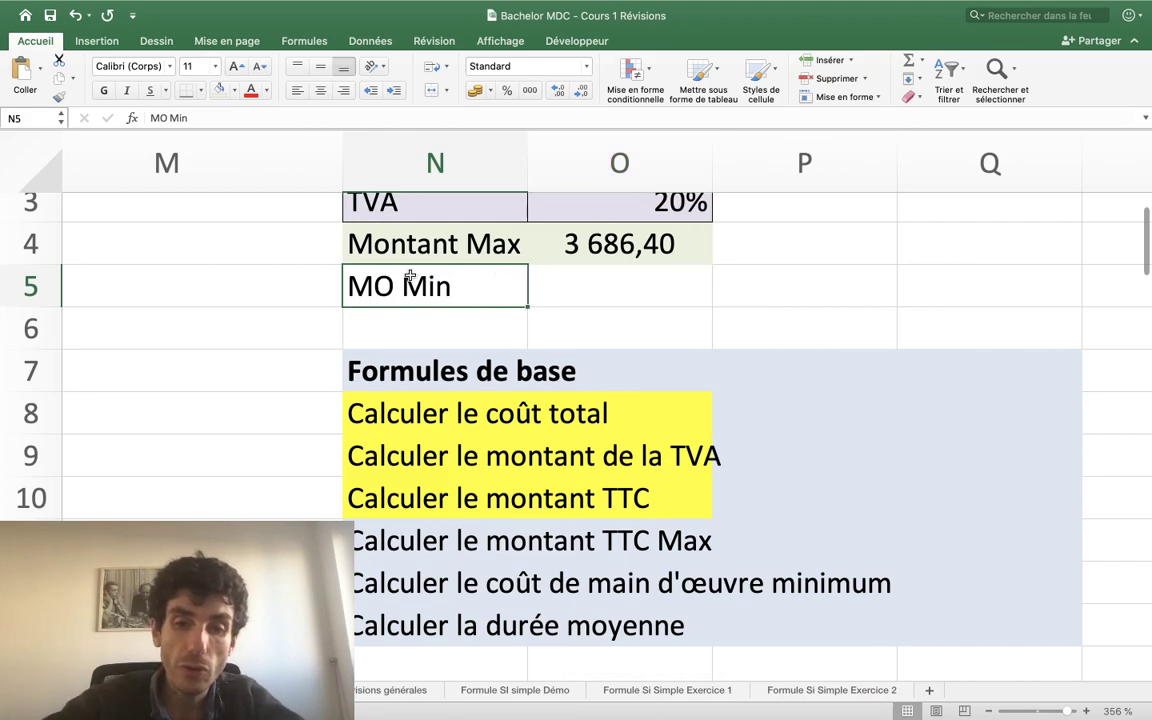
left_click_drag(410, 277, 615, 282)
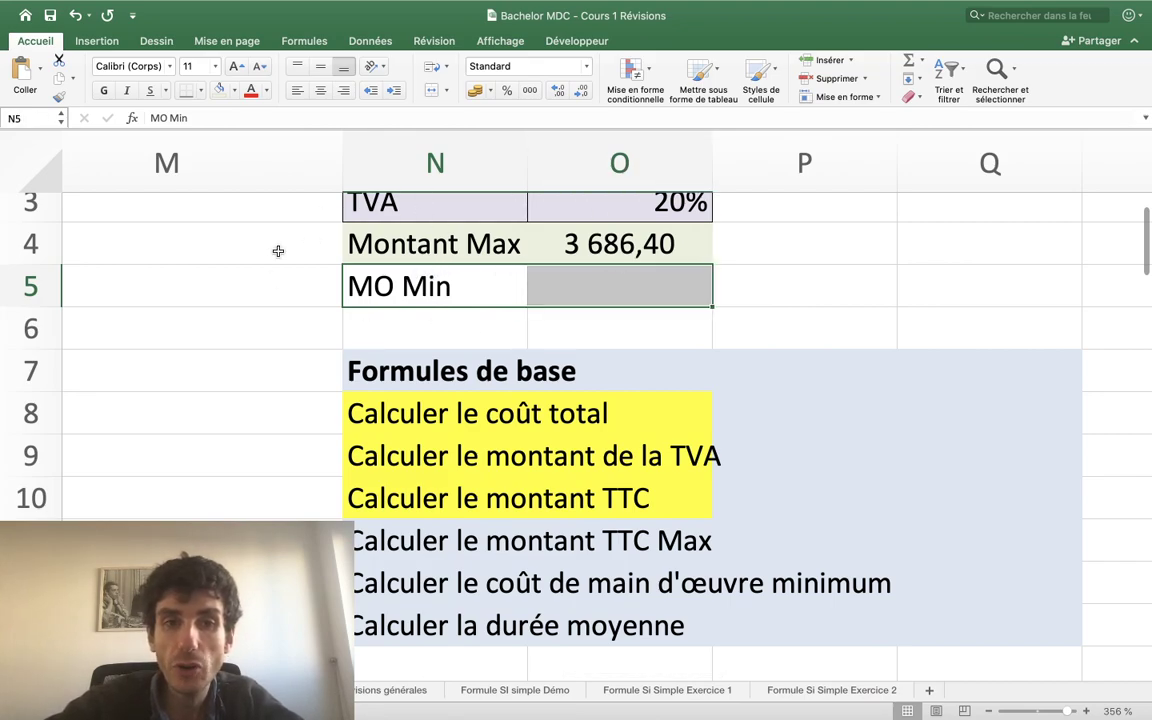
left_click(234, 91)
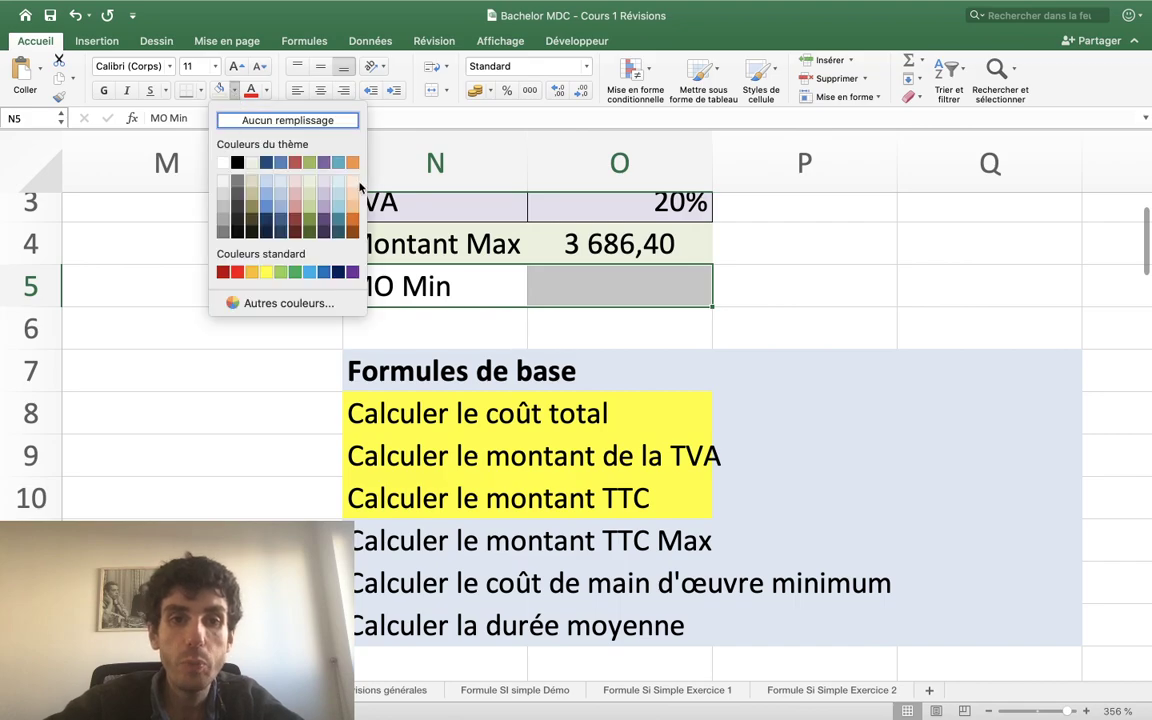
left_click(354, 181)
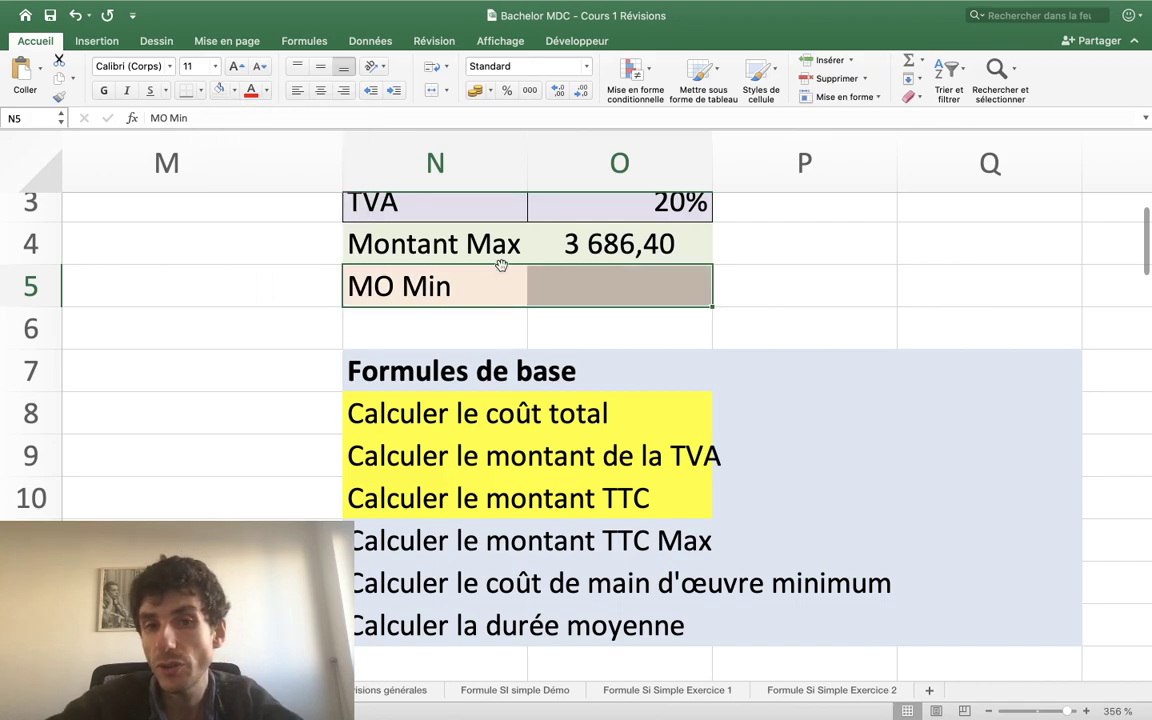
left_click(588, 292)
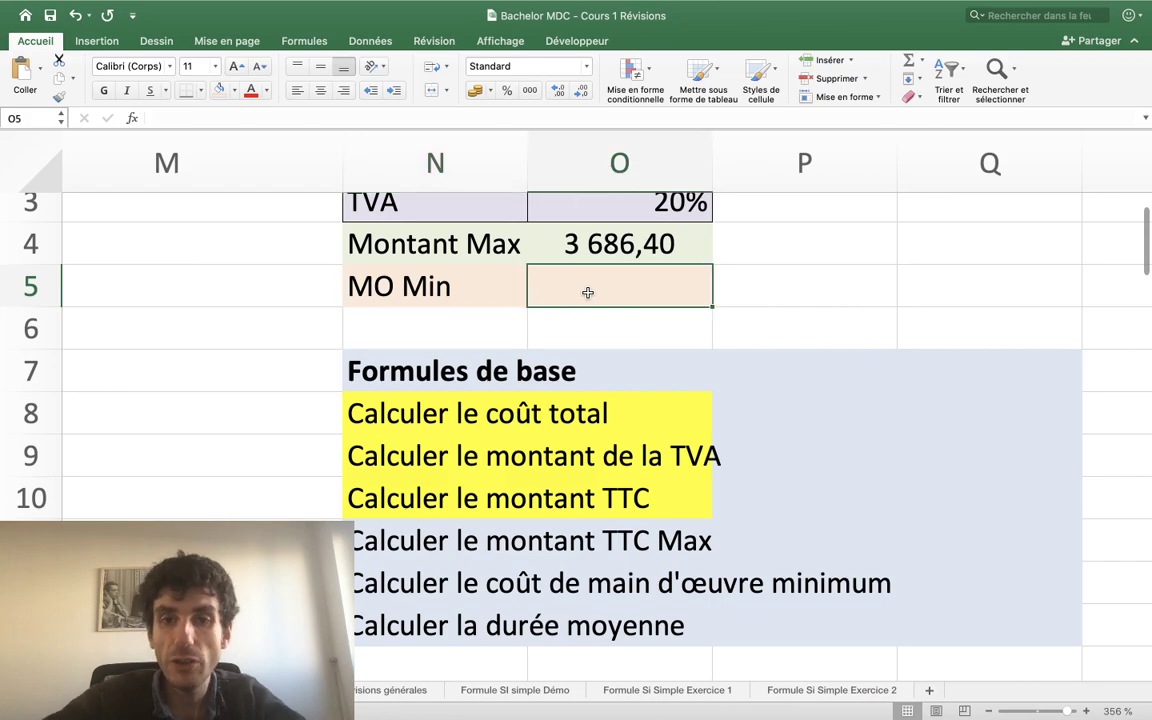
key("Left")
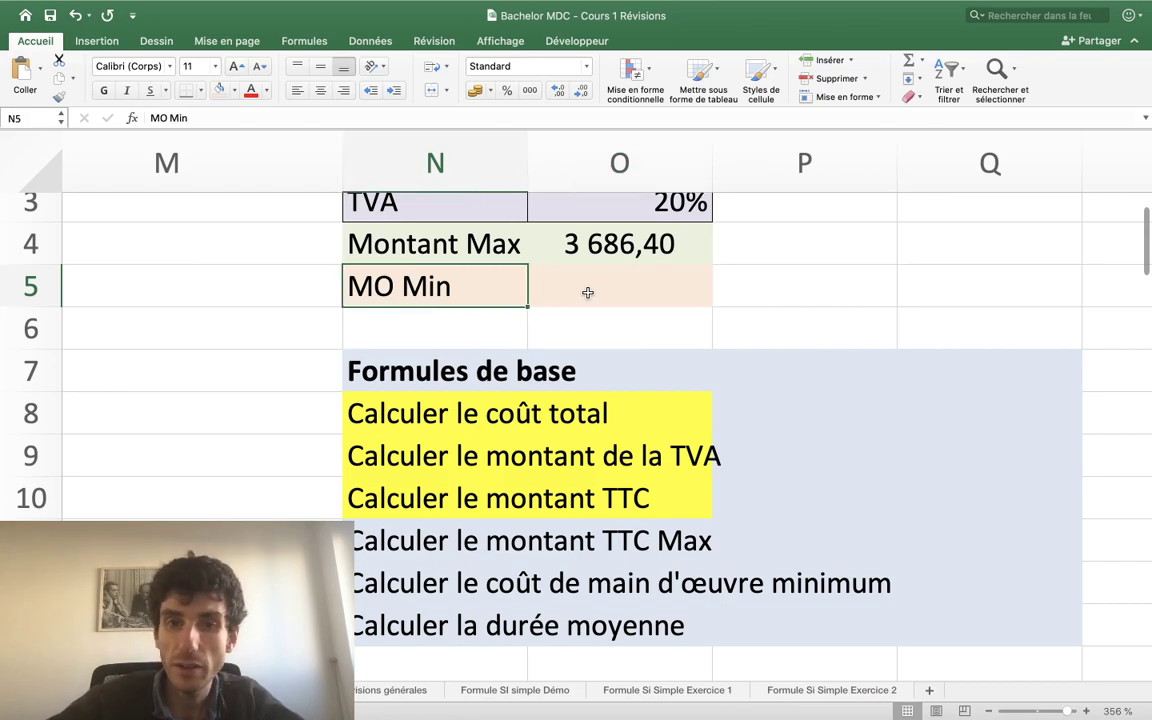
key("Right")
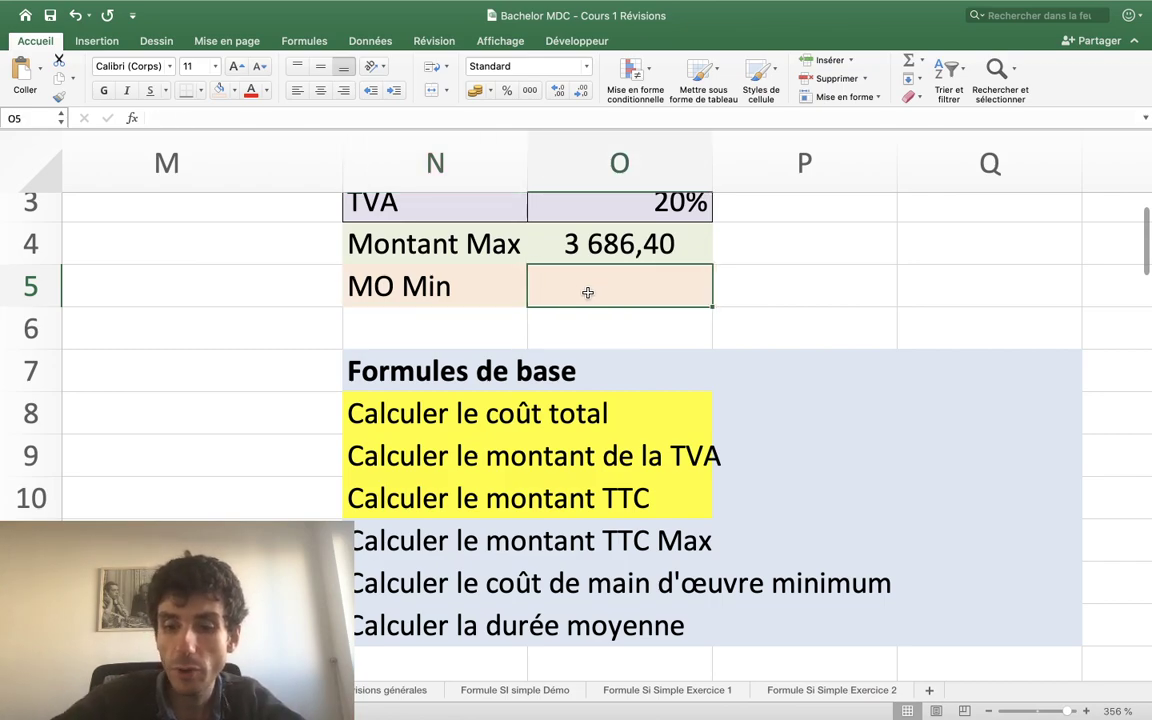
- Start =MIN( in O5 and select E3:E58 as its range
type("=")
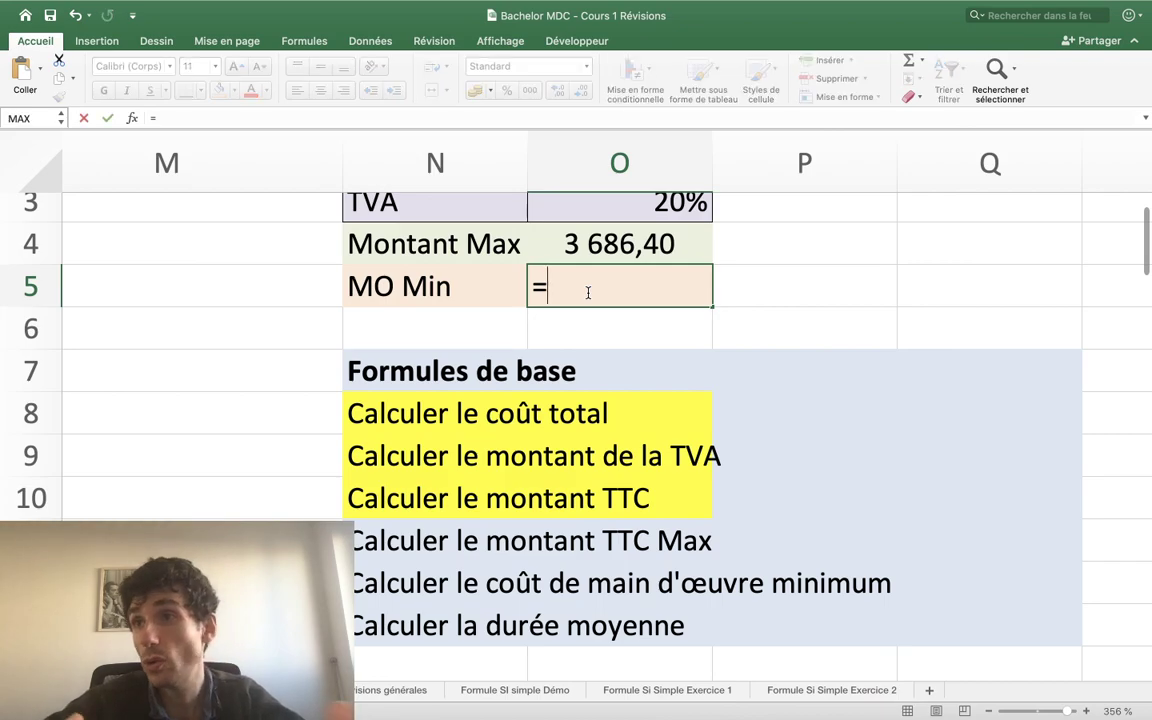
type("min")
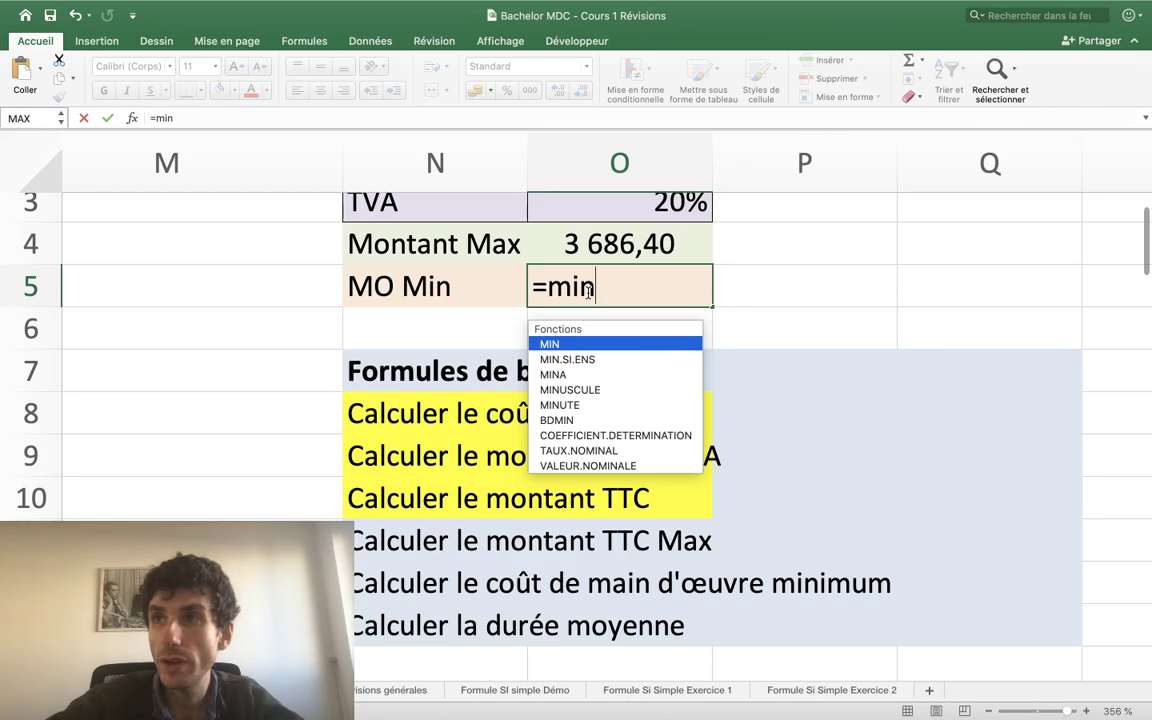
type("(")
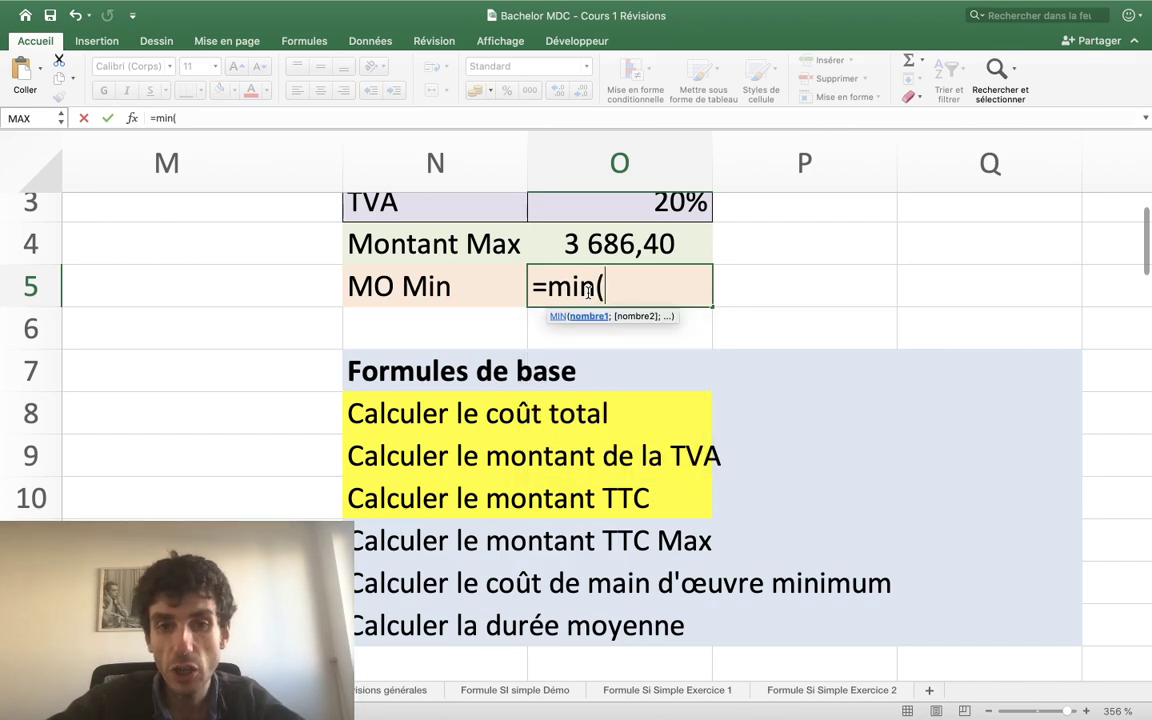
scroll(462, 425, "left", 10)
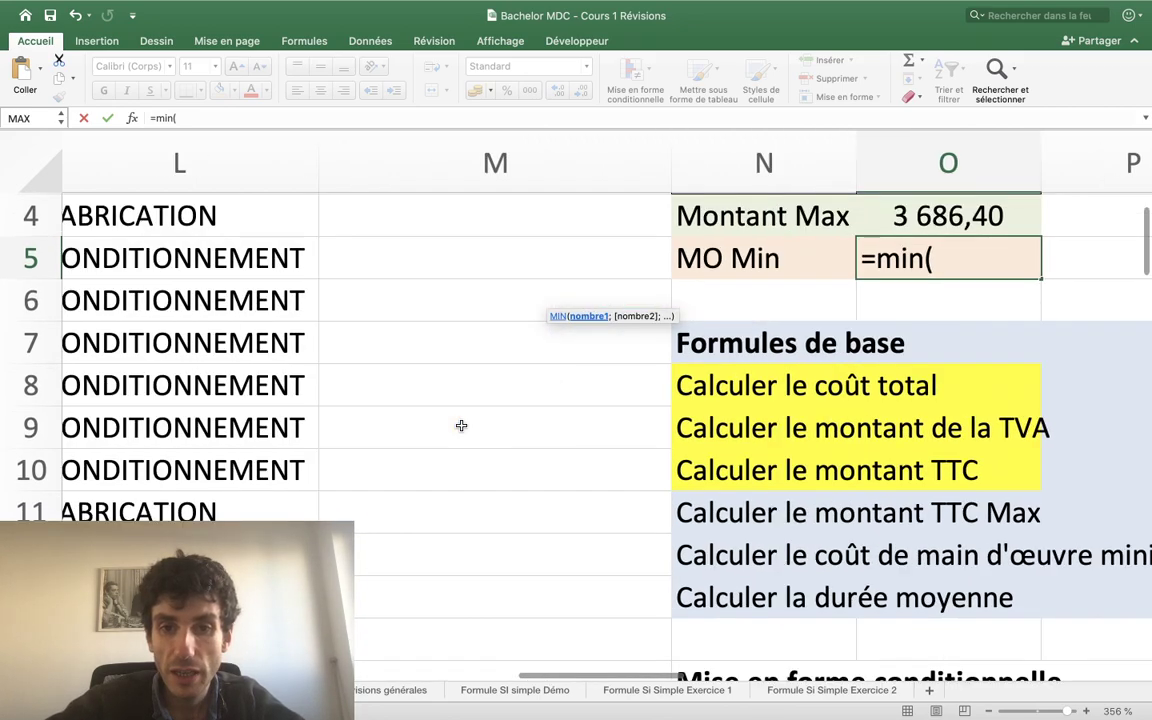
scroll(462, 425, "up", 2)
scroll(462, 425, "left", 5)
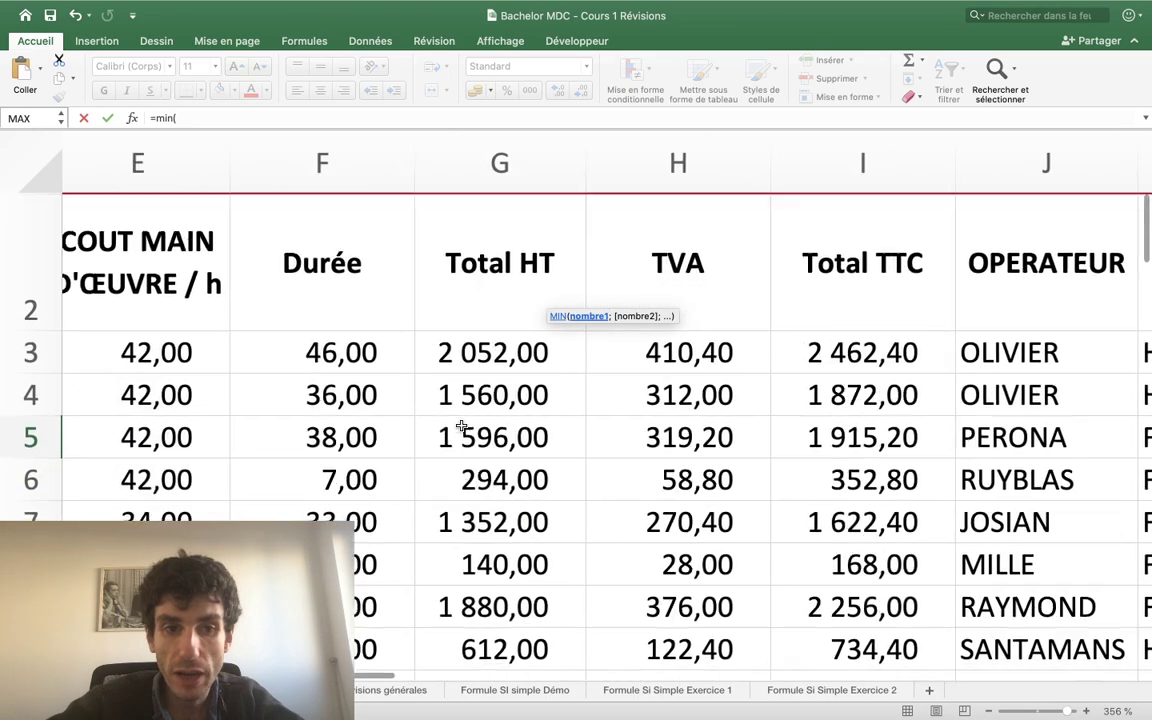
scroll(462, 425, "down", 1)
scroll(462, 425, "left", 2)
left_click(280, 297)
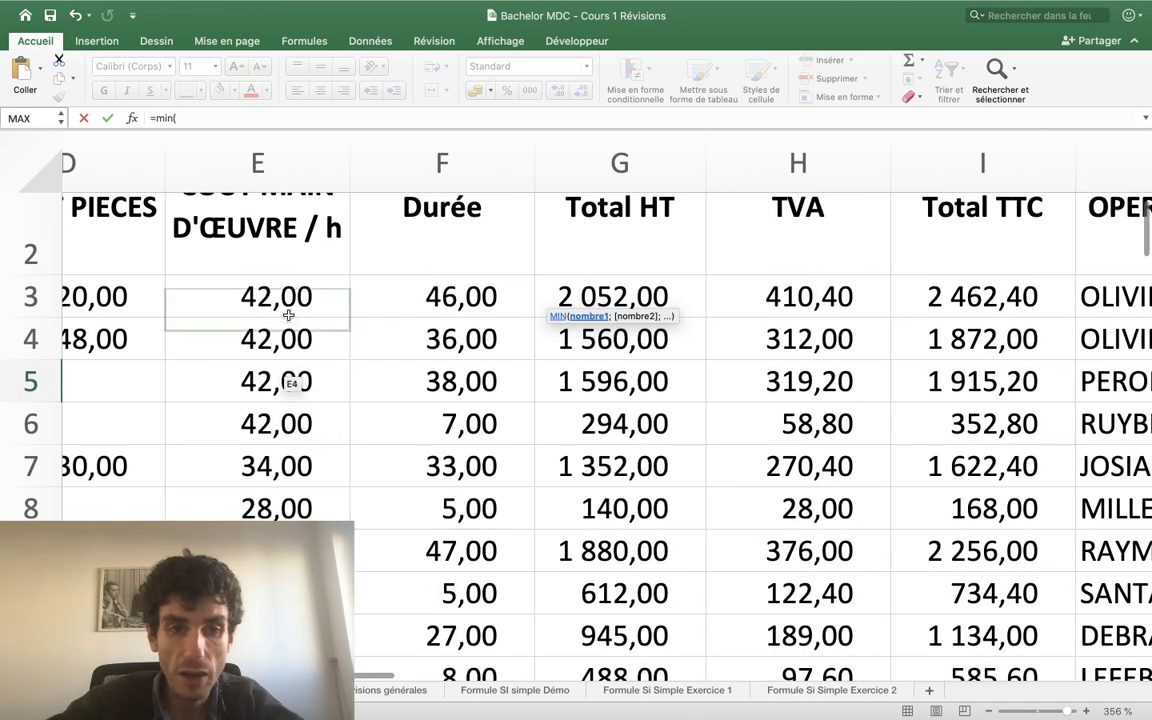
scroll(280, 297, "left", 1)
scroll(287, 380, "up", 2)
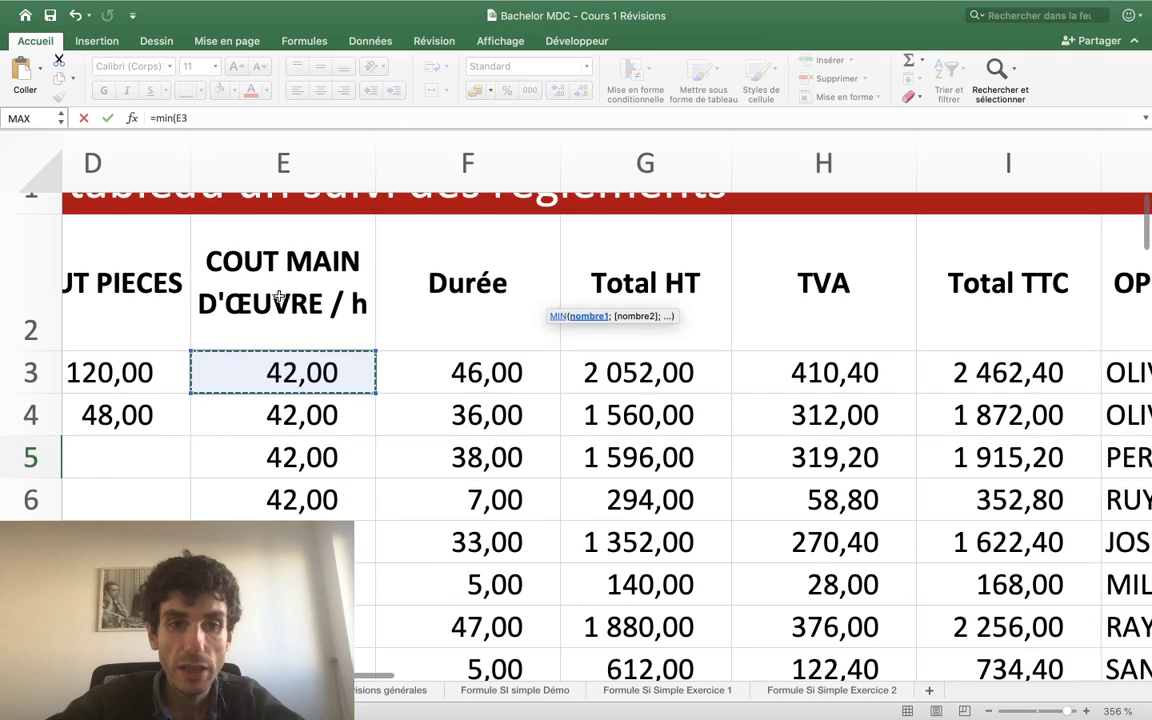
mouse_move(287, 380)
left_mouse_down()
mouse_move(450, 640)
mouse_move(294, 441)
left_mouse_up()
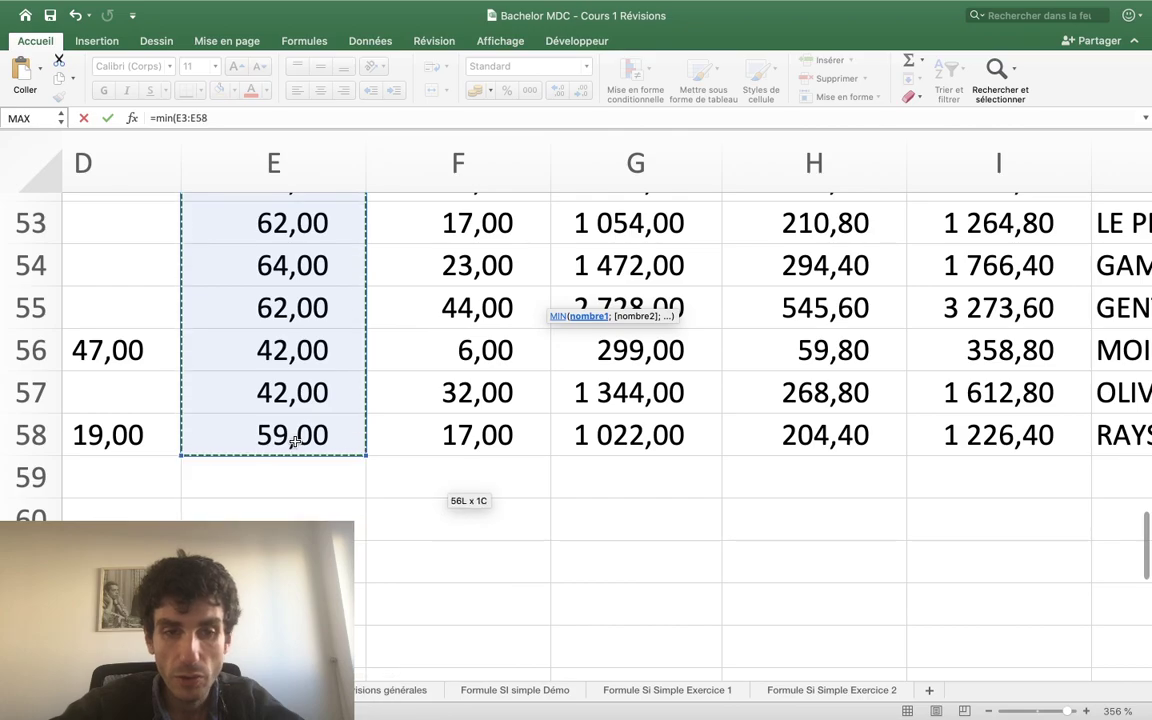
- Close the parenthesis and confirm =MIN(E3:E58), so MO Min shows 28,00
scroll(294, 441, "right", 3)
scroll(294, 441, "up", 5)
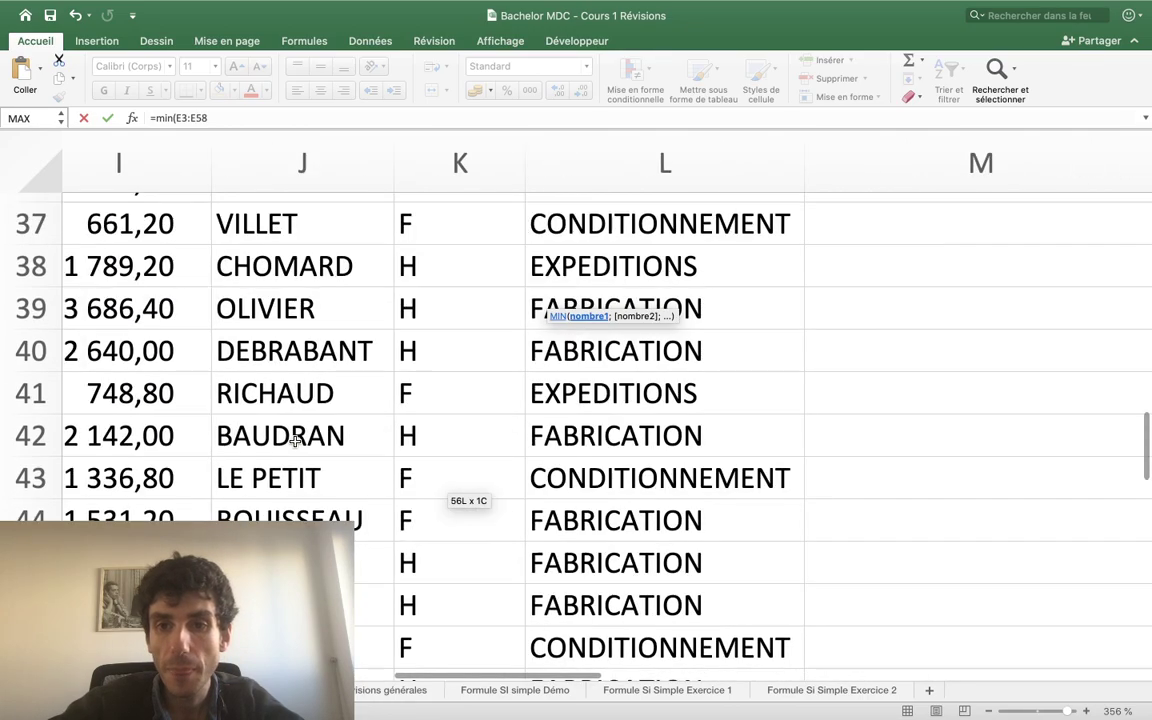
scroll(294, 441, "up", 4)
scroll(294, 441, "up", 4)
scroll(294, 441, "up", 5)
scroll(294, 441, "right", 2)
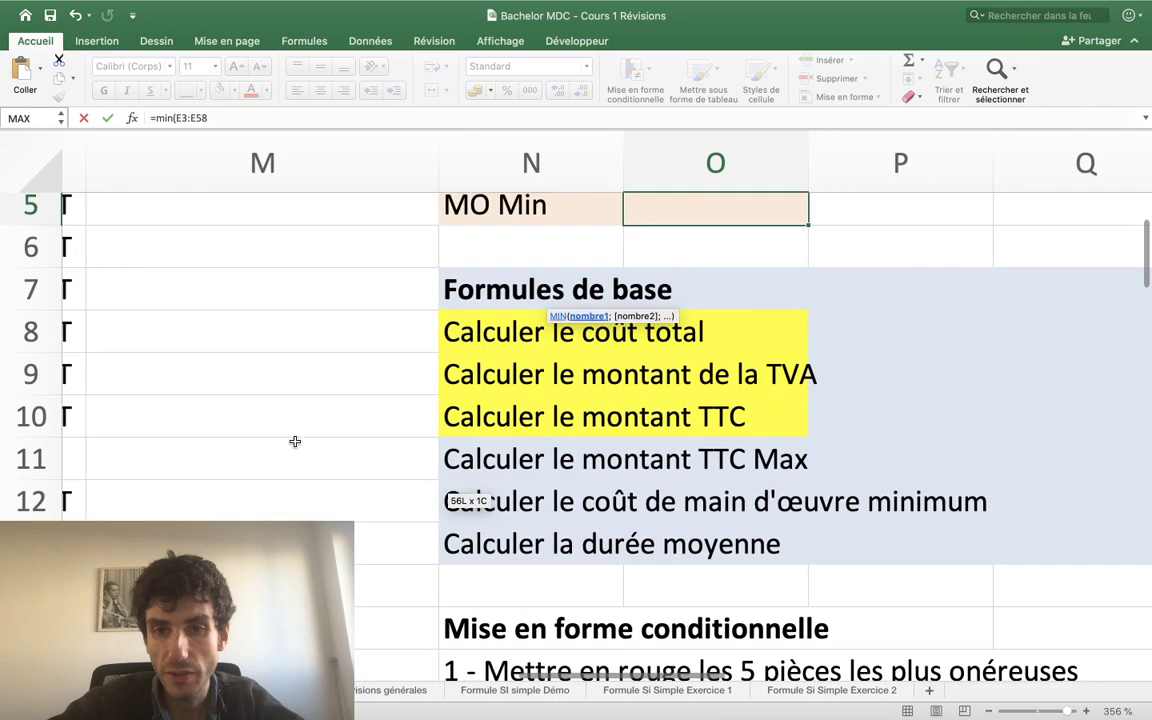
scroll(294, 441, "up", 3)
type(")")
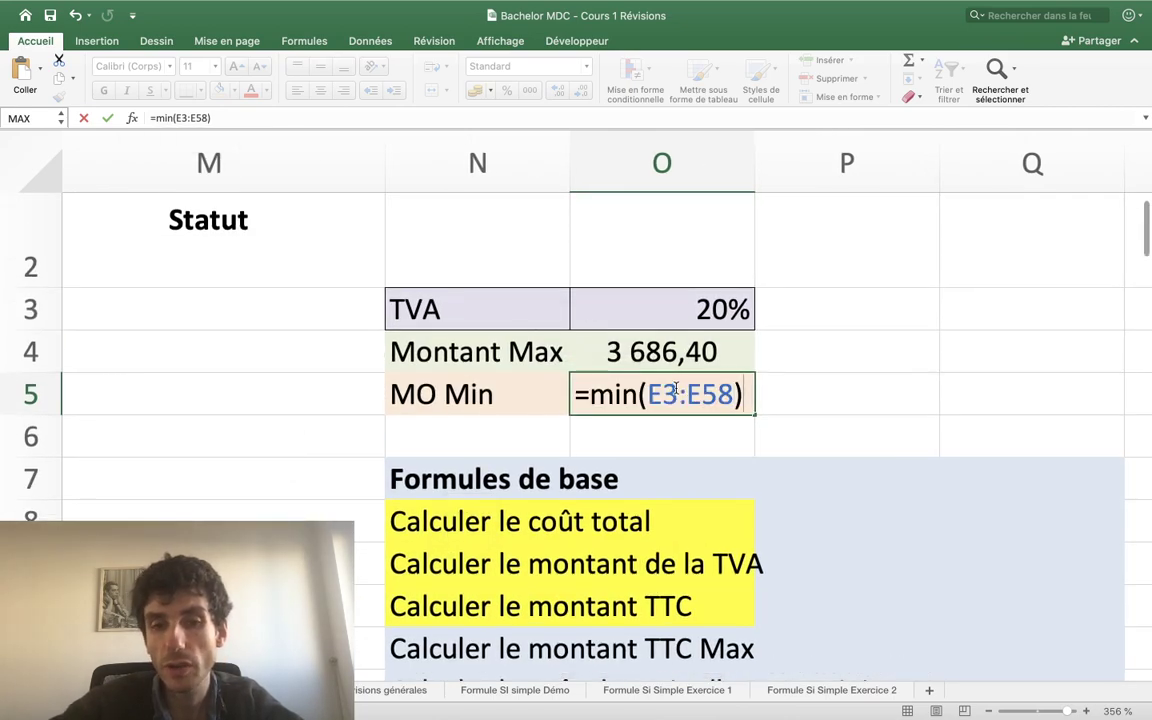
key("Return")
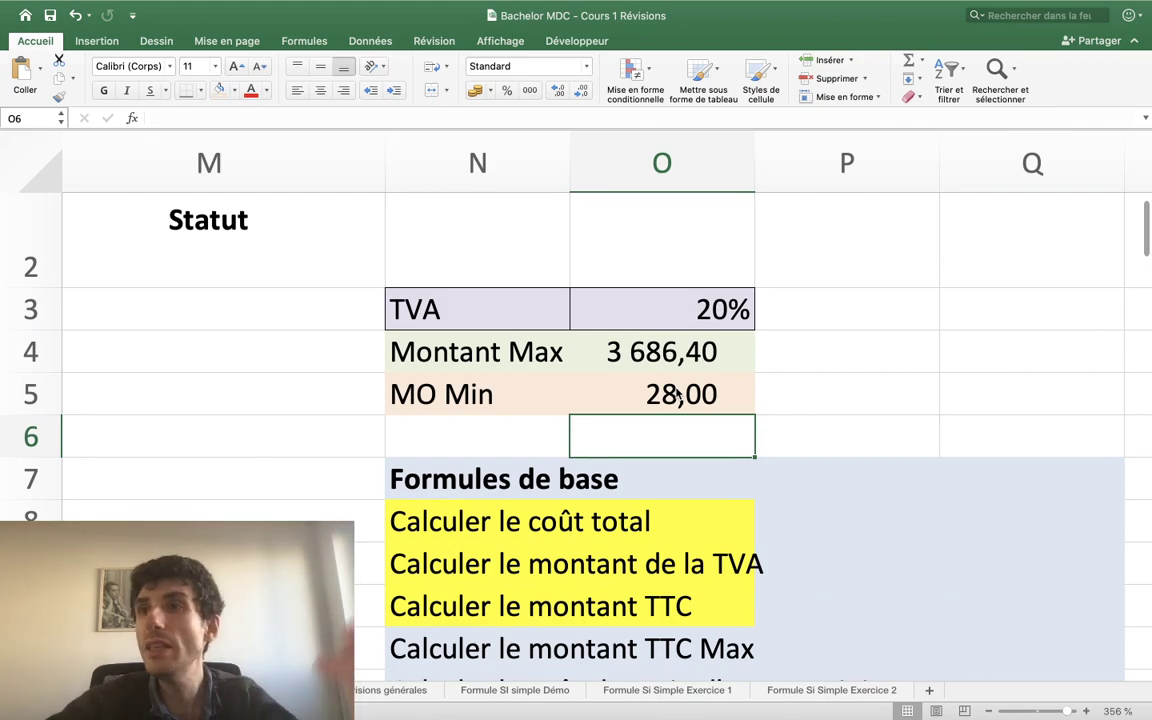
- Fill the two completed task rows N11:P12 (TTC Max, minimum labour cost) yellow
left_click(677, 396)
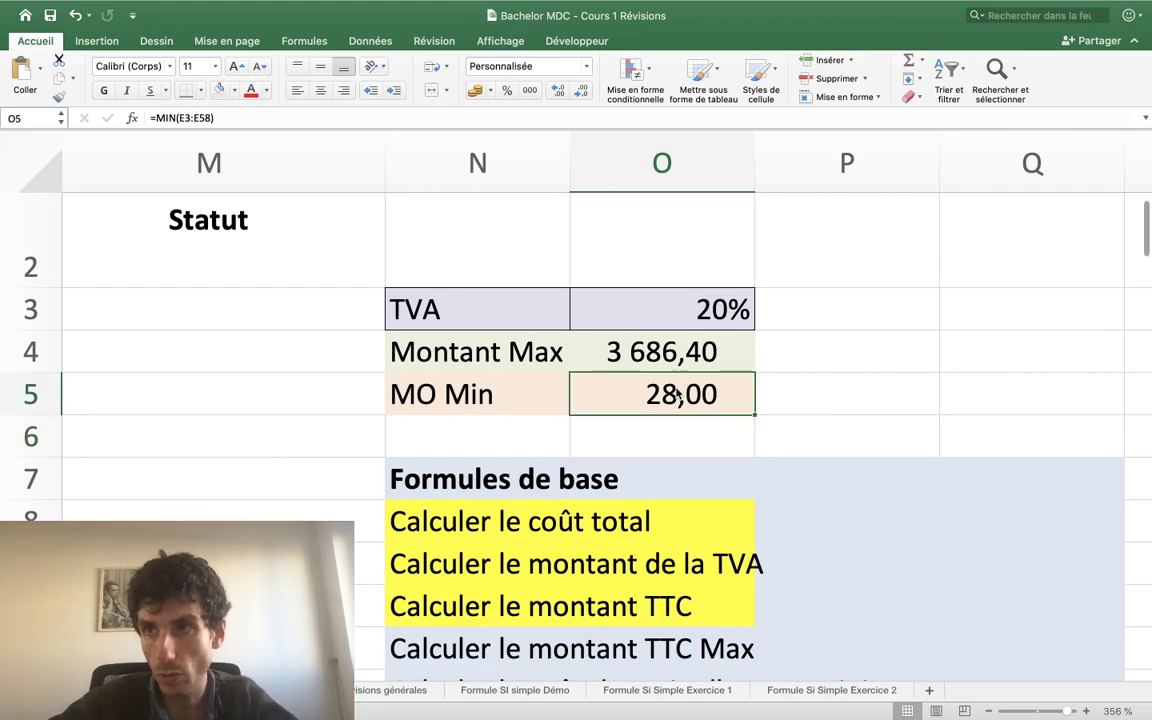
scroll(619, 458, "down", 4)
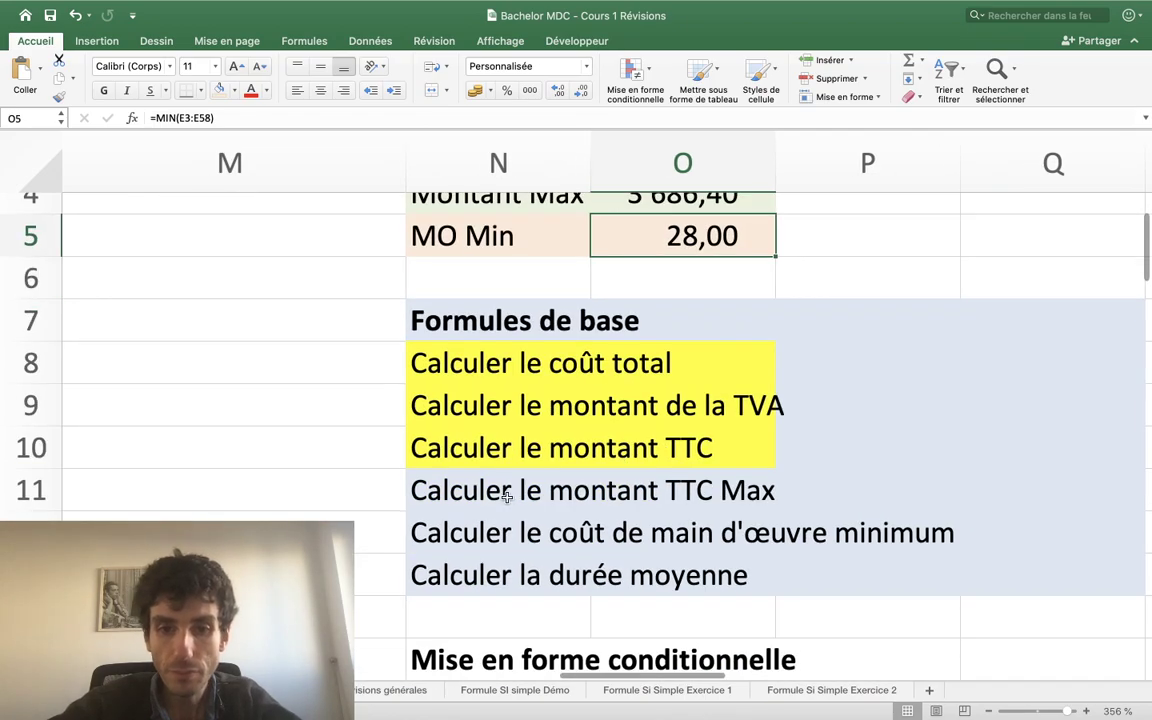
left_click_drag(461, 491, 893, 537)
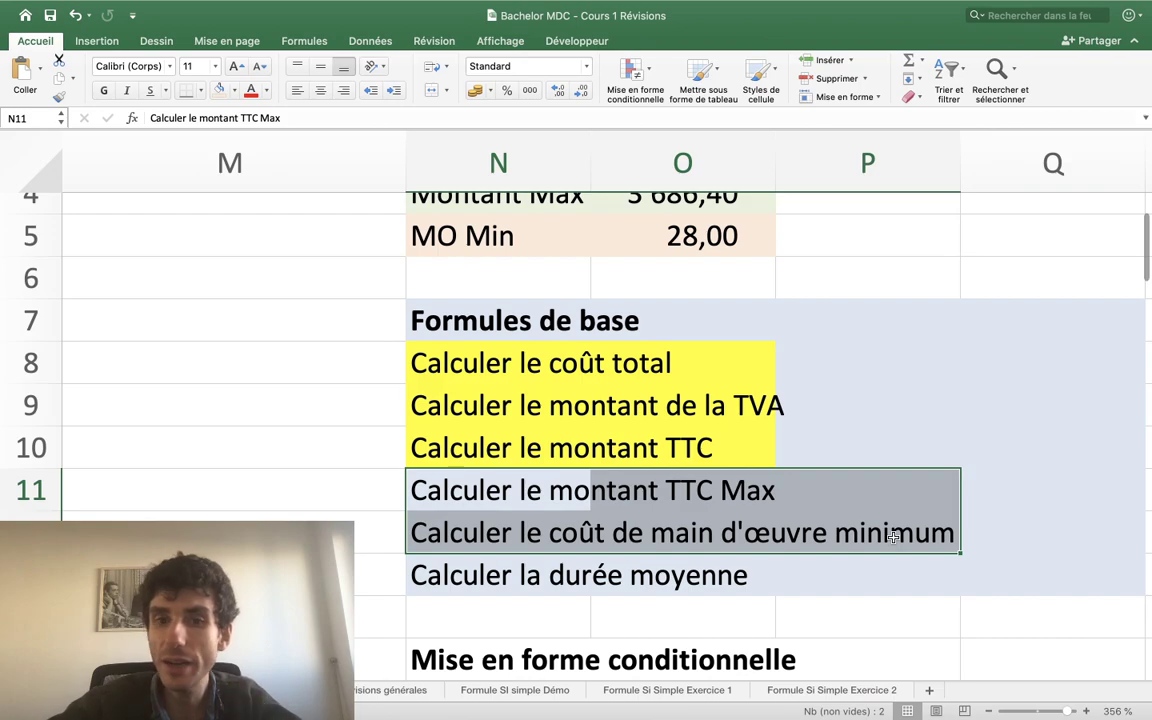
left_click(235, 91)
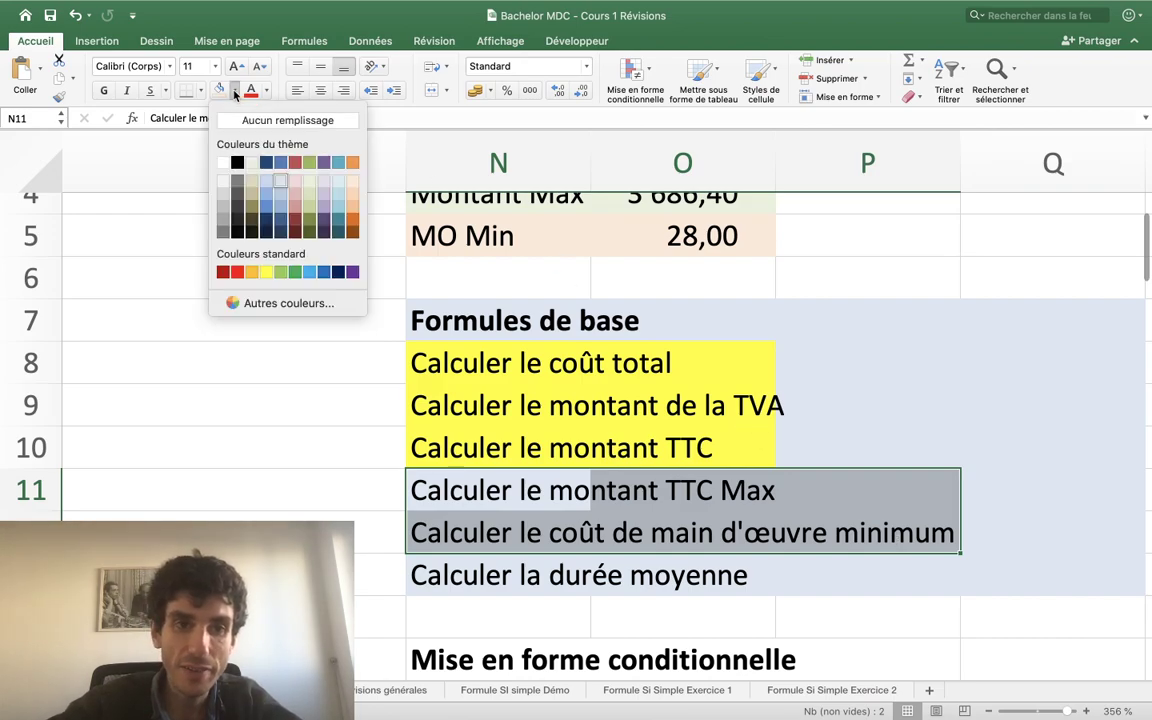
left_click(266, 272)
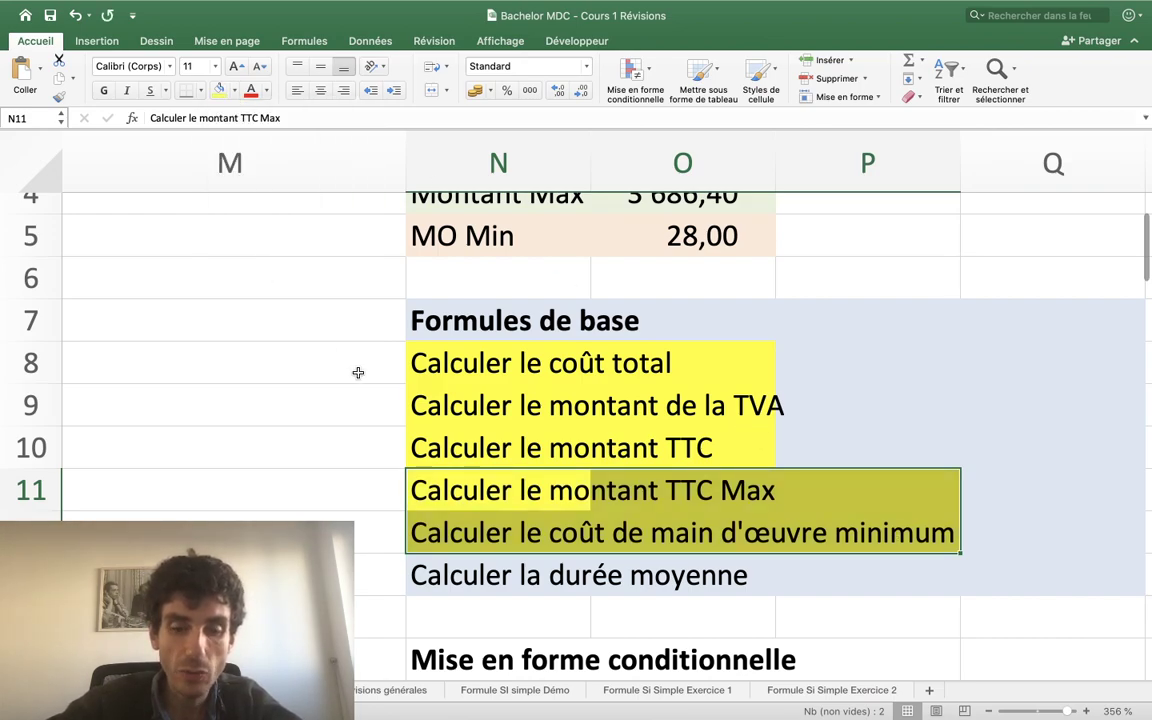
left_click(434, 576)
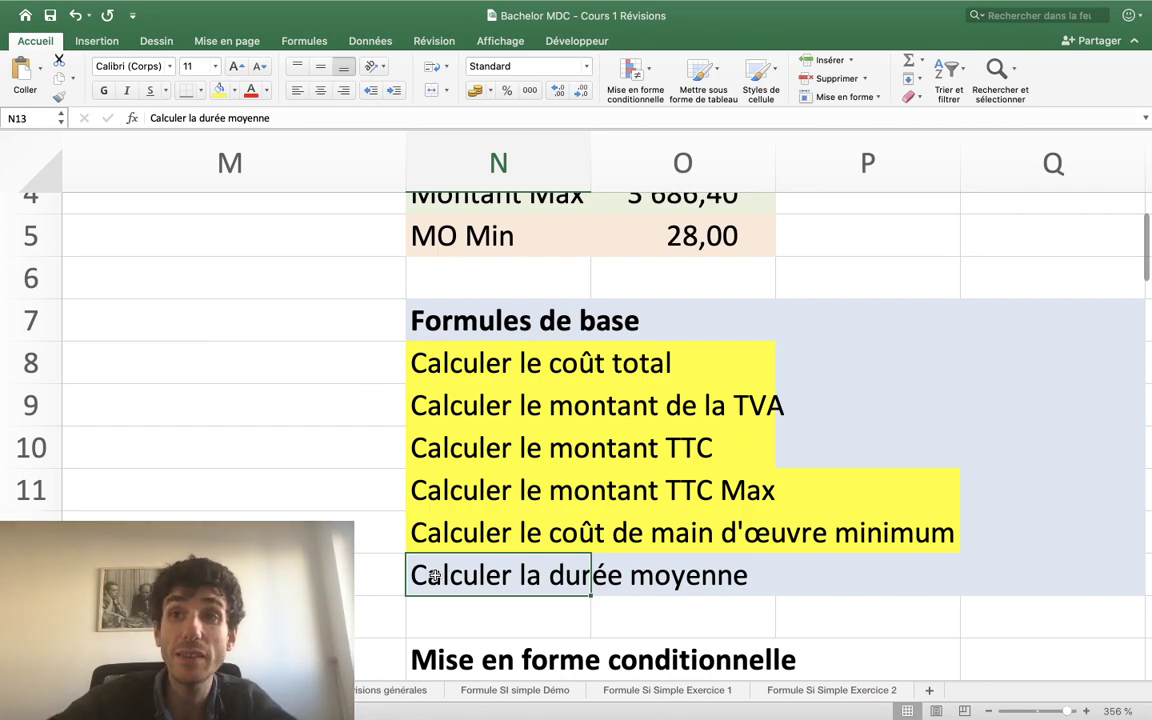
scroll(435, 575, "up", 2)
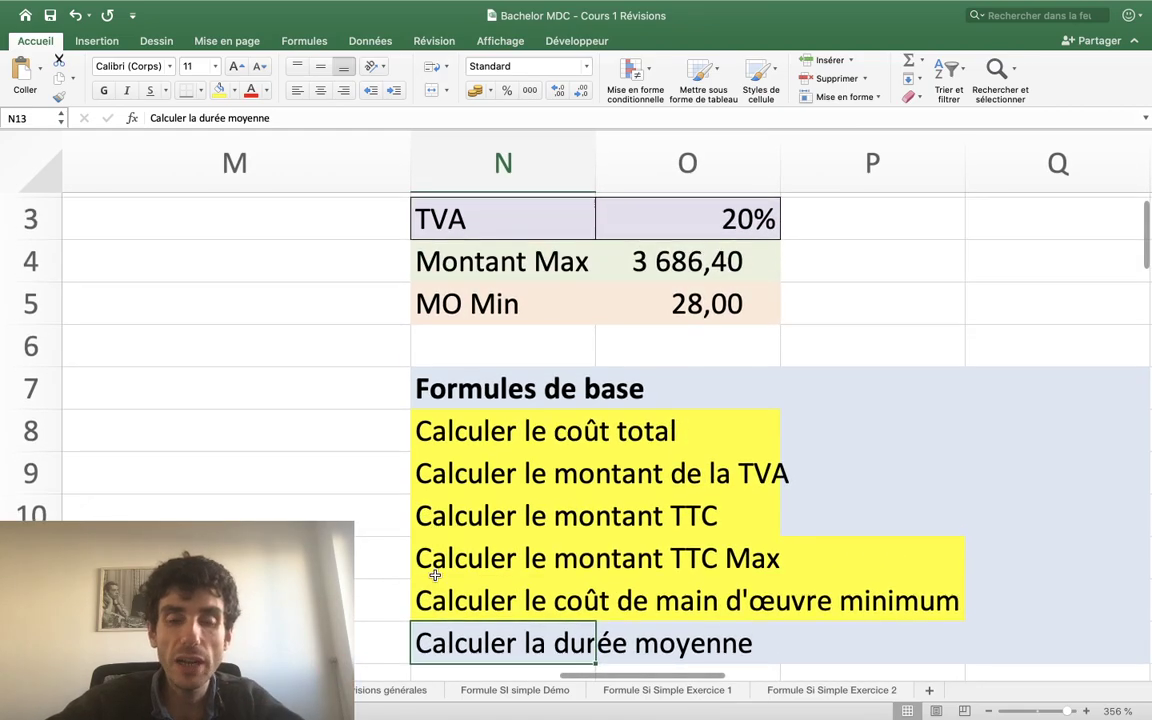
scroll(501, 572, "left", 10)
scroll(501, 572, "left", 3)
scroll(501, 572, "left", 3)
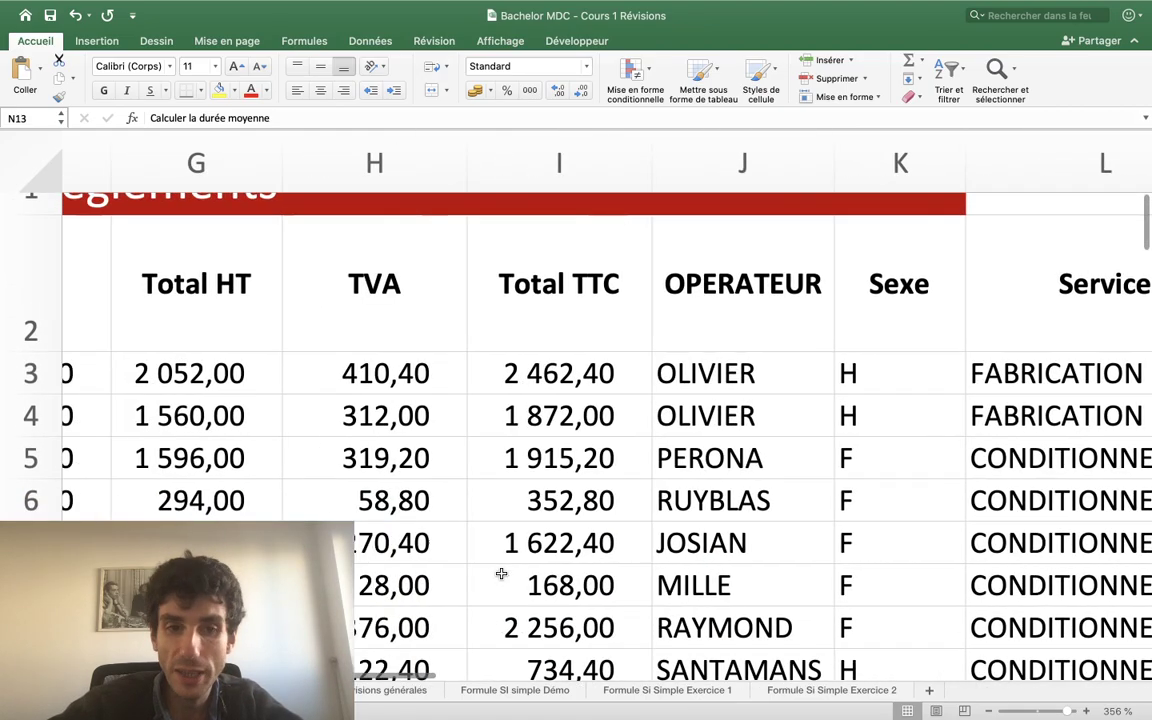
scroll(501, 572, "left", 3)
scroll(501, 572, "left", 3)
scroll(501, 572, "up", 2)
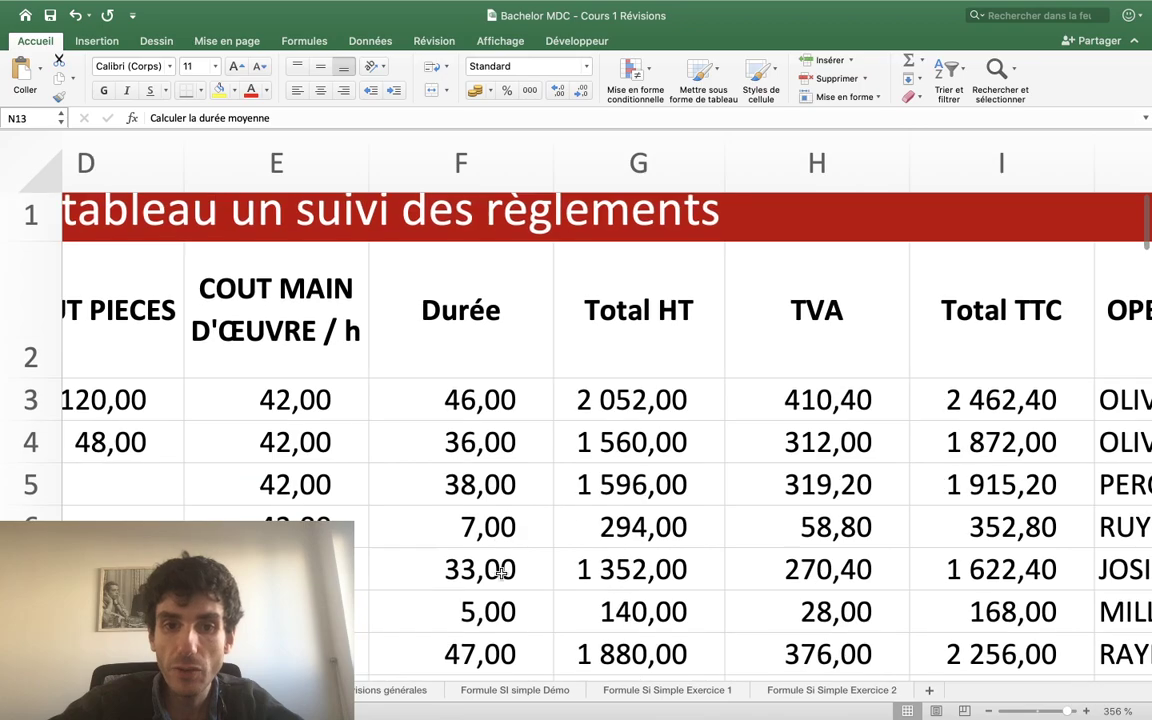
left_click(481, 399)
scroll(481, 399, "down", 3)
scroll(481, 399, "down", 5)
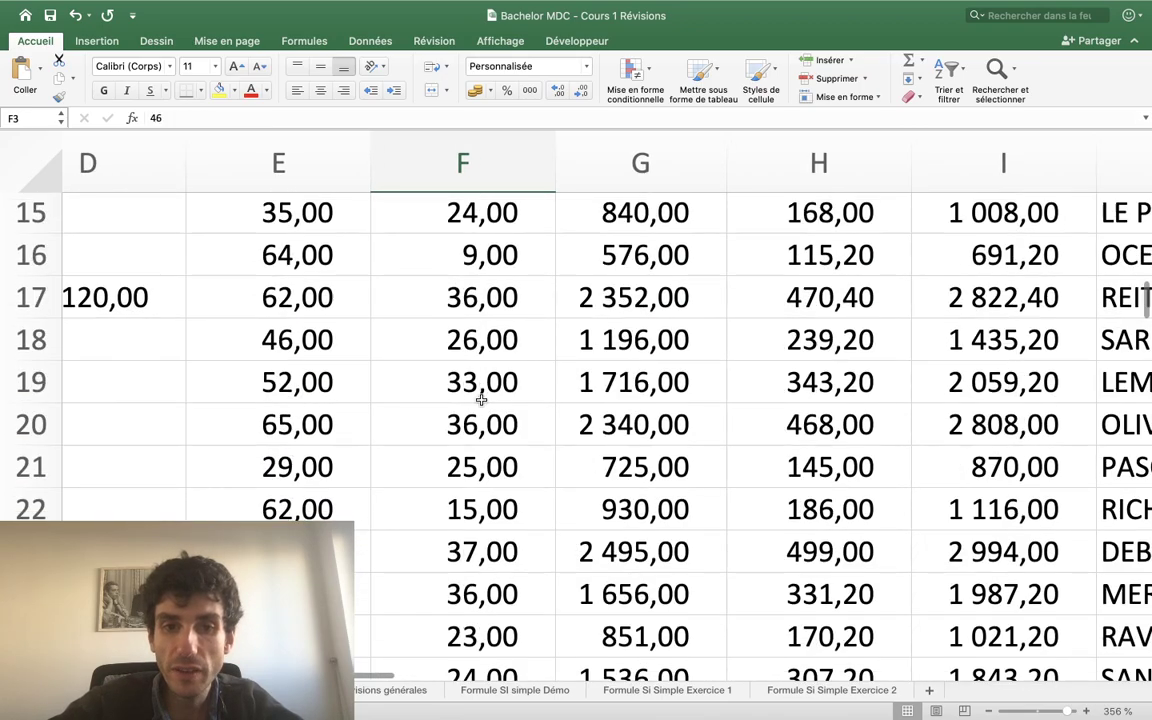
scroll(481, 399, "down", 6)
scroll(481, 399, "down", 4)
scroll(481, 399, "up", 7)
scroll(481, 399, "up", 1)
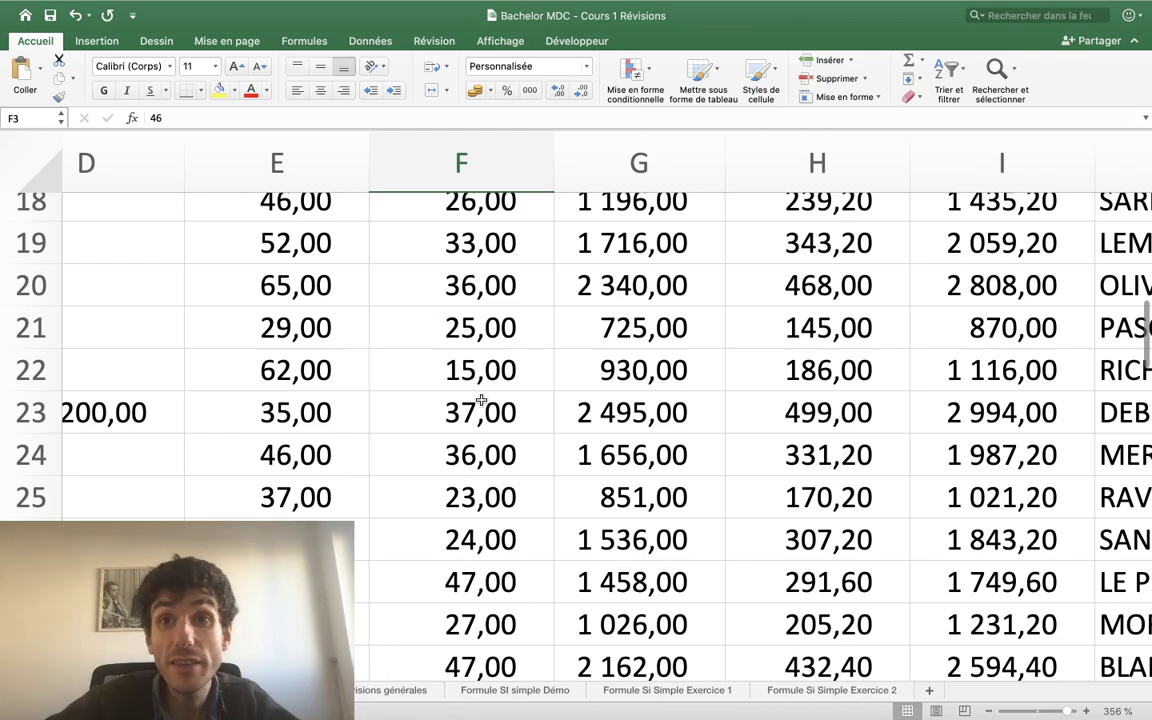
scroll(481, 399, "right", 1)
scroll(481, 399, "up", 1)
scroll(481, 399, "up", 4)
scroll(481, 399, "up", 9)
scroll(481, 399, "up", 4)
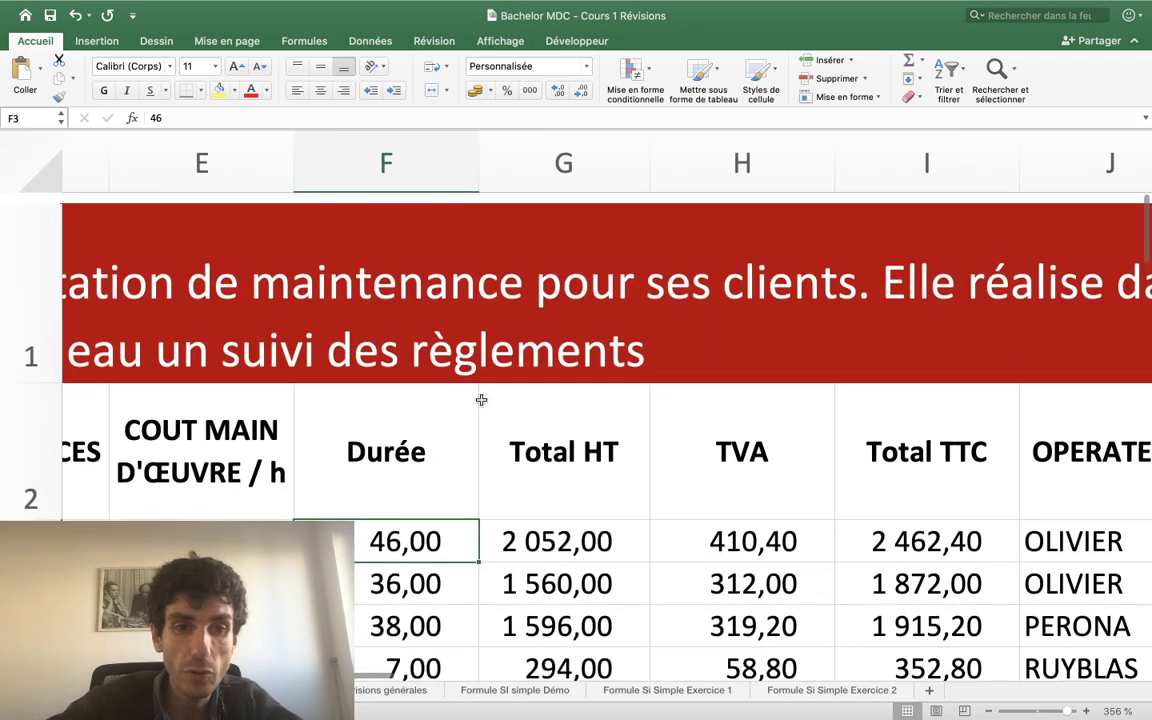
scroll(481, 399, "right", 1)
scroll(481, 399, "right", 3)
scroll(481, 400, "right", 5)
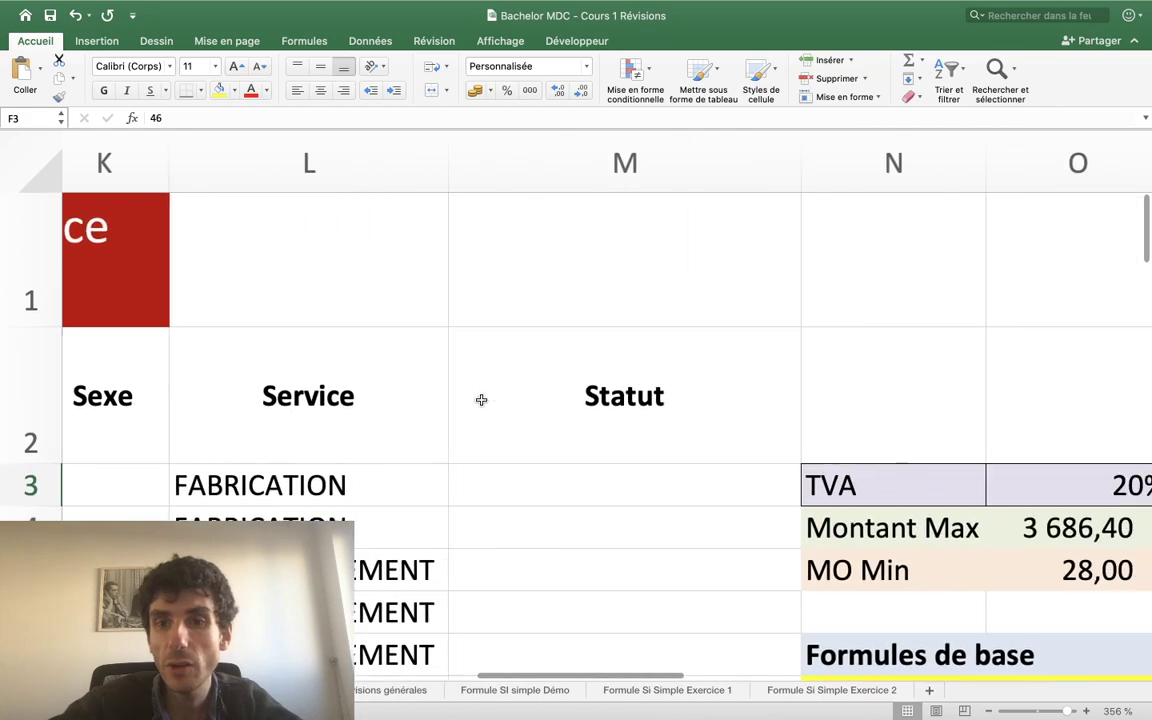
scroll(481, 400, "down", 3)
- Enter the label 'Moyenne inter' in N6 below MO Min
left_click(706, 387)
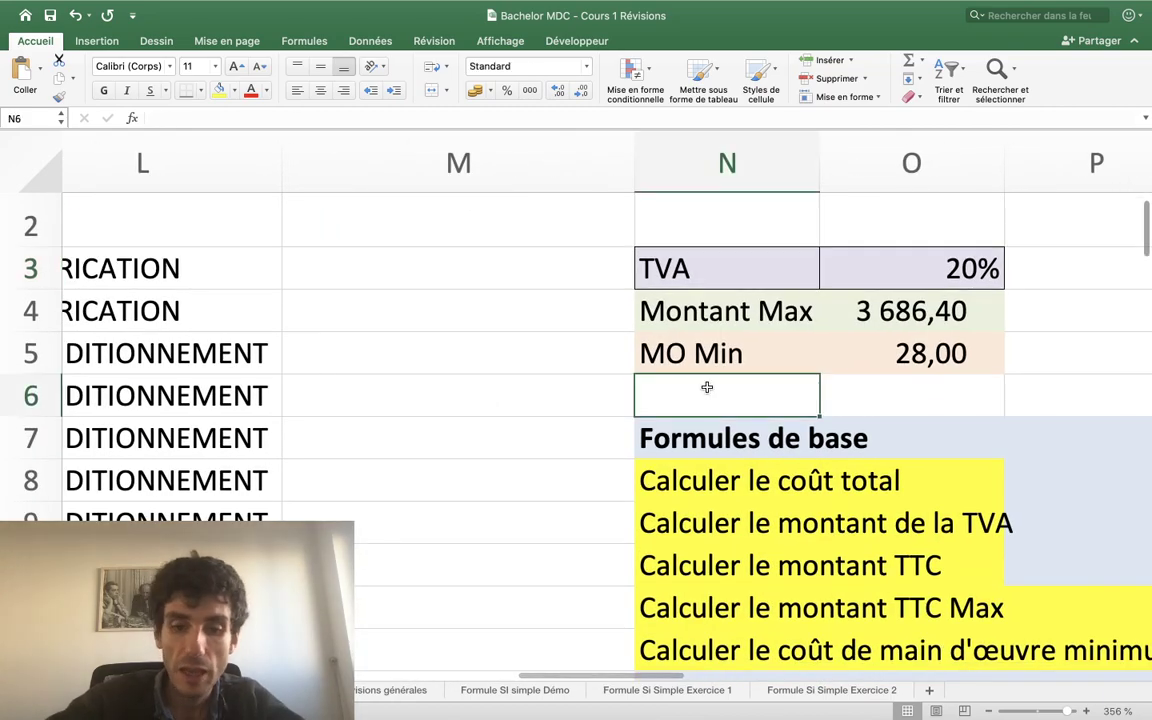
type("Mpye")
key("BackSpace")
key("BackSpace")
key("BackSpace")
type("oyenne")
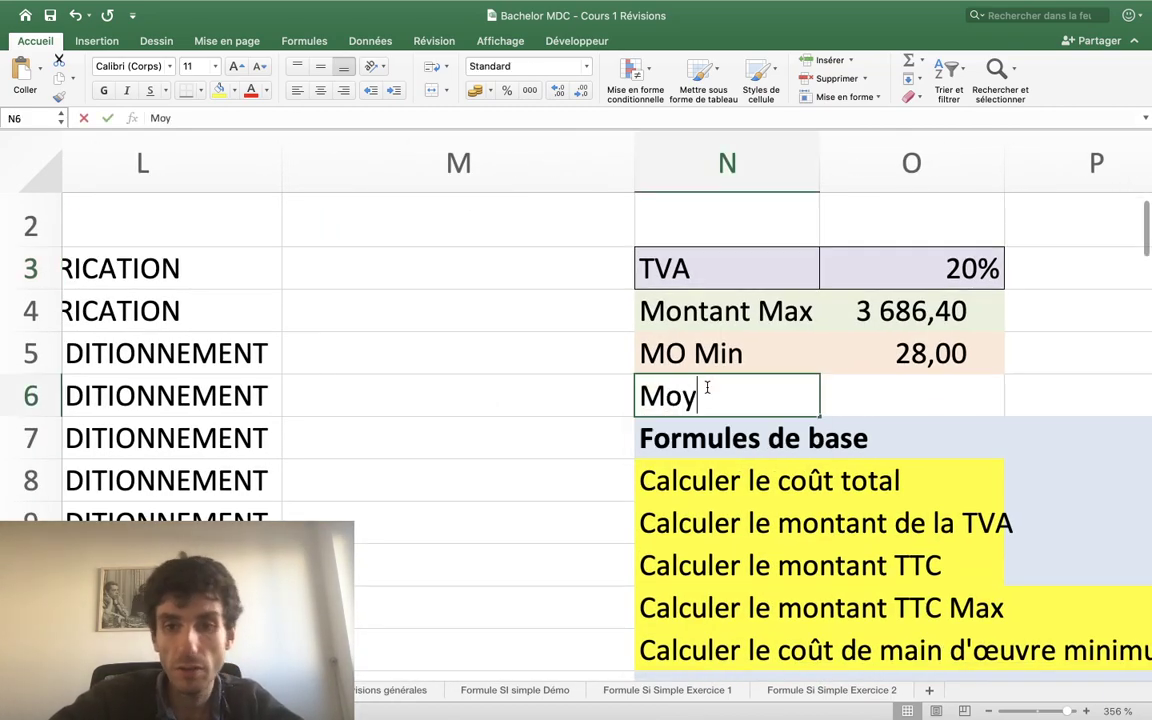
type(" in")
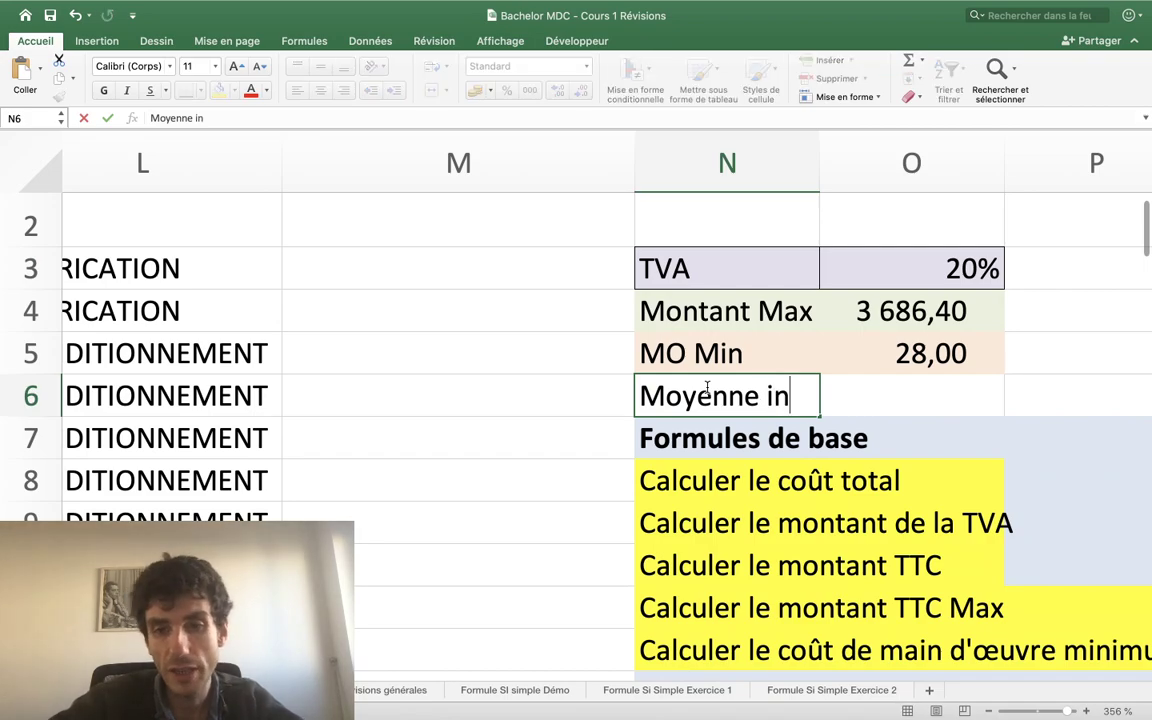
type("ter")
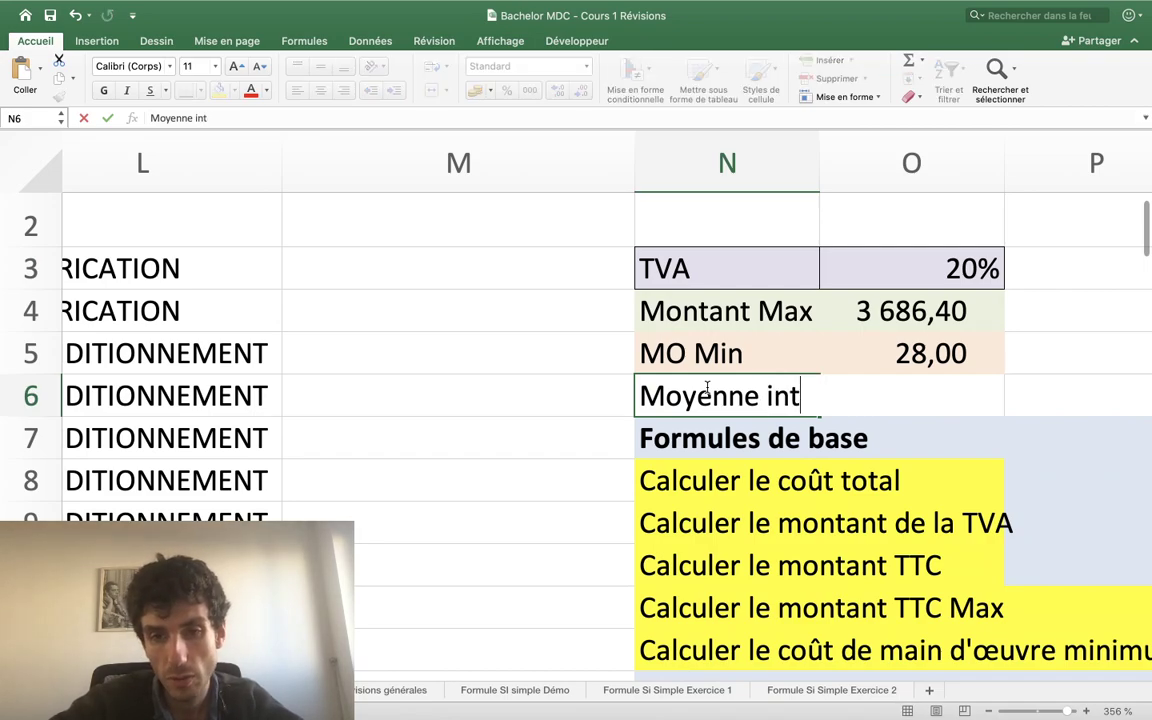
key("Return")
- Shade N6:O6 with a light blue fill
key("Up")
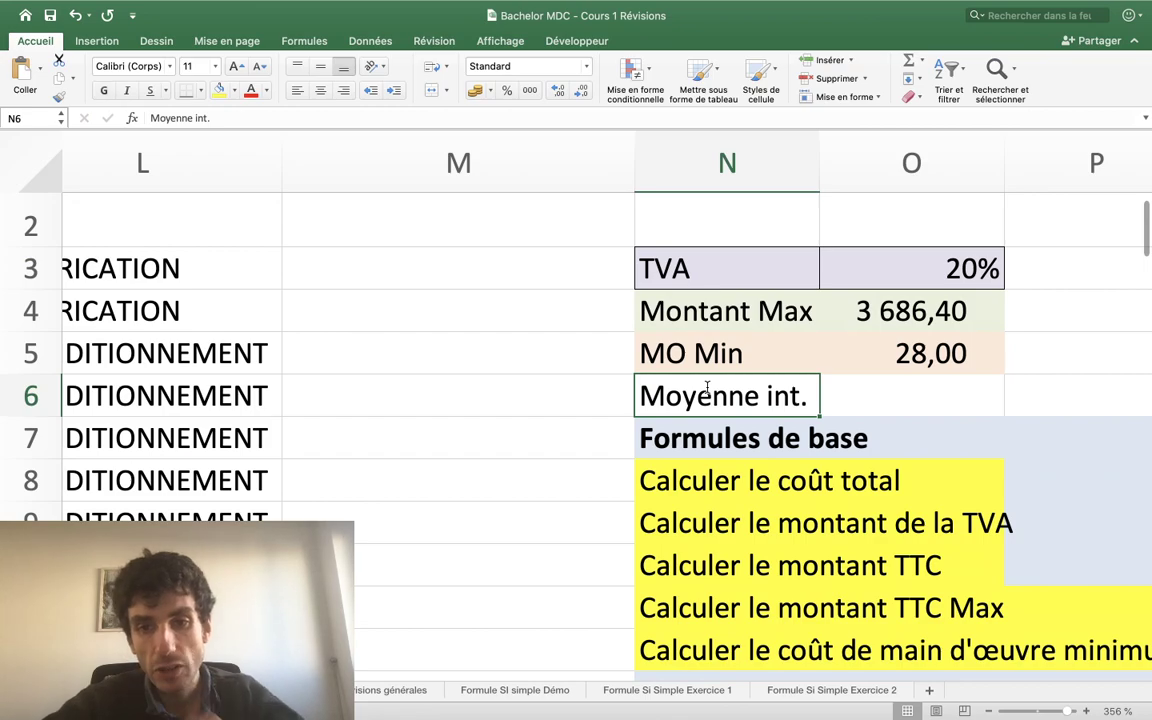
key("shift+Right")
left_click(234, 92)
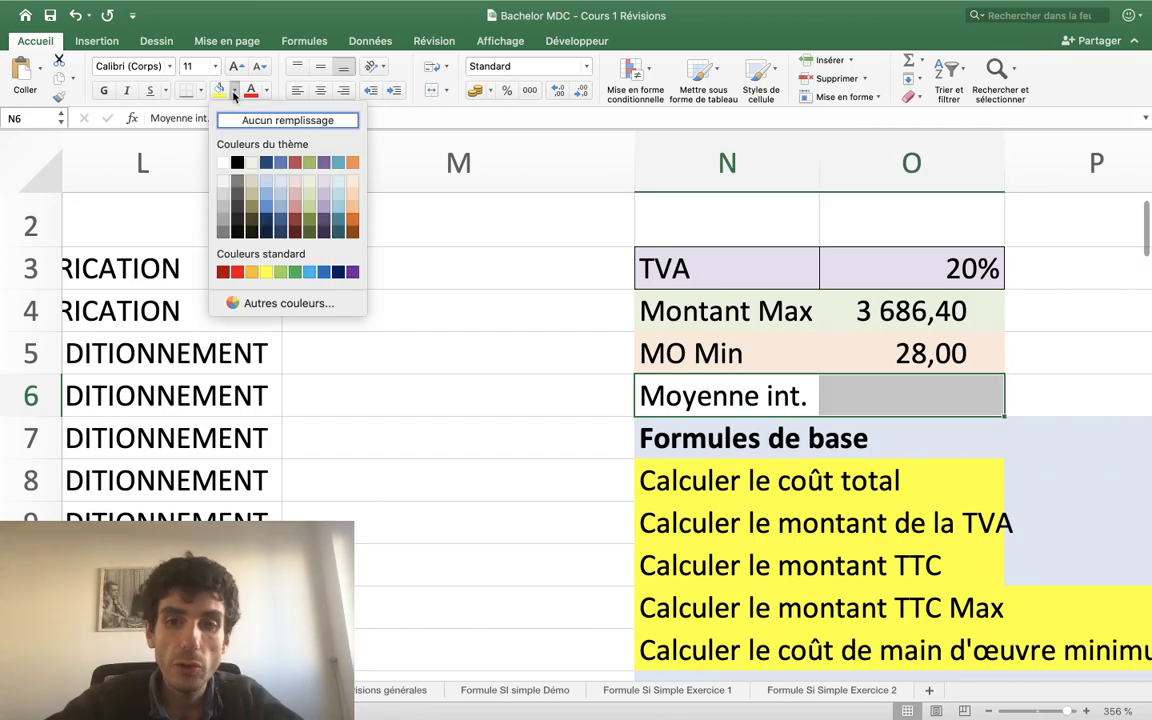
left_click(339, 186)
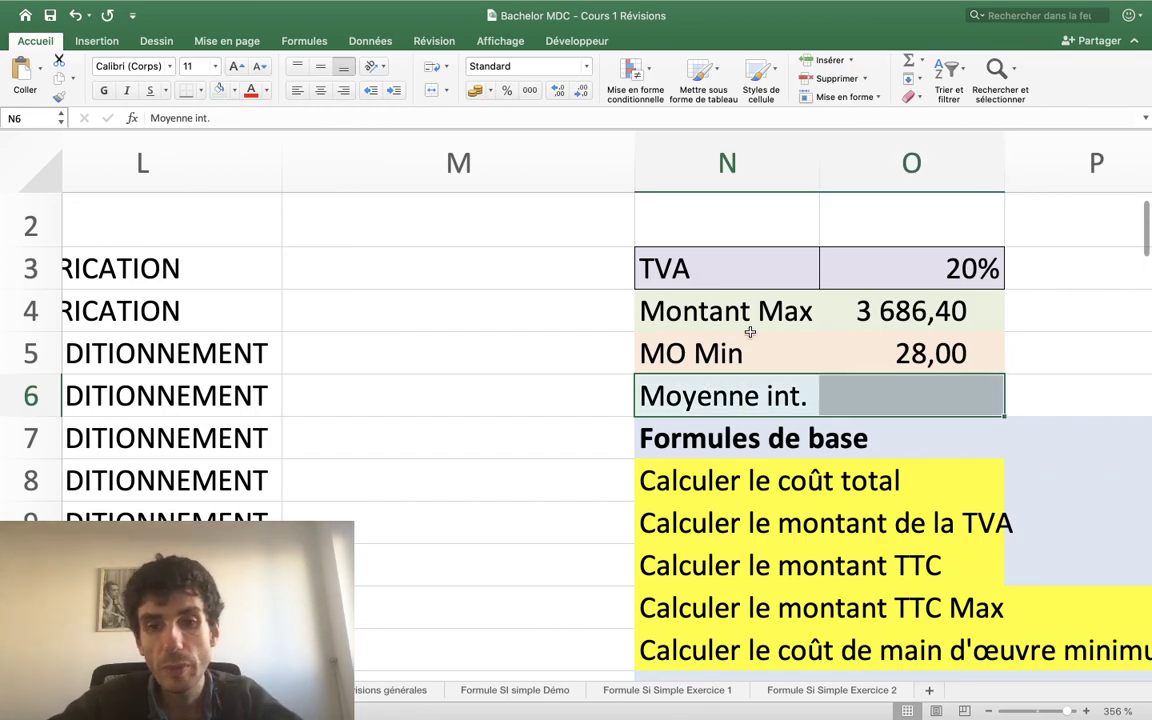
left_click(765, 352)
left_click(817, 401)
scroll(817, 400, "up", 3)
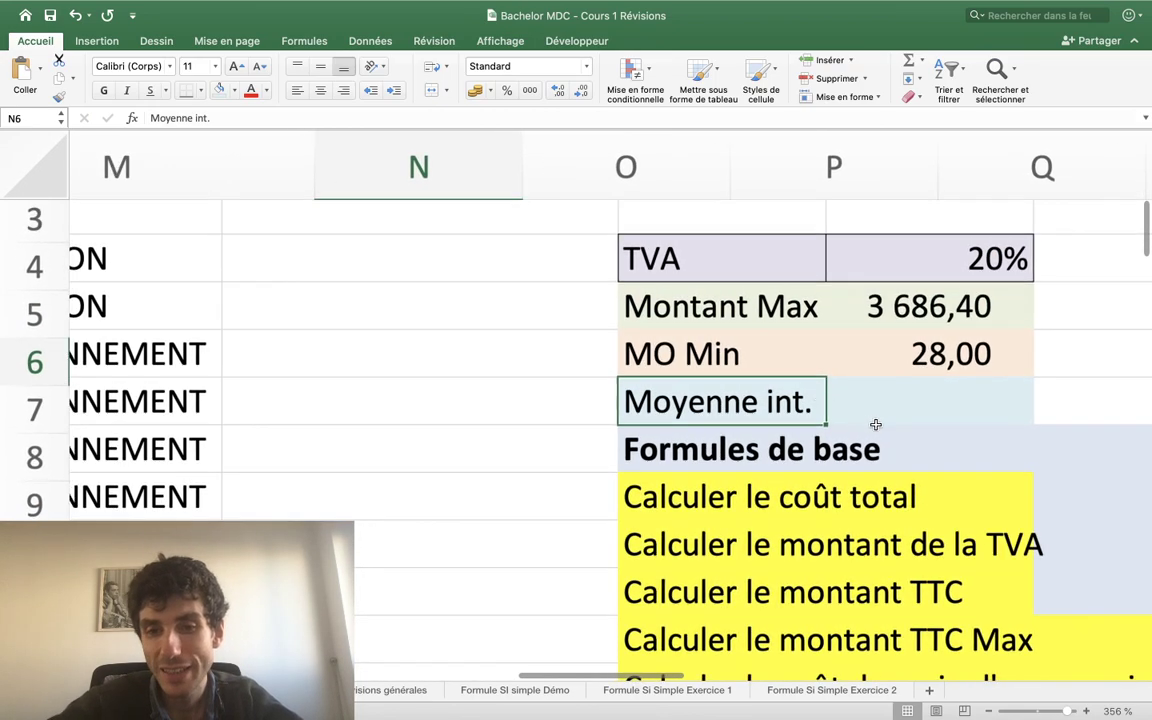
scroll(874, 424, "up", 2)
left_click(828, 442)
- Start an =MOYENNE( formula in O6 beside Moyenne int
left_click(851, 505)
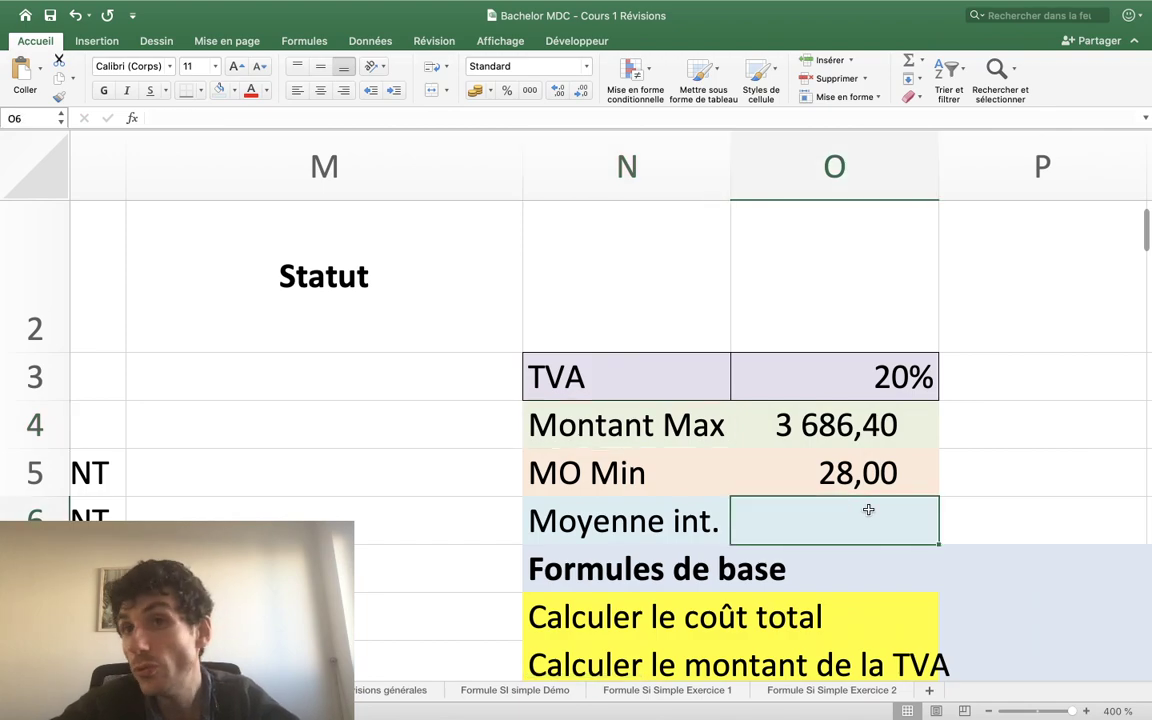
type("=m")
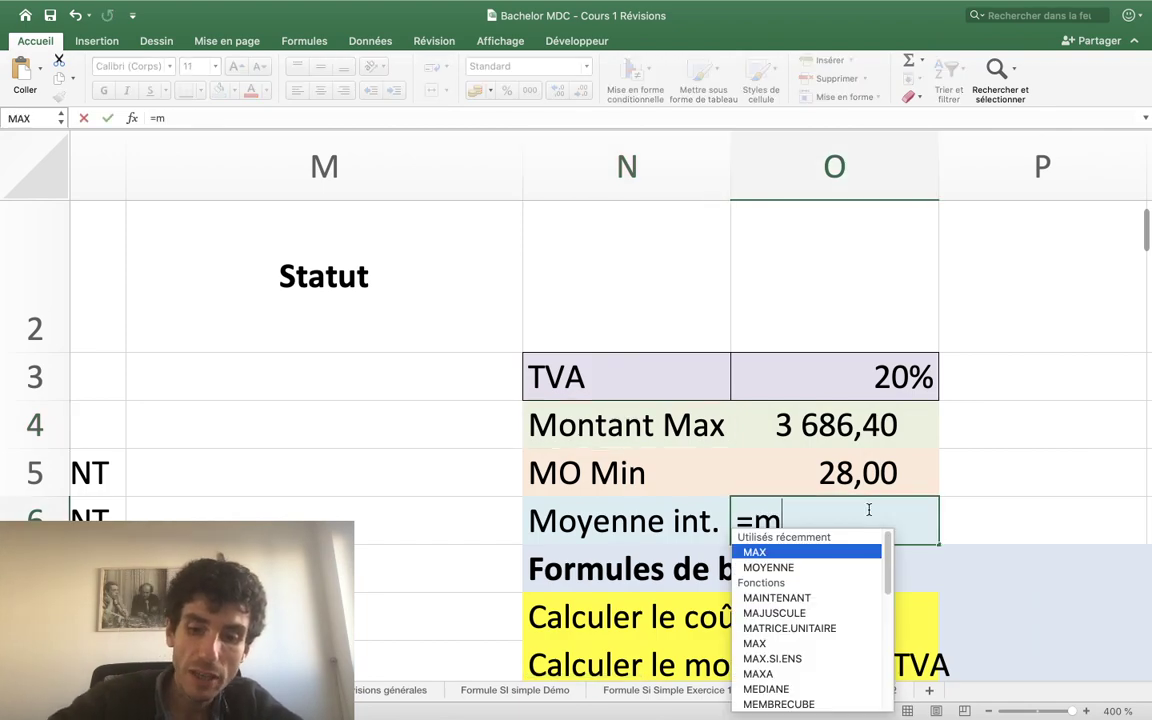
type("oyenne(")
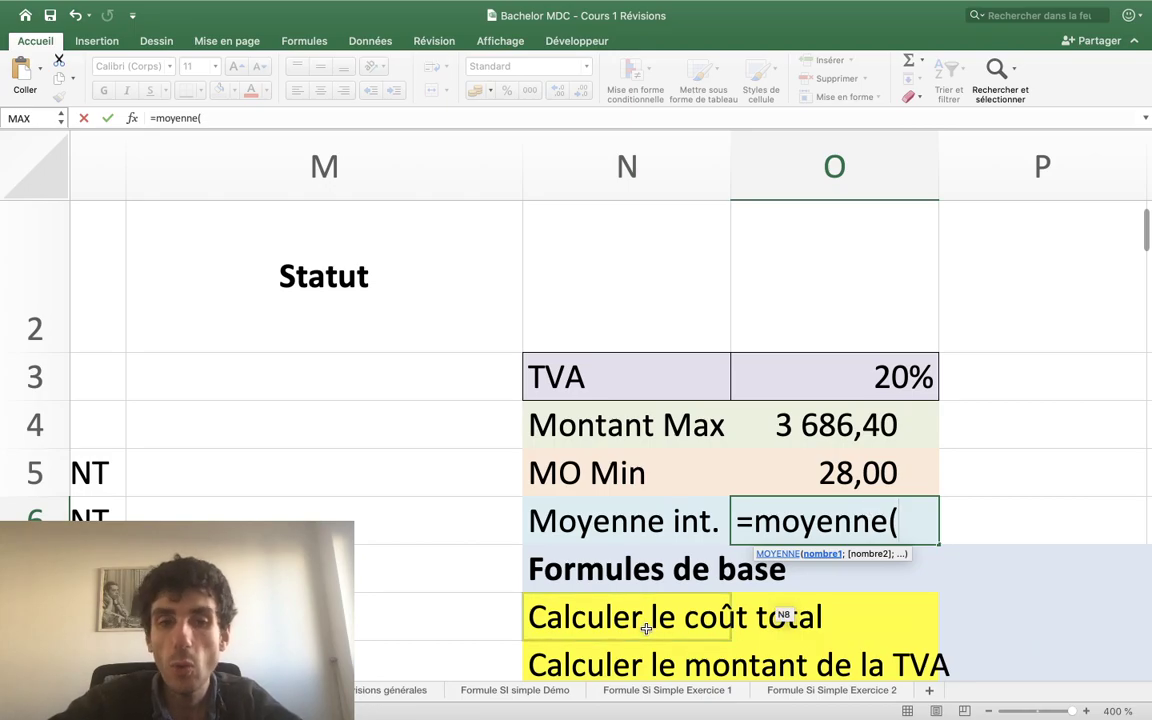
scroll(860, 600, "left", 10)
scroll(857, 650, "left", 10)
scroll(857, 678, "right", 10)
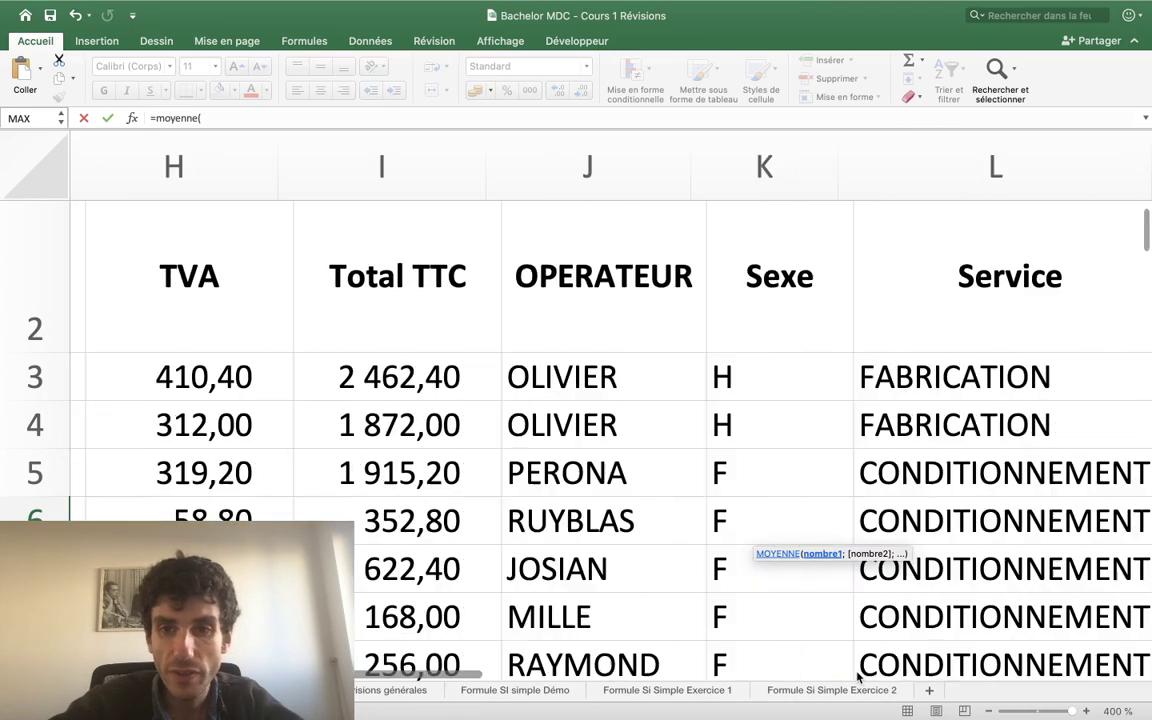
scroll(857, 678, "left", 3)
scroll(857, 678, "left", 7)
scroll(857, 678, "right", 3)
scroll(857, 678, "right", 2)
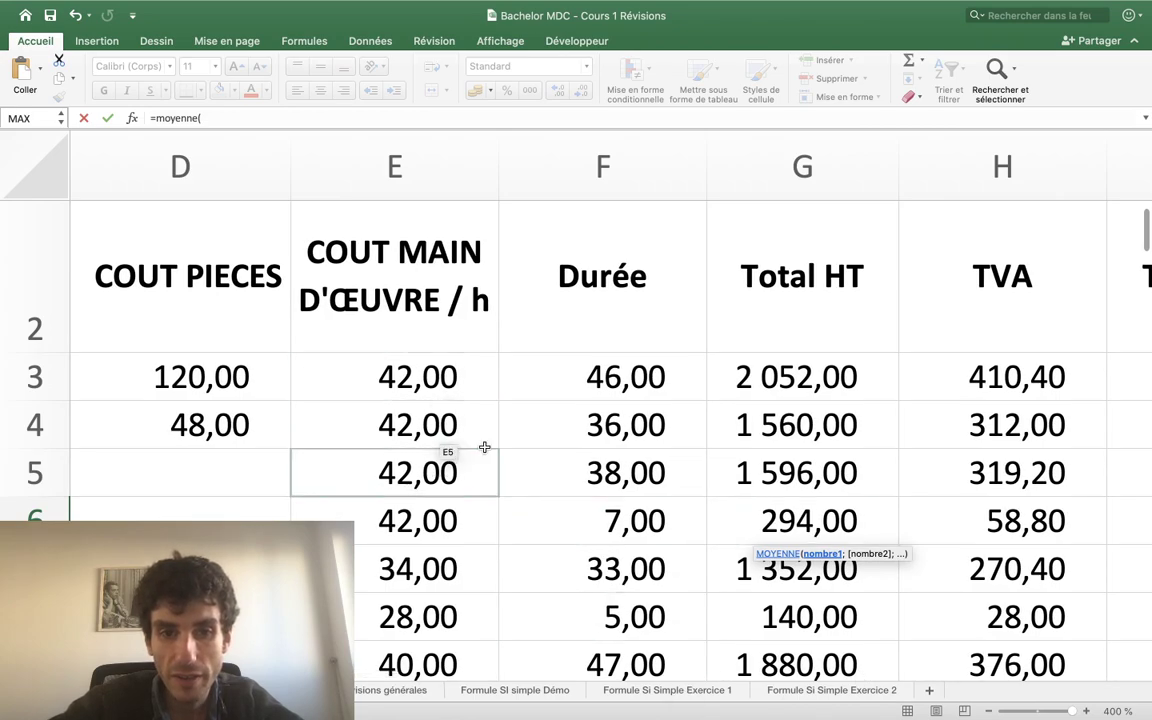
- Select the durations F3:F58 and confirm, giving an average of 27,18
mouse_move(560, 385)
left_mouse_down()
mouse_move(700, 678)
mouse_move(689, 707)
mouse_move(626, 708)
left_mouse_up()
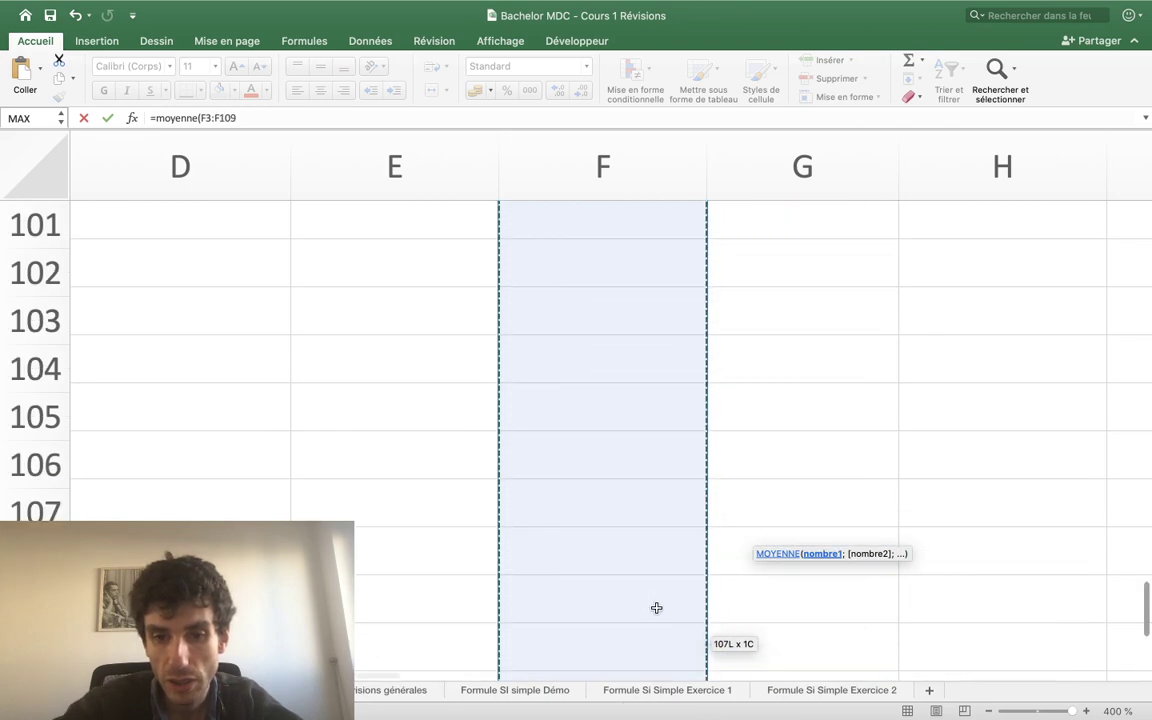
mouse_move(650, 700)
left_mouse_down()
mouse_move(664, 433)
mouse_move(623, 129)
left_mouse_up()
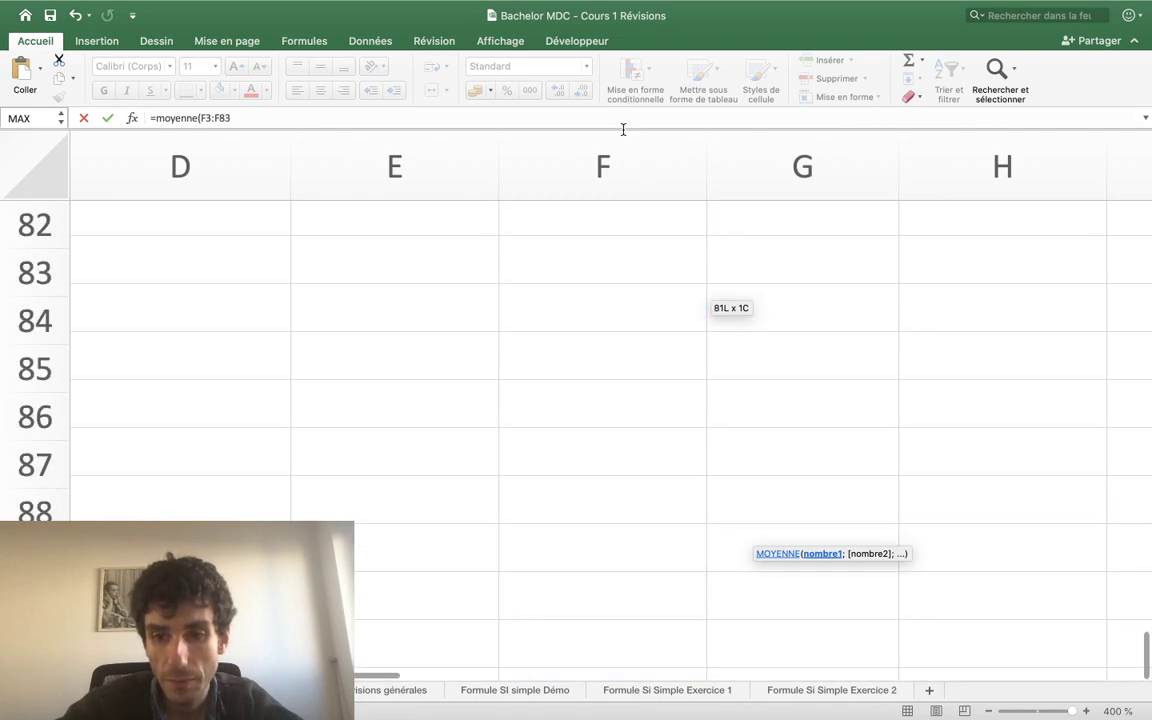
left_click_drag(631, 251, 629, 115)
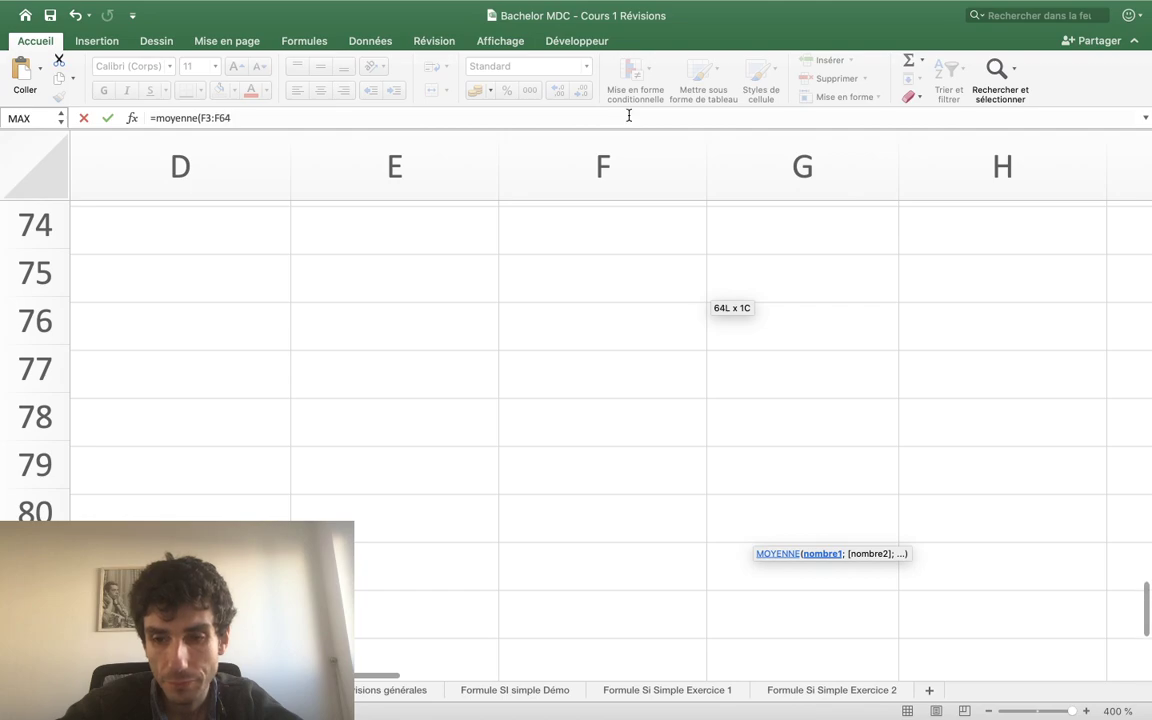
mouse_move(629, 115)
left_mouse_down()
mouse_move(669, 336)
mouse_move(656, 321)
left_mouse_up()
left_click_drag(653, 473, 636, 530)
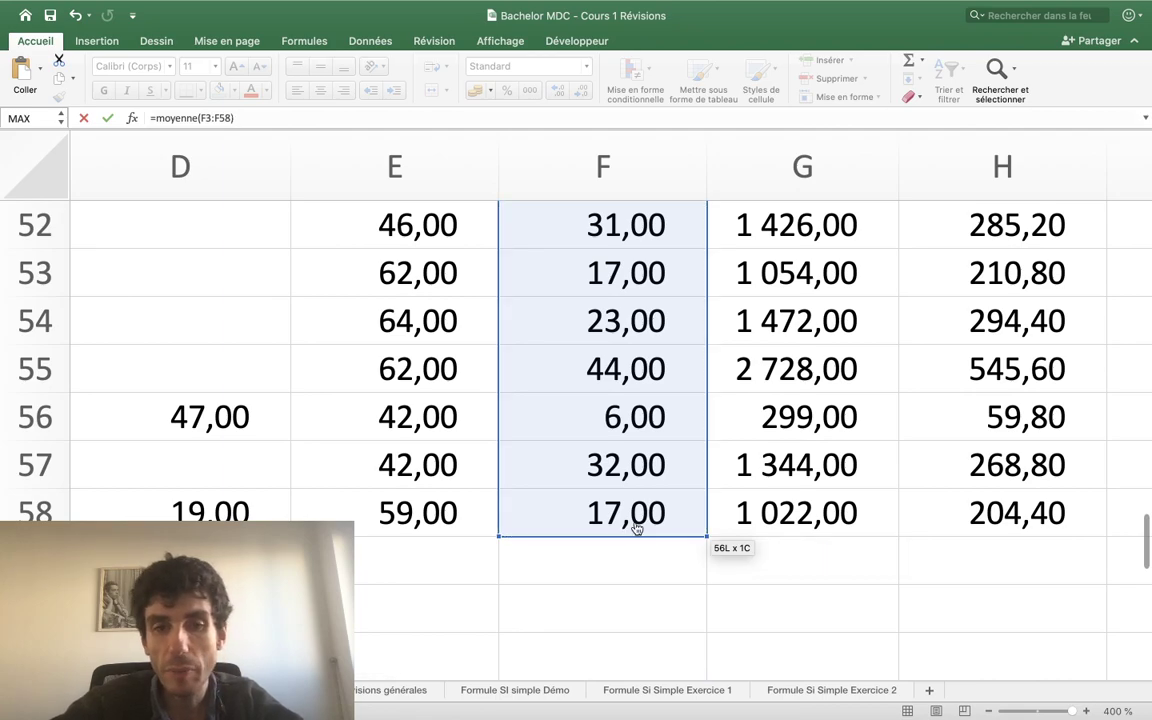
key("Return")
scroll(636, 528, "up", 5)
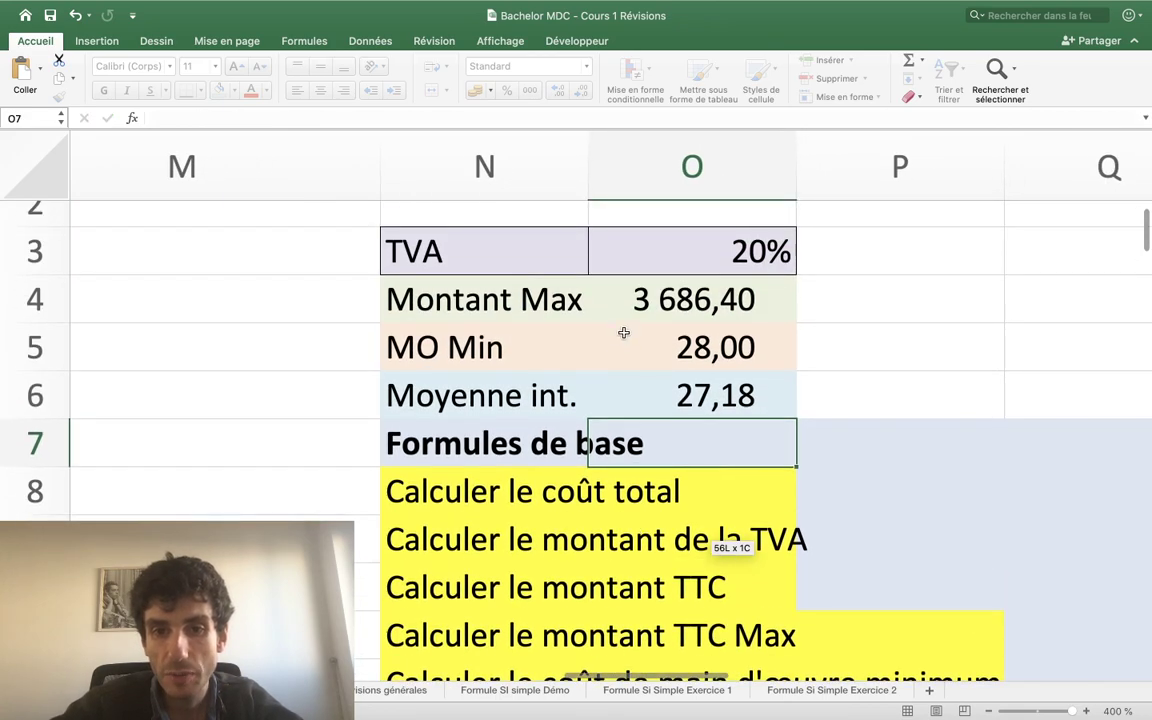
- Review the Montant Max and MO Min formulas, cancelling an accidental move onto Moyenne int
left_click(658, 345)
left_click(660, 307)
left_click(661, 328)
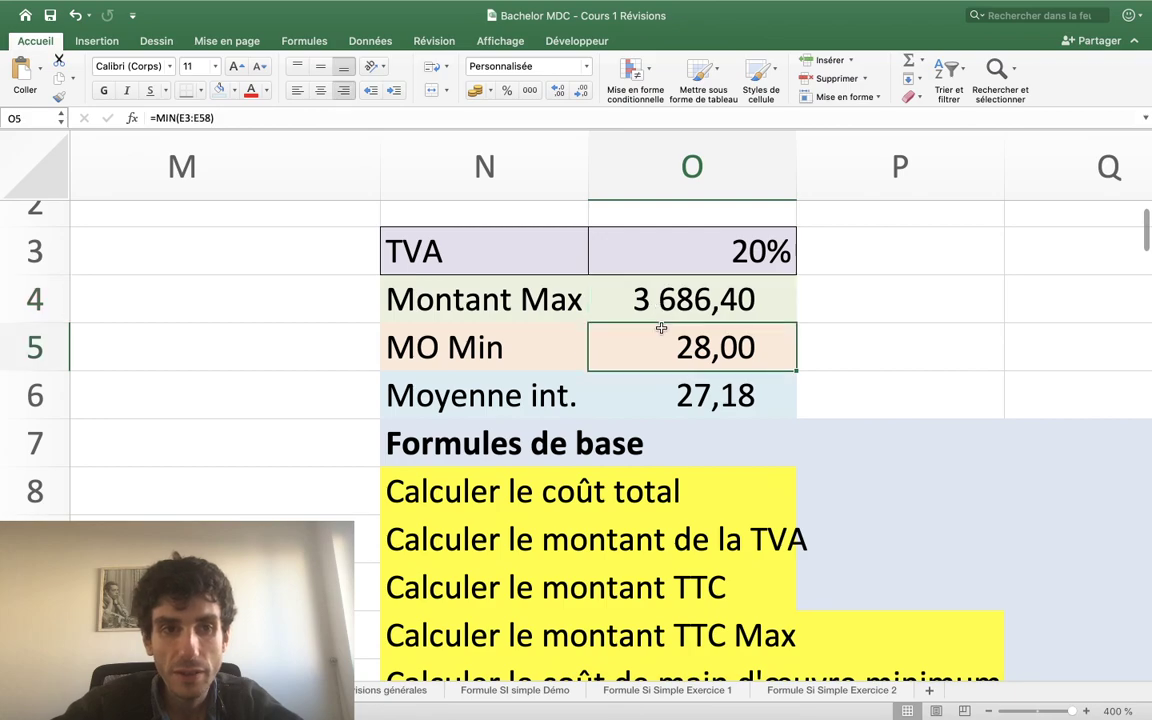
left_click_drag(597, 324, 598, 391)
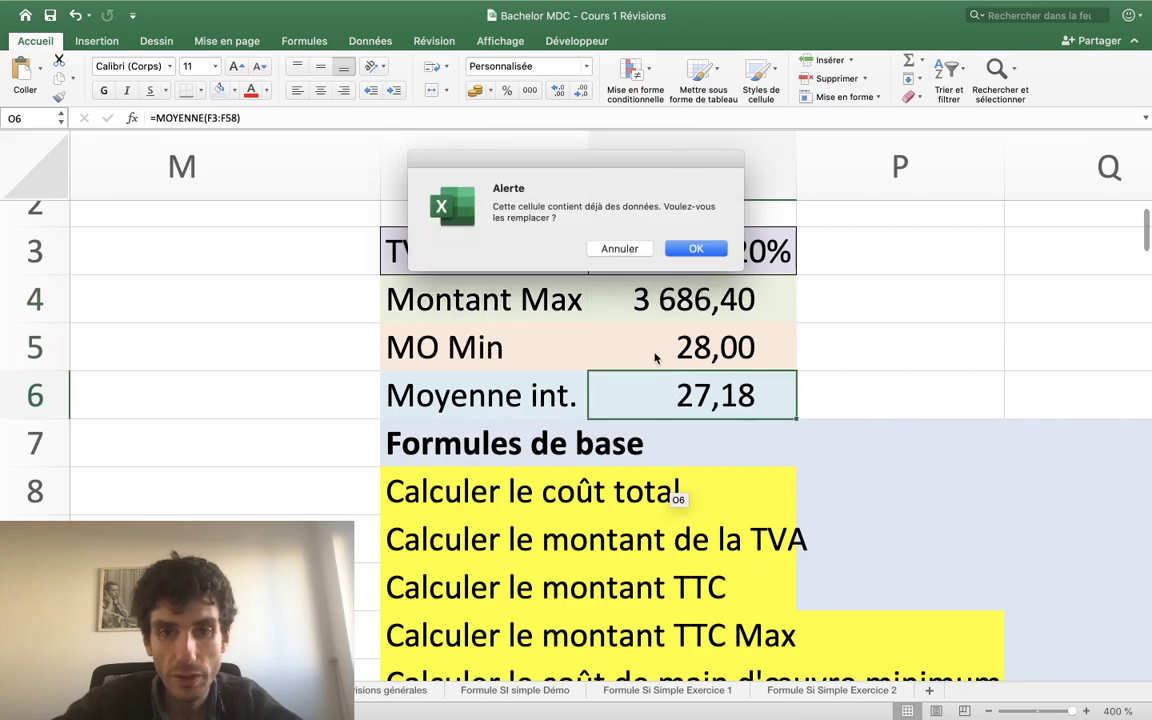
left_click(619, 248)
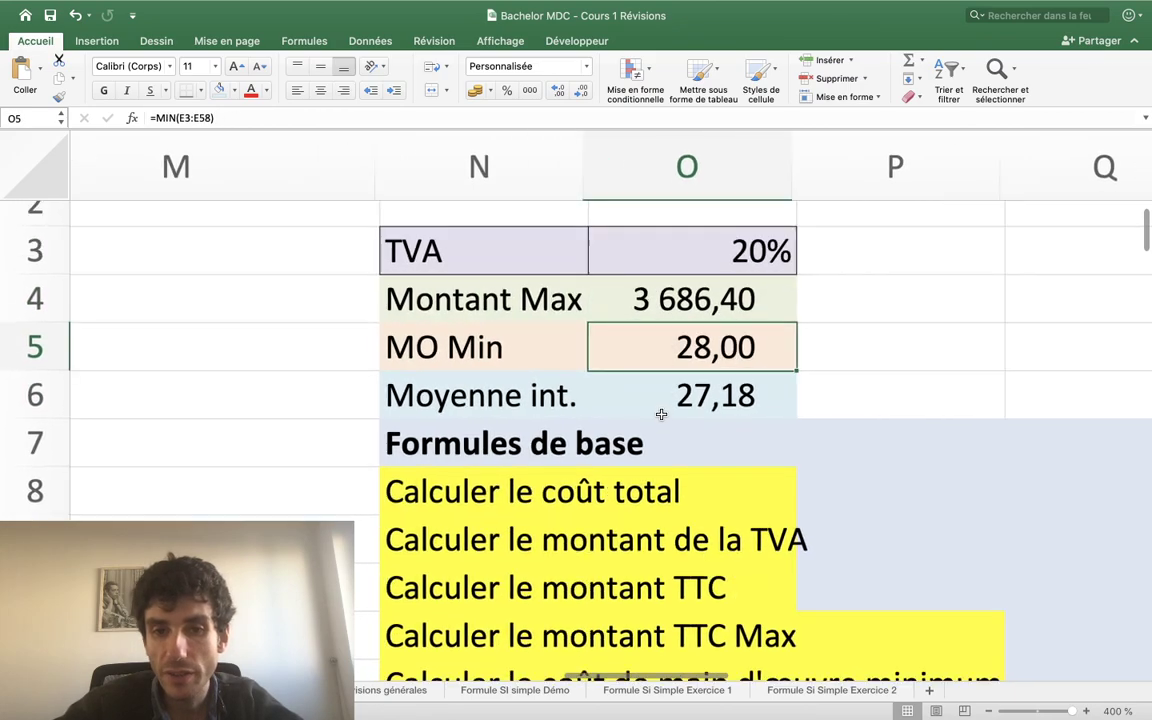
- Remove both decimals from O6 so the average displays as 27
scroll(661, 411, "left", 2)
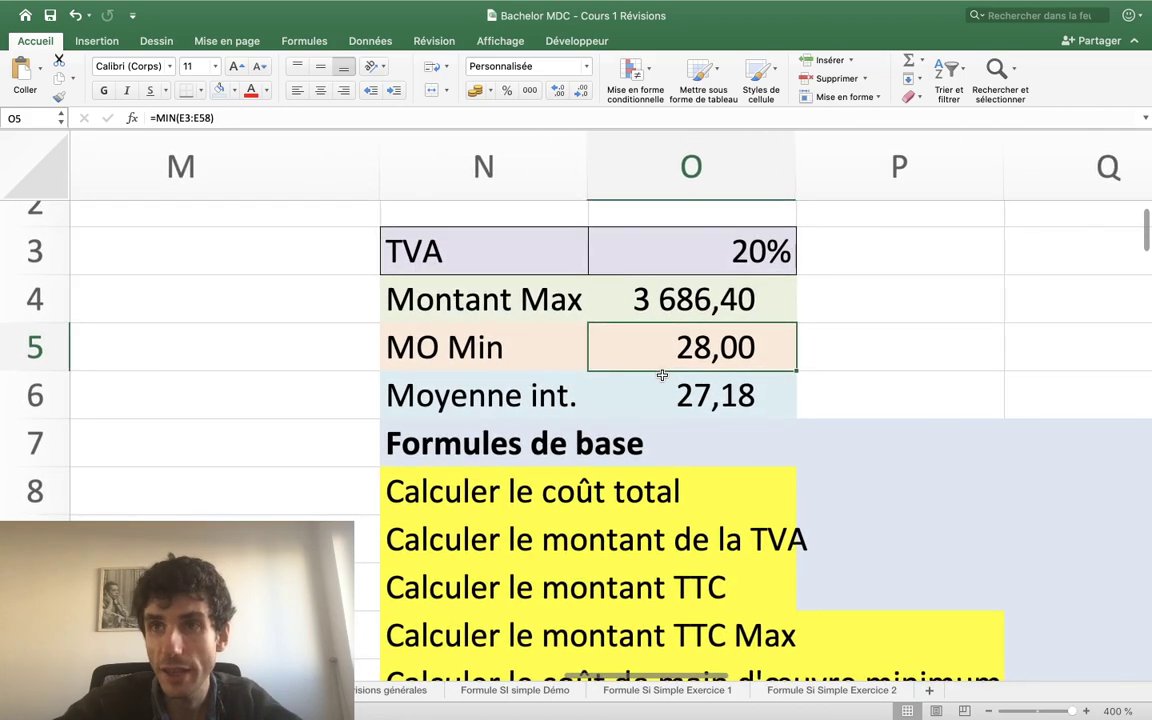
left_click(703, 397)
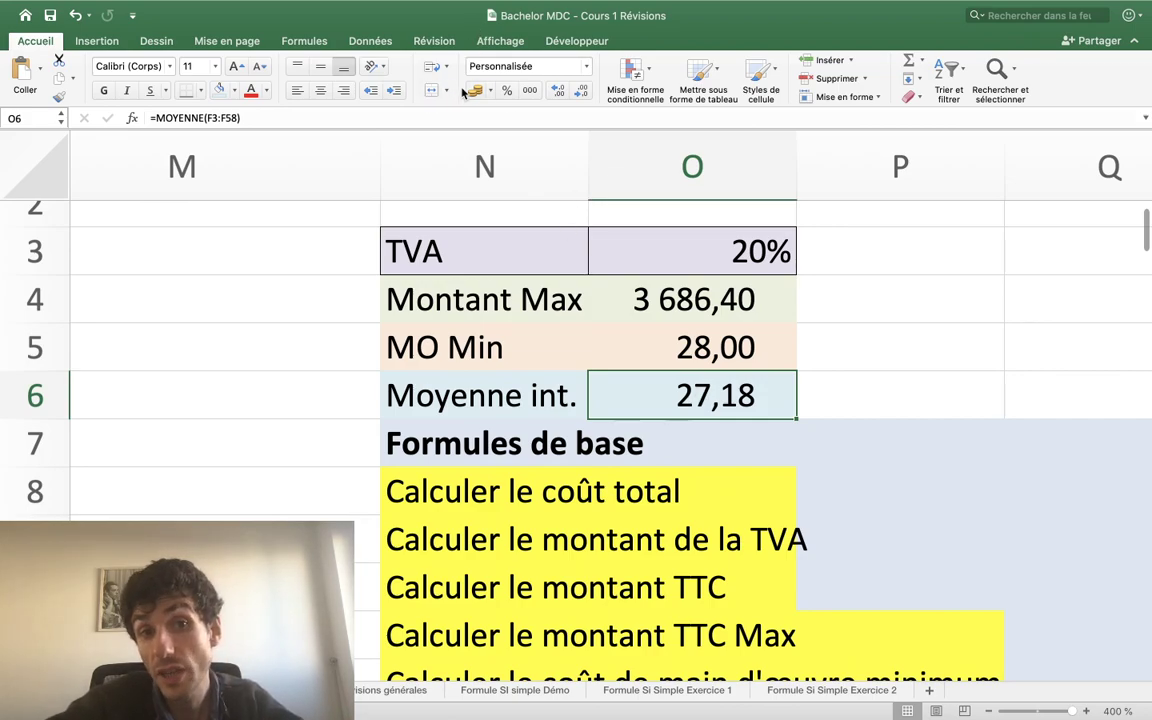
left_click(577, 96)
left_click(577, 96)
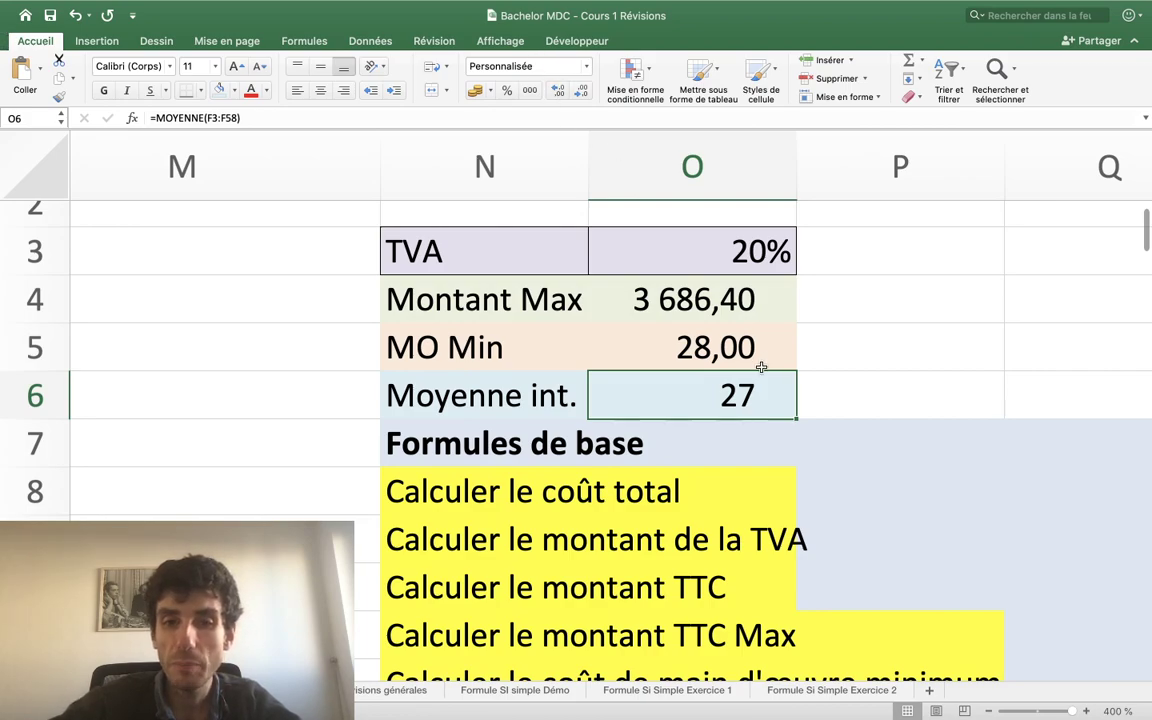
- Fill the Calculer la durée moyenne task row N13:O13 yellow
scroll(759, 424, "down", 1)
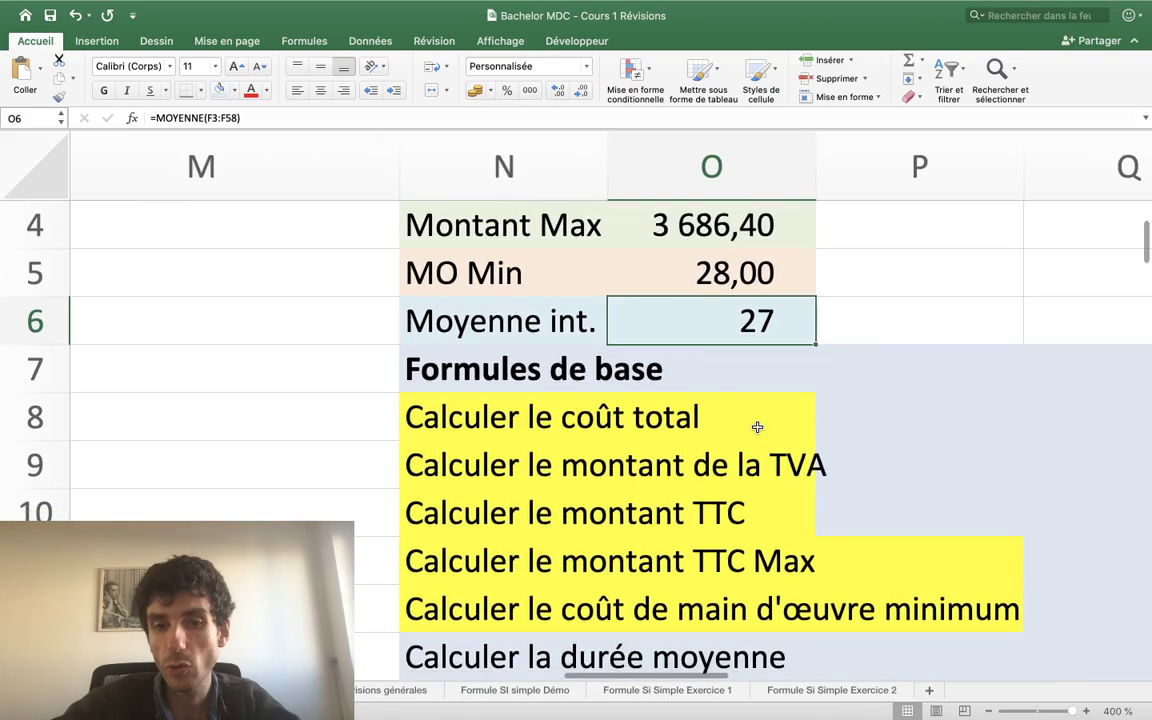
scroll(757, 427, "up", 1)
scroll(757, 427, "down", 5)
left_click_drag(565, 478, 895, 478)
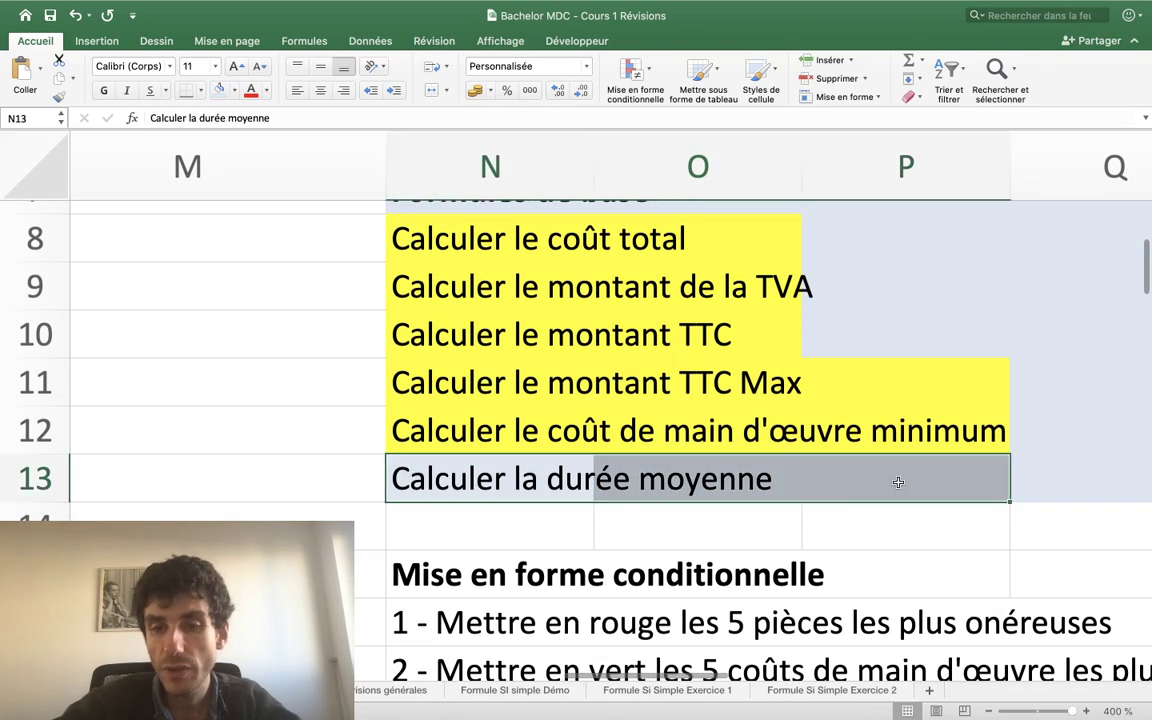
left_click(232, 91)
left_click(264, 272)
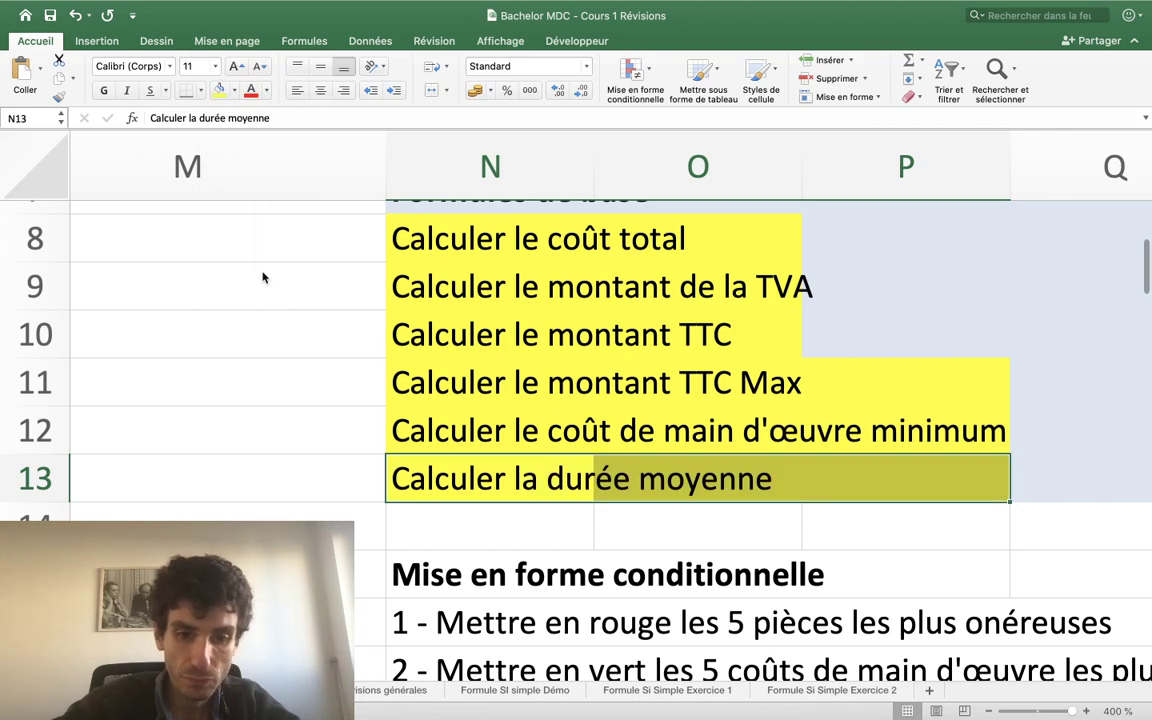
scroll(327, 380, "up", 5)
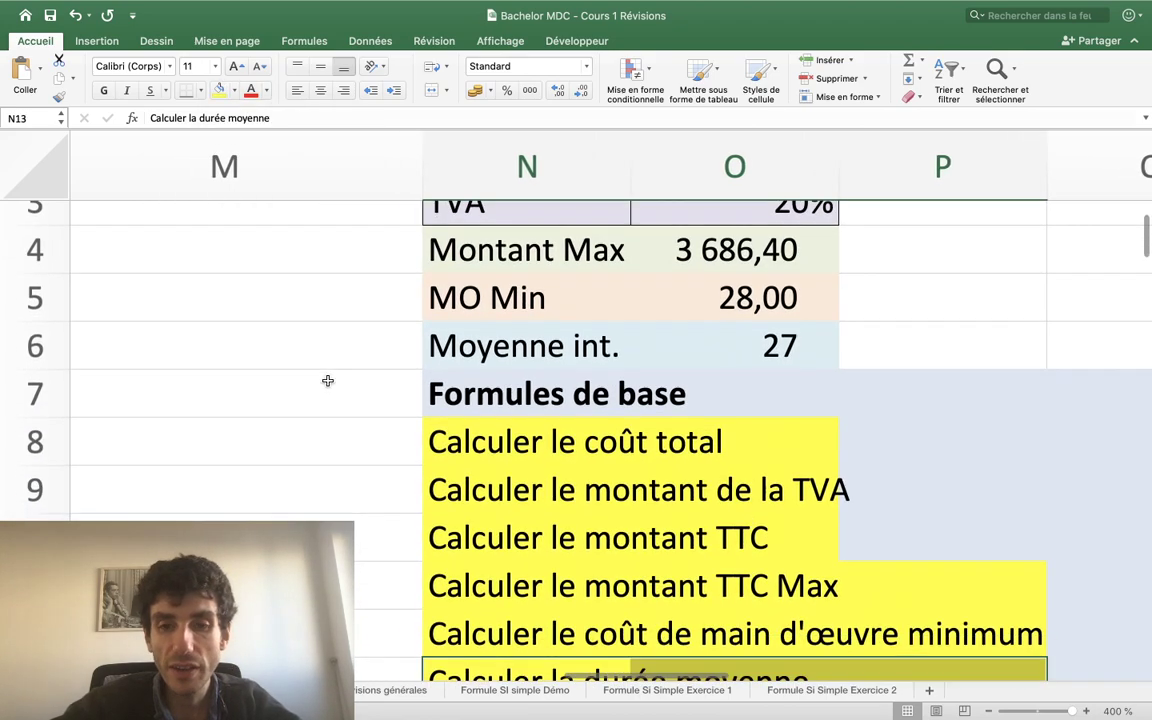
left_click_drag(440, 420, 733, 427)
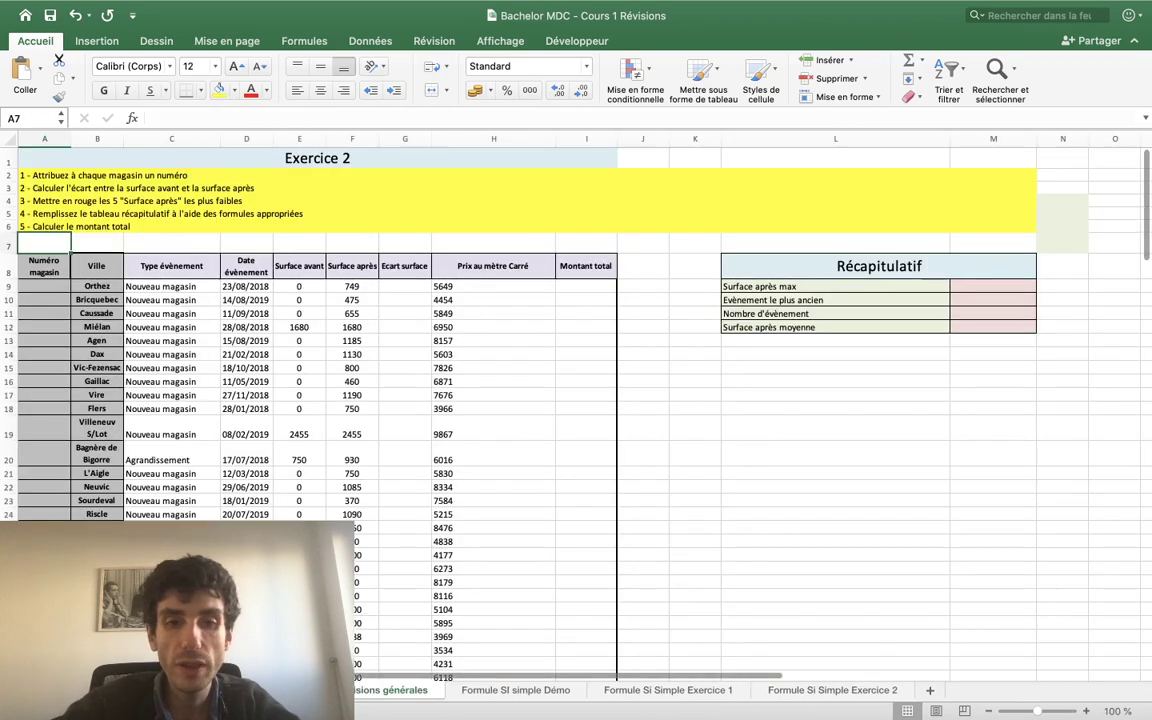
right_click(162, 298)
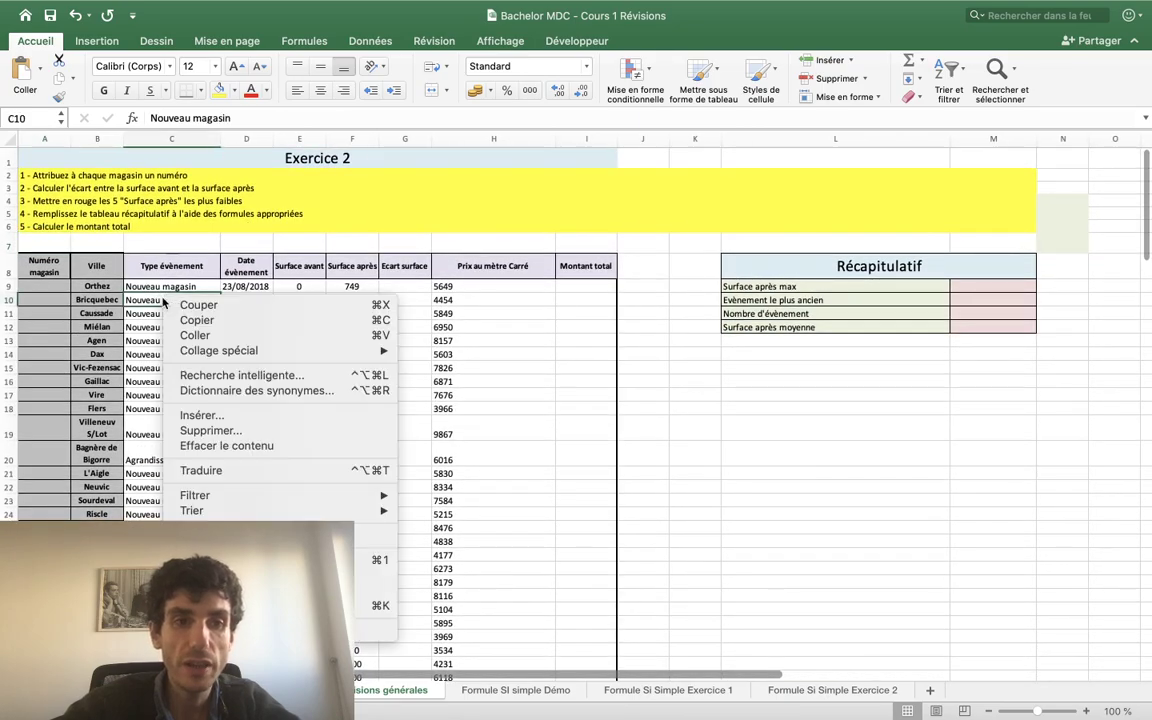
left_click(117, 284)
scroll(100, 220, "down", 3)
scroll(66, 158, "up", 3)
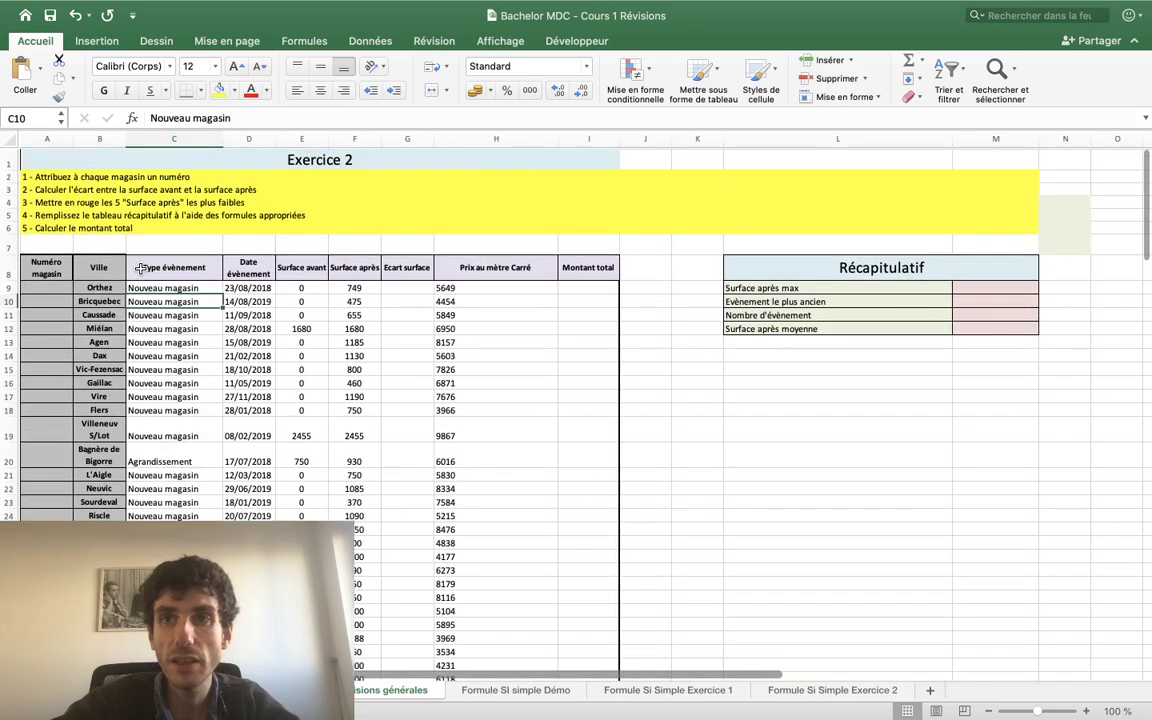
scroll(184, 357, "down", 10)
scroll(184, 357, "down", 10)
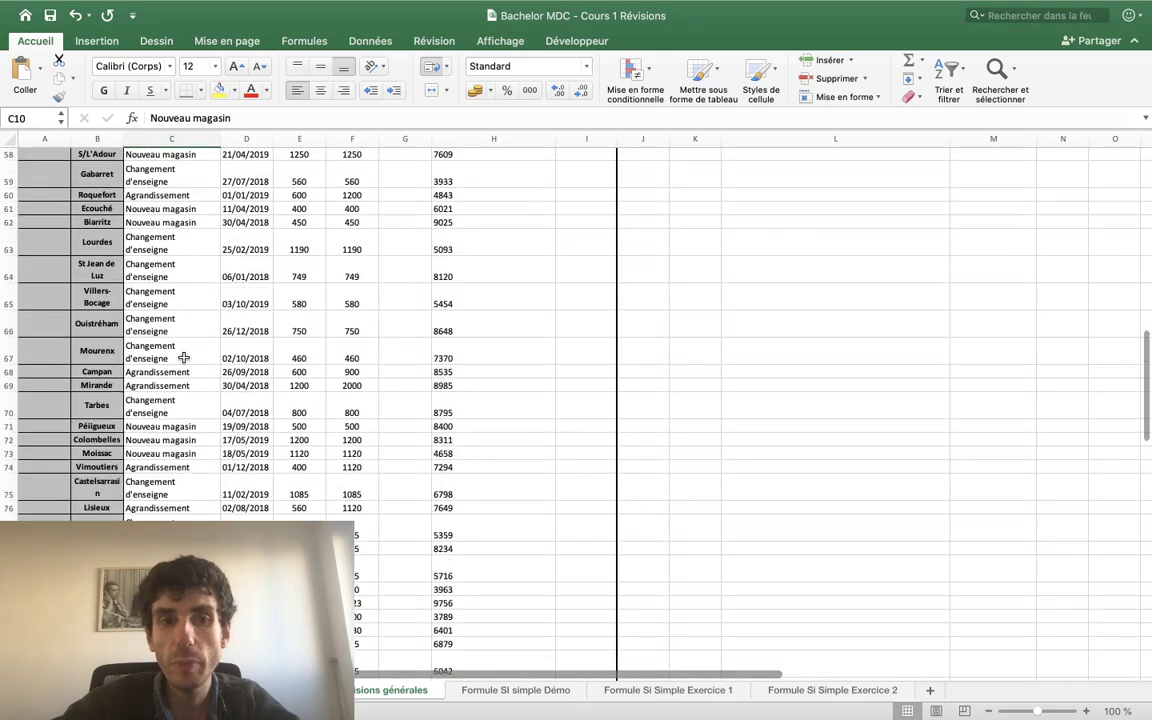
scroll(184, 357, "down", 10)
scroll(183, 358, "down", 5)
scroll(184, 365, "up", 3)
scroll(183, 360, "up", 10)
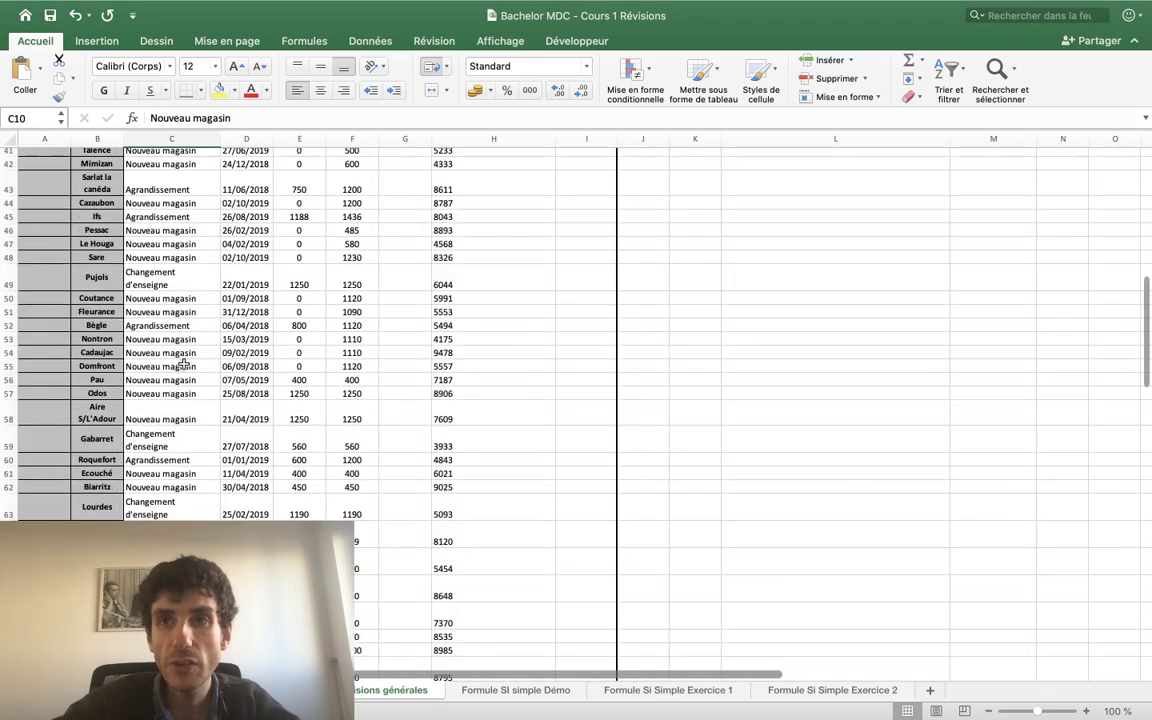
scroll(183, 398, "up", 5)
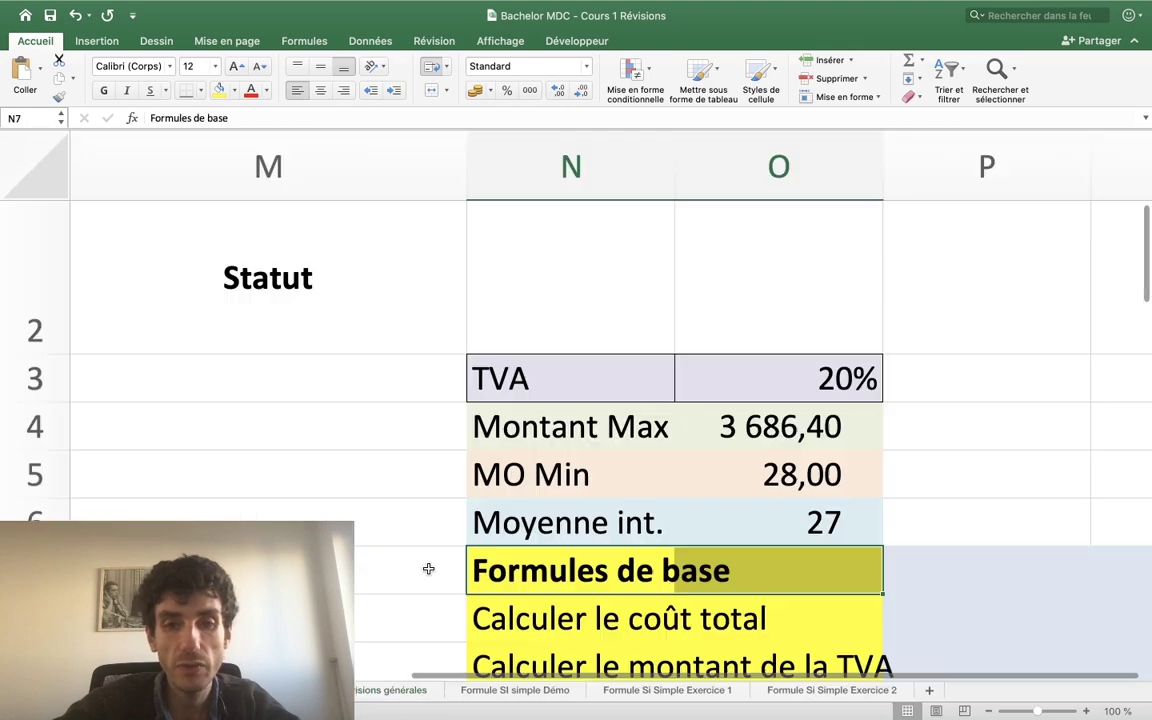
scroll(489, 570, "down", 1)
scroll(489, 566, "down", 2)
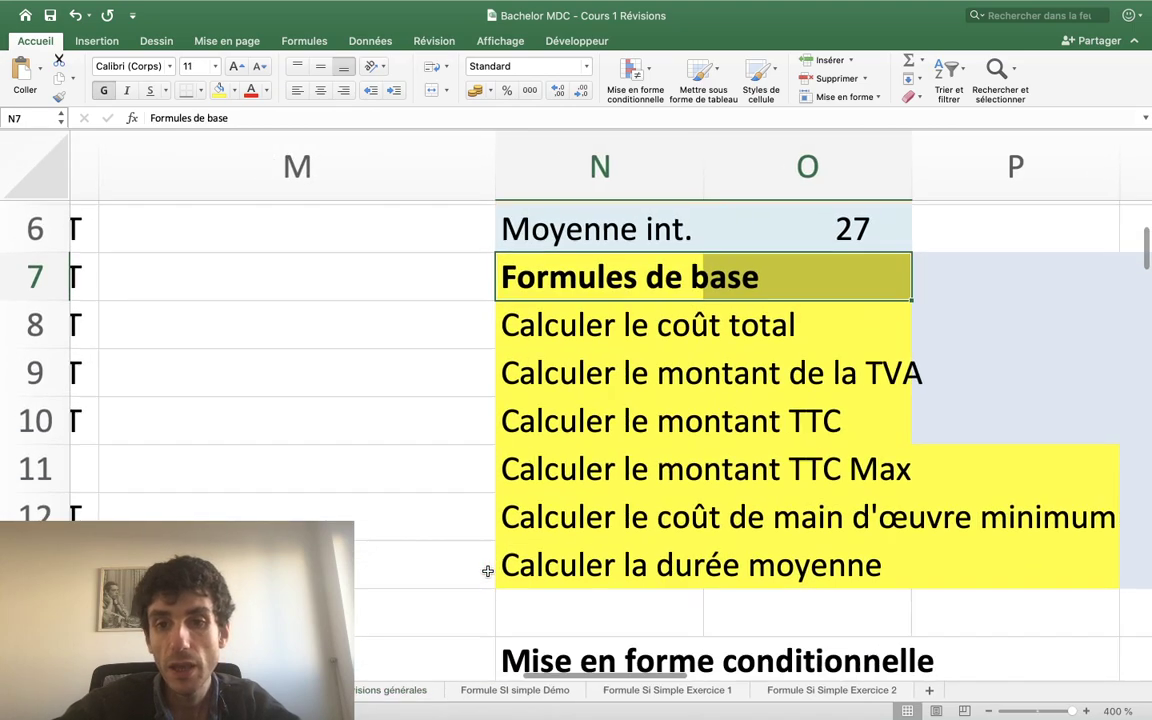
scroll(488, 568, "down", 3)
scroll(488, 571, "down", 2)
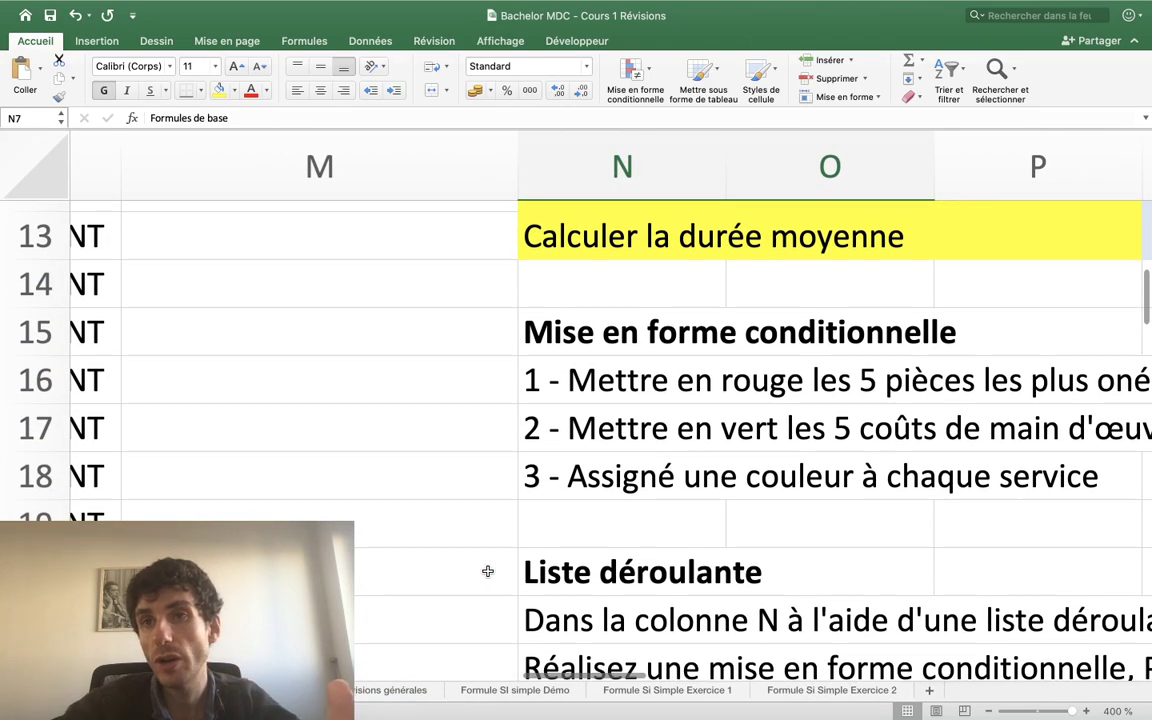
mouse_move(560, 330)
left_mouse_down()
mouse_move(671, 418)
mouse_move(690, 467)
left_mouse_up()
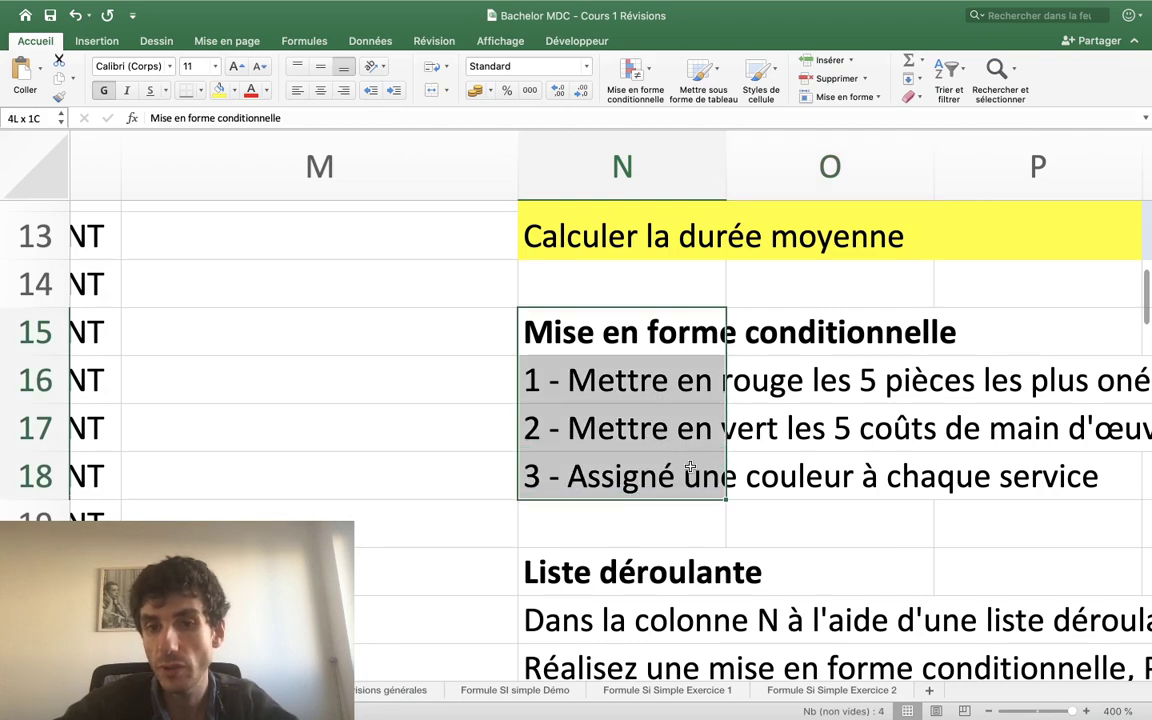
left_click(668, 385)
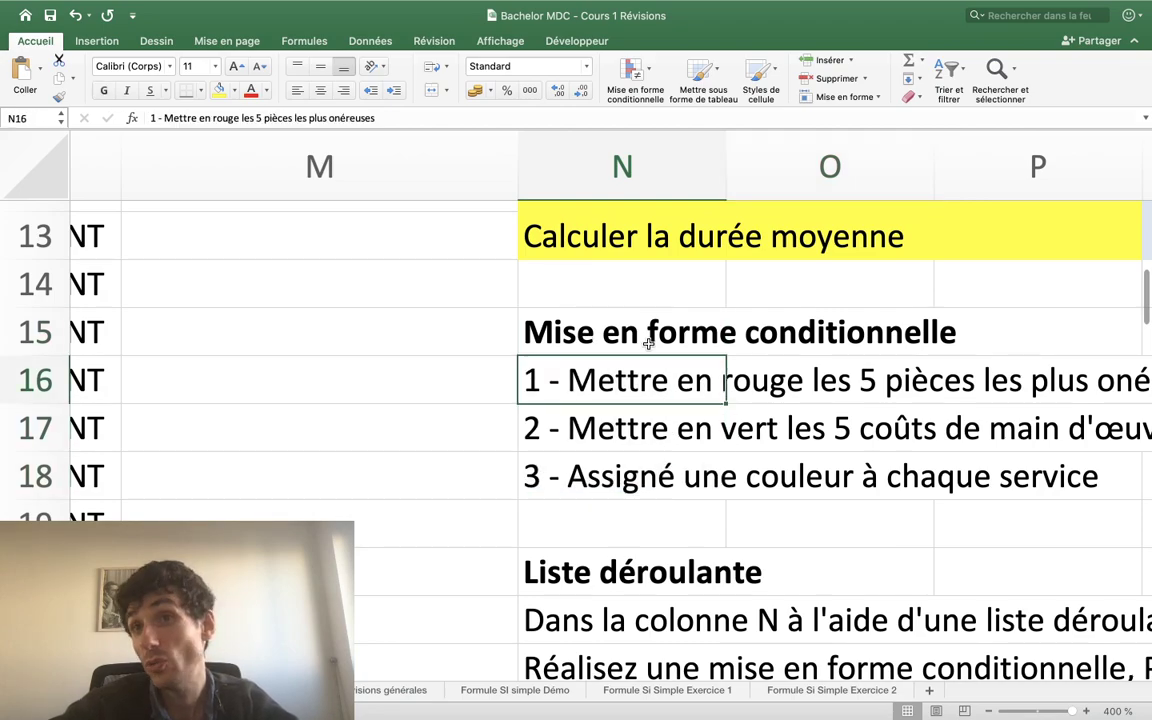